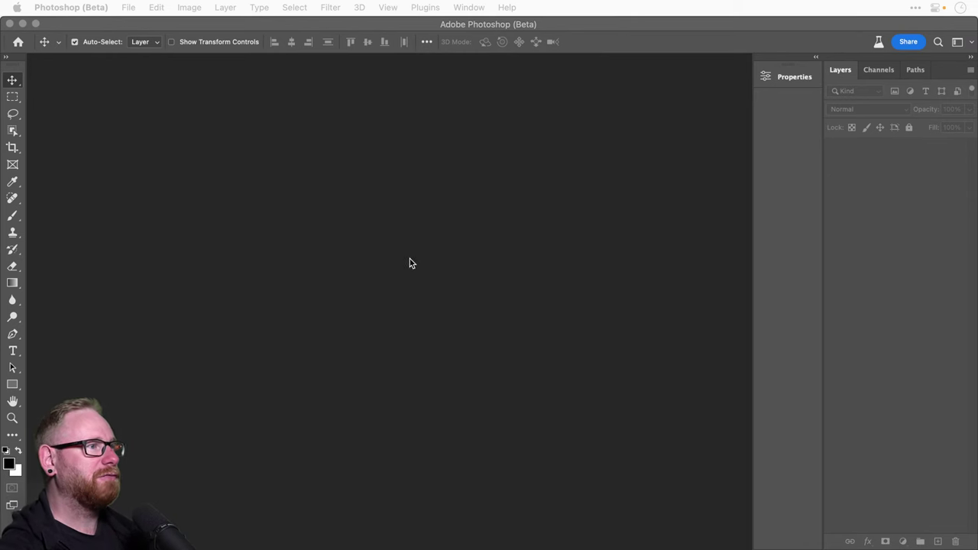
Step: Bring Photoshop forward and open Creative Cloud's Updates page from the menu-bar icons
left_click(433, 265)
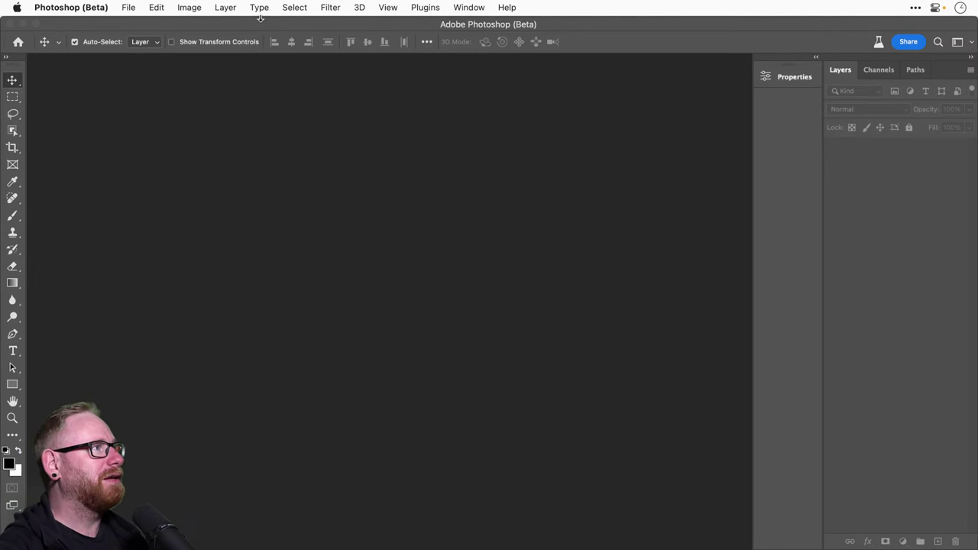
left_click(915, 8)
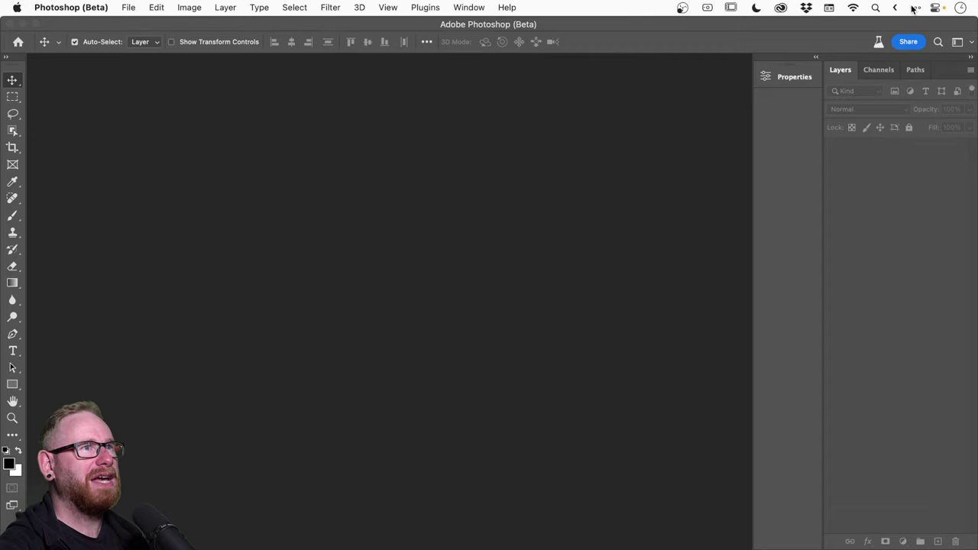
left_click(781, 7)
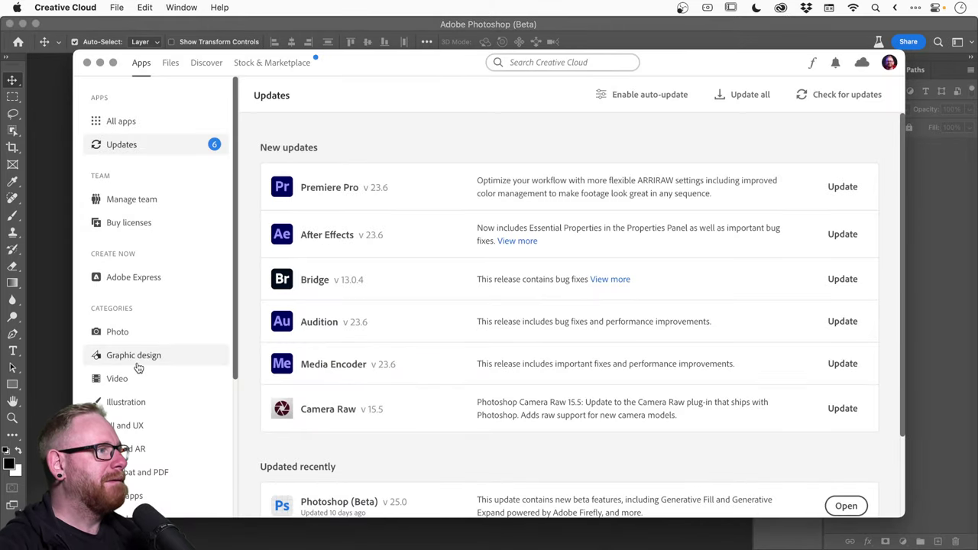
Step: Confirm on the Beta apps page that Photoshop (Beta) is up to date, then close Creative Cloud
scroll(138, 368, "down", 3)
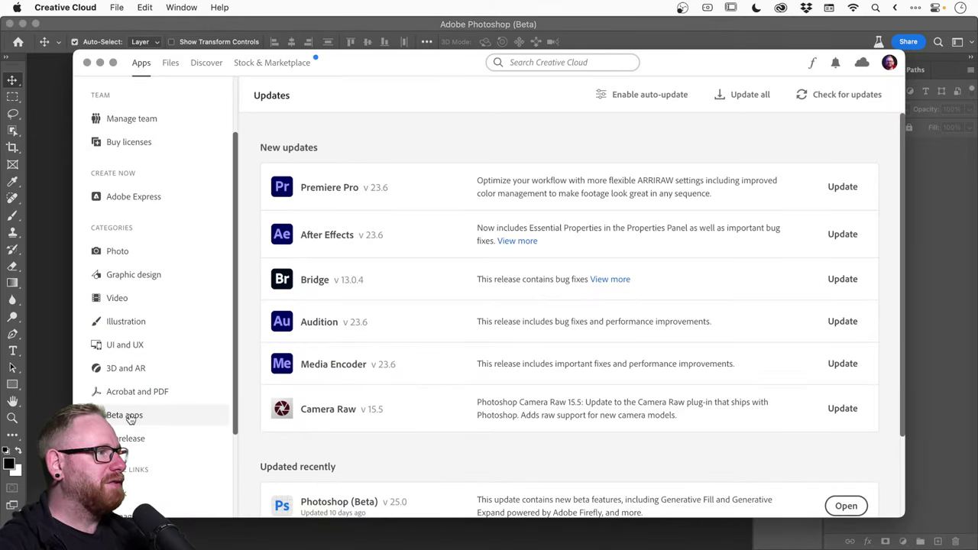
left_click(130, 418)
scroll(342, 421, "down", 2)
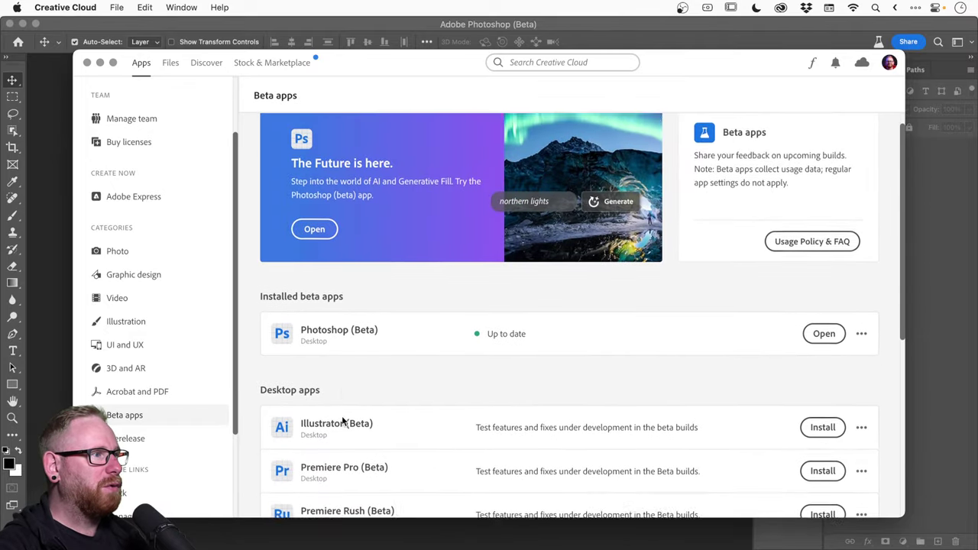
scroll(343, 422, "down", 3)
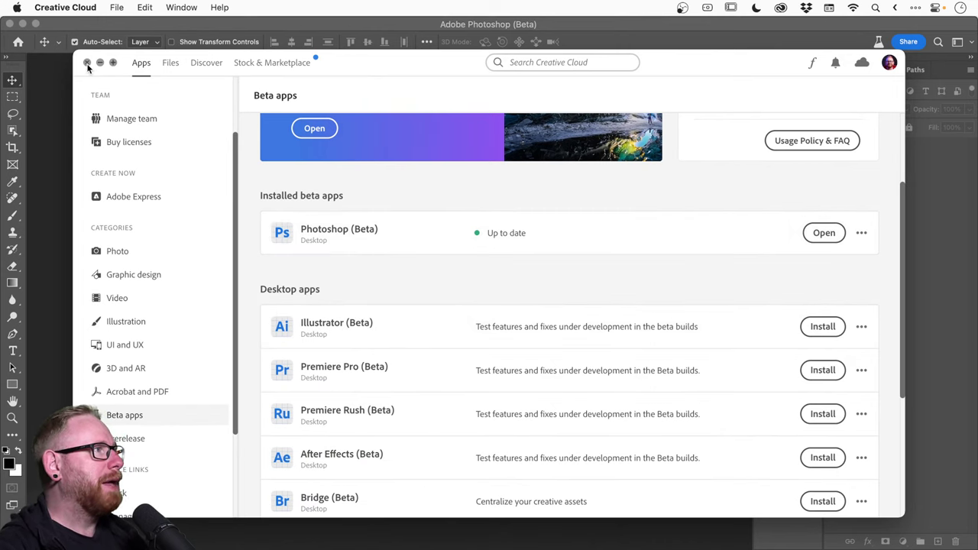
left_click(87, 63)
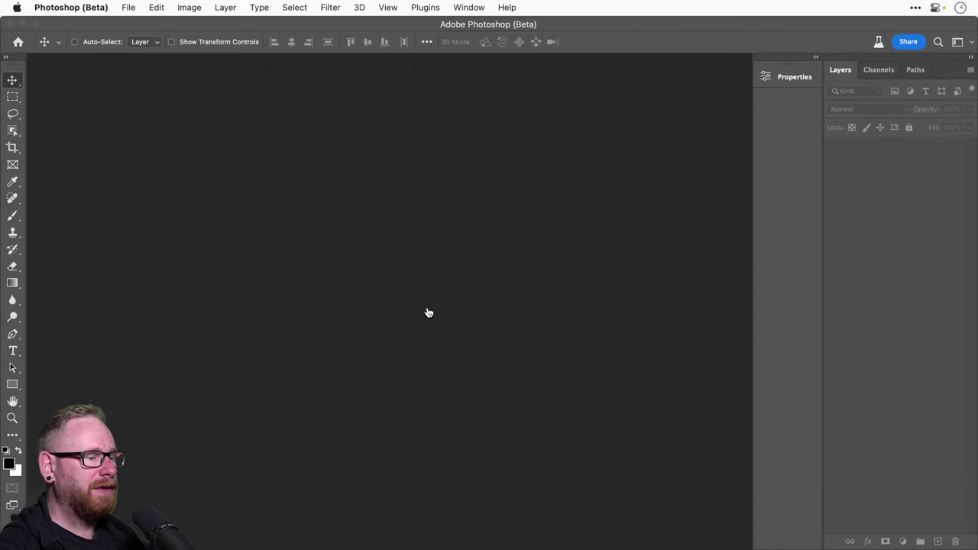
Step: Switch to Adobe Bridge 2023 showing the Desktop Photos folder of four raw portraits
key("super+Tab")
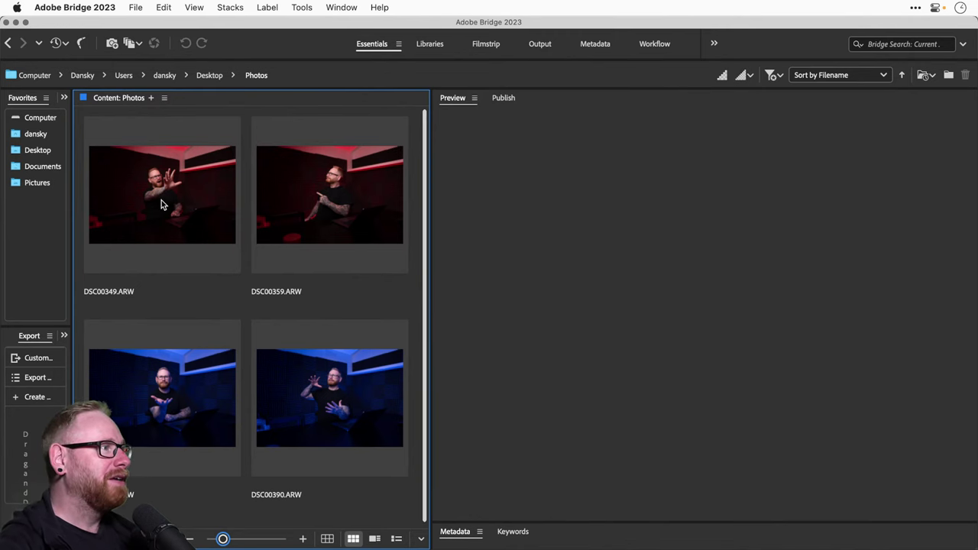
Step: Compare previews of DSC00390, DSC00359, DSC00349 and DSC00372 side by side
left_click(321, 378)
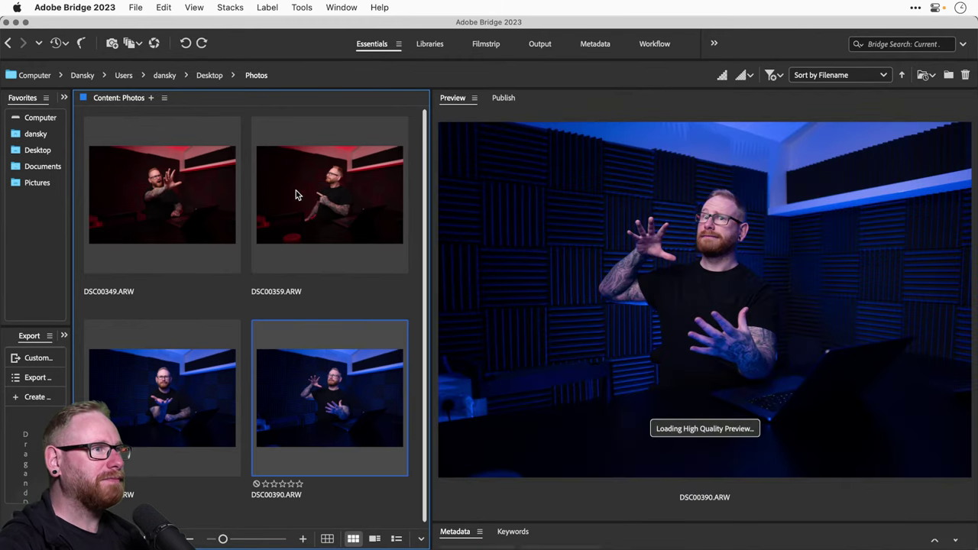
left_click(299, 192, "super")
left_click(185, 234, "super")
left_click(183, 372, "shift")
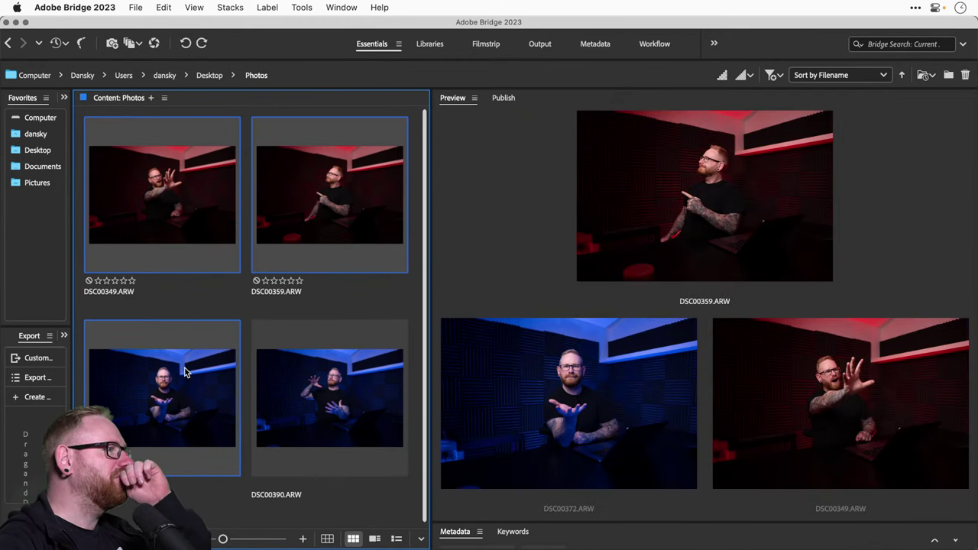
left_click(345, 380, "super")
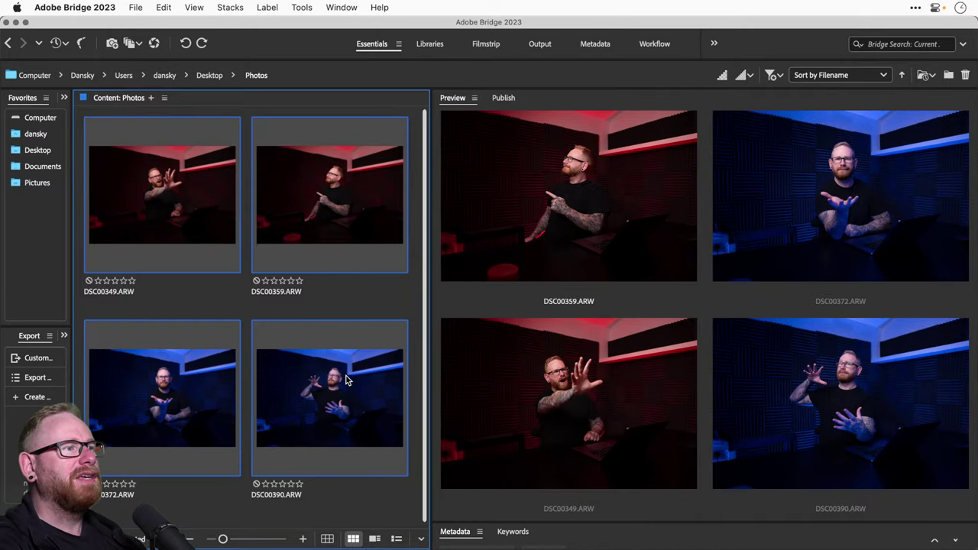
left_click(345, 188, "super")
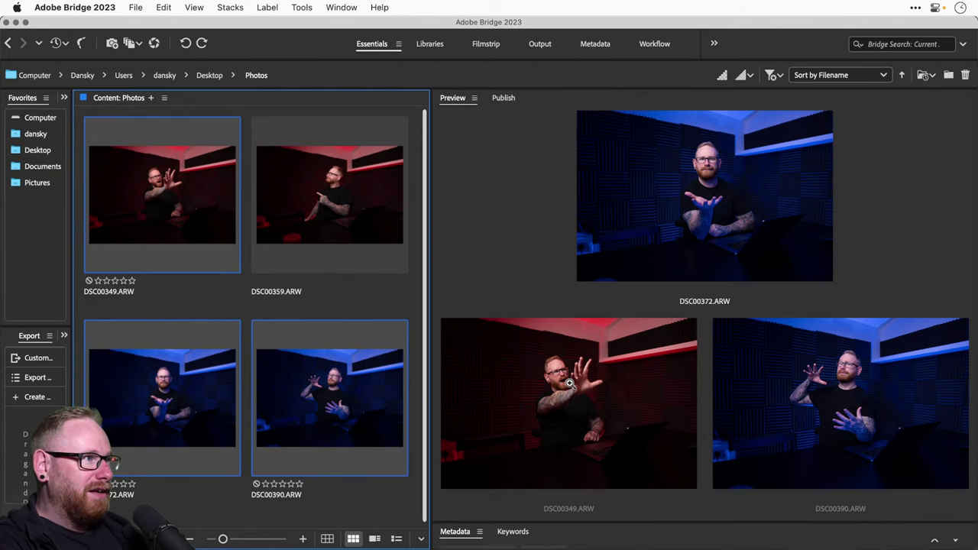
left_click(364, 212)
Step: Open the blue-lit DSC00372.ARW with Adobe Photoshop (Beta) 25.0
left_click(181, 369)
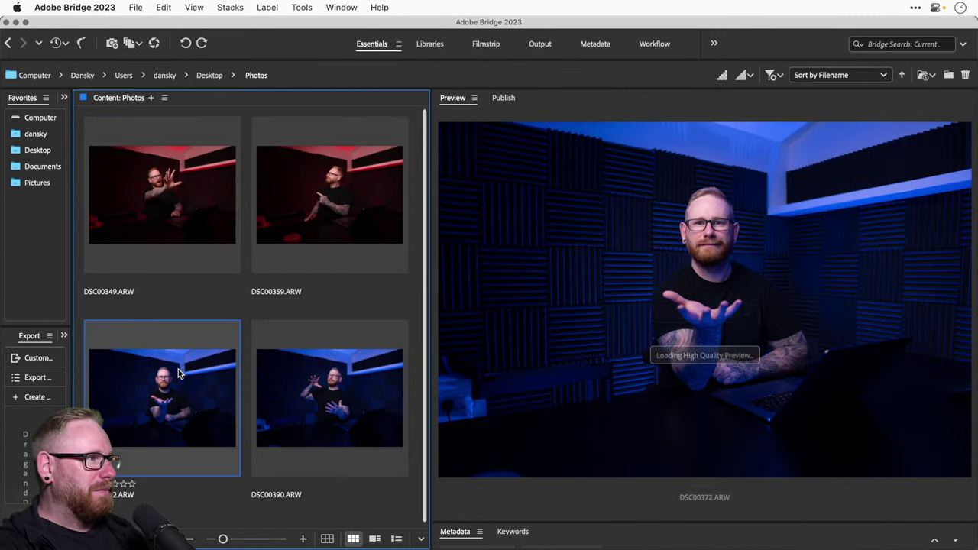
right_click(178, 370)
mouse_move(240, 78)
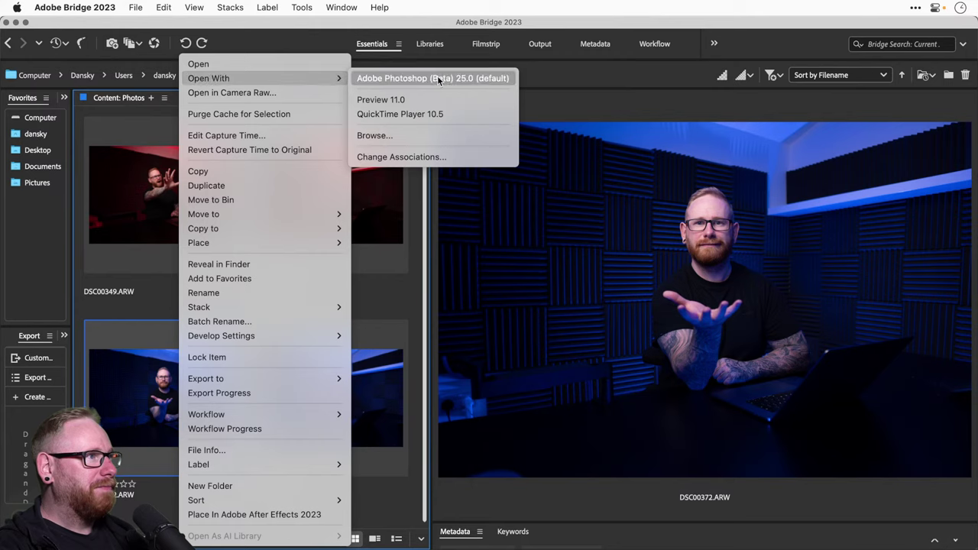
left_click(440, 79)
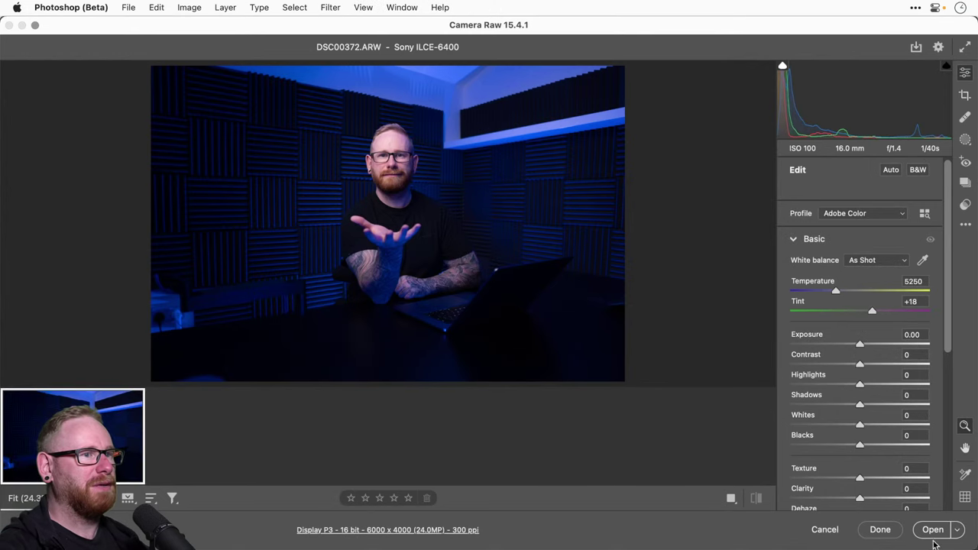
Step: Open DSC00372.ARW from Camera Raw as a 16-bit RGB Photoshop document
left_click(933, 534)
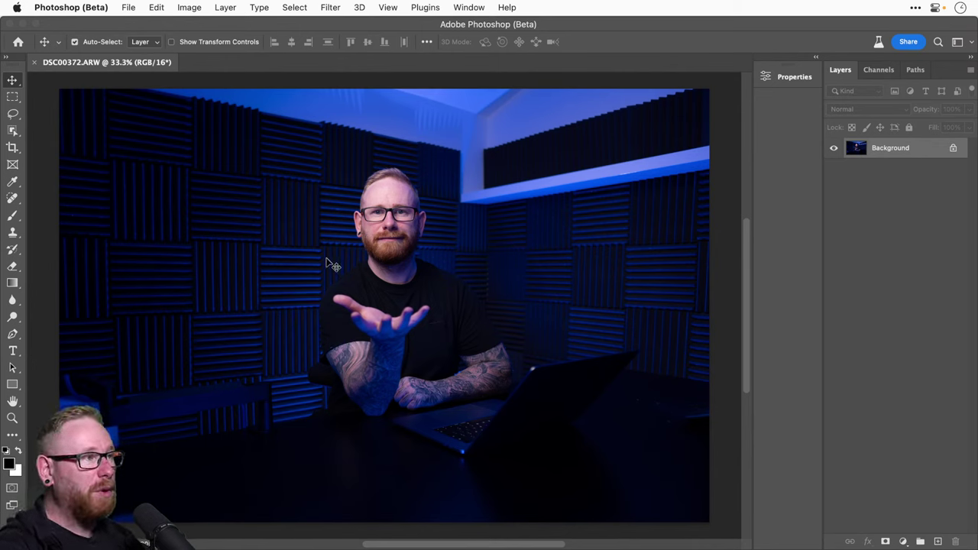
Step: Lasso-select the blue light strip in the upper-right ceiling corner
left_click(13, 113)
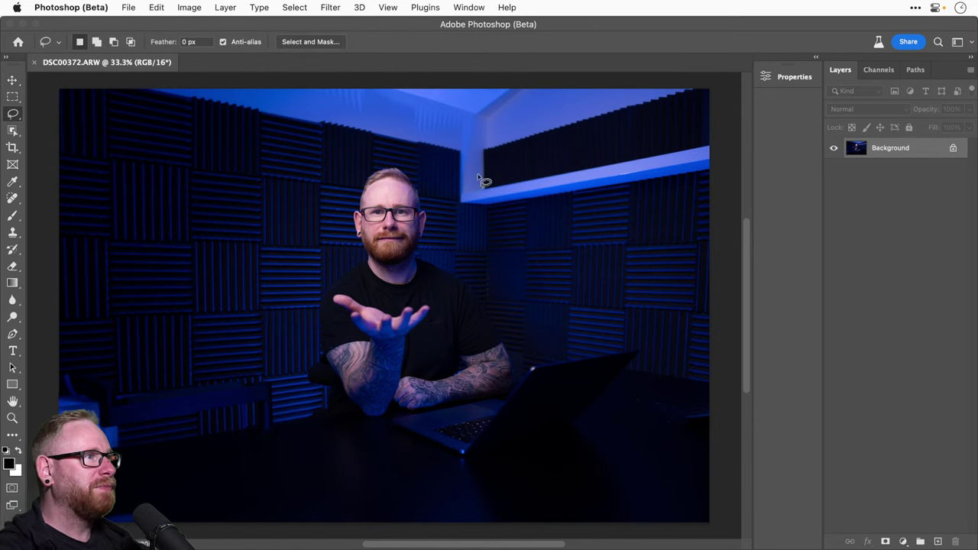
mouse_move(455, 152)
left_mouse_down()
mouse_move(456, 204)
mouse_move(491, 214)
mouse_move(714, 182)
mouse_move(723, 83)
mouse_move(537, 114)
mouse_move(461, 152)
left_mouse_up()
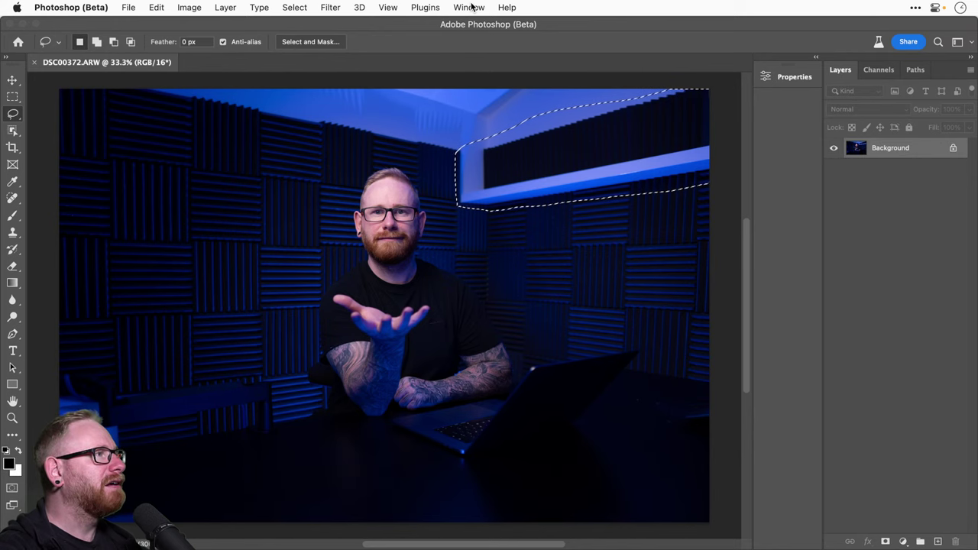
Step: Browse the View, Layer, Image and Window menus looking for the Contextual Task Bar
left_click(472, 6)
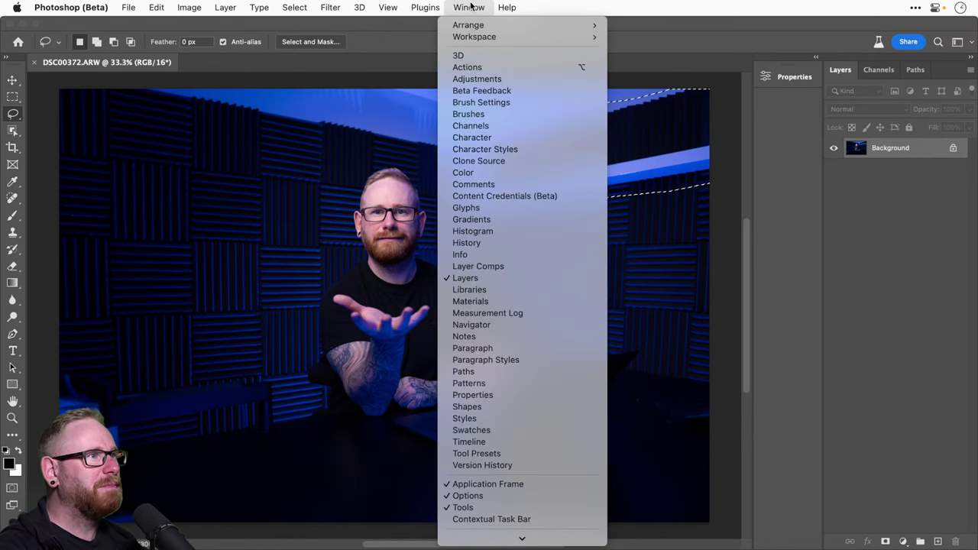
mouse_move(386, 7)
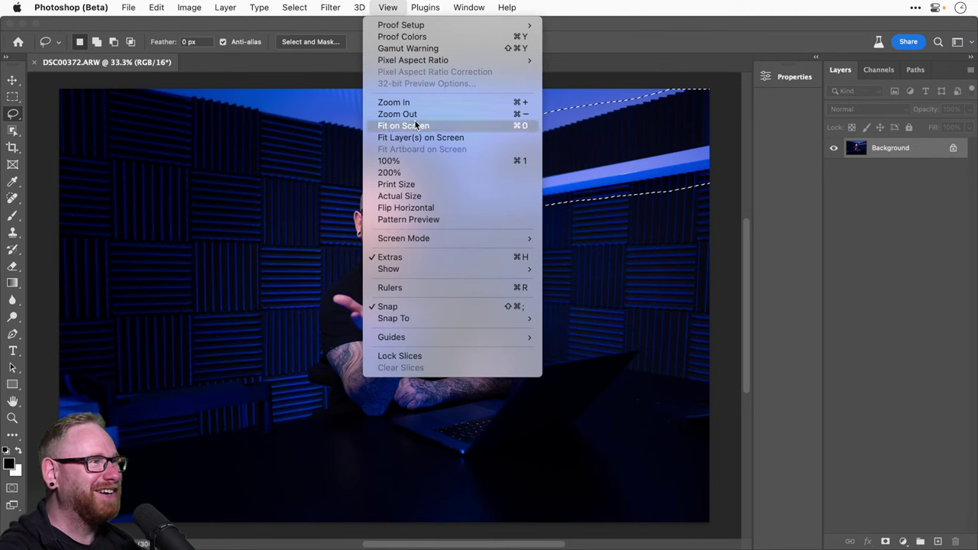
mouse_move(444, 269)
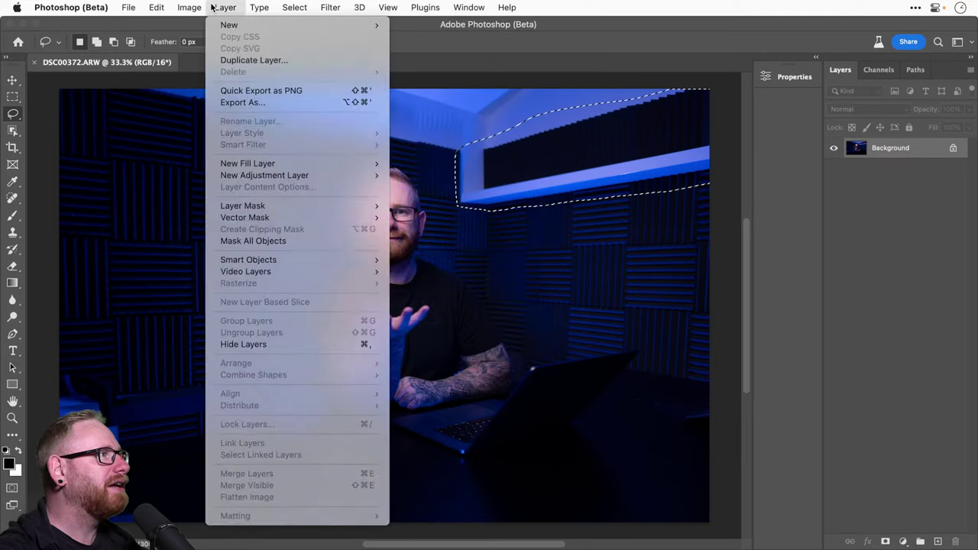
mouse_move(197, 8)
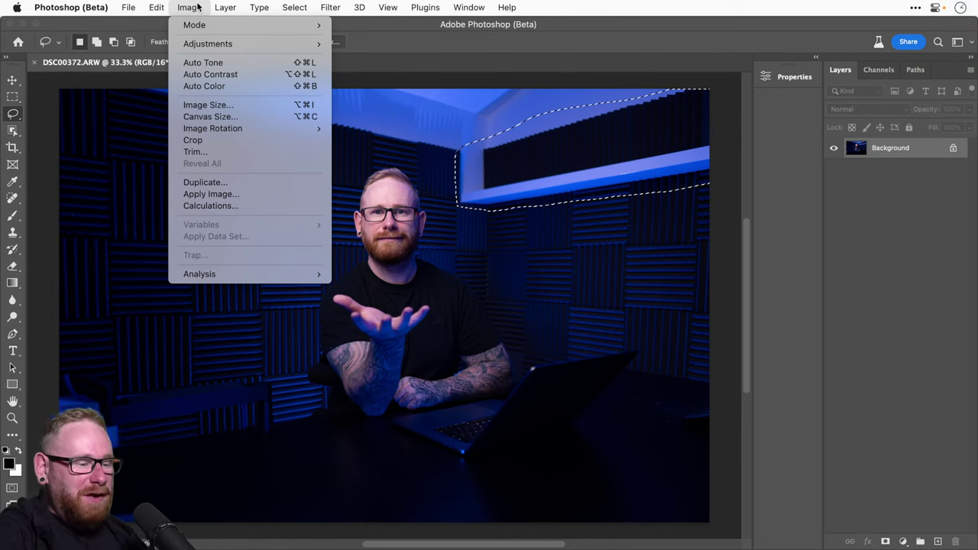
mouse_move(468, 6)
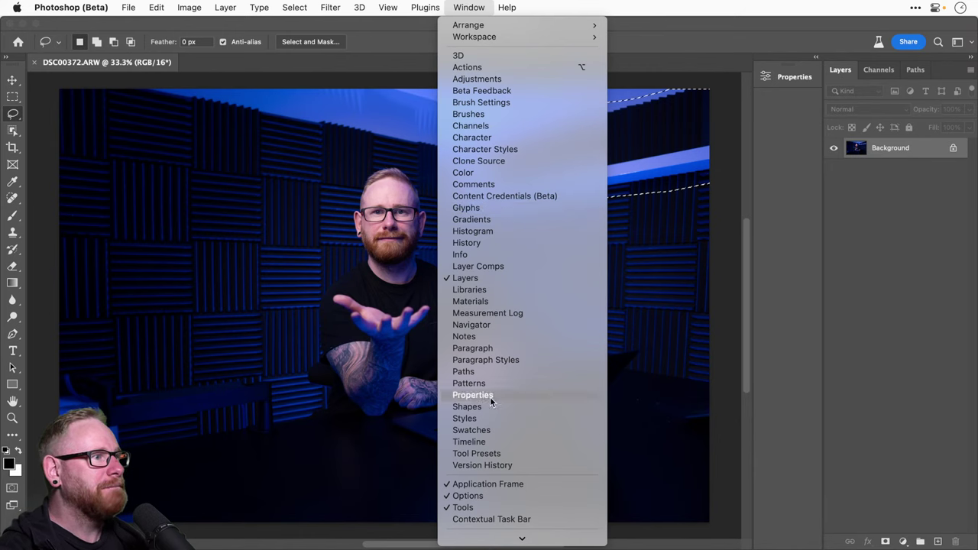
Step: Enable the Contextual Task Bar and run a prompt-free Generative Fill to remove the light strip
mouse_move(521, 538)
left_click(502, 518)
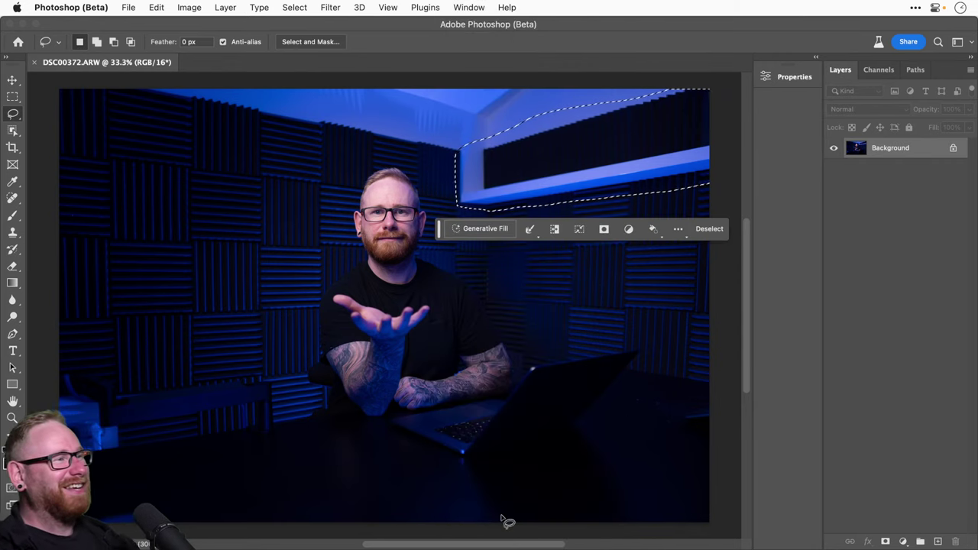
left_click(497, 230)
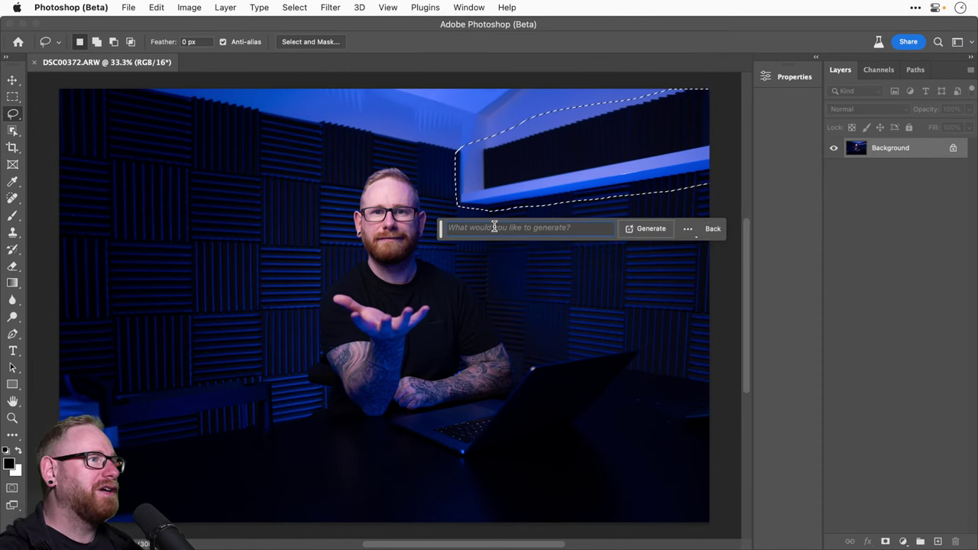
left_click(650, 227)
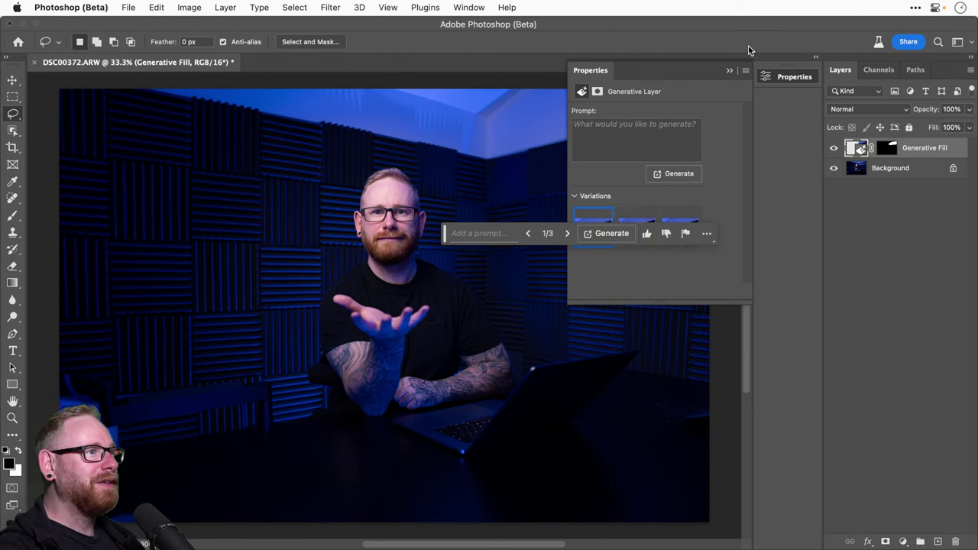
Step: Close the layer properties and step through fill variations 2 and 3, returning to 2
left_click(775, 77)
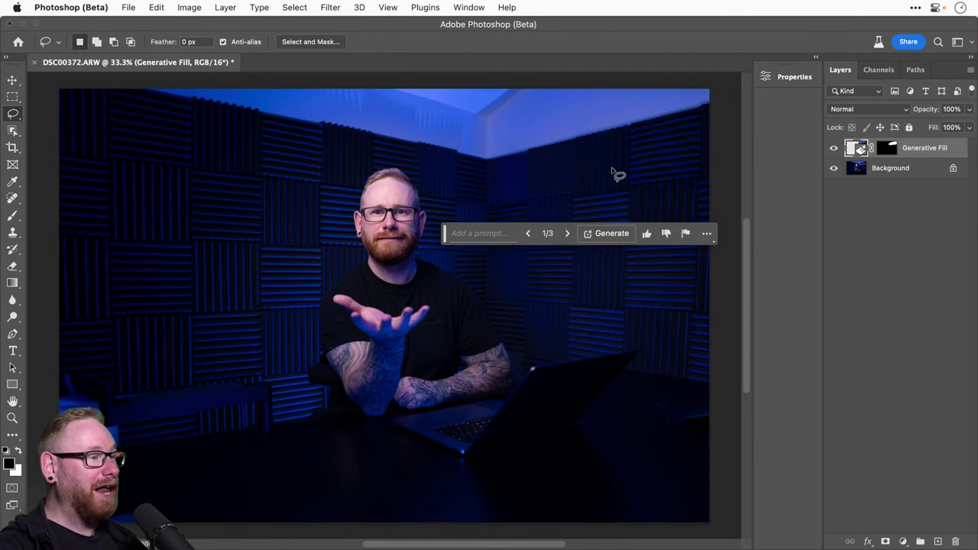
left_click(566, 234)
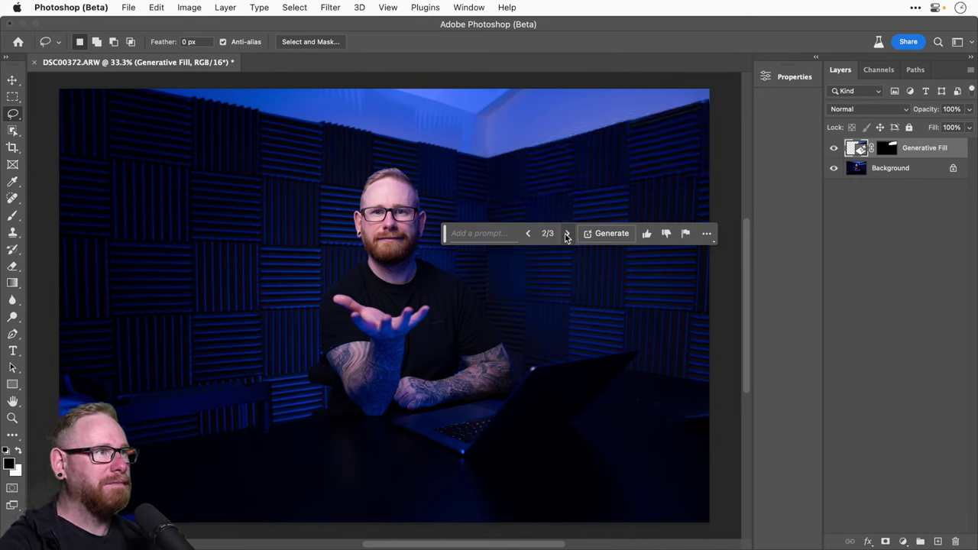
left_click(566, 234)
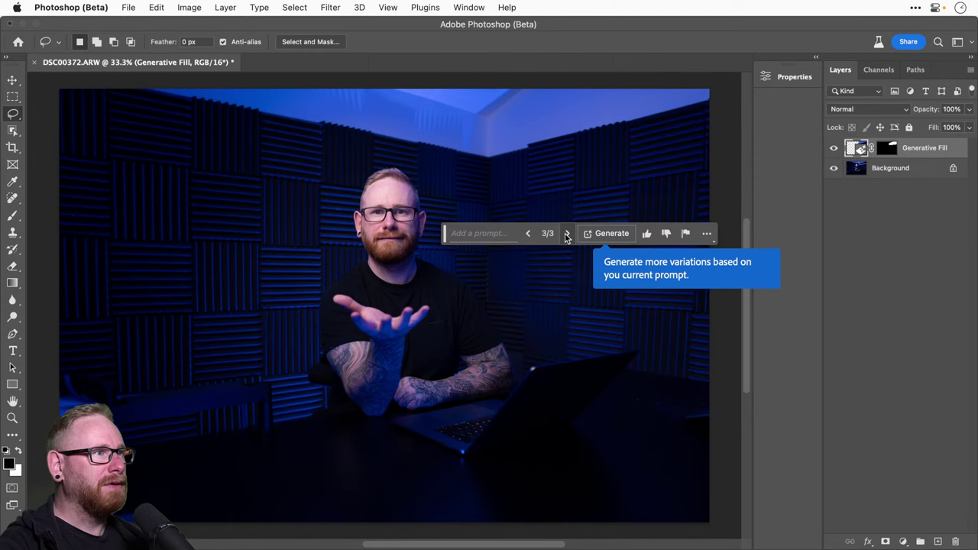
left_click(530, 235)
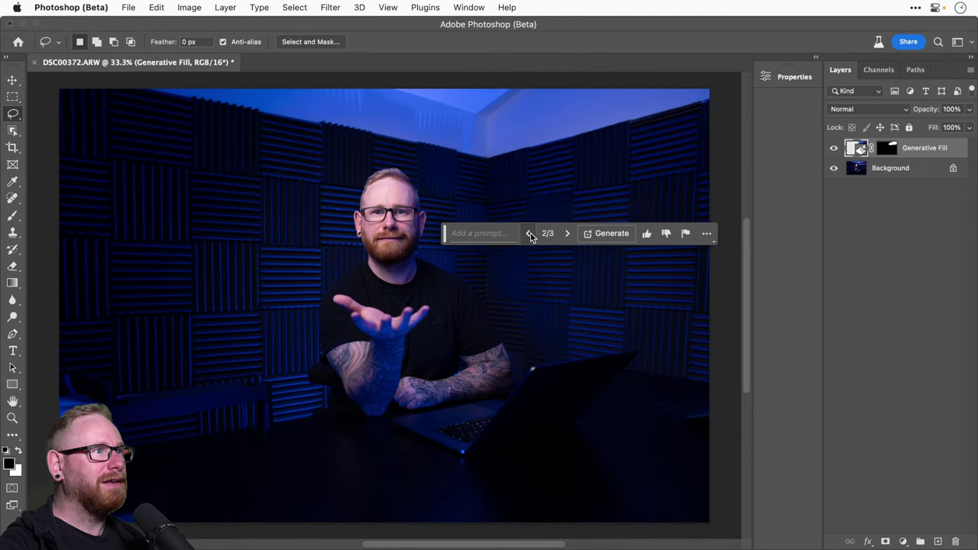
Step: Zoom into the top-right corner to recompare variations, settling on 2 of 3, then fit the image
key("super+equal")
key("super+equal")
left_click_drag(456, 220, 443, 192)
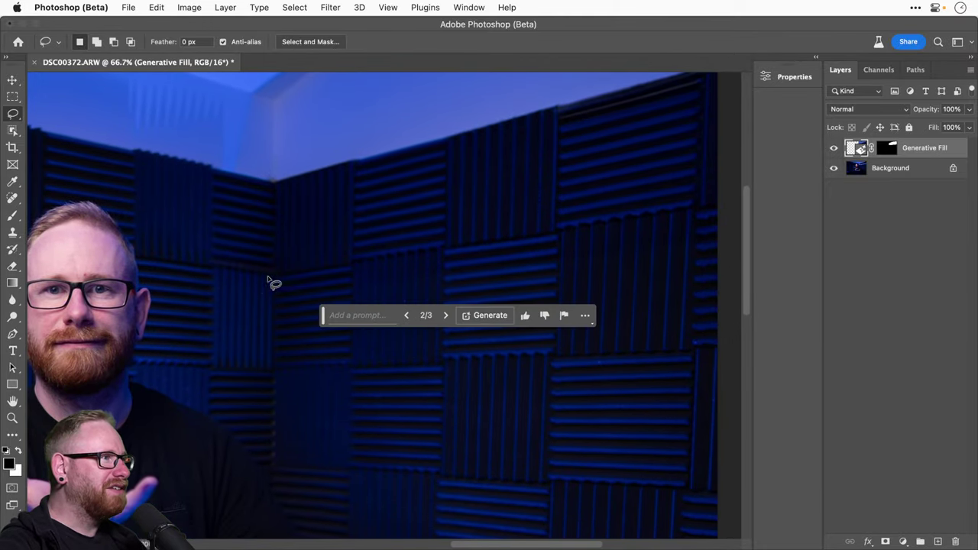
left_click(447, 317)
left_click(447, 316)
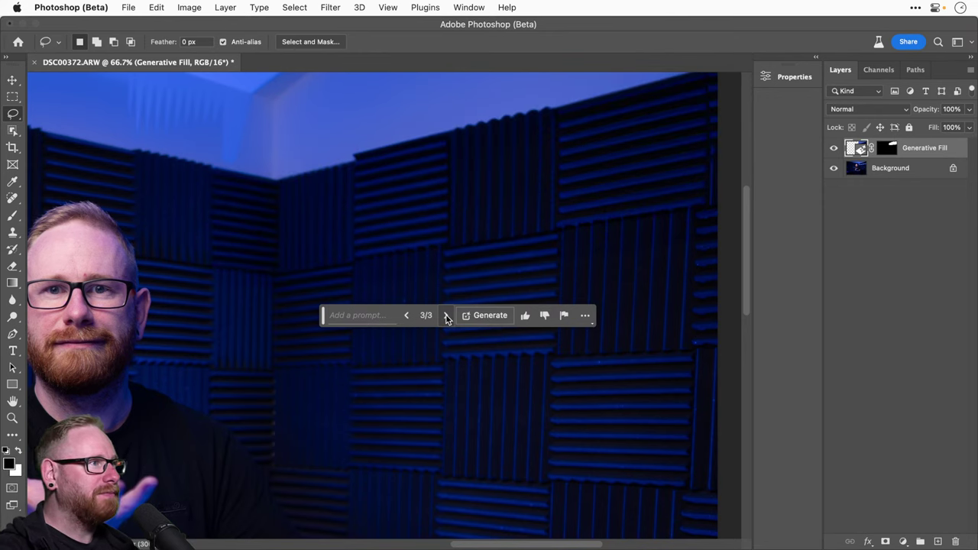
left_click(447, 316)
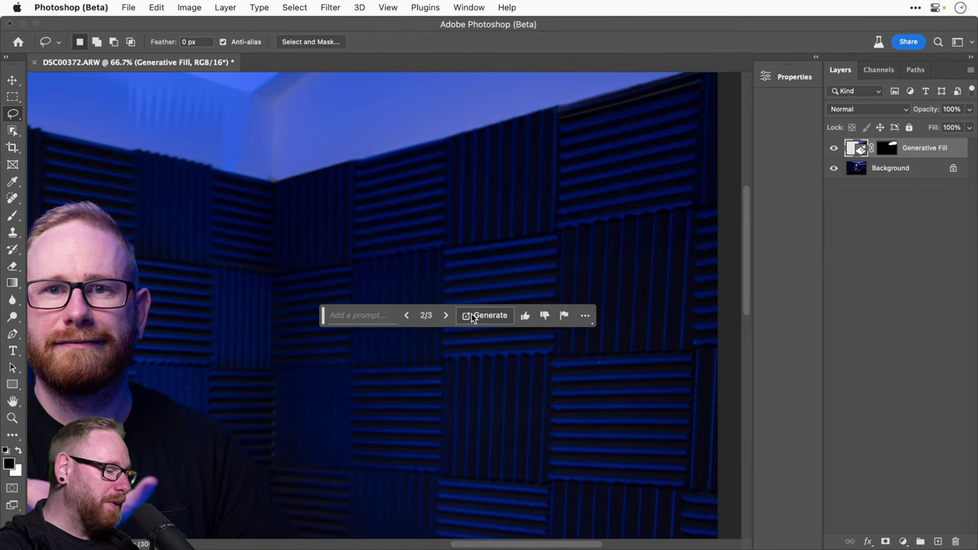
key("super+0")
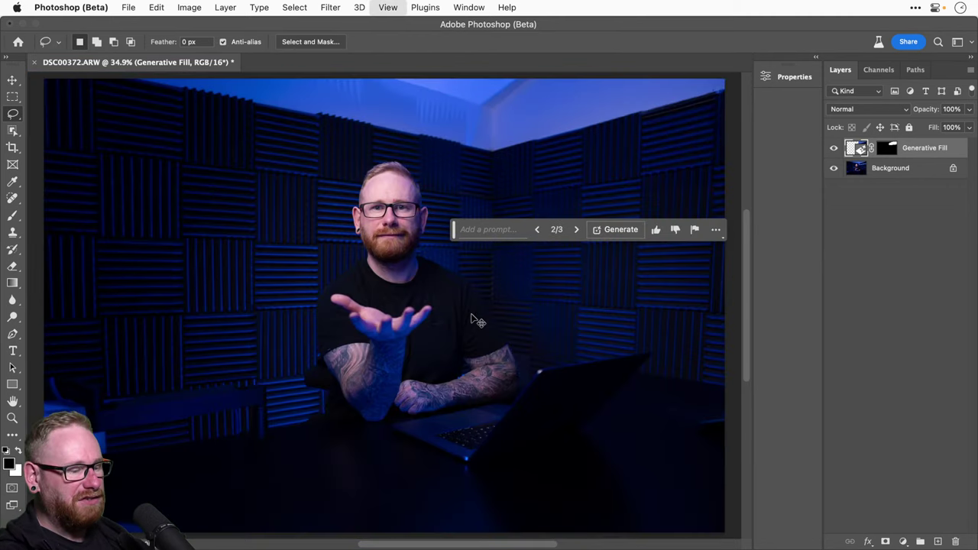
key("super+minus")
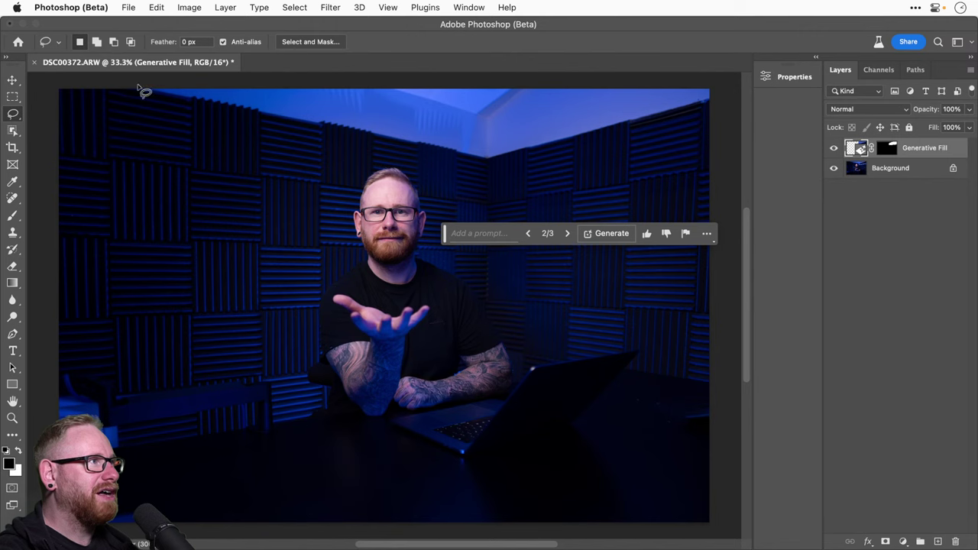
Step: Lasso the bright ceiling along the top and generate a prompt-free fill of dark panelling
mouse_move(127, 90)
left_mouse_down()
mouse_move(494, 165)
mouse_move(715, 113)
mouse_move(721, 92)
mouse_move(719, 77)
mouse_move(134, 88)
left_mouse_up()
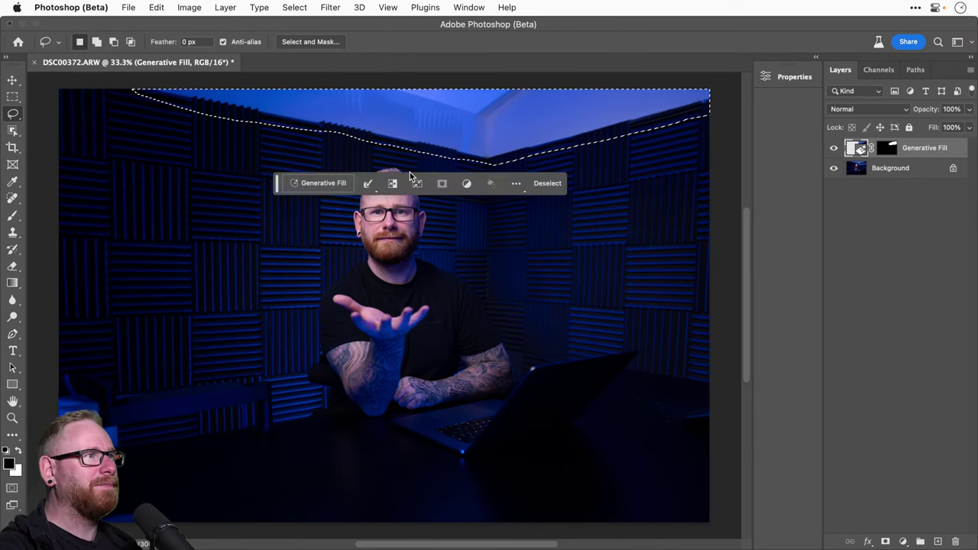
left_click(321, 182)
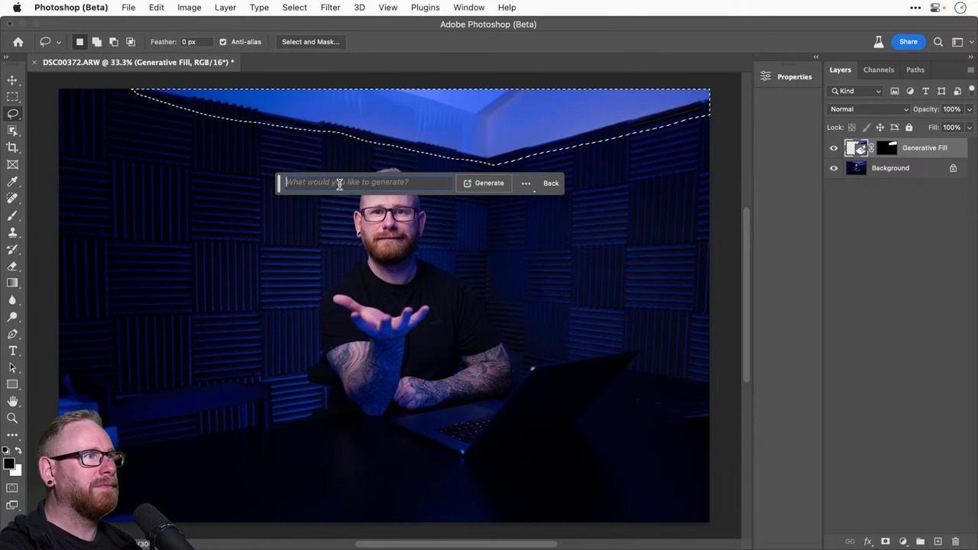
left_click(489, 183)
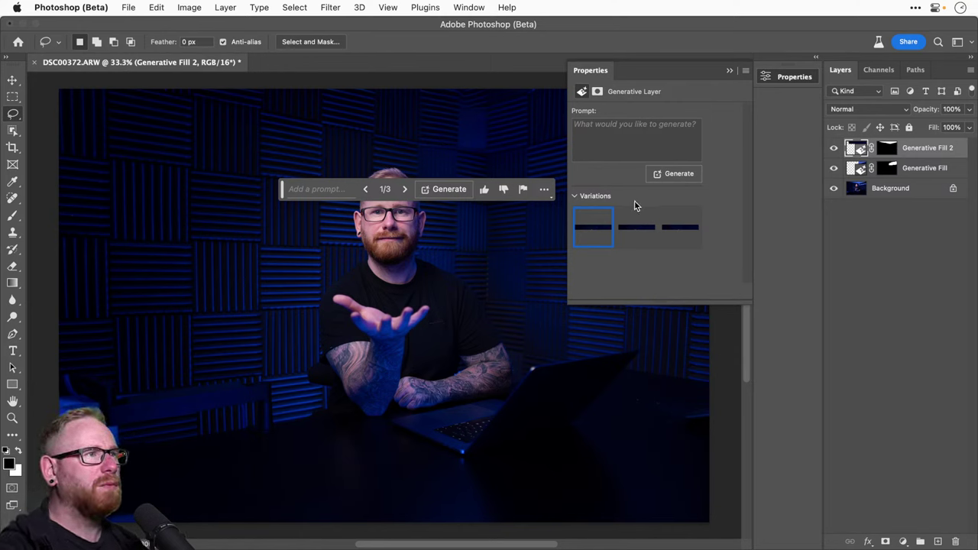
Step: Apply the third ceiling variation (3/3) and toggle both generative layers off and on to compare
left_click(788, 80)
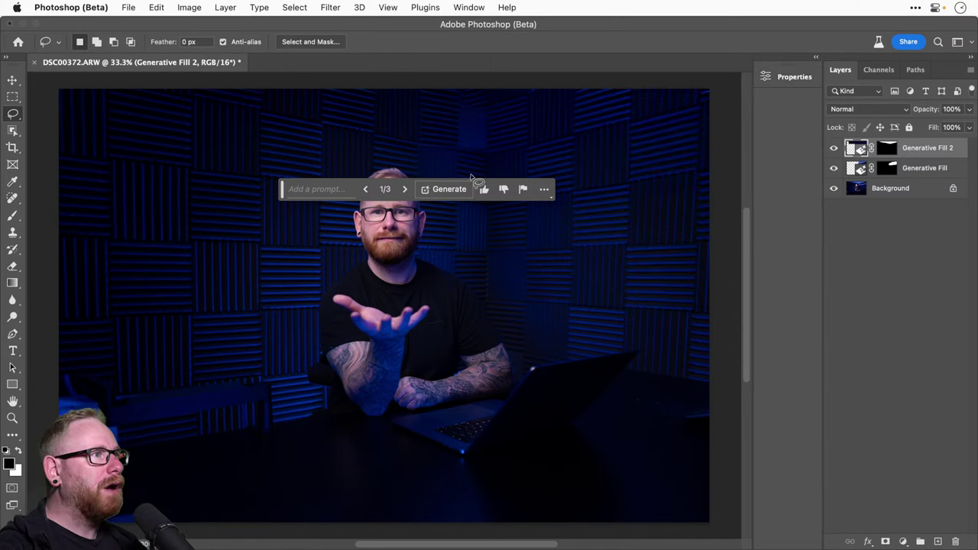
left_click(405, 189)
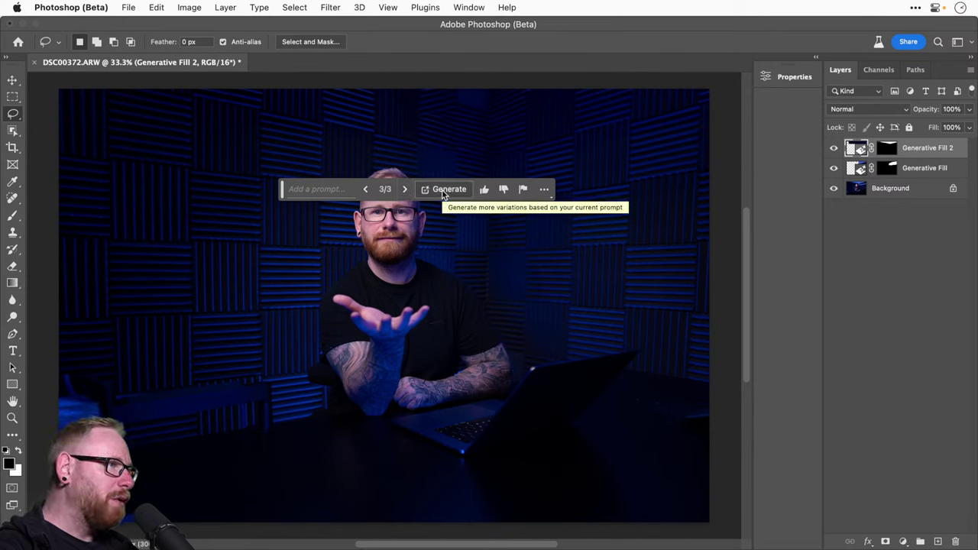
left_click(834, 148)
left_click(834, 168)
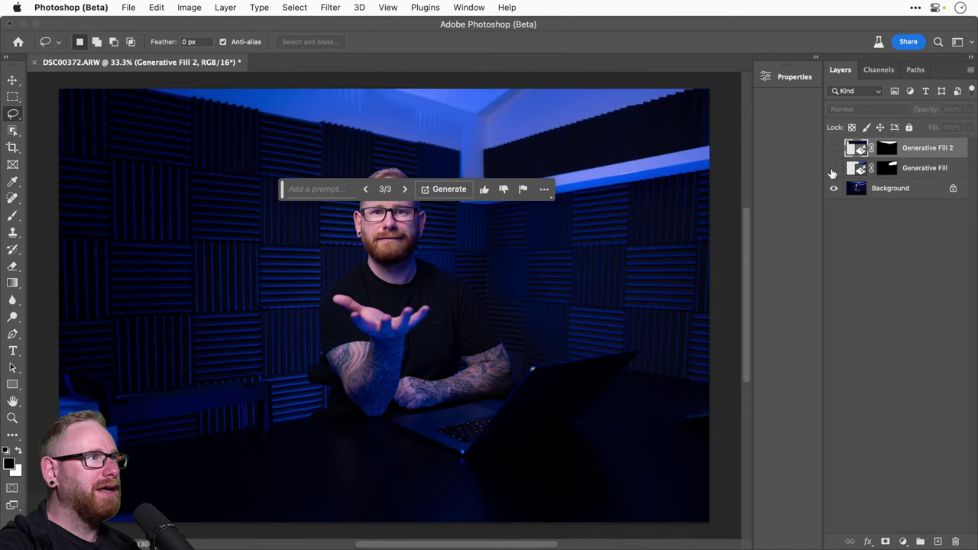
left_click(834, 168)
left_click(833, 148)
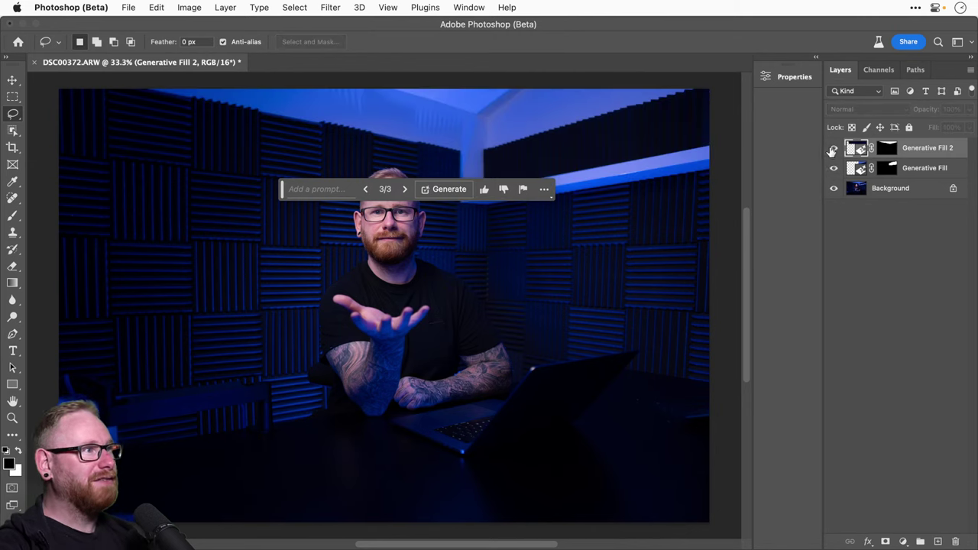
left_click(833, 149)
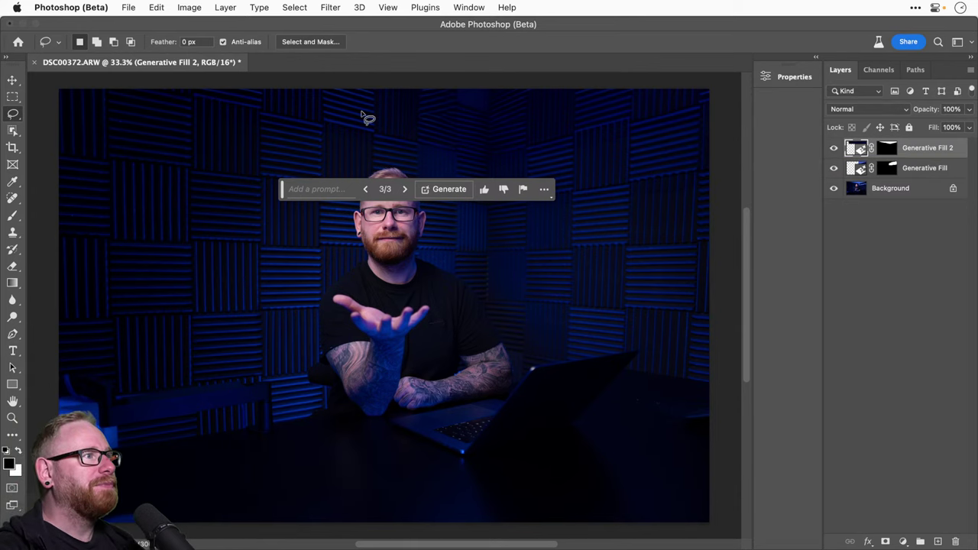
key("v")
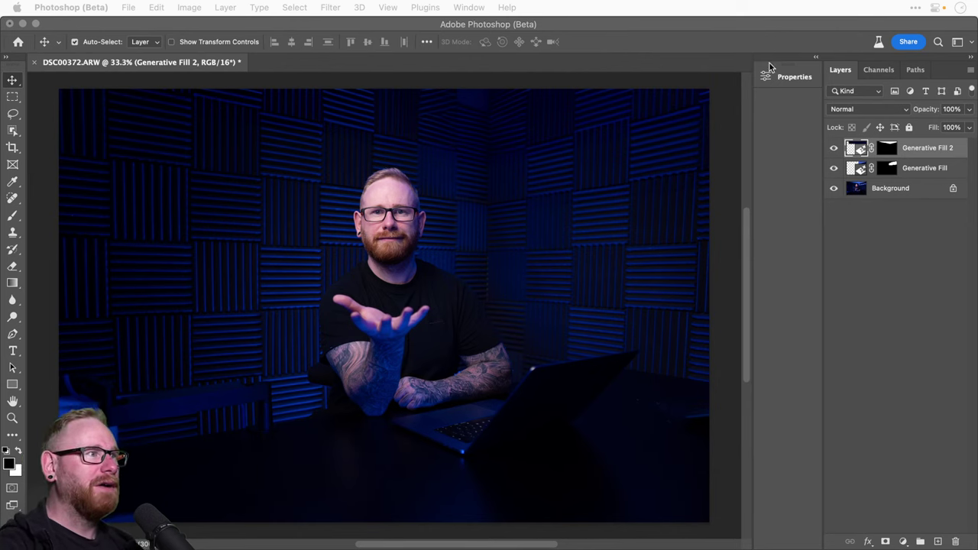
Step: On the Background layer, lasso the seated man and run Generative Fill with no prompt
left_click(900, 197)
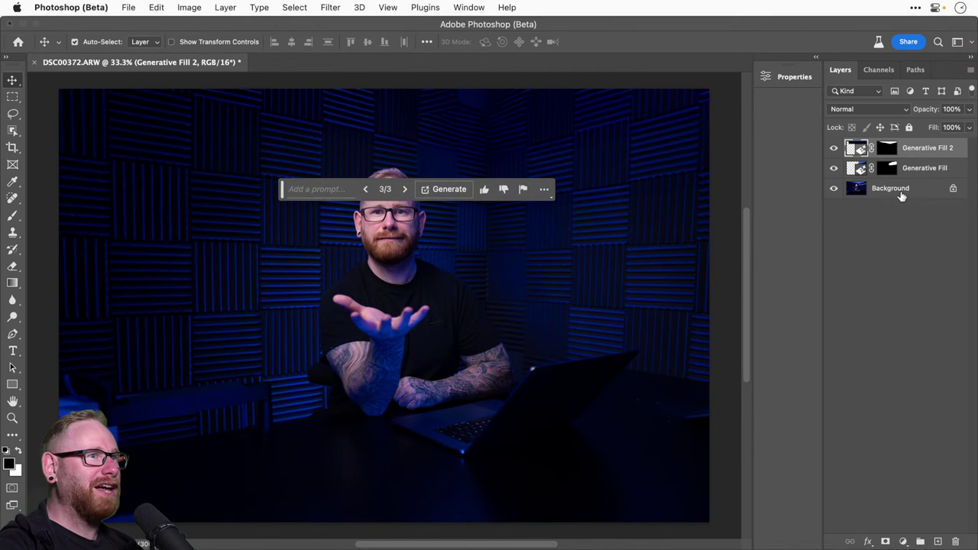
left_click(13, 113)
mouse_move(360, 170)
left_mouse_down()
mouse_move(303, 387)
mouse_move(304, 418)
mouse_move(375, 421)
mouse_move(512, 393)
mouse_move(518, 356)
mouse_move(498, 312)
mouse_move(437, 251)
mouse_move(417, 166)
mouse_move(388, 161)
mouse_move(365, 171)
left_mouse_up()
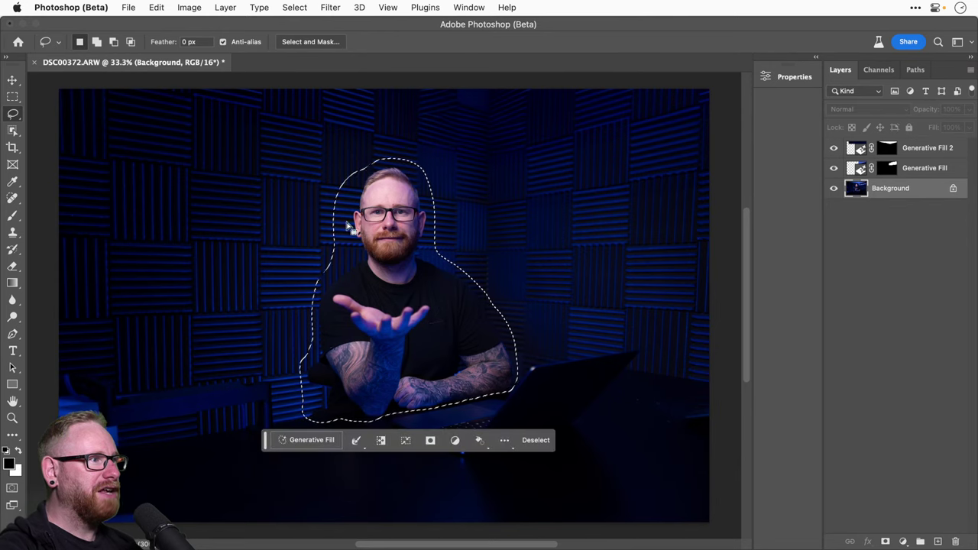
left_click(313, 441)
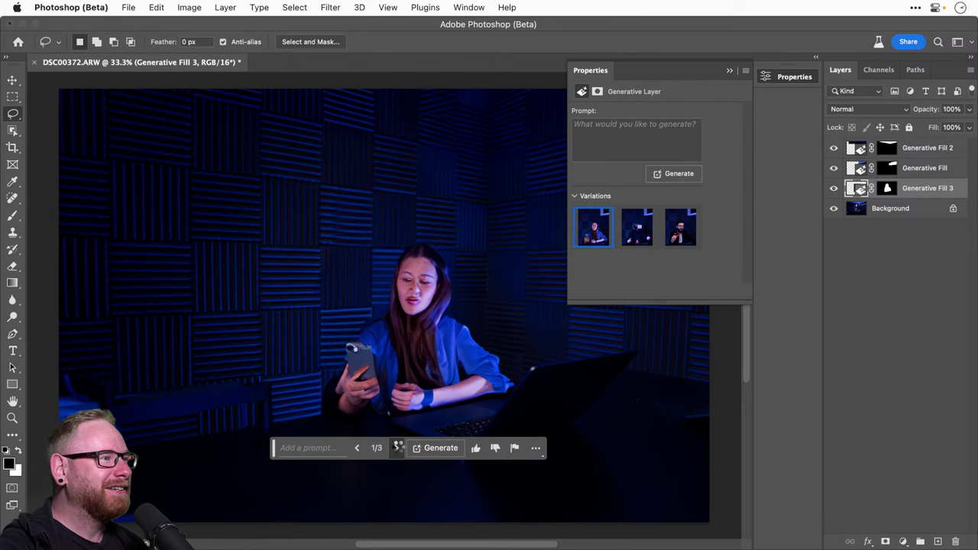
Step: Preview person variations 2/3 and 3/3, then generate three more variations
left_click(396, 448)
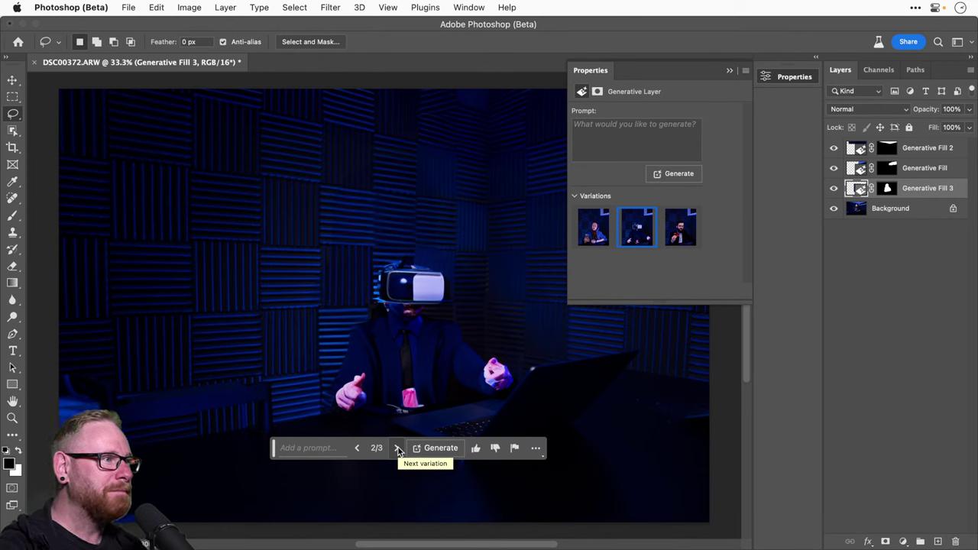
left_click(398, 448)
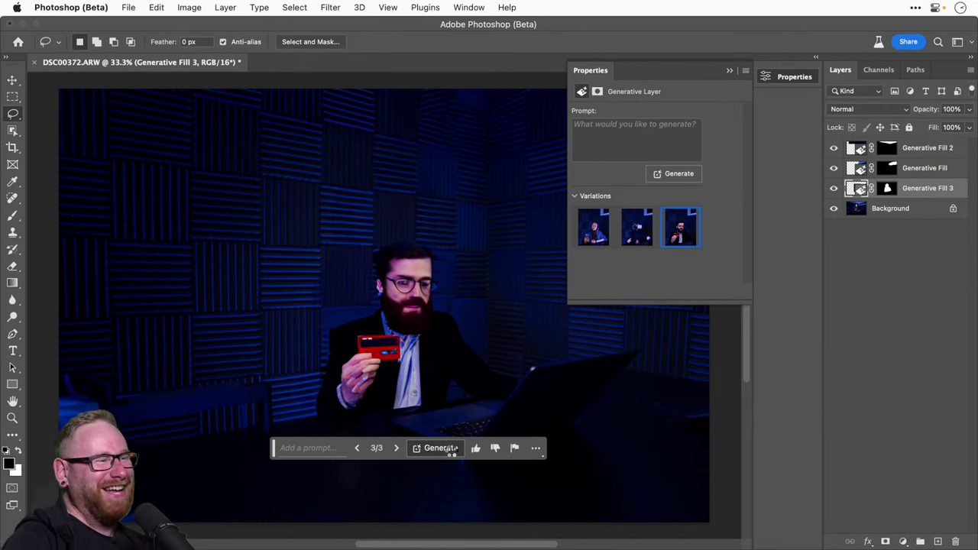
left_click(450, 451)
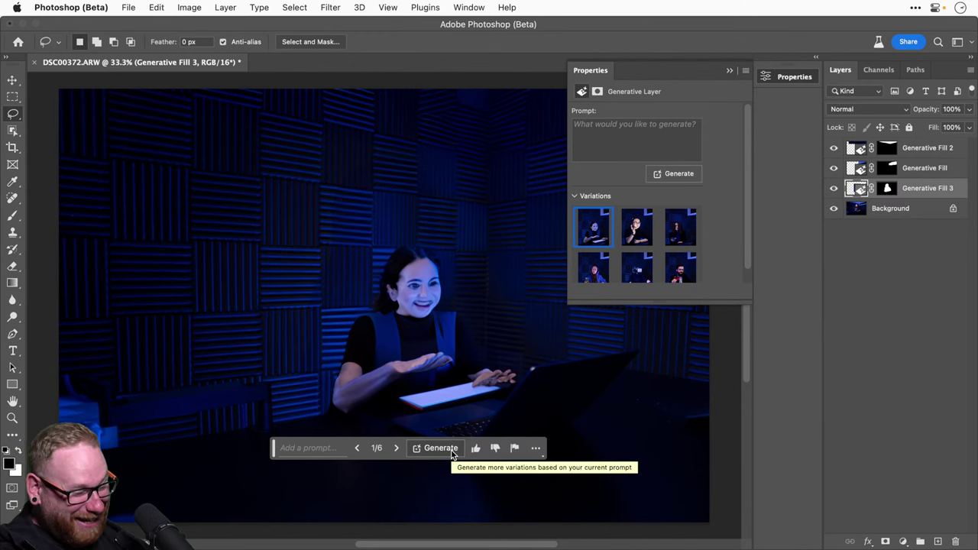
Step: Zoom to 100% on the generated woman's face and enlarge the Variations area to show all thumbnails
key("super+equal")
key("super+equal")
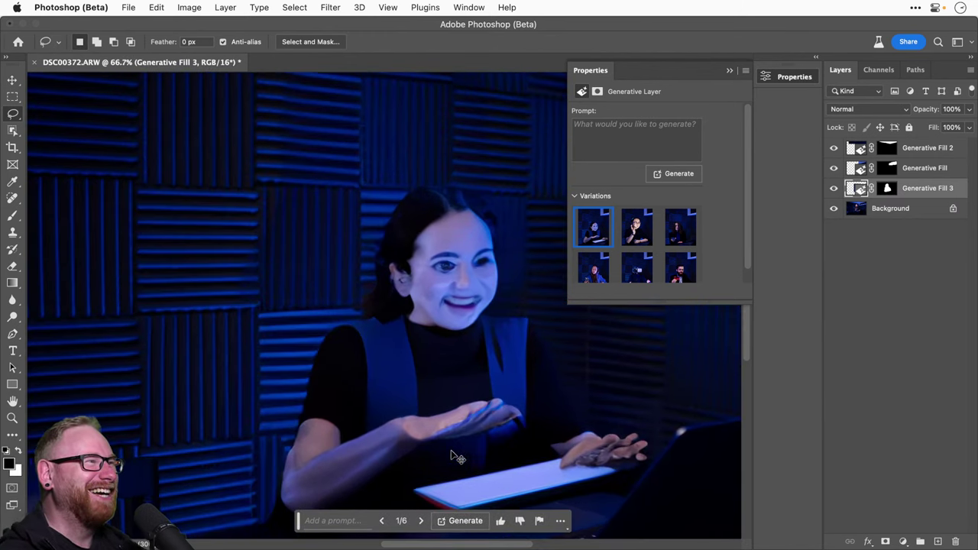
key("super+equal")
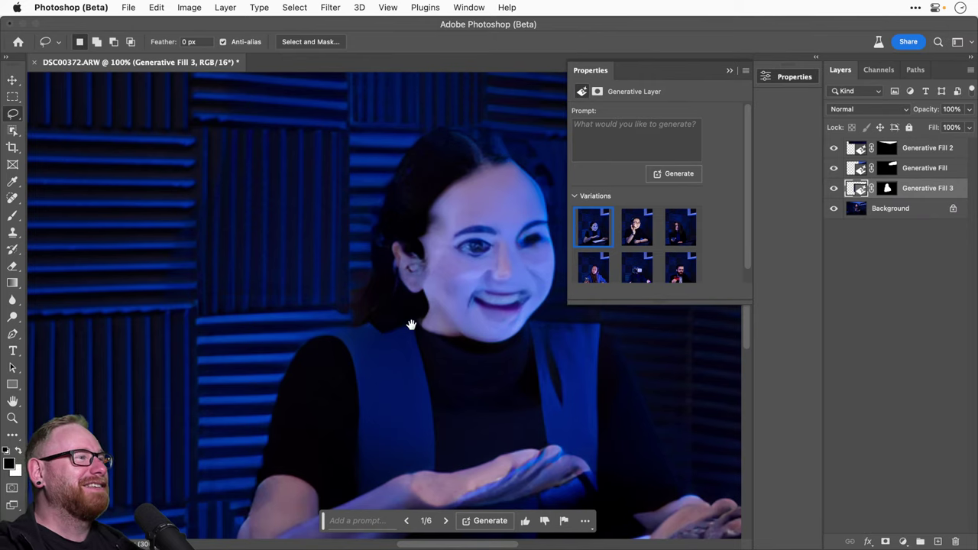
left_click_drag(410, 323, 345, 342)
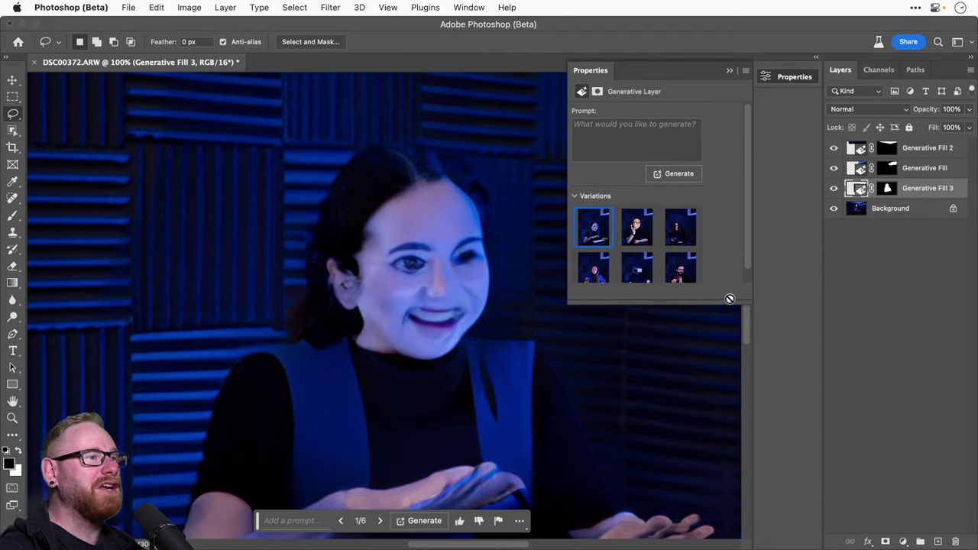
left_click_drag(728, 300, 728, 367)
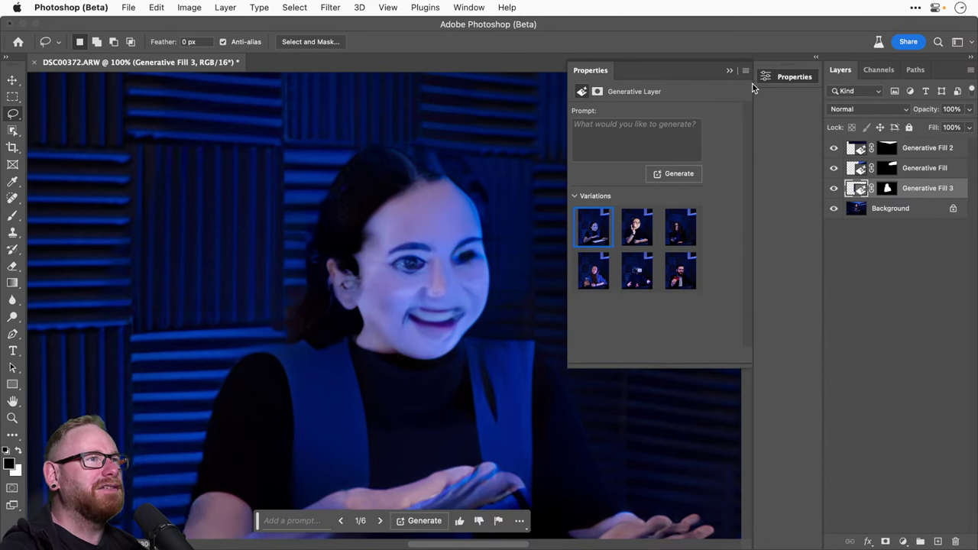
left_click_drag(753, 83, 799, 82)
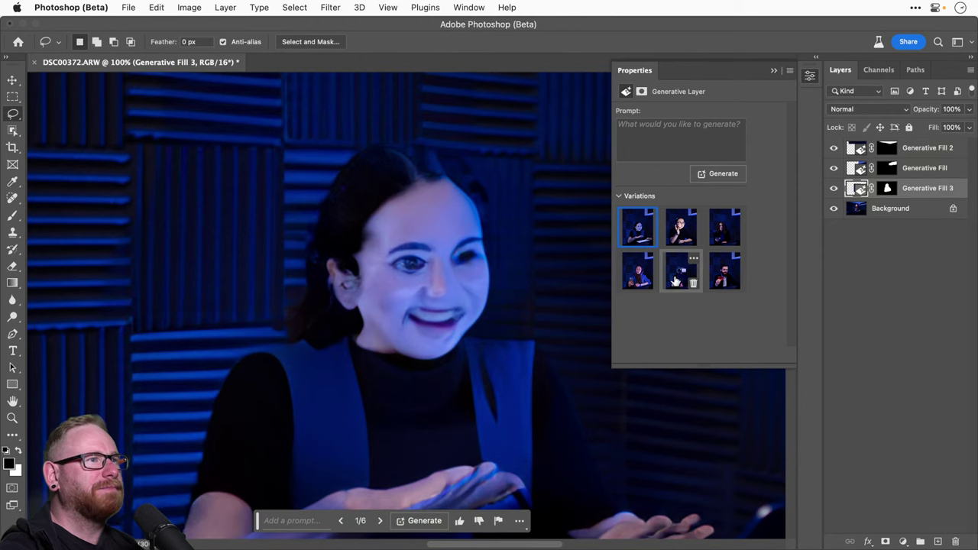
Step: Compare the second and third person variations, fit the image, and generate more variations
left_click(679, 228)
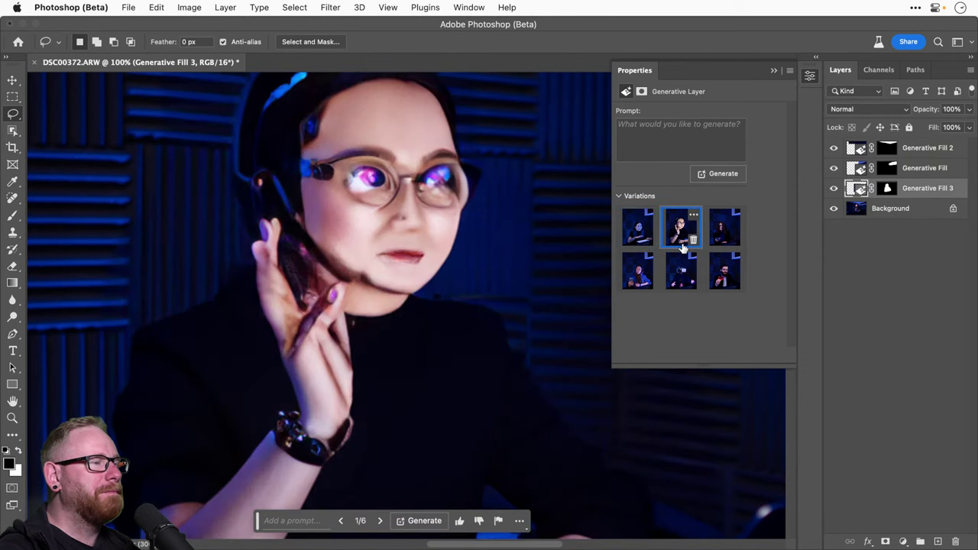
key("super+minus")
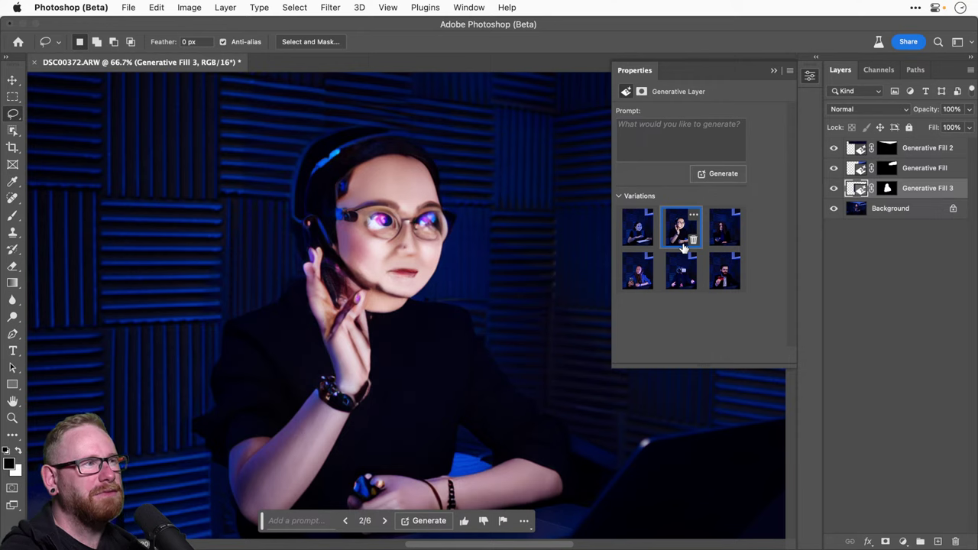
left_click(722, 229)
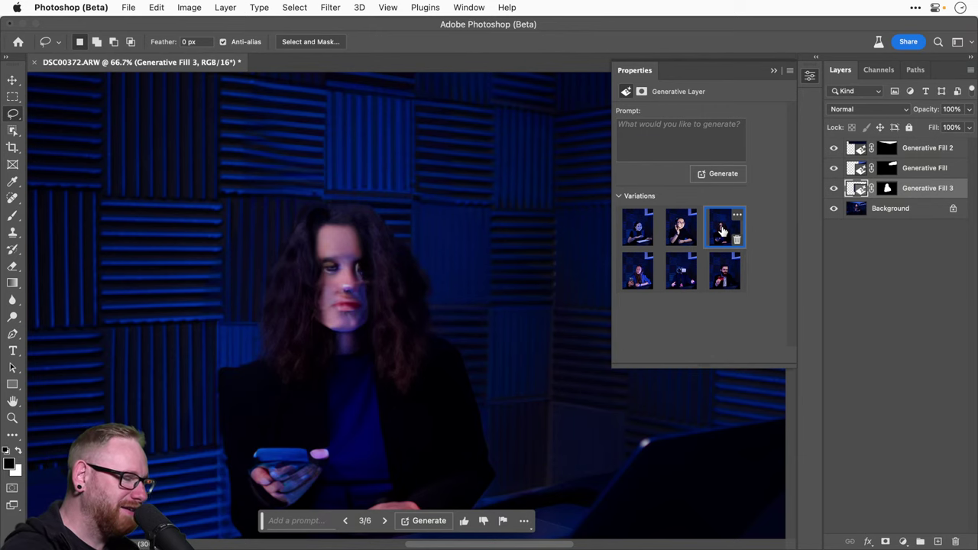
key("super+0")
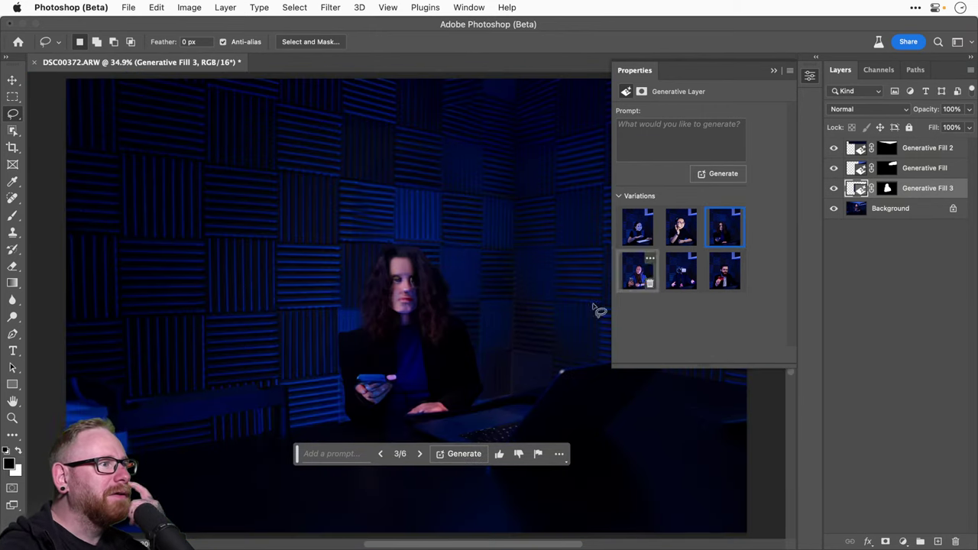
left_click(464, 454)
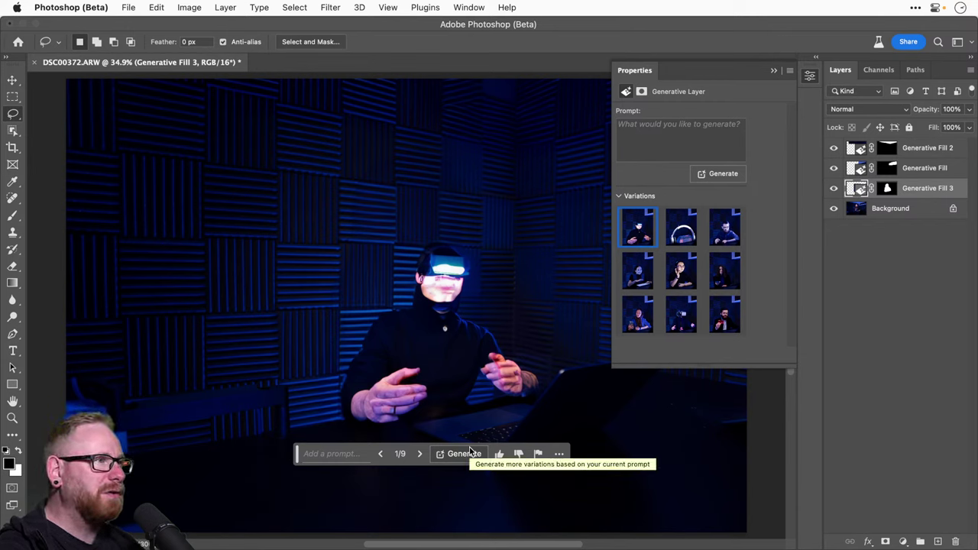
Step: Compare person variations and settle on the third, the bearded man in glasses
left_click(678, 226)
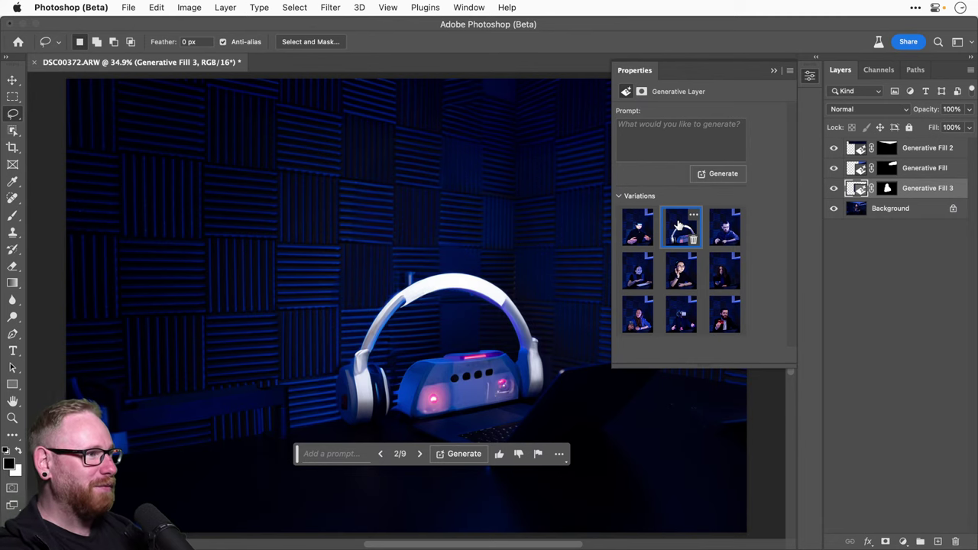
key("super+minus")
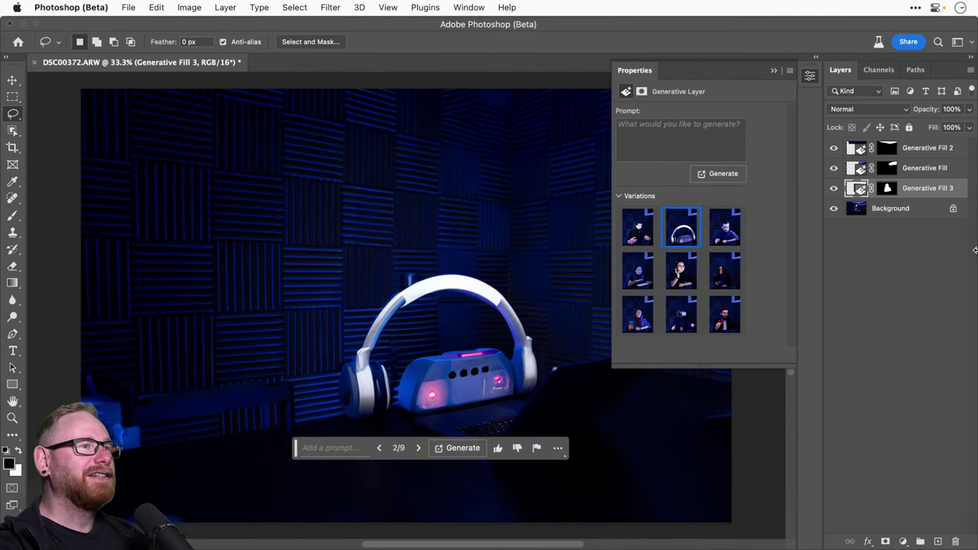
left_click(723, 229)
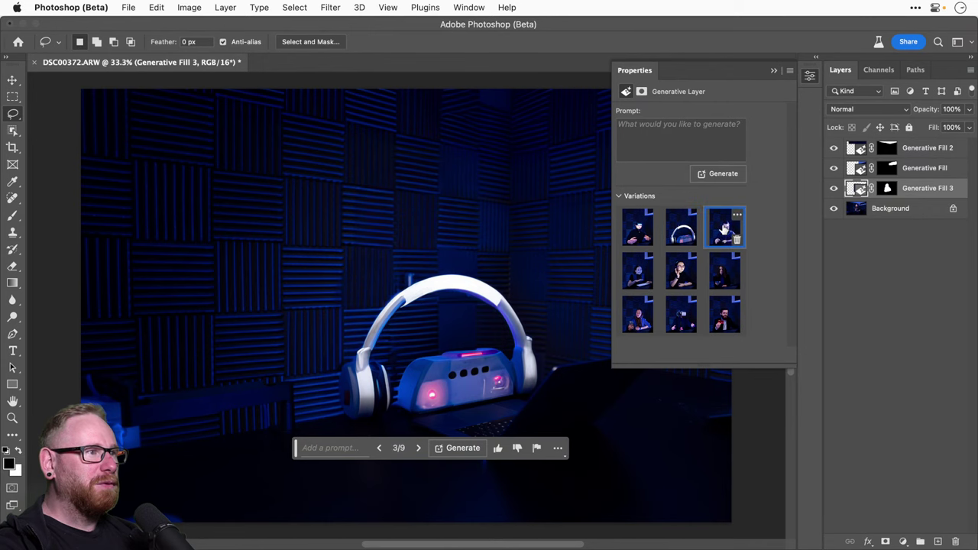
Step: Zoom into the generated face to 200% to inspect the distortion, then fit the image on screen
key("z")
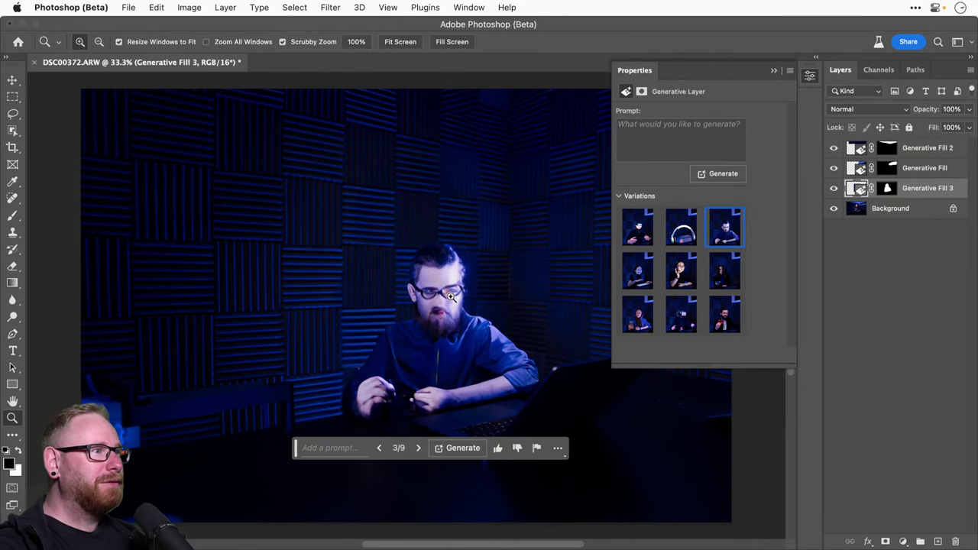
key("z")
left_click(446, 295)
left_click(445, 297)
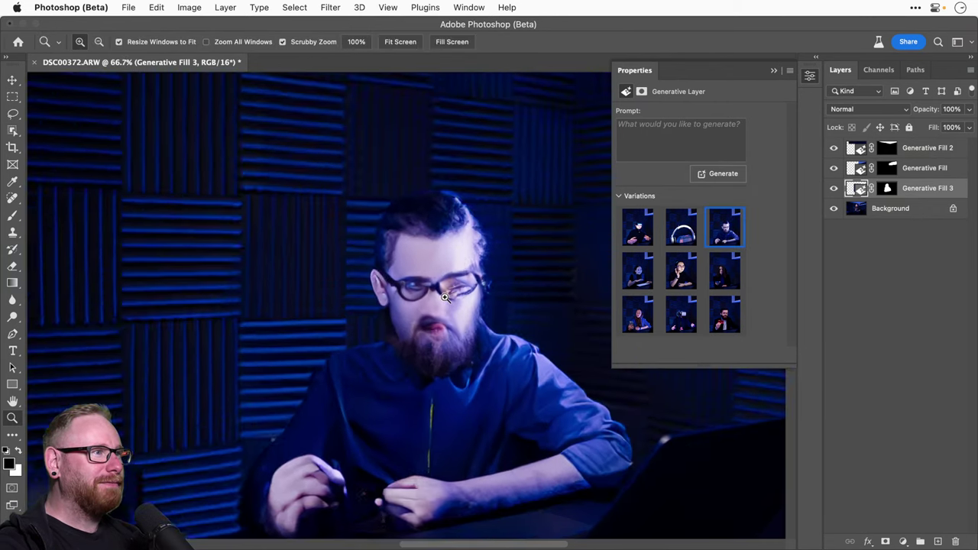
left_click(445, 298)
left_click(445, 297)
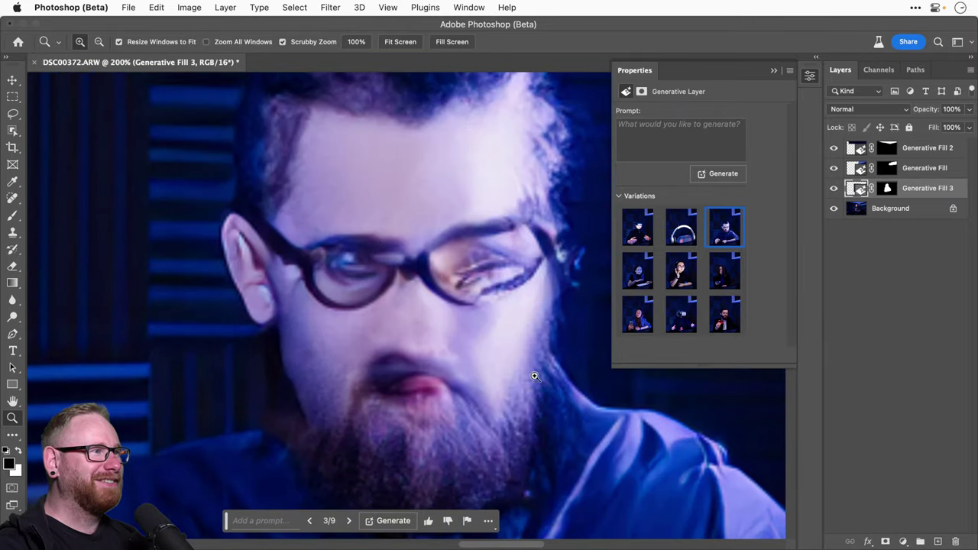
key("v")
key("super")
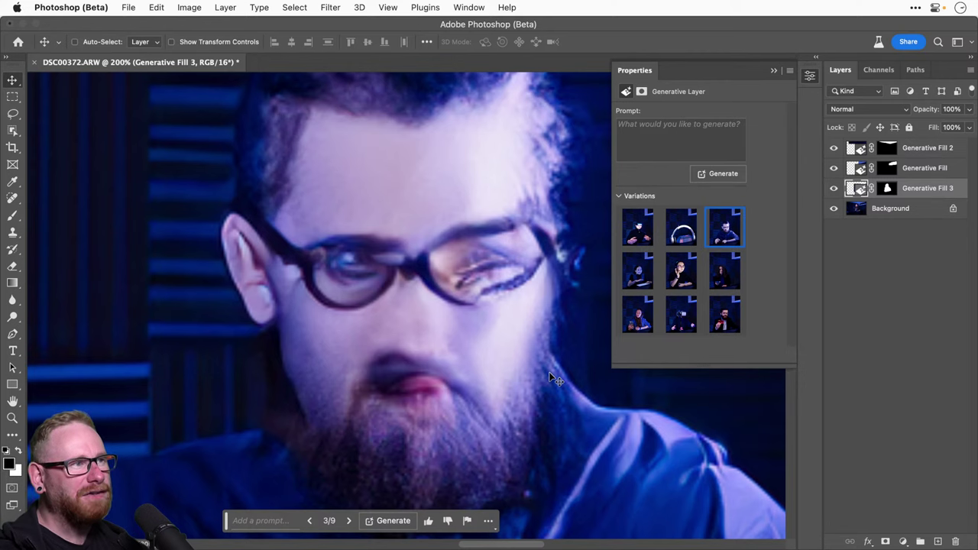
key("super+0")
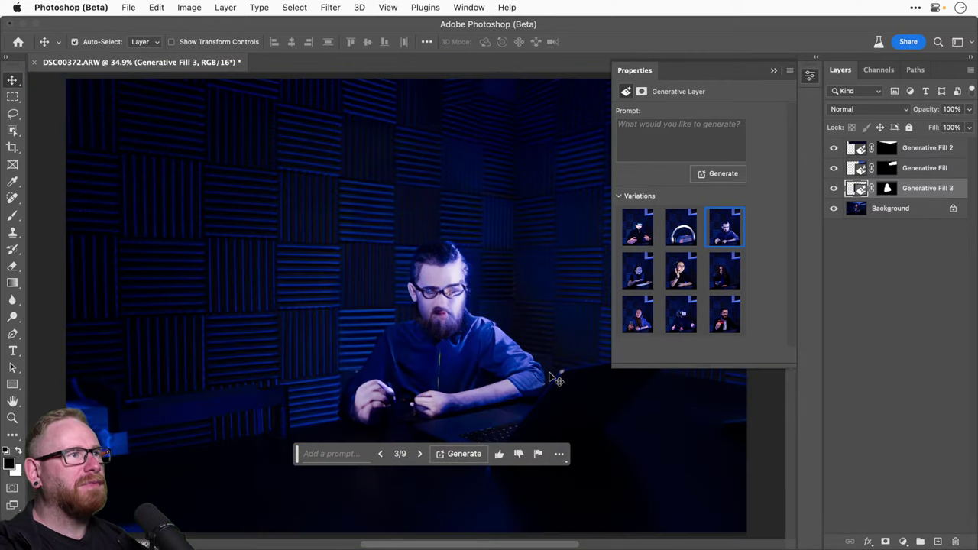
Step: Replace the prompt 'girl' with 'remove human' and regenerate Generative Fill 3
left_click(812, 77)
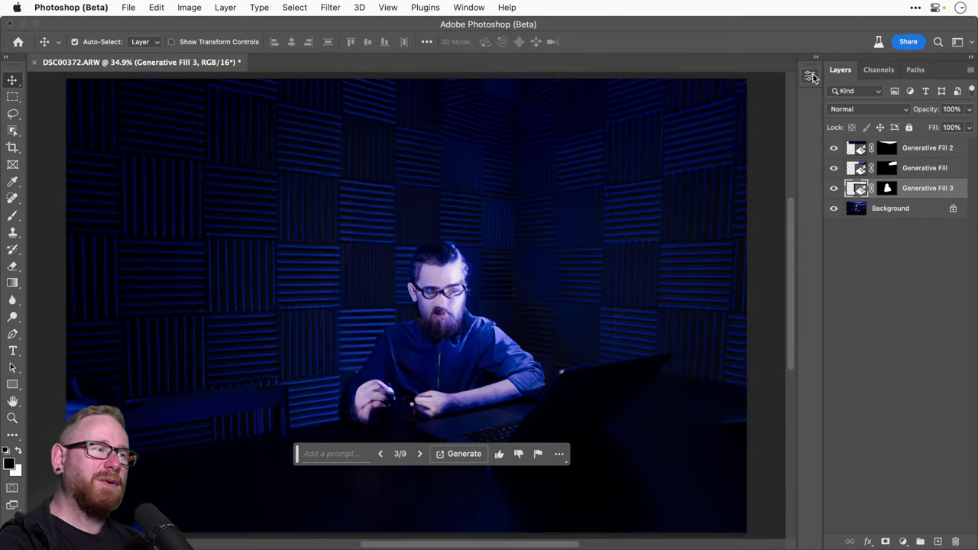
left_click(334, 452)
type("girl")
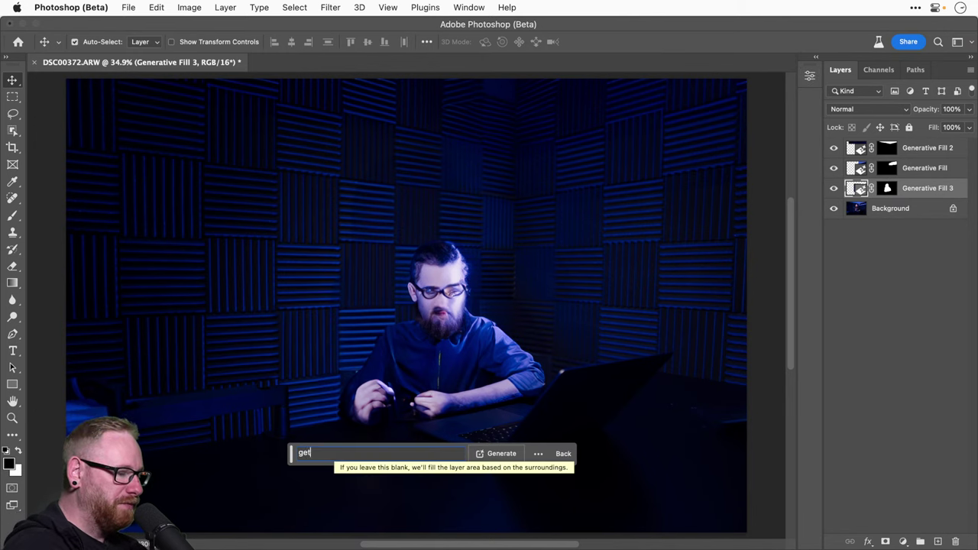
key("super+a")
type("remove human")
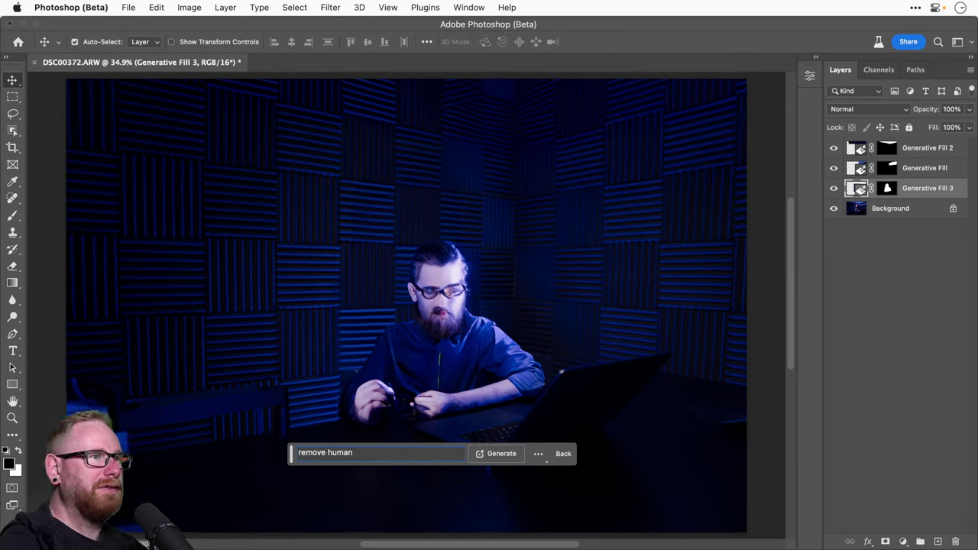
left_click(503, 456)
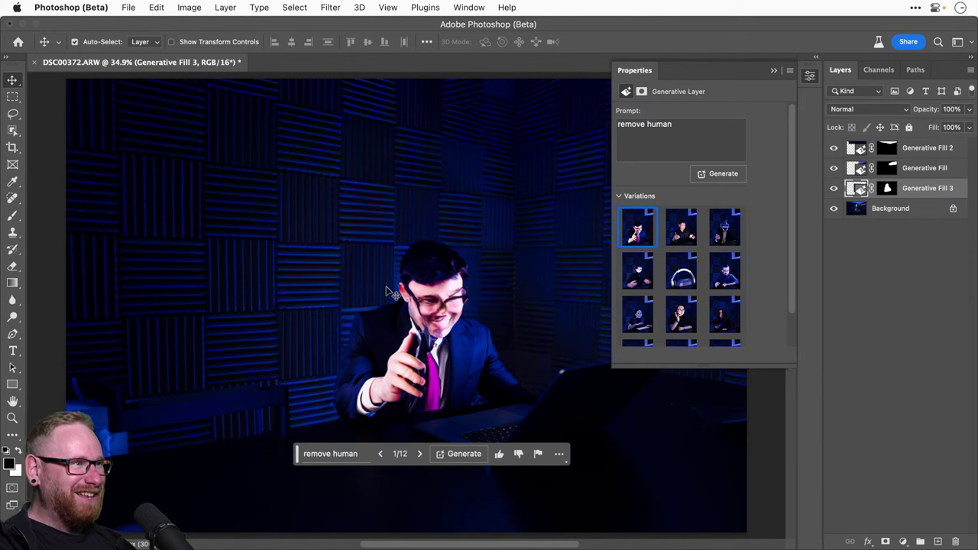
left_click(418, 453)
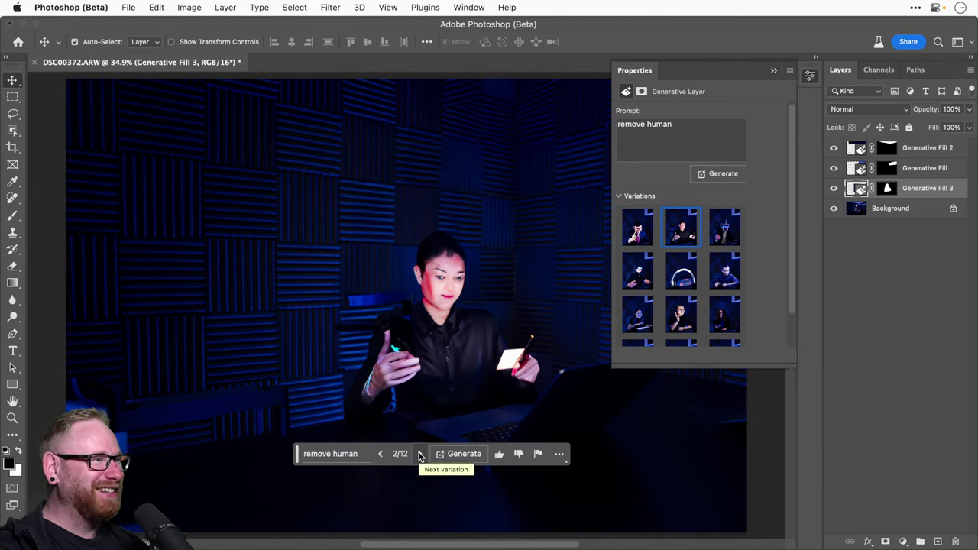
left_click(419, 454)
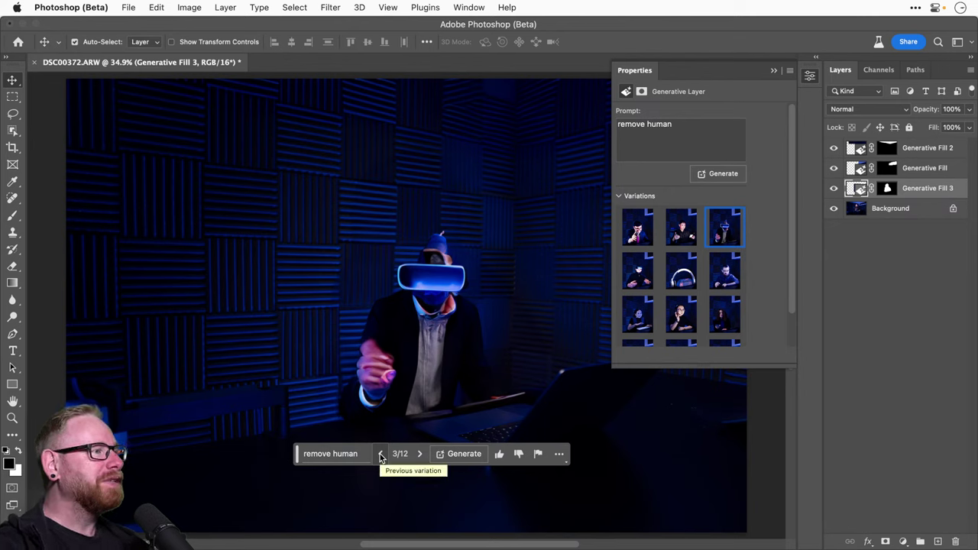
left_click(381, 455)
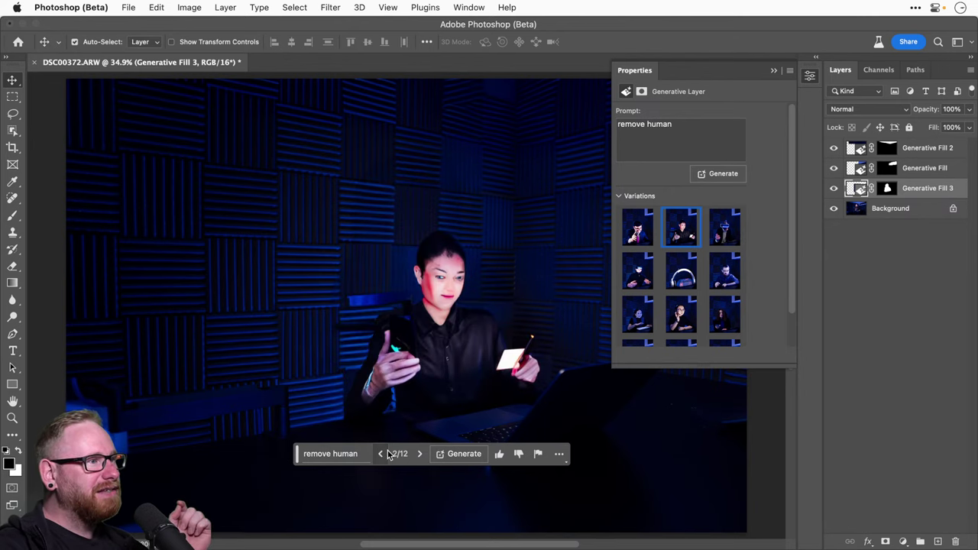
left_click(380, 454)
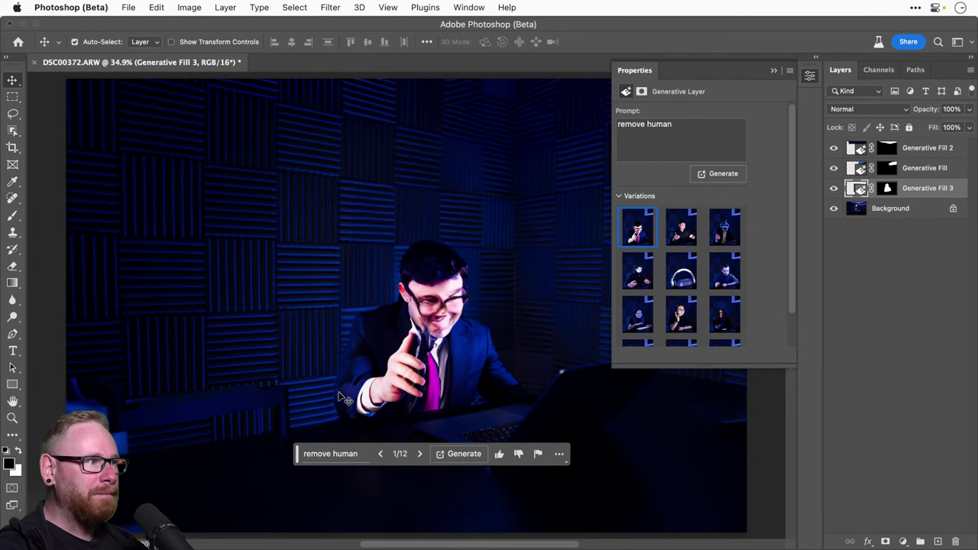
left_click(833, 188)
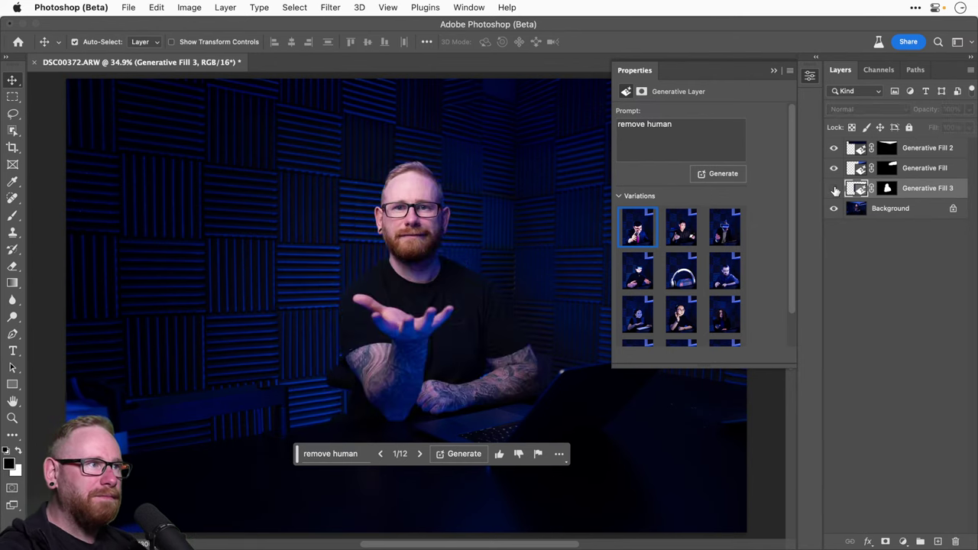
left_click(834, 188)
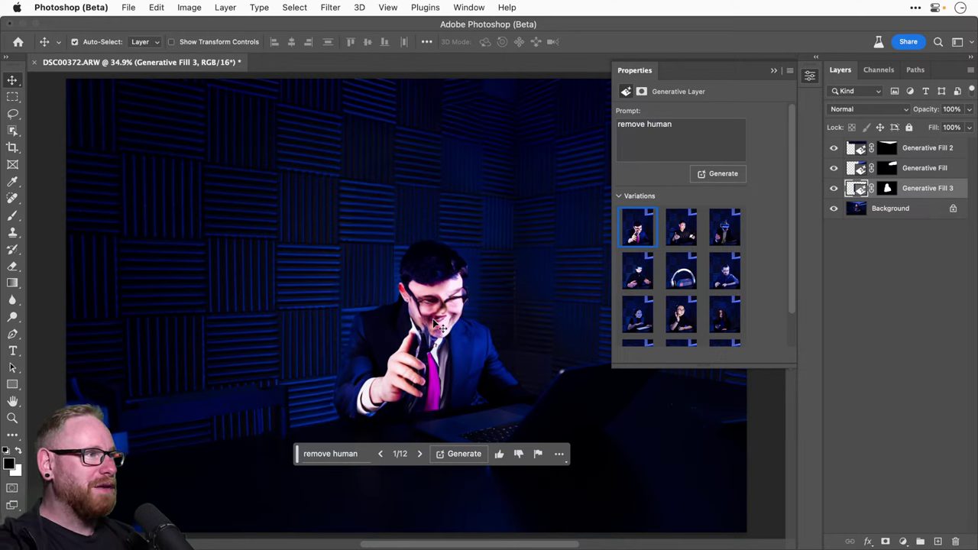
Step: Toggle Generative Fill 3 on and off to compare with the original, then select the Background layer
left_click(834, 192)
left_click(833, 192)
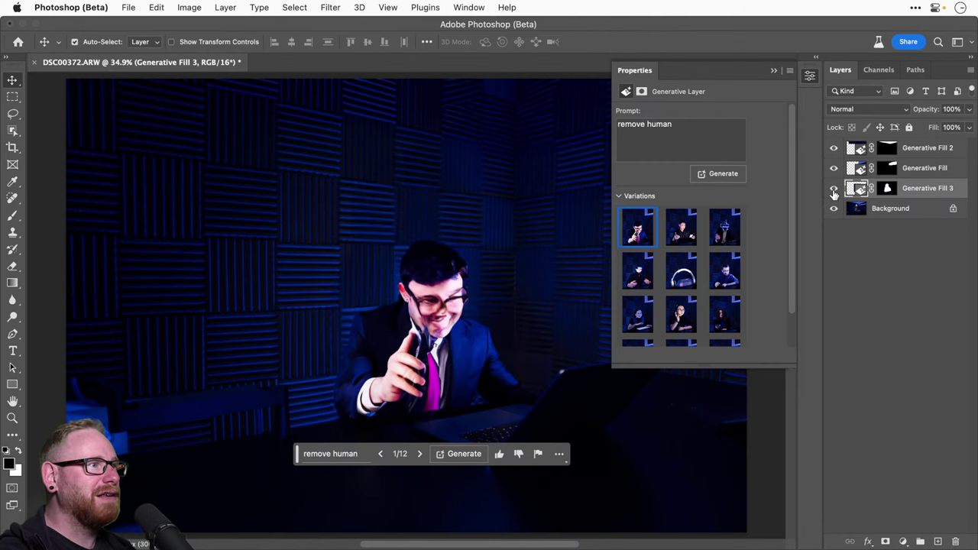
left_click(833, 191)
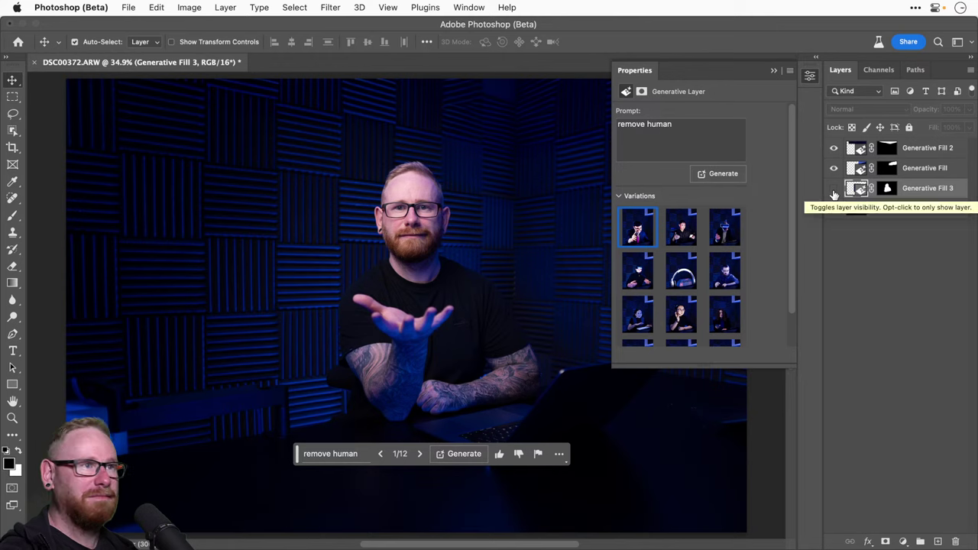
left_click(834, 191)
left_click(834, 191)
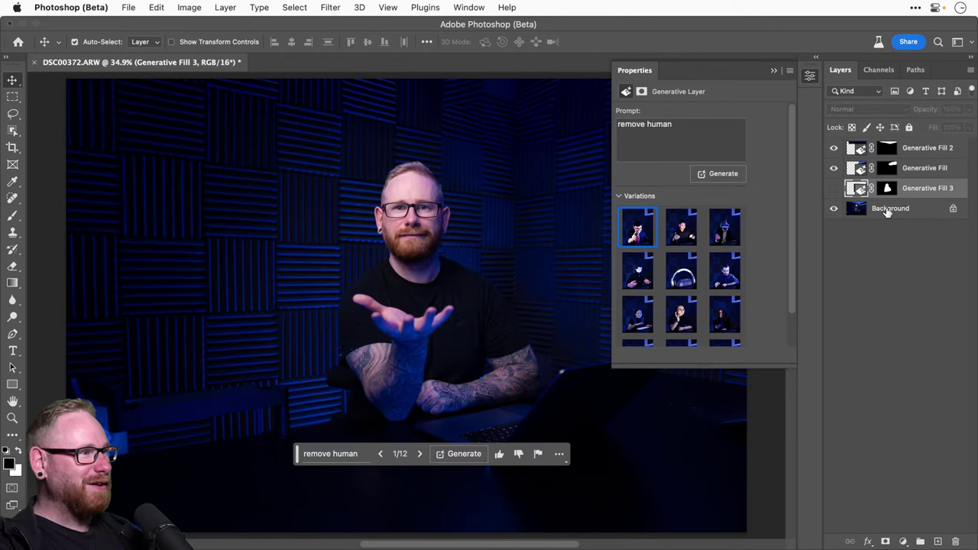
left_click(887, 213)
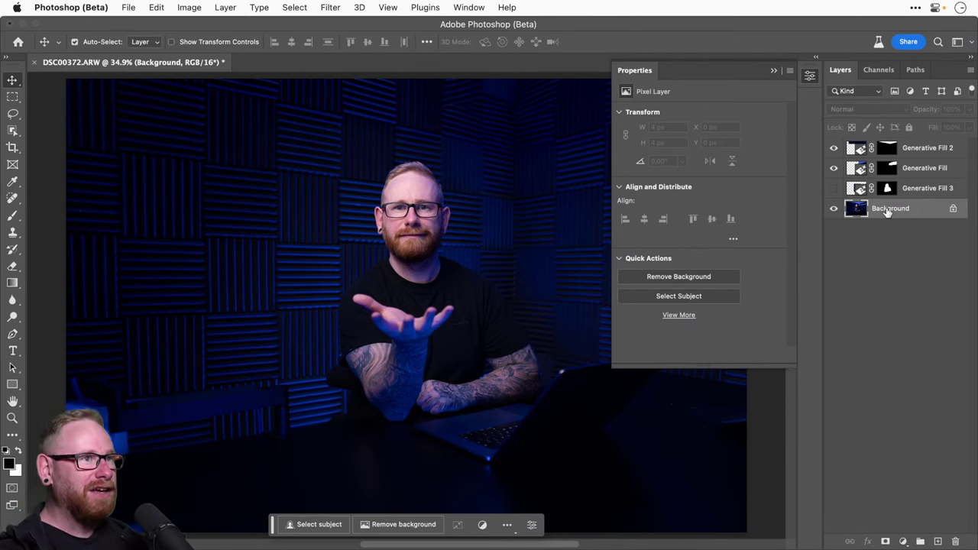
Step: Zoom in to inspect the suited man's generated face, fit the view, and hide Generative Fill 3
left_click(833, 189)
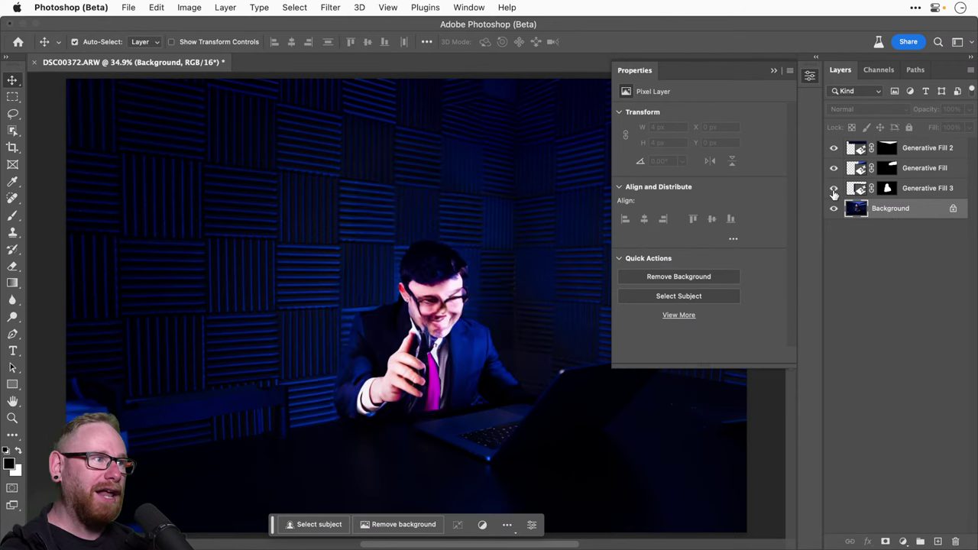
left_click(447, 293)
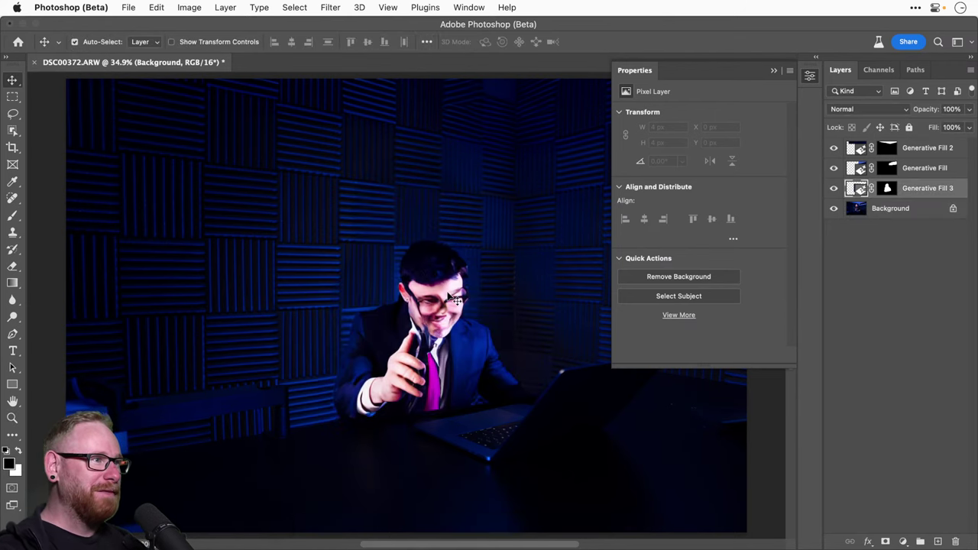
key("z")
left_click(447, 292)
left_click(447, 293)
left_click(447, 292)
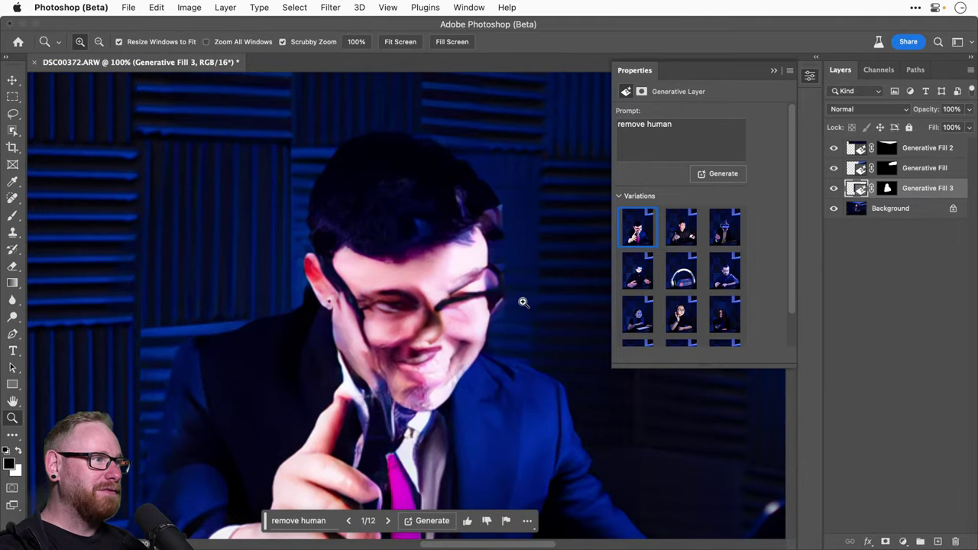
key("v")
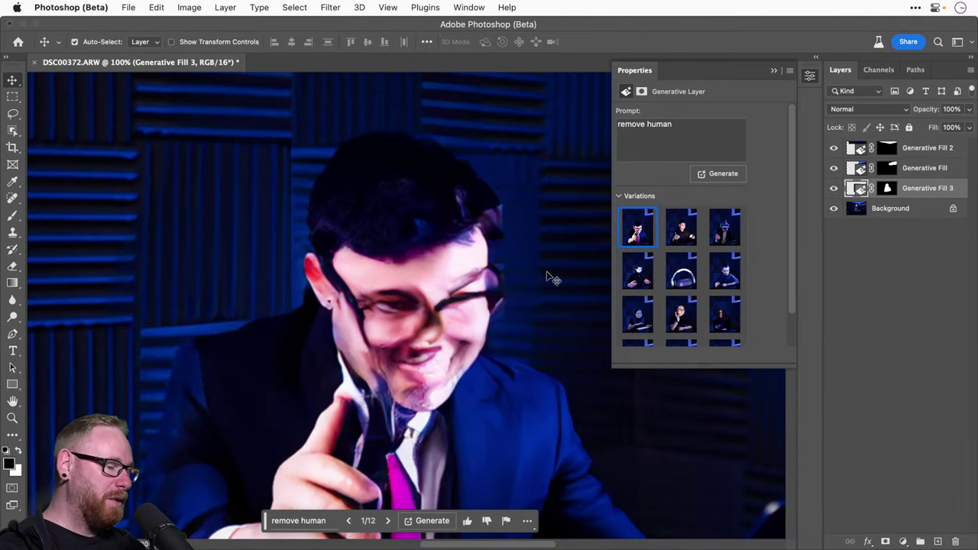
key("super+0")
left_click(834, 188)
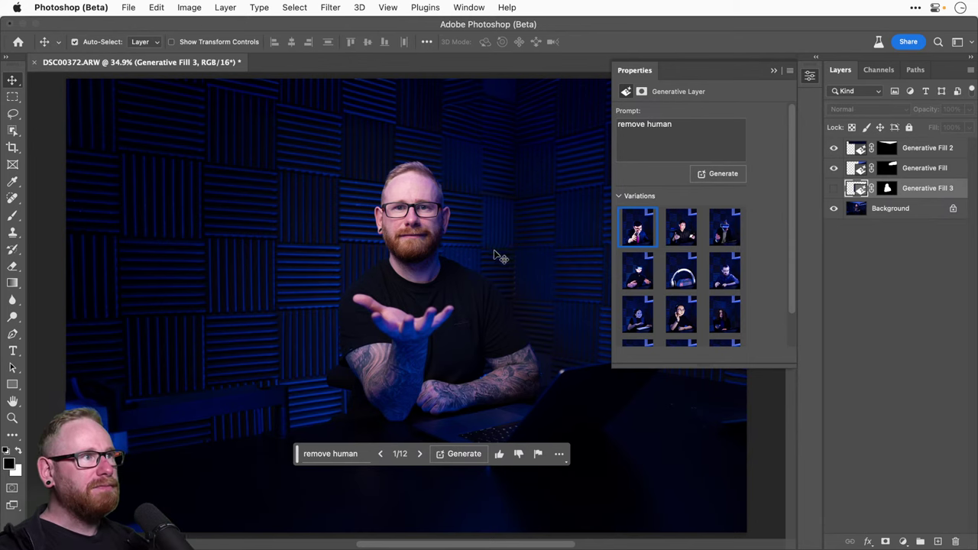
Step: Lasso around the beard and upper chest and generate 'crystal ball' into the selection
left_click(12, 113)
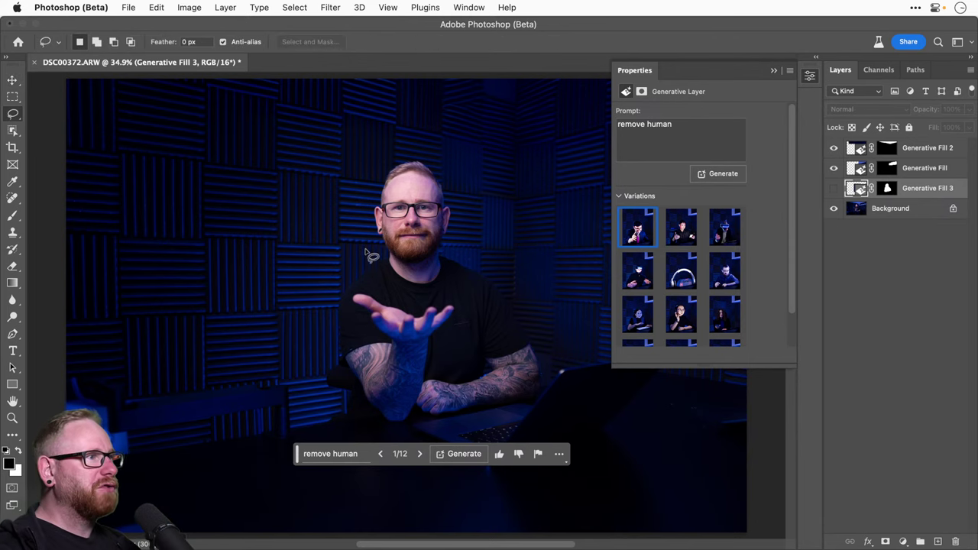
mouse_move(372, 250)
left_mouse_down()
mouse_move(475, 282)
mouse_move(374, 289)
left_mouse_up()
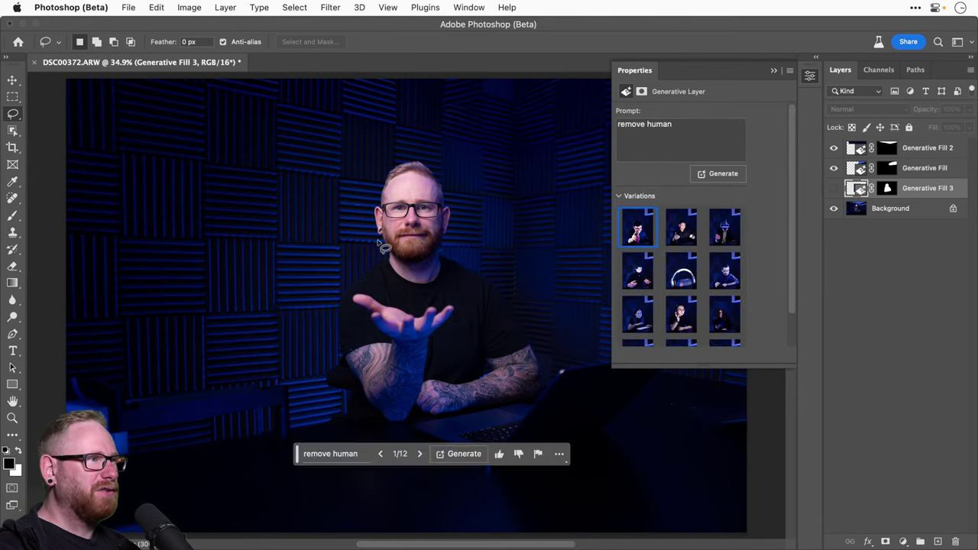
mouse_move(378, 233)
left_mouse_down()
mouse_move(411, 226)
mouse_move(447, 248)
left_mouse_up()
mouse_move(438, 302)
left_mouse_down()
mouse_move(379, 296)
mouse_move(370, 272)
left_mouse_up()
left_click(323, 321)
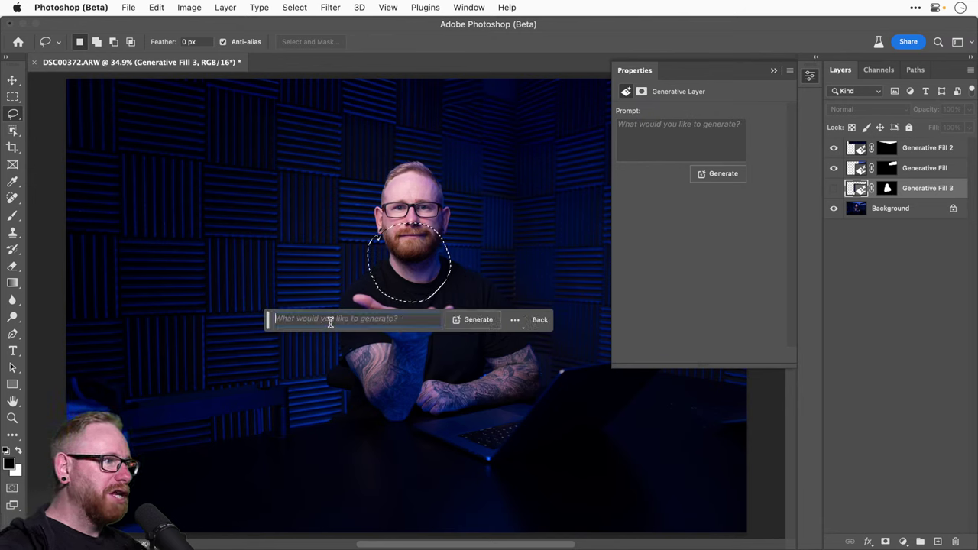
type("cryst")
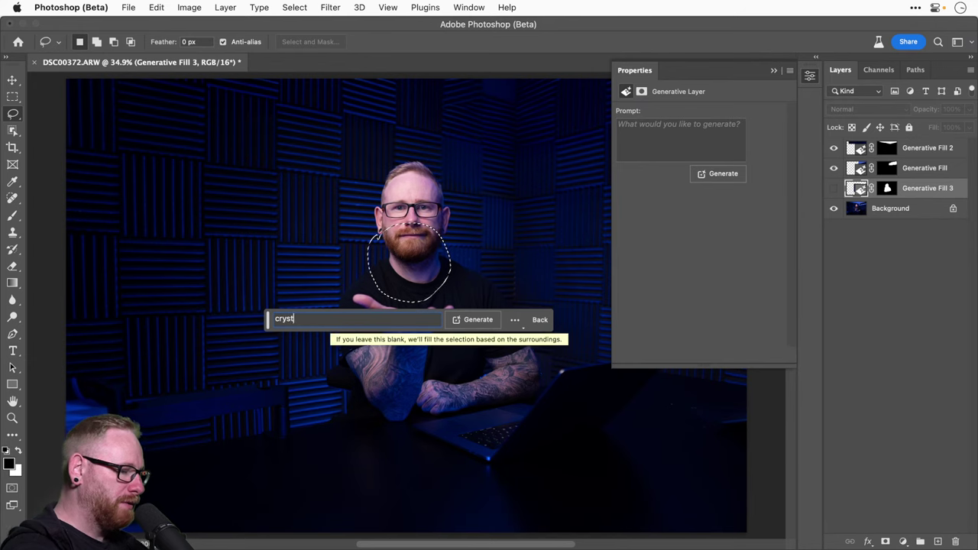
type("al ball")
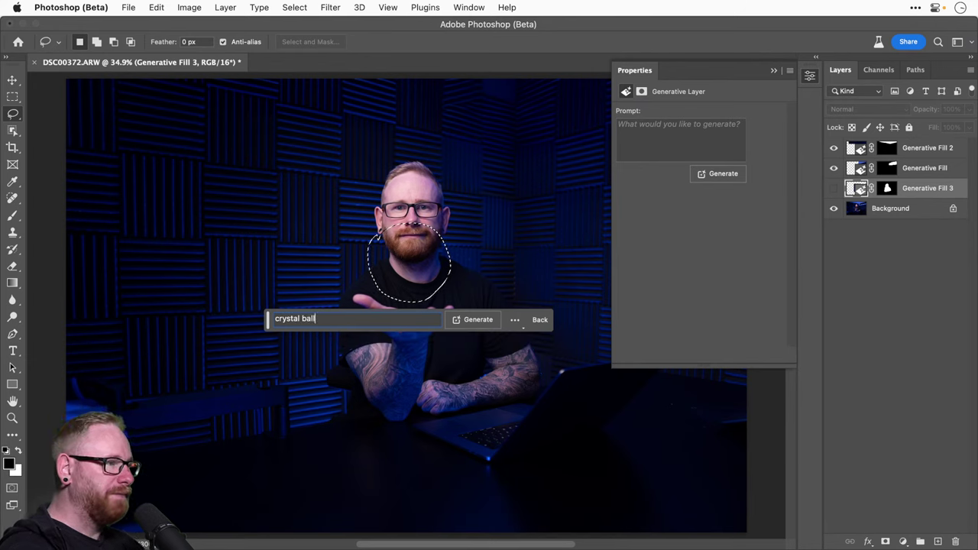
key("Return")
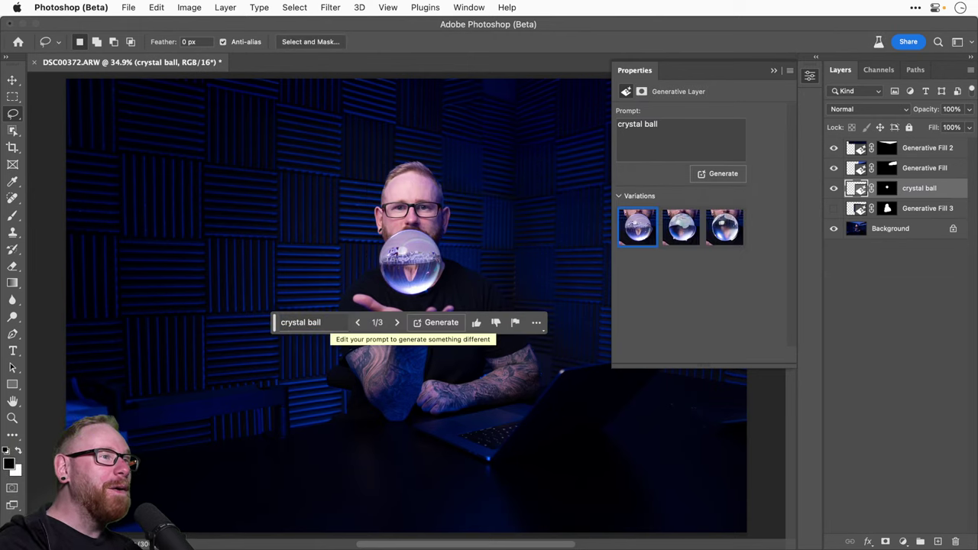
Step: Cycle through the crystal ball variations, settle on the third, and zoom in to check it
left_click(681, 222)
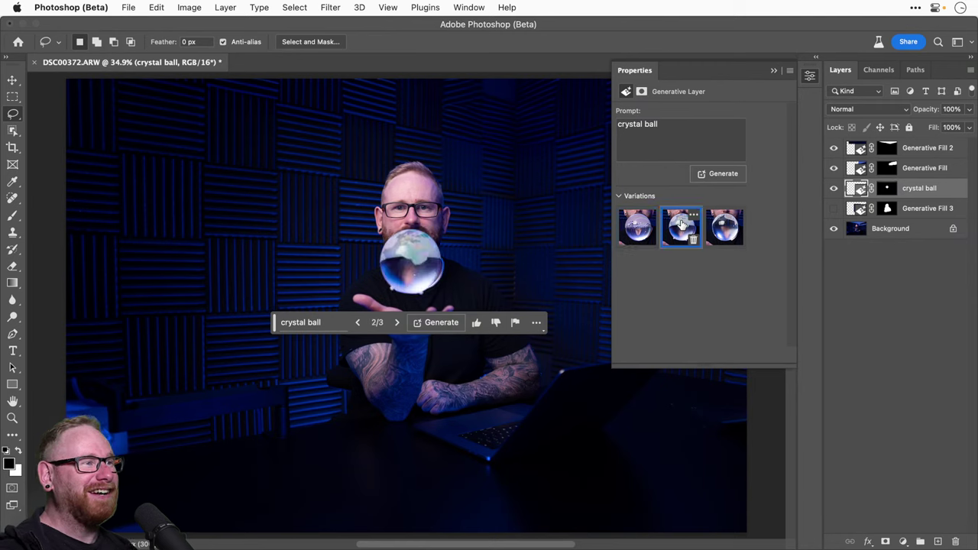
left_click(725, 227)
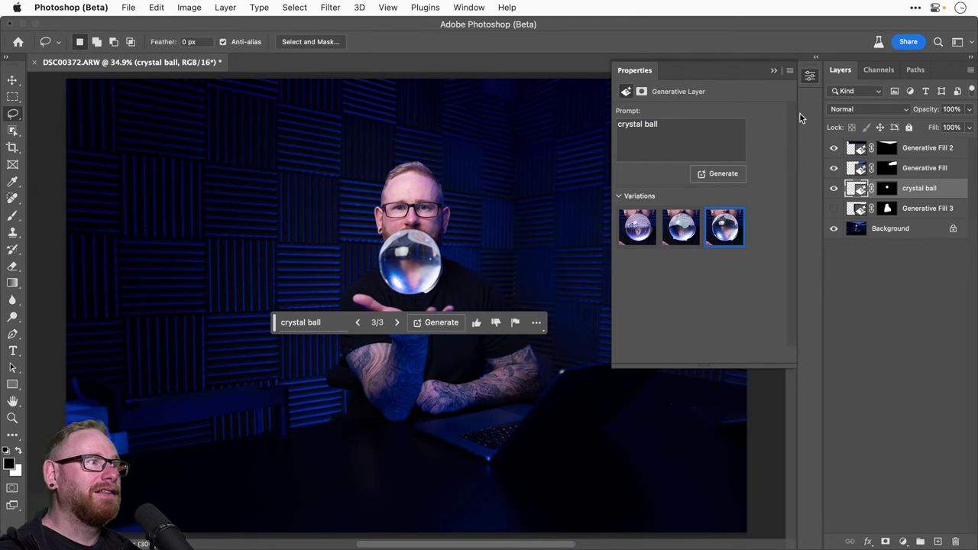
left_click(638, 223)
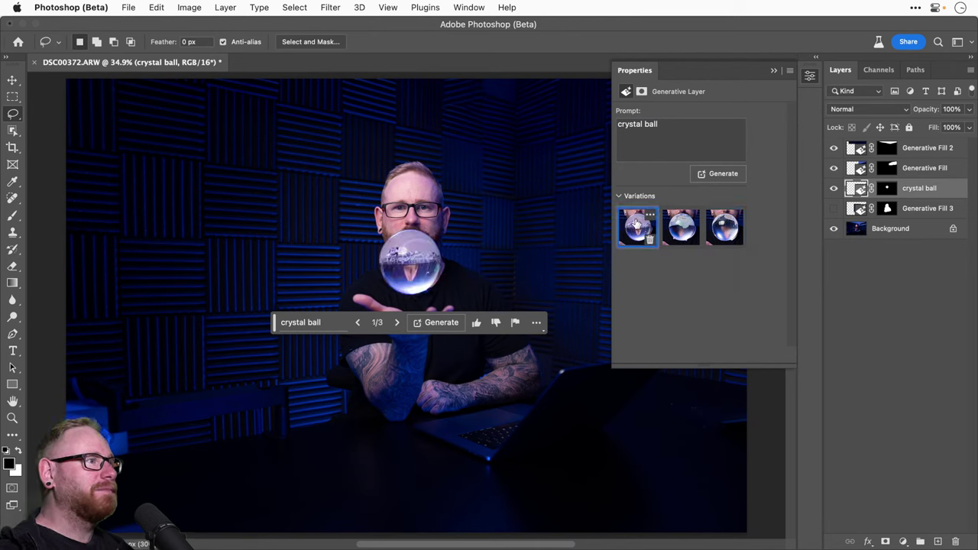
left_click(719, 227)
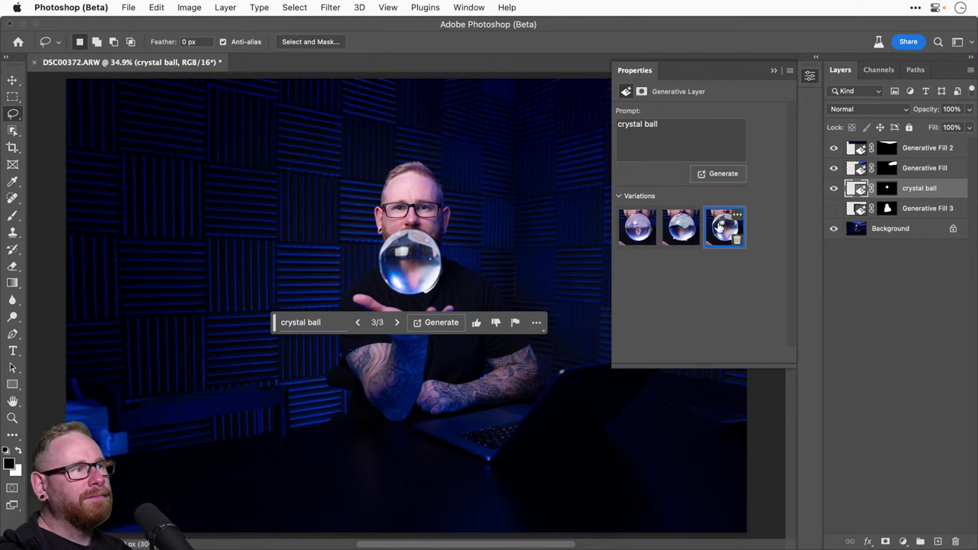
key("super+plus")
key("super+plus")
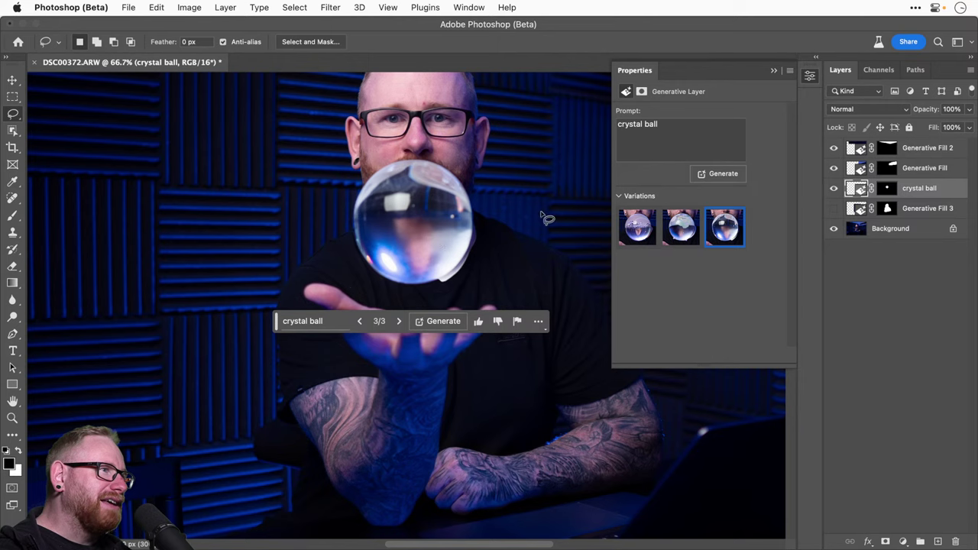
Step: Toggle the crystal ball layer on and off to compare, zooming back out to the whole photo
left_click(833, 188)
left_click(834, 188)
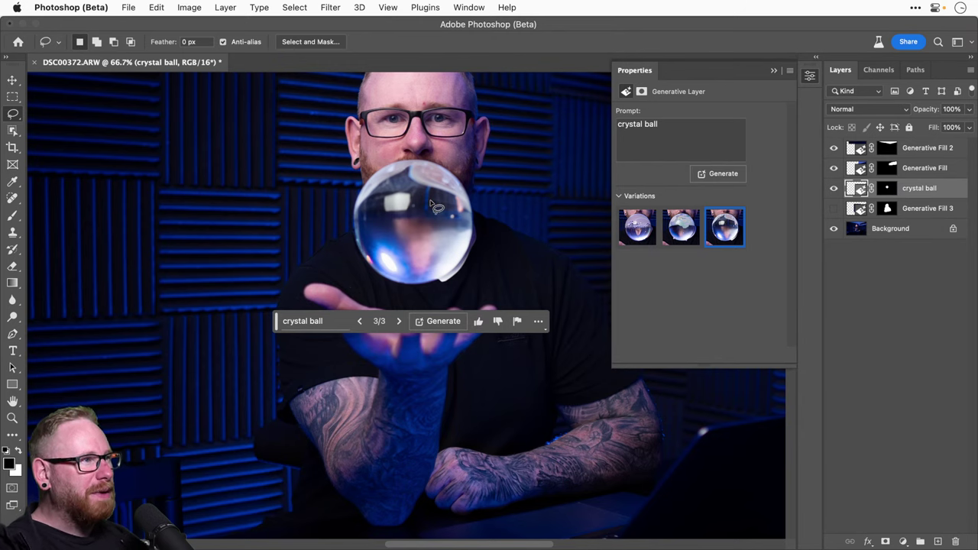
key("super+minus")
key("super+minus")
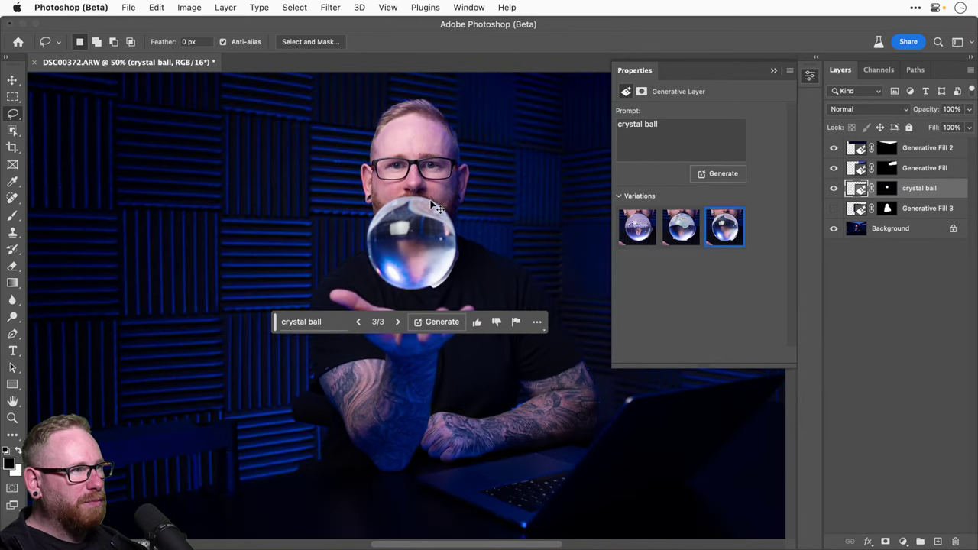
key("v")
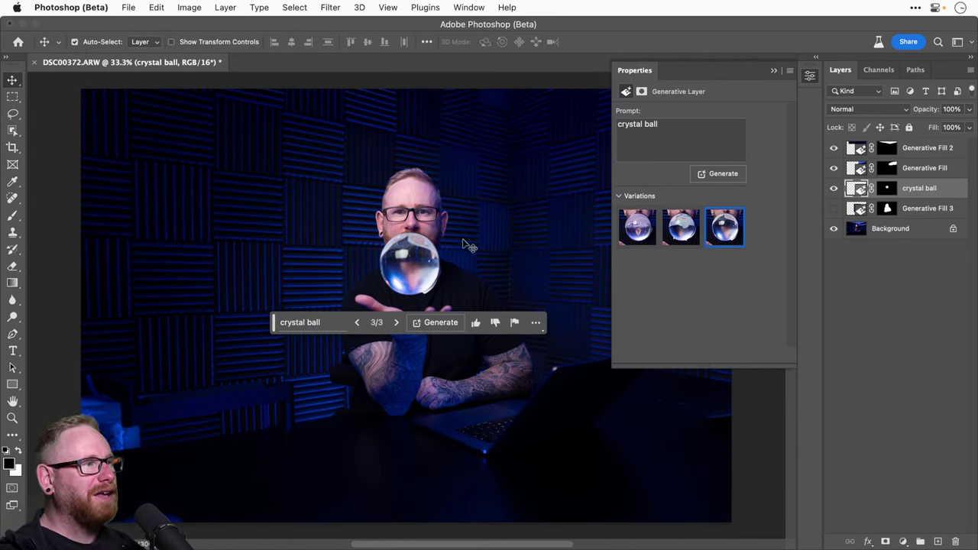
left_click(835, 190)
left_click(835, 189)
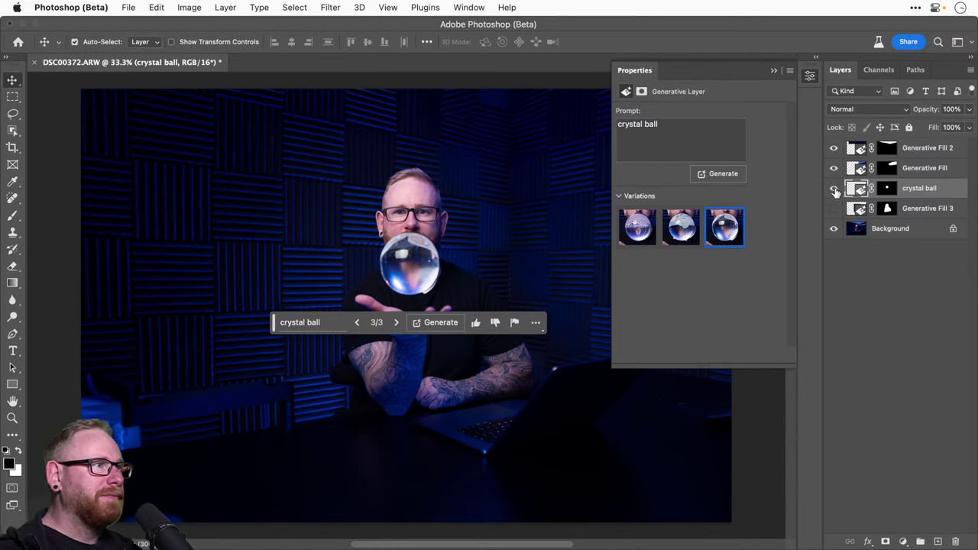
left_click(835, 189)
left_click(835, 189)
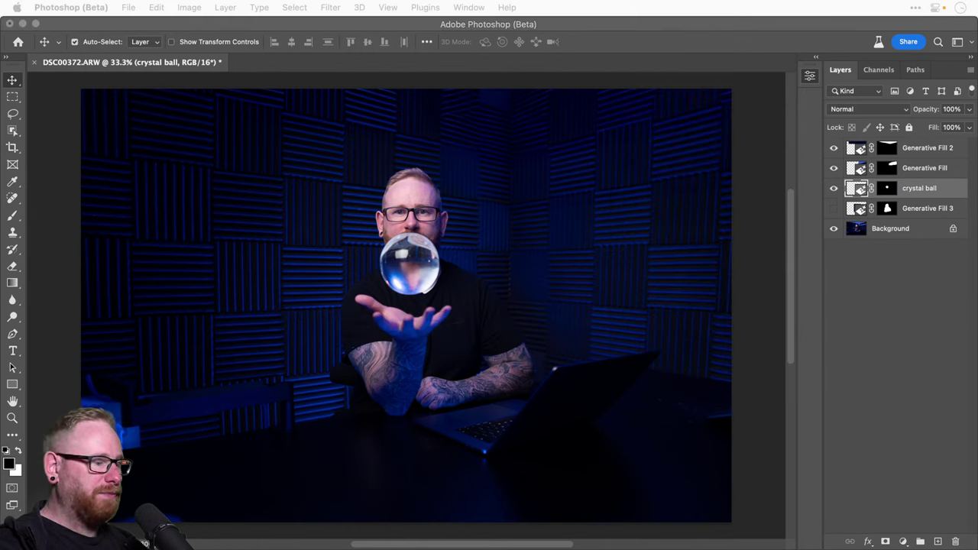
Step: Replace the crystal ball prompt with a pasted panda bear description and generate
left_click(835, 194)
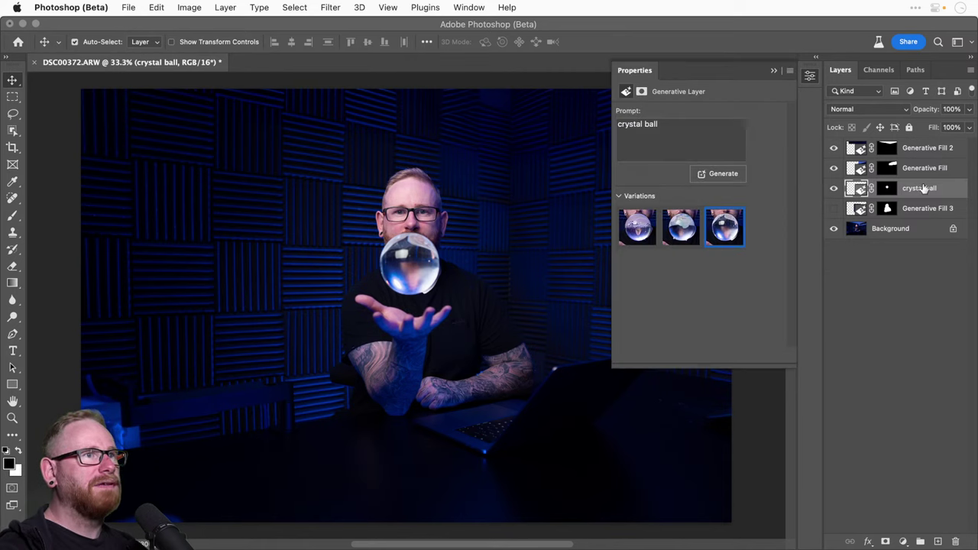
triple_click(660, 126)
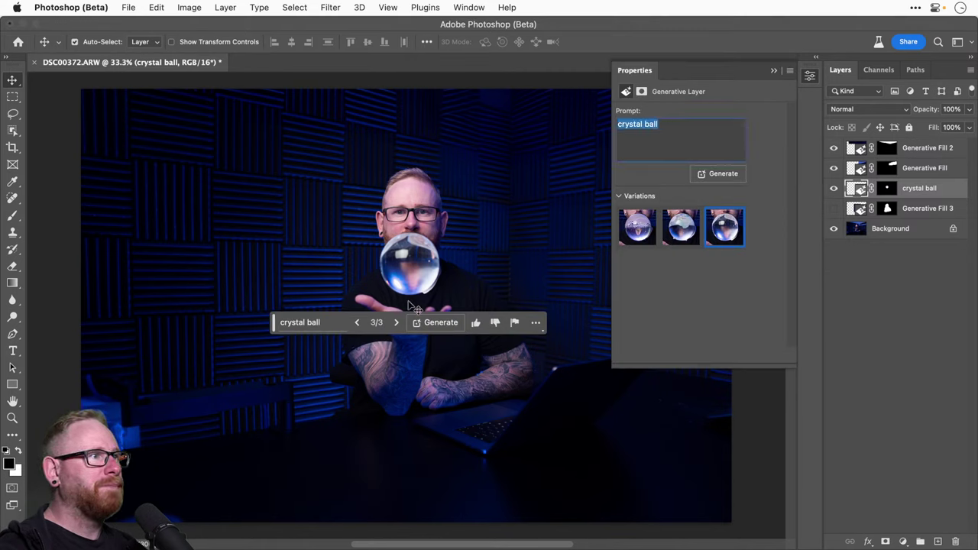
type("panda bear in leather jacket taking a bong hit")
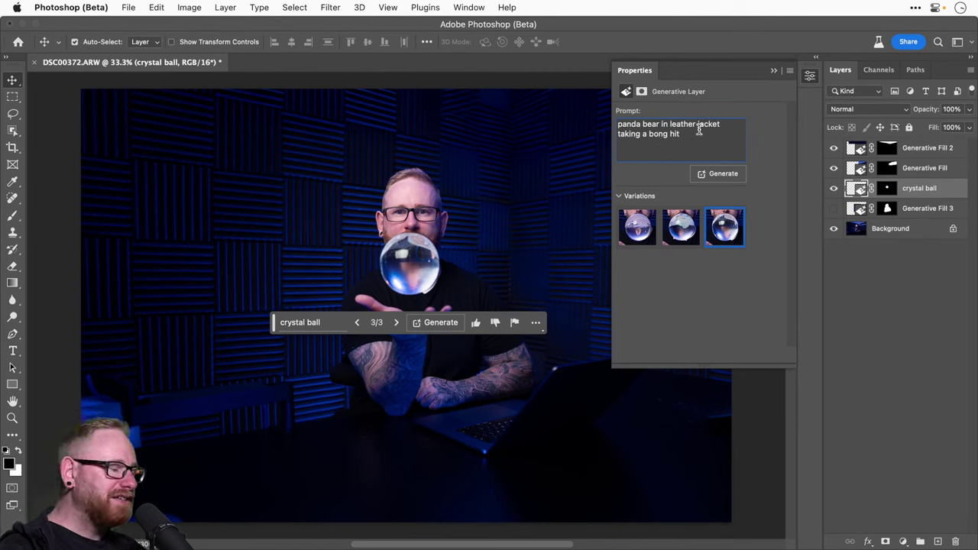
key("super+a")
left_click(697, 131)
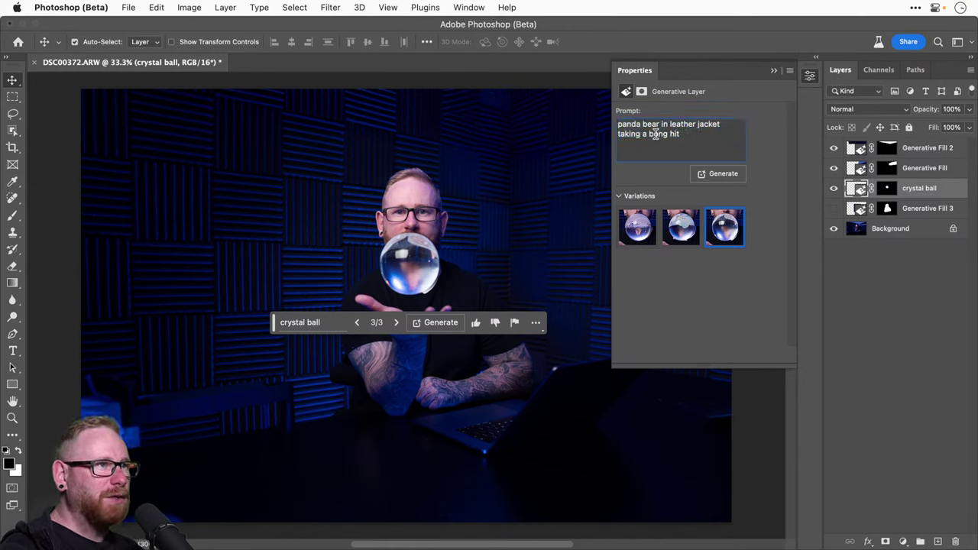
left_click(728, 179)
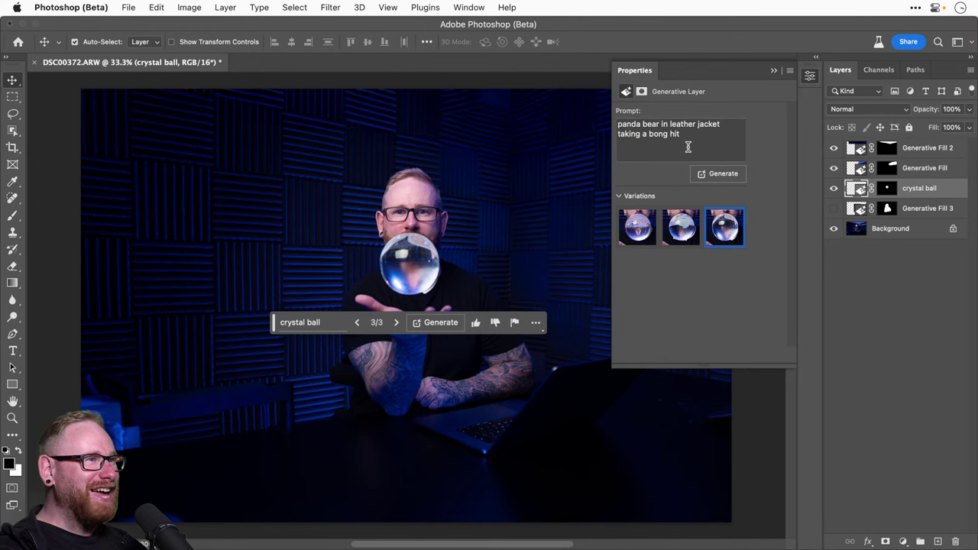
Step: Rework the word 'panda' in the prompt, add a trailing period, and generate again
left_click_drag(687, 146, 620, 127)
key("super+x")
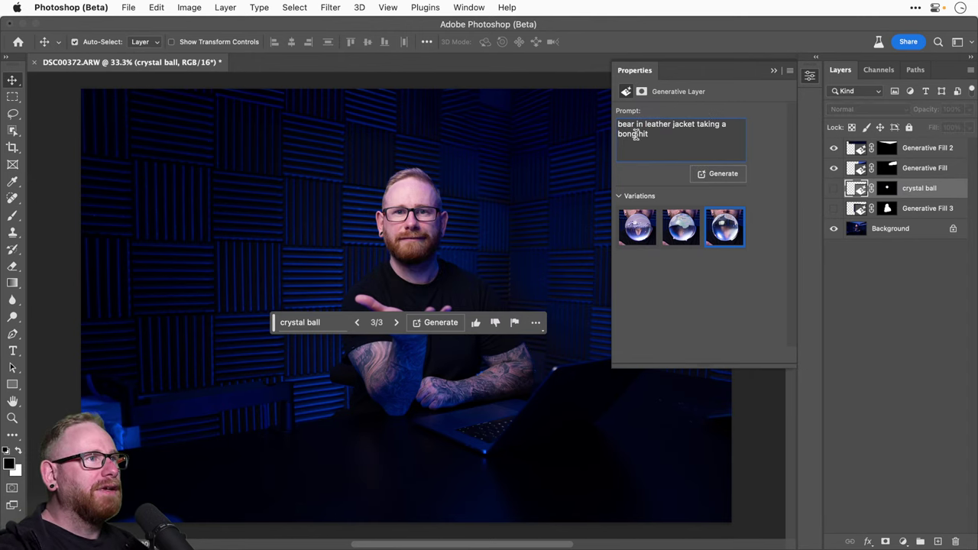
type("panda")
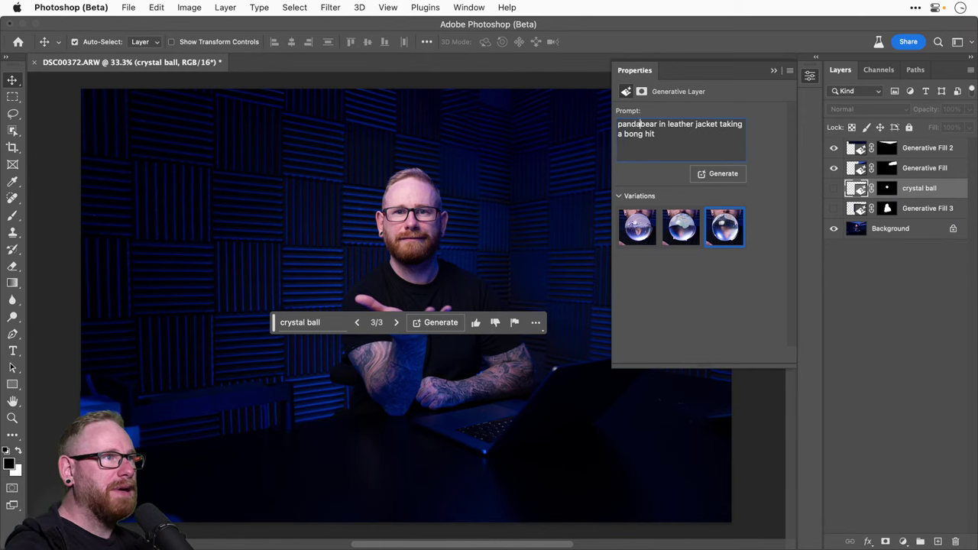
key("super+a")
left_click(696, 136)
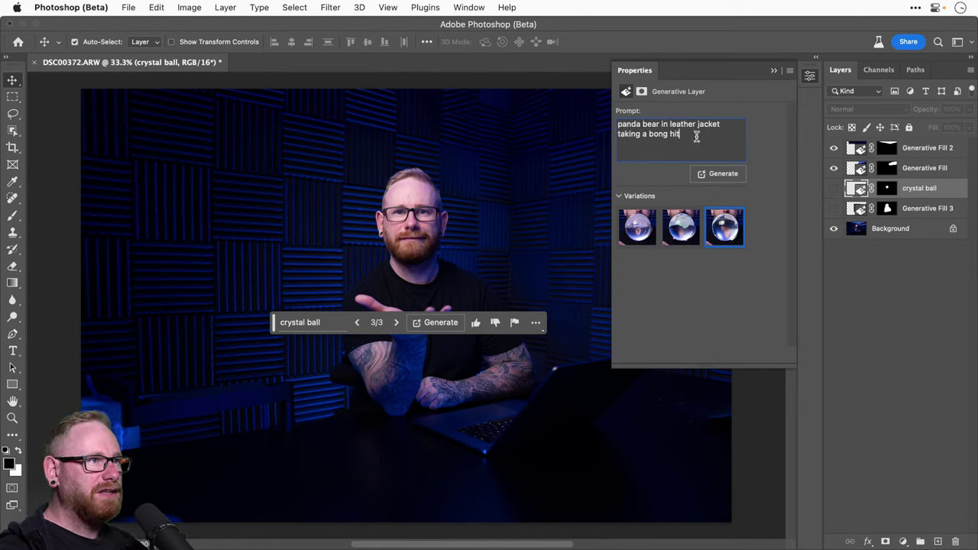
type(".")
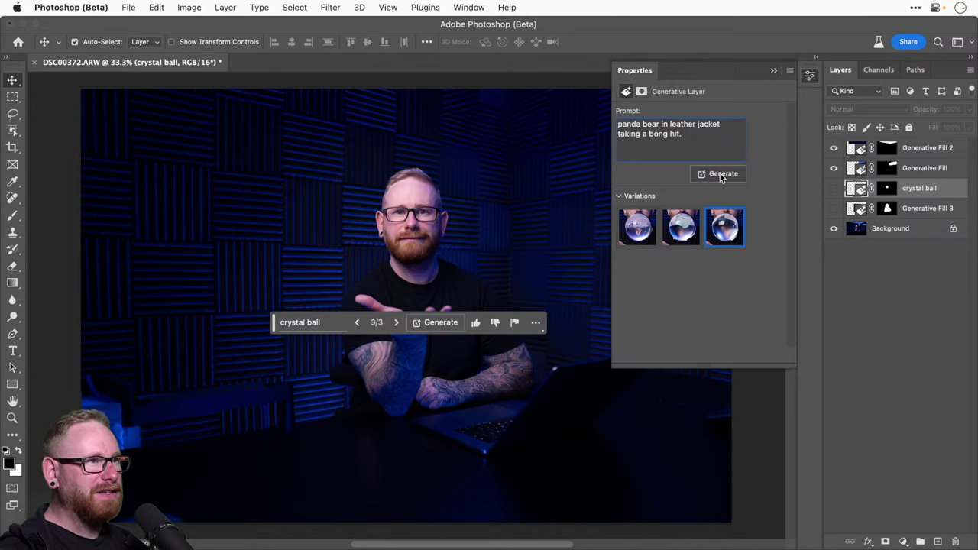
left_click(720, 174)
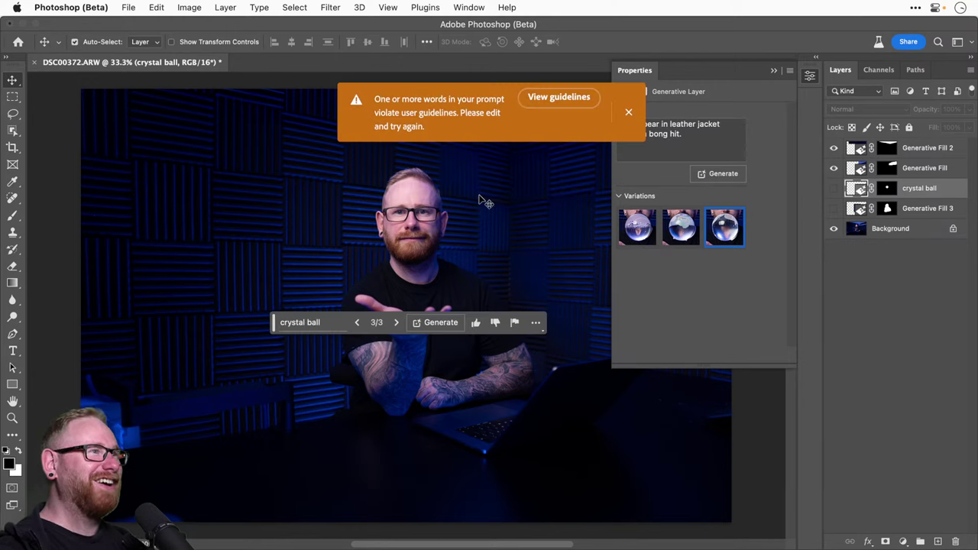
Step: Dismiss the guideline warning, delete 'taking a bong hit', and generate 'panda bear in leather jacket'
left_click(688, 139)
left_click(689, 138)
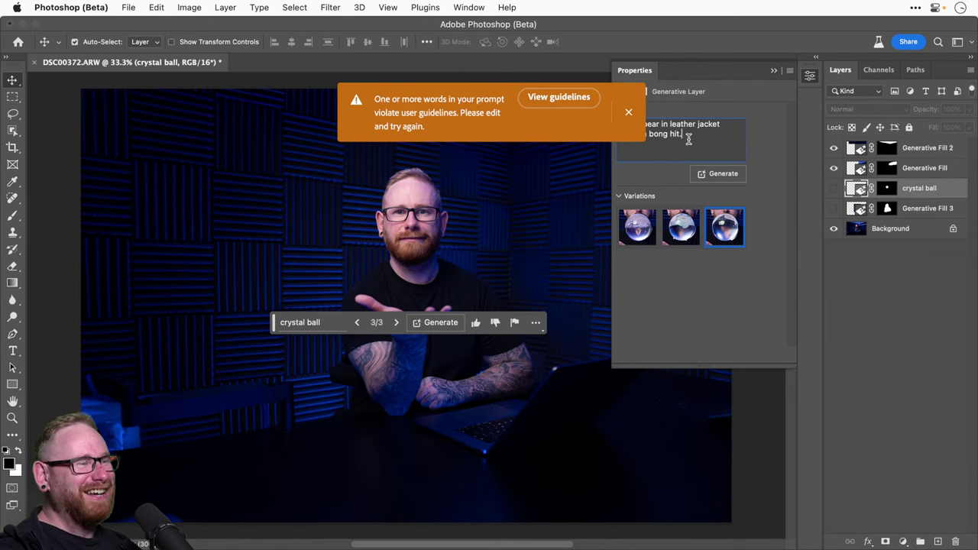
key("BackSpace")
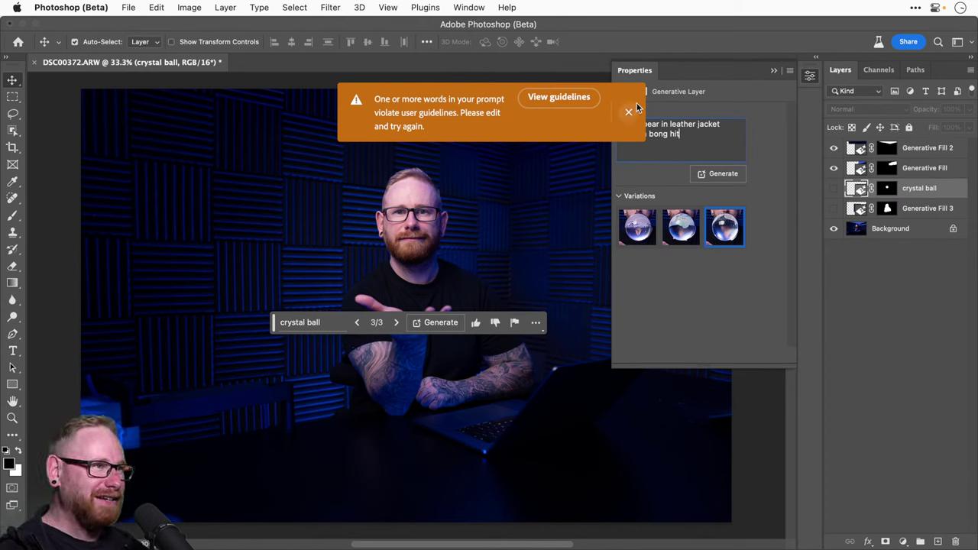
left_click(628, 112)
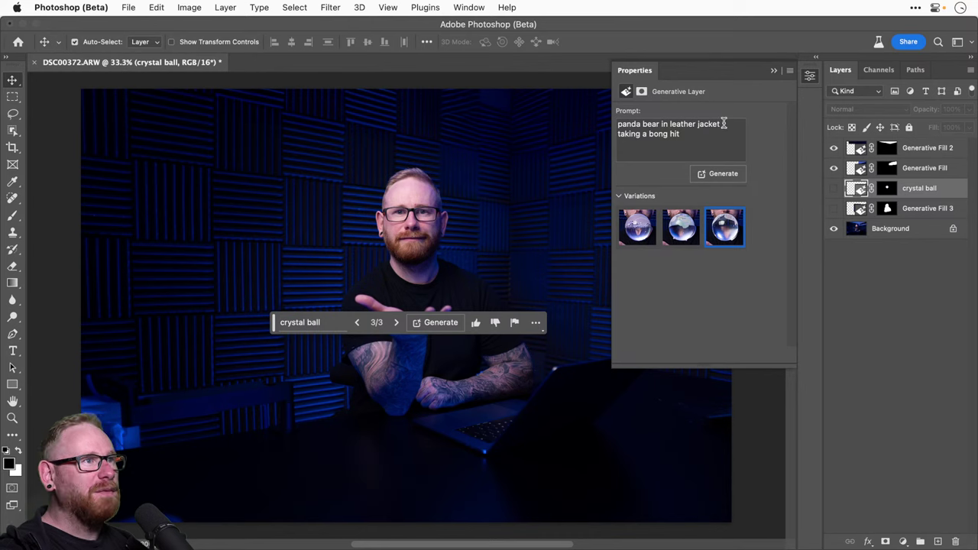
left_click_drag(724, 125, 738, 147)
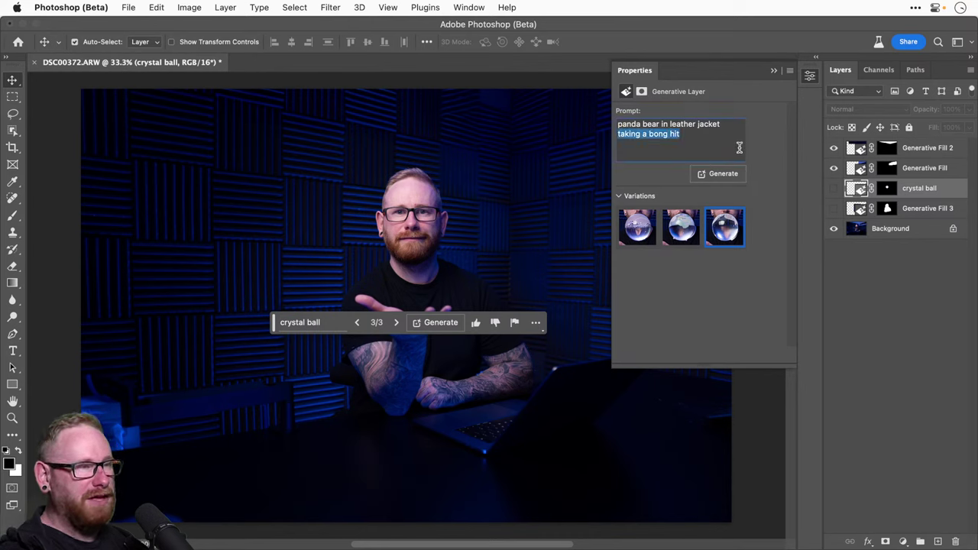
key("BackSpace")
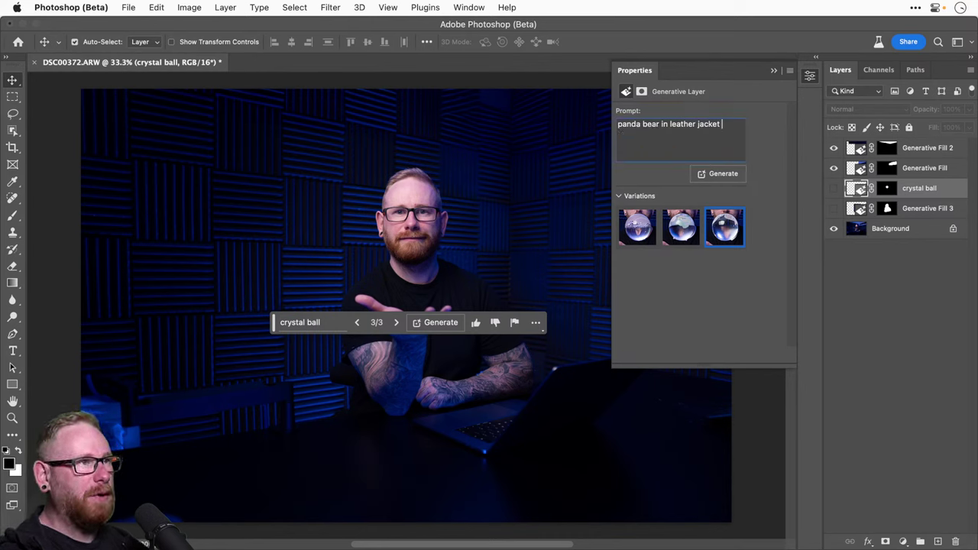
left_click(726, 175)
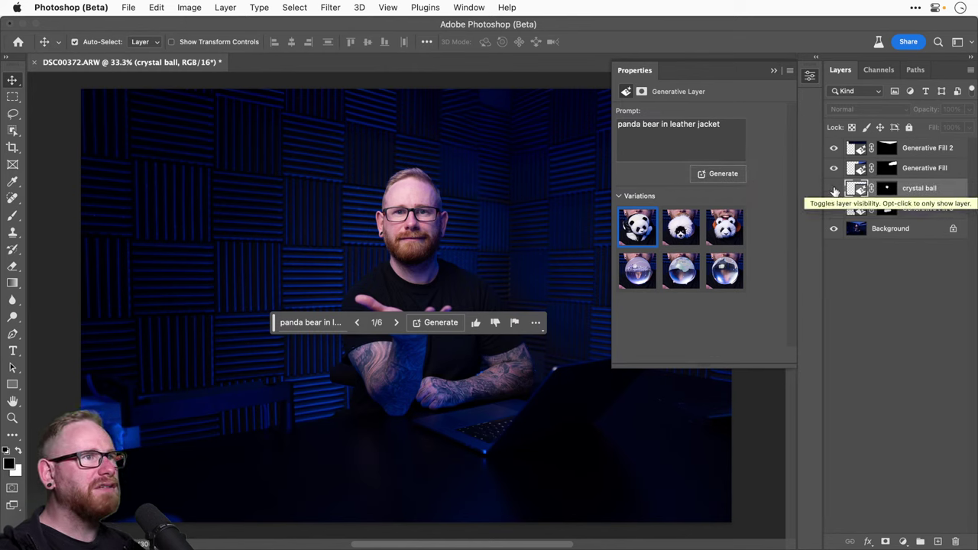
Step: Show the panda layer and zoom into the face to compare the second and third panda variations
left_click(834, 188)
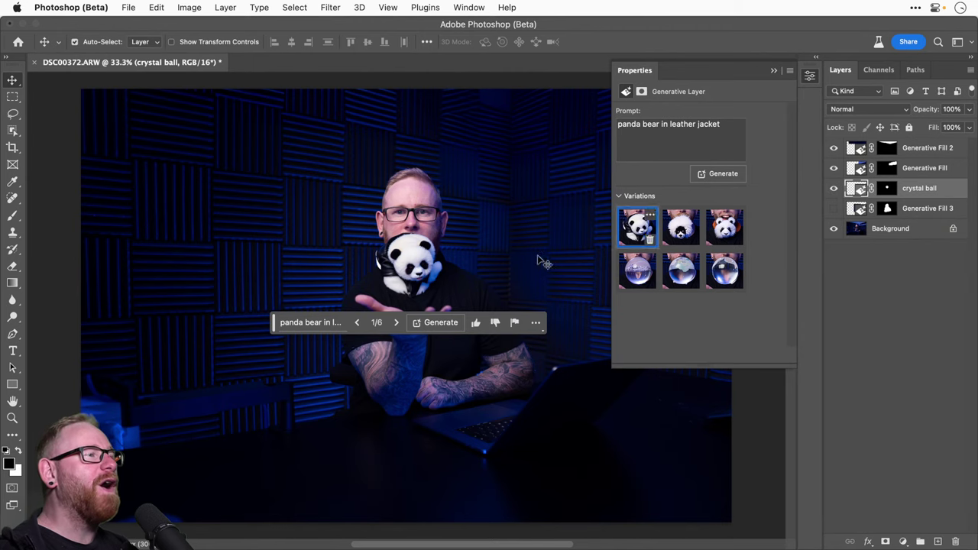
key("super")
key("super+equal")
key("super+equal")
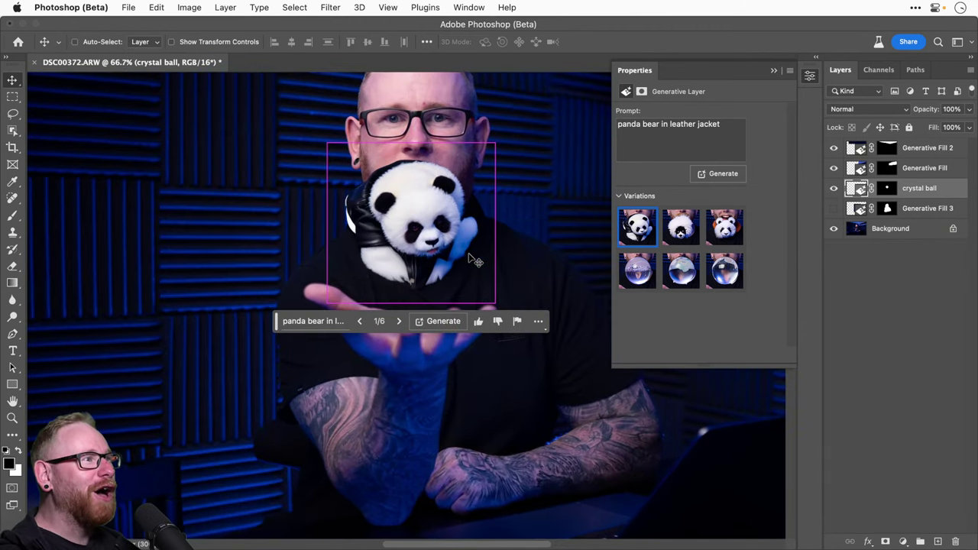
left_click(681, 225)
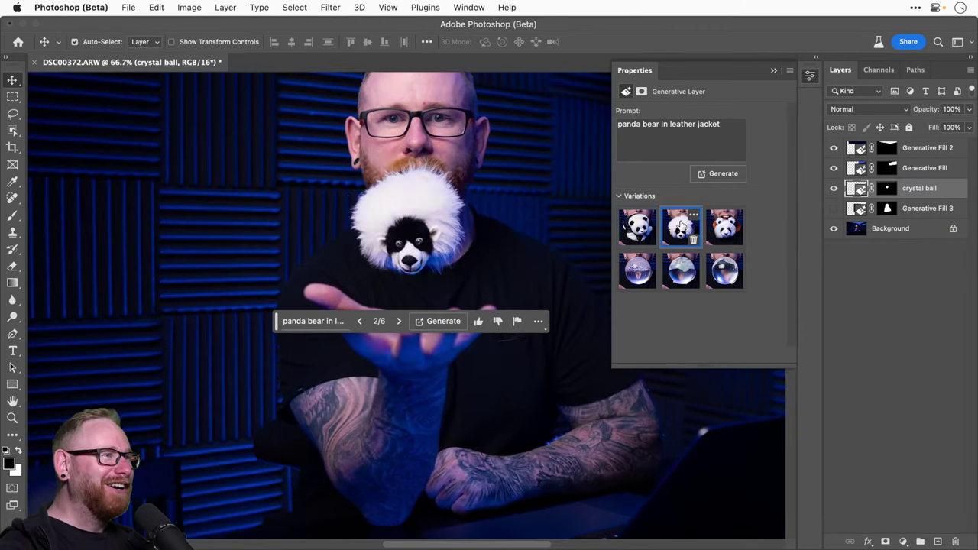
left_click(716, 227)
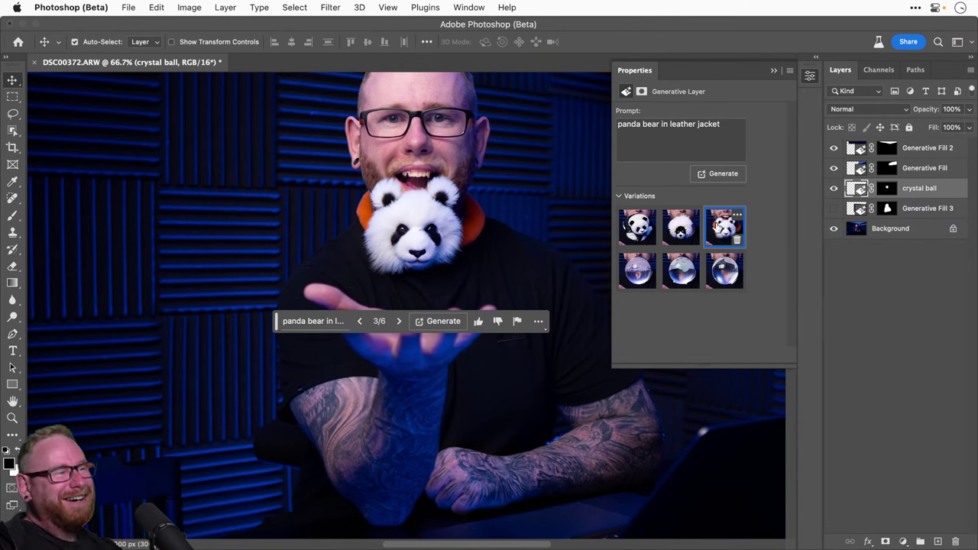
key("z")
left_click(417, 178)
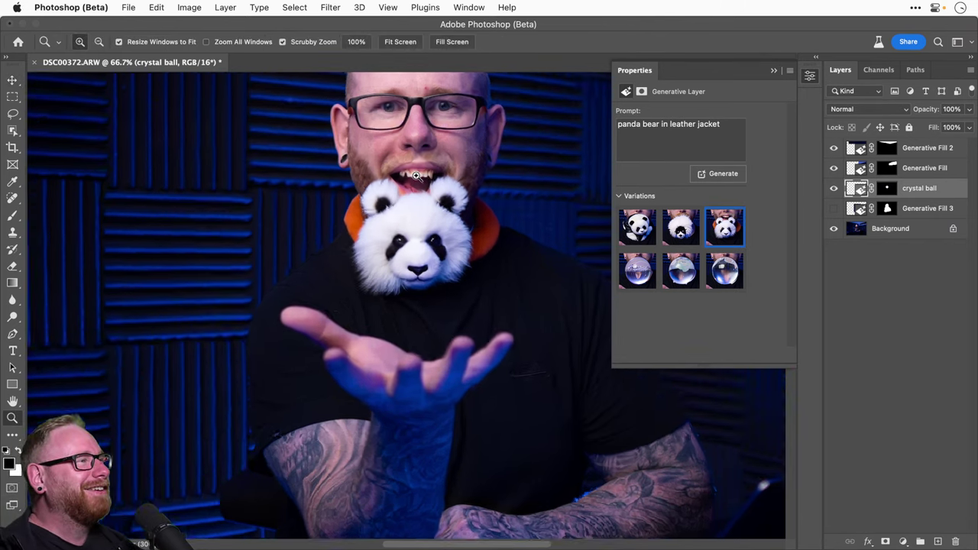
left_click(450, 176)
scroll(458, 267, "up", 3)
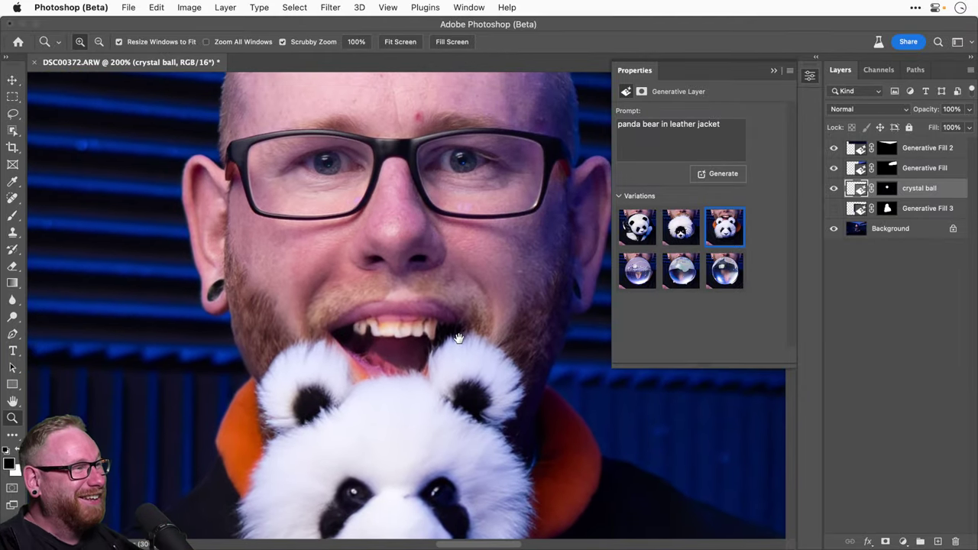
key("v")
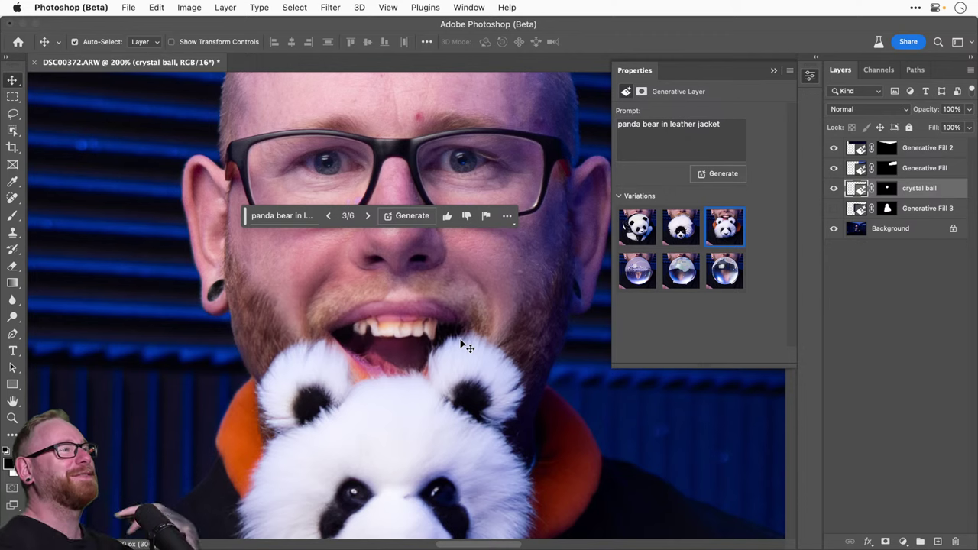
Step: Recheck variations 1 and 2, compare against the original, fit the photo, and settle on variation 3
left_click(639, 226)
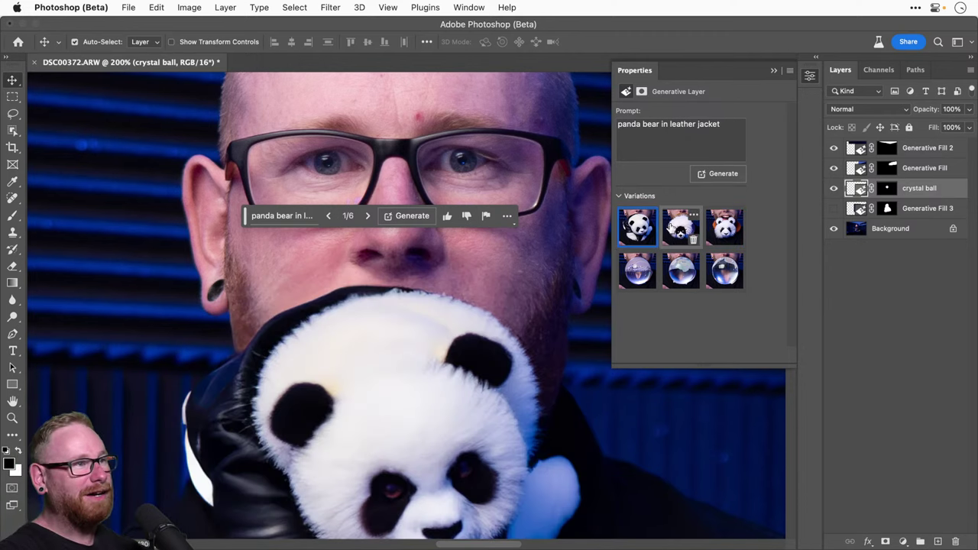
left_click(671, 226)
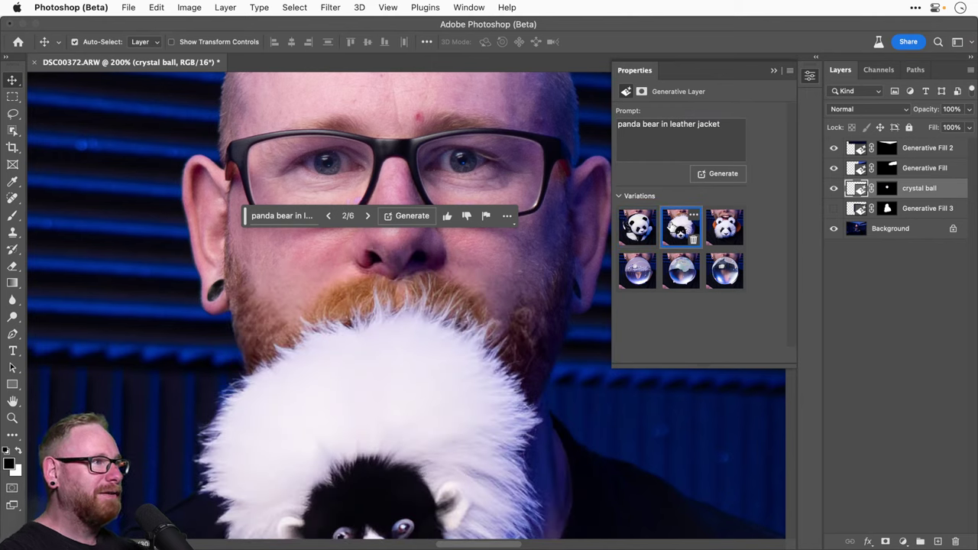
left_click(833, 190)
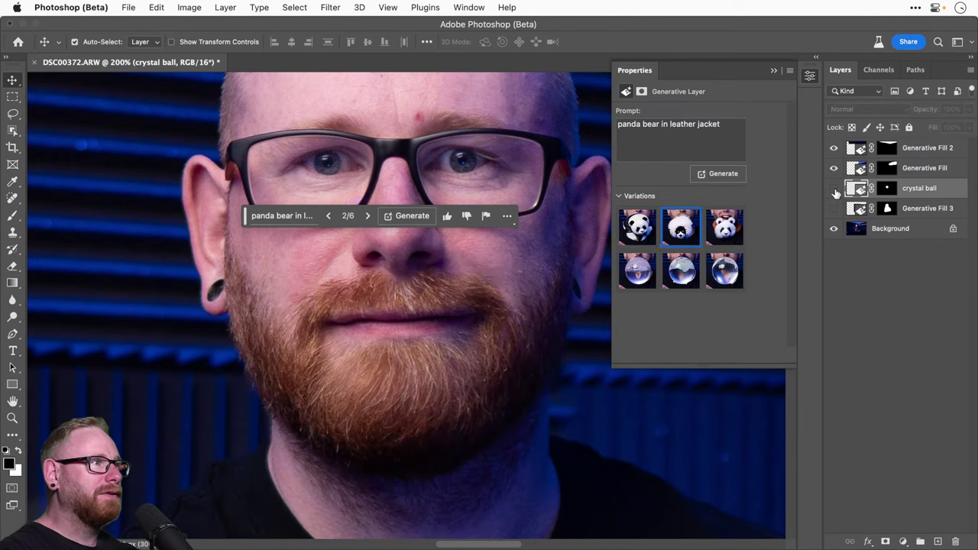
left_click(834, 189)
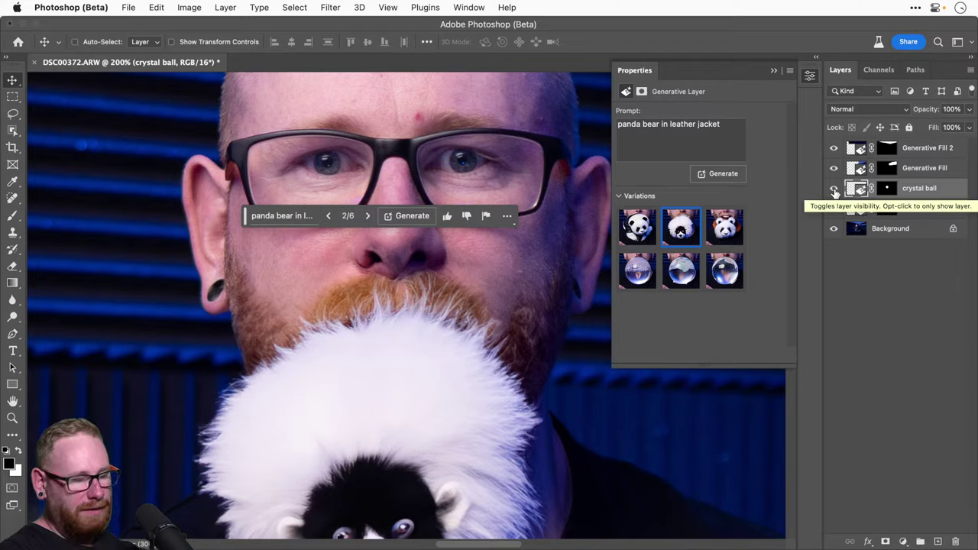
key("super+minus")
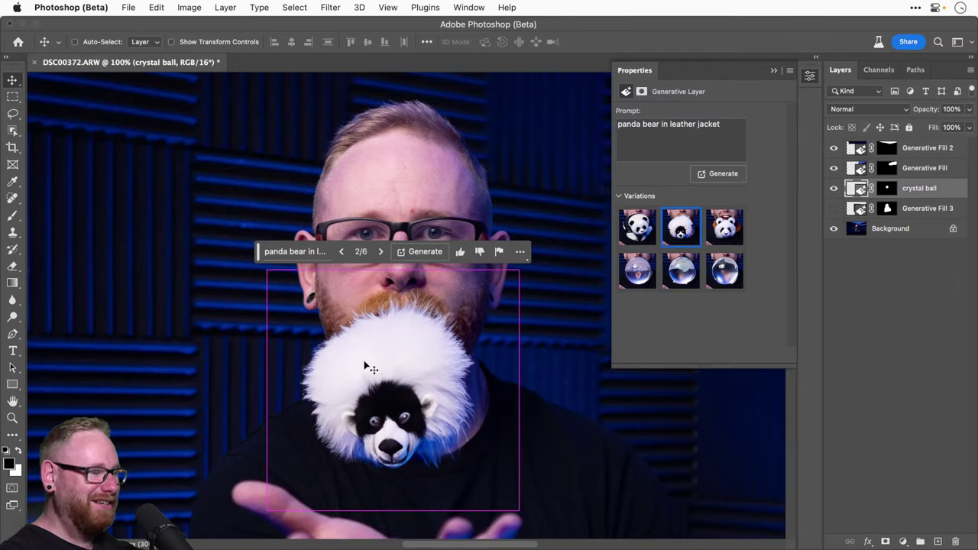
key("super+0")
left_click(724, 225)
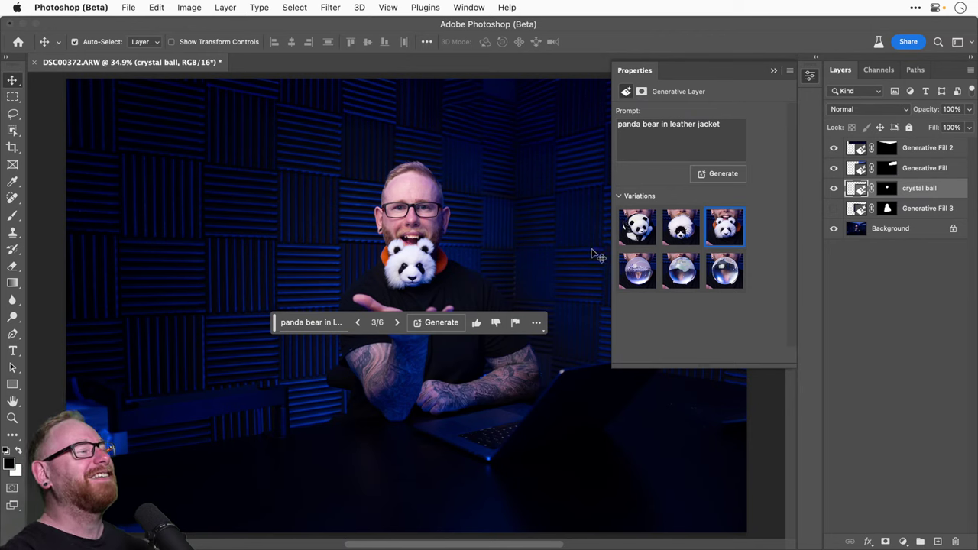
Step: Lasso around the panda and generate 'dragon ball' into the selection
left_click(13, 114)
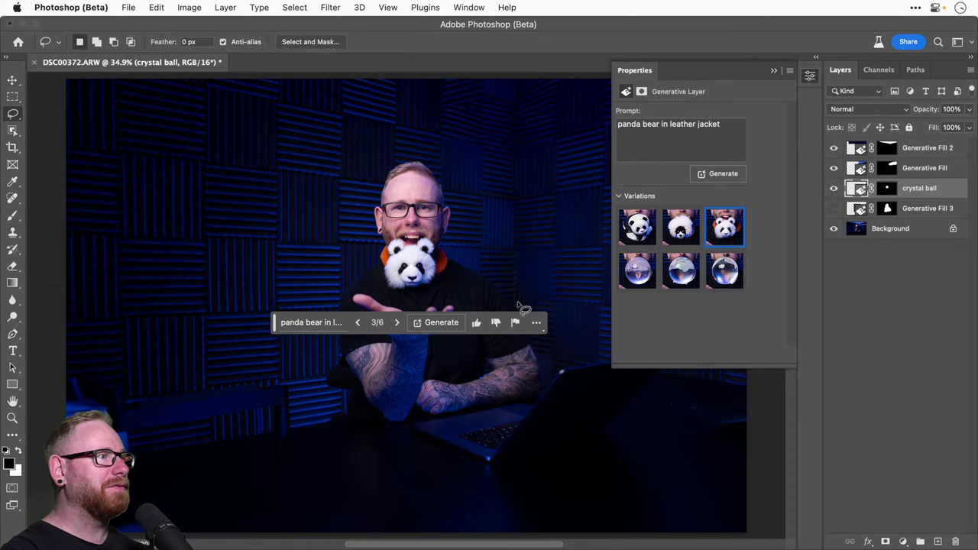
mouse_move(391, 227)
left_mouse_down()
mouse_move(378, 275)
mouse_move(391, 301)
mouse_move(457, 307)
mouse_move(472, 254)
mouse_move(423, 223)
mouse_move(389, 229)
mouse_move(376, 277)
mouse_move(406, 303)
mouse_move(467, 262)
mouse_move(425, 220)
mouse_move(379, 223)
left_mouse_up()
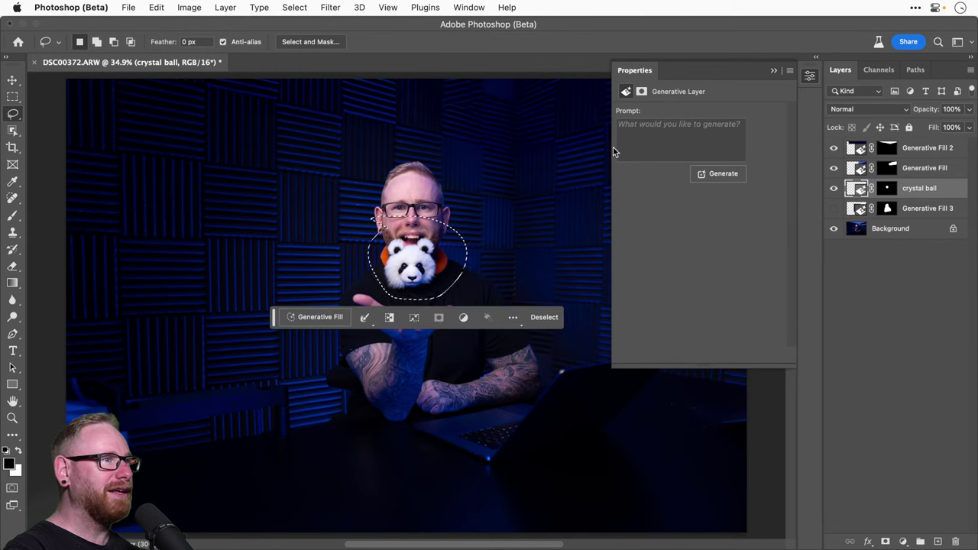
left_click(317, 316)
type("dragon")
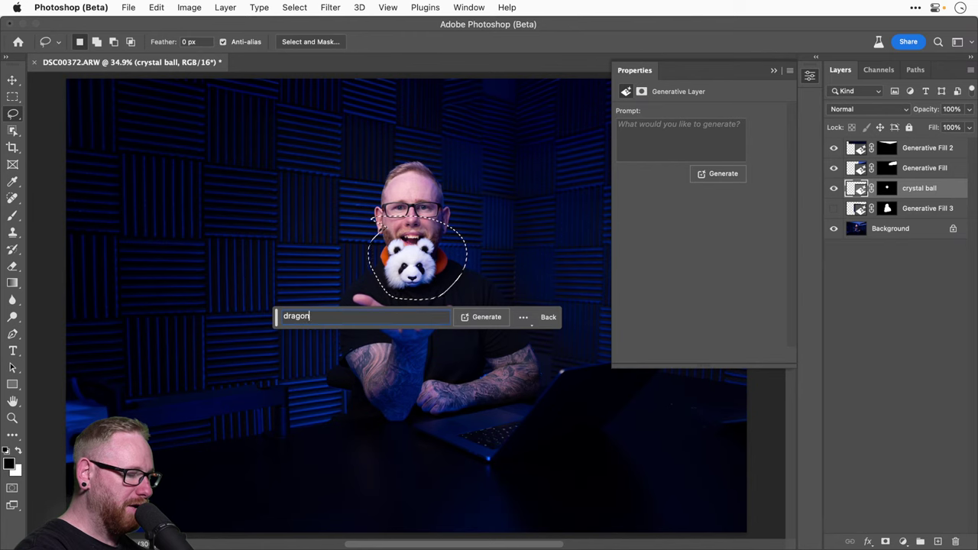
type(" ball")
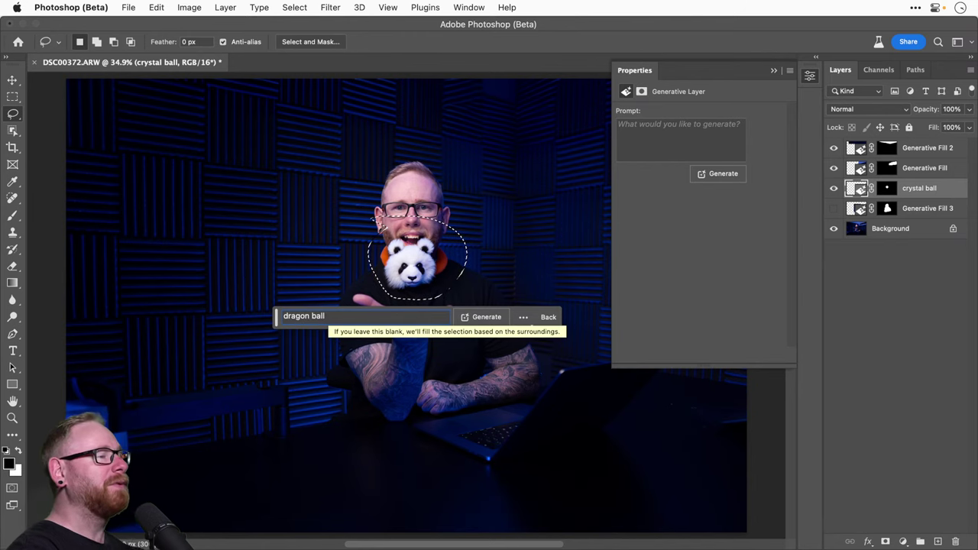
left_click(487, 317)
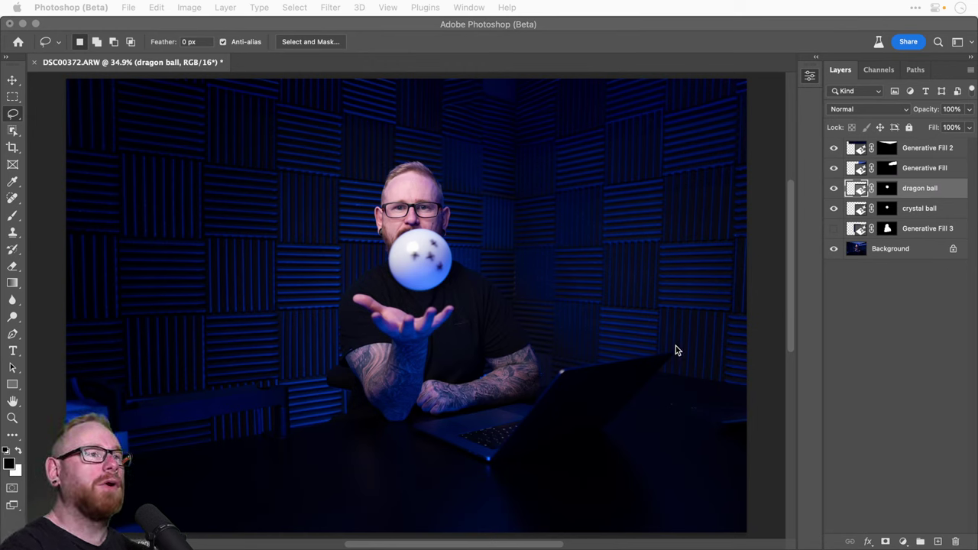
Step: Choose the third dragon ball variation and zoom in to inspect the ball
left_click(961, 189)
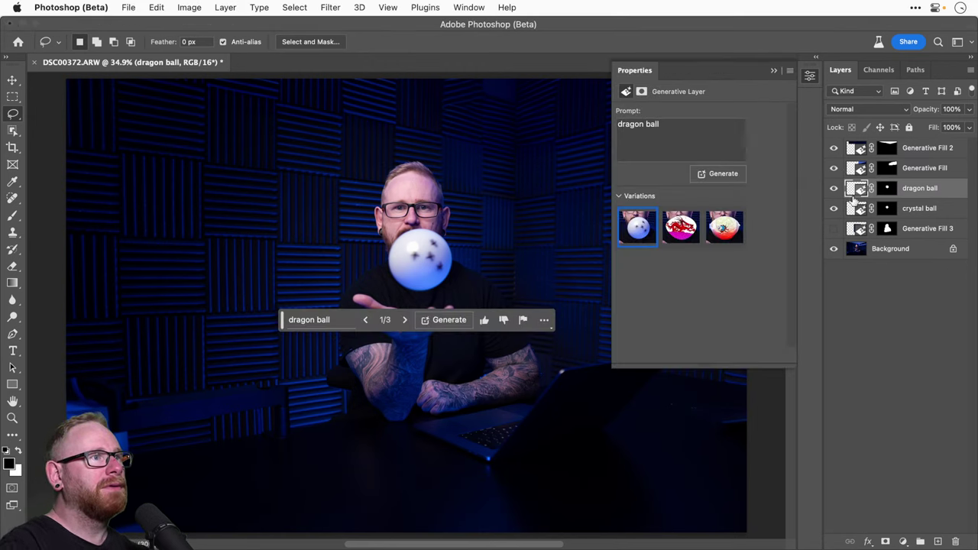
left_click(682, 227)
left_click(725, 228)
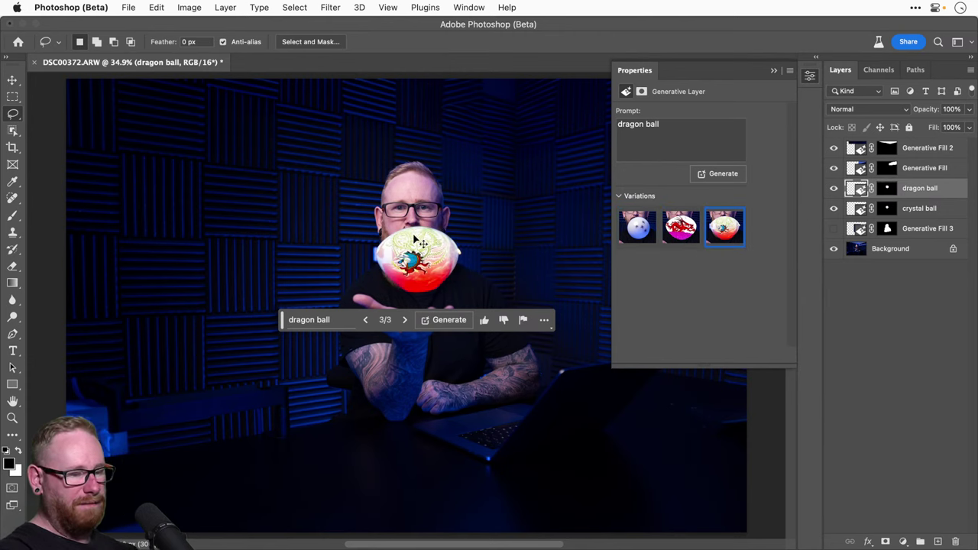
key("super+equal")
key("super+equal")
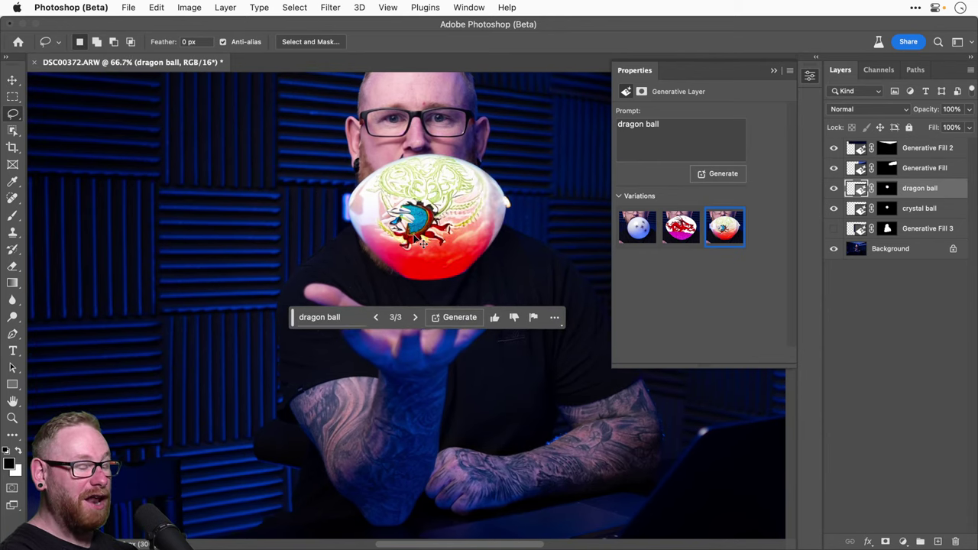
key("super+minus")
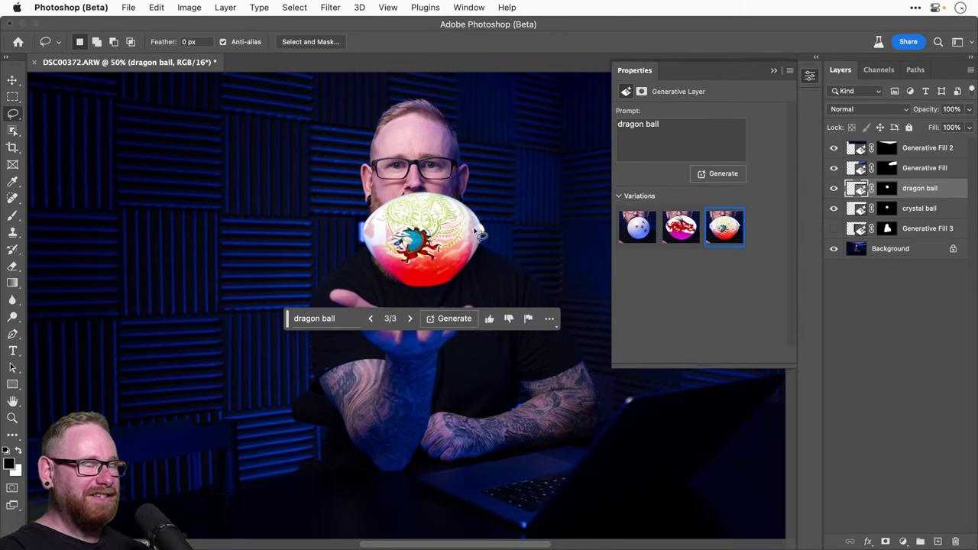
Step: Hide the dragon ball and crystal ball layers, then select the Generative Fill 3 layer
left_click(834, 188)
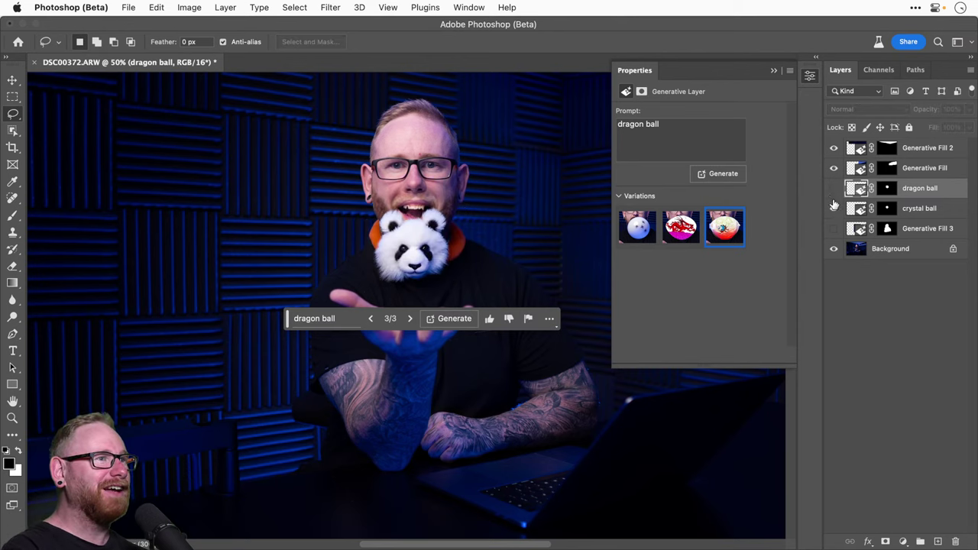
left_click(833, 209)
left_click(833, 209)
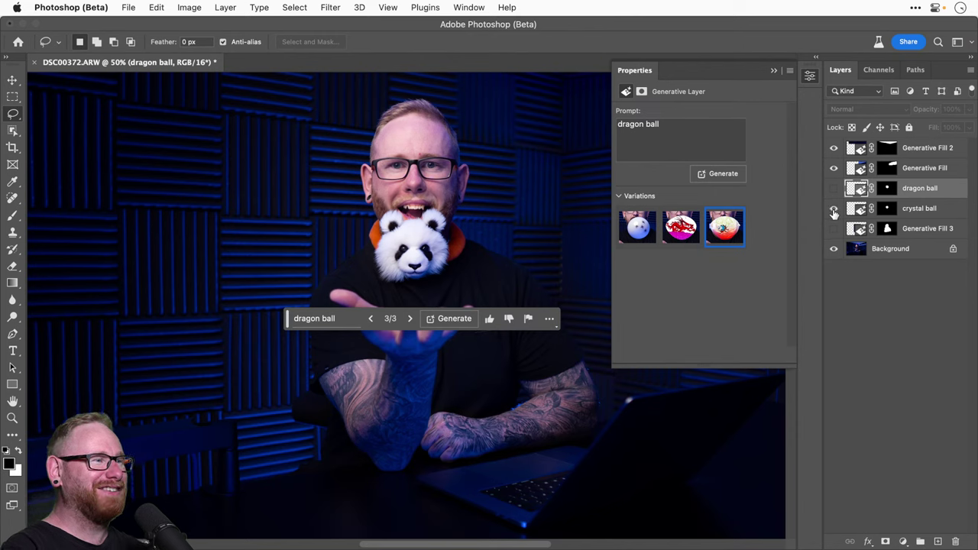
left_click(834, 214)
left_click(926, 228)
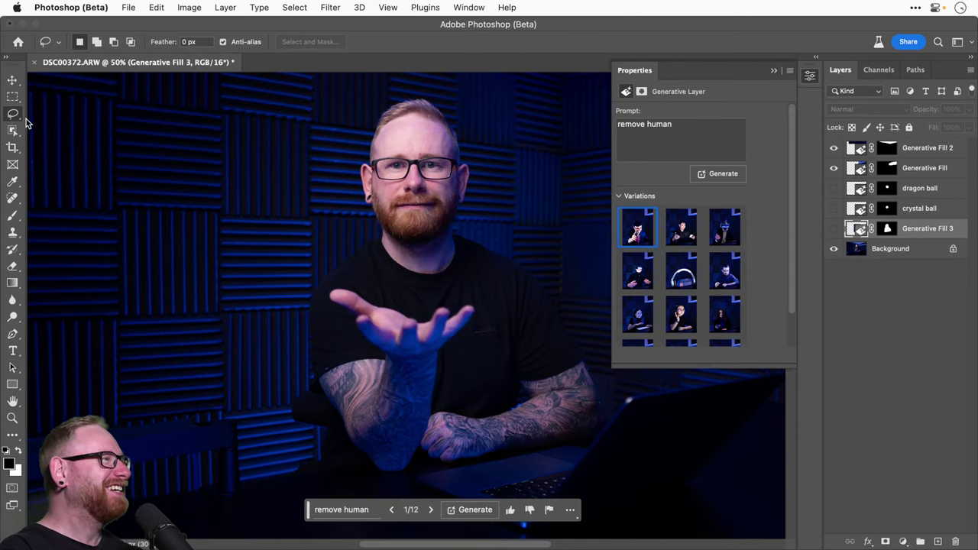
left_click(834, 228)
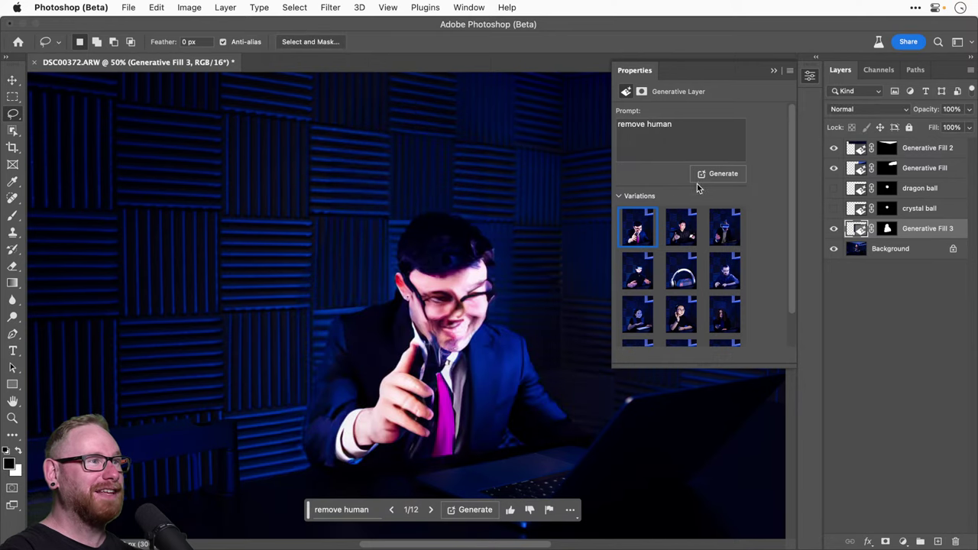
left_click(833, 229)
left_click(833, 209)
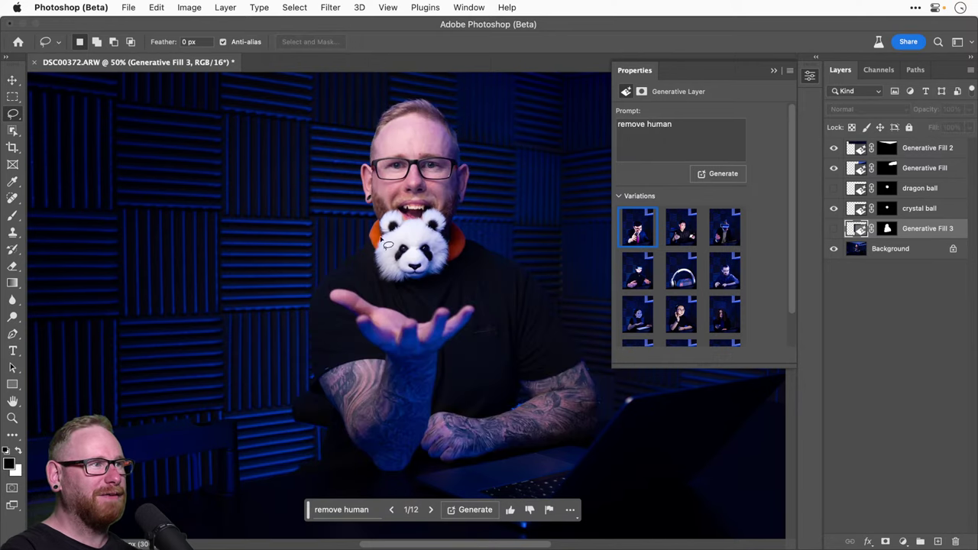
scroll(713, 242, "down", 2)
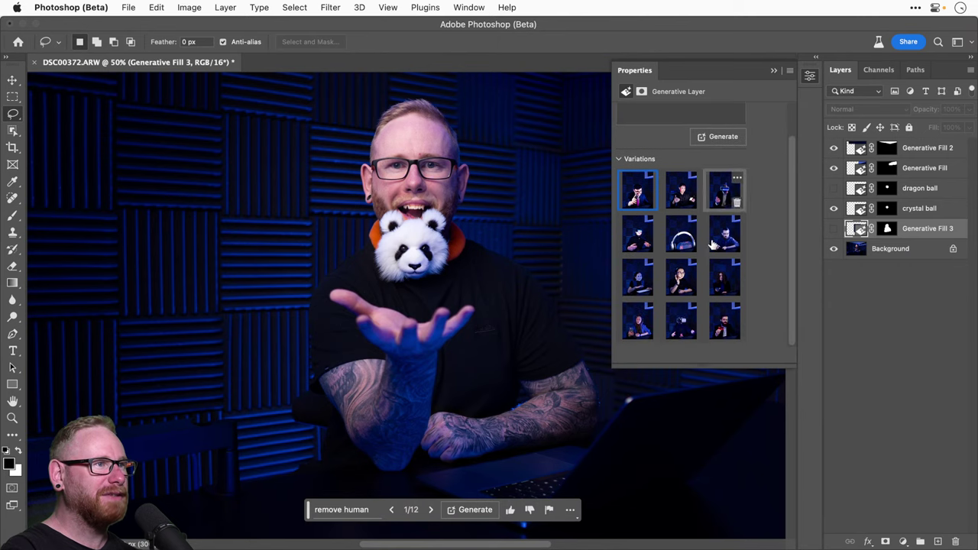
left_click(928, 214)
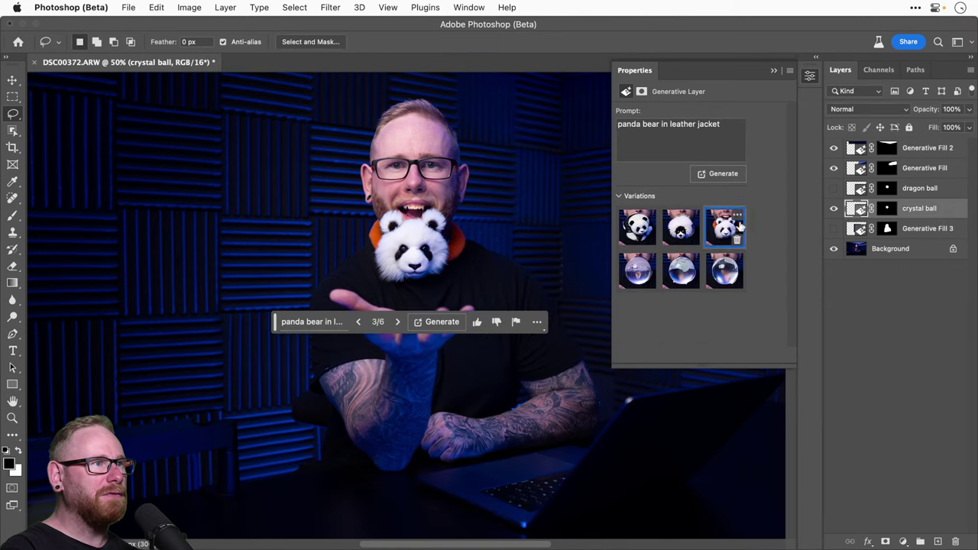
left_click(629, 227)
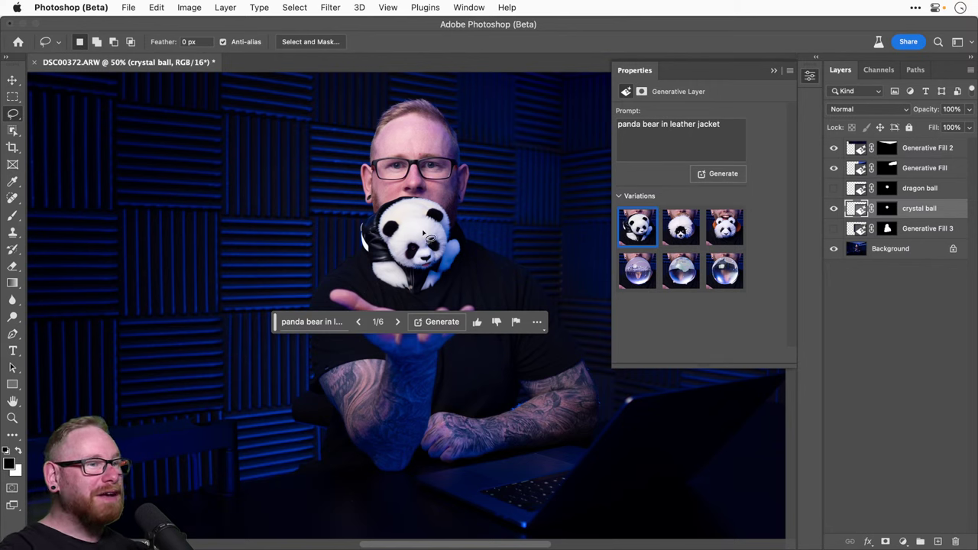
key("super+equal")
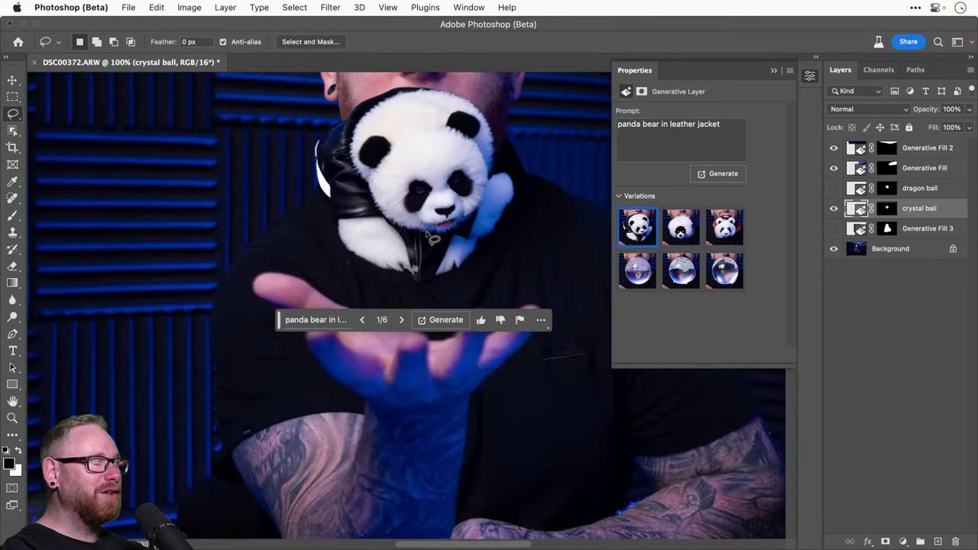
scroll(321, 320, "up", 5)
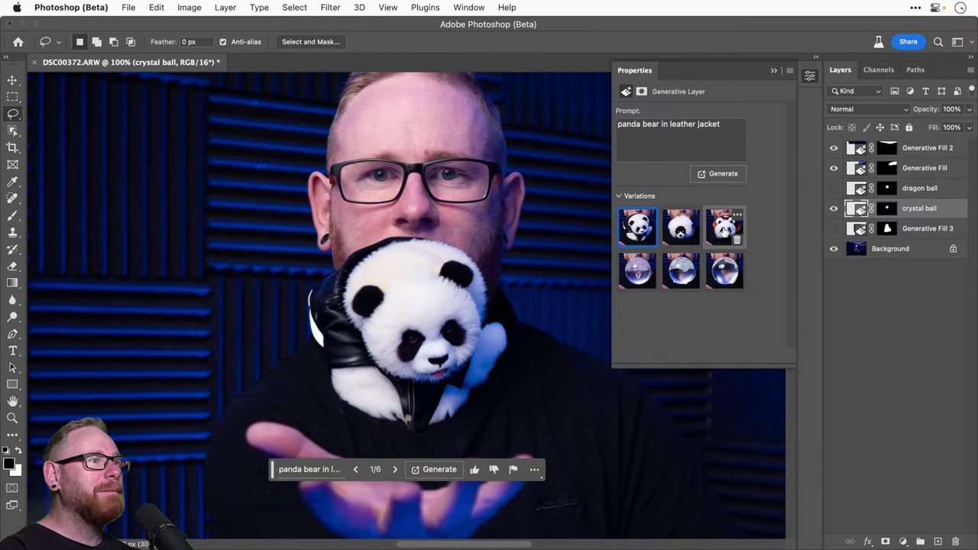
left_click(726, 231)
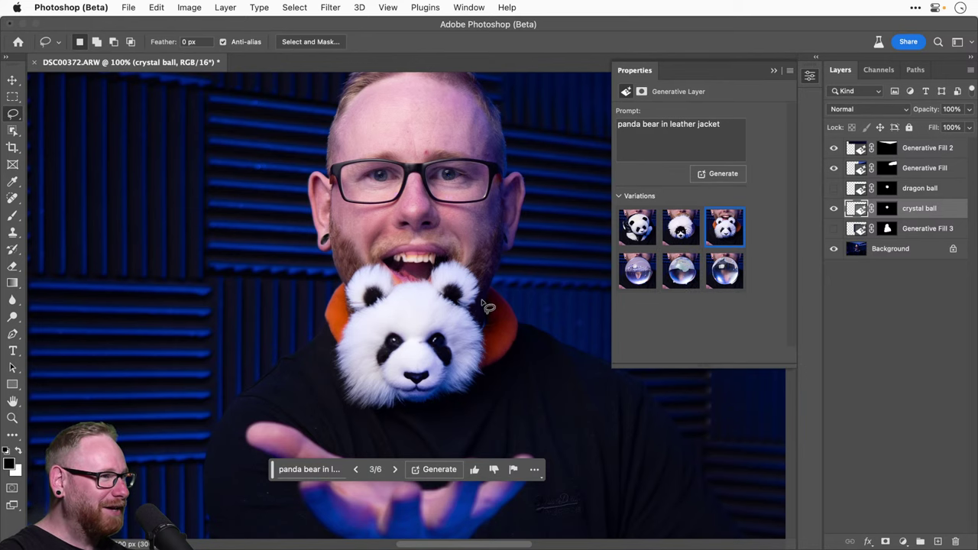
left_click(835, 210)
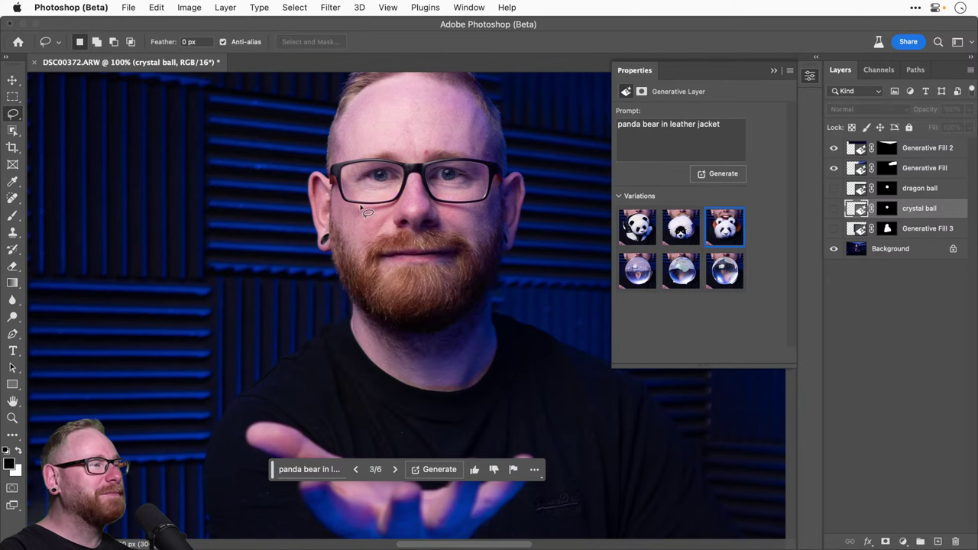
scroll(363, 210, "up", 5)
Step: Lasso the top of the head and generate '90s centre parting hair style' into it
mouse_move(286, 256)
left_mouse_down()
mouse_move(291, 287)
mouse_move(302, 294)
mouse_move(339, 240)
left_mouse_up()
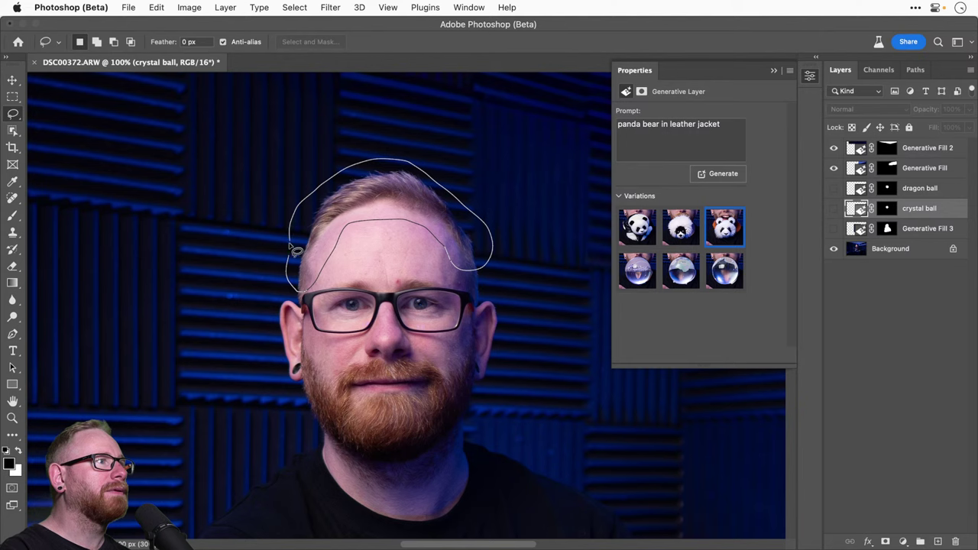
left_click_drag(296, 251, 297, 252)
left_click(677, 124)
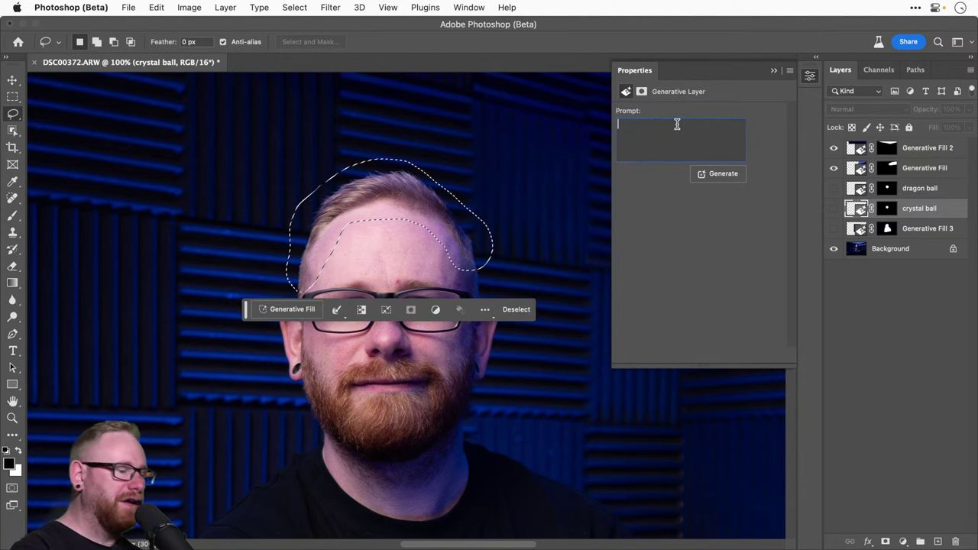
type("g hair style")
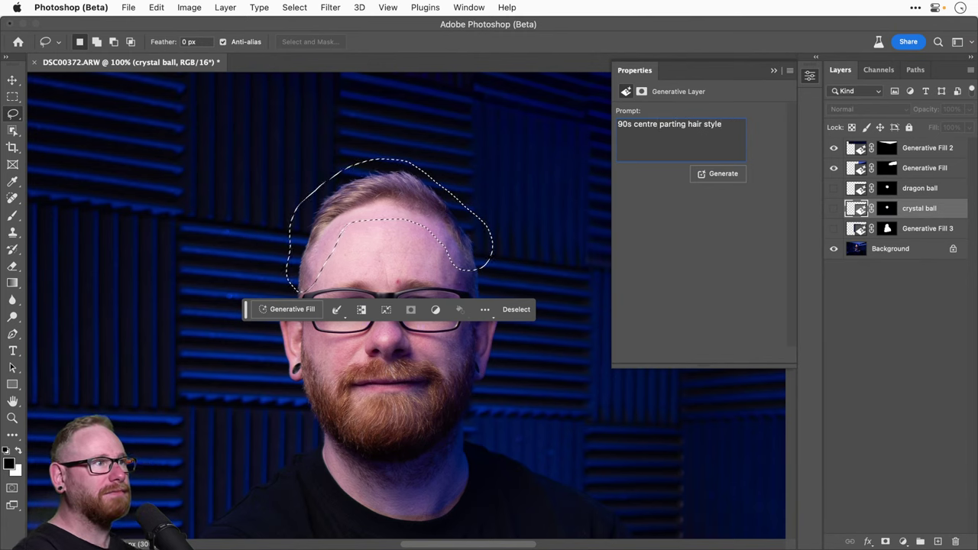
key("Return")
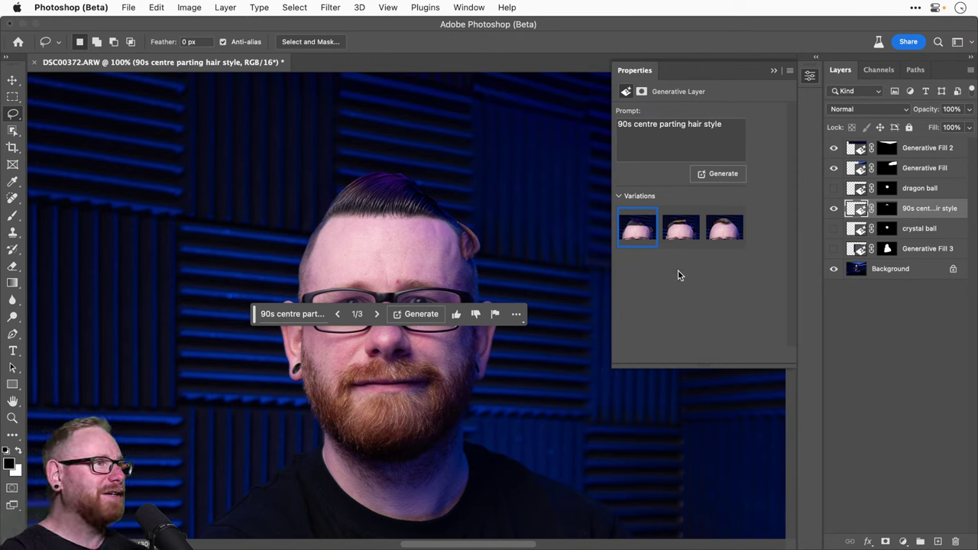
Step: Preview the second hairstyle variation, then choose the third, a short brushed-up cut
left_click(676, 228)
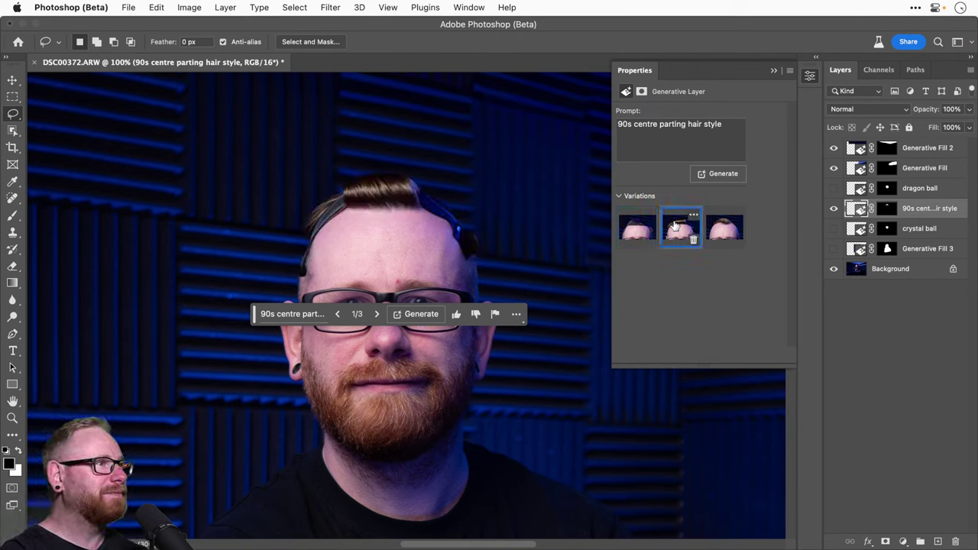
left_click(723, 231)
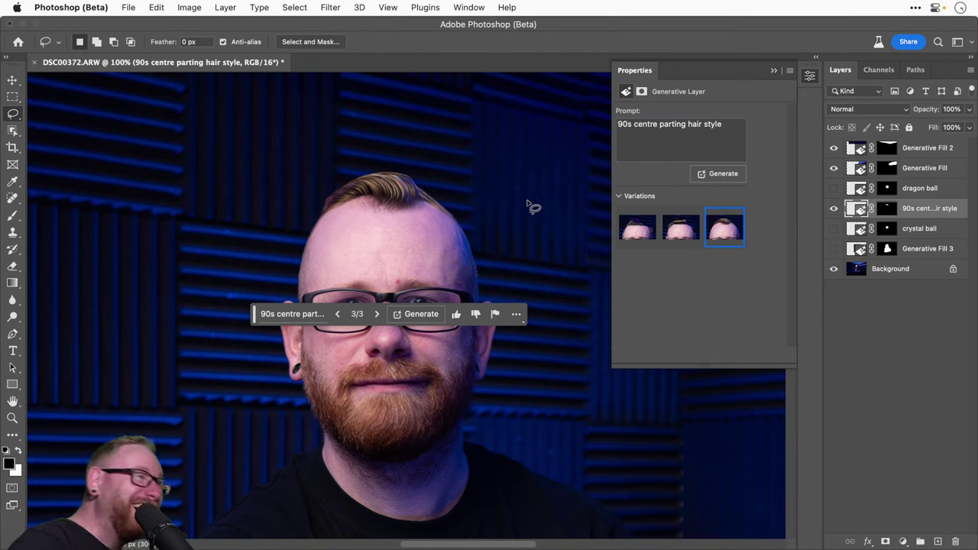
Step: Unpin the generation bar, drag it below the man's face, and pin it there
key("v")
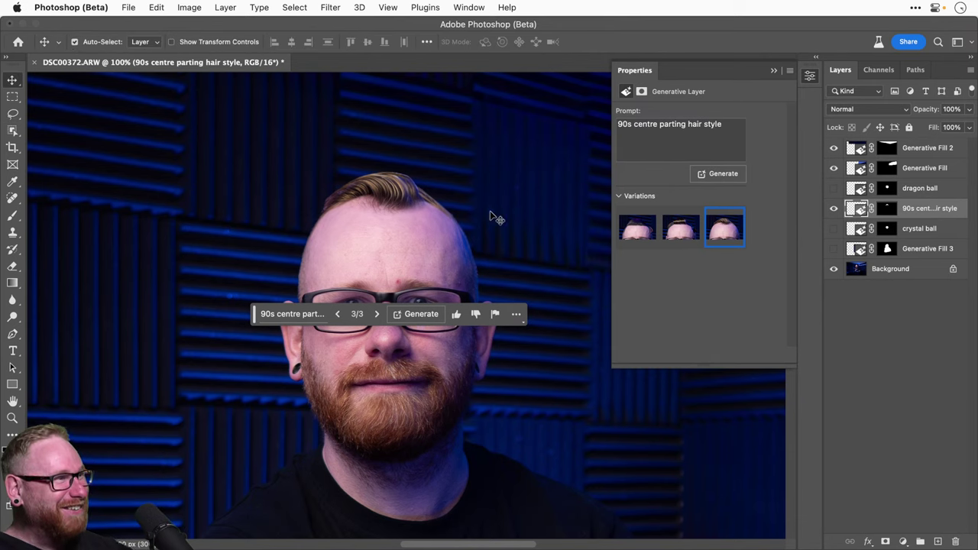
left_click(515, 315)
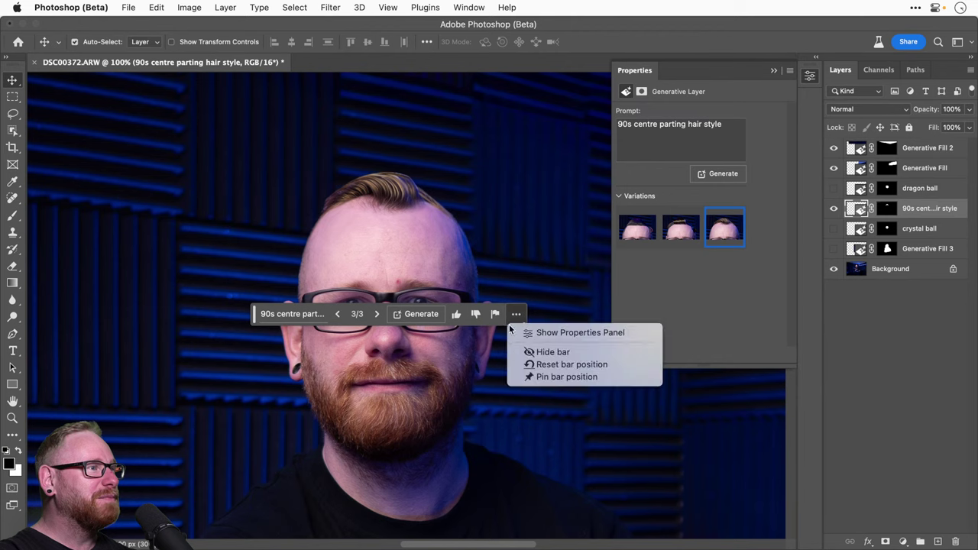
left_click(560, 380)
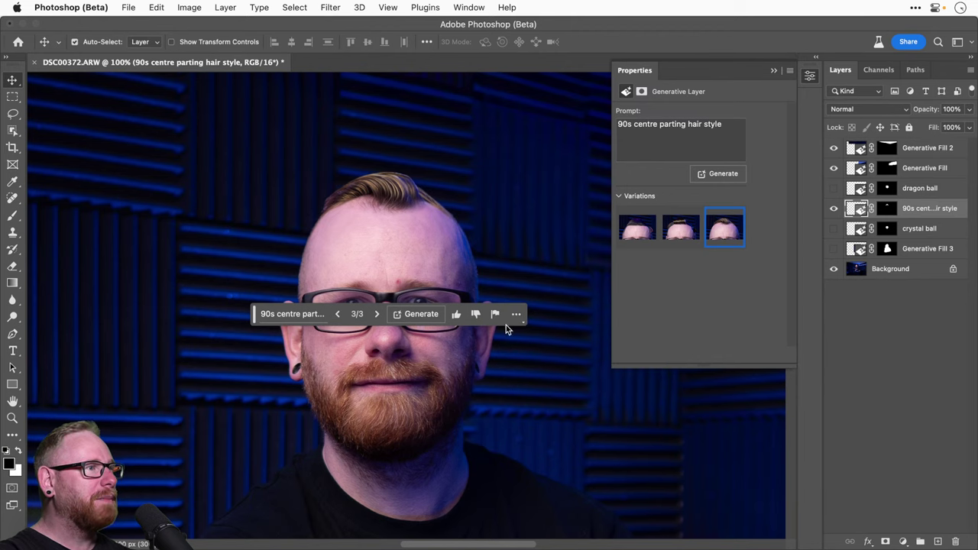
left_click(515, 320)
left_click(521, 376)
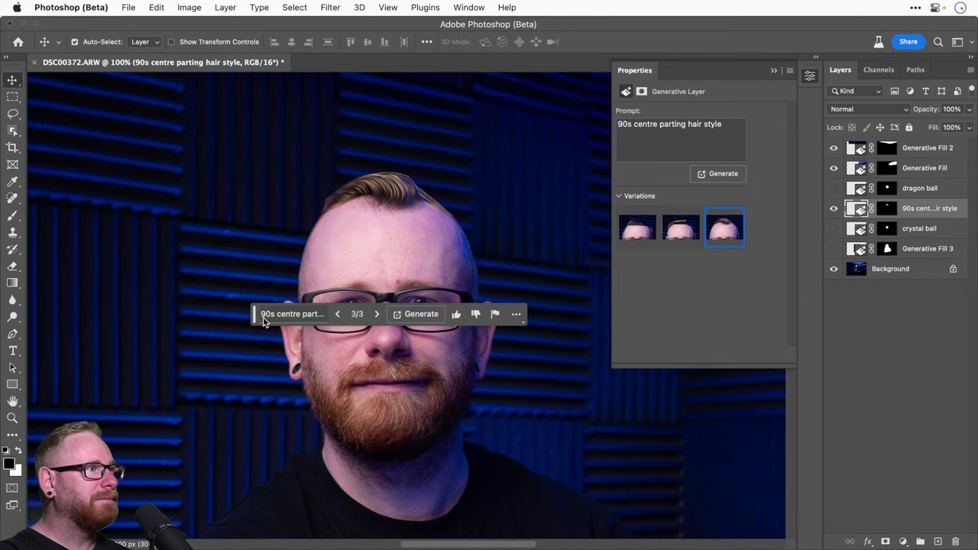
left_click_drag(252, 320, 265, 517)
left_click(525, 512)
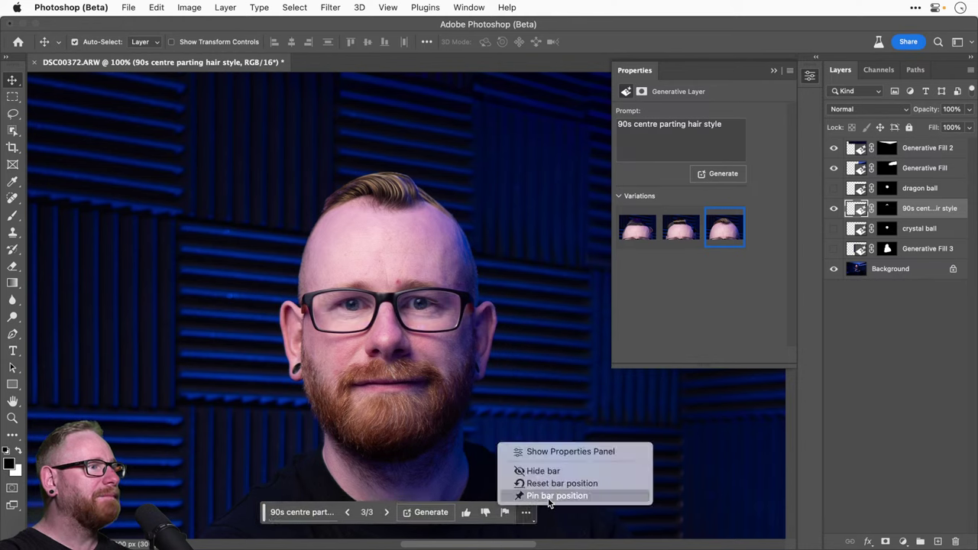
left_click(546, 496)
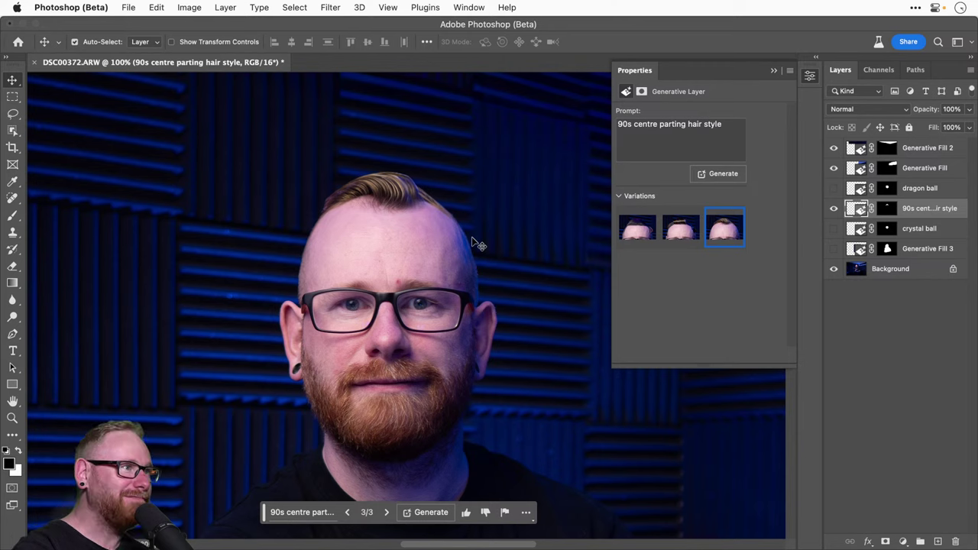
left_click(833, 209)
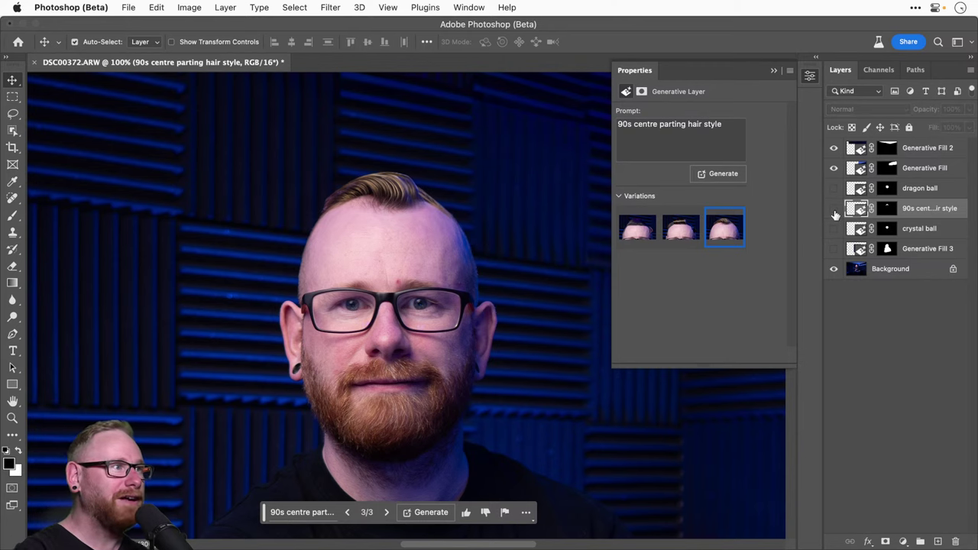
left_click(834, 210)
left_click(835, 210)
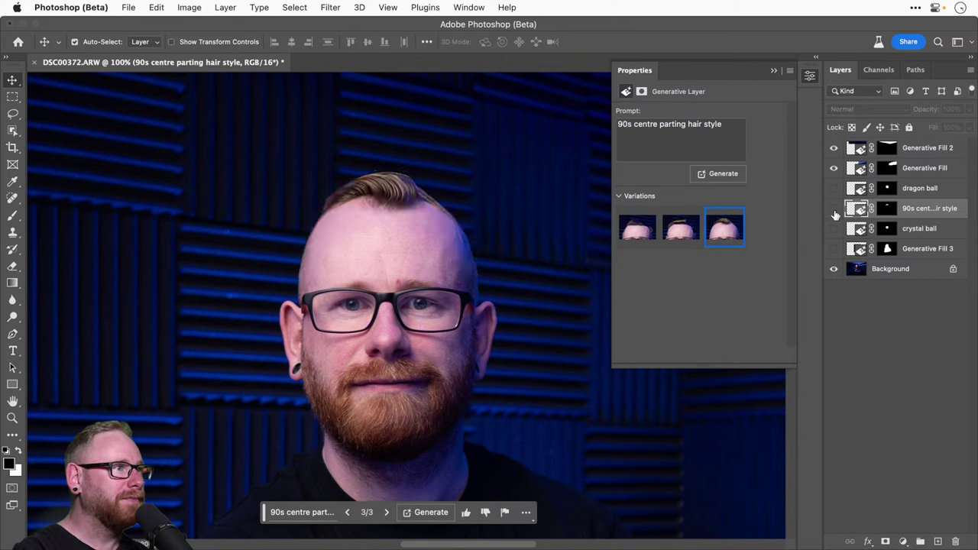
key("super+equal")
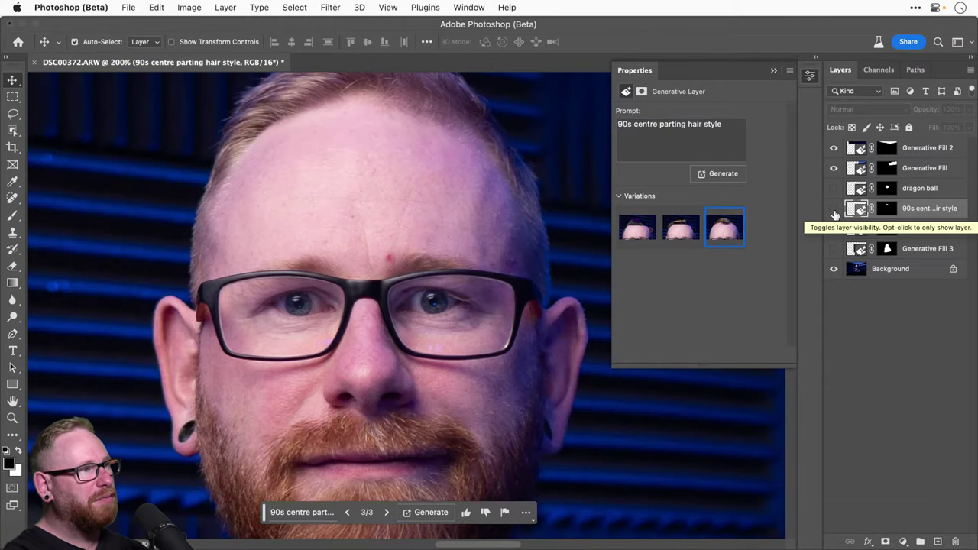
scroll(413, 327, "up", 3)
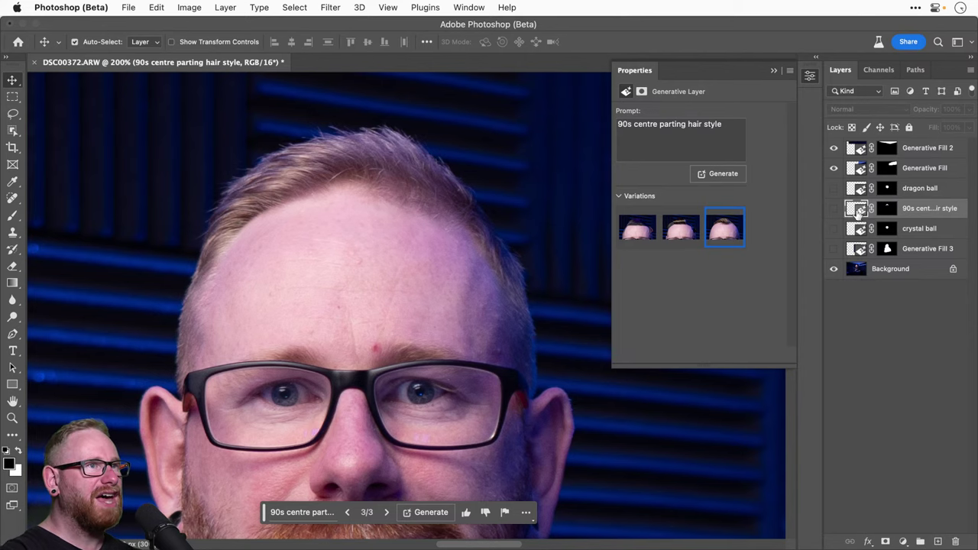
left_click(834, 208)
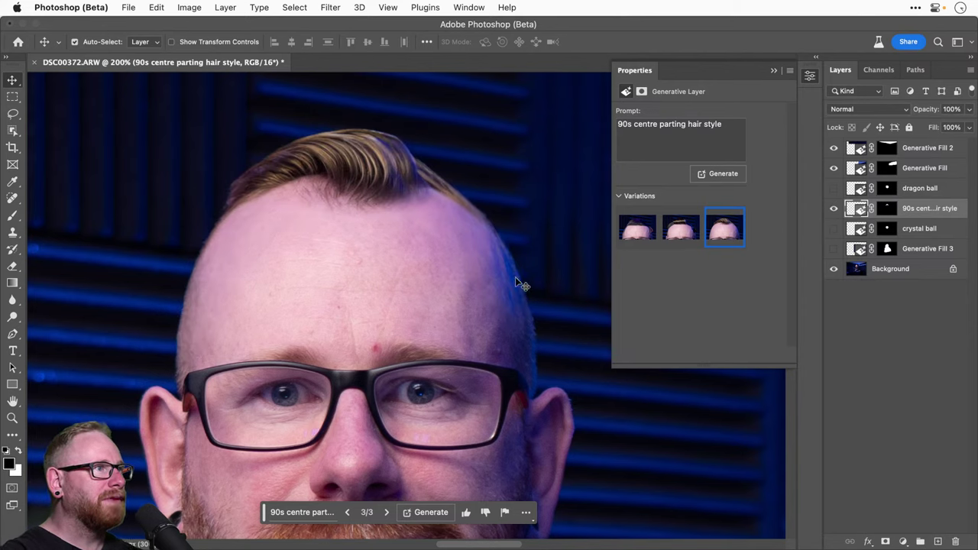
left_click(834, 208)
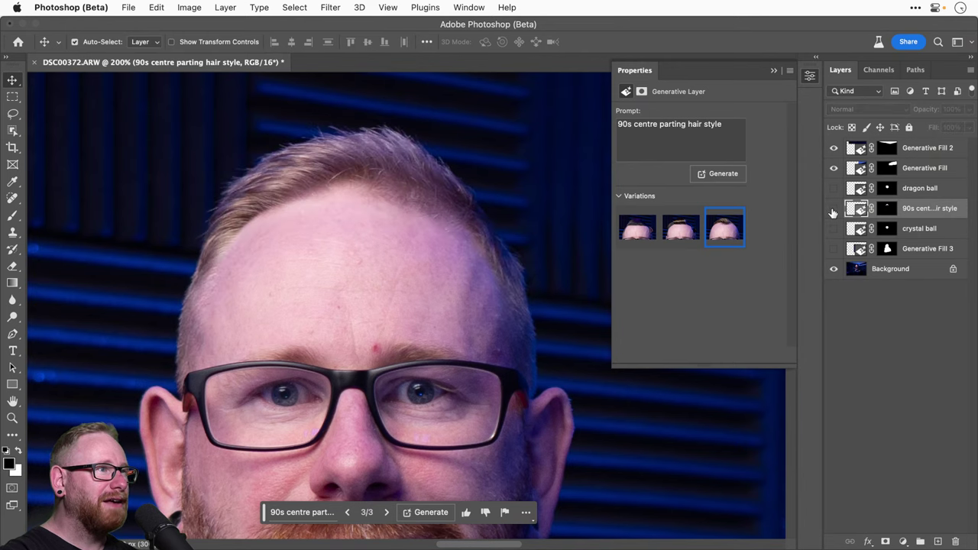
left_click(834, 209)
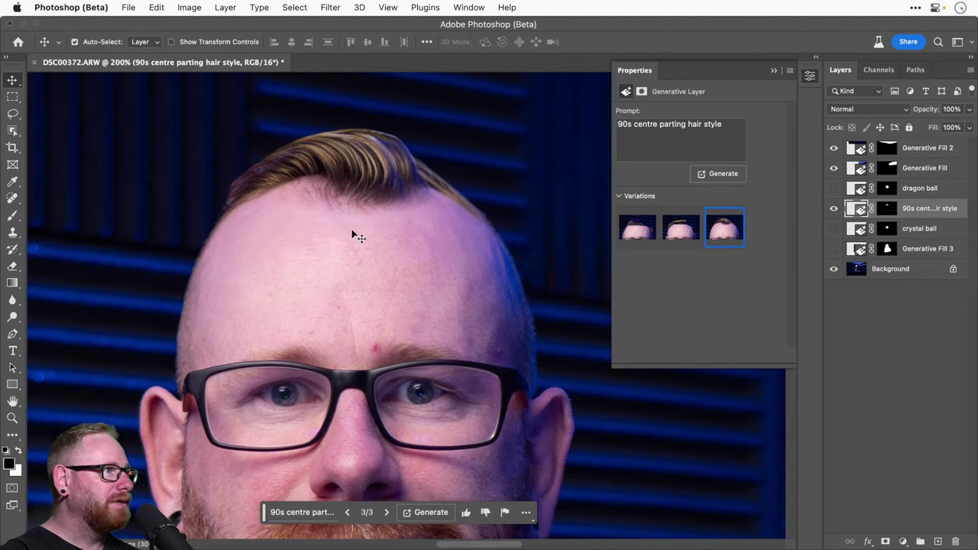
left_click(833, 210)
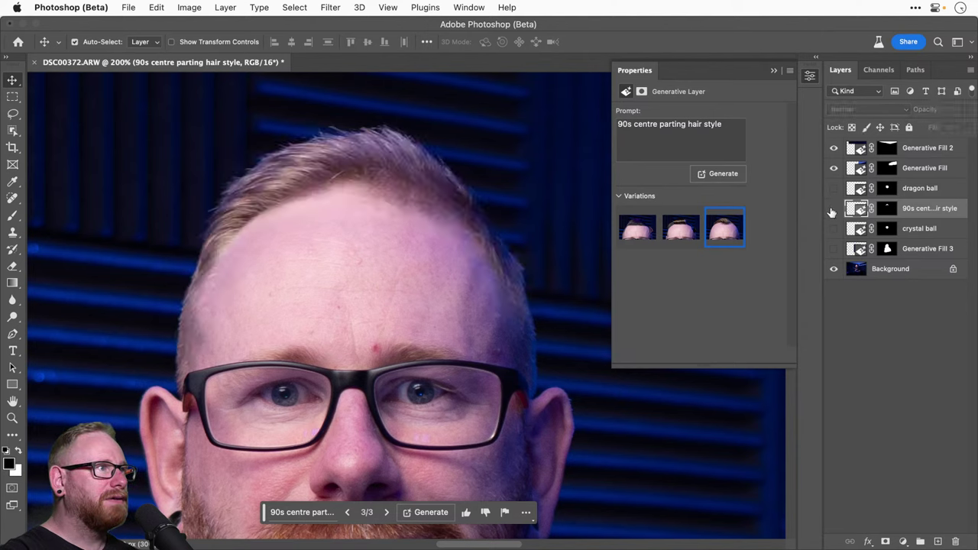
left_click(833, 210)
left_click(833, 210)
left_click(833, 210)
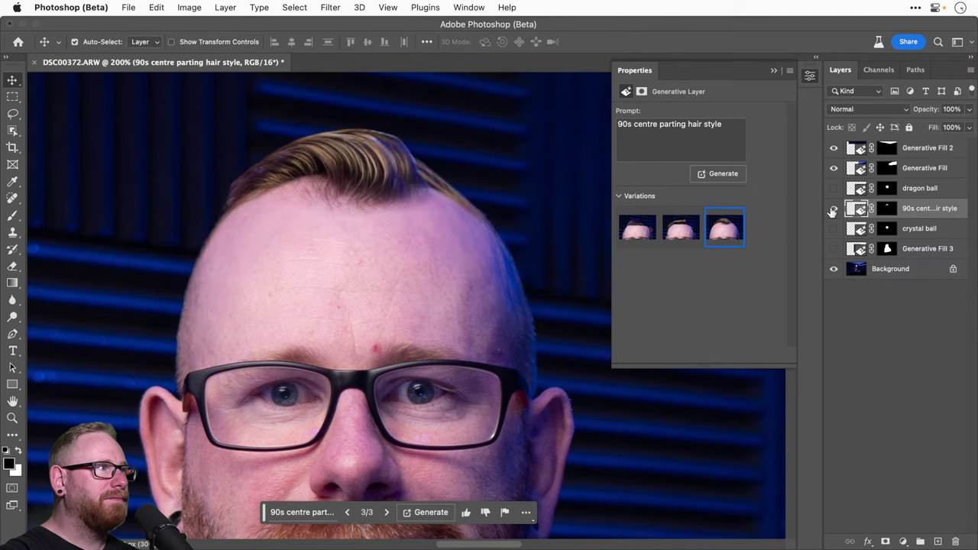
left_click(832, 211)
left_click(833, 210)
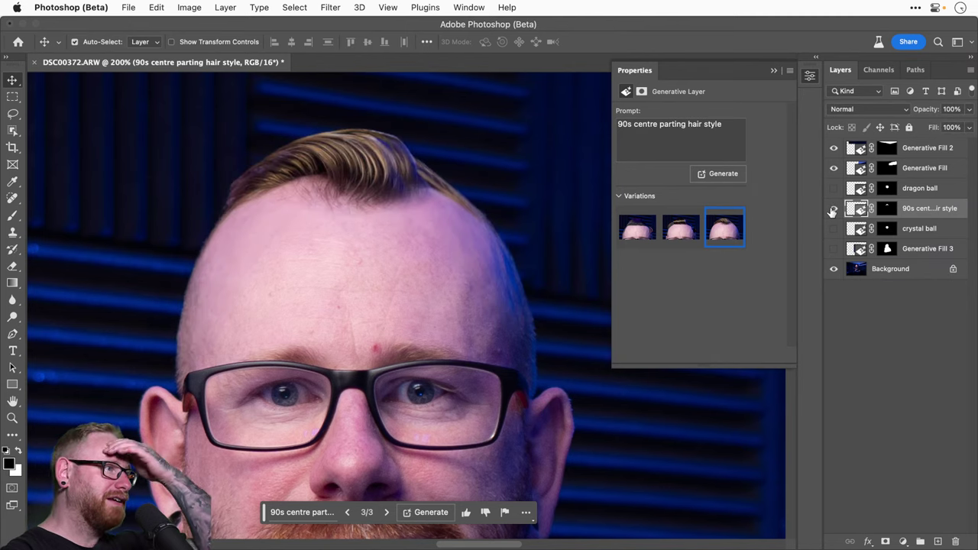
key("super+0")
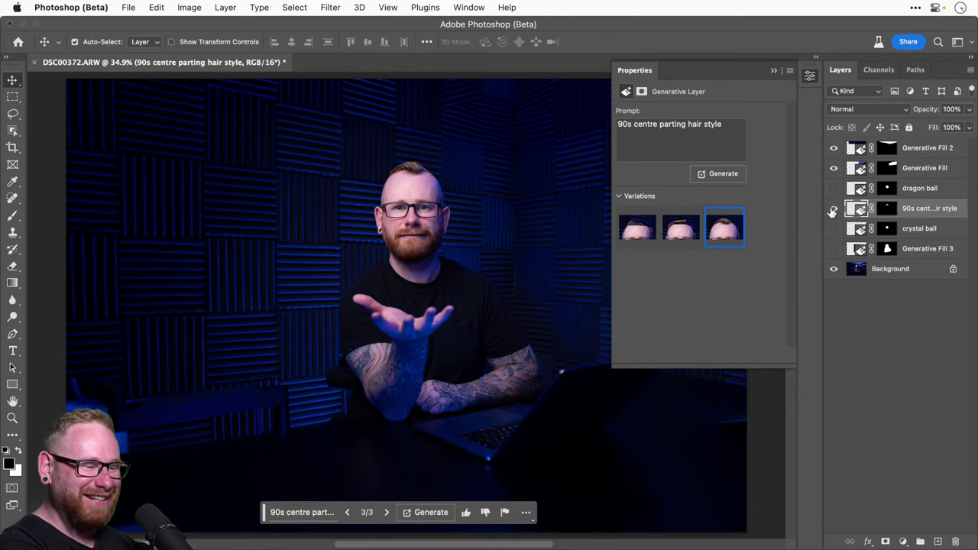
left_click(833, 208)
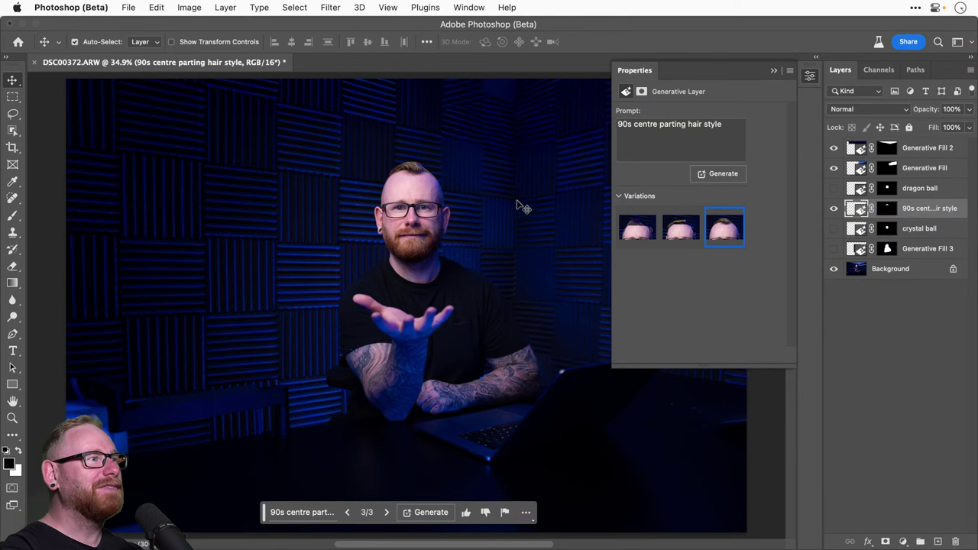
key("z")
left_click(405, 201)
key("v")
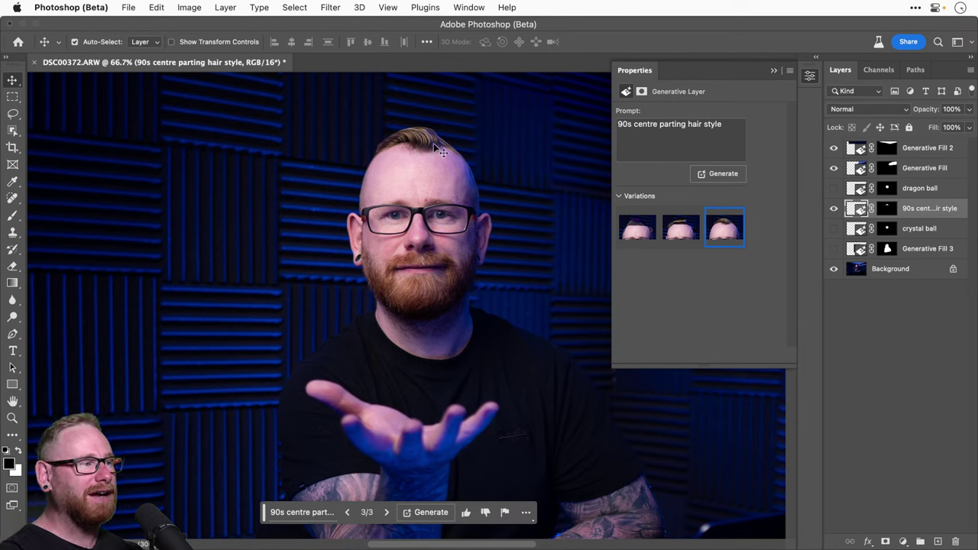
Step: Replace the hair prompt with 'alternative ginger hair style' and regenerate
triple_click(688, 124)
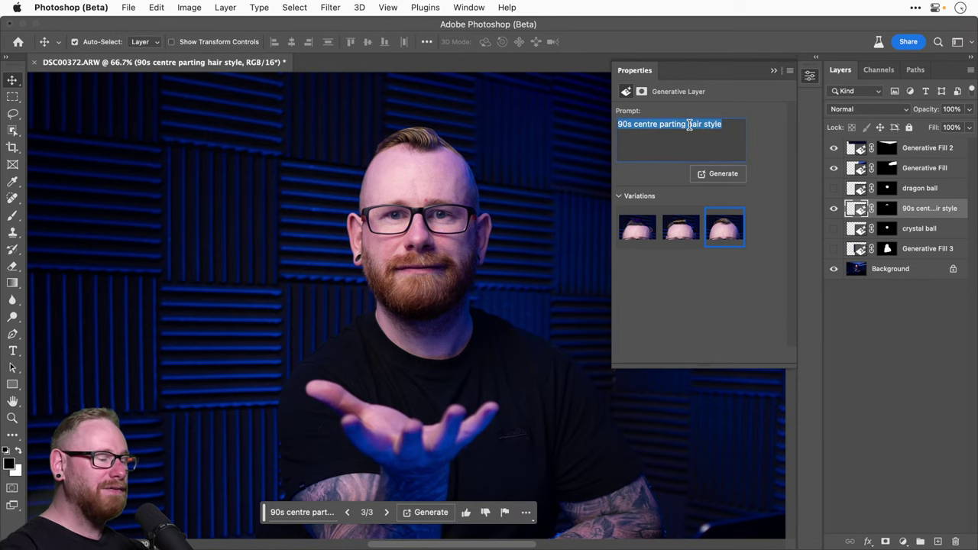
left_click(690, 126)
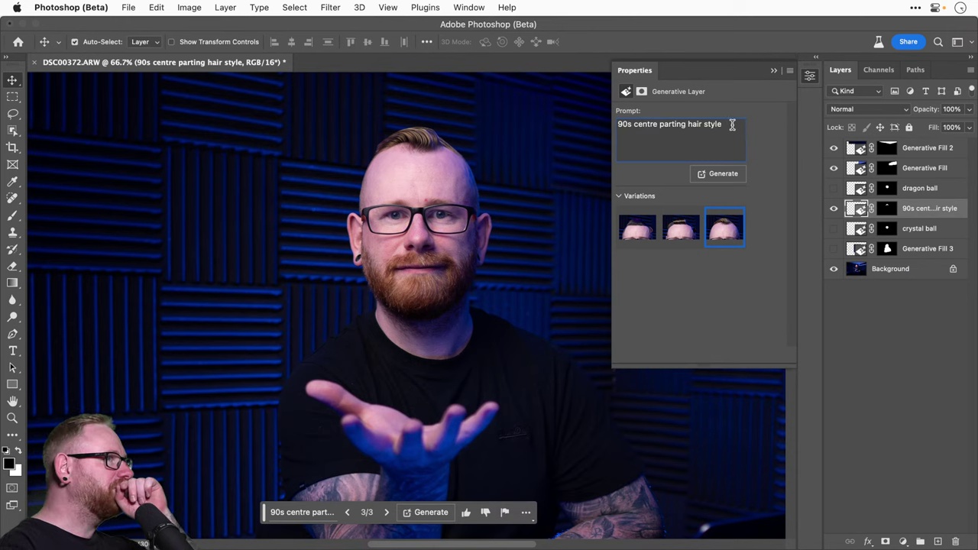
left_click_drag(732, 124, 579, 124)
type("al")
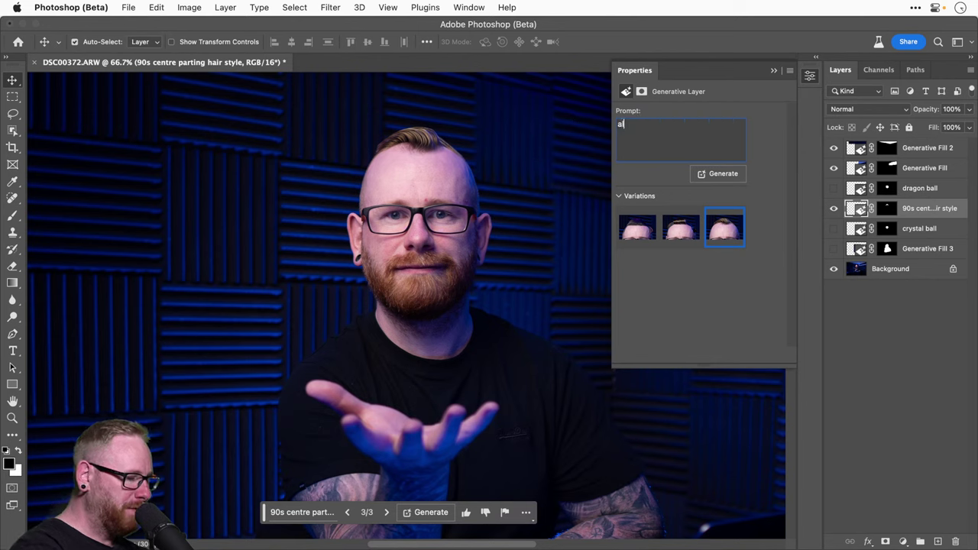
type("ternative g")
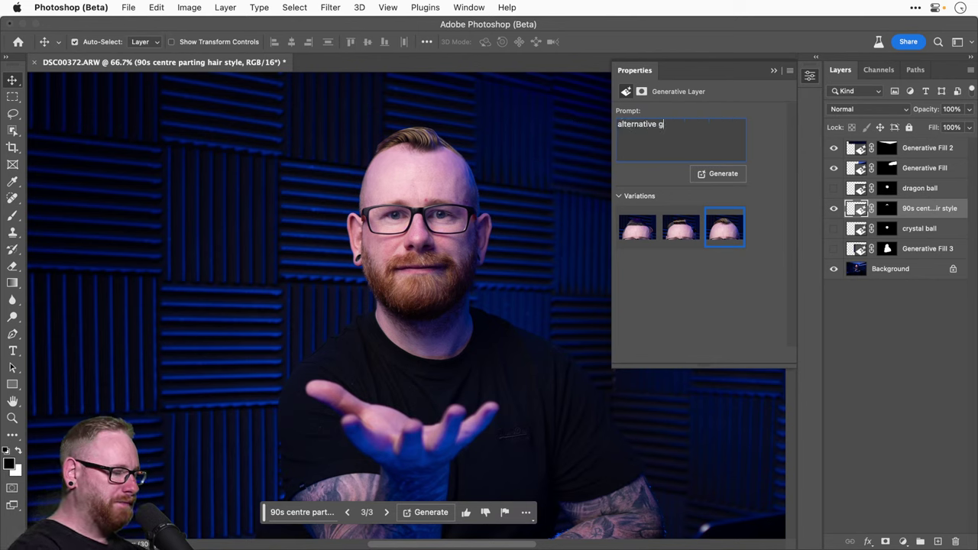
type("inger hair style")
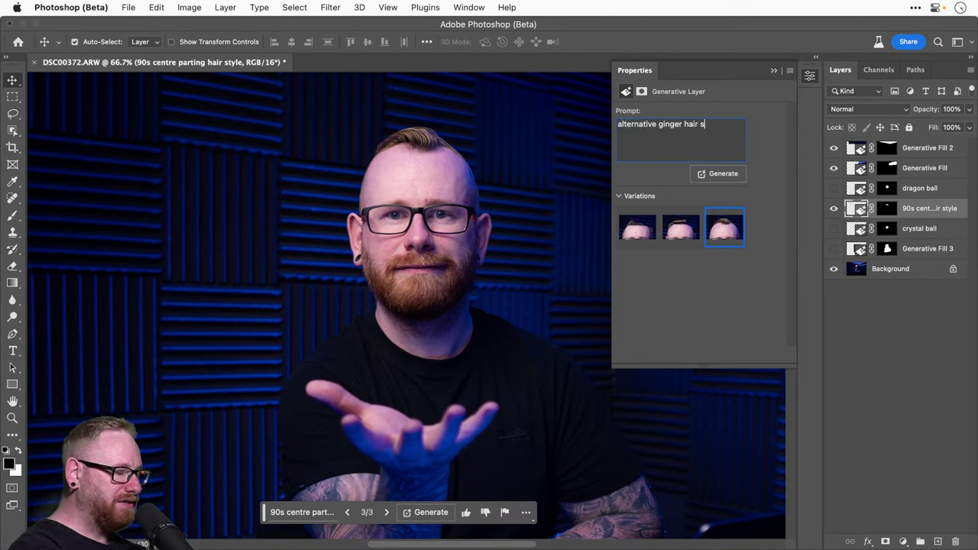
left_click(723, 174)
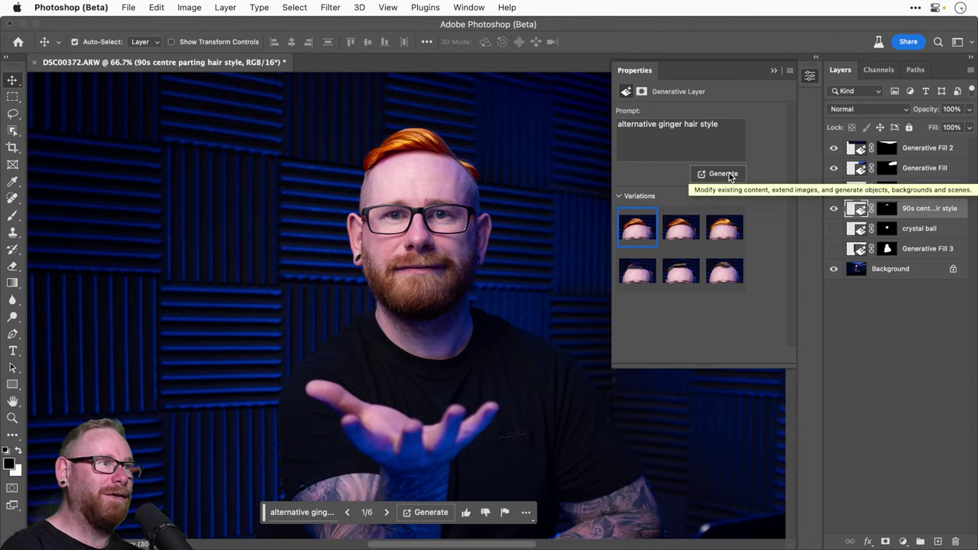
Step: Apply the third ginger hair variation and select the word 'ginger' in the prompt
left_click(679, 229)
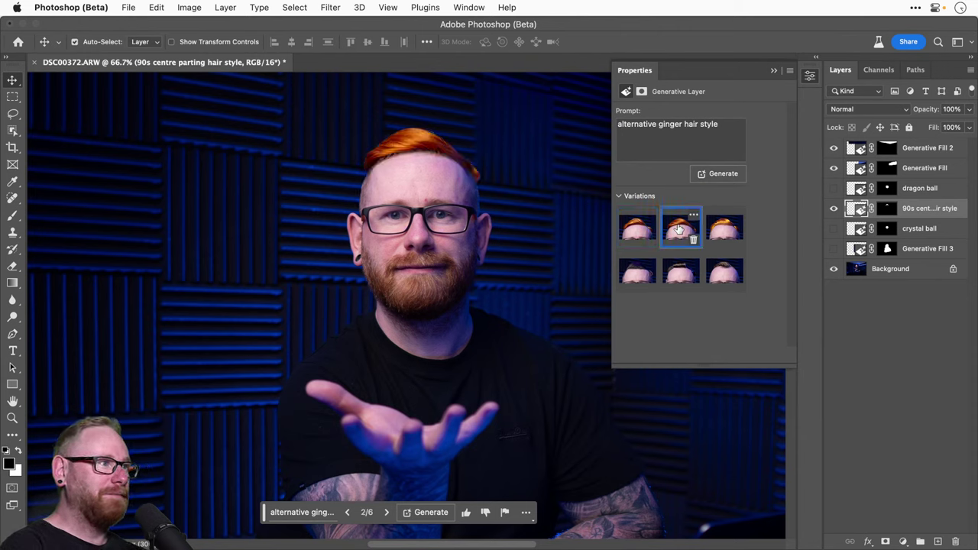
left_click(718, 231)
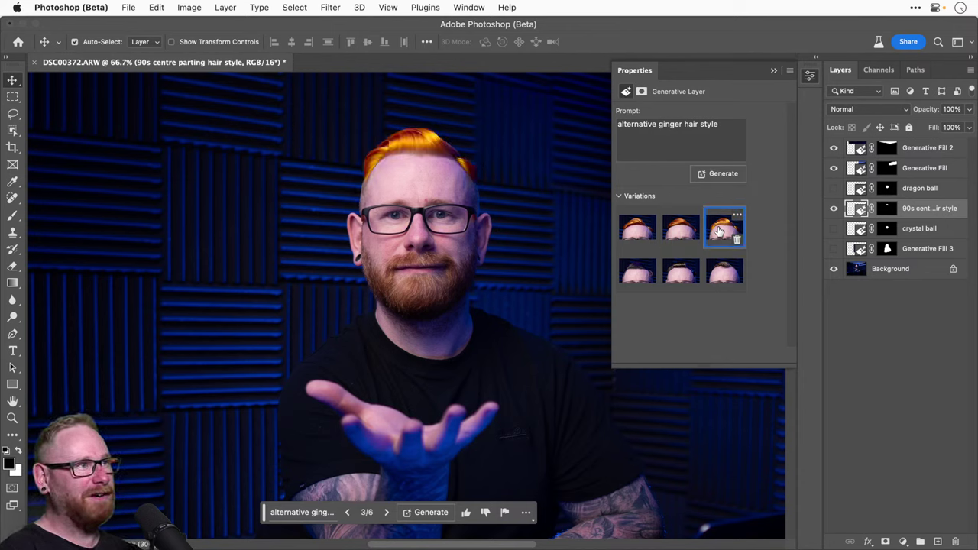
left_click(678, 123)
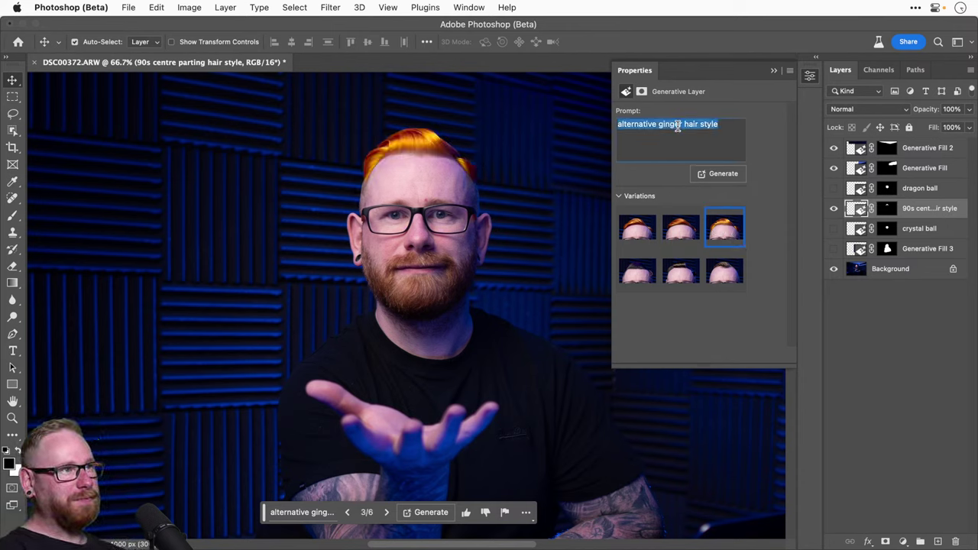
left_click(682, 124)
double_click(680, 124)
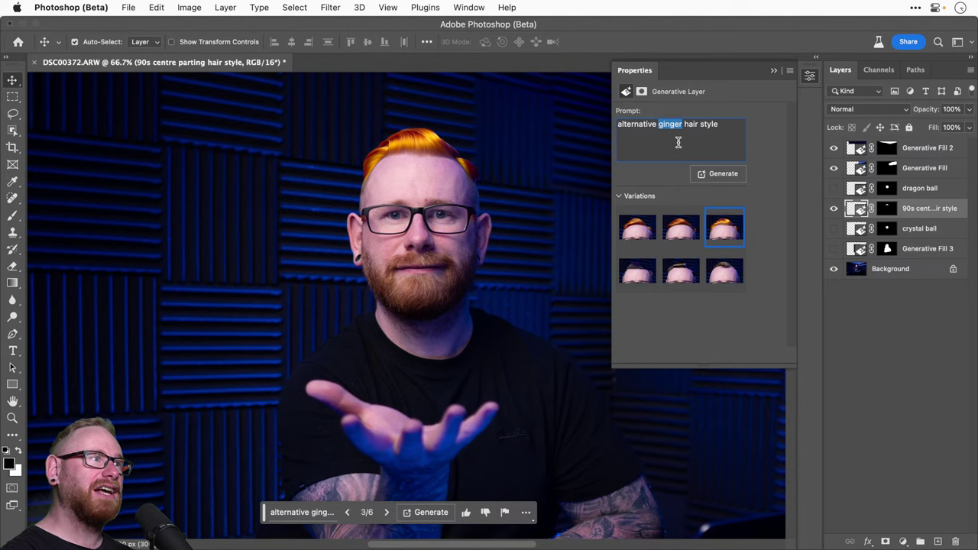
Step: Change the prompt to 'crazy blonde hair style', regenerate, and choose the third variation
type("blonde")
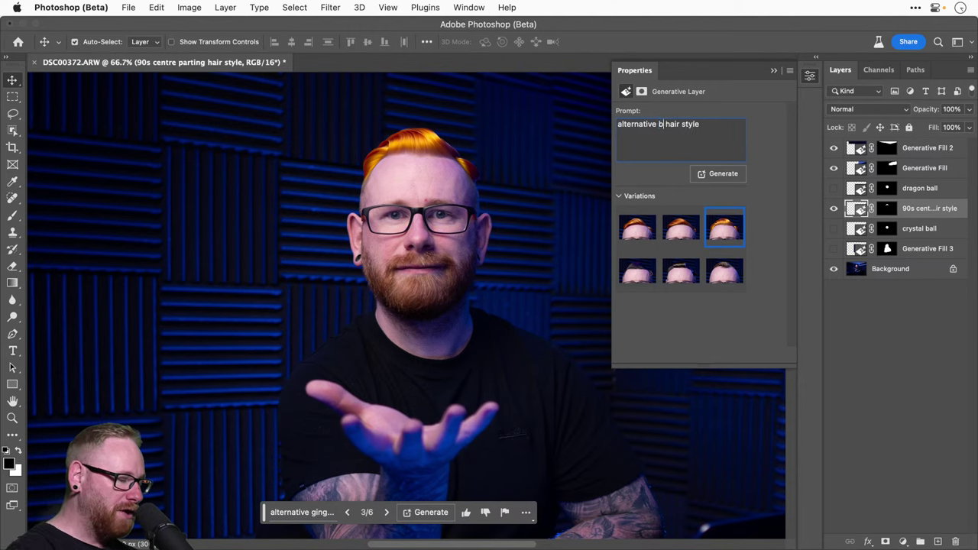
key("super+Left")
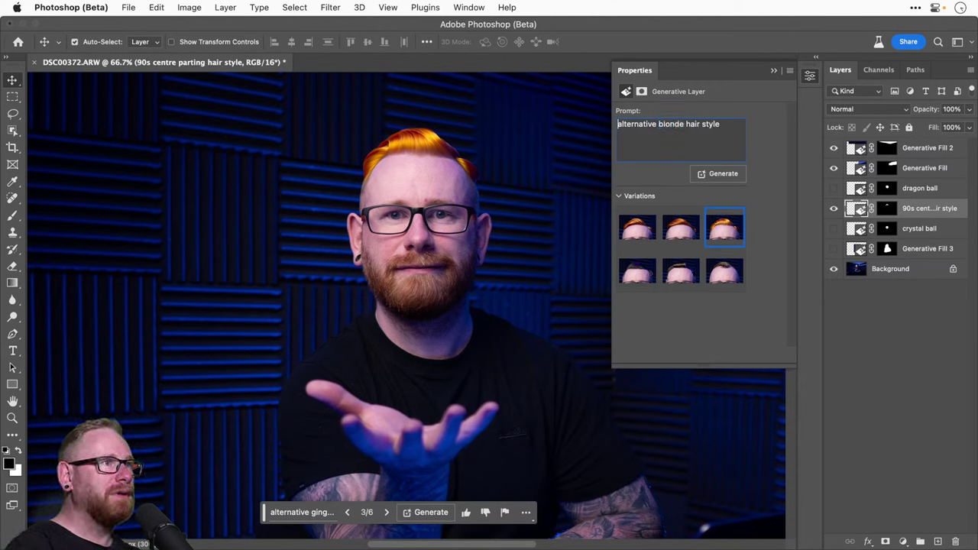
key("shift+Right")
key("shift+Right")
key("shift+Right")
key("shift+Right")
key("shift+Right")
key("shift+Right")
key("shift+Right")
key("shift+Right")
key("shift+Right")
key("shift+Right")
key("shift+Right")
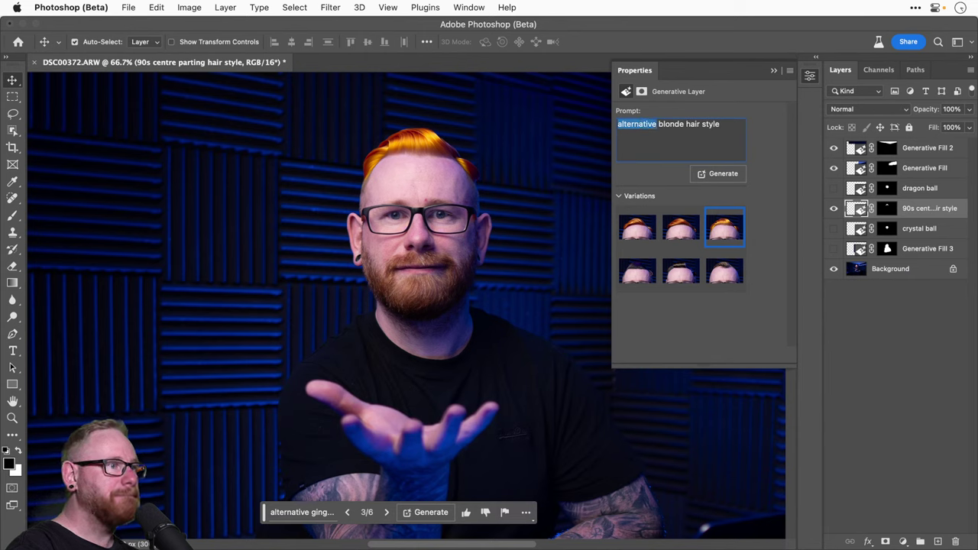
type("crazy")
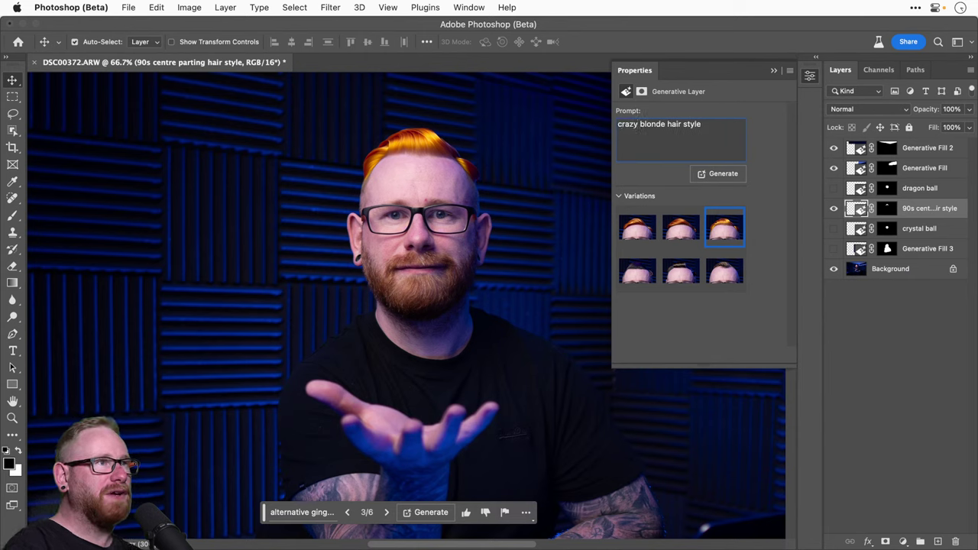
left_click(730, 174)
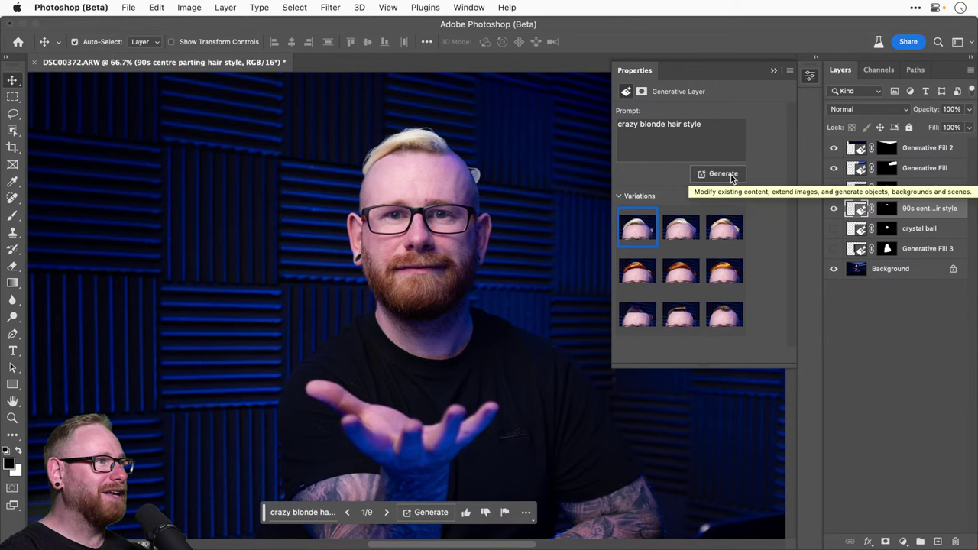
left_click(679, 233)
left_click(713, 230)
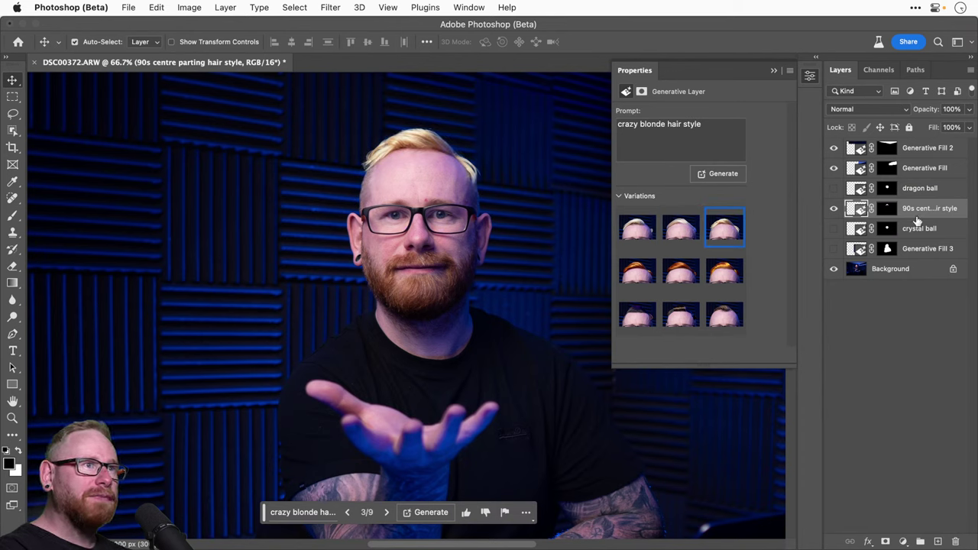
Step: Add a Levels adjustment clipped to the hair layer with midtones at 0.59
left_click(903, 541)
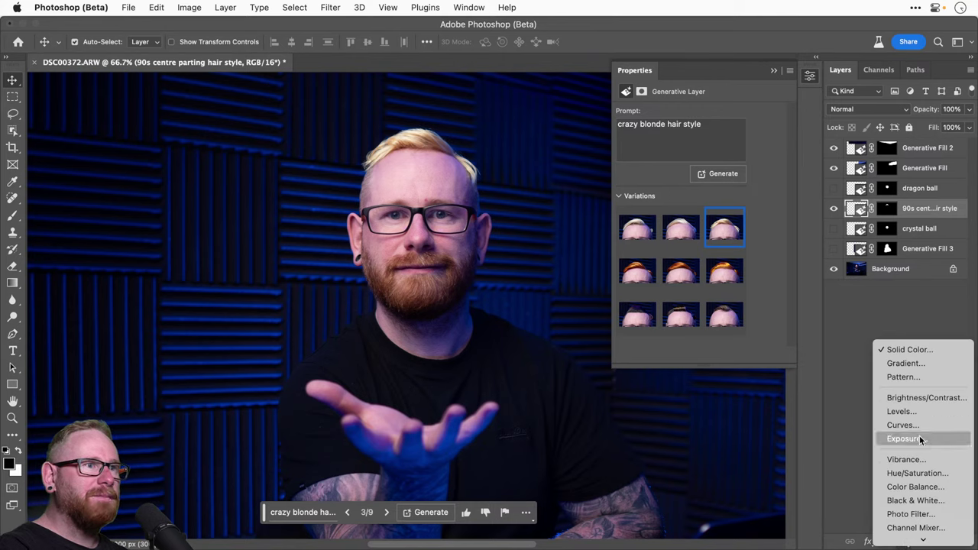
left_click(902, 411)
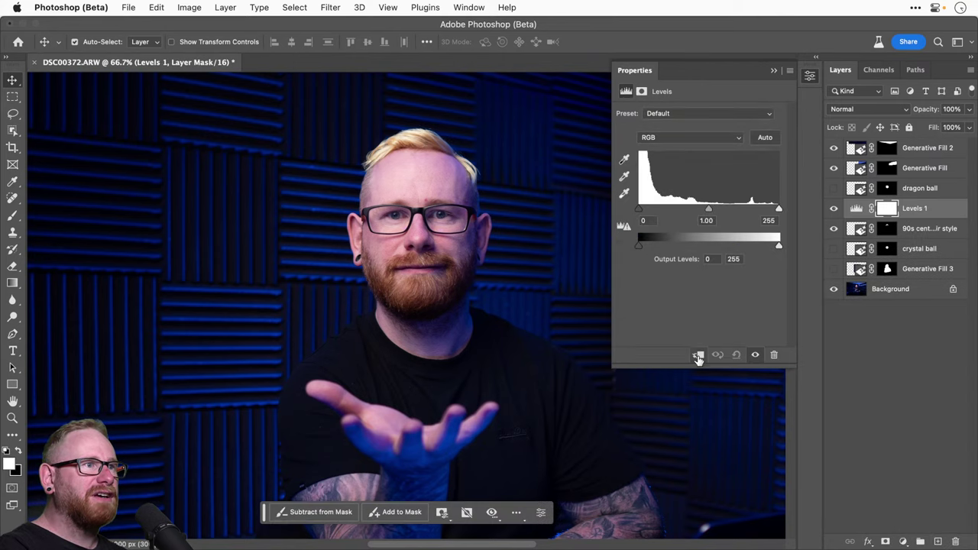
left_click(698, 355)
left_click_drag(709, 208, 739, 209)
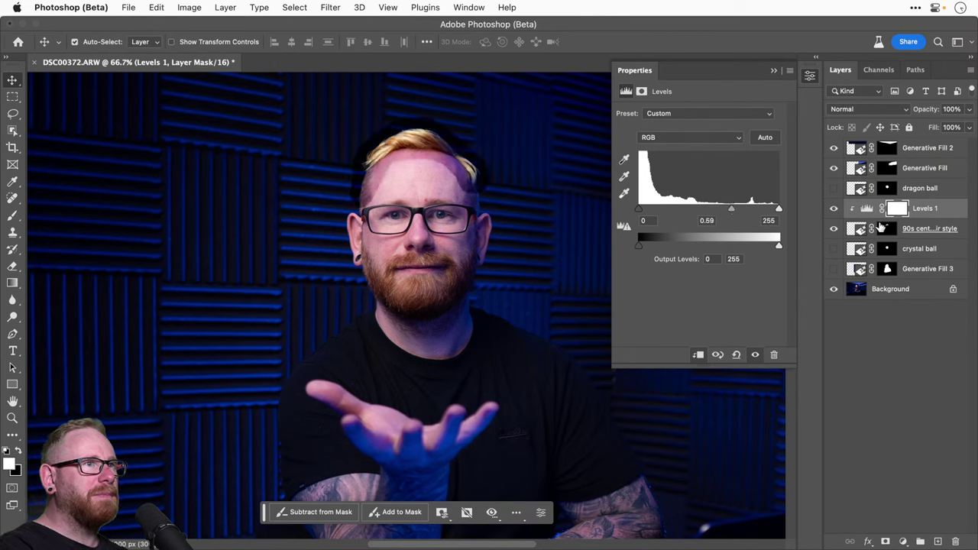
Step: Paint black at 100% opacity with a size 90 brush on the Levels mask
key("b")
key("x")
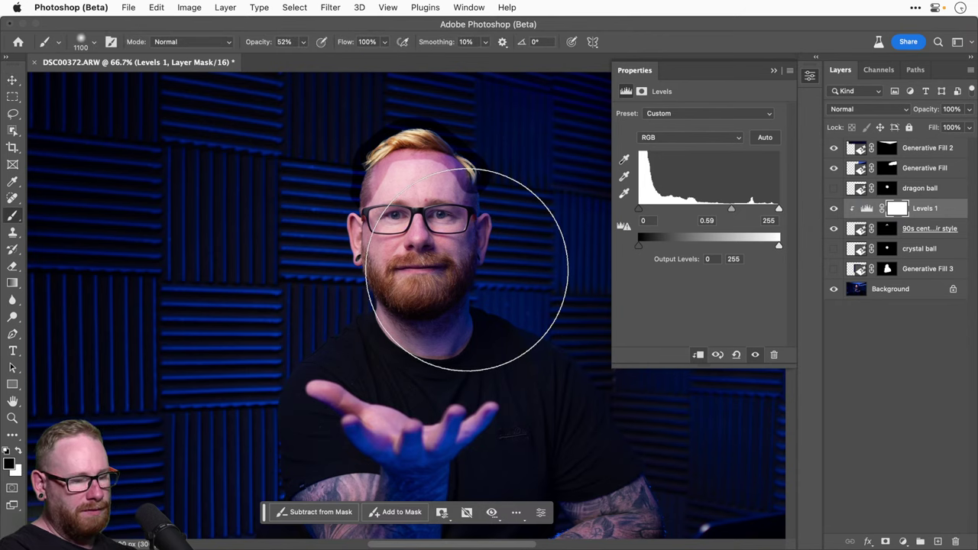
key("bracketleft")
key("bracketleft")
key("bracketleft")
key("bracketleft")
key("bracketleft")
key("bracketleft")
key("bracketleft")
left_click(302, 42)
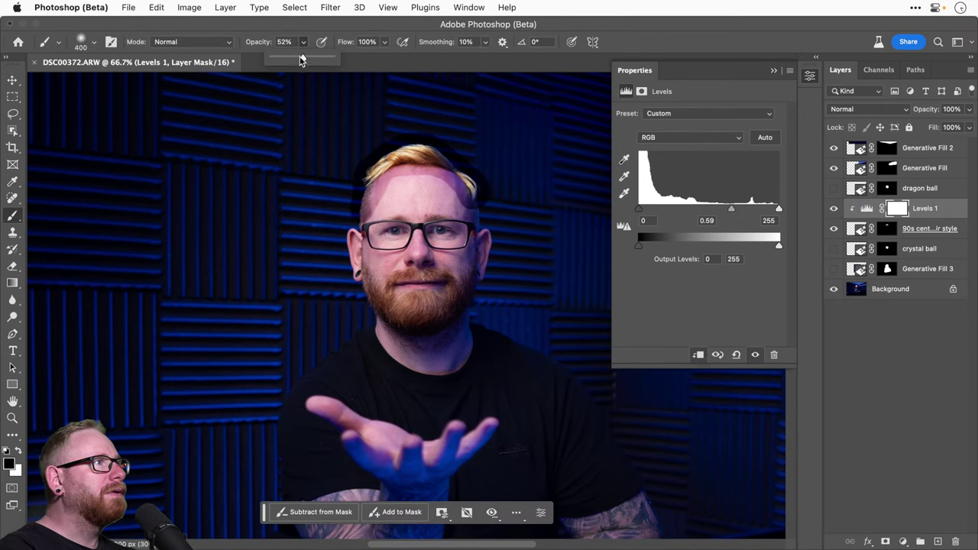
mouse_move(301, 60)
left_mouse_down()
mouse_move(405, 210)
mouse_move(376, 203)
mouse_move(390, 182)
mouse_move(413, 174)
mouse_move(451, 190)
left_mouse_up()
key("bracketleft")
key("bracketleft")
key("bracketleft")
key("bracketleft")
key("bracketleft")
key("bracketleft")
key("bracketleft")
key("bracketleft")
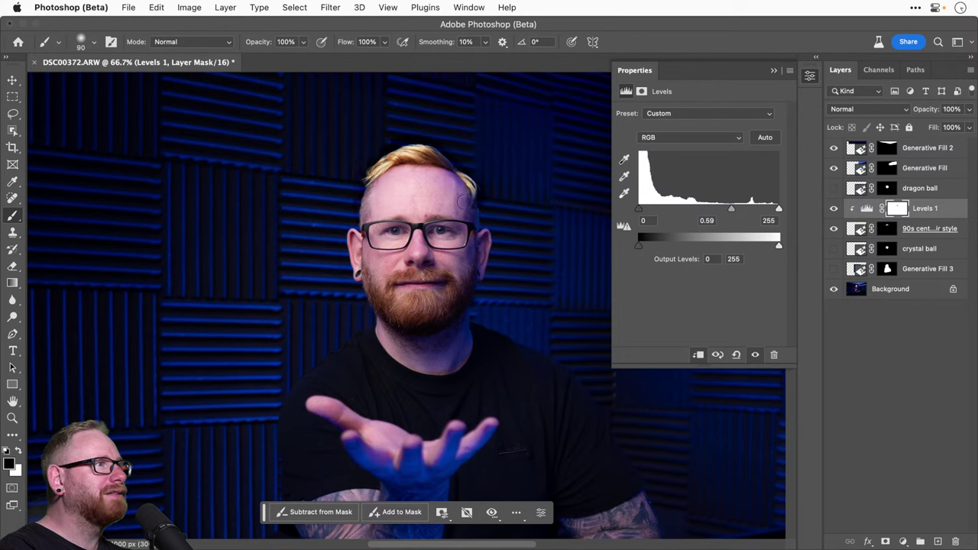
key("v")
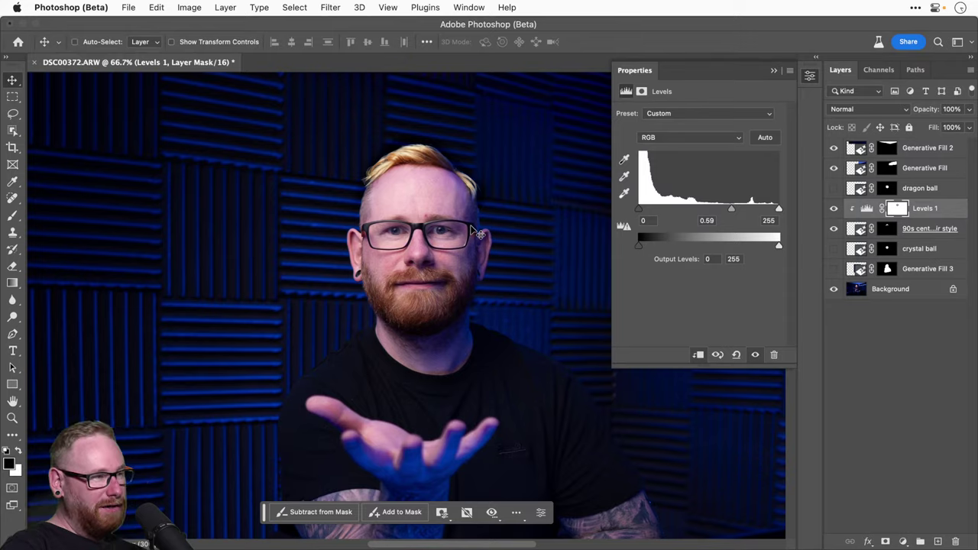
key("super+0")
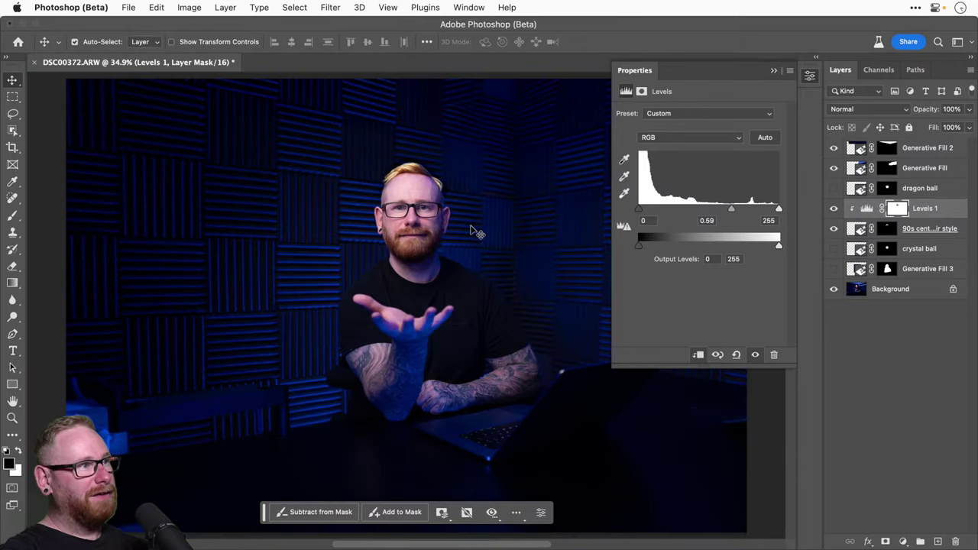
left_click(833, 208)
left_click(834, 208)
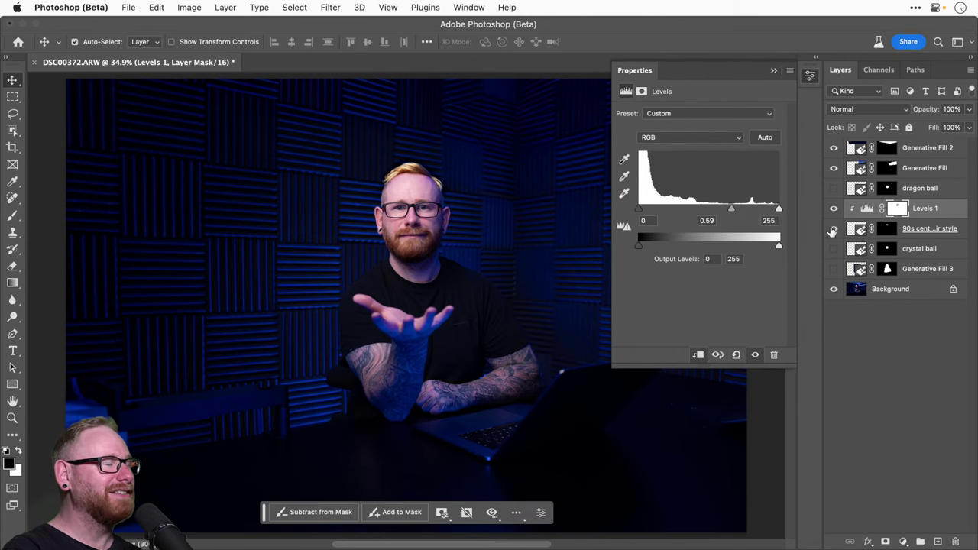
key("super")
key("super+equal")
key("super+equal")
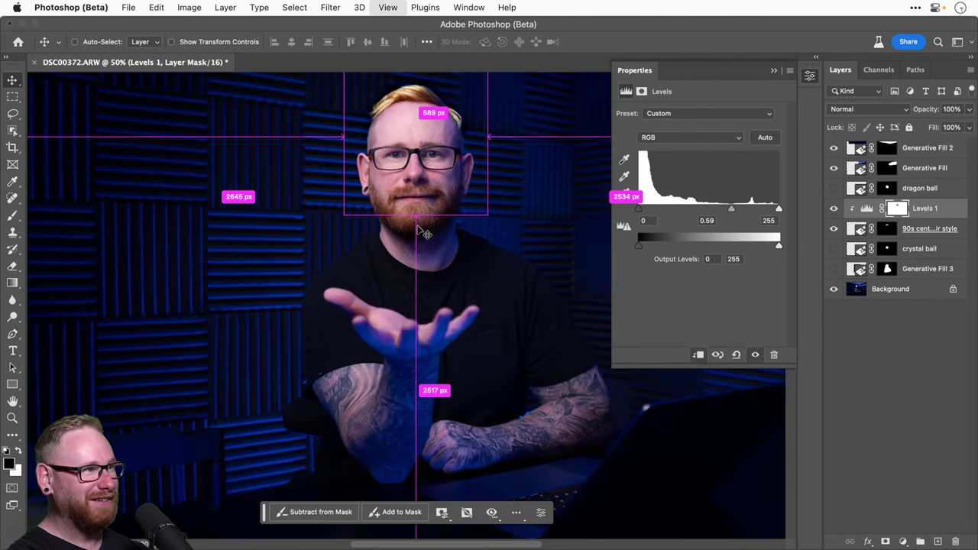
left_click_drag(418, 87, 406, 175)
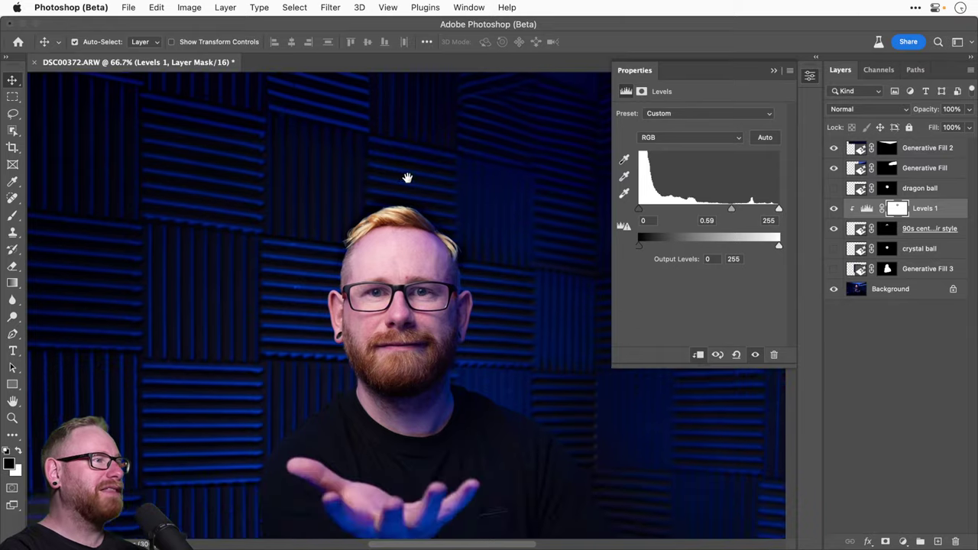
left_click(927, 229)
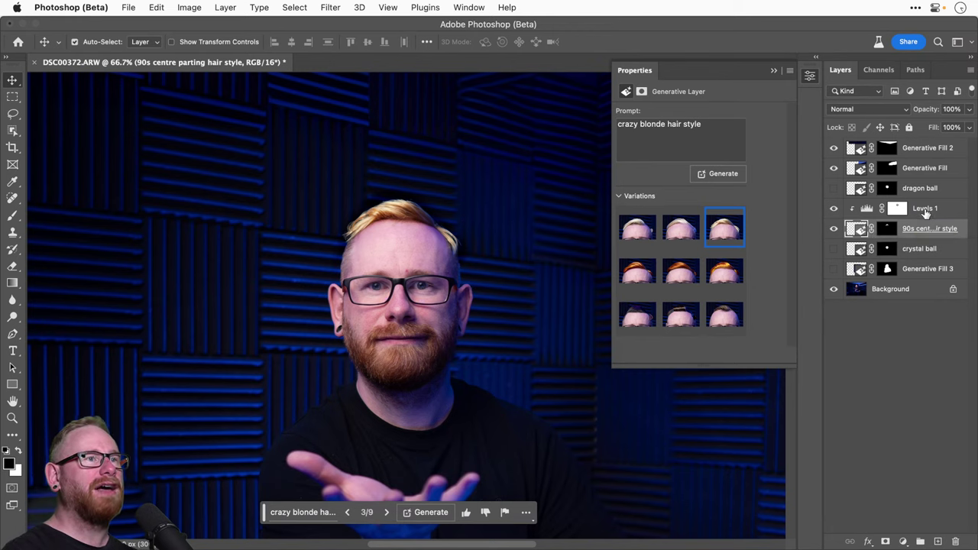
left_click(921, 210)
left_click(931, 229)
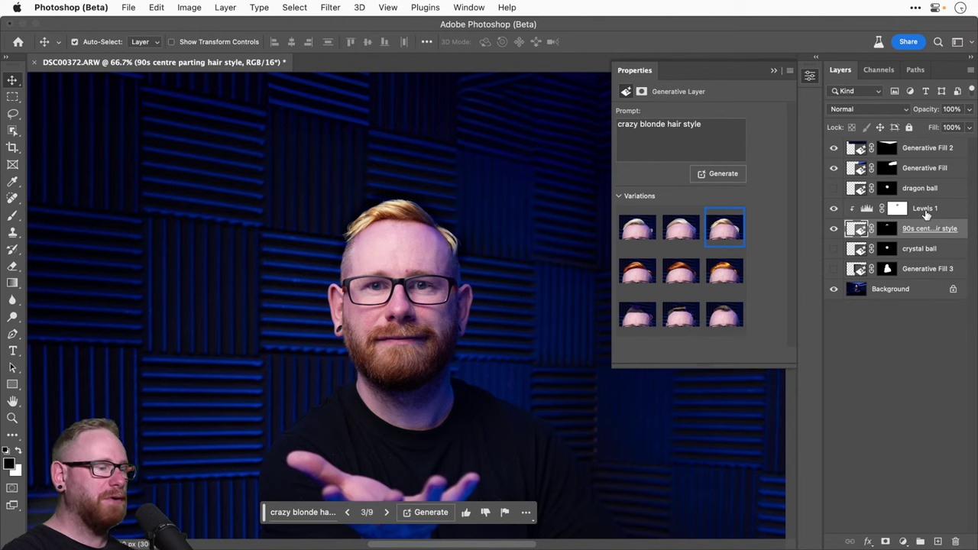
left_click(925, 214, "super")
left_click(926, 211, "super")
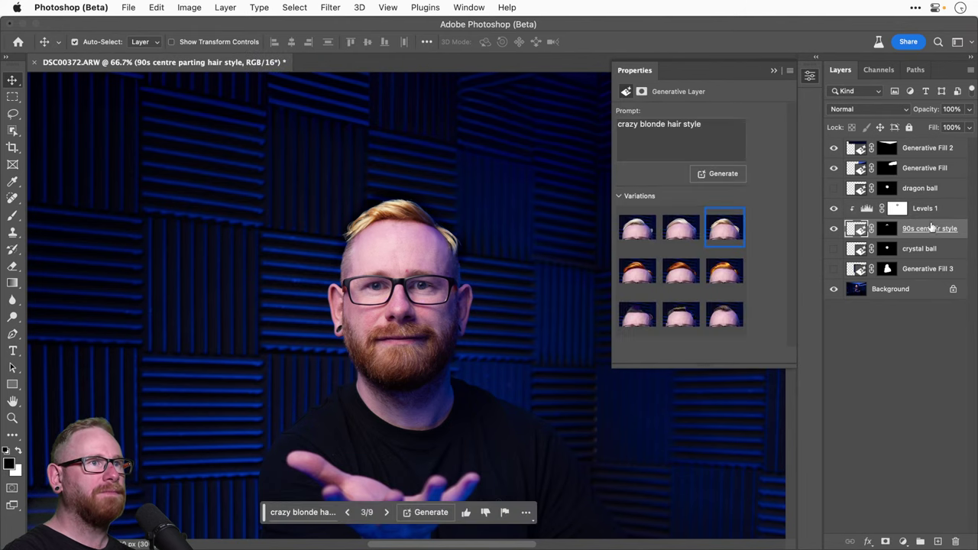
Step: On the Background layer, lasso the jaw and neck and generate 'epic viking beard' there
left_click(901, 291)
key("l")
left_click_drag(416, 333, 390, 165)
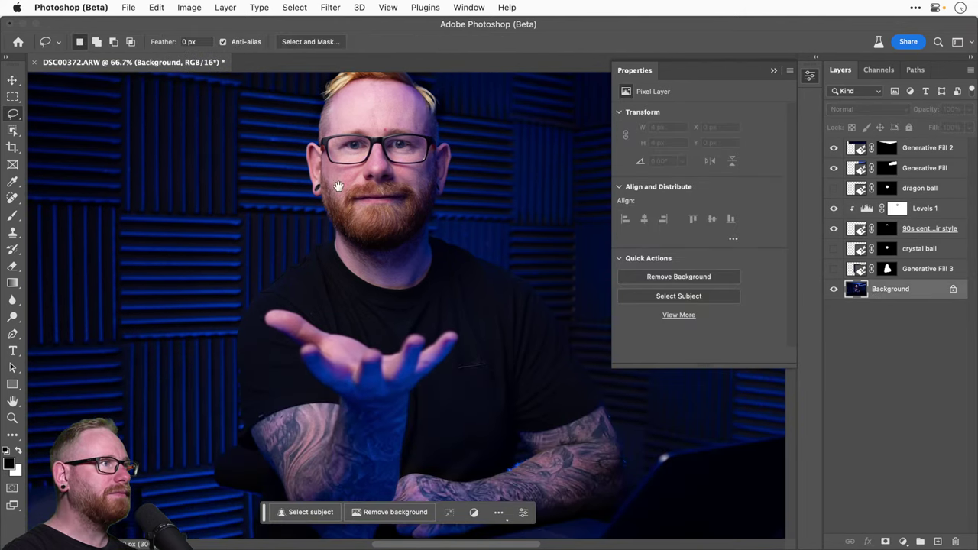
mouse_move(320, 190)
left_mouse_down()
mouse_move(333, 294)
mouse_move(352, 313)
mouse_move(382, 320)
mouse_move(423, 311)
mouse_move(436, 286)
mouse_move(435, 173)
mouse_move(401, 188)
left_mouse_up()
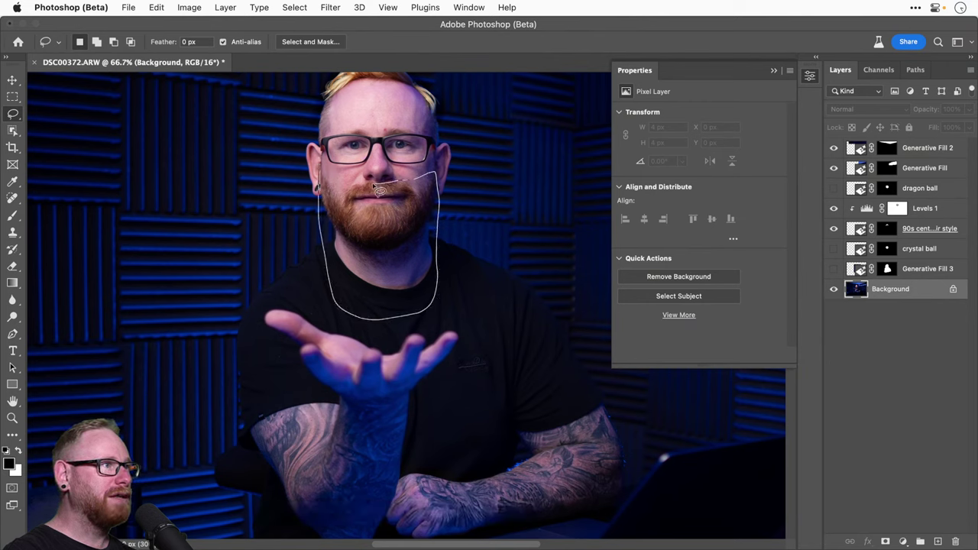
left_click_drag(333, 177, 330, 177)
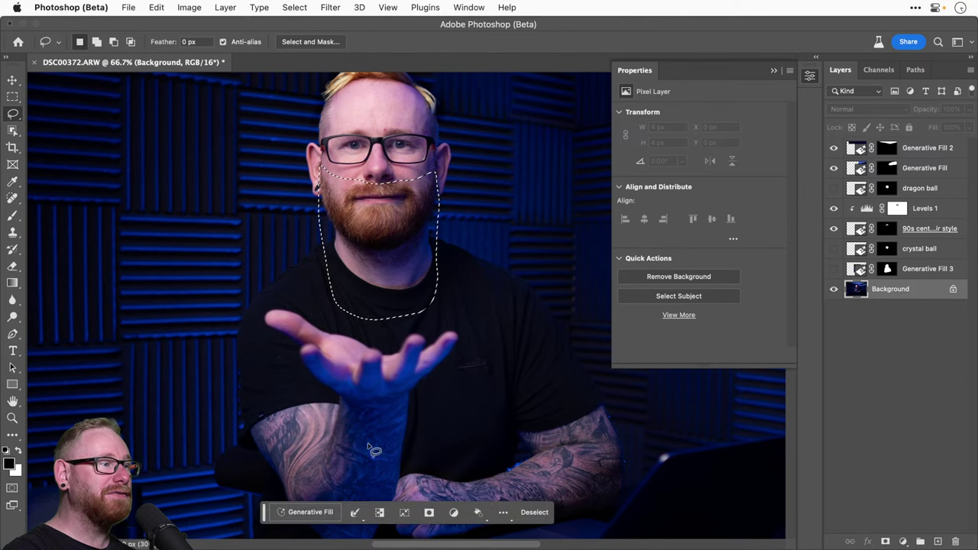
left_click(304, 514)
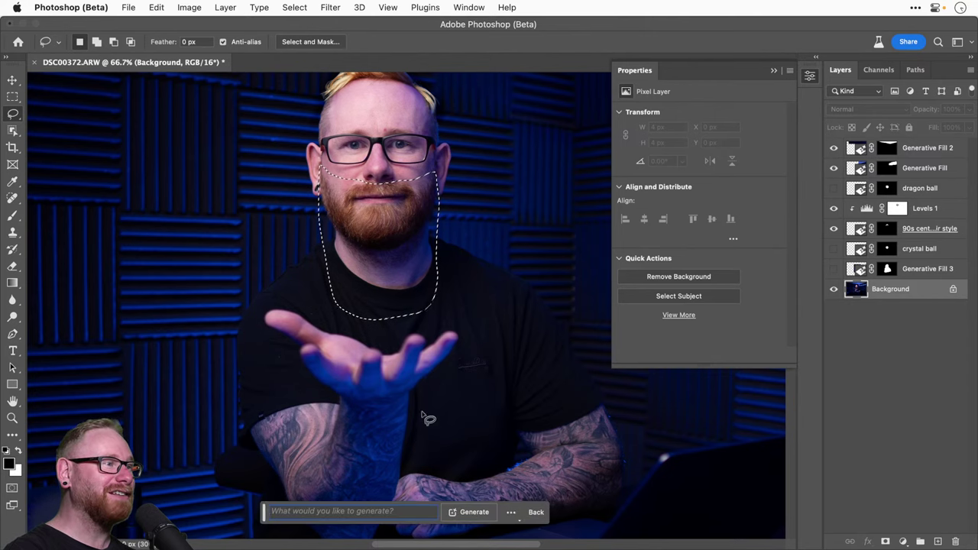
type("epic ")
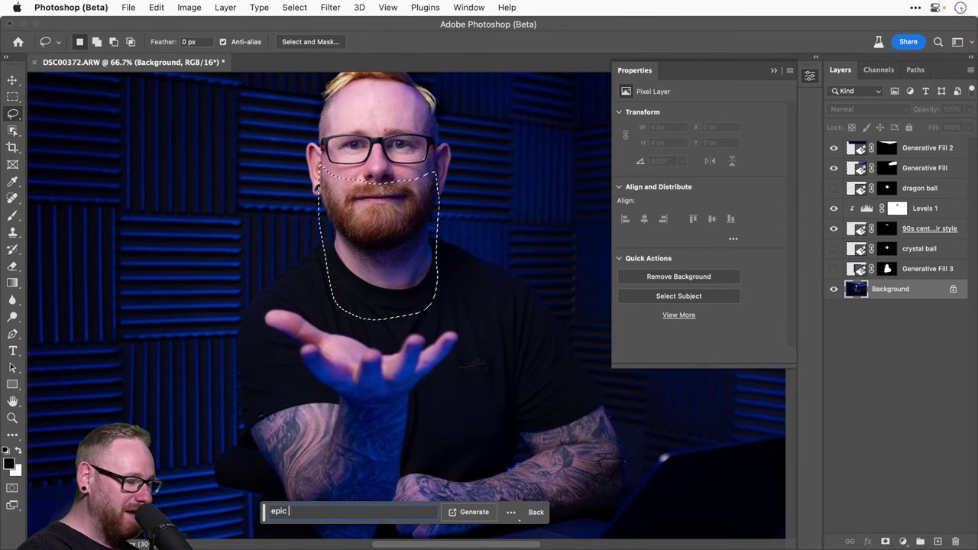
type("viking beard")
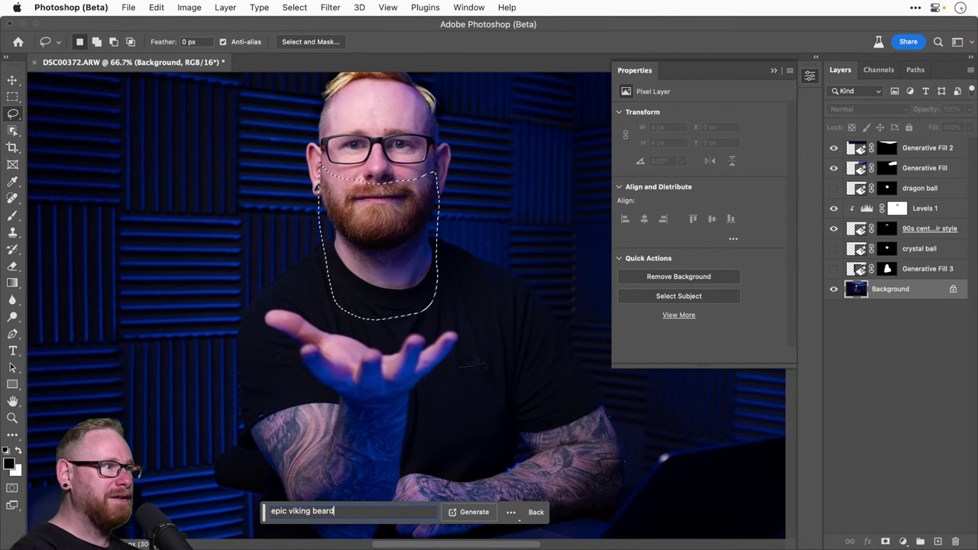
left_click(472, 513)
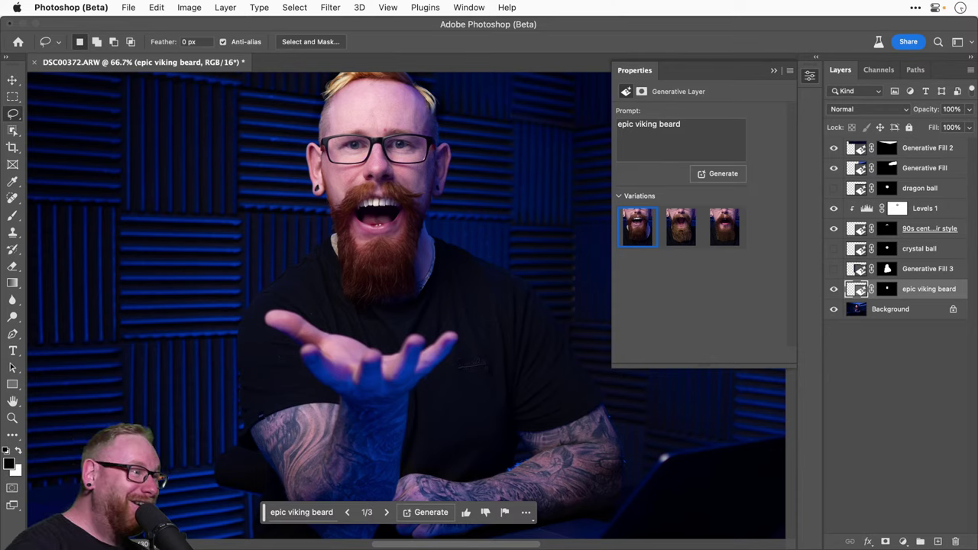
key("super+0")
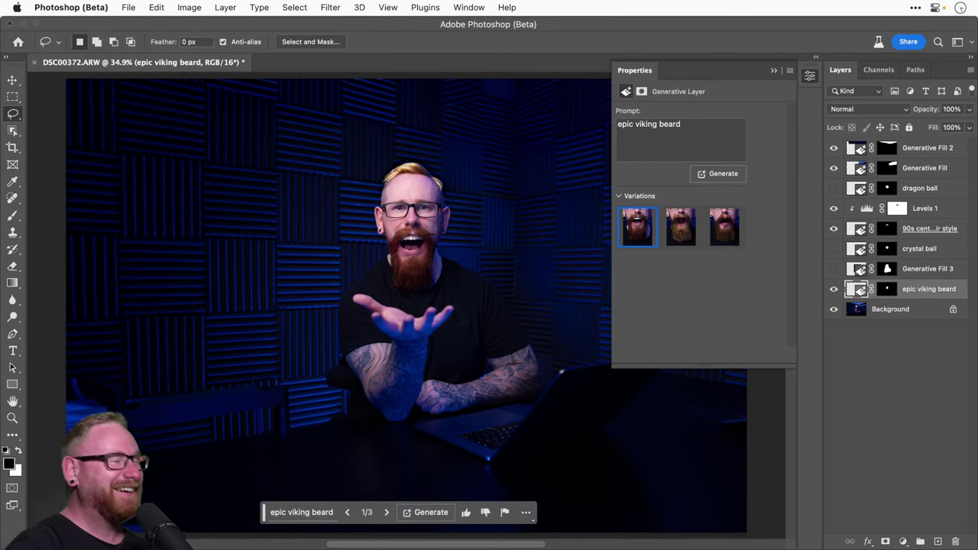
Step: Compare the three epic viking beard variations and pick the second one
left_click(682, 220)
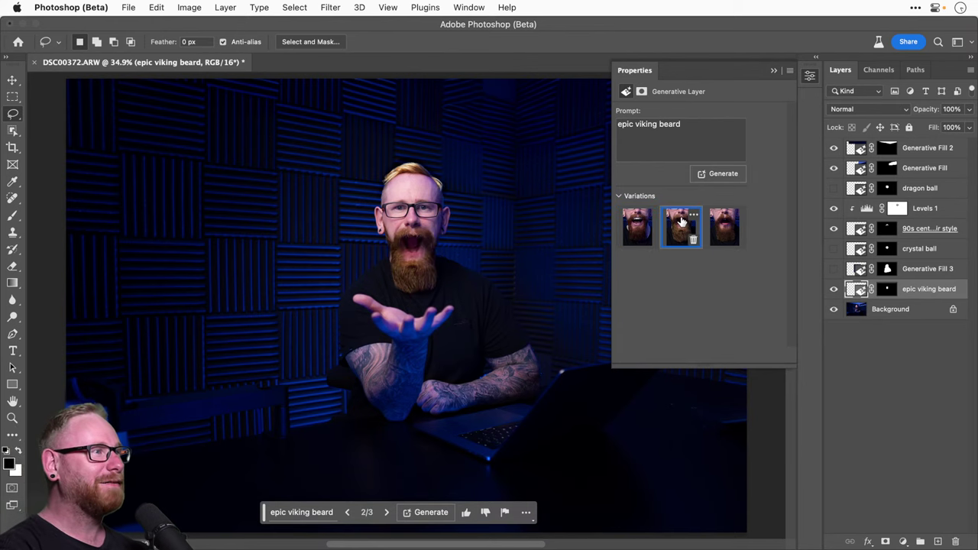
left_click(714, 224)
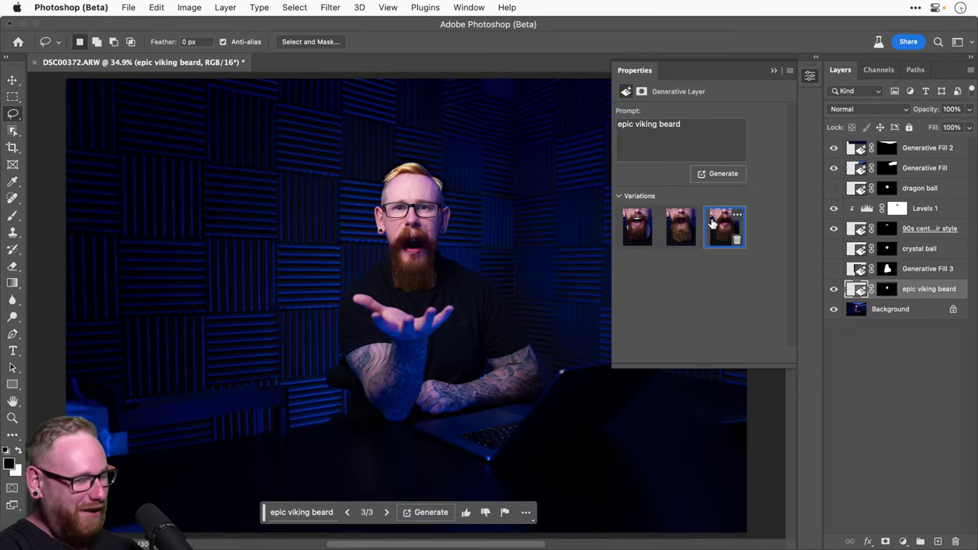
key("super+equal")
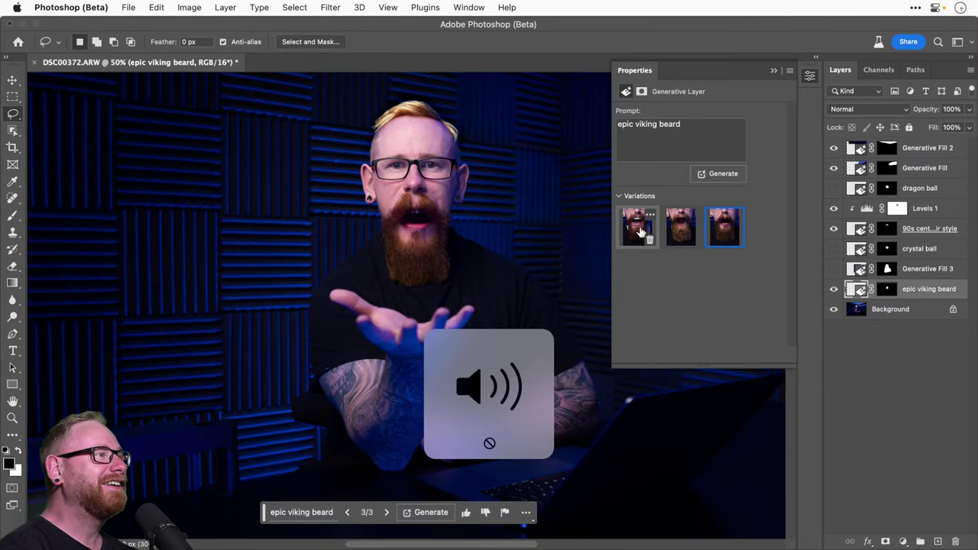
left_click(680, 229)
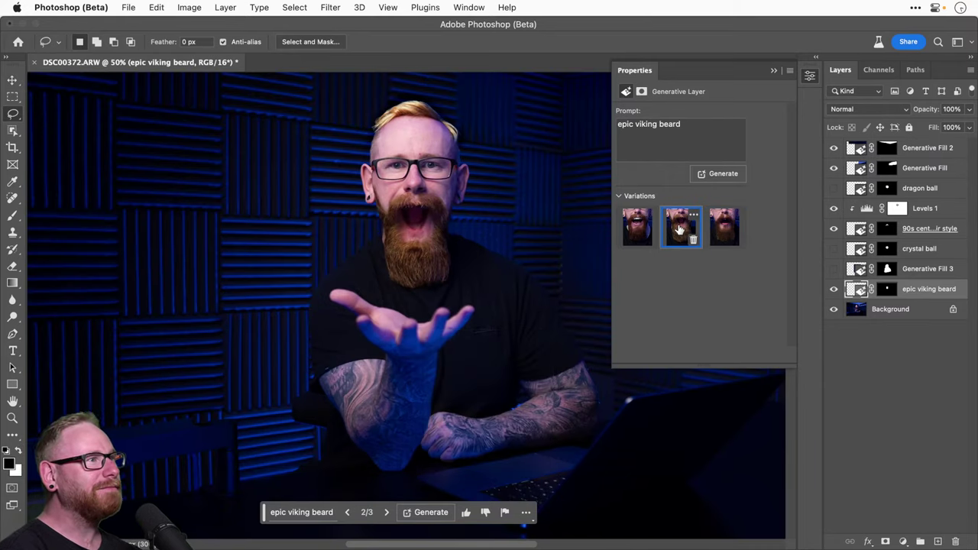
Step: Zoom in on the beard and settle on the first variation
key("super+space")
key("z")
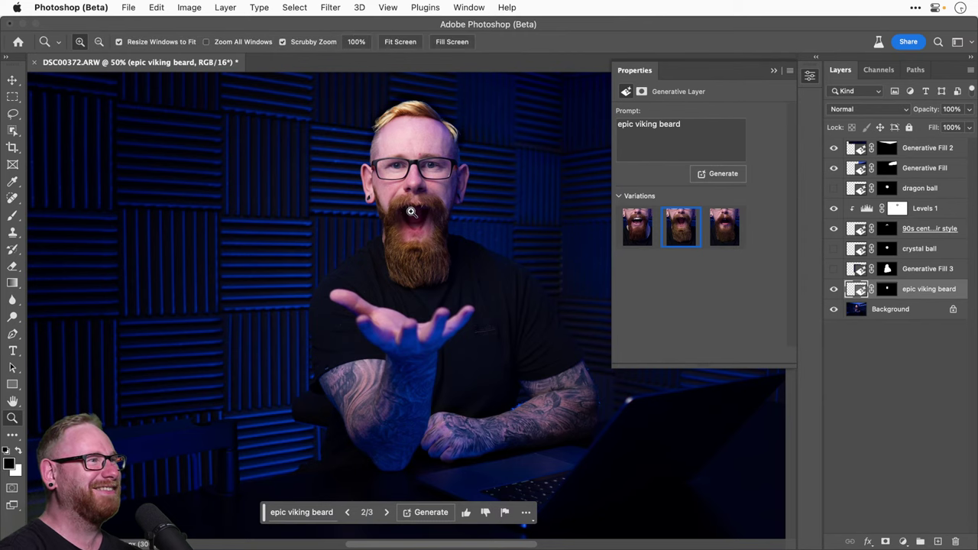
left_click(416, 221)
left_click(419, 225)
scroll(479, 265, "up", 5)
scroll(479, 264, "right", 2)
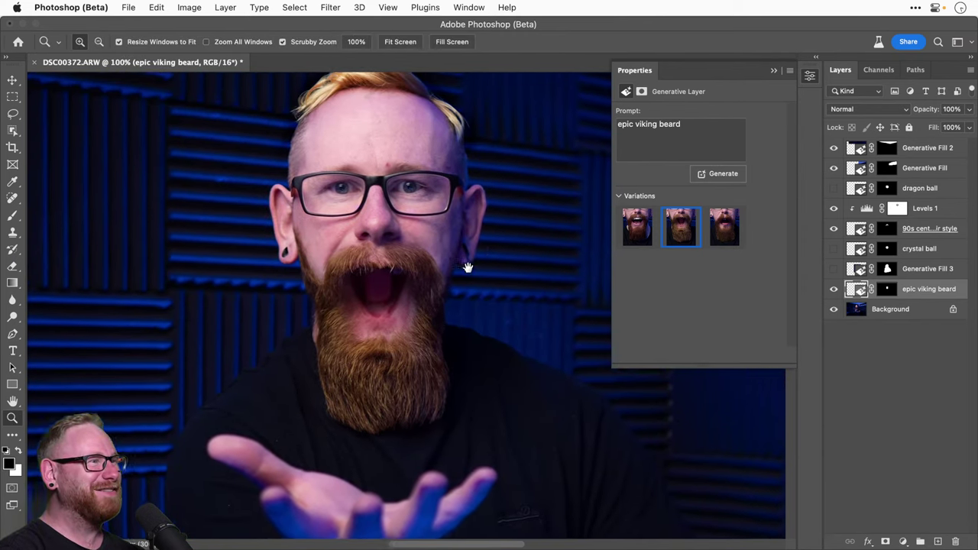
key("v")
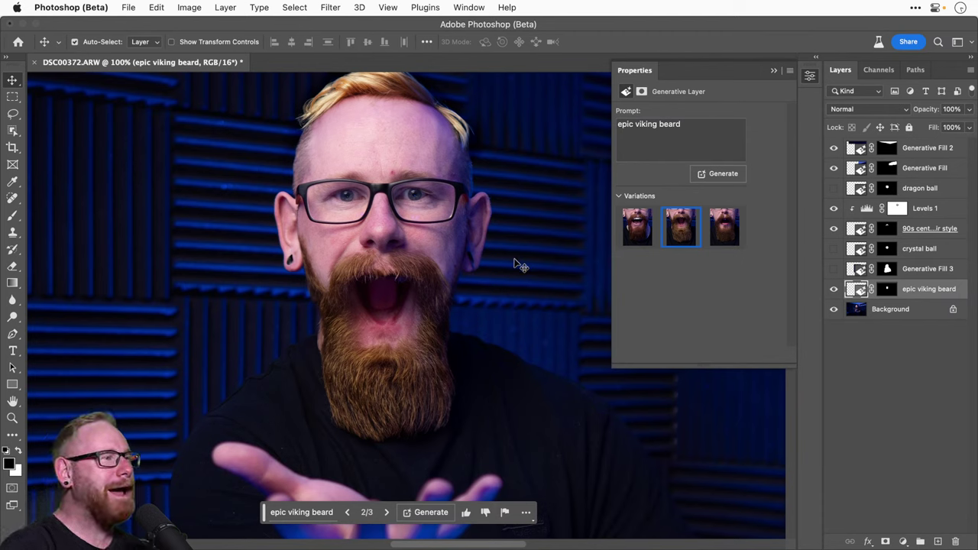
left_click(628, 232)
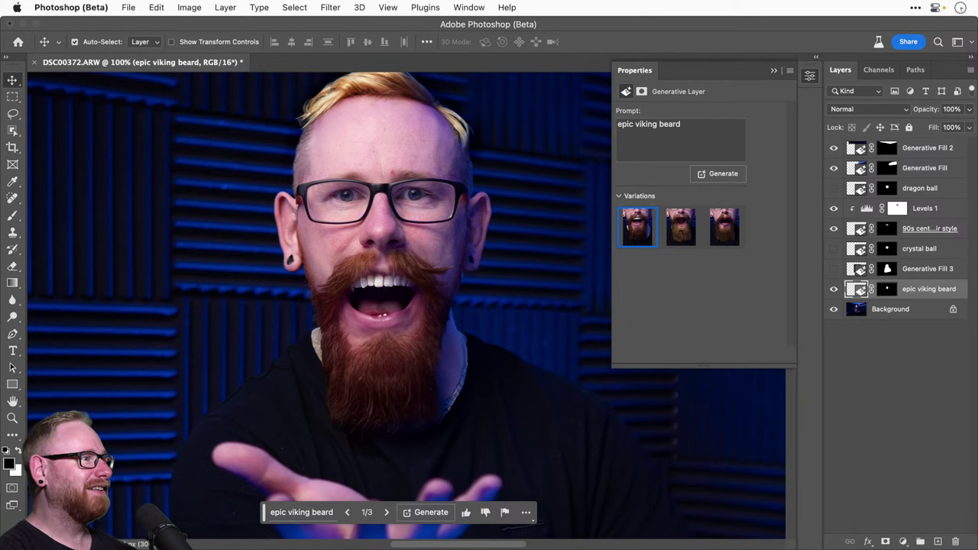
key("z")
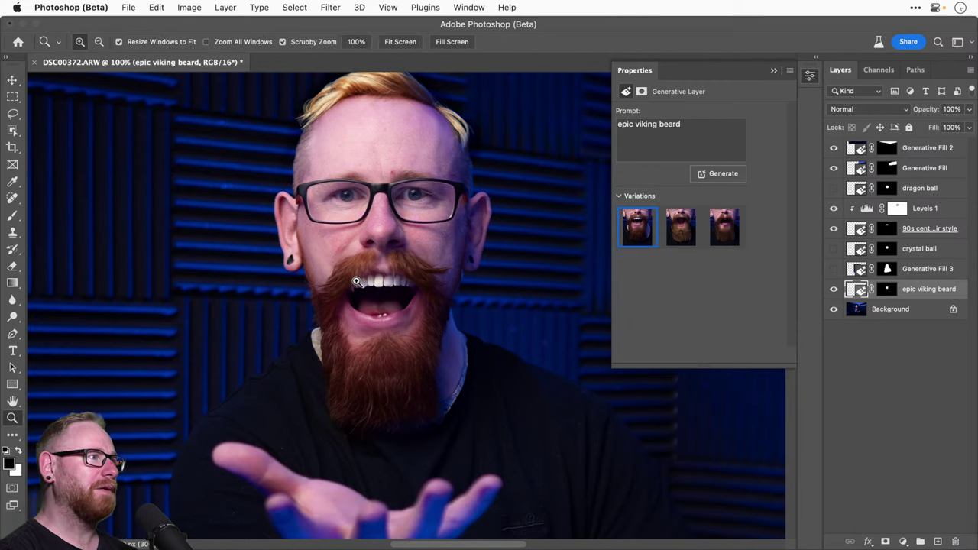
left_click(356, 281)
left_click(357, 281)
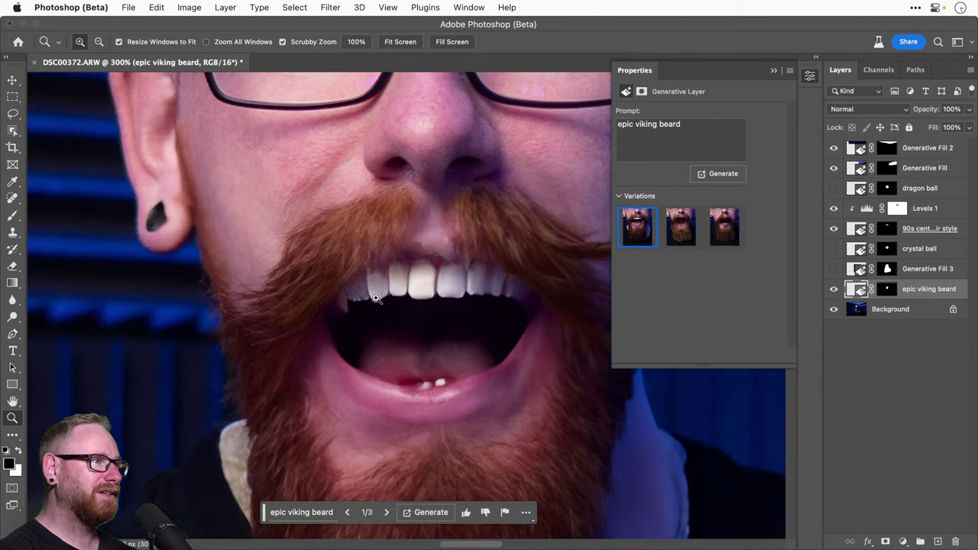
key("v")
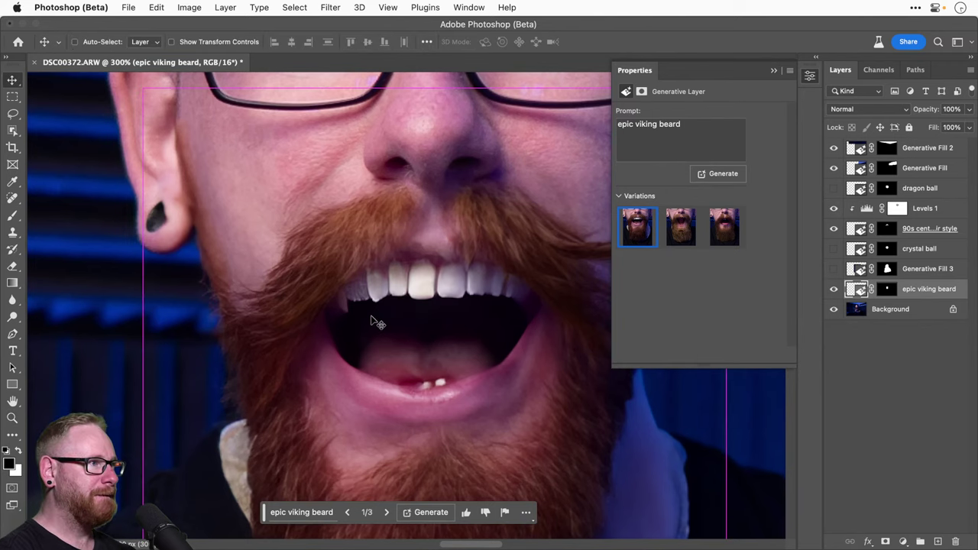
key("z")
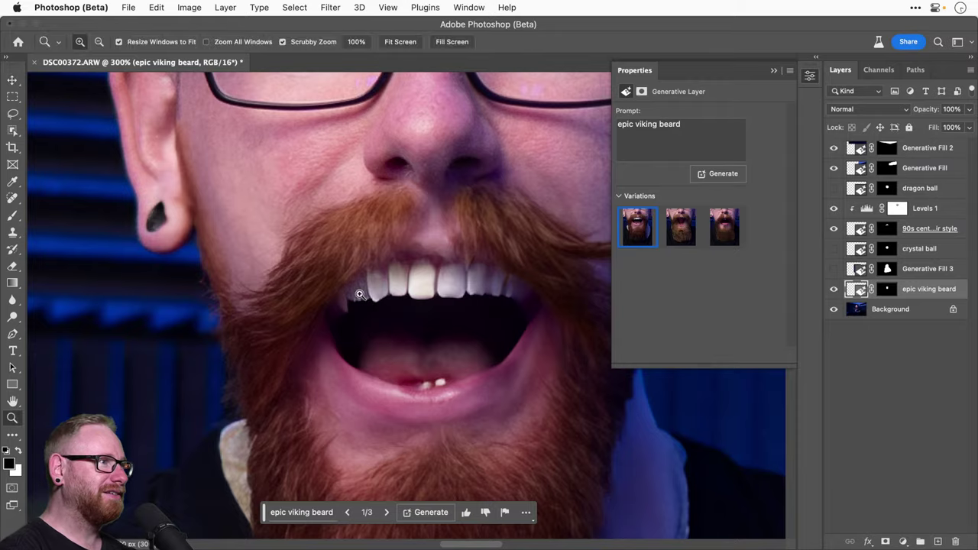
left_click(360, 295)
left_click(360, 295)
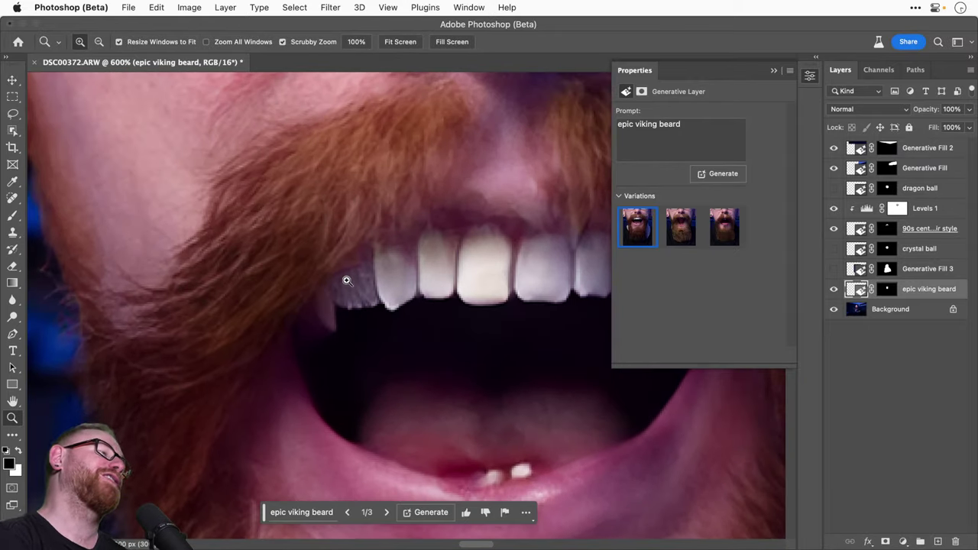
key("v")
key("super+0")
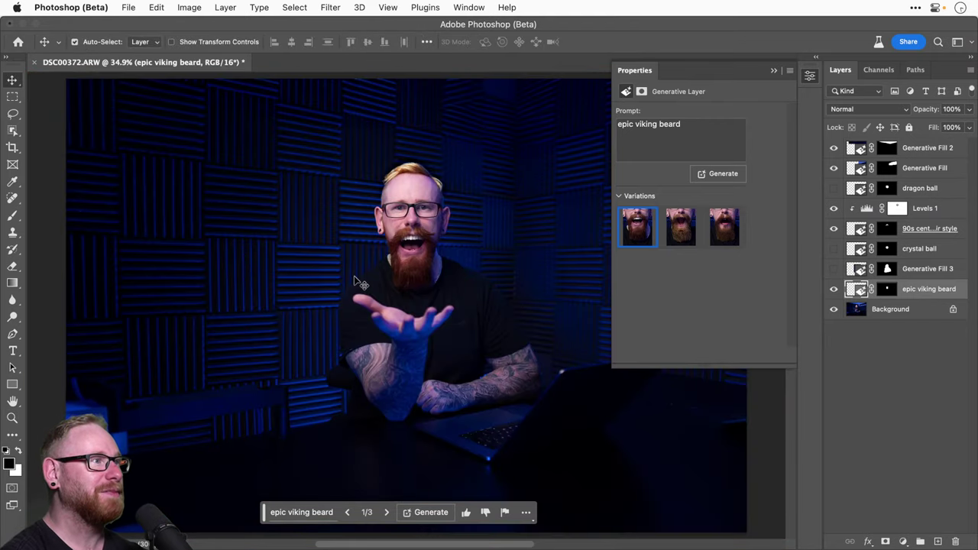
key("super+equal")
key("super+equal")
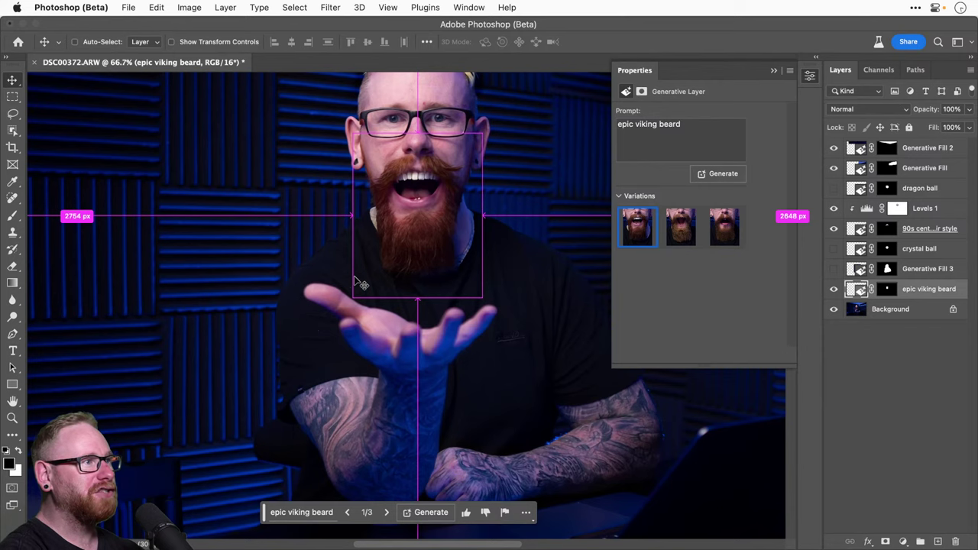
left_click(834, 289)
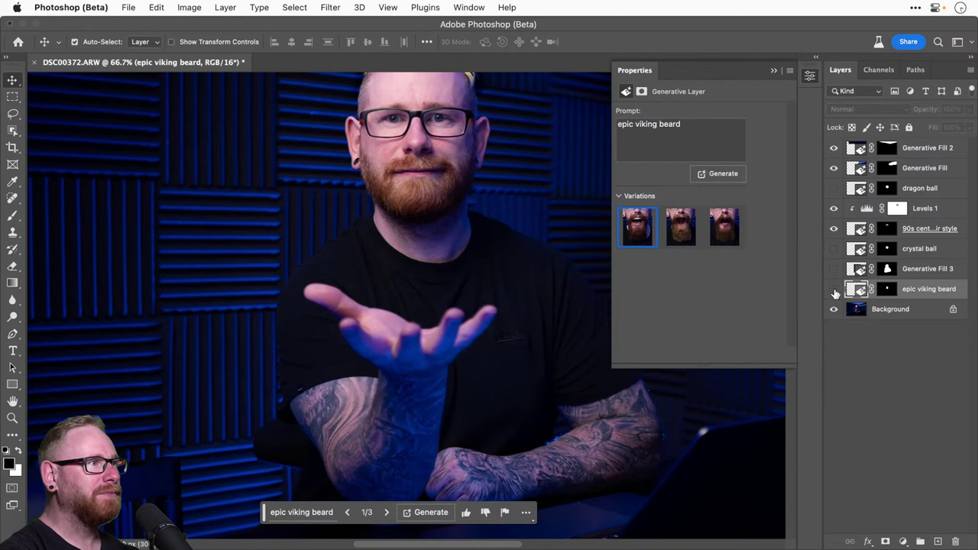
left_click(834, 288)
scroll(527, 227, "up", 3)
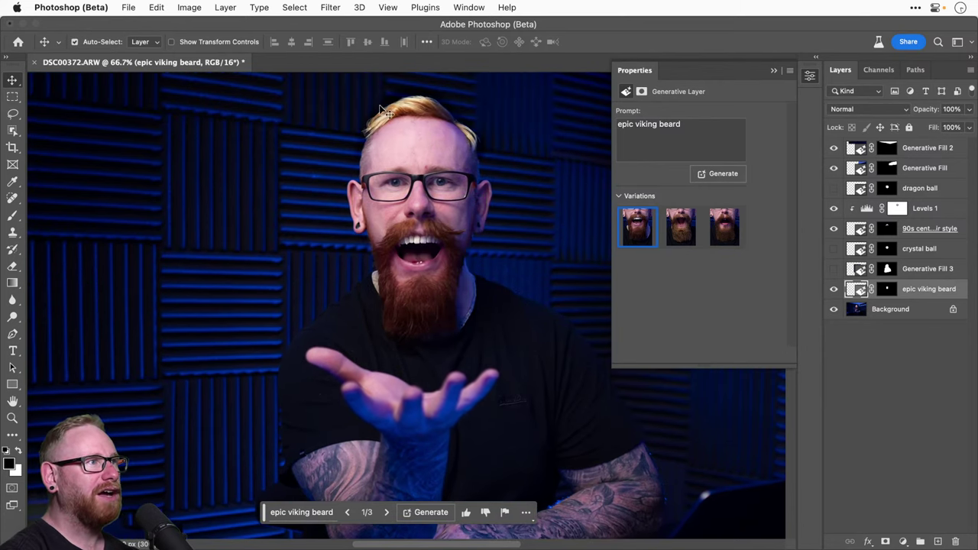
Step: Switch the 90s centre parting hair layer to variation 9, then target the Levels 1 mask
left_click(855, 232)
left_click(722, 321)
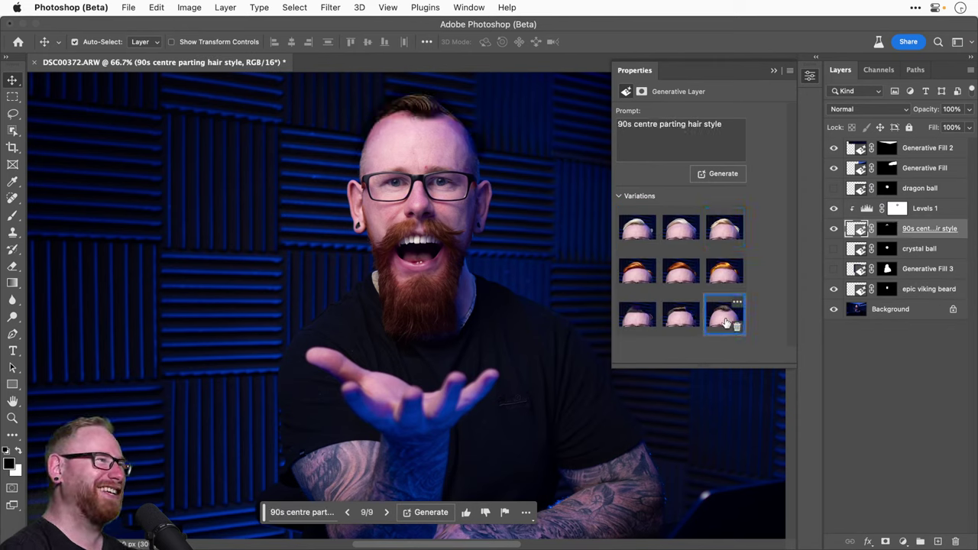
left_click(832, 209)
left_click(833, 209)
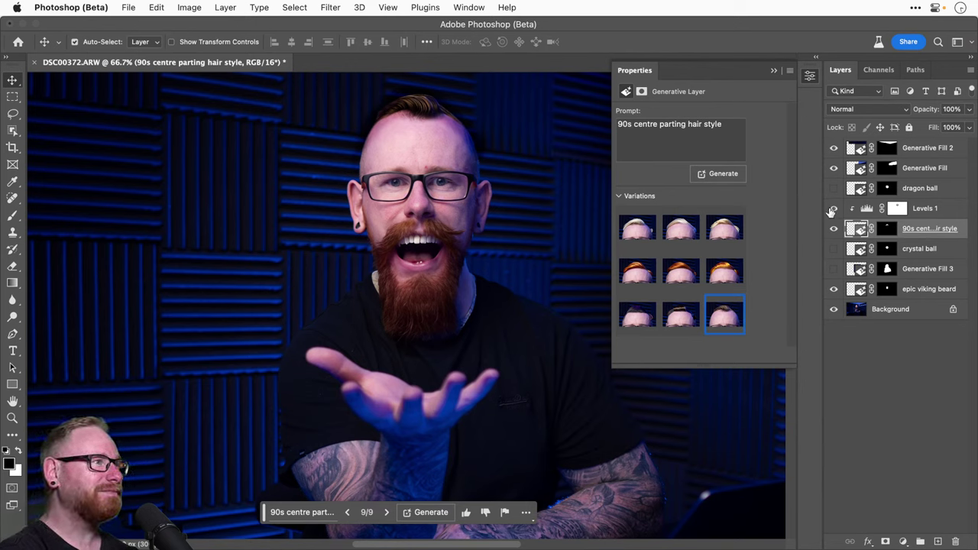
left_click(897, 208)
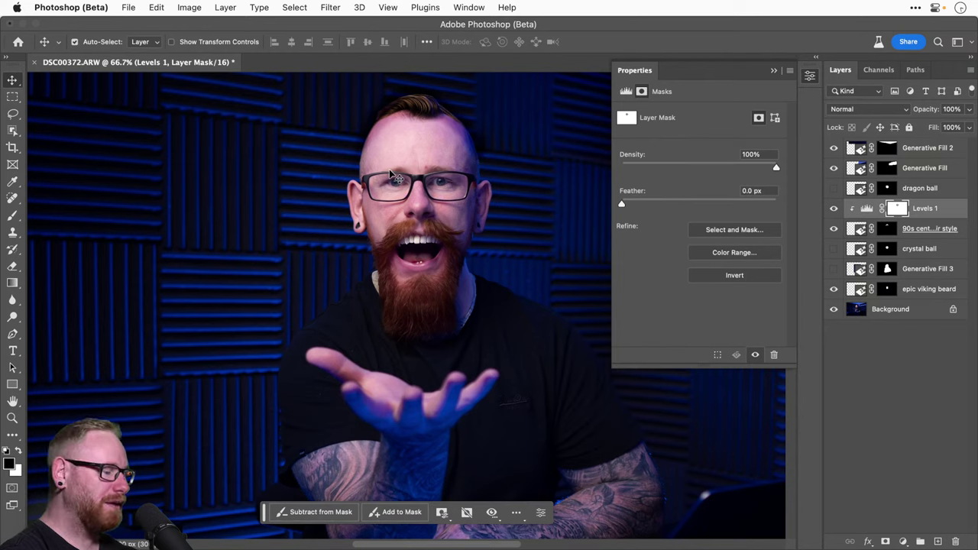
key("b")
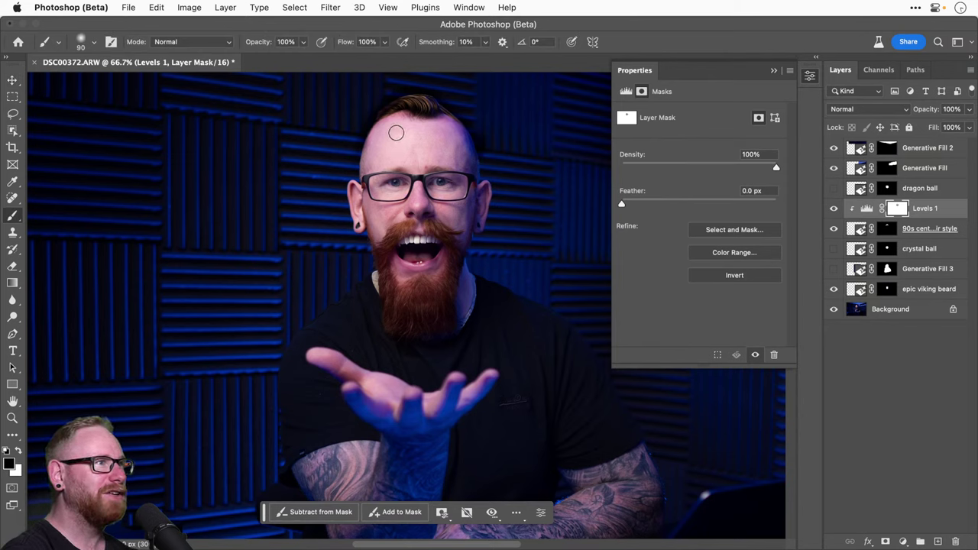
key("v")
key("super+minus")
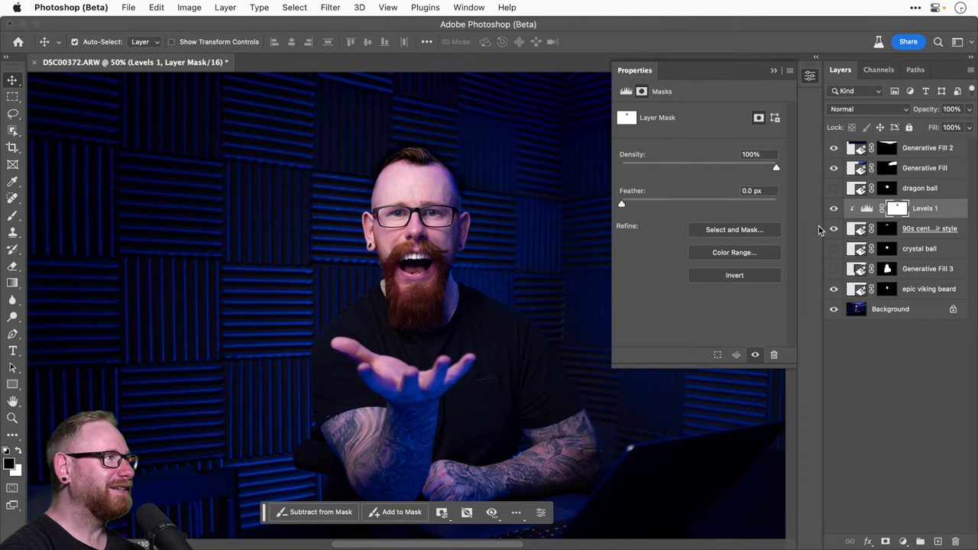
key("super")
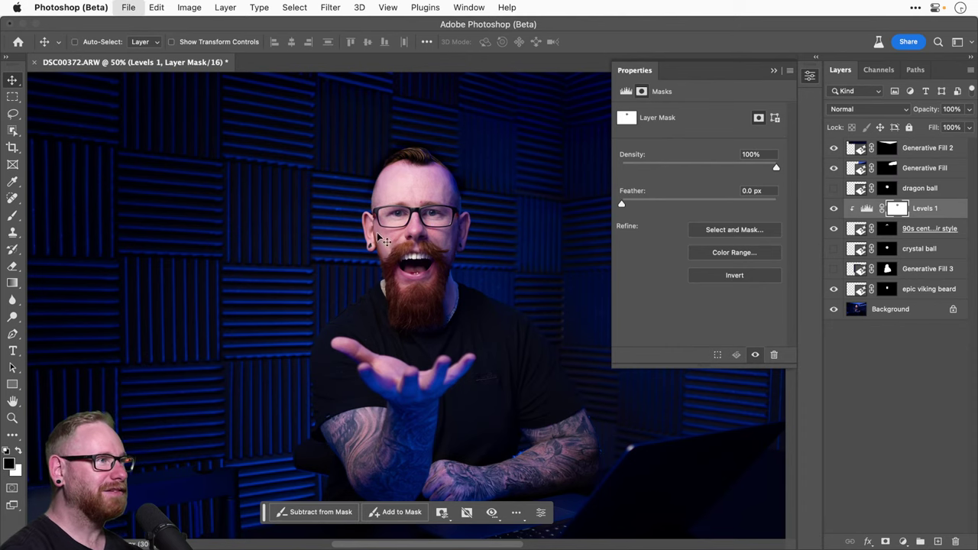
Step: Save a copy named AI.psd to the Desktop folder, then collapse the Properties panel
key("super+s")
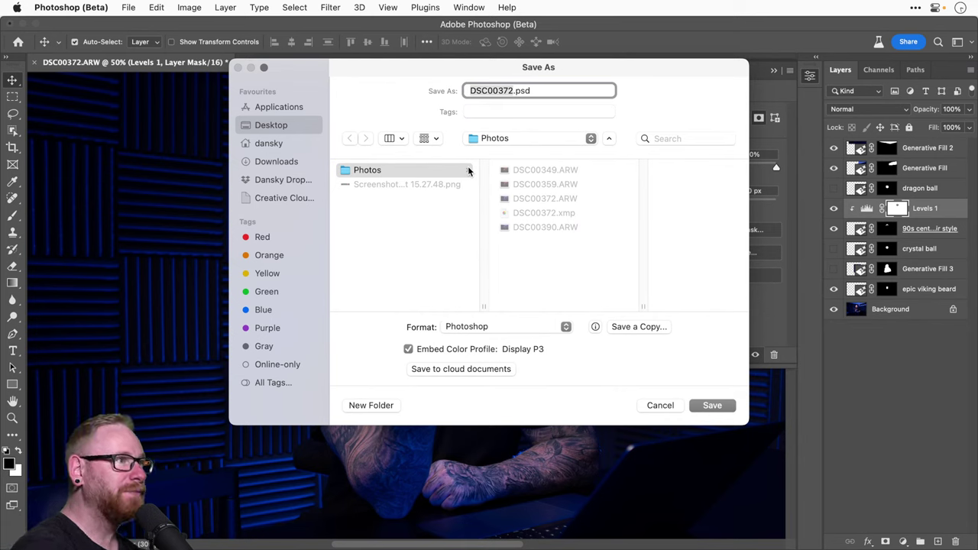
type("AI")
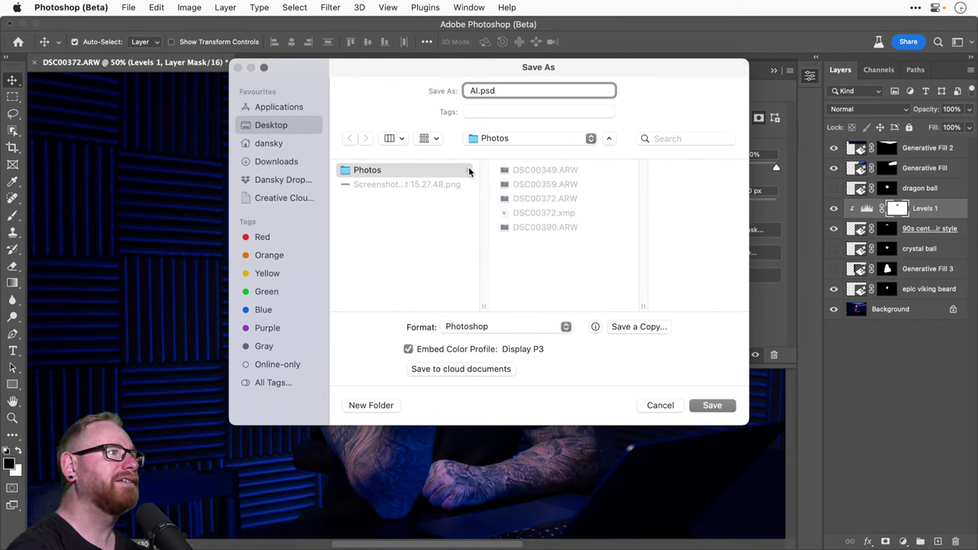
left_click(711, 405)
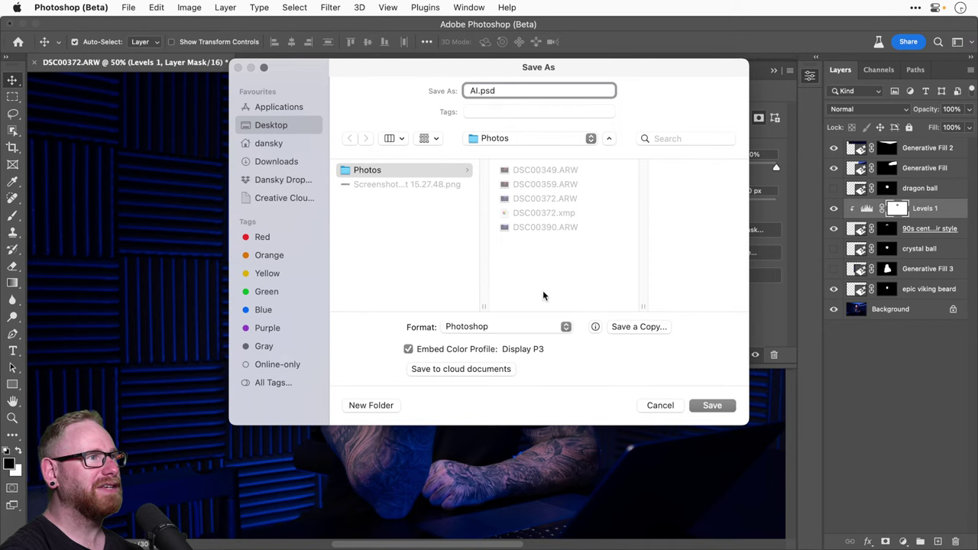
left_click(275, 126)
left_click(712, 405)
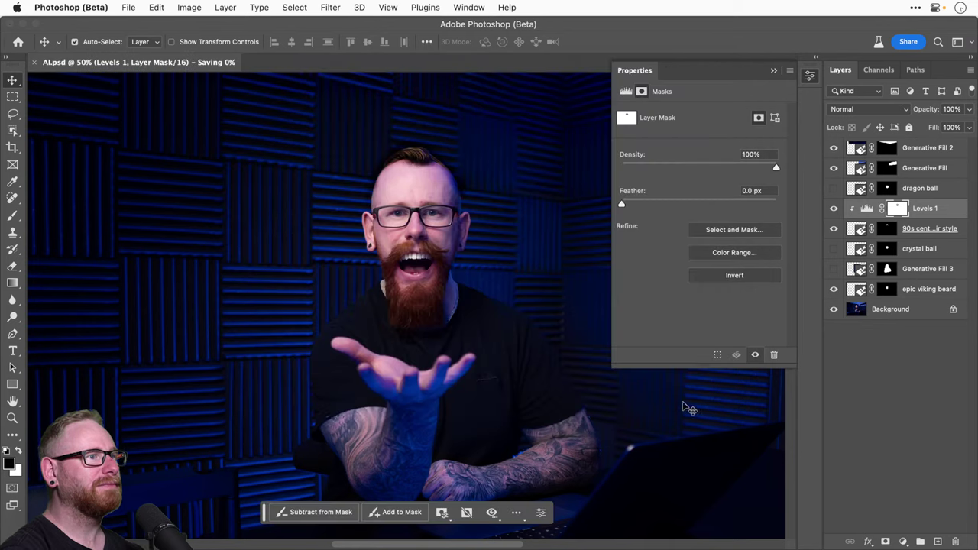
left_click(811, 78)
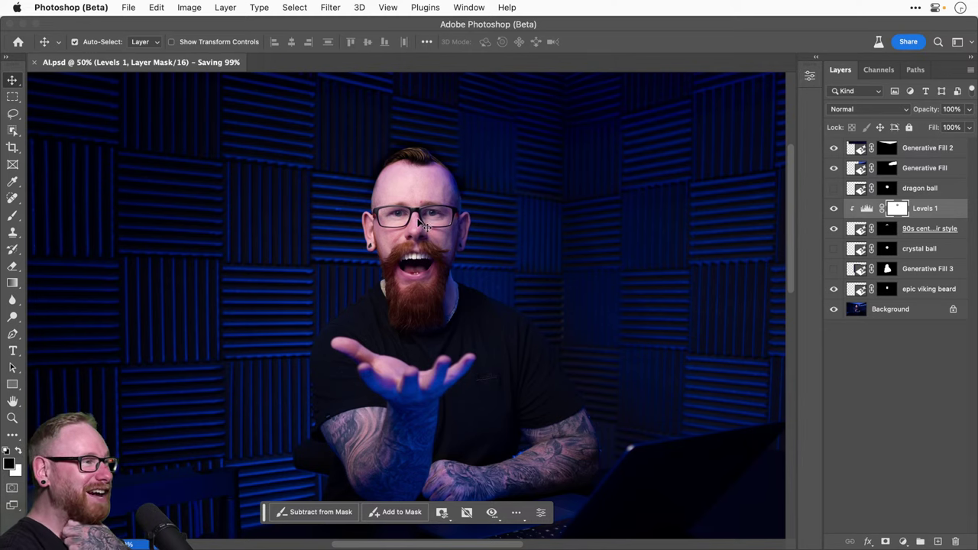
Step: Hide the epic viking beard layer and lasso the beard, neck and upper chest
left_click(930, 291)
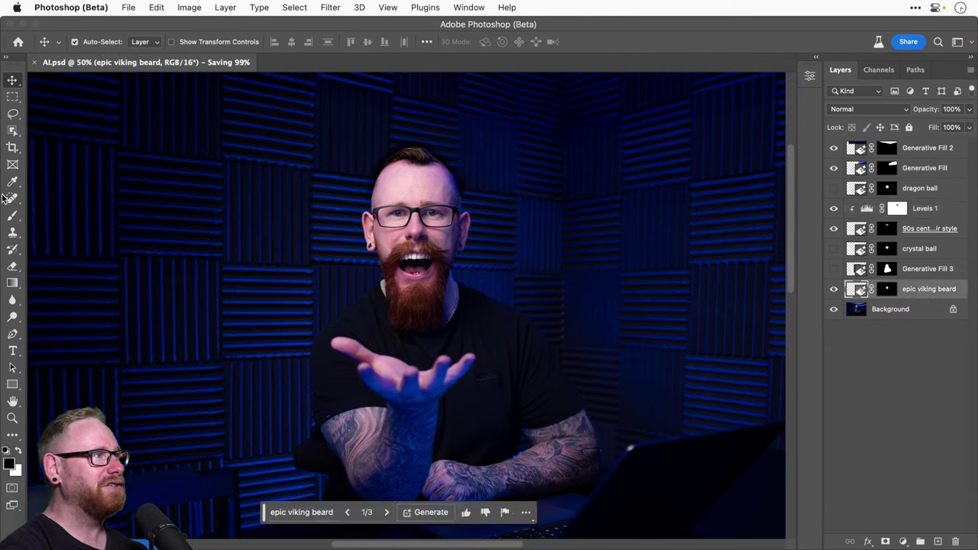
left_click(13, 114)
left_click(834, 289)
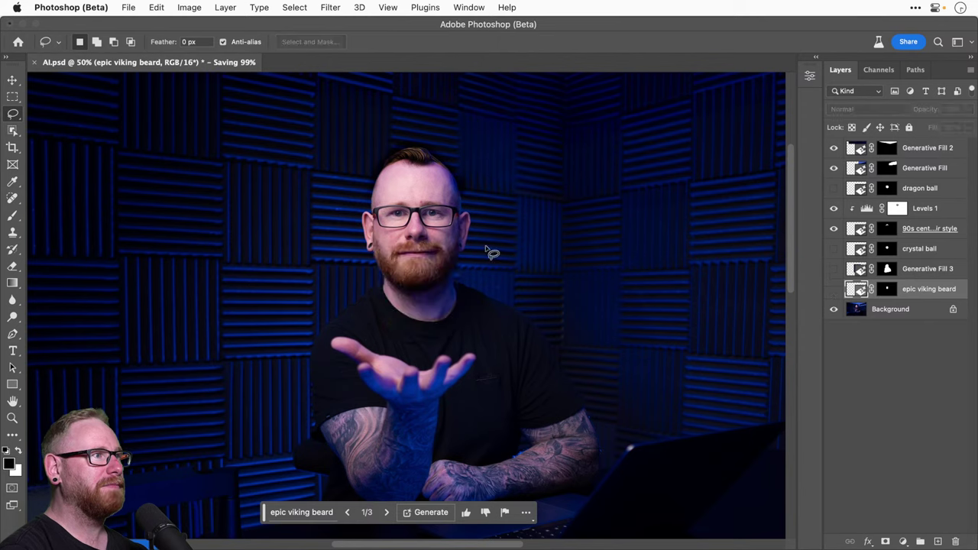
mouse_move(372, 247)
left_mouse_down()
mouse_move(451, 243)
mouse_move(468, 254)
mouse_move(464, 360)
mouse_move(433, 352)
mouse_move(421, 367)
mouse_move(368, 341)
mouse_move(374, 259)
left_mouse_up()
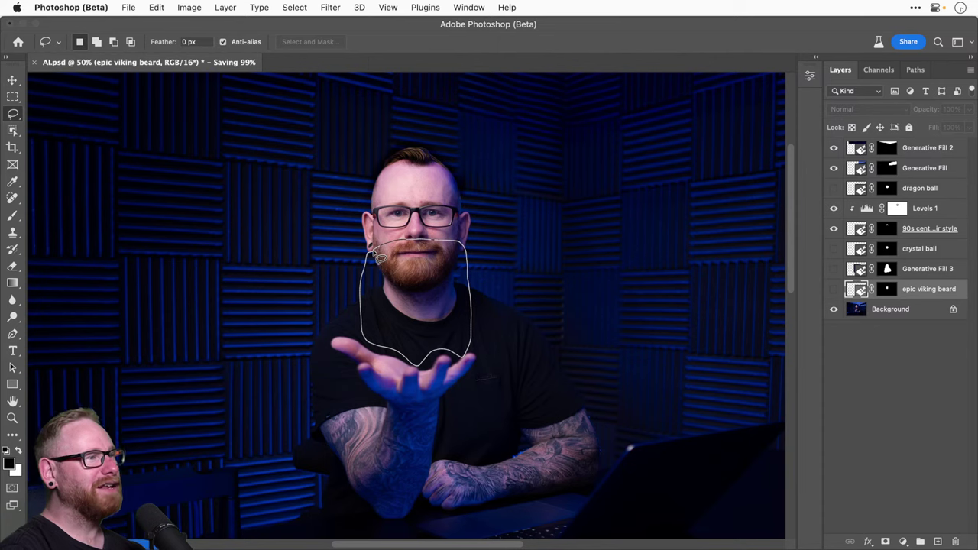
left_click_drag(379, 260, 379, 261)
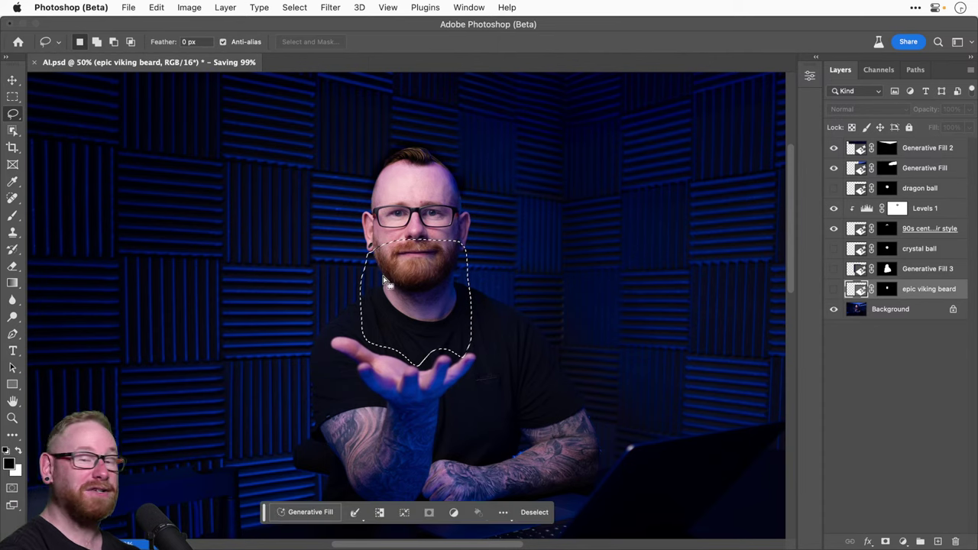
Step: Generative Fill the selection with the prompt 'big massive epic viking beard'
left_click(310, 513)
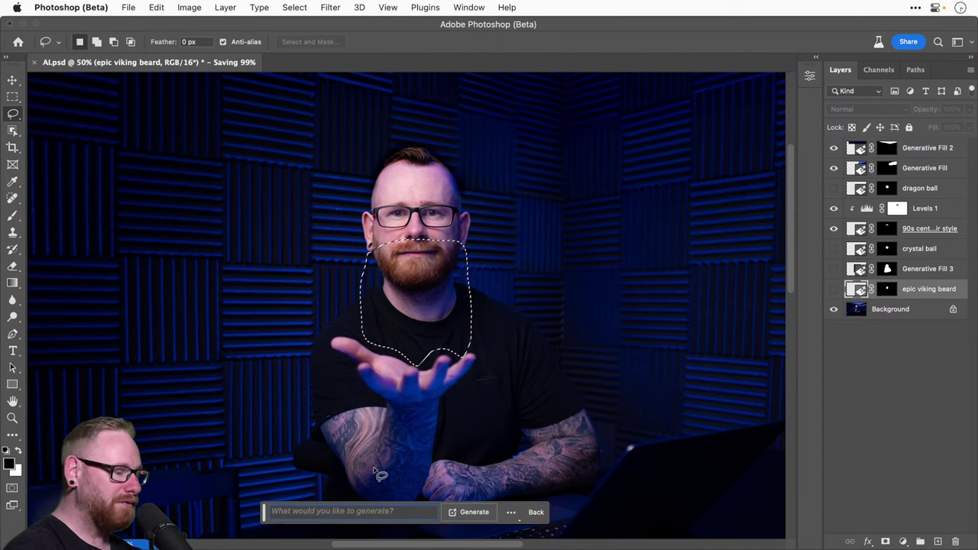
type("mass")
key("super+a")
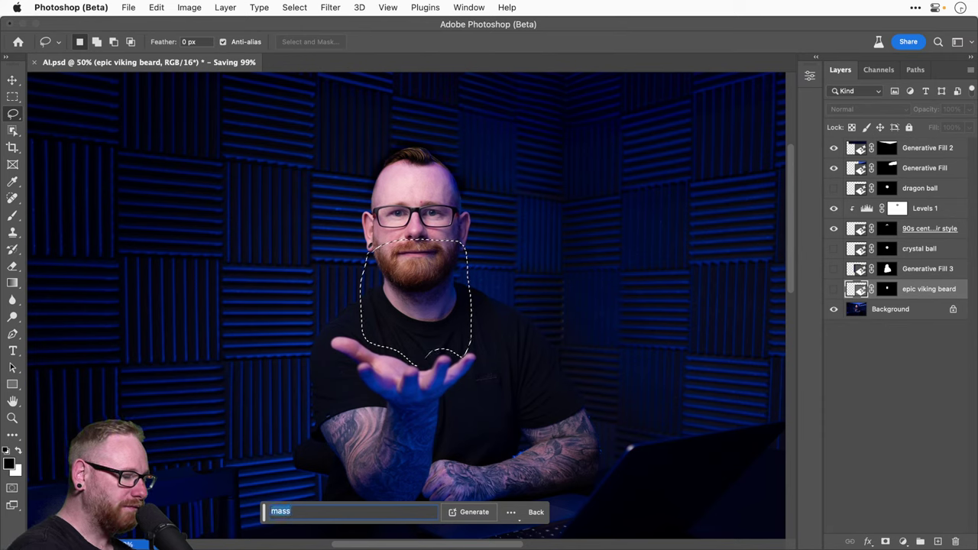
type("big massive epi")
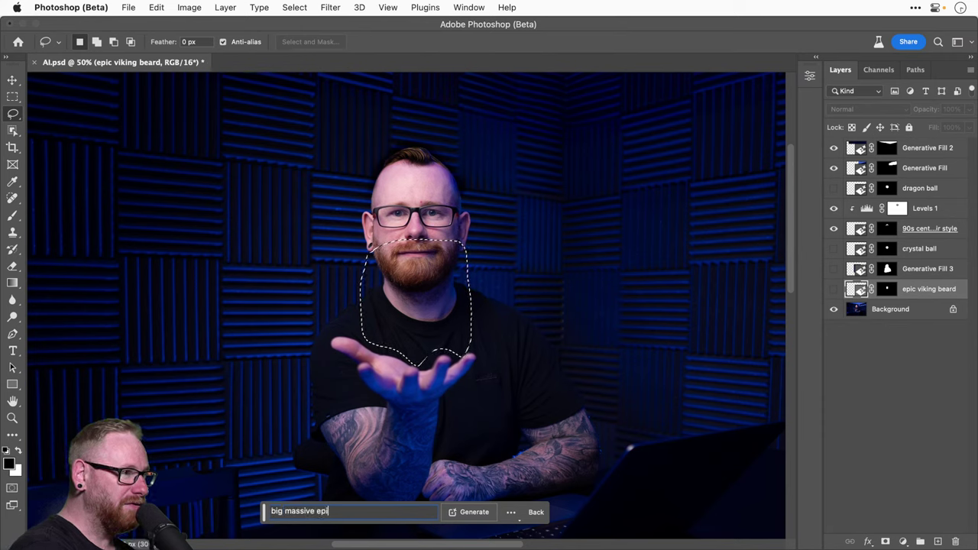
type("c vi")
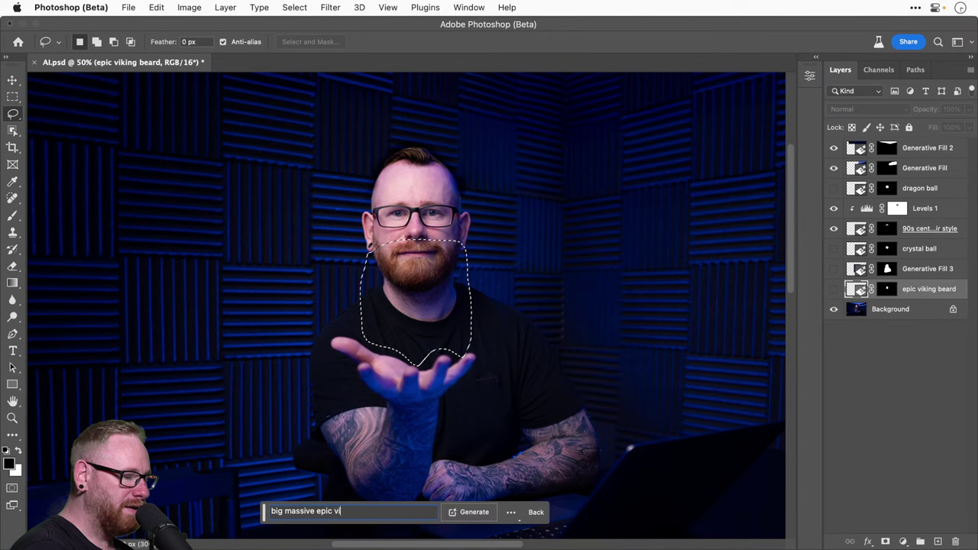
type("king beard")
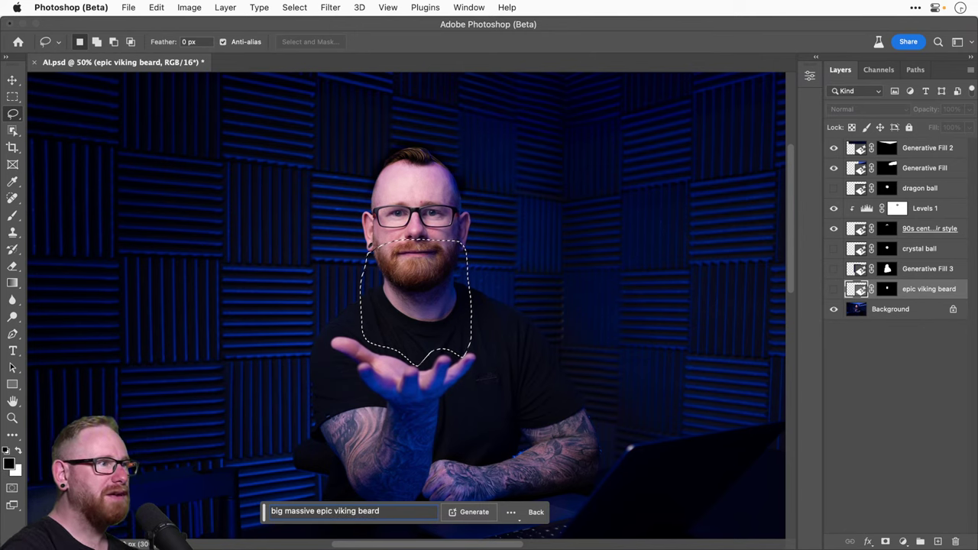
left_click(472, 514)
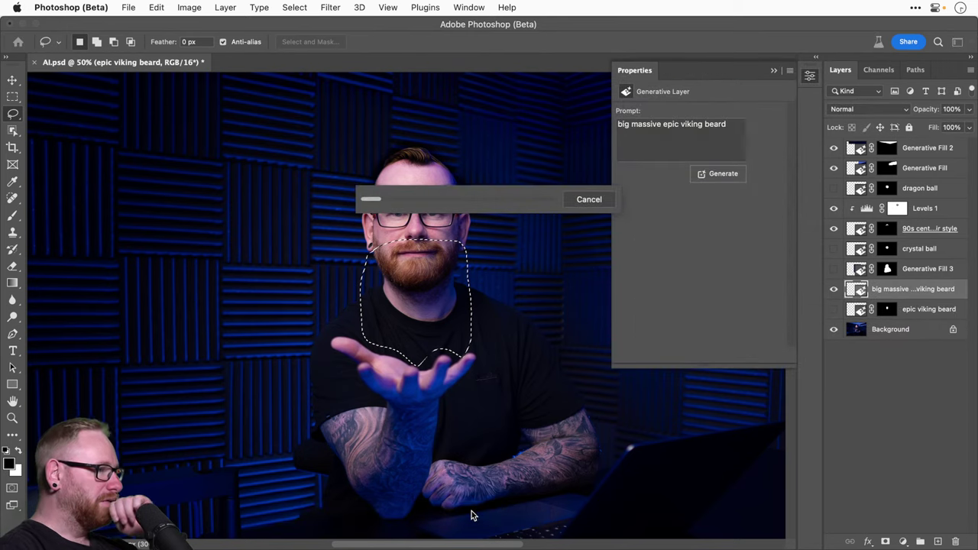
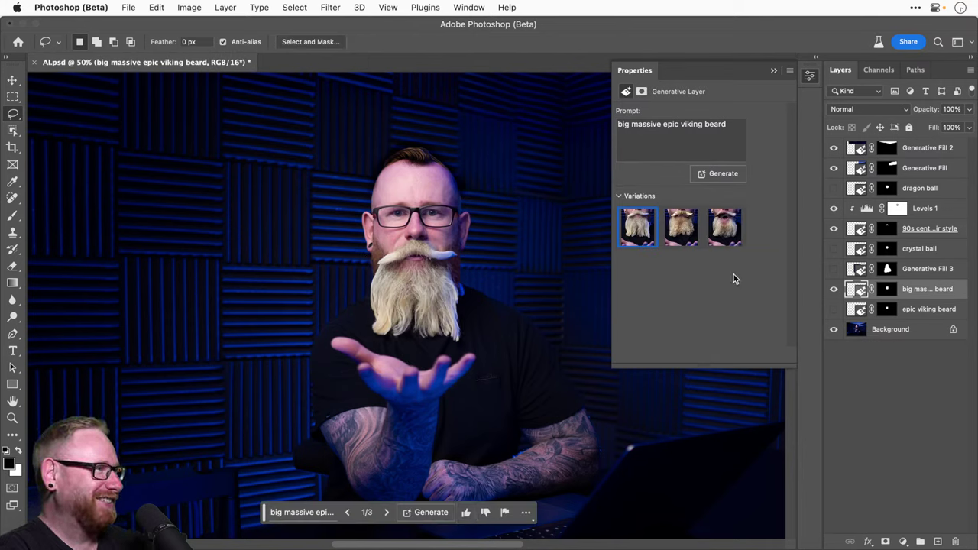
Step: Compare beard variations 2 and 3 up close on the moustache, keep variation 3, and select the prompt text
left_click(683, 228)
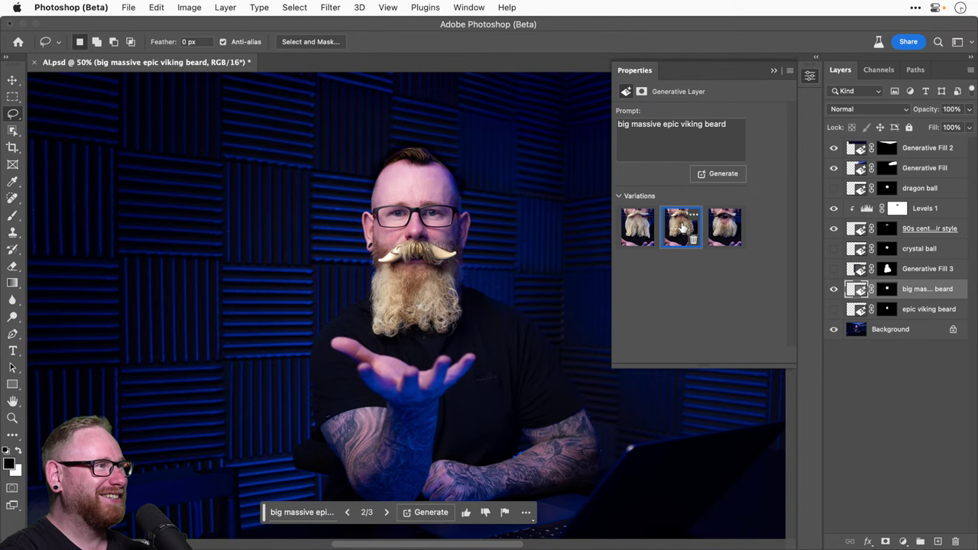
key("super+space")
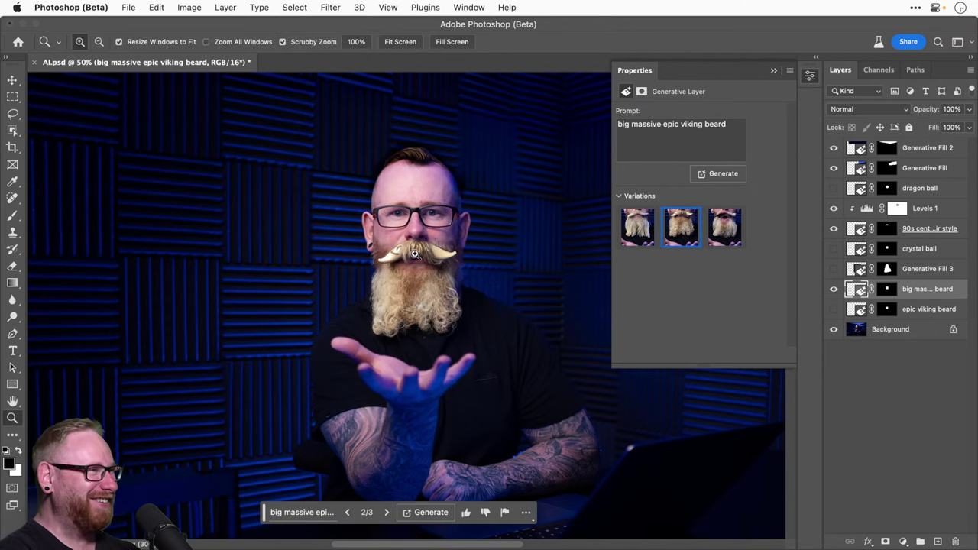
left_click(415, 255, "super")
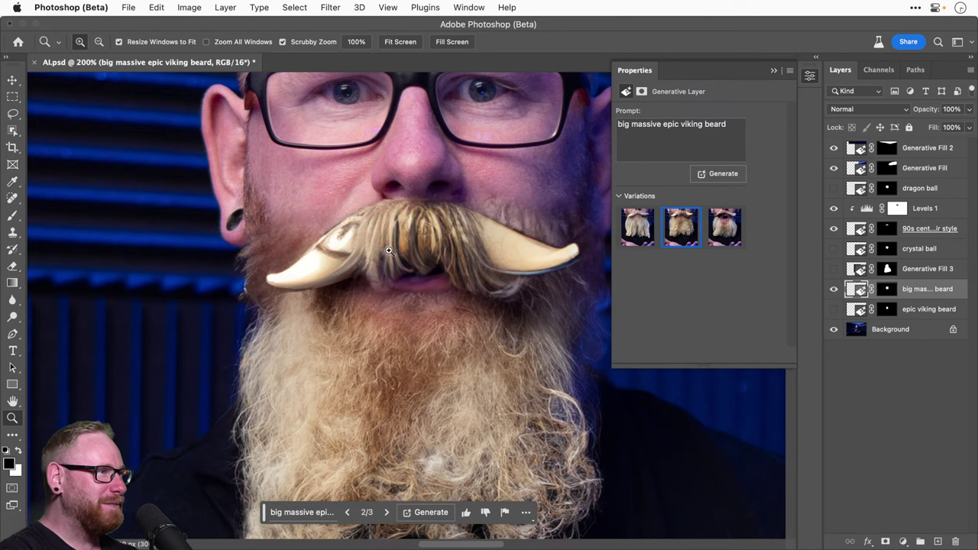
left_click(721, 227)
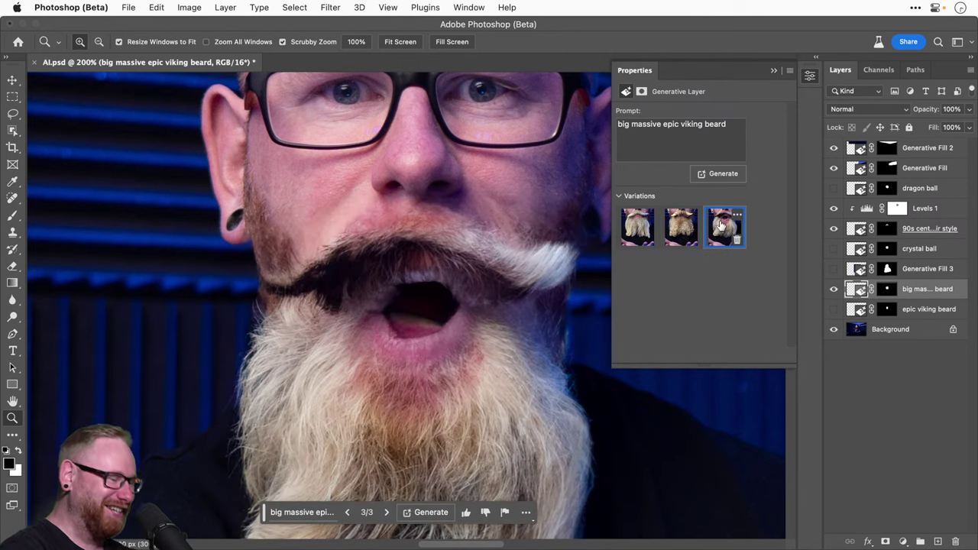
key("super+minus")
key("super+minus")
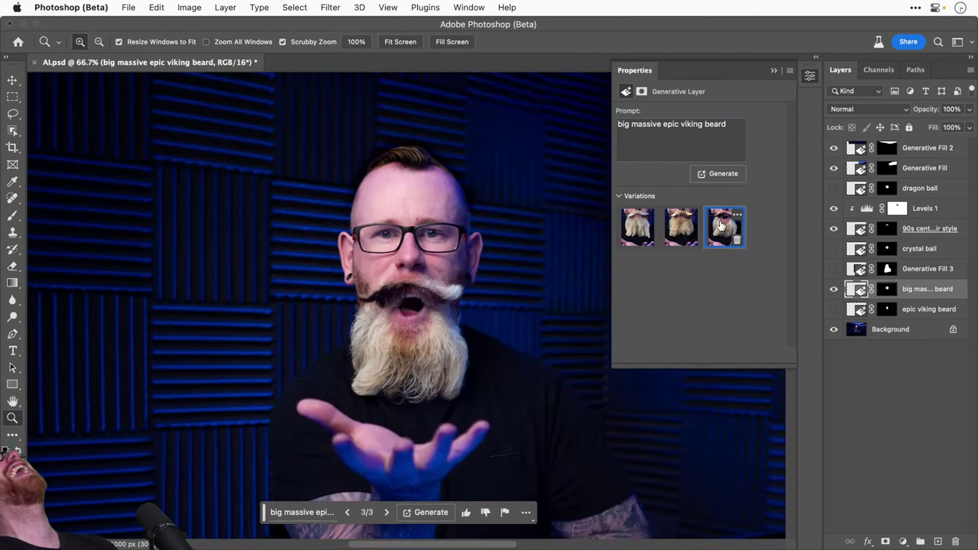
left_click(313, 512)
key("super+a")
Step: Delete 'big massive' from the prompt, leaving 'epic viking beard'
left_click(13, 114)
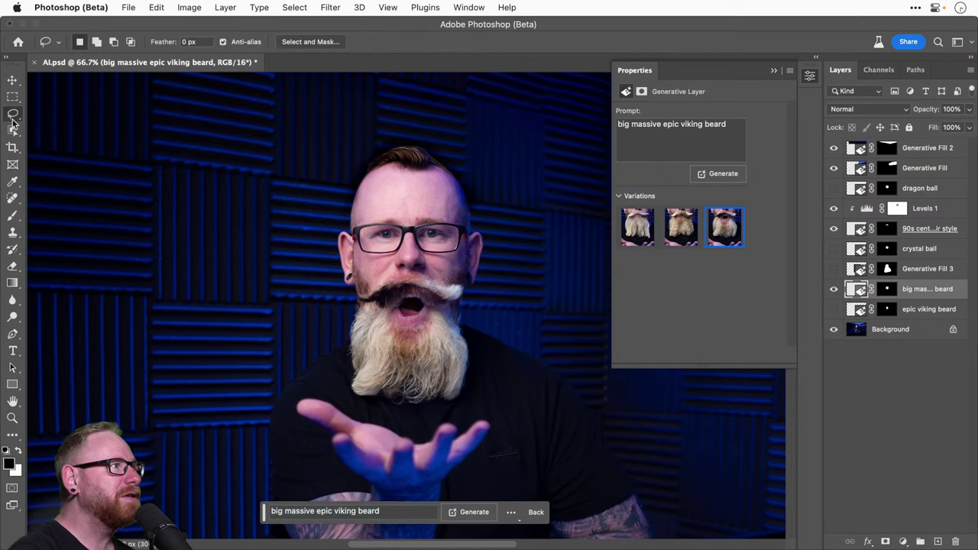
scroll(405, 254, "down", 3)
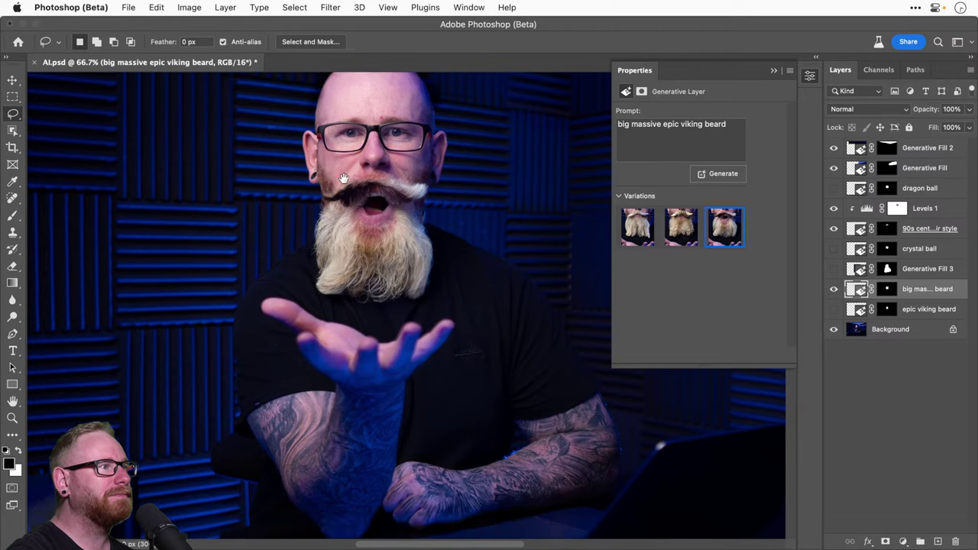
key("super+minus")
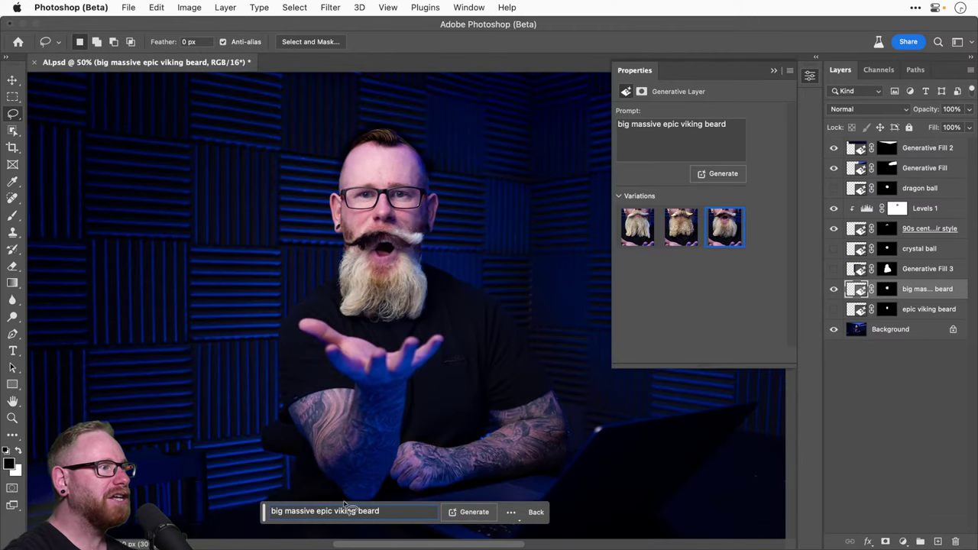
triple_click(319, 511)
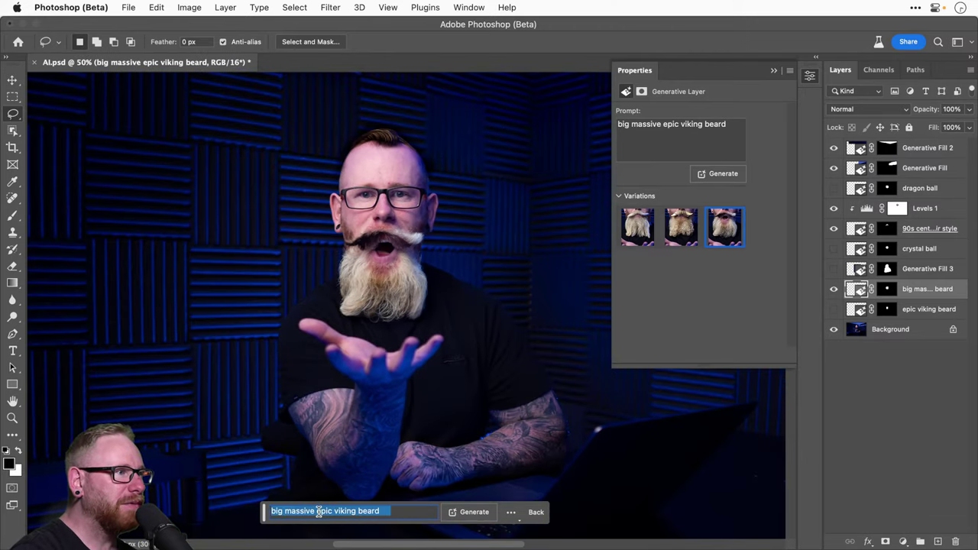
left_click(317, 512)
left_click_drag(312, 511, 269, 511)
key("BackSpace")
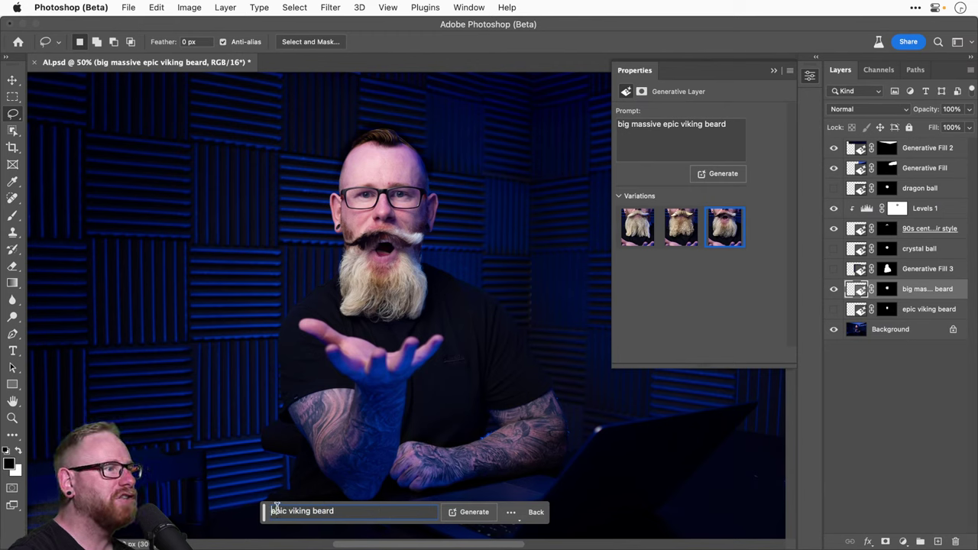
Step: Lasso the beard and arm area and generate 'epic viking beard' into it
mouse_move(352, 145)
left_mouse_down()
mouse_move(325, 174)
mouse_move(305, 297)
left_mouse_up()
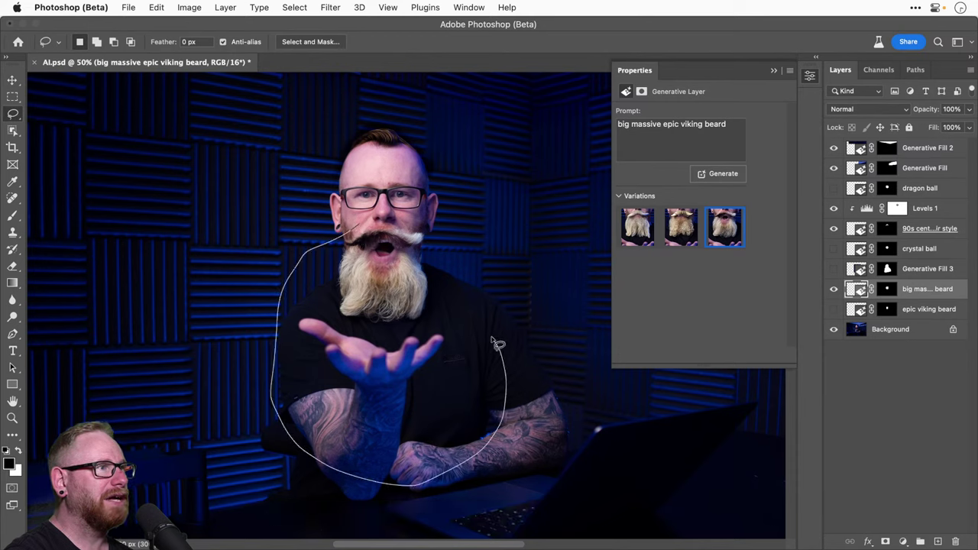
mouse_move(497, 344)
left_mouse_down()
mouse_move(455, 258)
mouse_move(432, 239)
mouse_move(368, 232)
left_mouse_up()
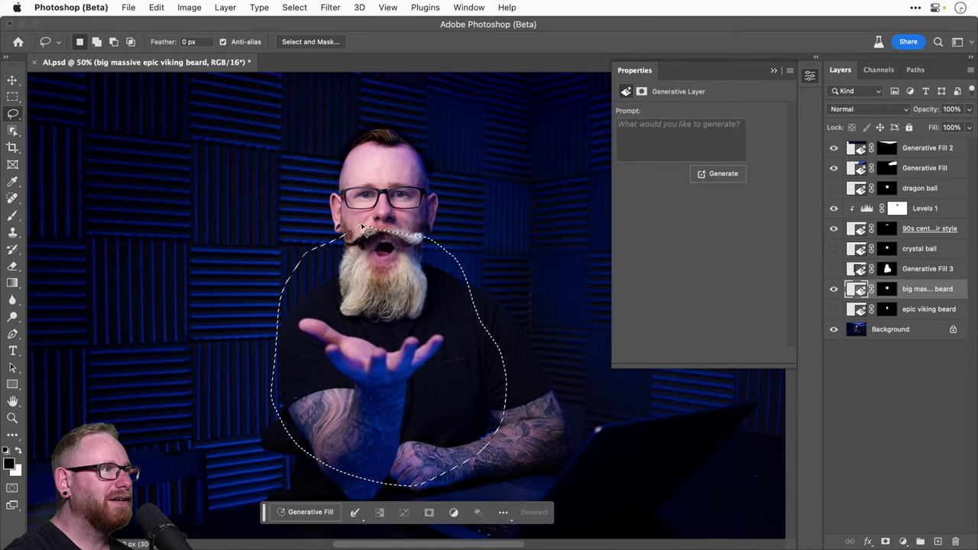
left_click(302, 513)
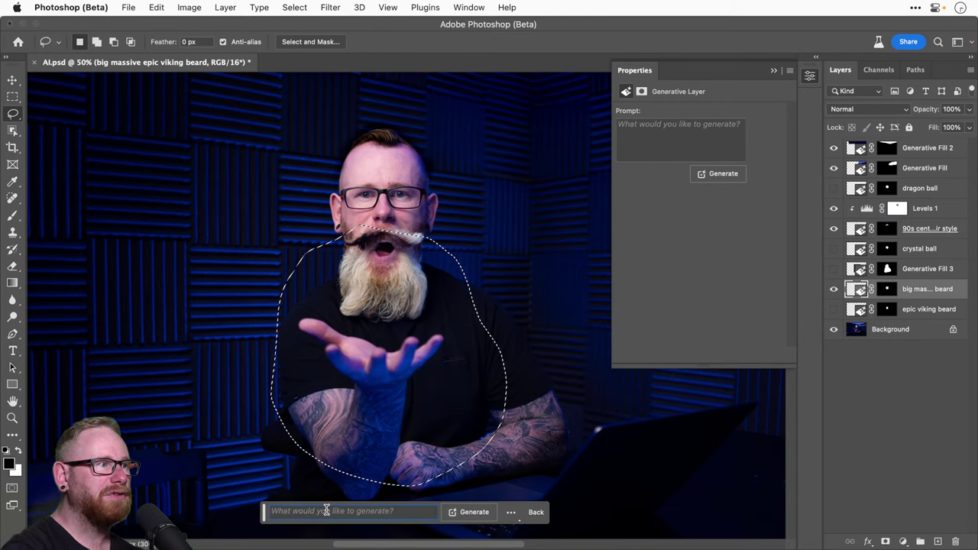
type("epic viking")
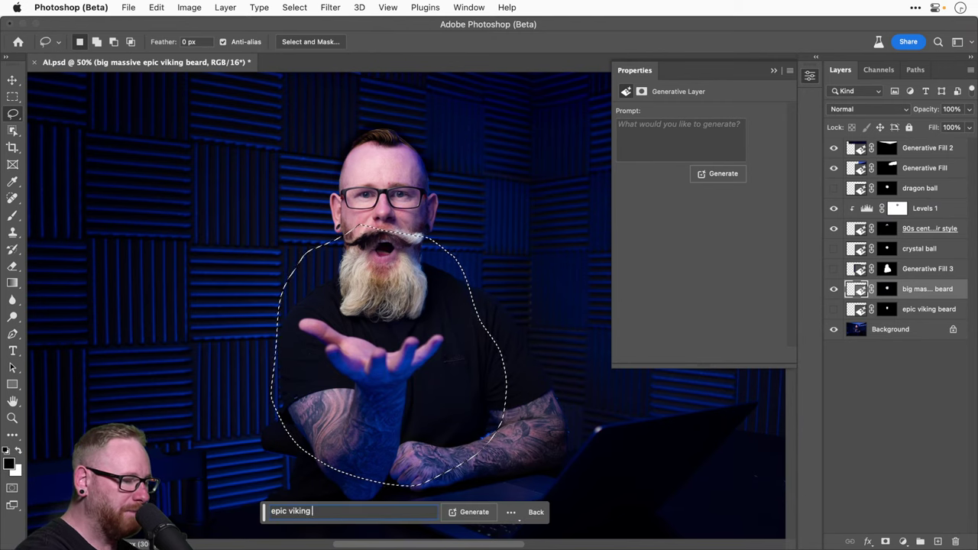
type(" beard")
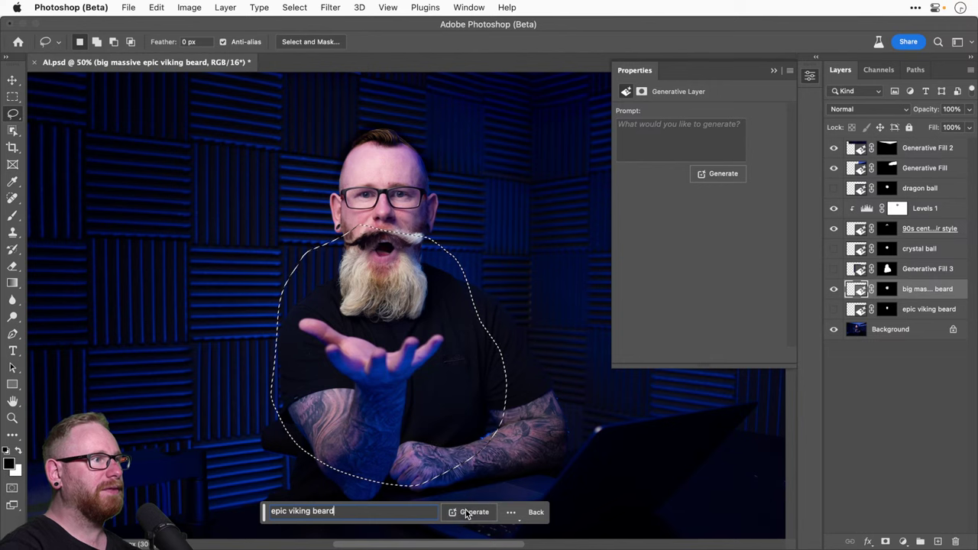
left_click(466, 513)
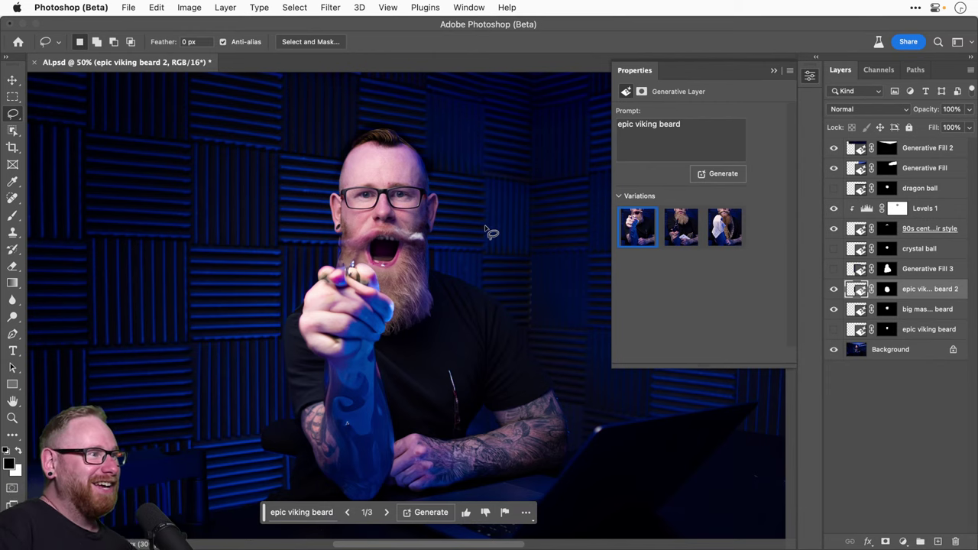
Step: Zoom in to inspect the generated arm, then bring the face back into view
key("z")
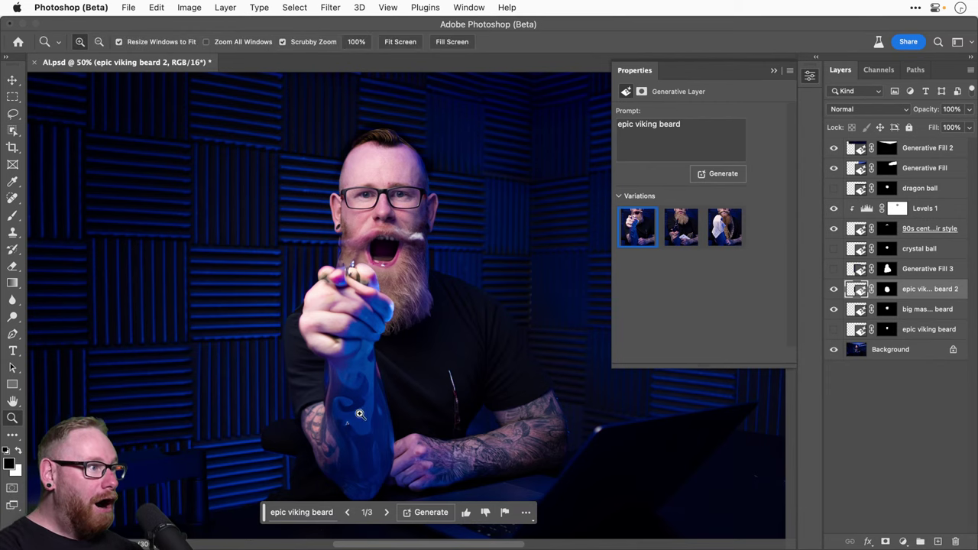
key("l")
key("z")
left_click(362, 418)
scroll(356, 349, "down", 4)
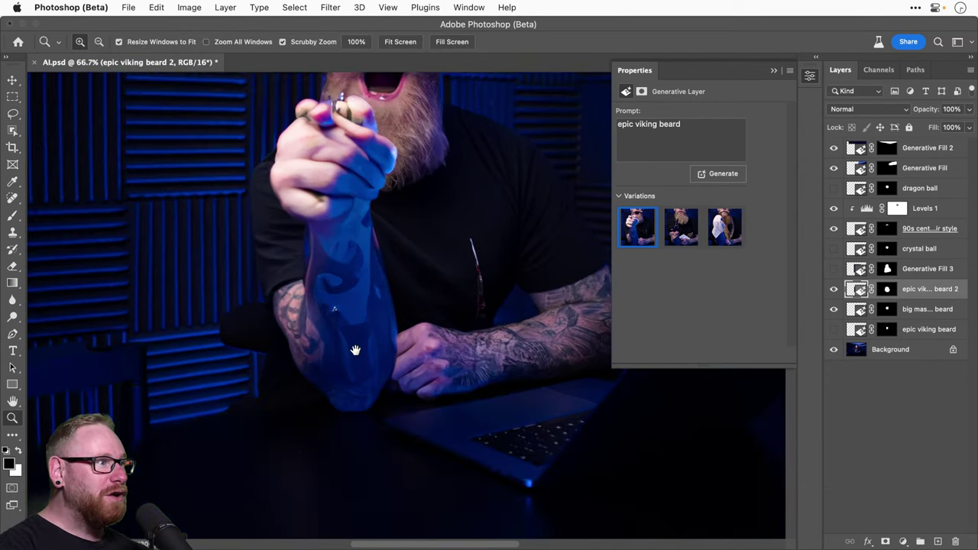
scroll(344, 306, "up", 2)
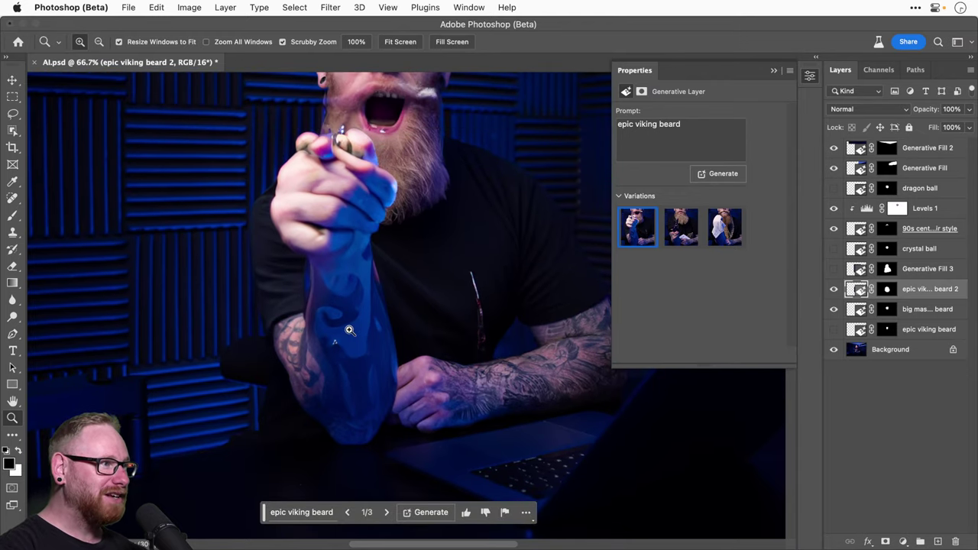
left_click(351, 331)
left_click_drag(360, 221, 356, 234)
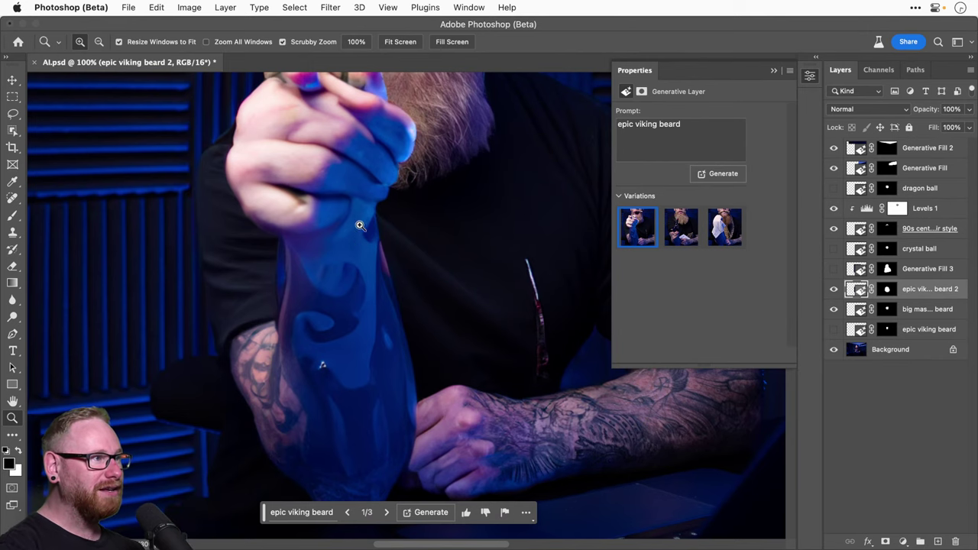
key("super+minus")
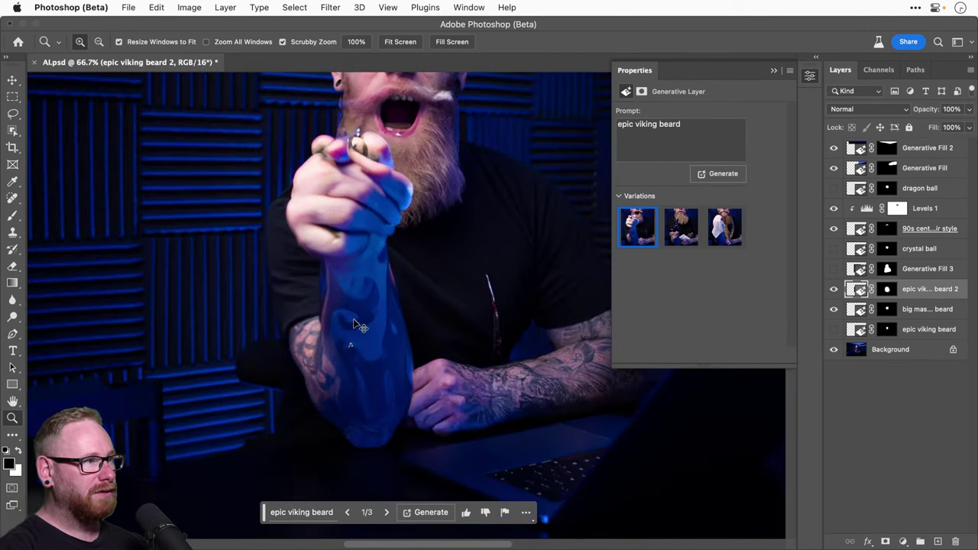
left_click_drag(362, 325, 301, 393)
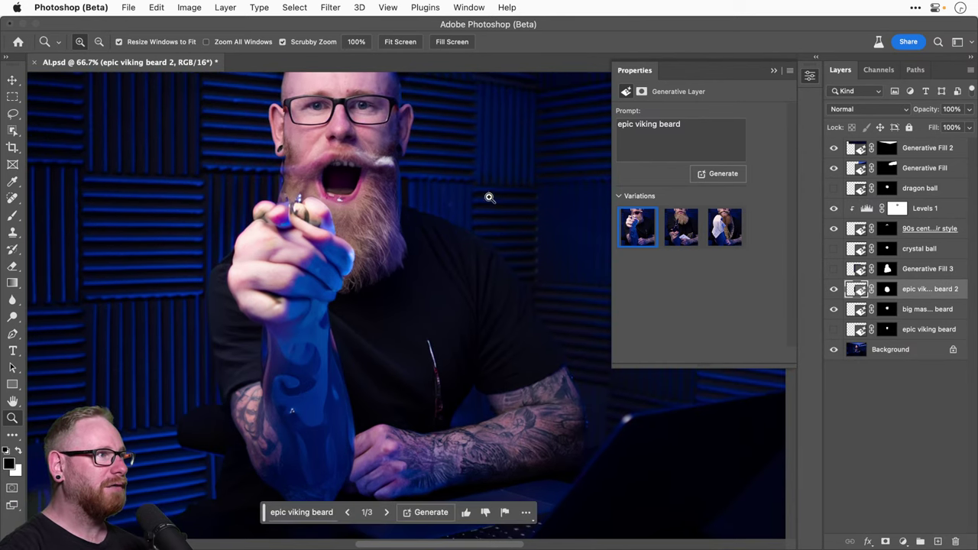
scroll(389, 206, "up", 2)
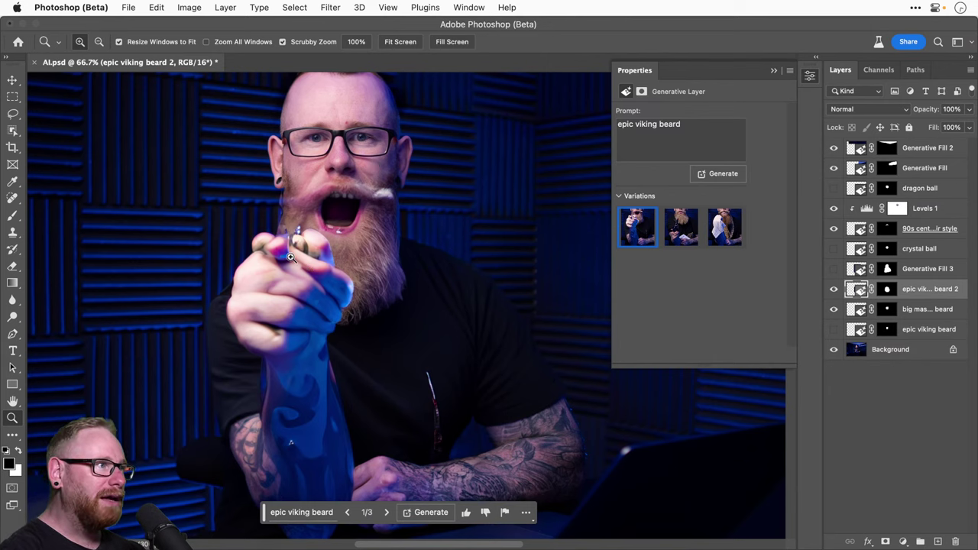
Step: Inspect the generated hand and open mouth up close, then zoom out to the whole beard
left_click(290, 249)
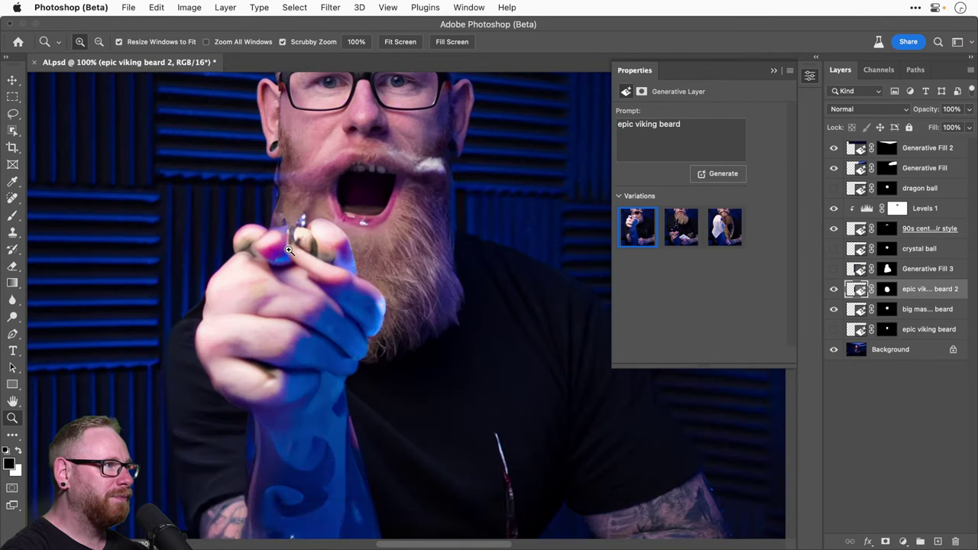
left_click(290, 249)
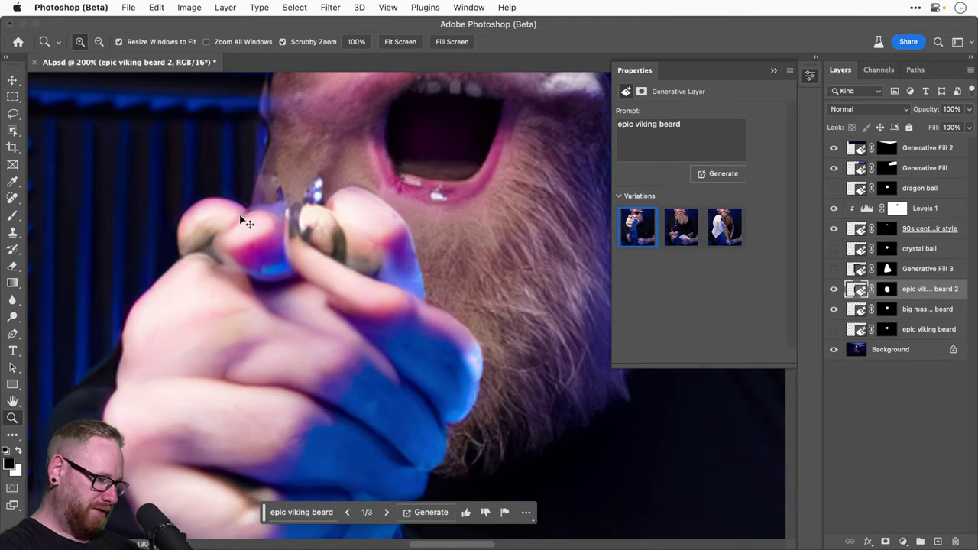
key("super+minus")
key("super+minus")
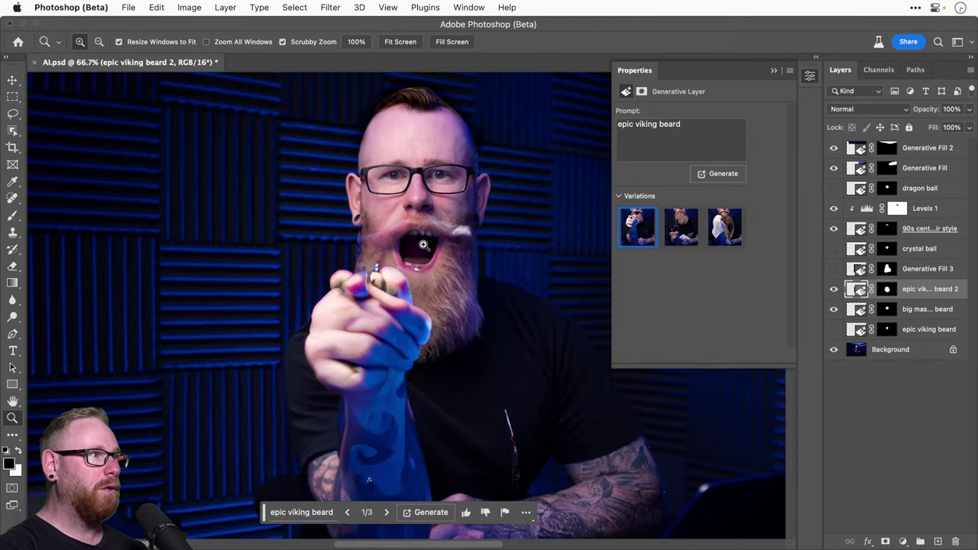
left_click(424, 245)
left_click(425, 245)
left_click(424, 244)
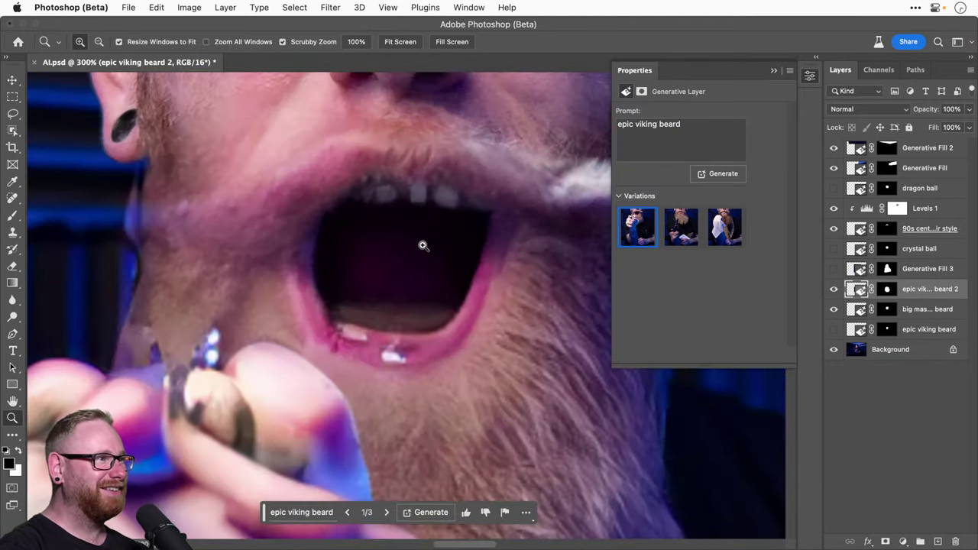
left_click_drag(423, 245, 383, 386)
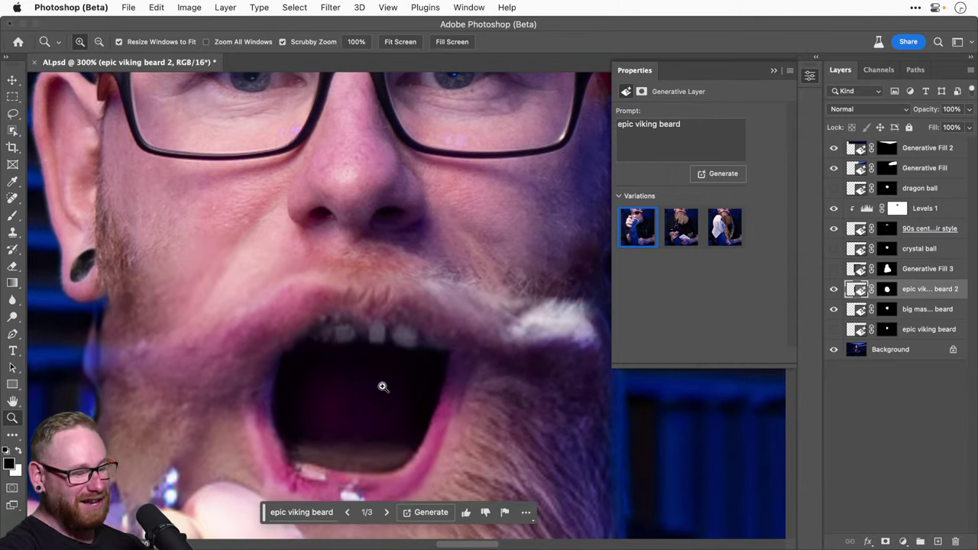
key("super+minus")
key("super+minus")
key("super+minus")
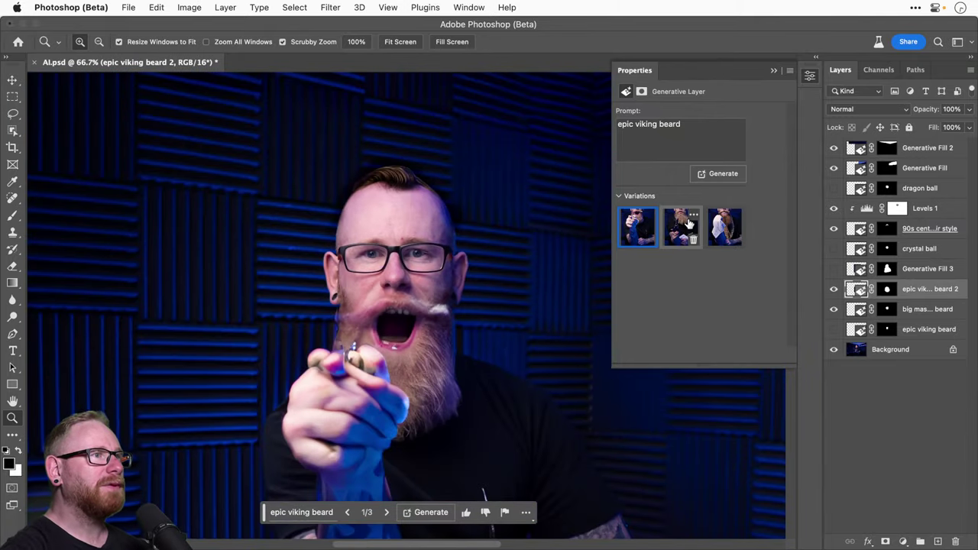
Step: Try the second beard variation with a close look at the bottle, then switch to variation 3
left_click(680, 227)
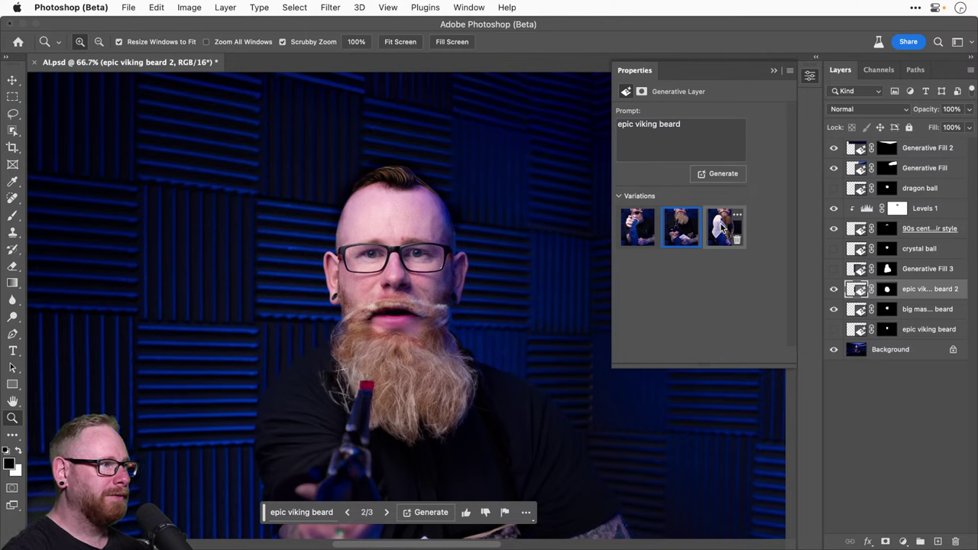
key("super+minus")
key("super+minus")
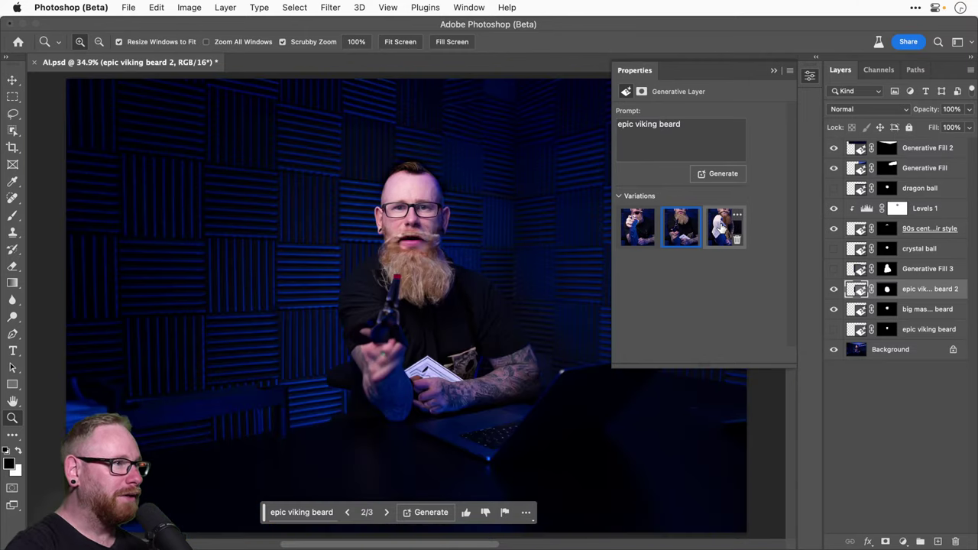
left_click(397, 300)
left_click(397, 299)
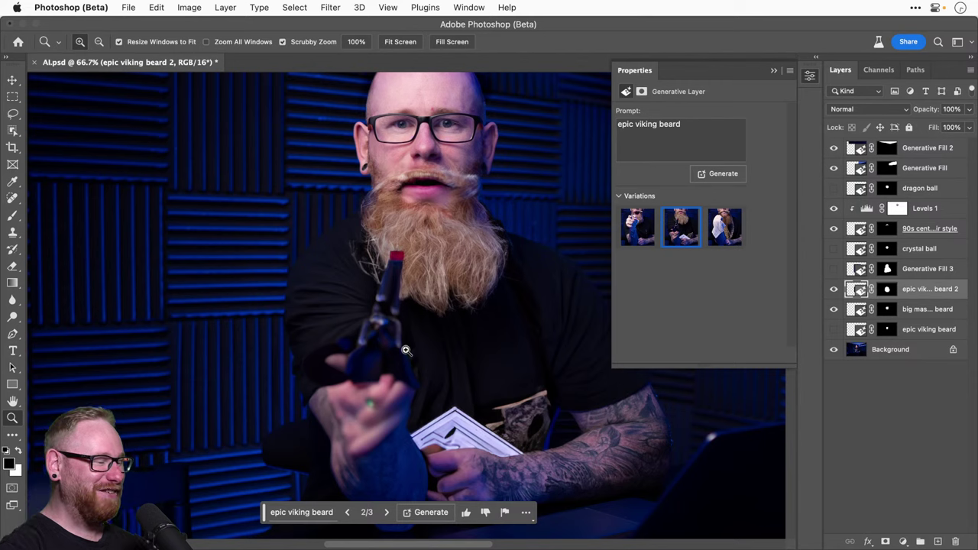
left_click(724, 233)
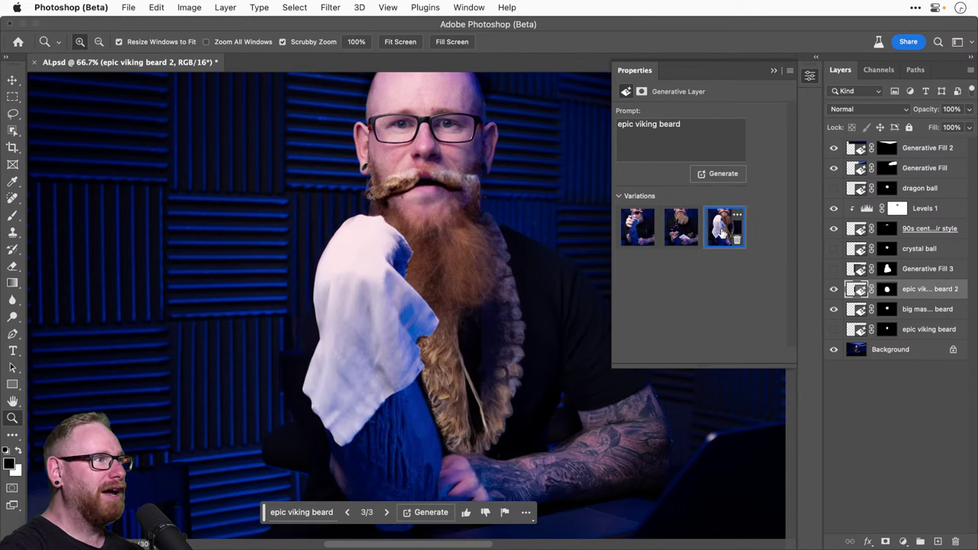
scroll(406, 219, "down", 3)
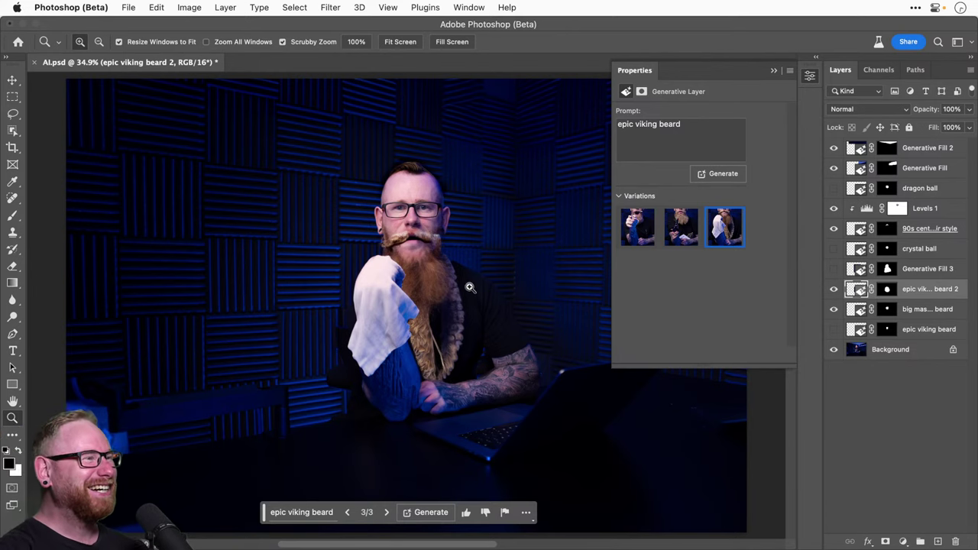
scroll(447, 334, "up", 2)
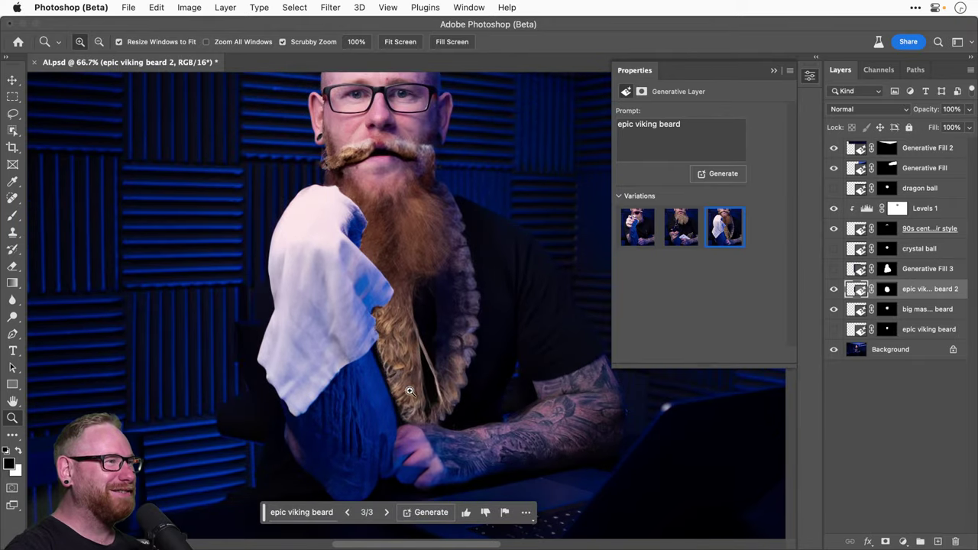
left_click_drag(451, 279, 449, 311)
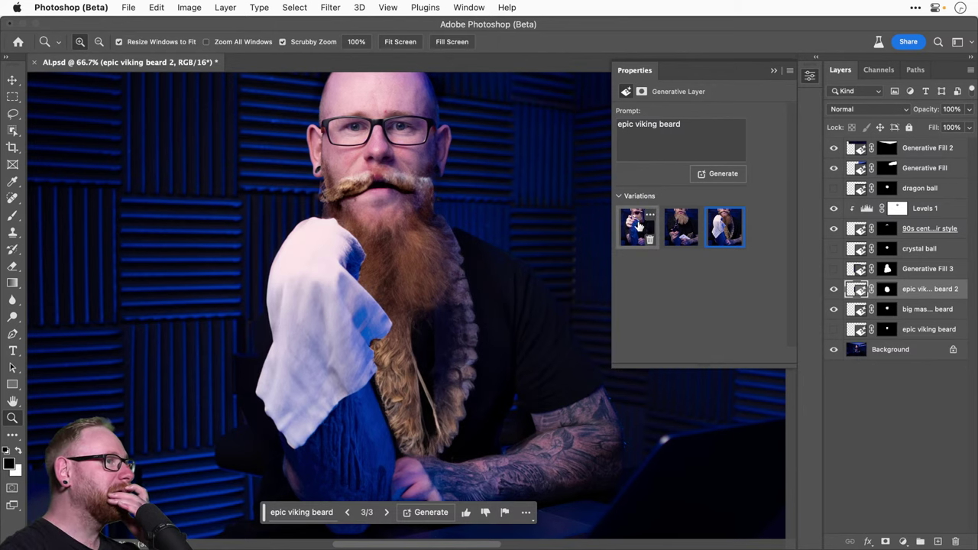
Step: Hide the epic viking beard 2 and big massive beard layers, view the face at 100%, and close Properties
left_click(834, 290)
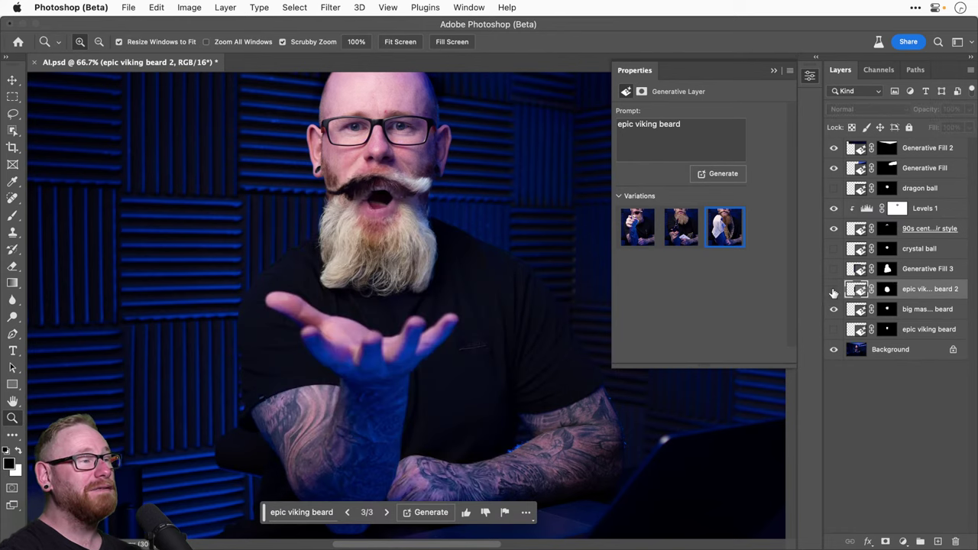
left_click(833, 308)
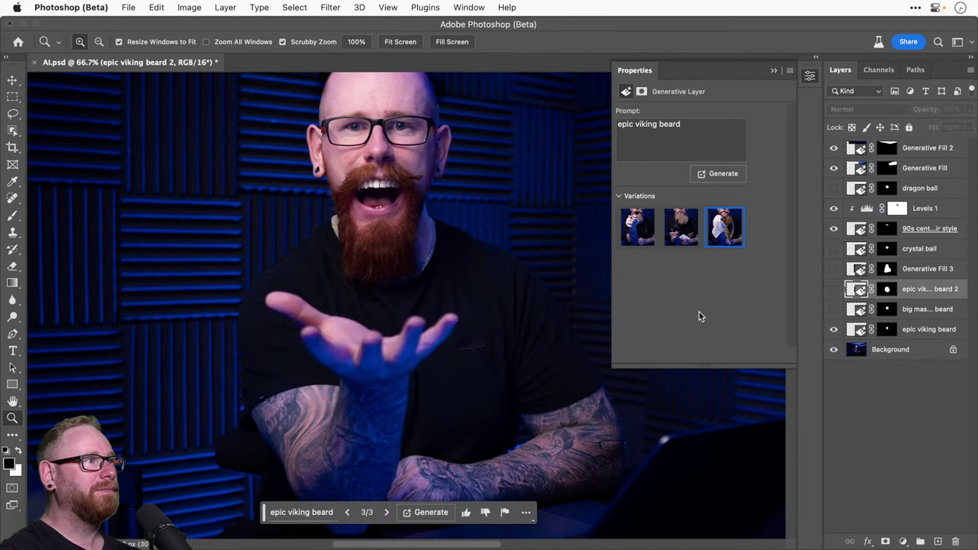
key("v")
scroll(218, 225, "up", 5)
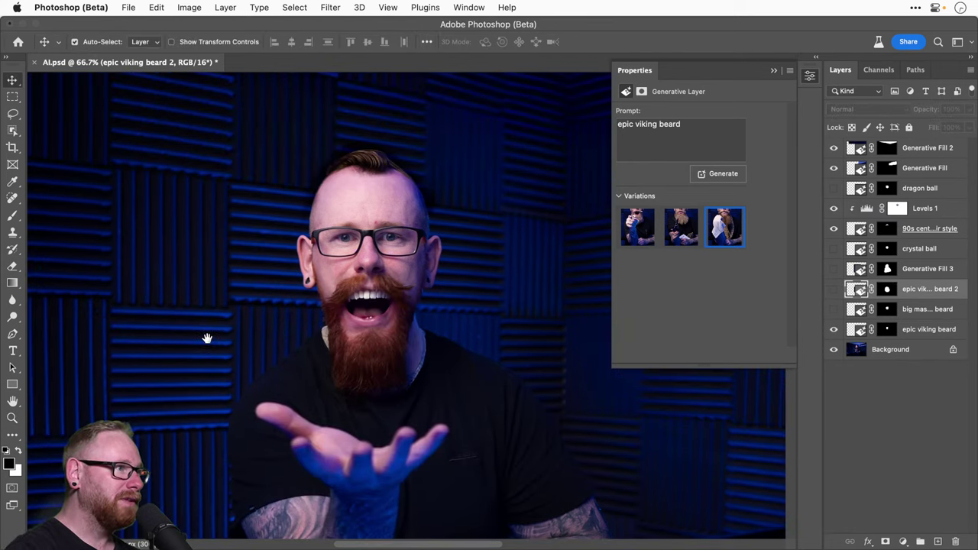
key("z")
left_click(365, 263)
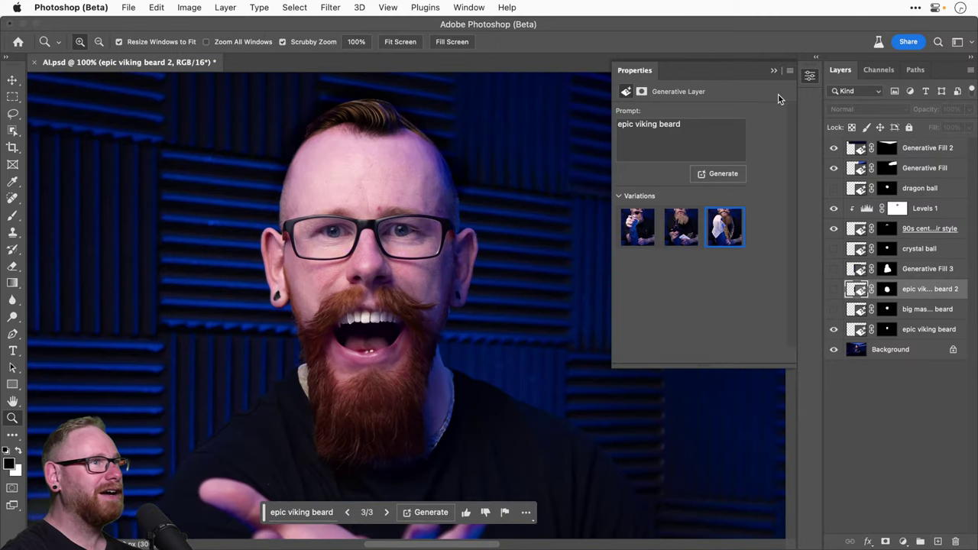
left_click(813, 75)
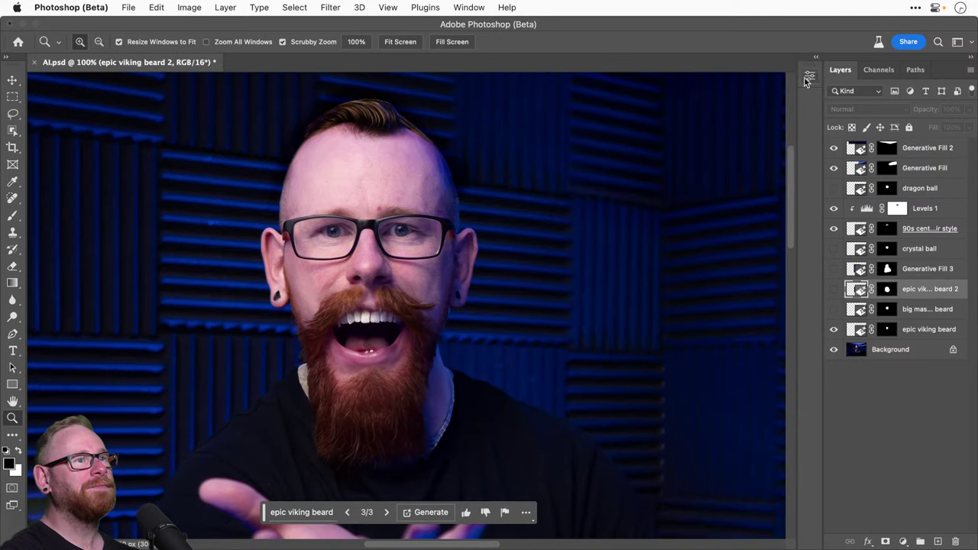
Step: Lasso around the glasses and generate 'wayfarer sunglasses' into the selection
left_click(12, 115)
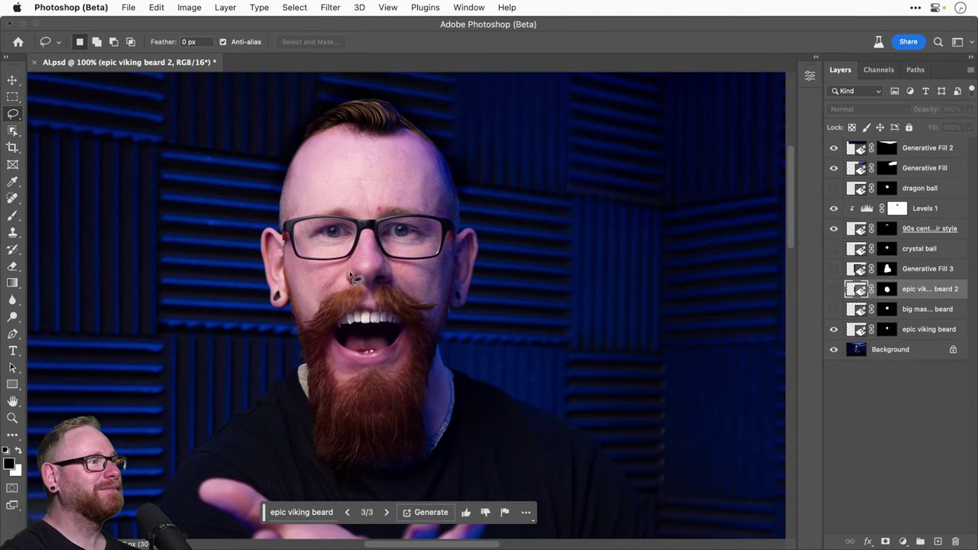
left_click_drag(336, 264, 338, 259)
mouse_move(281, 201)
left_mouse_down()
mouse_move(289, 260)
mouse_move(344, 264)
mouse_move(375, 240)
mouse_move(388, 260)
mouse_move(455, 256)
mouse_move(456, 207)
mouse_move(390, 211)
left_mouse_up()
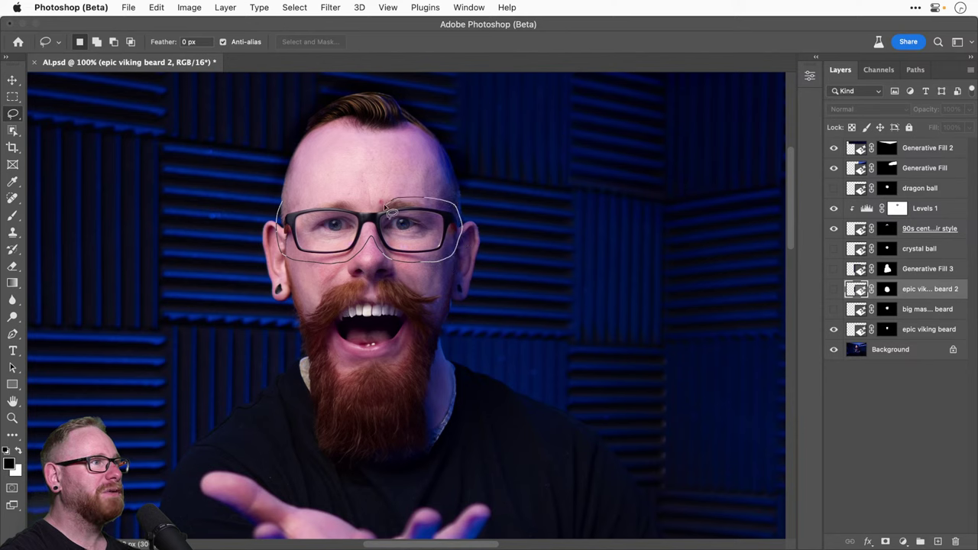
left_click_drag(292, 209, 291, 208)
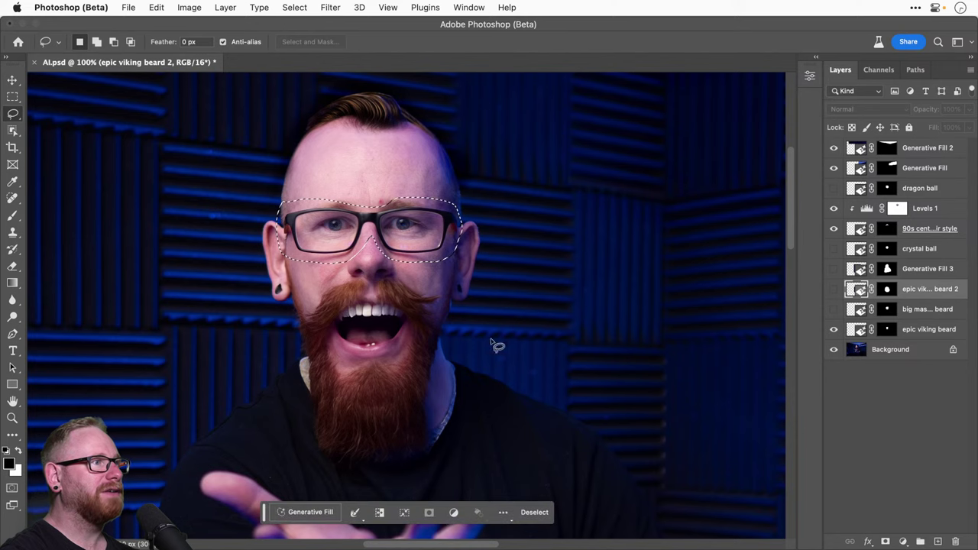
left_click(319, 511)
type("wa")
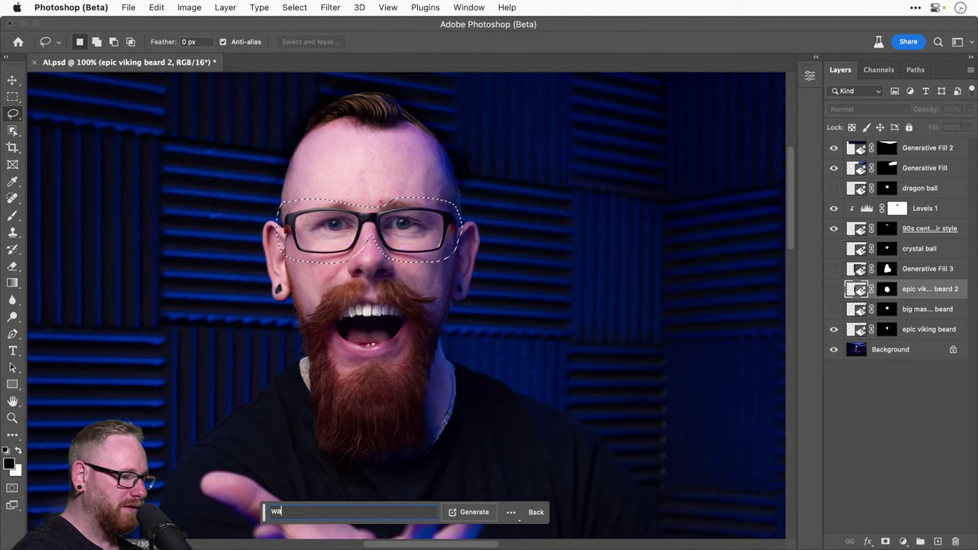
type("yfarer")
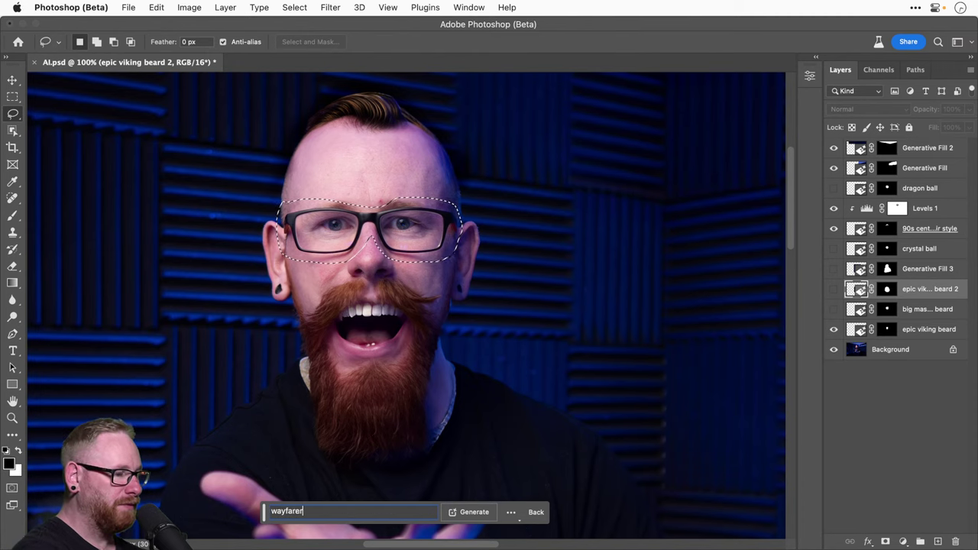
type(" sunglasses")
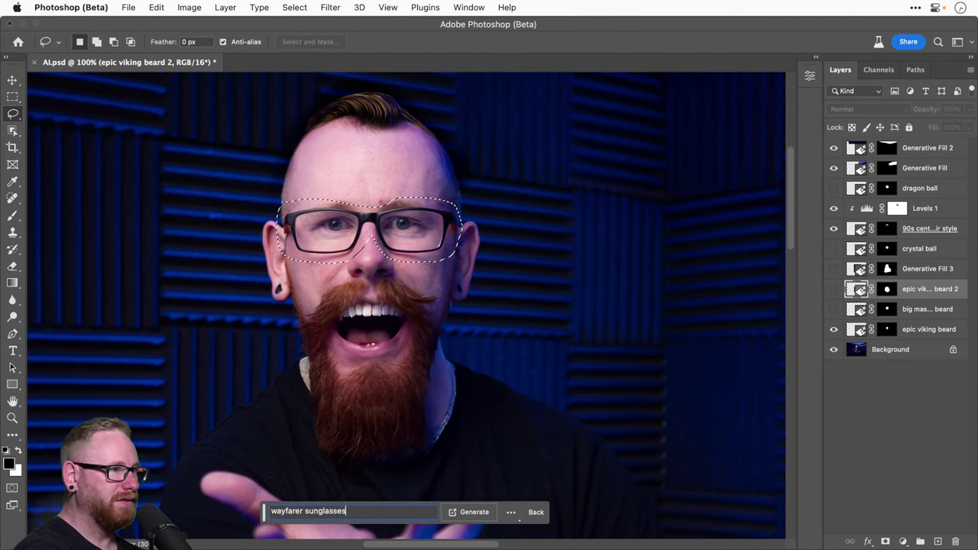
key("Return")
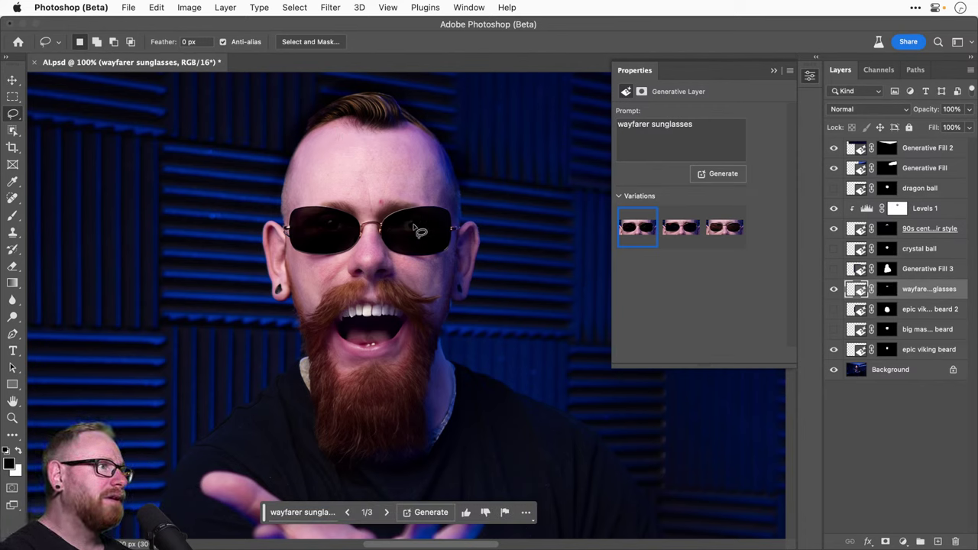
Step: Cycle through the three sunglasses variations and zoom in on the bridge
left_click(671, 222)
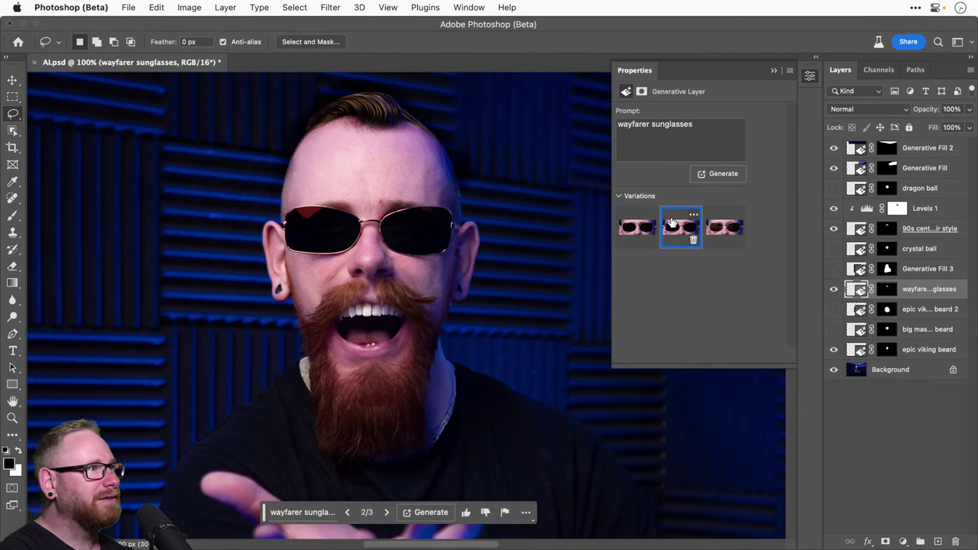
left_click(724, 228)
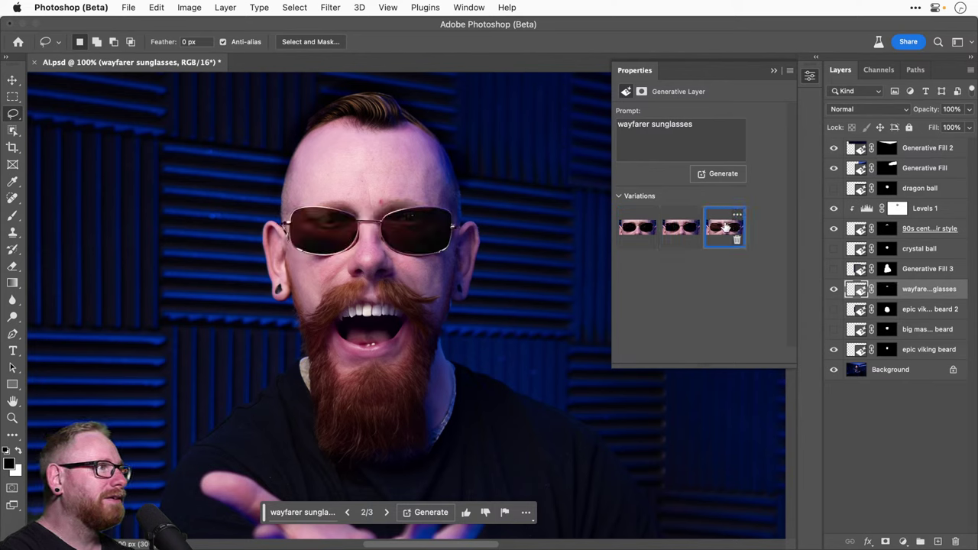
left_click(633, 227)
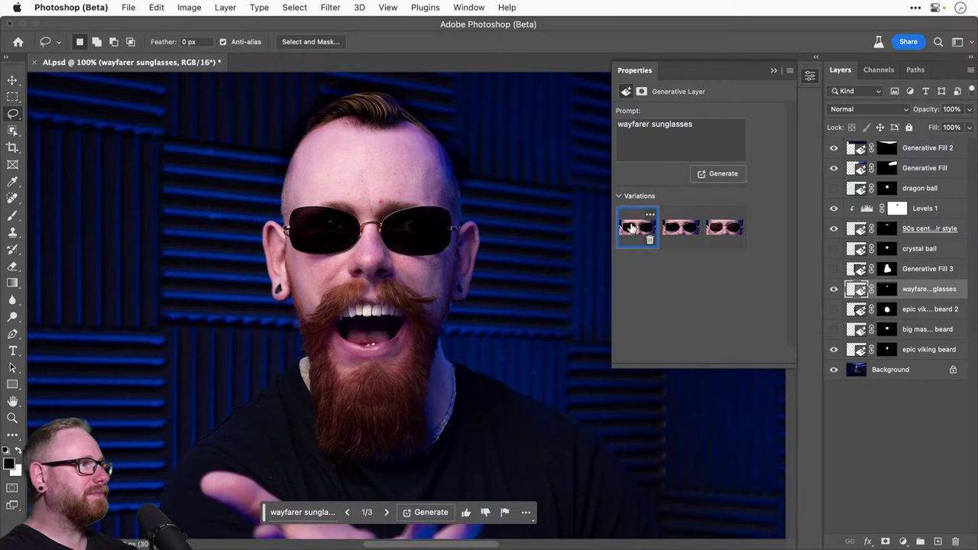
key("z")
left_click(385, 233)
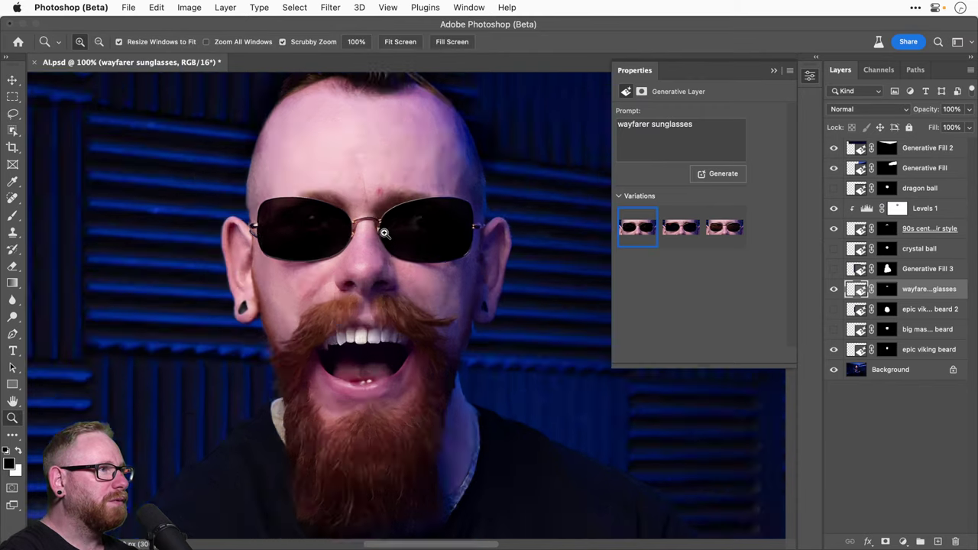
left_click(384, 233)
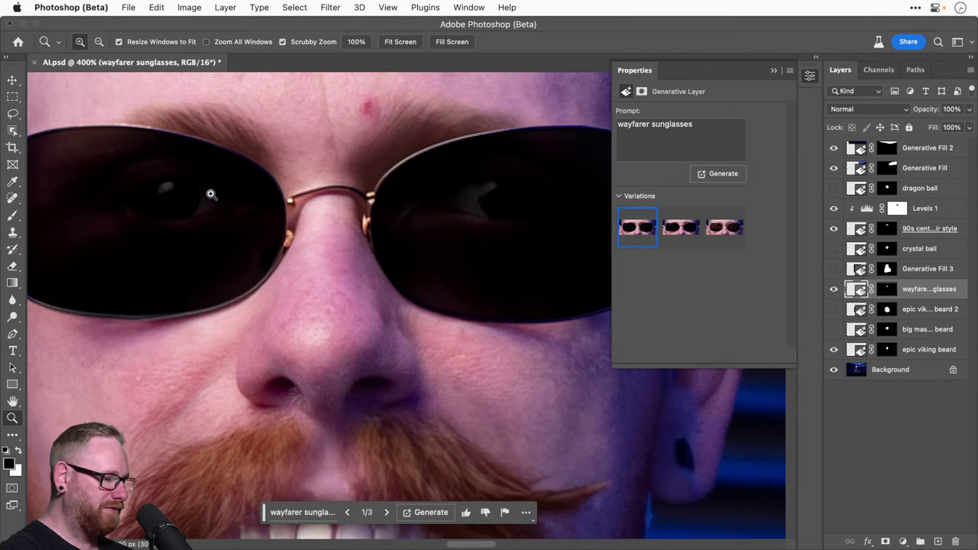
key("super+0")
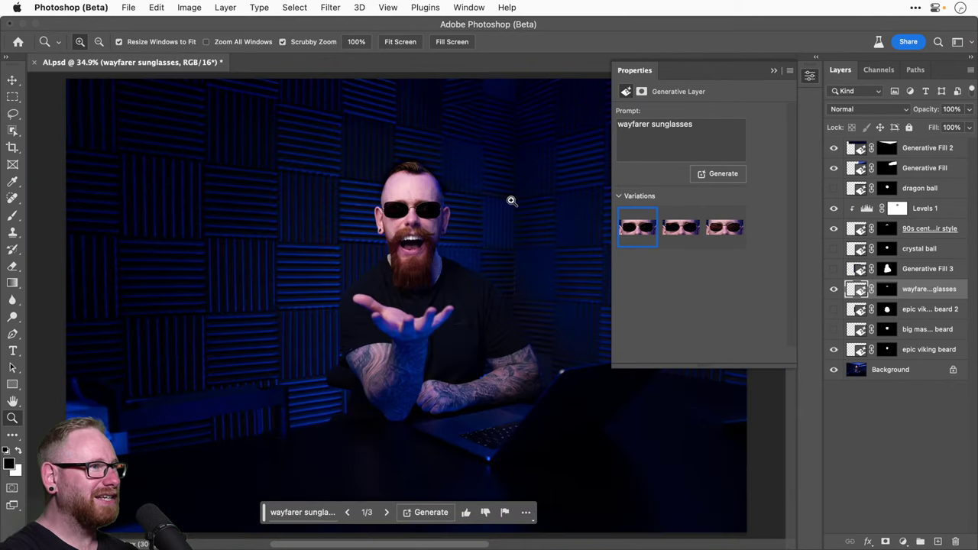
left_click(405, 209)
Step: Compare the variations again and settle on variation 3, zooming in on the sunglasses
key("v")
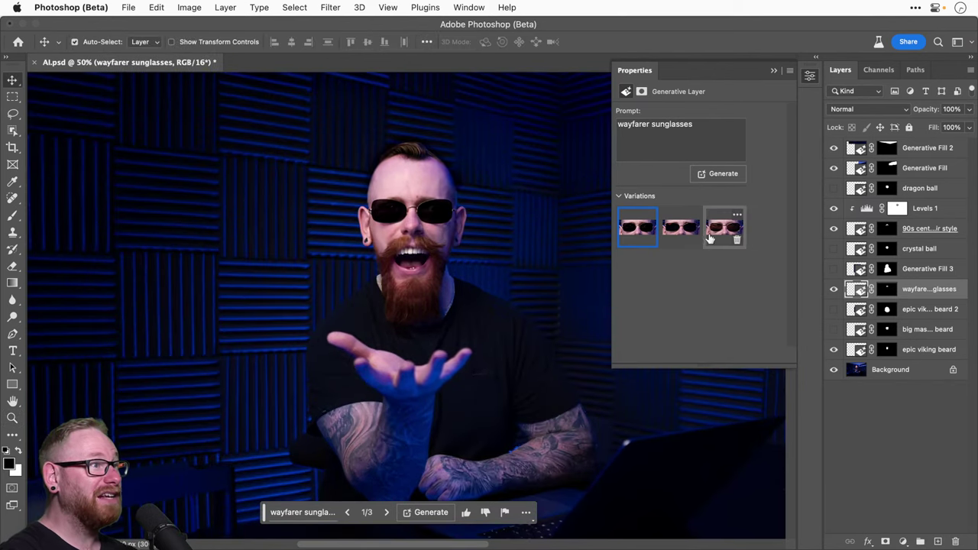
left_click(682, 229)
left_click(718, 230)
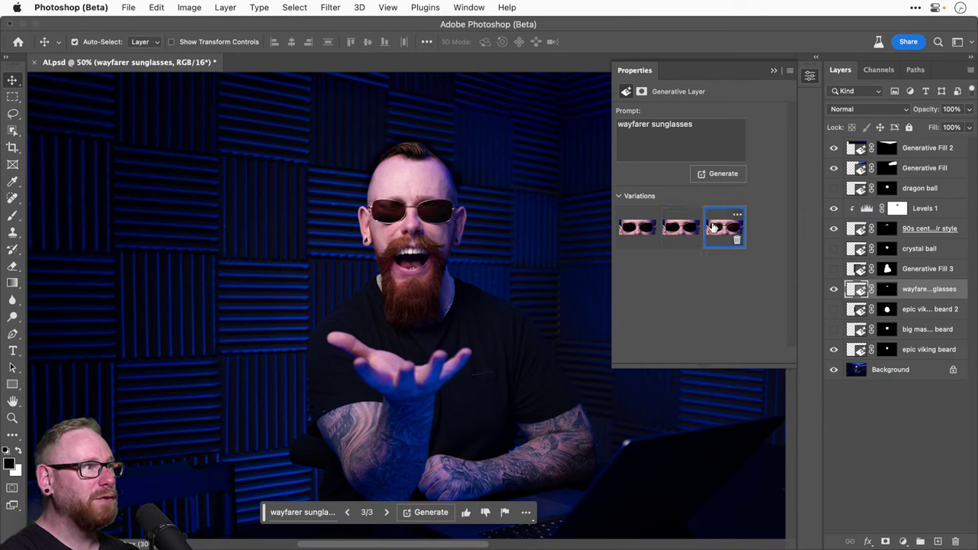
left_click(628, 227)
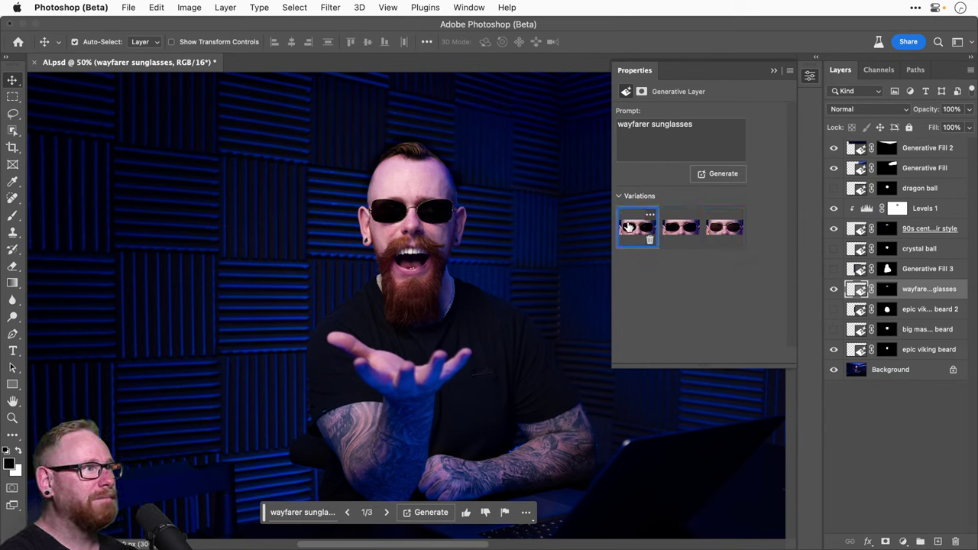
left_click(720, 228)
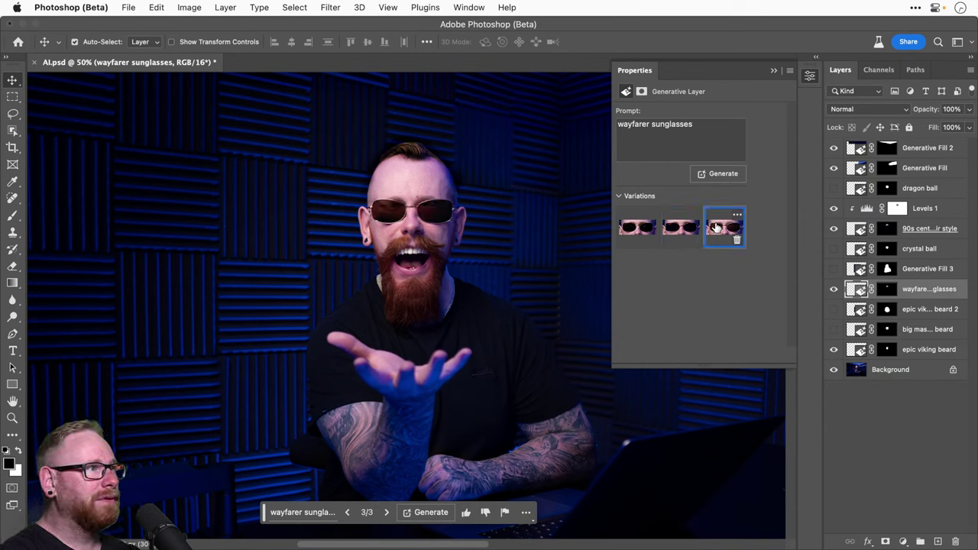
left_click(411, 216)
left_click(410, 214)
left_click(407, 212)
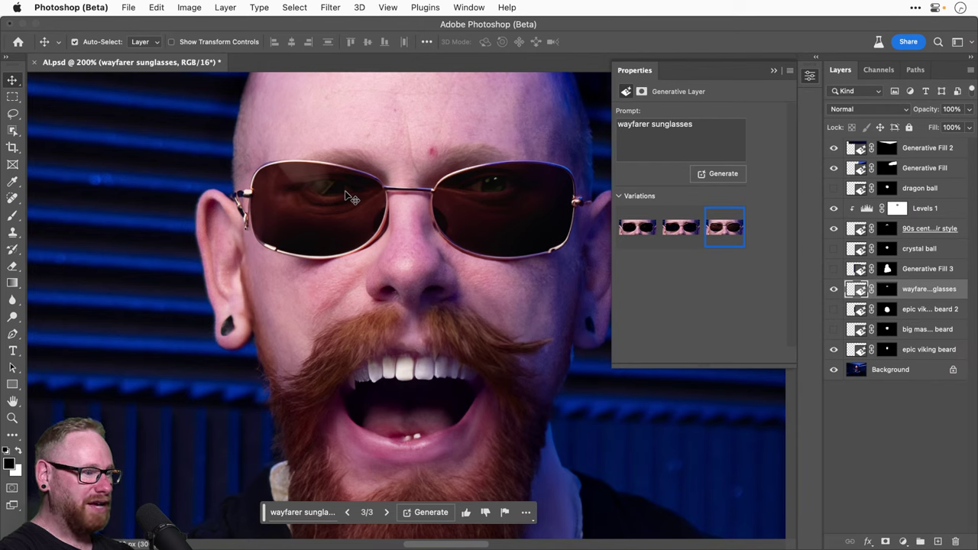
key("super")
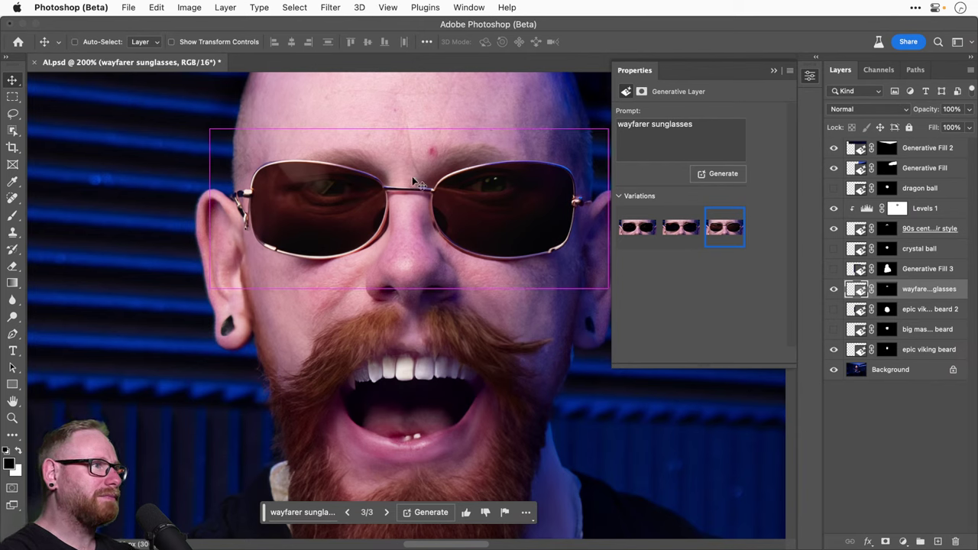
Step: Toggle the sunglasses layer off and on to compare with the original glasses, then zoom on the hinge
left_click(834, 289)
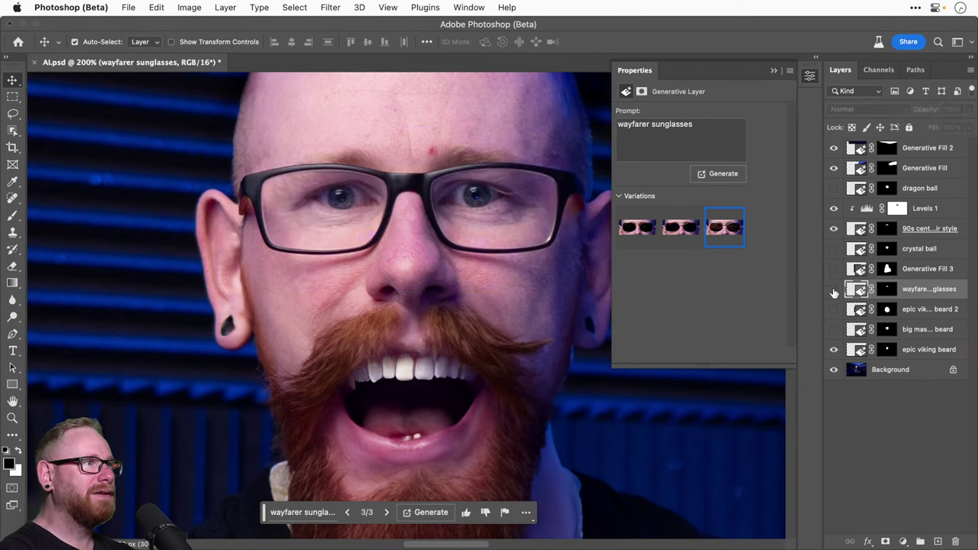
left_click(834, 291)
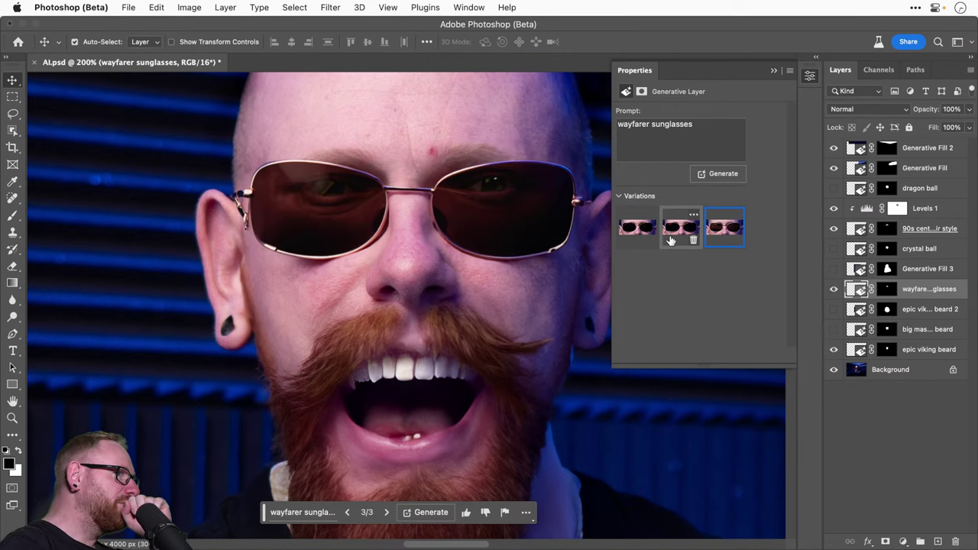
key("super+0")
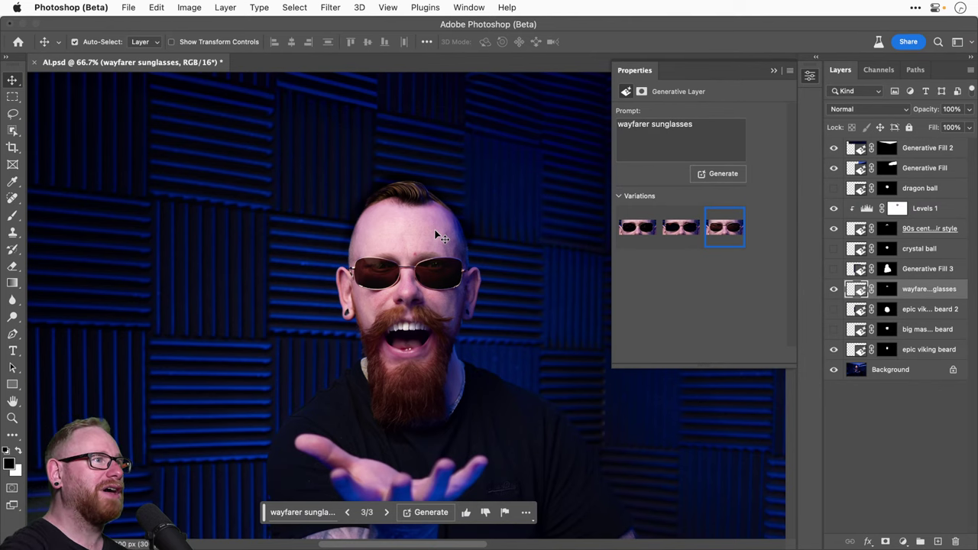
key("z")
left_click_drag(356, 279, 576, 273)
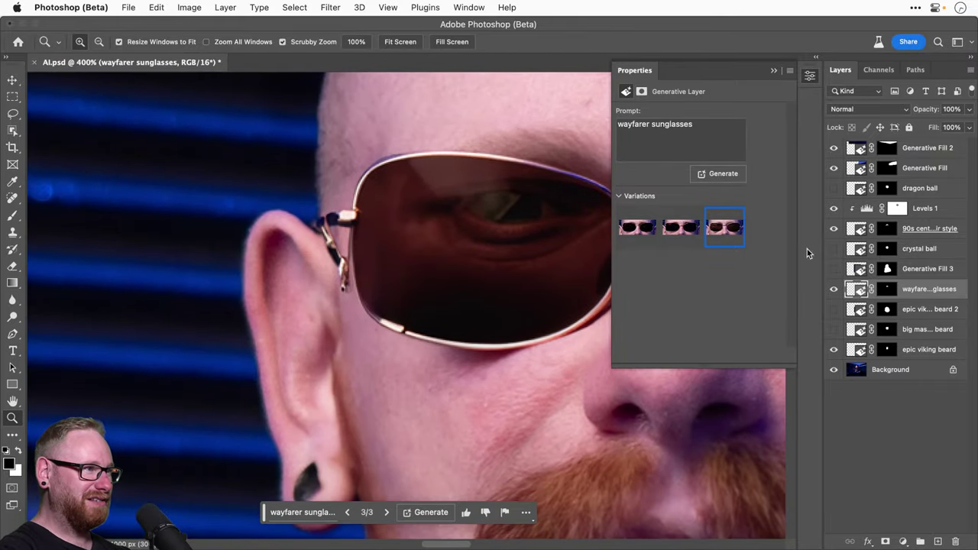
Step: Target the sunglasses layer mask with a size 9 brush, then fit the image and save AI.psd
left_click(886, 289)
key("b")
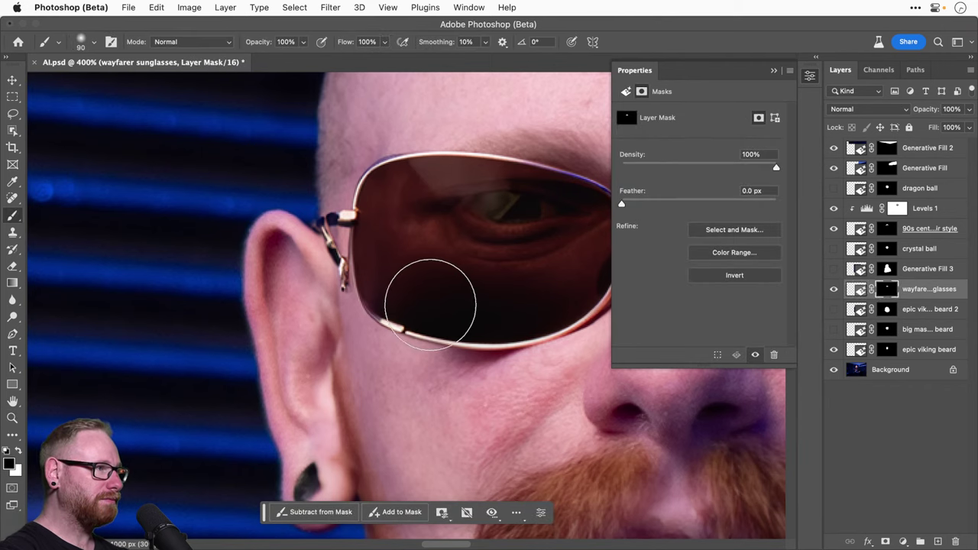
key("bracketleft")
key("bracketleft")
key("bracketleft")
key("bracketleft")
key("bracketleft")
key("bracketleft")
key("bracketleft")
key("bracketleft")
key("bracketleft")
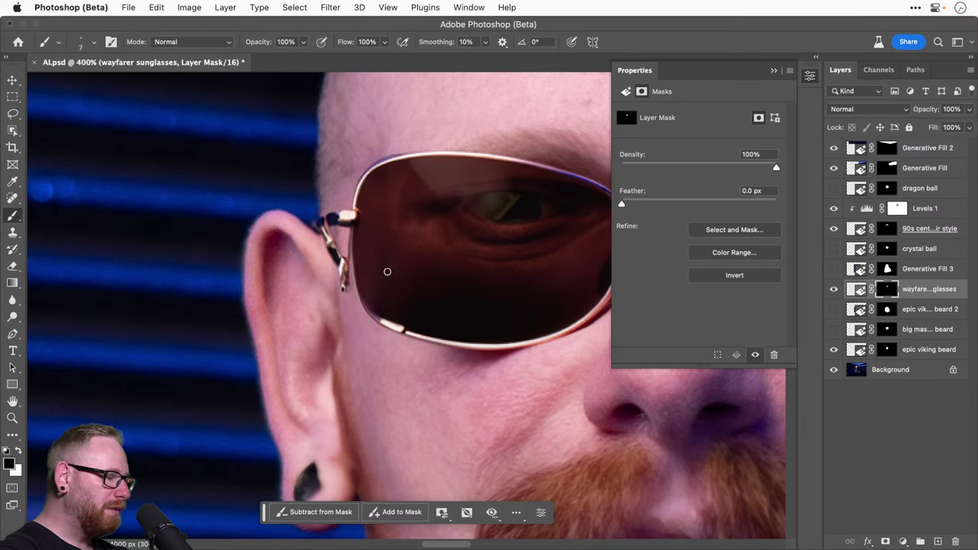
key("v")
key("super+0")
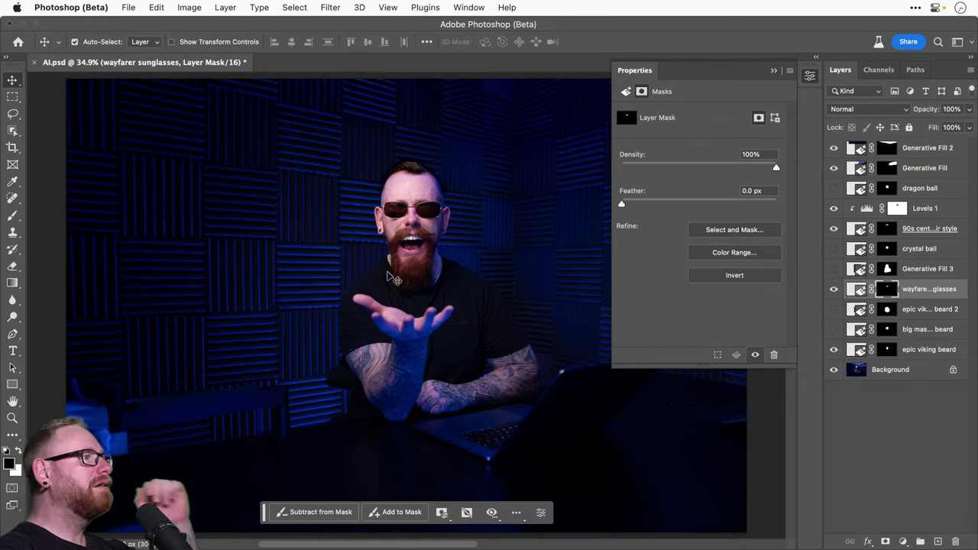
key("super+s")
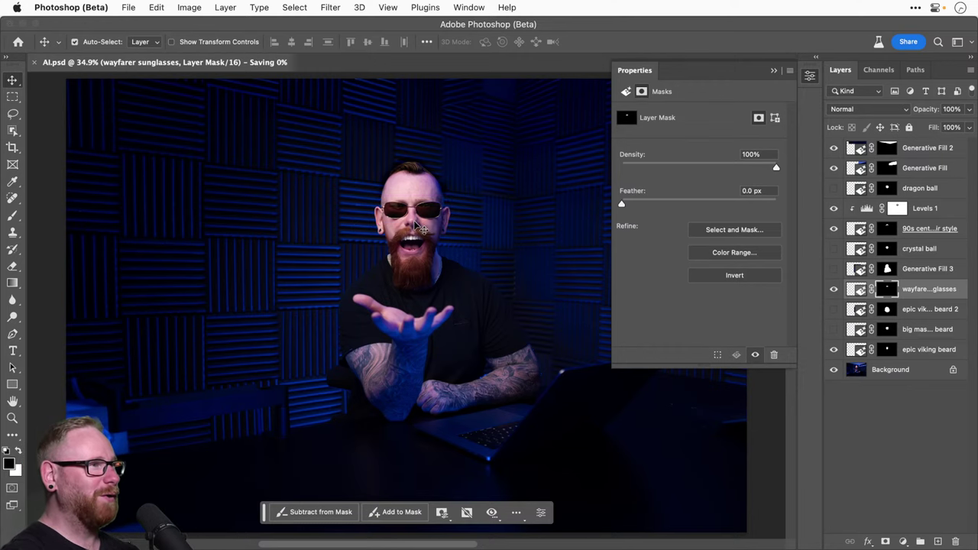
Step: Zoom in on the man and pick the Lasso tool
key("z")
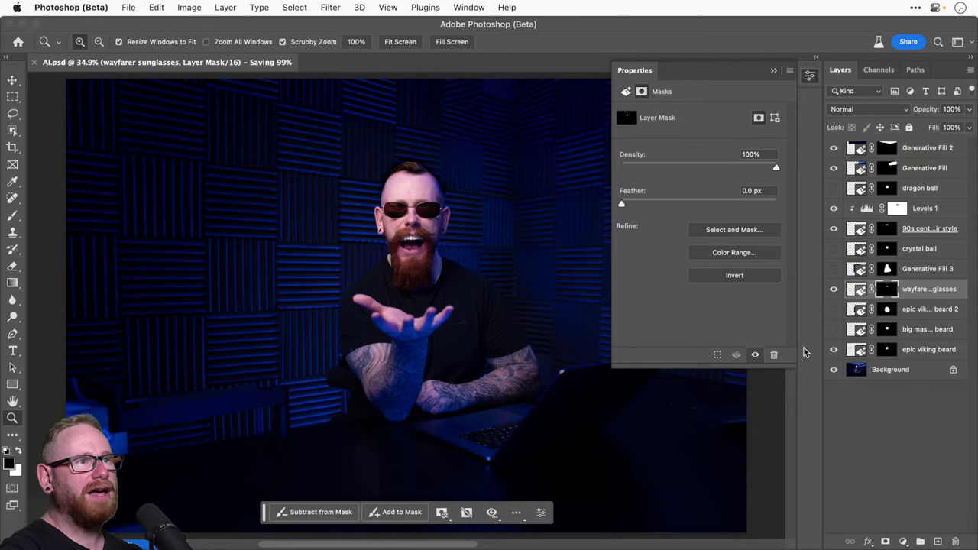
key("l")
key("z")
left_click(495, 289)
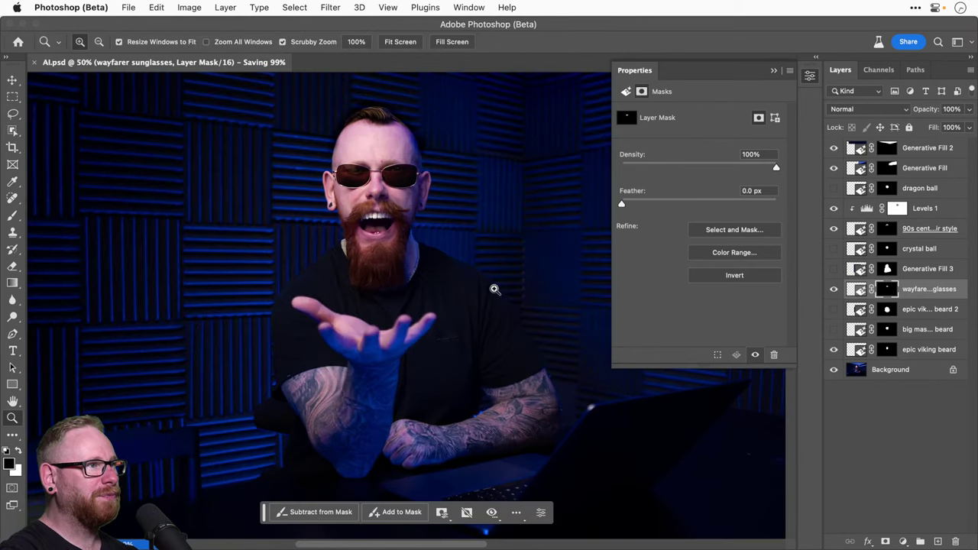
left_click(12, 114)
Step: Lasso an area beside the man's neck and generate a 'cute kitten' there
left_click_drag(427, 222, 417, 224)
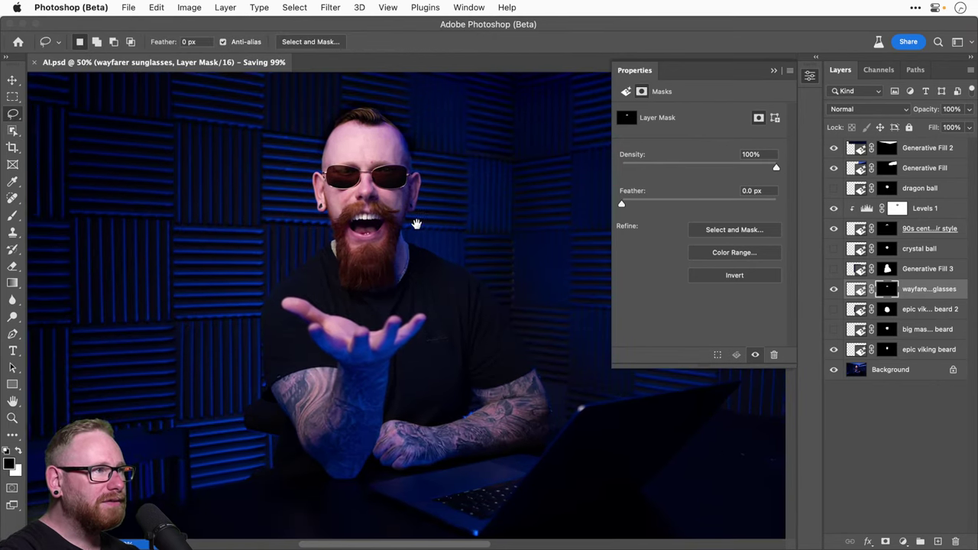
key("z")
left_click(368, 218)
left_click(11, 114)
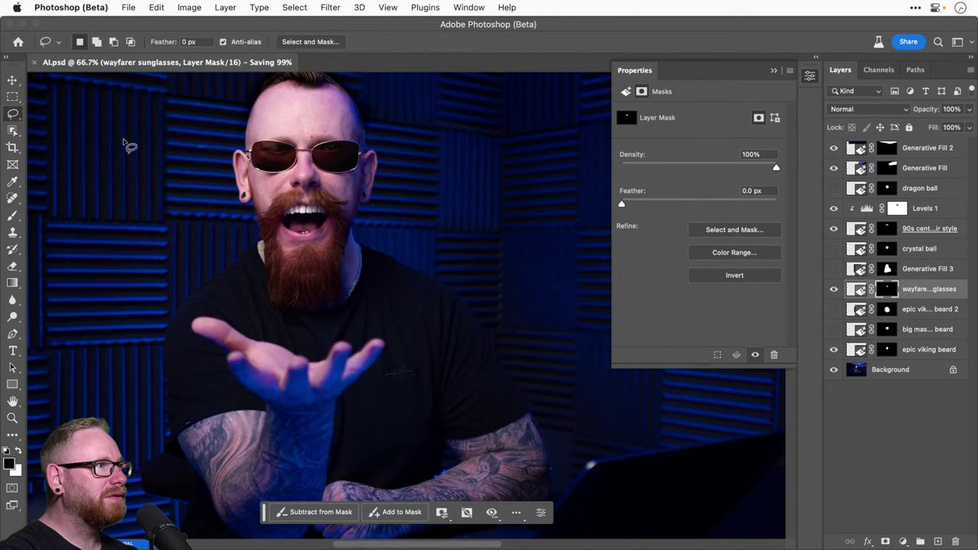
mouse_move(387, 205)
left_mouse_down()
mouse_move(379, 261)
mouse_move(428, 293)
mouse_move(459, 251)
left_mouse_up()
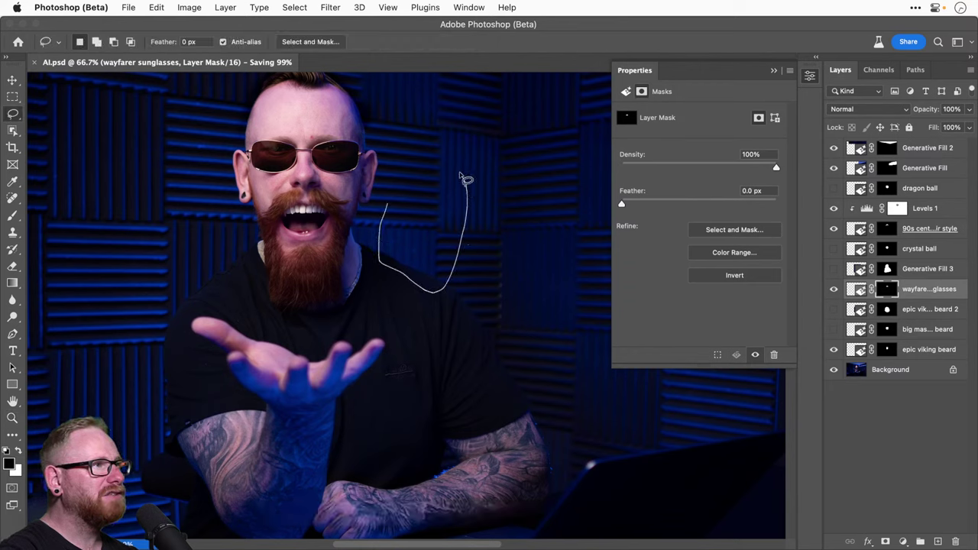
left_click_drag(388, 210, 386, 206)
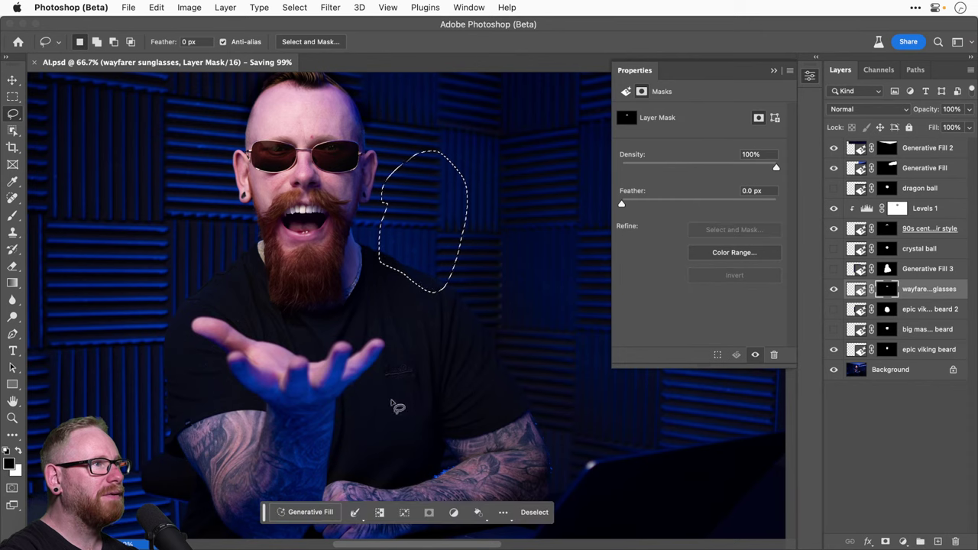
left_click(316, 515)
type("cute kitten")
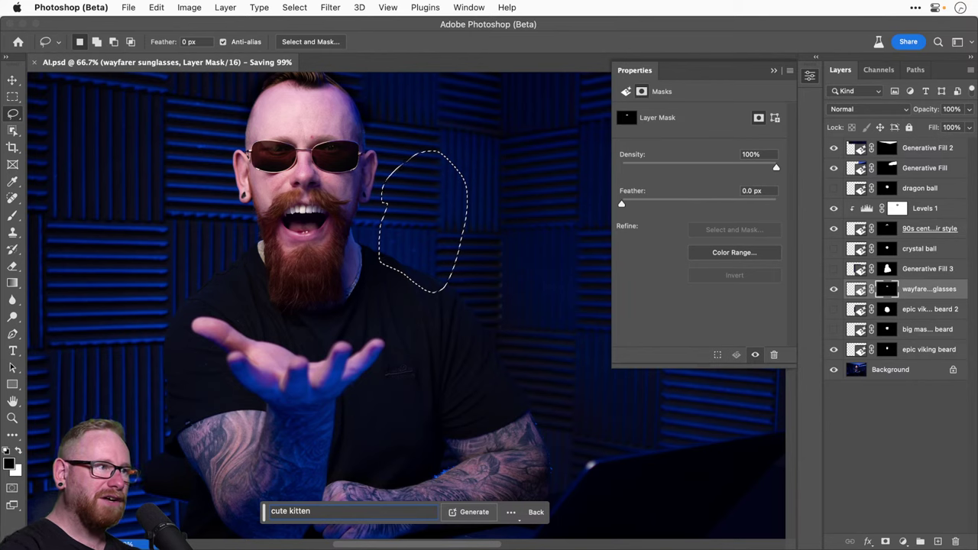
left_click(469, 513)
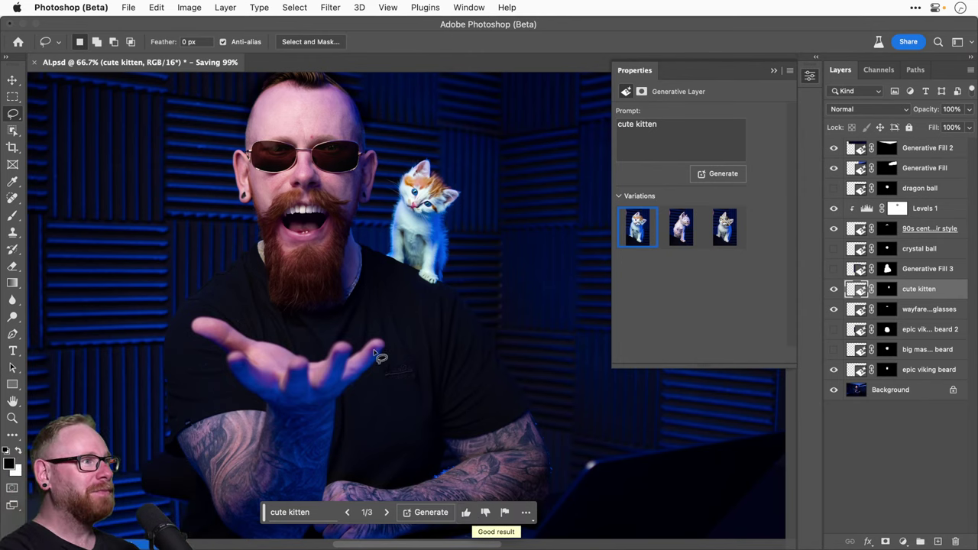
Step: Zoom in closely on the generated orange-and-white kitten
key("z")
left_click(432, 200)
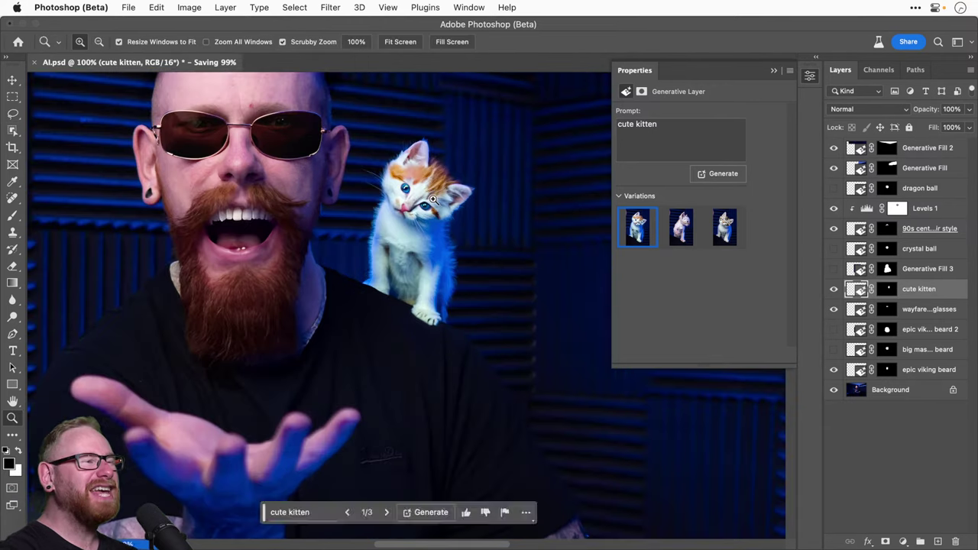
left_click(433, 200)
left_click(433, 199)
key("v")
scroll(430, 219, "down", 3)
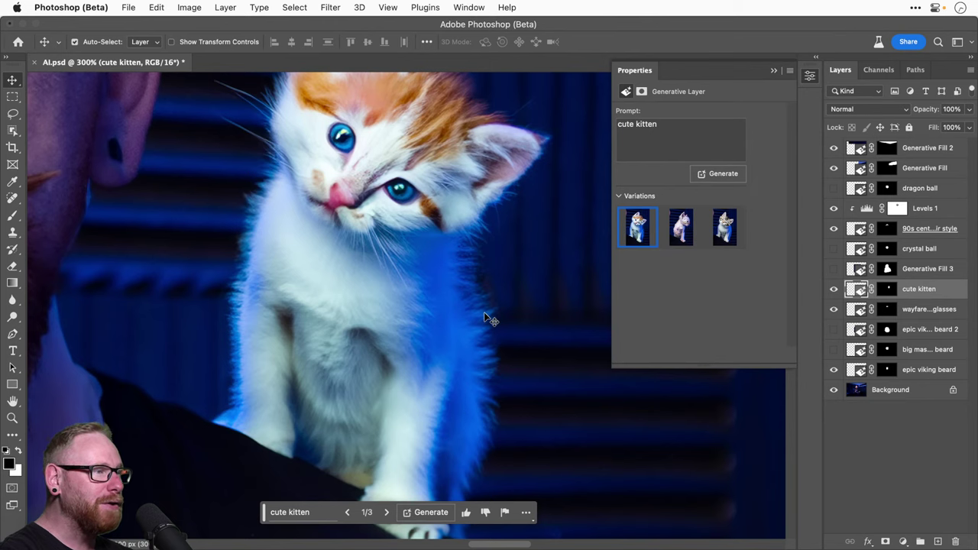
scroll(489, 319, "up", 3)
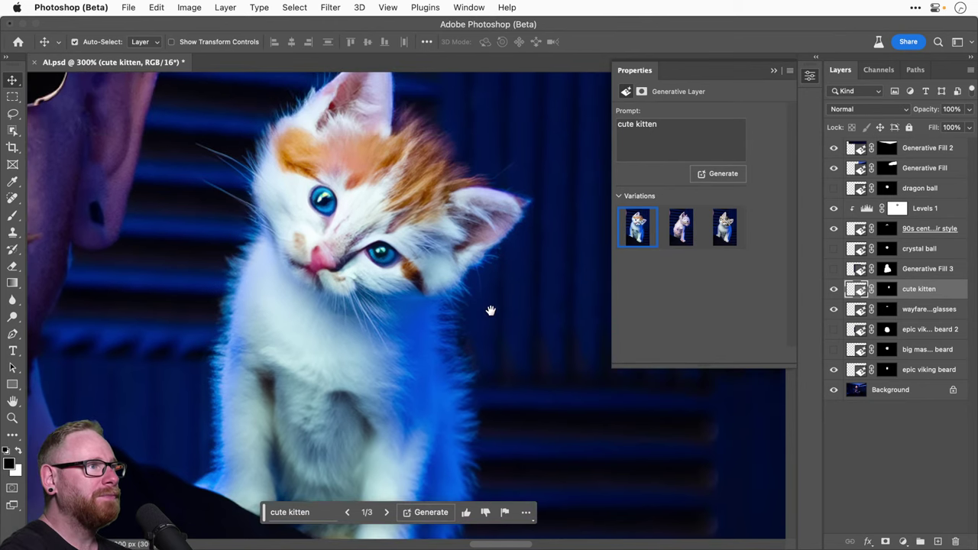
Step: Inspect the kitten's head and body up close, then fit the image on screen
key("z")
left_click(497, 246)
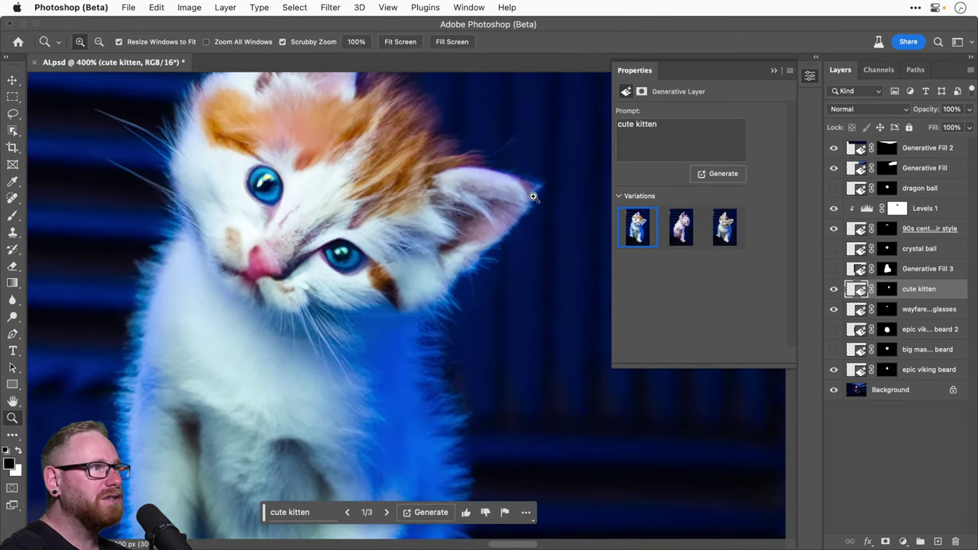
scroll(502, 336, "up", 3)
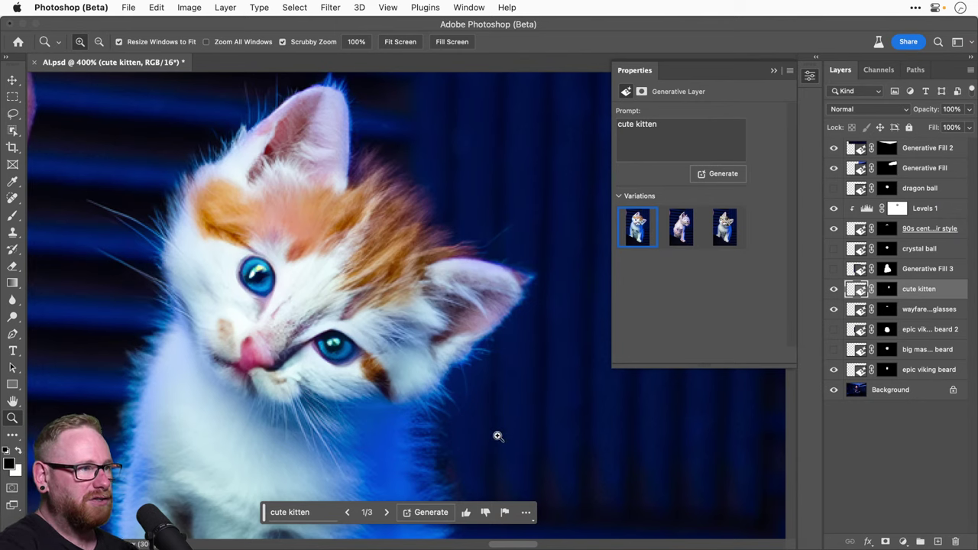
scroll(497, 436, "down", 5)
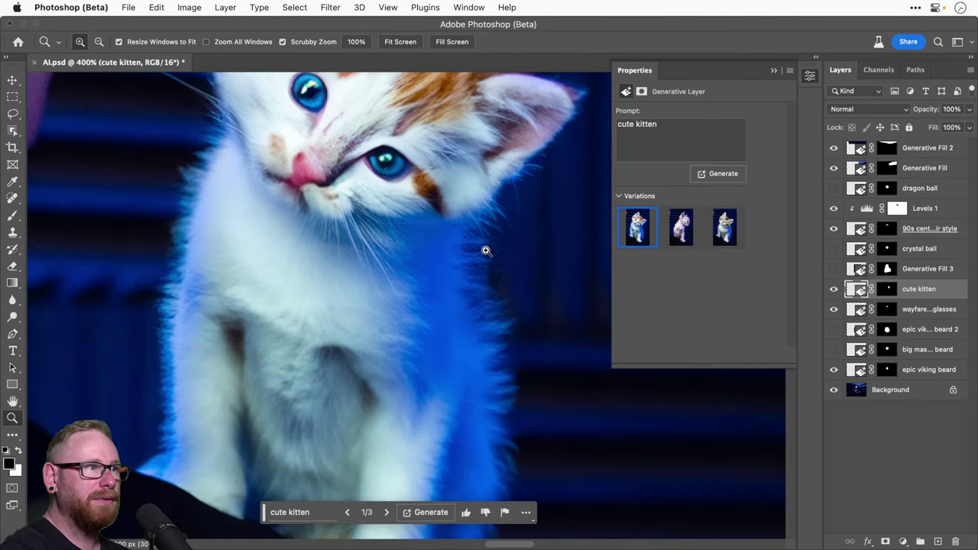
left_click_drag(482, 260, 482, 161)
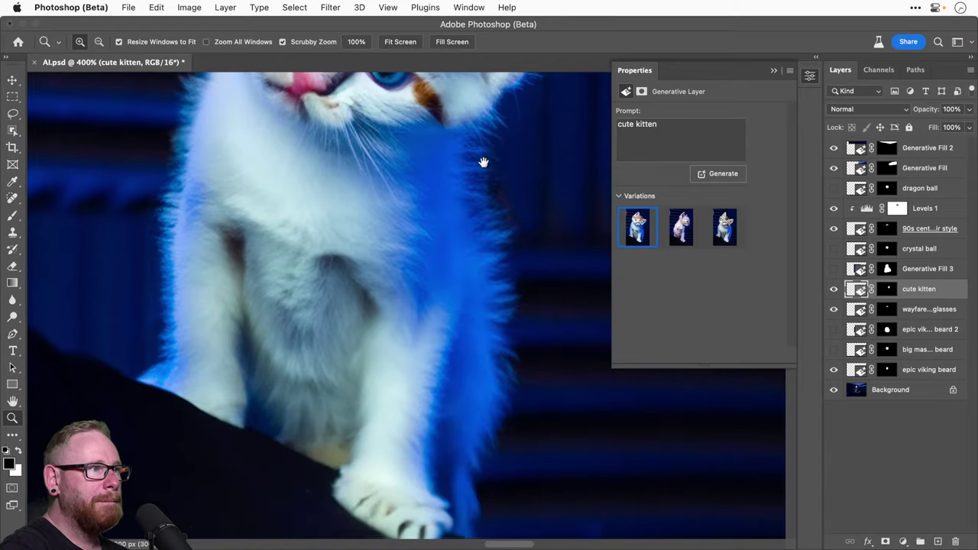
left_click(450, 317, "alt")
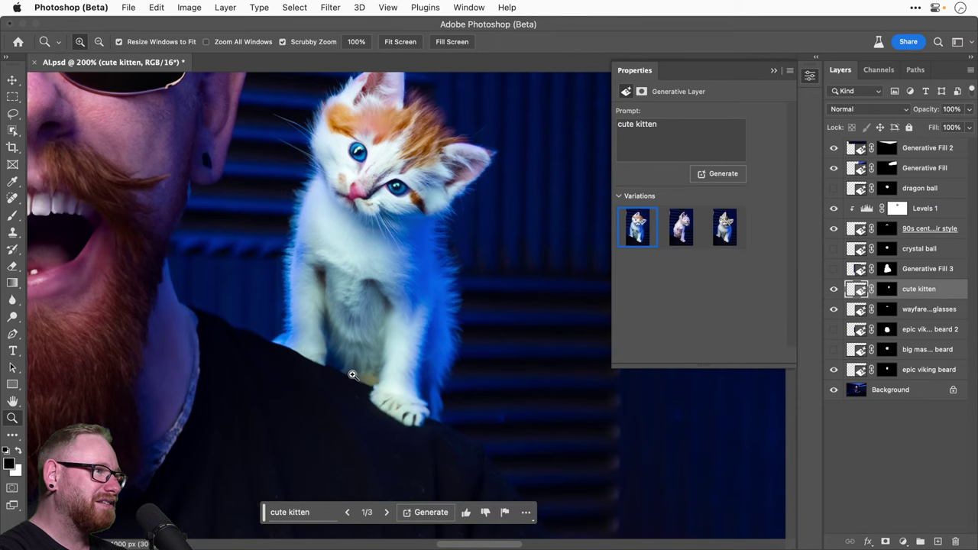
left_click_drag(338, 361, 357, 396)
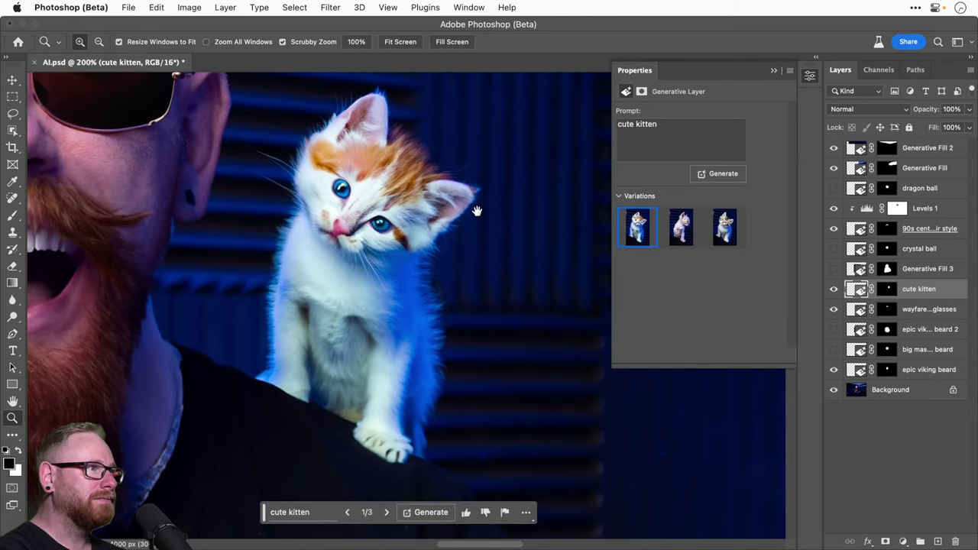
key("v")
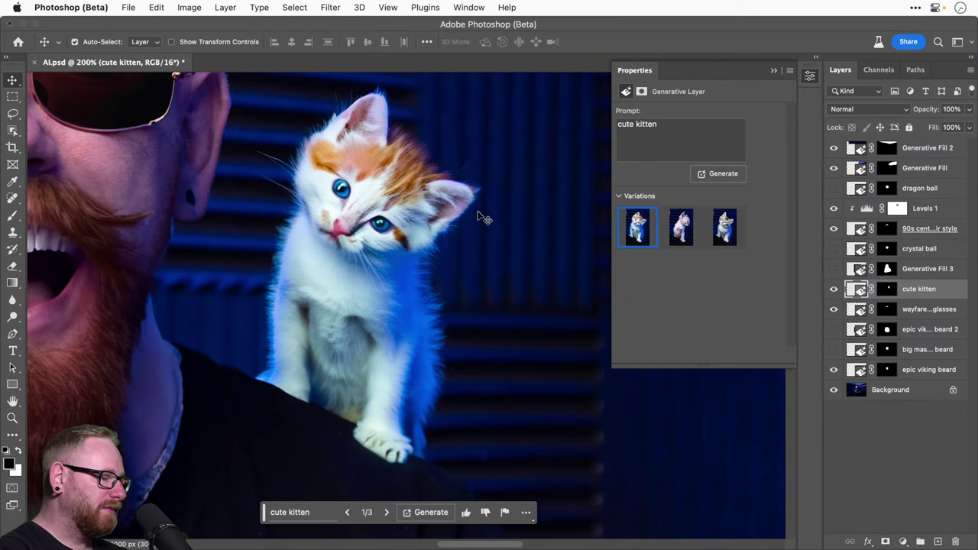
key("super+0")
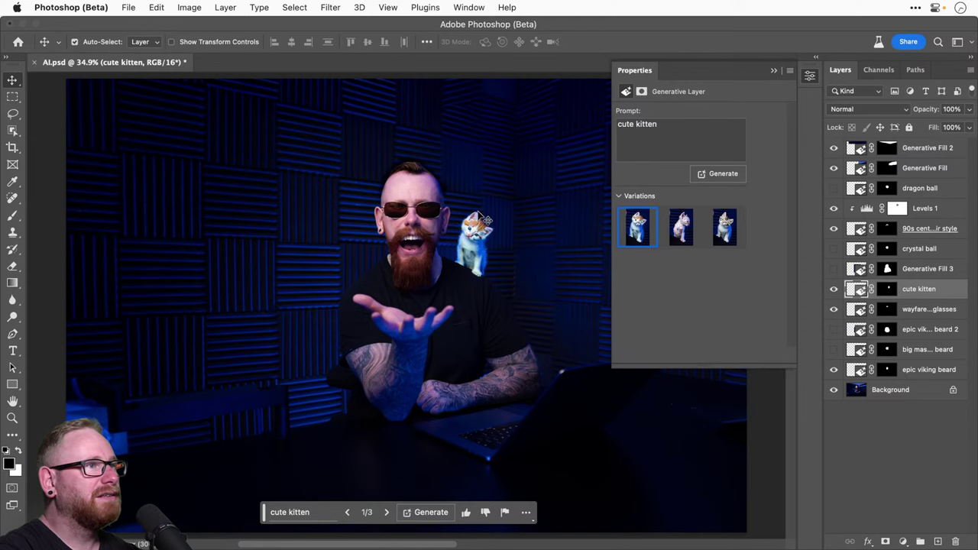
Step: Swap to the second, white kitten variation and magnify its head
left_click(678, 219)
key("super+1")
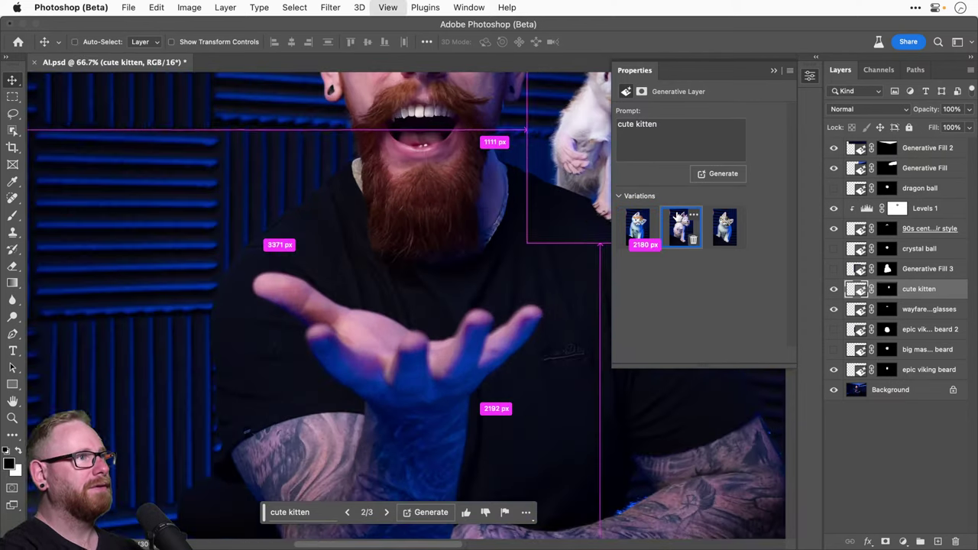
left_click_drag(469, 215, 273, 340)
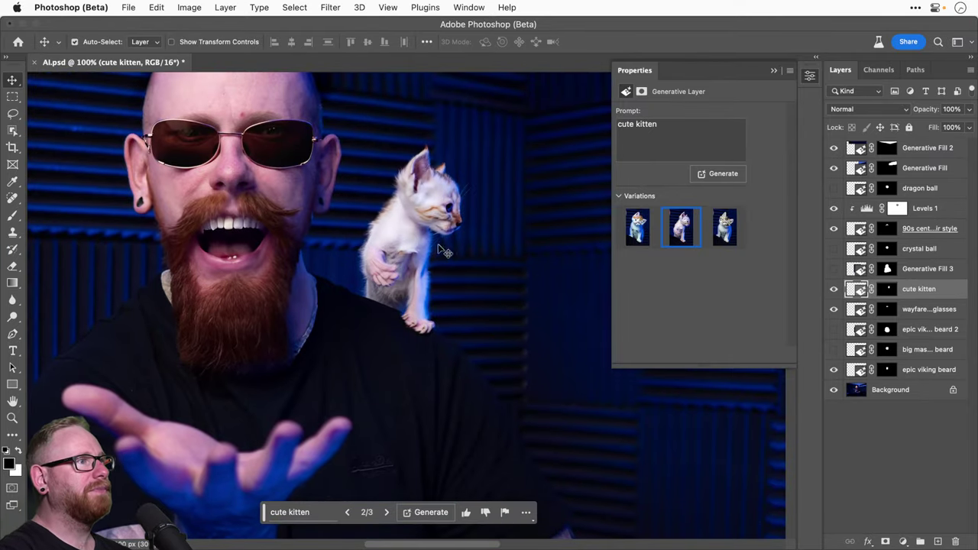
key("z")
left_click(454, 192)
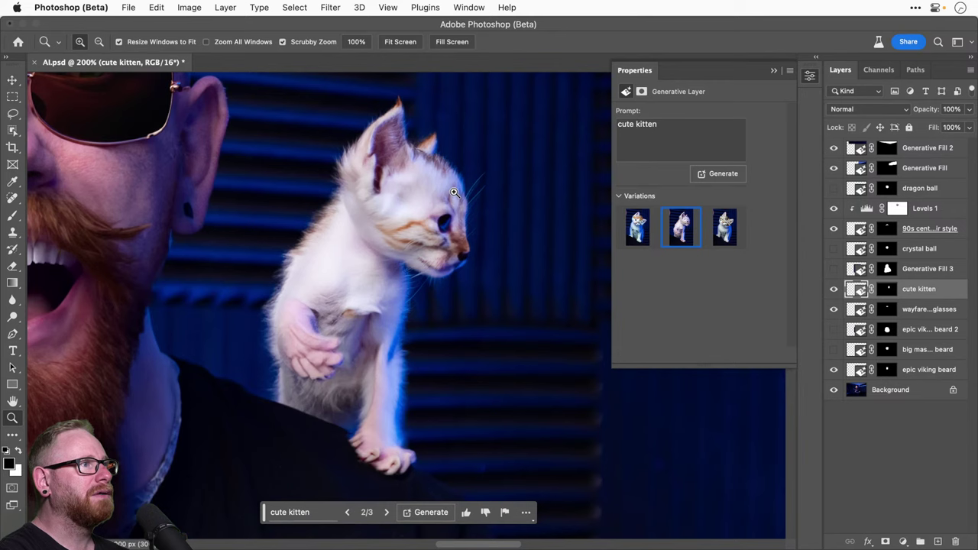
left_click(454, 193)
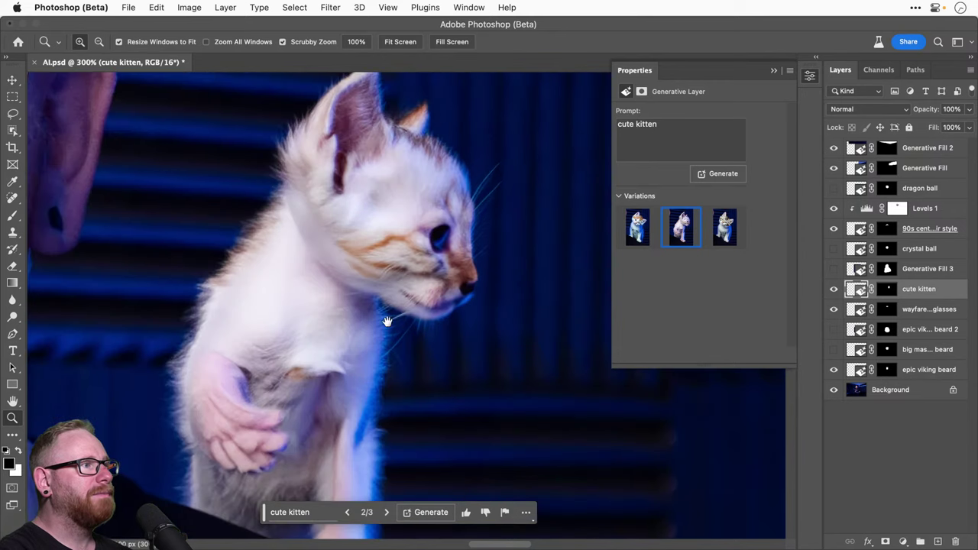
left_click_drag(387, 322, 396, 240)
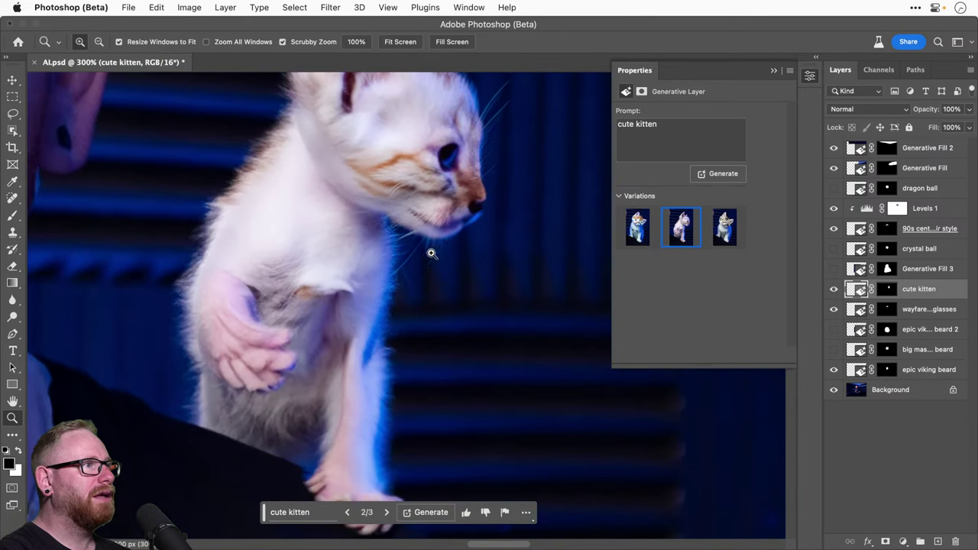
key("super+0")
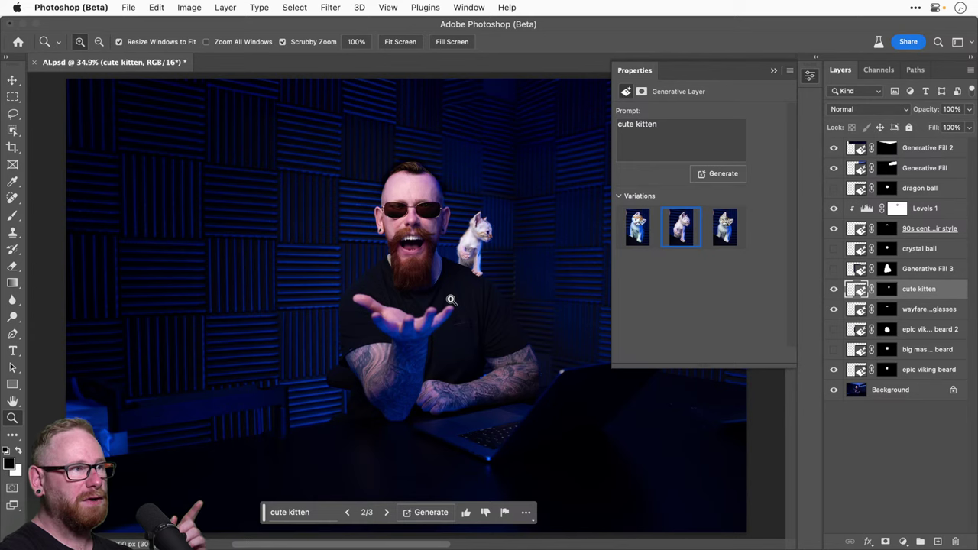
Step: Zoom in to check the kitten's edges and the tattooed forearm edge
left_click(517, 269)
left_click(458, 267)
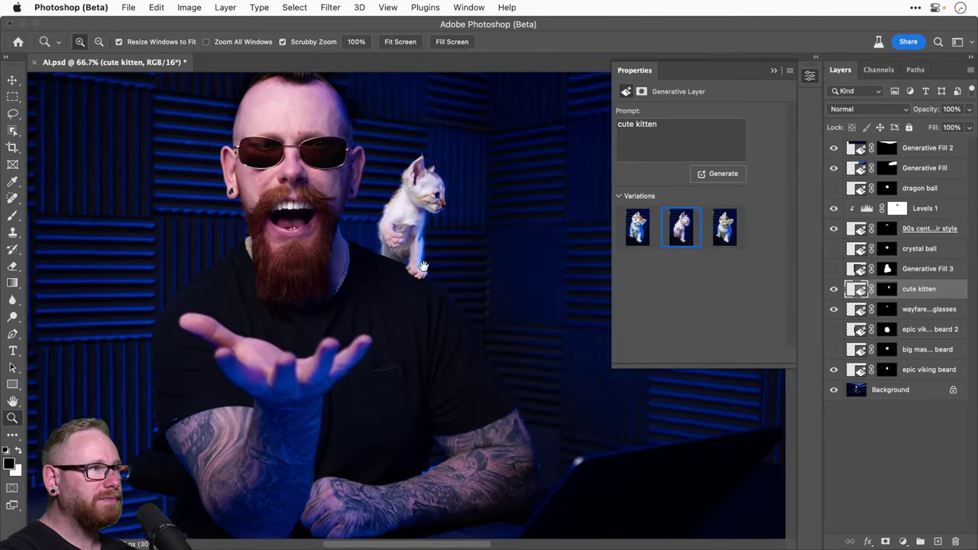
left_click(340, 264)
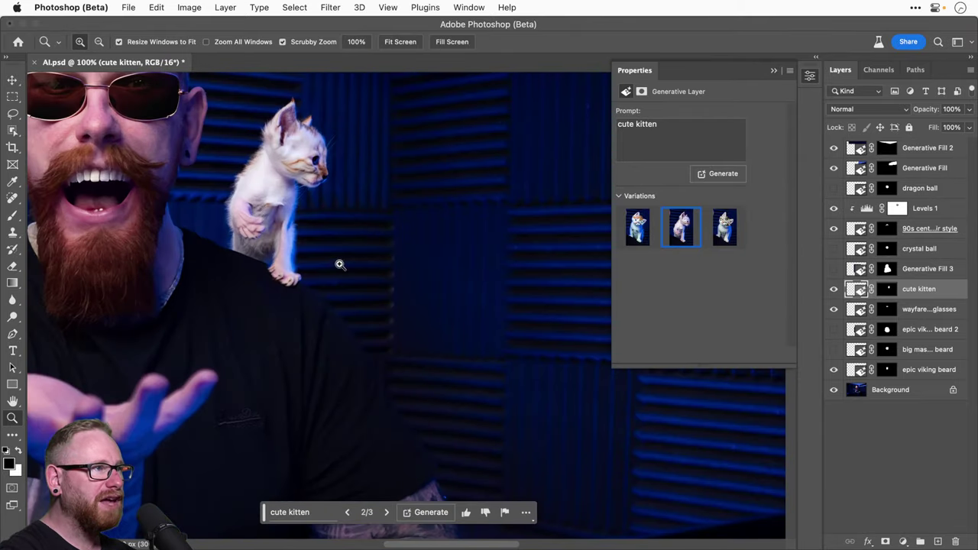
left_click(297, 206)
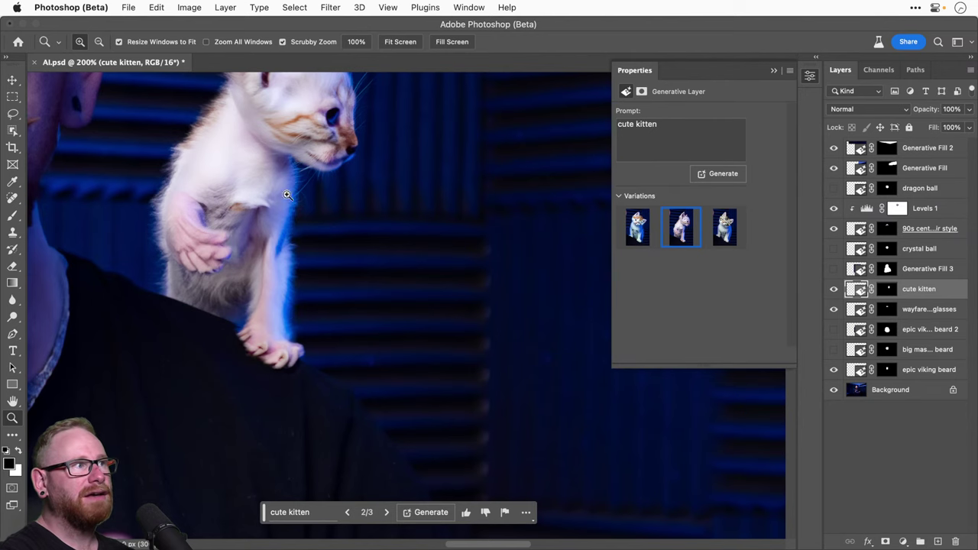
scroll(345, 350, "down", 4)
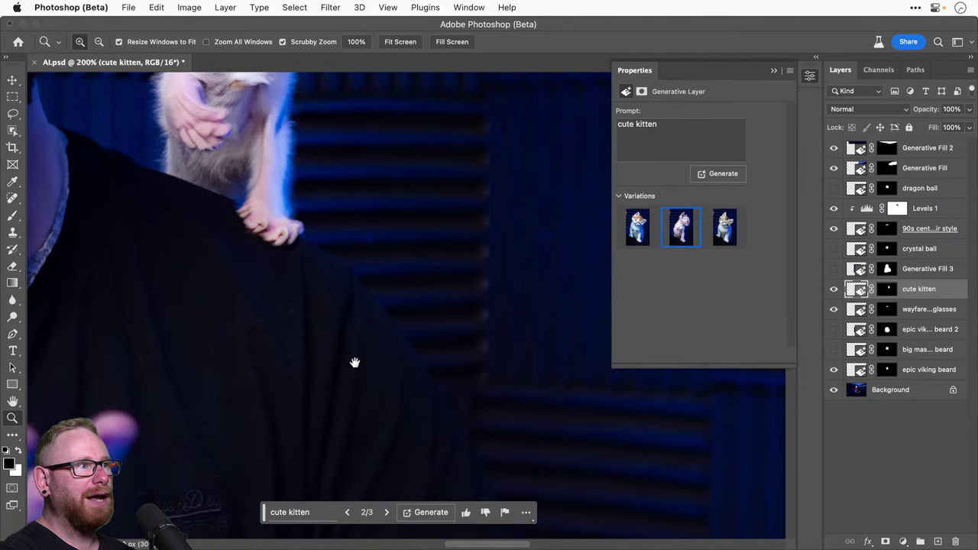
left_click(430, 380, "alt")
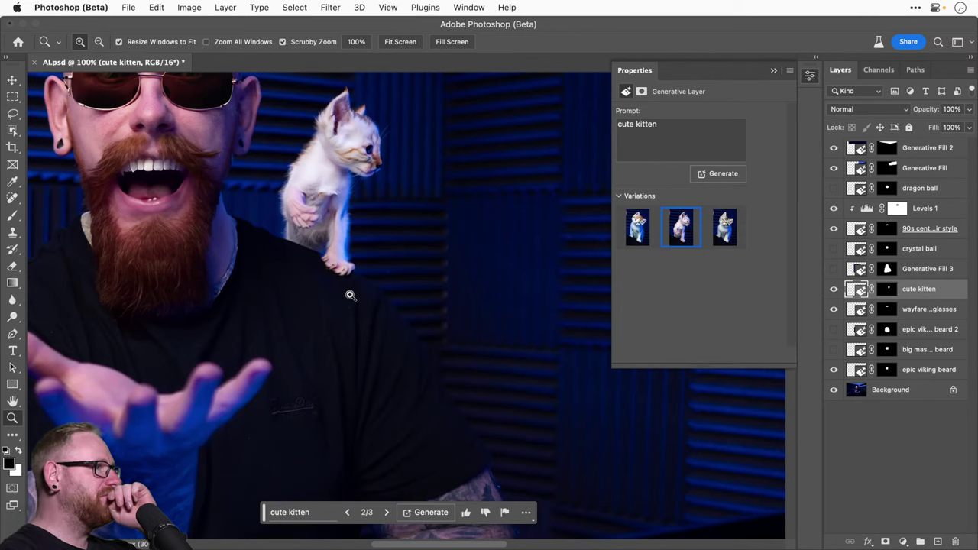
scroll(387, 367, "down", 5)
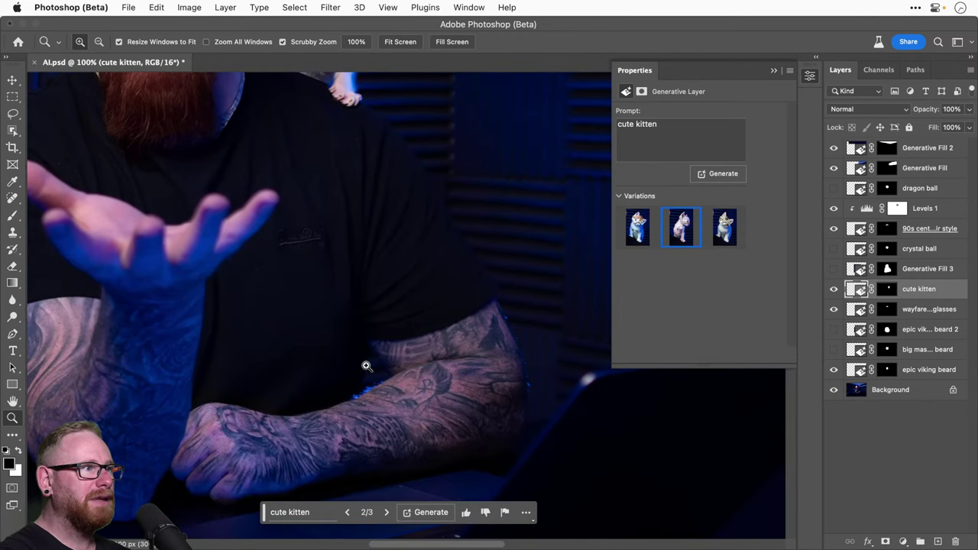
left_click(370, 386)
left_click(382, 377)
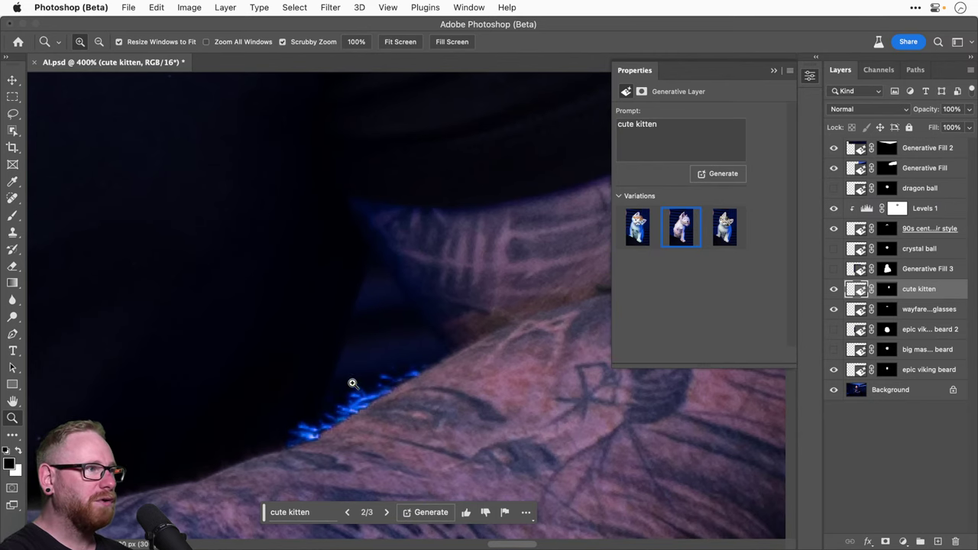
Step: Zoom out, revisit the kitten at actual size, then fit the whole image
key("super+0")
key("super+minus")
key("super+minus")
key("super+minus")
key("super+minus")
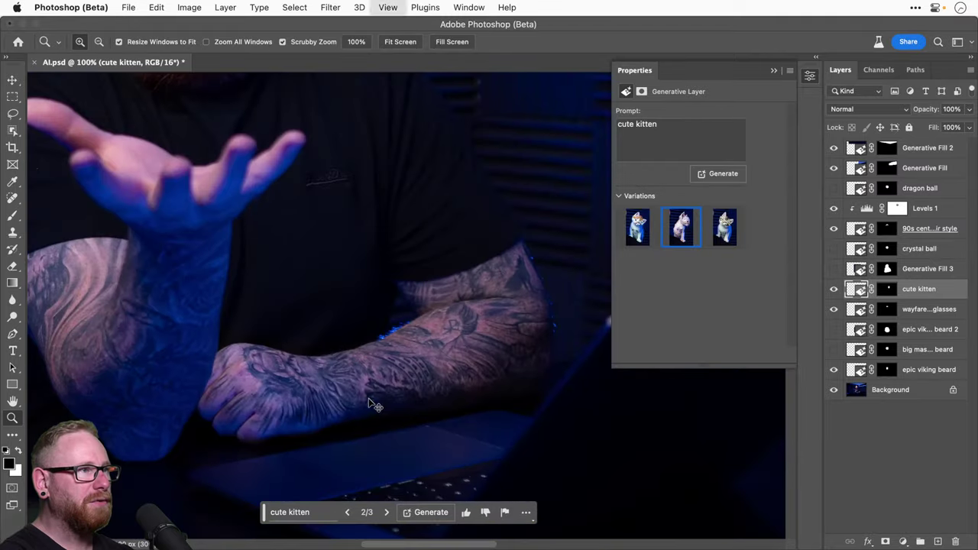
left_click(421, 267)
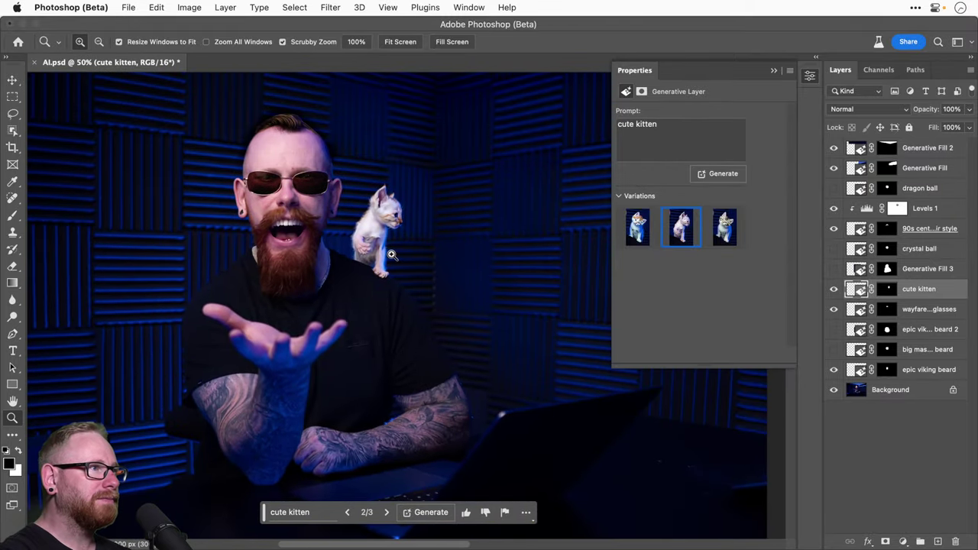
left_click(391, 254)
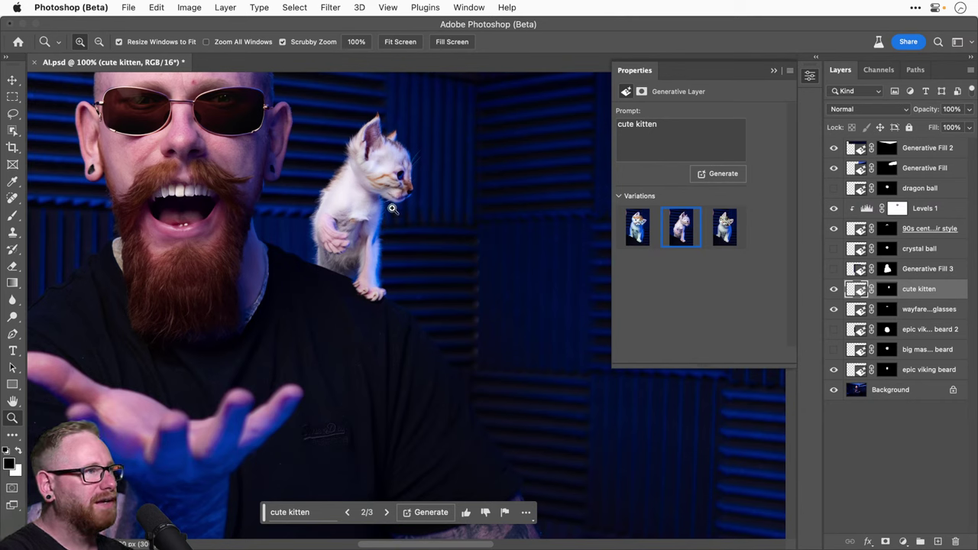
mouse_move(726, 233)
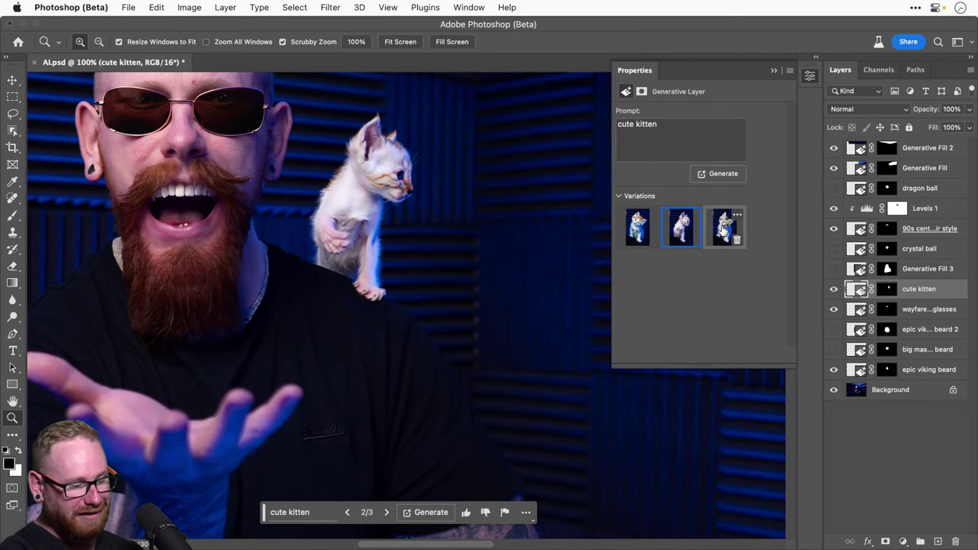
key("super+0")
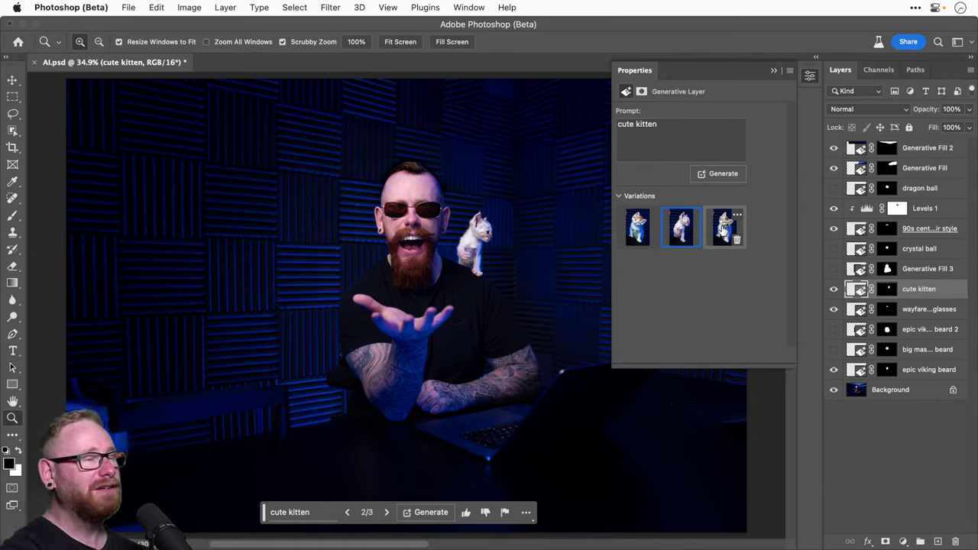
Step: Inspect the third, tabby kitten variation at 200%, then return to the first, orange variation
left_click(723, 229)
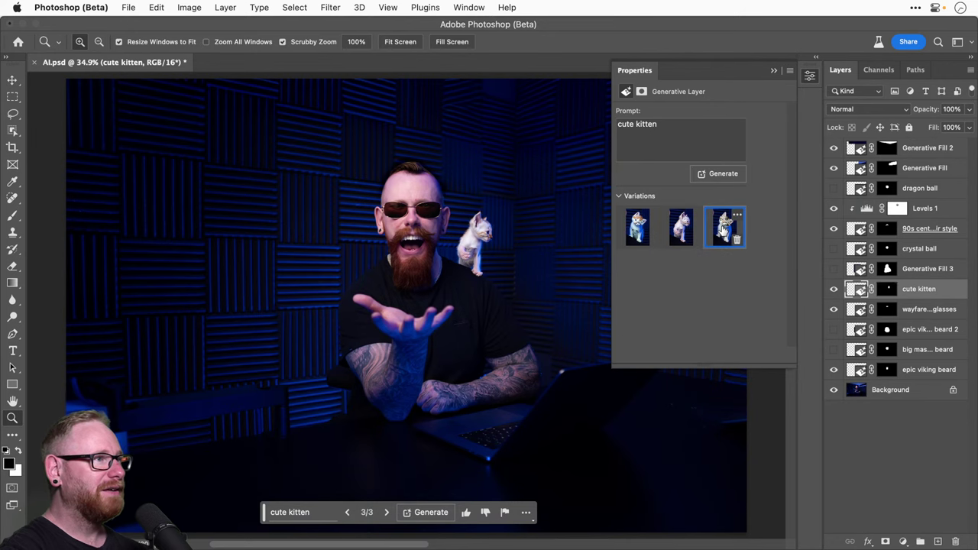
left_click(486, 240)
left_click(486, 239)
left_click(486, 240)
left_click(486, 240)
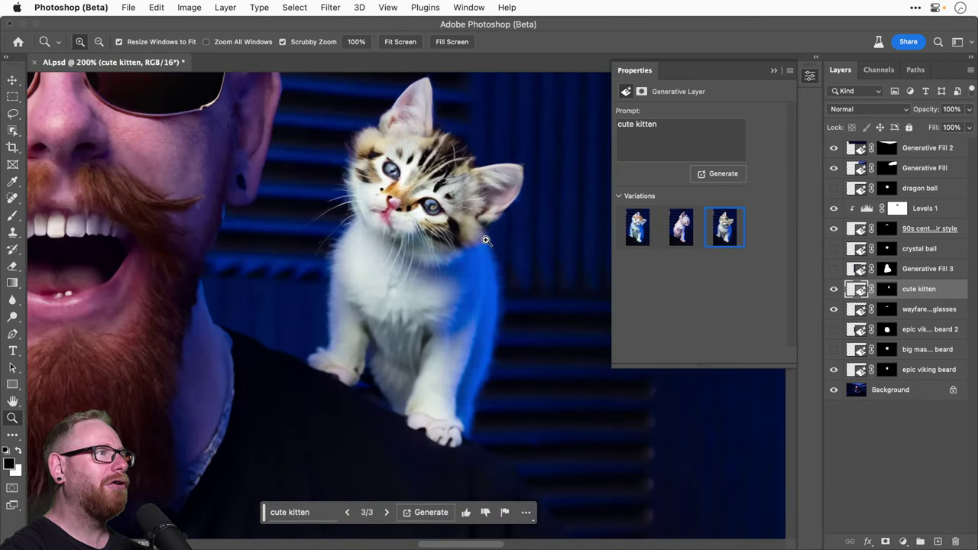
key("v")
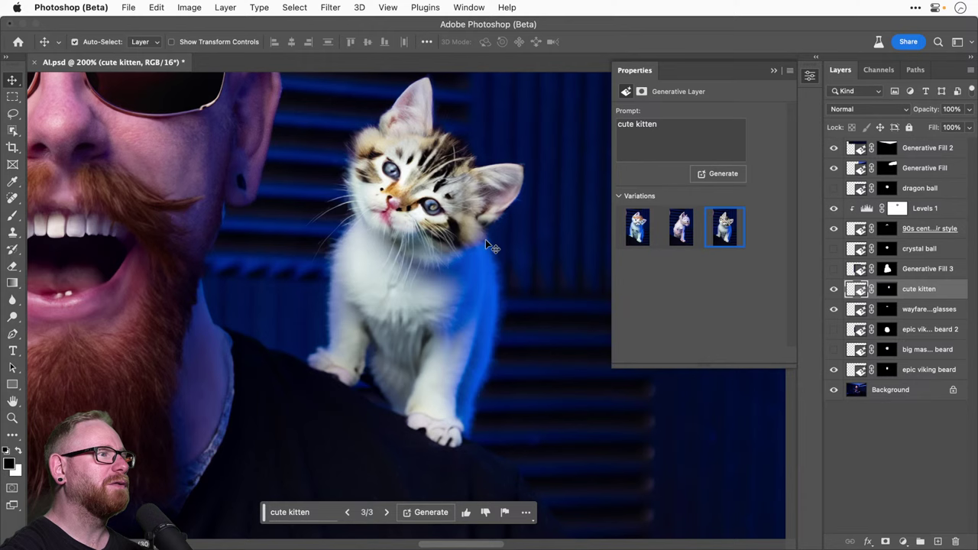
left_click(637, 227)
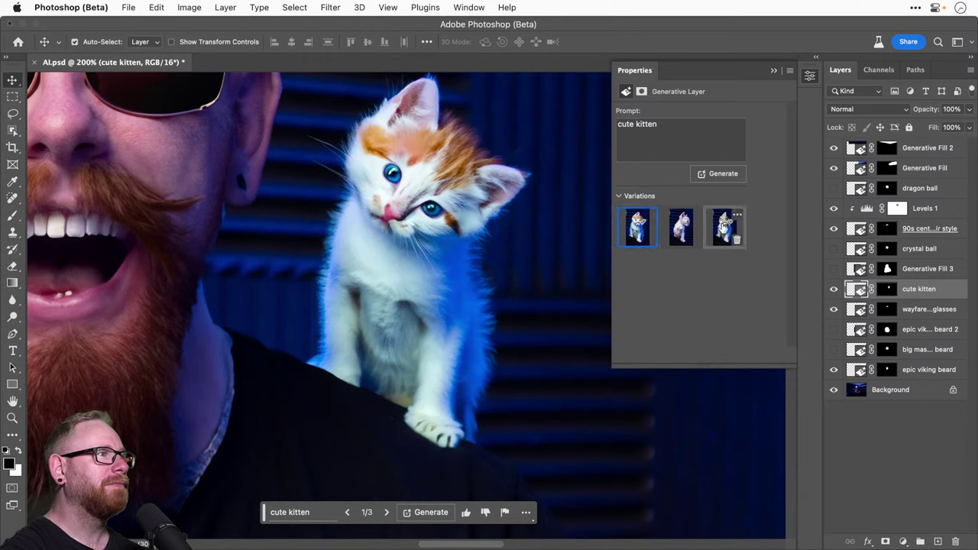
Step: Generate three more cute kitten variations, keeping variation 1/6, and recentre the view
left_click(428, 512)
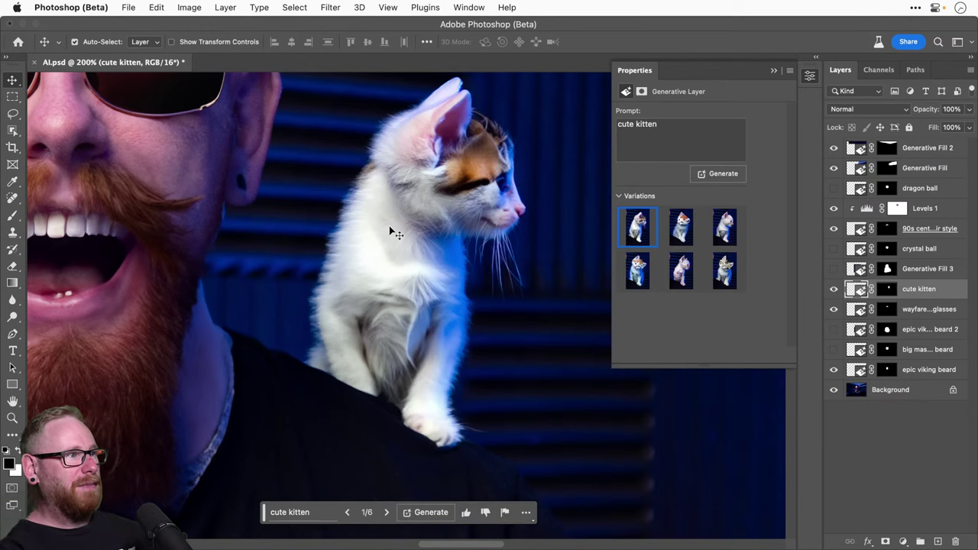
left_click_drag(449, 238, 426, 258)
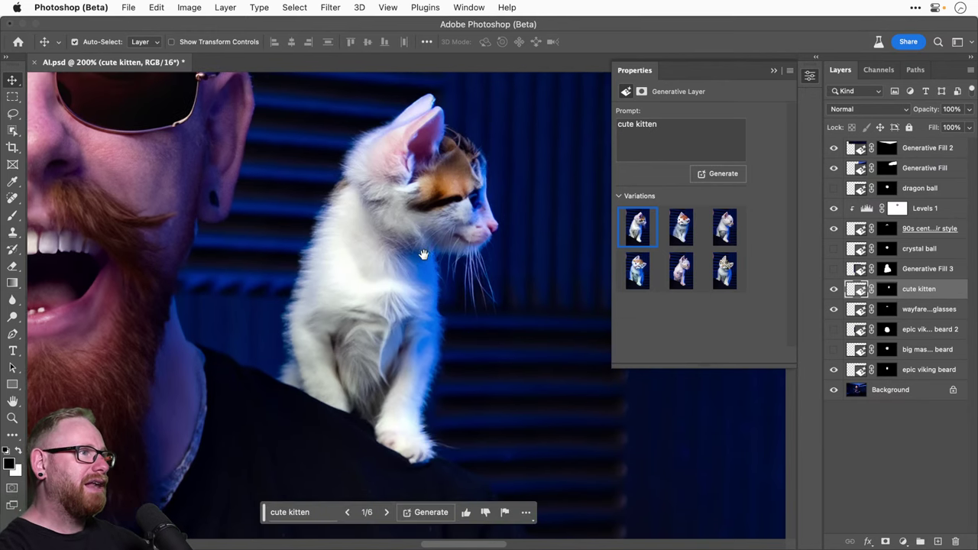
key("super+minus")
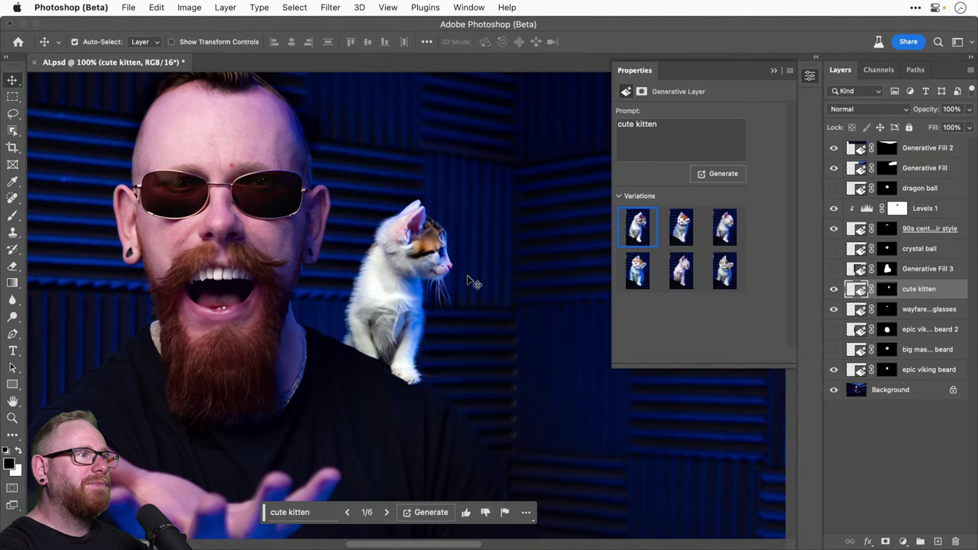
key("z")
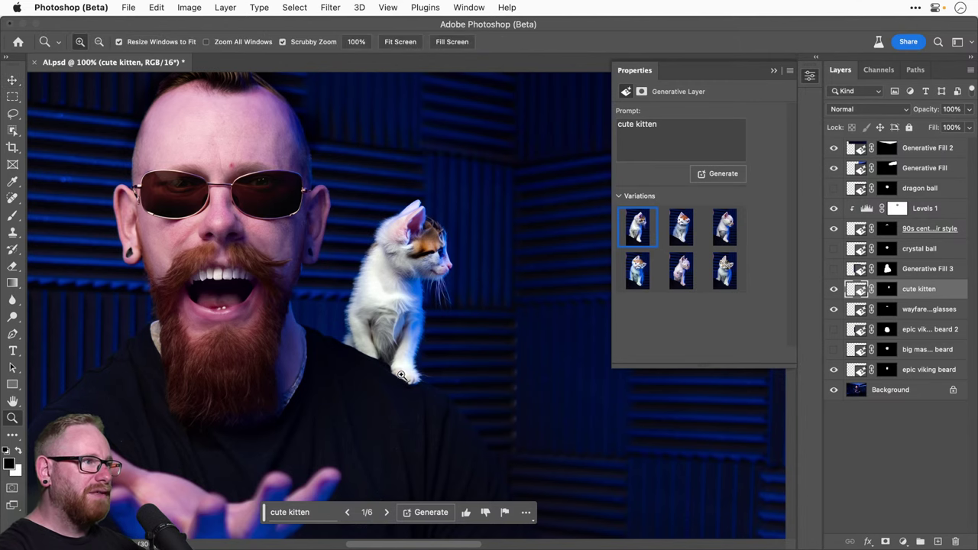
left_click(400, 377)
left_click(400, 377)
key("v")
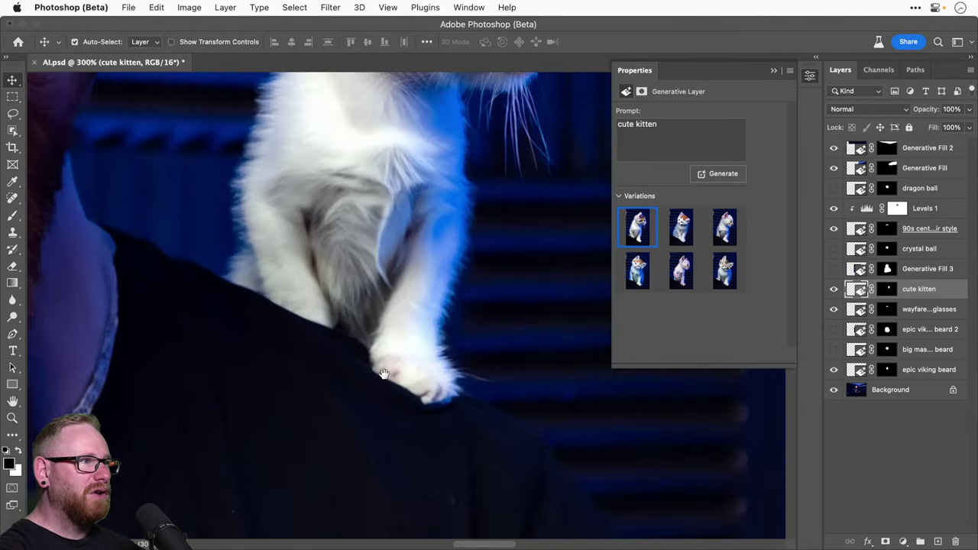
scroll(398, 325, "up", 5)
scroll(399, 325, "up", 2)
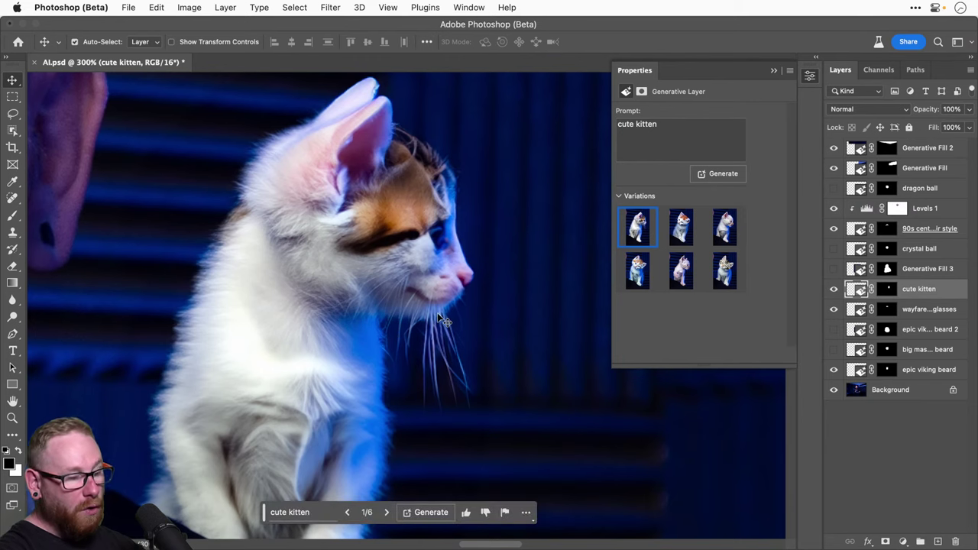
left_click_drag(451, 325, 442, 320)
scroll(441, 320, "down", 3)
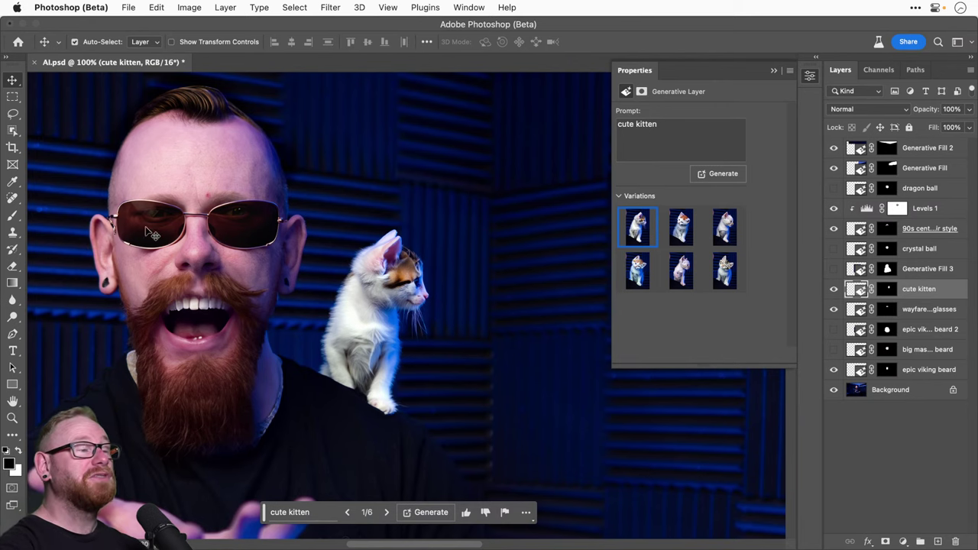
left_click(378, 309)
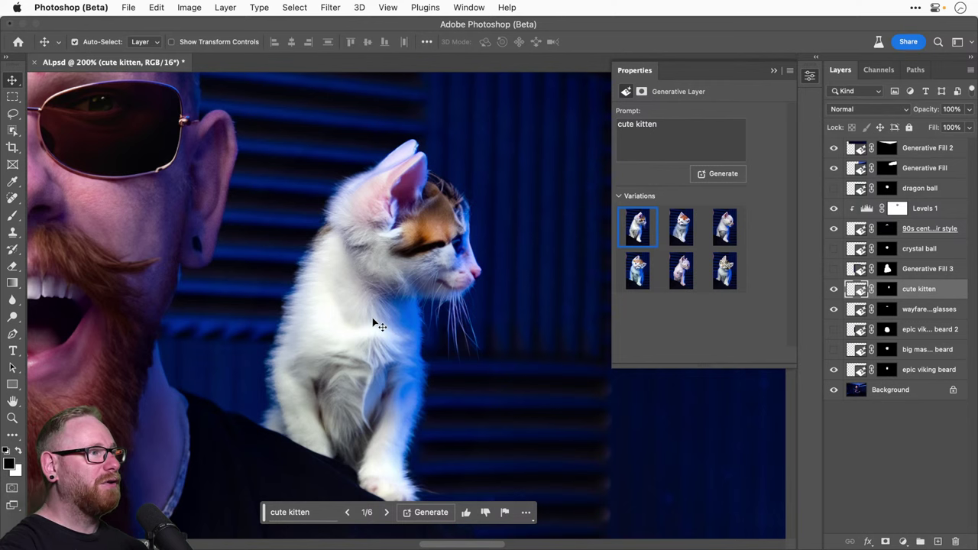
key("super+minus")
key("super+minus")
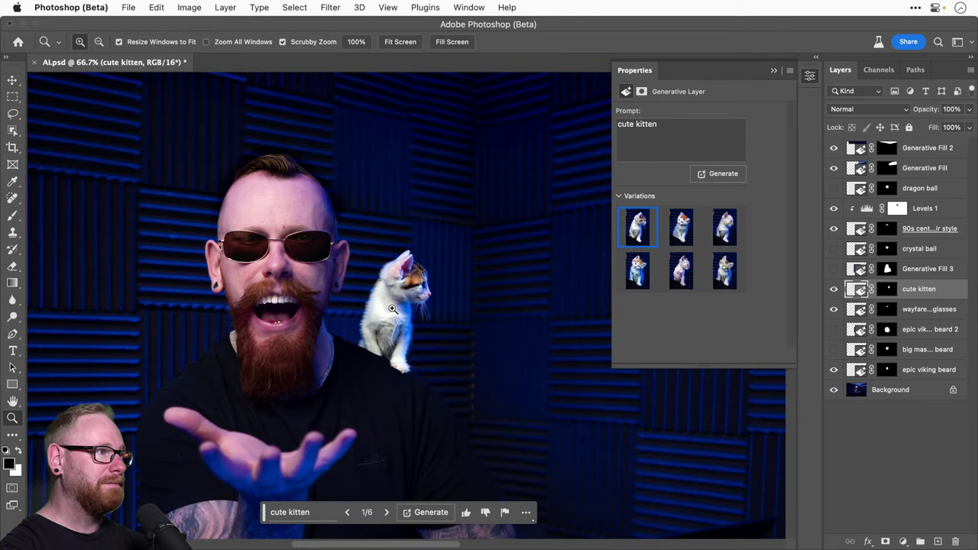
left_click(382, 321)
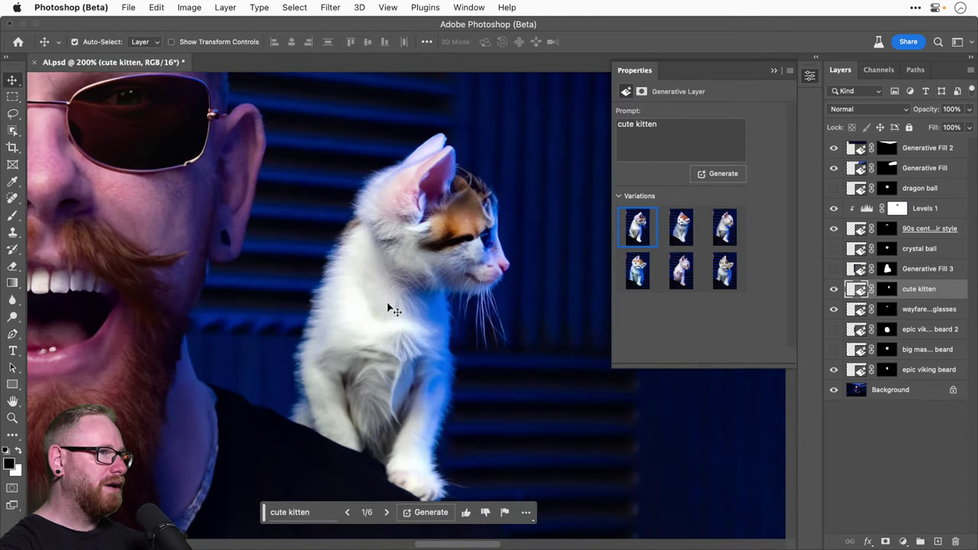
left_click(677, 228)
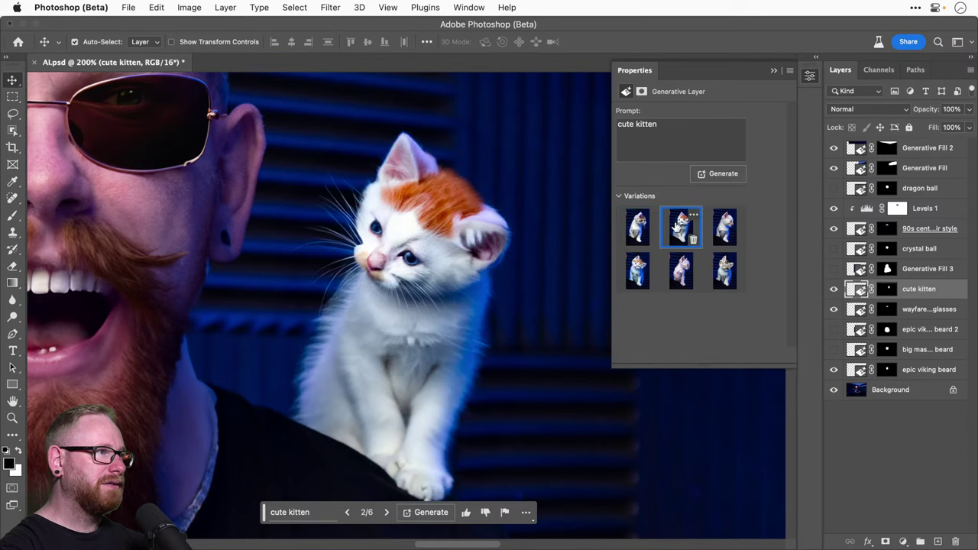
left_click(725, 227)
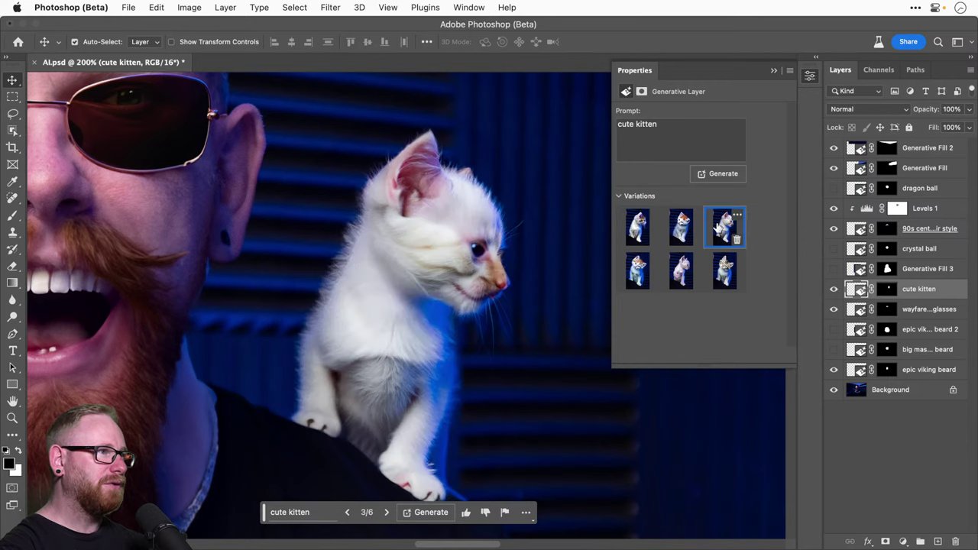
left_click(638, 228)
left_click(636, 267)
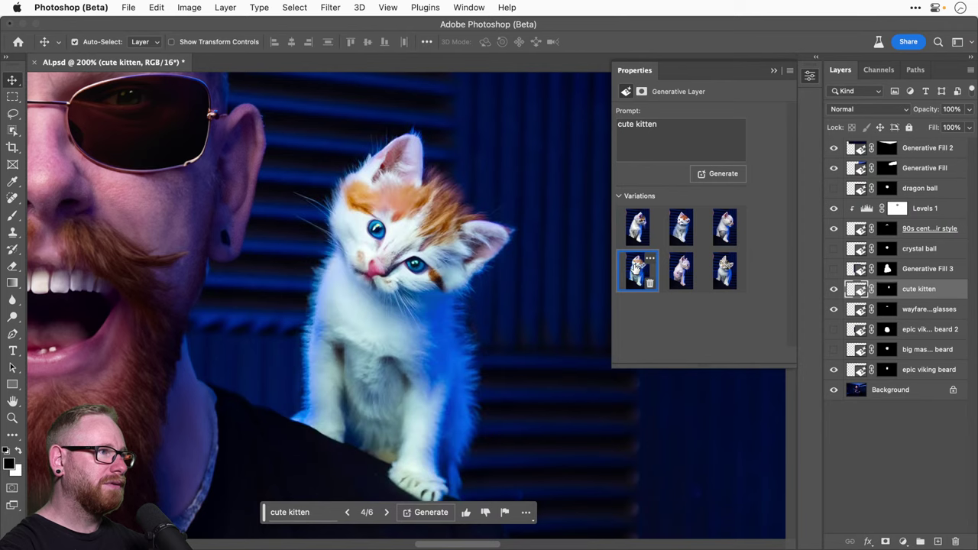
key("super+minus")
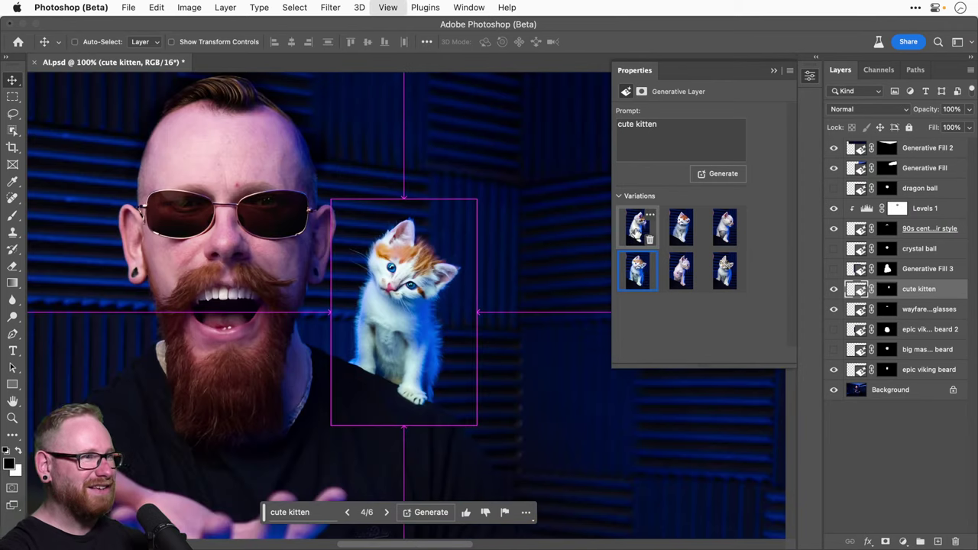
left_click(638, 227)
left_click(636, 267)
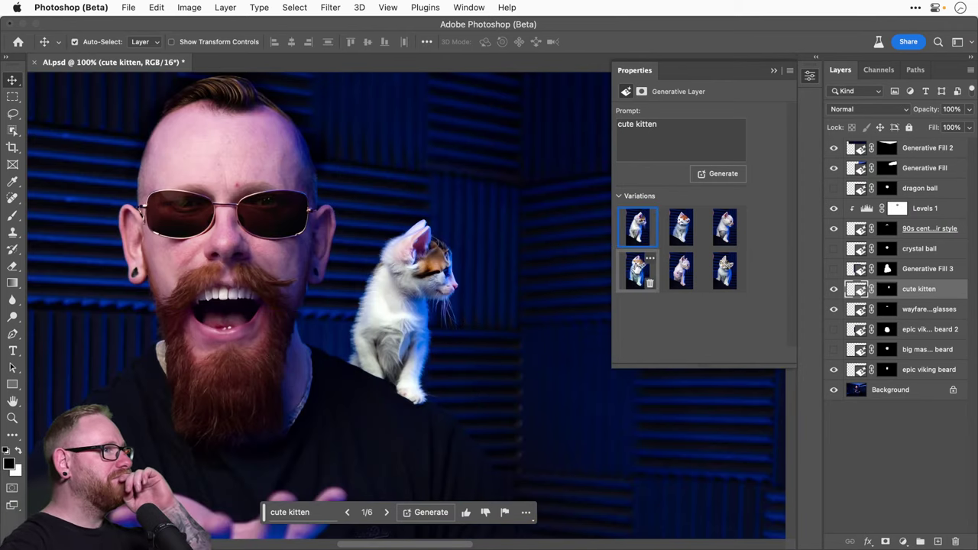
left_click(629, 227)
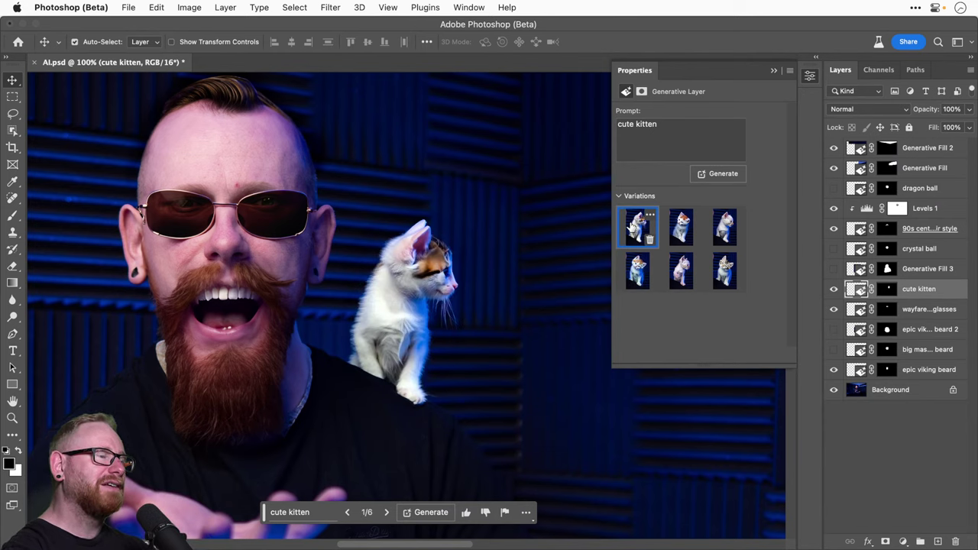
left_click(636, 267)
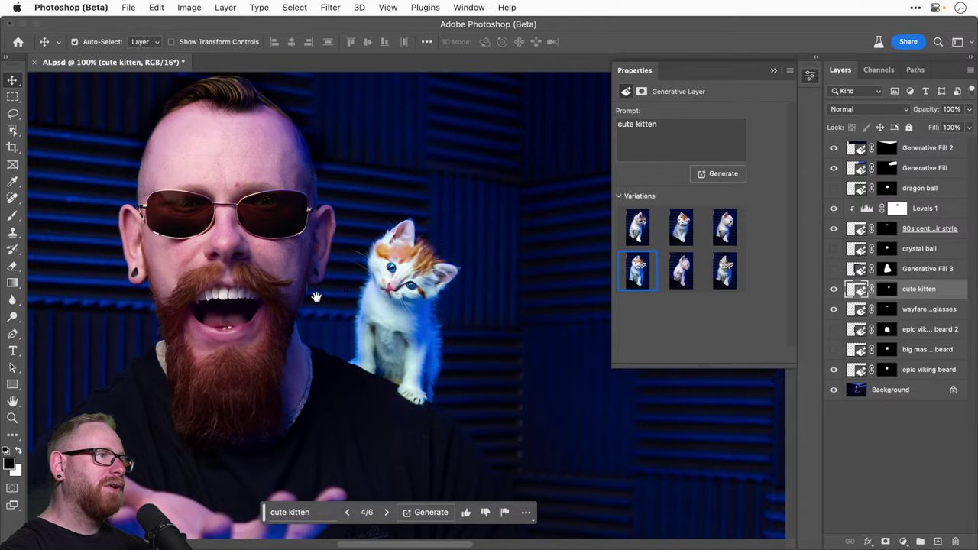
left_click_drag(316, 294, 394, 281)
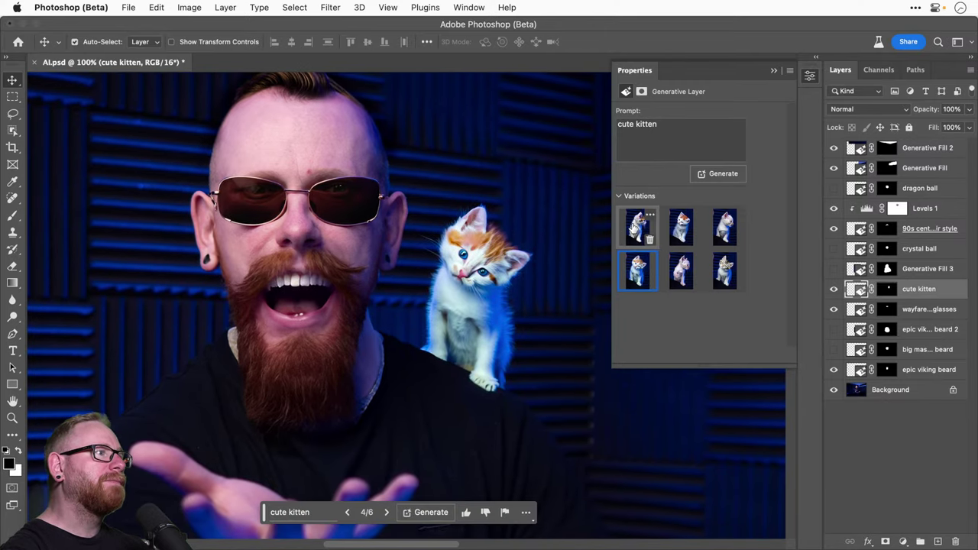
left_click(634, 230)
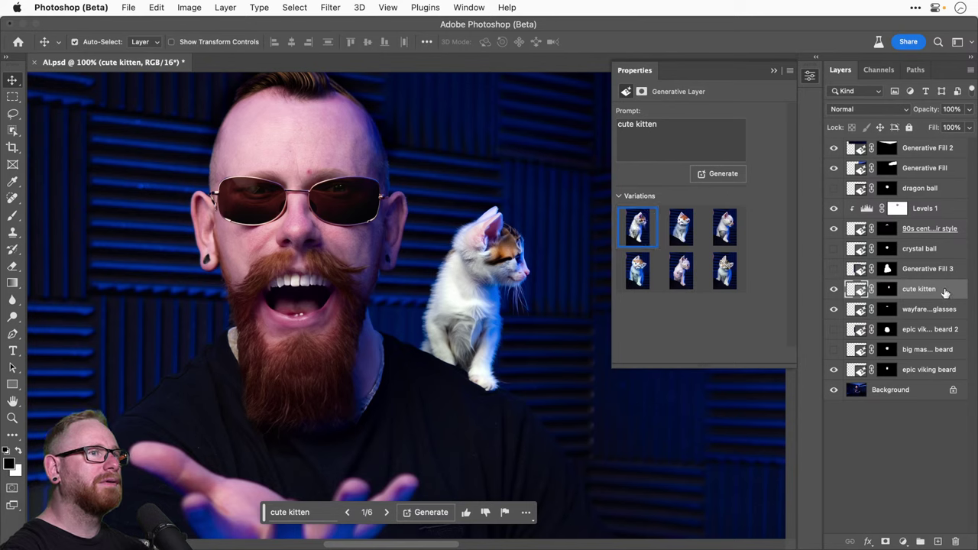
Step: Duplicate the cute kitten layer and switch the original to the fourth variation
key("super+j")
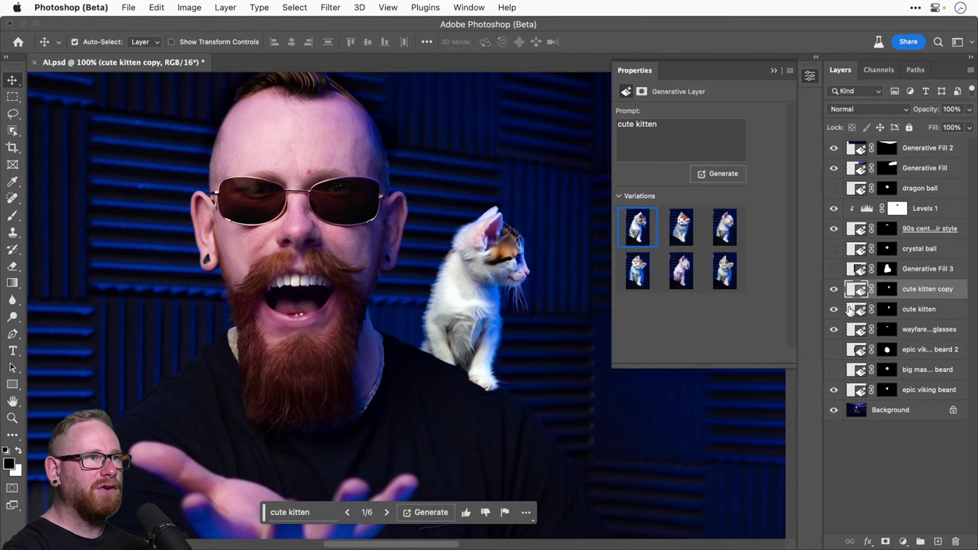
left_click(849, 308)
left_click(629, 273)
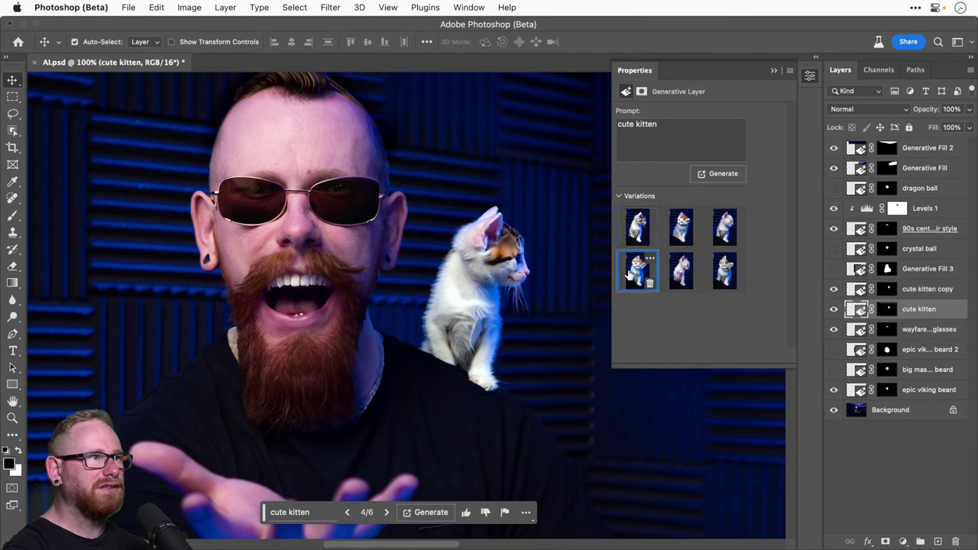
left_click(834, 290)
left_click(931, 295)
left_click(834, 290)
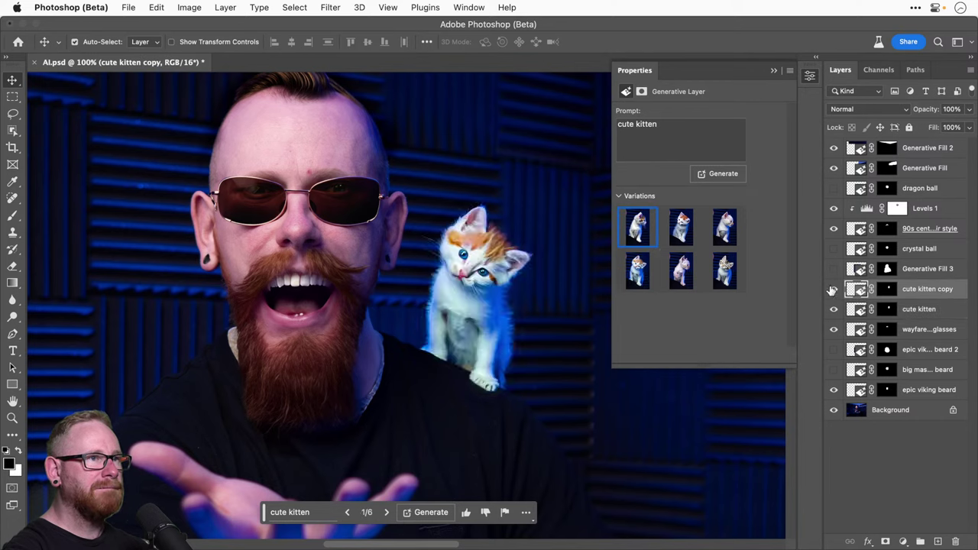
Step: Flip the kitten copy horizontally and place it on the man's left shoulder
key("super+t")
left_click_drag(412, 211, 104, 212)
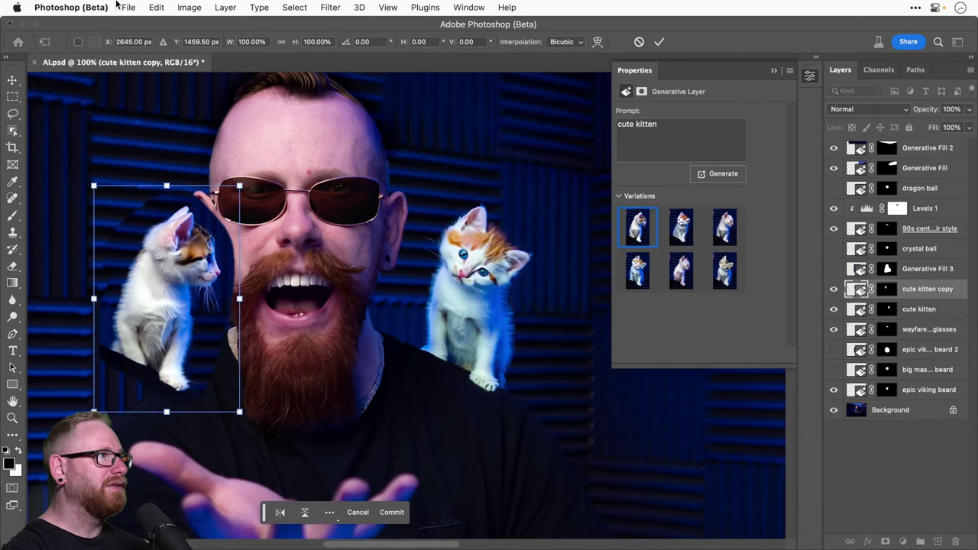
left_click(156, 7)
mouse_move(259, 307)
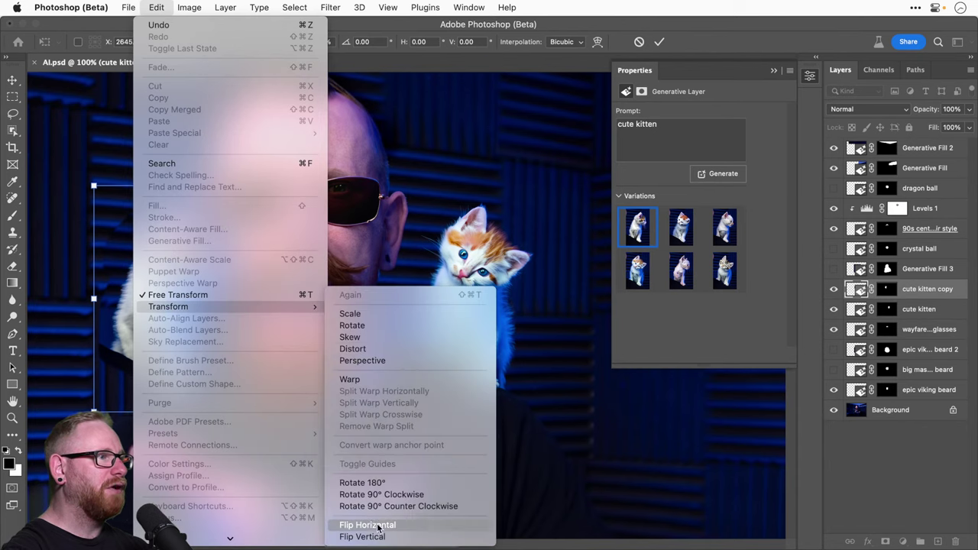
left_click(378, 525)
left_click_drag(174, 332, 159, 346)
key("Return")
Step: Zoom in on the left kitten and set the Object Selection tool to cloud detailed subject detection
scroll(305, 323, "up", 2)
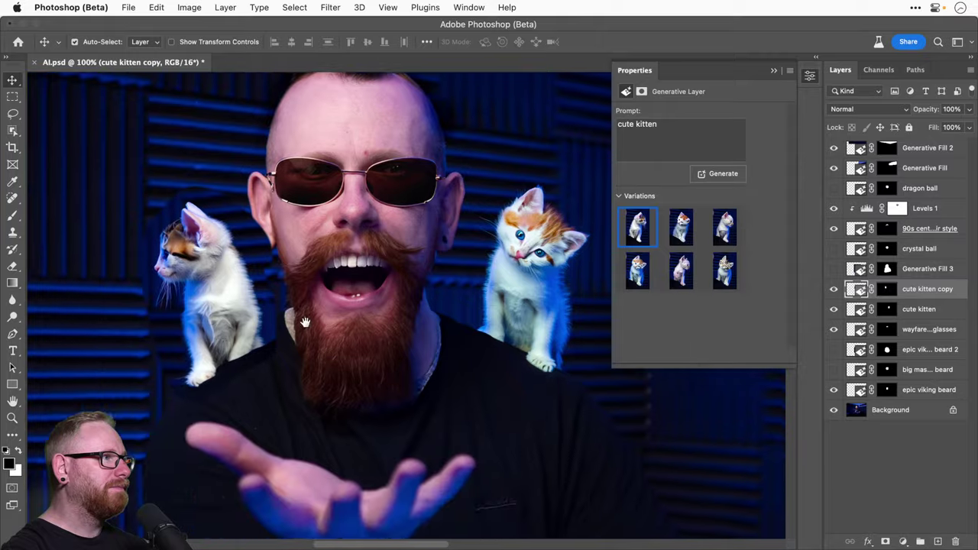
key("z")
left_click(385, 295)
key("v")
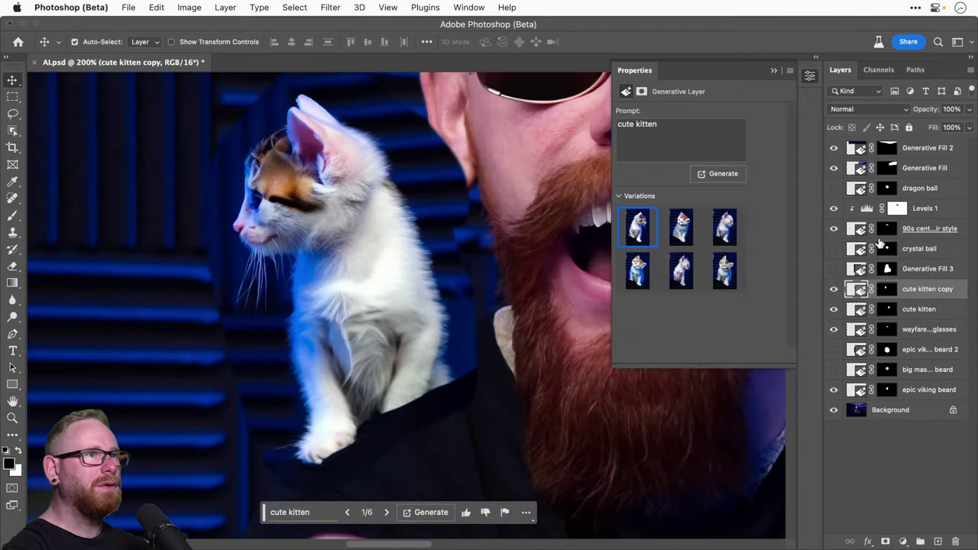
left_click(888, 290)
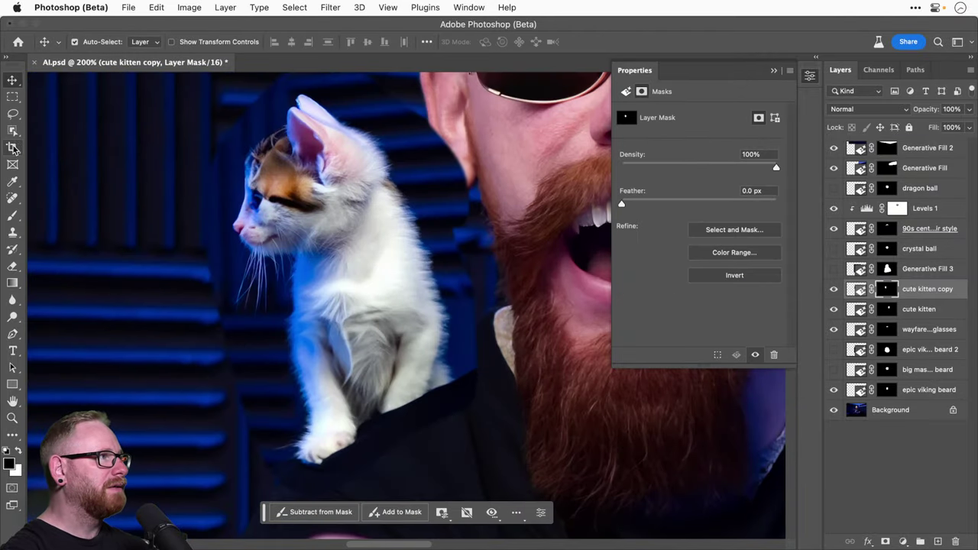
left_click(13, 116)
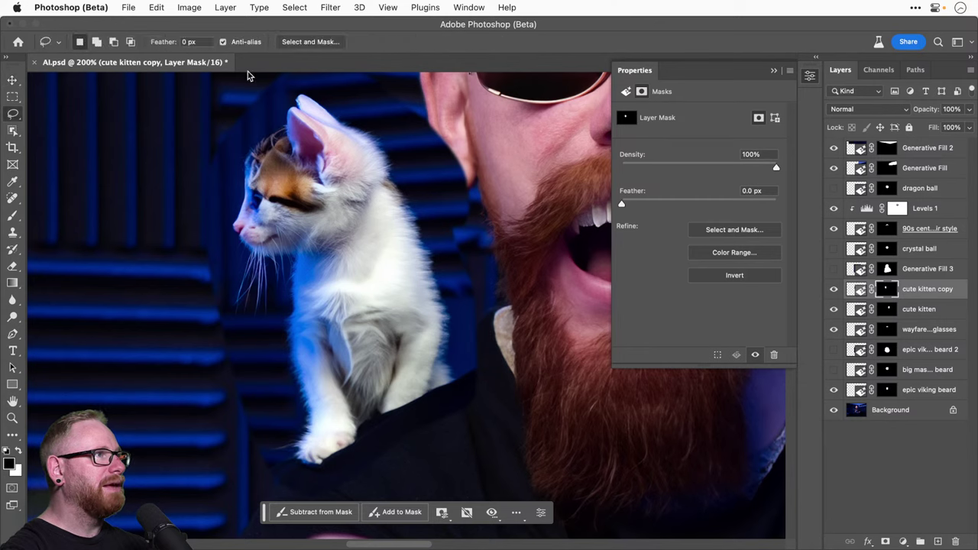
right_click(12, 130)
left_click(68, 142)
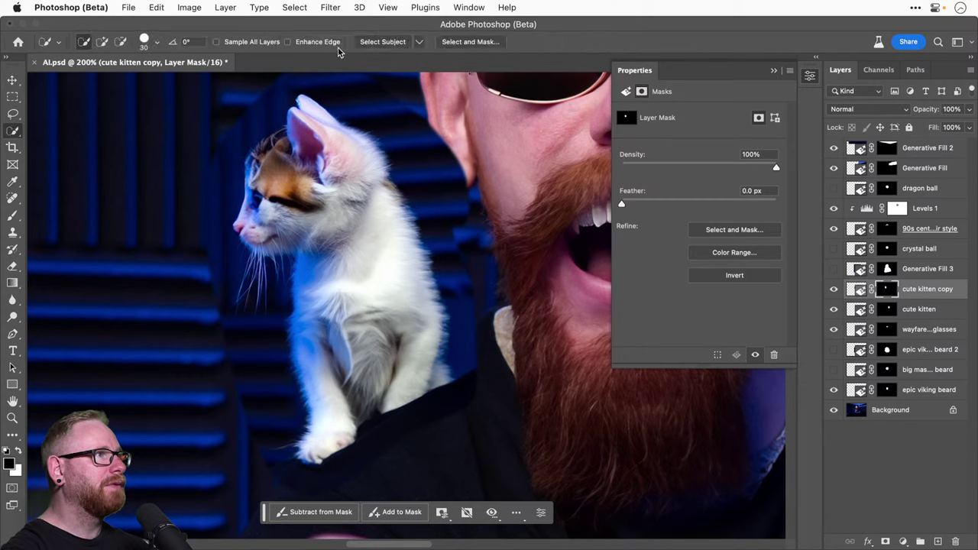
left_click(419, 42)
left_click(429, 54)
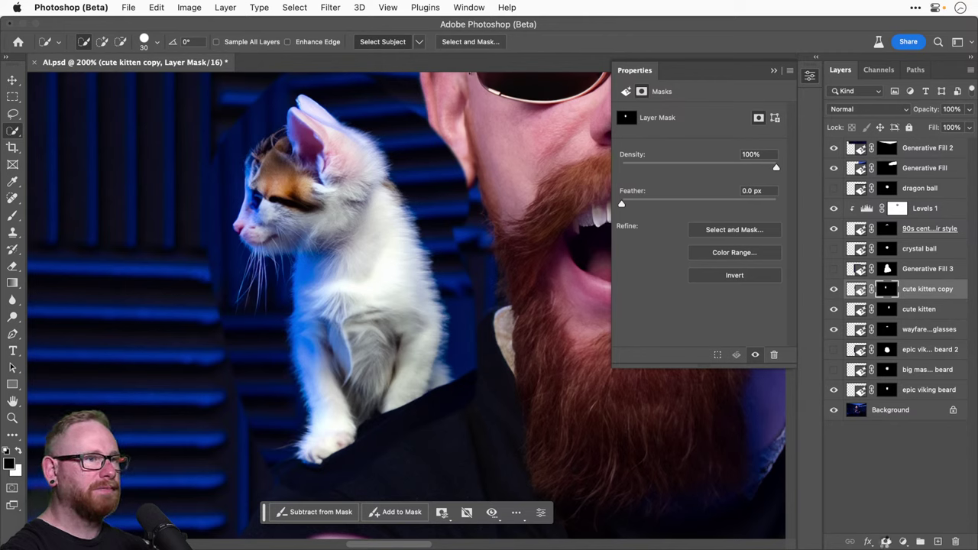
Step: Replace the kitten copy's mask with one built from the kitten selection
left_click(885, 540)
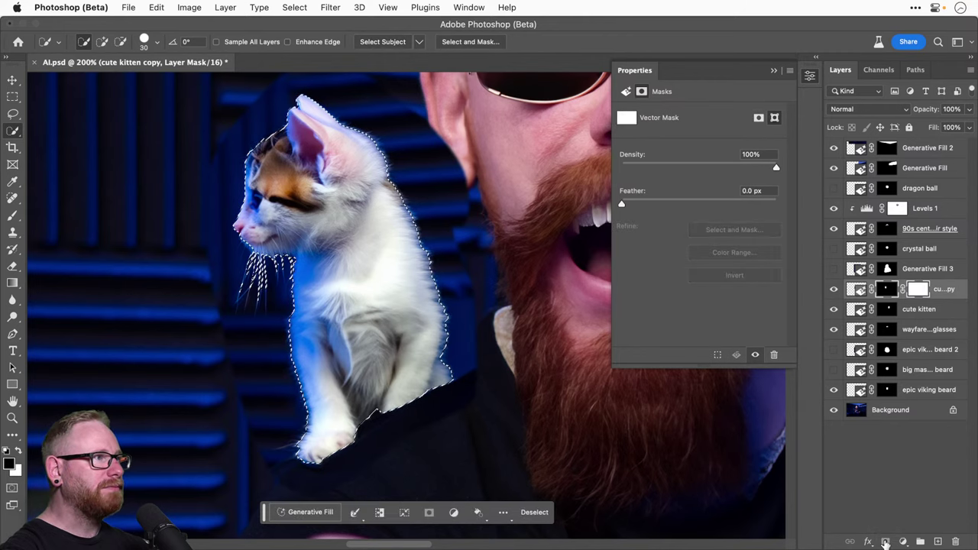
right_click(887, 289)
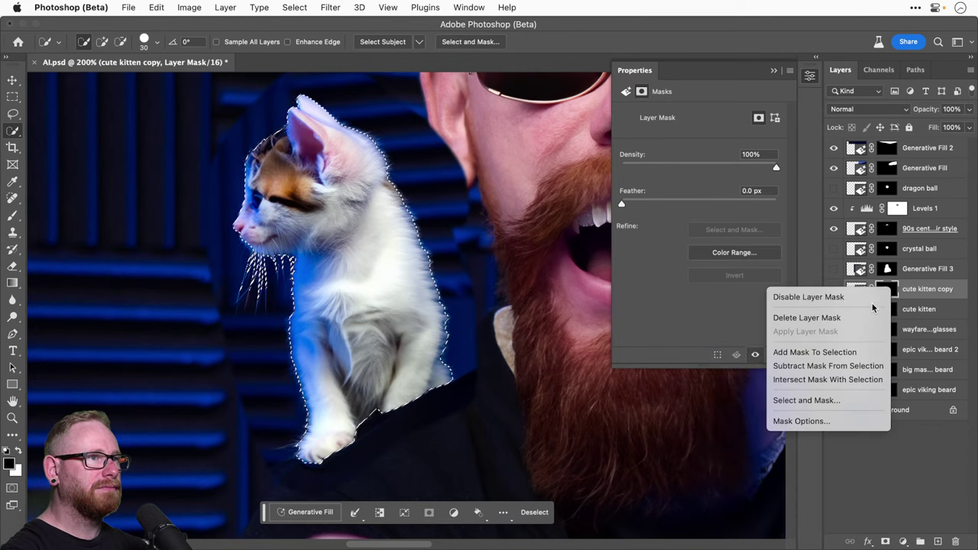
left_click(807, 318)
left_click(885, 541)
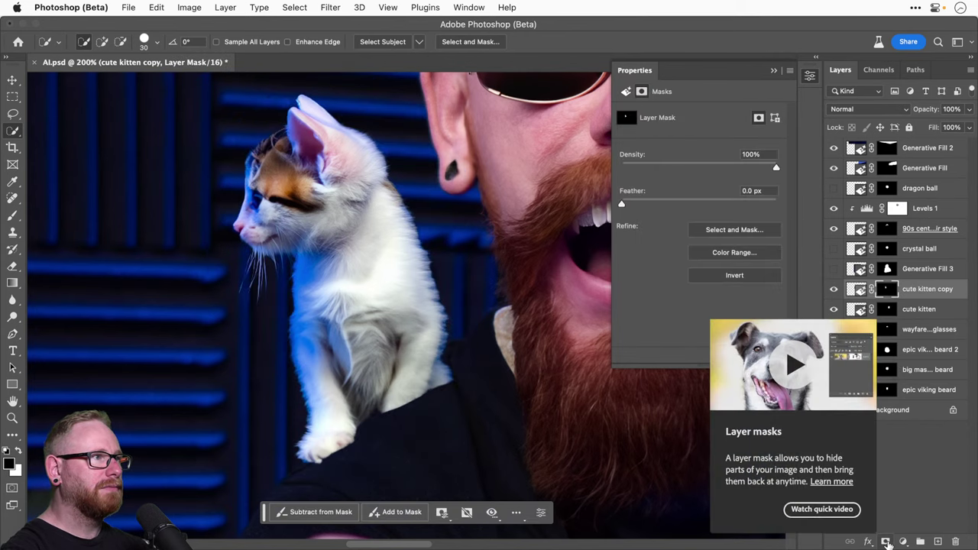
Step: Inspect the left kitten's mask edges up close, then select the right kitten's layer
key("v")
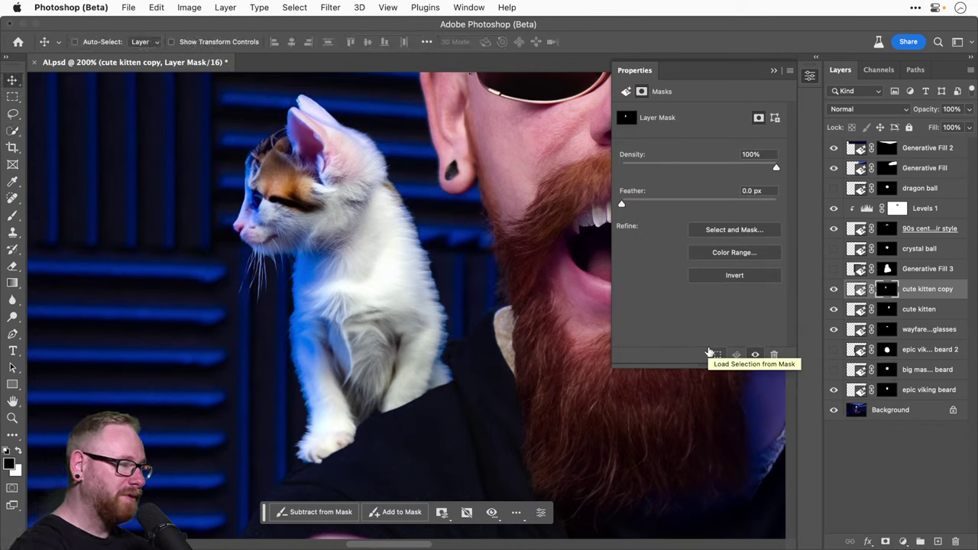
key("super+1")
key("super+minus")
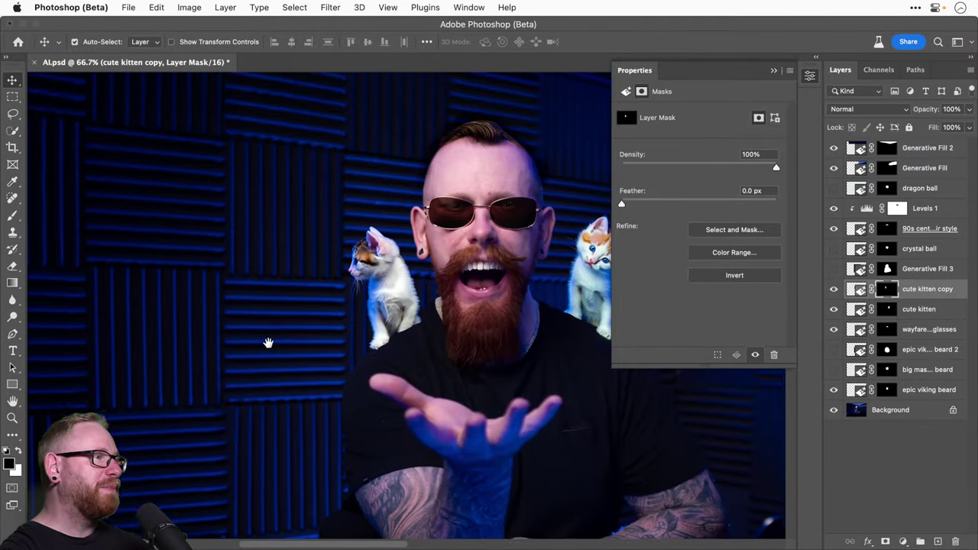
scroll(268, 332, "down", 3)
key("z")
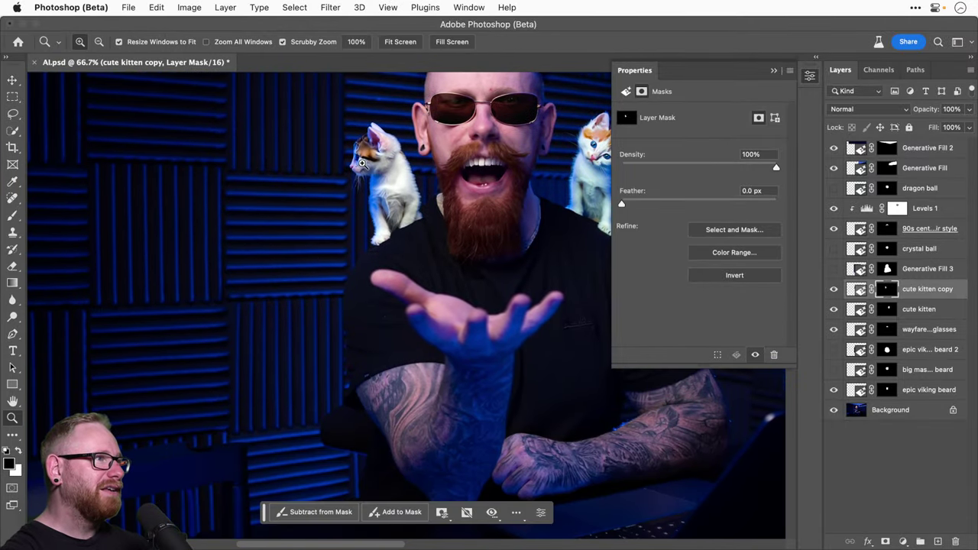
left_click(362, 164)
left_click(362, 164)
key("v")
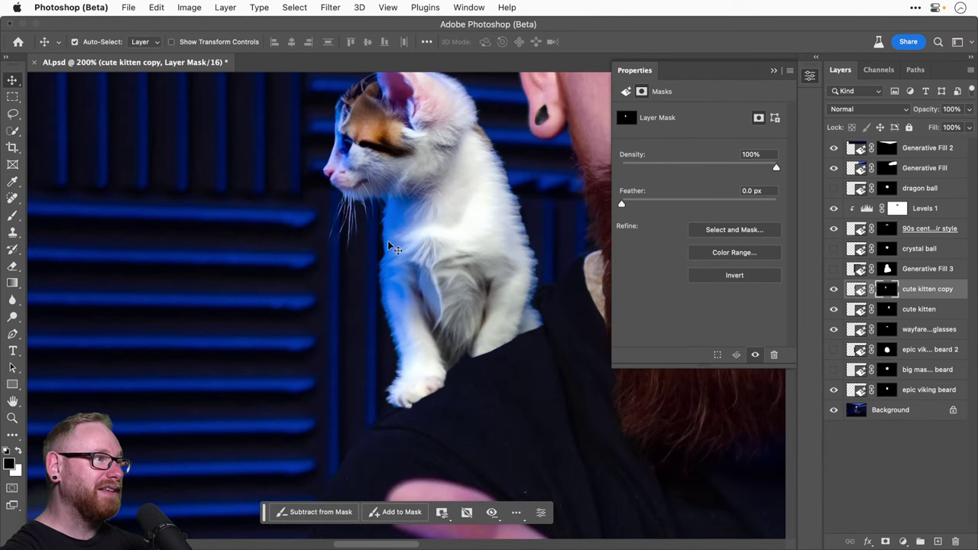
key("super+0")
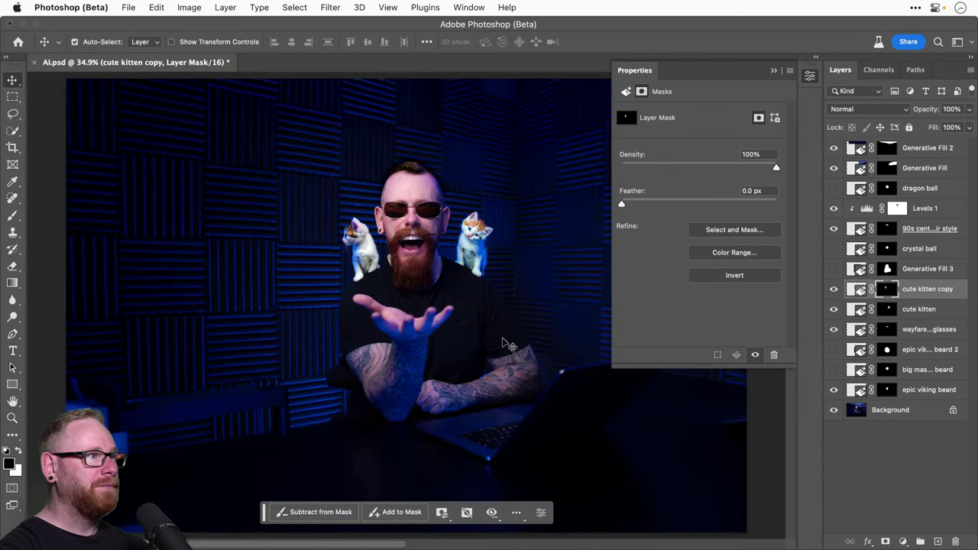
key("z")
left_click(422, 240)
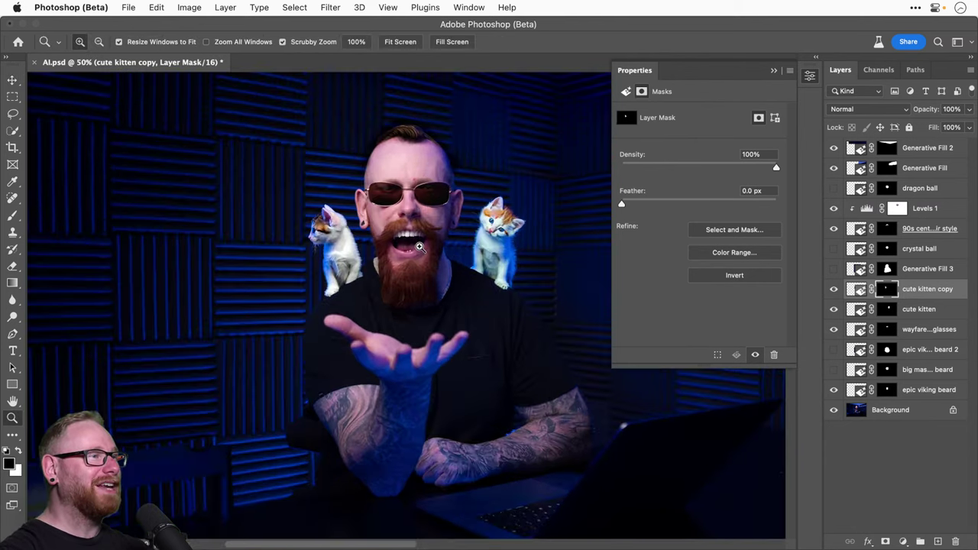
left_click(538, 254)
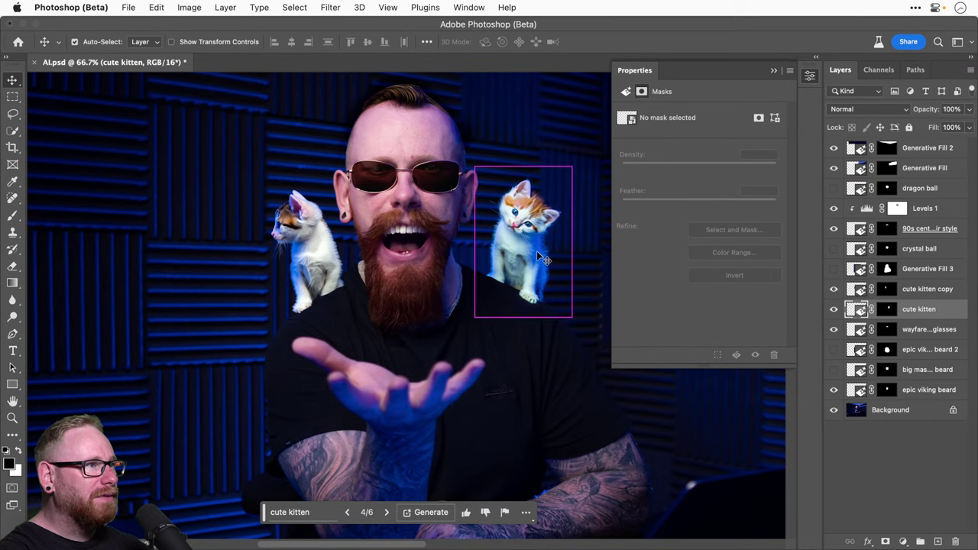
Step: Zoom to 200% and pan so the man's face and both kittens are in view
key("z")
left_click(481, 234)
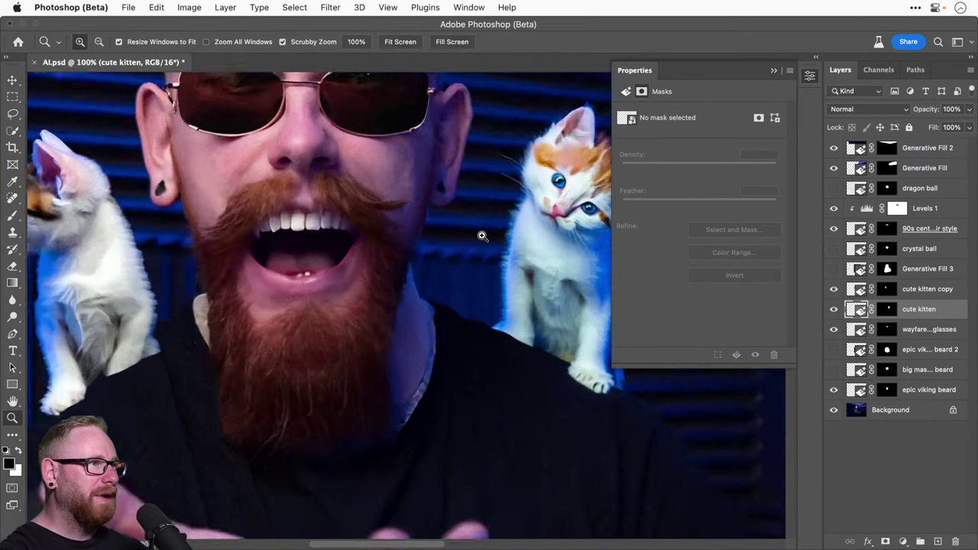
left_click(482, 235)
key("v")
left_click_drag(437, 273, 516, 303)
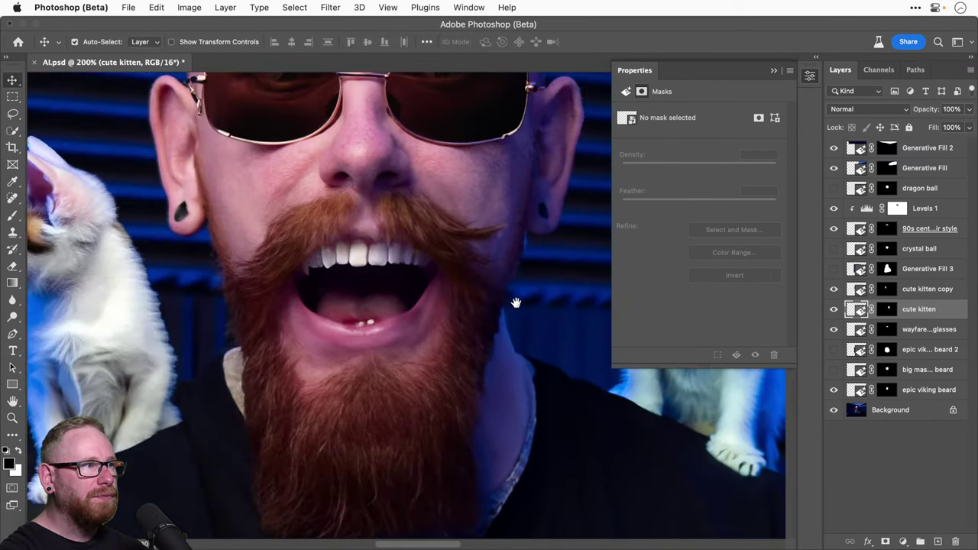
scroll(474, 300, "left", 5)
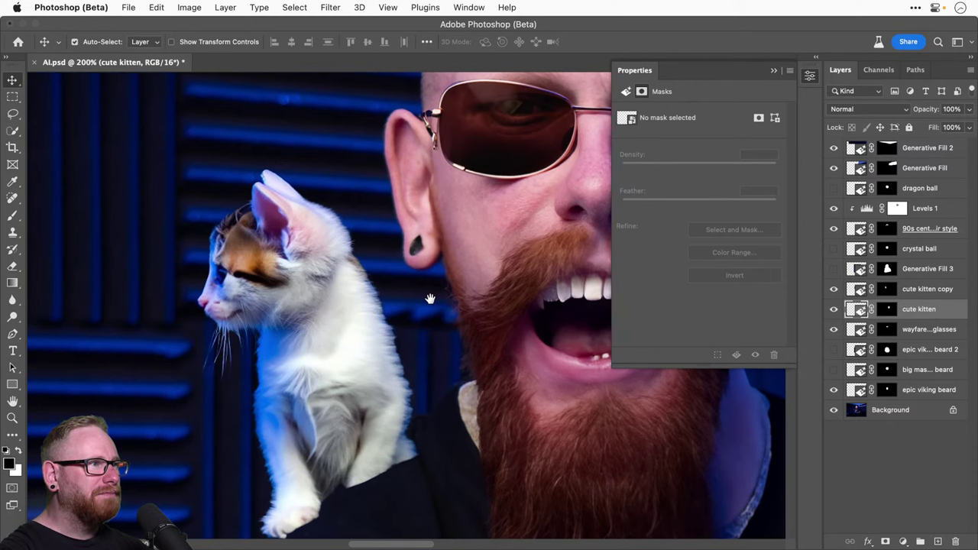
scroll(431, 298, "right", 10)
scroll(430, 298, "down", 2)
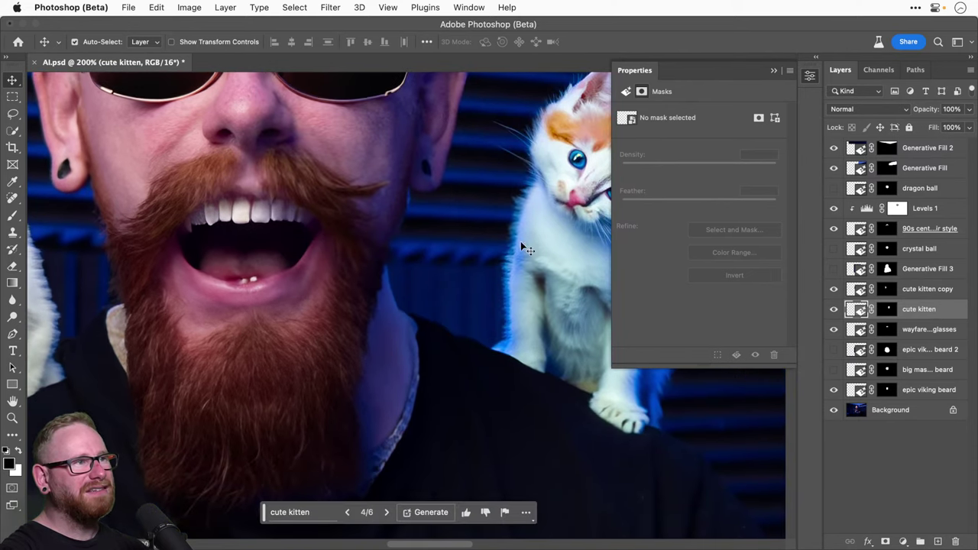
left_click_drag(501, 290, 345, 273)
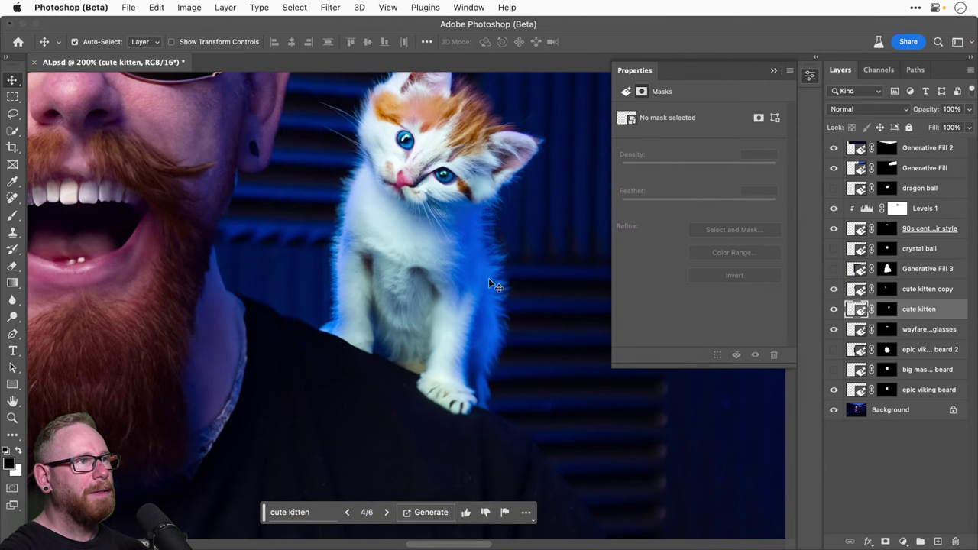
scroll(507, 257, "left", 12)
scroll(458, 283, "up", 1)
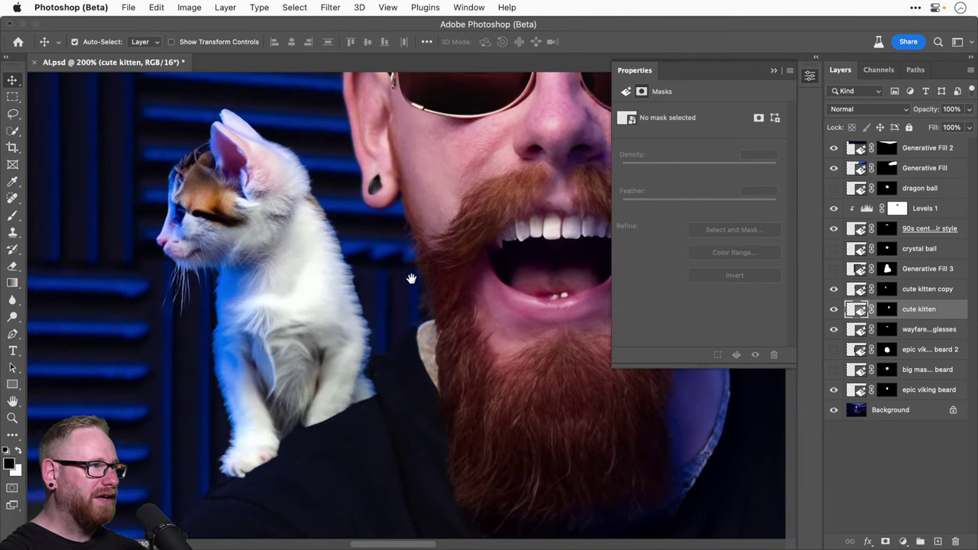
Step: Nudge the left kitten left, rotate it to about -3.17°, and save AI.psd
mouse_move(306, 307)
left_mouse_down()
mouse_move(283, 313)
mouse_move(321, 311)
left_mouse_up()
key("super+t")
left_click_drag(412, 306, 431, 285)
key("Return")
key("super+0")
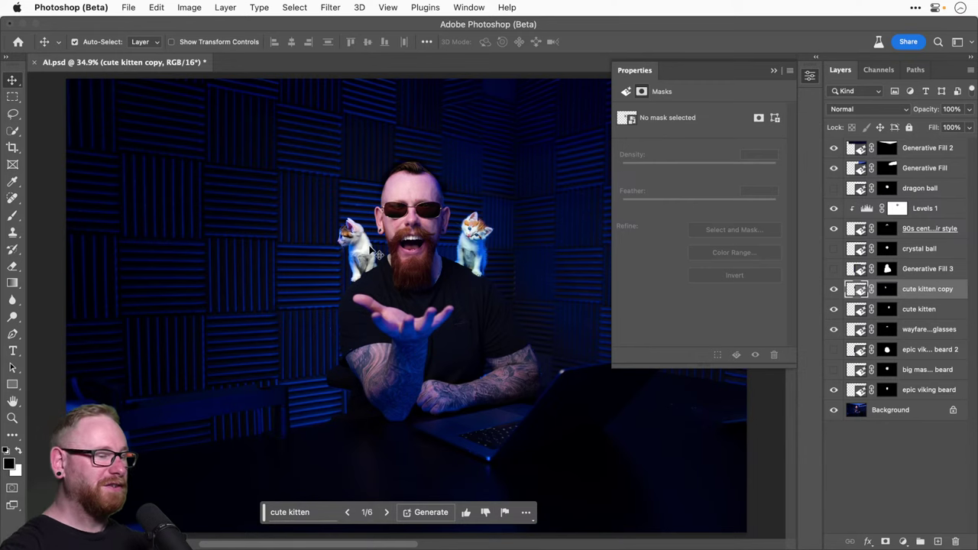
key("super+s")
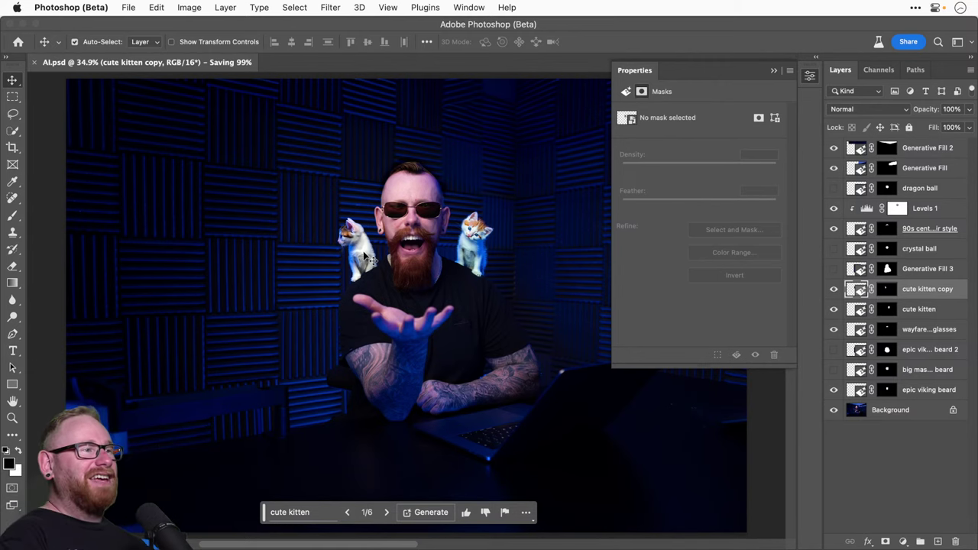
Step: Lasso from the mouth down around the hand and generative-fill it with 'ginger kitten'
left_click(287, 513)
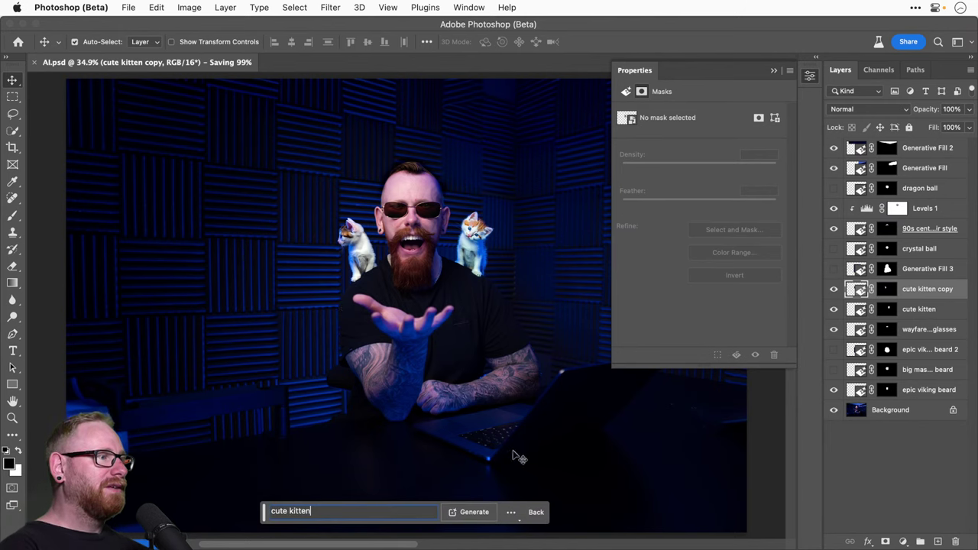
left_click(912, 295)
key("z")
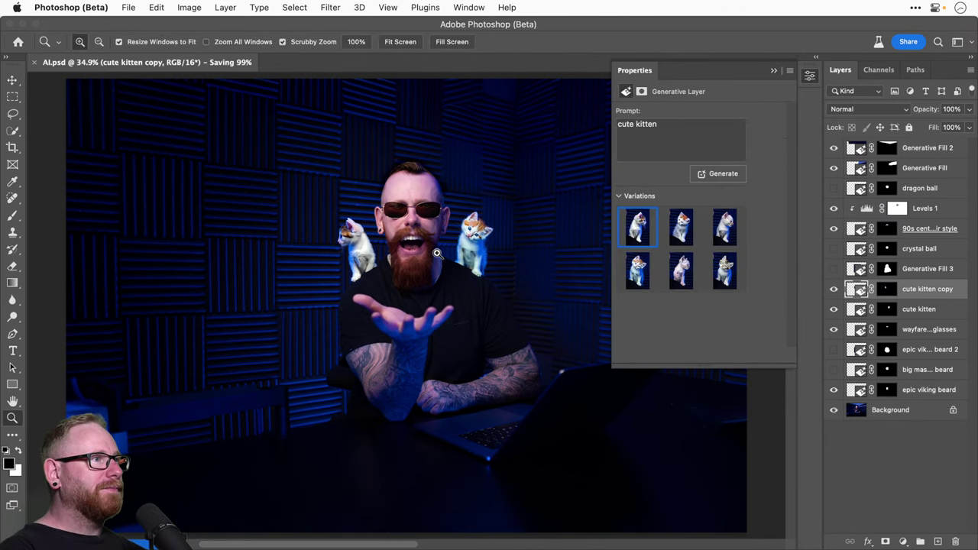
left_click(430, 260)
left_click(12, 113)
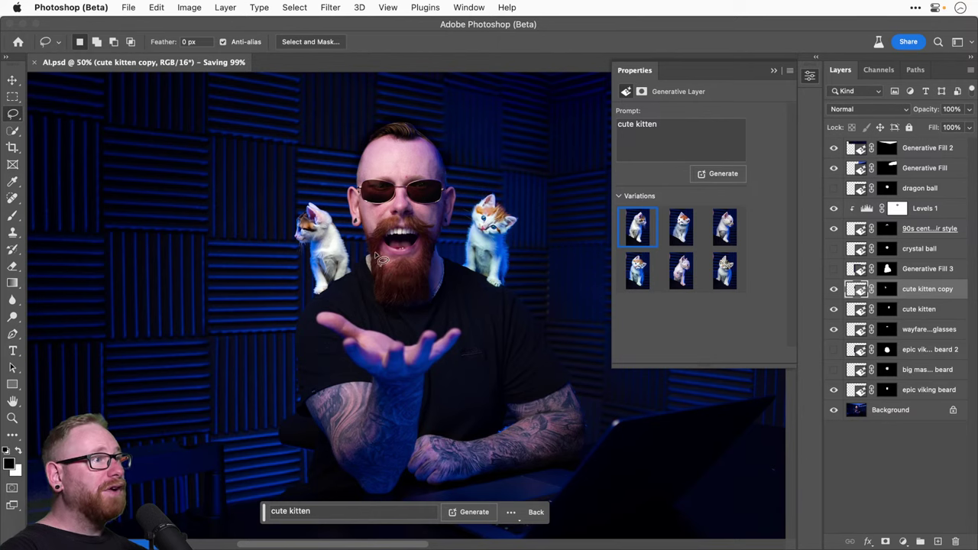
mouse_move(370, 243)
left_mouse_down()
mouse_move(334, 338)
mouse_move(369, 372)
mouse_move(423, 361)
mouse_move(468, 305)
mouse_move(445, 247)
mouse_move(401, 229)
left_mouse_up()
left_click(306, 512)
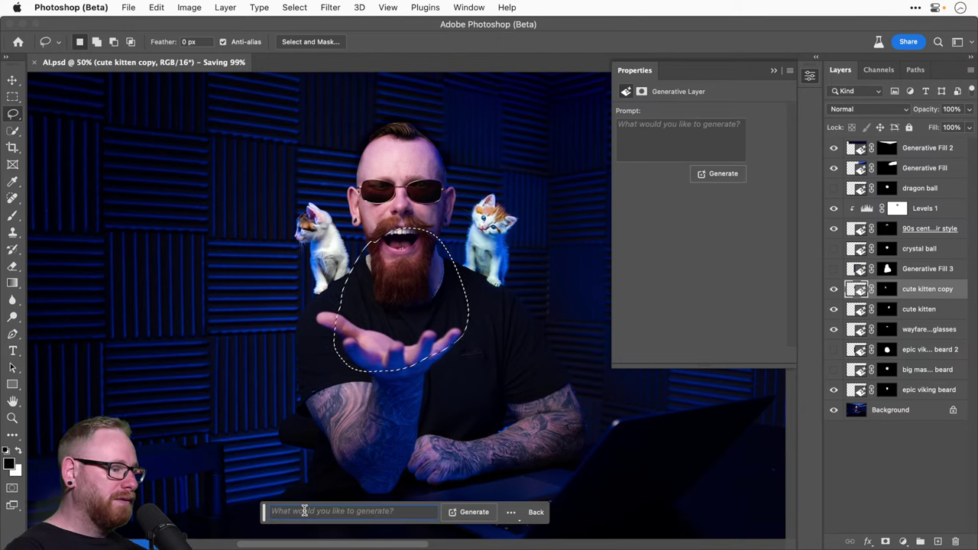
type("ginger kitten")
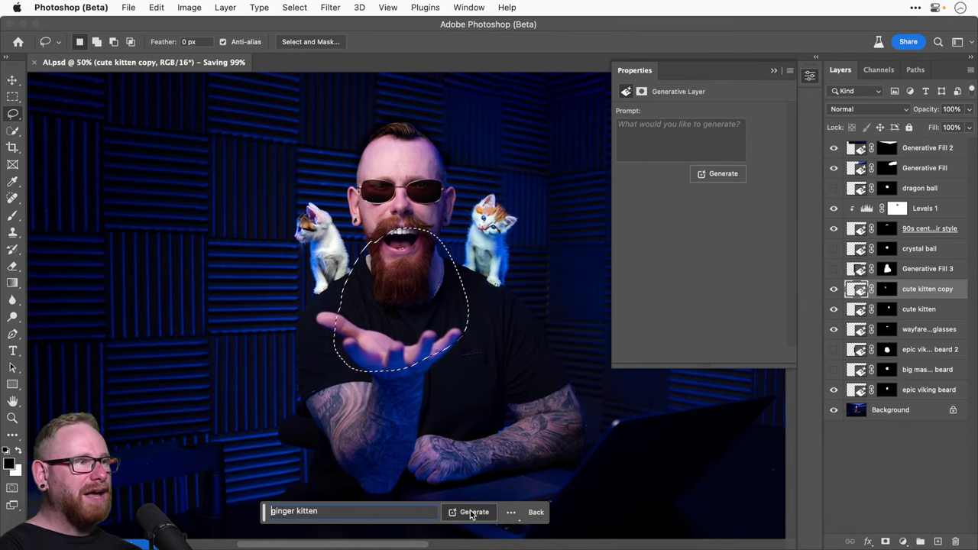
left_click(470, 512)
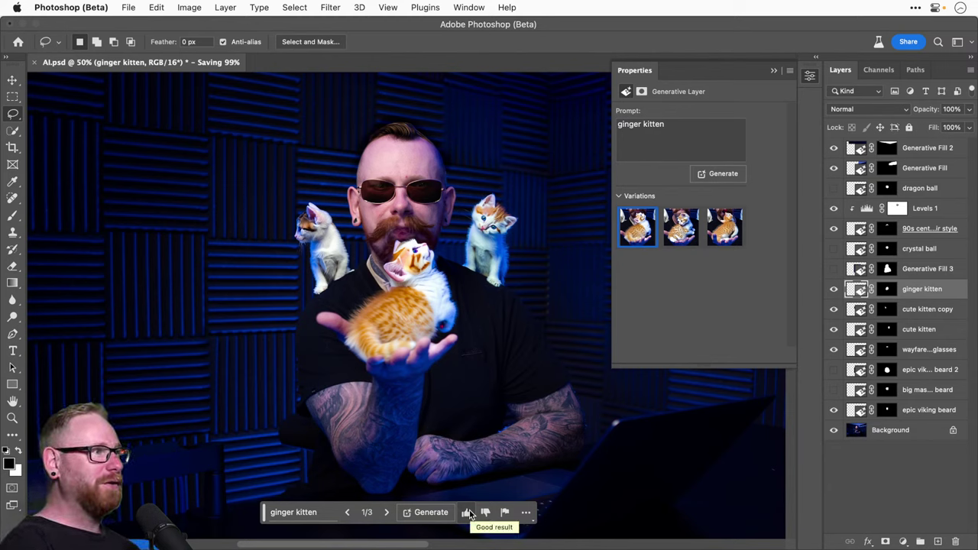
Step: Preview variations two and three, then regenerate with the prompt 'ginger kitten in hand'
left_click(680, 227)
left_click(722, 227)
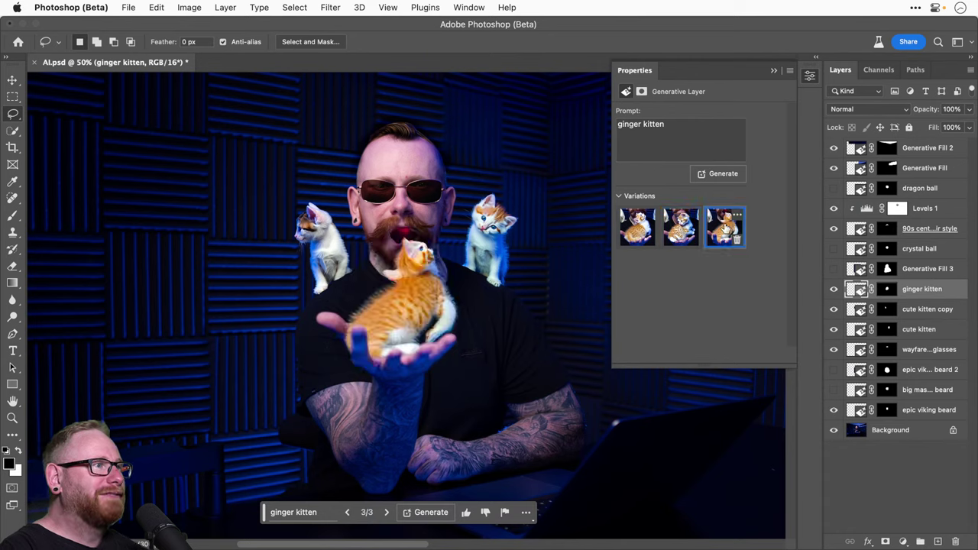
left_click(303, 510)
left_click(348, 510)
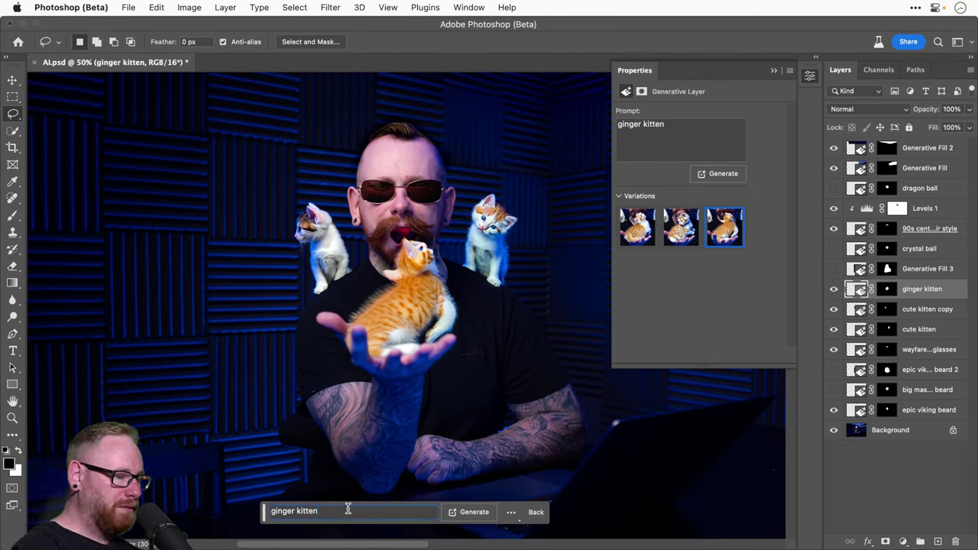
type("in hand")
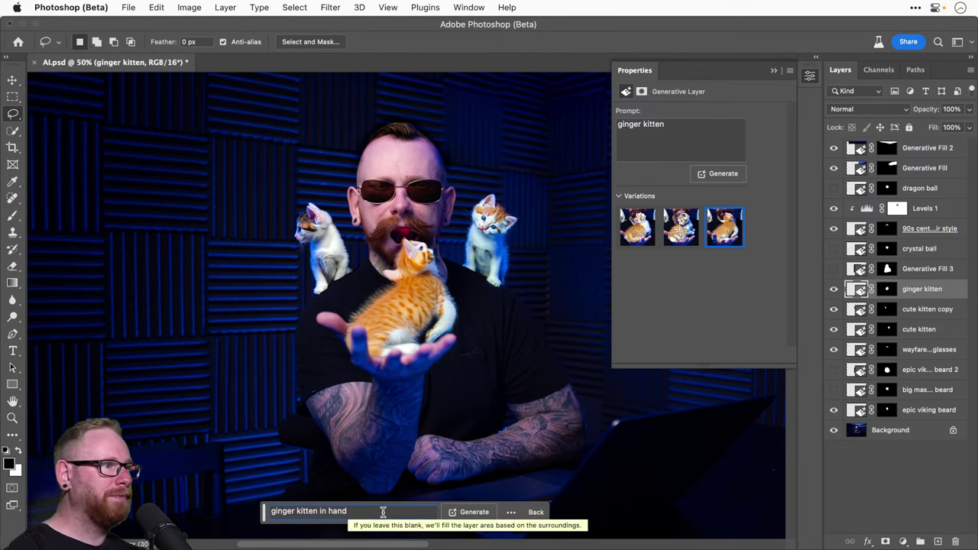
left_click(463, 512)
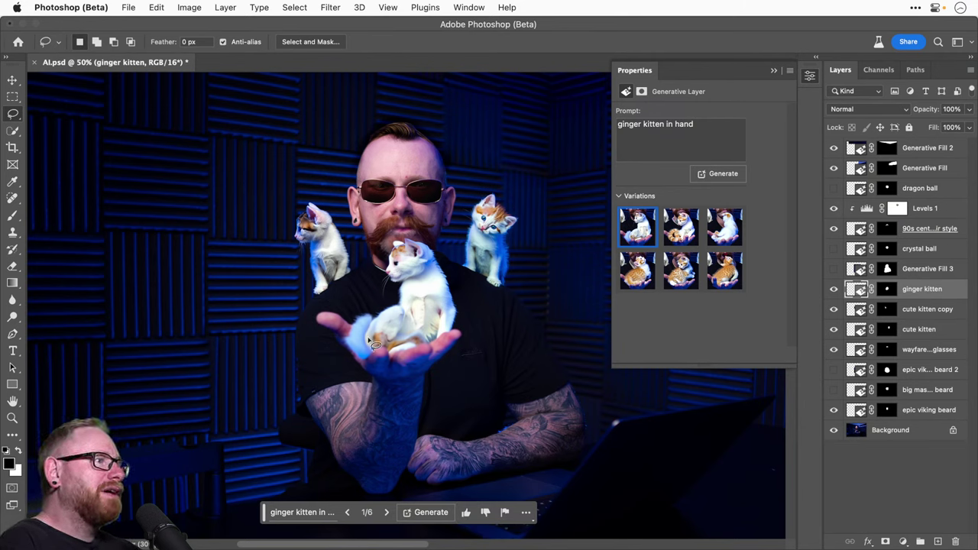
Step: Compare the in-hand kitten variations at 100% and settle on variation 2/6
left_click(677, 231)
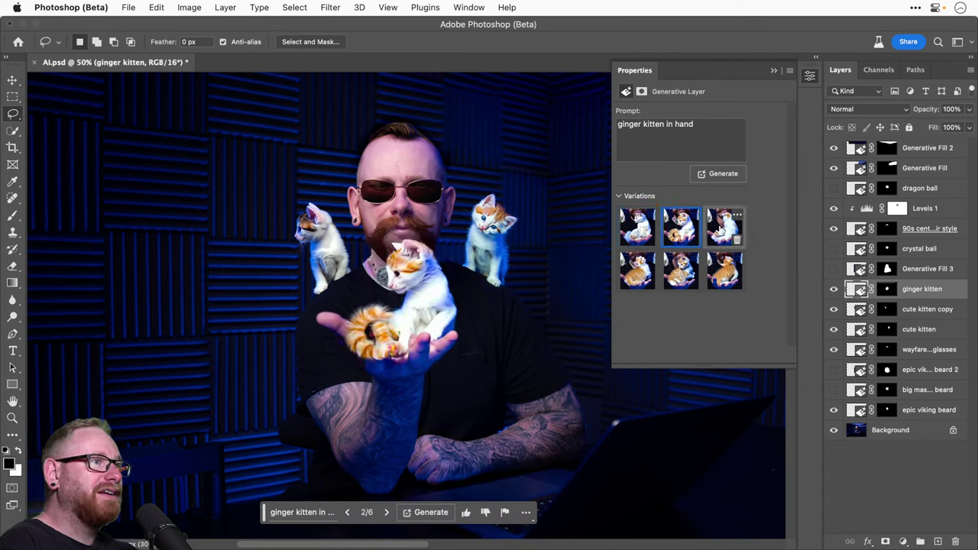
left_click(719, 229)
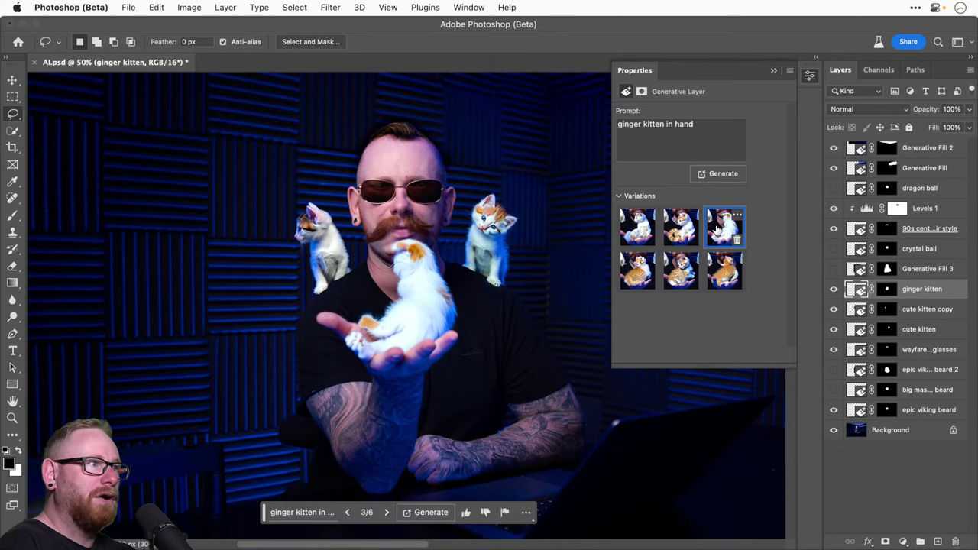
key("super+1")
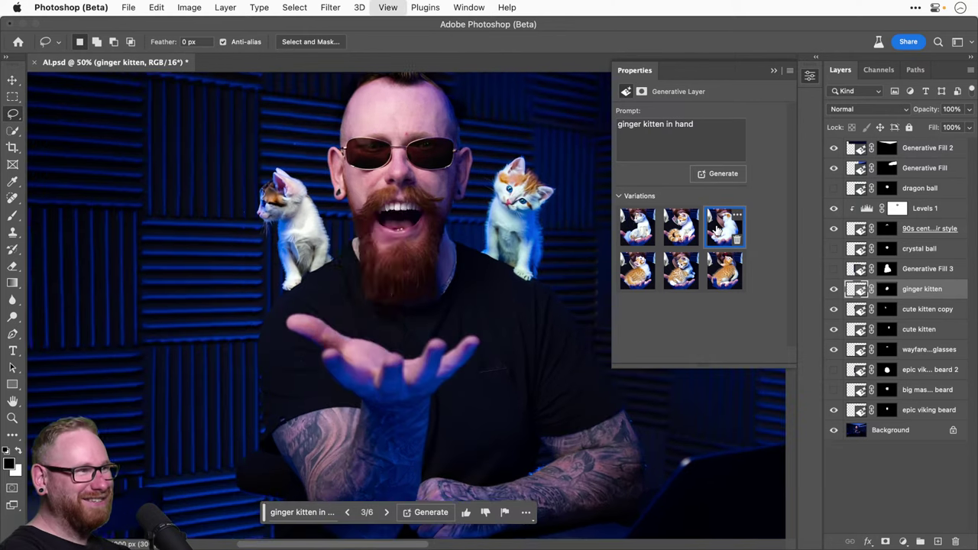
left_click_drag(441, 135, 441, 317)
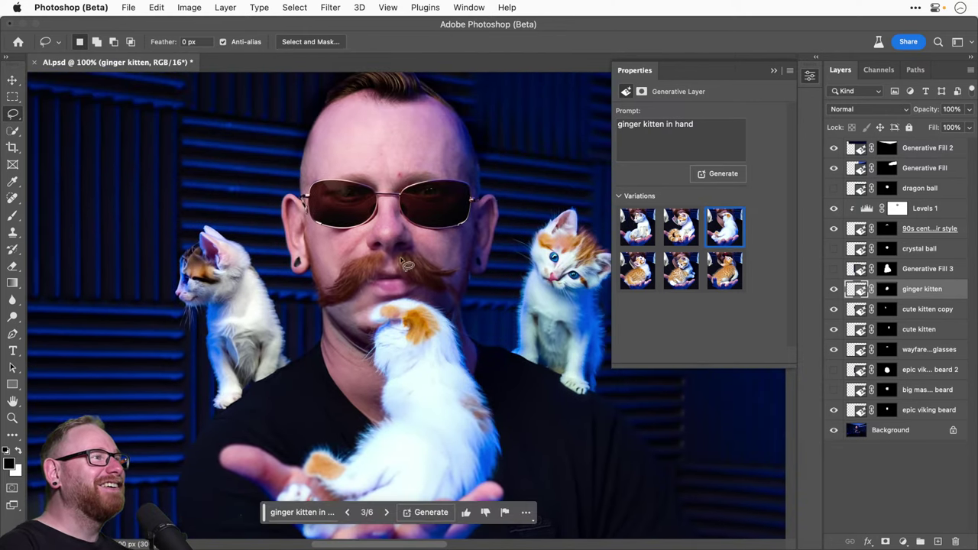
left_click(834, 288)
left_click(834, 289)
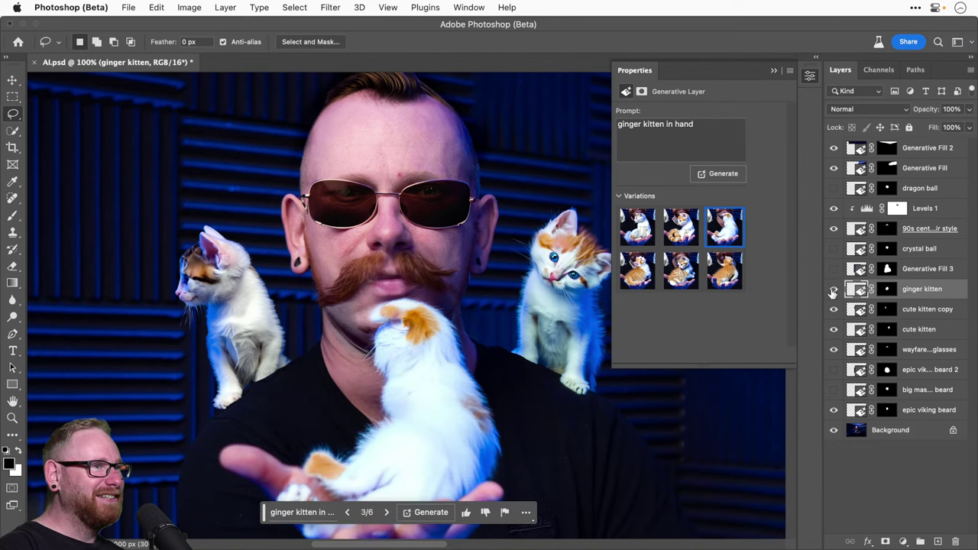
left_click(674, 220)
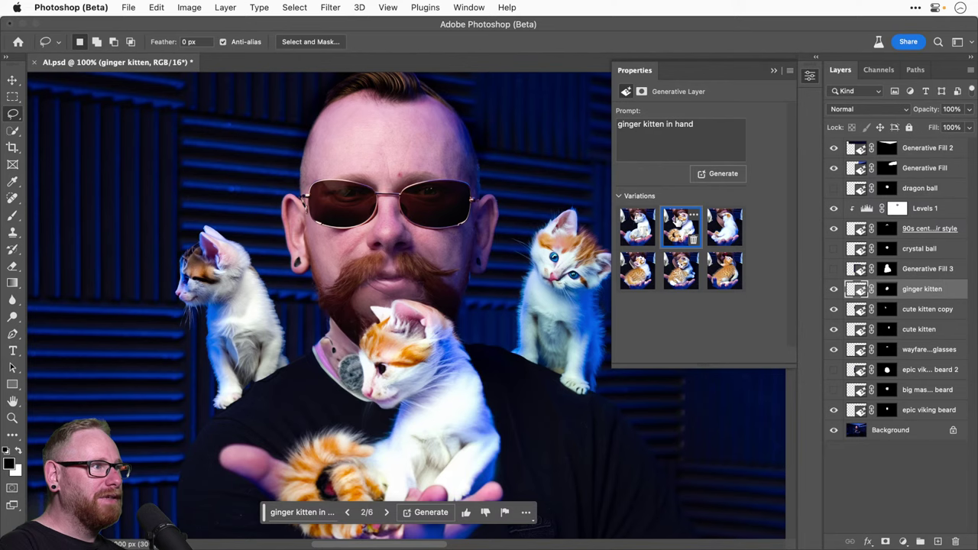
left_click(833, 289)
left_click(834, 289)
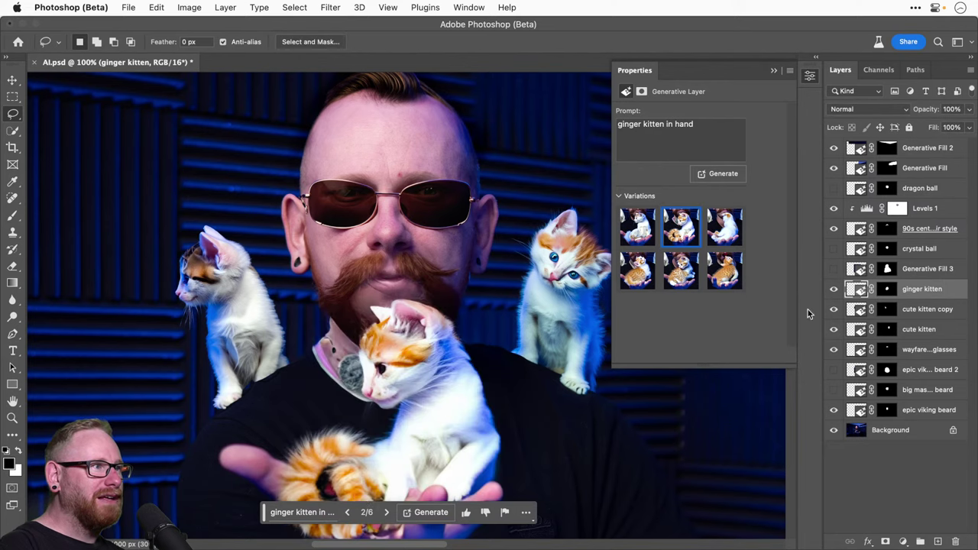
Step: Bring the hand into view and target the ginger kitten layer's mask
left_click_drag(342, 476, 360, 378)
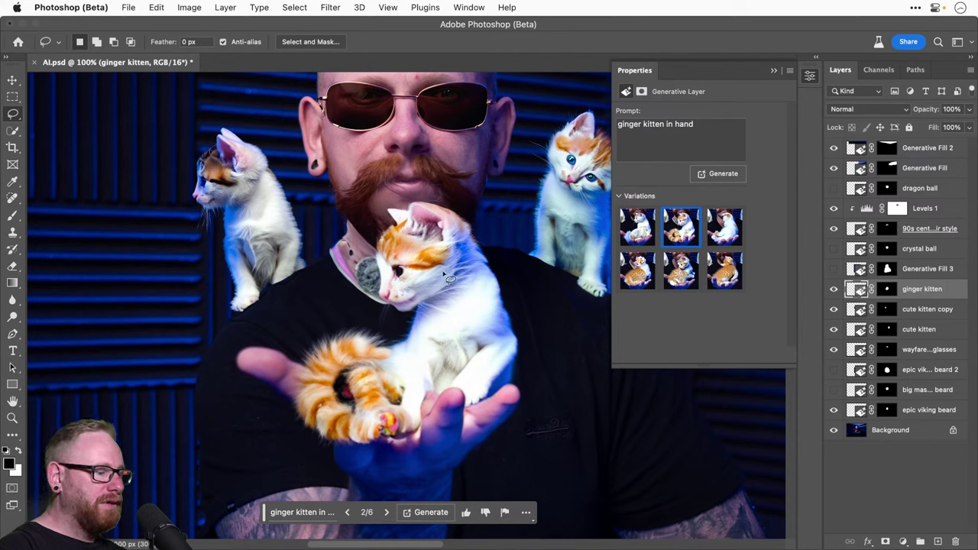
key("v")
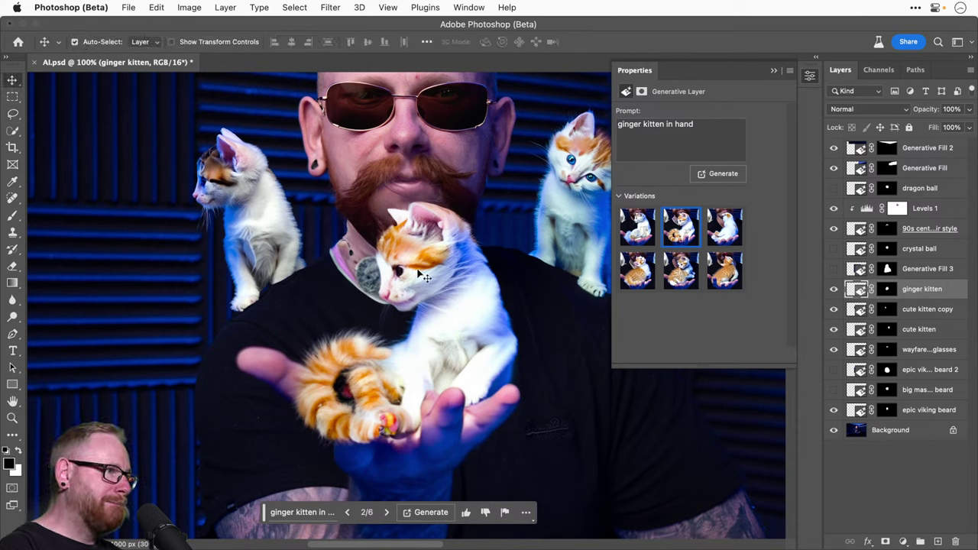
scroll(367, 296, "up", 2)
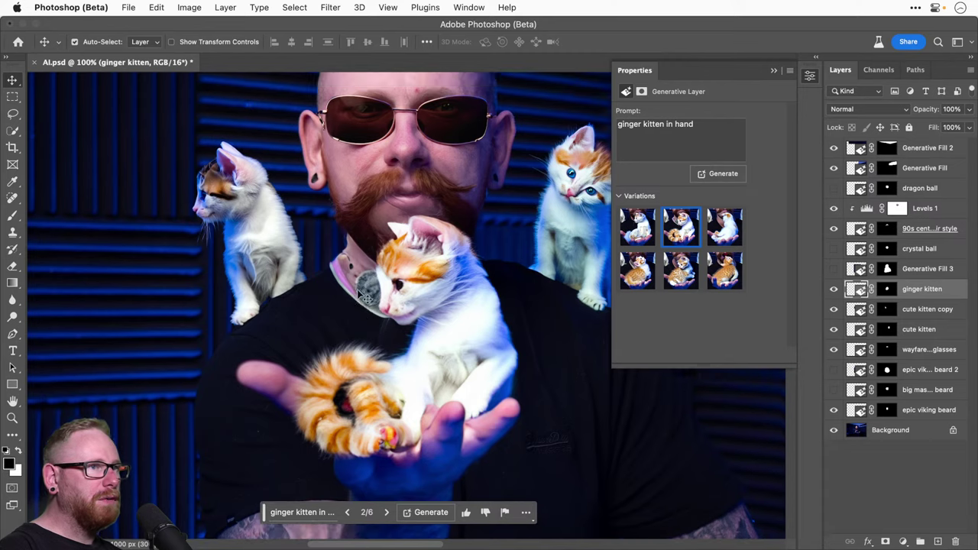
left_click(886, 290)
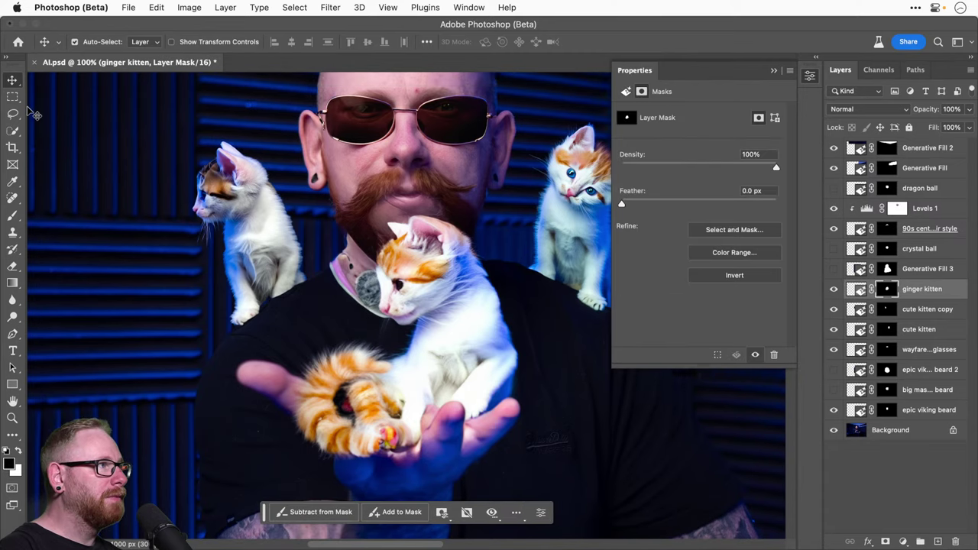
Step: Try Quick Selection on the shirt and Select Subject, clearing both selections
left_click(13, 131)
left_click(12, 131)
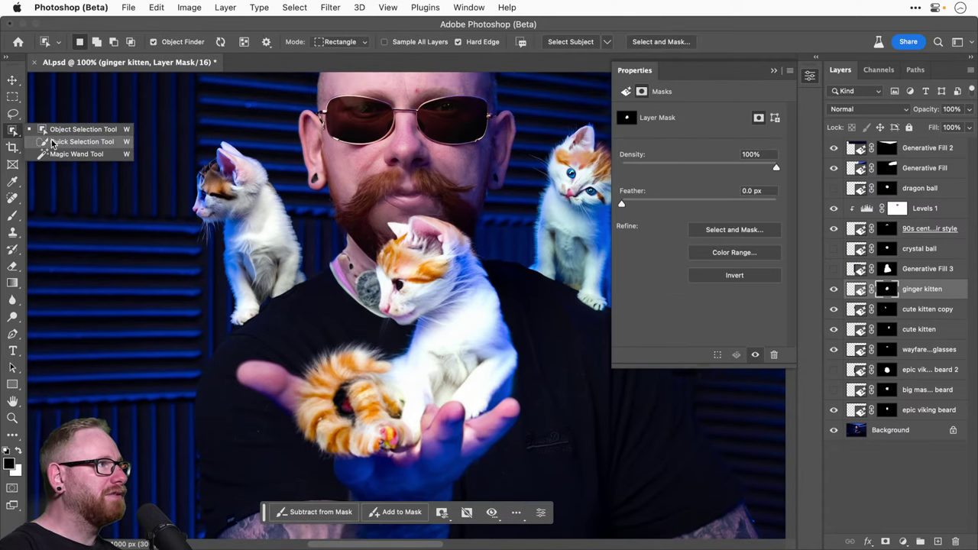
left_click(61, 142)
mouse_move(389, 363)
left_mouse_down()
mouse_move(364, 309)
mouse_move(361, 279)
left_mouse_up()
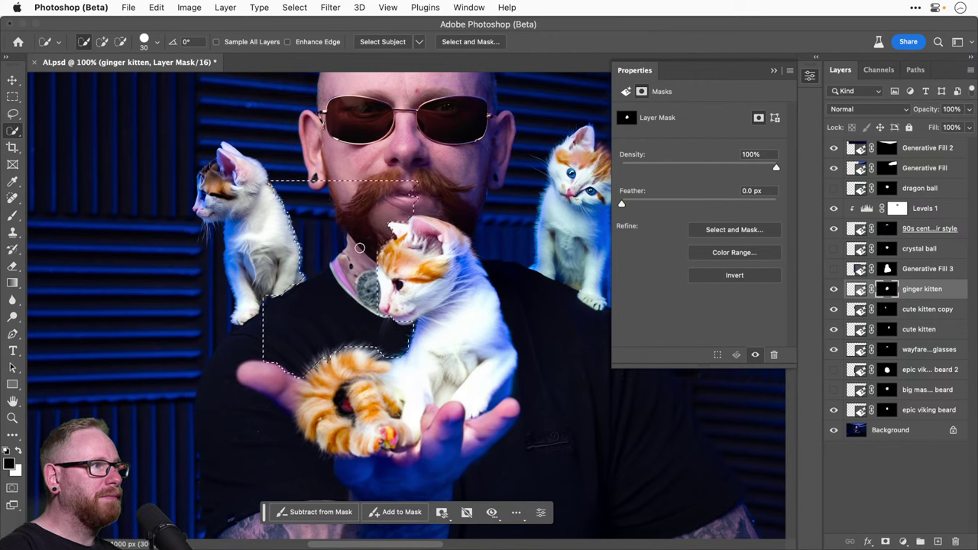
key("super+d")
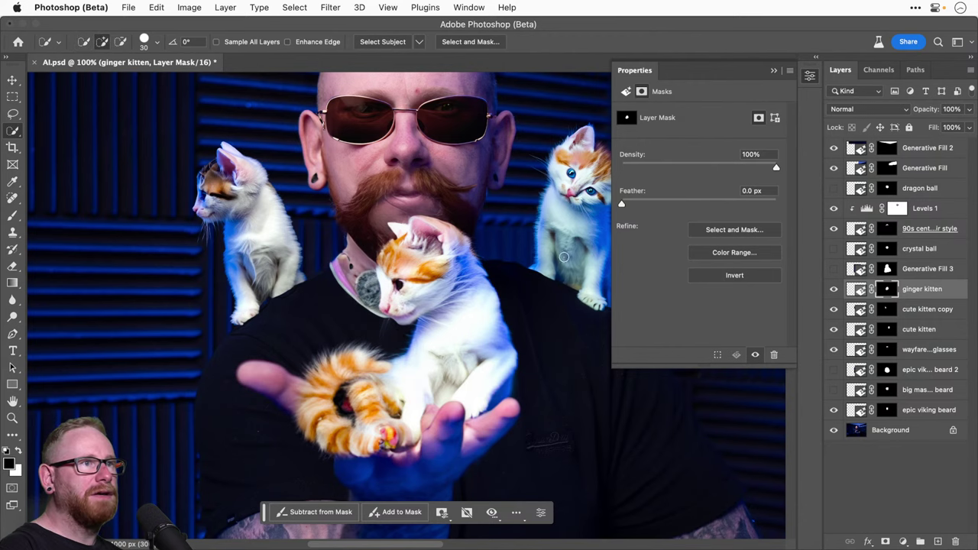
left_click(294, 7)
left_click(318, 153)
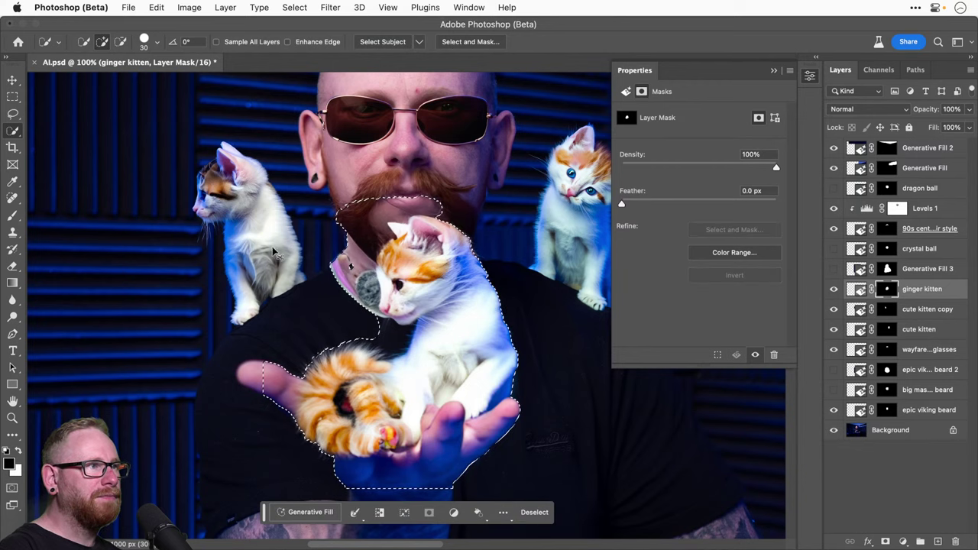
key("super+d")
Step: Review the subject detection mode and compare the ginger kitten layer on and off
left_click(420, 42)
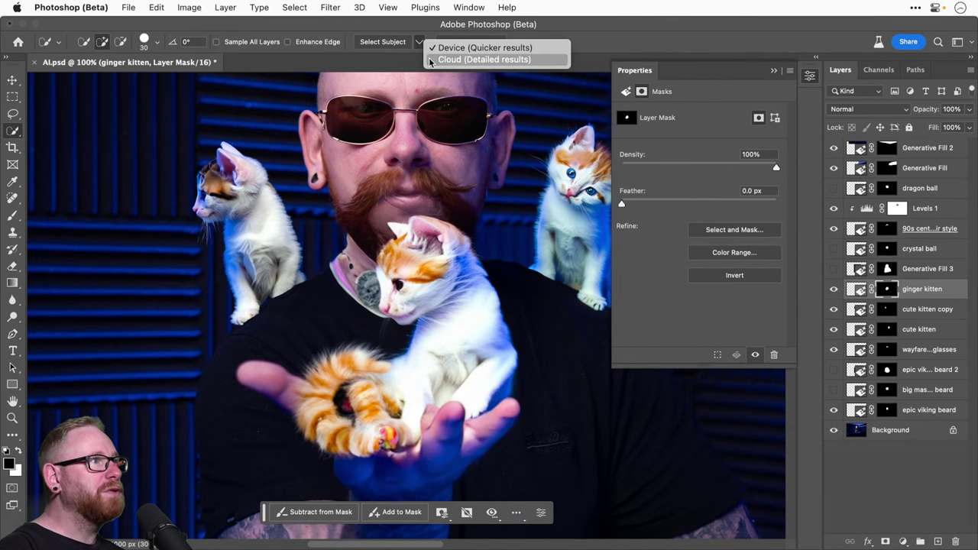
left_click(432, 58)
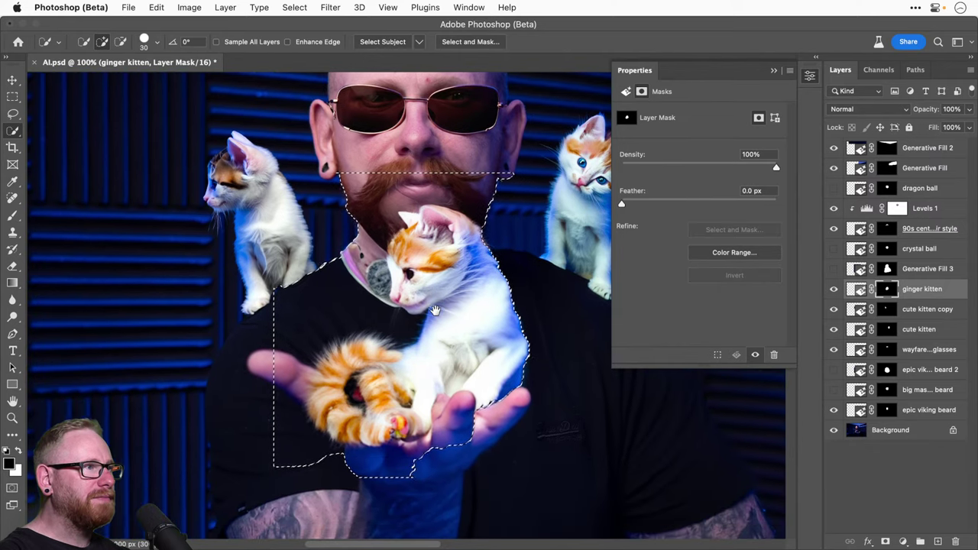
left_click(834, 288)
left_click(833, 289)
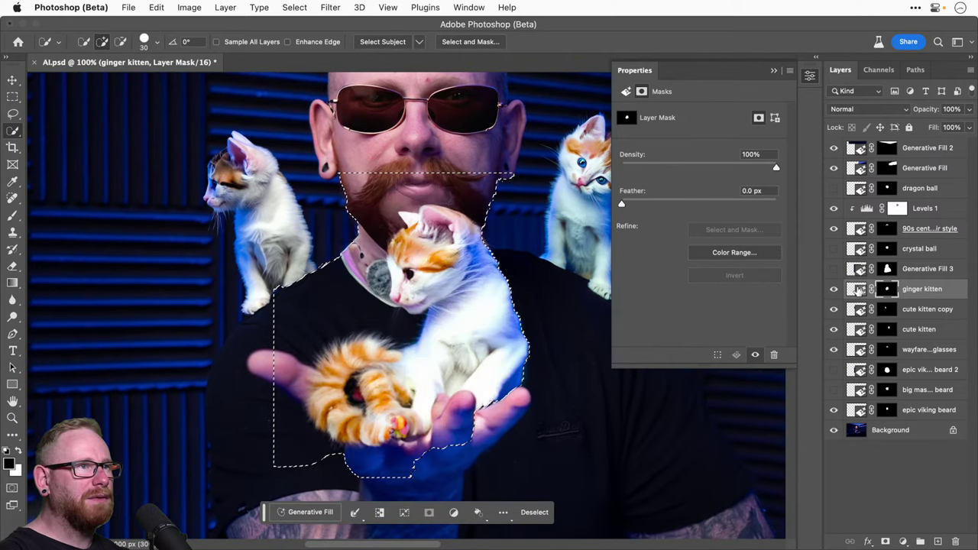
left_click(857, 289)
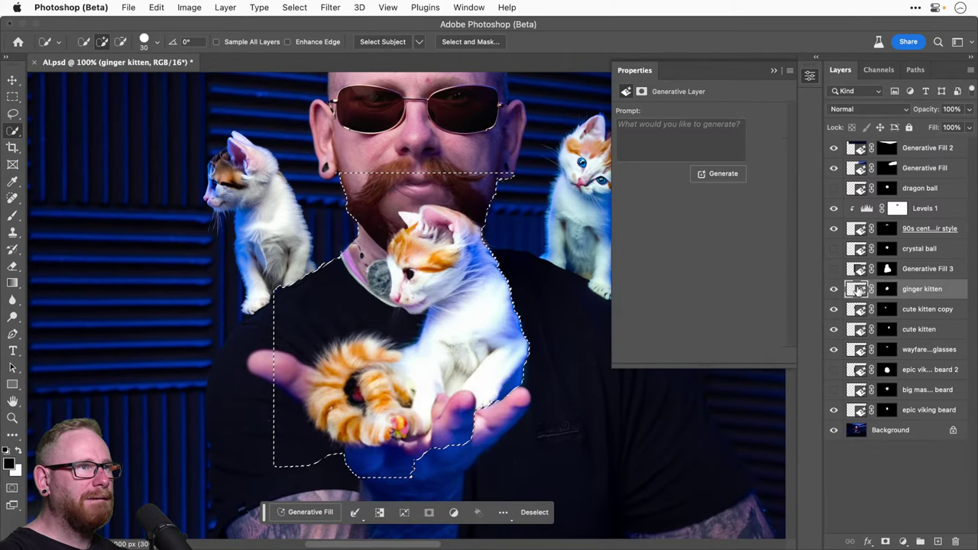
left_click(418, 42)
left_click(419, 42)
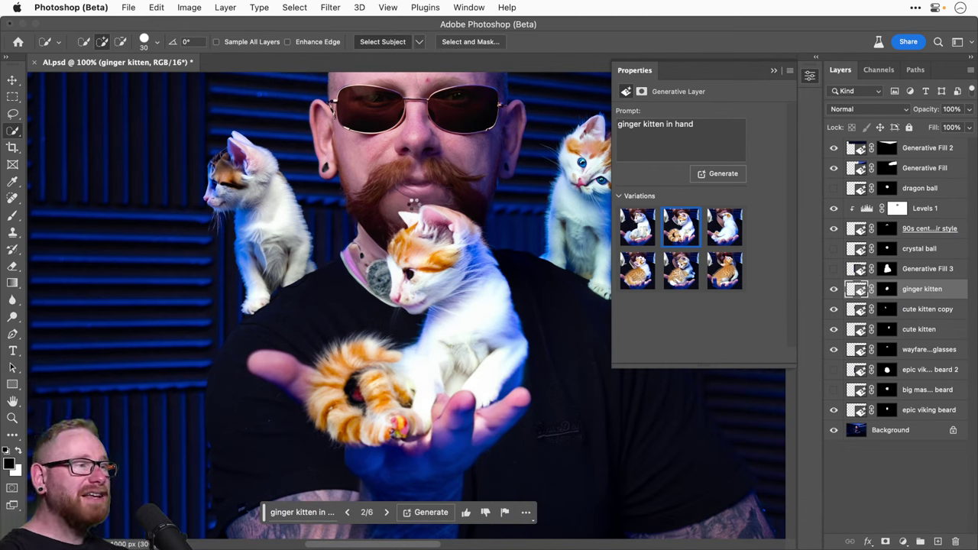
Step: Load the ginger kitten mask as a selection and add the mustache, beard and chest
key("super+shift+d")
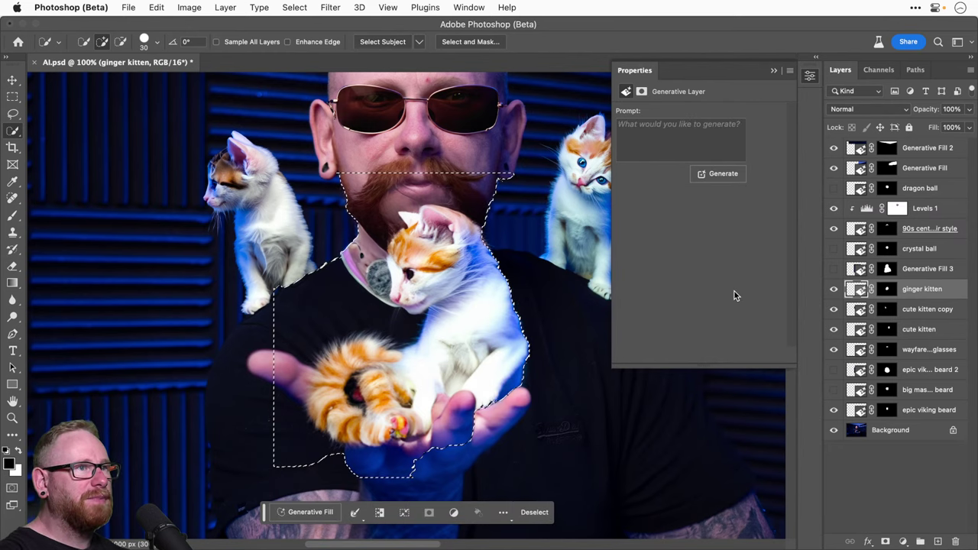
key("super+z")
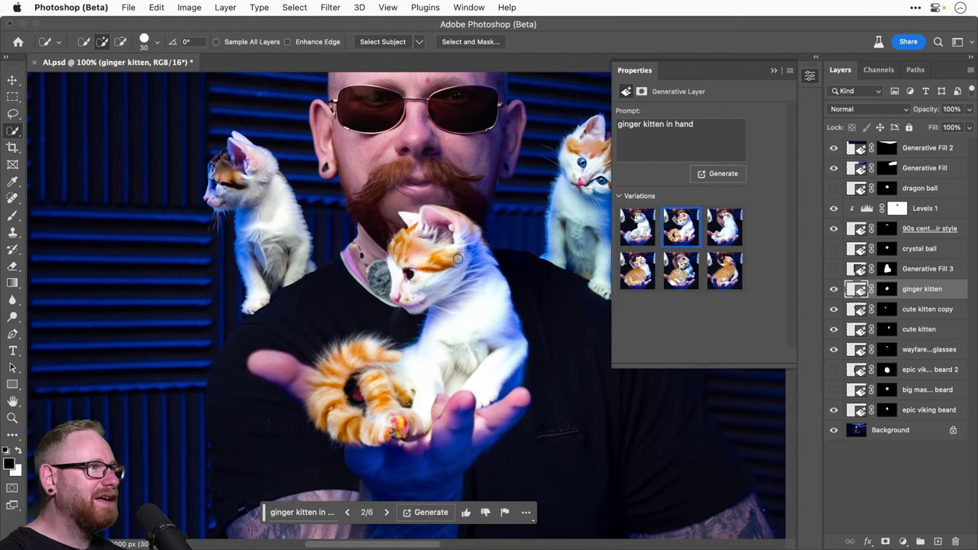
left_click(885, 289, "super")
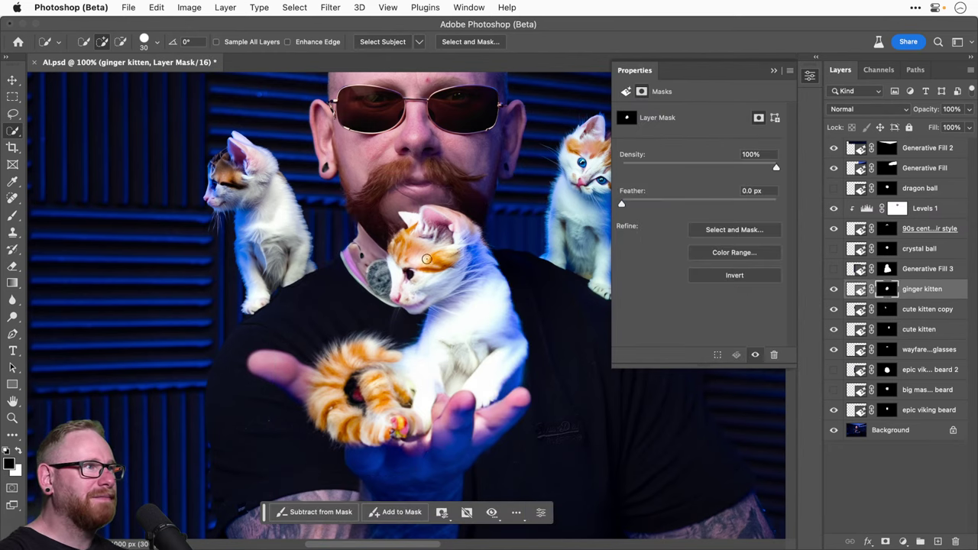
left_click(361, 273)
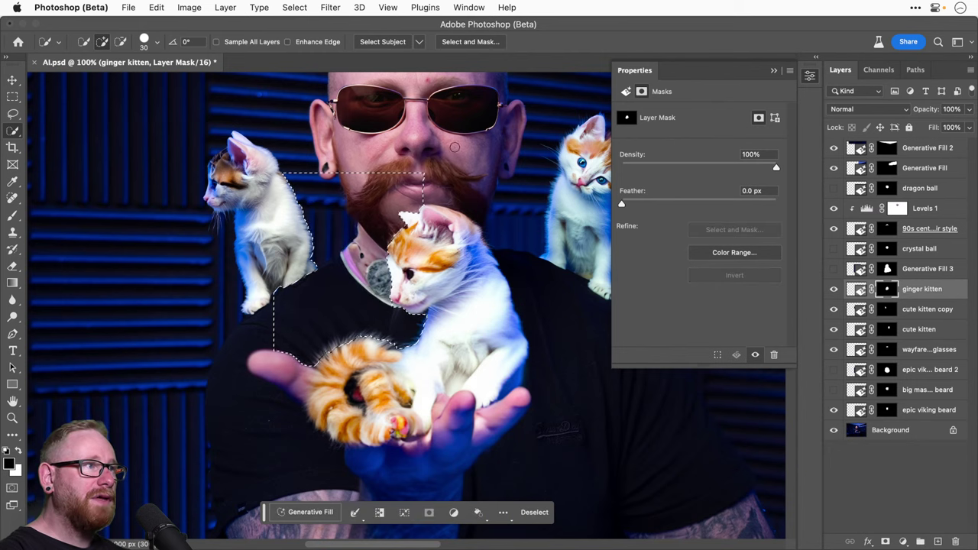
left_click(434, 182)
mouse_move(483, 192)
left_mouse_down()
mouse_move(363, 254)
mouse_move(288, 311)
mouse_move(222, 335)
mouse_move(214, 395)
mouse_move(377, 495)
left_mouse_up()
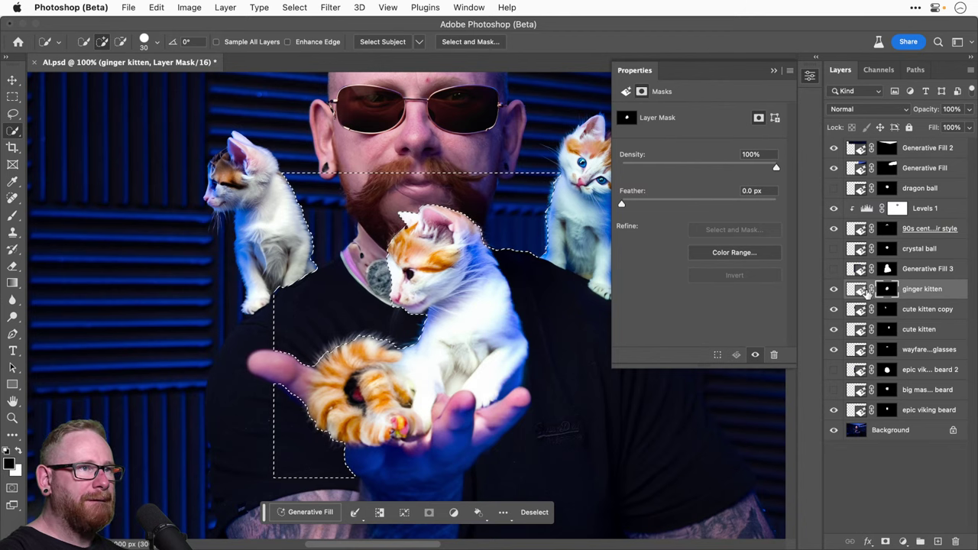
Step: With a 500 px brush, paint the ginger kitten mask to reveal the open mouth and beard, then compare
key("b")
key("bracketright")
key("bracketright")
key("bracketright")
key("bracketright")
key("bracketright")
key("bracketright")
key("bracketright")
key("bracketright")
key("bracketright")
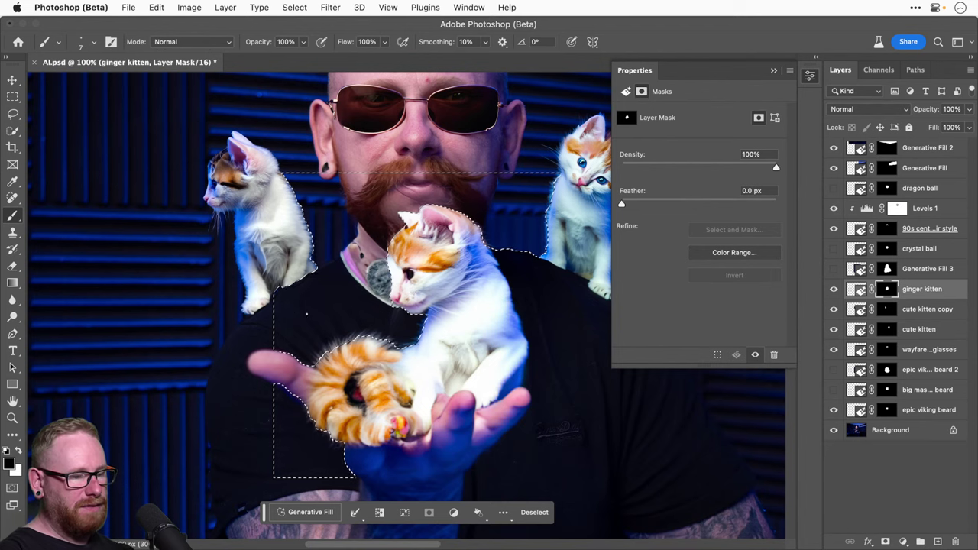
key("bracketright")
key("bracketright")
key("bracketright")
key("bracketright")
key("bracketright")
key("bracketright")
key("bracketright")
key("bracketright")
key("bracketright")
key("bracketright")
key("bracketright")
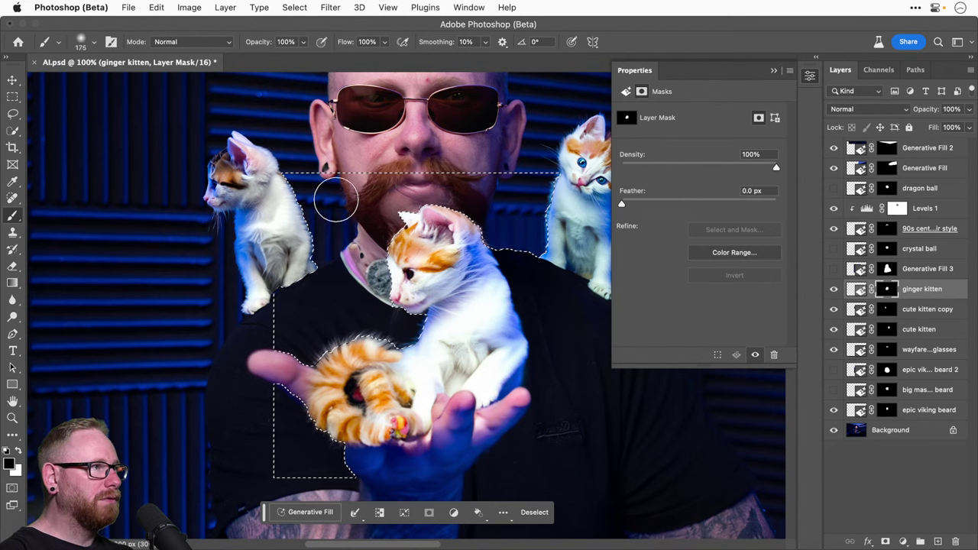
left_click_drag(394, 208, 452, 223)
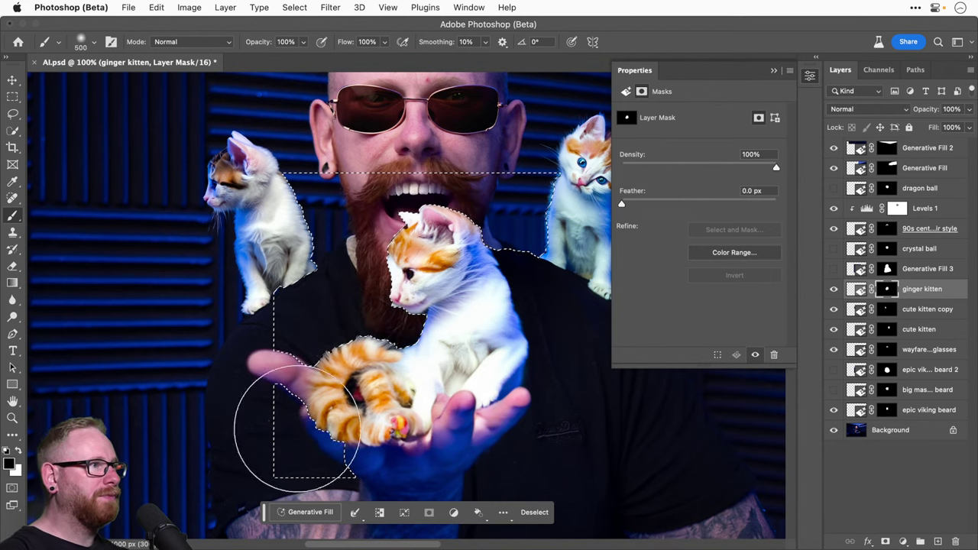
key("ctrl+d")
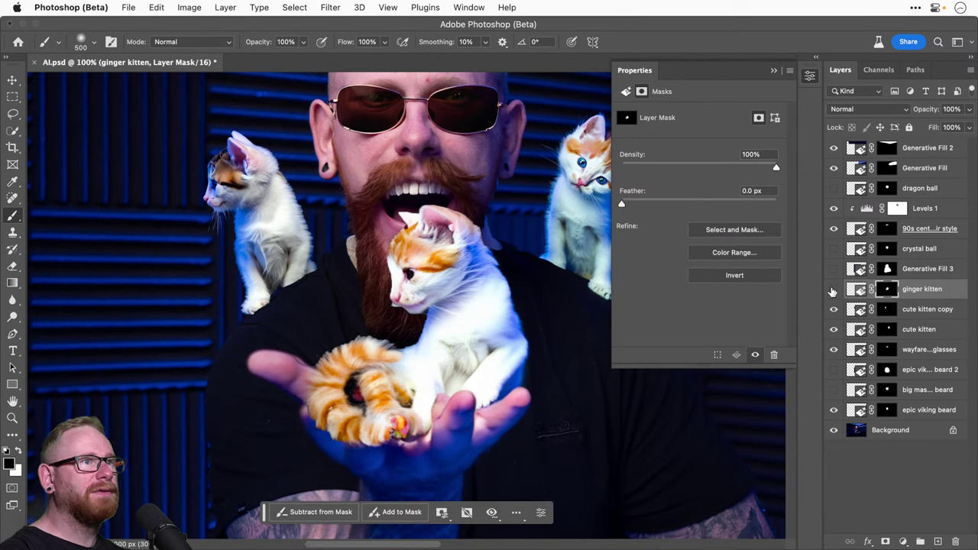
left_click(833, 289)
left_click(833, 290)
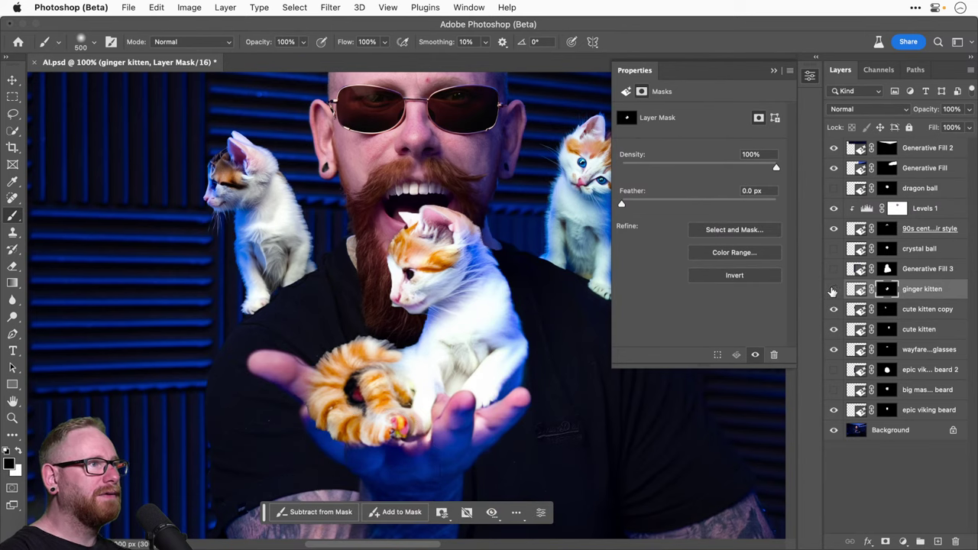
left_click(833, 290)
left_click(833, 289)
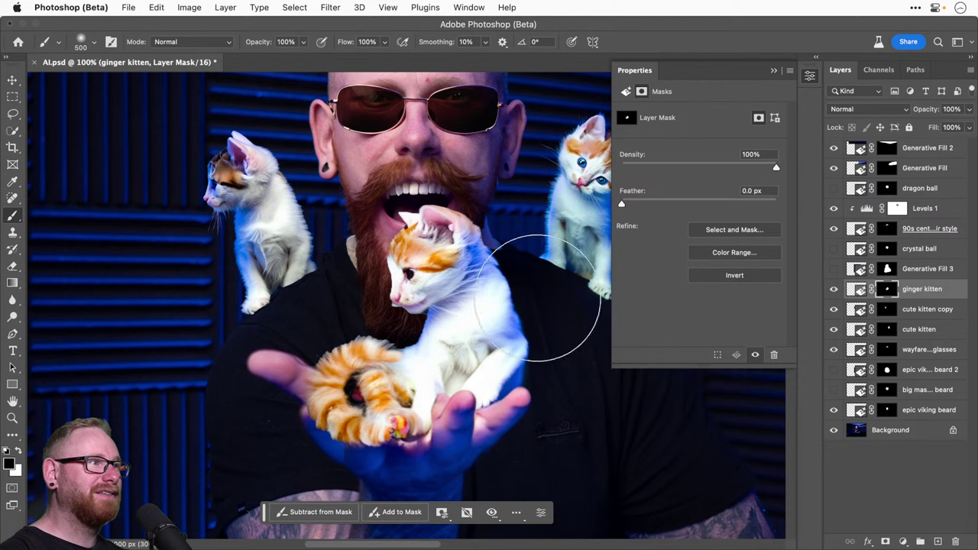
Step: Zoom to 100% around the hand and shrink the mask brush to 70
key("z")
left_click(413, 298)
key("b")
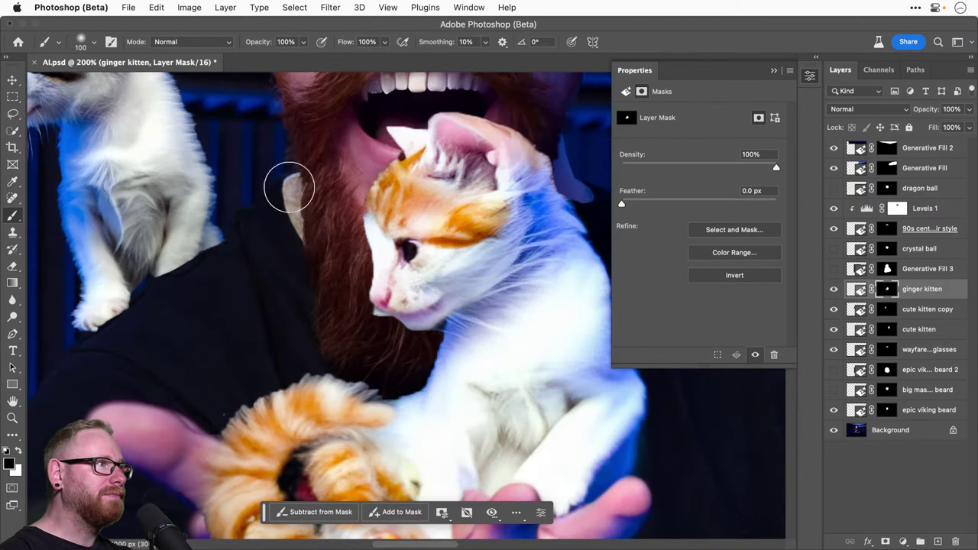
key("bracketleft")
key("bracketleft")
key("bracketleft")
key("bracketleft")
key("bracketleft")
key("bracketleft")
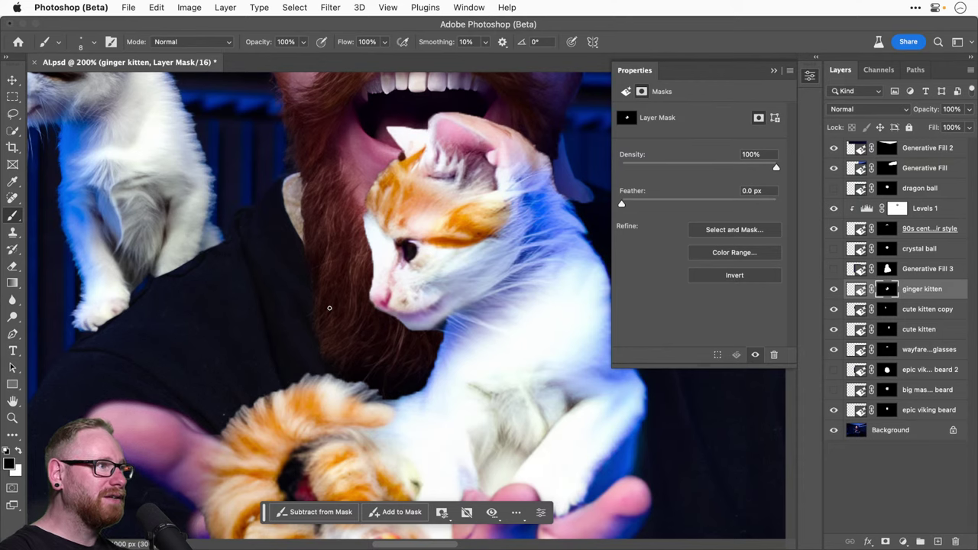
key("super+0")
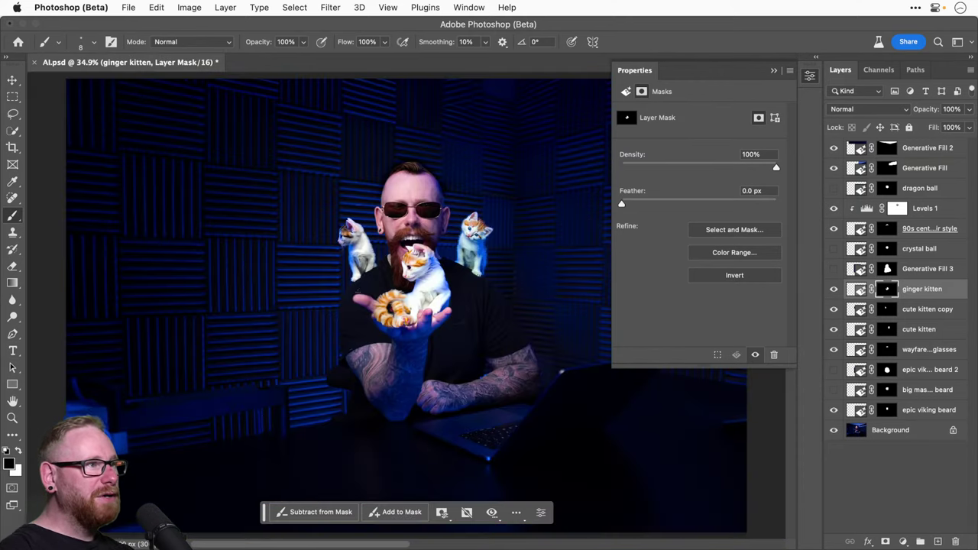
key("super+equal")
key("super+equal")
key("v")
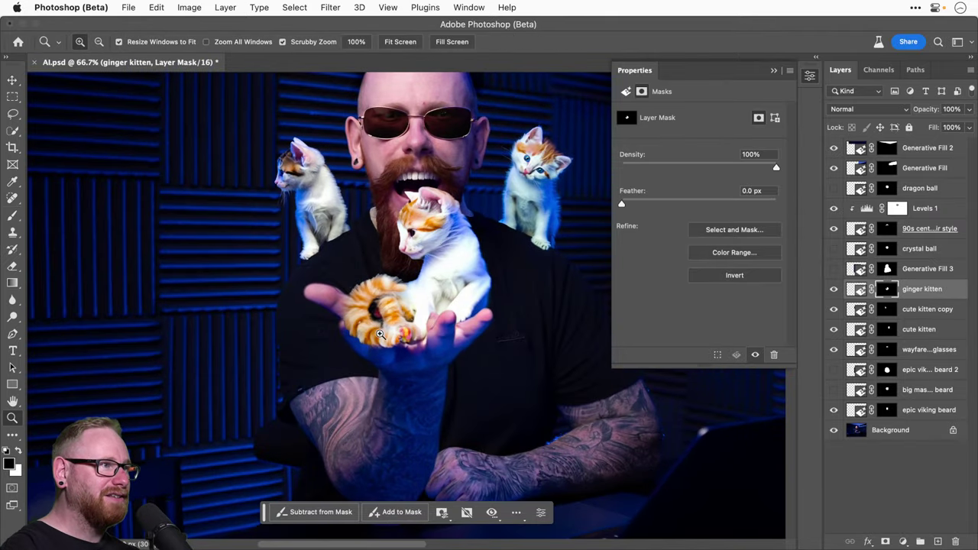
left_click(383, 340)
Step: Mask the kitten's lower fur so the fingers show, restoring orange fur near the black patch
left_click(833, 288)
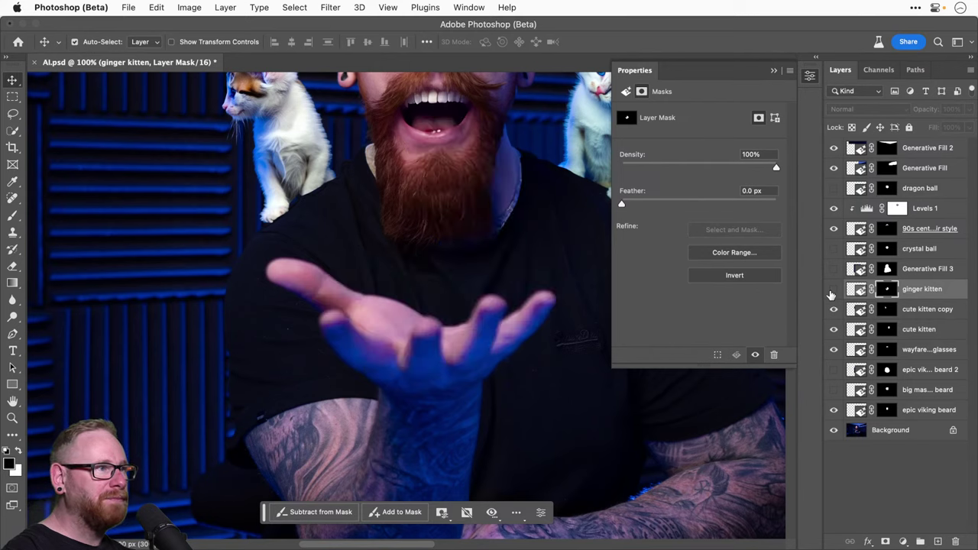
left_click(833, 289)
key("z")
left_click(466, 315)
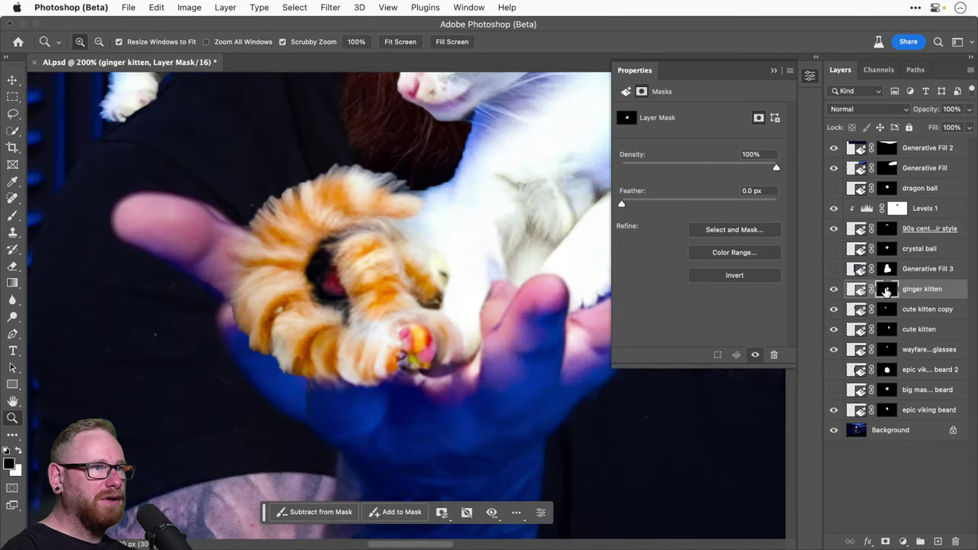
key("b")
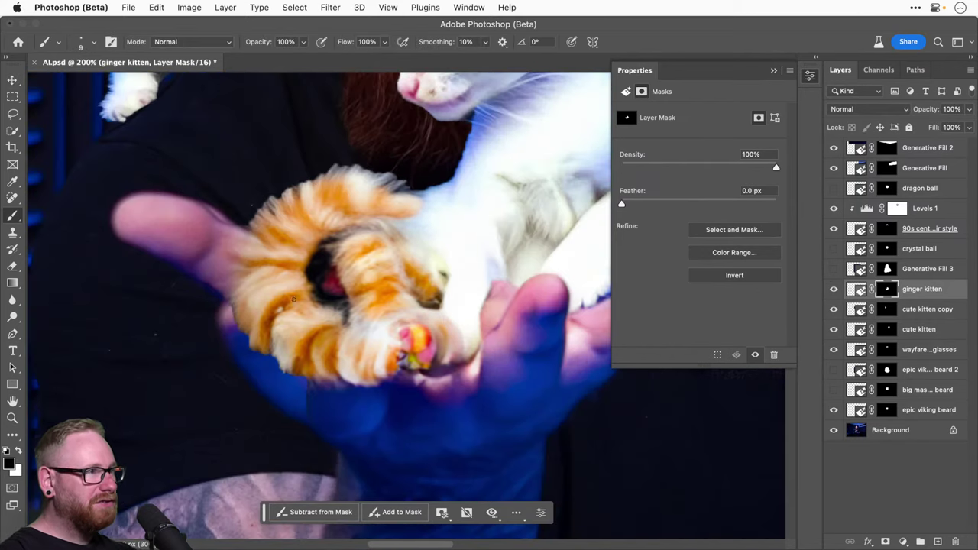
mouse_move(232, 309)
left_mouse_down()
mouse_move(363, 375)
mouse_move(241, 302)
mouse_move(340, 361)
mouse_move(279, 365)
mouse_move(371, 382)
mouse_move(394, 342)
mouse_move(336, 342)
mouse_move(391, 347)
mouse_move(363, 336)
mouse_move(400, 323)
mouse_move(425, 378)
mouse_move(417, 381)
mouse_move(473, 377)
mouse_move(427, 318)
mouse_move(440, 327)
mouse_move(319, 330)
mouse_move(395, 315)
mouse_move(272, 312)
mouse_move(250, 299)
mouse_move(474, 317)
mouse_move(404, 380)
mouse_move(346, 411)
mouse_move(274, 423)
mouse_move(402, 381)
mouse_move(371, 419)
mouse_move(276, 411)
mouse_move(407, 419)
left_mouse_up()
scroll(407, 419, "right", 5)
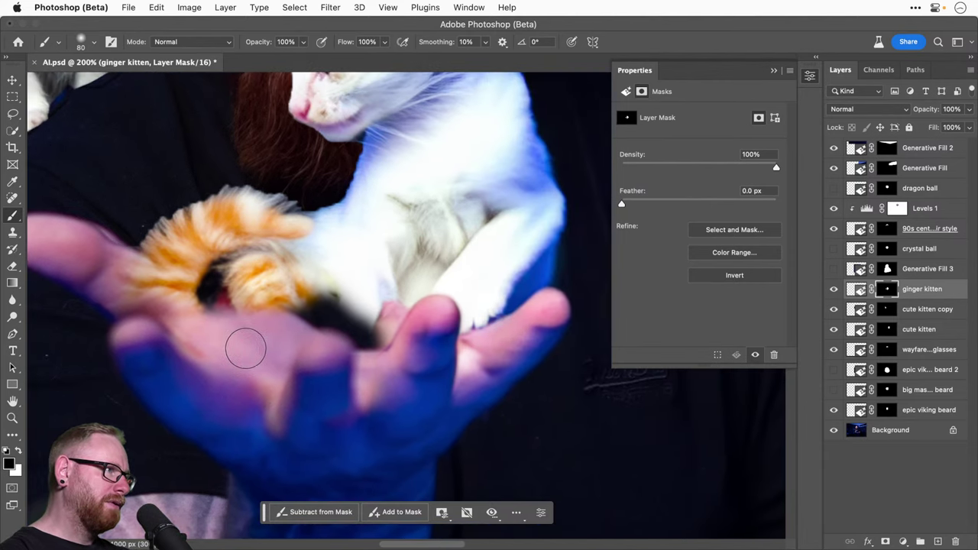
key("bracketleft")
key("bracketleft")
mouse_move(133, 292)
left_mouse_down()
mouse_move(162, 298)
mouse_move(214, 341)
mouse_move(203, 339)
mouse_move(252, 337)
mouse_move(227, 326)
mouse_move(251, 341)
mouse_move(268, 286)
mouse_move(273, 313)
mouse_move(232, 325)
mouse_move(225, 341)
mouse_move(203, 331)
mouse_move(261, 331)
mouse_move(311, 302)
mouse_move(361, 307)
mouse_move(323, 296)
mouse_move(357, 310)
mouse_move(370, 339)
mouse_move(379, 290)
mouse_move(374, 301)
mouse_move(276, 302)
mouse_move(263, 317)
mouse_move(310, 297)
mouse_move(256, 359)
mouse_move(211, 338)
mouse_move(175, 291)
left_mouse_up()
key("bracketright")
key("bracketright")
key("bracketright")
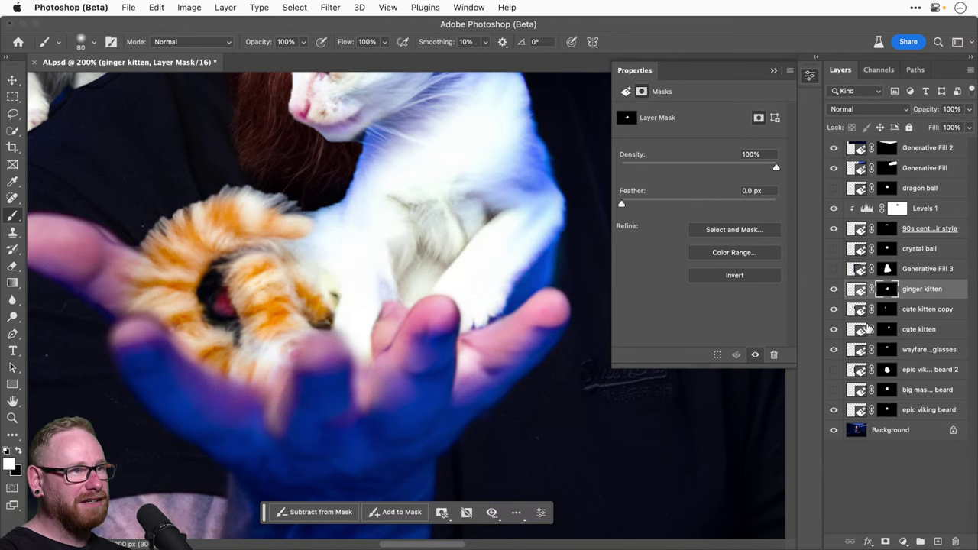
left_click(834, 289)
left_click(834, 288)
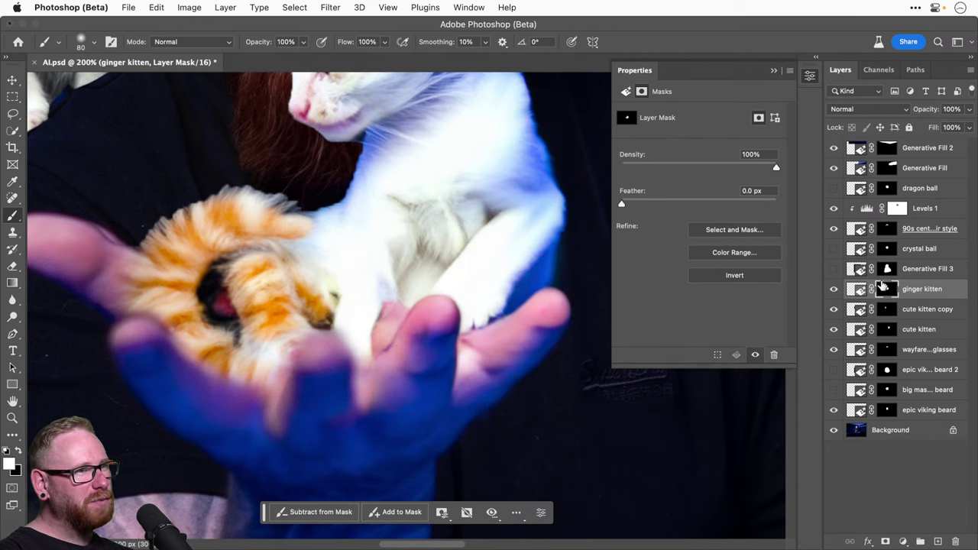
Step: Duplicate the ginger kitten layer and rasterize the copy
left_click(859, 290)
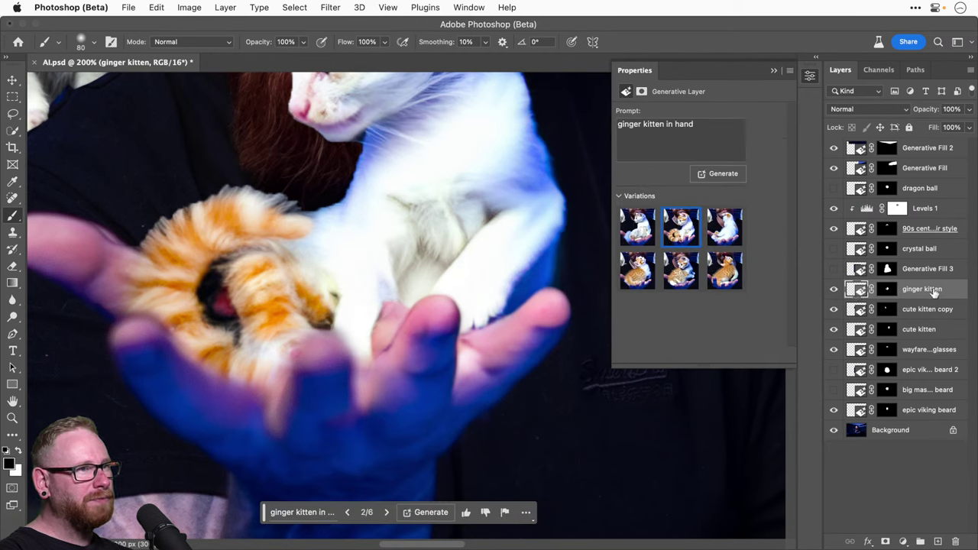
key("super+j")
right_click(837, 295)
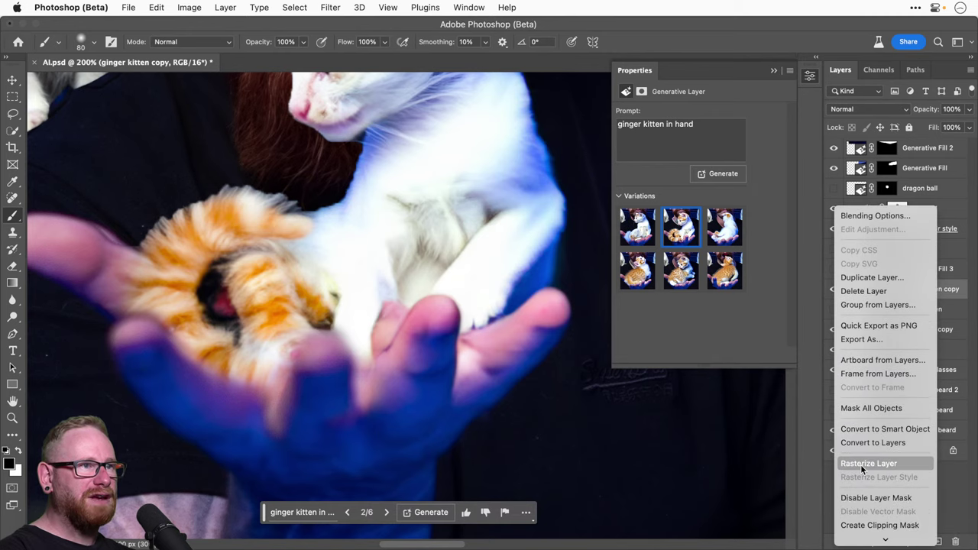
left_click(863, 464)
Step: Lasso the gap beside the thumb and paint it with sampled white fur colour
key("z")
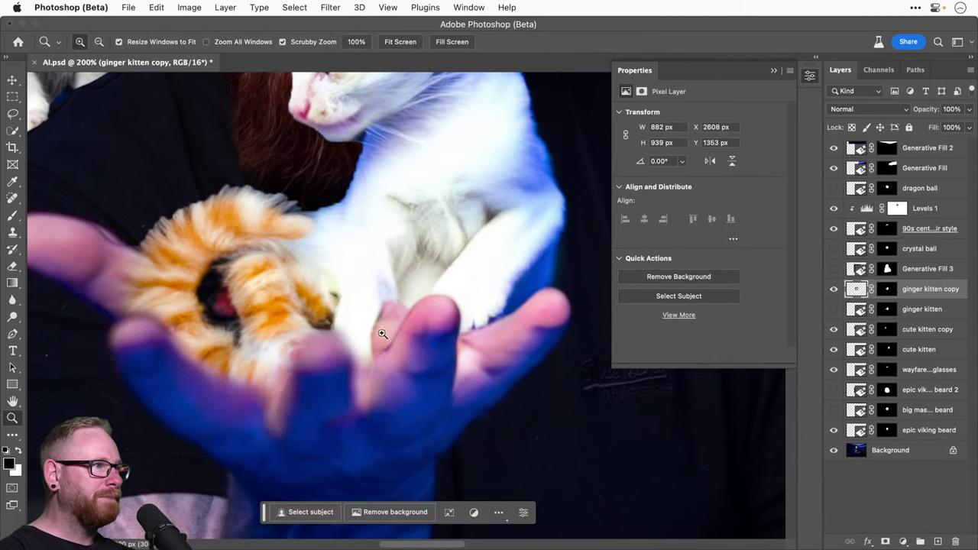
left_click(377, 332)
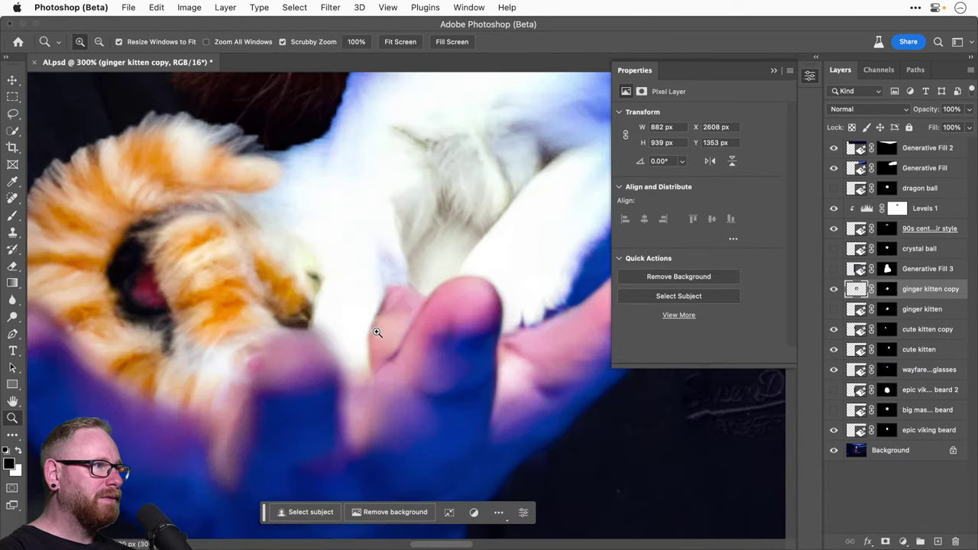
left_click(12, 115)
left_click_drag(359, 244, 351, 372)
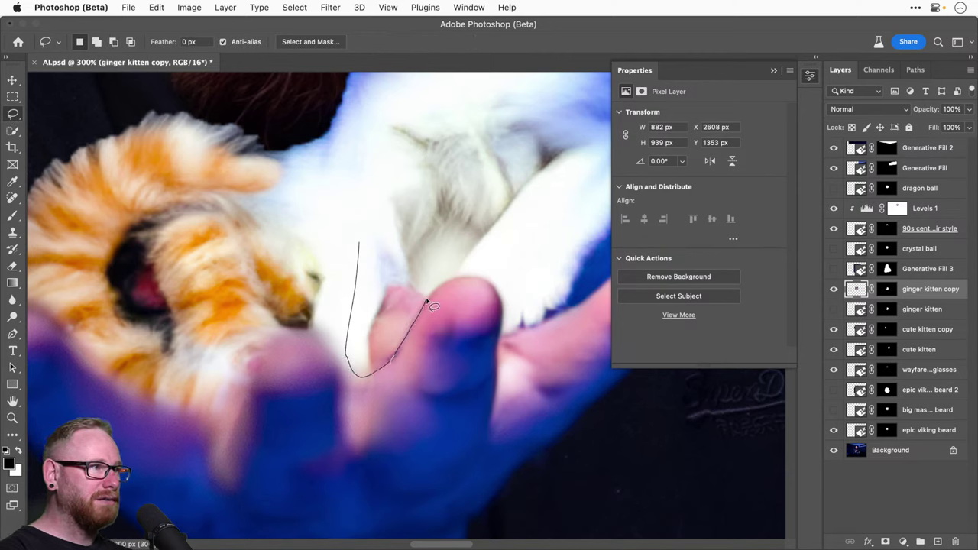
left_click_drag(364, 243, 366, 244)
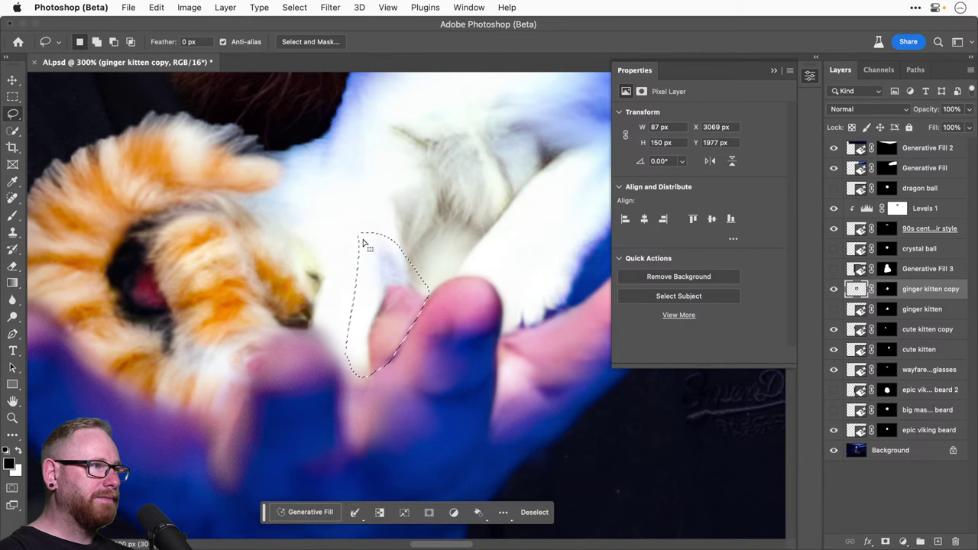
key("i")
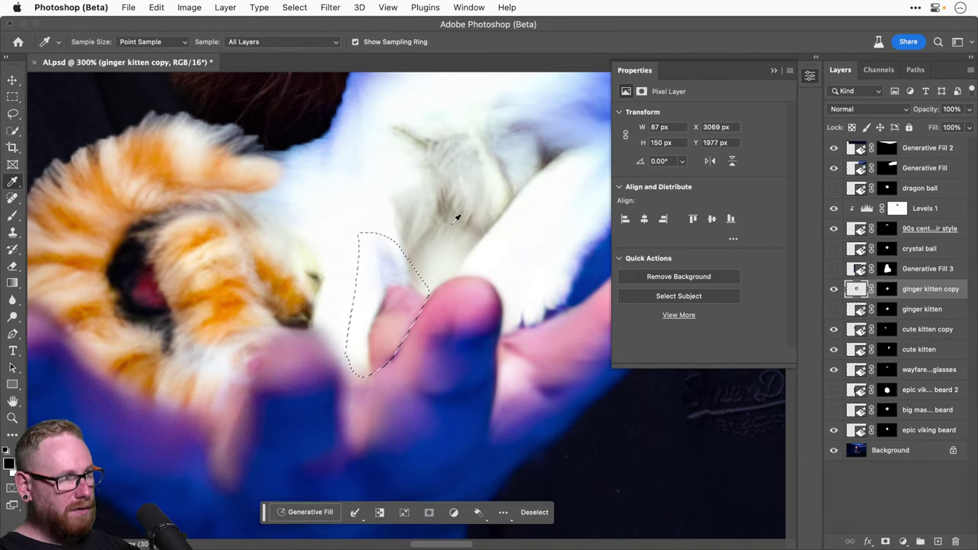
key("b")
mouse_move(372, 291)
left_mouse_down()
mouse_move(385, 240)
mouse_move(377, 320)
mouse_move(404, 296)
mouse_move(386, 355)
mouse_move(357, 371)
mouse_move(372, 401)
left_mouse_up()
key("ctrl+d")
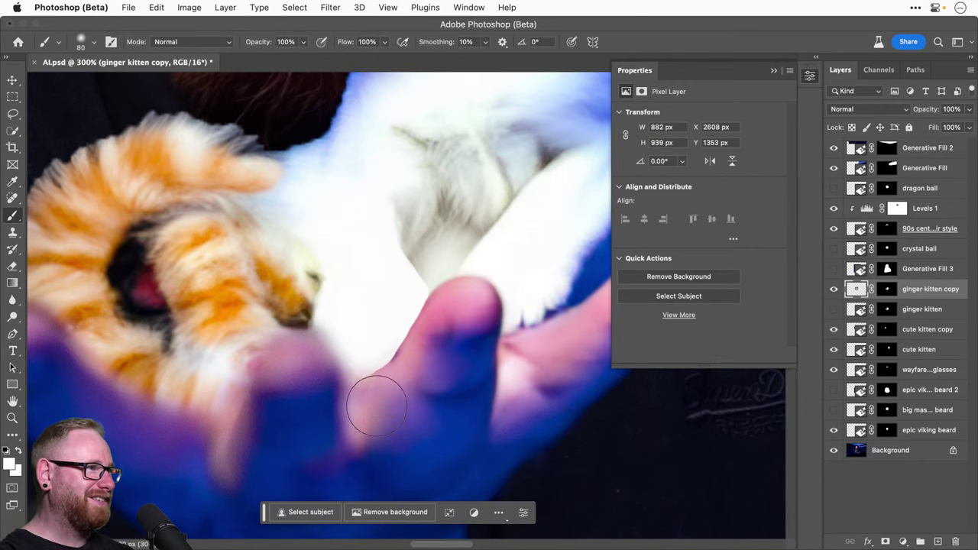
key("e")
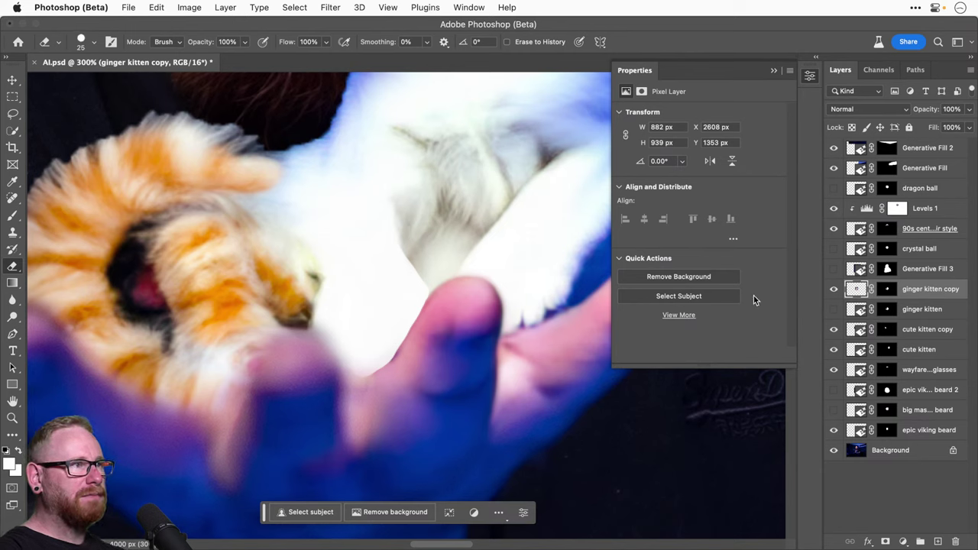
key("ctrl+shift+d")
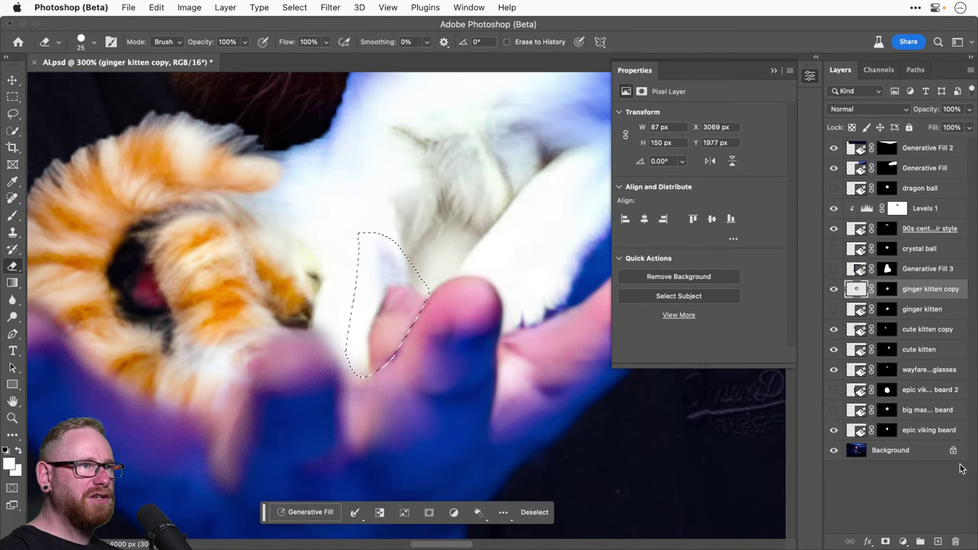
Step: Paint white fur into the gap on a new Layer 1 and give it a layer mask
left_click(936, 541)
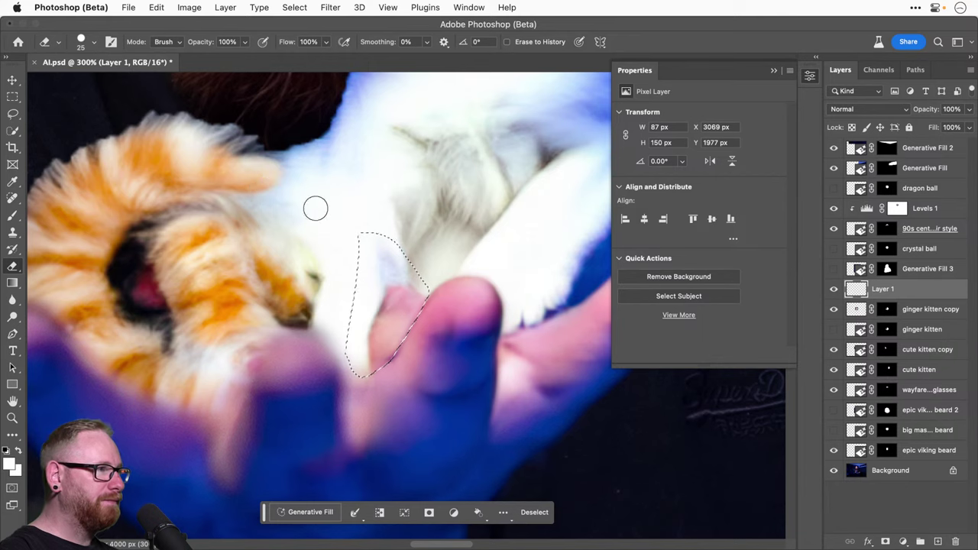
key("b")
mouse_move(438, 224)
left_mouse_down()
mouse_move(402, 213)
mouse_move(430, 270)
mouse_move(377, 308)
left_mouse_up()
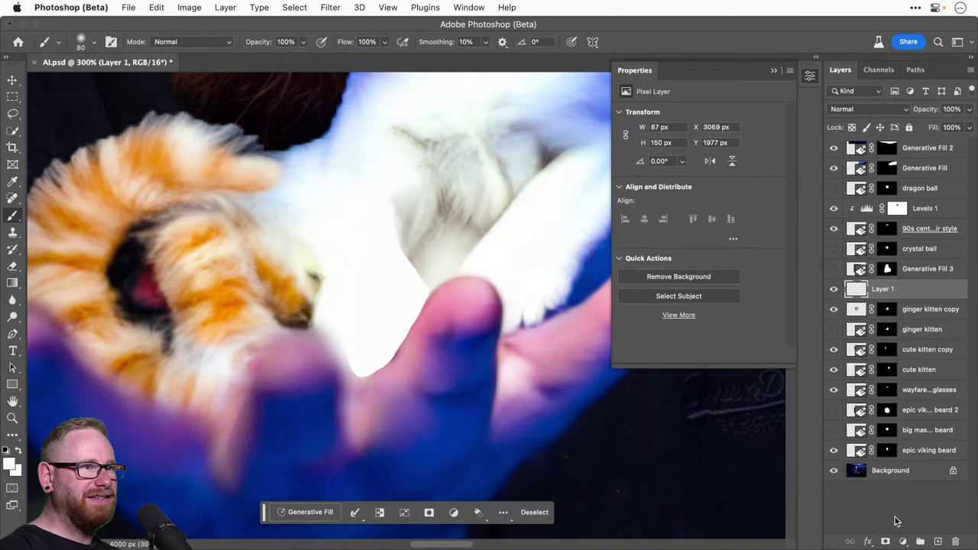
key("ctrl+d")
left_click(885, 541)
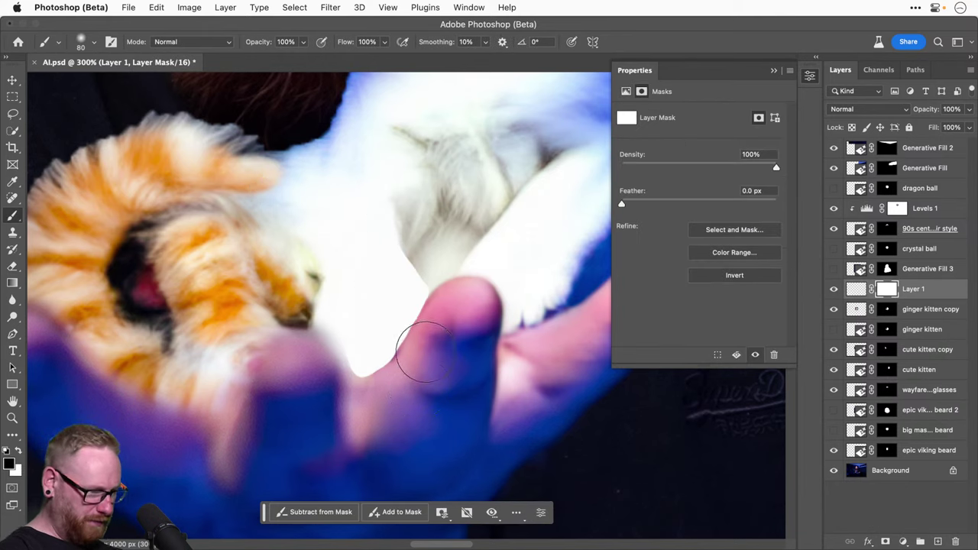
Step: Soften Layer 1's mask edge around the fingertip with a smaller brush, then save AI.psd
key("bracketleft")
key("bracketleft")
key("bracketleft")
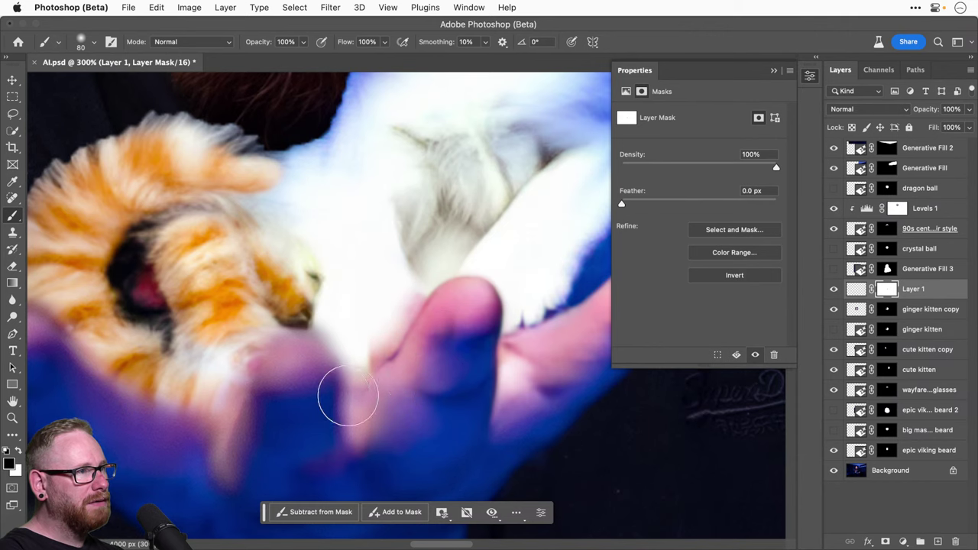
scroll(453, 260, "down", 4)
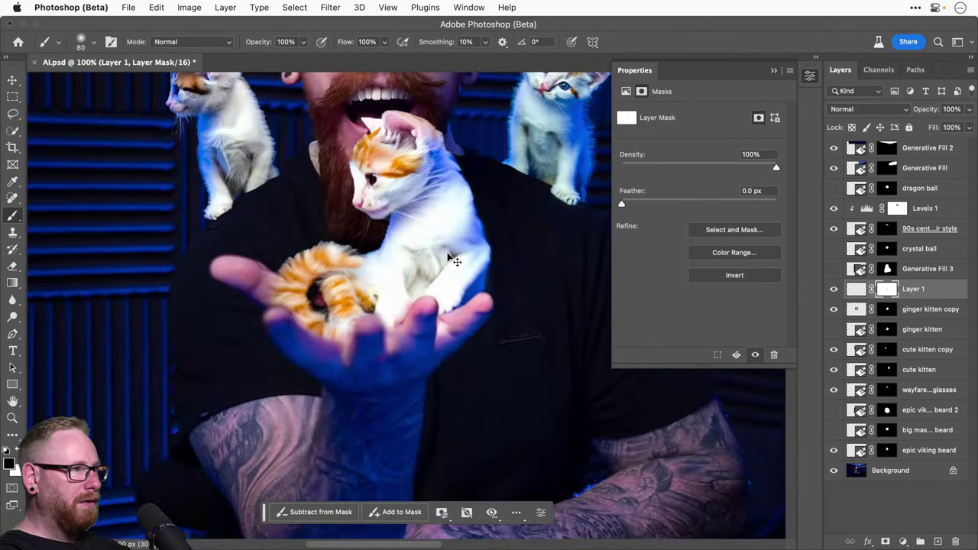
key("v")
key("super")
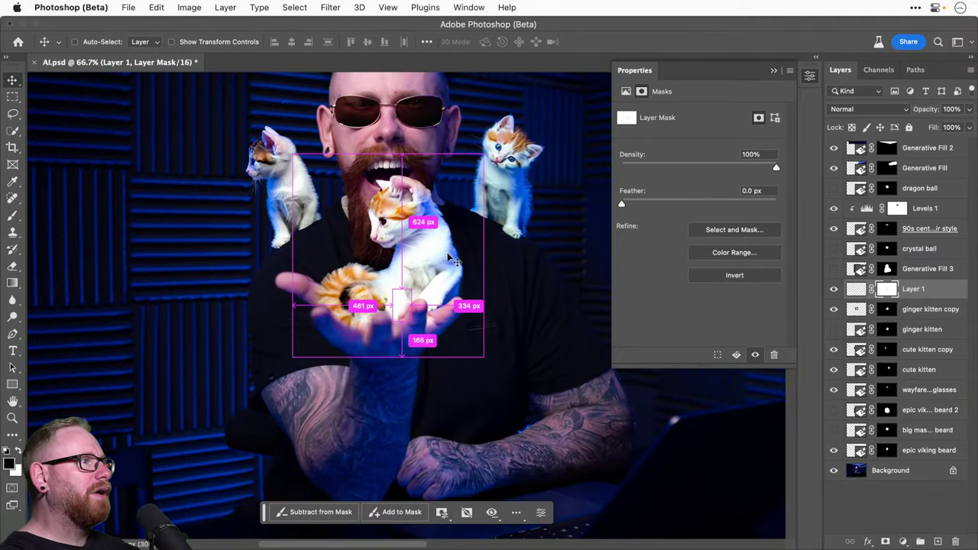
scroll(453, 260, "down", 2)
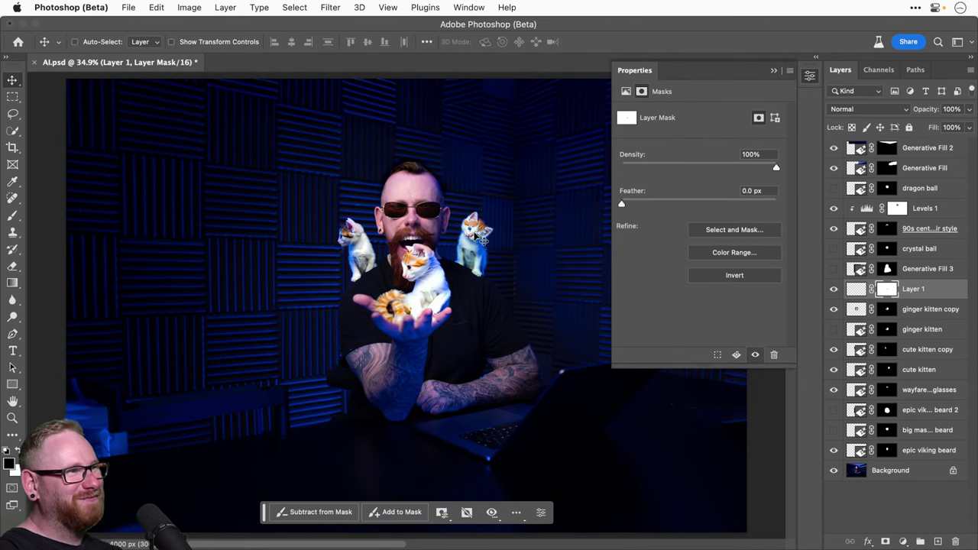
key("super+s")
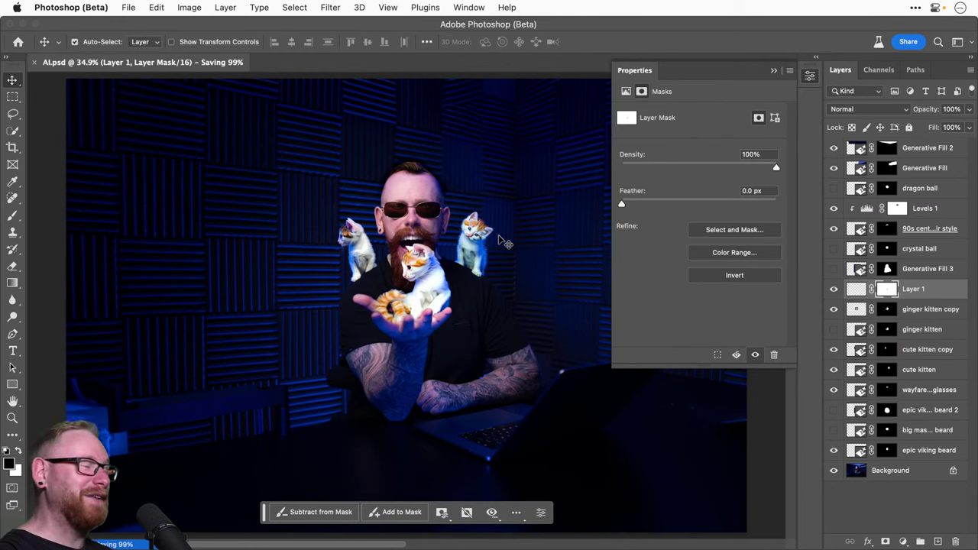
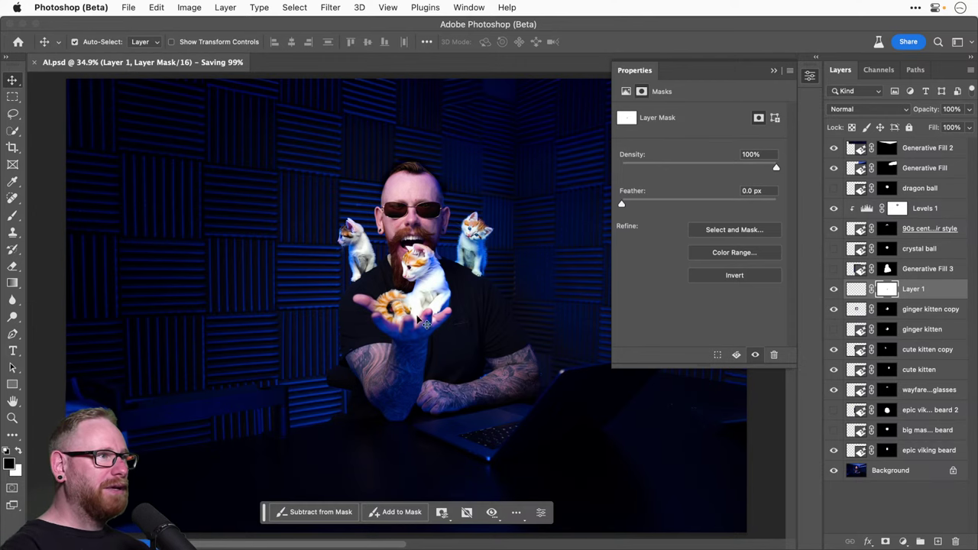
Step: Zoom in on the kittens and toggle Layer 1 and ginger kitten copy visibility to compare them
key("z")
left_click(402, 317)
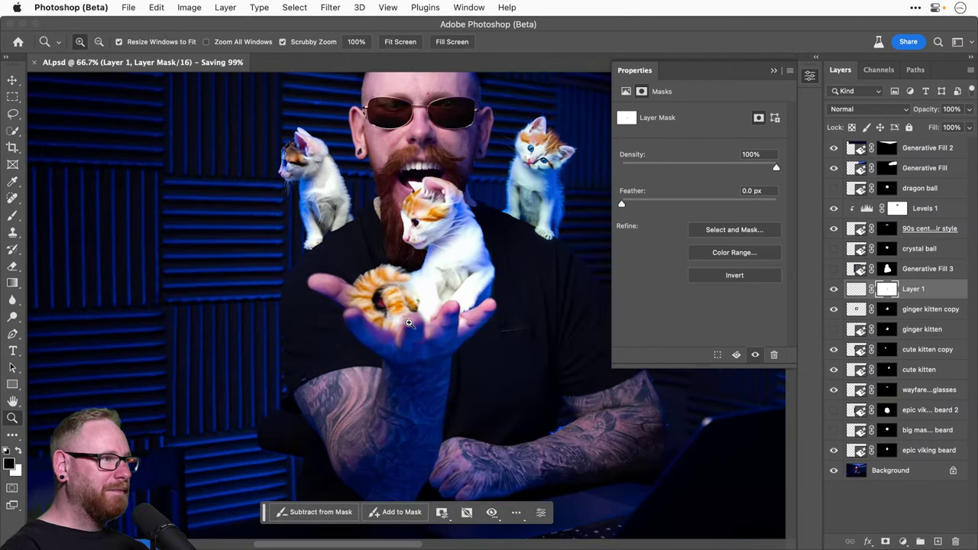
key("v")
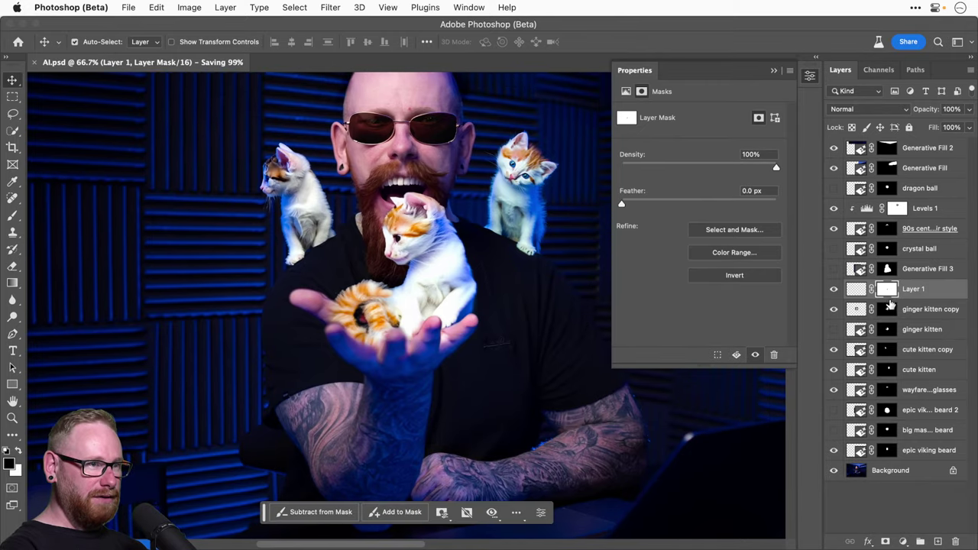
left_click(833, 290)
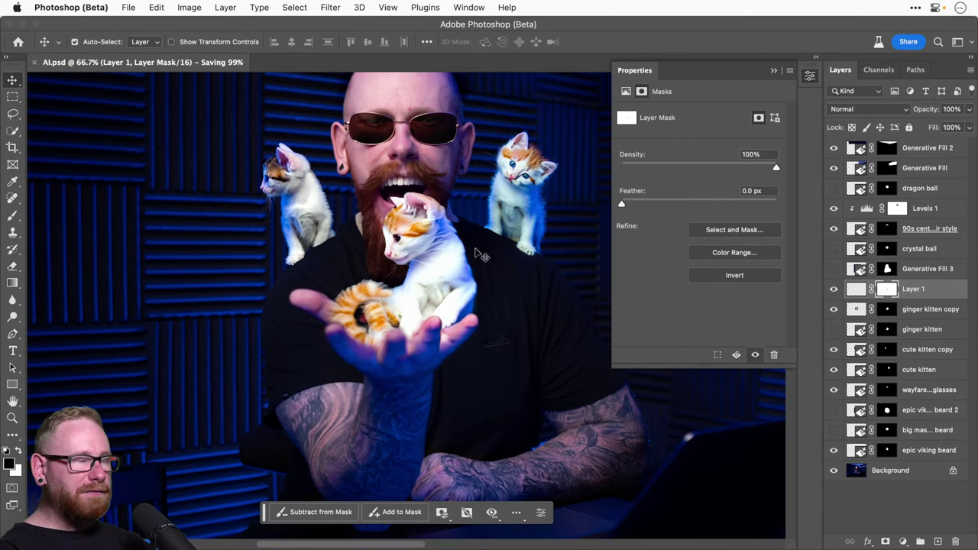
scroll(459, 306, "down", 3)
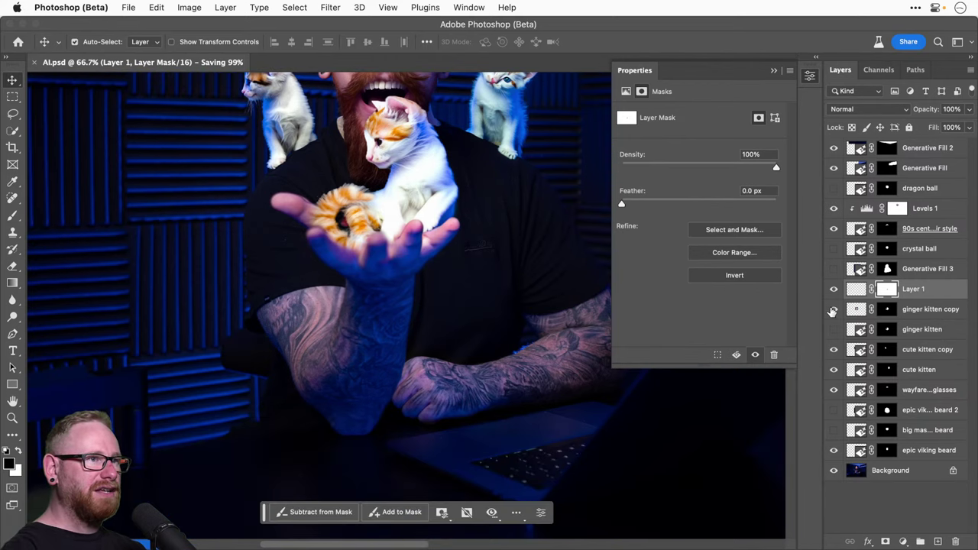
left_click(834, 291)
left_click(834, 309)
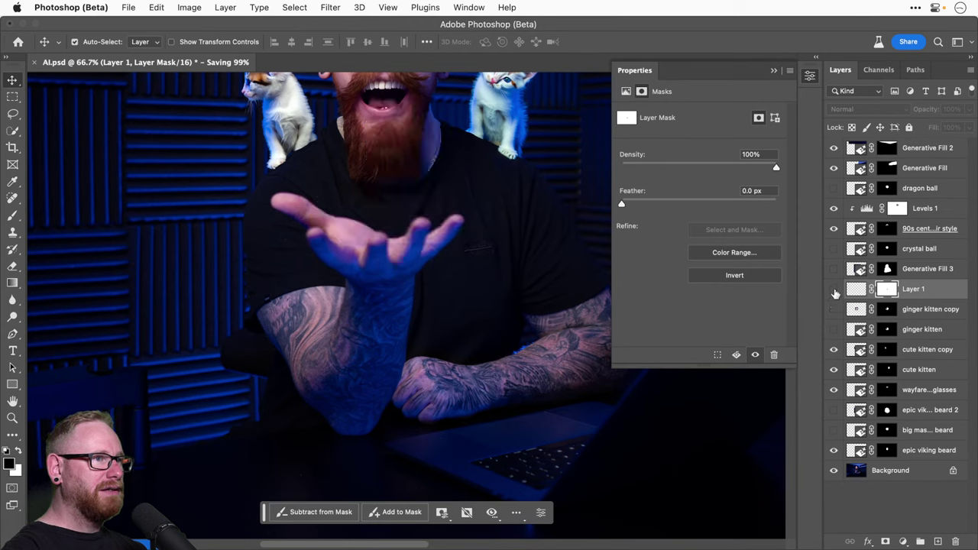
left_click(834, 290)
left_click(834, 309)
Step: Convert Layer 1 and ginger kitten copy into one smart object named 'Kitty Cat'
left_click(917, 311)
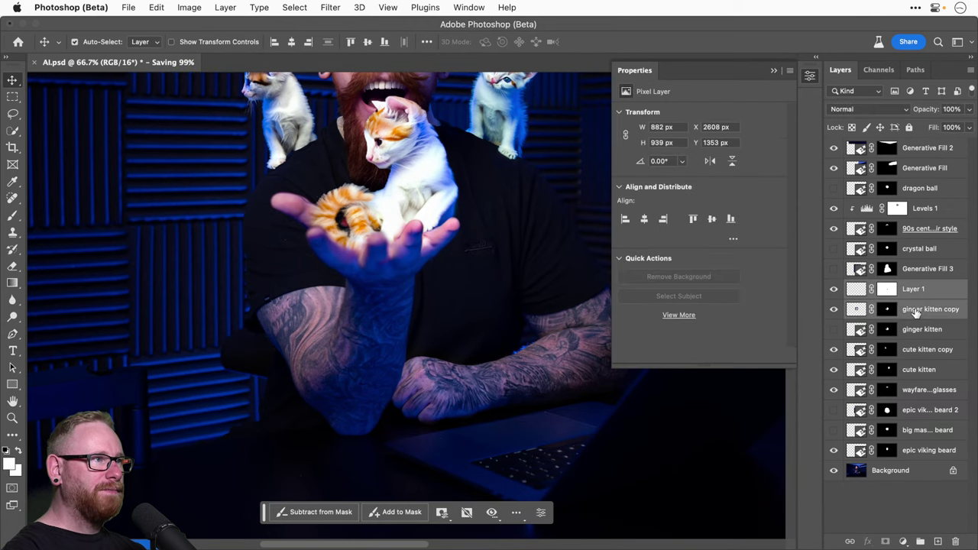
right_click(917, 310)
left_click(843, 456)
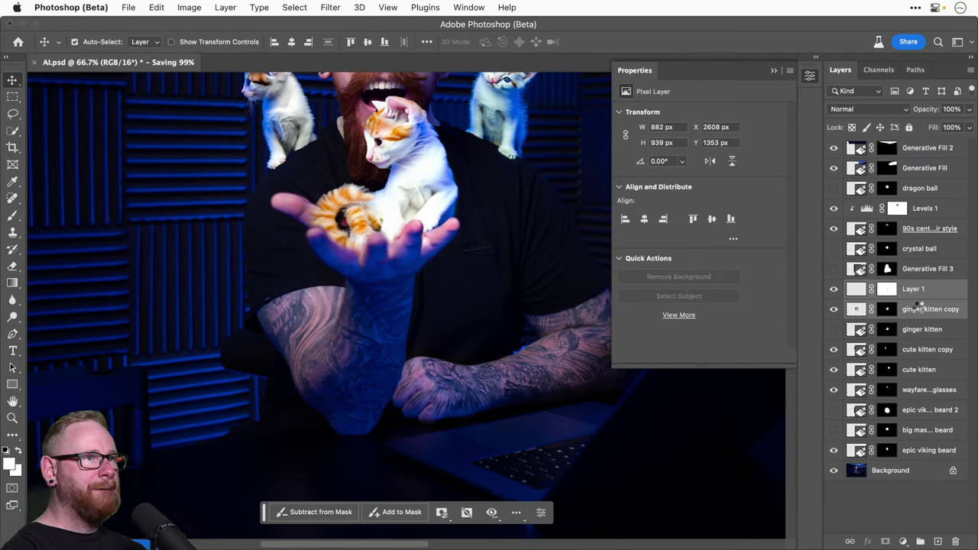
left_click(837, 291)
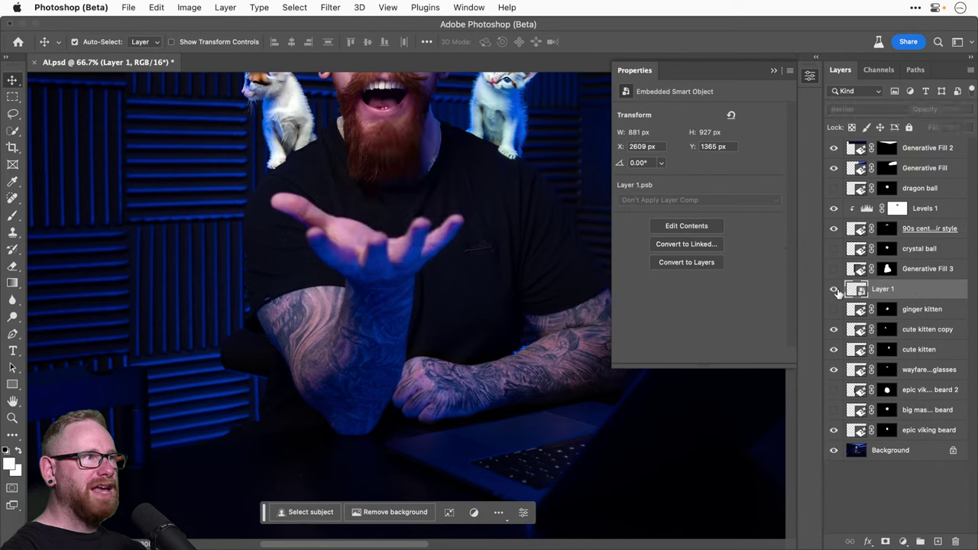
left_click(834, 289)
double_click(883, 289)
type("K")
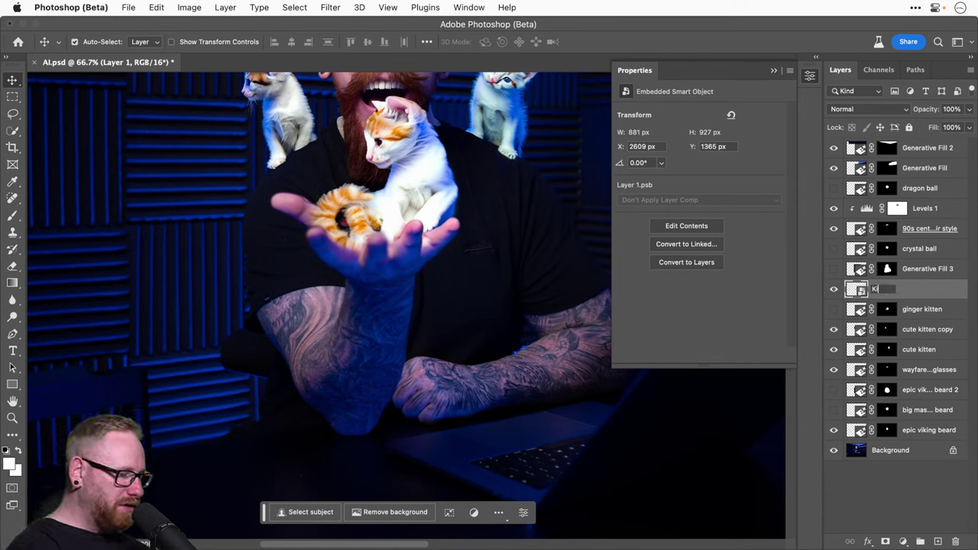
type("itty Cat")
key("Return")
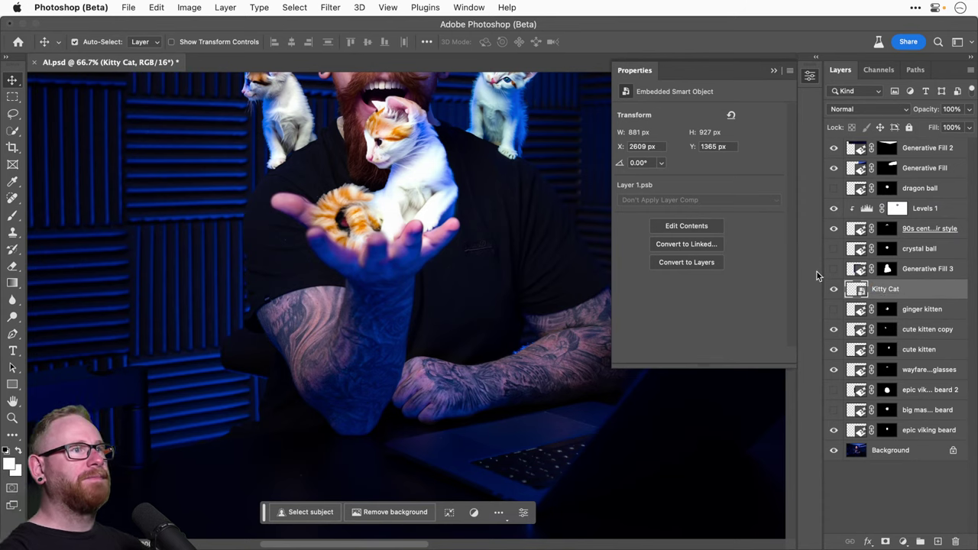
Step: Lasso-select the forearm resting on the table on the Background layer
left_click(12, 113)
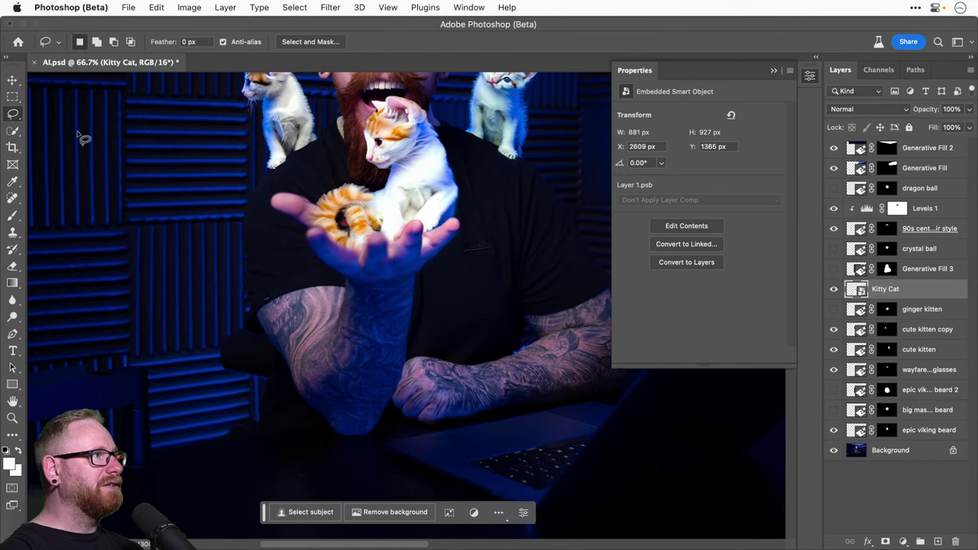
left_click(934, 454)
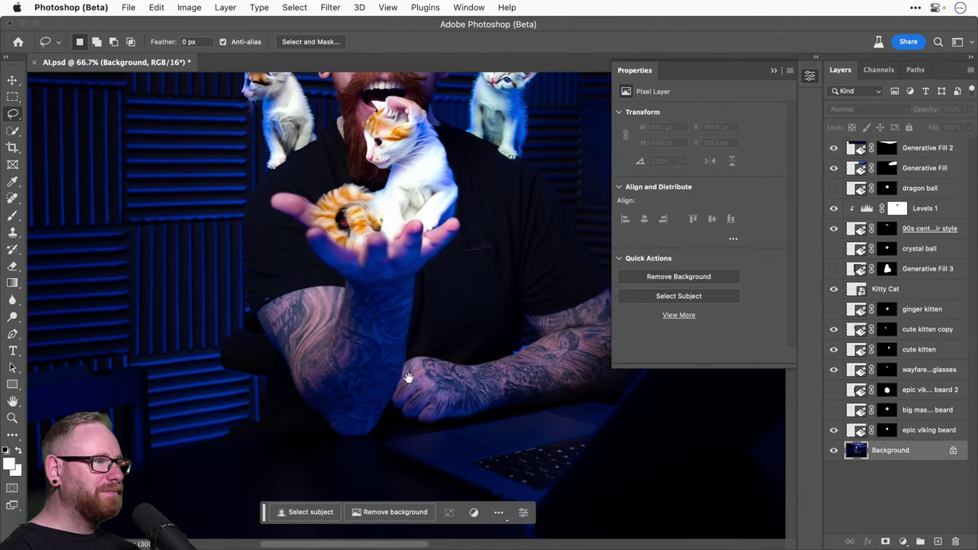
scroll(405, 375, "right", 3)
mouse_move(370, 353)
left_mouse_down()
mouse_move(353, 407)
mouse_move(377, 429)
mouse_move(495, 412)
left_mouse_up()
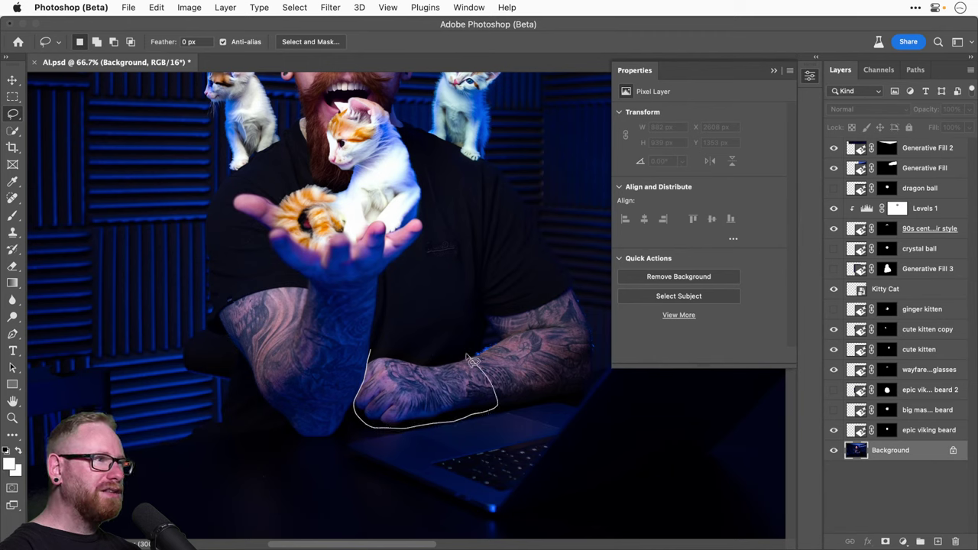
left_click_drag(405, 352, 417, 351)
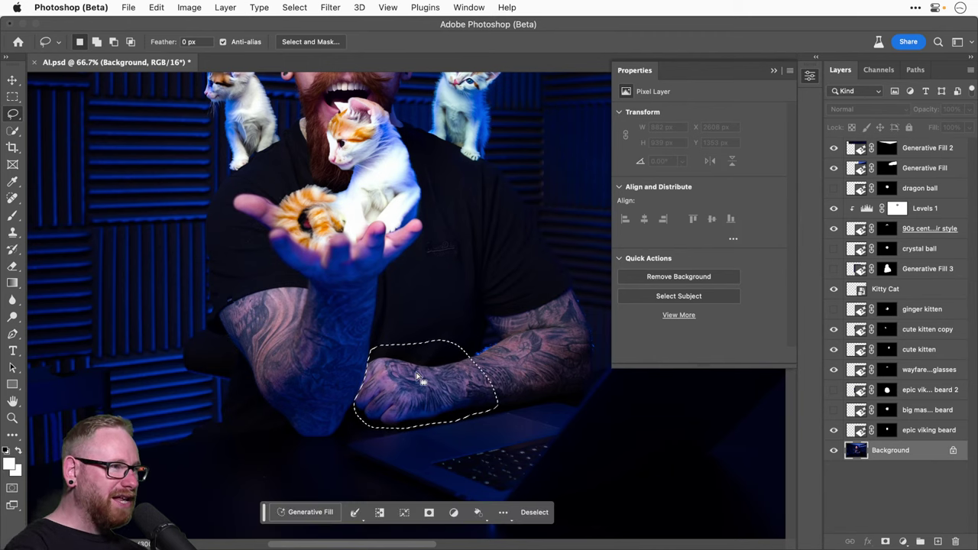
Step: Generative Fill the forearm with 'flaming hand' and show the third variation
left_click(310, 512)
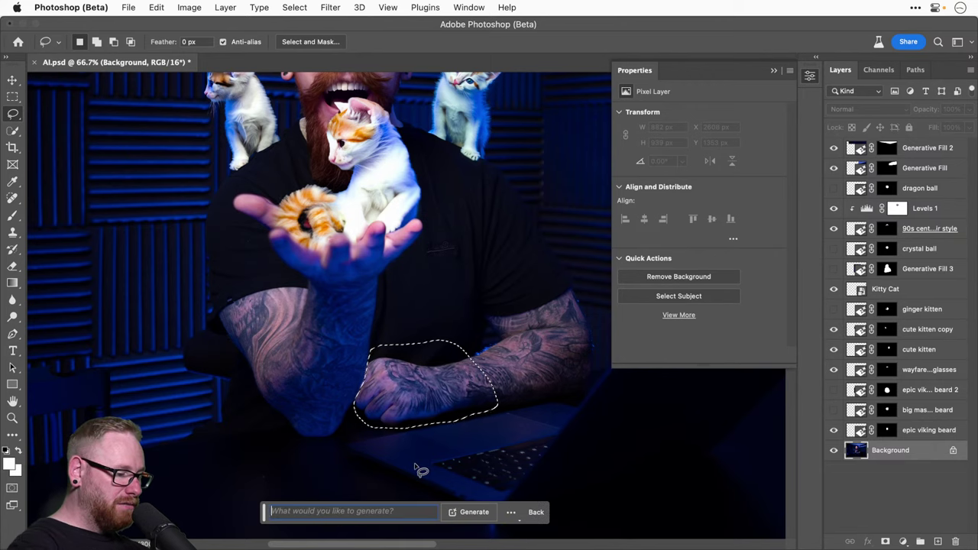
type("flaming hand")
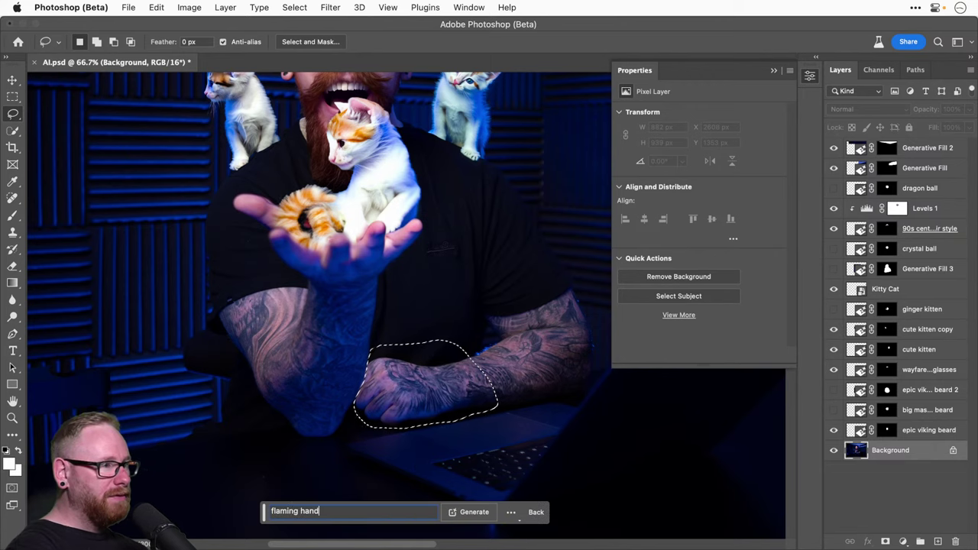
key("Return")
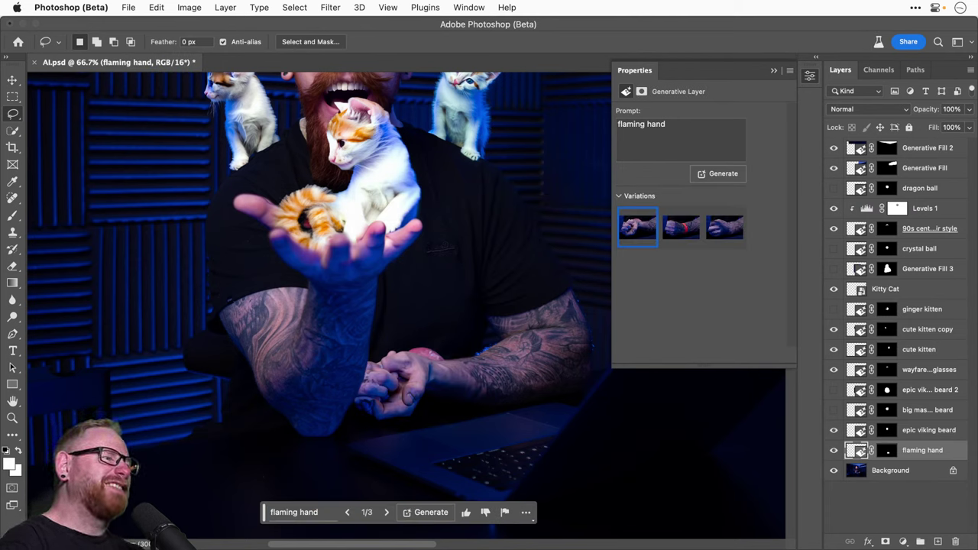
left_click(386, 513)
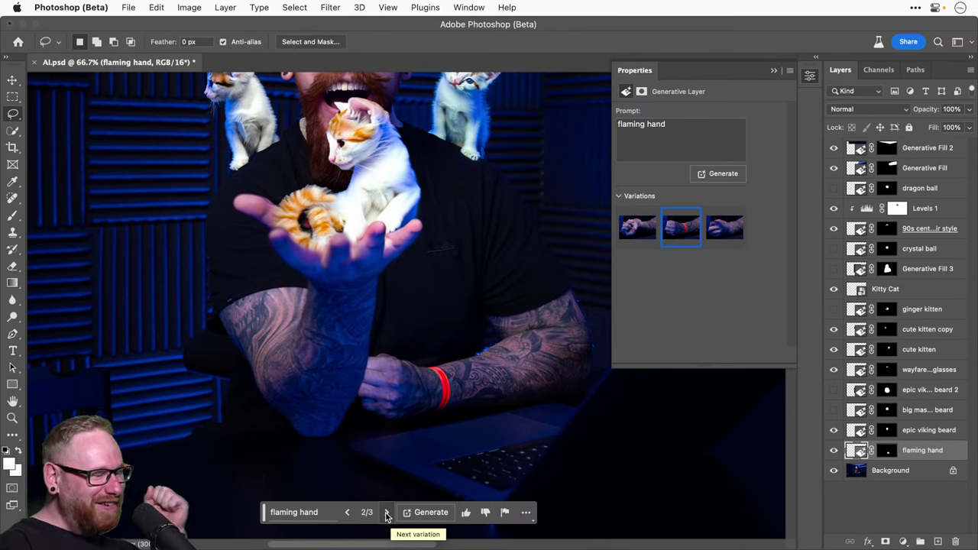
left_click(387, 513)
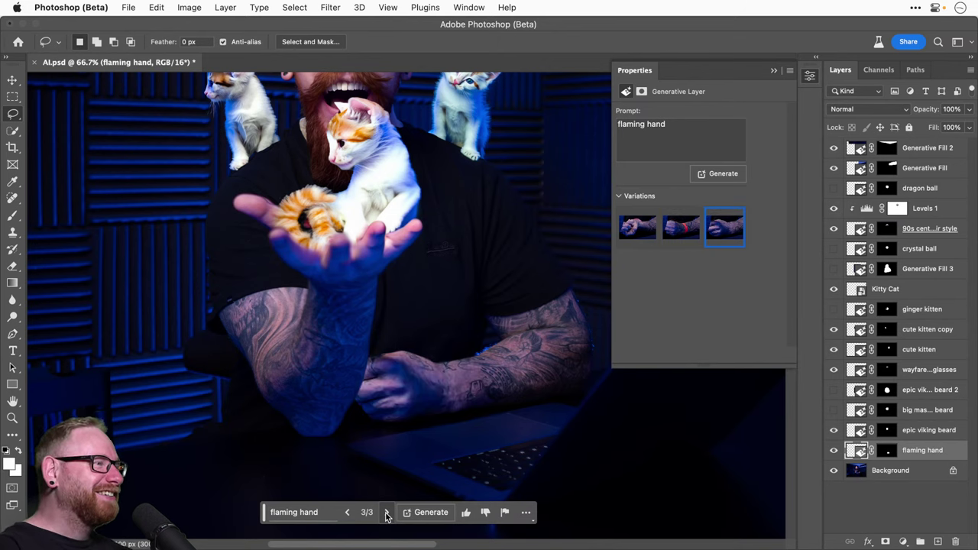
left_click(306, 511)
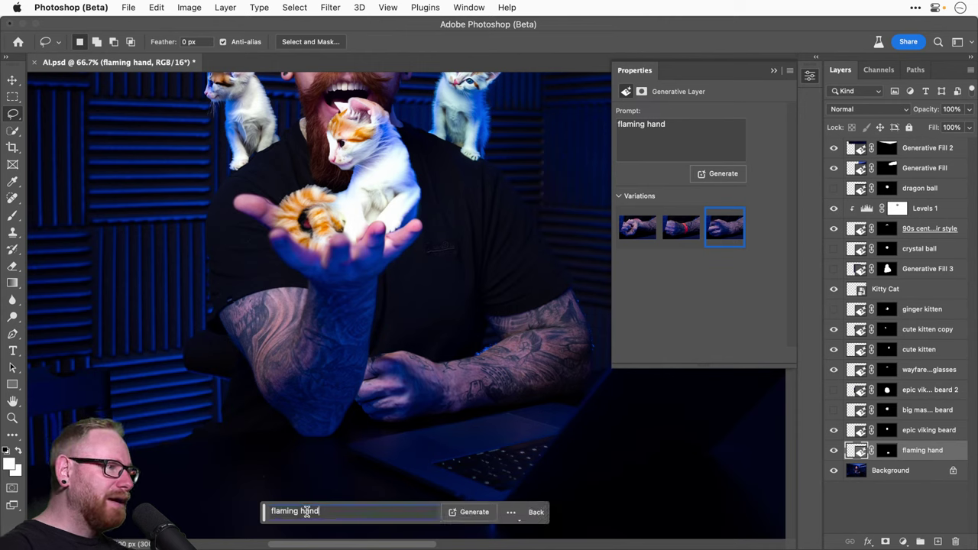
Step: Regenerate the forearm fill with the prompt 'fire hand' and view its third variation
triple_click(307, 511)
type("fire hand")
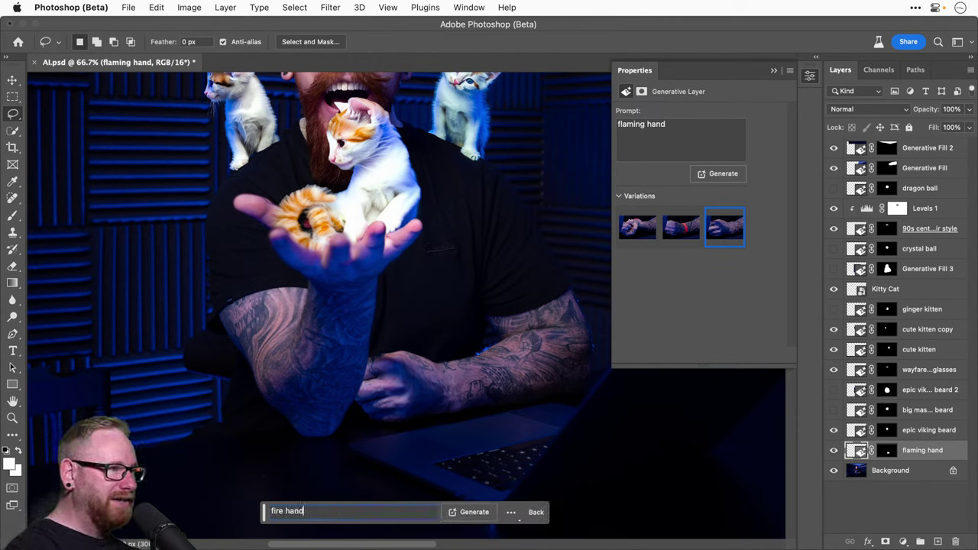
left_click(491, 511)
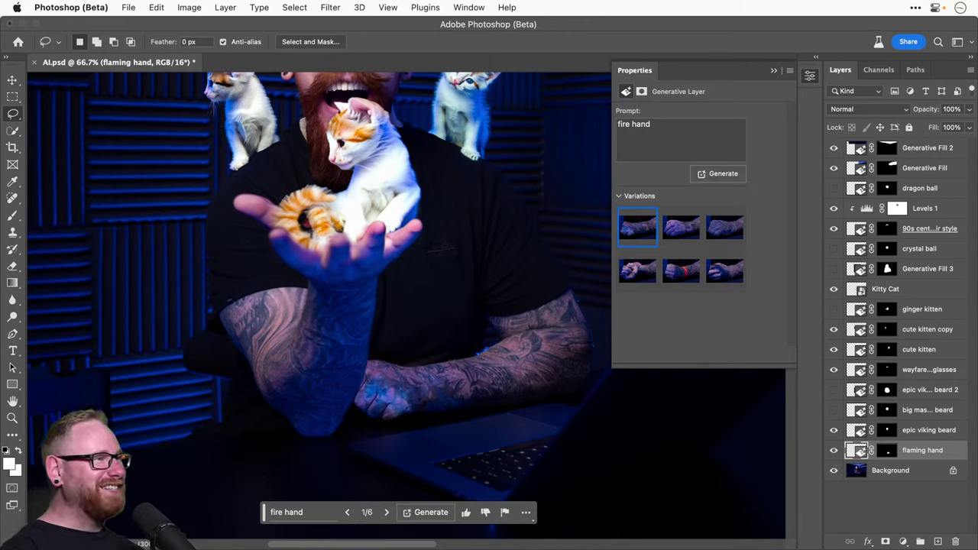
left_click(386, 513)
left_click(386, 512)
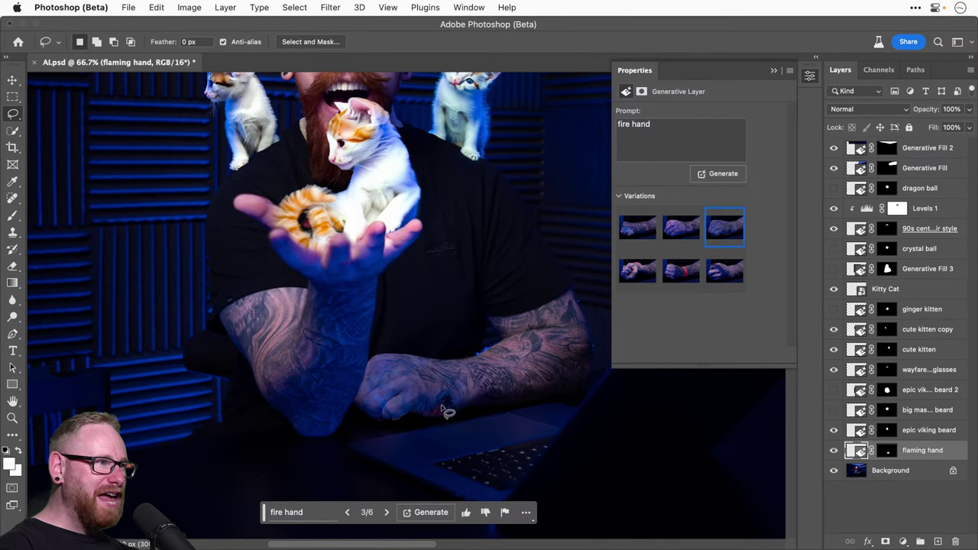
Step: Regenerate with the prompt 'fire', keep the third blue-flame variation, and zoom in on the kitten
left_click(316, 510)
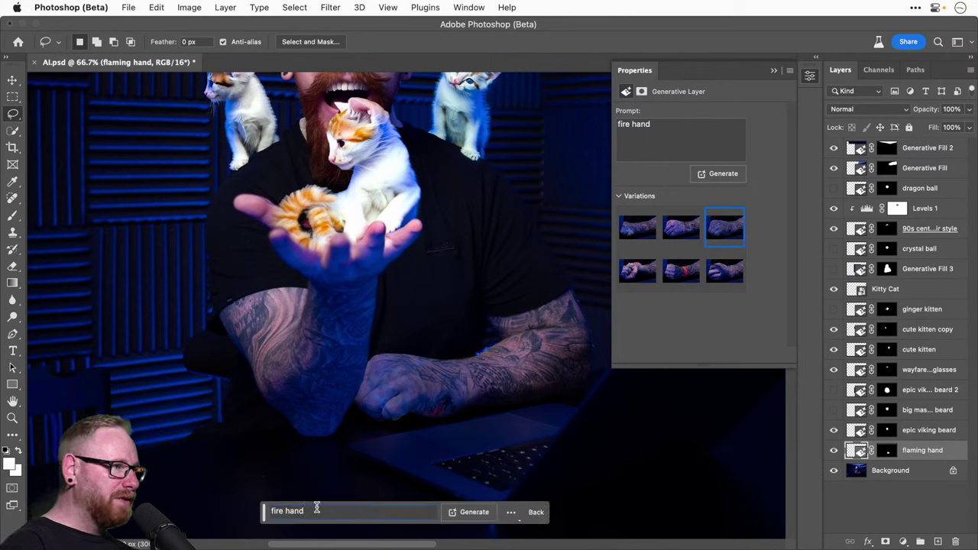
key("super+a")
type("fire")
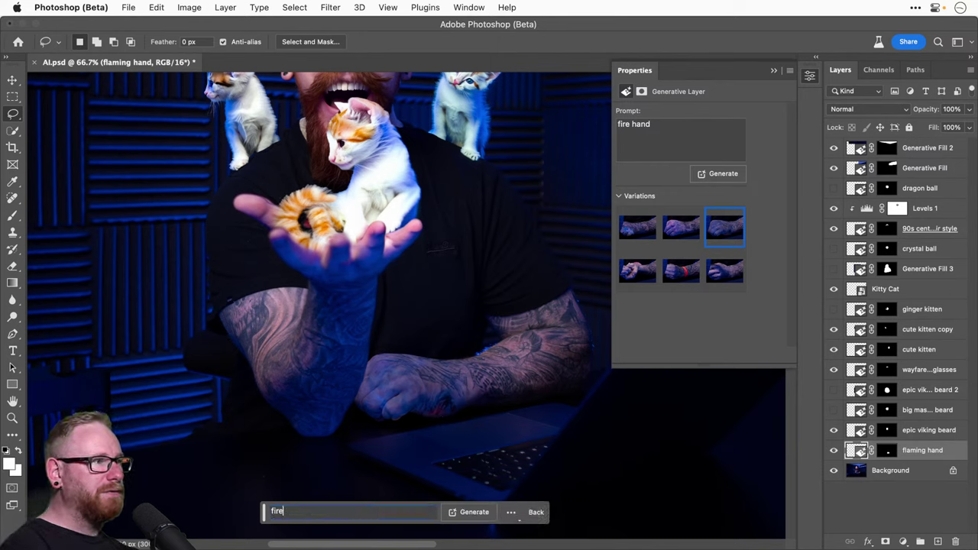
key("Return")
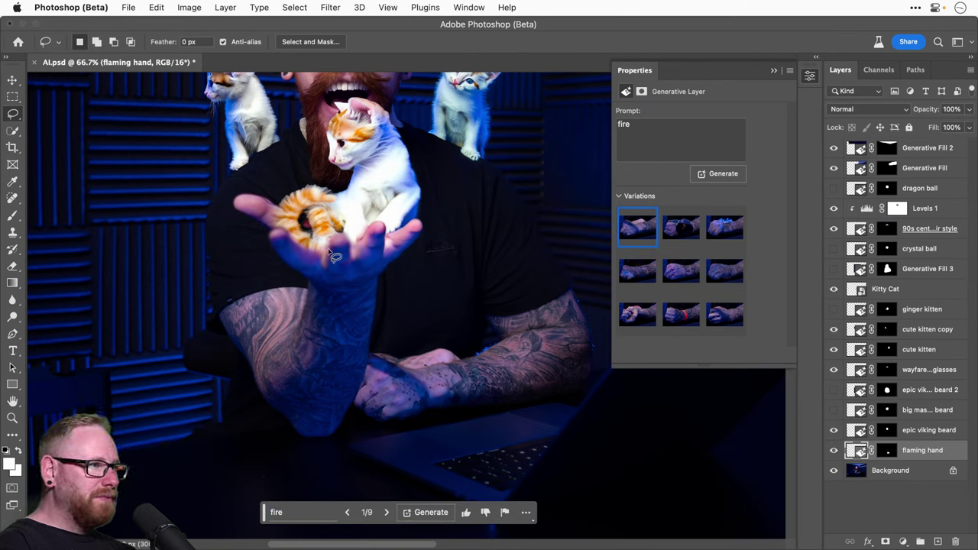
left_click(386, 513)
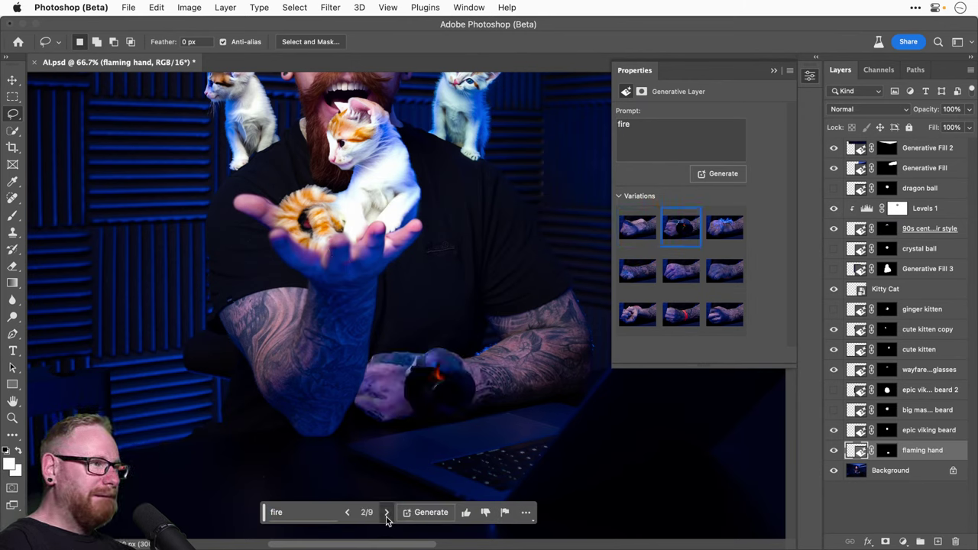
left_click(387, 513)
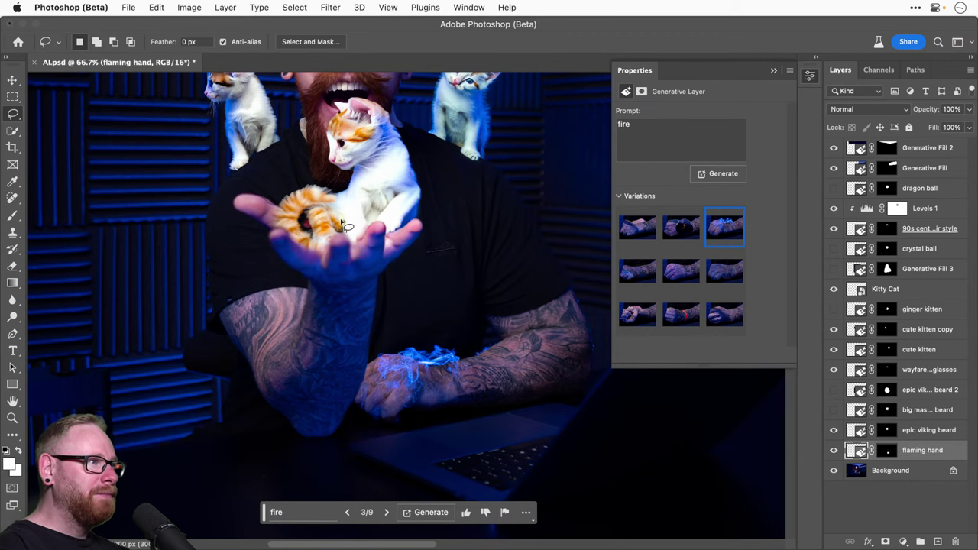
key("z")
mouse_move(341, 222)
left_mouse_down()
mouse_move(358, 283)
mouse_move(369, 276)
mouse_move(353, 406)
mouse_move(356, 236)
mouse_move(374, 242)
mouse_move(374, 312)
left_mouse_up()
Step: Zoom back out to 100%, then zoom into the hand at 200%
key("v")
key("super+minus")
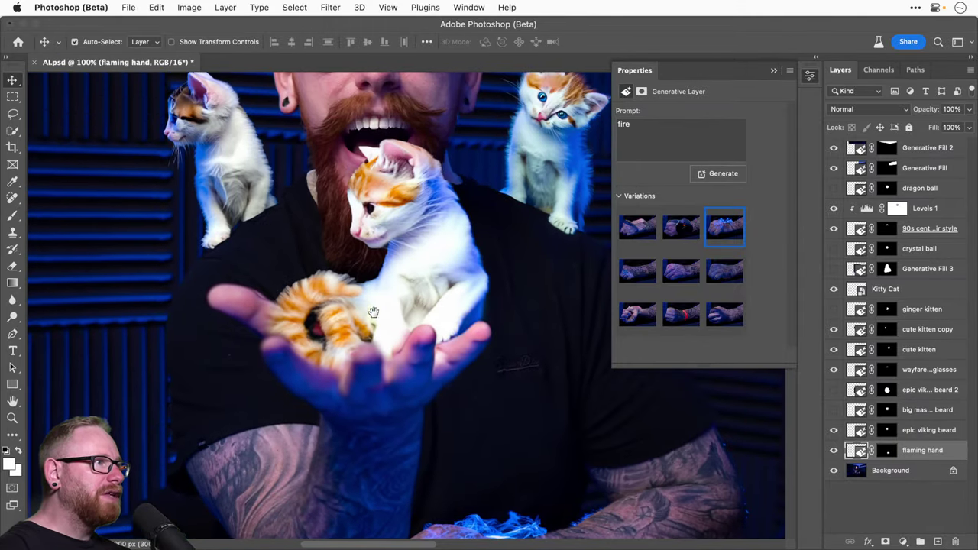
scroll(370, 244, "up", 5)
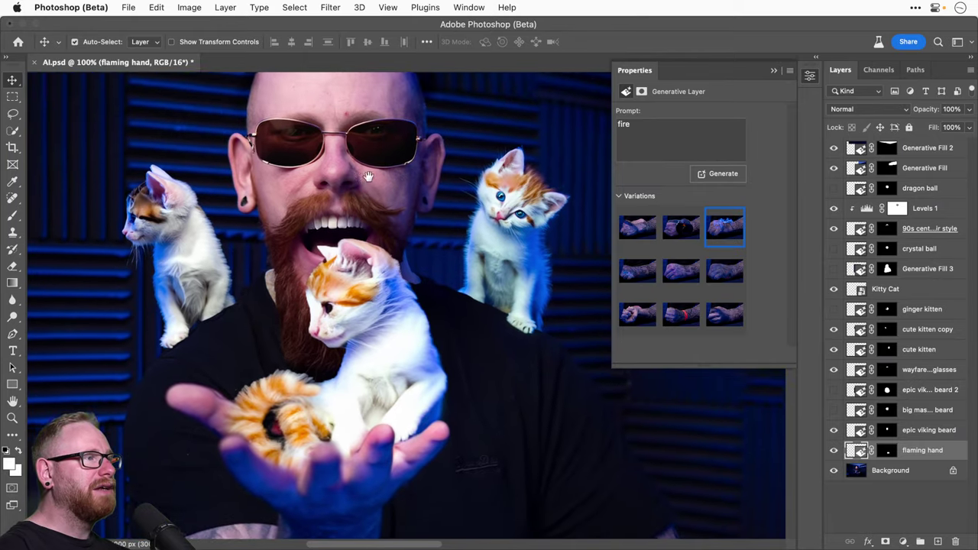
scroll(368, 176, "down", 3)
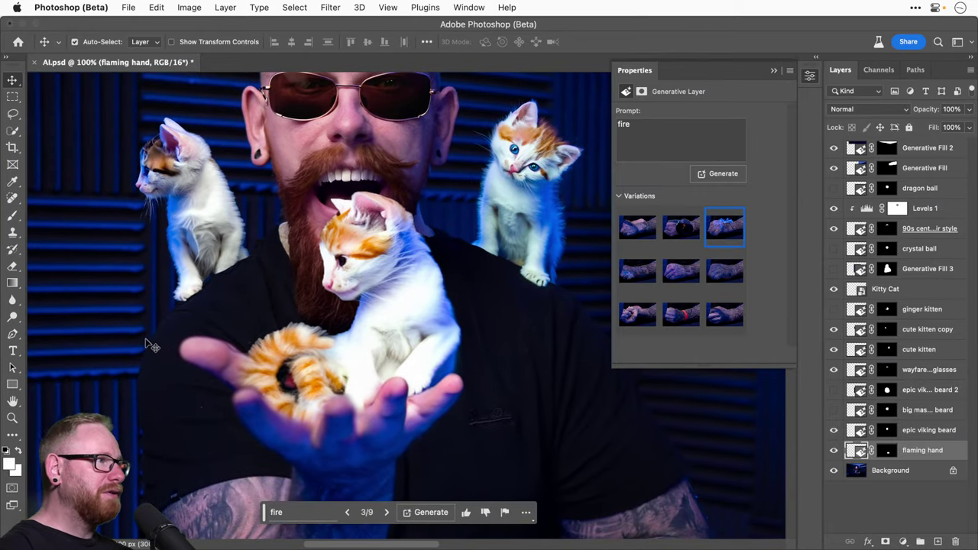
scroll(382, 482, "down", 4)
key("z")
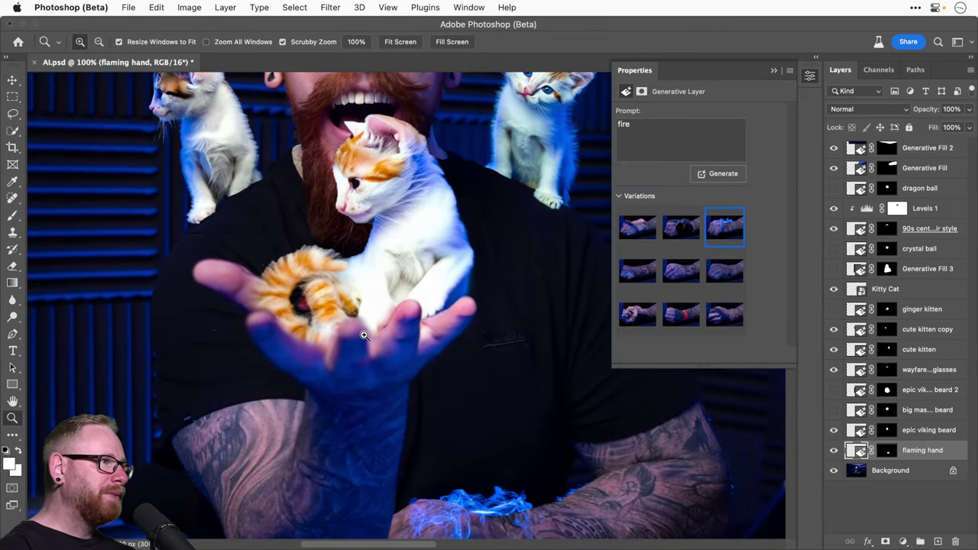
left_click(364, 334)
key("v")
Step: Pan around the hand and kitten, then click the kitten to select the Kitty Cat layer
scroll(468, 391, "down", 5)
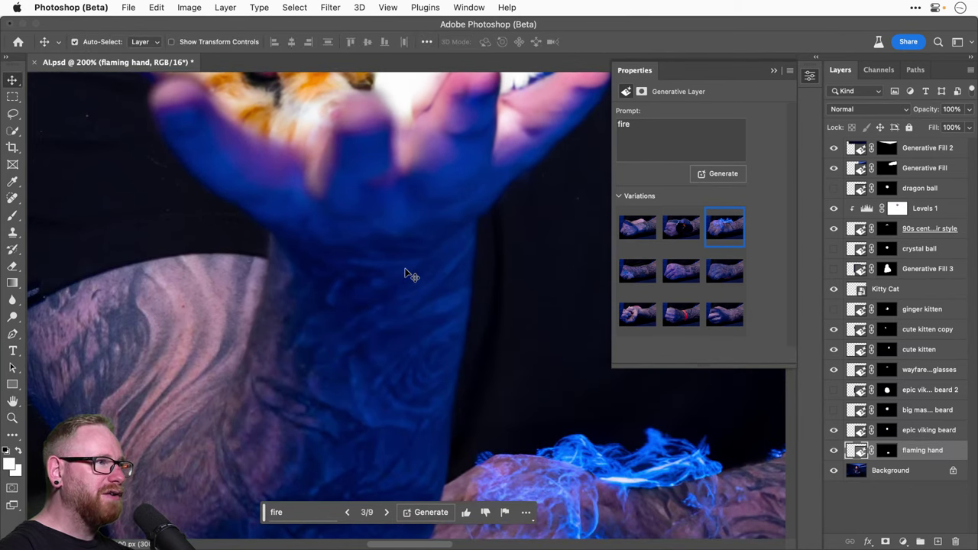
left_click_drag(411, 258, 399, 310)
scroll(405, 294, "up", 2)
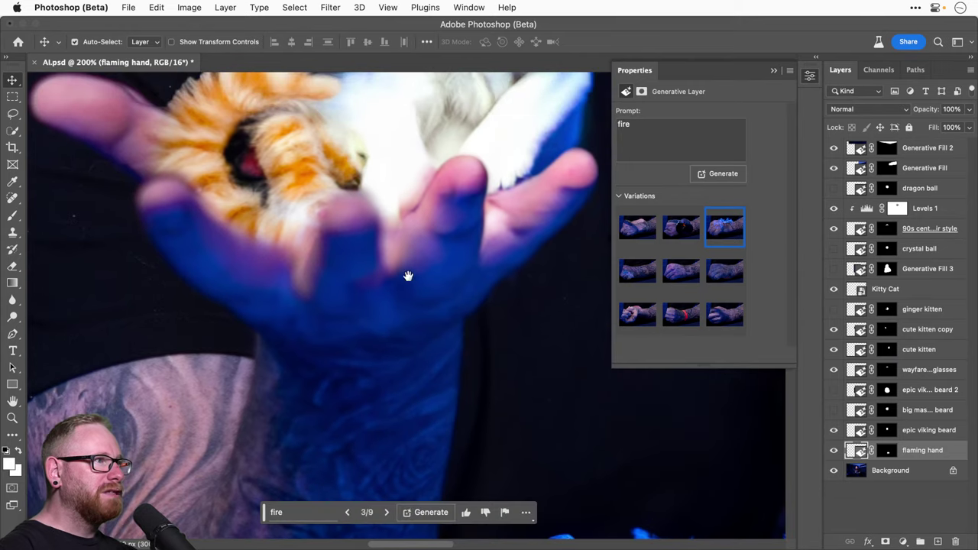
scroll(389, 329, "down", 2)
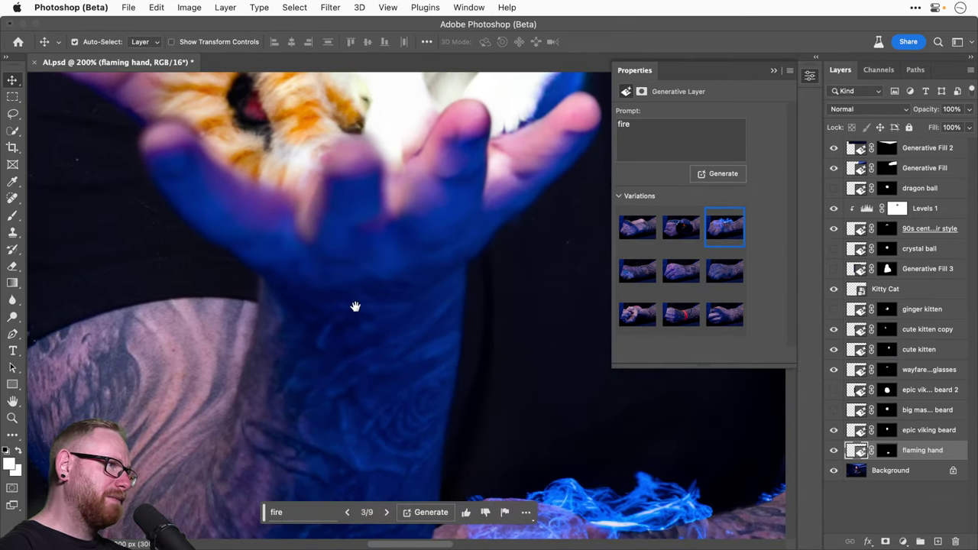
left_click_drag(356, 304, 350, 369)
left_click_drag(371, 142, 344, 253)
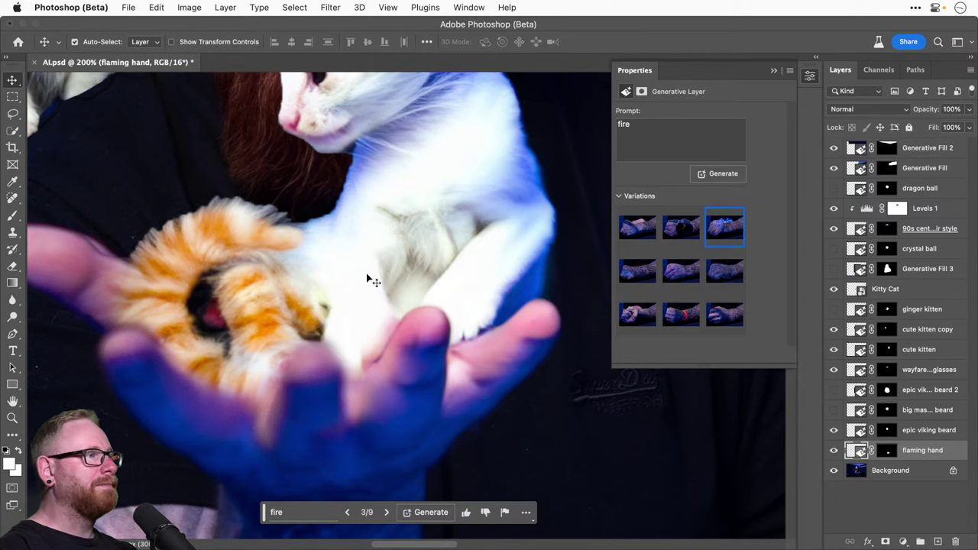
left_click(405, 181)
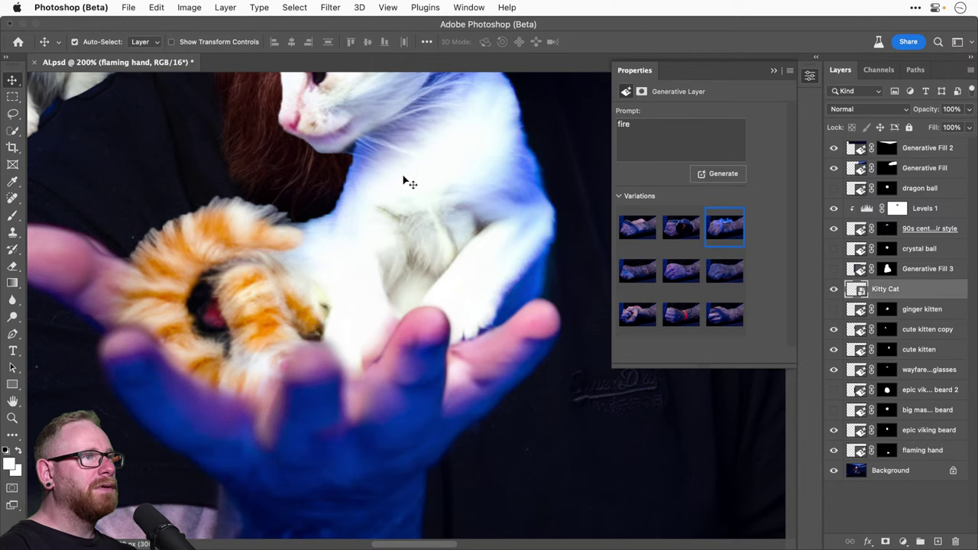
Step: Apply an 8 px Field Blur from the Blur Gallery to the Kitty Cat layer
left_click(326, 8)
mouse_move(401, 176)
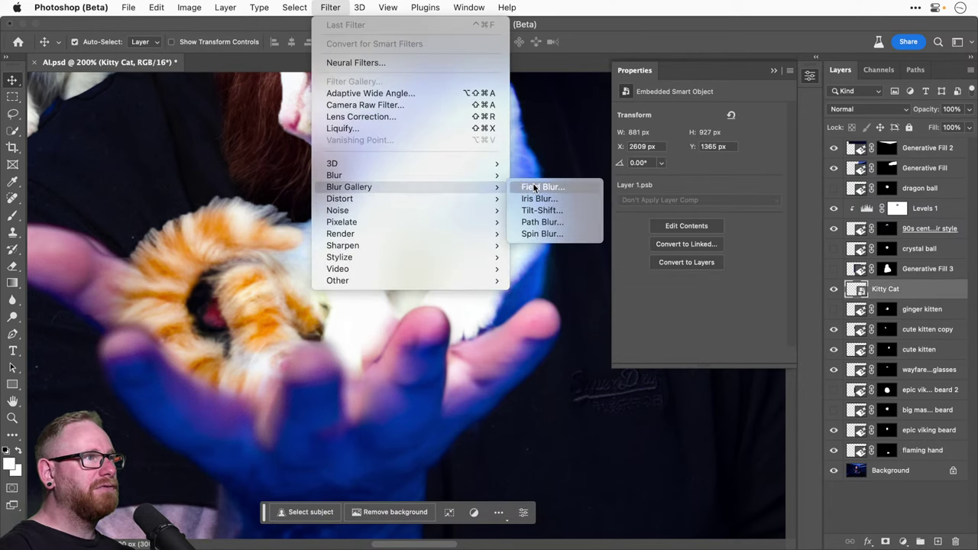
left_click(535, 187)
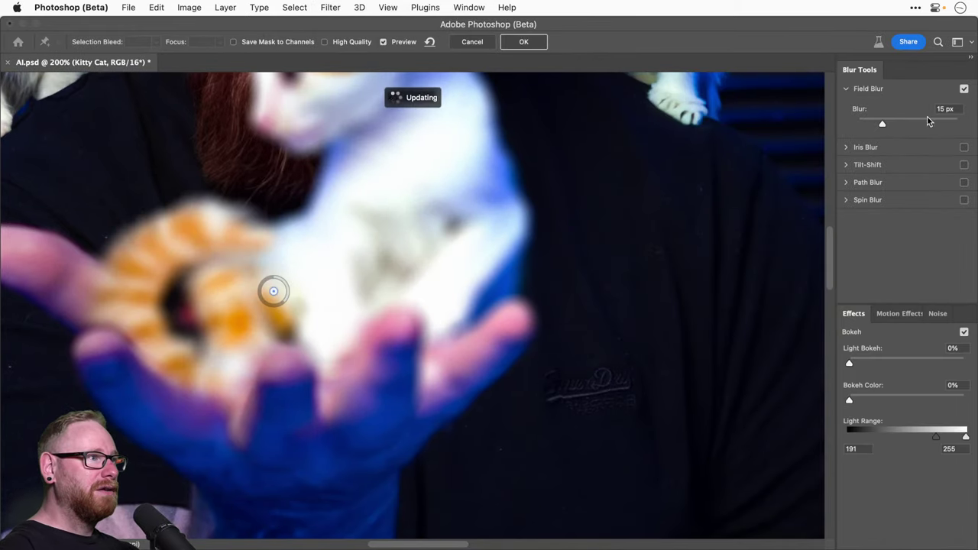
left_click(869, 122)
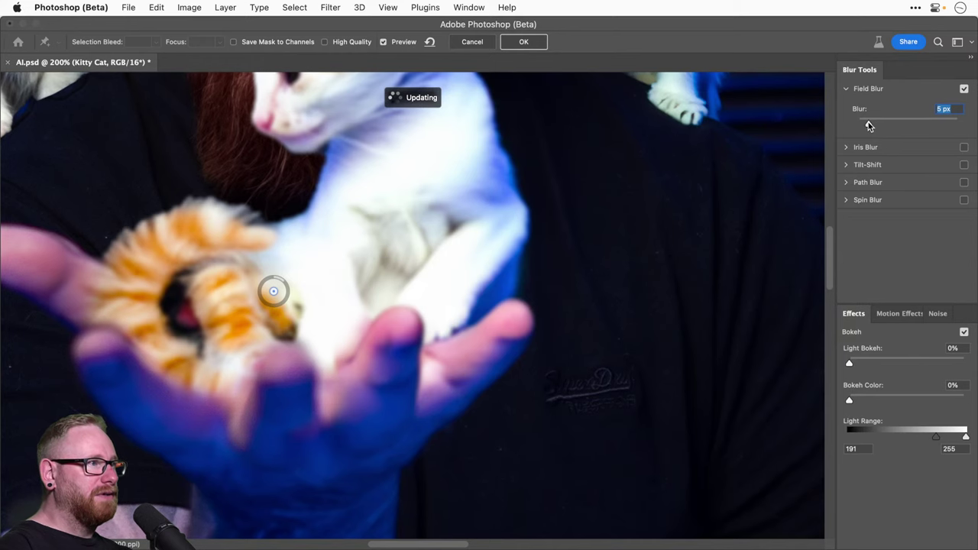
scroll(542, 353, "down", 3)
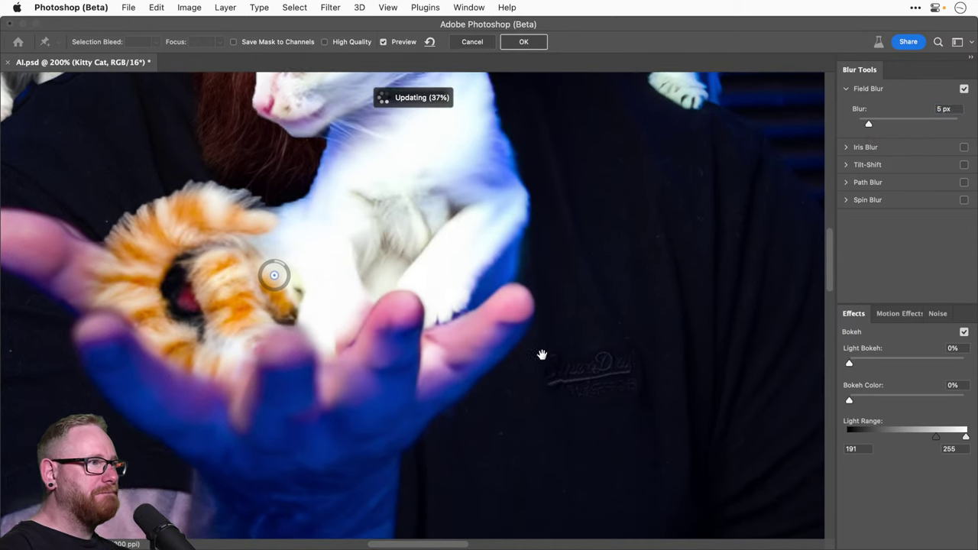
key("super+minus")
key("super+minus")
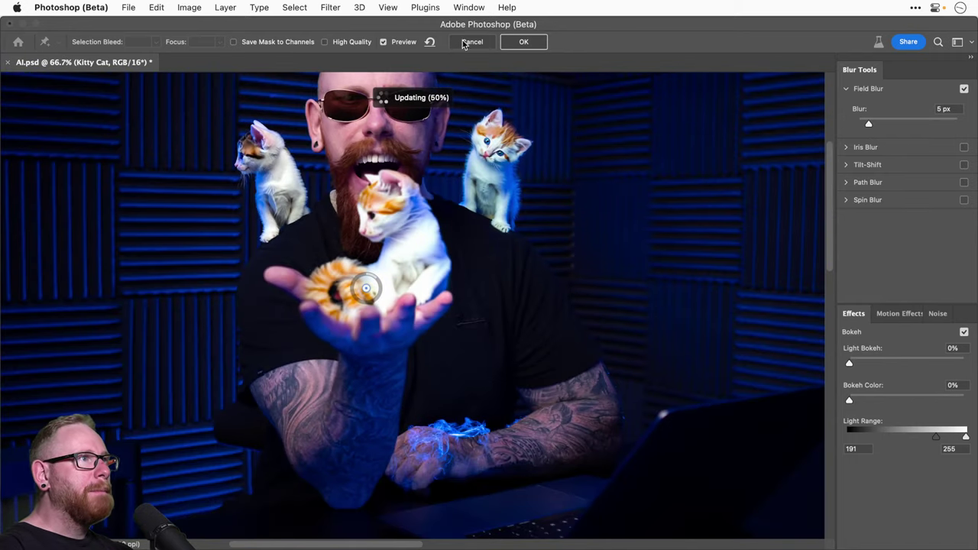
left_click(383, 42)
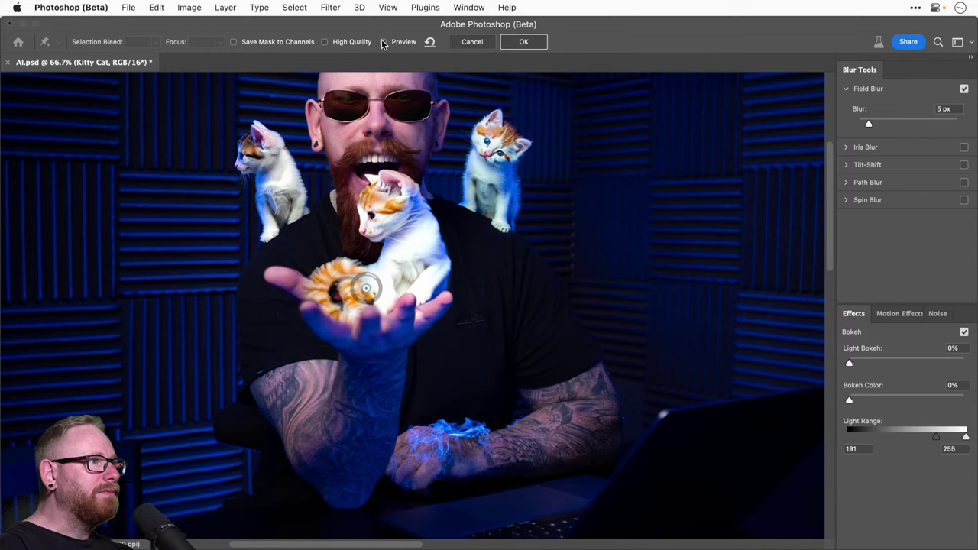
left_click(383, 42)
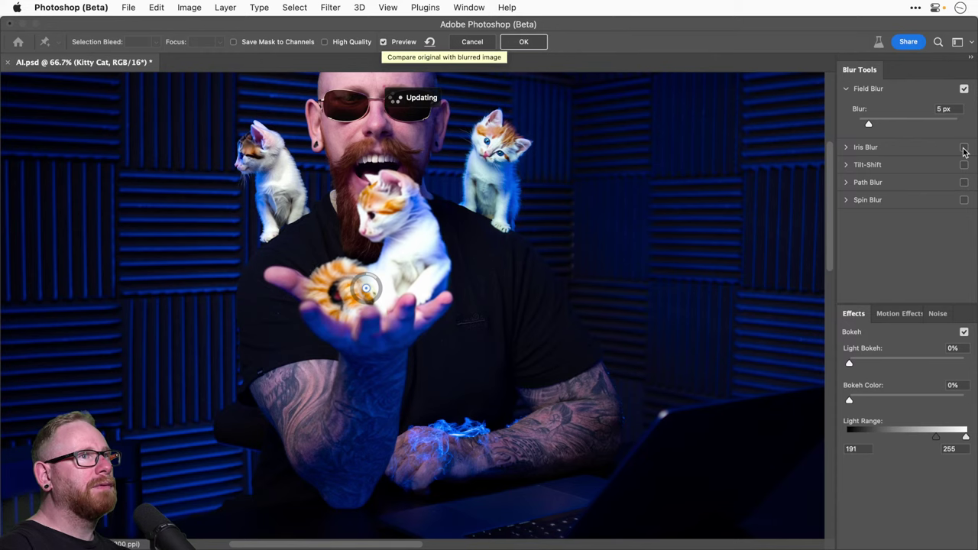
left_click_drag(869, 124, 874, 125)
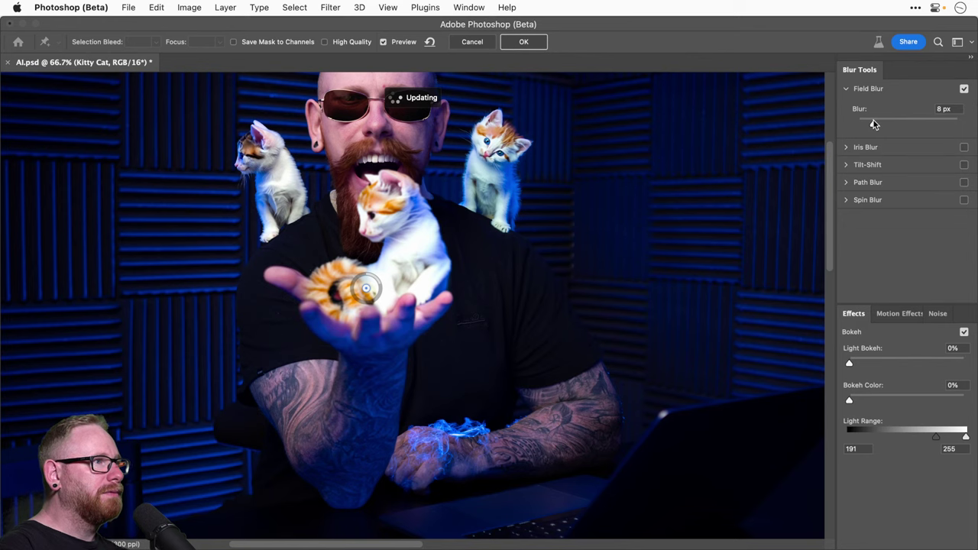
left_click_drag(875, 125, 875, 125)
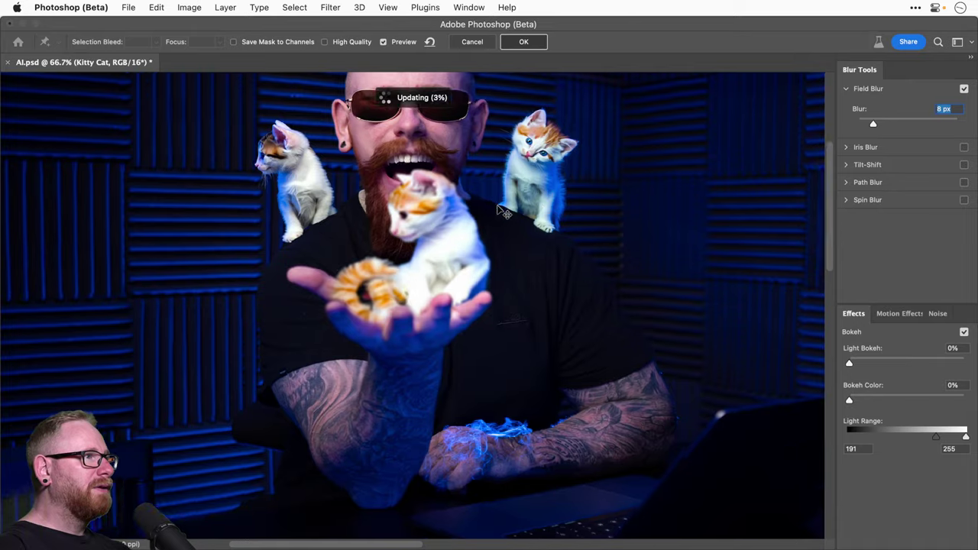
key("Return")
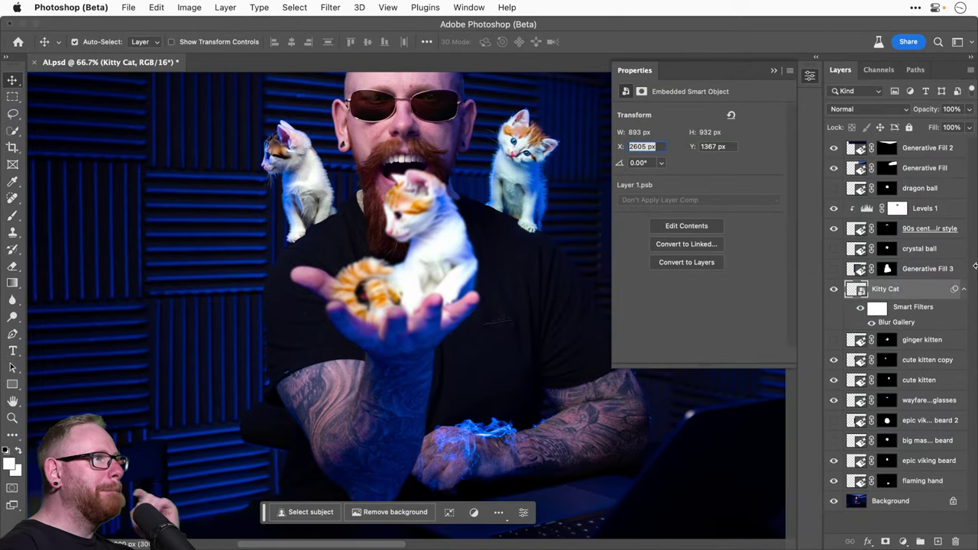
Step: Reopen the Blur Gallery smart filter and reduce the blur to 6 px
double_click(898, 322)
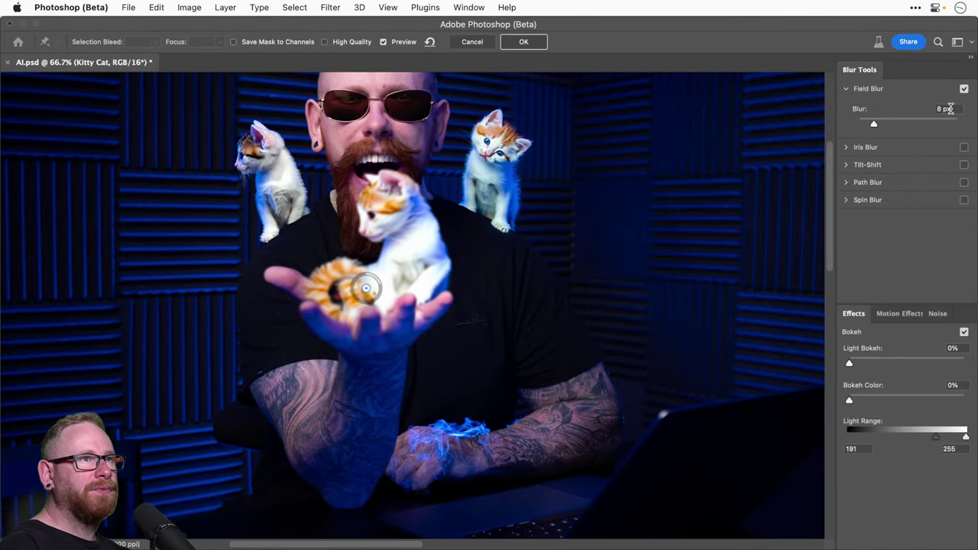
left_click(950, 108)
type("6")
key("Return")
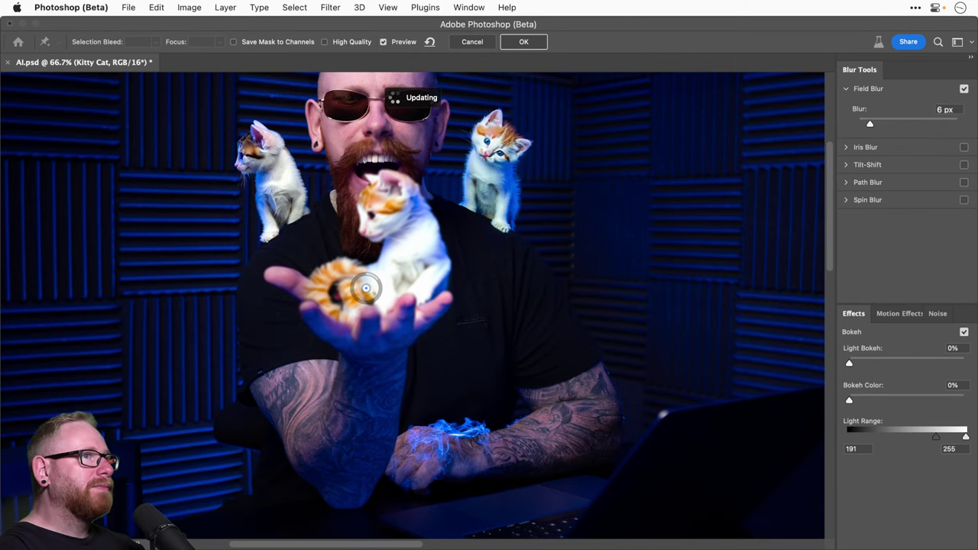
key("Return")
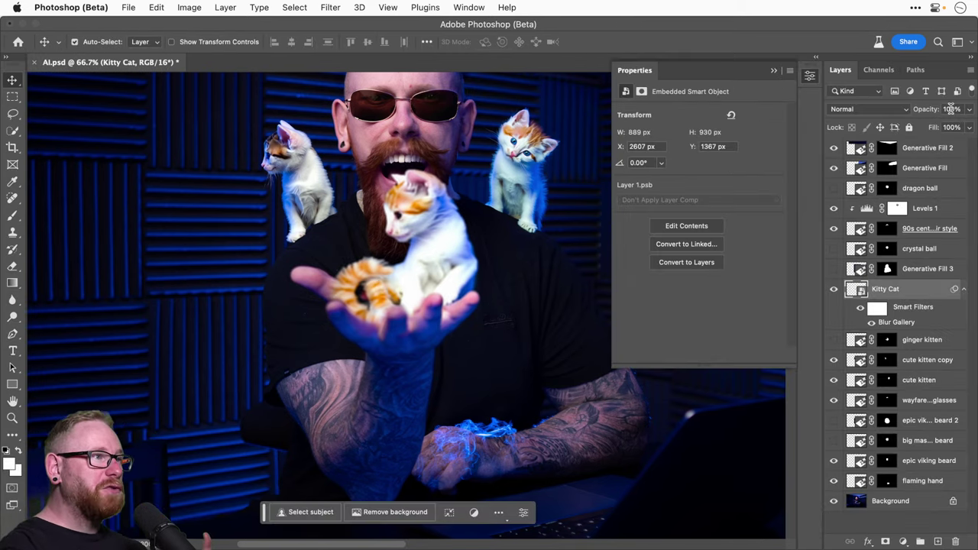
Step: Collapse the Properties panel and inspect the blurred kitten at 100% and 200% zoom
left_click(811, 76)
left_click_drag(403, 197, 402, 258)
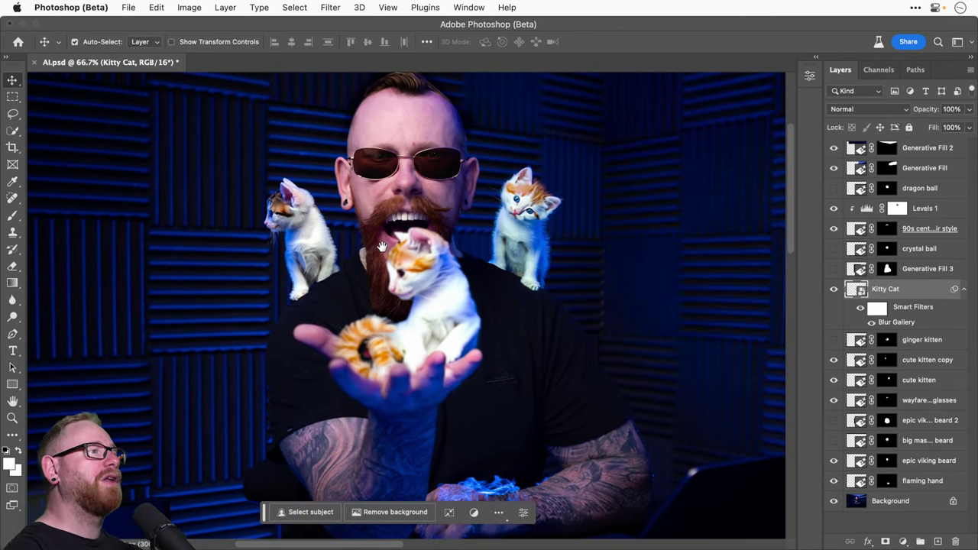
key("z")
left_click(403, 310)
left_click(403, 309)
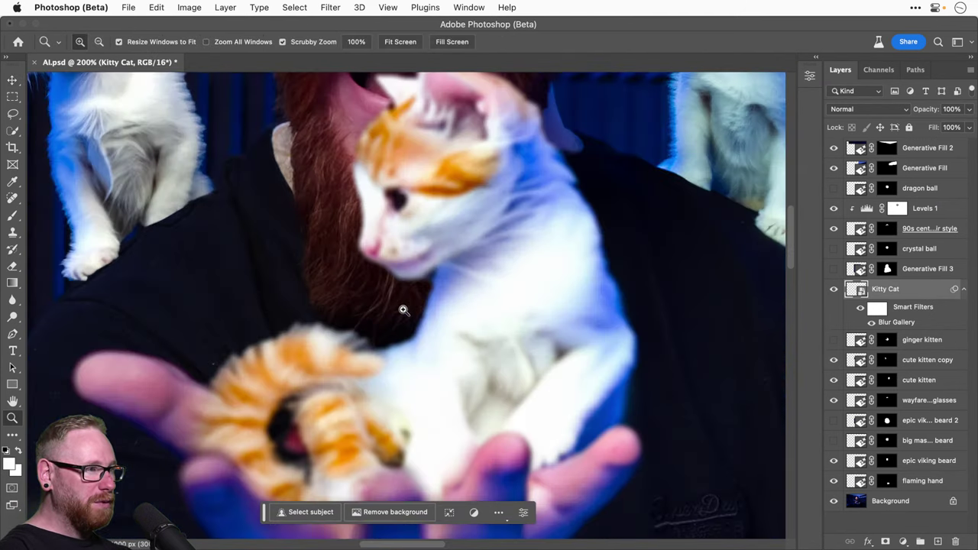
key("v")
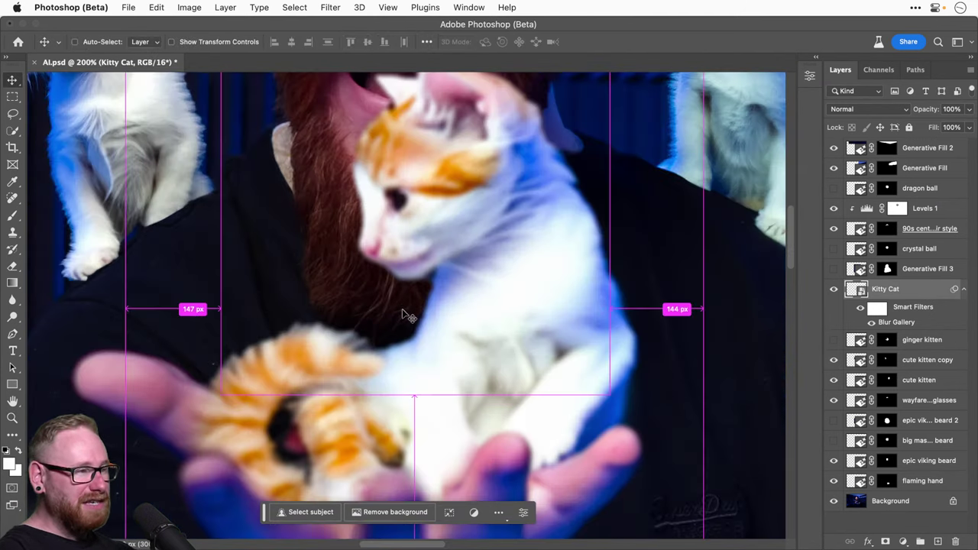
key("super+minus")
key("super+plus")
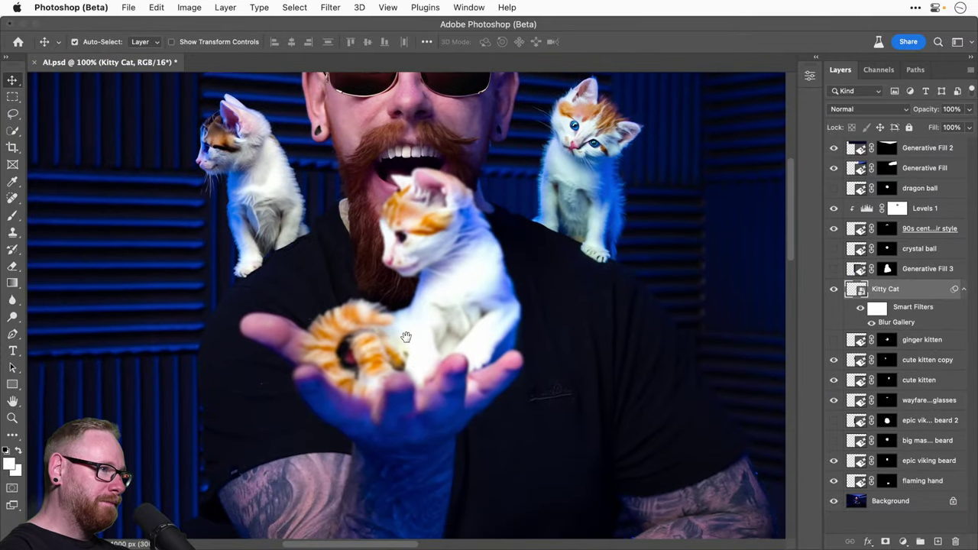
key("z")
key("v")
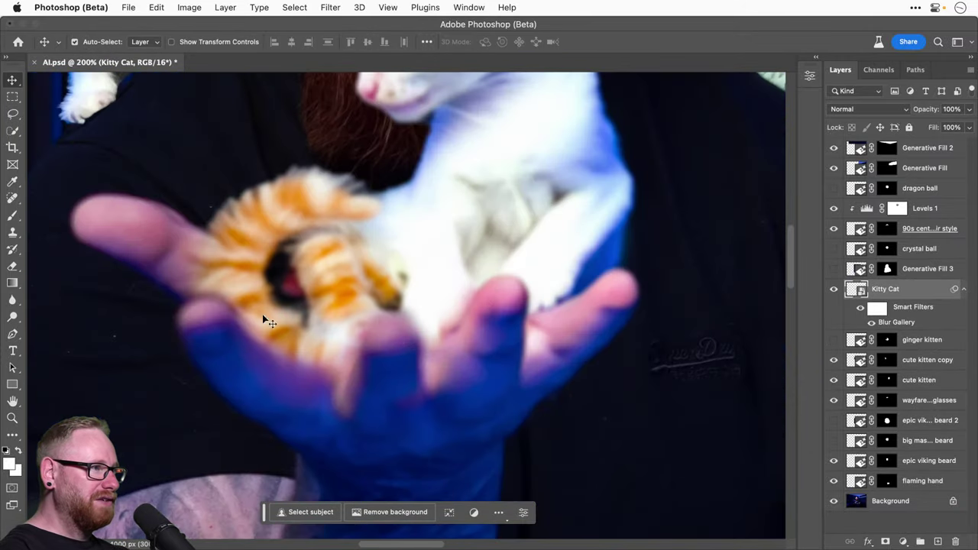
left_click_drag(299, 312, 303, 319)
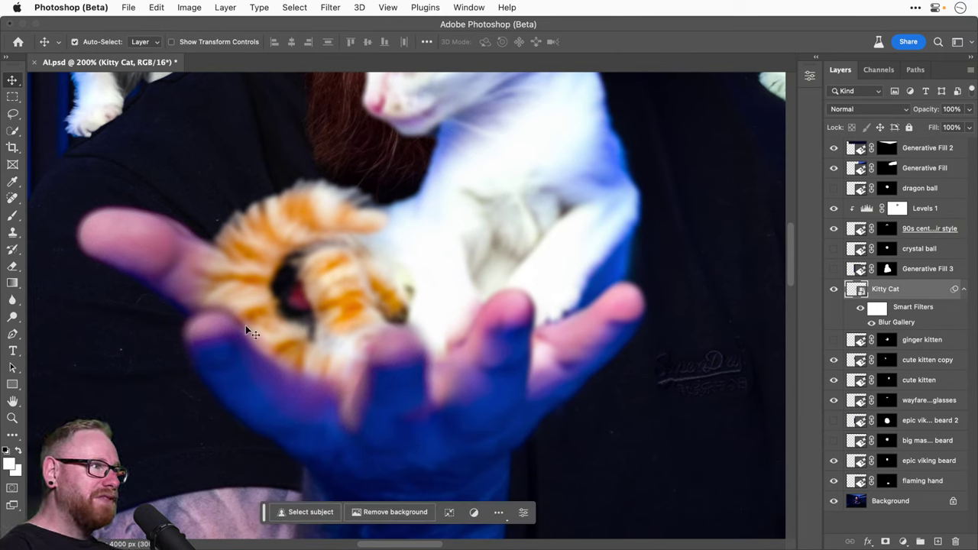
Step: Lower the Kitty Cat Field Blur to 5 px and fit the composite on screen
double_click(899, 321)
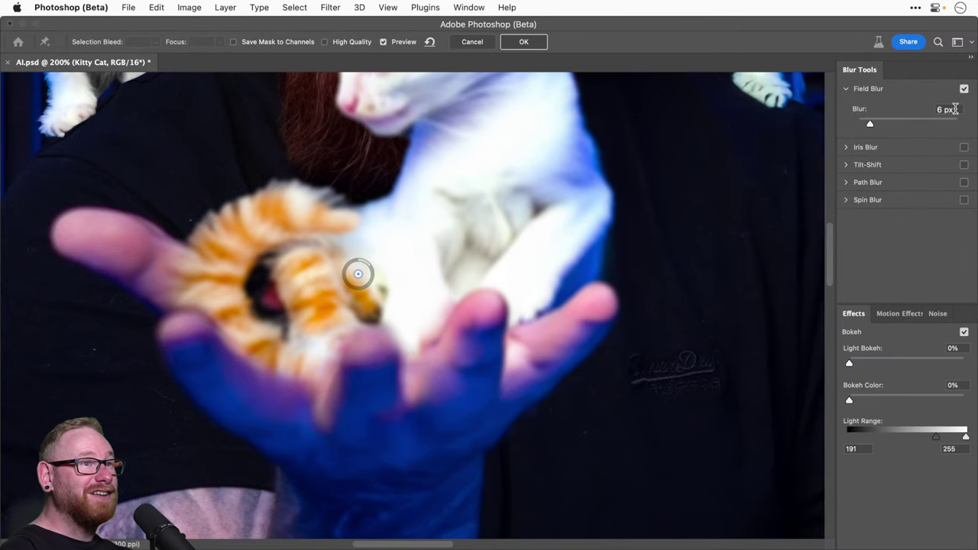
key("Down")
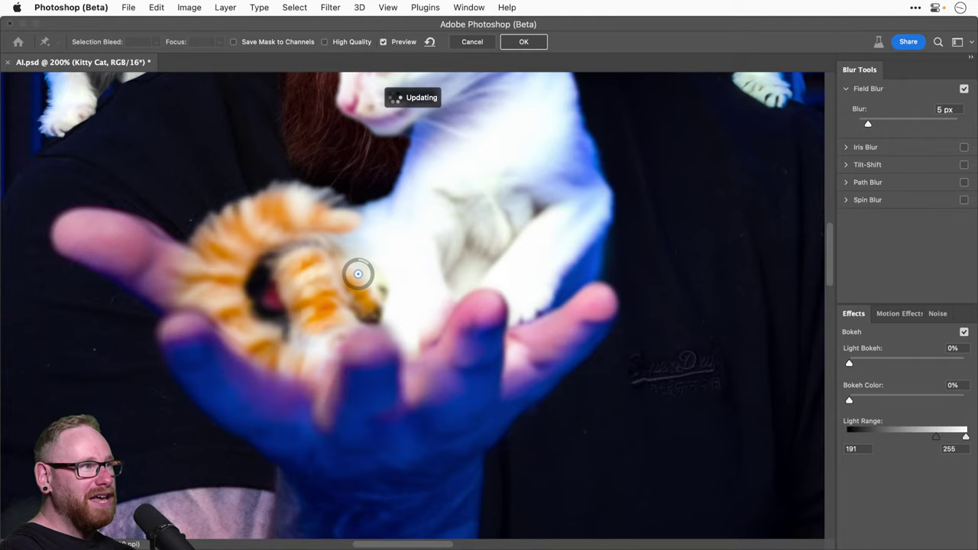
key("Return")
key("super+0")
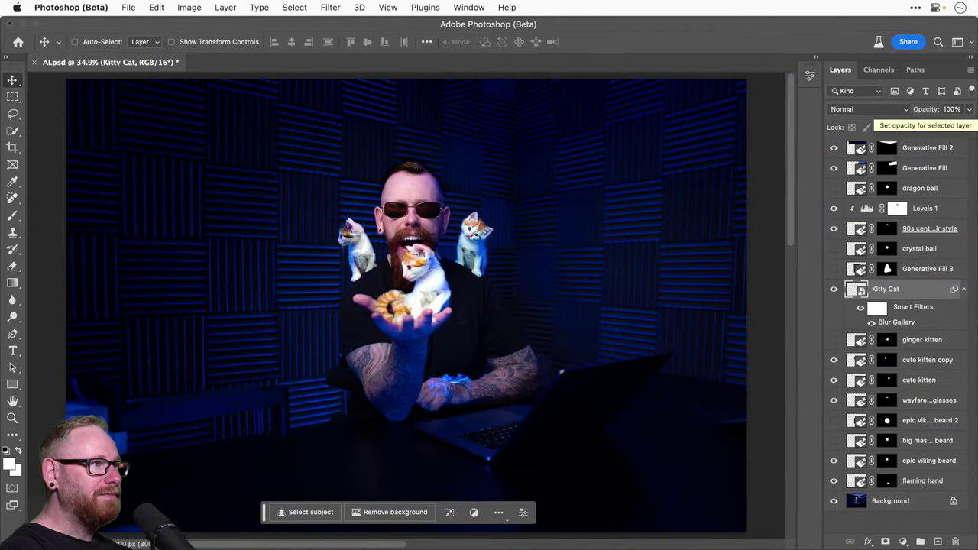
Step: Zoom into the composite and save the document as AI.psd
key("super+equal")
key("super+equal")
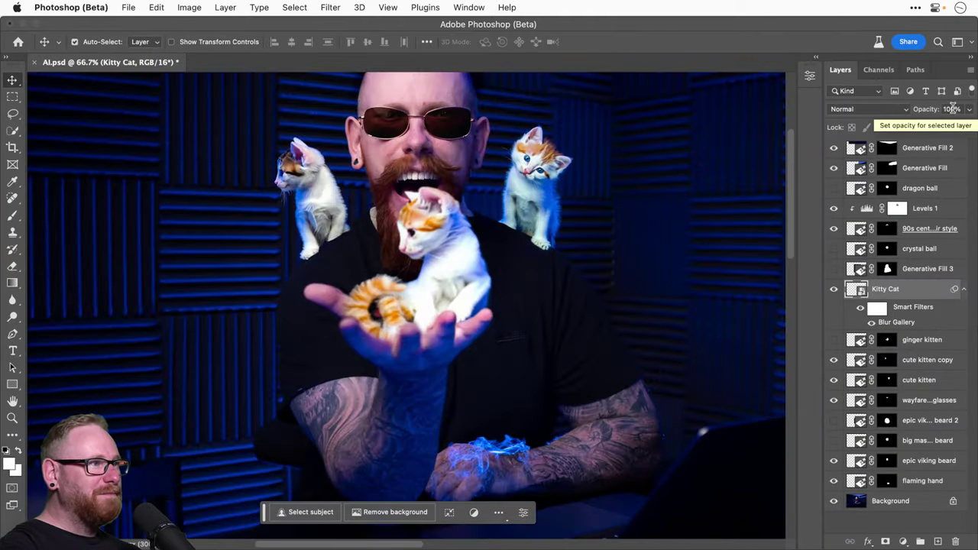
left_click_drag(503, 169, 494, 243)
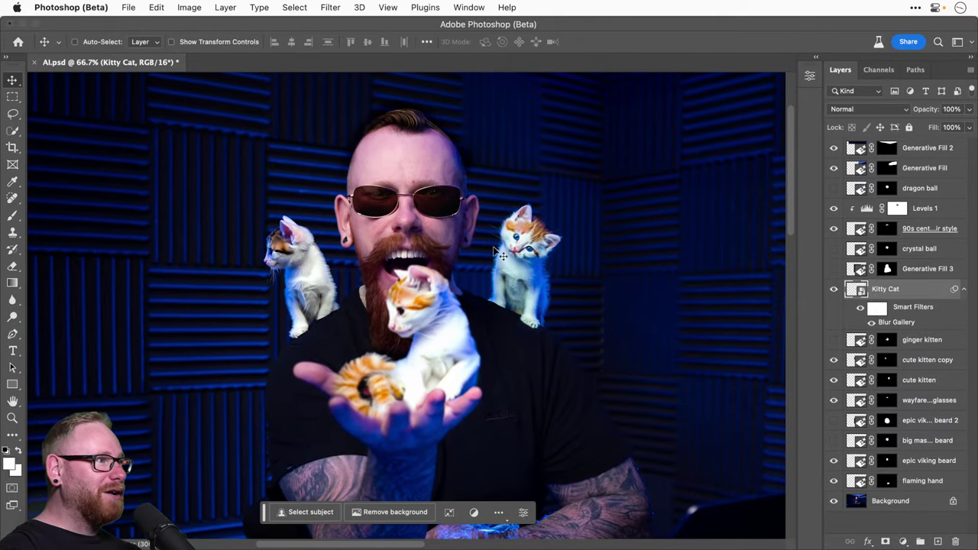
key("super+s")
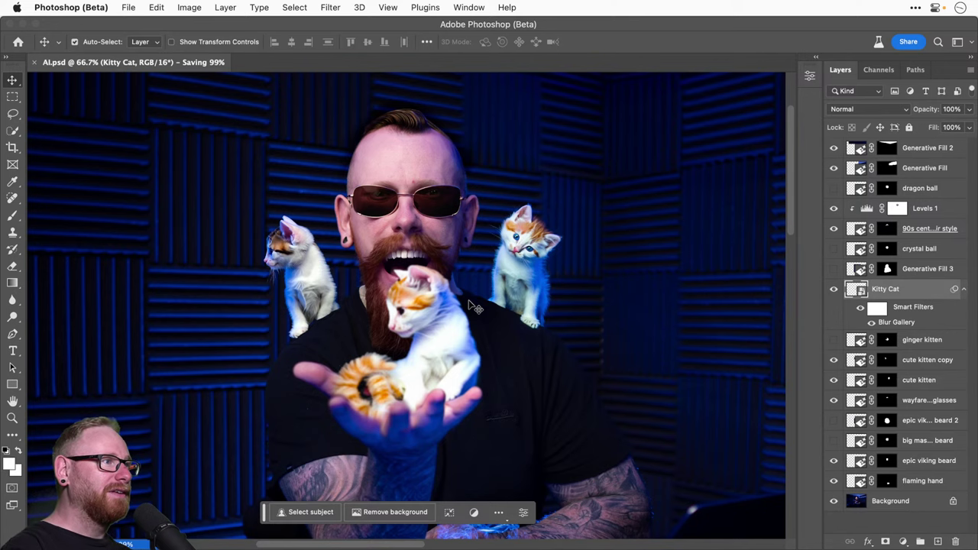
Step: Fit the image, zoom in on the glowing hand, and select the flaming hand layer
key("super")
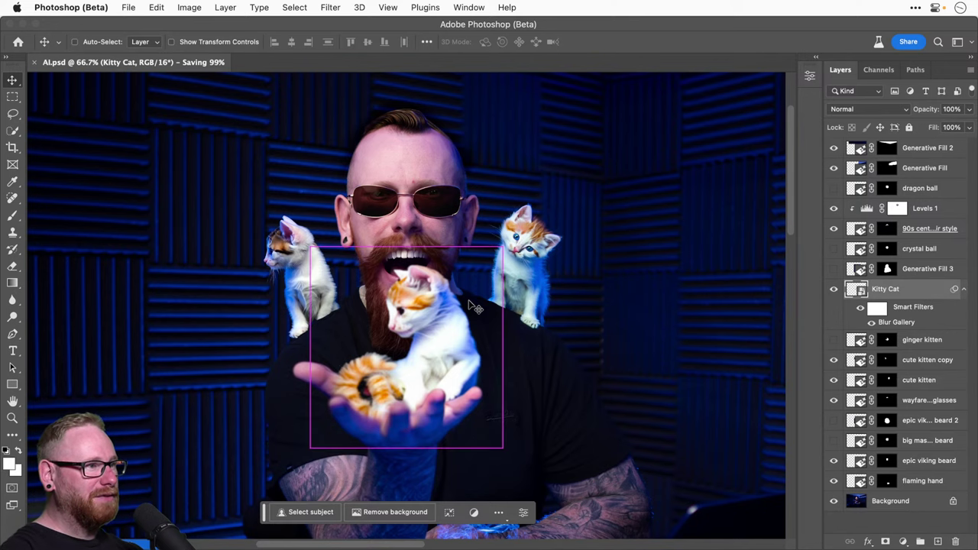
key("super+0")
key("z")
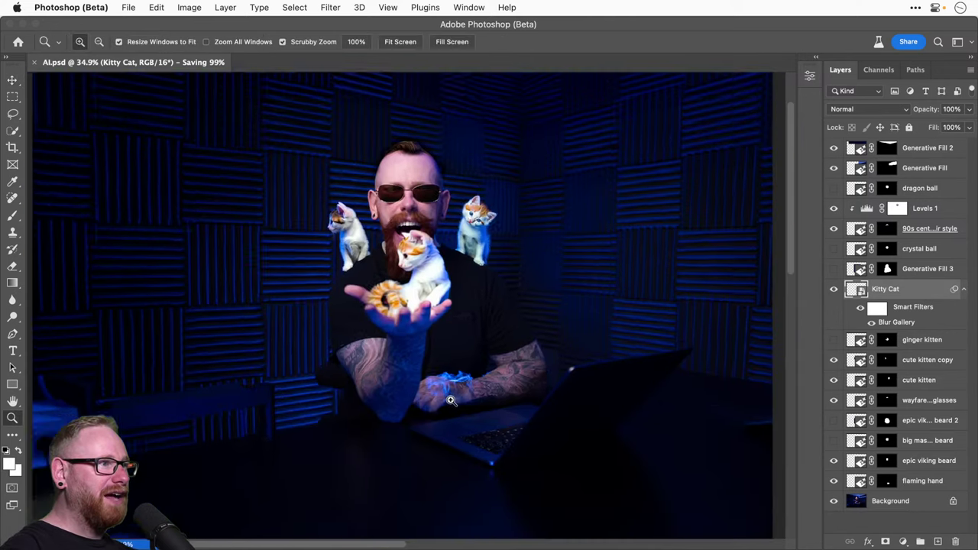
left_click(451, 400)
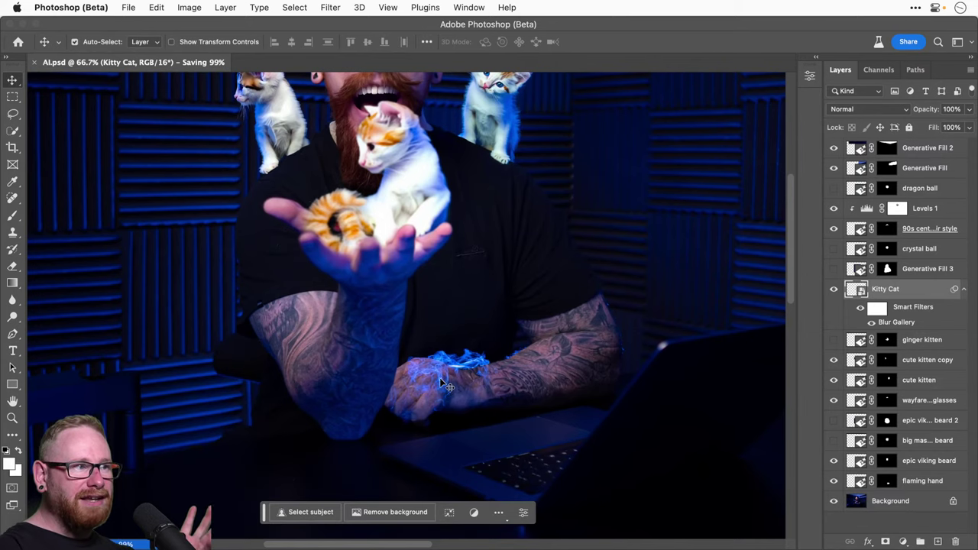
left_click(453, 370)
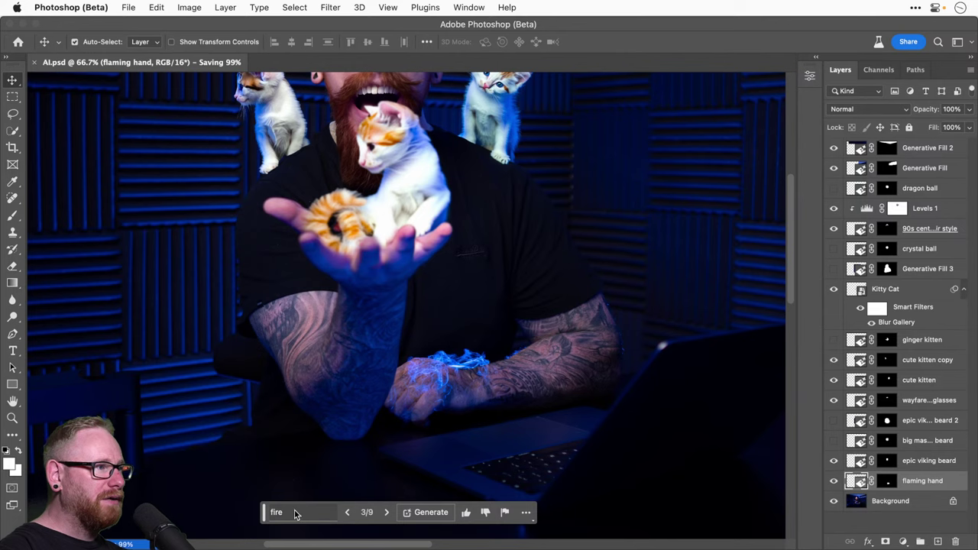
Step: Replace the prompt 'fire' with 'flame', regenerate, and keep the third of twelve variations
left_click(319, 509)
double_click(319, 510)
key("BackSpace")
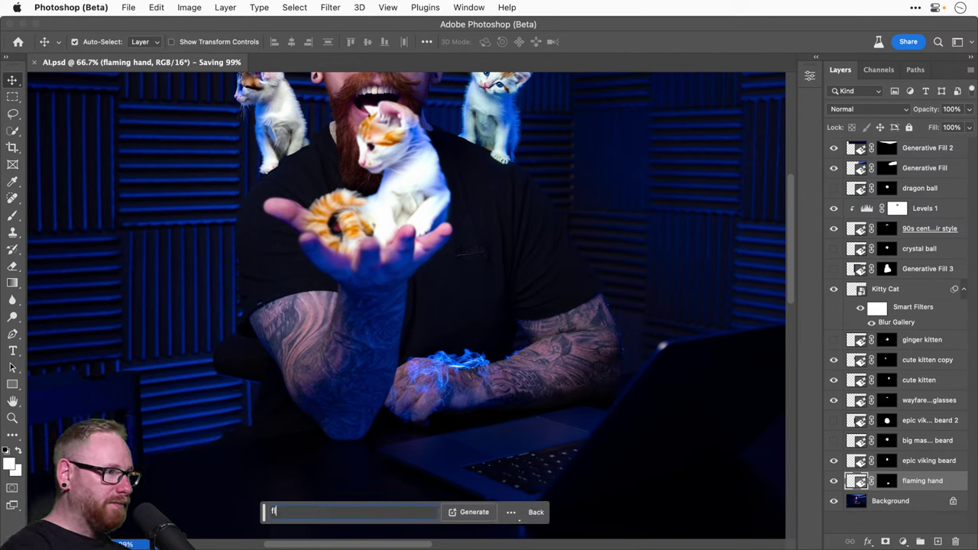
type("flame")
left_click(468, 509)
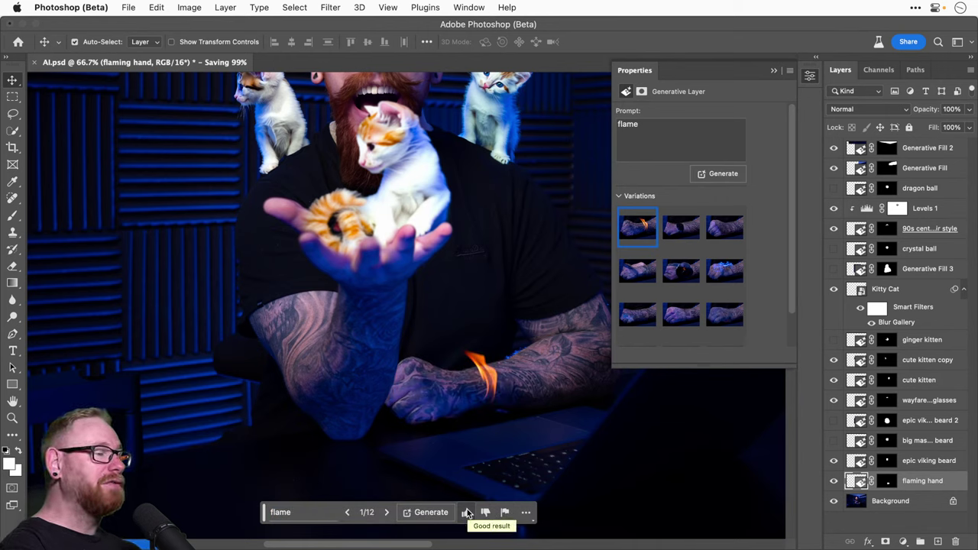
left_click(386, 512)
left_click(386, 512)
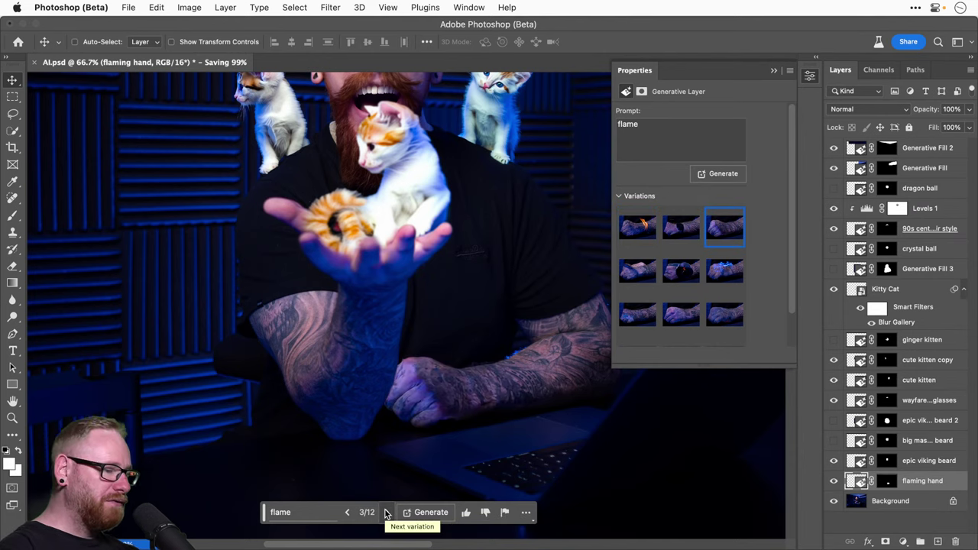
key("super+0")
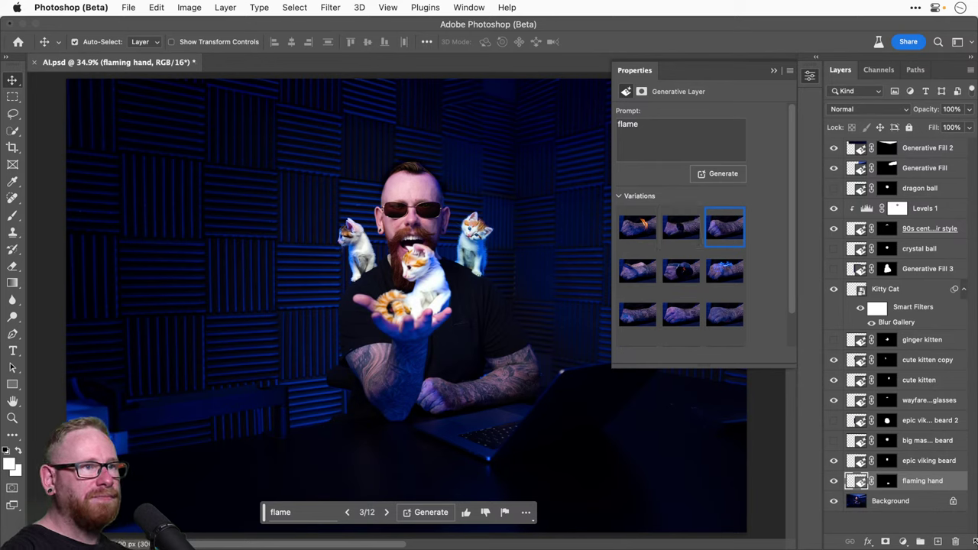
left_click(890, 502)
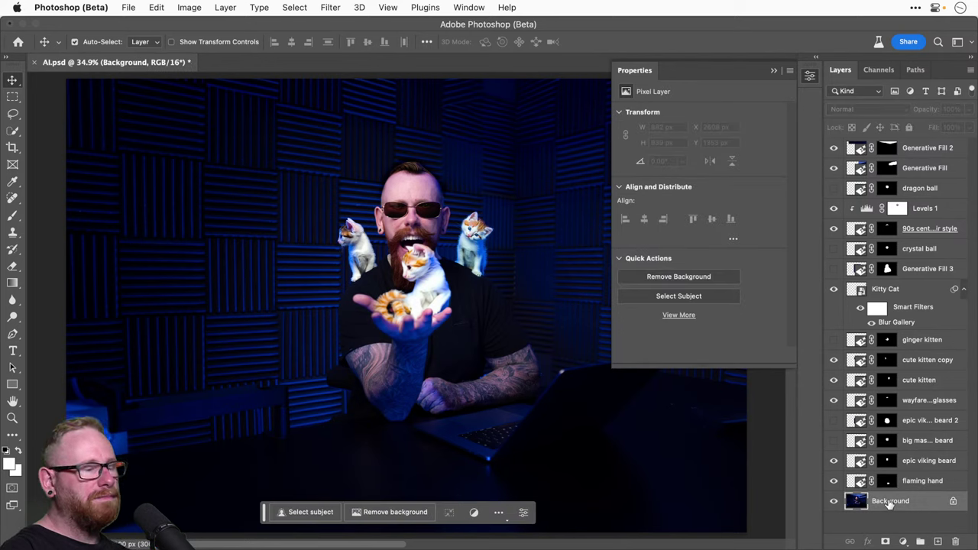
Step: Create a new 1920×1080 document and fill its canvas black with the Paint Bucket
key("super")
key("super+n")
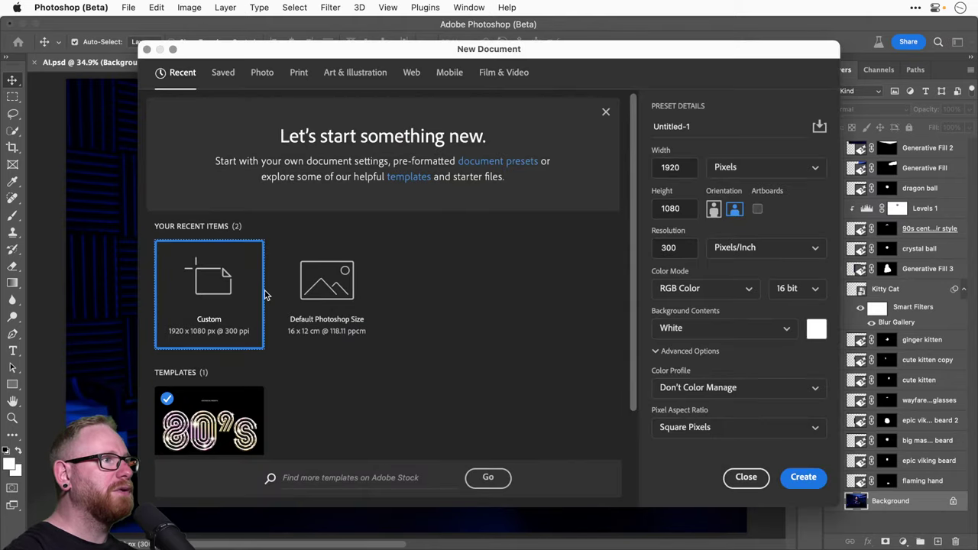
left_click(800, 478)
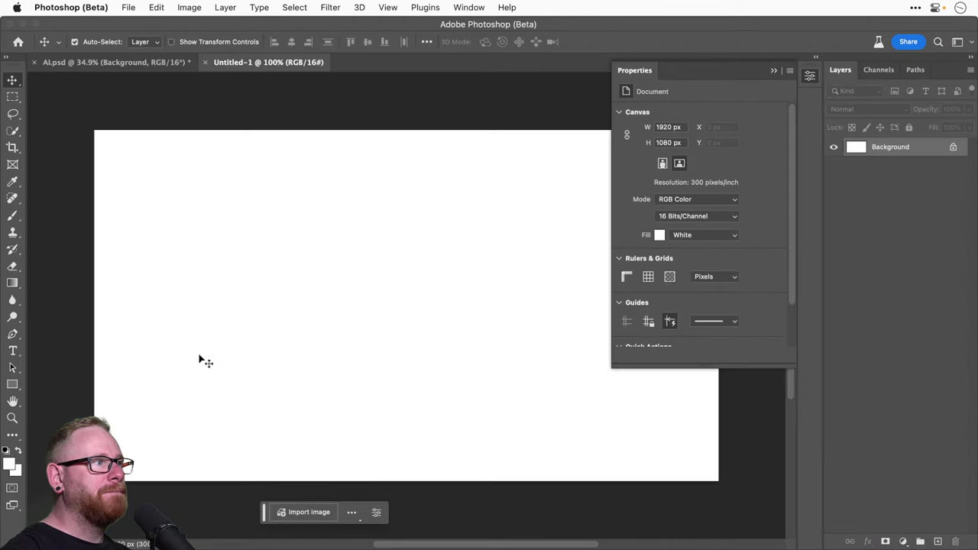
key("g")
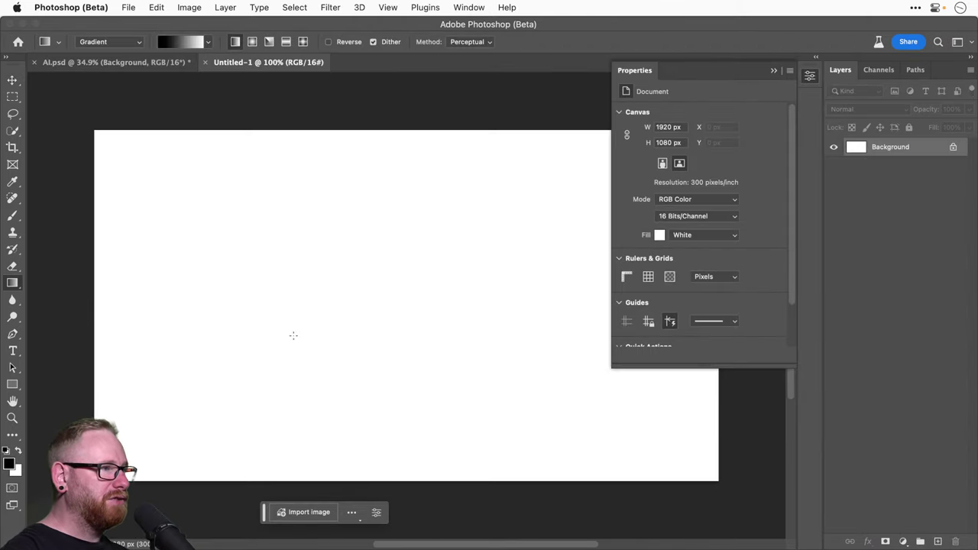
left_click(810, 76)
right_click(13, 284)
left_click(72, 293)
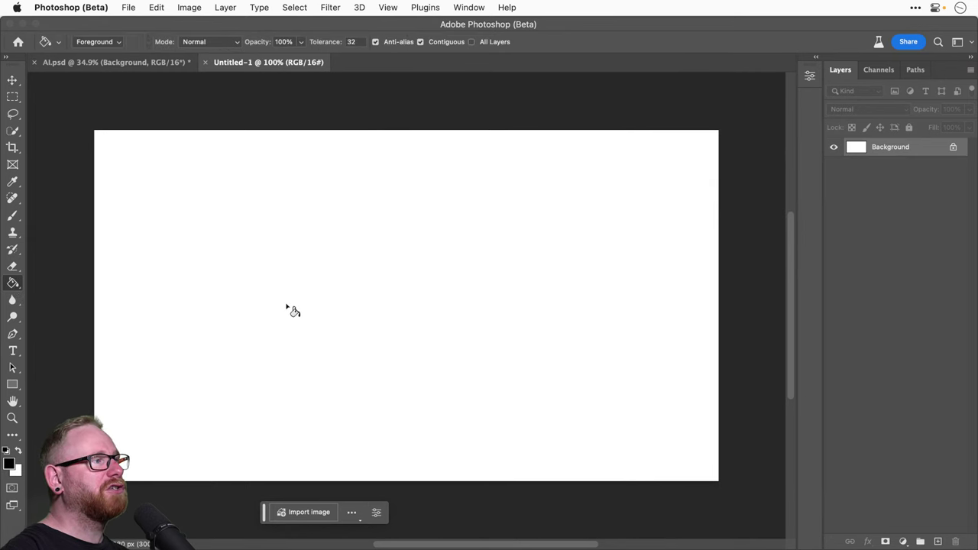
left_click(382, 308)
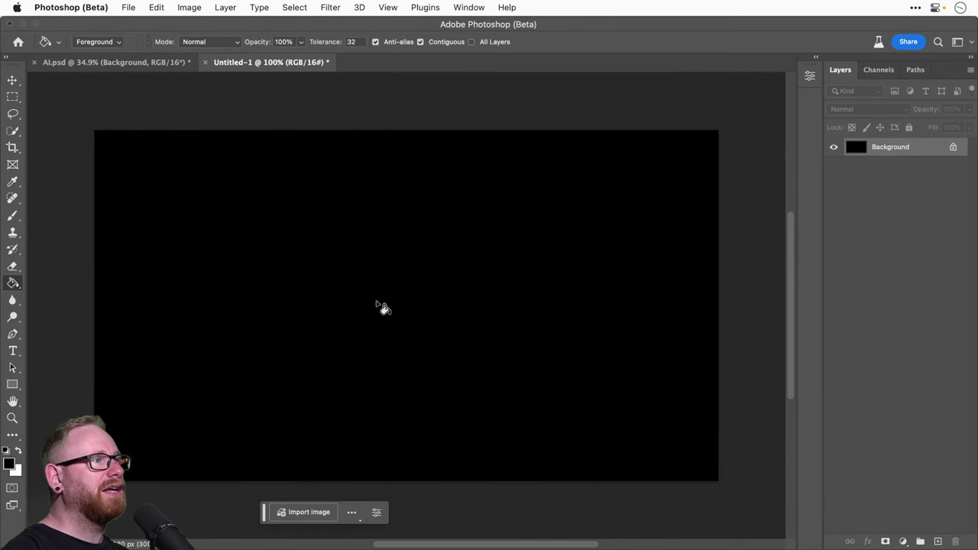
left_click(14, 99)
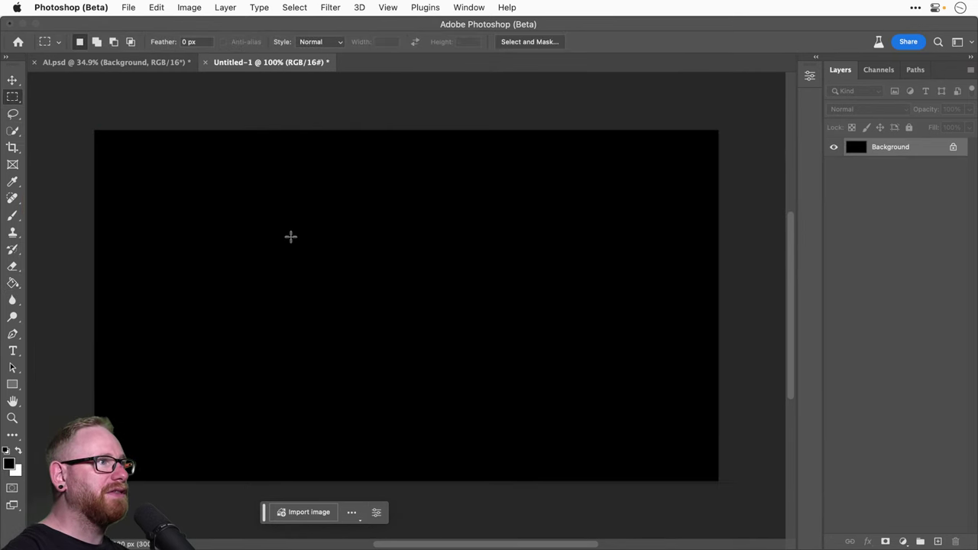
left_click(12, 114)
Step: Generate 'fire' inside a freehand lasso selection at the canvas centre
mouse_move(364, 224)
left_mouse_down()
mouse_move(315, 247)
mouse_move(299, 347)
mouse_move(409, 386)
mouse_move(531, 330)
mouse_move(541, 218)
mouse_move(483, 195)
mouse_move(380, 224)
left_mouse_up()
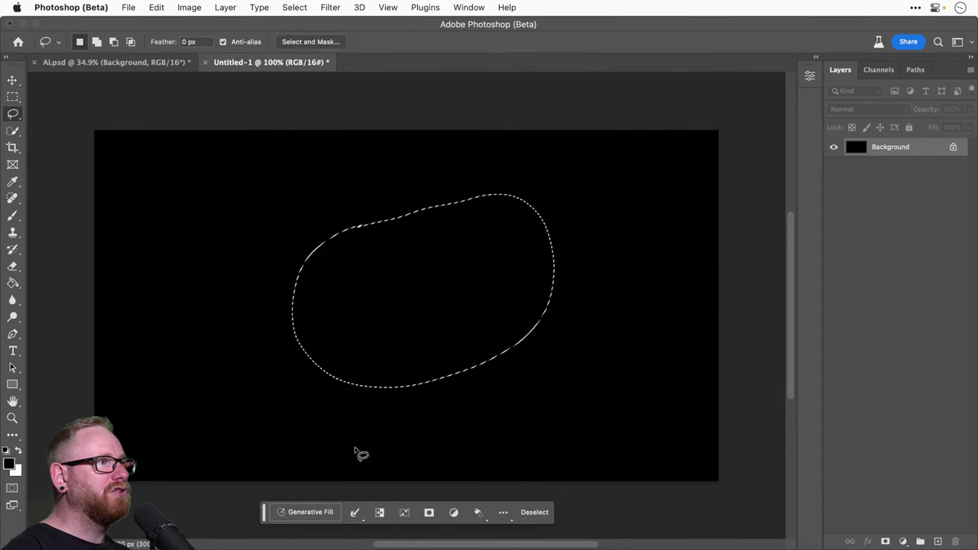
left_click(334, 510)
type("fire")
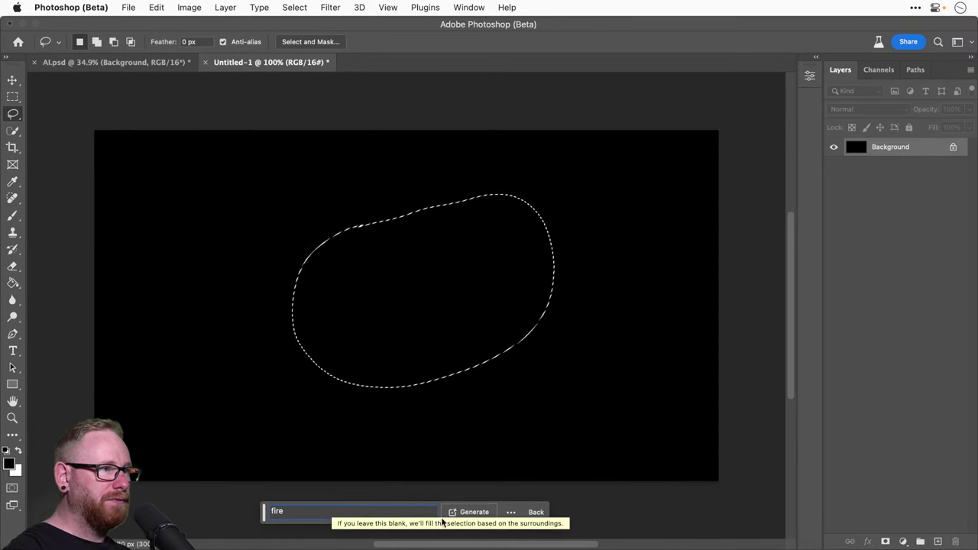
left_click(467, 513)
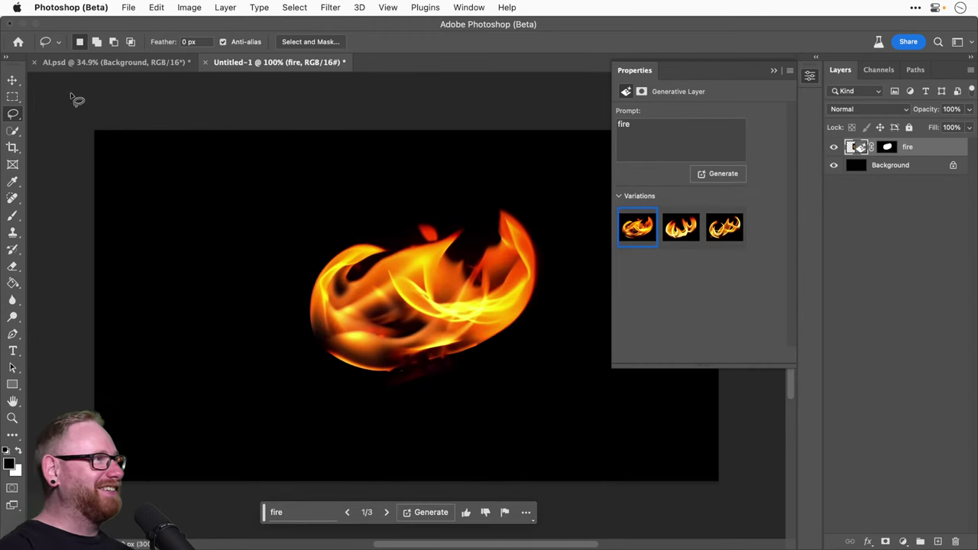
Step: Apply the third fire variation and start editing the fire layer's prompt
left_click(95, 62)
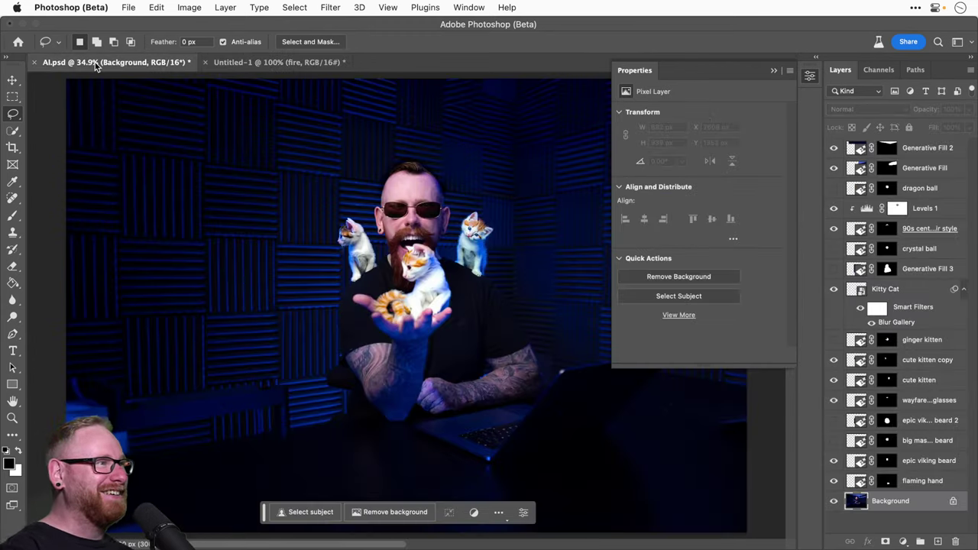
left_click(311, 65)
left_click(682, 229)
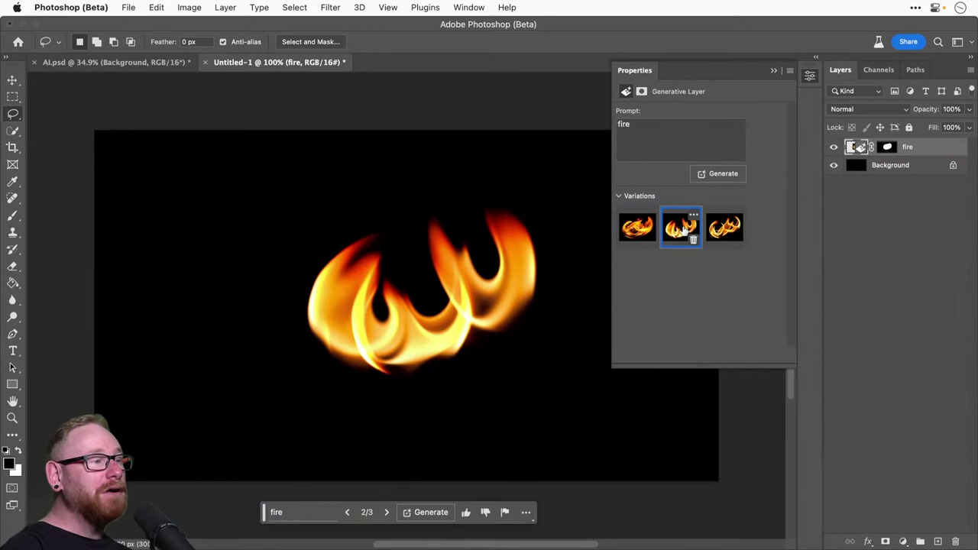
left_click(726, 229)
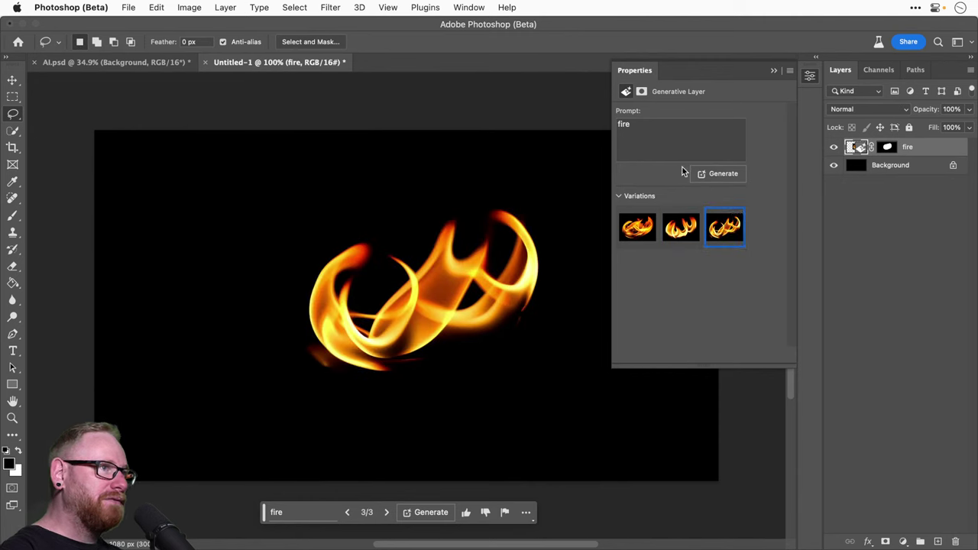
left_click(662, 148)
key("Right")
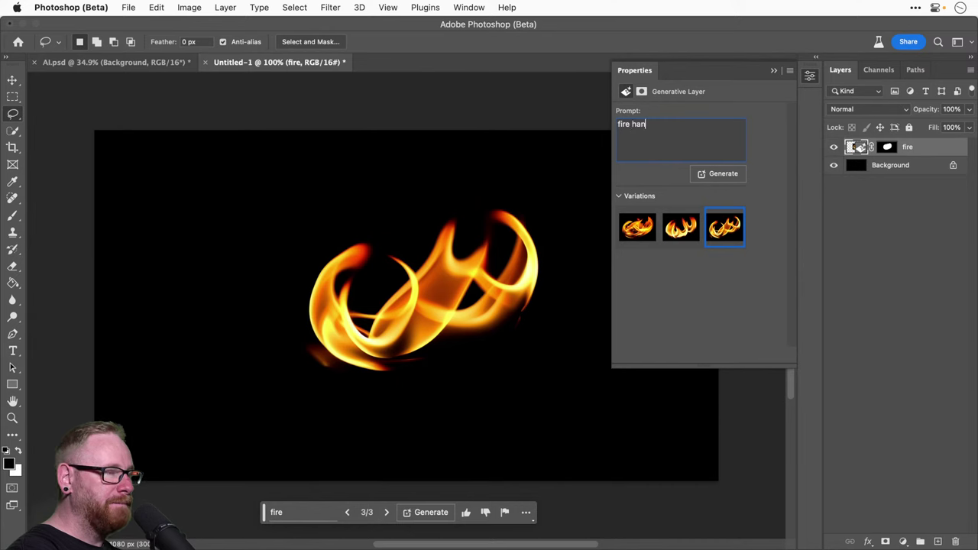
Step: Generate 'fire hand' variations, preview them, then reapply the original swirling flame
left_click(724, 176)
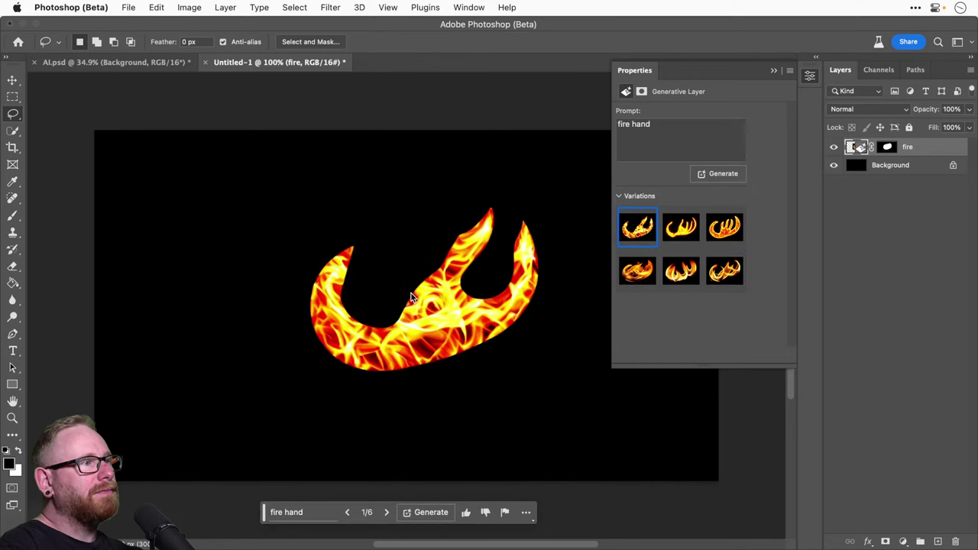
left_click(680, 230)
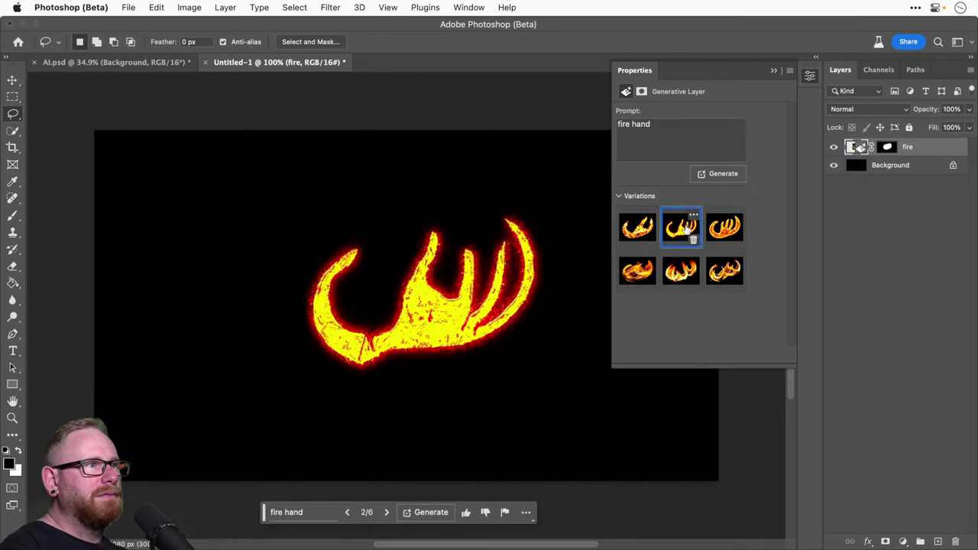
left_click(728, 228)
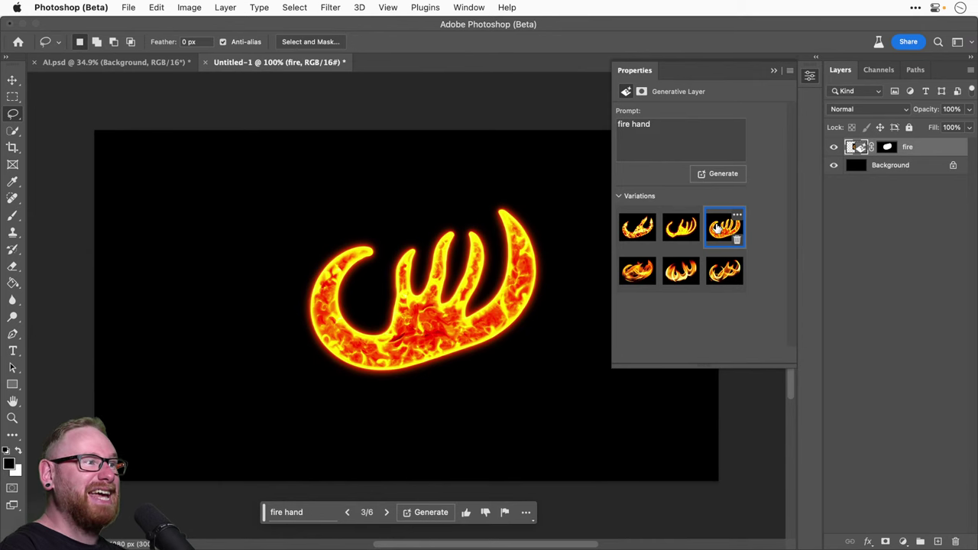
left_click(726, 271)
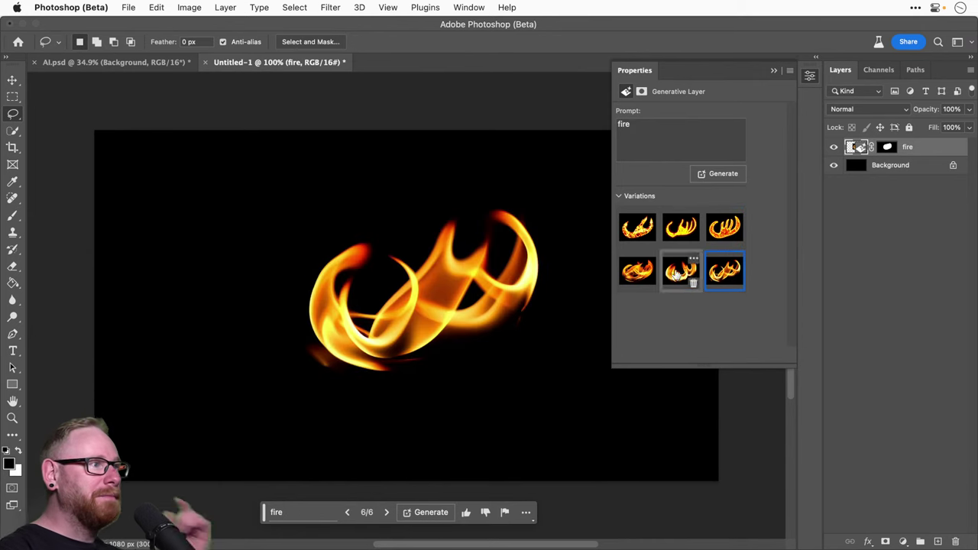
Step: Duplicate the fire layer into the AI.psd document
right_click(917, 147)
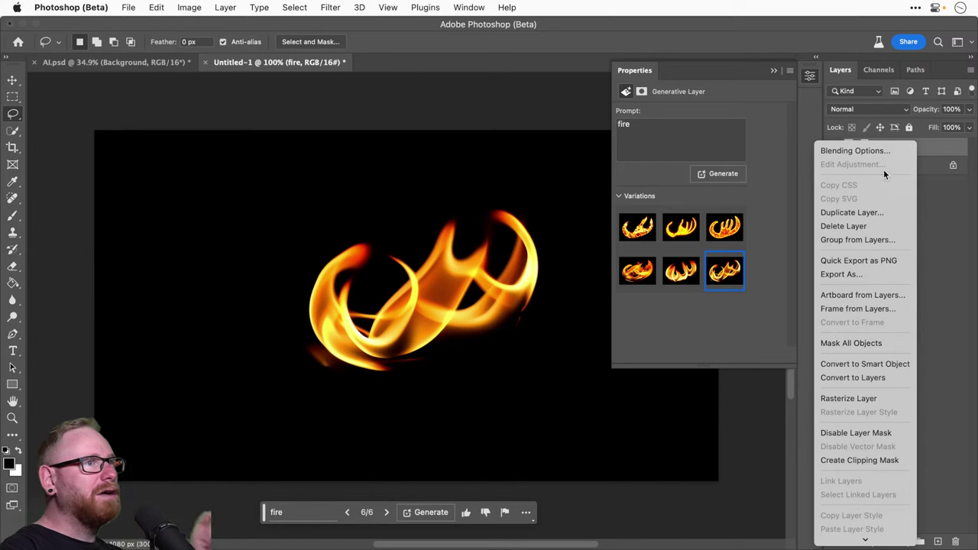
left_click(863, 212)
left_click(436, 284)
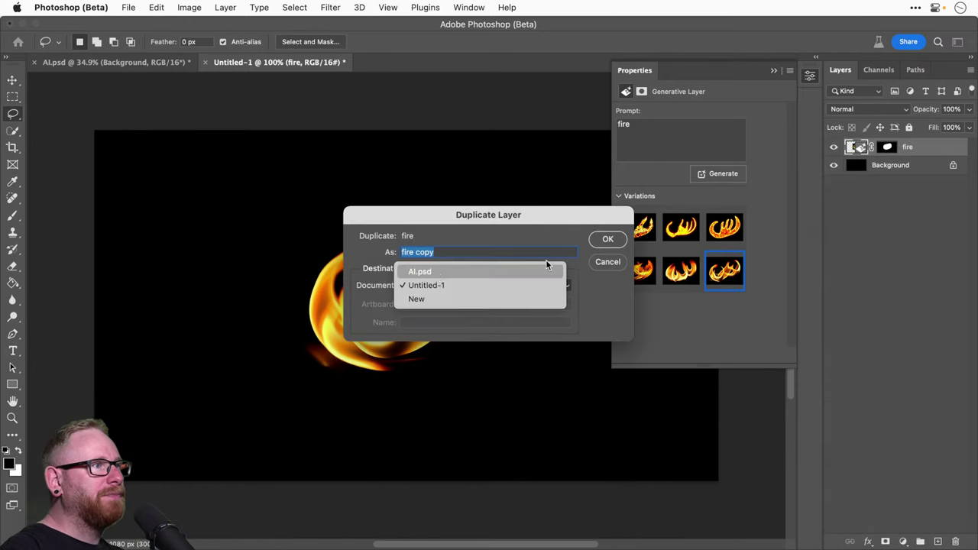
left_click(546, 268)
key("Return")
left_click(122, 60)
Step: Rotate the flame about 89° onto the man's torso and raise it one layer
key("v")
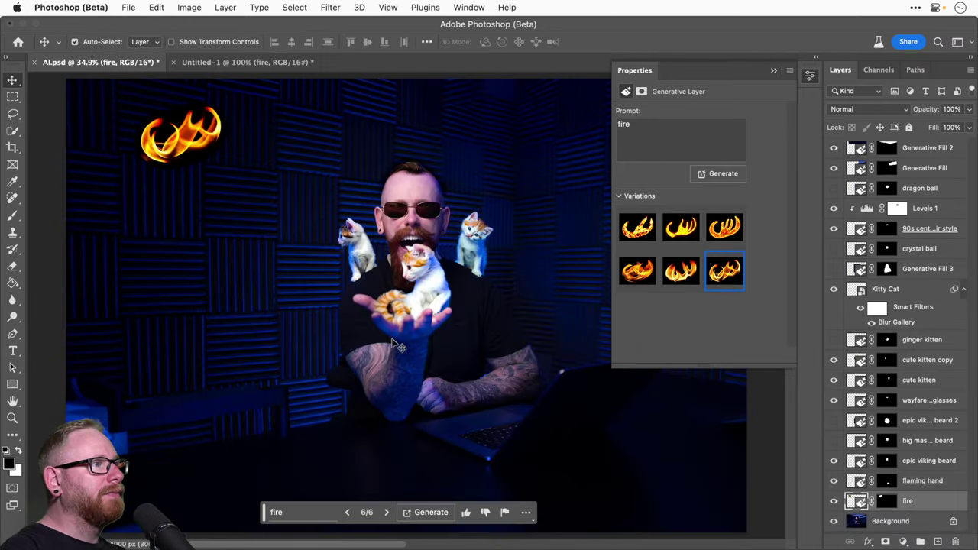
key("ctrl+t")
left_click_drag(264, 149, 110, 221)
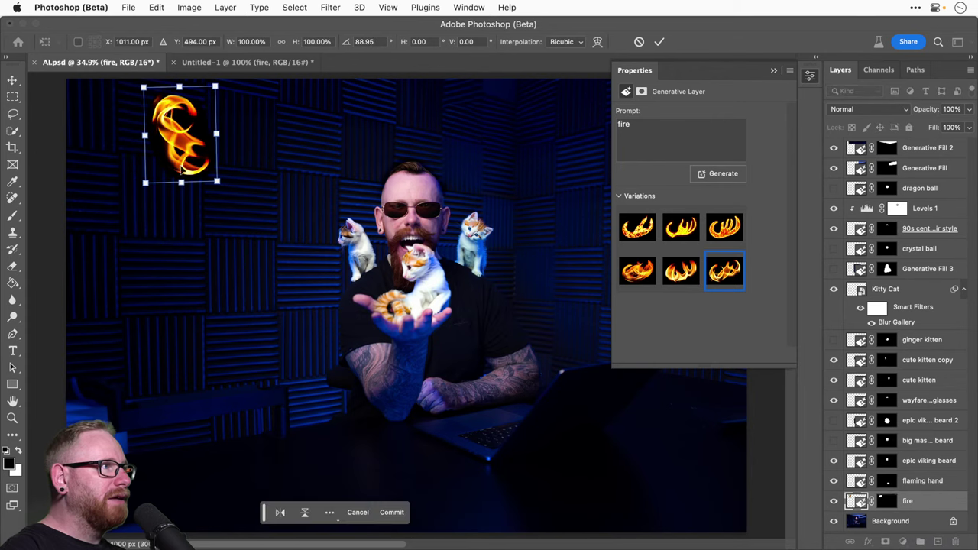
left_click_drag(184, 159, 441, 410)
key("Return")
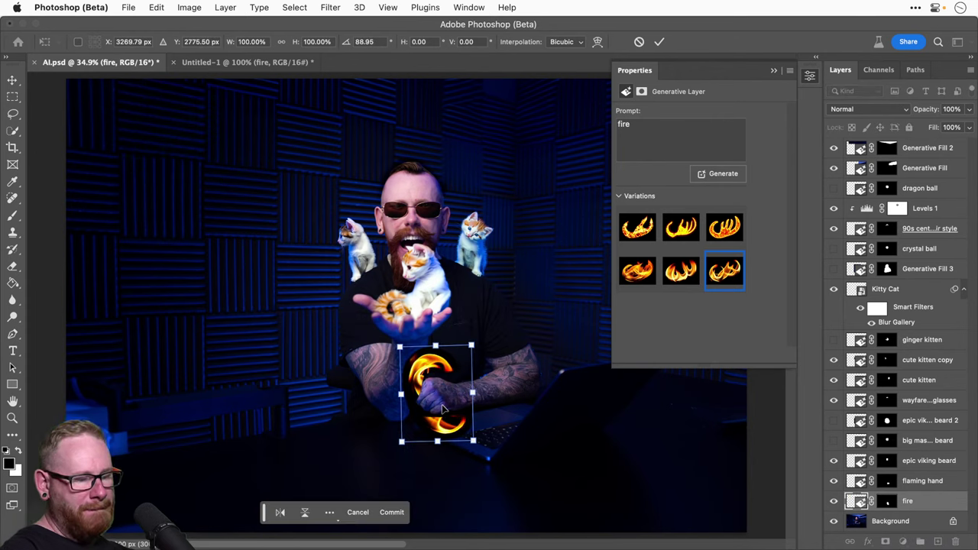
key("ctrl+bracketright")
key("ctrl+bracketright")
key("ctrl+bracketright")
key("ctrl+bracketright")
key("ctrl+bracketright")
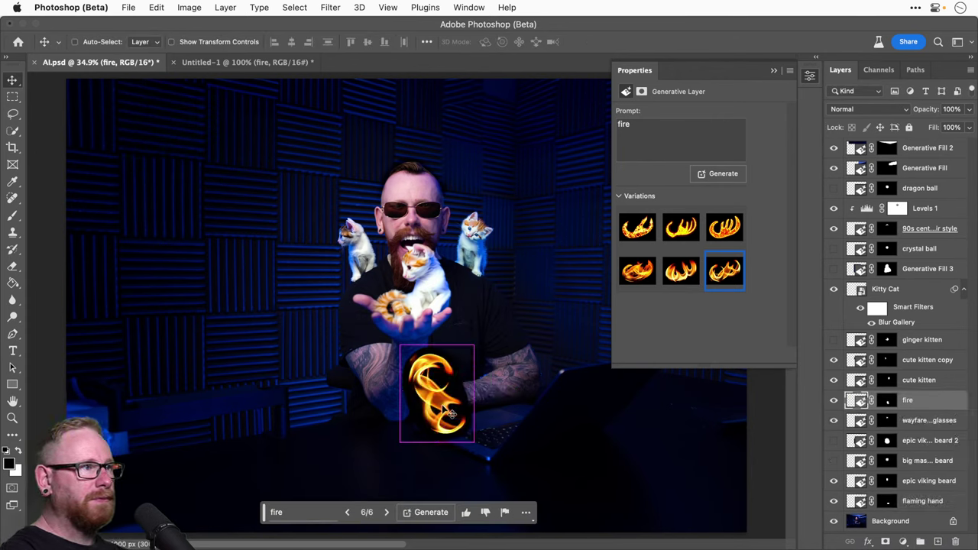
key("z")
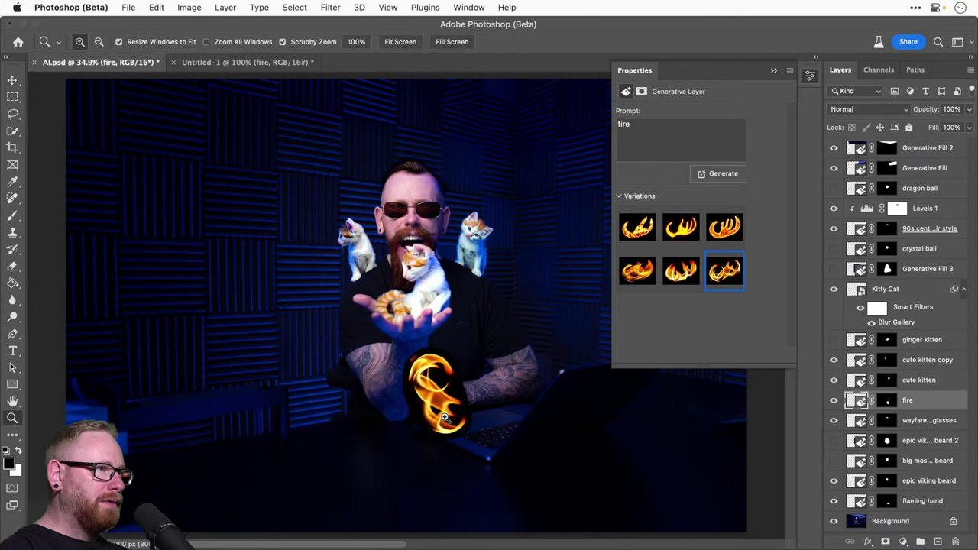
left_click(445, 417)
left_click(446, 416)
Step: Set the fire layer to Screen, then squash, skew left and narrow the flame
key("v")
left_click(847, 110)
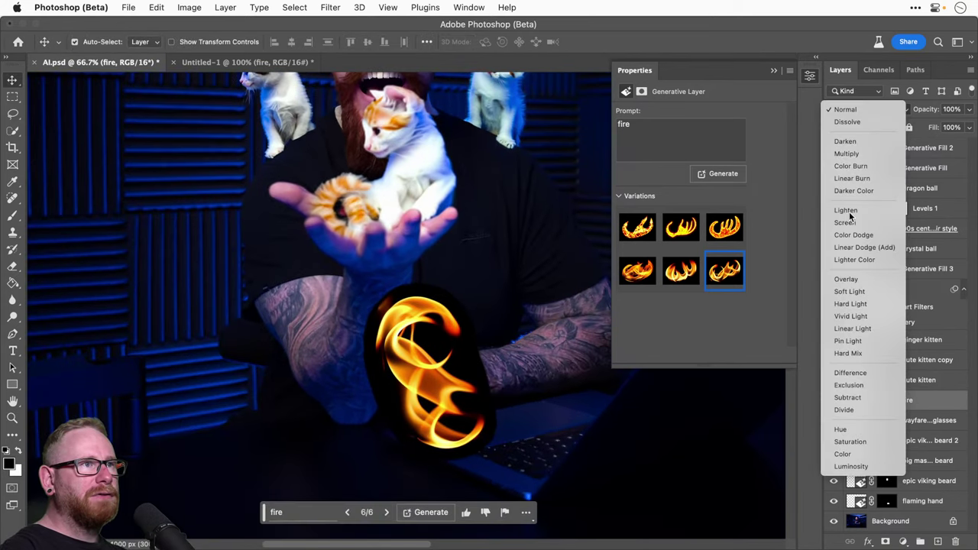
left_click(845, 221)
key("ctrl+t")
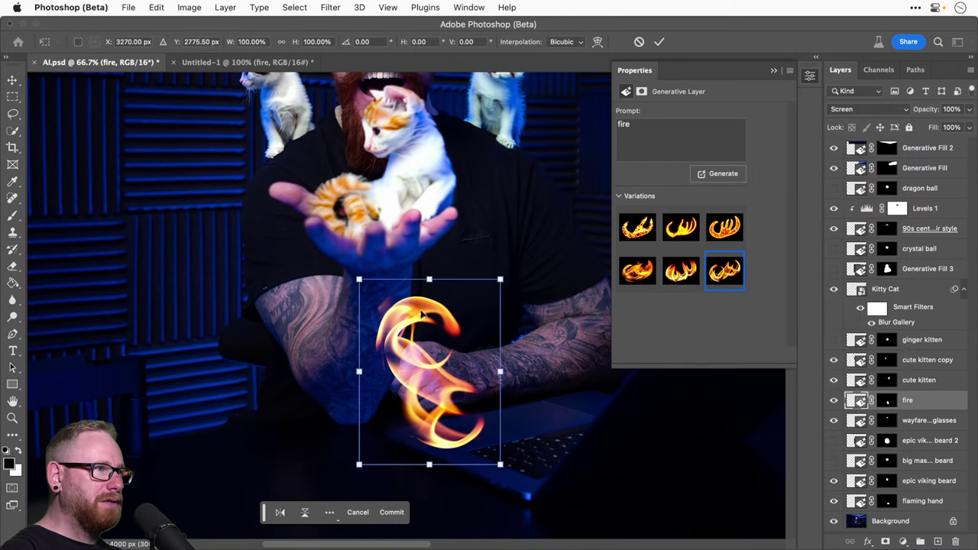
left_click_drag(430, 278, 426, 346)
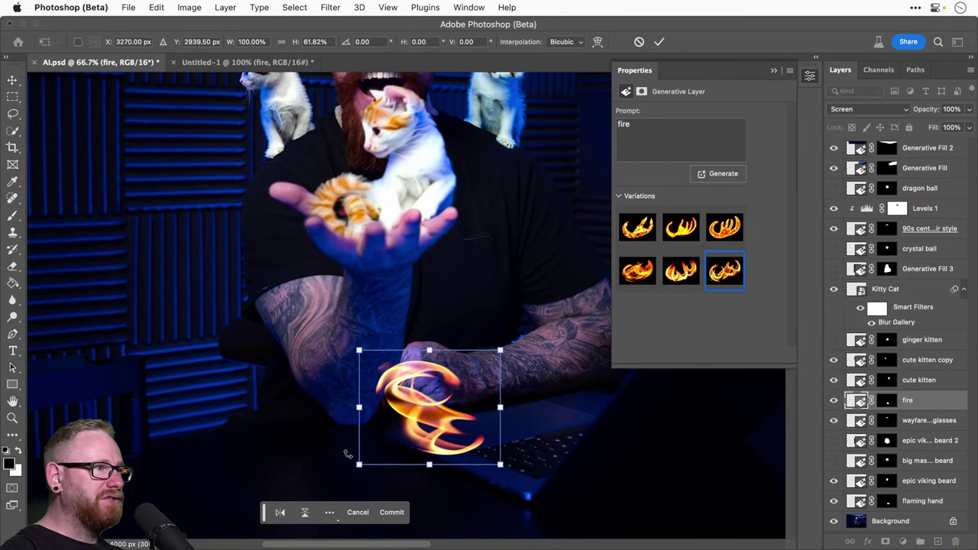
left_click_drag(359, 468, 330, 456)
left_click_drag(501, 467, 460, 408)
left_click_drag(520, 321, 510, 313)
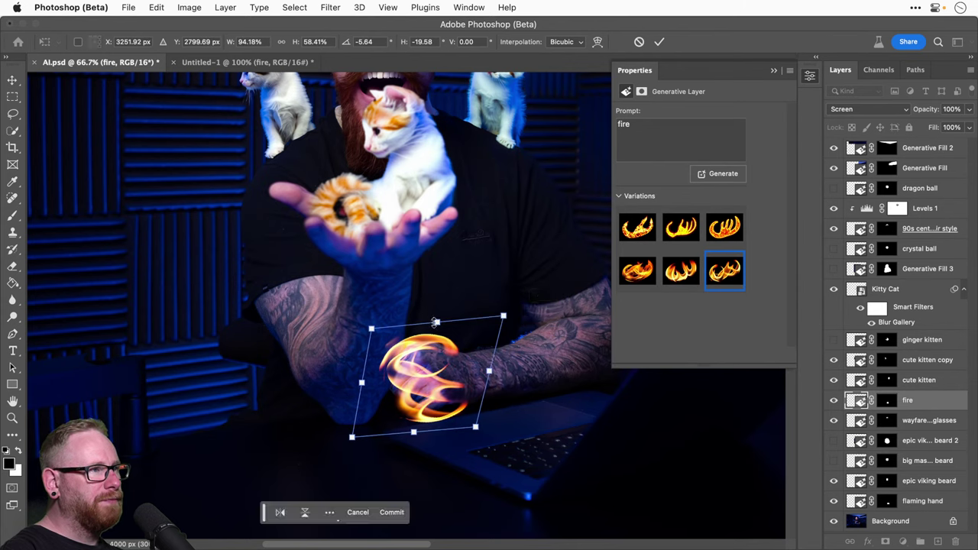
left_click_drag(436, 322, 434, 332)
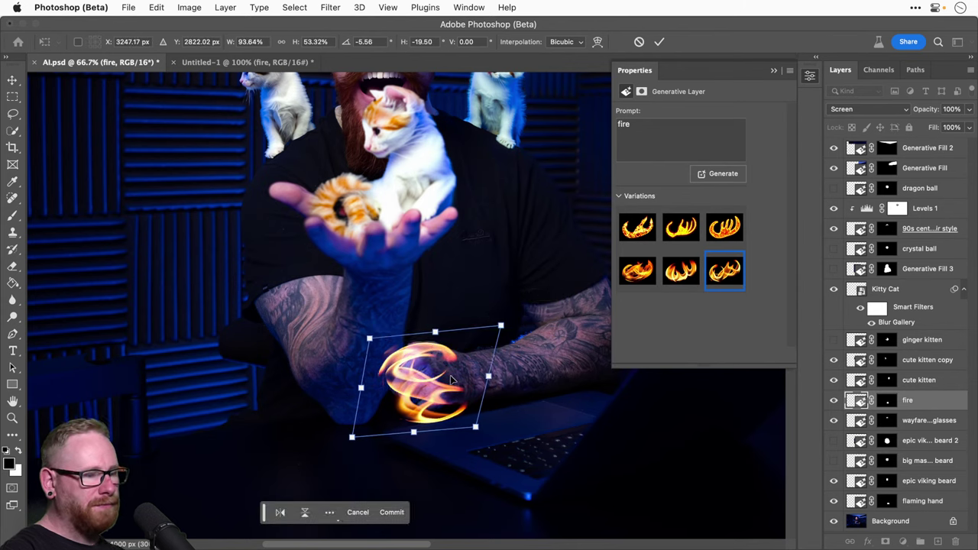
key("Return")
Step: Nudge the flame up and to the right
scroll(450, 375, "up", 3)
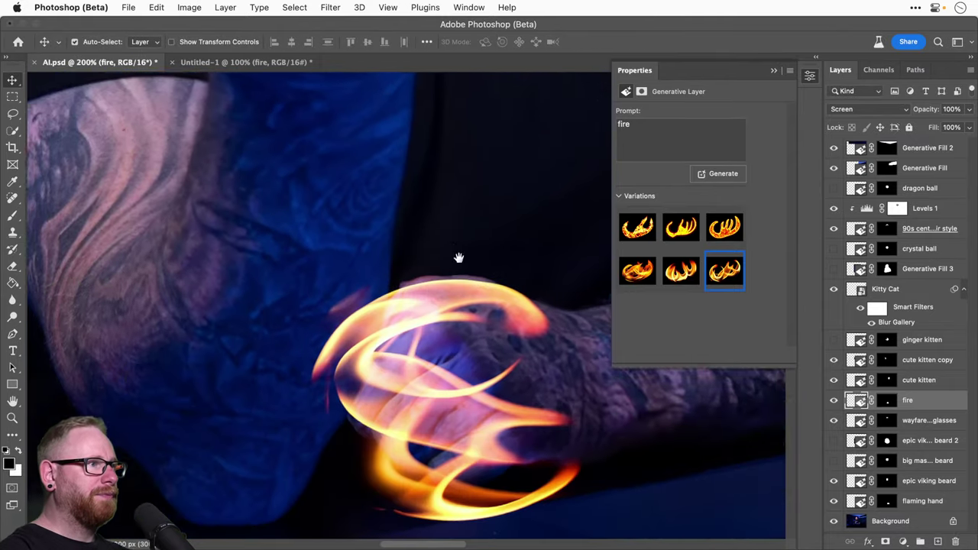
left_click_drag(459, 258, 458, 213)
key("Up")
key("Up")
key("Up")
key("Up")
key("Up")
key("Up")
key("Up")
key("Up")
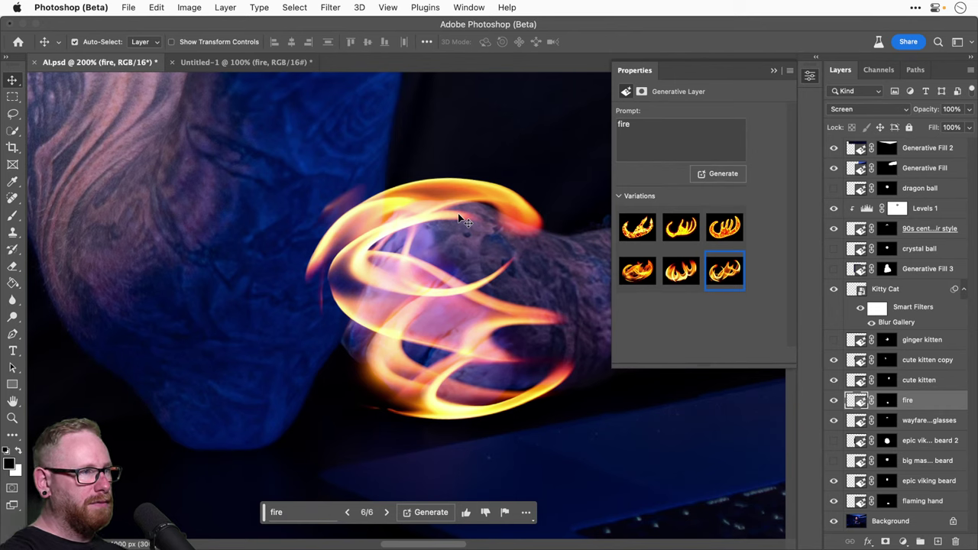
key("Right")
key("Right")
key("Right")
key("Right")
key("Right")
key("Right")
key("Right")
key("Right")
key("Right")
key("Right")
key("Right")
key("Right")
key("Right")
key("Right")
key("Right")
key("Right")
key("Right")
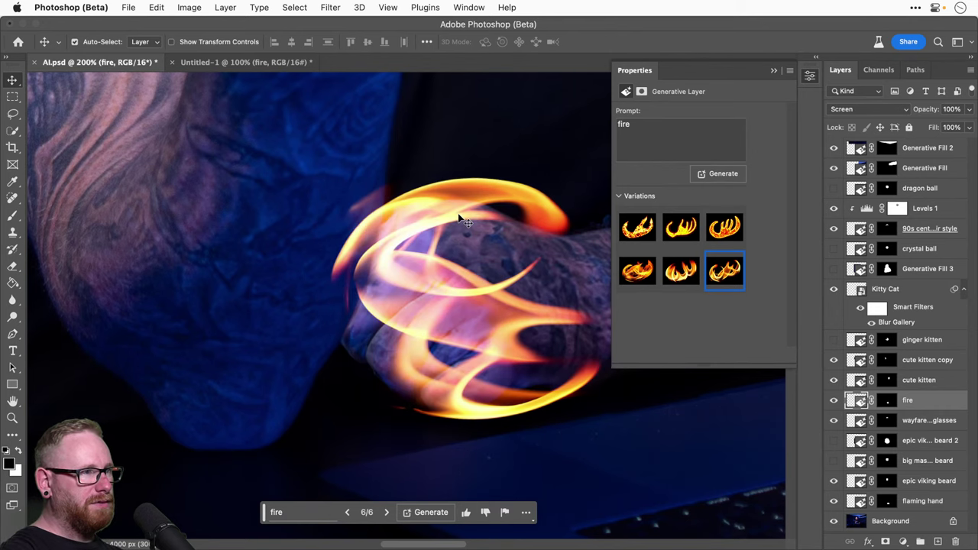
Step: Shrink the fire to about 82%, rotate and skew it, and shift it 40 px left over the fist
key("super+t")
left_click_drag(262, 128, 301, 157)
left_click_drag(457, 148, 486, 148)
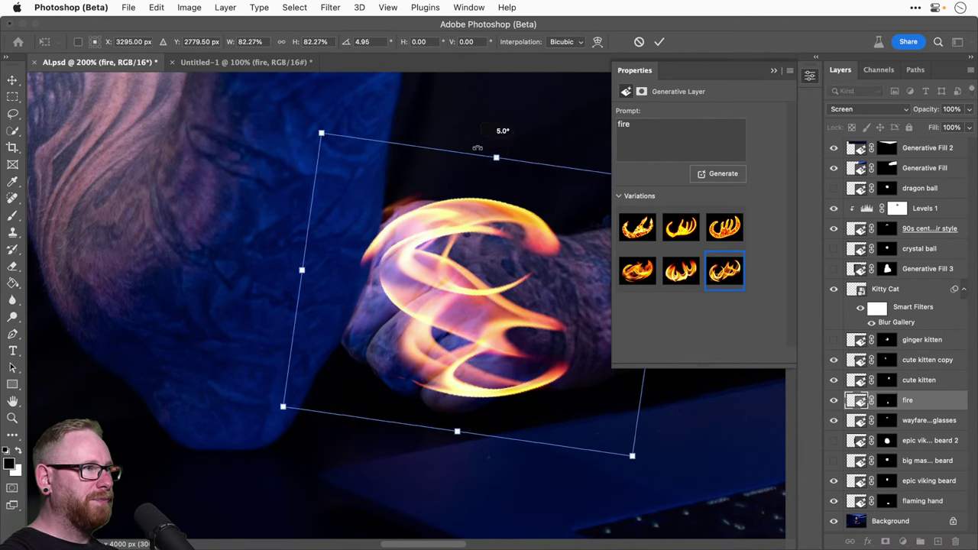
scroll(458, 291, "right", 5)
left_click_drag(353, 238, 375, 253)
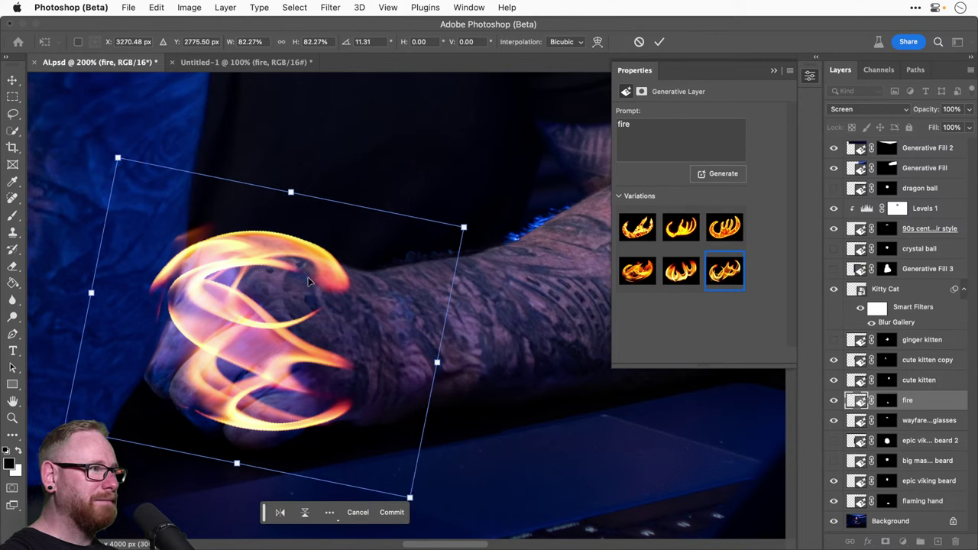
left_click_drag(91, 294, 118, 293)
left_click_drag(494, 269, 490, 229)
left_click_drag(342, 307, 311, 313)
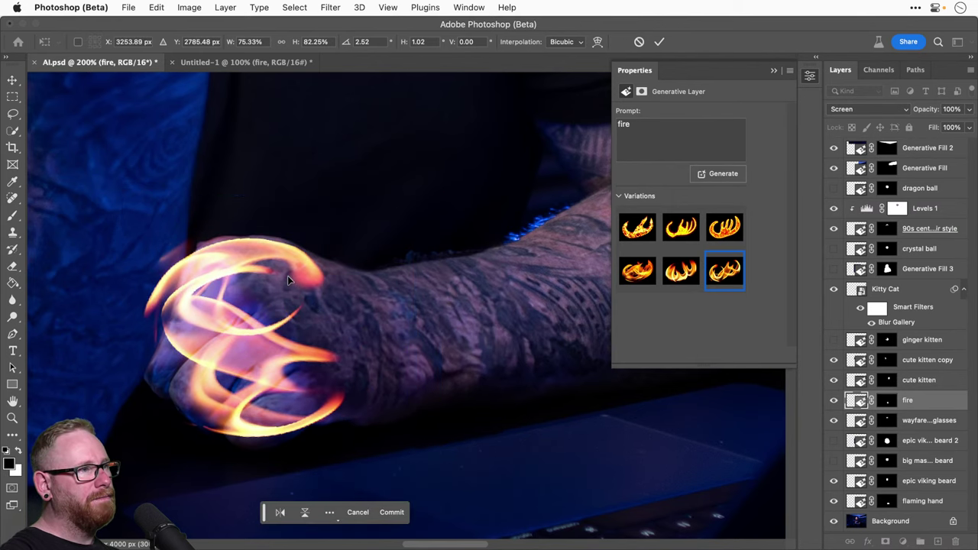
key("Return")
key("super+minus")
key("super+minus")
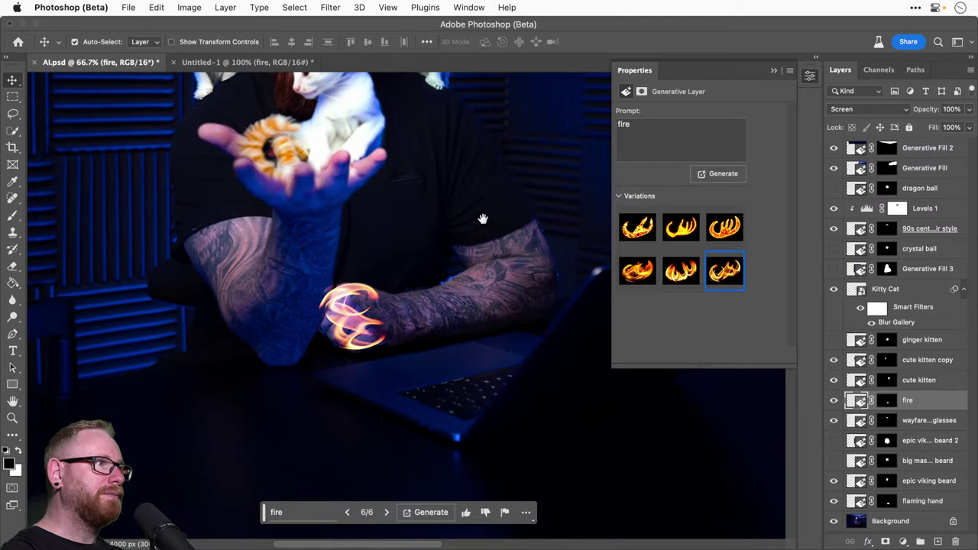
left_click_drag(482, 219, 523, 293)
Step: Switch the fire layer's blend mode from Screen back to Normal
left_click(856, 107)
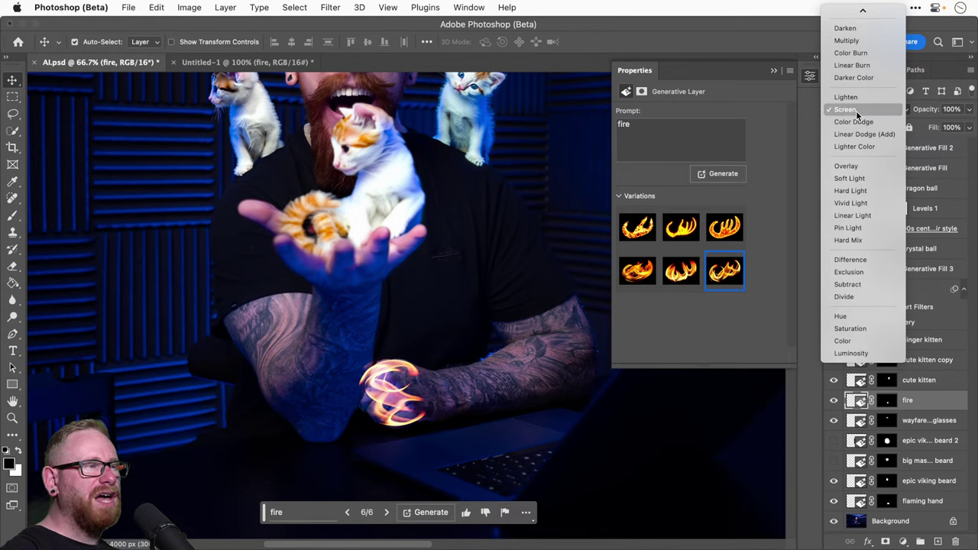
mouse_move(862, 11)
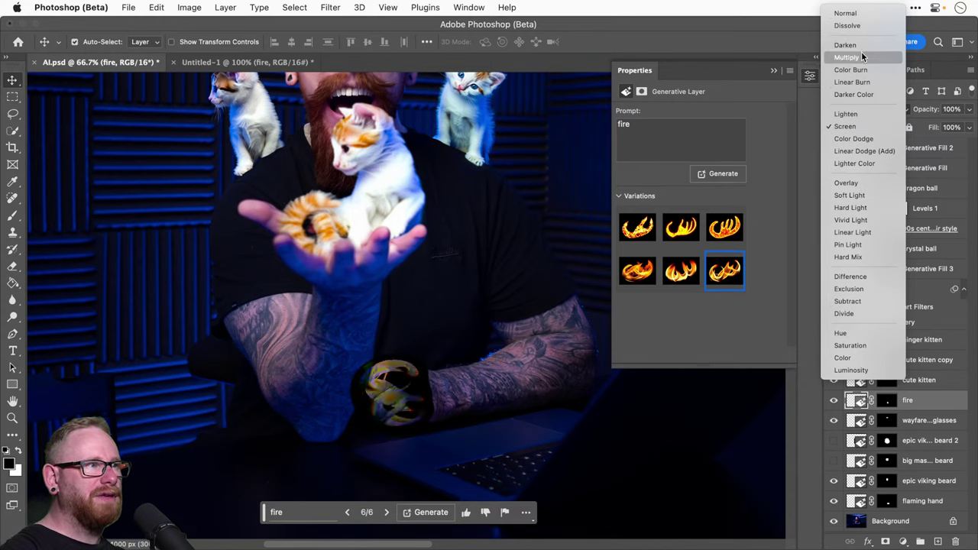
left_click(858, 14)
right_click(924, 401)
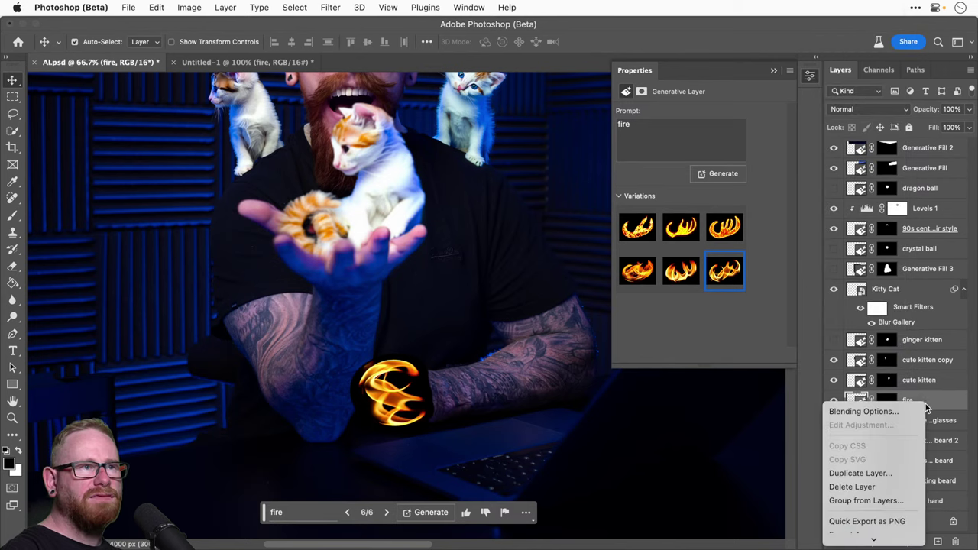
Step: In Blending Options, split the Current Layer black slider to 0/89 to drop the fire's darks
left_click(901, 413)
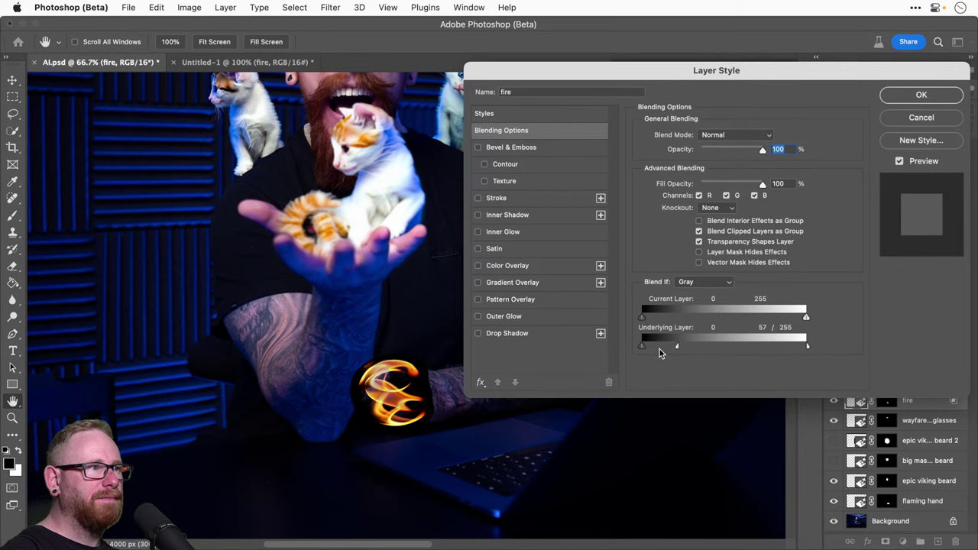
left_click_drag(644, 346, 717, 321)
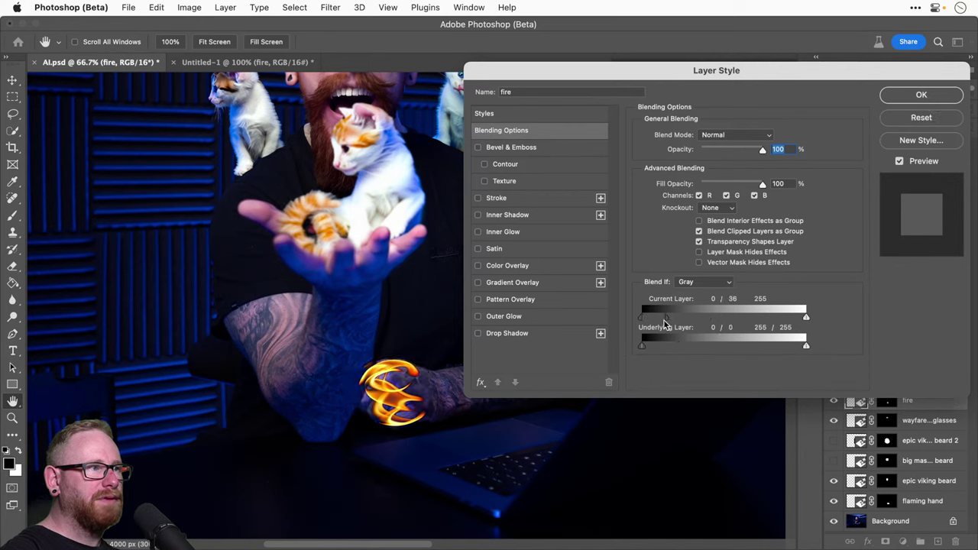
left_click_drag(647, 320, 669, 321)
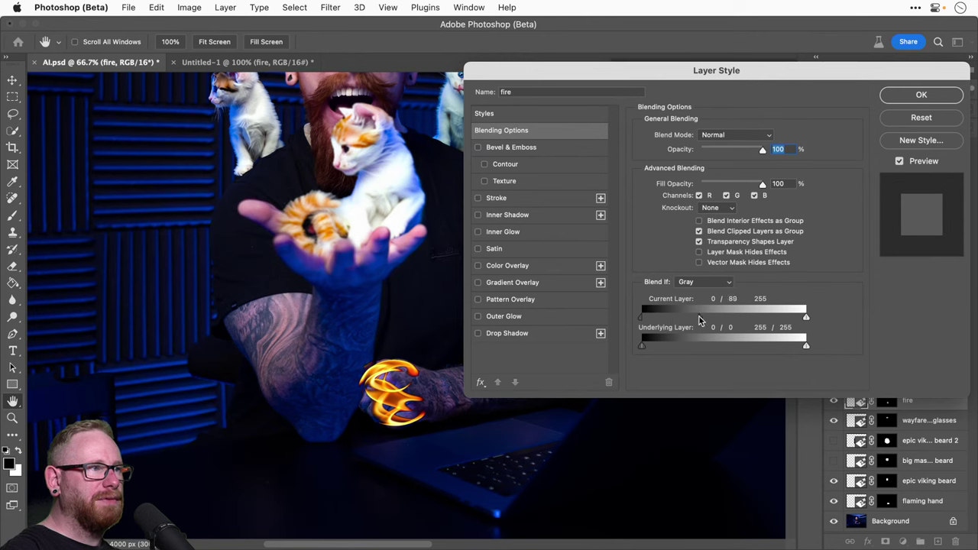
left_click(905, 95)
left_click(863, 109)
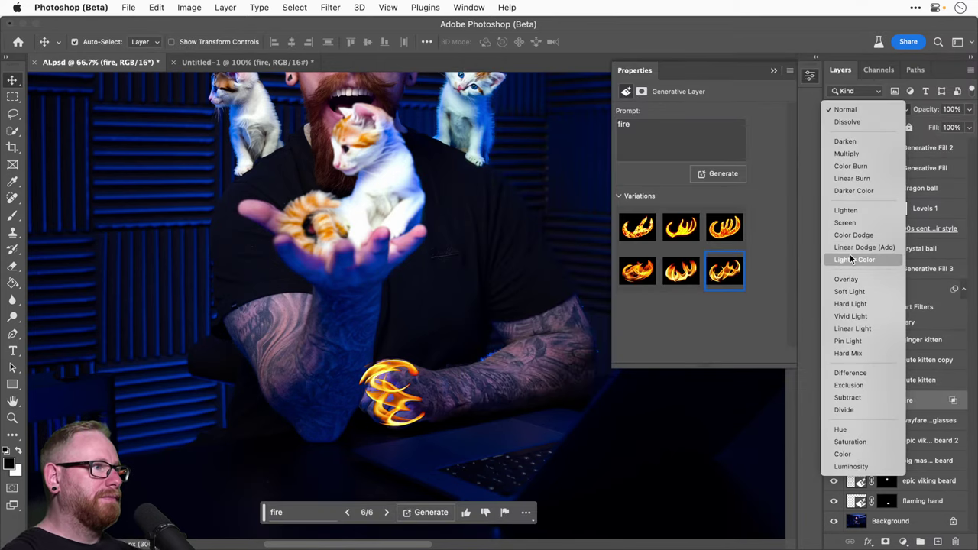
Step: Move the fire right and skew its top corners to wrap the fist, about 103% × 115%, 16.31°
left_click(917, 404)
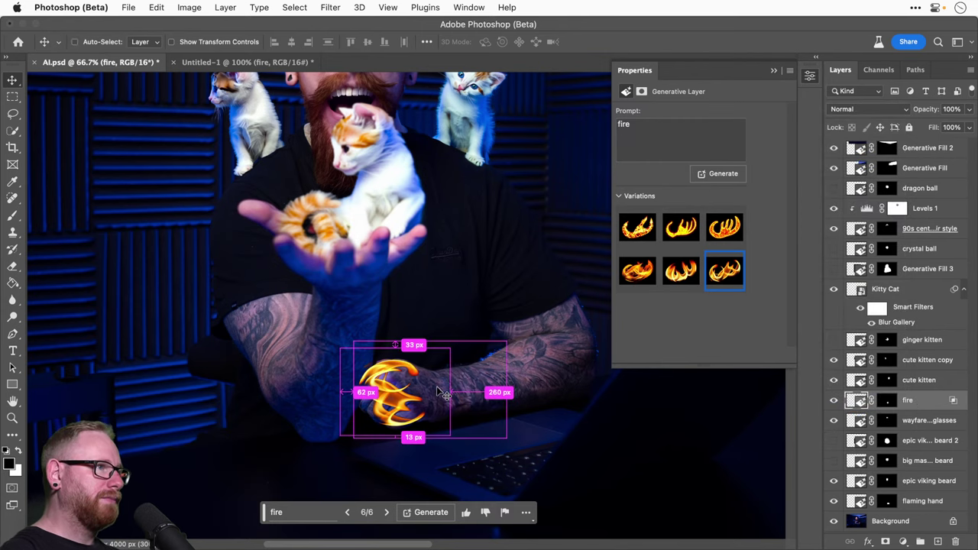
key("super+t")
left_click_drag(395, 438, 394, 432)
key("super+z")
mouse_move(429, 402)
left_mouse_down()
mouse_move(458, 401)
mouse_move(448, 401)
left_mouse_up()
left_click_drag(469, 347, 469, 359)
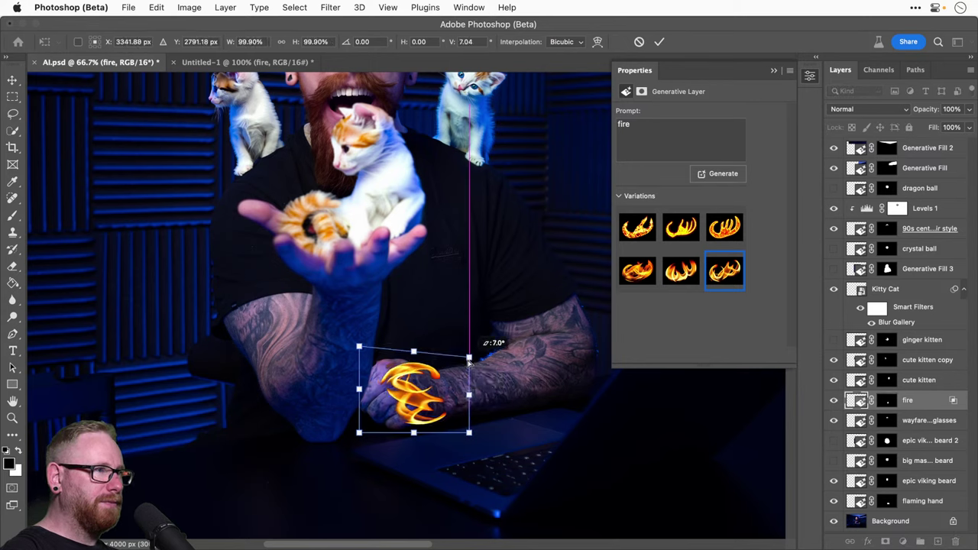
left_click_drag(359, 349, 362, 330)
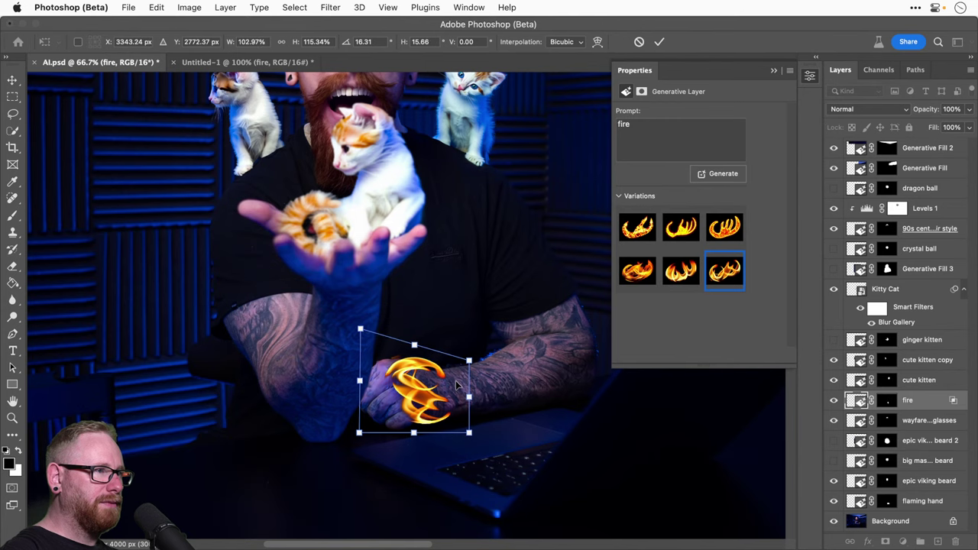
left_click_drag(460, 382, 444, 382)
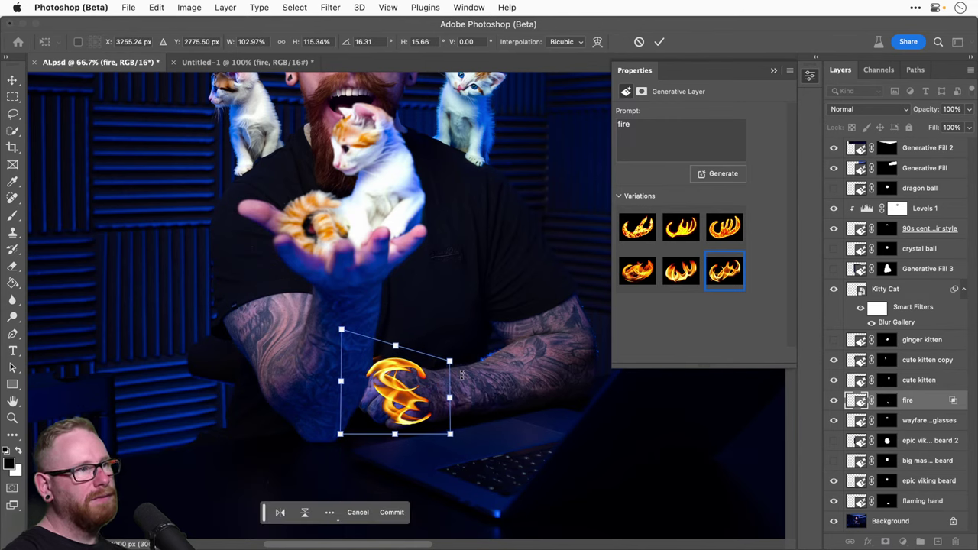
key("Return")
key("super+minus")
key("super+minus")
key("super+minus")
key("super+plus")
key("super+plus")
key("super+plus")
key("super+plus")
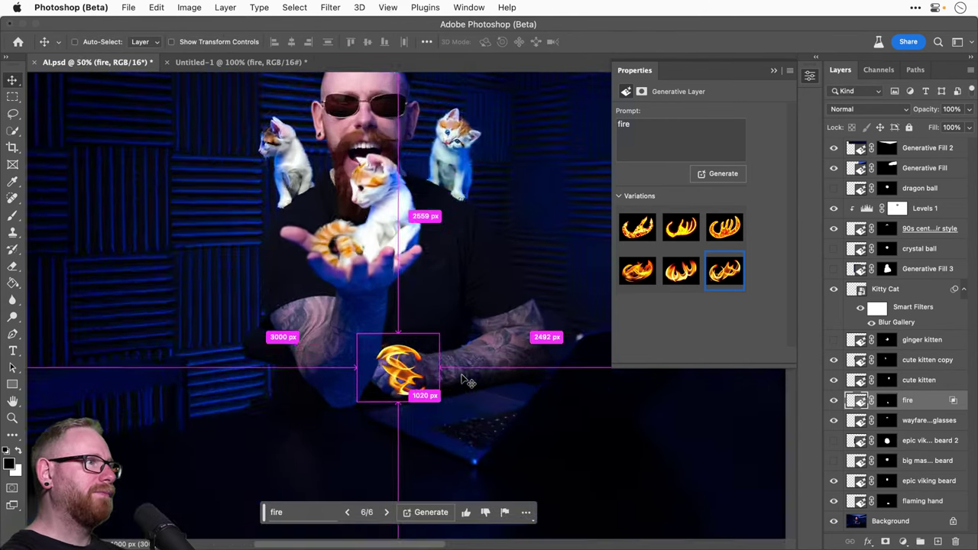
scroll(456, 349, "down", 3)
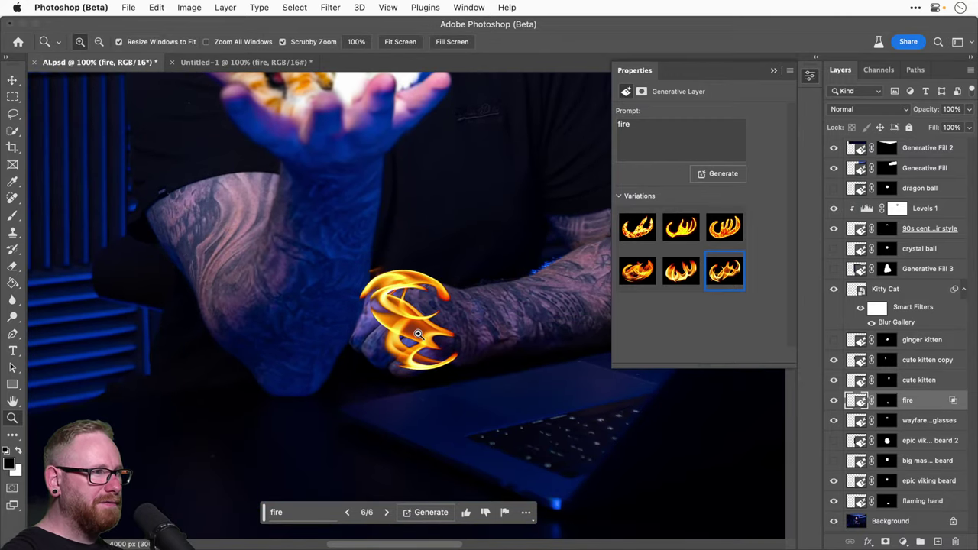
Step: Compare the image with and without the fire, fit it to the window, and leave the fire hidden
left_click(418, 335, "super")
left_click(835, 400)
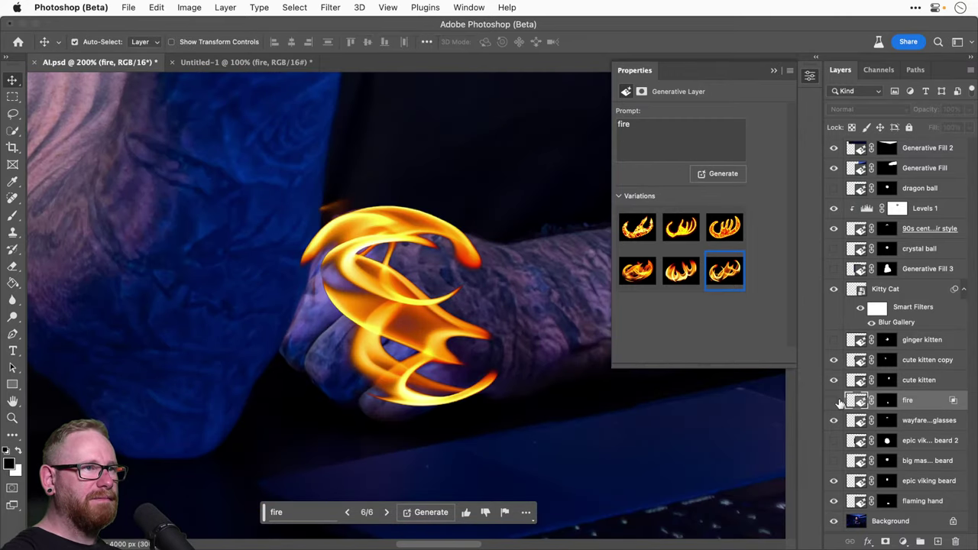
left_click(834, 401)
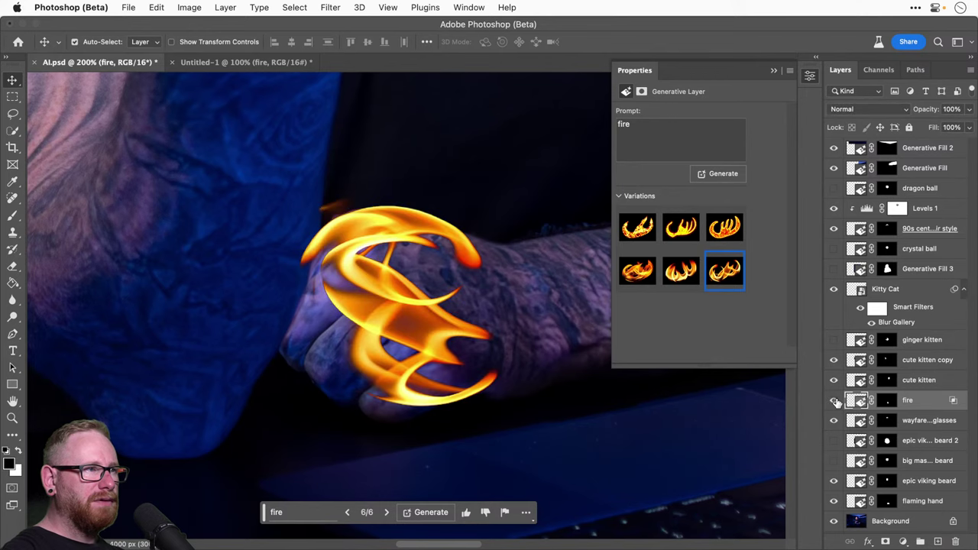
left_click(834, 401)
key("super+0")
left_click(834, 400)
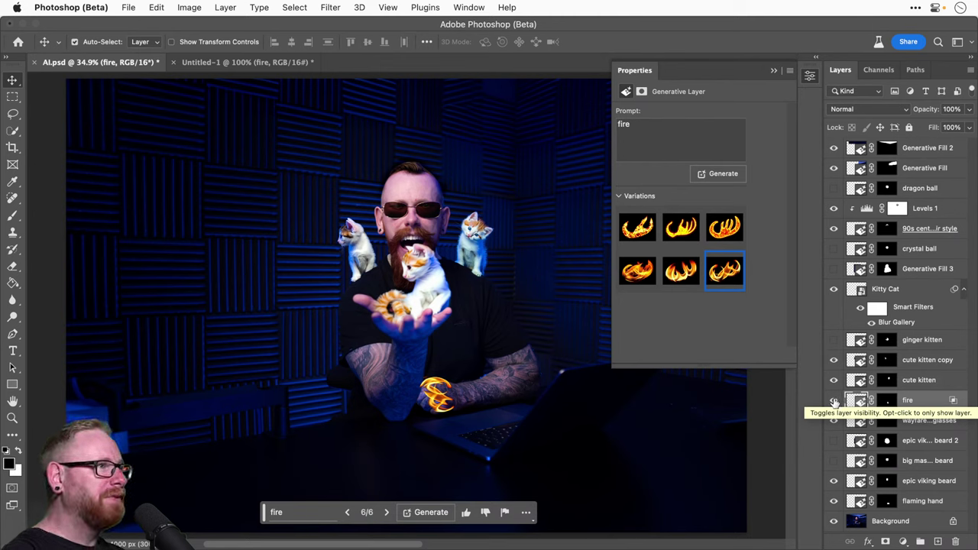
left_click(834, 401)
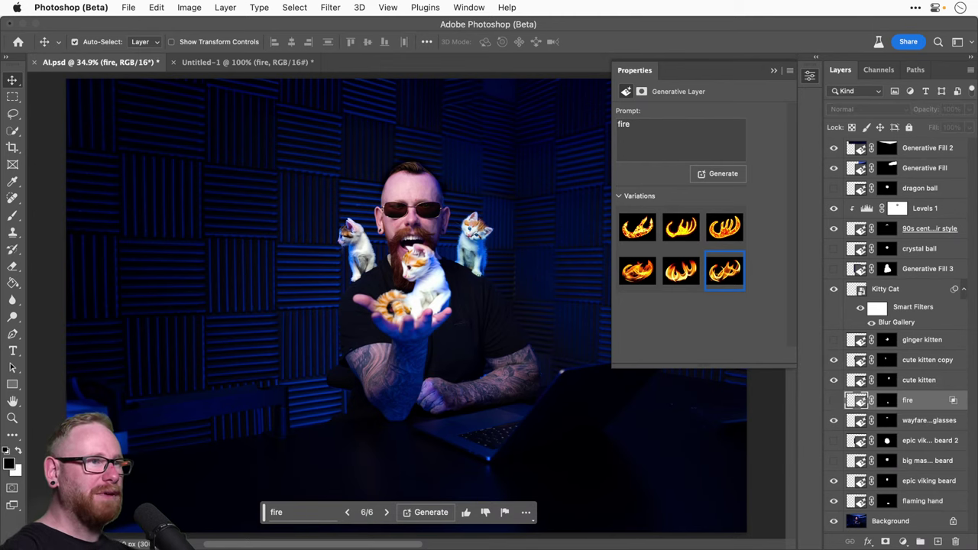
Step: Select the Background layer and begin a freehand lasso outline on the left wall
left_click(879, 523)
left_click(13, 115)
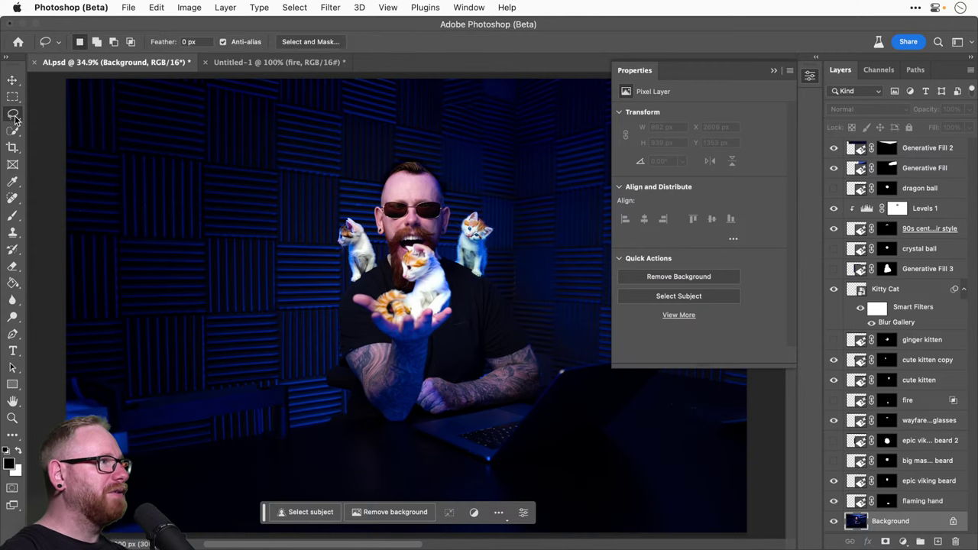
left_click_drag(139, 197, 141, 233)
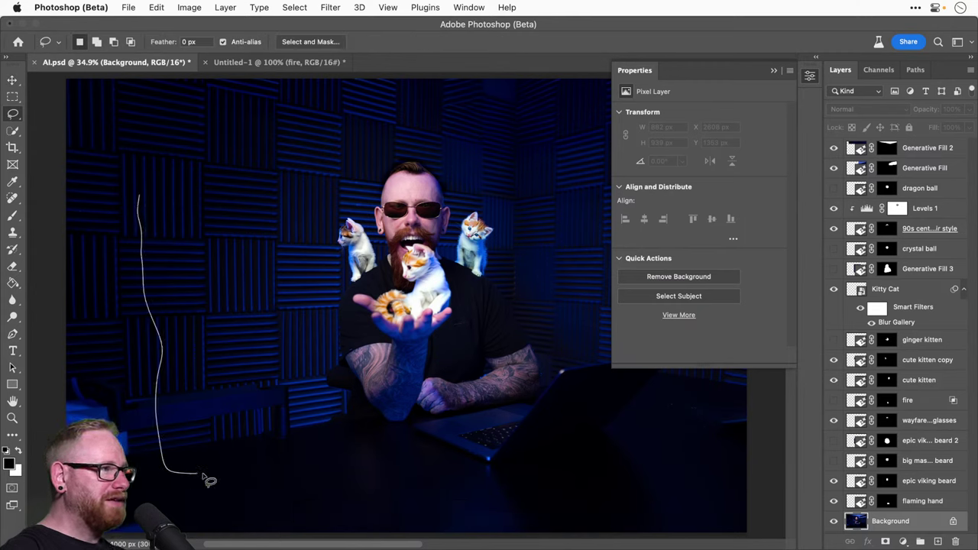
mouse_move(269, 358)
left_mouse_down()
mouse_move(270, 237)
mouse_move(255, 165)
left_mouse_up()
left_click_drag(141, 197, 140, 194)
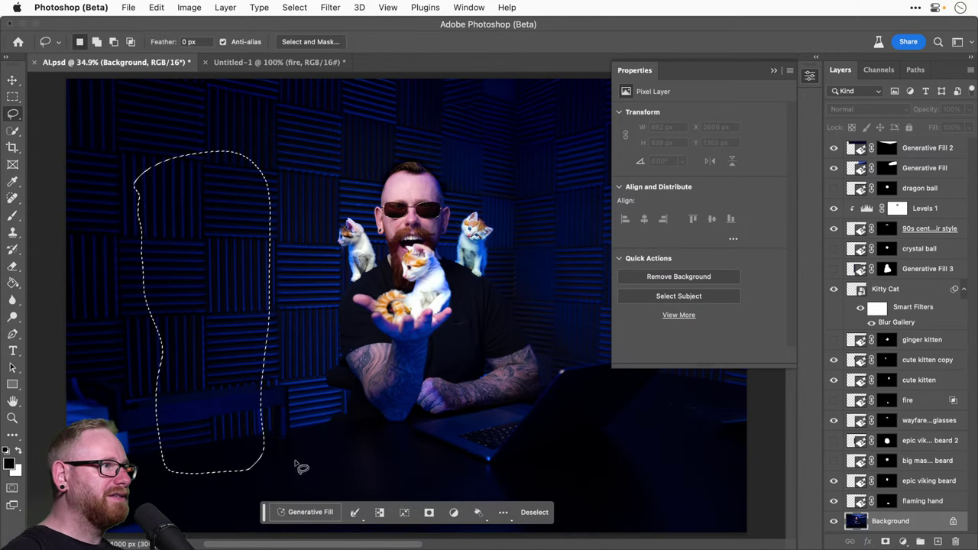
left_click(307, 511)
type("plant")
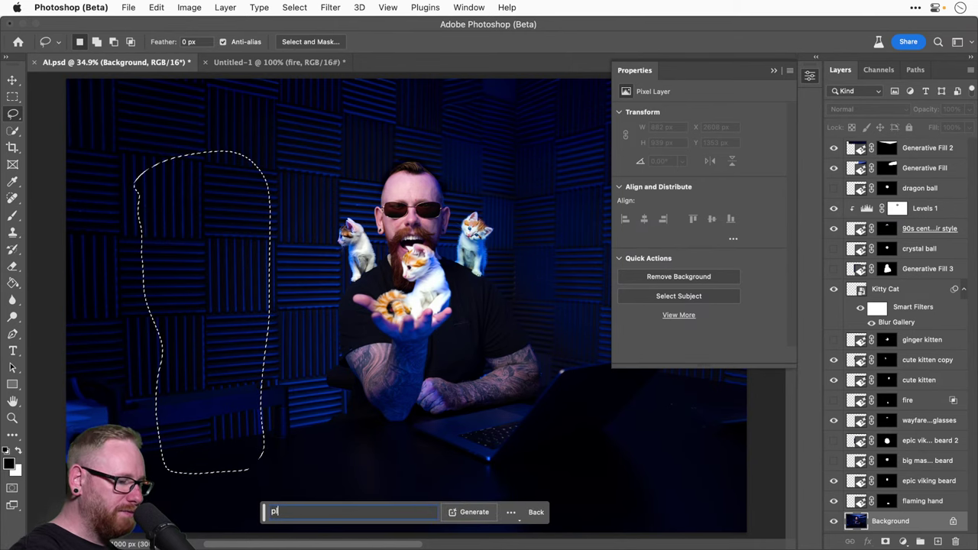
left_click(475, 510)
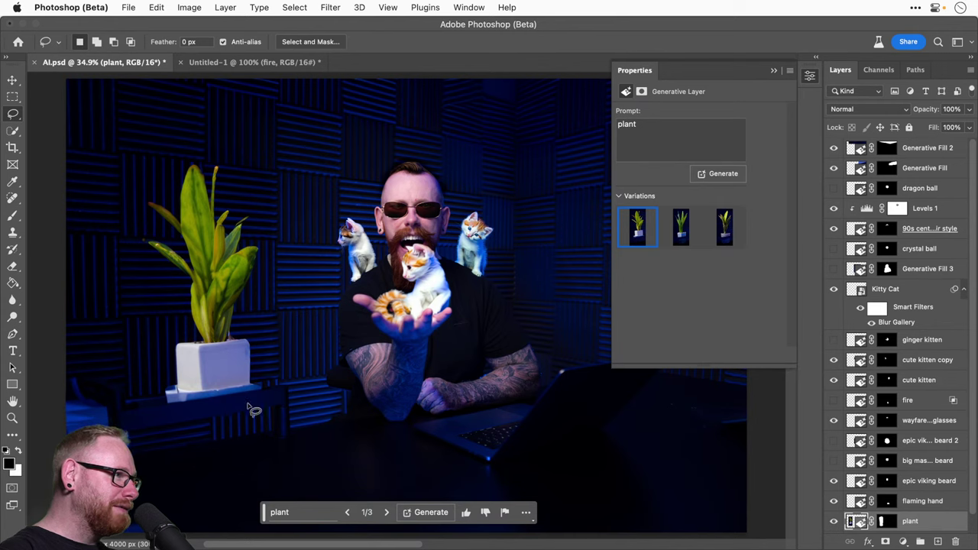
left_click(675, 233)
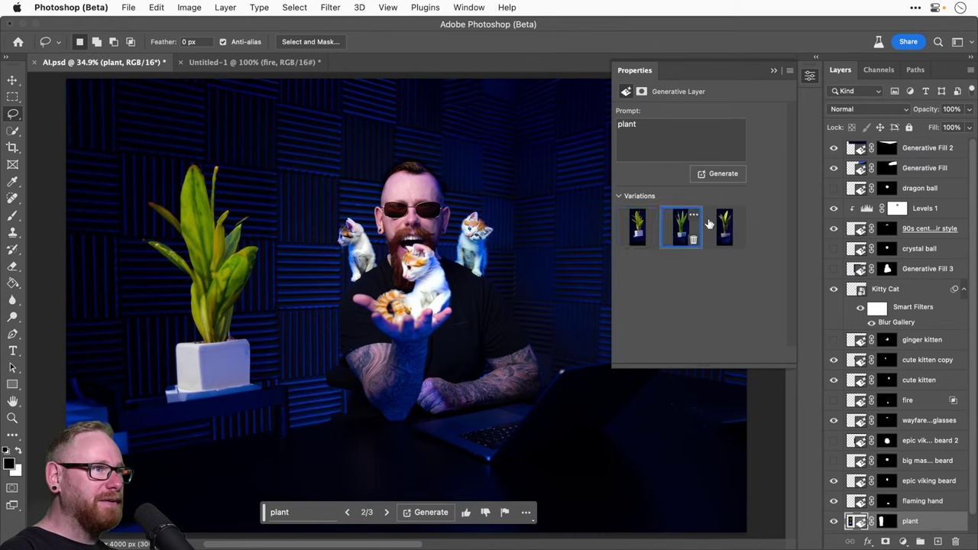
left_click(724, 231)
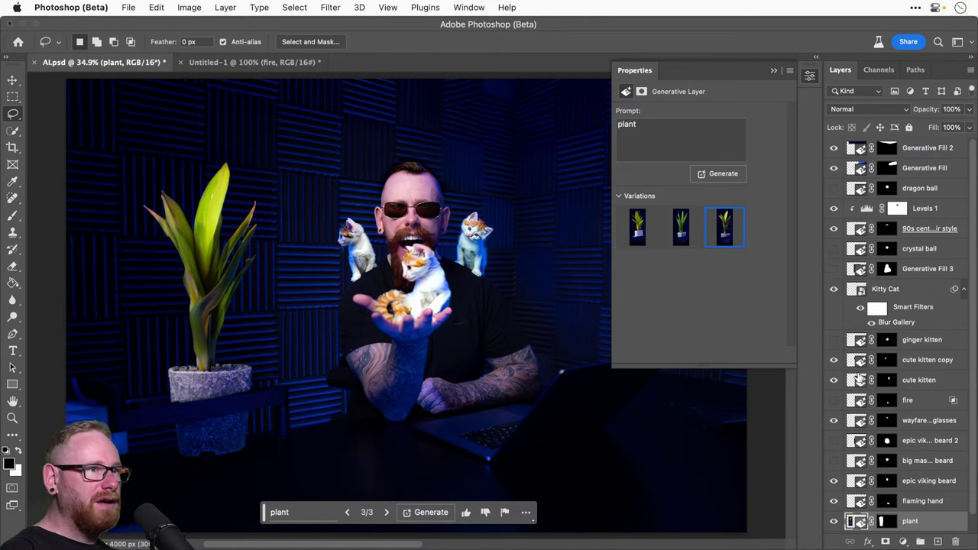
left_click(833, 521)
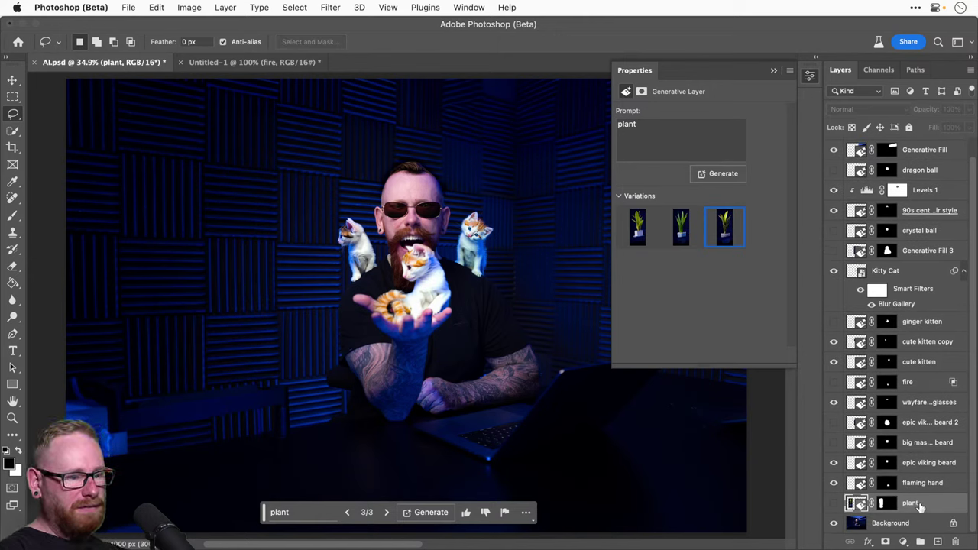
key("Delete")
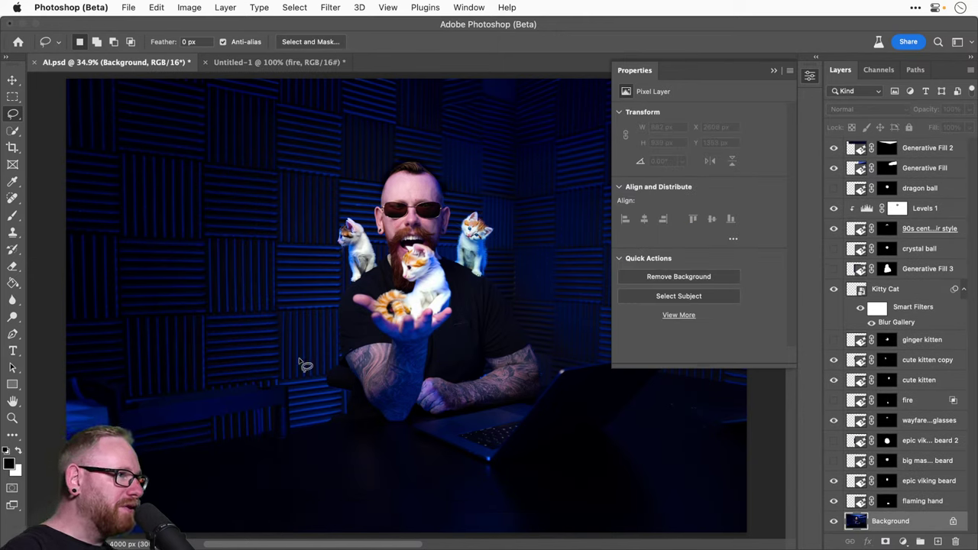
Step: Lasso the lower-left table area and fill it with an empty prompt, keeping variation 3 of 3
mouse_move(300, 360)
left_mouse_down()
mouse_move(298, 461)
mouse_move(147, 479)
left_mouse_up()
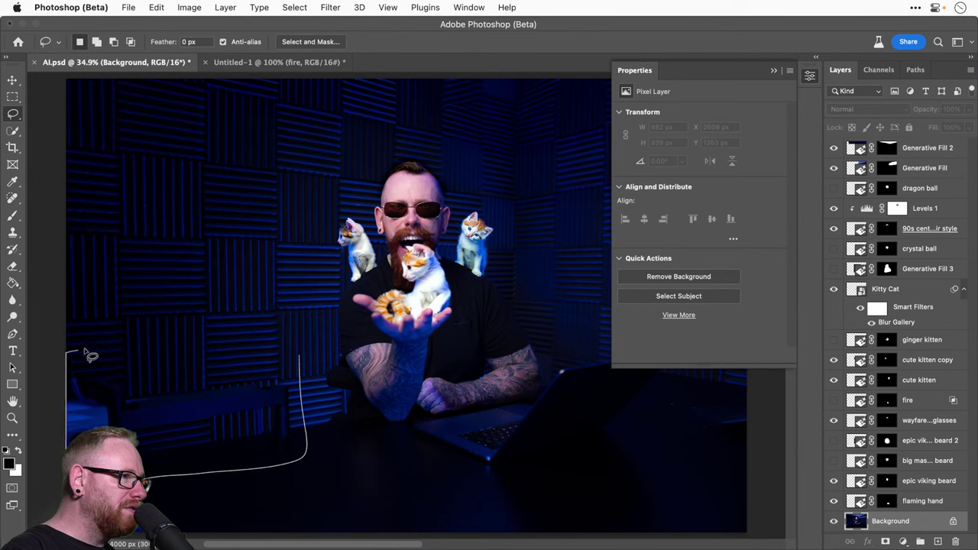
mouse_move(85, 354)
left_mouse_down()
mouse_move(279, 339)
mouse_move(300, 357)
left_mouse_up()
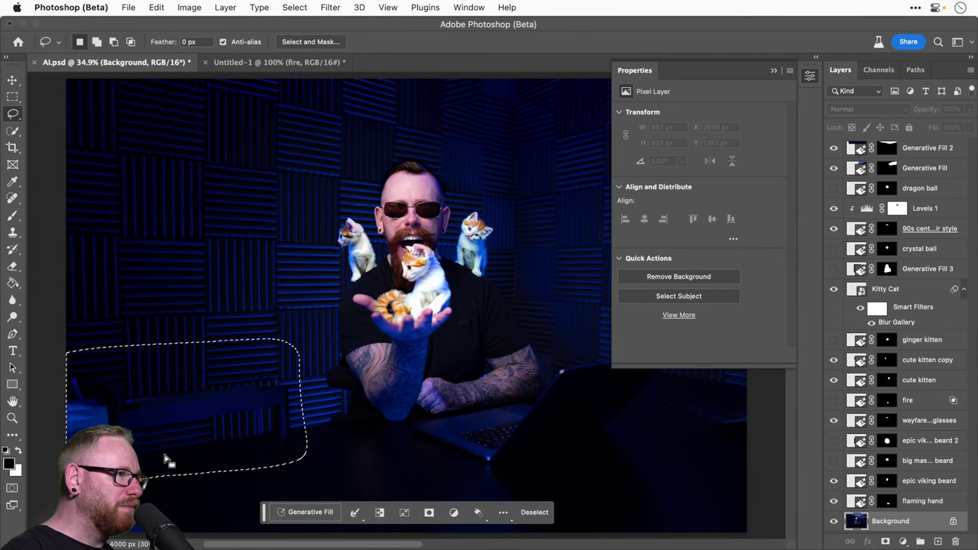
left_click(310, 512)
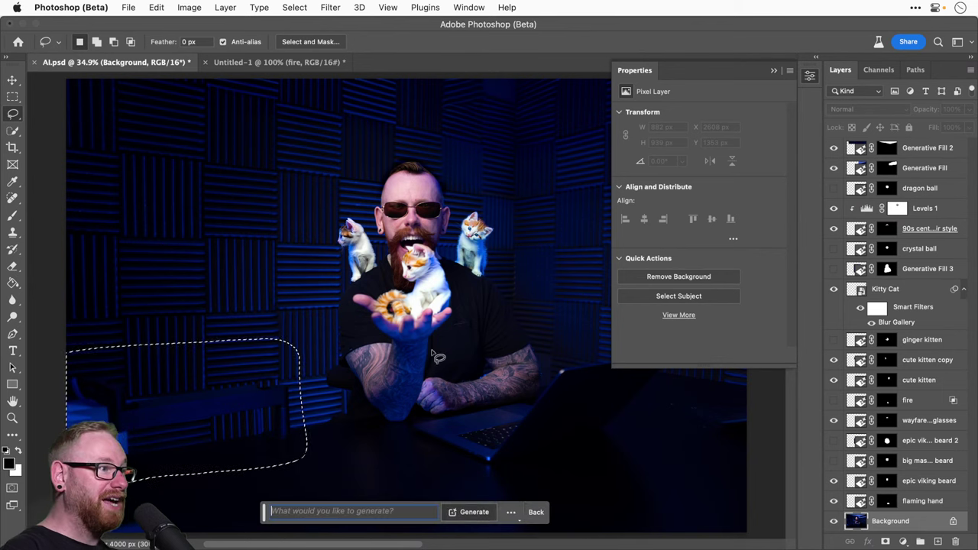
left_click(472, 513)
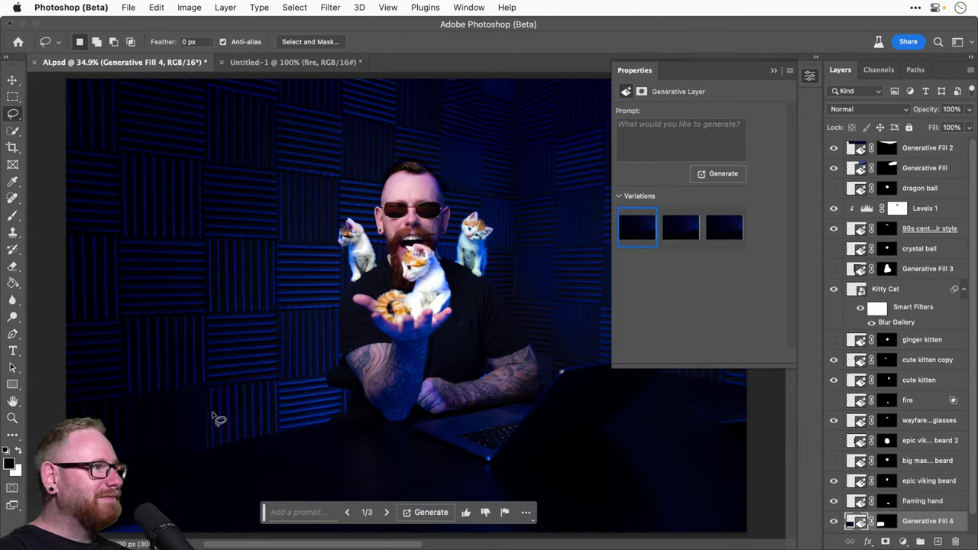
left_click(387, 513)
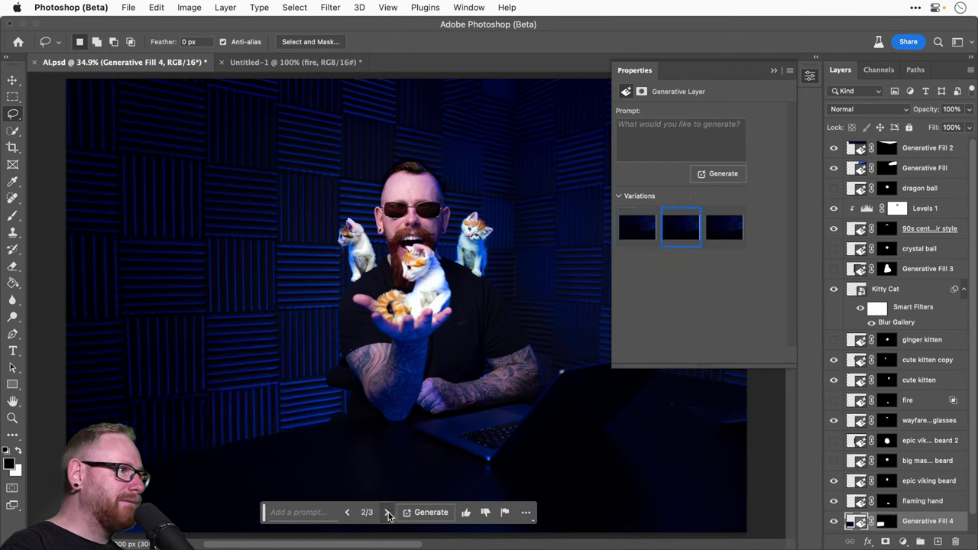
left_click(387, 512)
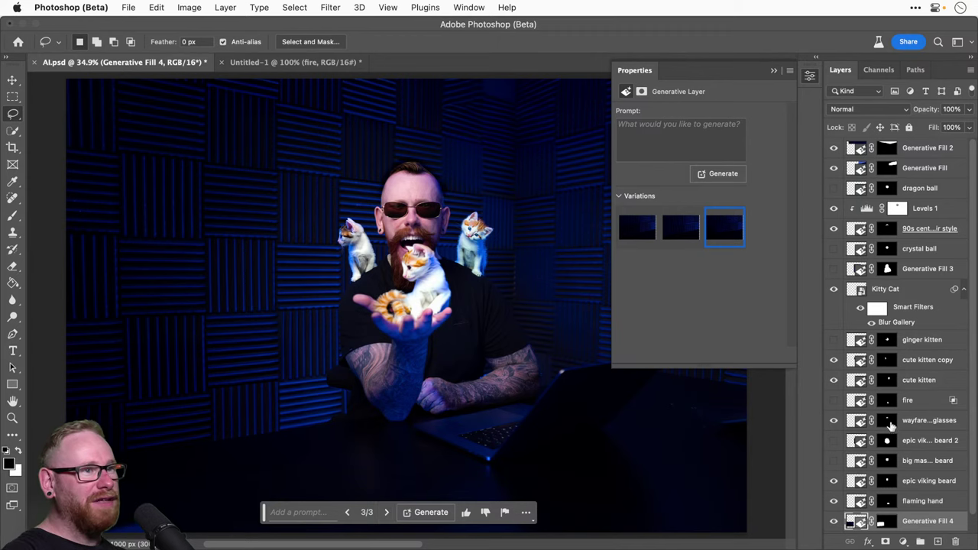
Step: Lasso a large area on the left and generate 'plant', applying the third variation's giant leaf
left_click_drag(111, 231, 118, 178)
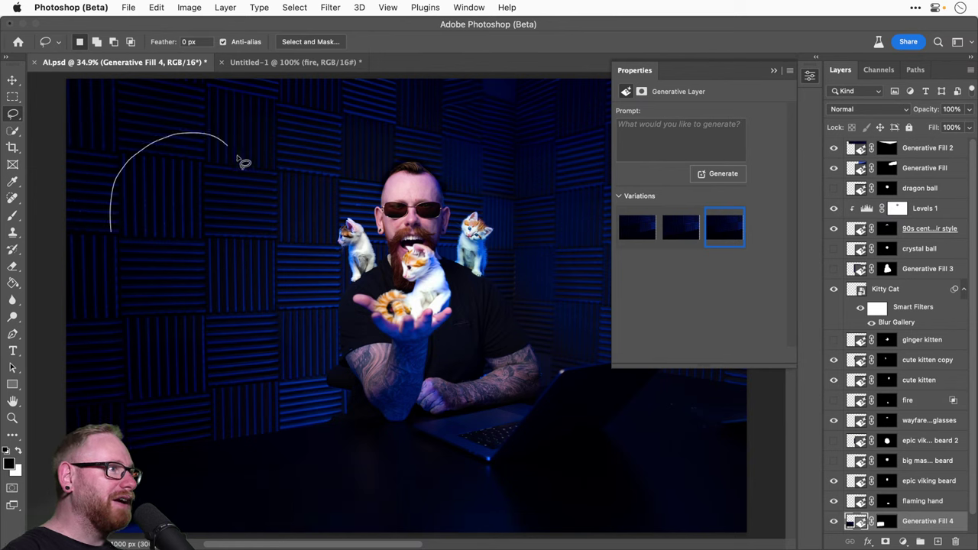
mouse_move(243, 162)
left_mouse_down()
mouse_move(315, 311)
mouse_move(311, 450)
left_mouse_up()
left_click_drag(80, 367, 77, 252)
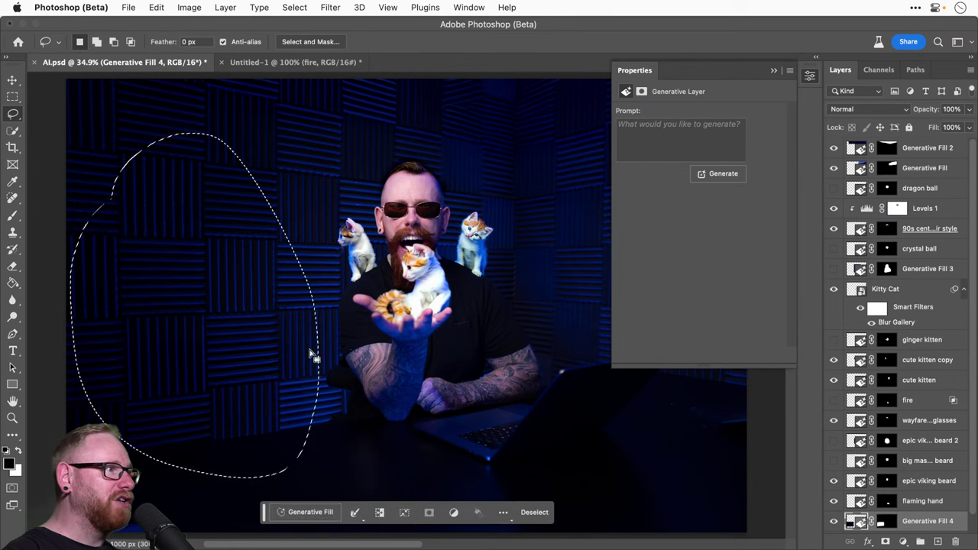
left_click(308, 513)
type("plant")
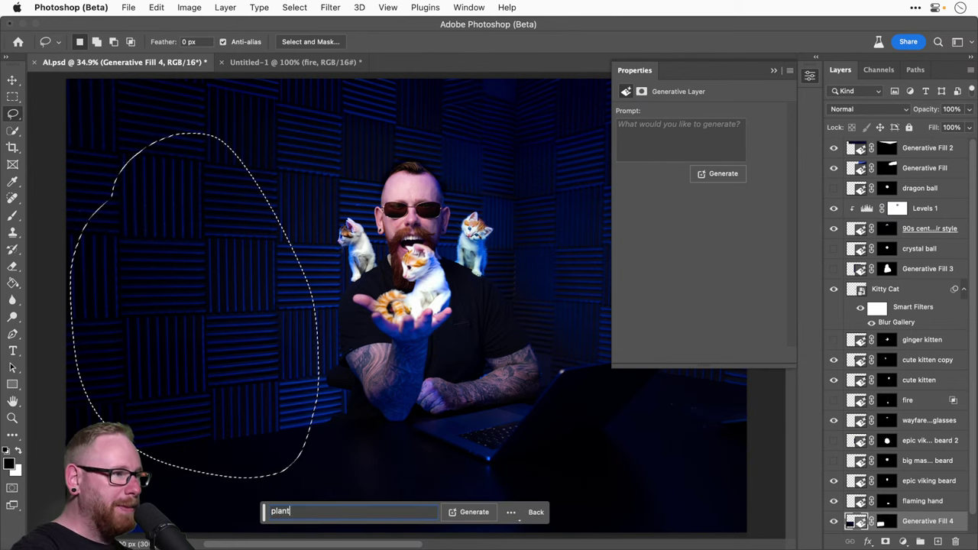
left_click(479, 510)
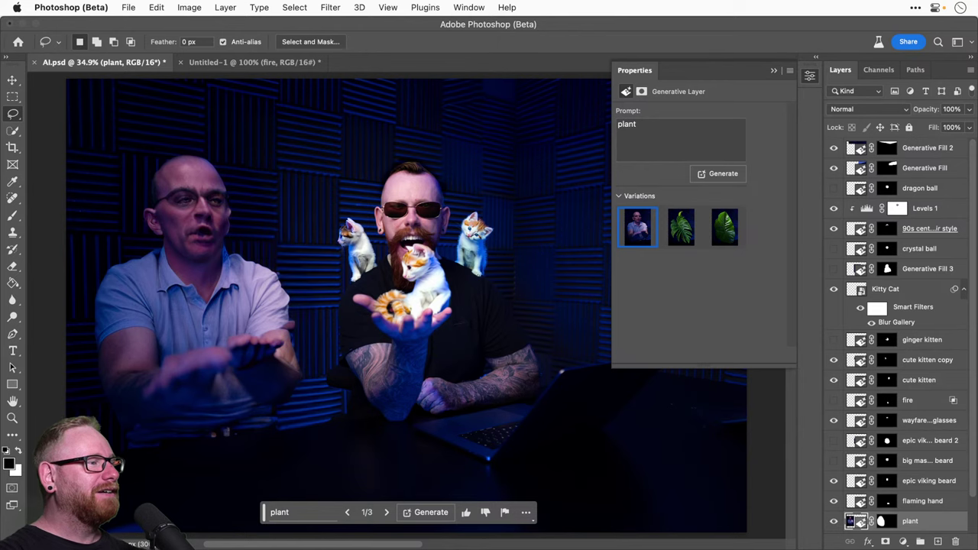
left_click(387, 513)
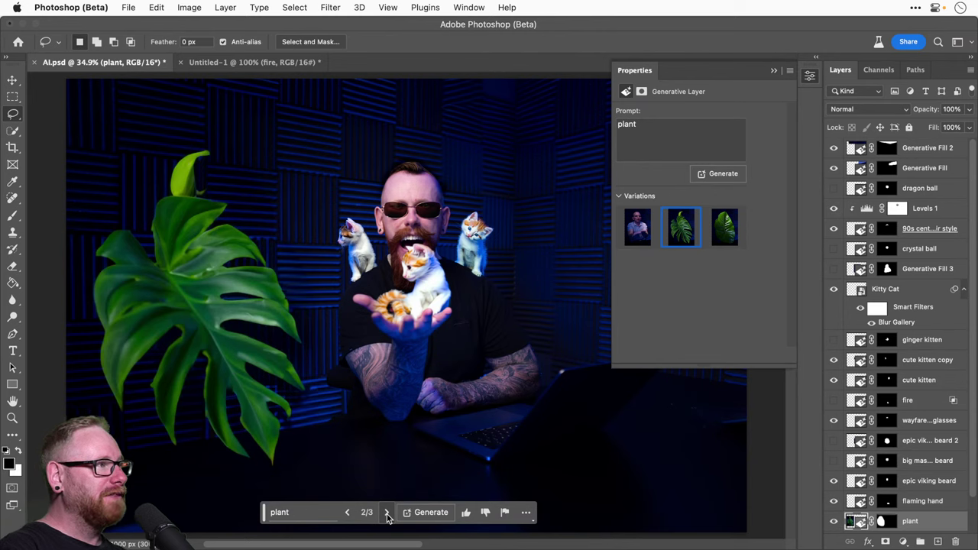
left_click(387, 513)
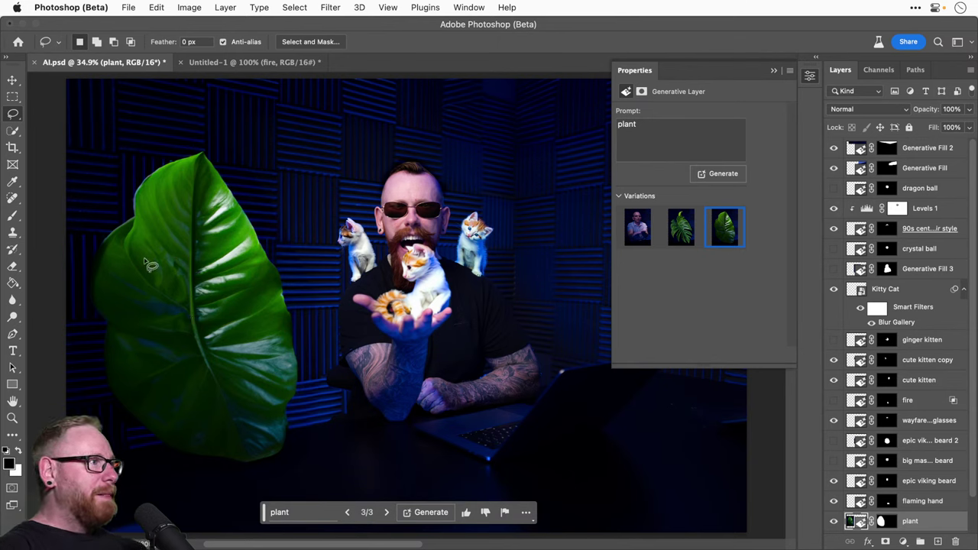
Step: Generate 'googly eyes' in an oval on the upper leaf and apply the third, purple variation
mouse_move(153, 260)
left_mouse_down()
mouse_move(237, 256)
mouse_move(191, 305)
mouse_move(149, 250)
left_mouse_up()
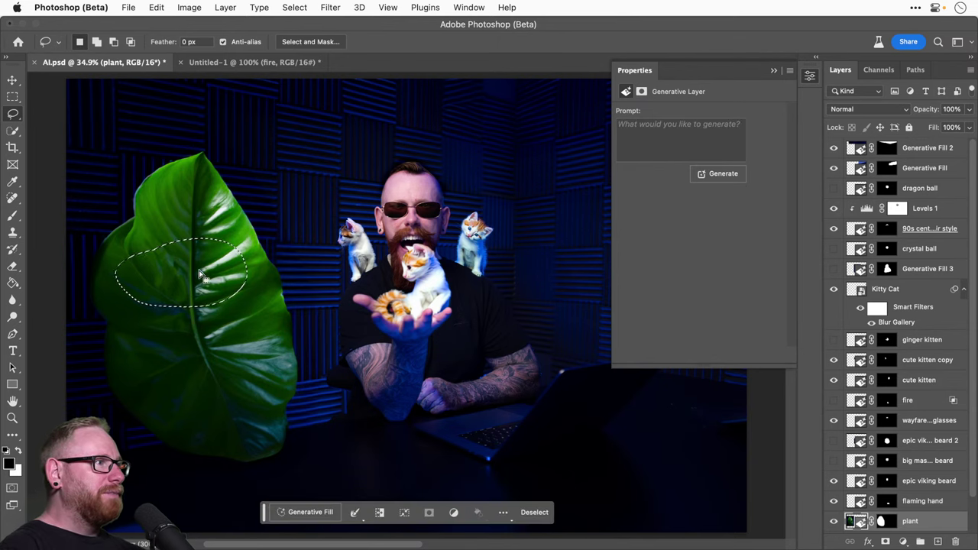
left_click(321, 511)
type("googly eyes")
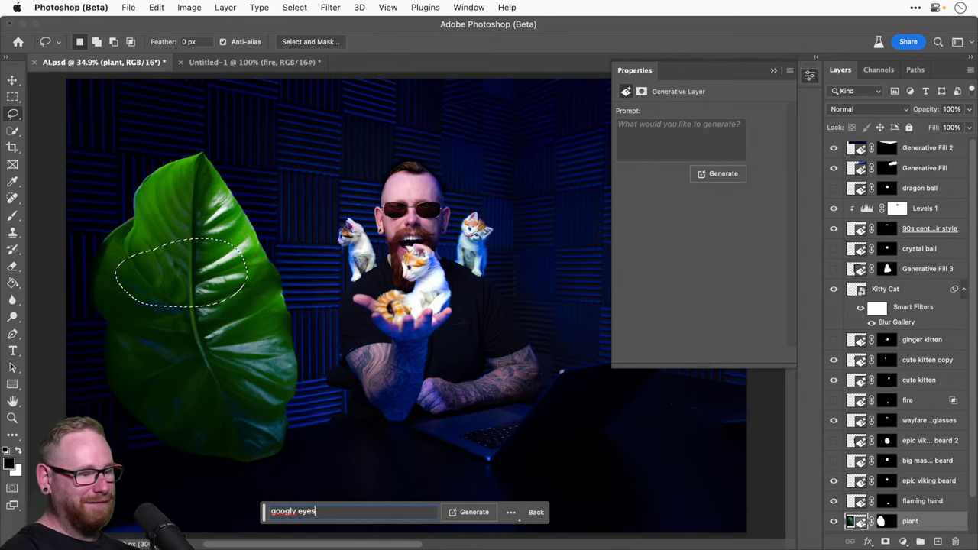
key("Return")
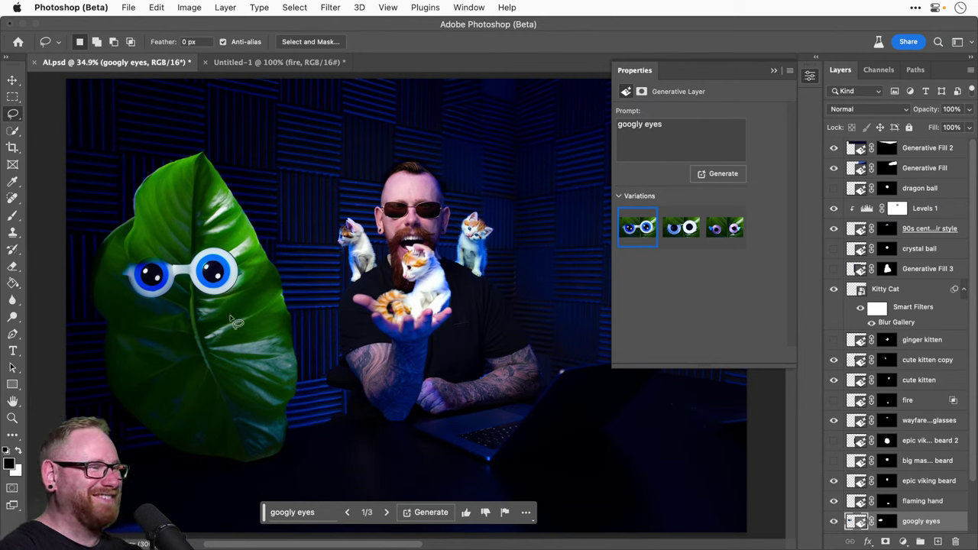
left_click(386, 512)
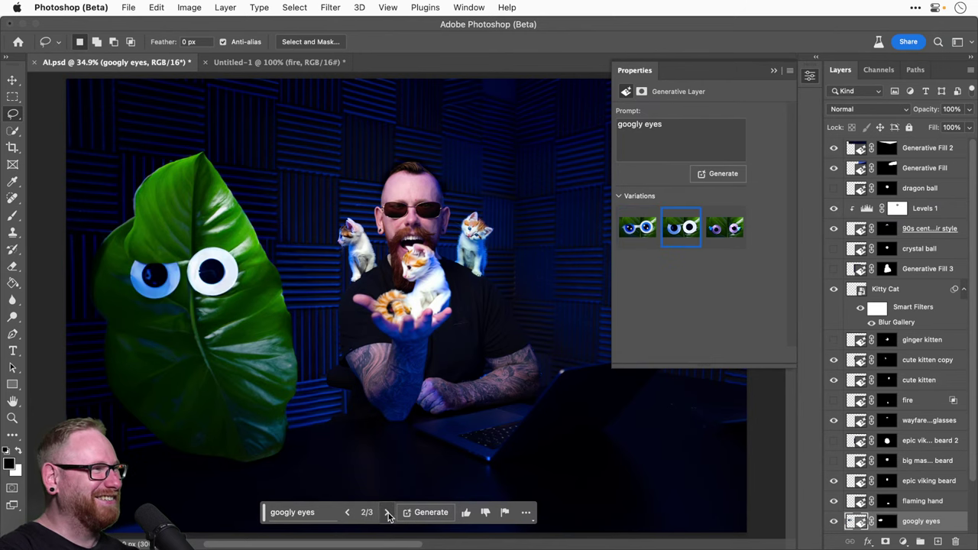
left_click(387, 513)
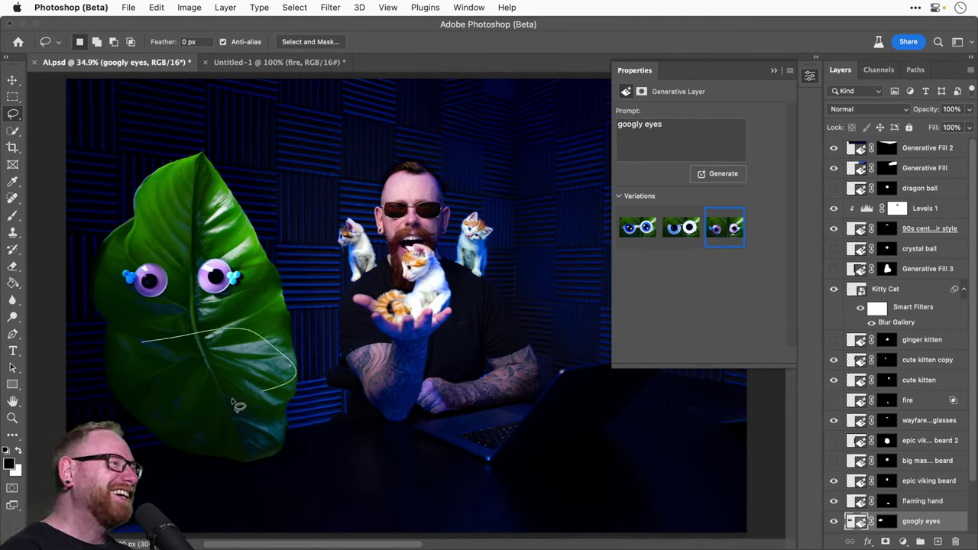
Step: Generate a 'smiley face' in a lassoed mouth area on the lower leaf
left_click_drag(176, 353, 149, 346)
left_click(306, 513)
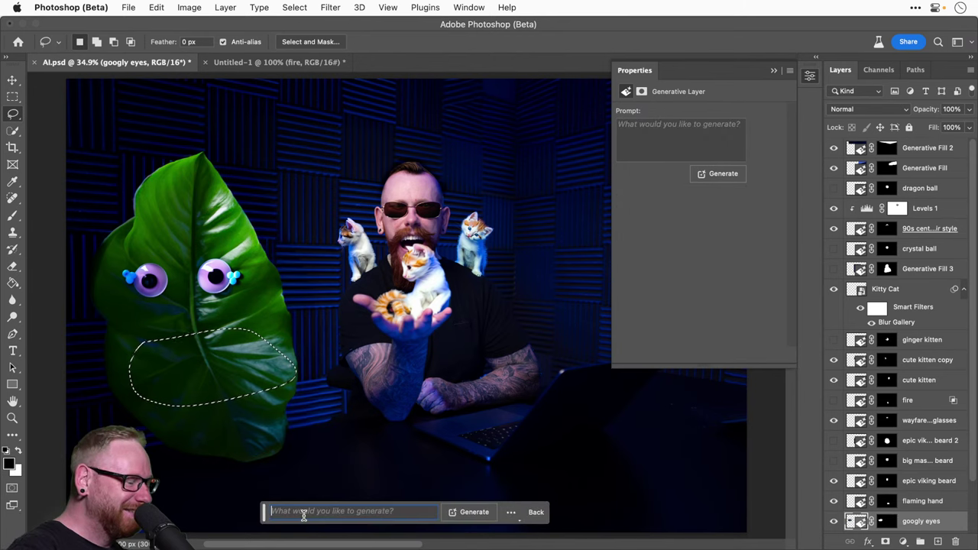
type("smiley face")
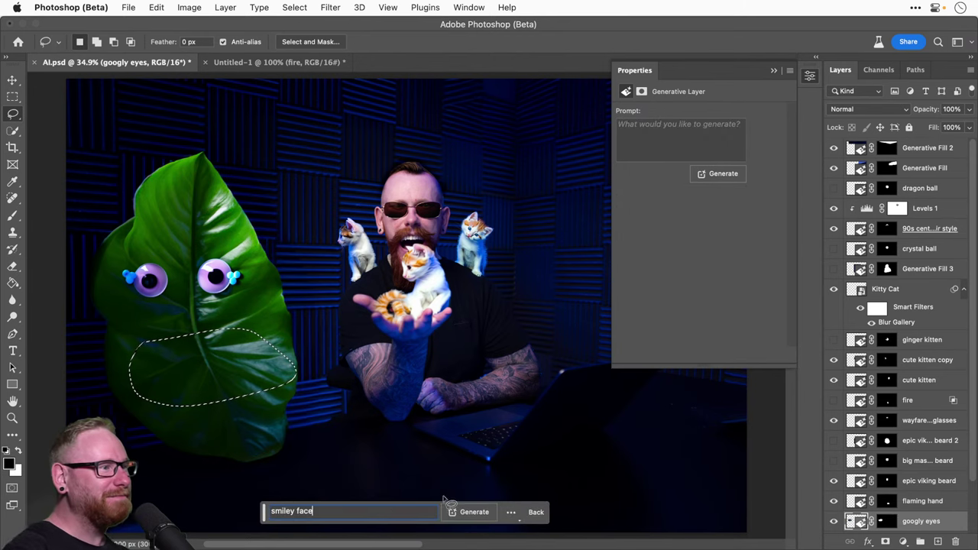
left_click(471, 512)
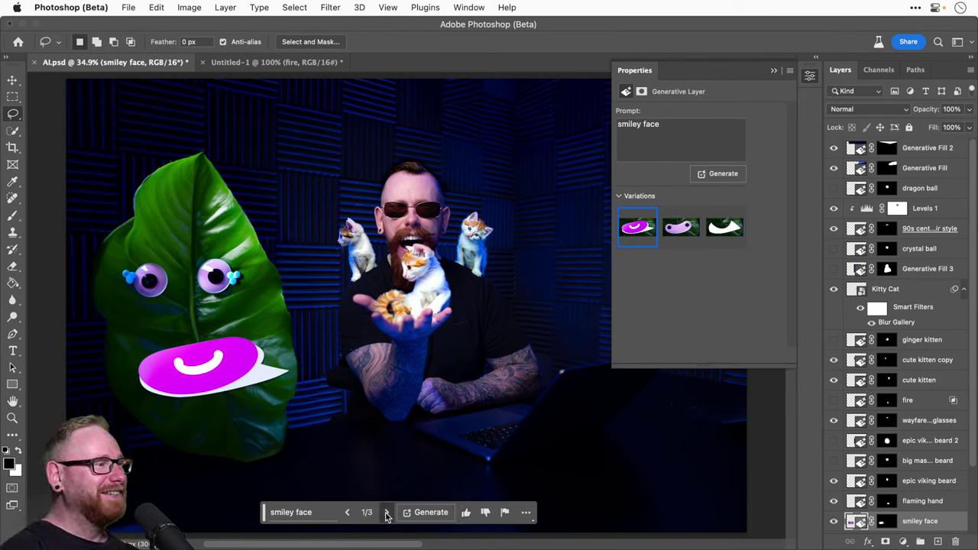
Step: Compare the first mouth variations and generate three more, making six
left_click(387, 513)
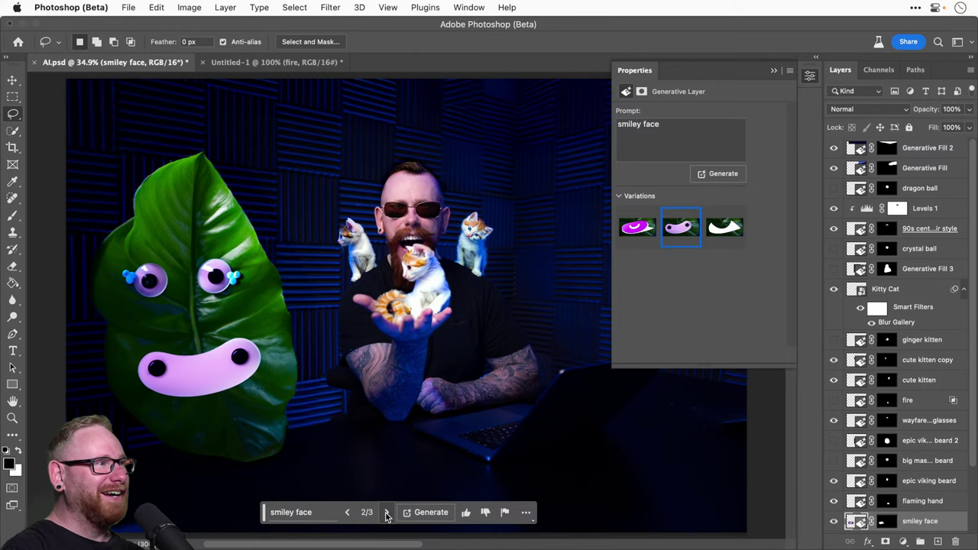
left_click(387, 513)
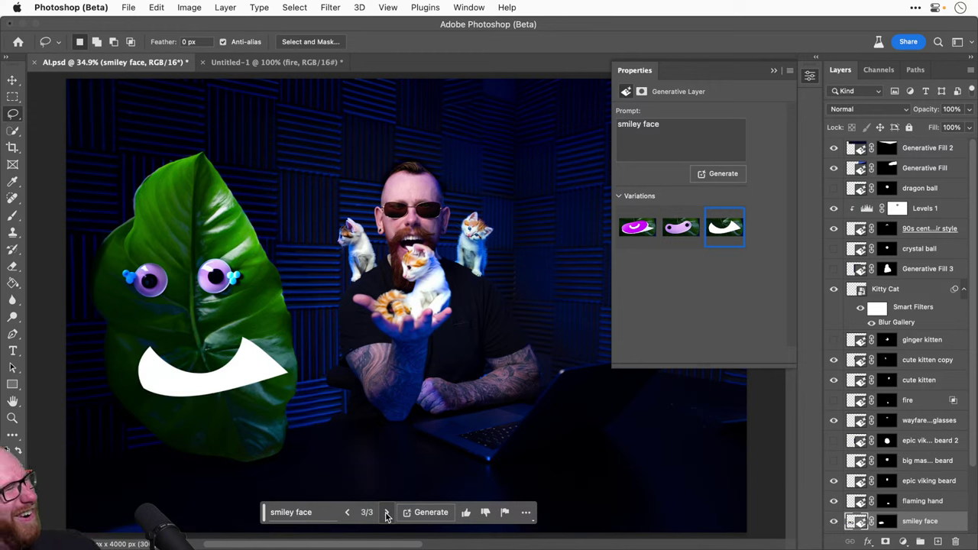
left_click(347, 513)
left_click(421, 514)
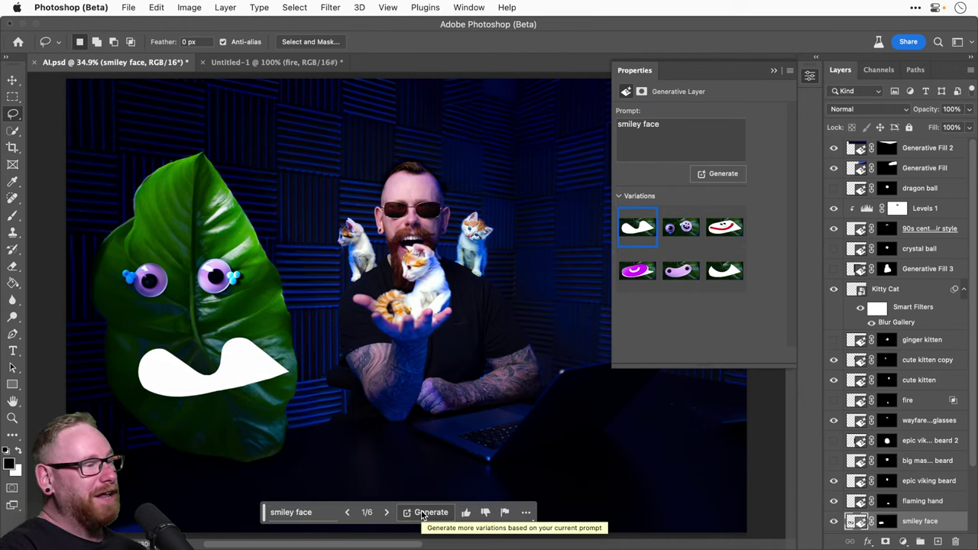
Step: Preview all six smiley face mouth variations, then generate another batch
left_click(386, 513)
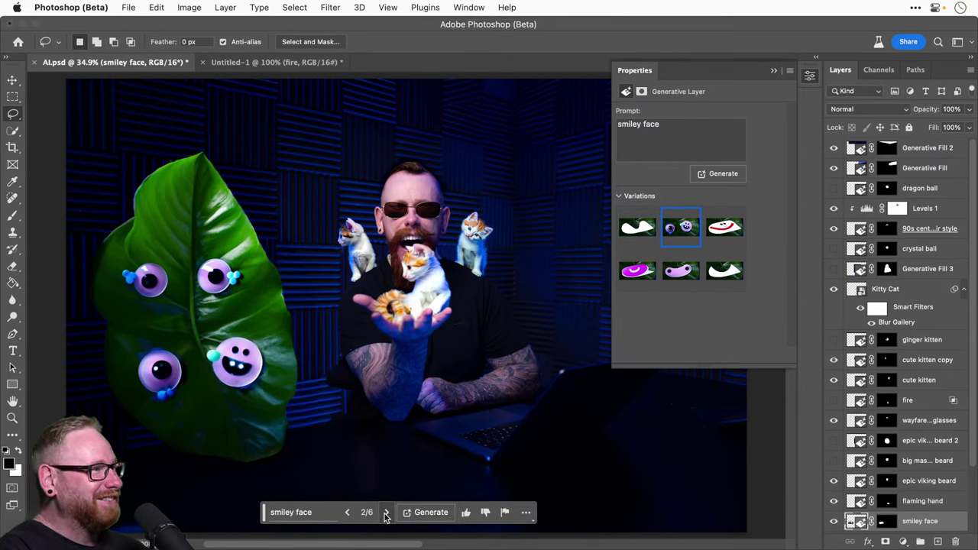
left_click(386, 513)
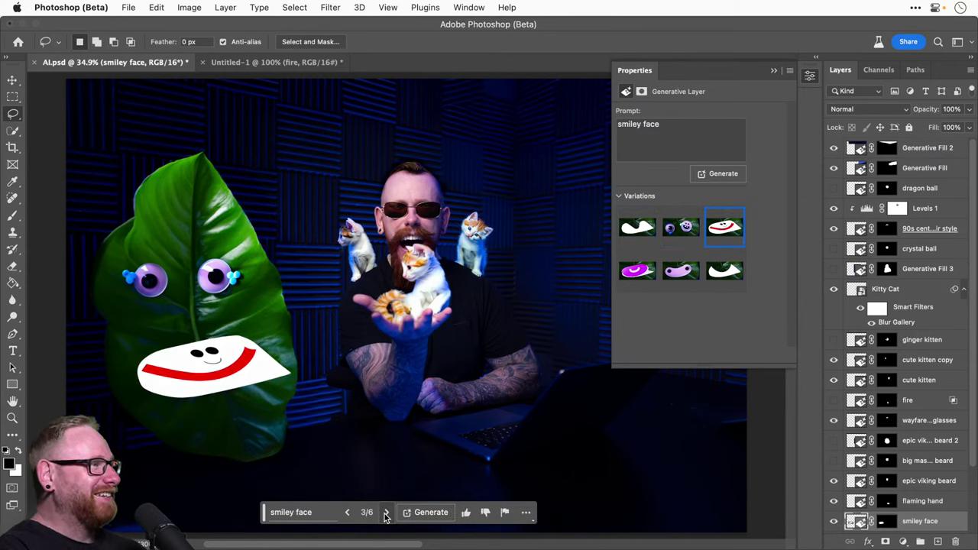
left_click(386, 513)
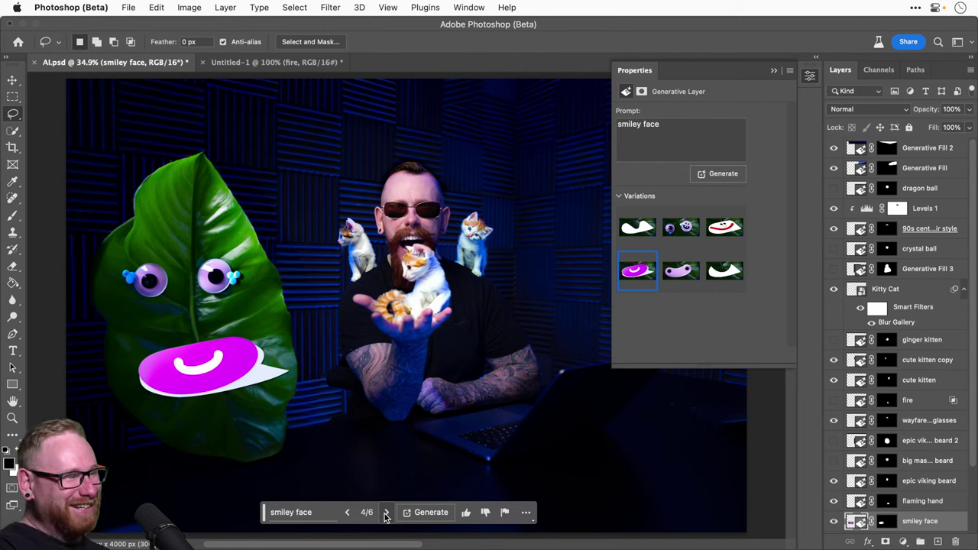
left_click(386, 513)
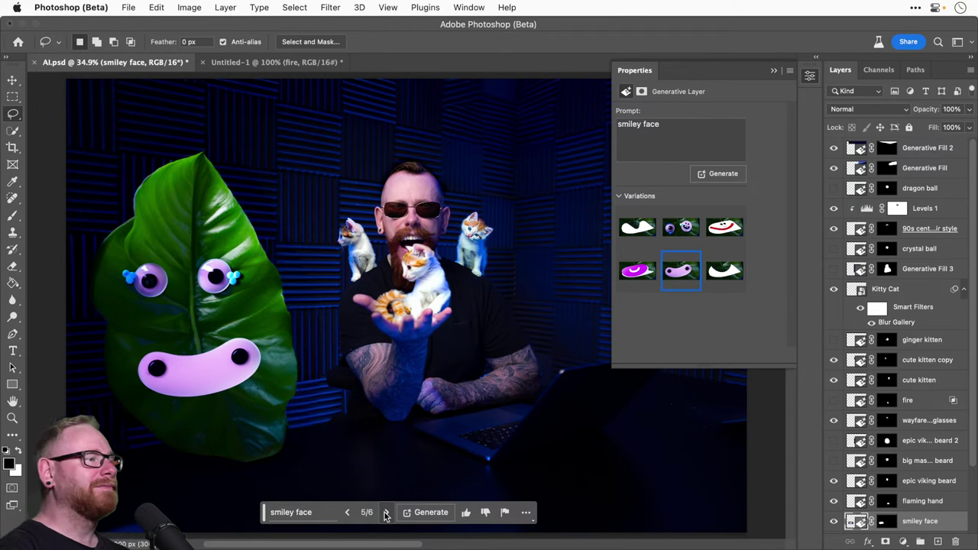
left_click(386, 512)
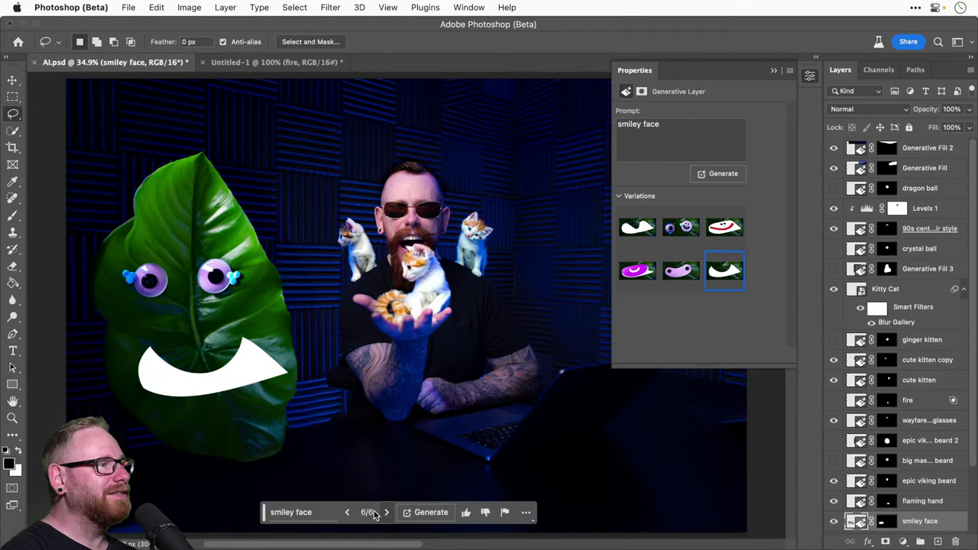
left_click(346, 513)
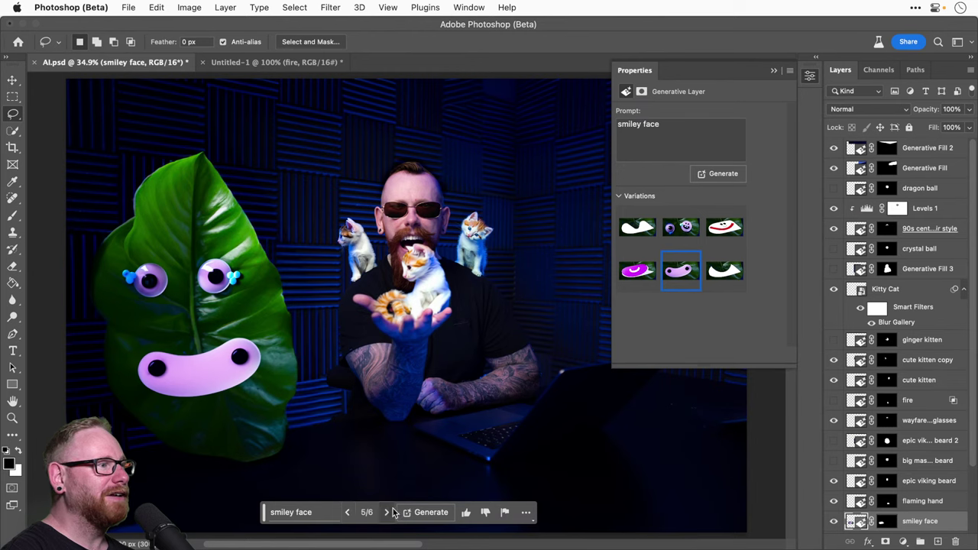
left_click(427, 512)
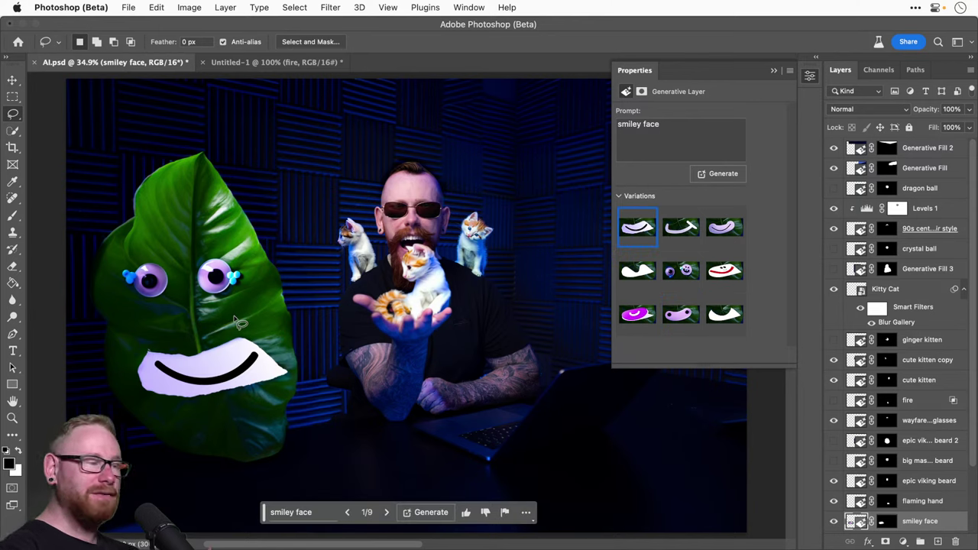
Step: Preview mouths from the nine- and twelve-variation batches, generating more after each
left_click(386, 513)
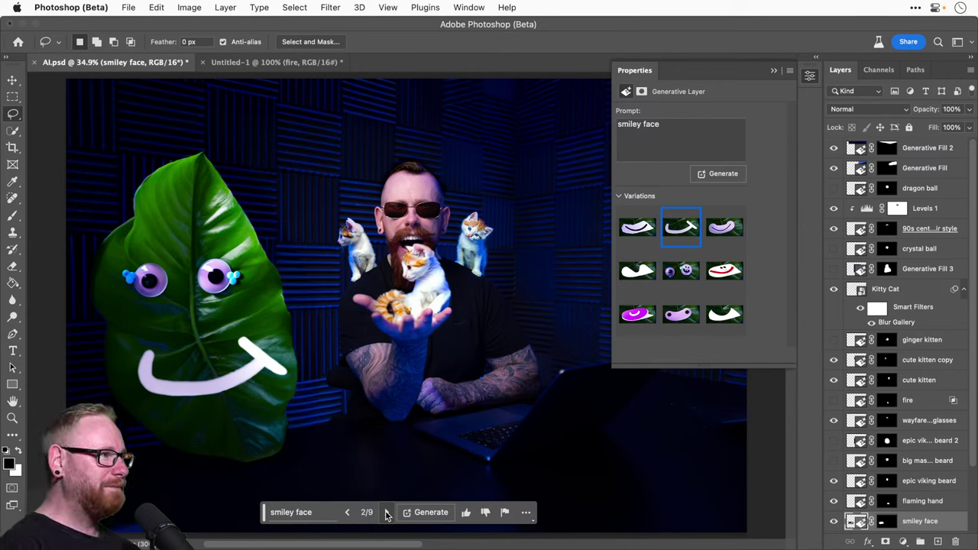
left_click(386, 513)
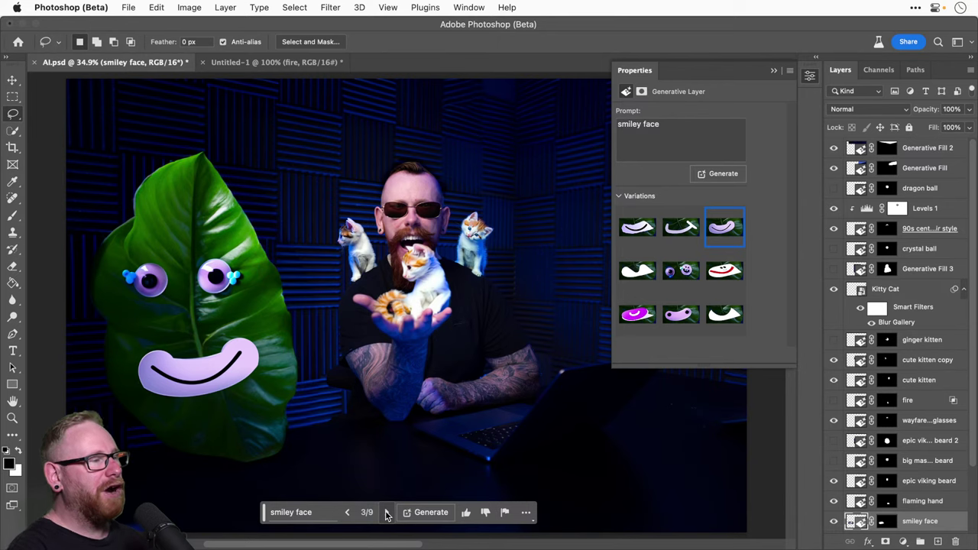
left_click(427, 512)
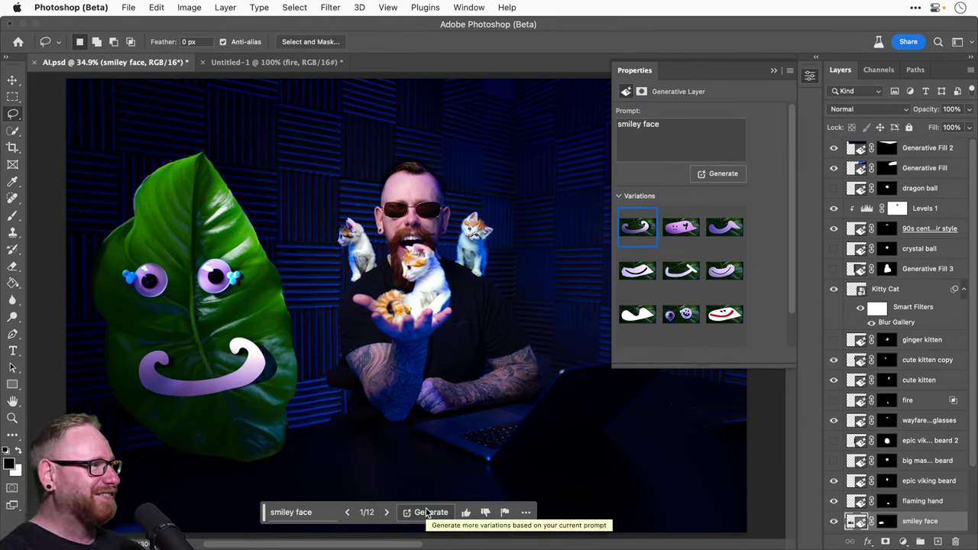
left_click(387, 513)
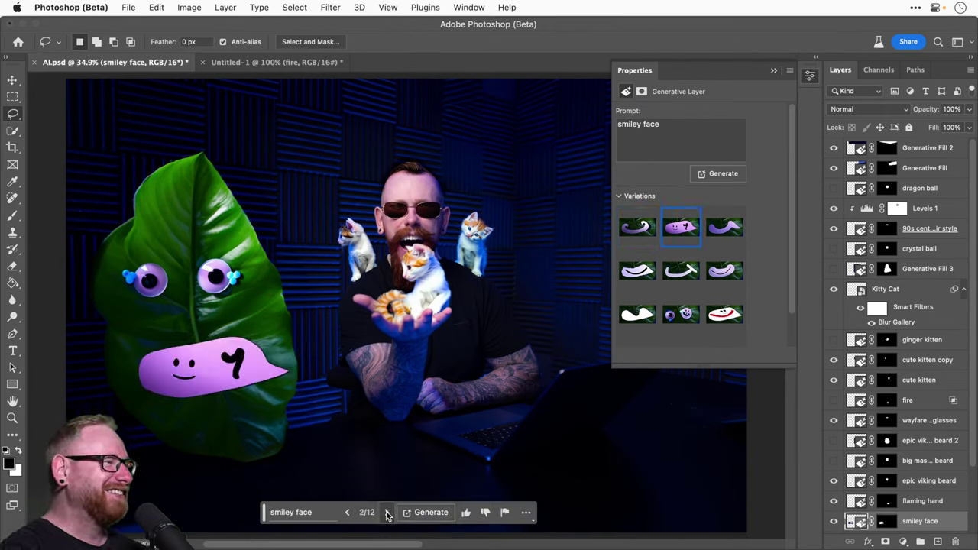
left_click(386, 513)
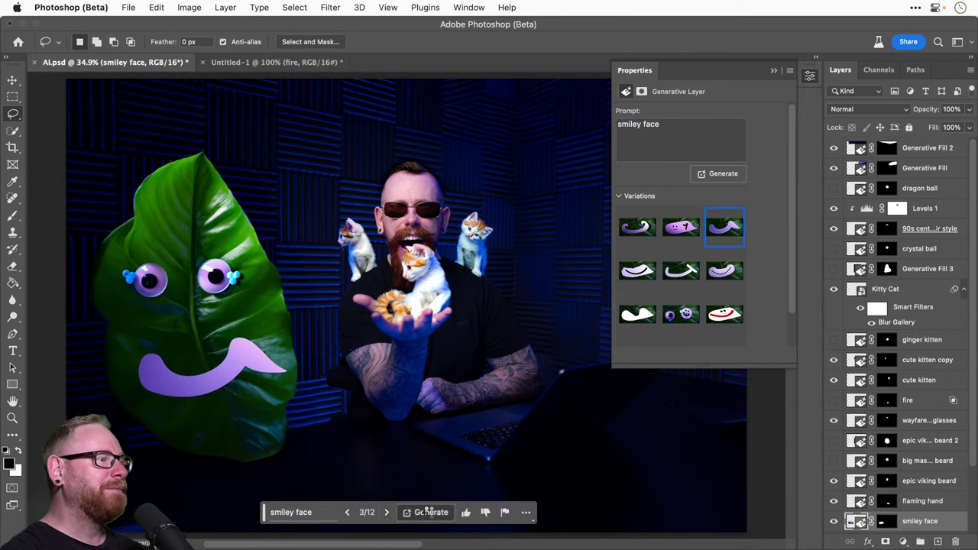
left_click(427, 512)
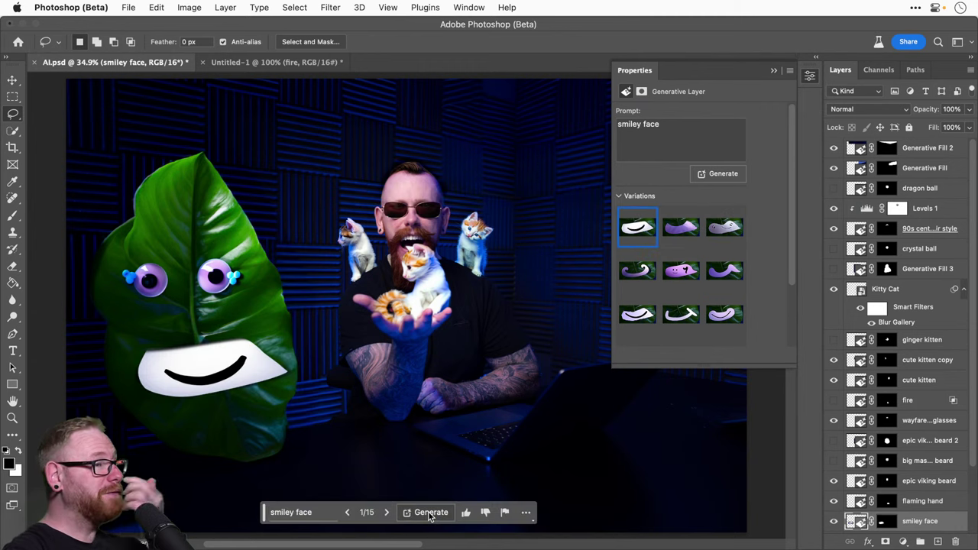
Step: Step through the fifteen variations to a purple smile and generate more
left_click(387, 512)
left_click(387, 512)
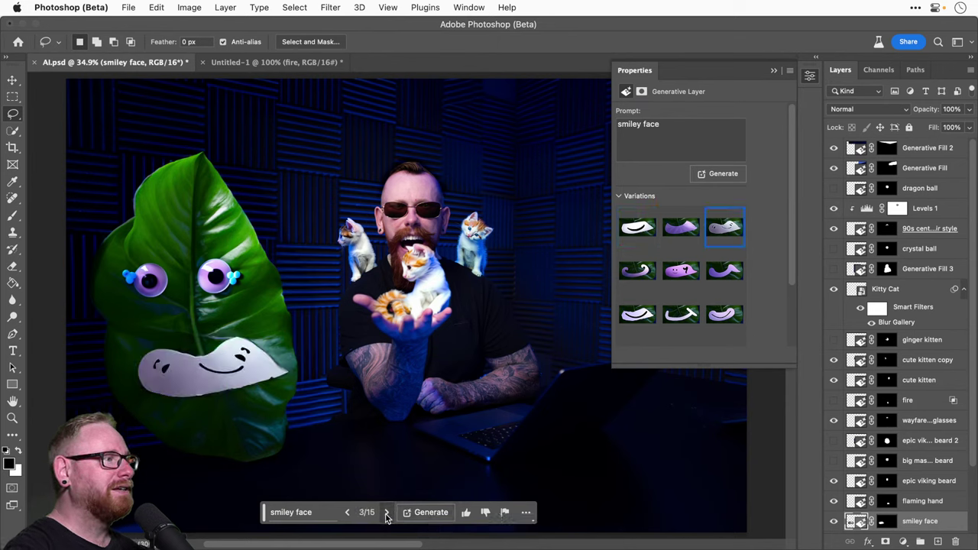
left_click(387, 512)
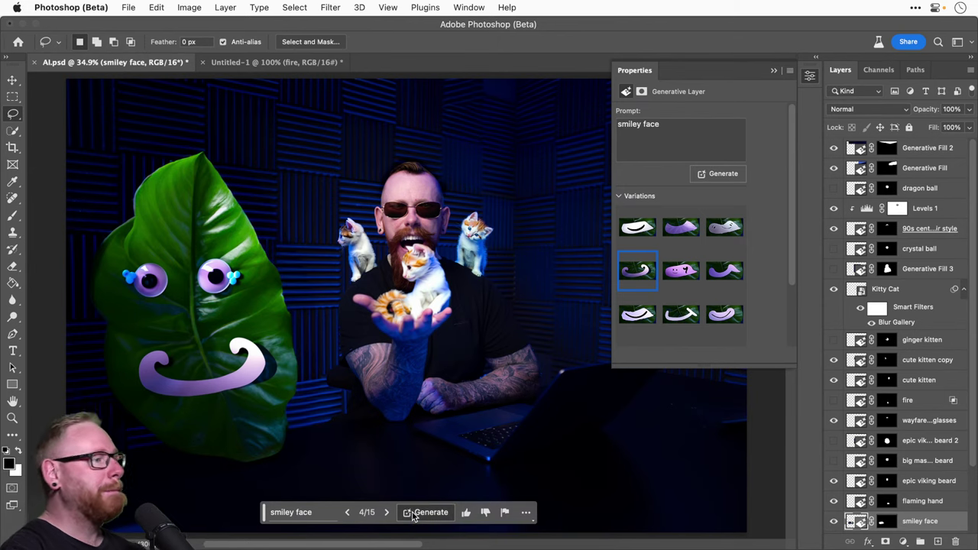
left_click(426, 512)
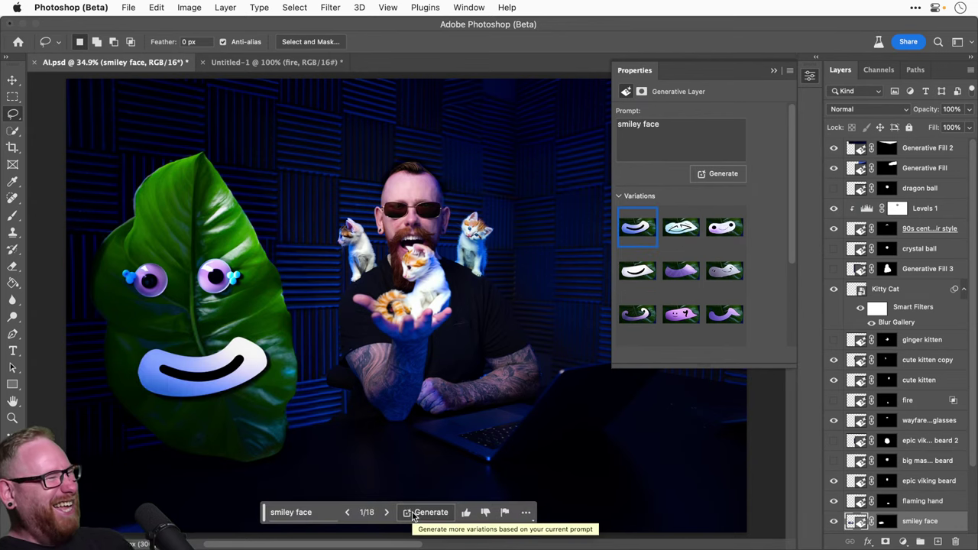
Step: Browse the eighteen, then 21 variations, settling on the white grin at 2/21
left_click(387, 512)
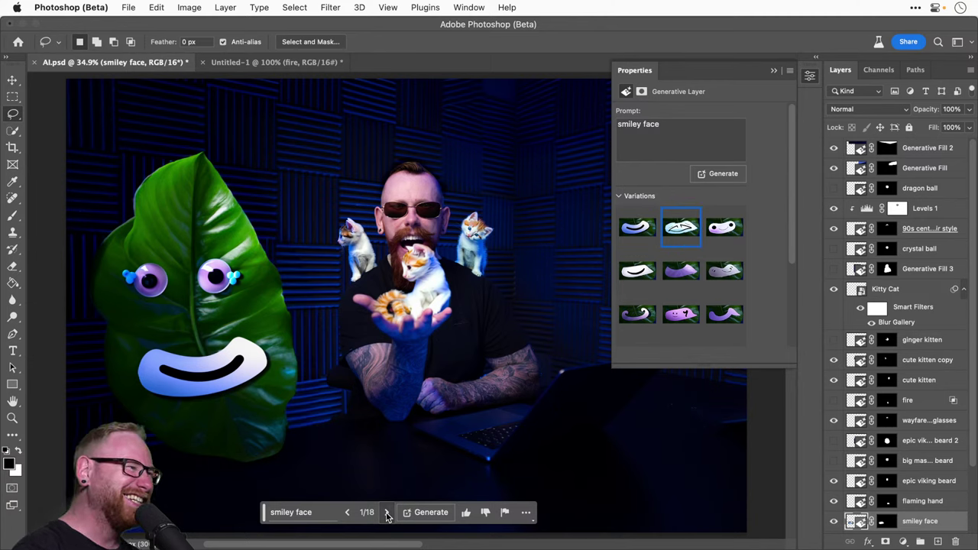
left_click(387, 513)
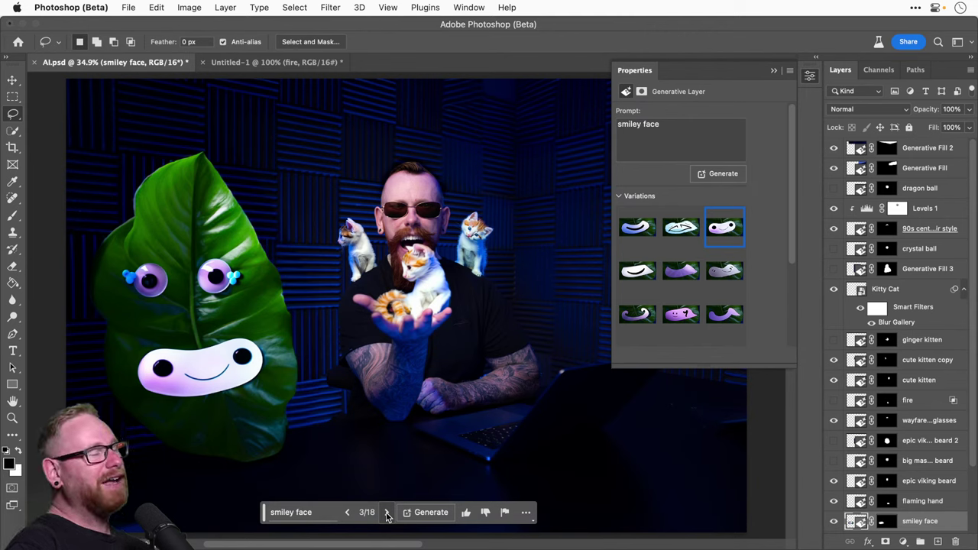
left_click(431, 512)
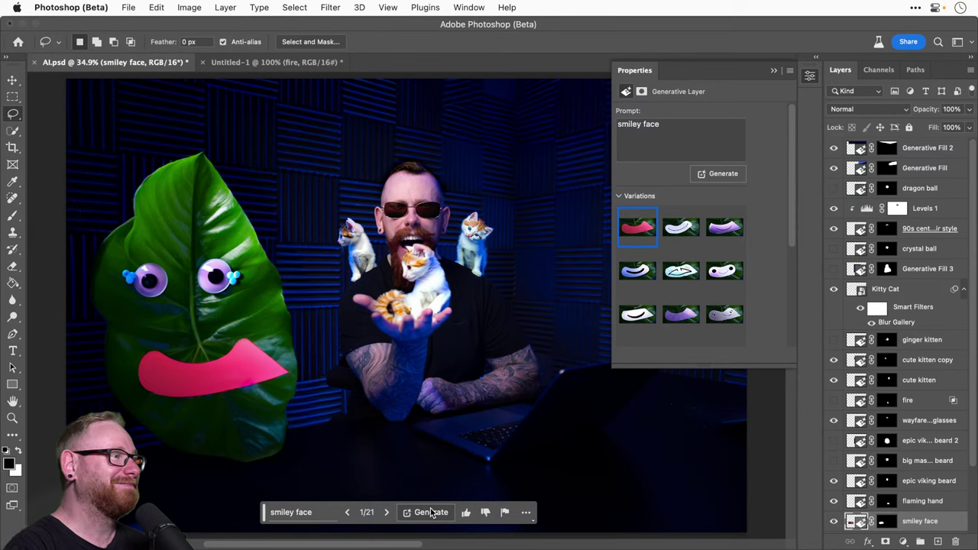
left_click(387, 514)
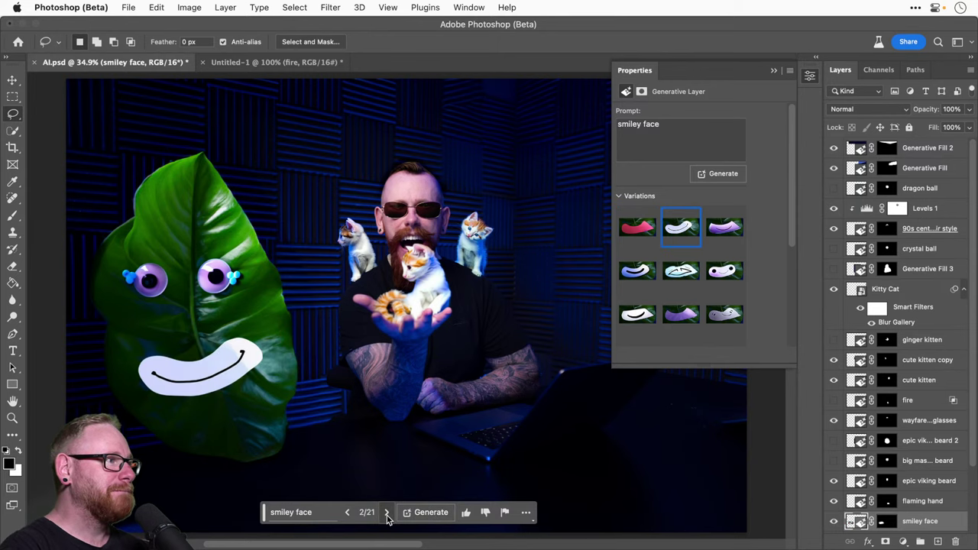
left_click(386, 513)
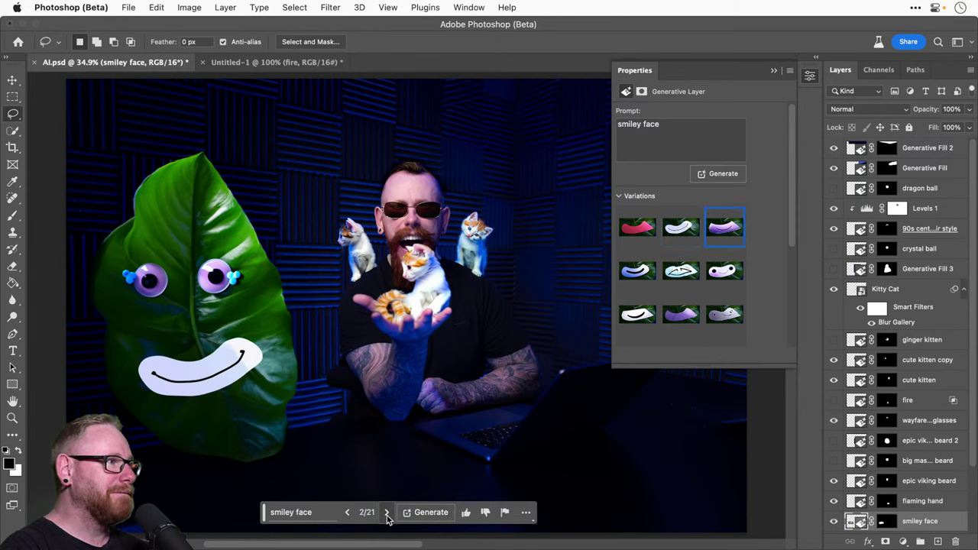
left_click(347, 512)
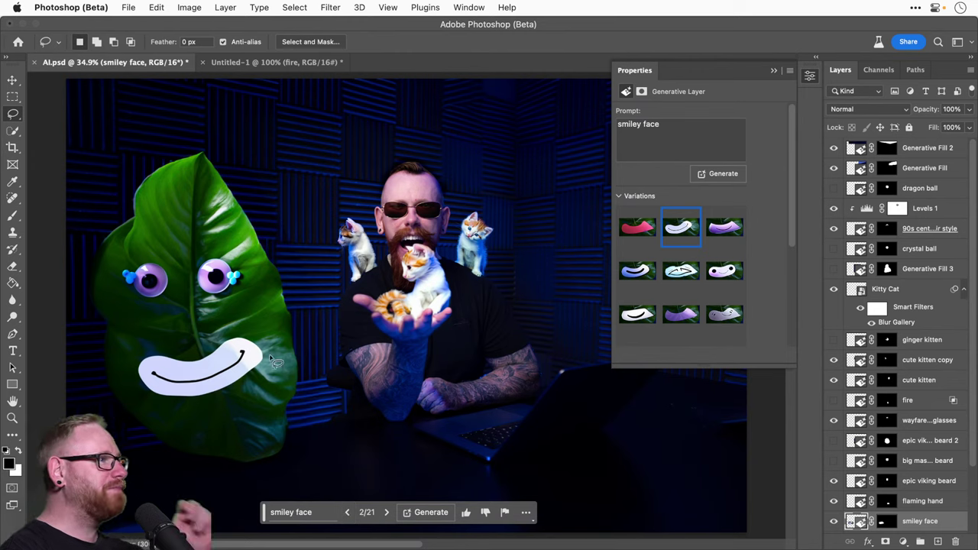
Step: Zoom to 100% on the leaf's smiley mouth
key("z")
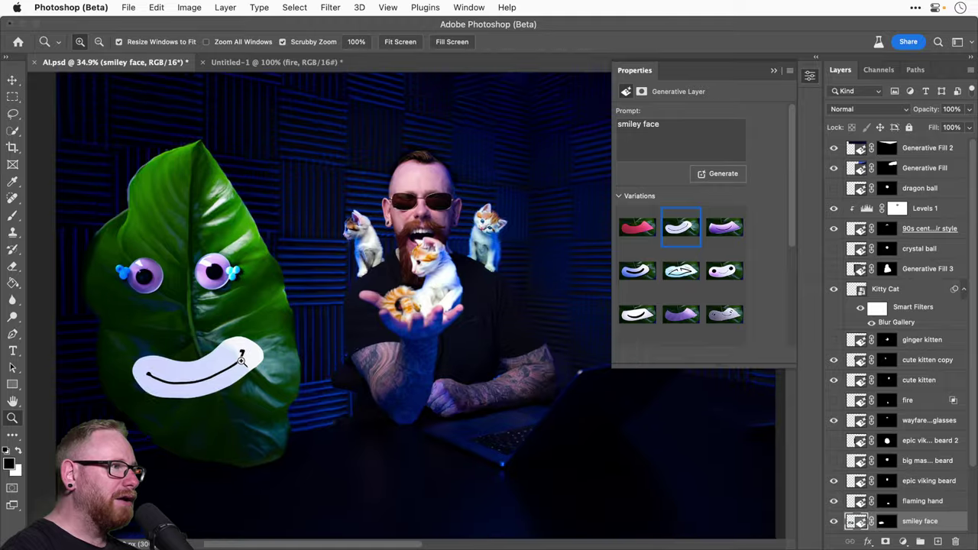
left_click(241, 362)
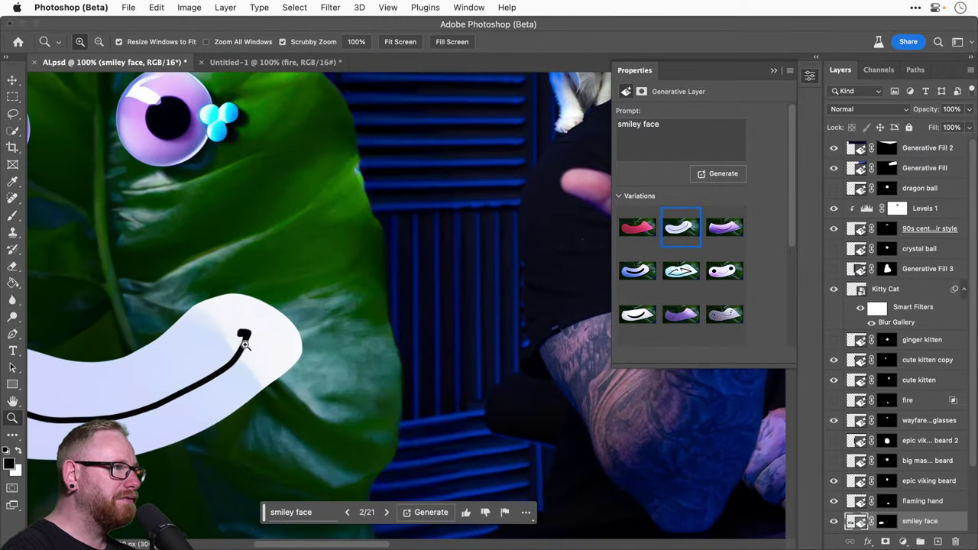
scroll(245, 339, "left", 3)
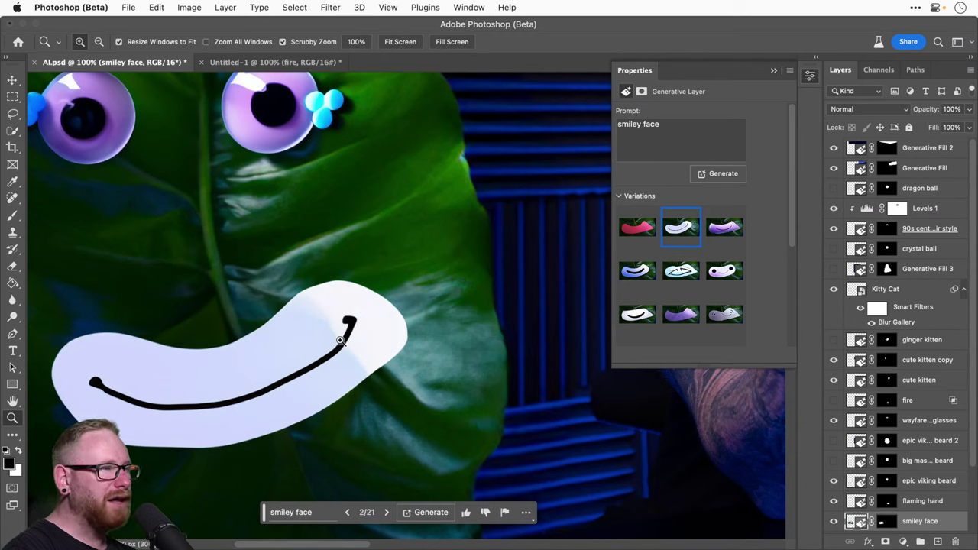
Step: Try moving the mouth layer, undo the move, and fit the whole image on screen
key("v")
left_click_drag(343, 360, 290, 413)
key("super+z")
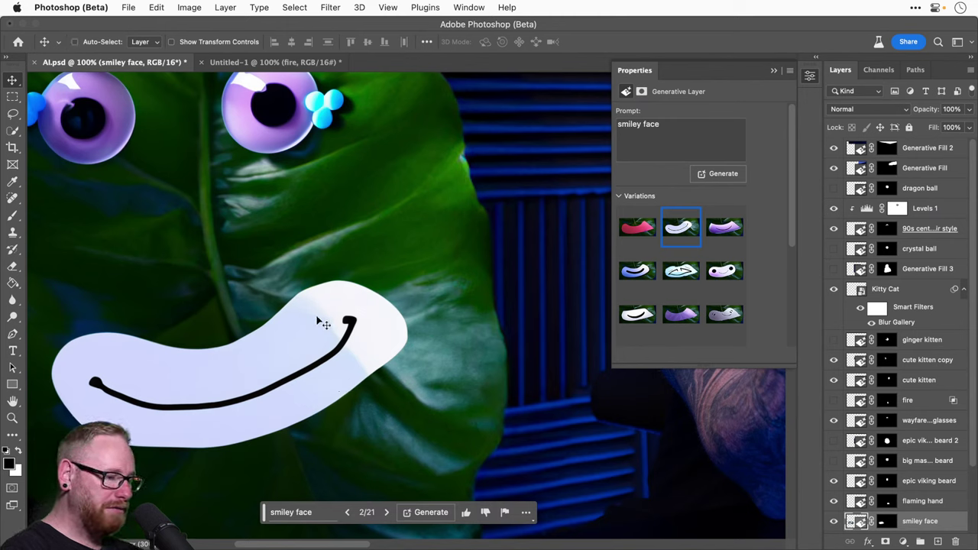
key("super+0")
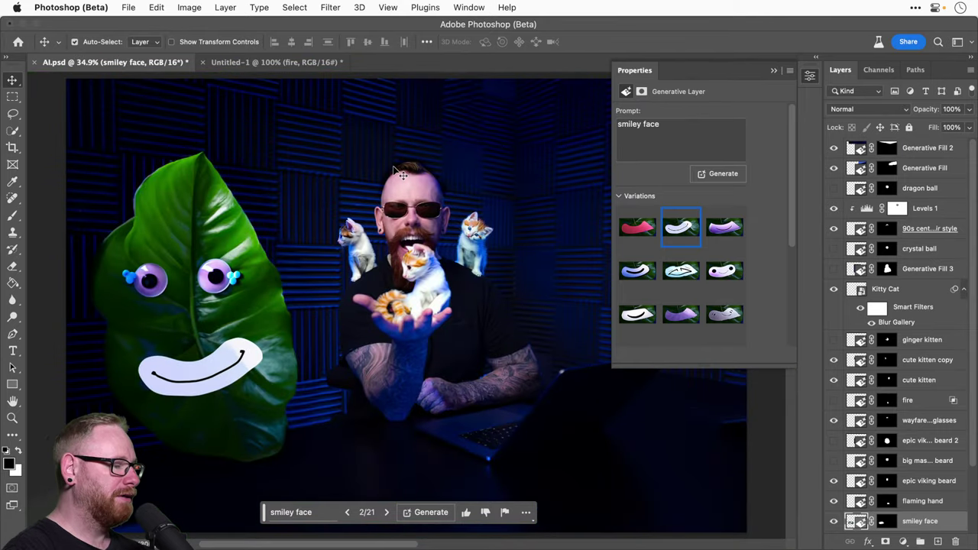
Step: Lasso the area around the leaf's top and generate a 'hat' there
left_click(12, 113)
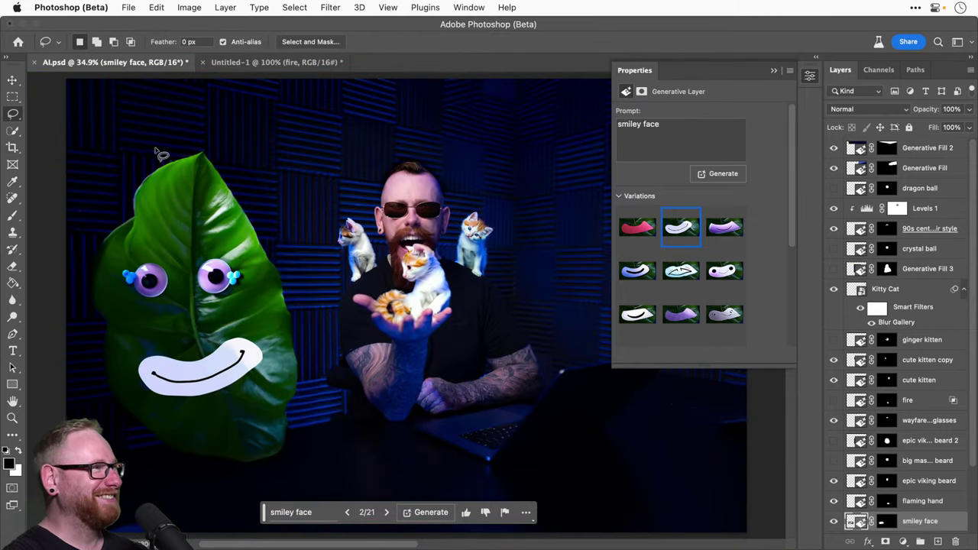
mouse_move(131, 145)
left_mouse_down()
mouse_move(110, 191)
mouse_move(168, 231)
mouse_move(284, 136)
mouse_move(132, 114)
mouse_move(111, 136)
left_mouse_up()
left_click(313, 512)
type("h")
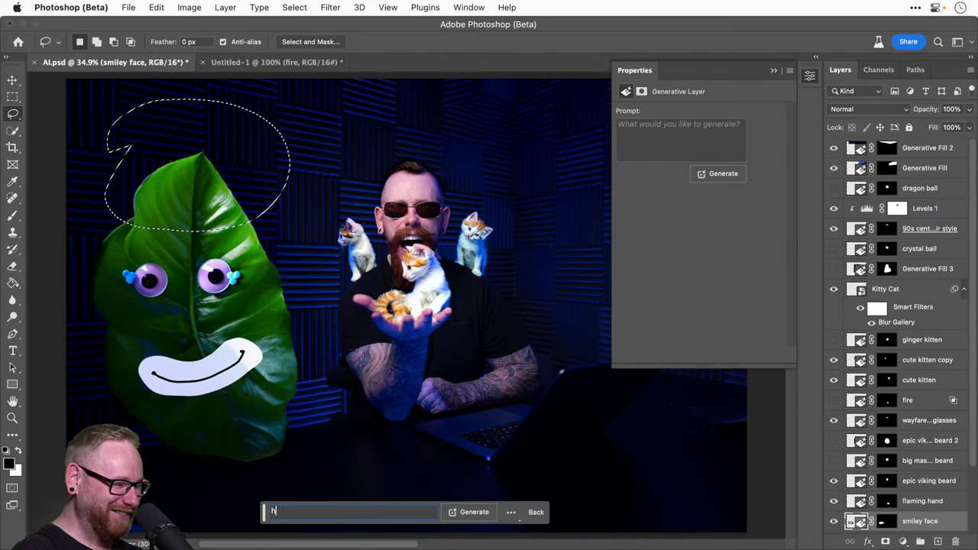
type("at")
left_click(472, 517)
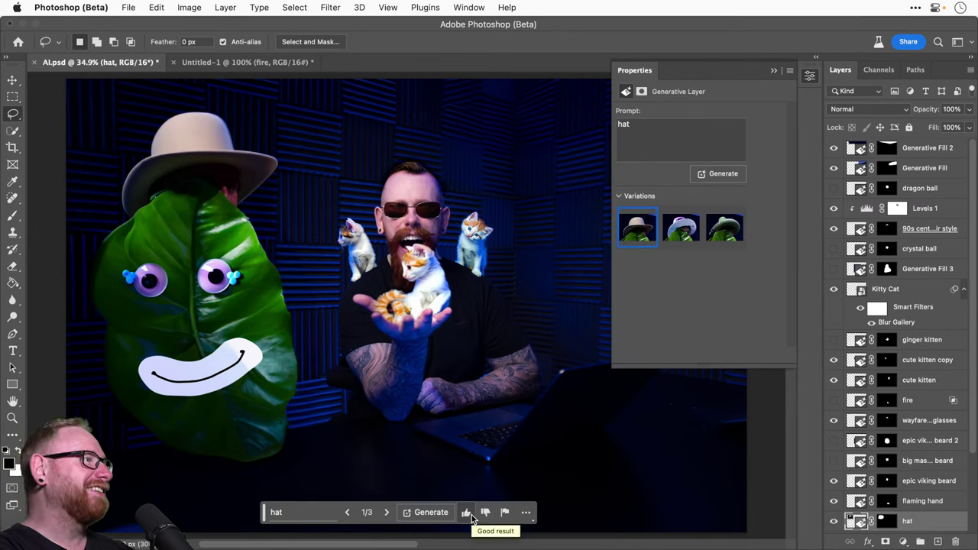
Step: Apply the third hat variation, a green wide-brimmed hat
left_click(387, 513)
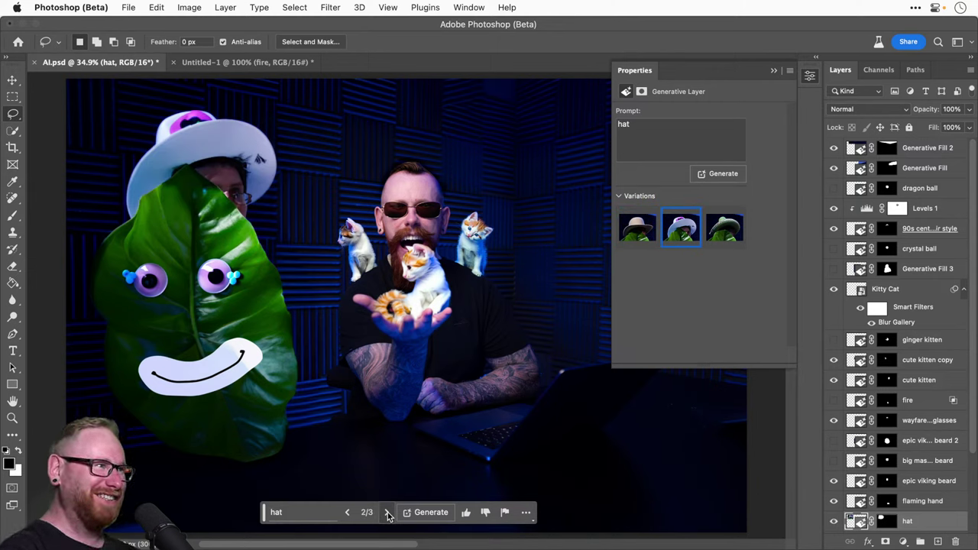
left_click(388, 513)
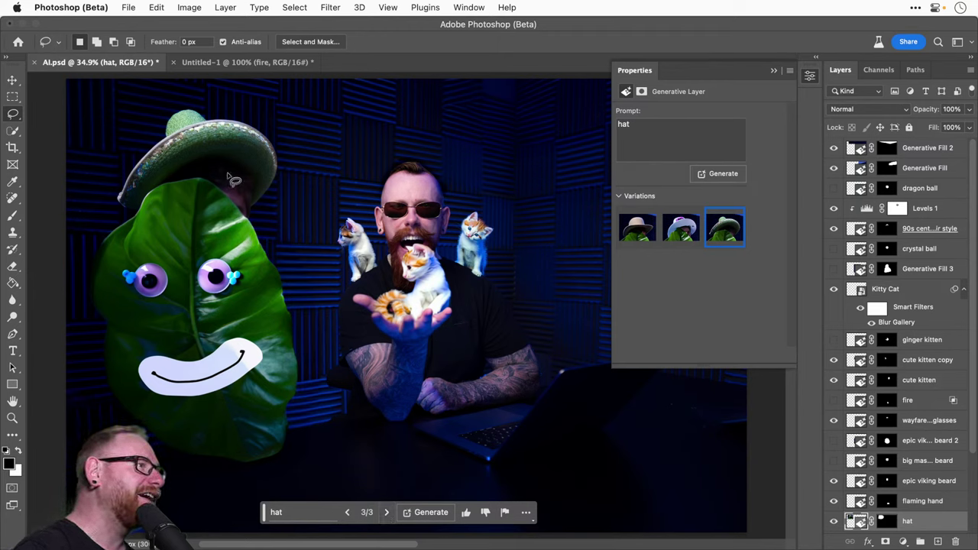
left_click(298, 513)
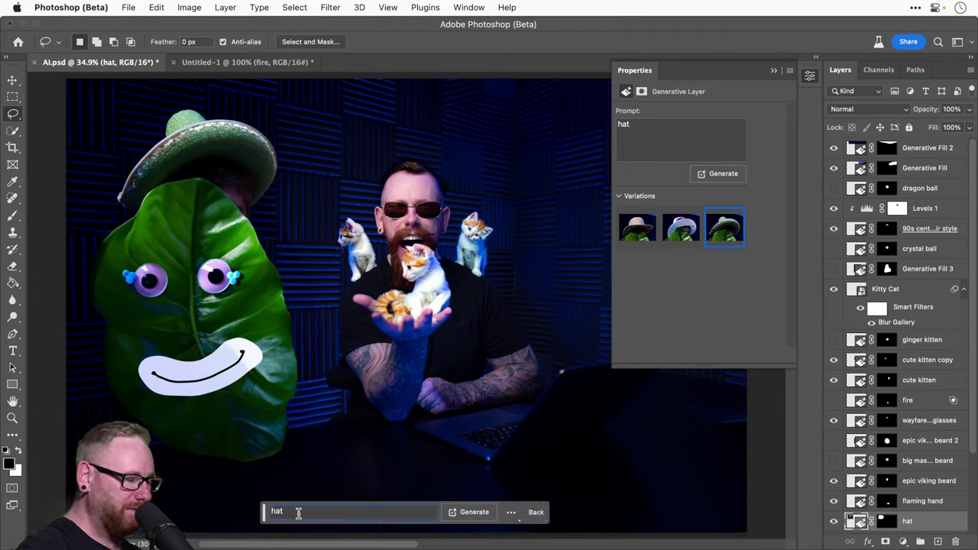
Step: Change the hat prompt to 'sombrero', regenerate, and view the third sombrero variation
key("super+a")
type("somb")
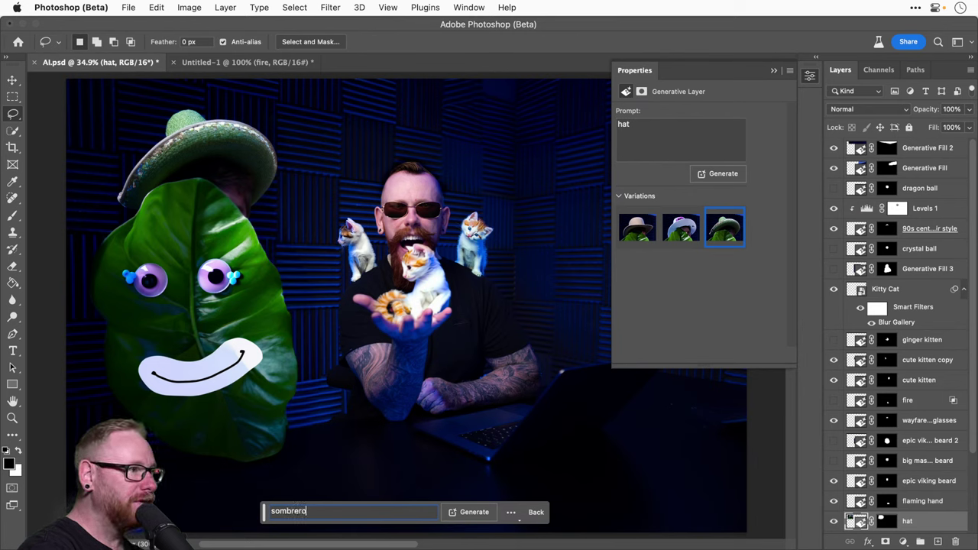
key("Return")
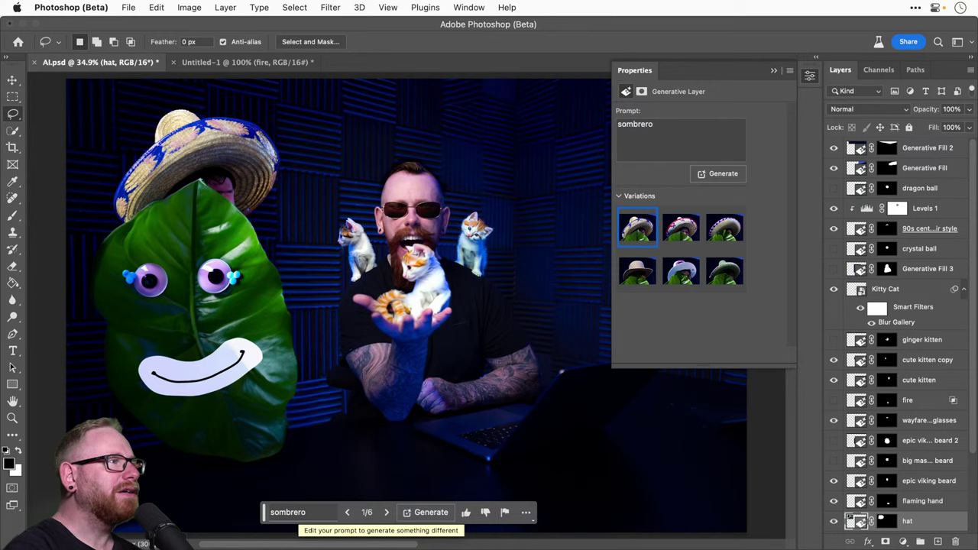
left_click(385, 512)
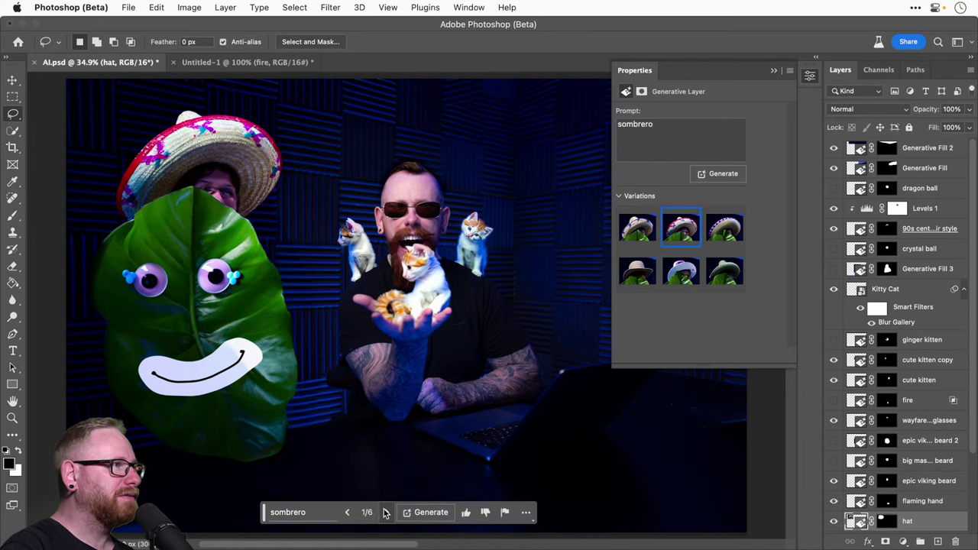
left_click(385, 513)
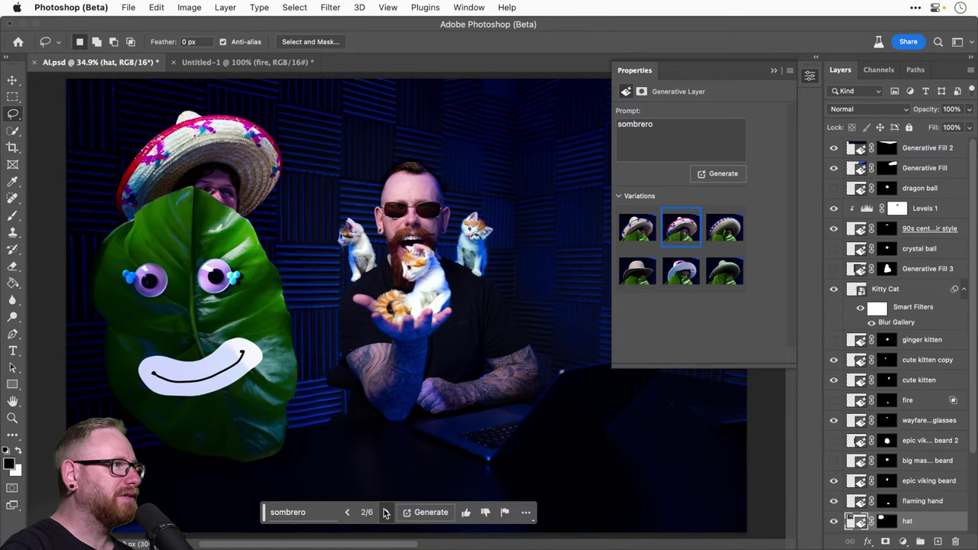
Step: Extend the prompt to 'sombrero hat', regenerate, and apply variation 3/9 with a purple band
left_click(312, 511)
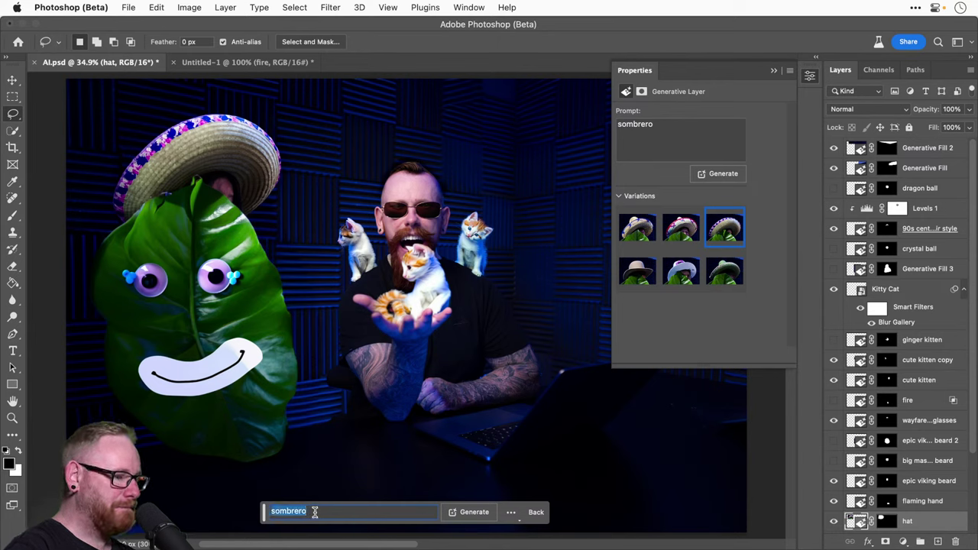
left_click(315, 513)
type("ha")
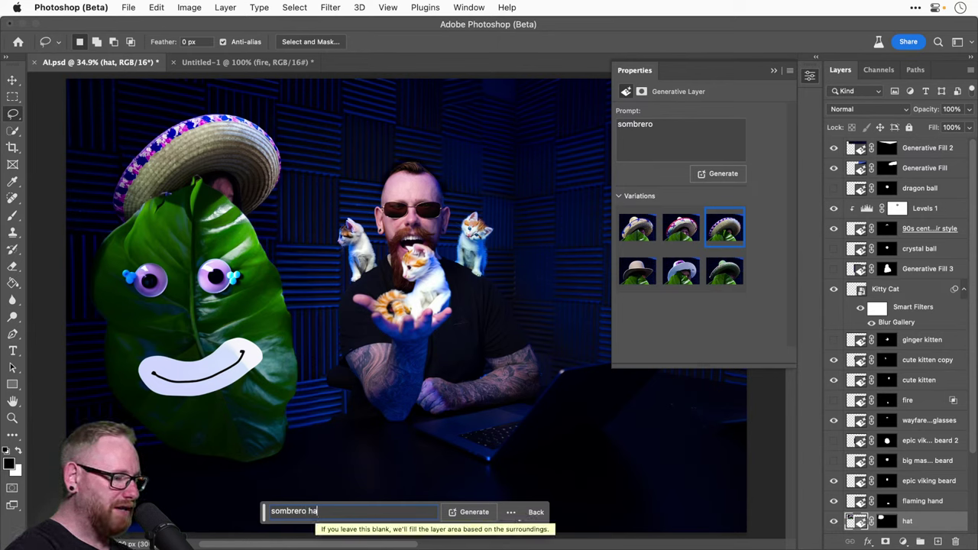
type("t")
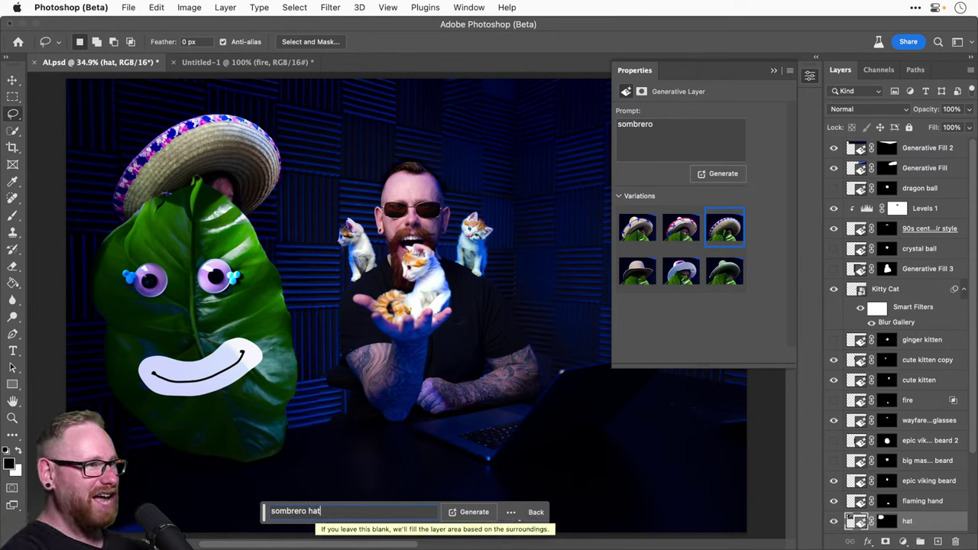
key("Return")
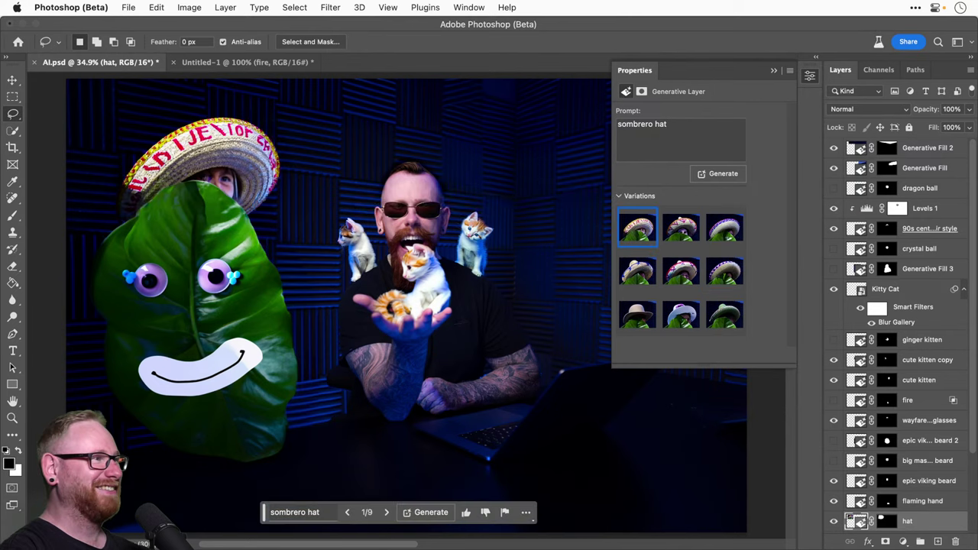
left_click(386, 512)
left_click(386, 512)
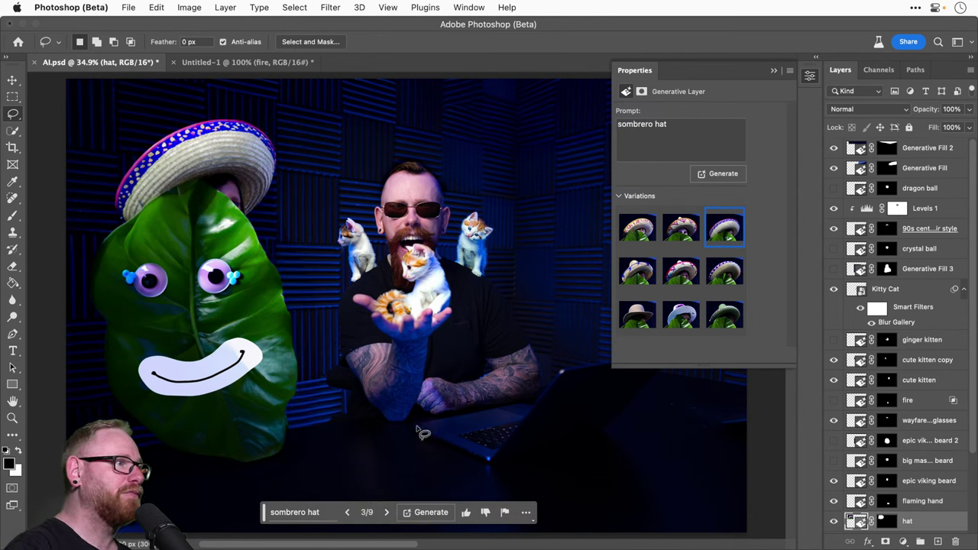
Step: Hide the Background and hat layers and target the Background layer
scroll(829, 524, "down", 3)
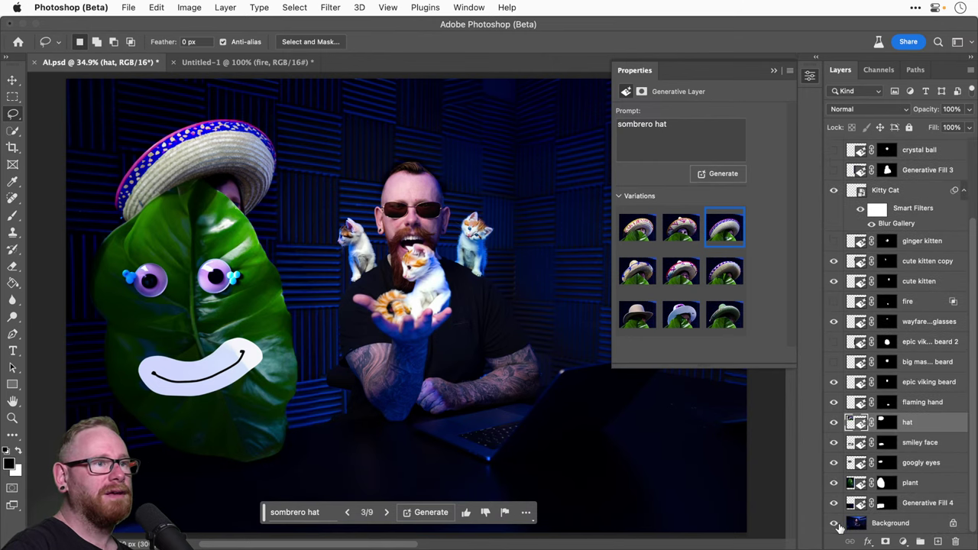
left_click(835, 524)
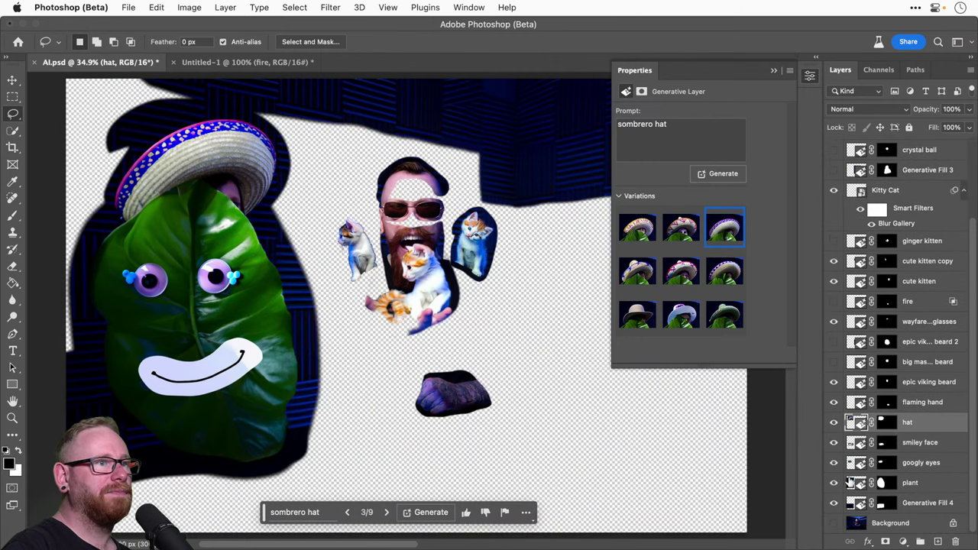
left_click(834, 422)
left_click(914, 525)
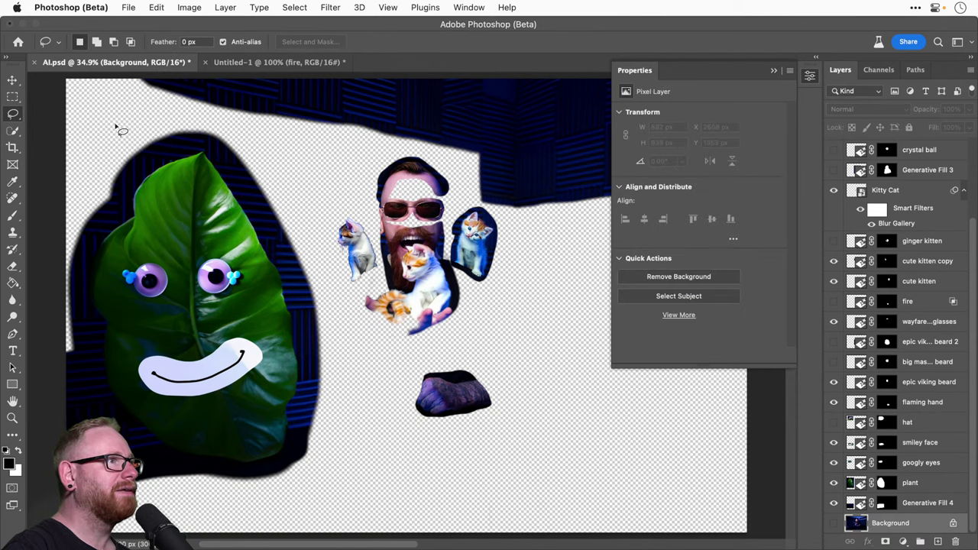
Step: Lasso above the leaf, generate a 'sombrero', and preview its second and third variations
mouse_move(112, 127)
left_mouse_down()
mouse_move(176, 106)
mouse_move(264, 124)
mouse_move(277, 181)
mouse_move(192, 231)
left_mouse_up()
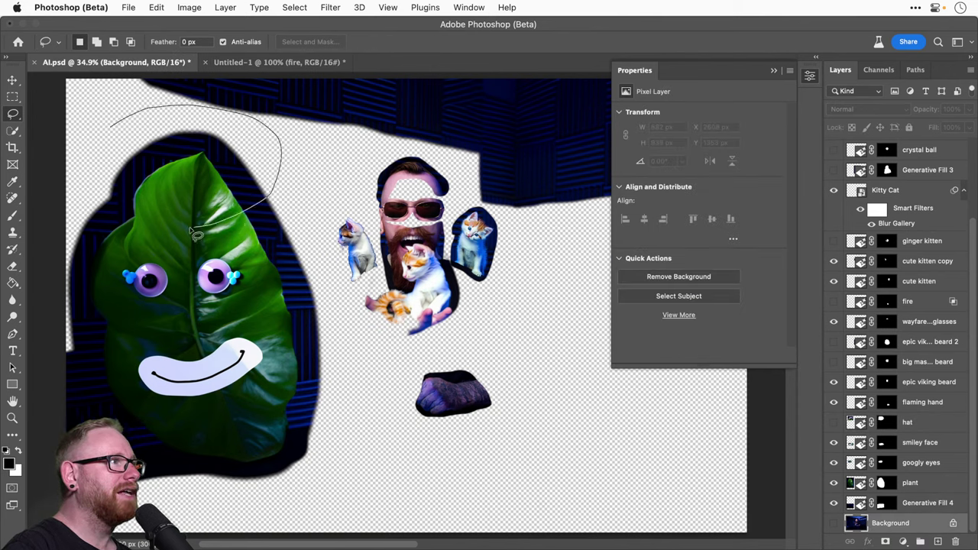
left_click_drag(119, 128, 115, 126)
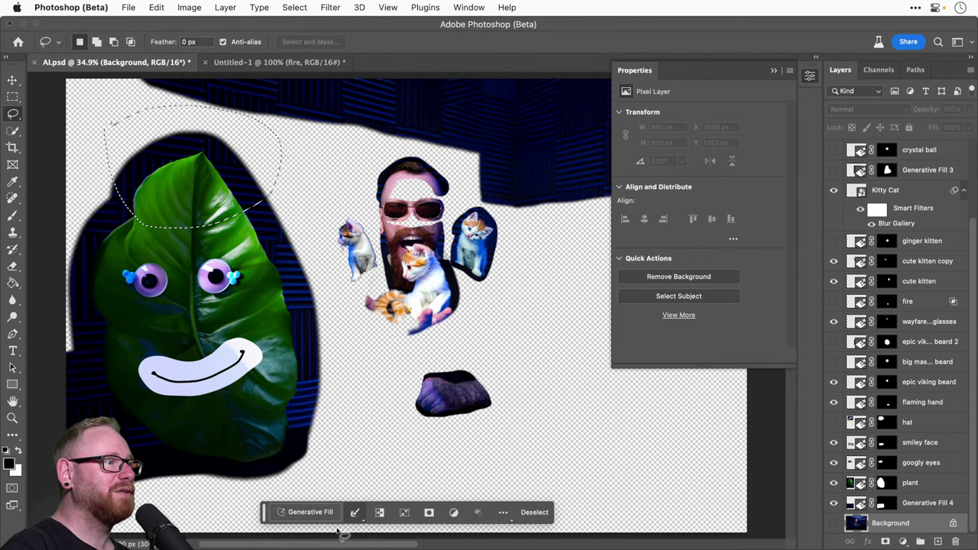
left_click(311, 513)
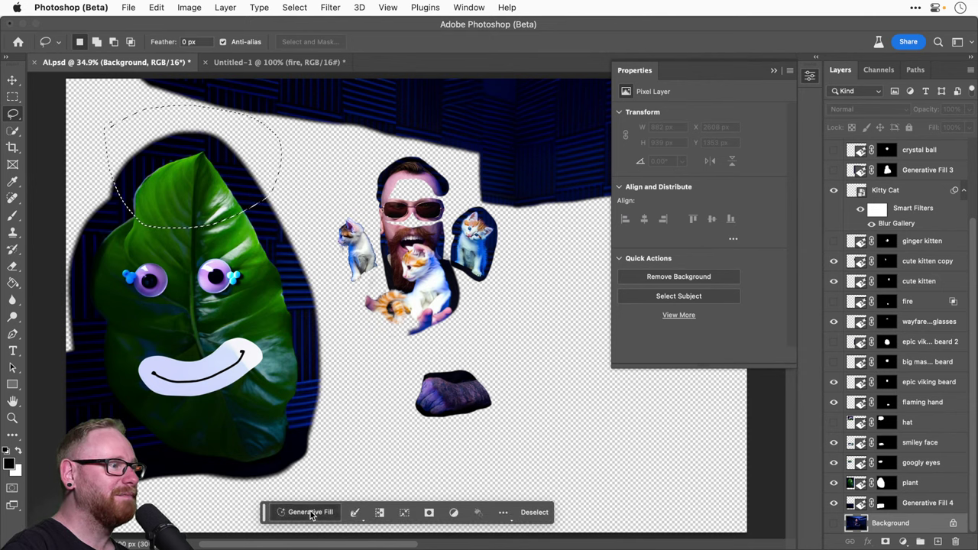
type("sombrero")
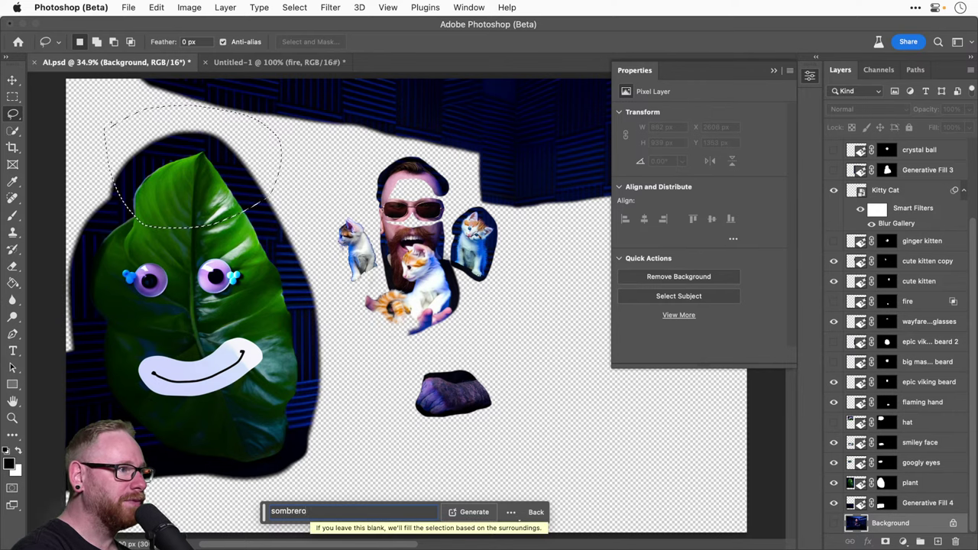
key("Return")
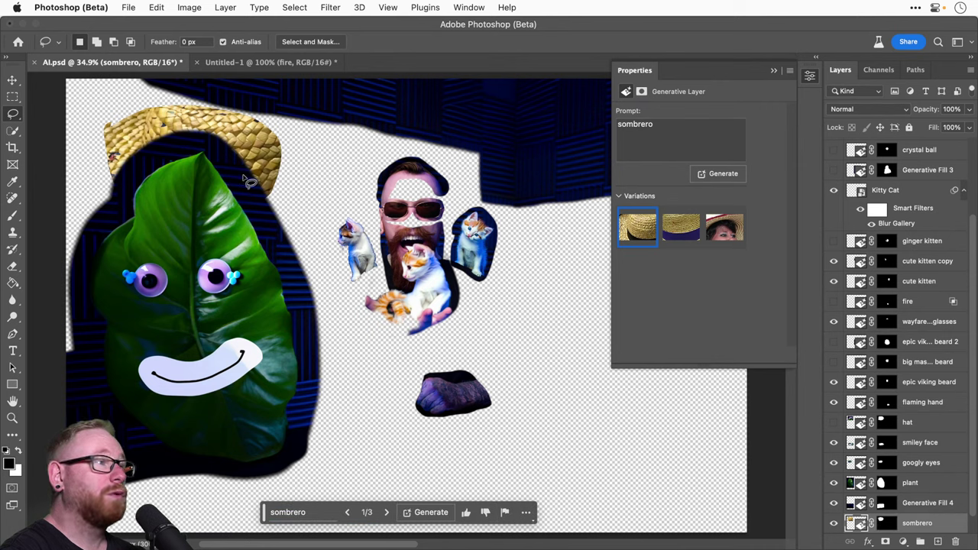
left_click(386, 512)
left_click(386, 512)
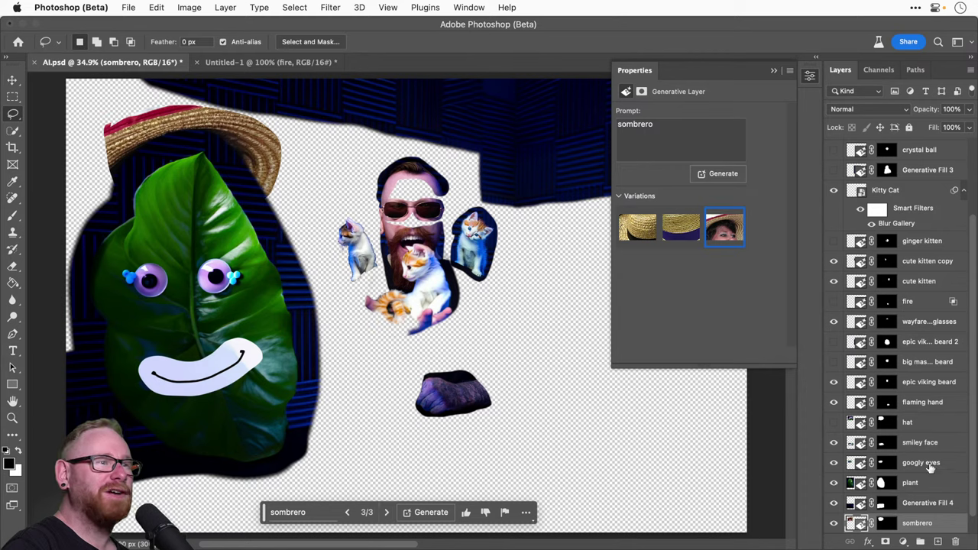
Step: Delete the trial sombrero layer, show Background again, and outline the leaf's smiley mouth
scroll(925, 505, "down", 1)
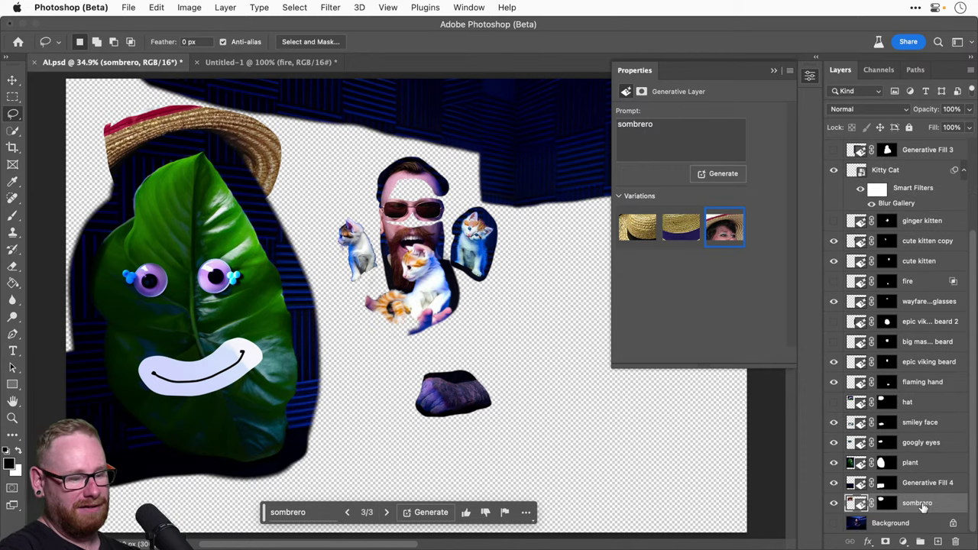
key("Delete")
left_click(833, 522)
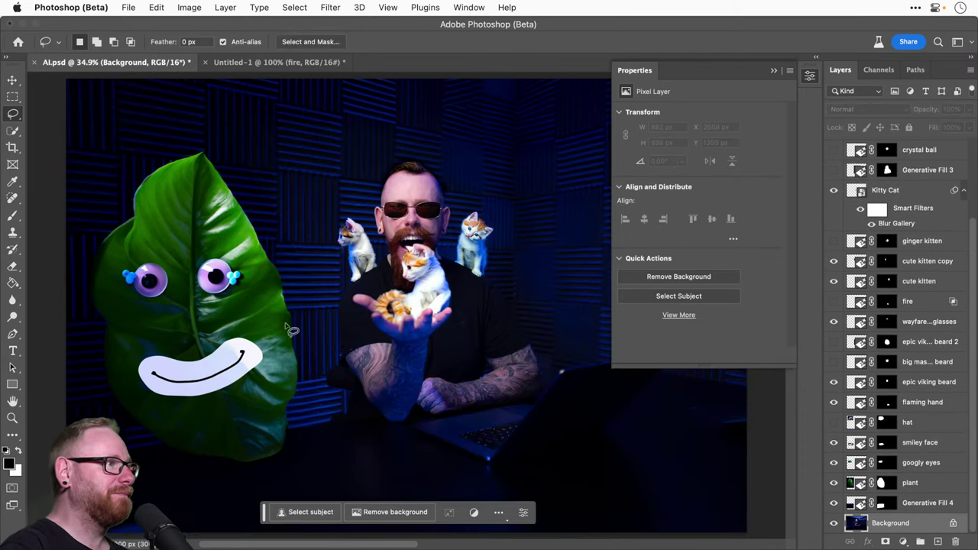
mouse_move(140, 352)
left_mouse_down()
mouse_move(168, 423)
mouse_move(244, 402)
mouse_move(284, 351)
mouse_move(164, 356)
left_mouse_up()
Step: Generate 'red smiling lips' over the leaf's smile
left_click(315, 509)
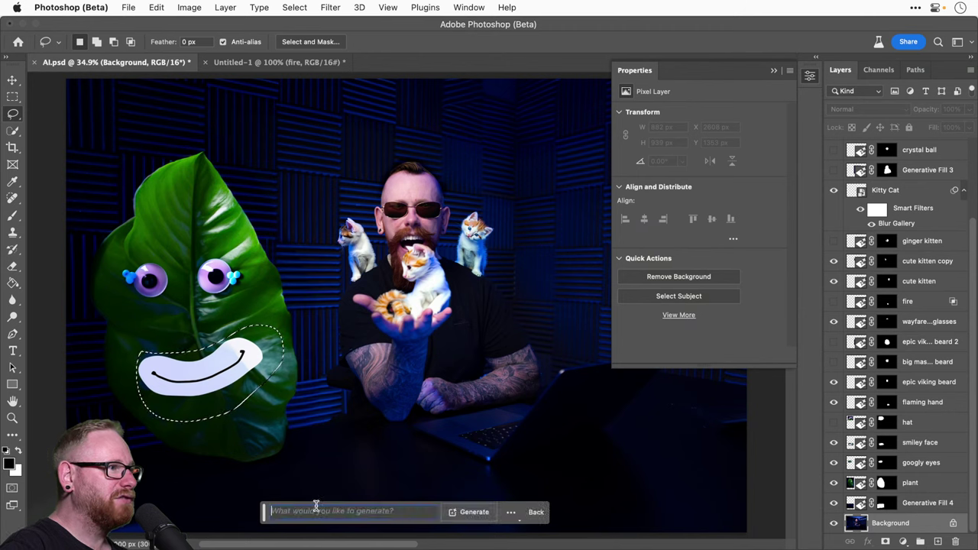
type("red sm")
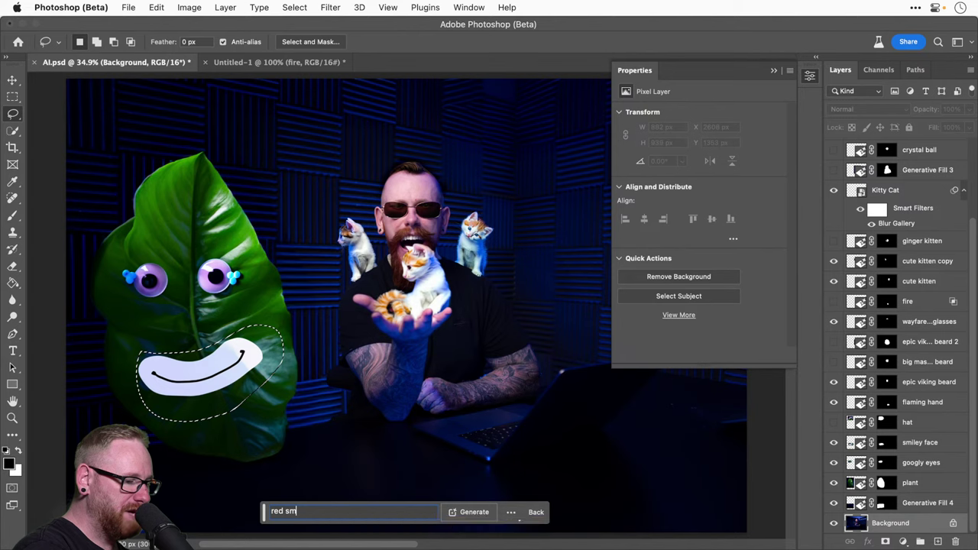
type("ile")
key("BackSpace")
key("BackSpace")
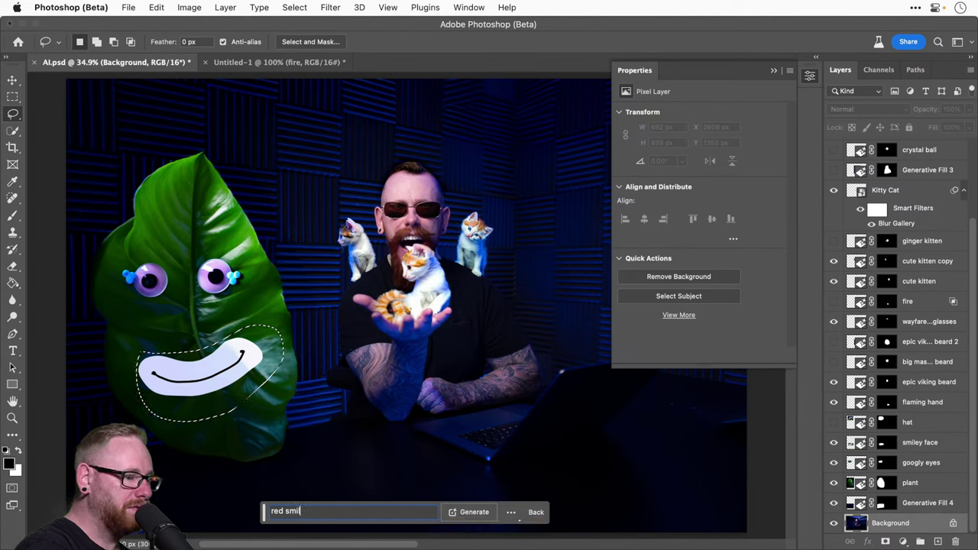
type("ing lips")
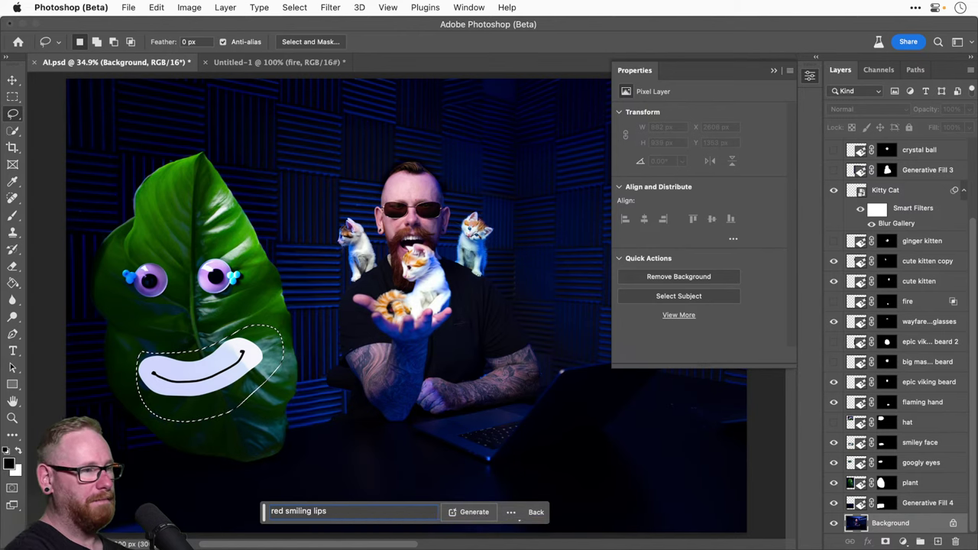
key("Return")
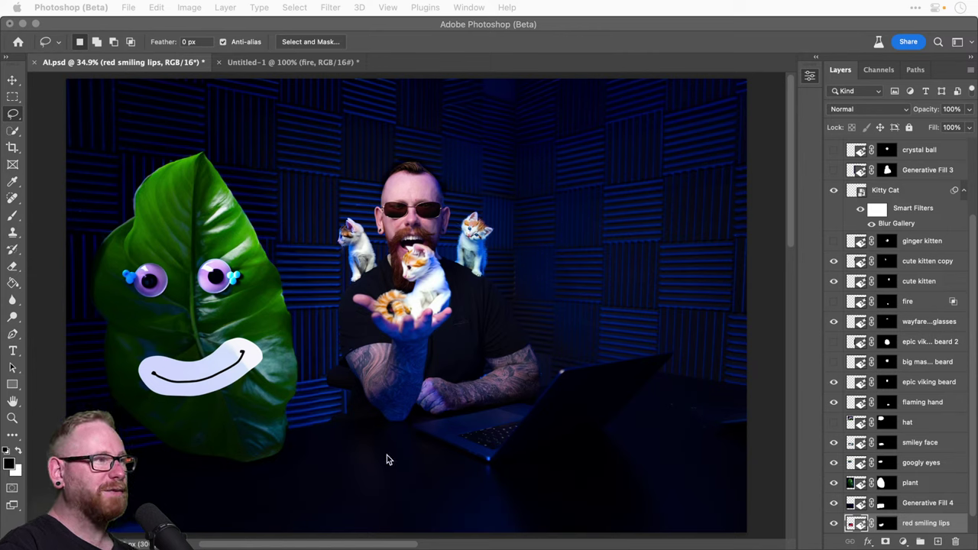
Step: Choose the third lips variation and move the lips layer above the hat layer
left_click(285, 342)
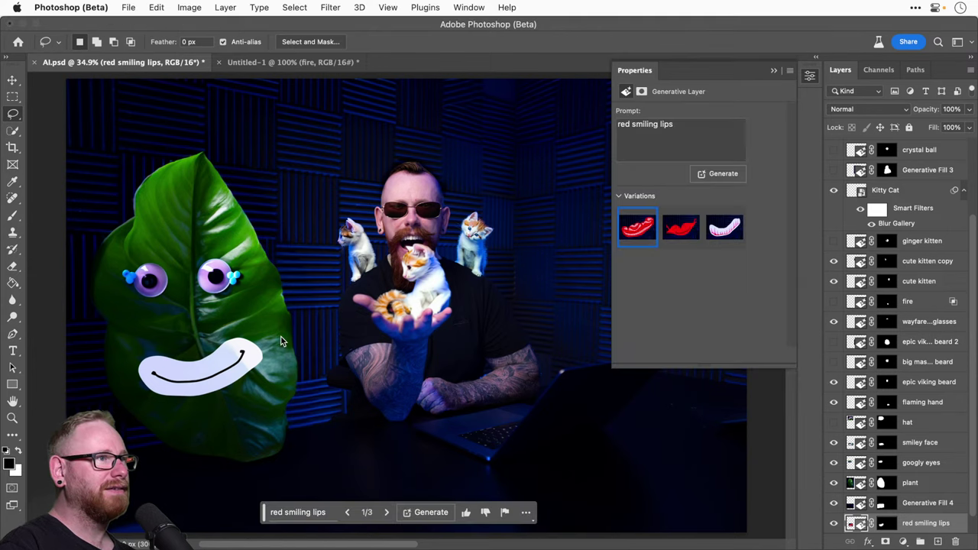
left_click(725, 227)
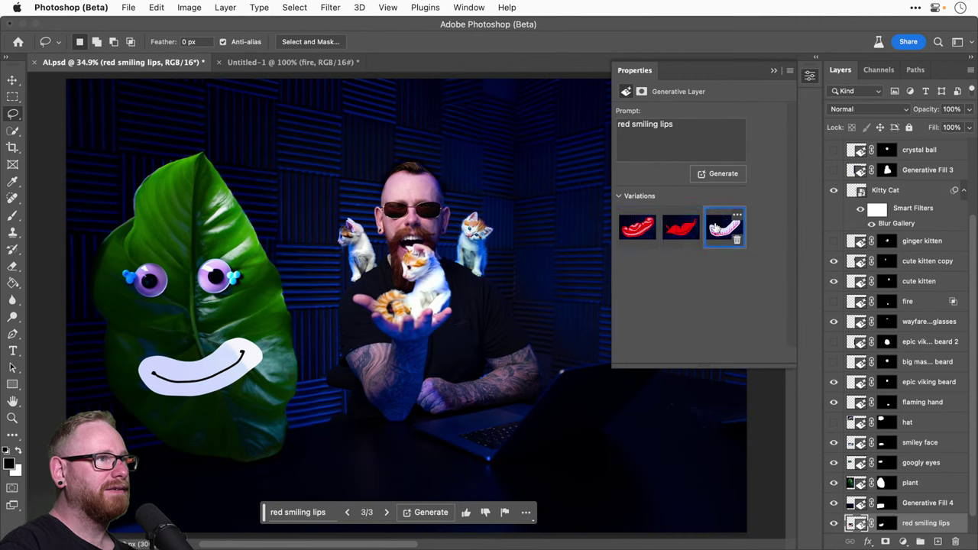
scroll(876, 486, "down", 1)
left_click_drag(924, 504, 914, 392)
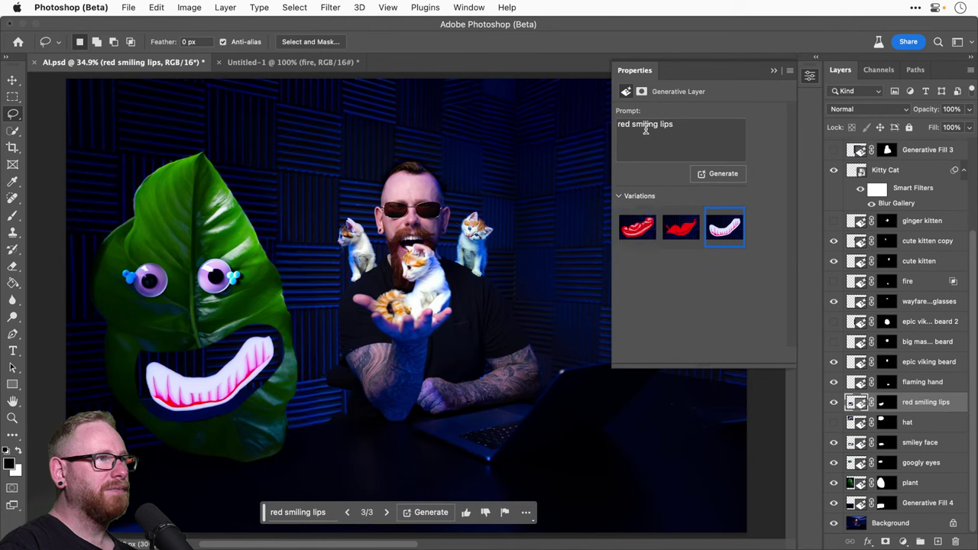
Step: Change the prompt to 'red pouting lips', regenerate, and preview the second and third variations
left_click_drag(632, 123, 656, 123)
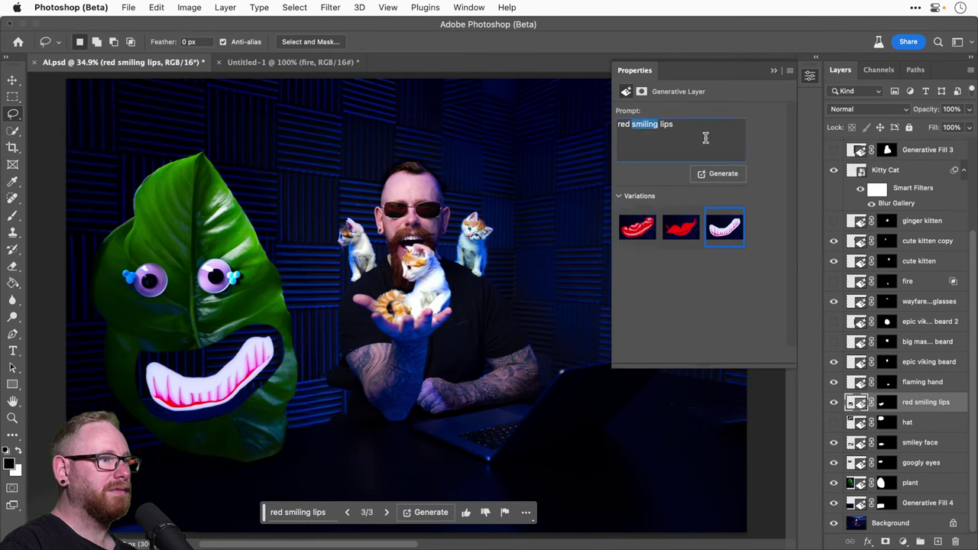
type("pouting")
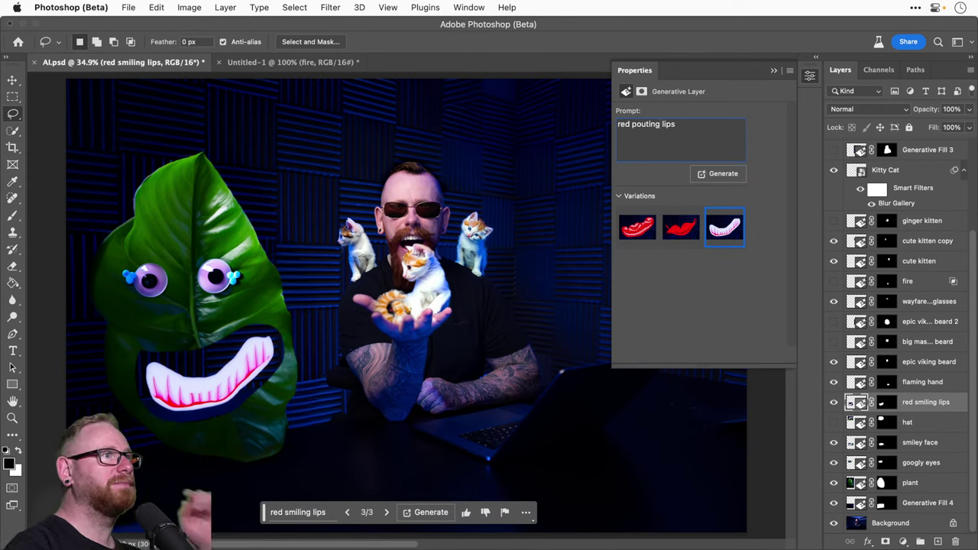
left_click(732, 175)
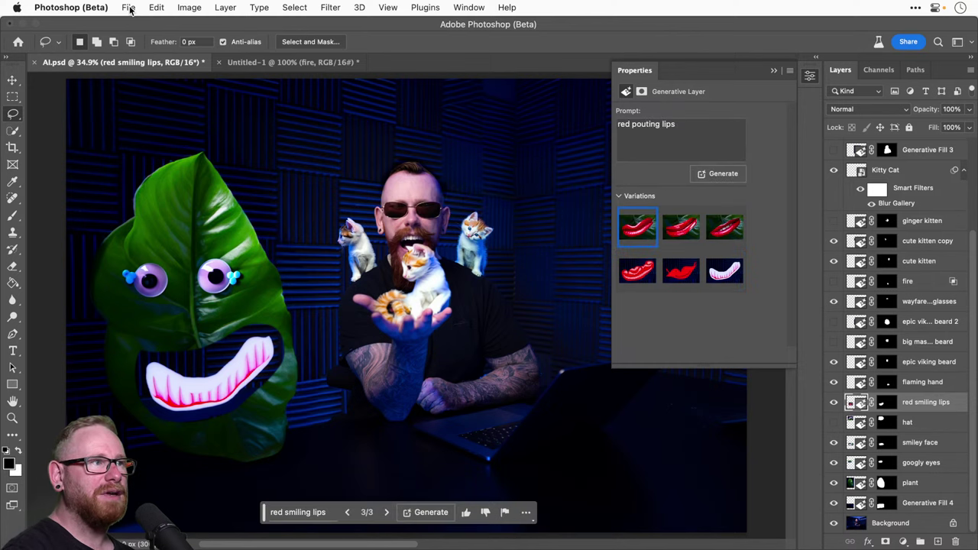
left_click(677, 228)
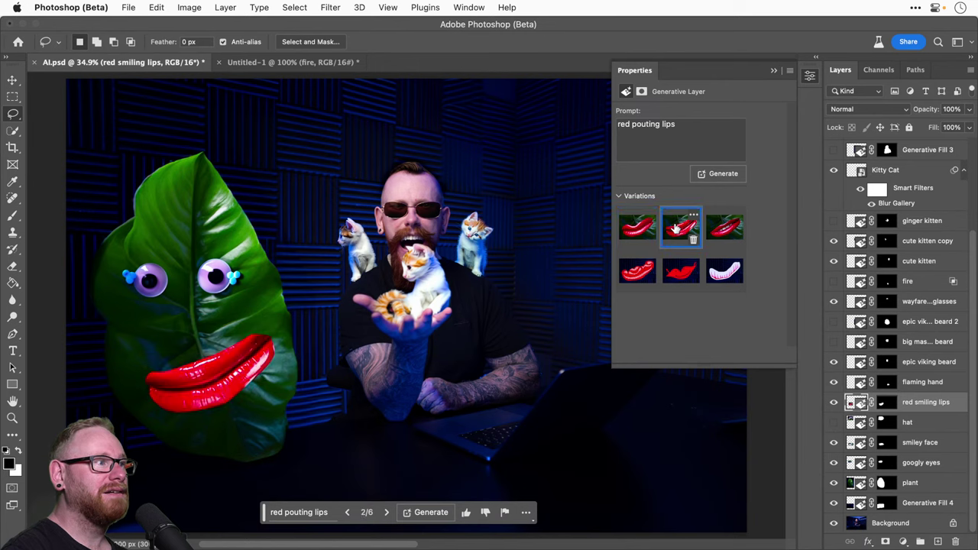
left_click(712, 236)
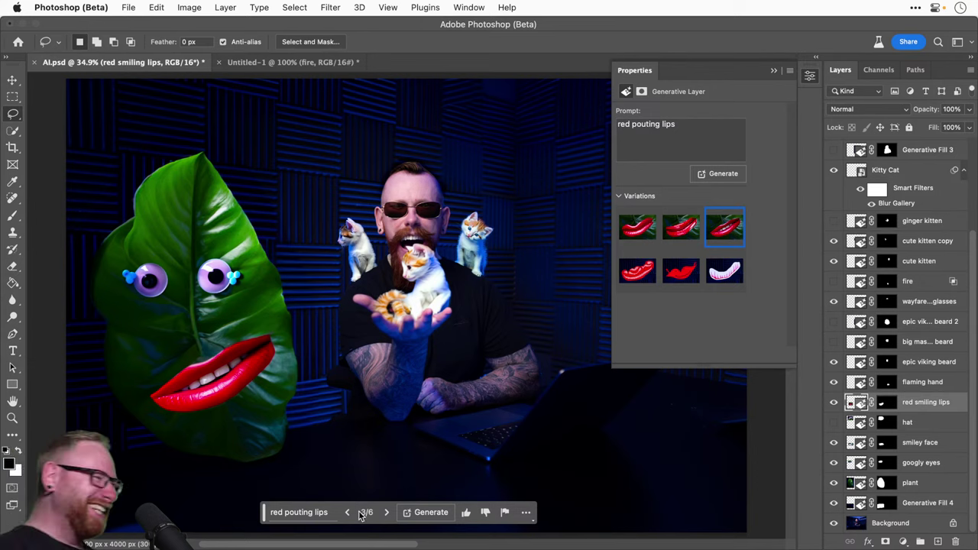
Step: Generate two more batches of pouting lips, previewing variations from each
left_click(717, 174)
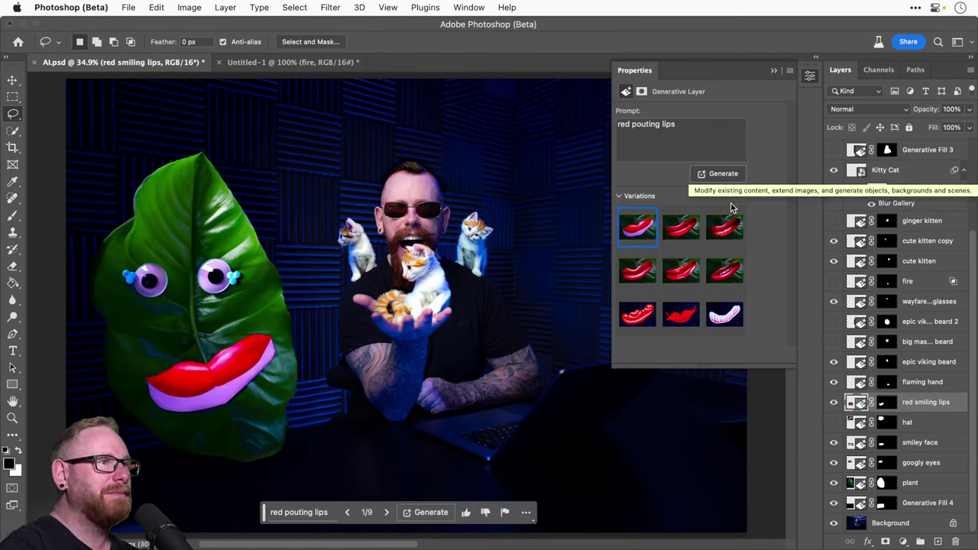
left_click(721, 231)
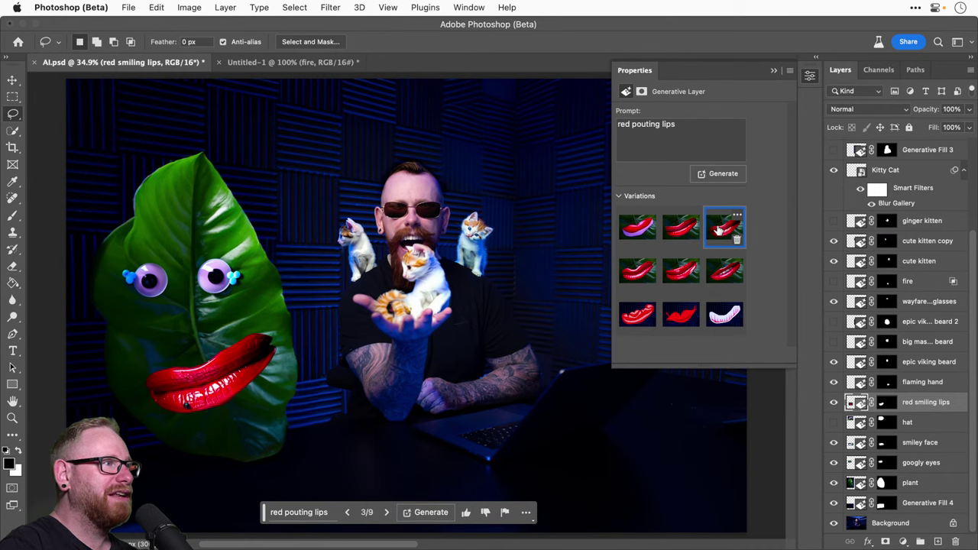
left_click(674, 233)
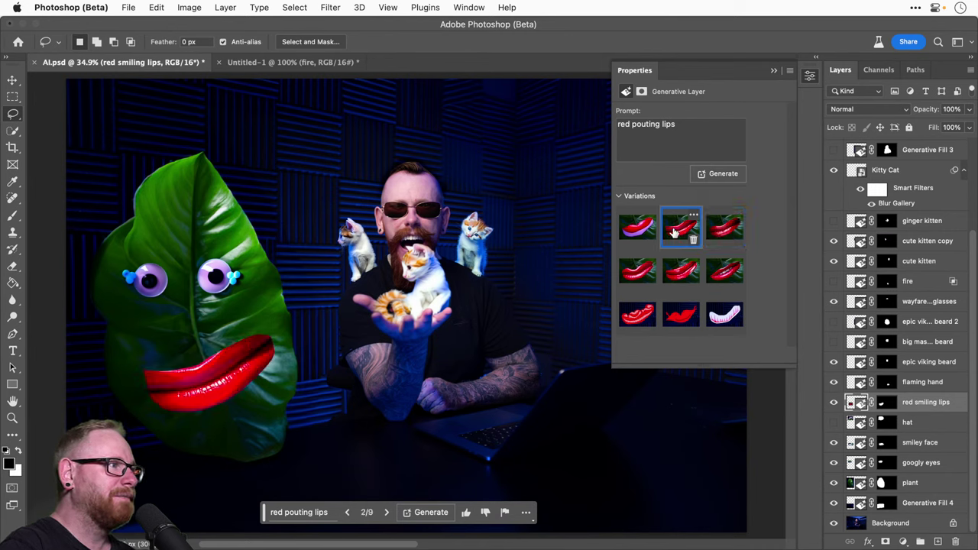
left_click(720, 174)
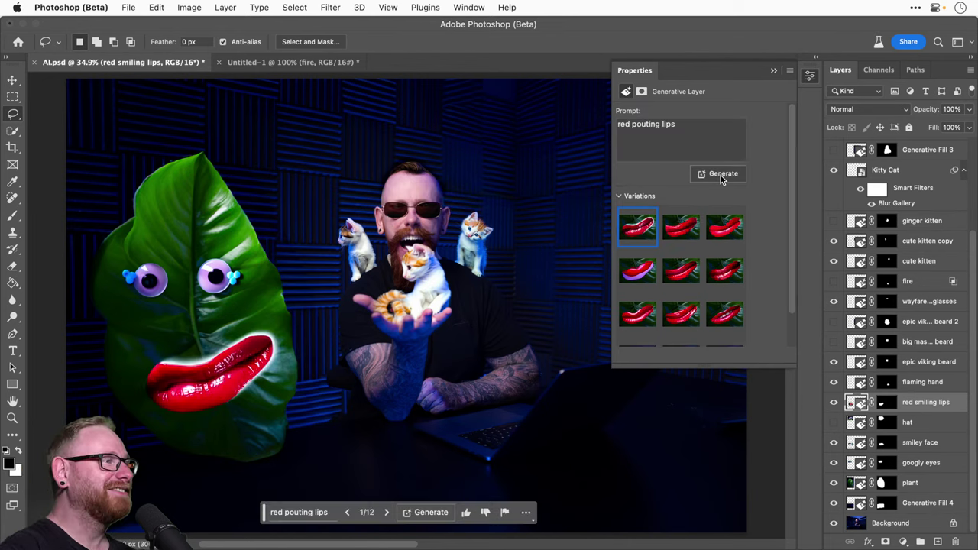
left_click(682, 227)
left_click(724, 228)
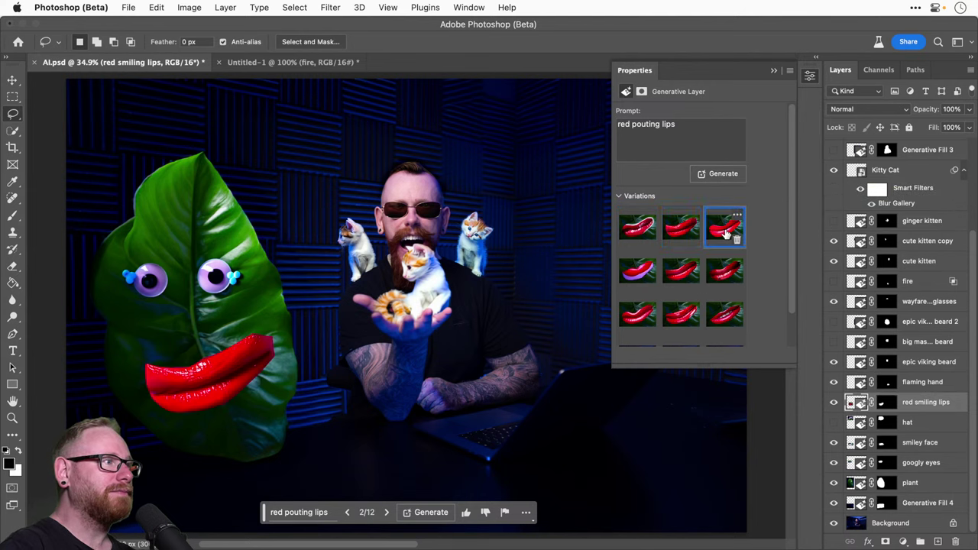
Step: Compare the seventh to ninth variations, settle on the ninth, and hide the lips layer
left_click(714, 312)
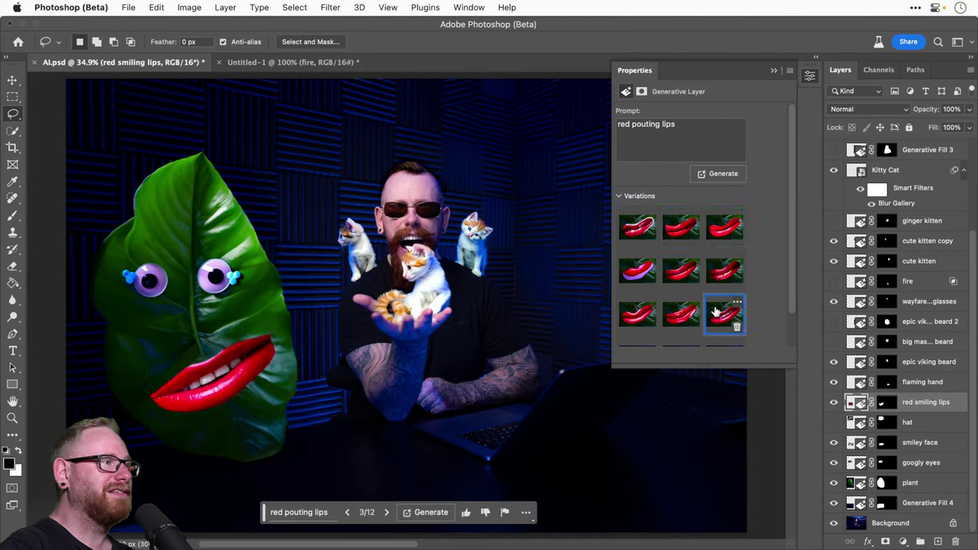
scroll(707, 307, "down", 1)
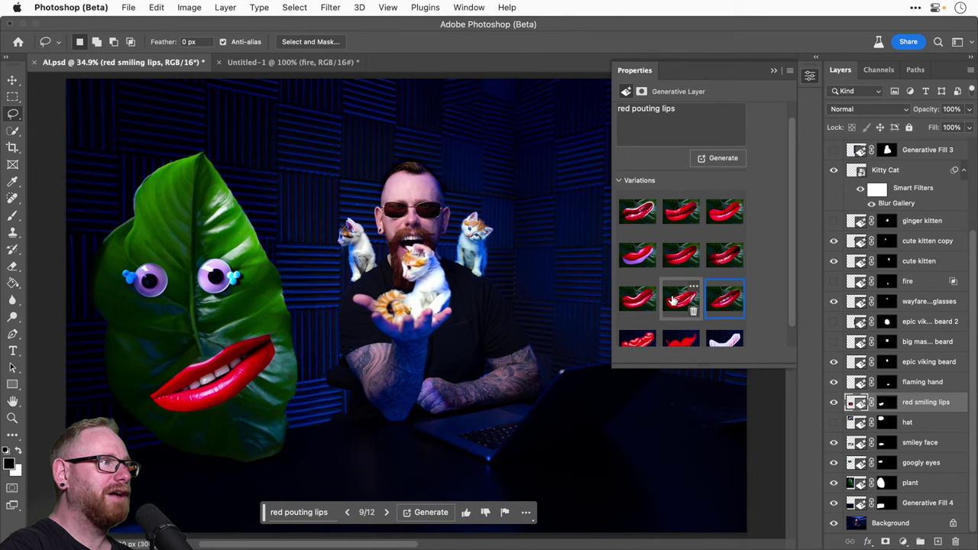
left_click(673, 300)
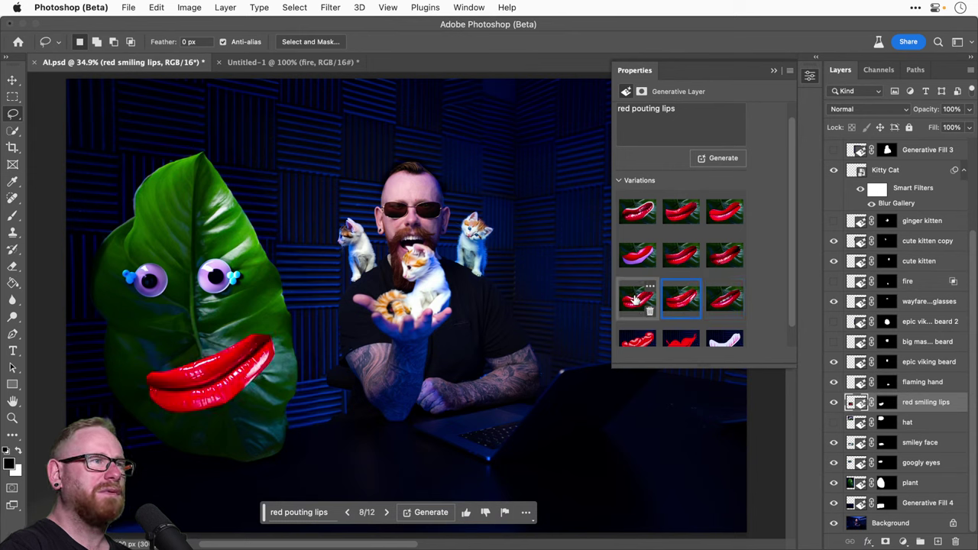
left_click(636, 300)
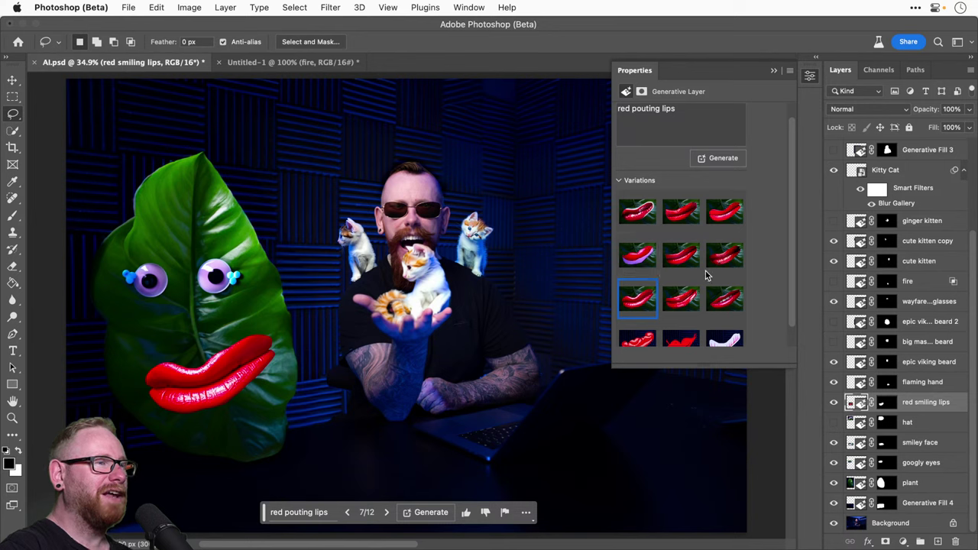
left_click(718, 302)
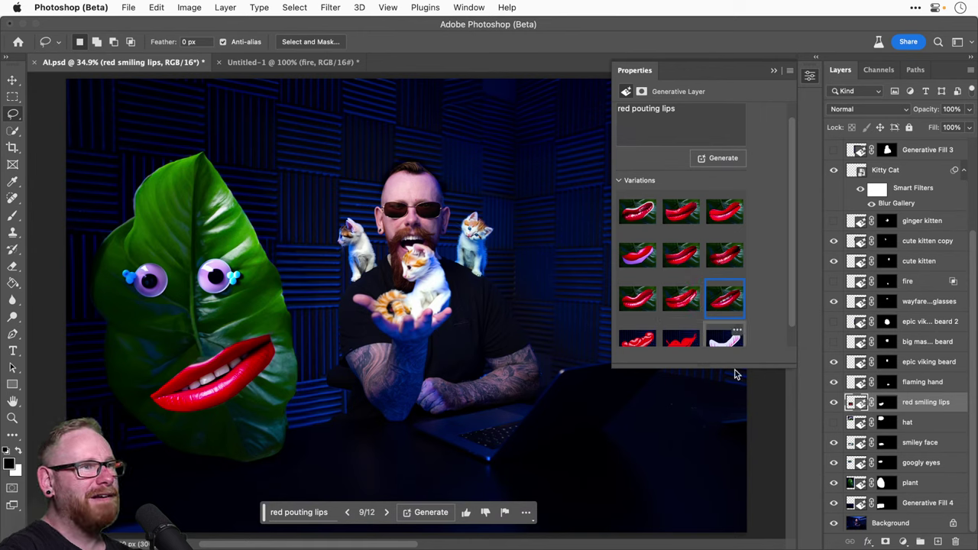
left_click(833, 402)
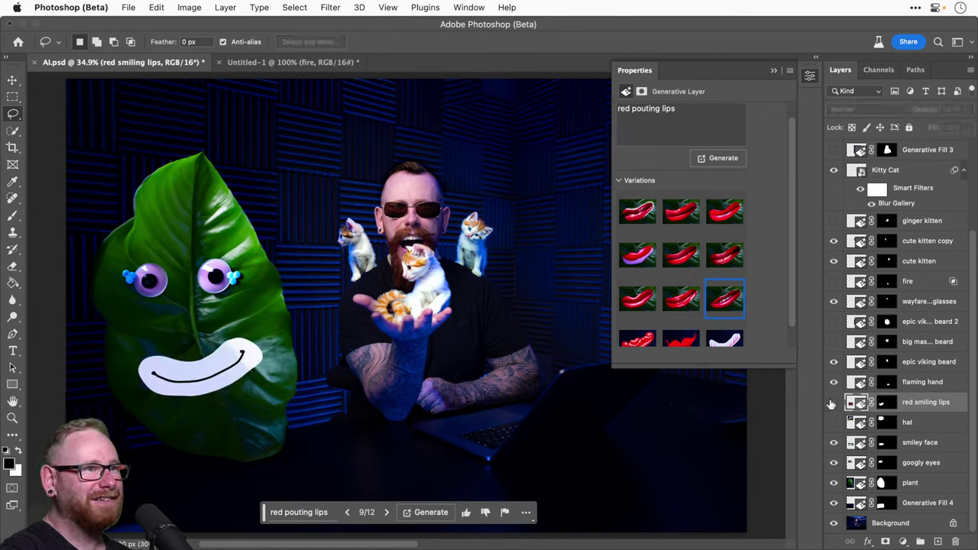
Step: Hide the white smiley face layer and show the red lips layer again
left_click(834, 443)
left_click(834, 443)
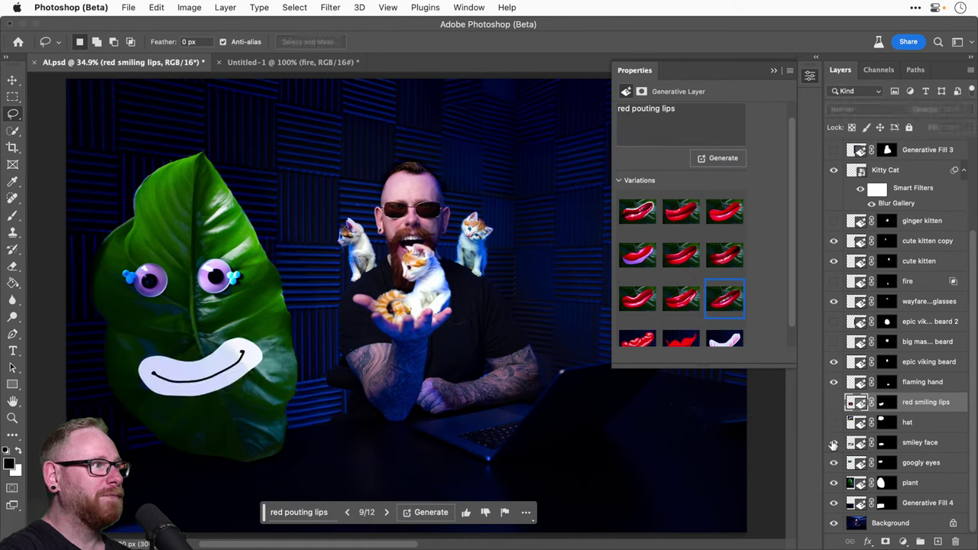
left_click(834, 442)
left_click(834, 402)
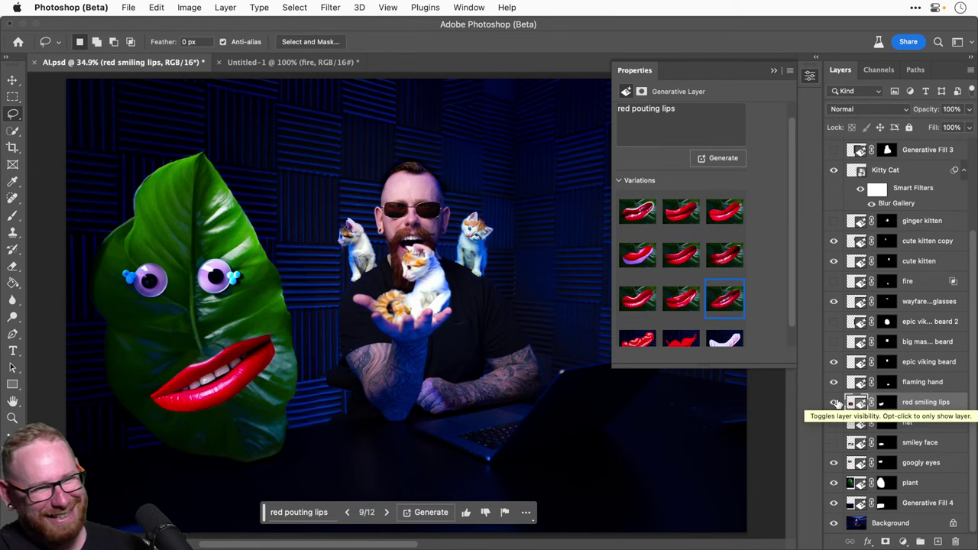
Step: Generate more lips, reaching fifteen variations, and apply the third, a glossy red pout
left_click(730, 164)
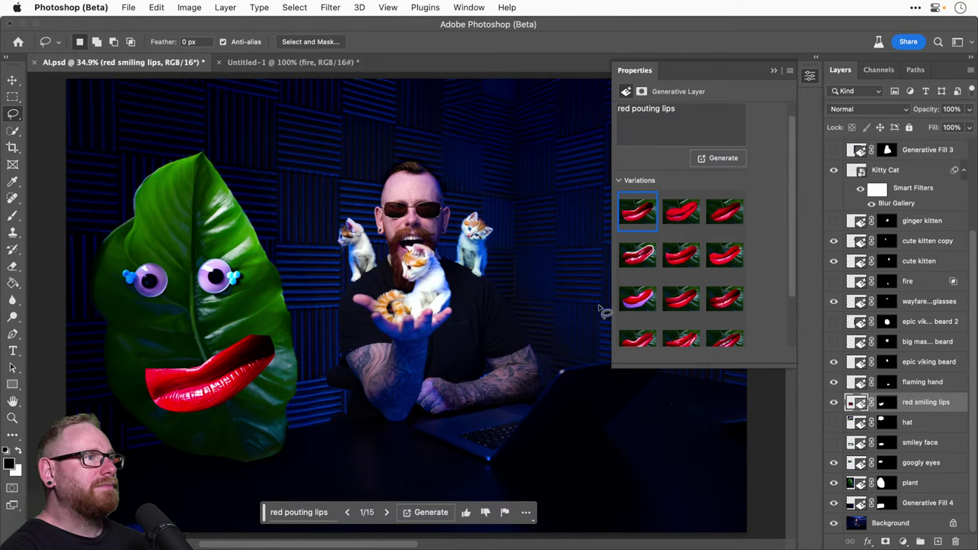
left_click(680, 208)
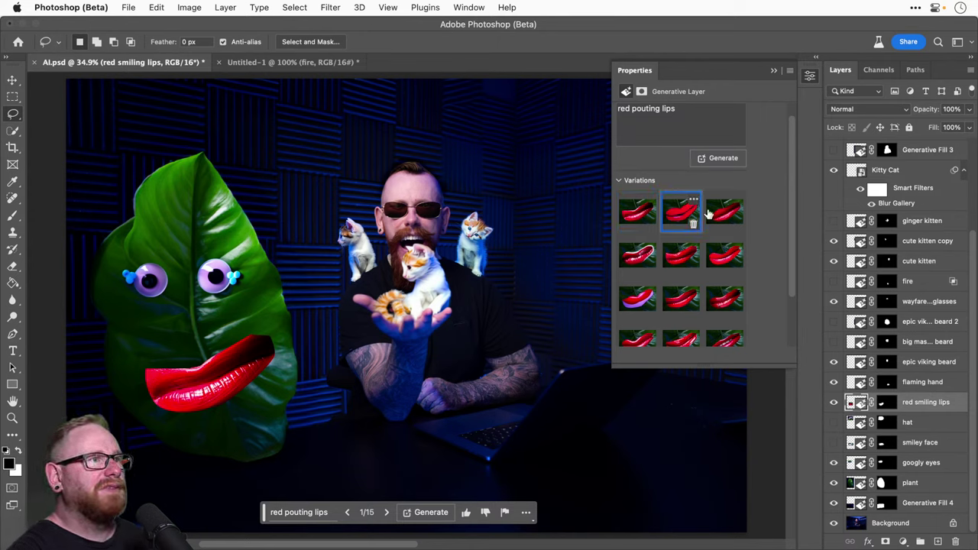
left_click(716, 214)
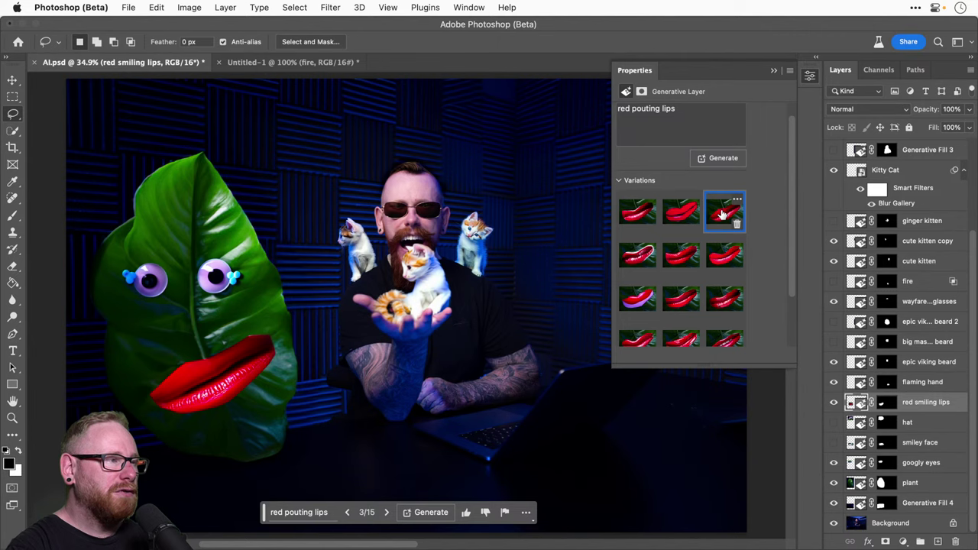
Step: Generate two more batches of red pouting lips, previewing variations 2 and 3, then keep the first
left_click(723, 159)
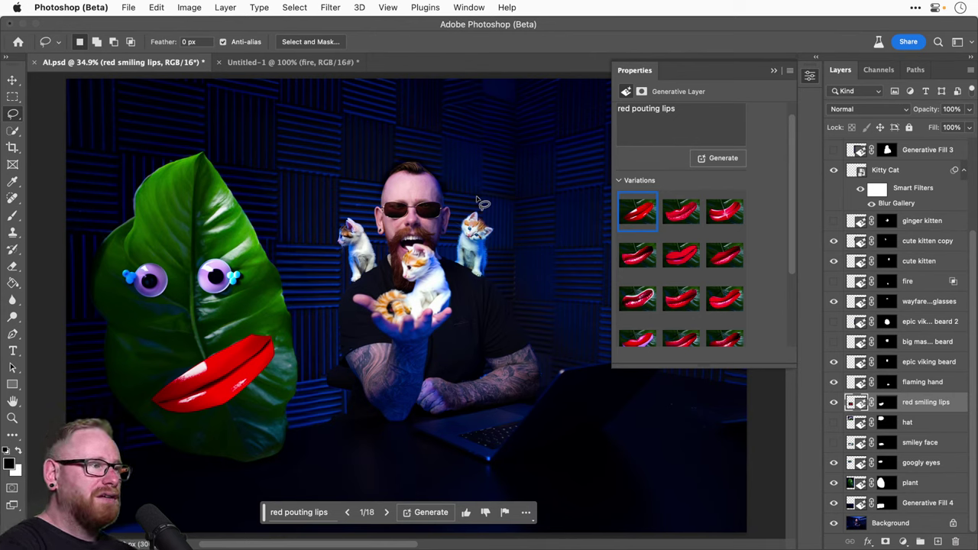
left_click(682, 212)
left_click(722, 213)
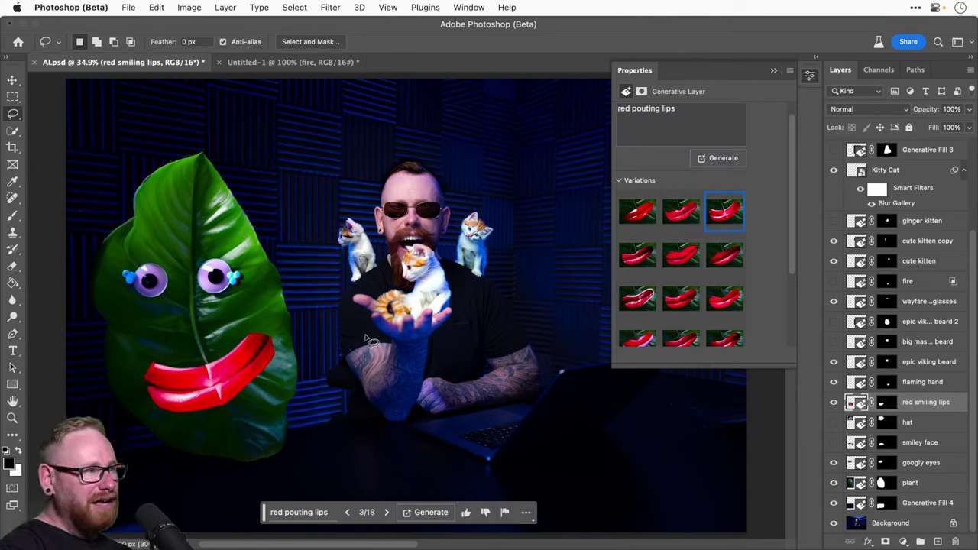
left_click(428, 513)
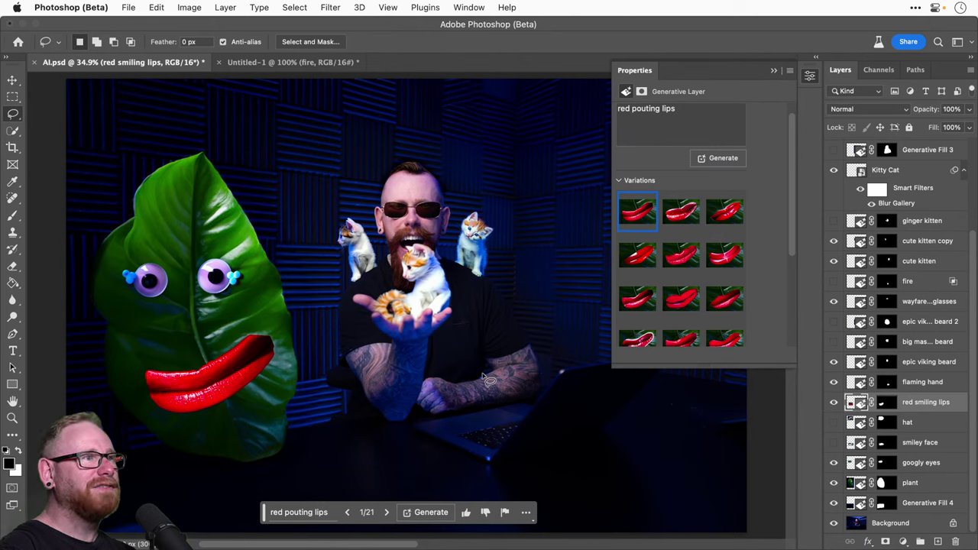
left_click(669, 217)
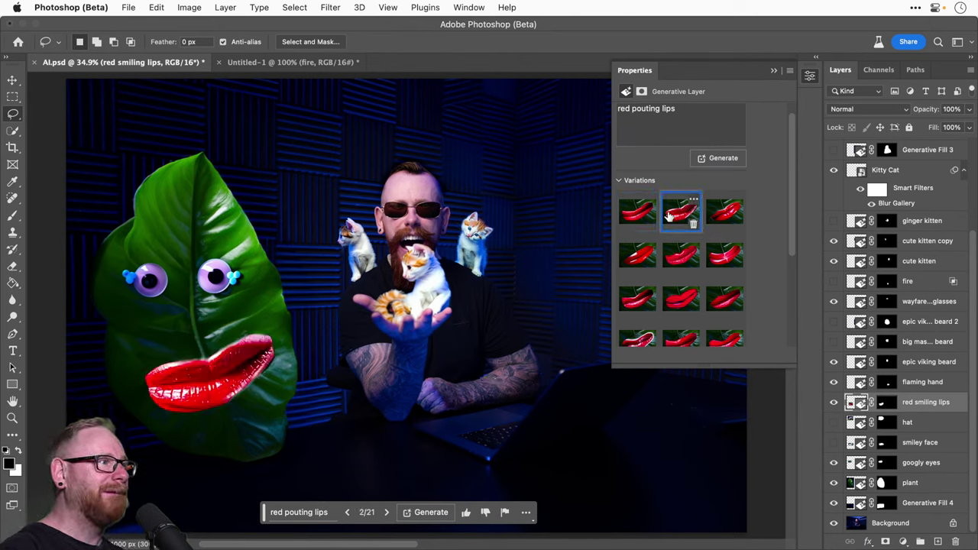
left_click(719, 220)
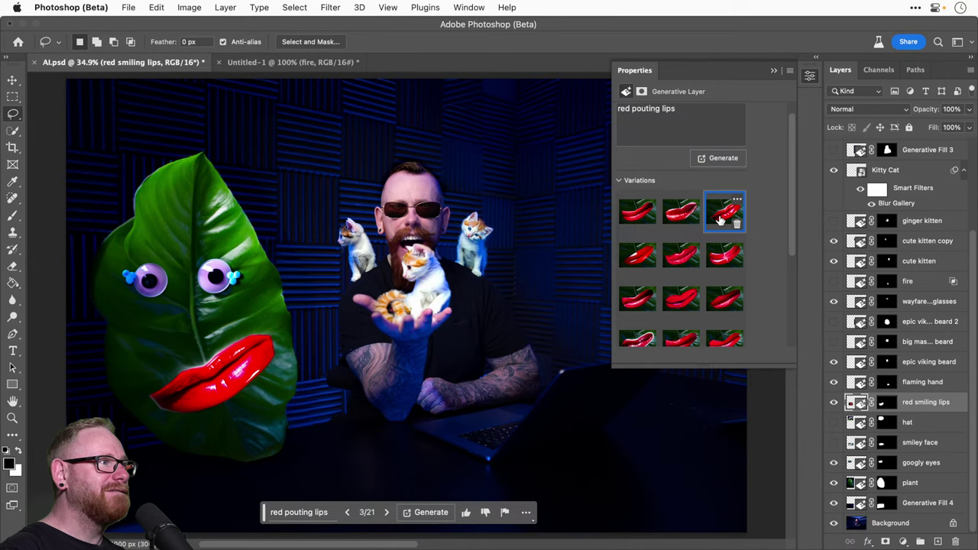
left_click(638, 218)
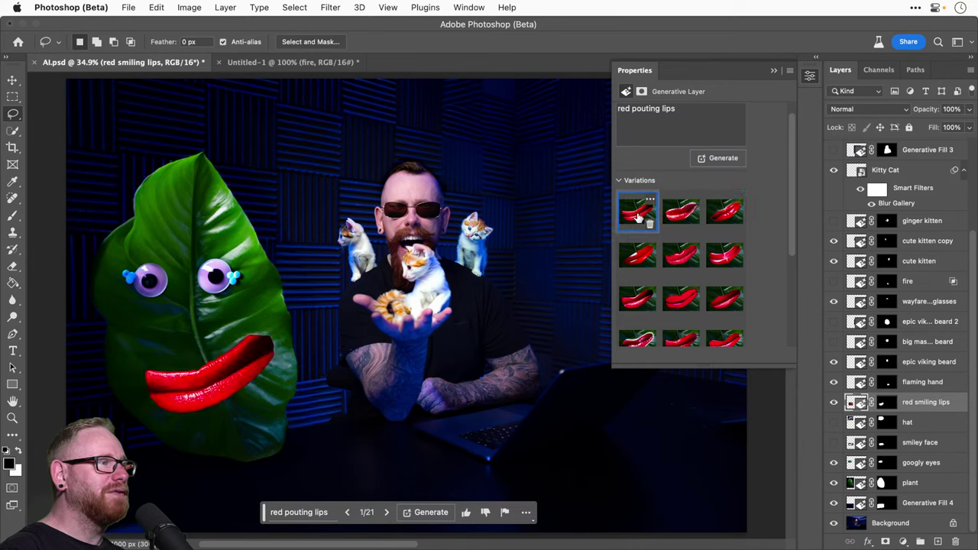
Step: Hide the red smiling lips layer and show the white smiley face layer instead
left_click(810, 76)
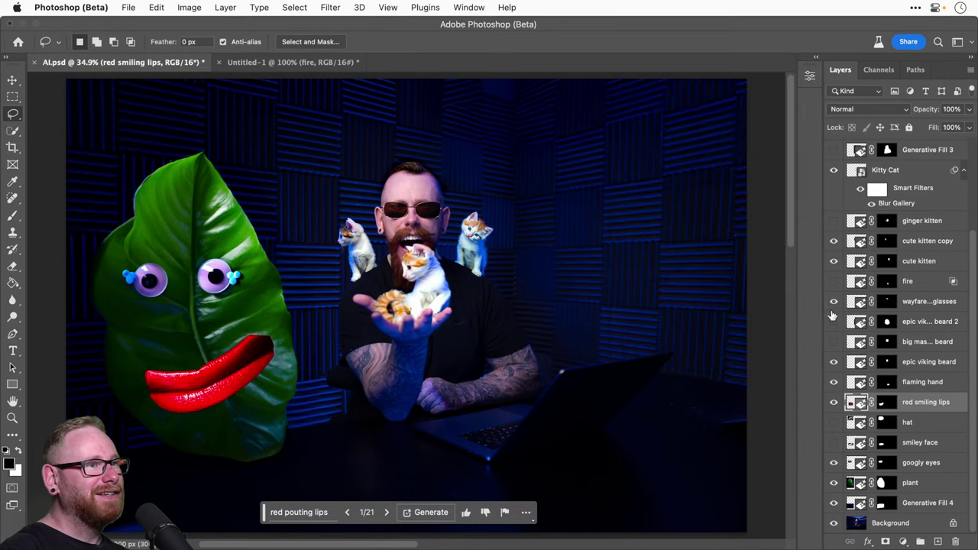
left_click(833, 402)
left_click(833, 422)
left_click(834, 442)
left_click(834, 421)
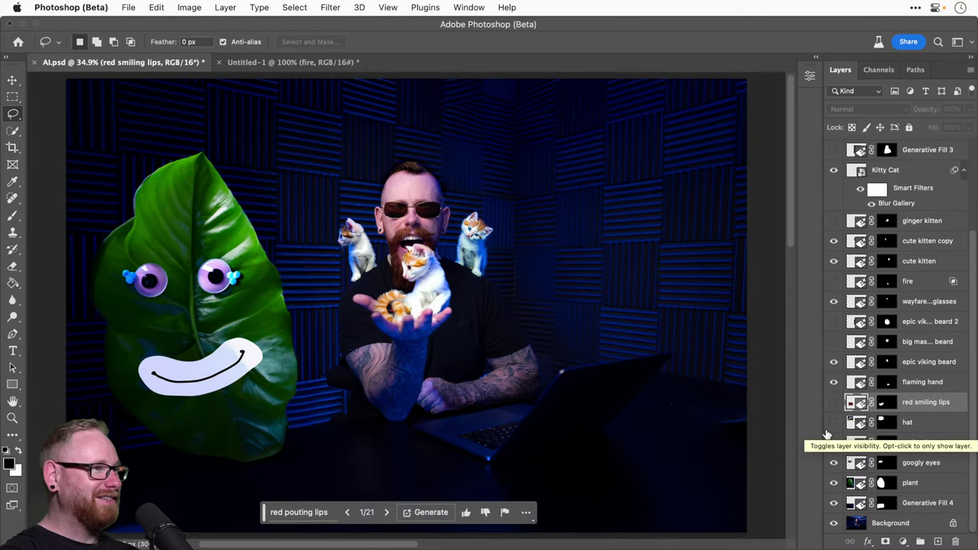
Step: Save the AI.psd composite, then return to it from the Untitled-1 document
key("super+s")
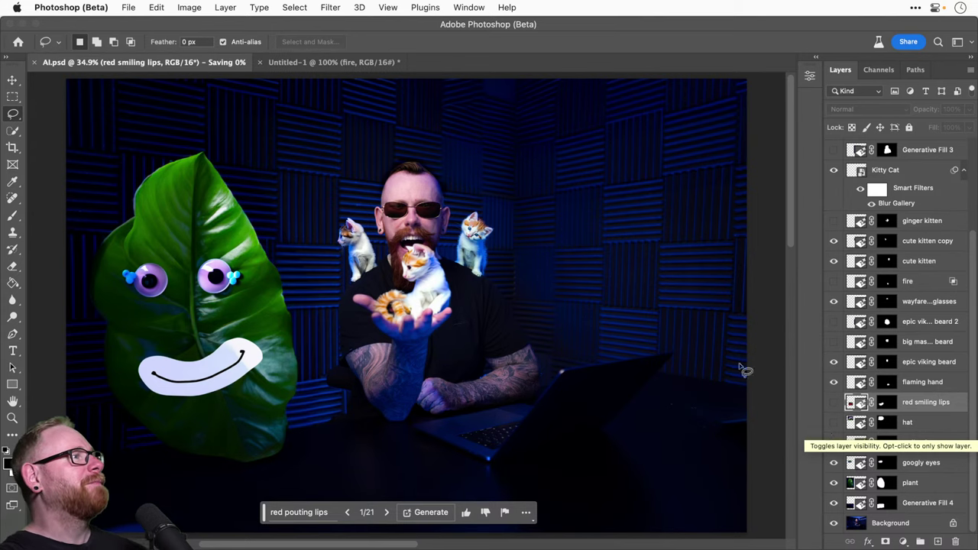
left_click(311, 64)
left_click(182, 63)
Step: Zoom in on the leaf's eyes and lasso two areas above them
key("v")
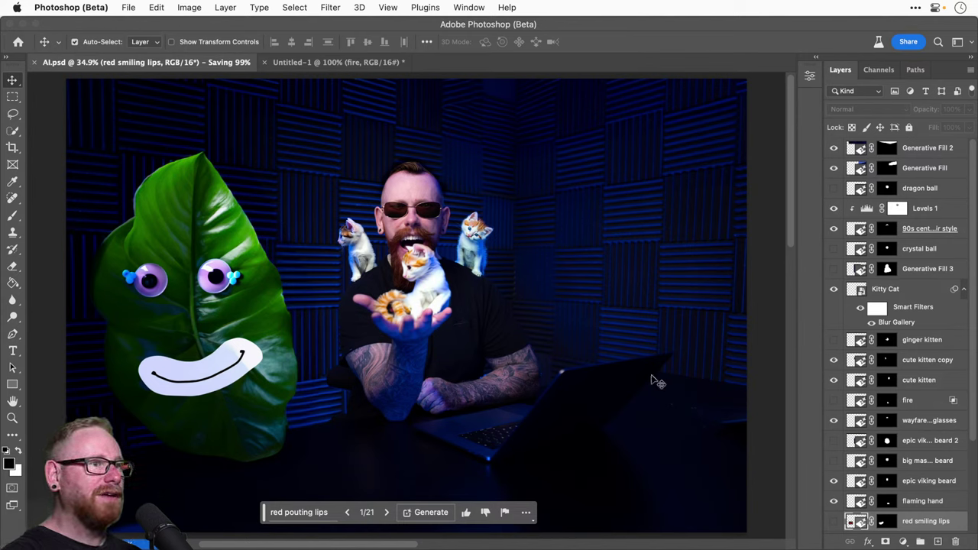
key("z")
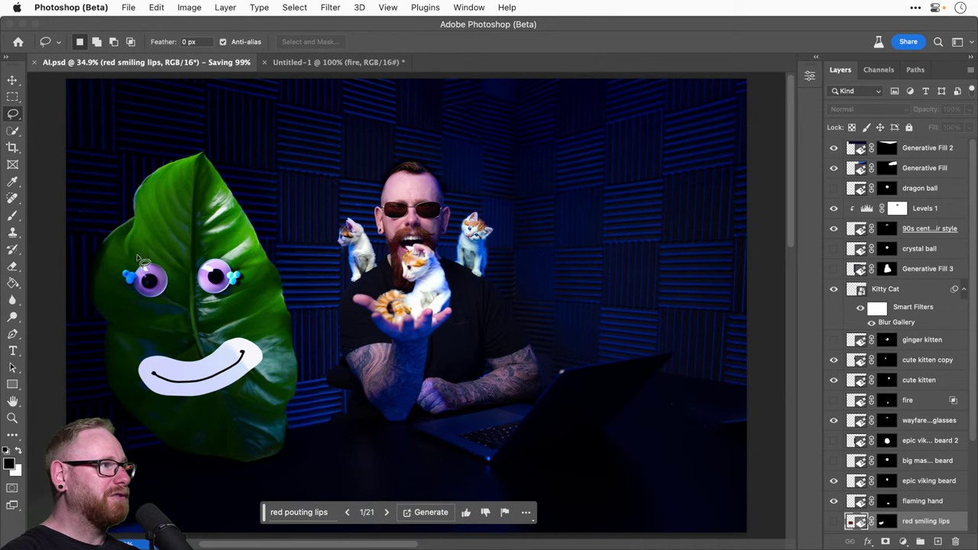
left_click(138, 255)
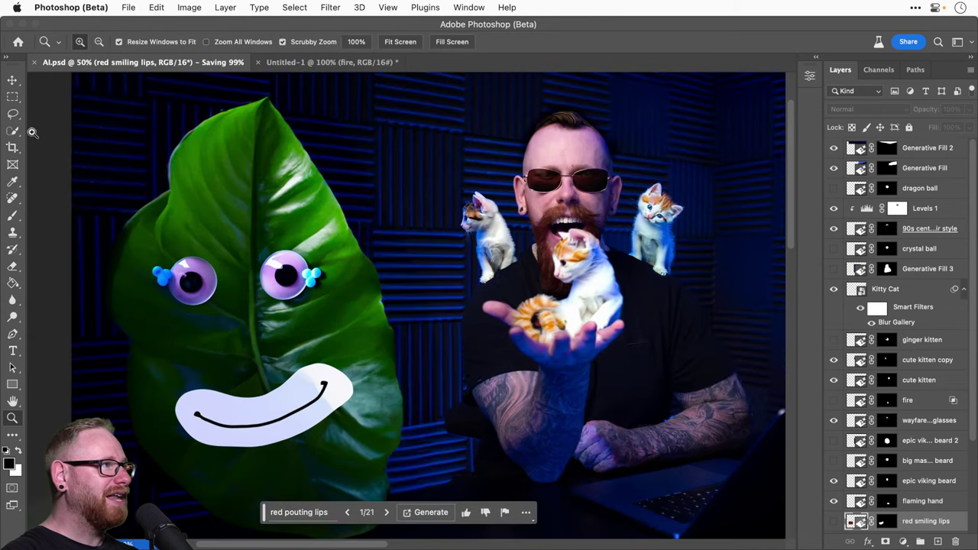
key("l")
mouse_move(142, 237)
left_mouse_down()
mouse_move(221, 228)
mouse_move(223, 252)
mouse_move(156, 253)
mouse_move(139, 243)
left_mouse_up()
left_click_drag(256, 223, 285, 218)
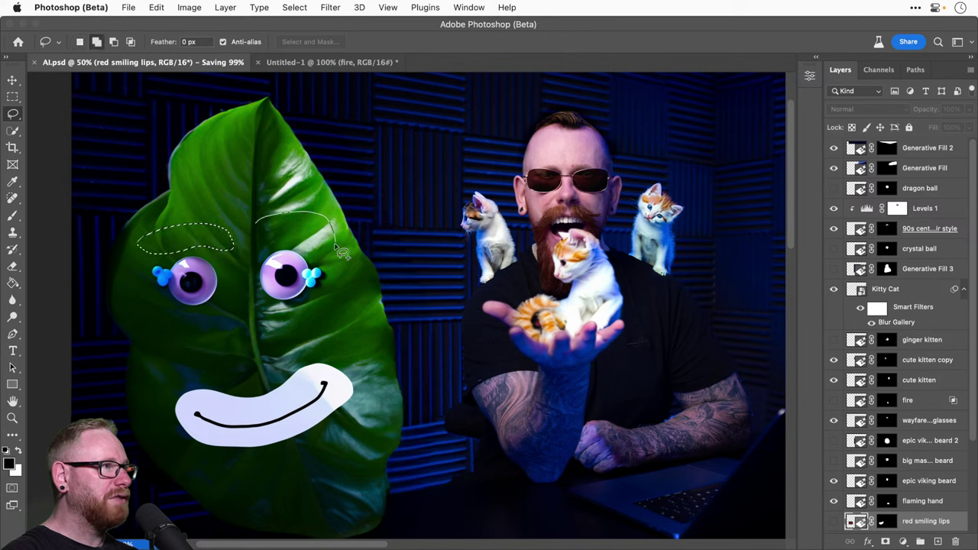
left_click_drag(282, 252, 247, 243)
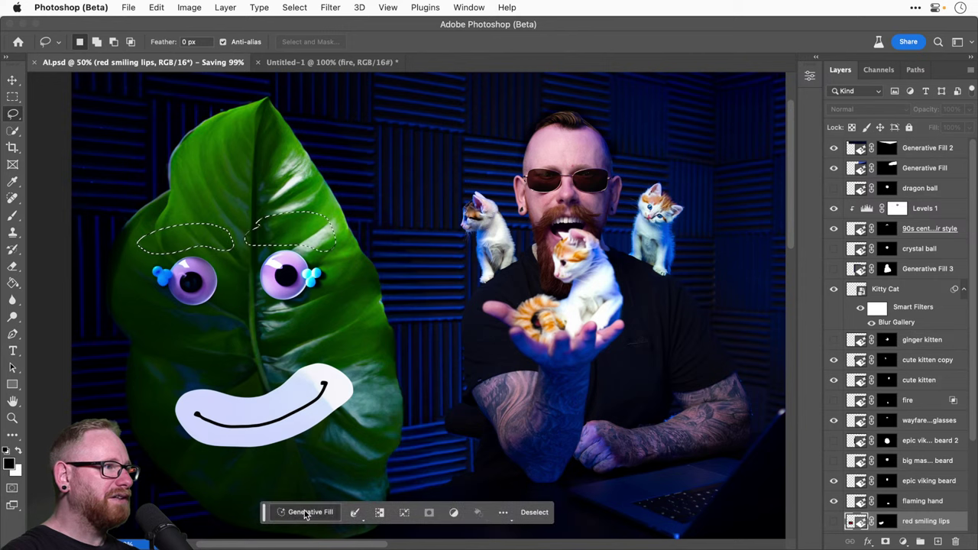
Step: Generative-fill the selected areas with the prompt 'eyebrows', then zoom out
left_click(310, 512)
type("eyebrows")
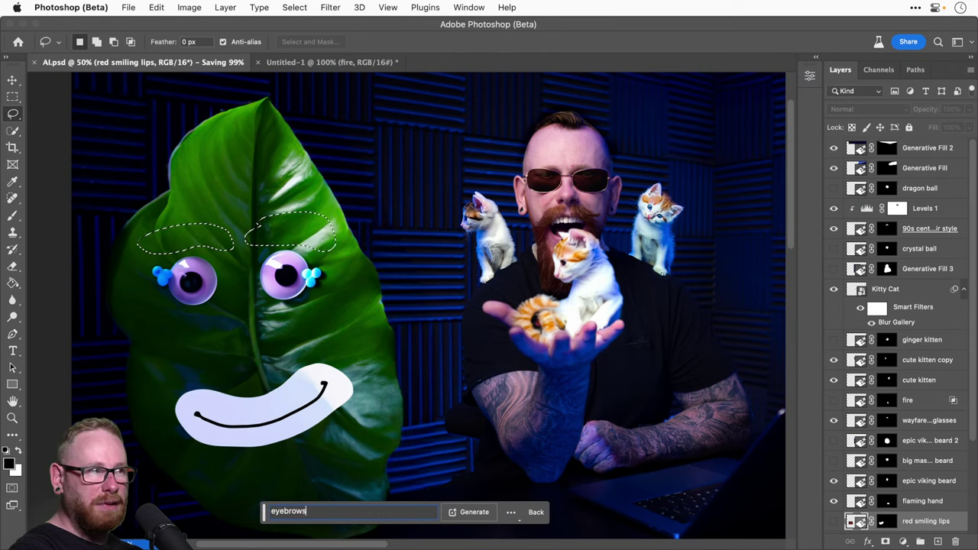
key("Return")
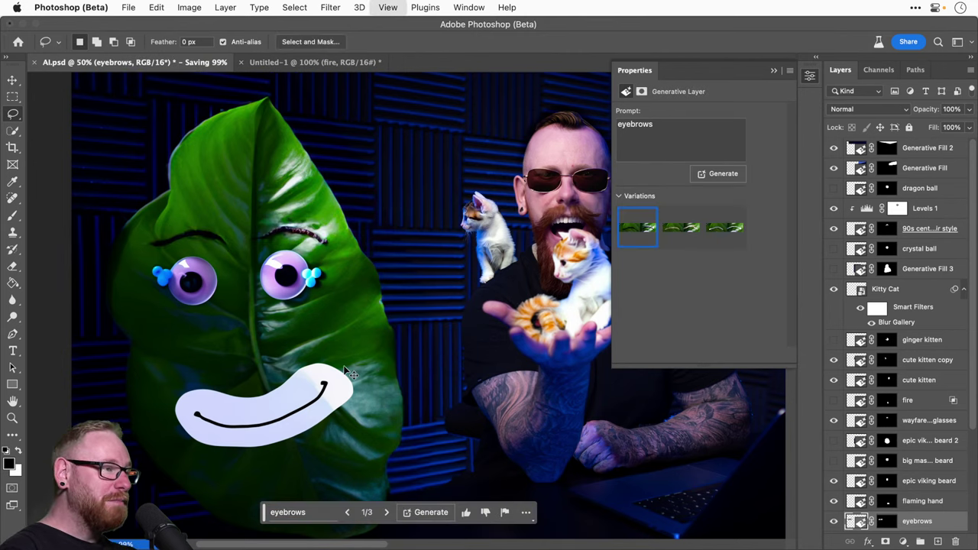
key("super+minus")
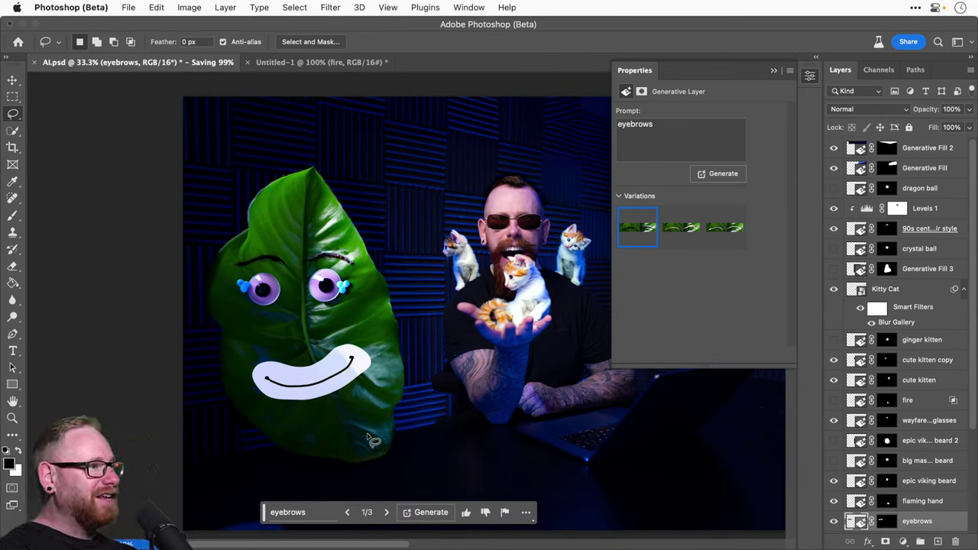
Step: Choose eyebrow variation 3/3, thin white curved brows, inspect it close up, then fit the image on screen
left_click(386, 516)
left_click(386, 516)
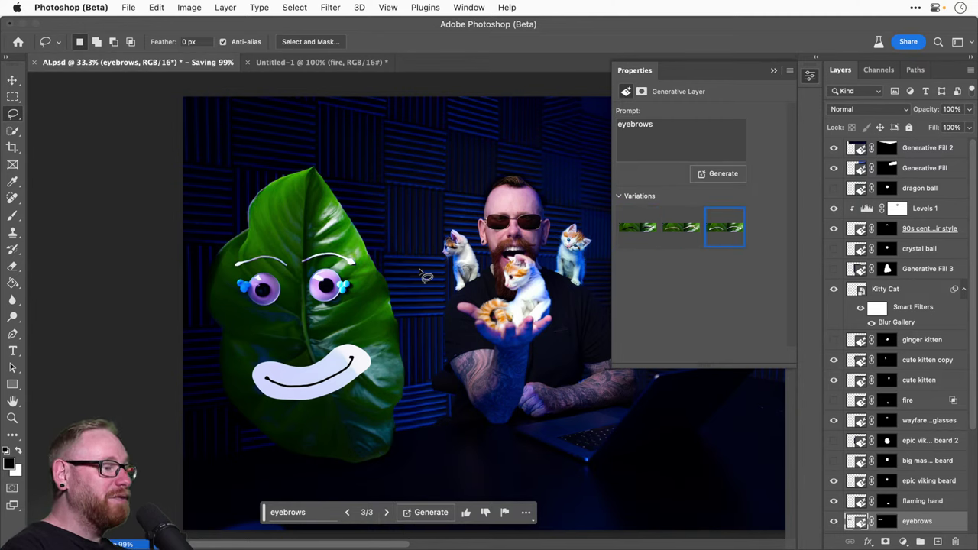
scroll(426, 277, "up", 2)
scroll(264, 262, "left", 3)
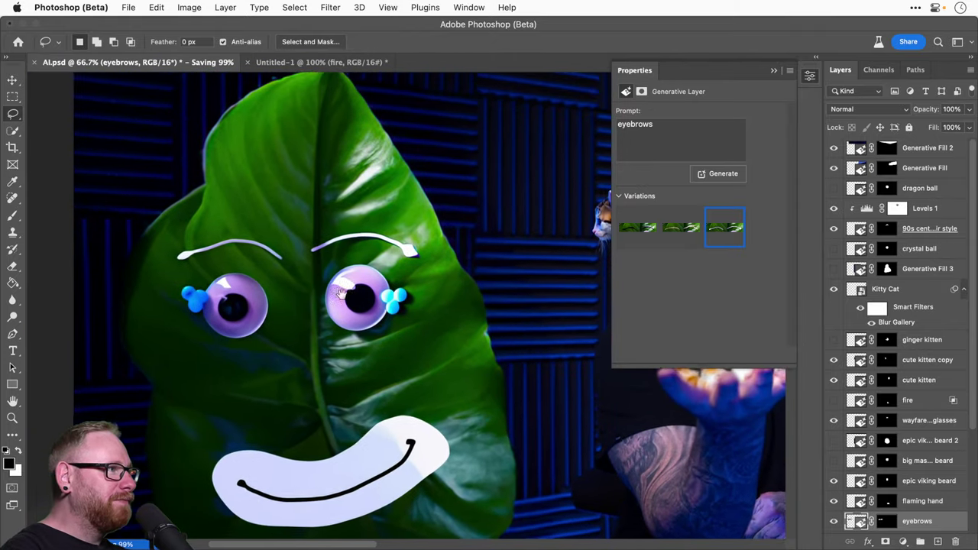
key("z")
left_click(298, 238)
left_click_drag(355, 341, 342, 253)
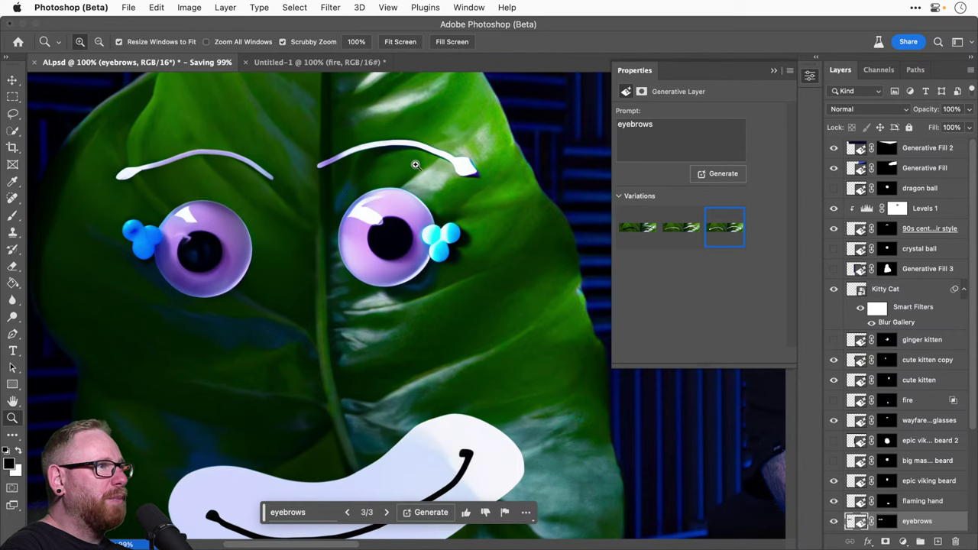
key("v")
key("super+0")
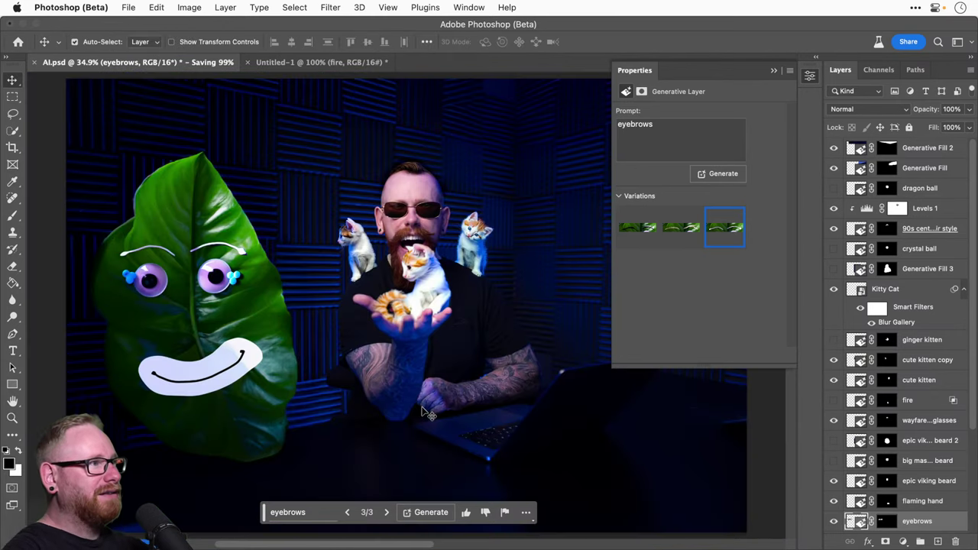
left_click(311, 517)
Step: Clear the old prompt and lasso the area between the leaf's eyes and mouth
key("super+a")
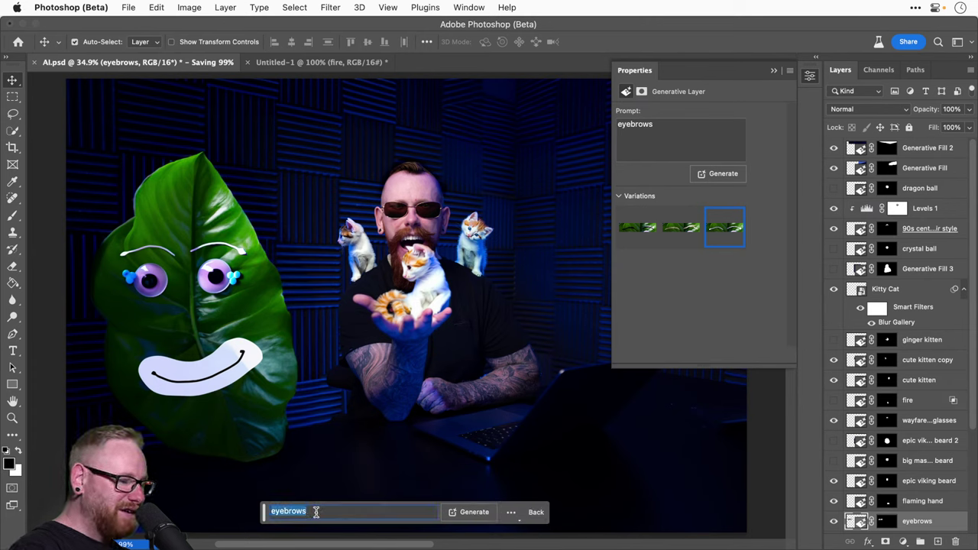
type("nose a")
key("BackSpace")
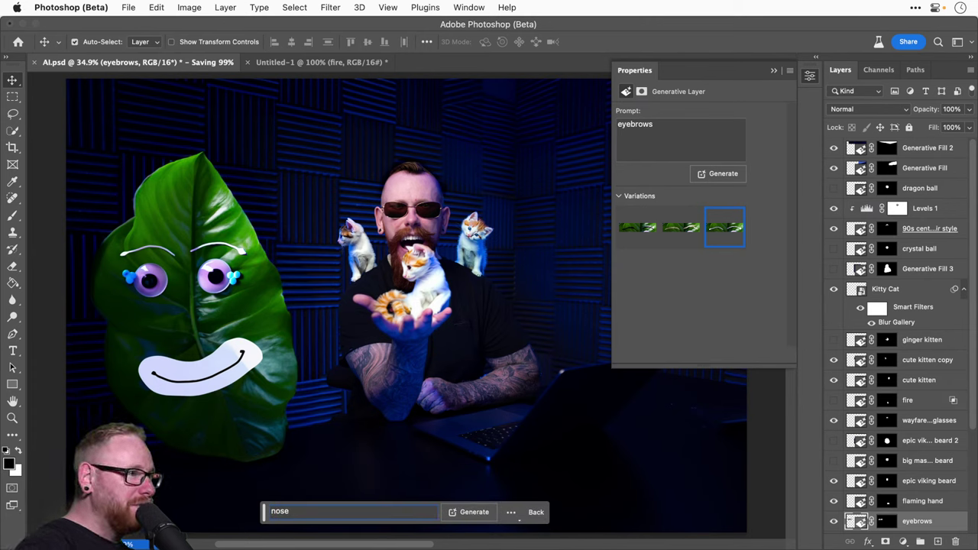
left_click(12, 113)
left_click_drag(193, 304, 137, 353)
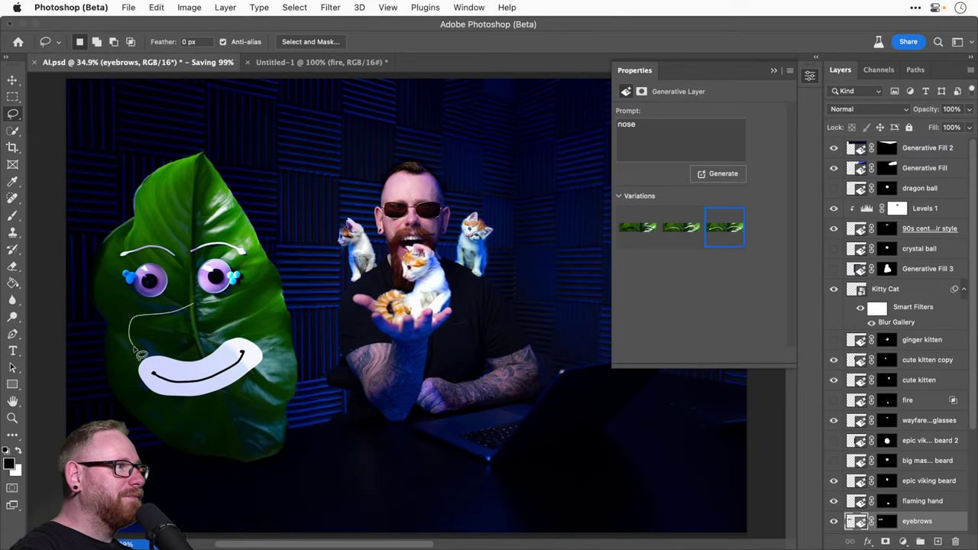
left_click_drag(211, 305, 205, 304)
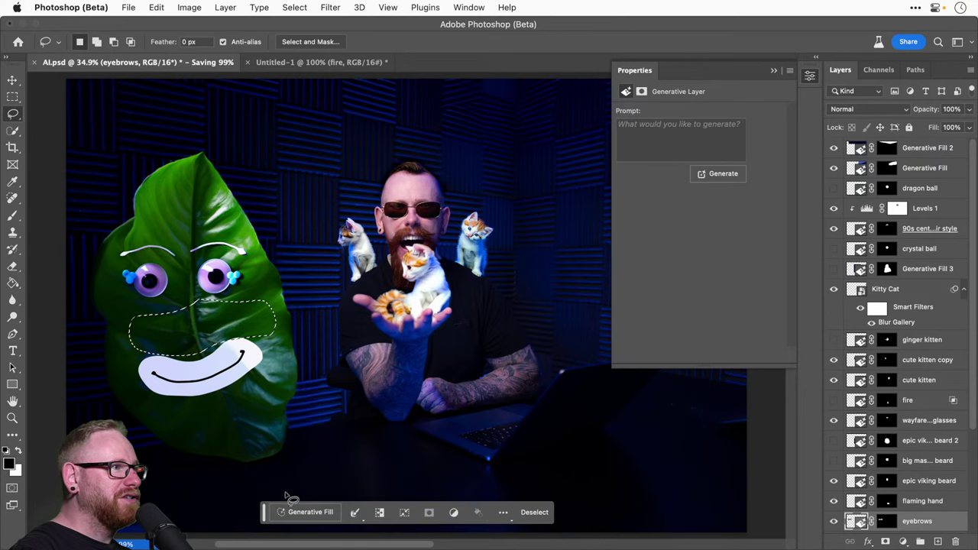
Step: Generative-fill that area with the prompt 'nose with moustache'
left_click(294, 511)
type("nose ")
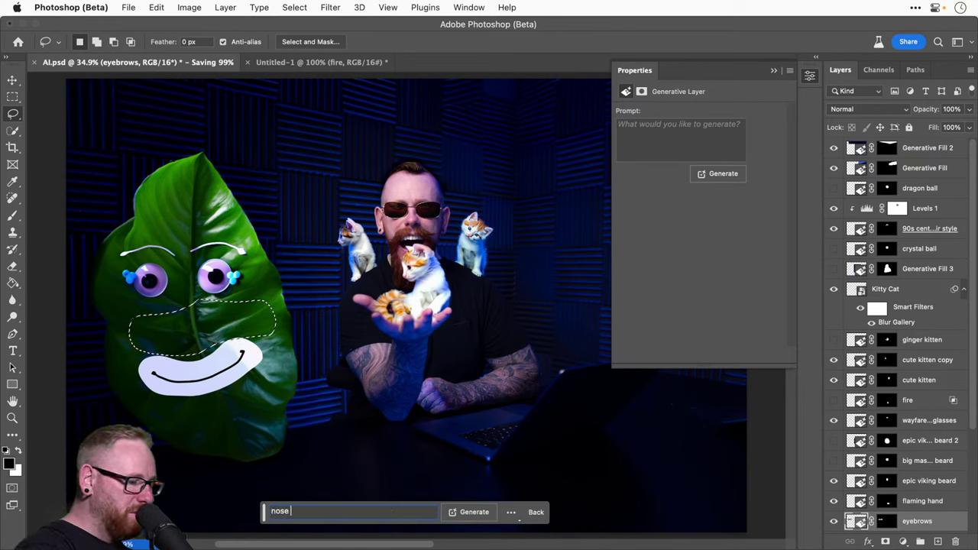
type("with moustache")
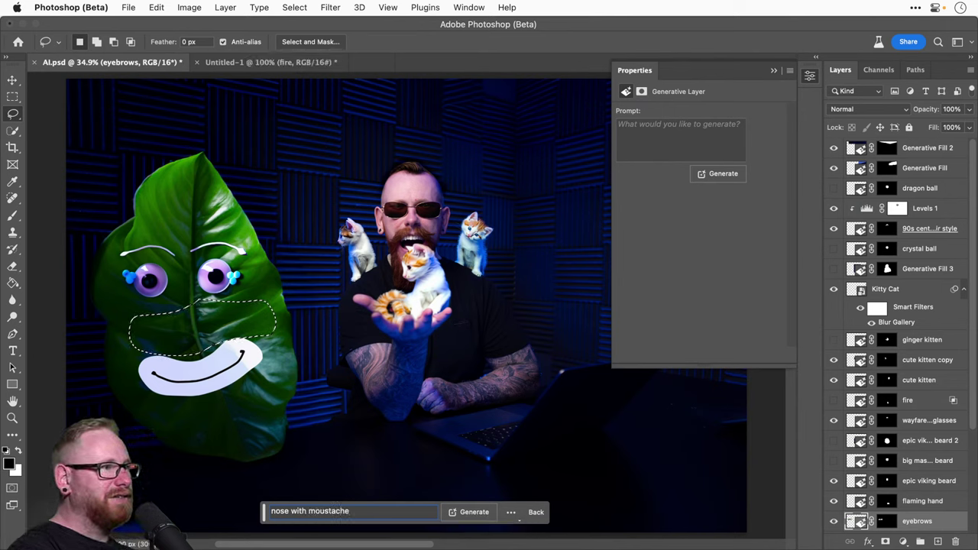
key("Return")
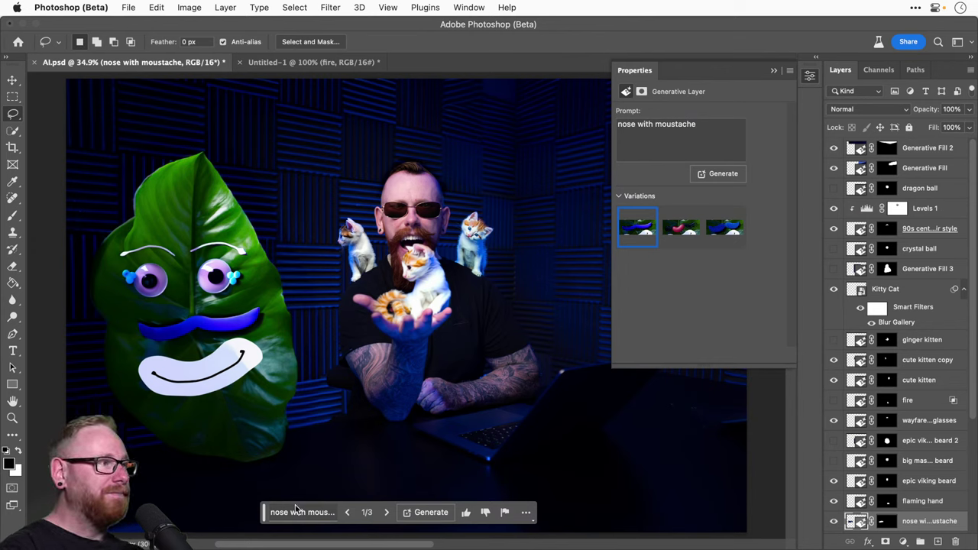
Step: Preview moustache variations and generate two more batches, reaching nine variations
left_click(386, 512)
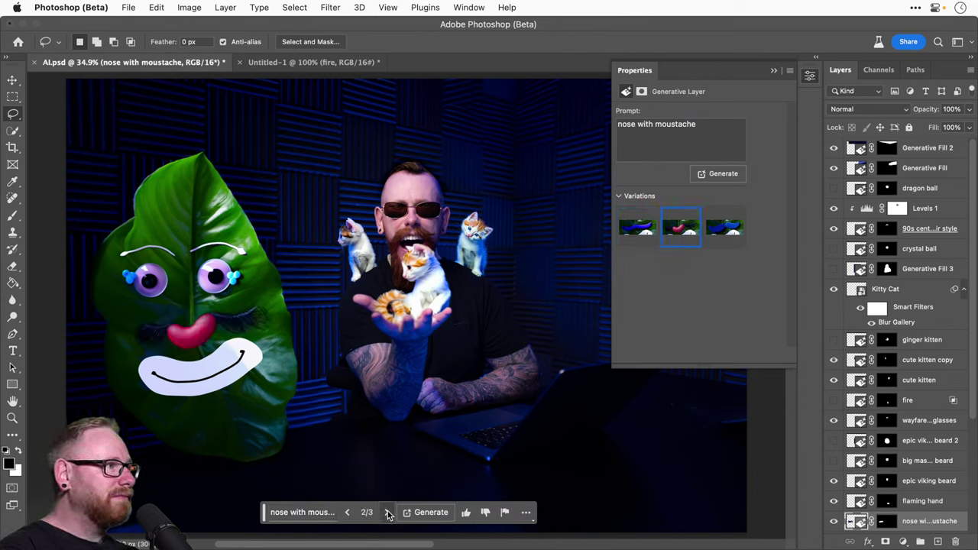
left_click(387, 513)
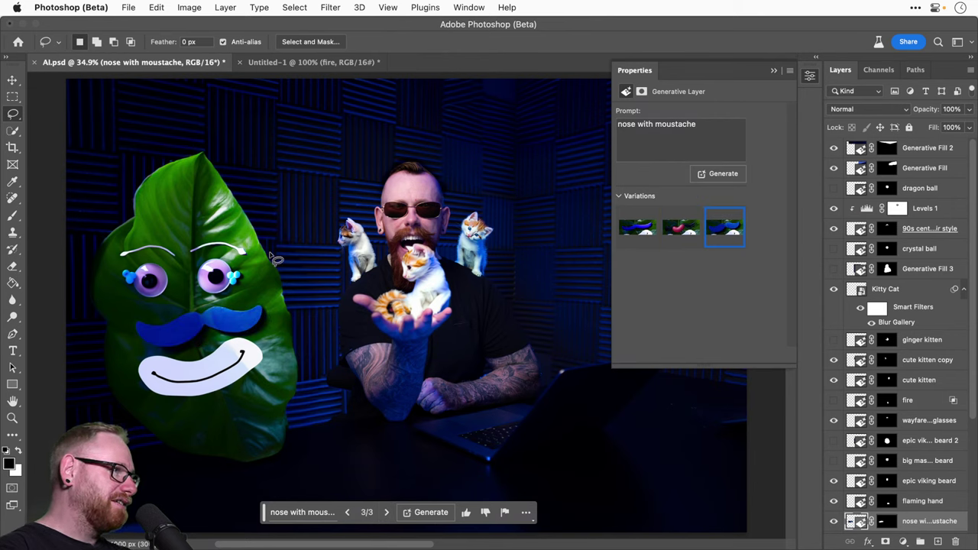
left_click(432, 512)
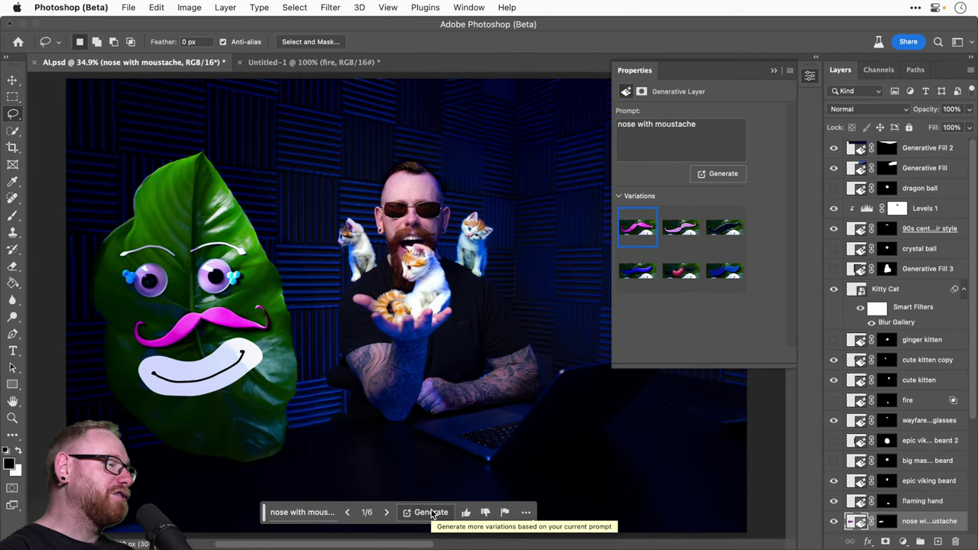
left_click(386, 513)
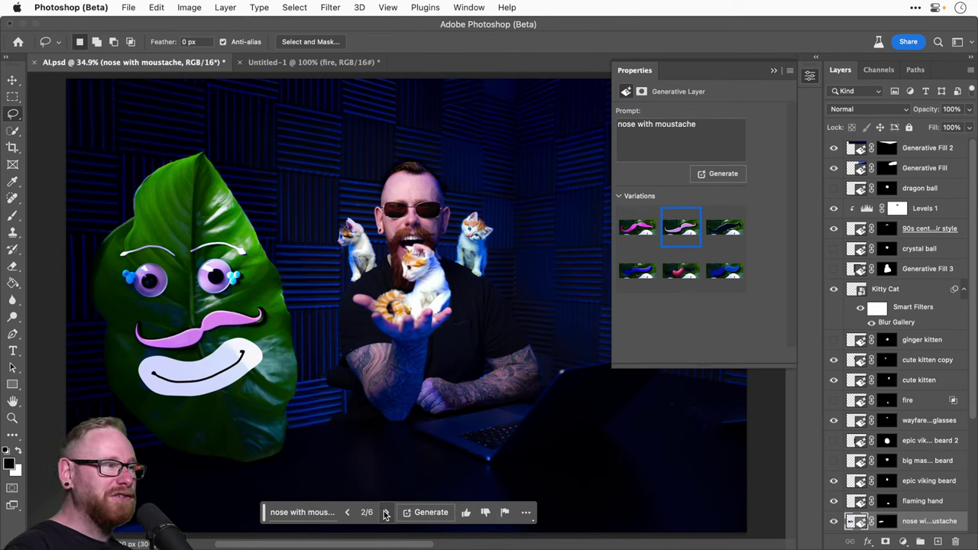
left_click(386, 512)
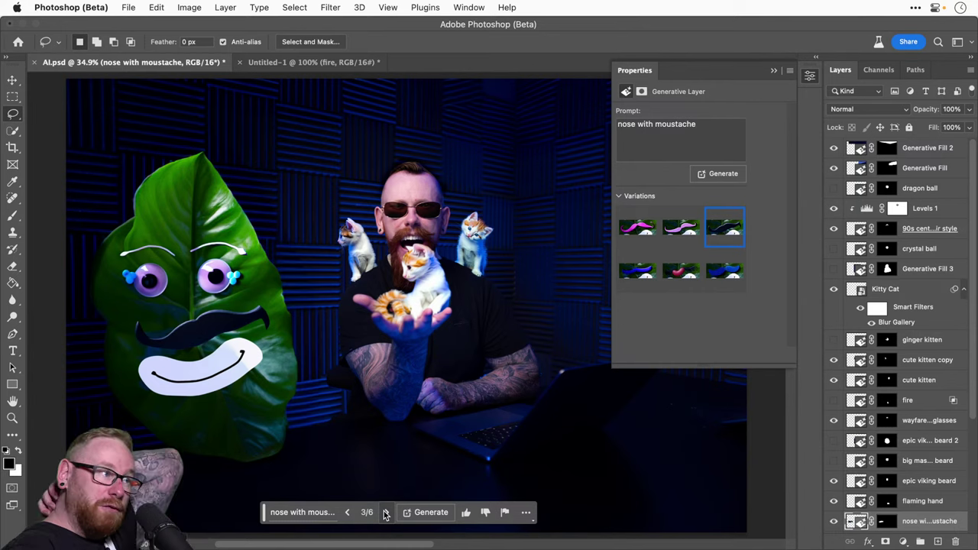
left_click(427, 512)
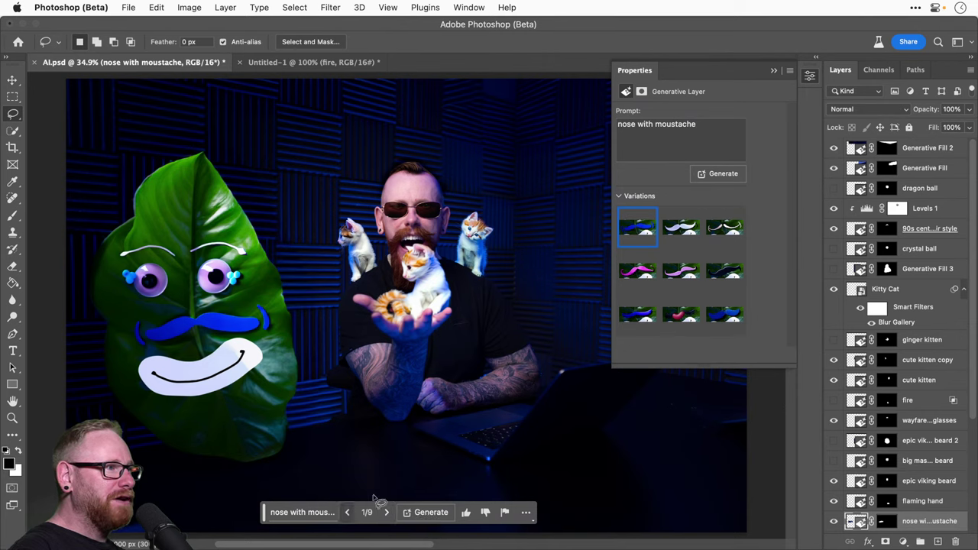
Step: Compare moustache variations up close on the leaf face and generate a batch reaching twelve
left_click(388, 513)
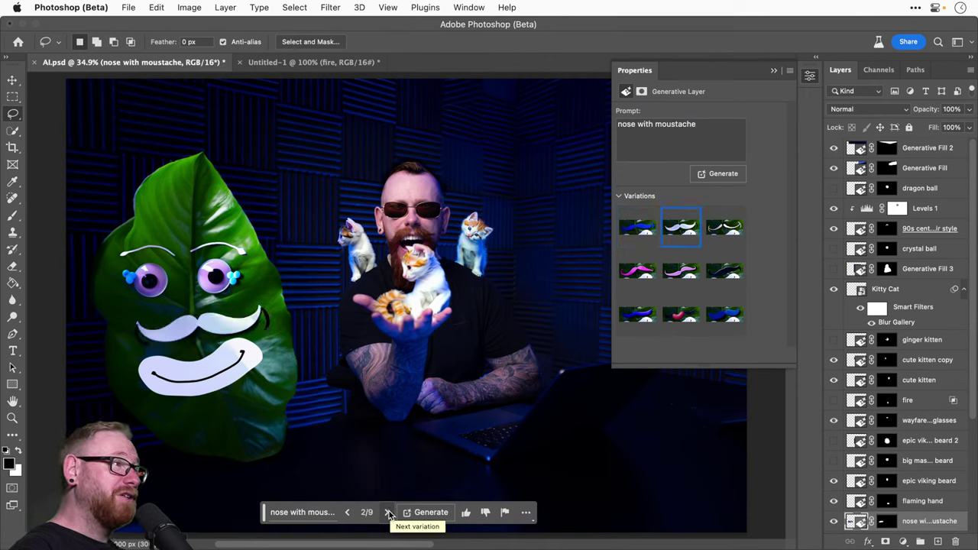
left_click(388, 513)
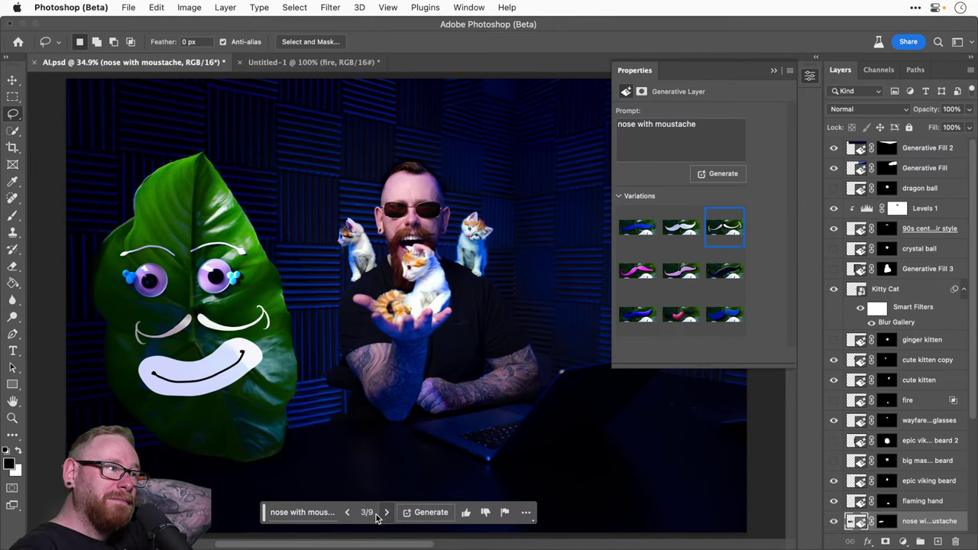
left_click(348, 512)
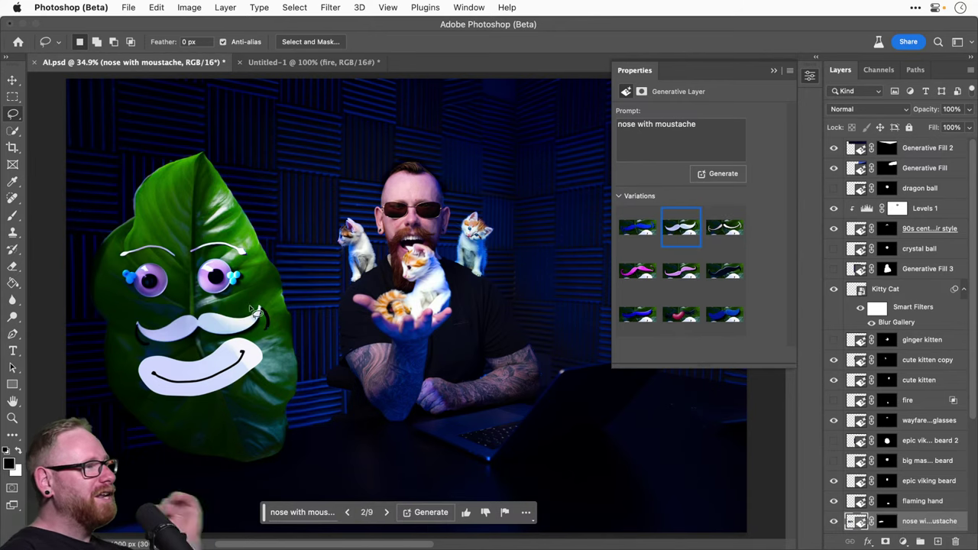
key("super+plus")
key("super+plus")
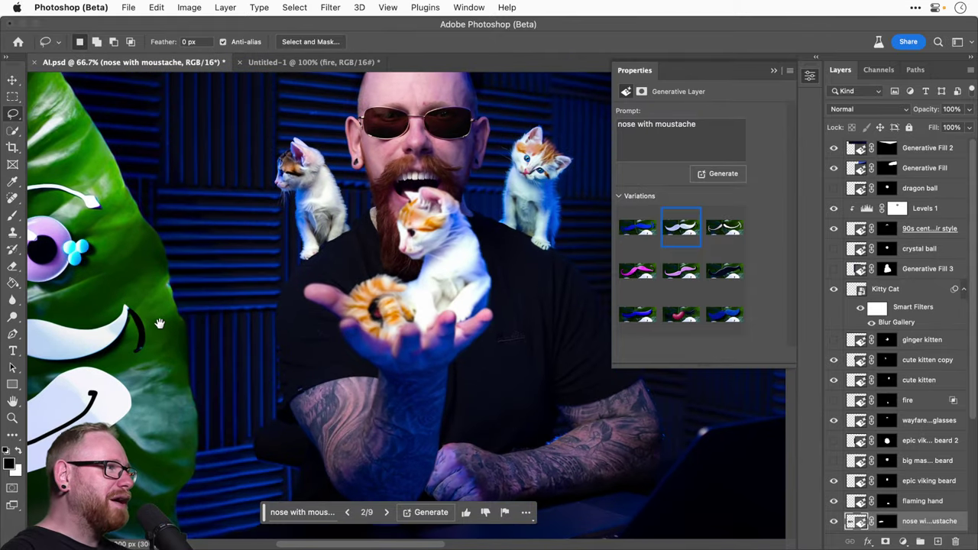
scroll(372, 361, "left", 10)
left_click_drag(372, 361, 334, 319)
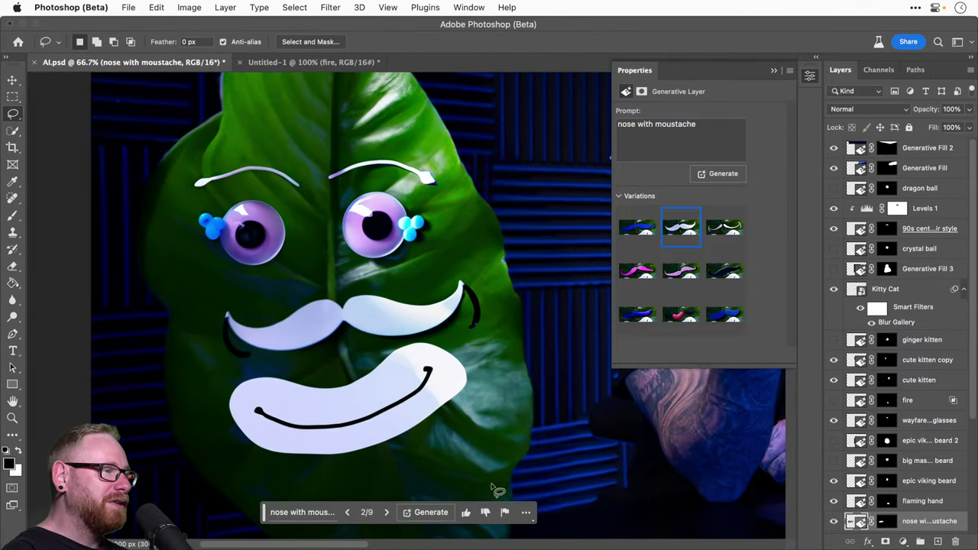
left_click(425, 512)
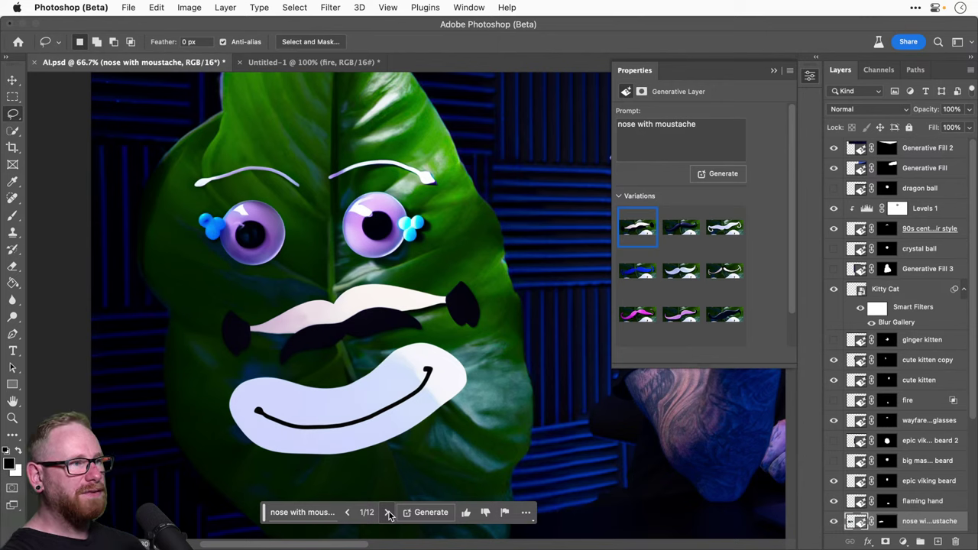
Step: Settle on moustache variation 2/12, the dark curled one, and fit the composite on screen
left_click(388, 513)
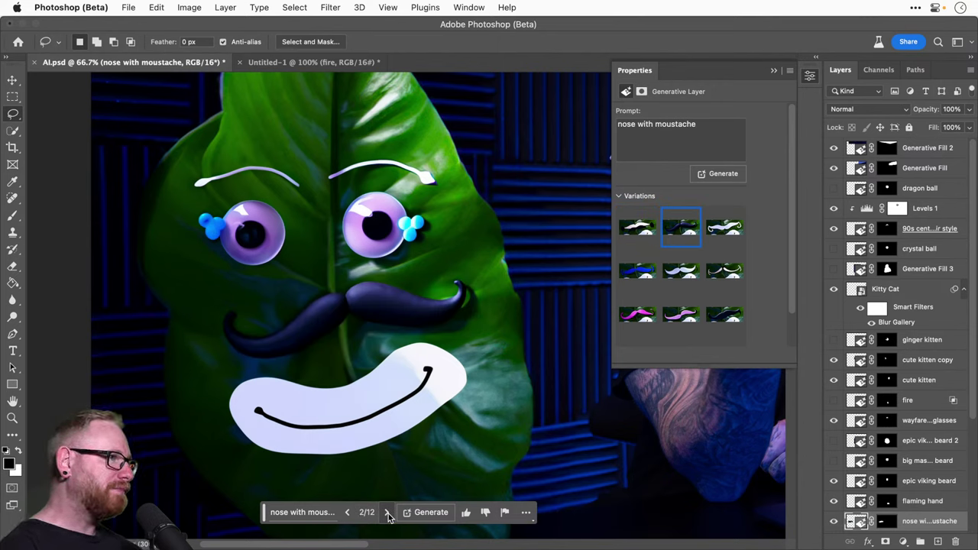
left_click(387, 513)
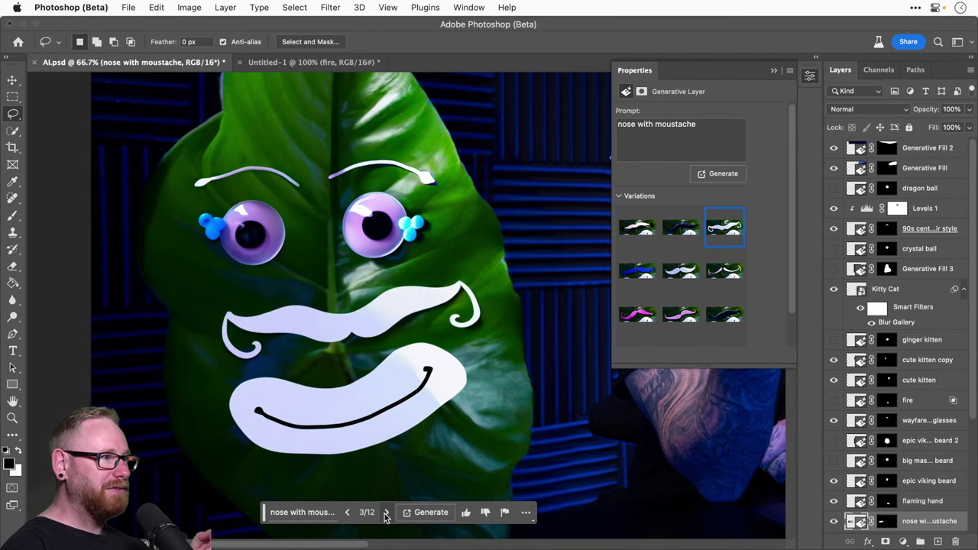
left_click(347, 512)
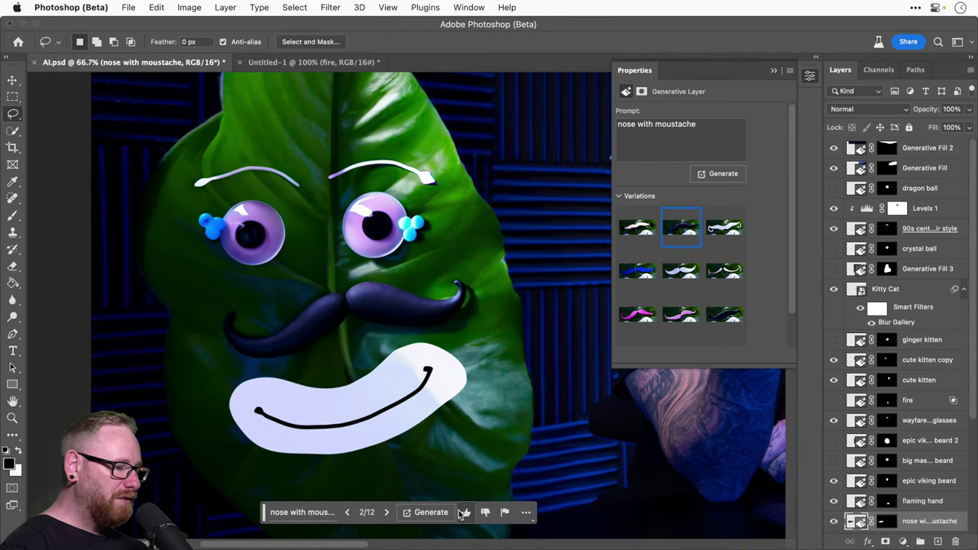
key("v")
key("super+minus")
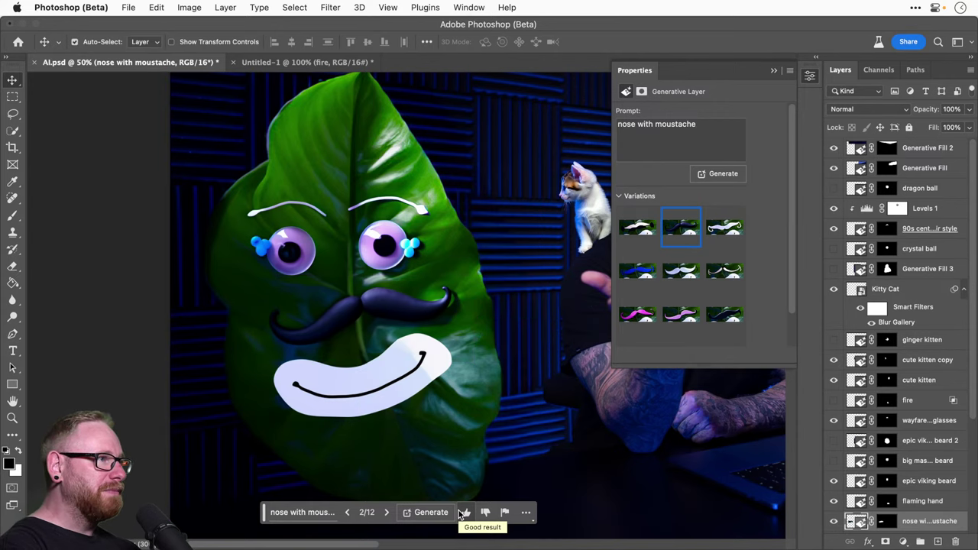
key("super+minus")
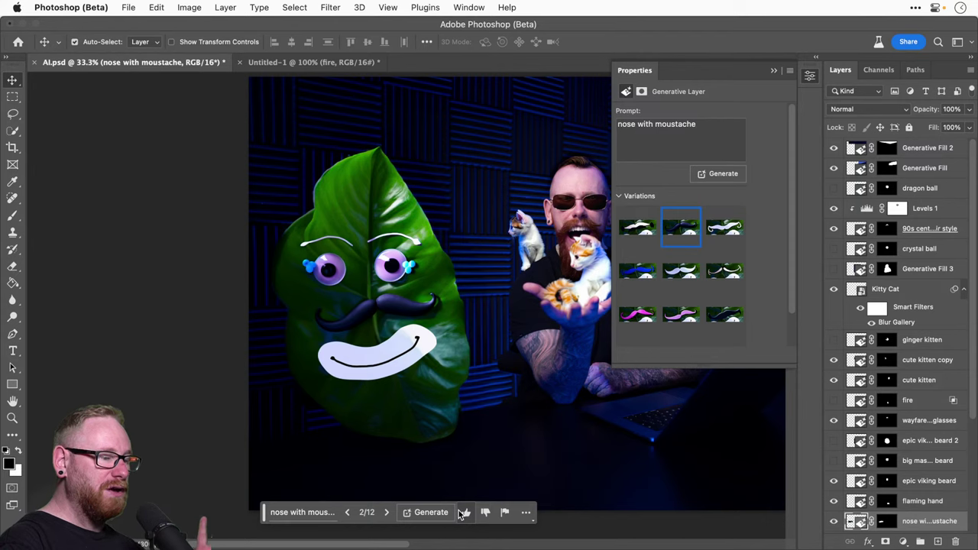
left_click(810, 75)
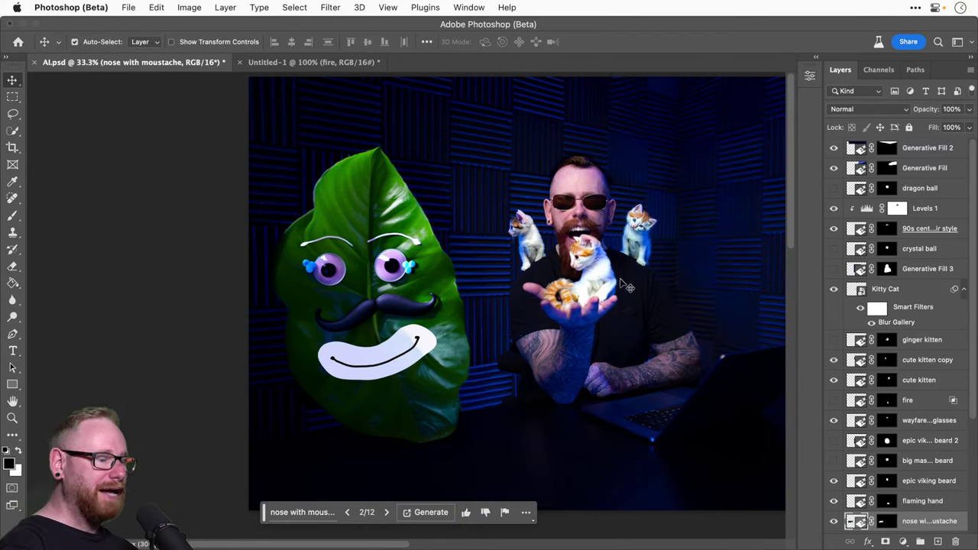
key("super+0")
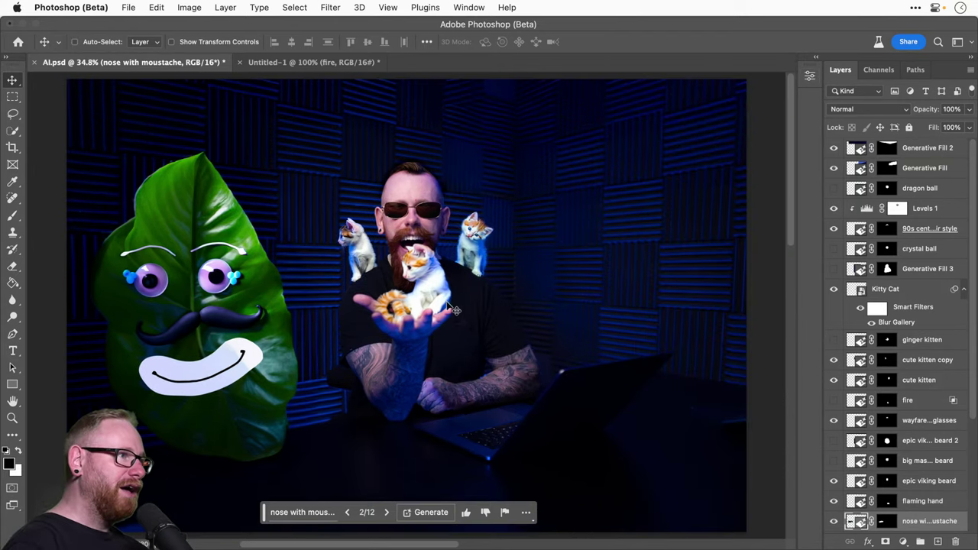
Step: Save AI.psd, then switch to Untitled-1 and back to the composite
key("super+s")
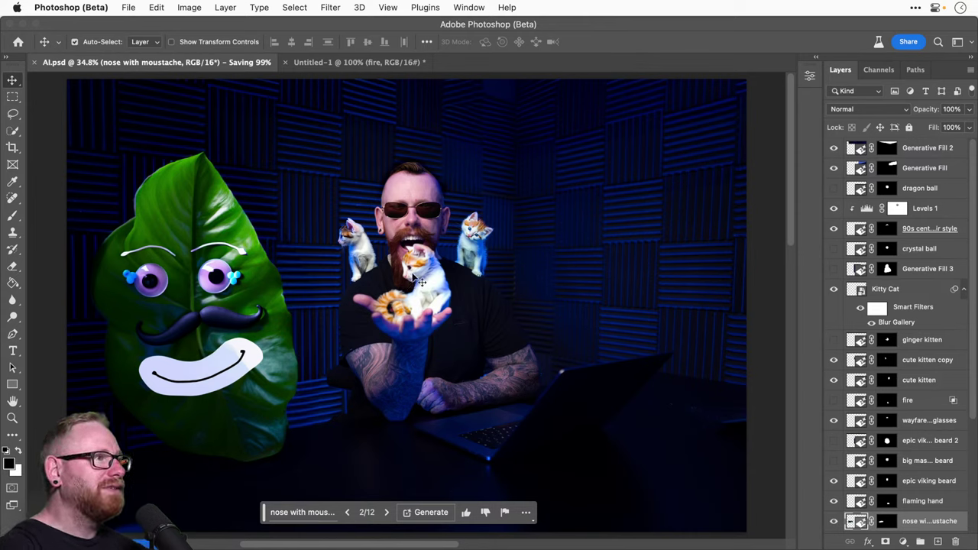
left_click(341, 62)
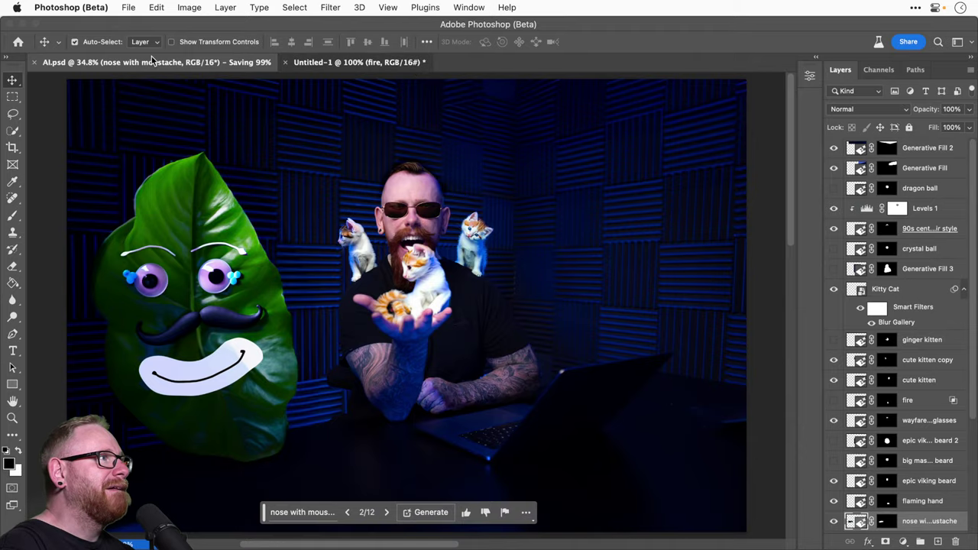
left_click(147, 65)
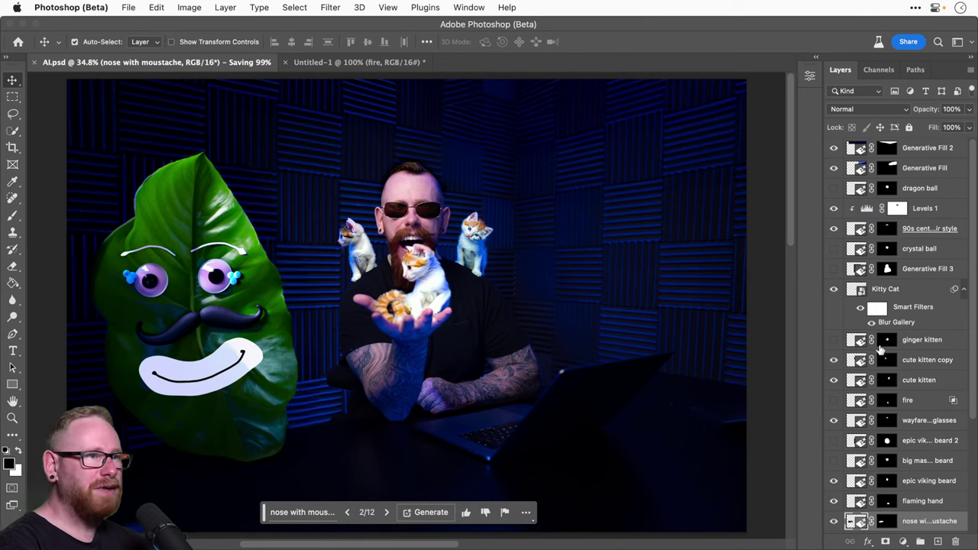
left_click(834, 339)
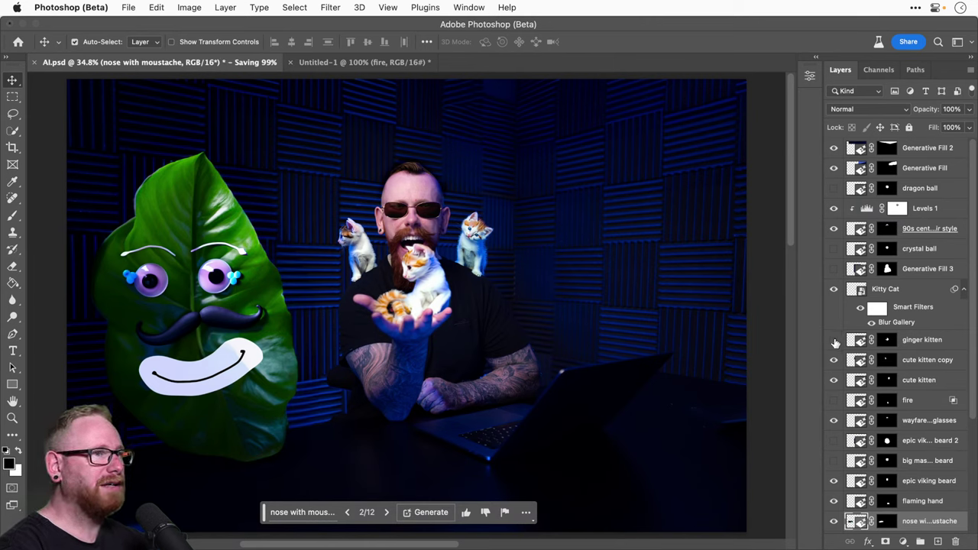
left_click(834, 401)
left_click(835, 401)
left_click(834, 440)
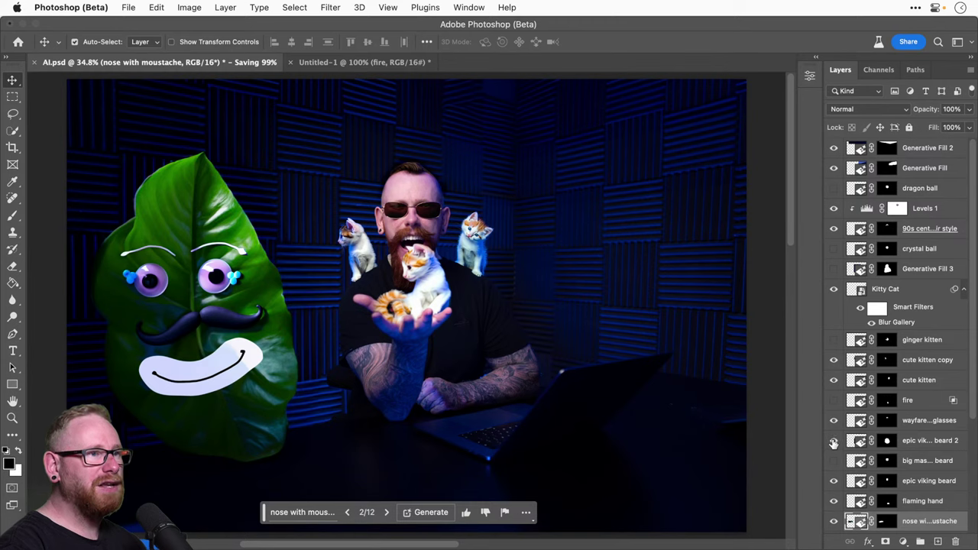
left_click(834, 440)
left_click(835, 461)
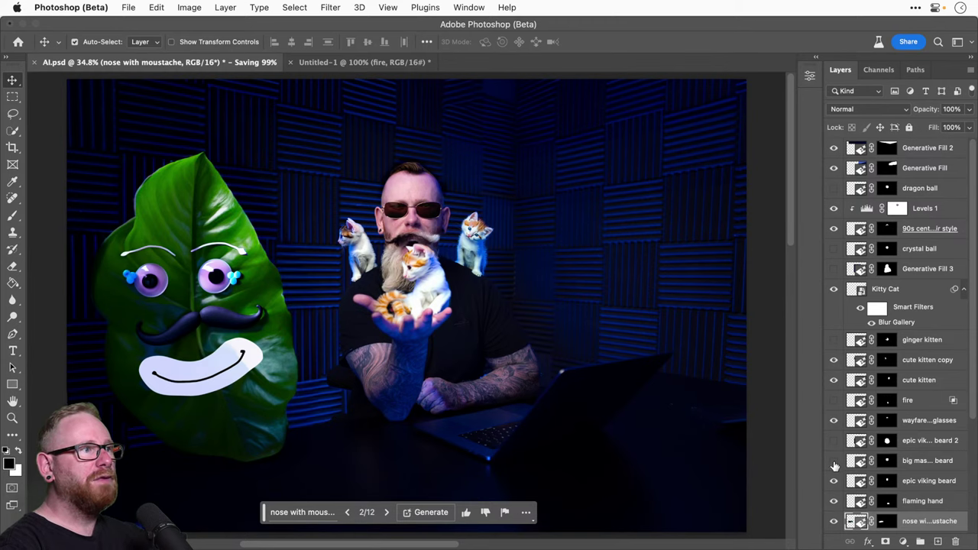
left_click(835, 462)
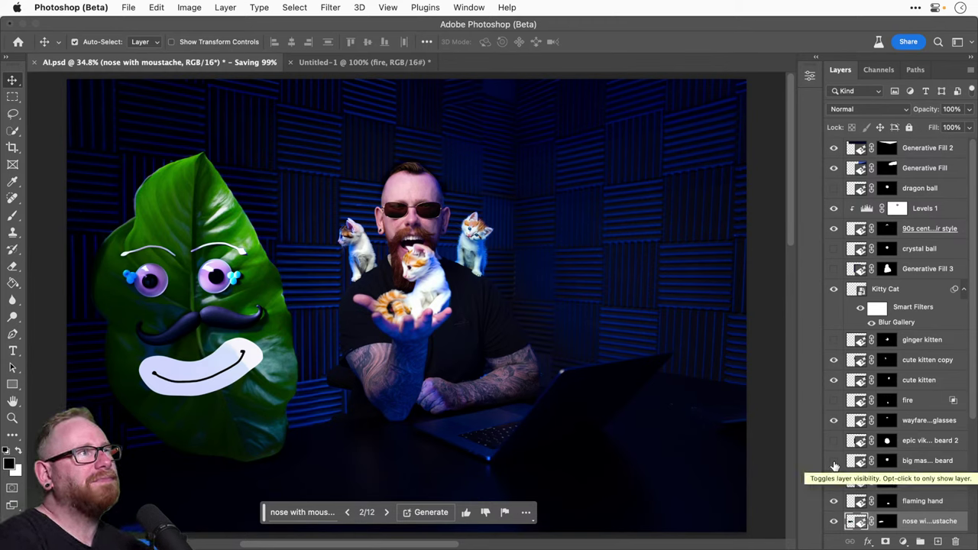
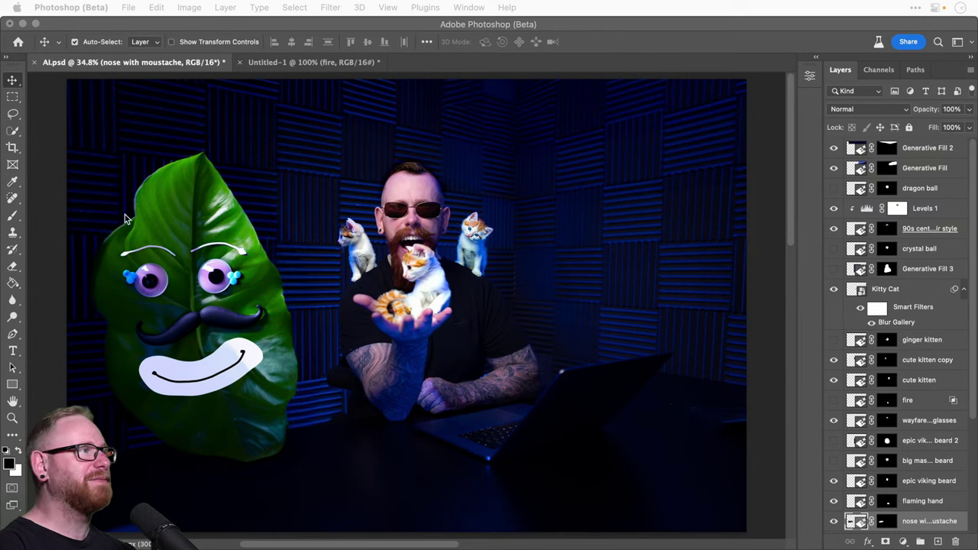
Step: Lasso the area above the leaf and generate 'add hair' with Generative Fill
left_click(23, 117)
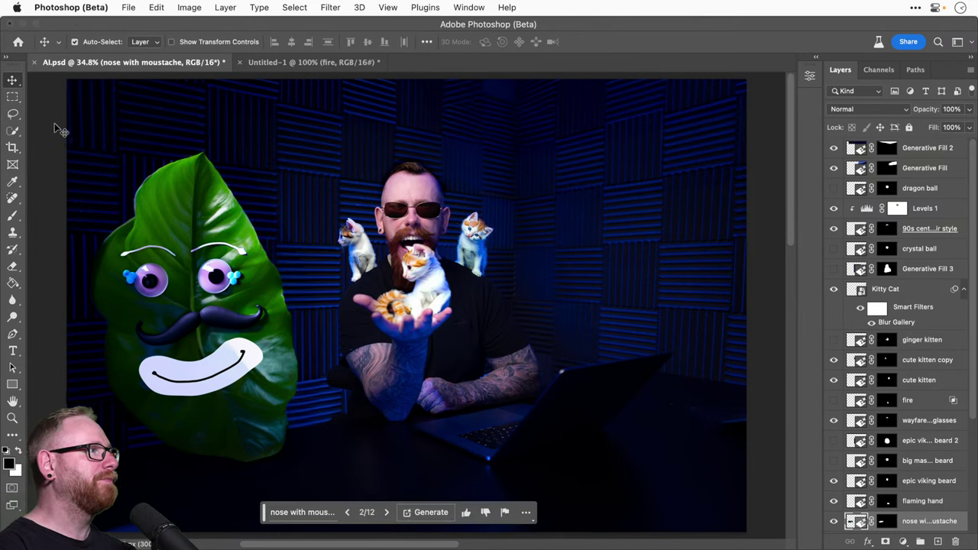
left_click(13, 113)
mouse_move(138, 122)
left_mouse_down()
mouse_move(111, 165)
mouse_move(168, 228)
mouse_move(280, 166)
mouse_move(139, 124)
left_mouse_up()
left_click(329, 510)
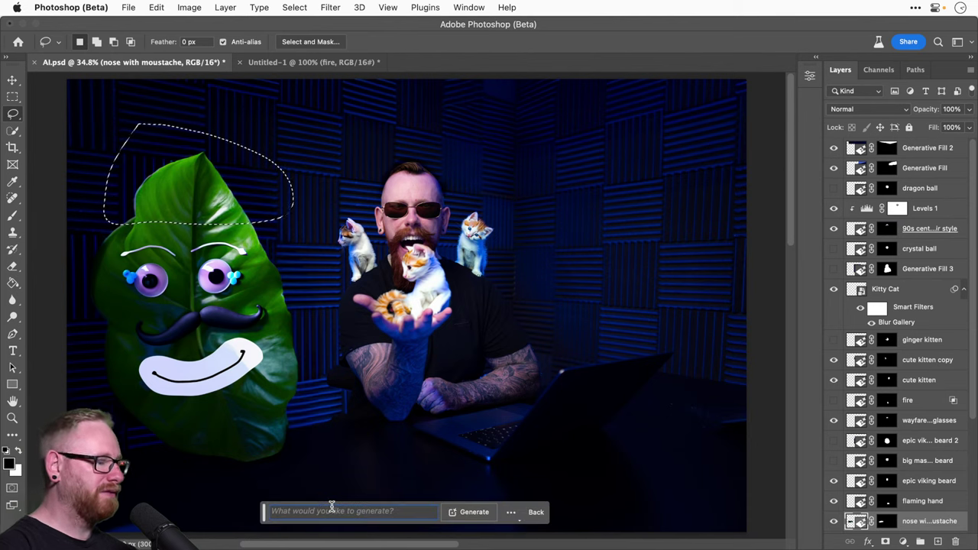
type("add hair")
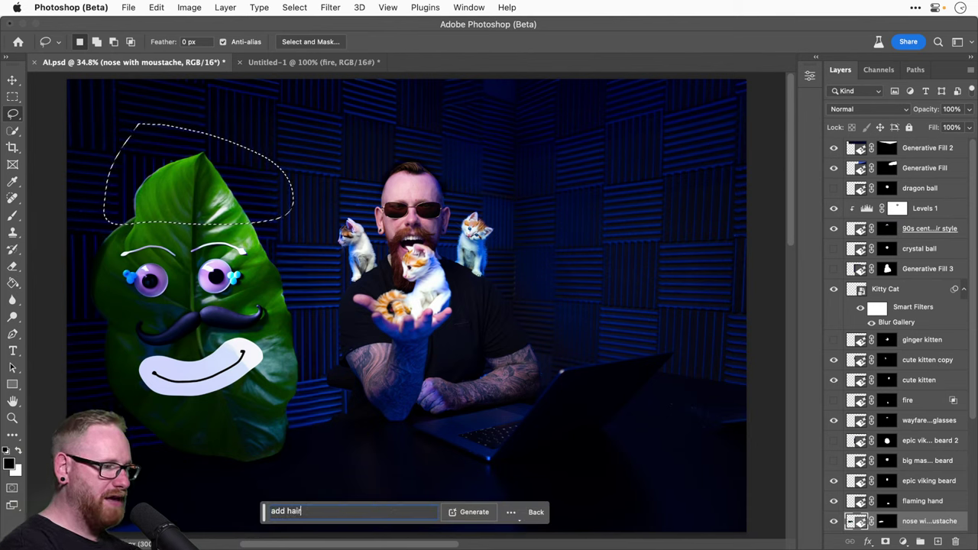
key("Return")
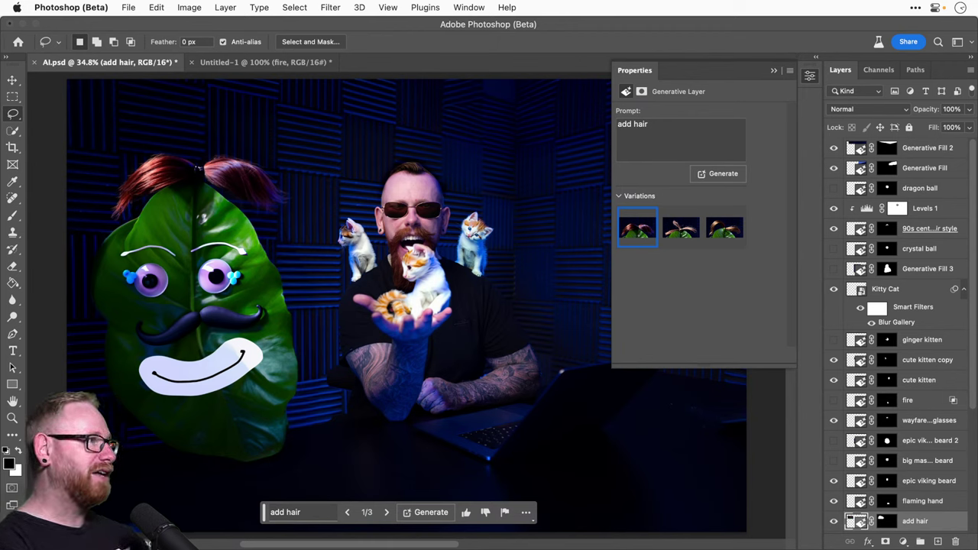
Step: Preview the three hair variations, return to the first, and generate three more
left_click(676, 222)
left_click(720, 230)
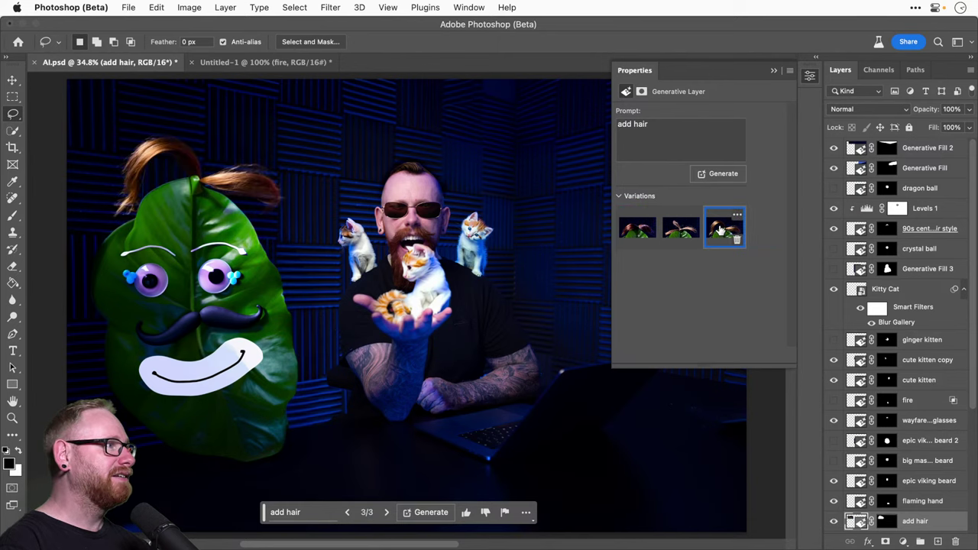
left_click(638, 229)
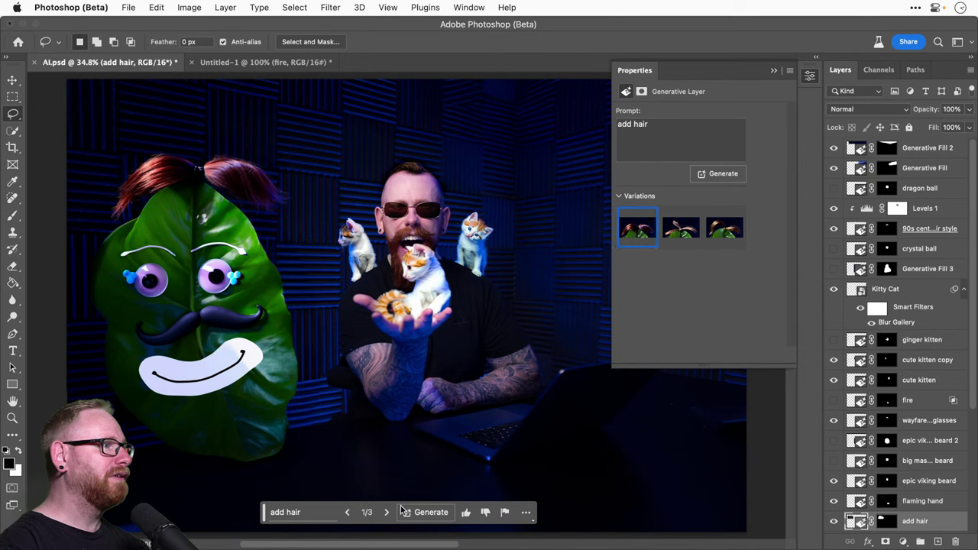
left_click(416, 512)
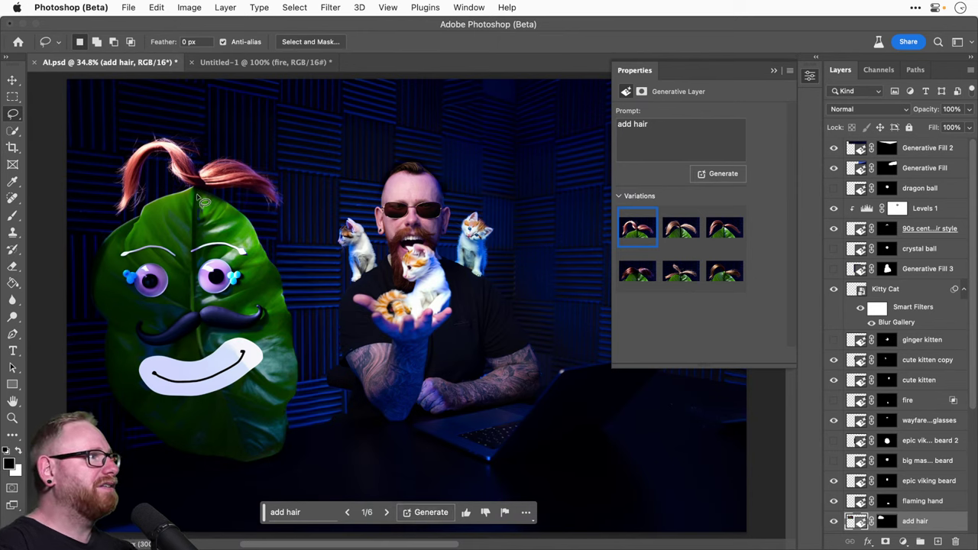
key("z")
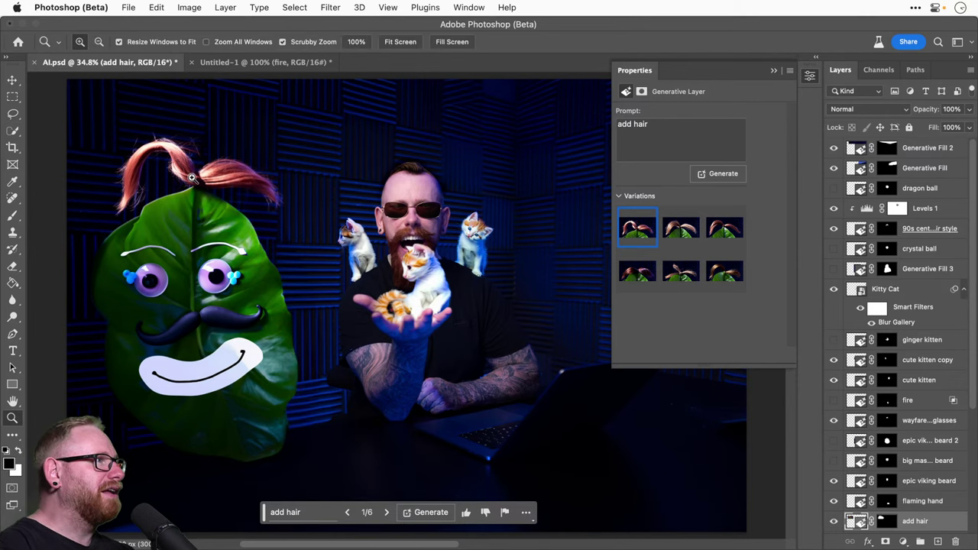
left_click(195, 188)
left_click(191, 179)
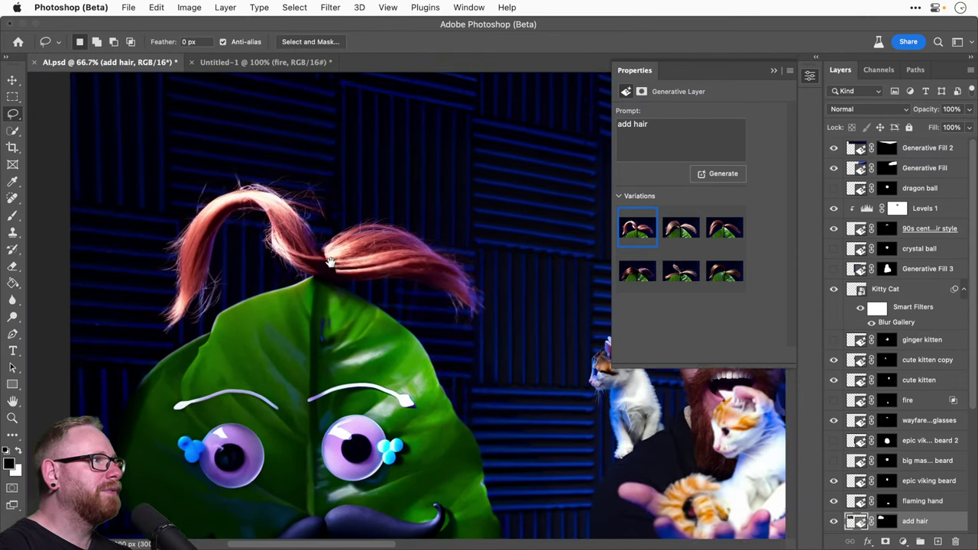
left_click(317, 257)
left_click(317, 257)
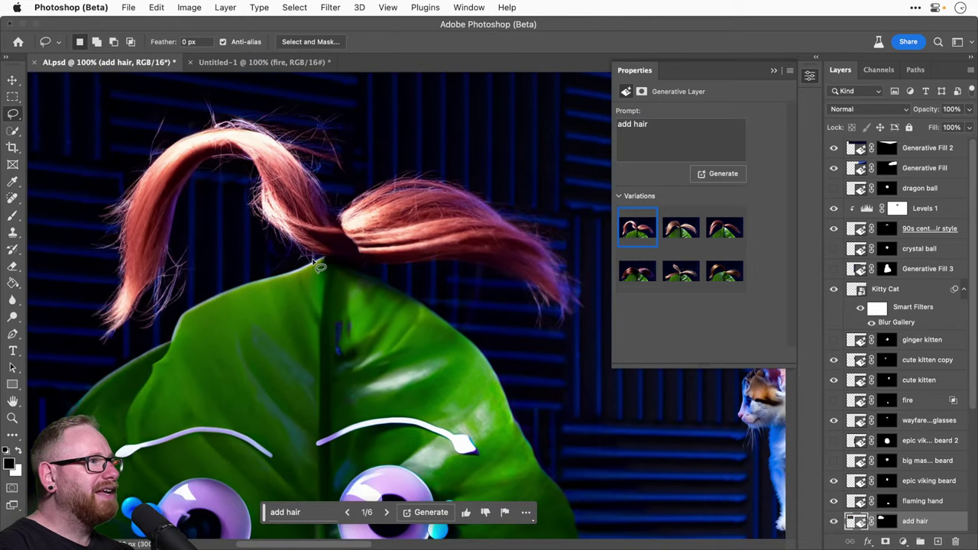
left_click(833, 521)
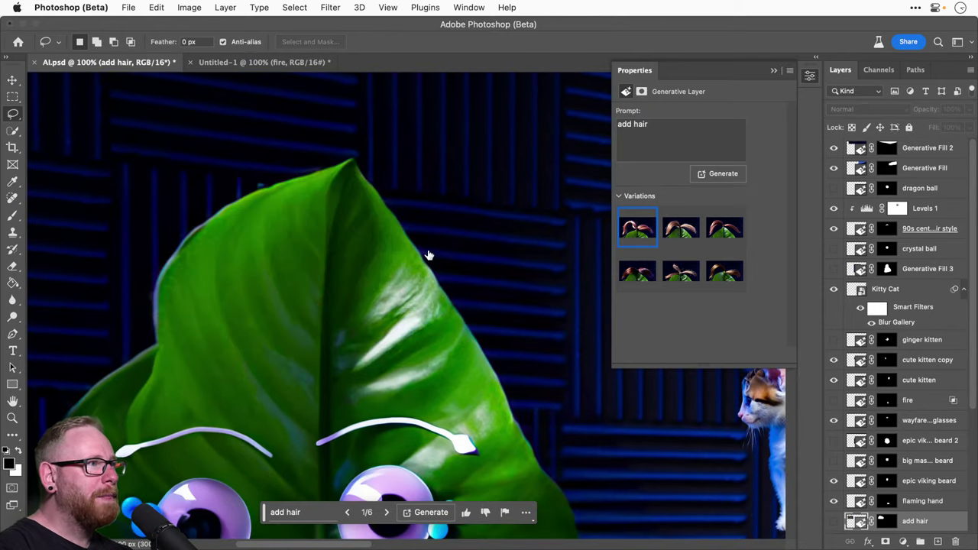
left_click(834, 521)
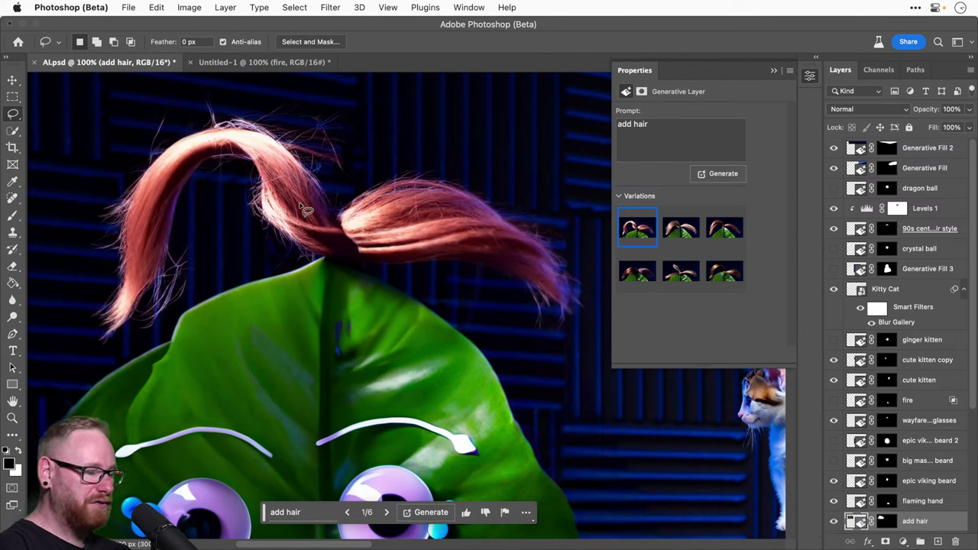
key("v")
key("ctrl+0")
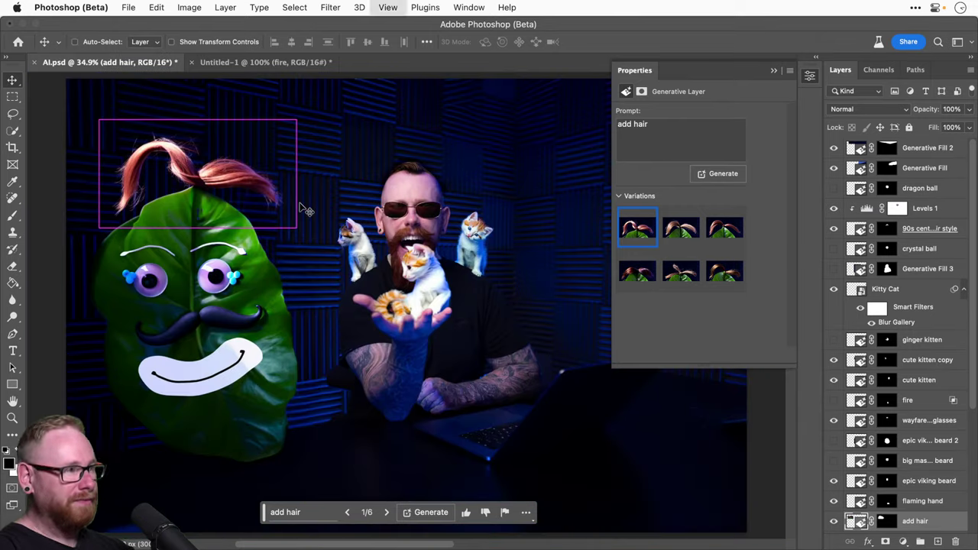
Step: Compare the blond, red and first hair variations, settling on the first
left_click(676, 230)
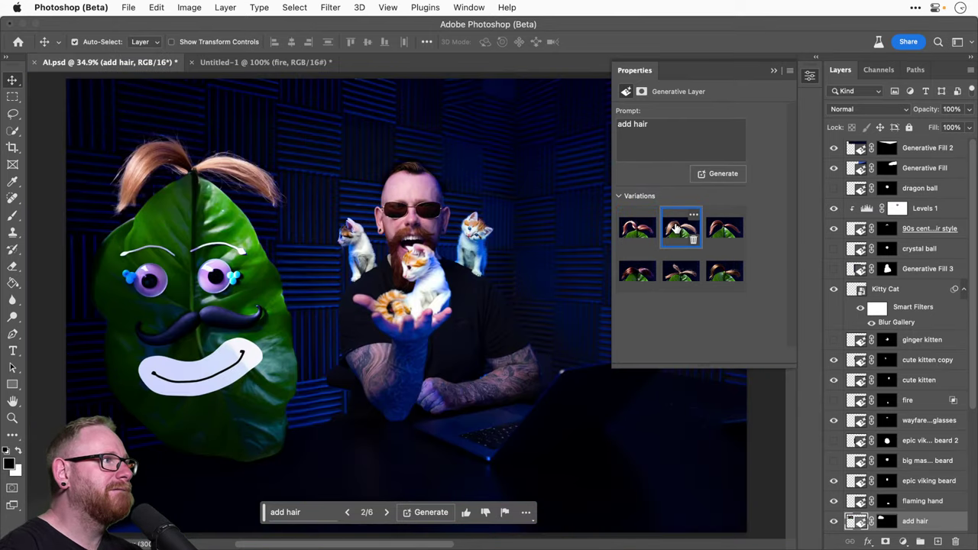
left_click(718, 230)
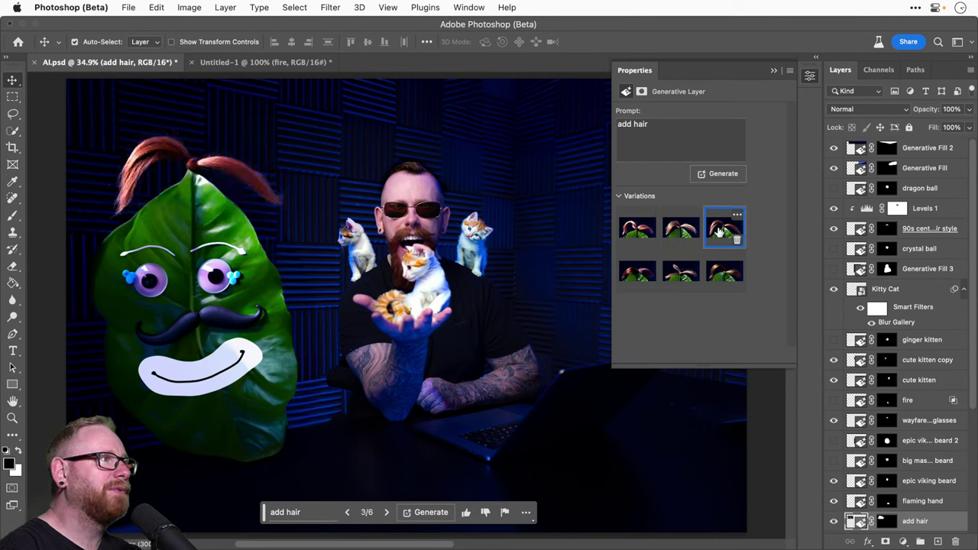
left_click(638, 229)
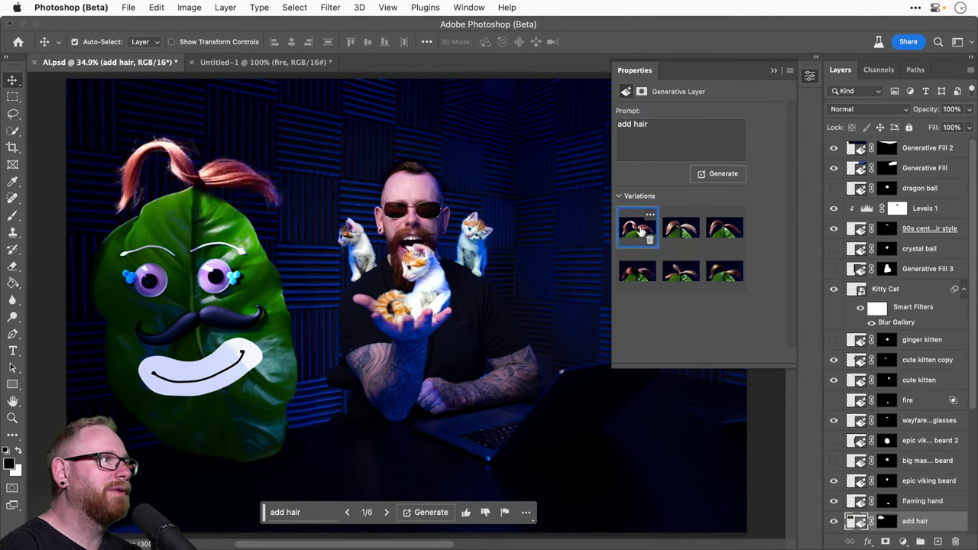
left_click(677, 230)
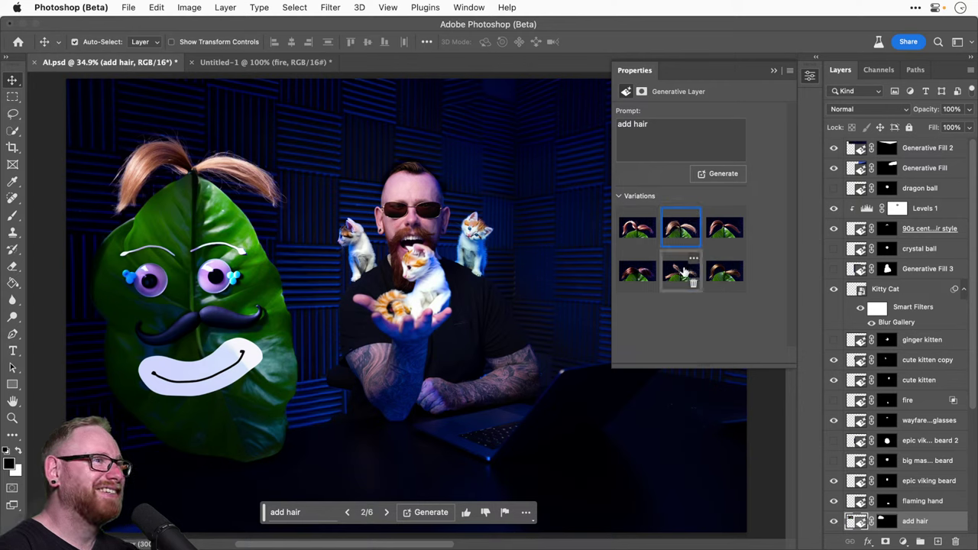
left_click(626, 273)
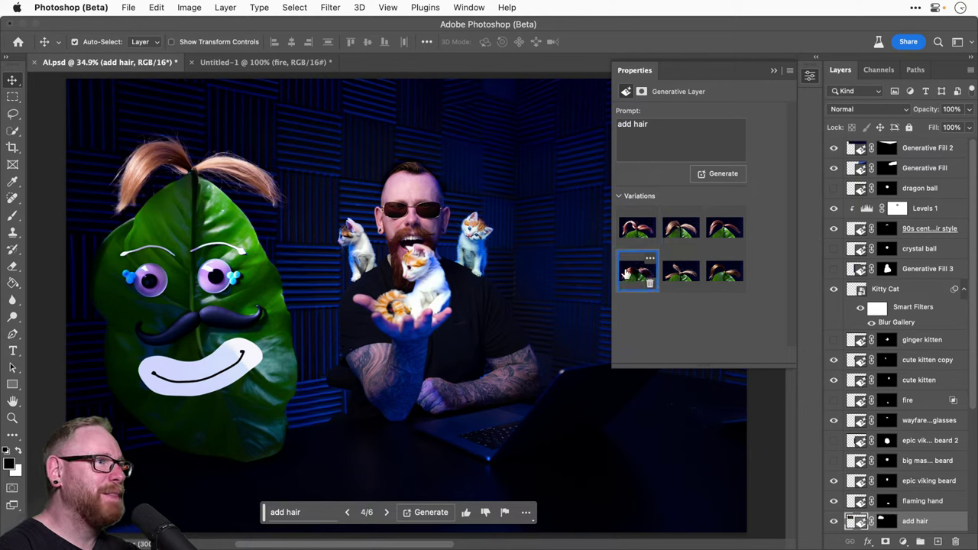
left_click(663, 240)
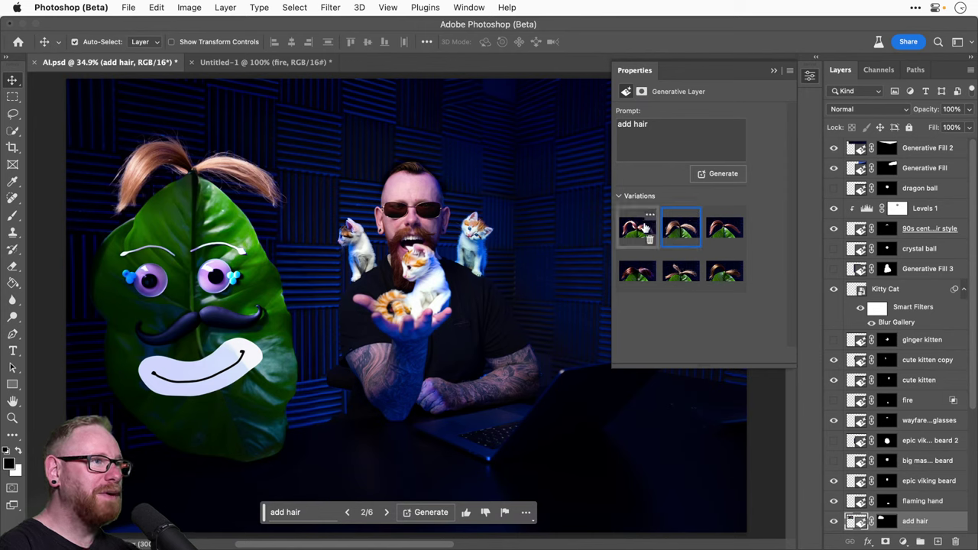
left_click(642, 229)
left_click(676, 228)
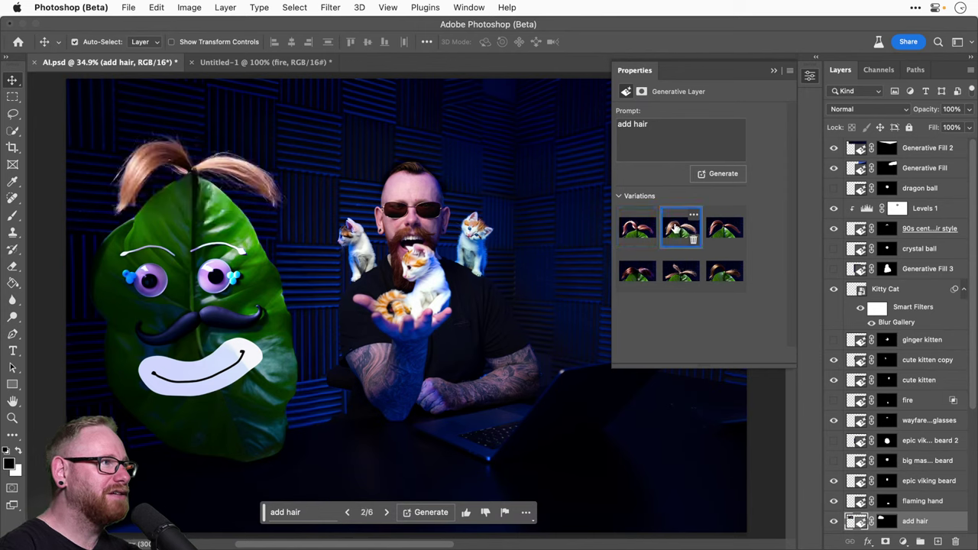
left_click(631, 228)
left_click(674, 229)
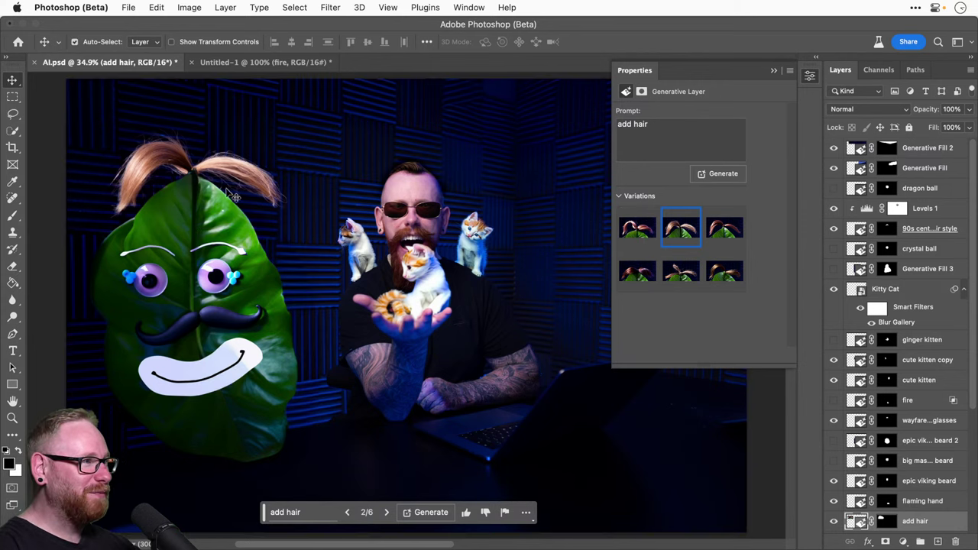
left_click(639, 231)
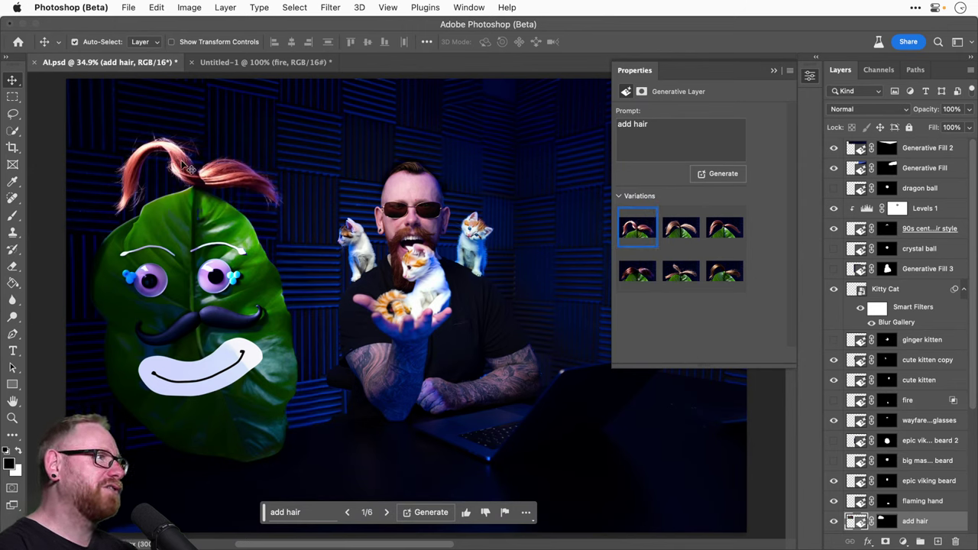
Step: Generate another hair batch, apply the light brown fifth variation, and close Properties
left_click(719, 175)
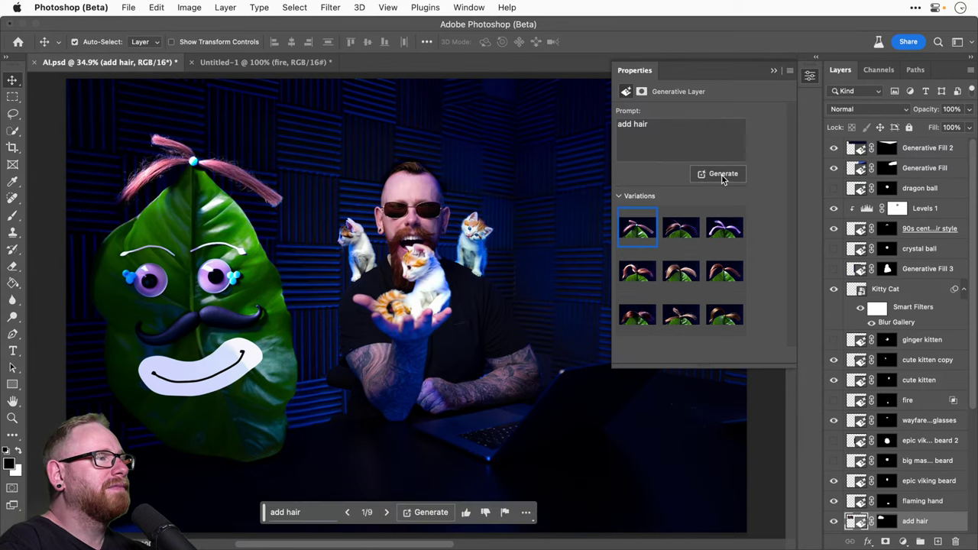
left_click(678, 229)
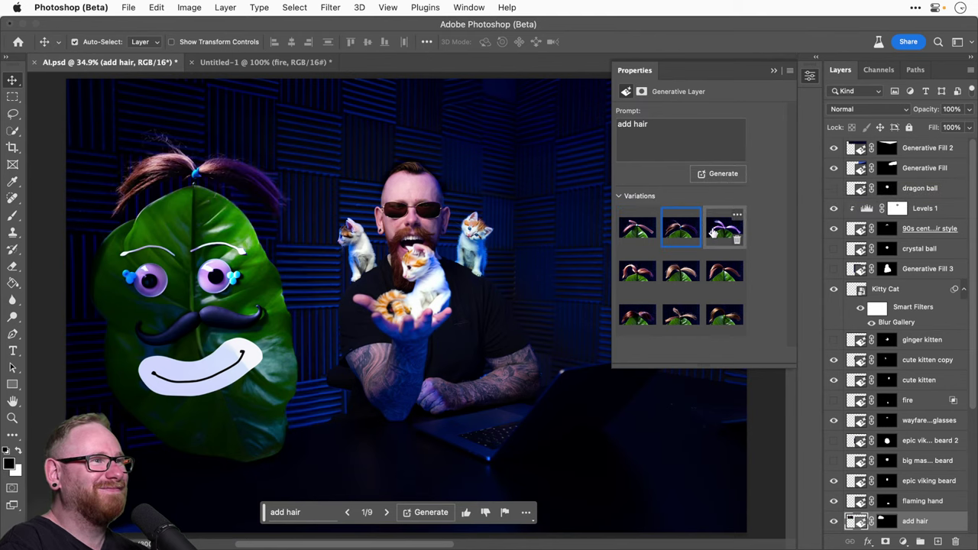
left_click(718, 231)
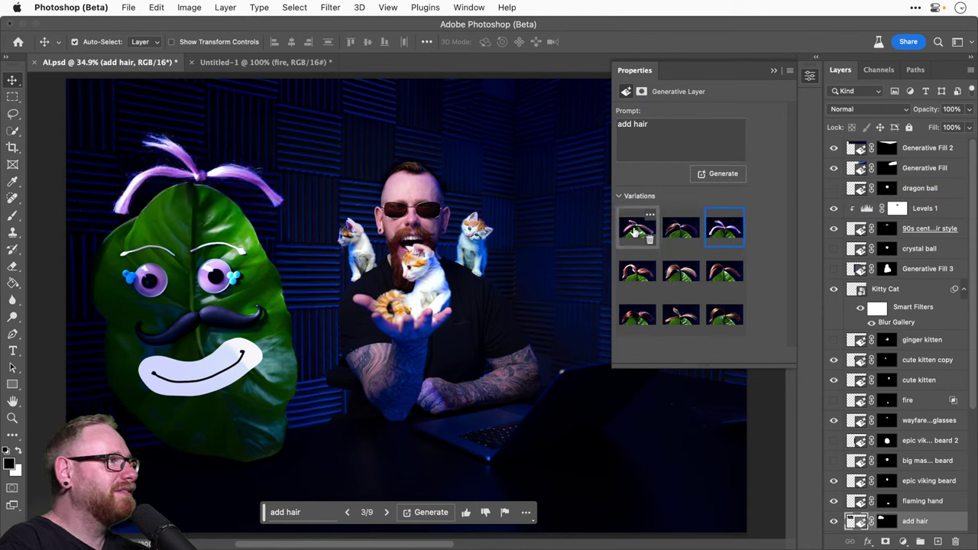
left_click(680, 273)
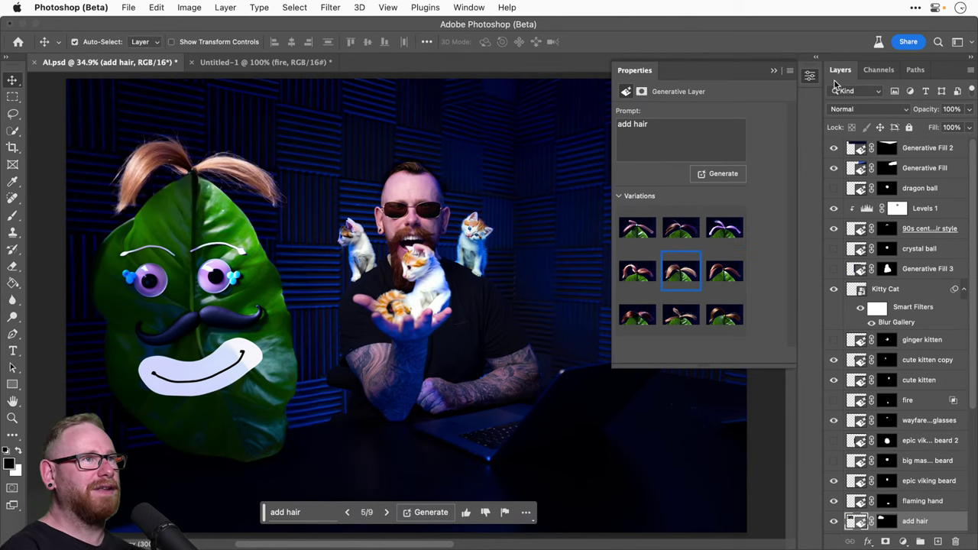
left_click(809, 75)
scroll(894, 420, "down", 5)
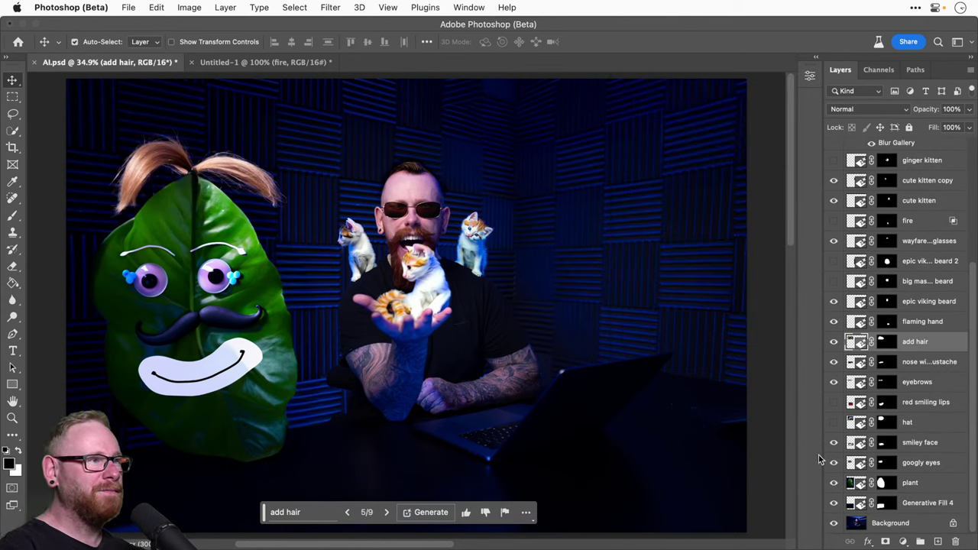
Step: Lasso around the laptop and generate 'something coming out of the screen'
left_click(12, 115)
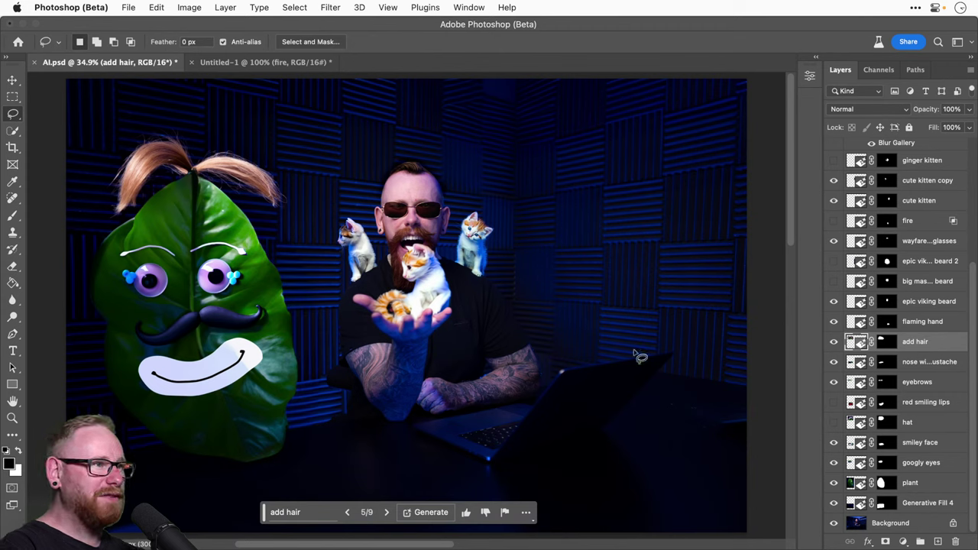
mouse_move(651, 352)
left_mouse_down()
mouse_move(575, 313)
mouse_move(507, 330)
mouse_move(439, 363)
mouse_move(410, 398)
mouse_move(414, 449)
mouse_move(456, 467)
mouse_move(493, 457)
mouse_move(556, 374)
mouse_move(654, 361)
left_mouse_up()
left_click(319, 513)
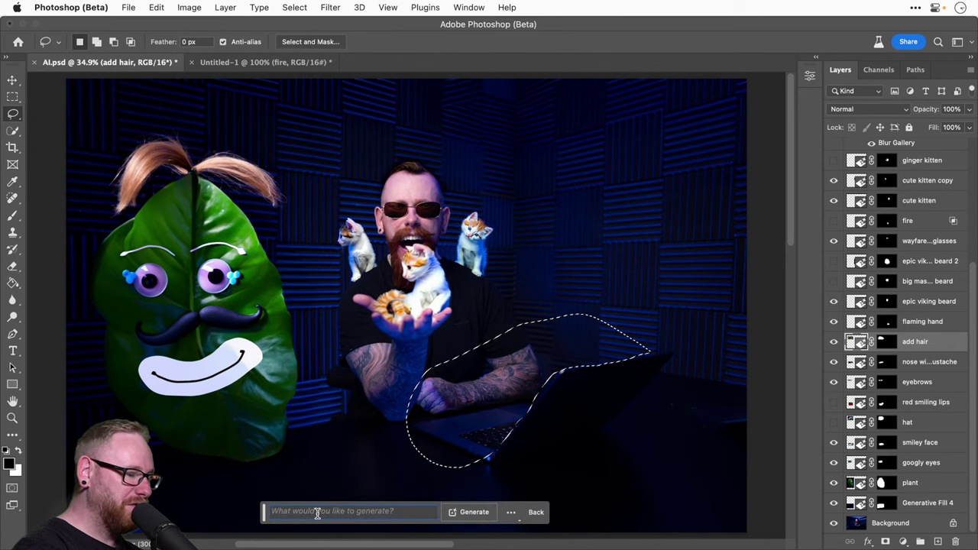
type("something coming")
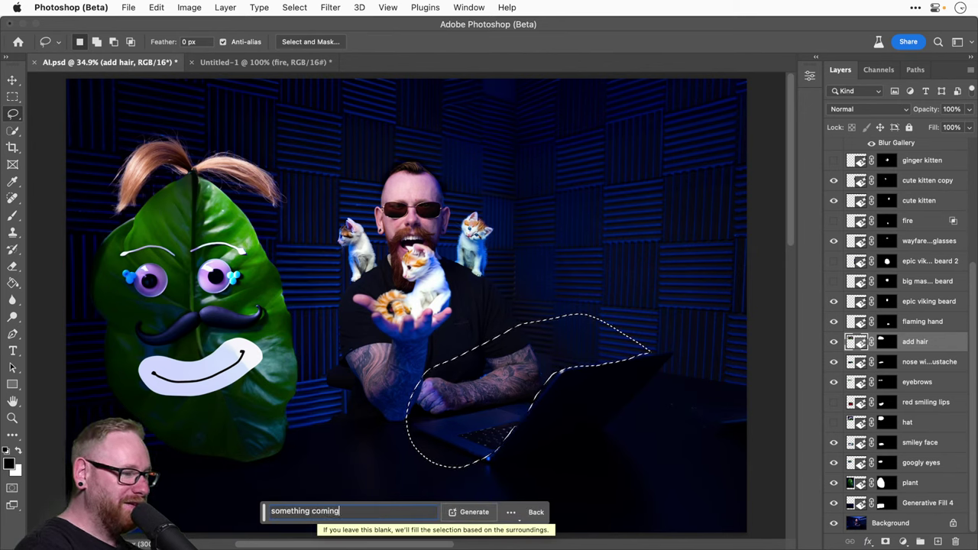
type(" out of the scr")
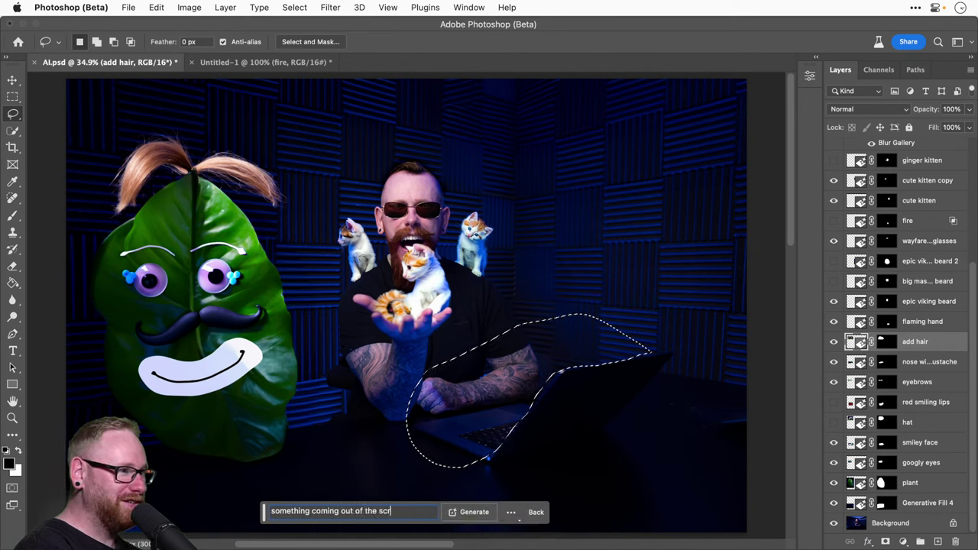
type("een")
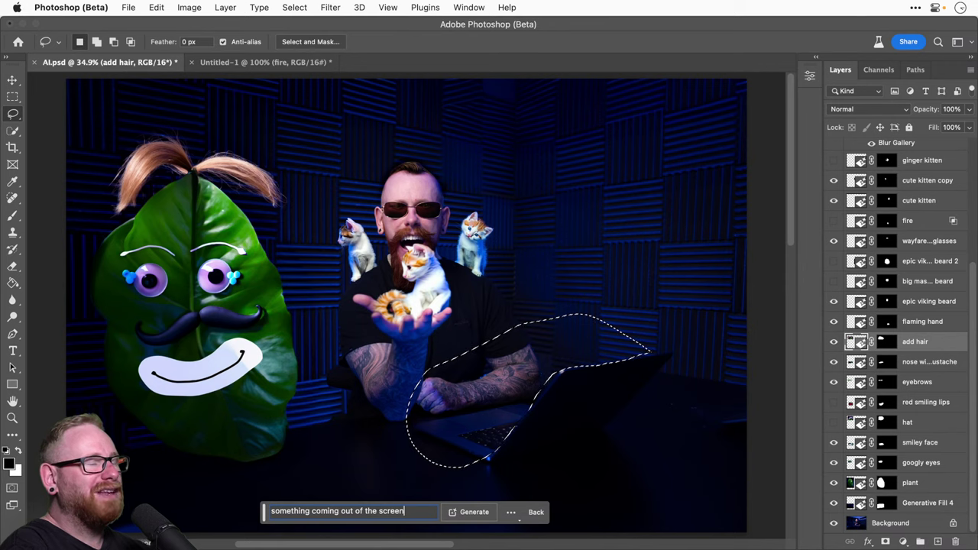
key("Return")
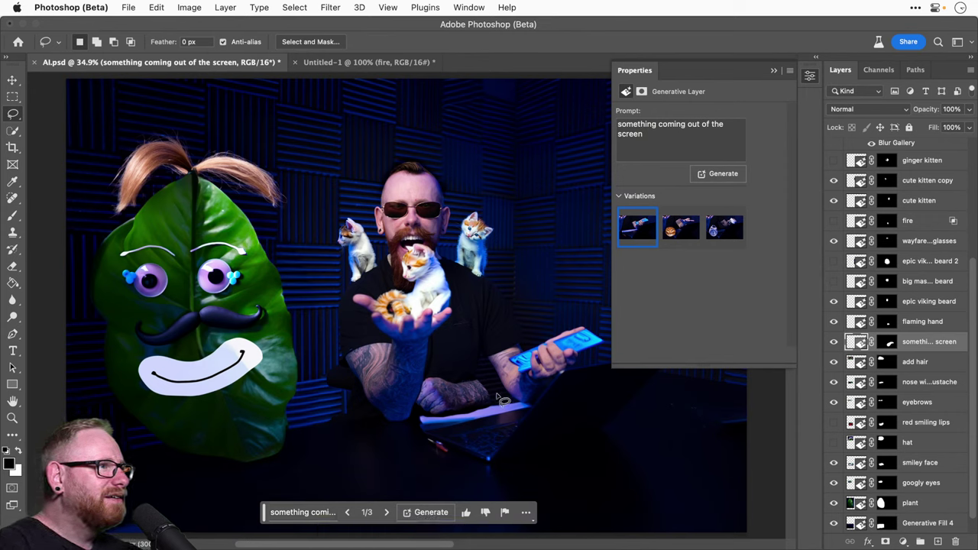
Step: Preview the pumpkin and clock variations, generate three more, and choose the second
left_click(680, 228)
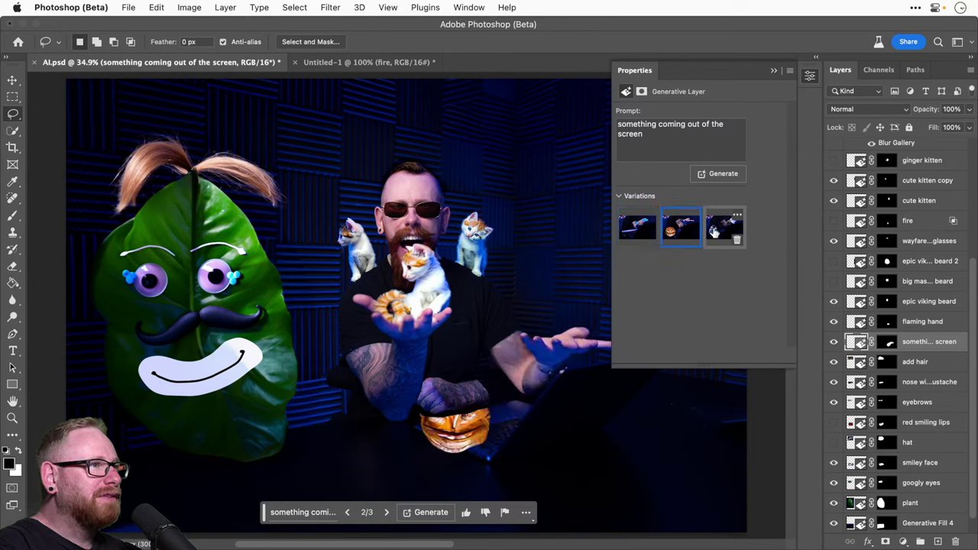
left_click(713, 231)
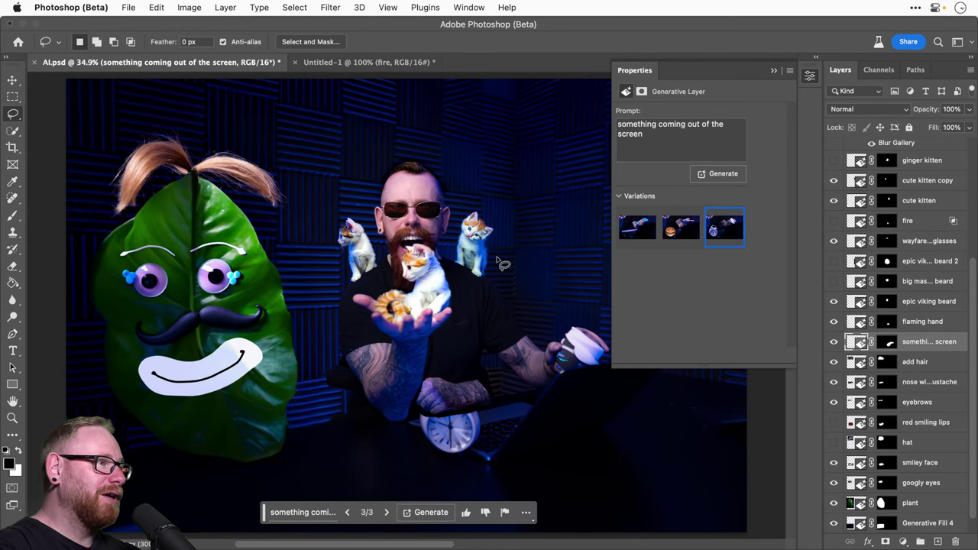
left_click(718, 174)
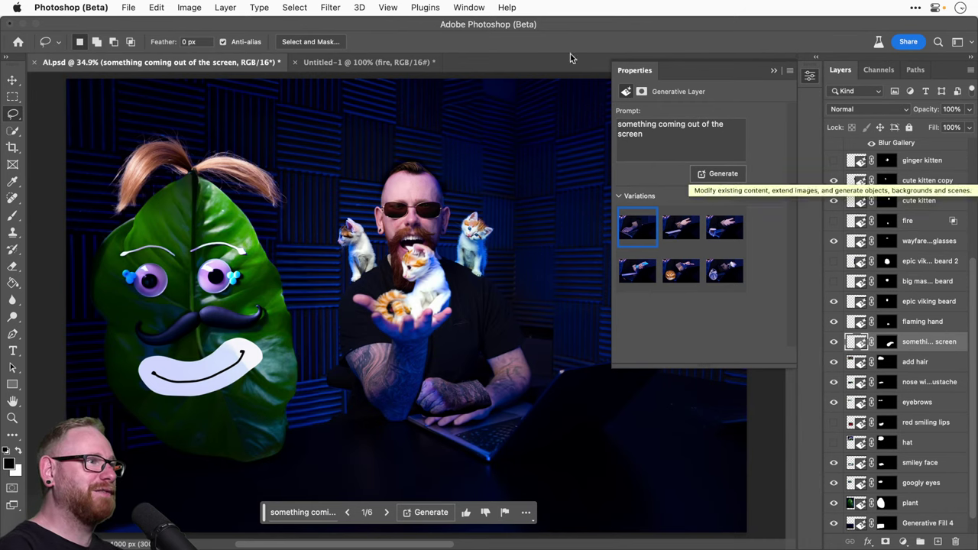
left_click(677, 227)
left_click(723, 228)
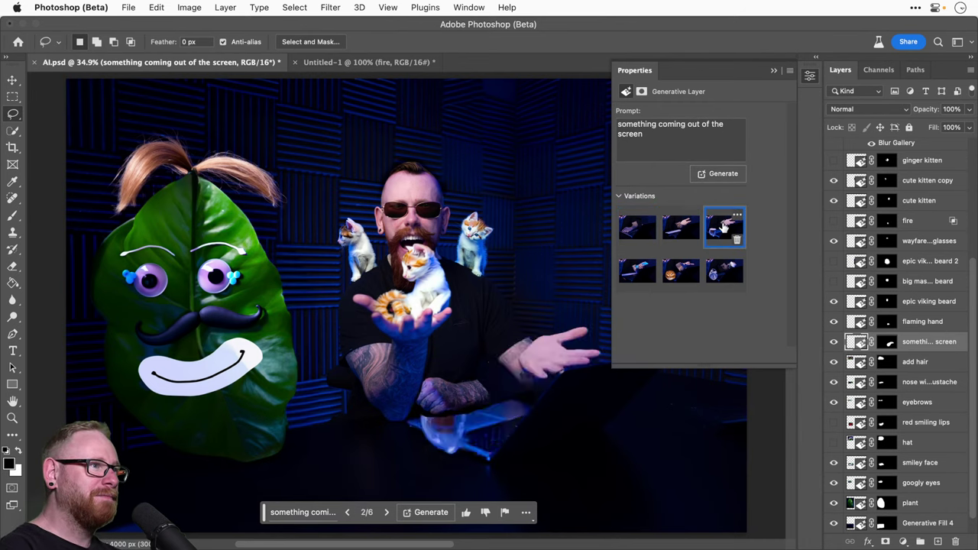
left_click(680, 227)
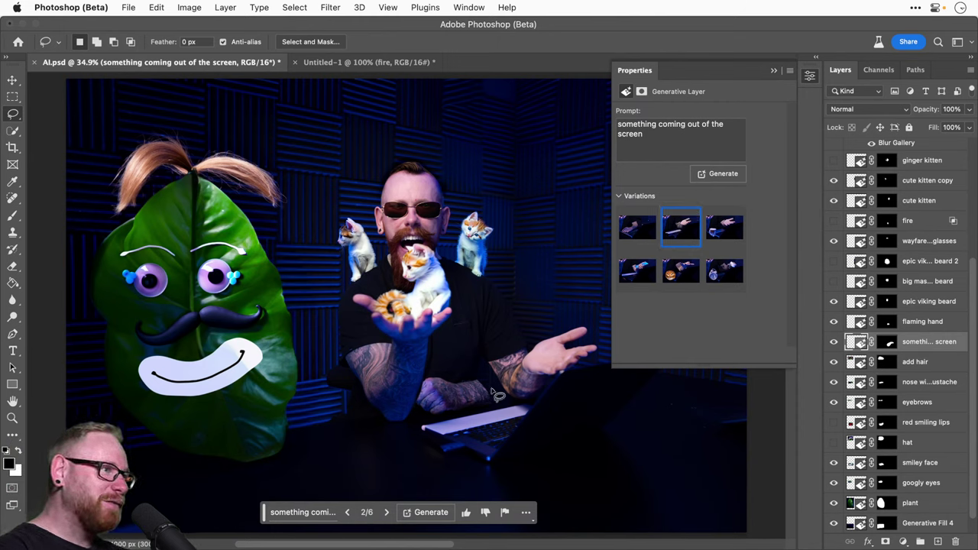
Step: Toggle the generated layer's visibility to compare before and after
key("z")
key("z")
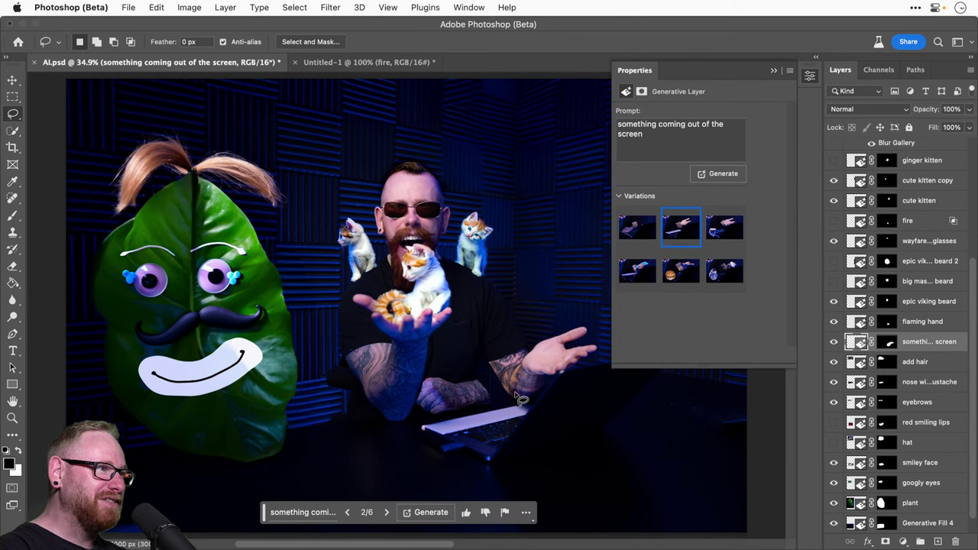
left_click(834, 342)
left_click(833, 342)
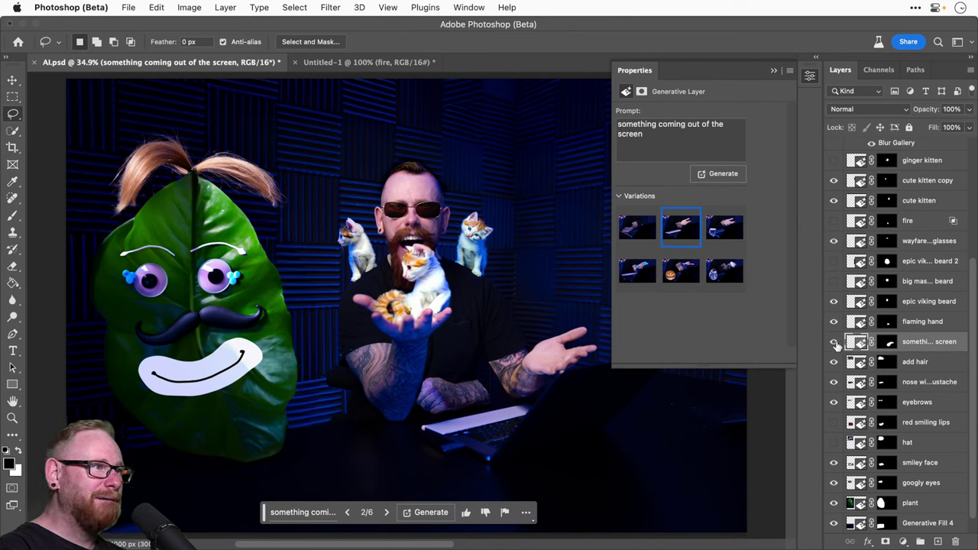
left_click(833, 342)
left_click(834, 342)
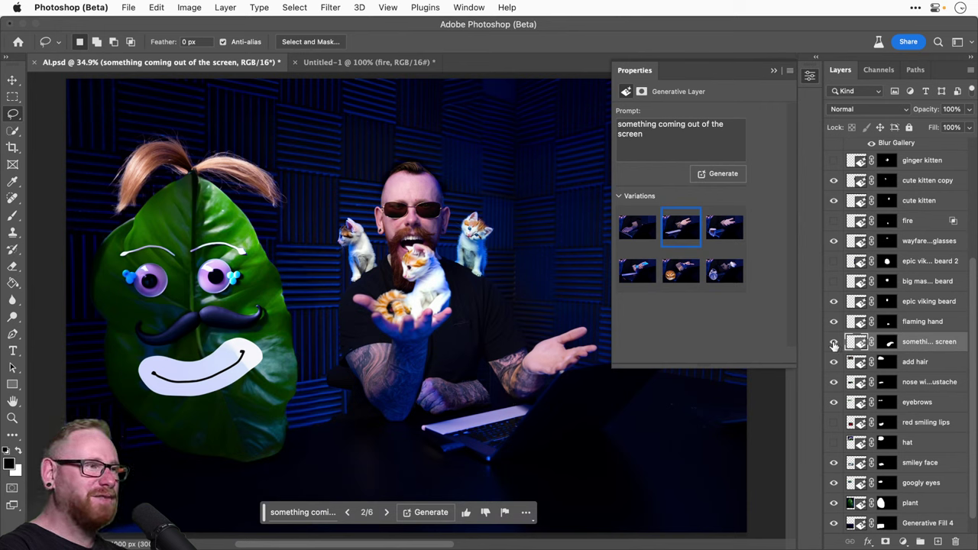
left_click(833, 341)
left_click(833, 342)
Step: Paint black on the layer mask with a 175 brush to hide the glowing laptop screen
key("z")
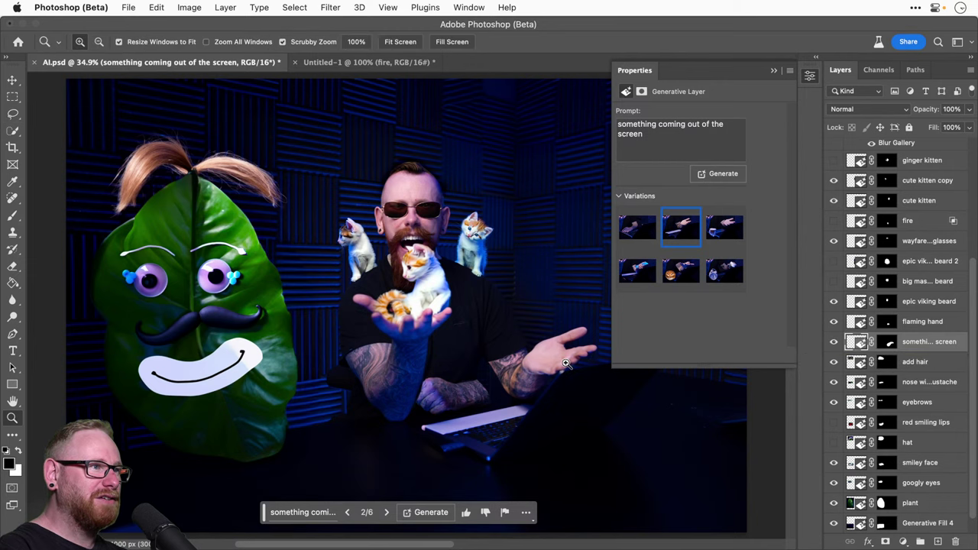
left_click(565, 365)
left_click(567, 366)
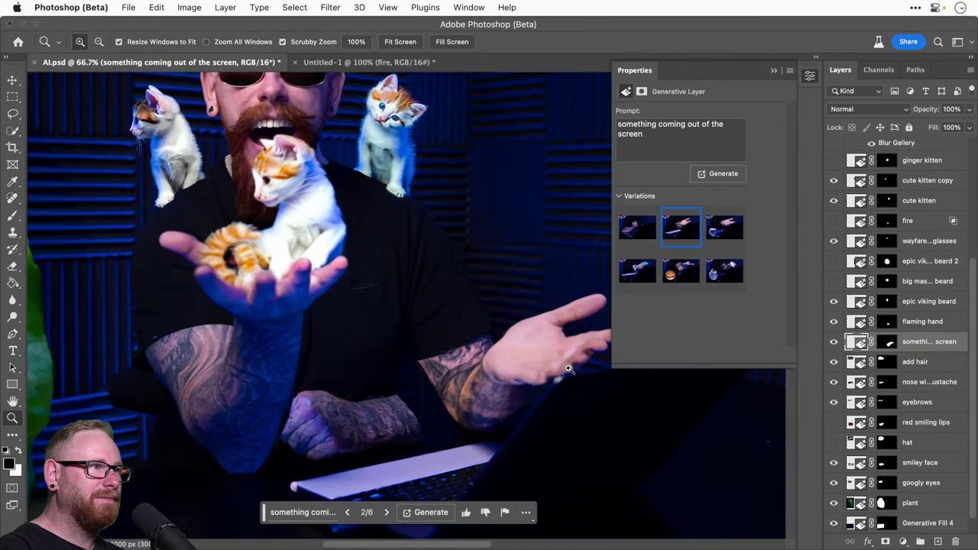
scroll(573, 386, "right", 2)
left_click(522, 375)
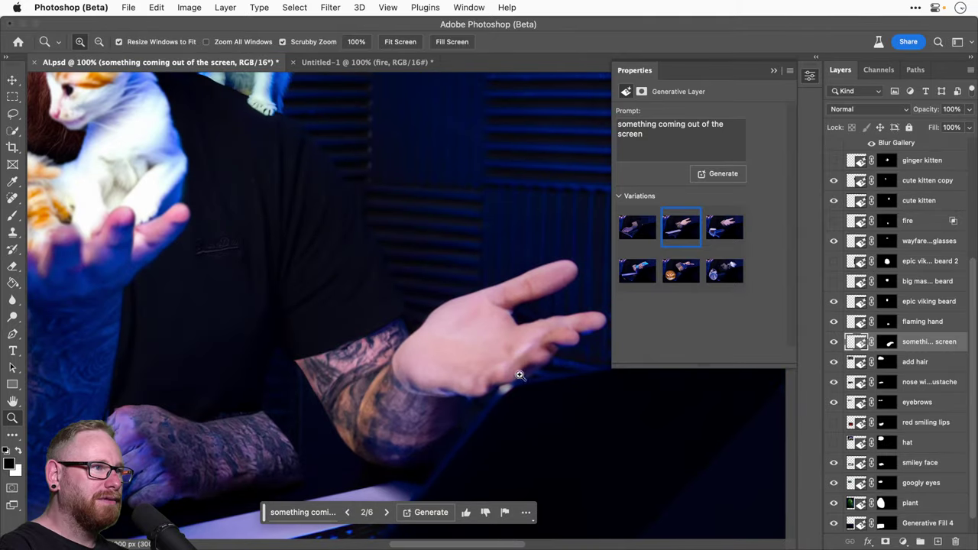
key("super+minus")
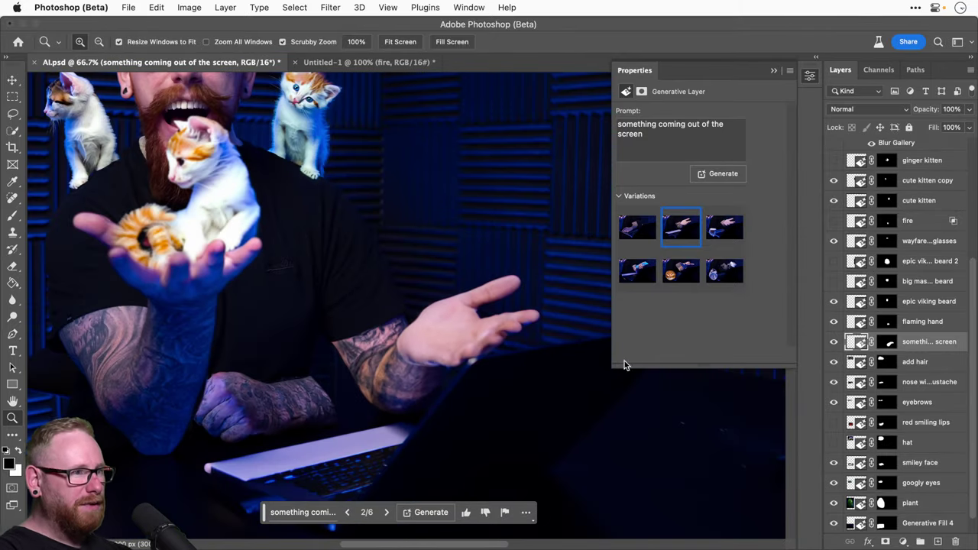
left_click(886, 343)
key("b")
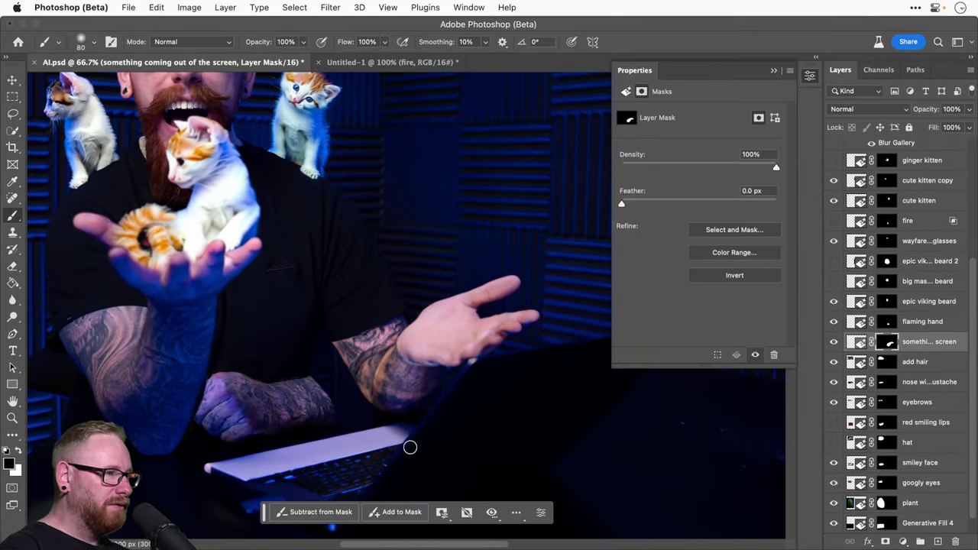
scroll(409, 447, "left", 3)
scroll(409, 447, "down", 1)
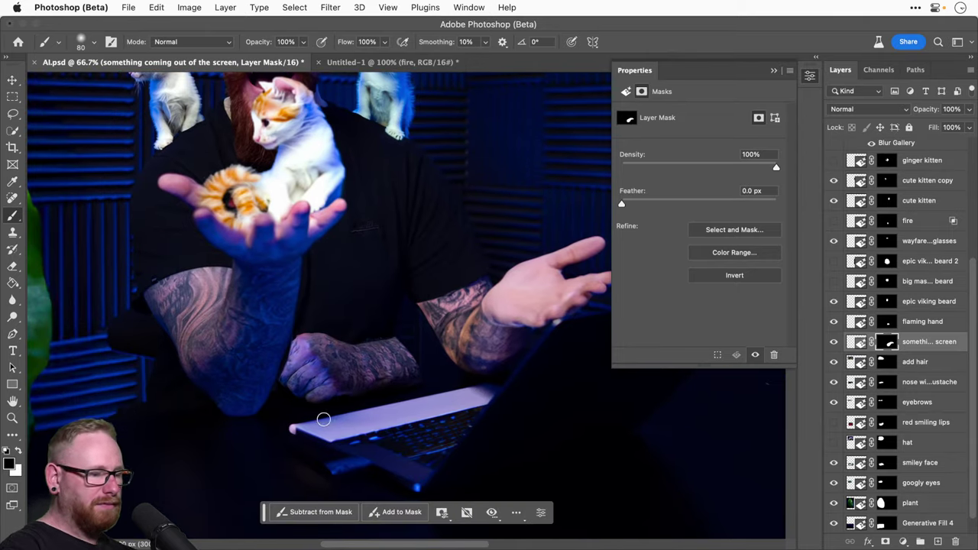
key("bracketright")
key("bracketright")
key("bracketright")
key("bracketright")
key("bracketright")
mouse_move(469, 403)
left_mouse_down()
mouse_move(444, 408)
mouse_move(502, 396)
mouse_move(252, 454)
mouse_move(356, 457)
mouse_move(389, 475)
mouse_move(543, 459)
mouse_move(447, 484)
mouse_move(482, 464)
mouse_move(520, 412)
mouse_move(297, 413)
left_mouse_up()
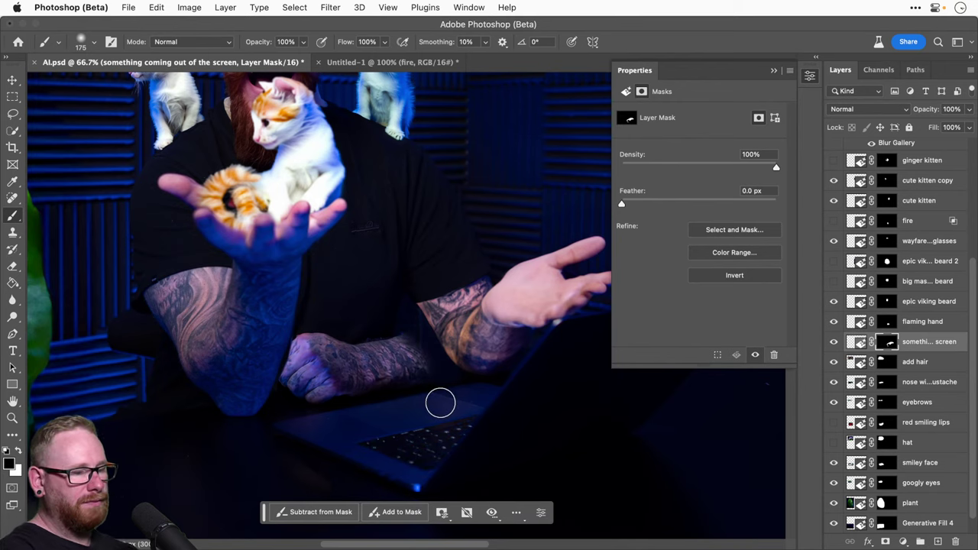
Step: Zoom to 200% and pan along the tattooed forearm to inspect it
scroll(441, 402, "down", 3)
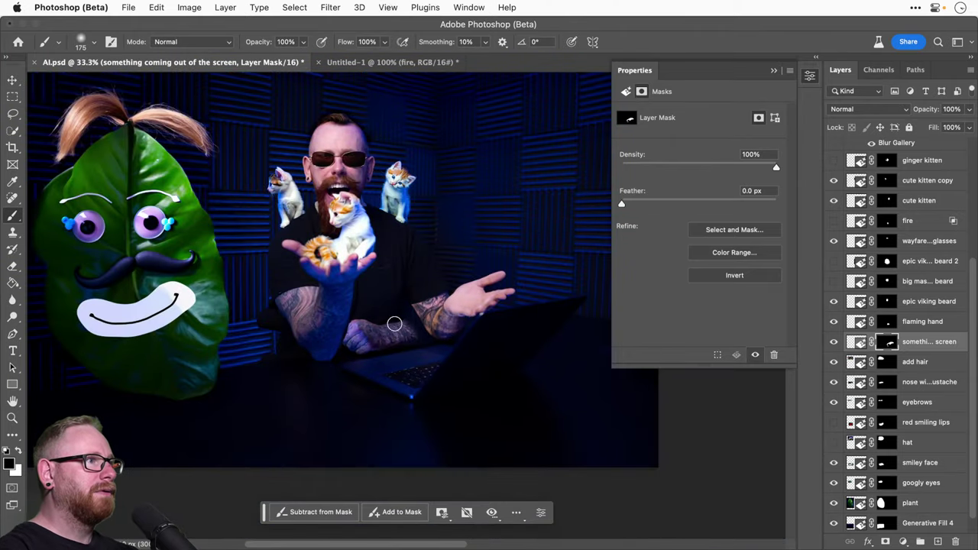
key("z")
left_click(424, 327)
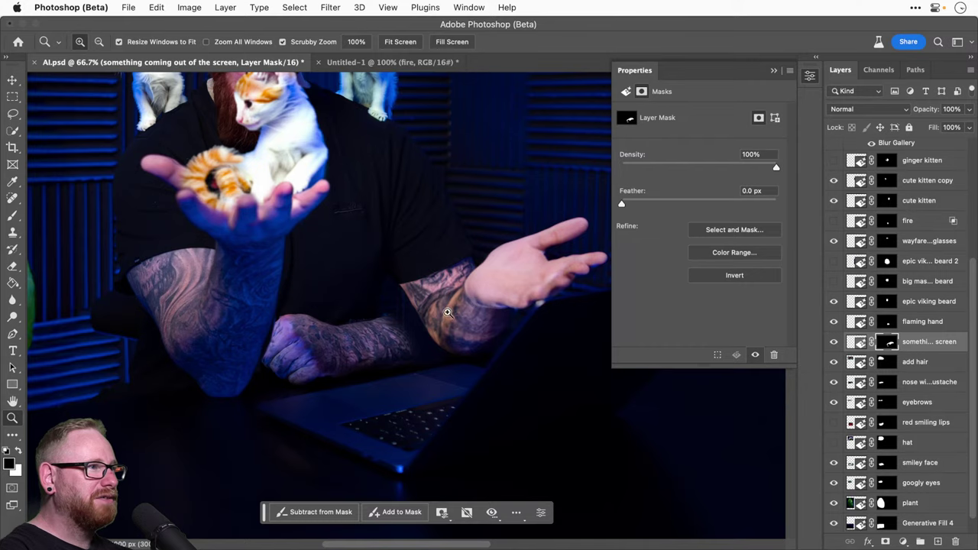
left_click(447, 312)
left_click(433, 317)
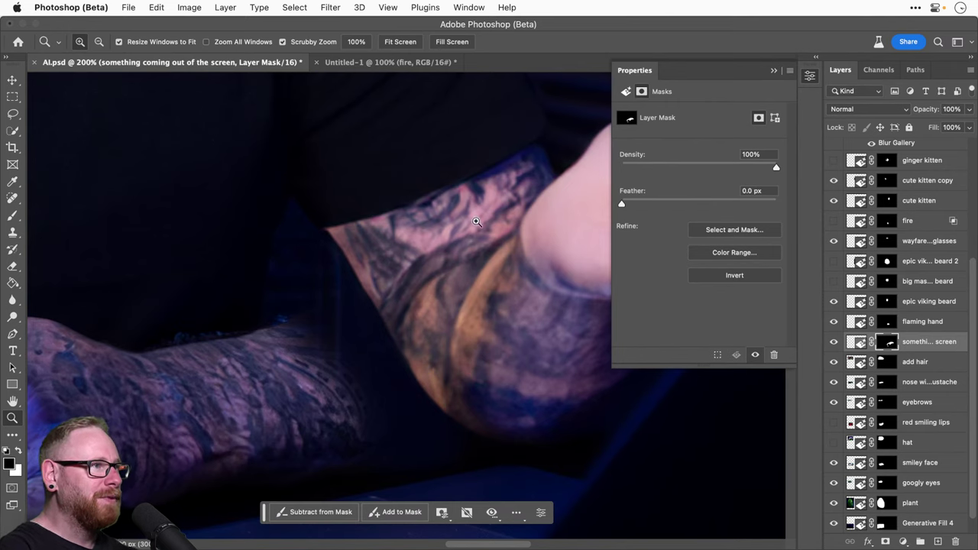
left_click_drag(408, 313, 476, 237)
Step: Lasso the left forearm and fist on the Background layer and generate a prompt-less fill
scroll(916, 526, "down", 1)
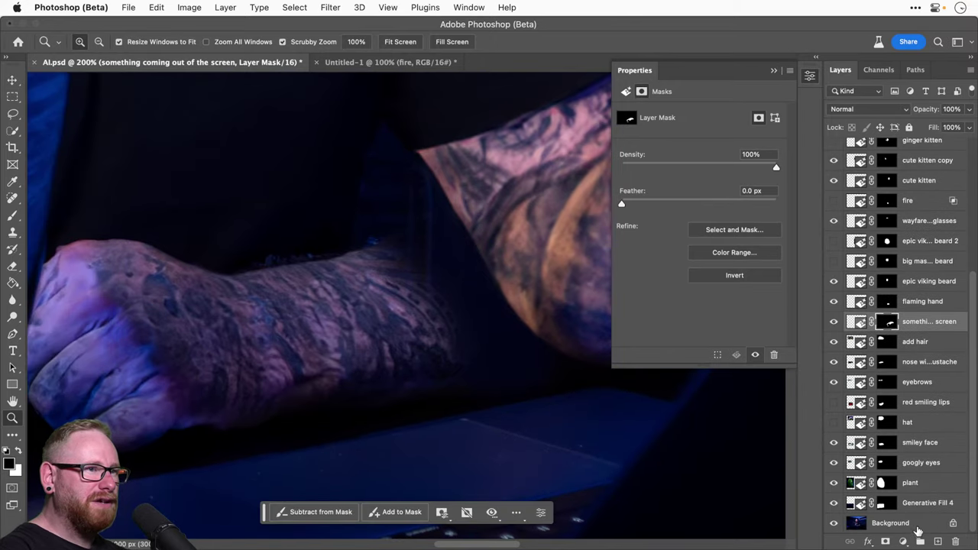
left_click(916, 522)
key("super+1")
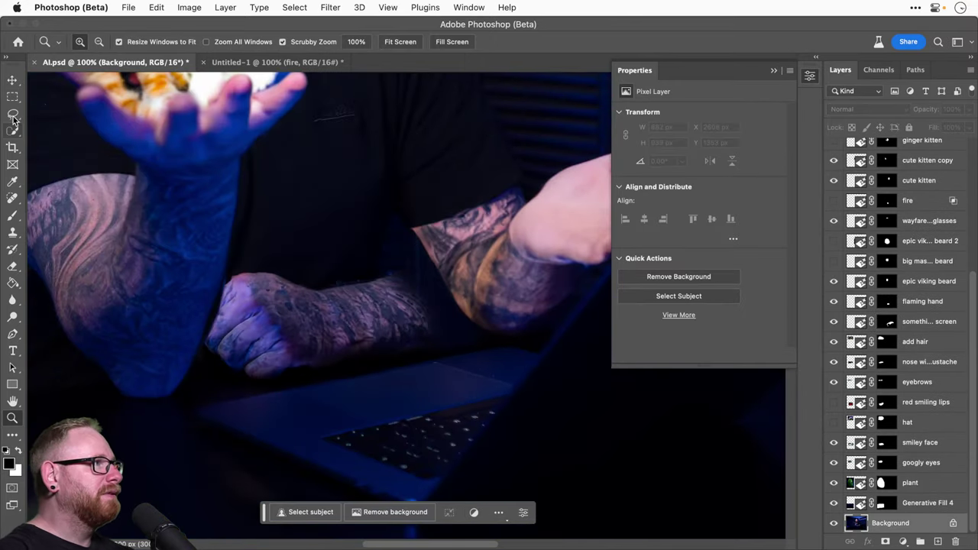
key("l")
mouse_move(241, 256)
left_mouse_down()
mouse_move(203, 358)
mouse_move(220, 382)
mouse_move(263, 392)
mouse_move(346, 377)
mouse_move(421, 358)
mouse_move(455, 334)
mouse_move(402, 253)
mouse_move(327, 233)
mouse_move(255, 255)
left_mouse_up()
left_click(305, 512)
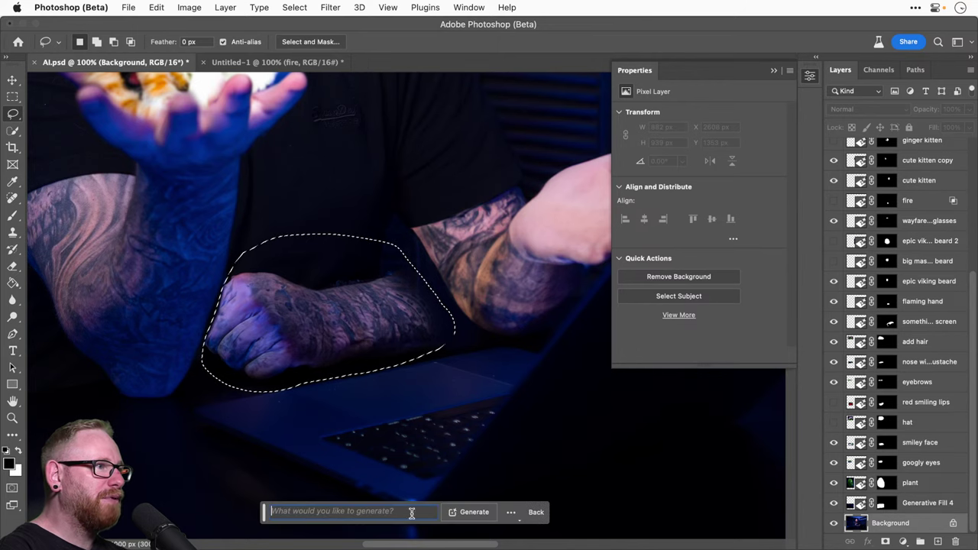
left_click(469, 515)
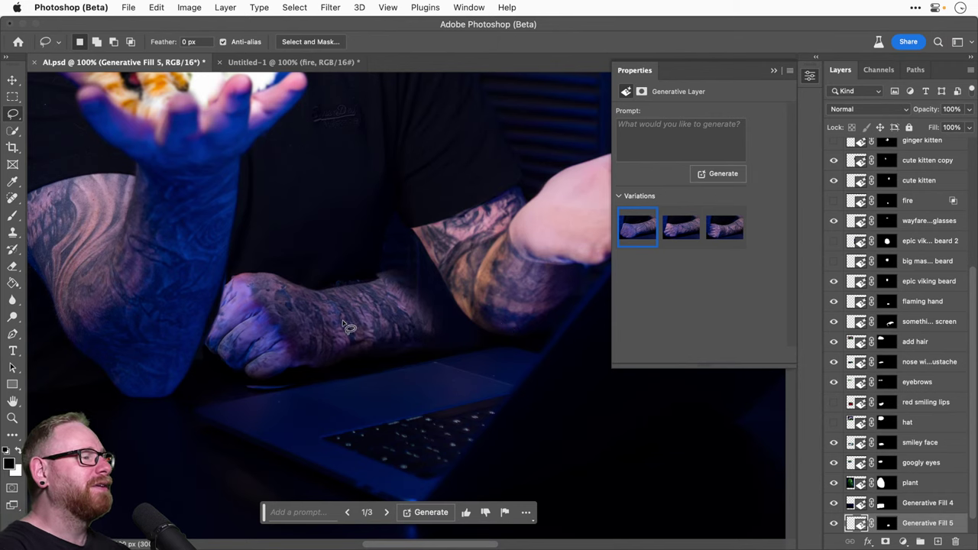
Step: Regenerate the forearm fill with 'remove arm' and zoom to 100% on the arms
left_click(304, 513)
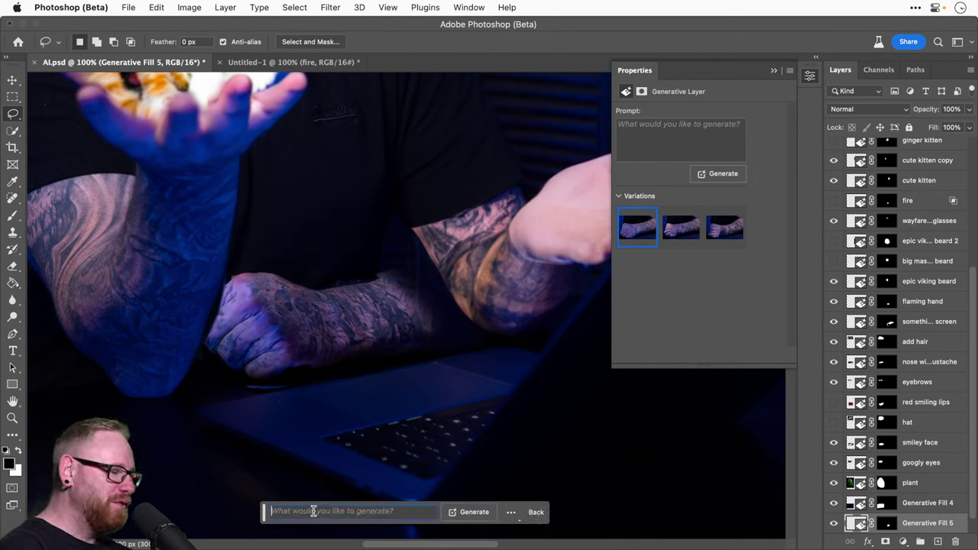
type("remove arm")
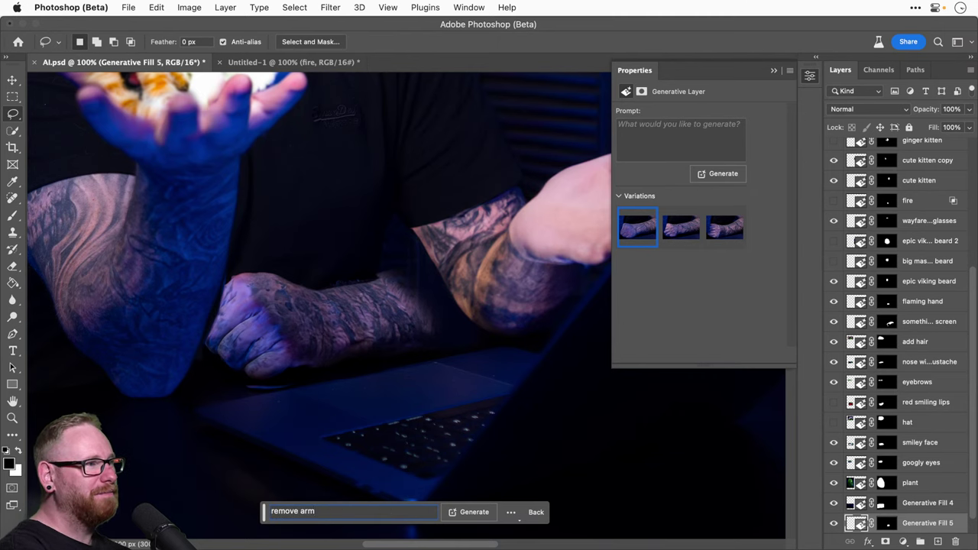
key("Return")
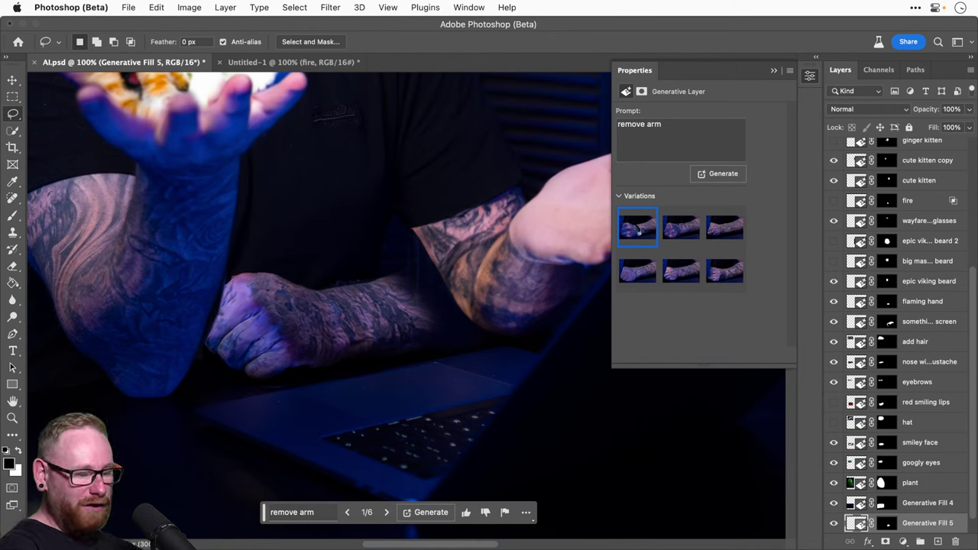
key("super+0")
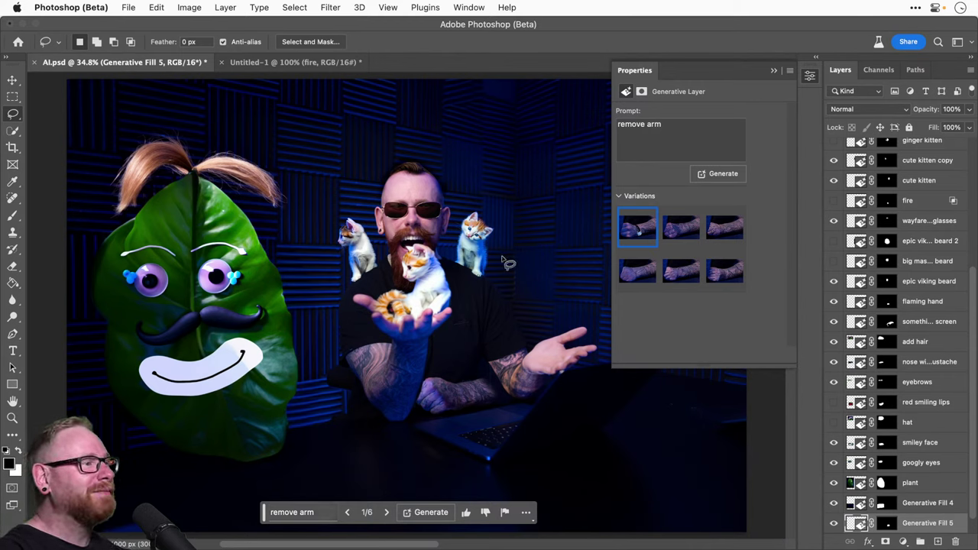
key("super+plus")
key("super+plus")
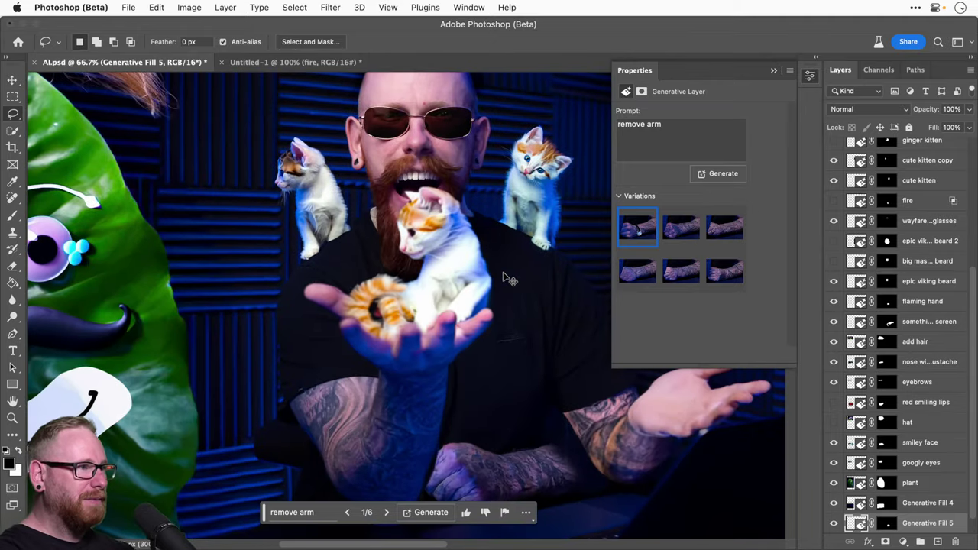
left_click_drag(506, 388, 384, 220)
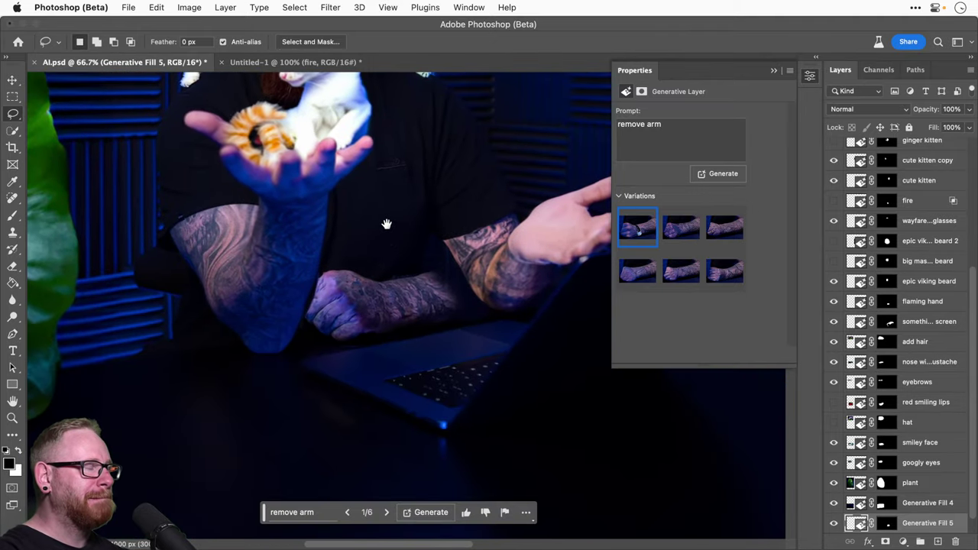
left_click(408, 294, "super")
left_click_drag(411, 296, 398, 318)
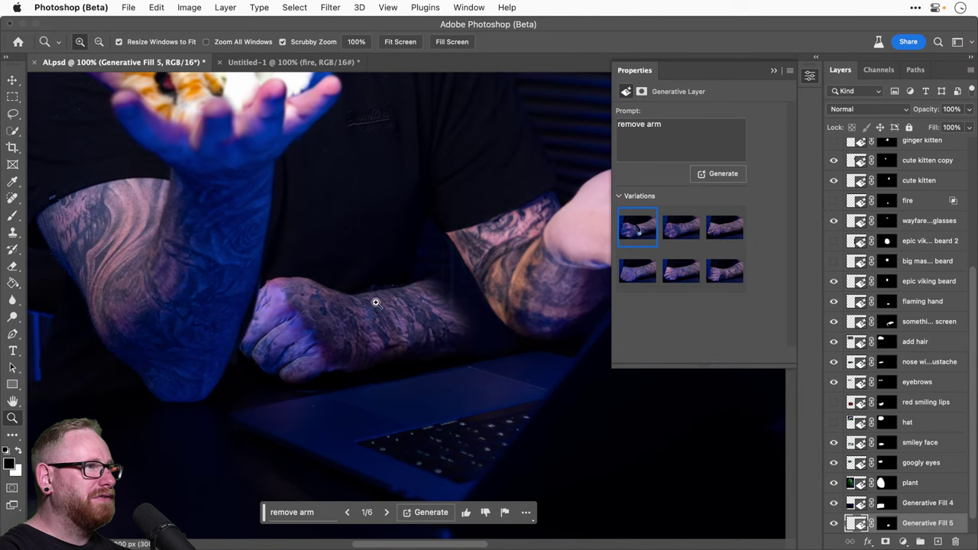
scroll(834, 505, "down", 1)
Step: Compare Generative Fill 5 on and off, then hide the 'something coming out of the screen' layer
left_click(834, 502)
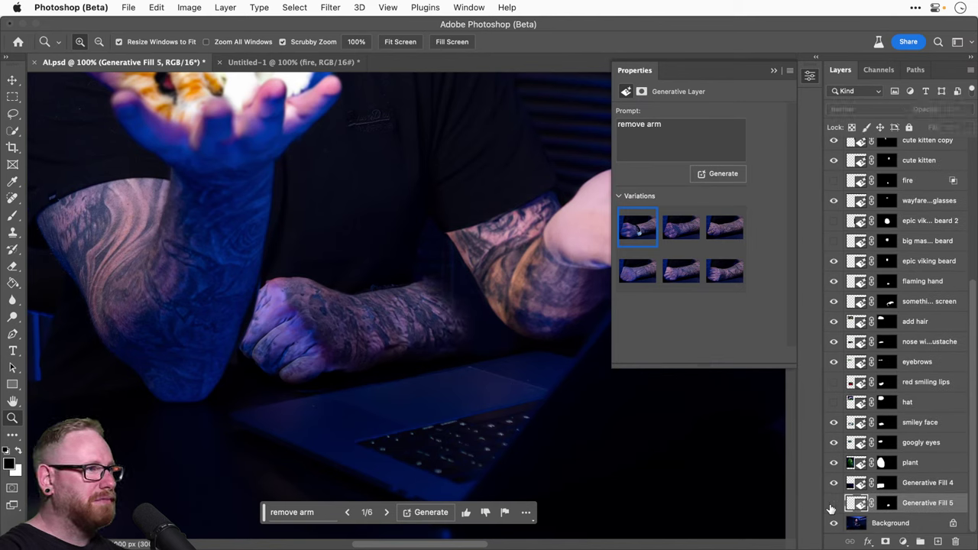
left_click(835, 502)
key("v")
left_click(555, 305)
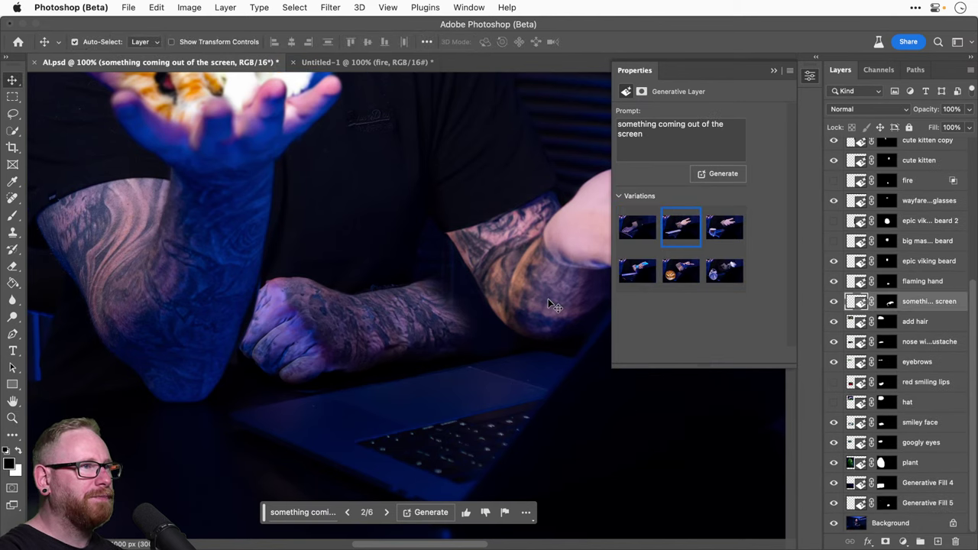
left_click(834, 301)
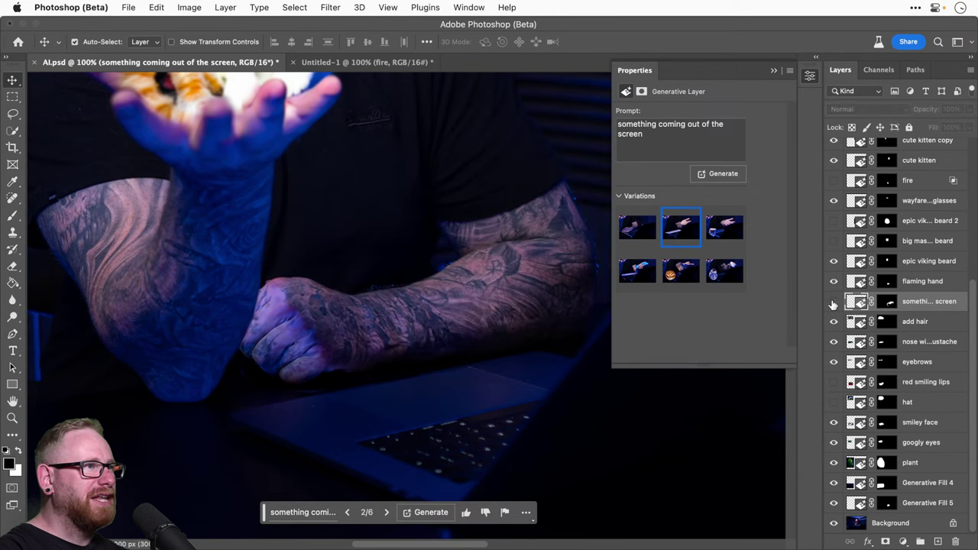
left_click(833, 302)
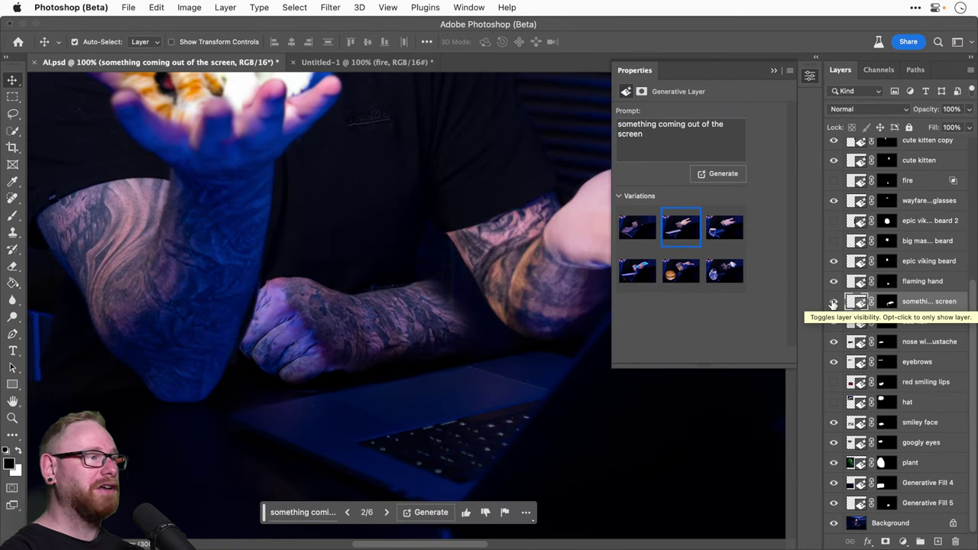
left_click(833, 302)
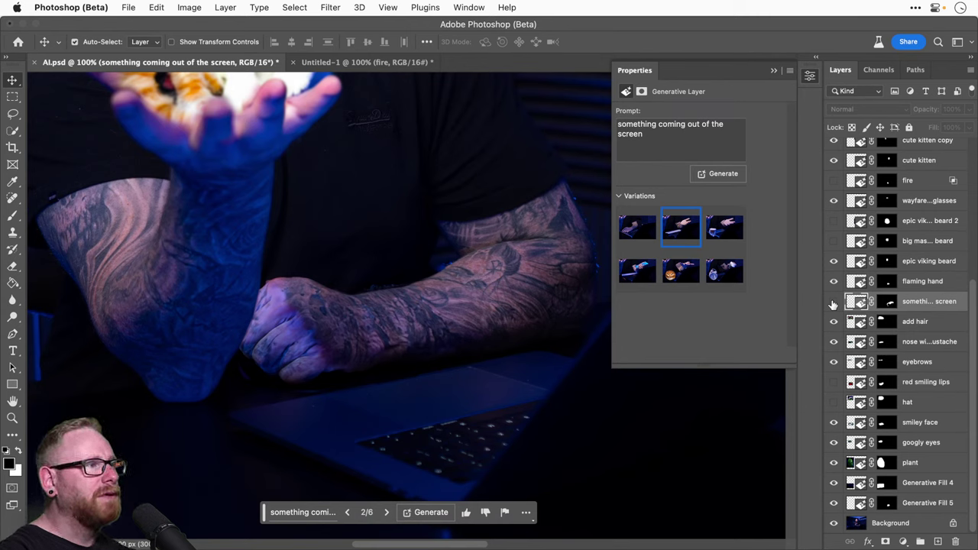
Step: Lasso the right forearm and fist on the Background layer and generate a prompt-less fill
left_click(911, 525)
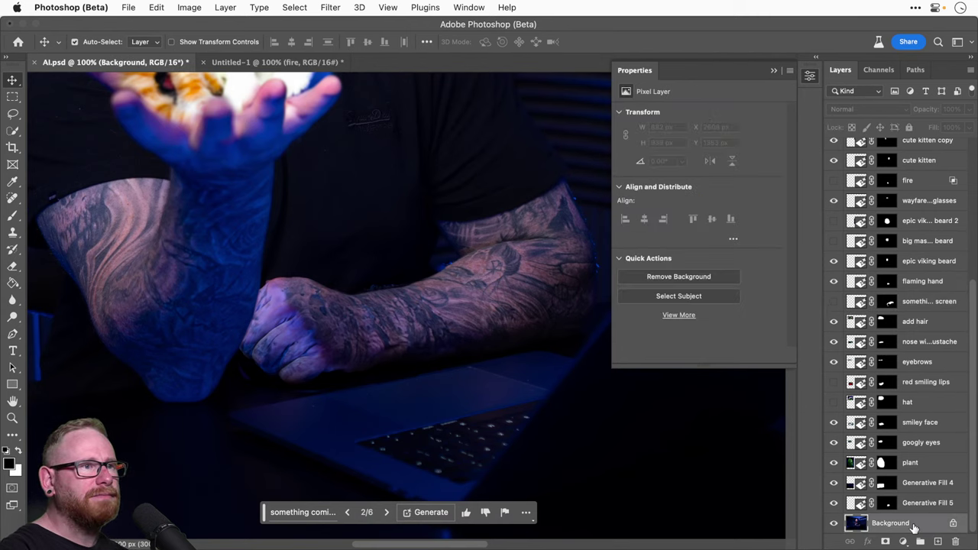
left_click(19, 116)
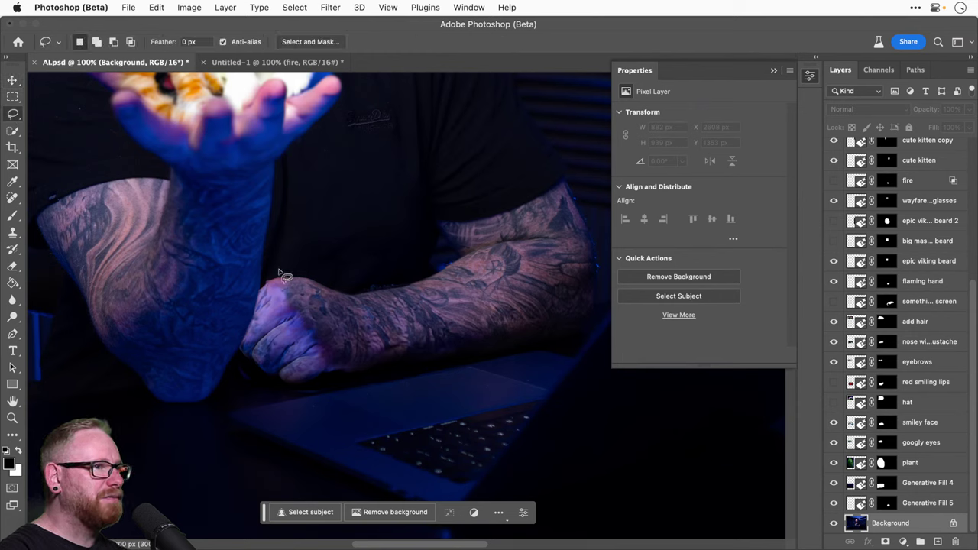
mouse_move(271, 260)
left_mouse_down()
mouse_move(238, 376)
mouse_move(268, 390)
mouse_move(387, 377)
mouse_move(545, 340)
mouse_move(576, 328)
mouse_move(606, 296)
mouse_move(598, 210)
mouse_move(577, 169)
mouse_move(526, 170)
mouse_move(444, 196)
mouse_move(412, 220)
mouse_move(397, 262)
mouse_move(343, 269)
mouse_move(274, 262)
left_mouse_up()
left_click(309, 512)
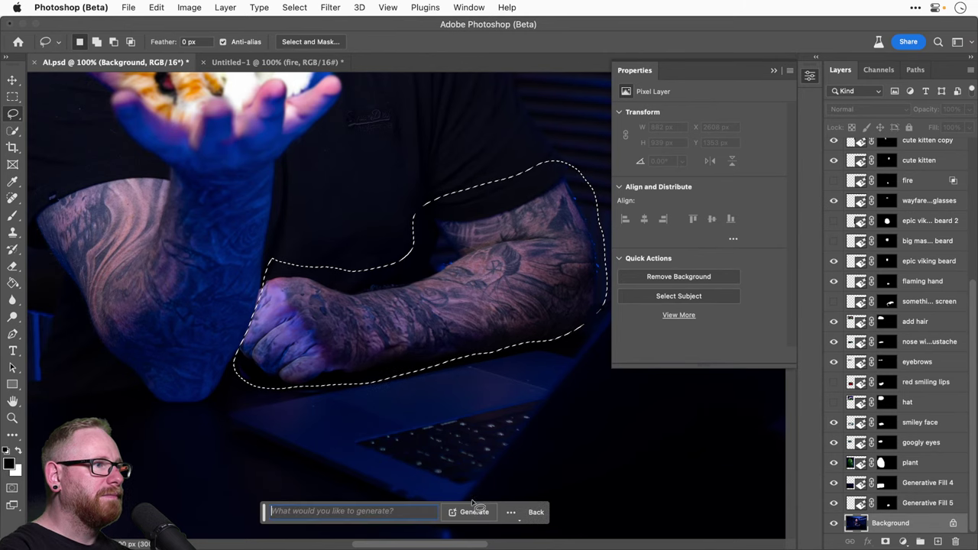
left_click(466, 513)
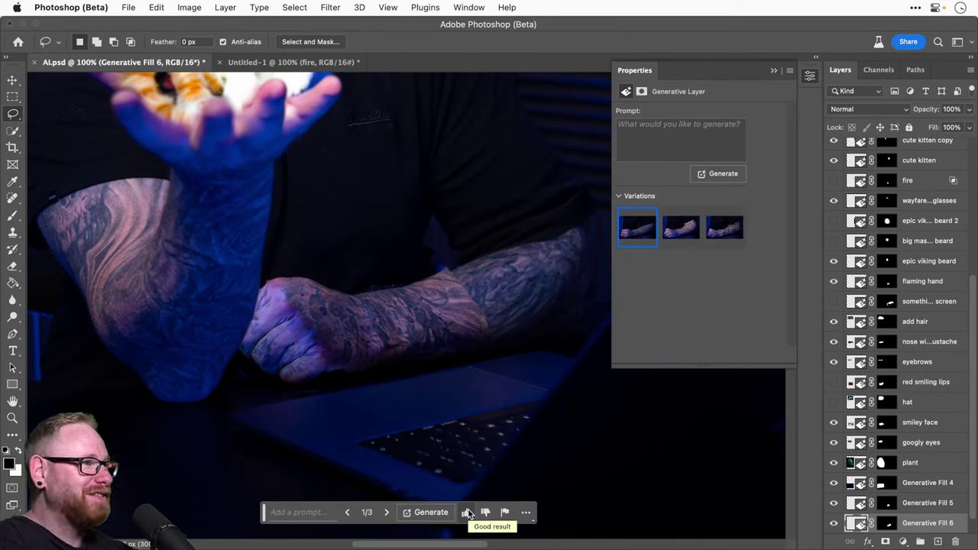
left_click(290, 512)
Step: Regenerate Generative Fill 6 with 'black', pick the third variation, and hide the layer
type("blac")
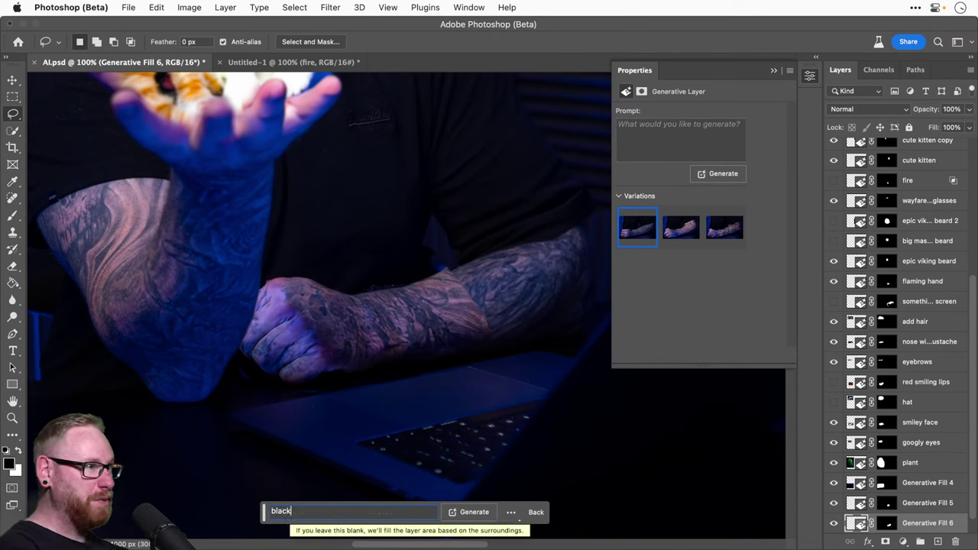
type("k")
key("Return")
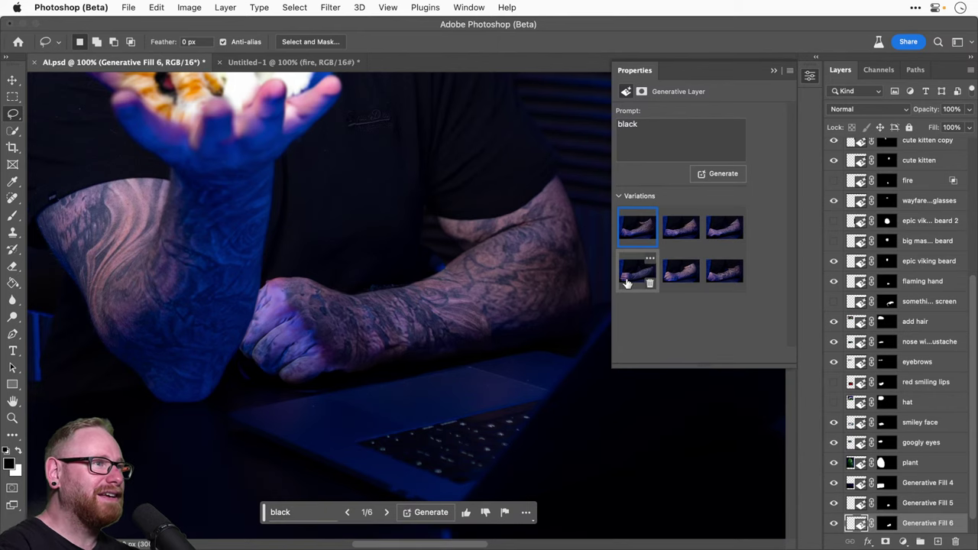
left_click(683, 226)
left_click(727, 227)
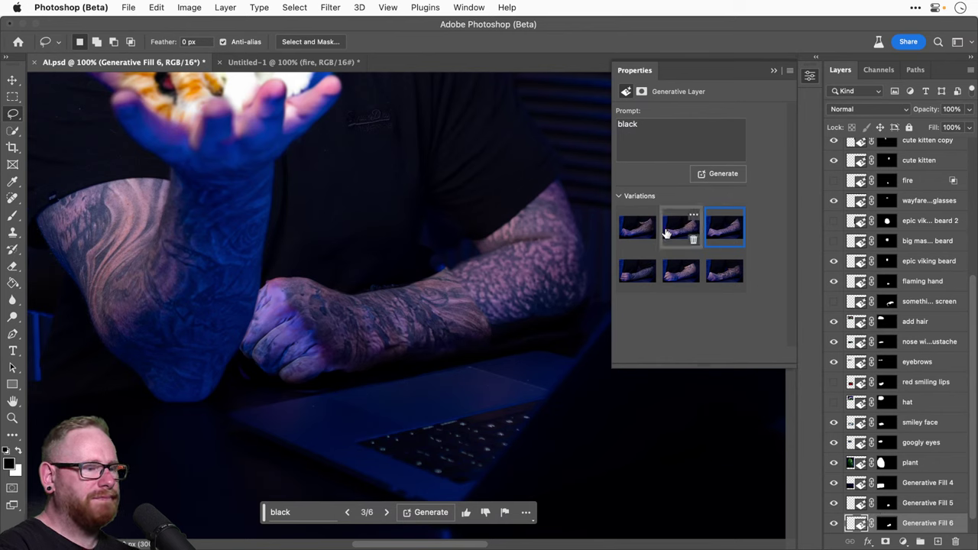
left_click(834, 523)
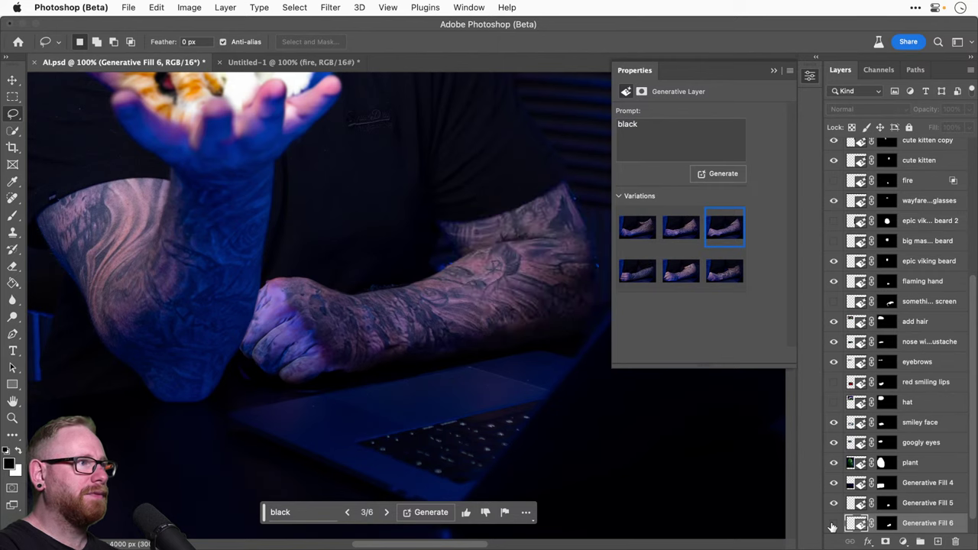
Step: Hide the flaming hand layer, compare Generative Fill 5 on and off, and select it
key("v")
left_click(733, 432)
left_click(834, 281)
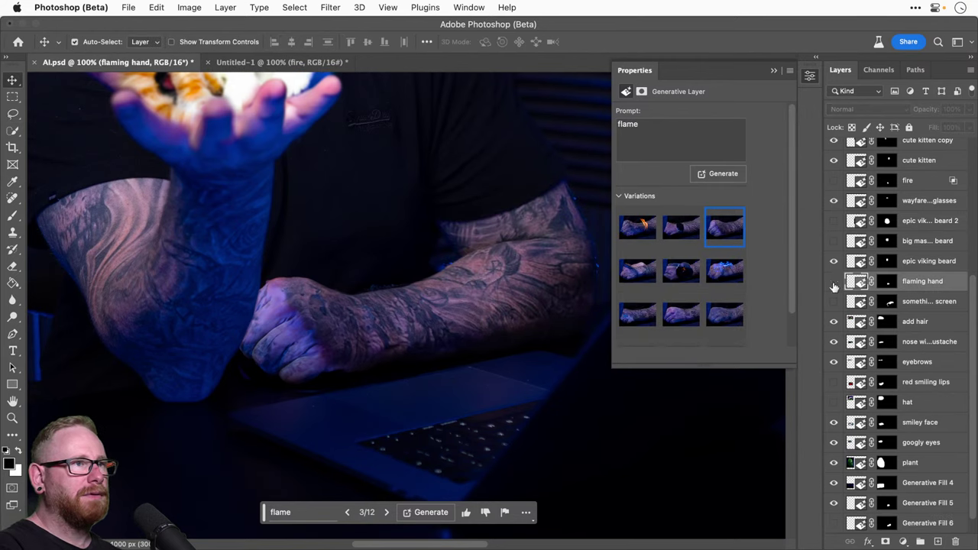
scroll(890, 409, "down", 1)
left_click(834, 484)
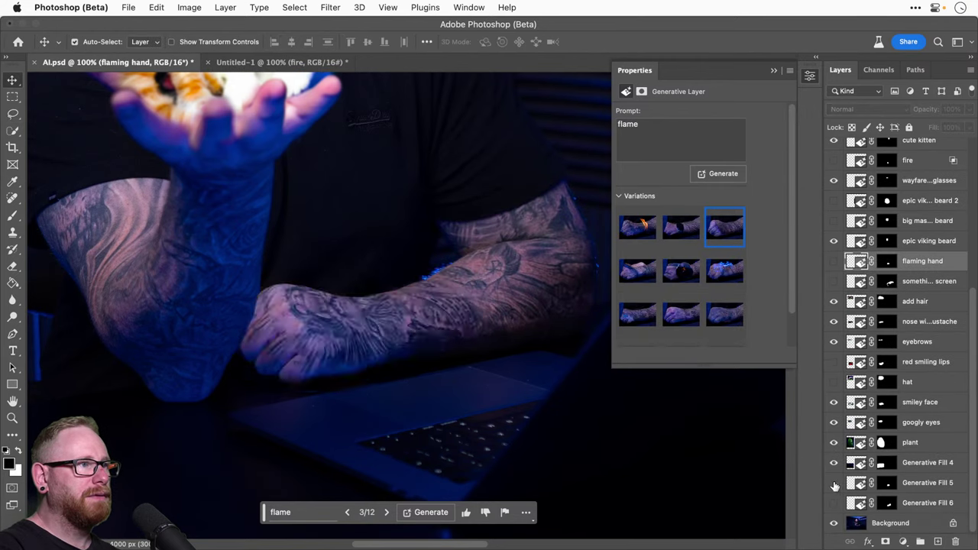
left_click(835, 485)
left_click(834, 485)
left_click(909, 488)
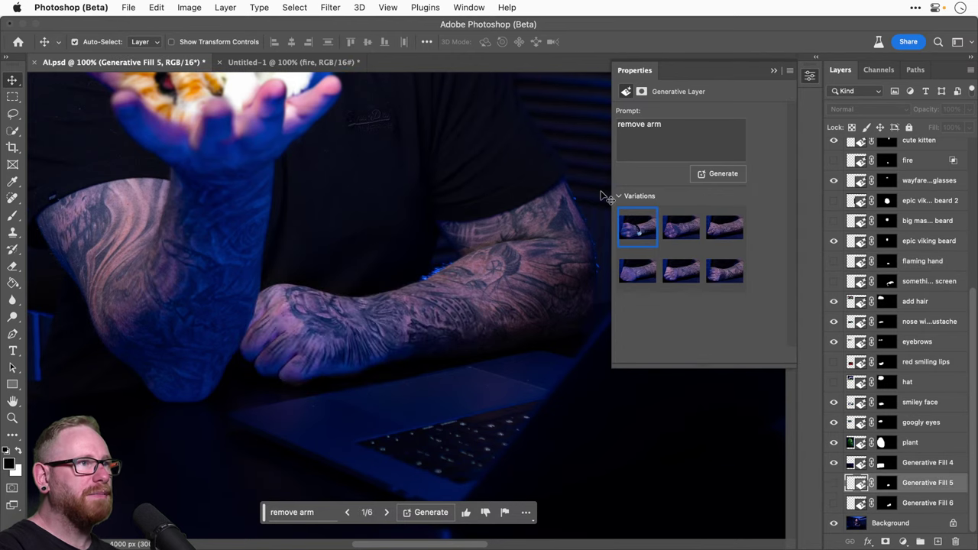
Step: Cycle through the Generative Fill 5 arm-removal variations, then zoom out to view the composite
left_click(726, 231)
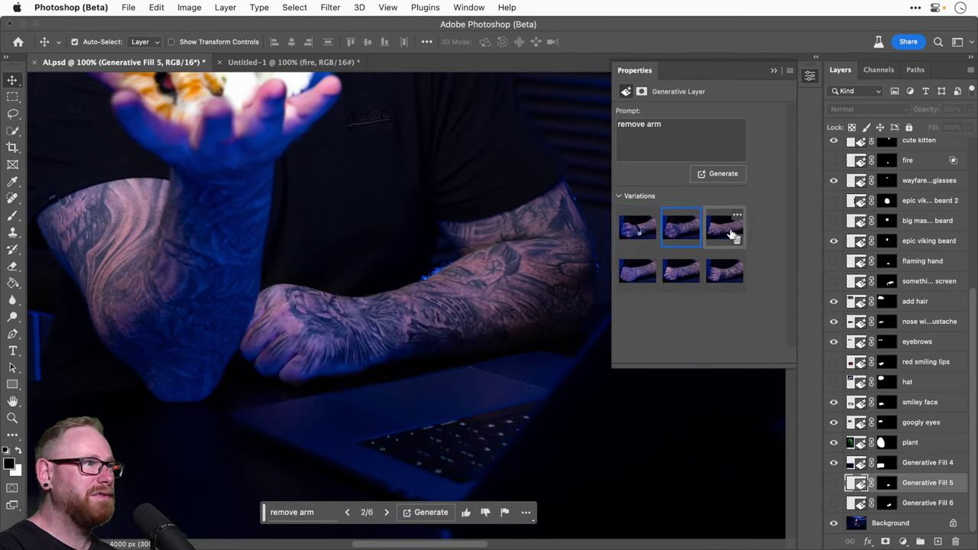
left_click(722, 271)
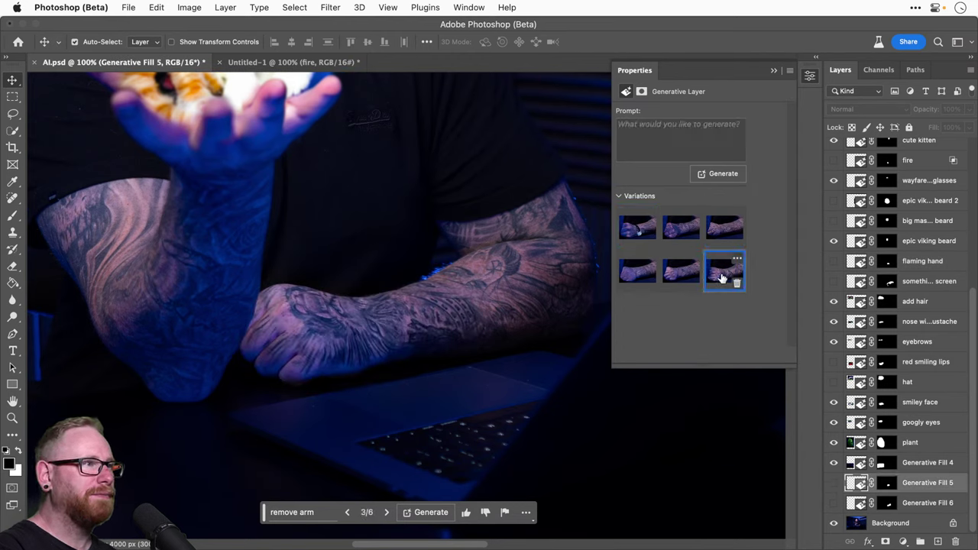
left_click(629, 273)
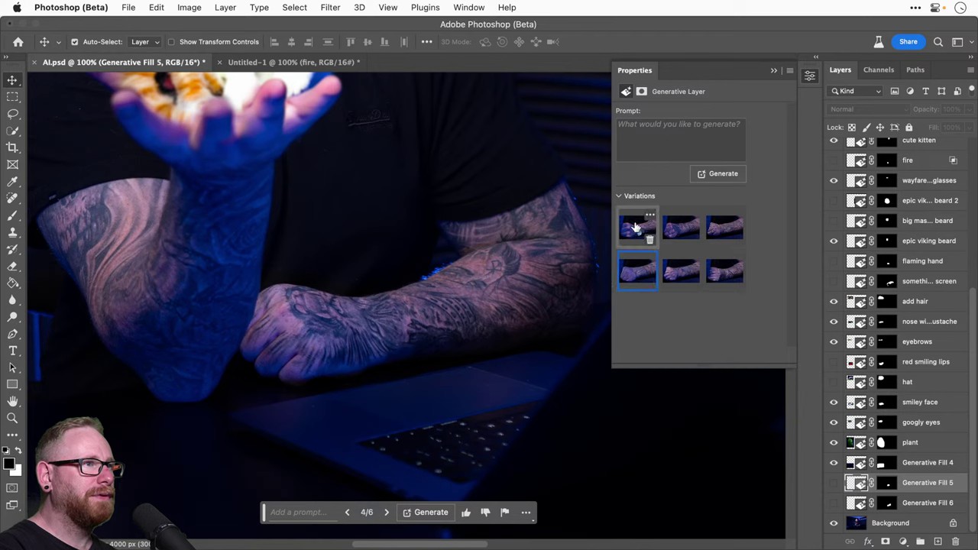
left_click(636, 227)
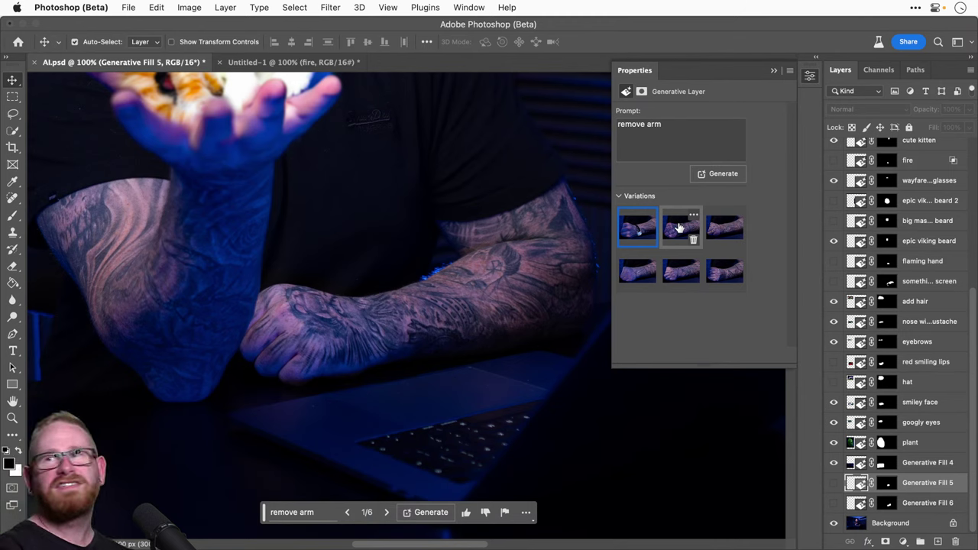
left_click(679, 228)
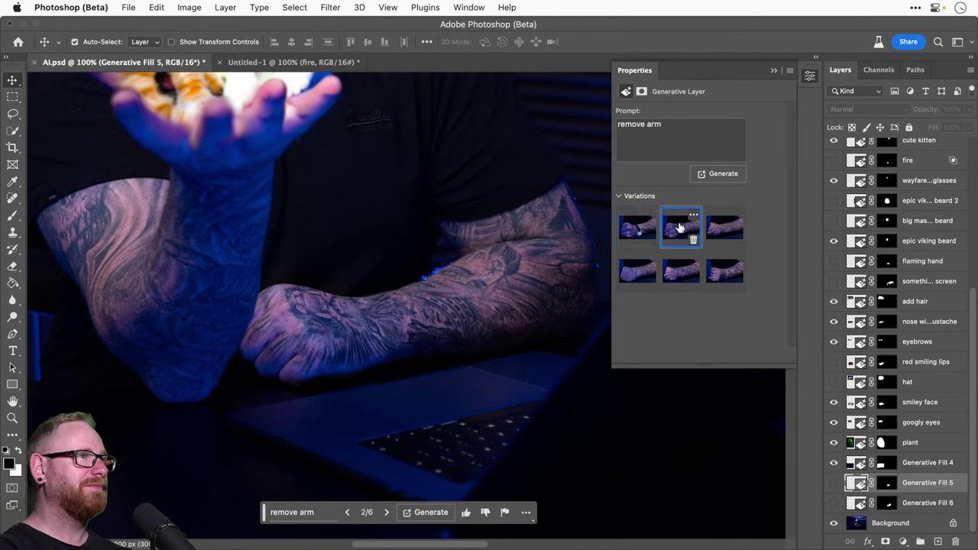
left_click(722, 228)
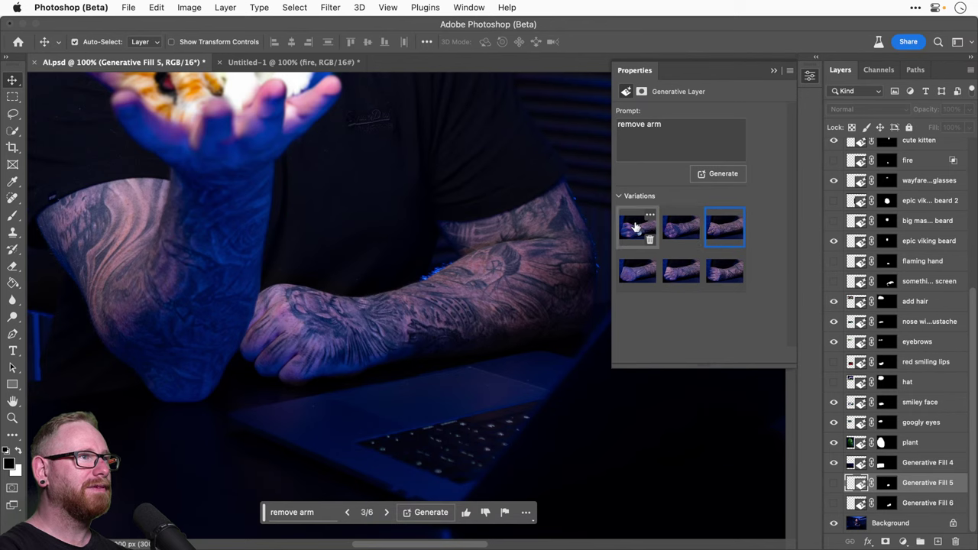
left_click(634, 228)
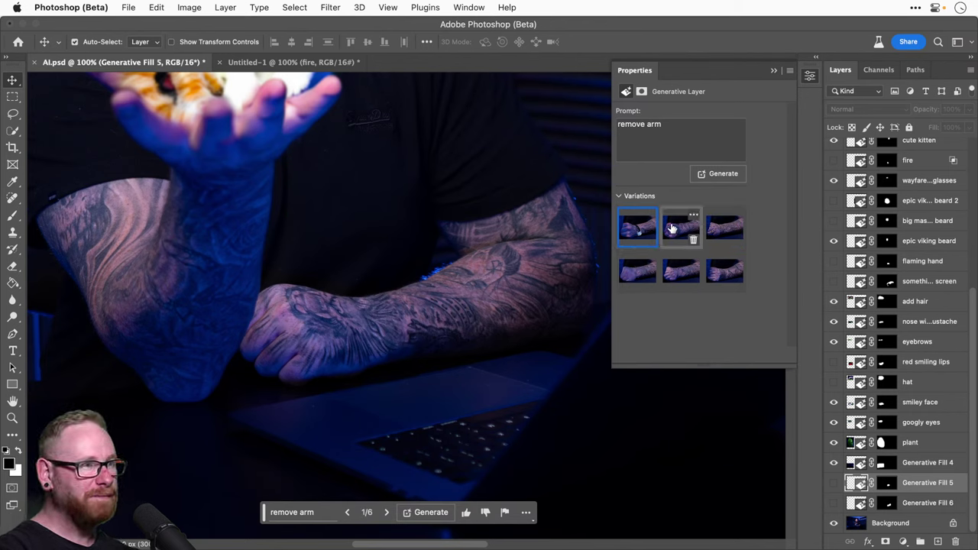
left_click(679, 227)
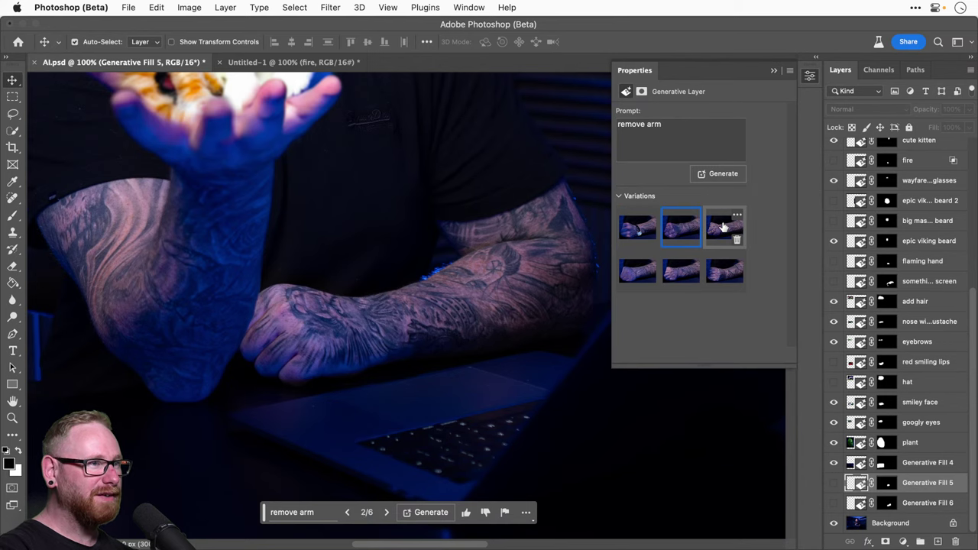
left_click(722, 227)
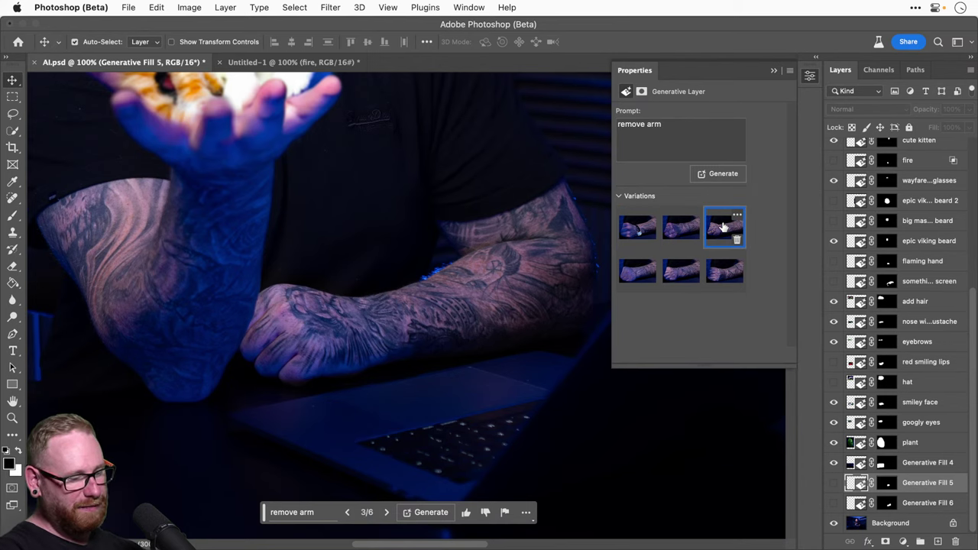
key("super+minus")
key("super+minus")
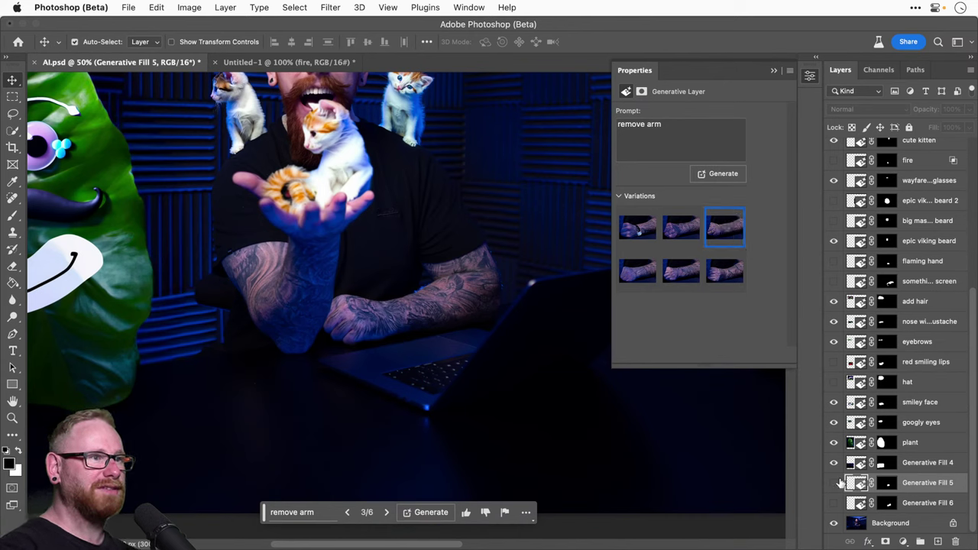
Step: Show Generative Fill 5 again and settle on its sixth variation
left_click(834, 483)
left_click(682, 227)
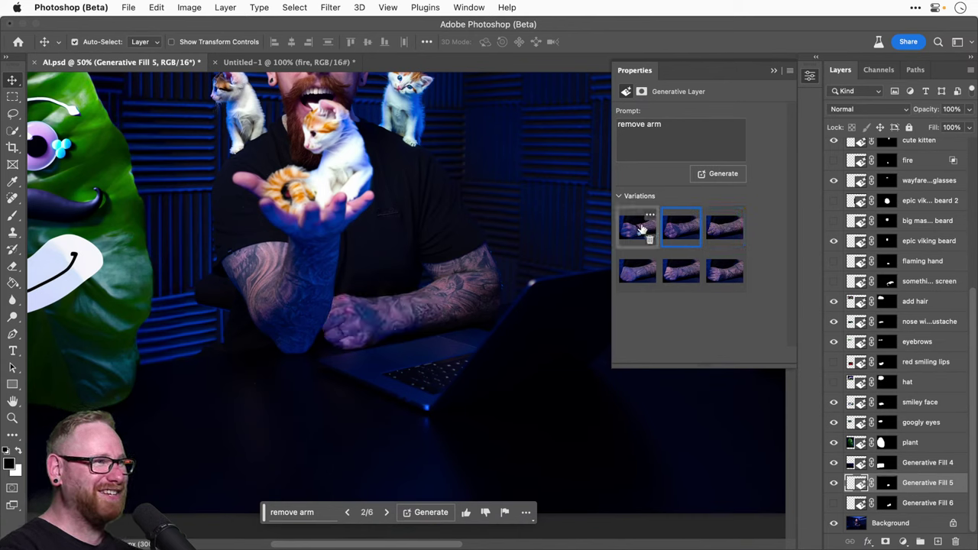
left_click(631, 271)
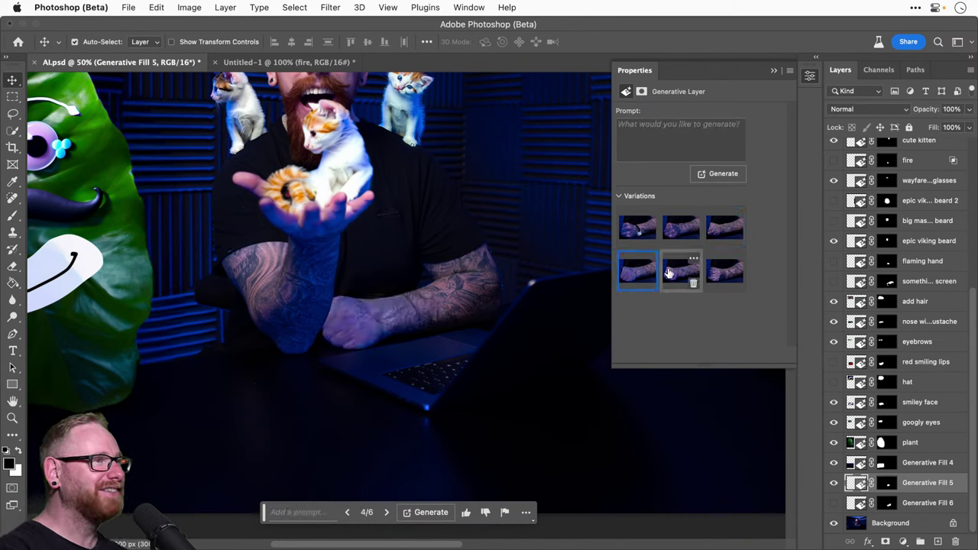
left_click(669, 273)
left_click(717, 274)
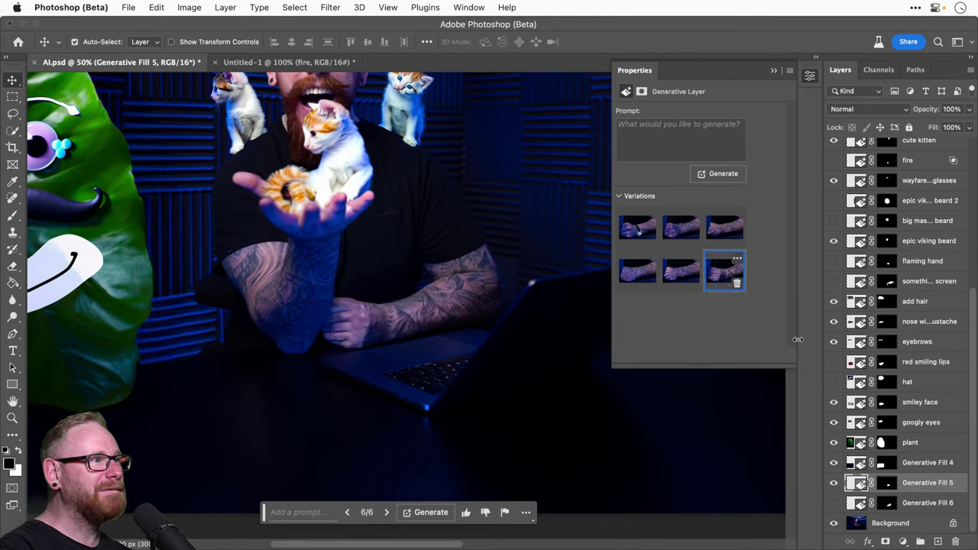
Step: Hide Generative Fill 5, reveal the hidden layer, and zoom to 100% on the forearm
left_click(834, 482)
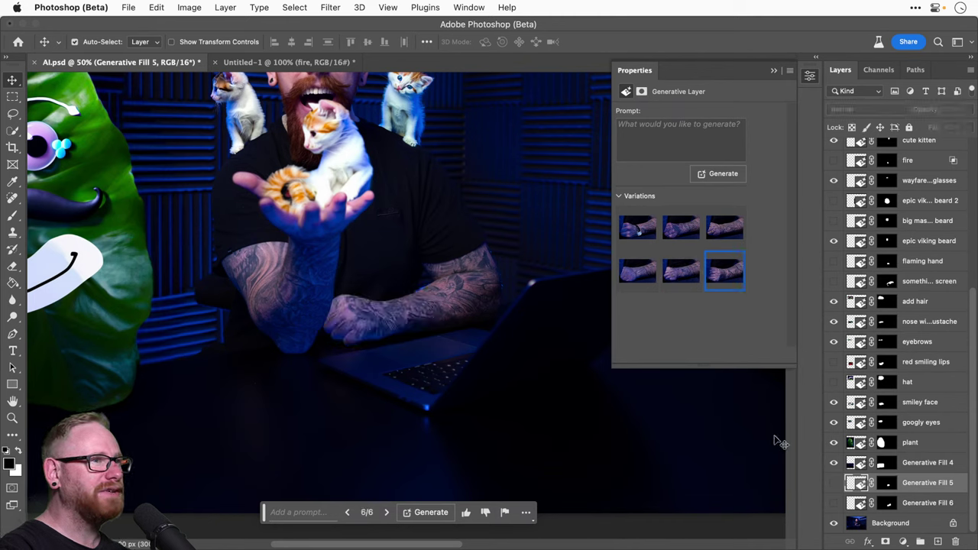
left_click(834, 281)
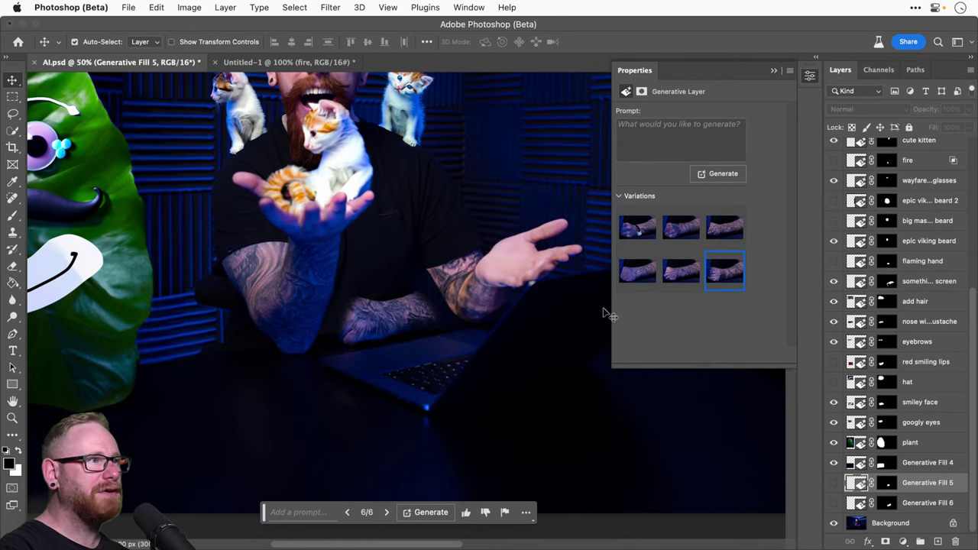
key("z")
left_click(395, 318)
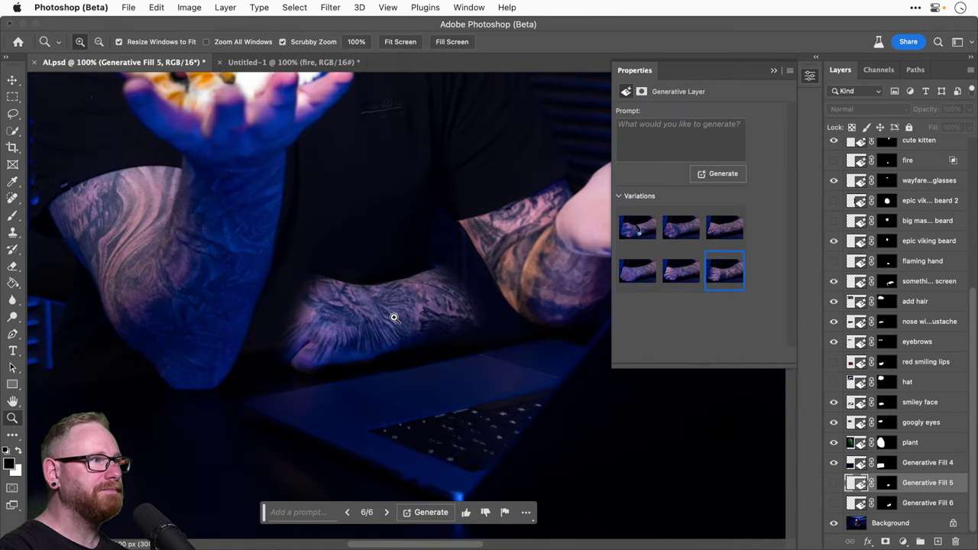
Step: Duplicate the Background layer with Cmd+J and try a lasso along the forearm's edge
left_click(877, 525)
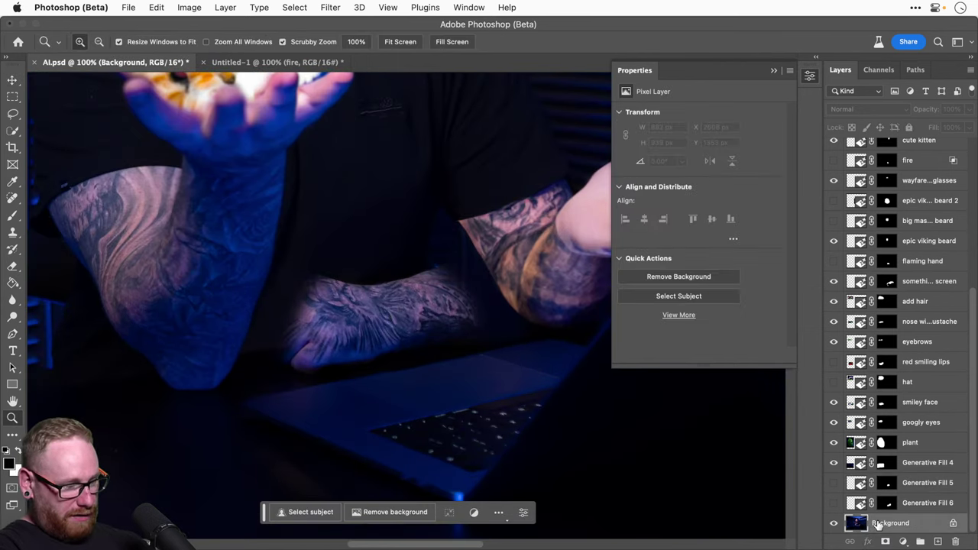
key("super+j")
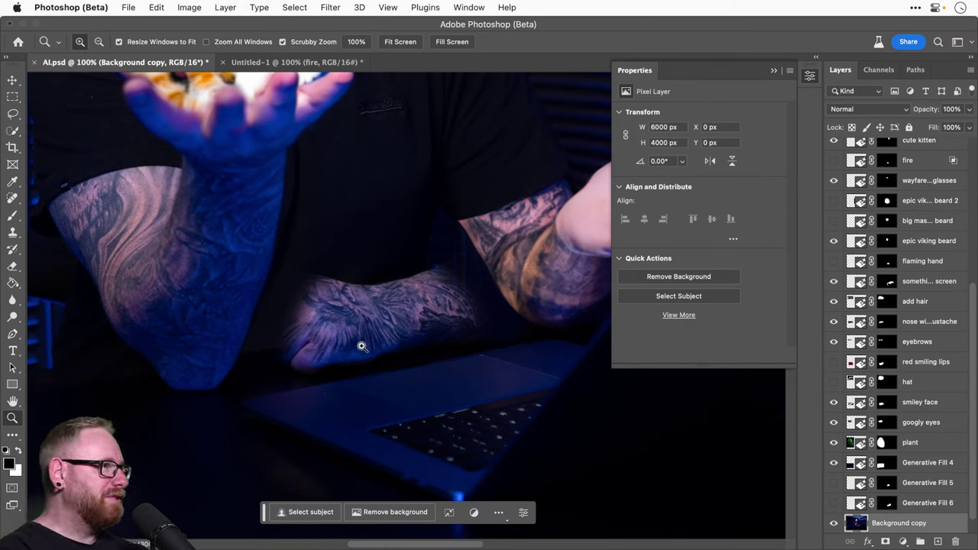
key("l")
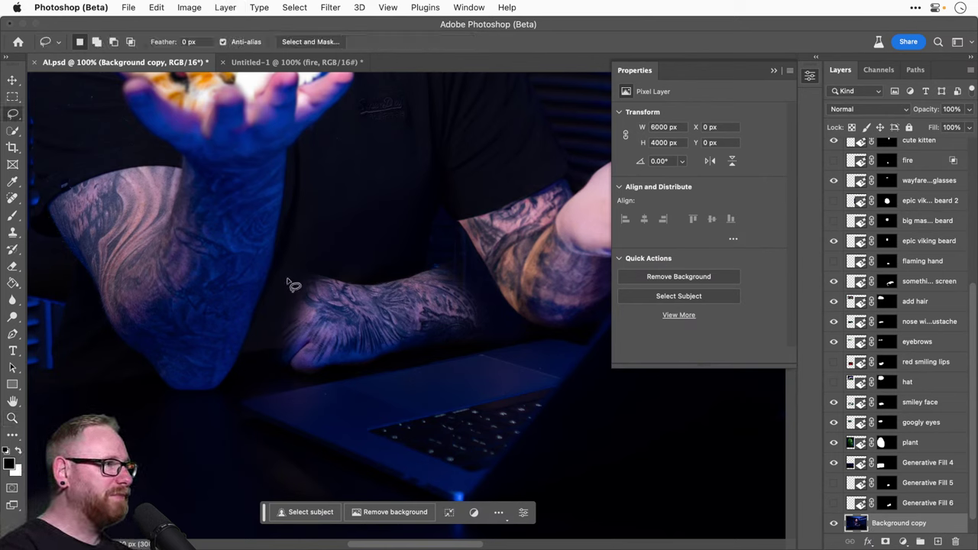
left_click_drag(289, 258, 270, 382)
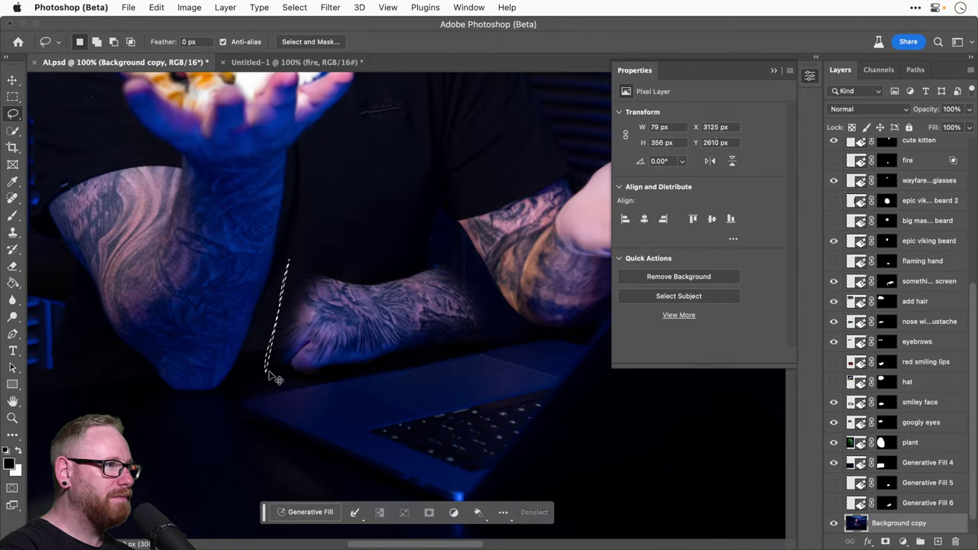
key("super+d")
Step: Paint sampled dark tones over the upper forearm tattoo and the lit fingers by the laptop
key("i")
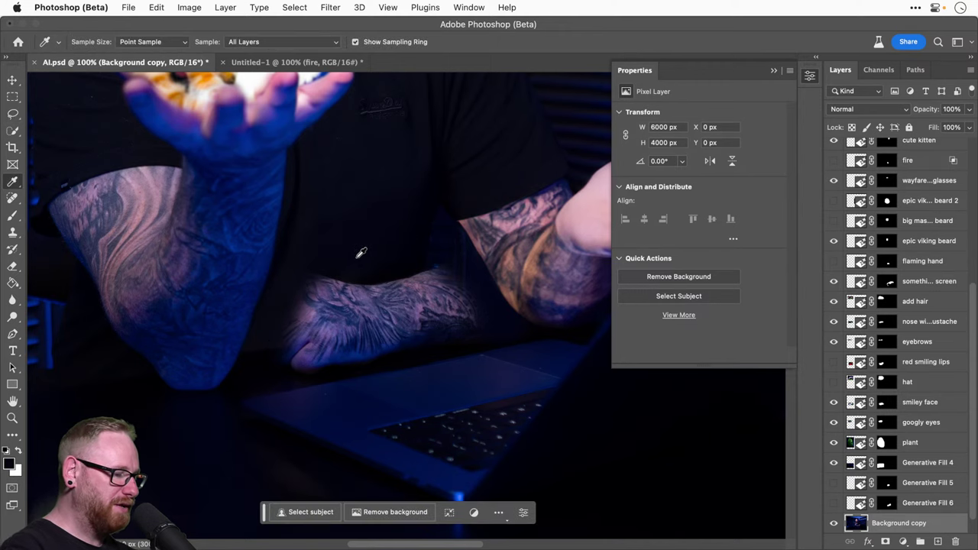
key("b")
key("bracketleft")
key("bracketleft")
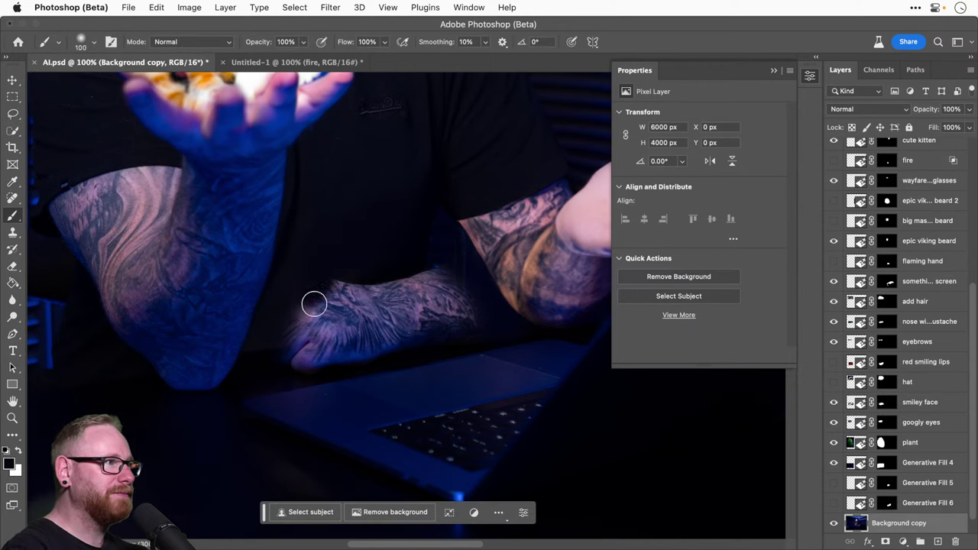
mouse_move(314, 304)
left_mouse_down()
mouse_move(364, 278)
mouse_move(390, 290)
mouse_move(412, 282)
mouse_move(385, 320)
mouse_move(274, 337)
mouse_move(297, 308)
mouse_move(399, 292)
mouse_move(357, 310)
mouse_move(395, 273)
mouse_move(368, 303)
left_mouse_up()
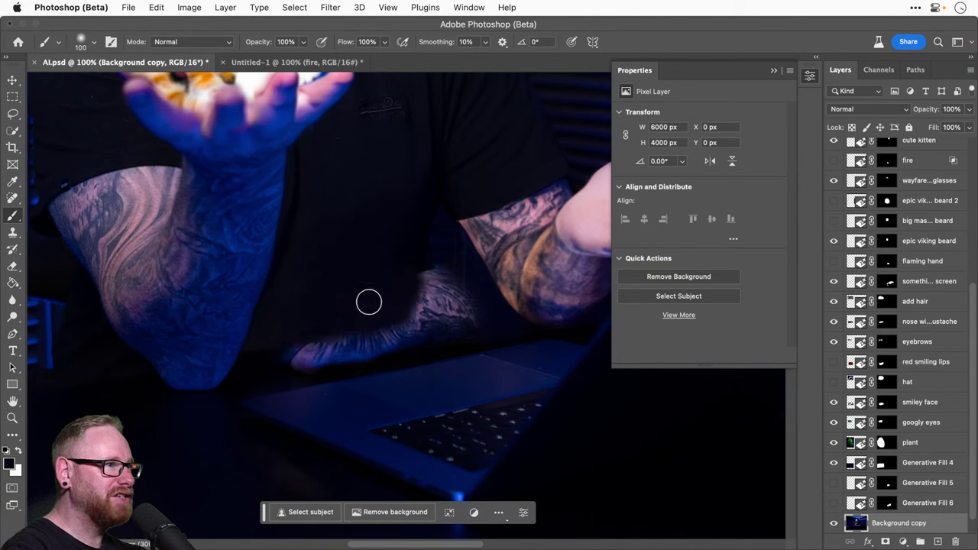
key("bracketleft")
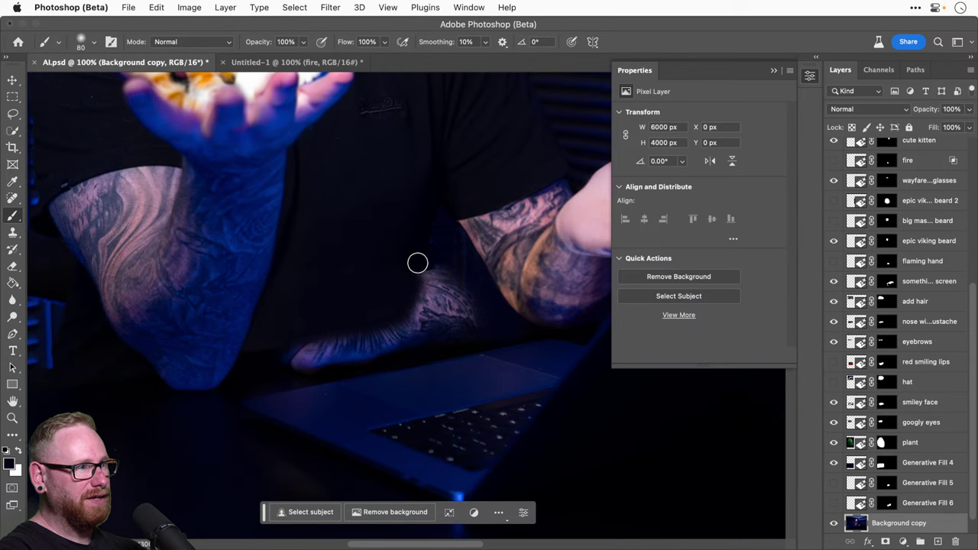
key("bracketleft")
key("bracketleft")
key("bracketleft")
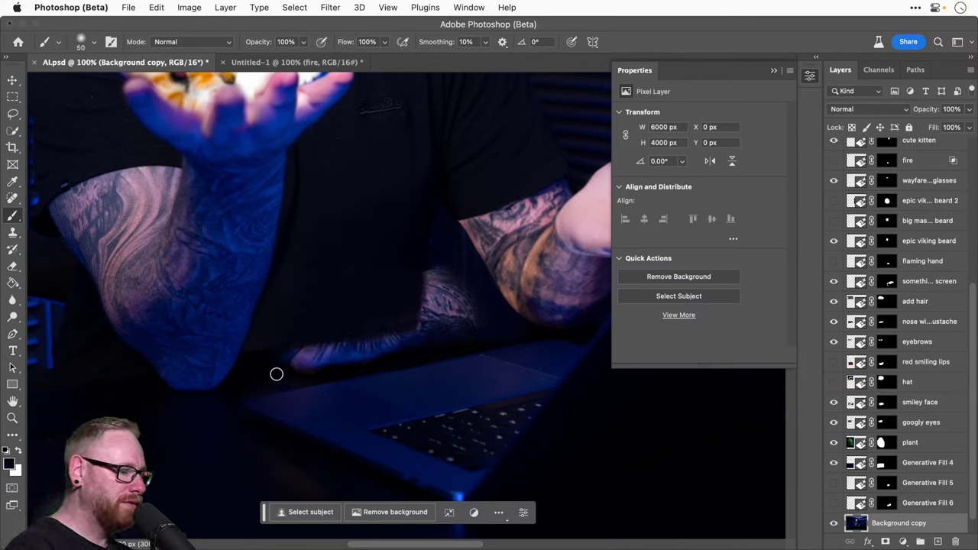
key("i")
key("b")
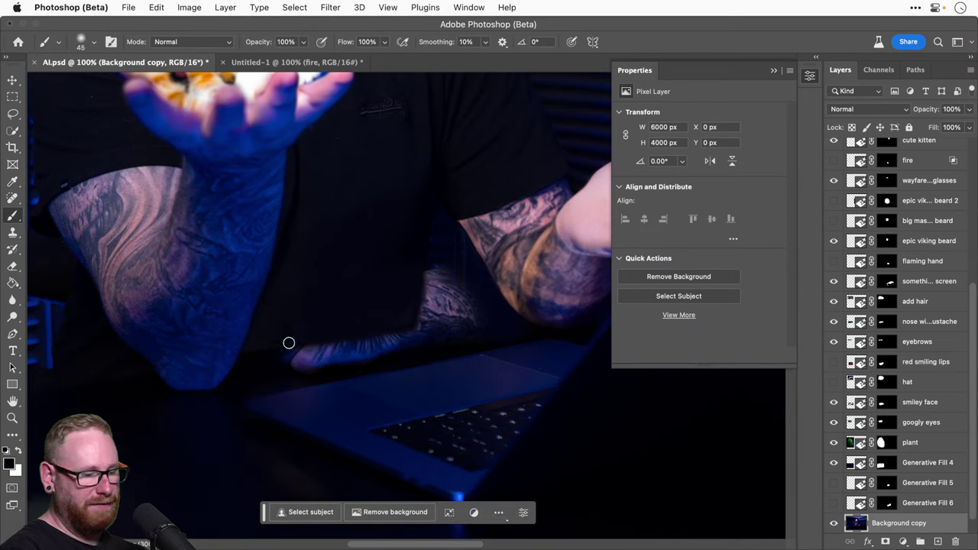
mouse_move(277, 353)
left_mouse_down()
mouse_move(407, 332)
mouse_move(275, 371)
mouse_move(280, 359)
mouse_move(406, 329)
mouse_move(281, 369)
mouse_move(315, 362)
left_mouse_up()
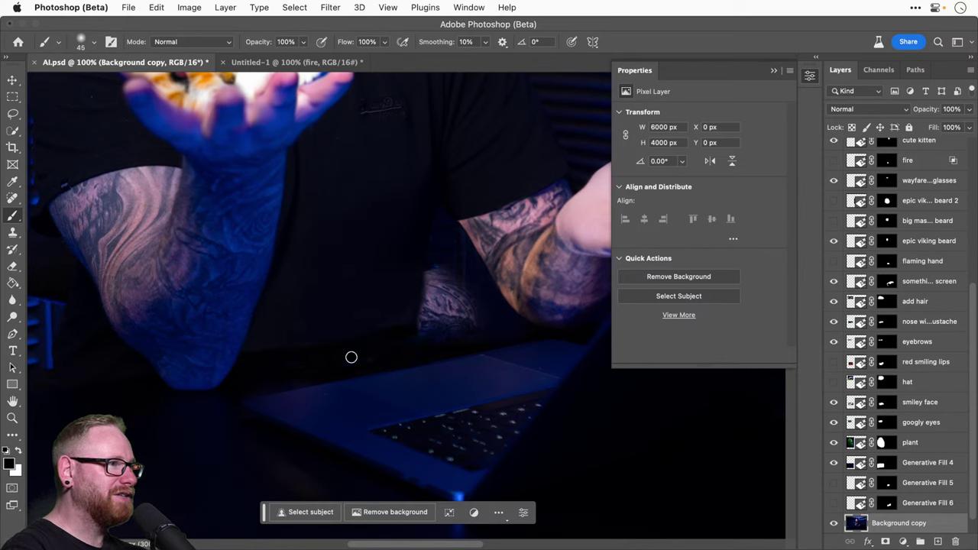
Step: Sample the dark shirt colour and paint out the lit elbow area with a larger brush
key("bracketright")
key("bracketright")
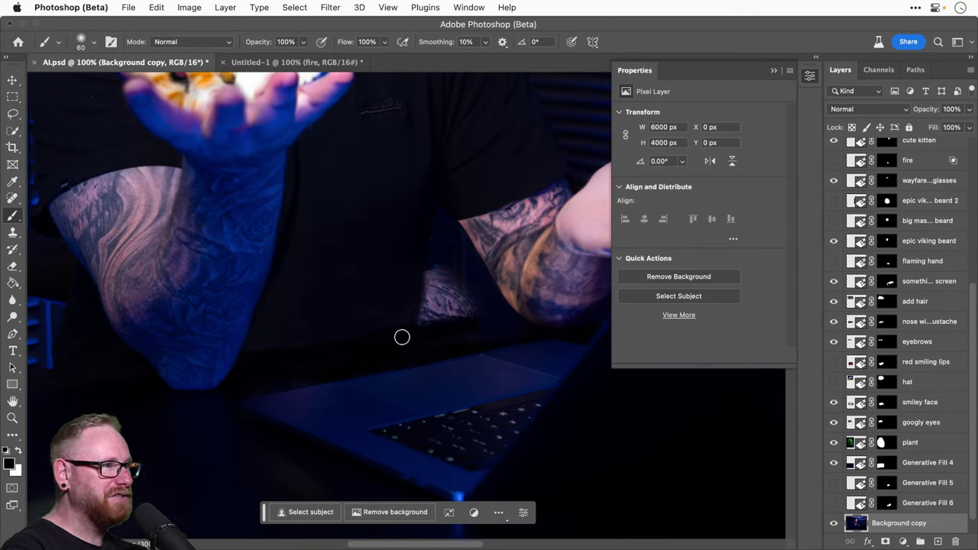
key("bracketright")
key("bracketright")
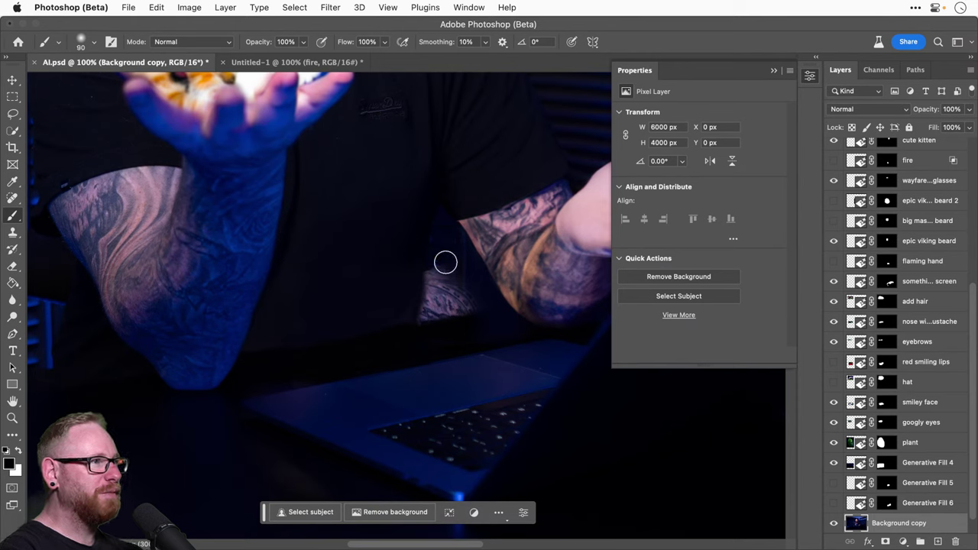
left_click(446, 247, "alt")
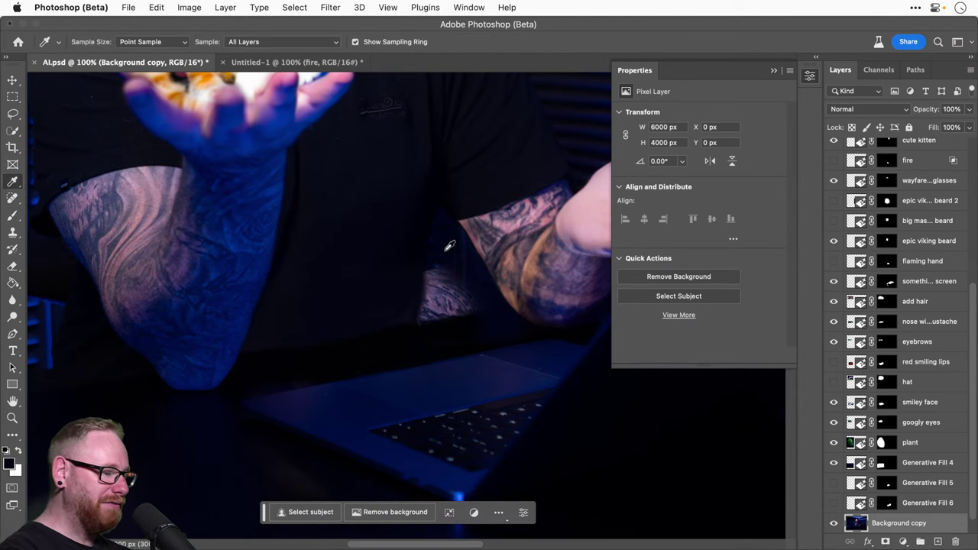
mouse_move(433, 275)
left_mouse_down()
mouse_move(428, 308)
mouse_move(445, 270)
mouse_move(469, 306)
mouse_move(432, 310)
mouse_move(430, 299)
mouse_move(422, 315)
left_mouse_up()
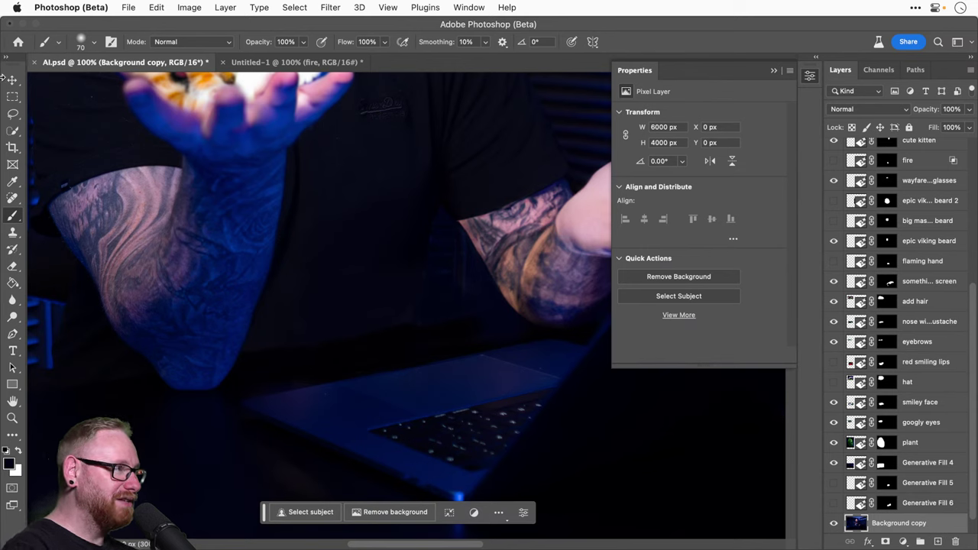
key("l")
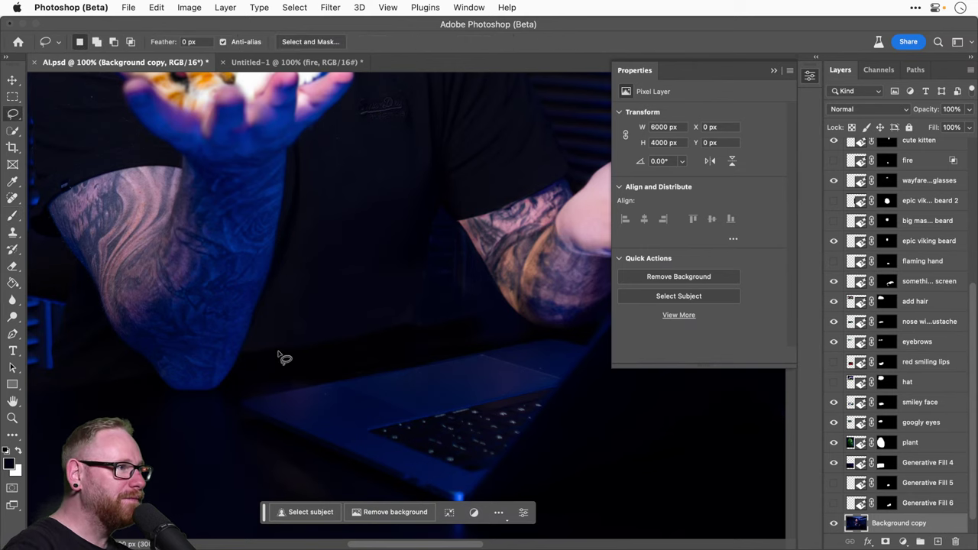
key("b")
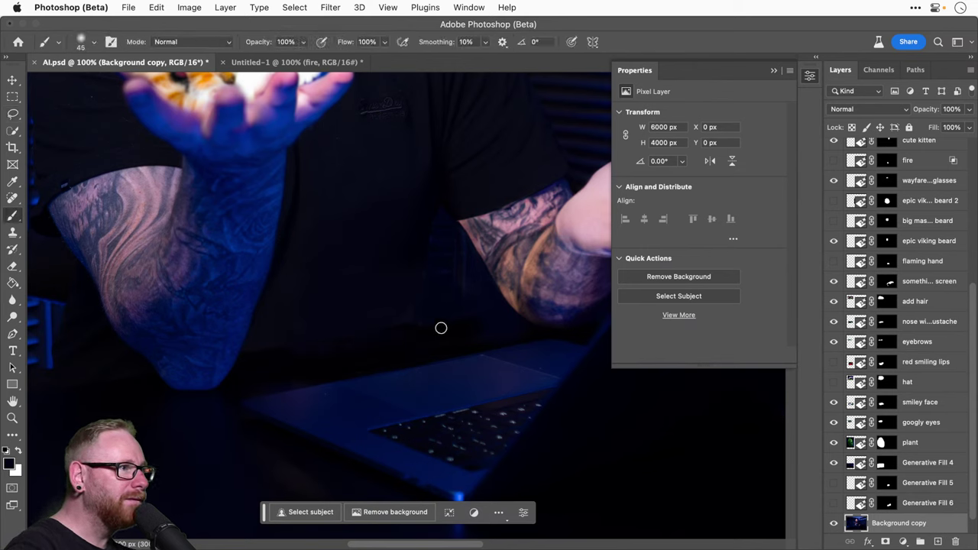
key("i")
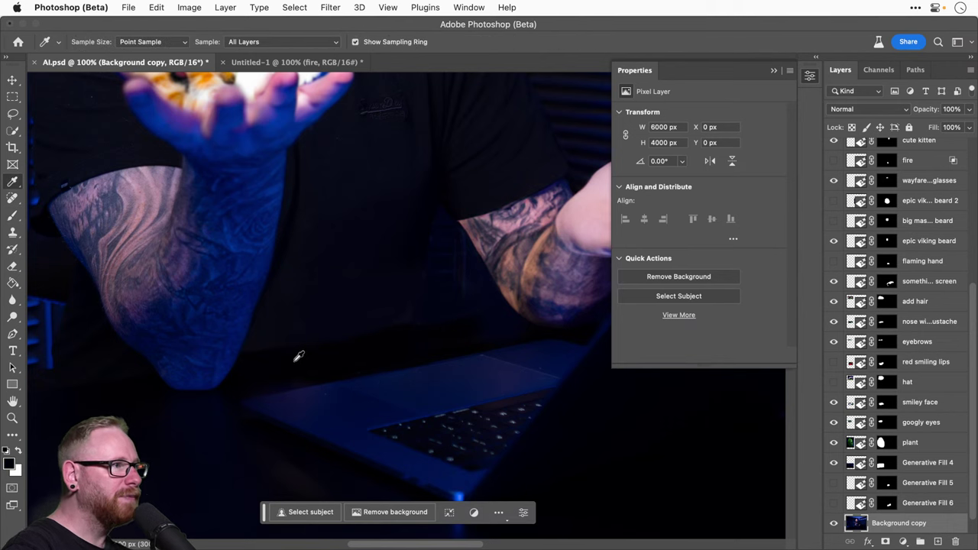
key("b")
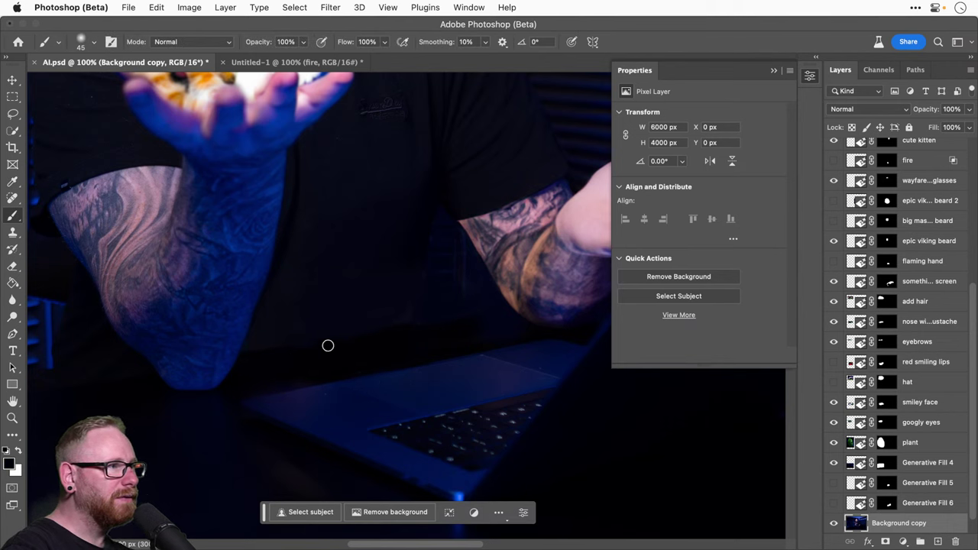
key("bracketright")
key("bracketright")
key("bracketright")
key("bracketright")
key("bracketright")
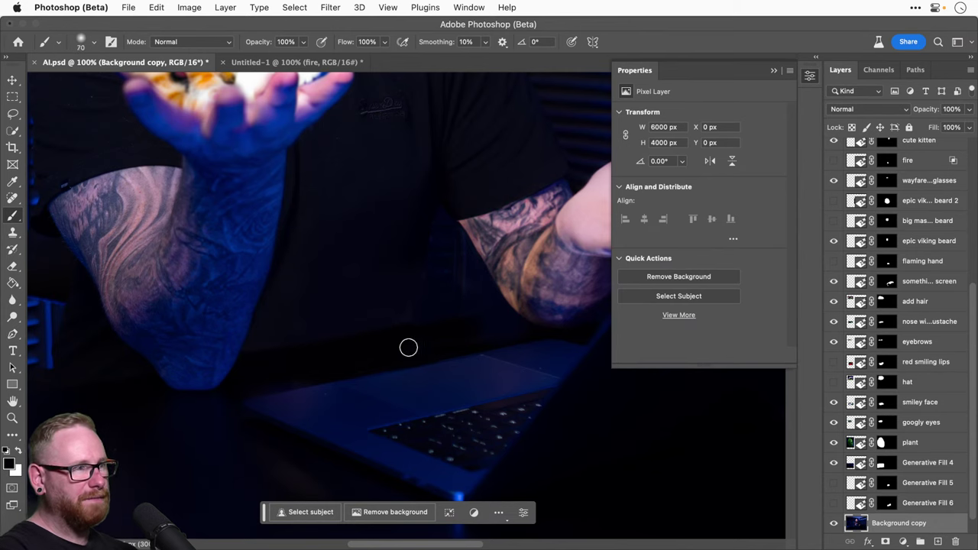
Step: Fit the image to the window, add Layer 1, and paint a broad stroke over the desk
key("super+0")
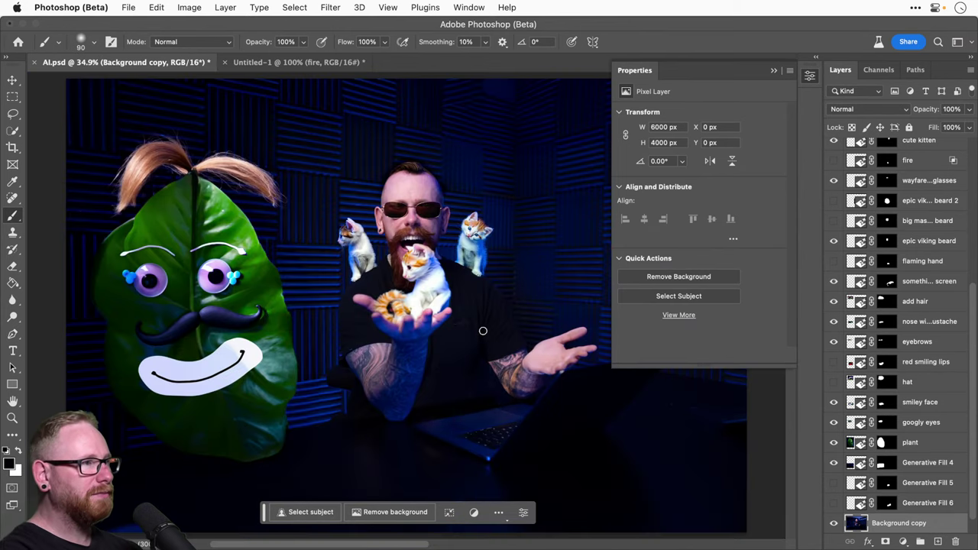
key("v")
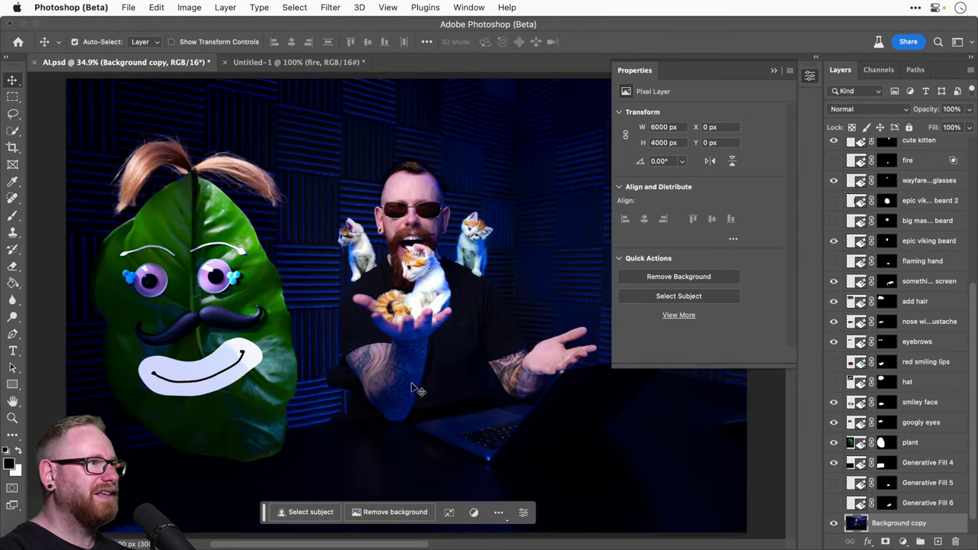
key("b")
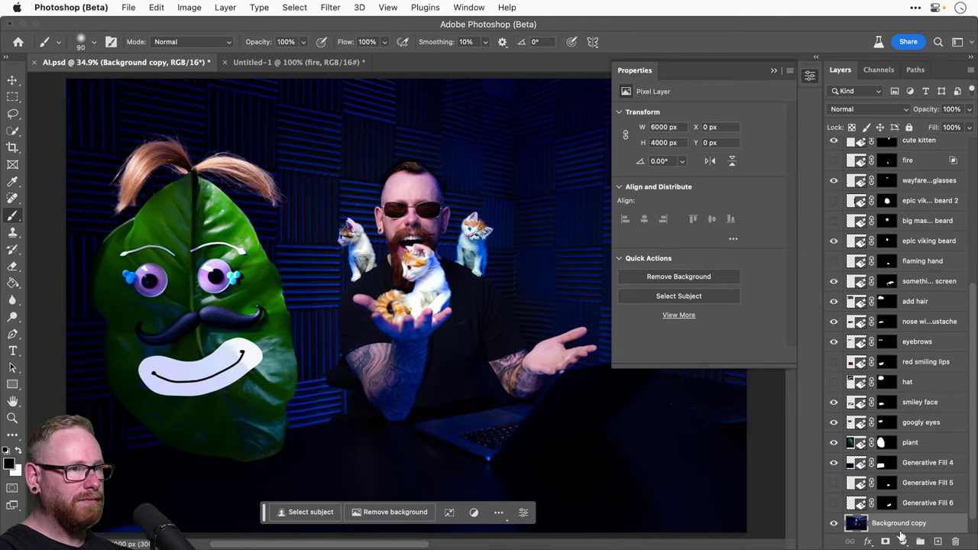
left_click(938, 541)
key("bracketright")
key("bracketright")
key("bracketright")
key("bracketright")
key("bracketright")
key("bracketright")
key("bracketright")
key("bracketright")
key("bracketright")
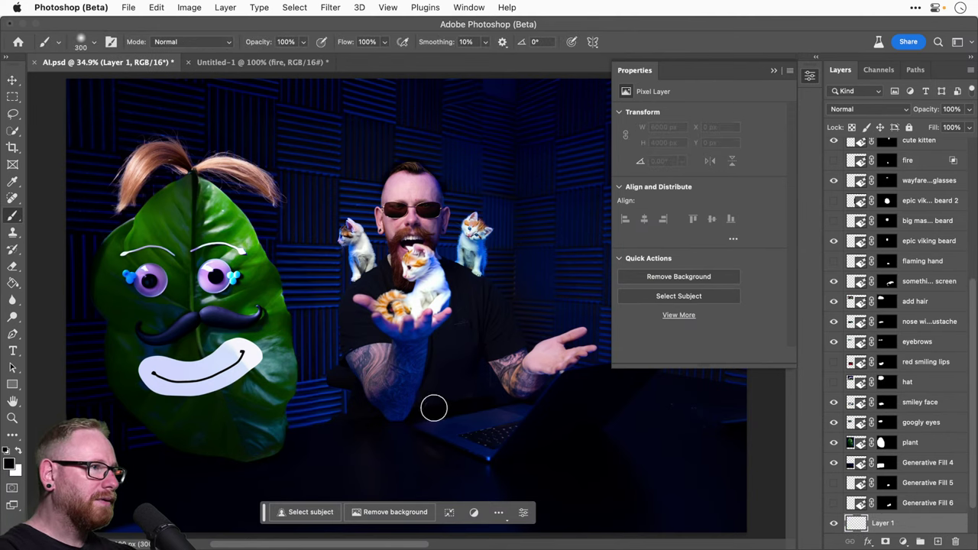
mouse_move(432, 402)
left_mouse_down()
mouse_move(500, 402)
mouse_move(444, 420)
mouse_move(463, 396)
mouse_move(417, 412)
mouse_move(426, 463)
left_mouse_up()
Step: Set Layer 1 to 50% opacity, compare it on and off, and enlarge the eraser
key("v")
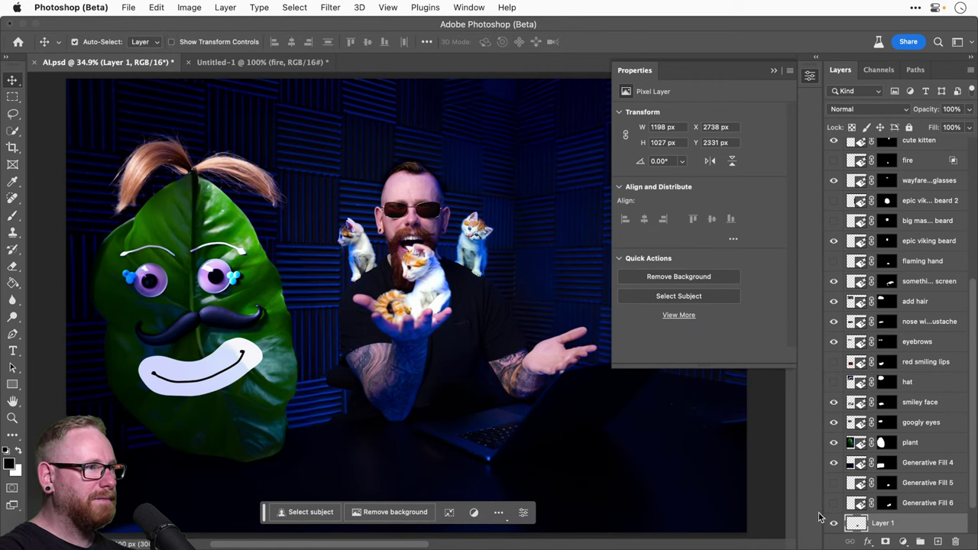
key("5")
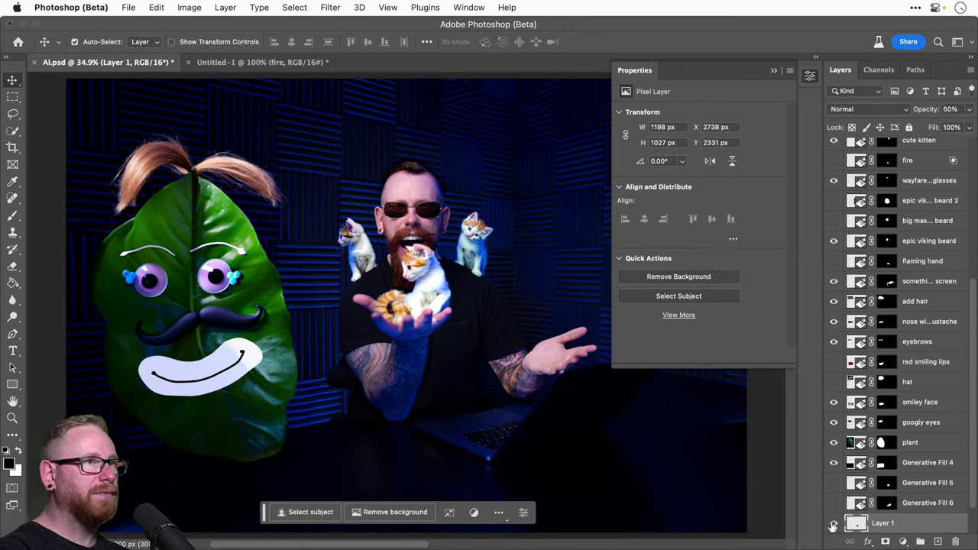
left_click(833, 523)
left_click(833, 522)
key("e")
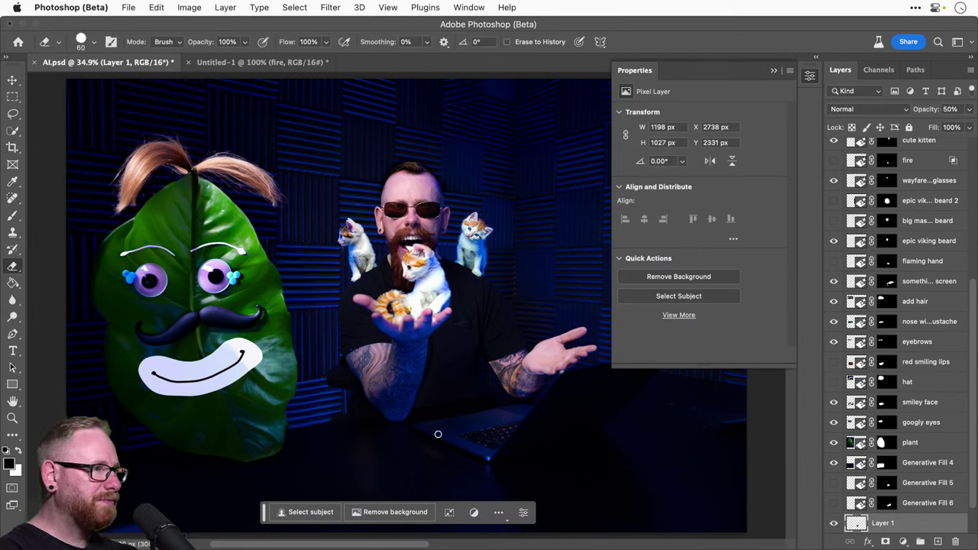
key("bracketright")
key("bracketright")
key("bracketright")
key("bracketright")
key("bracketright")
key("bracketright")
key("bracketright")
key("bracketright")
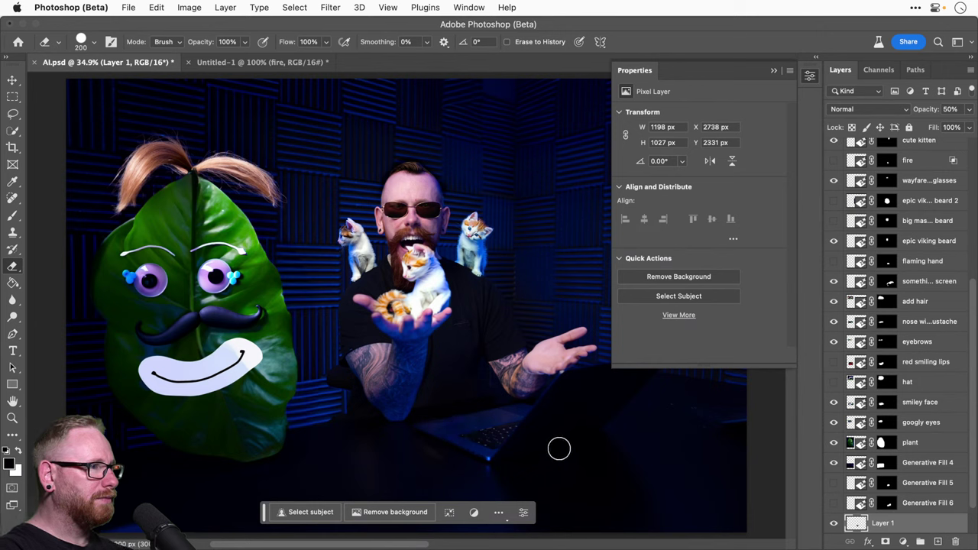
Step: Pan the view and close the layer Properties panel
key("v")
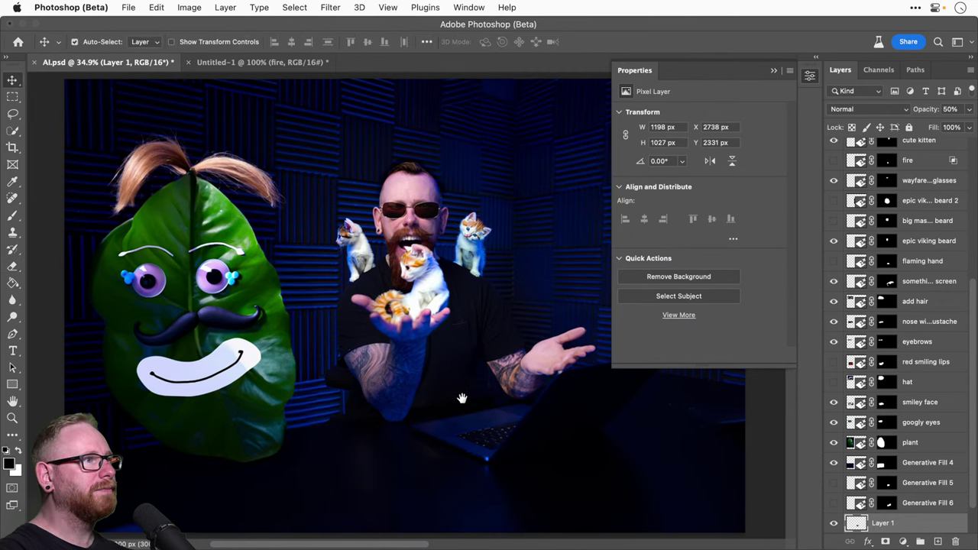
left_click_drag(461, 398, 439, 412)
left_click(810, 76)
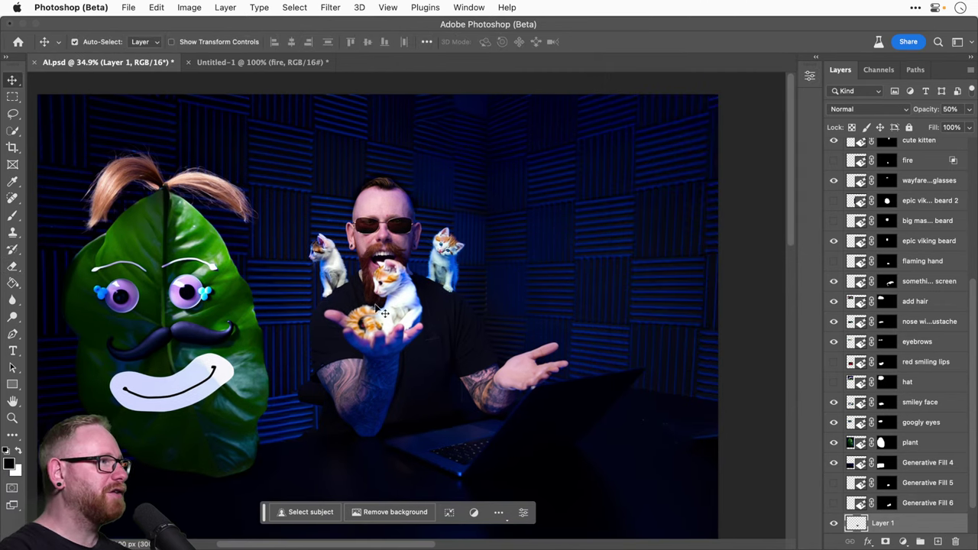
scroll(390, 313, "down", 2)
Step: Save AI.psd, then briefly preview the red smiling lips and hat on the leaf
key("super+s")
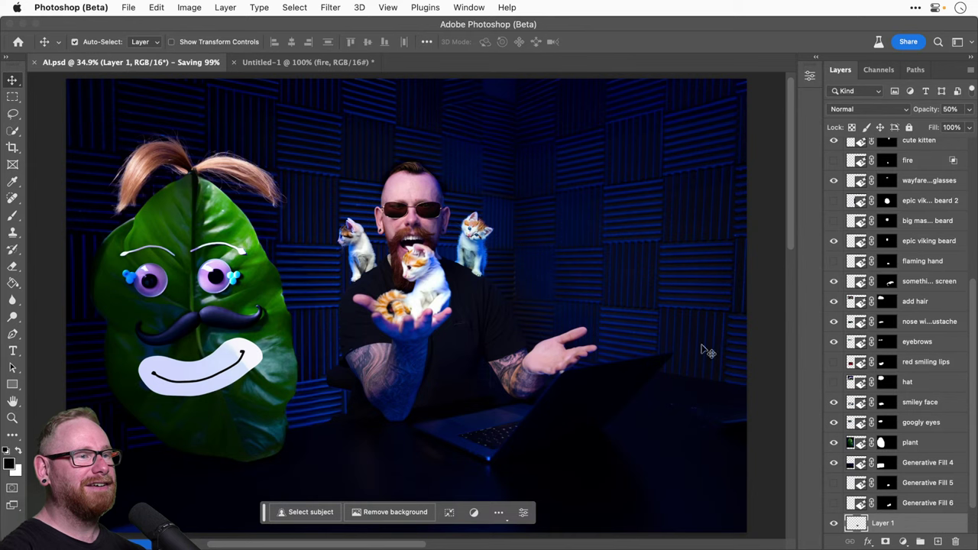
left_click(834, 365)
left_click(834, 382)
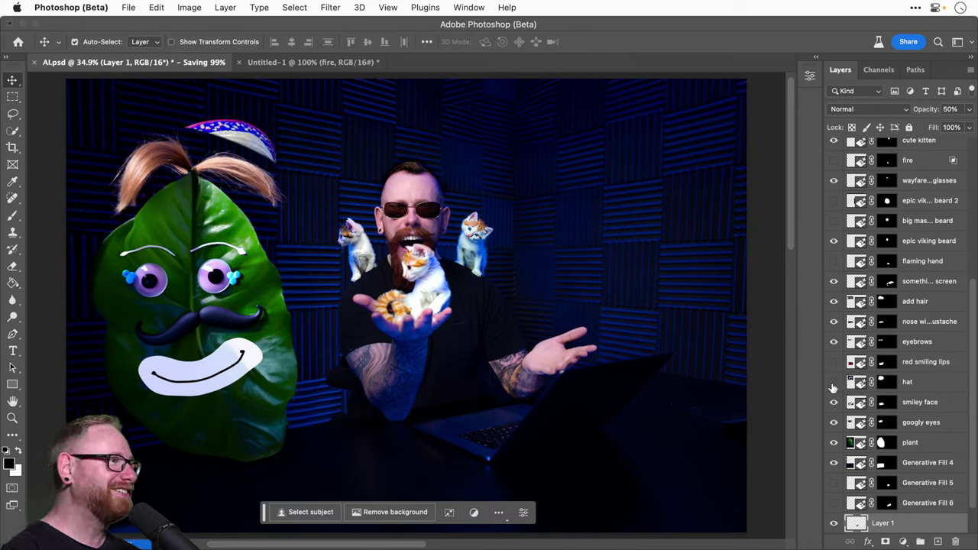
left_click(834, 382)
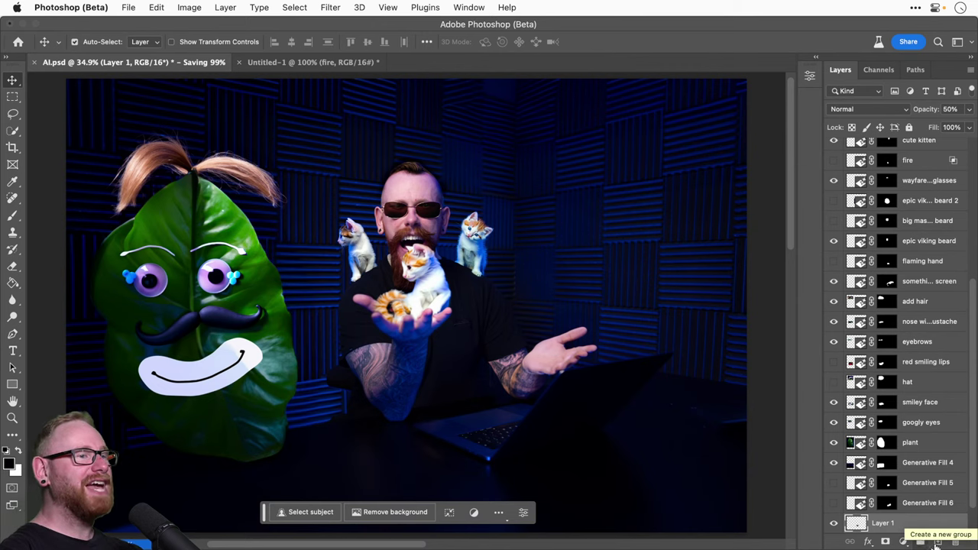
Step: Lasso an oval on the upper-right wall and Generative Fill it with the prompt 'portal'
left_click(12, 113)
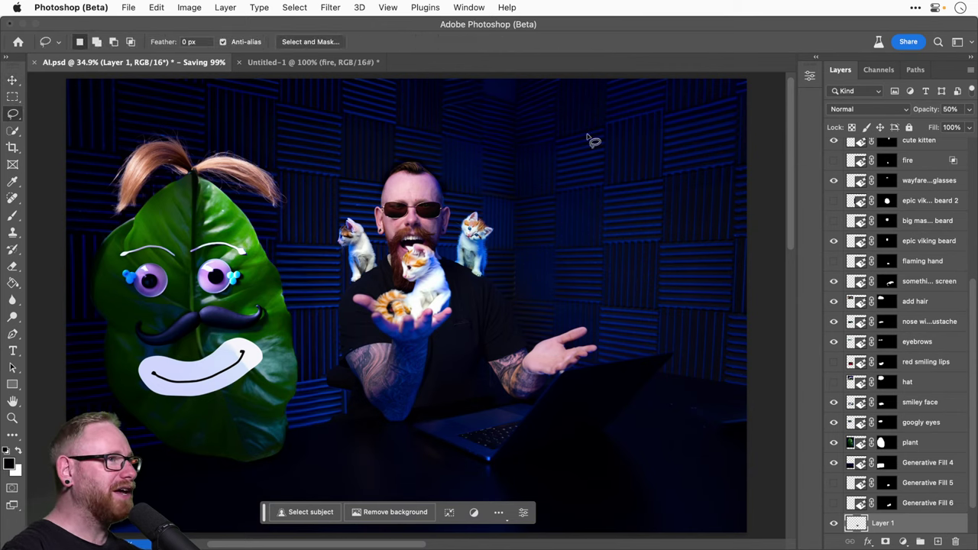
mouse_move(544, 136)
left_mouse_down()
mouse_move(662, 128)
mouse_move(671, 384)
mouse_move(533, 161)
mouse_move(540, 132)
left_mouse_up()
left_click(308, 513)
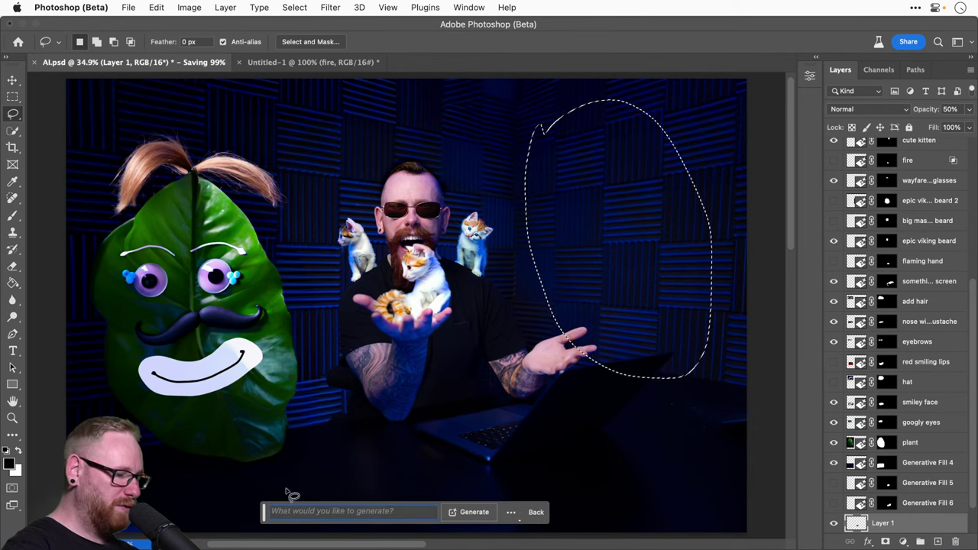
type("portal")
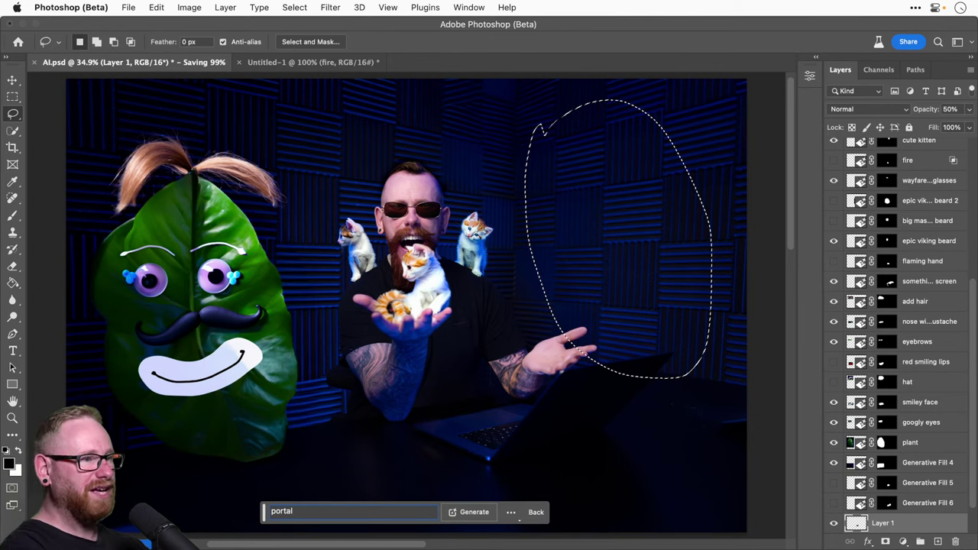
key("Return")
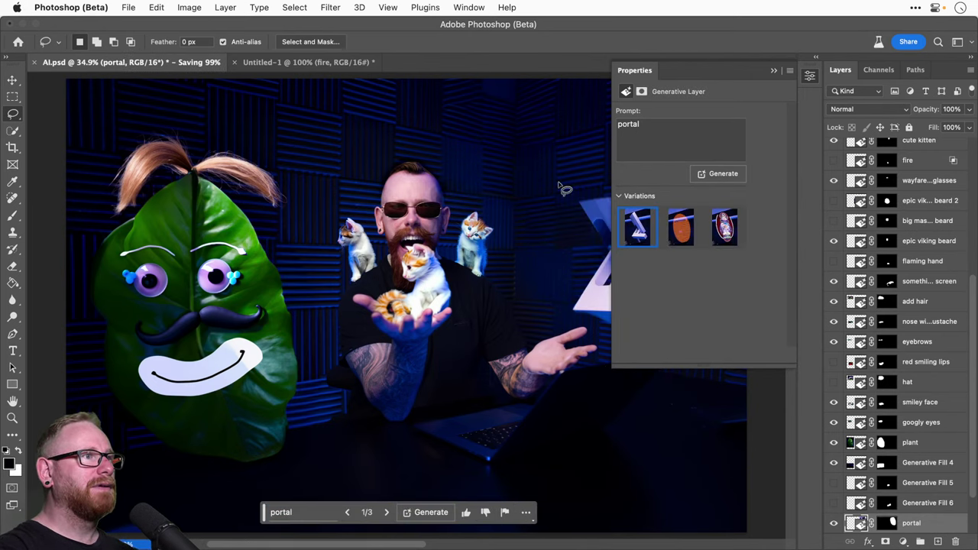
Step: Compare the orange and red portal variations, keeping the red third one
scroll(565, 188, "right", 5)
left_click(683, 228)
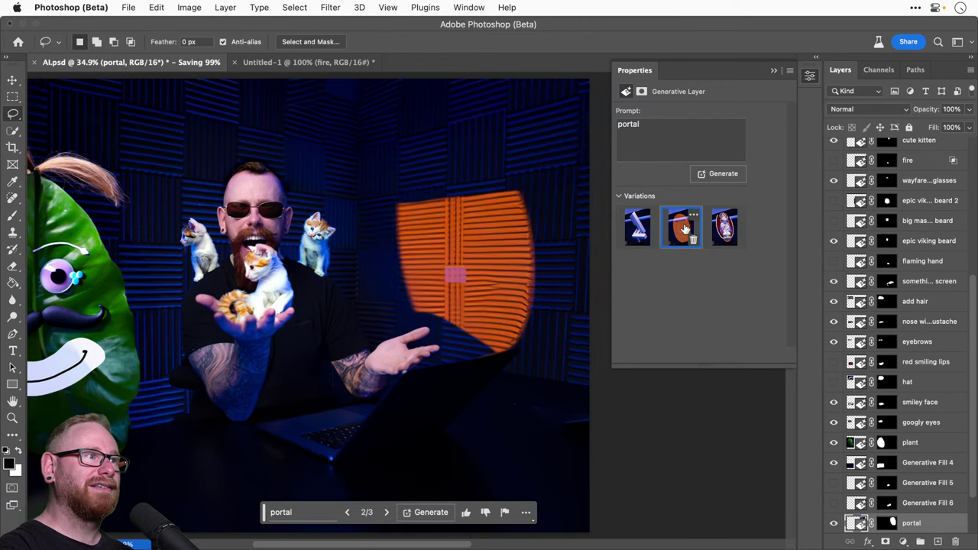
left_click(717, 227)
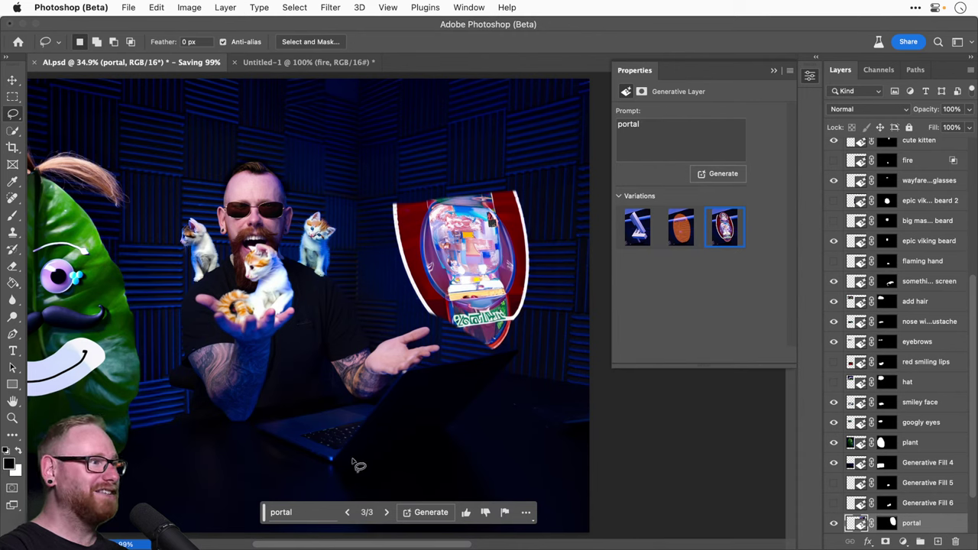
left_click(298, 516)
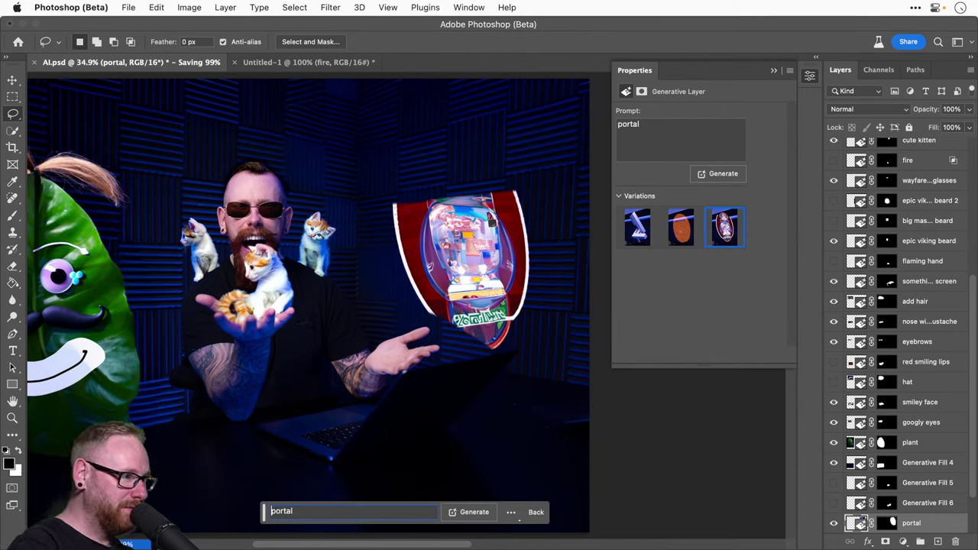
Step: Regenerate the portal with the prompt 'energy portal' and preview its red and glowing V variations
type("energ")
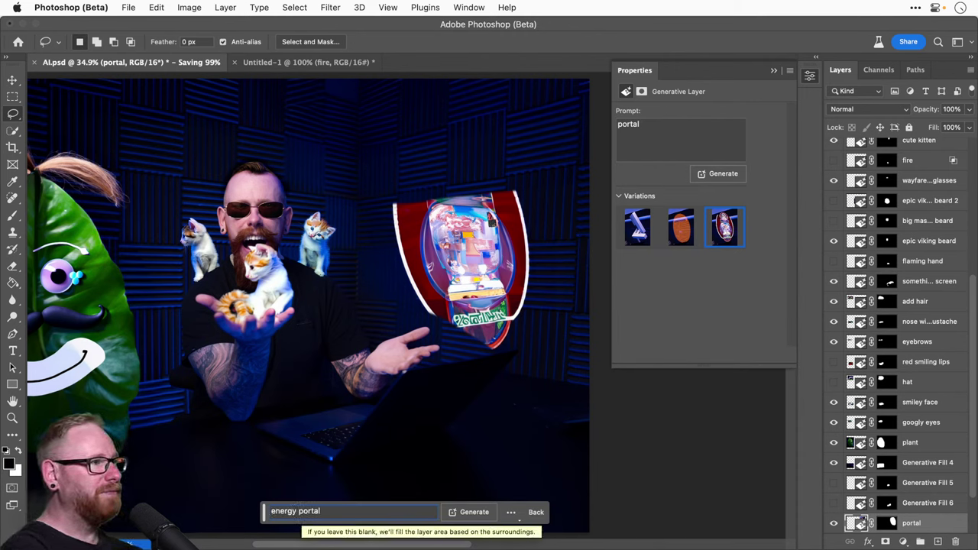
type("y")
key("Return")
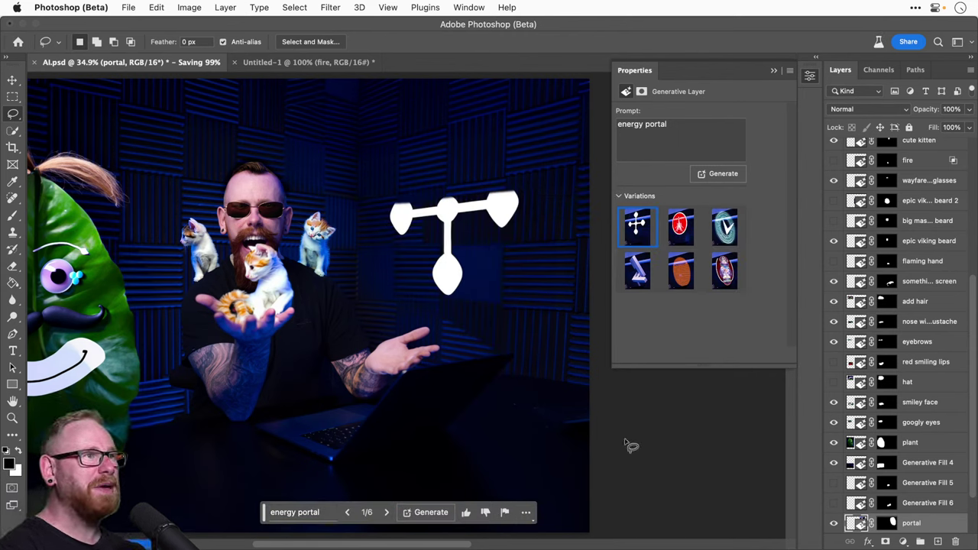
left_click(680, 226)
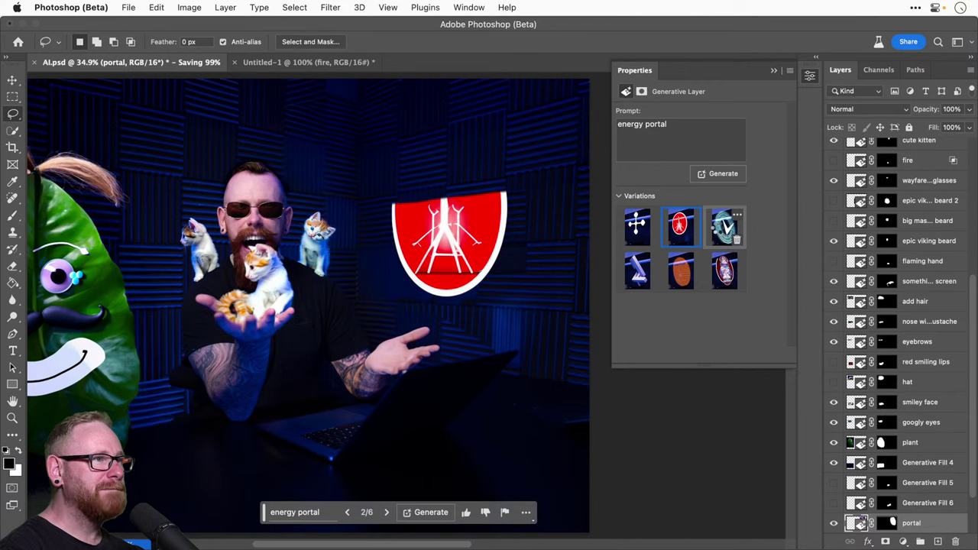
left_click(720, 229)
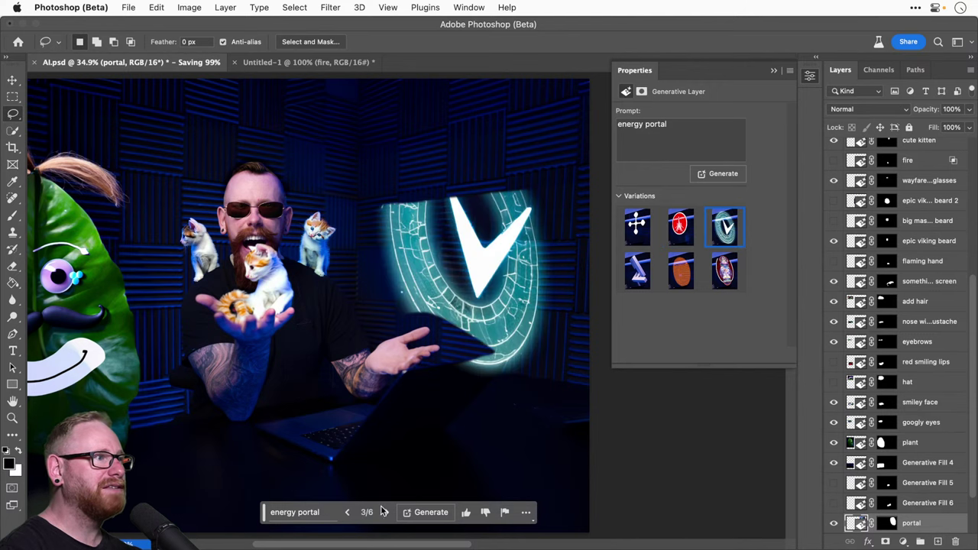
Step: Regenerate with the prompt 'vortex' and preview the multicolour and blue vortex variations
left_click(311, 510)
key("super+a")
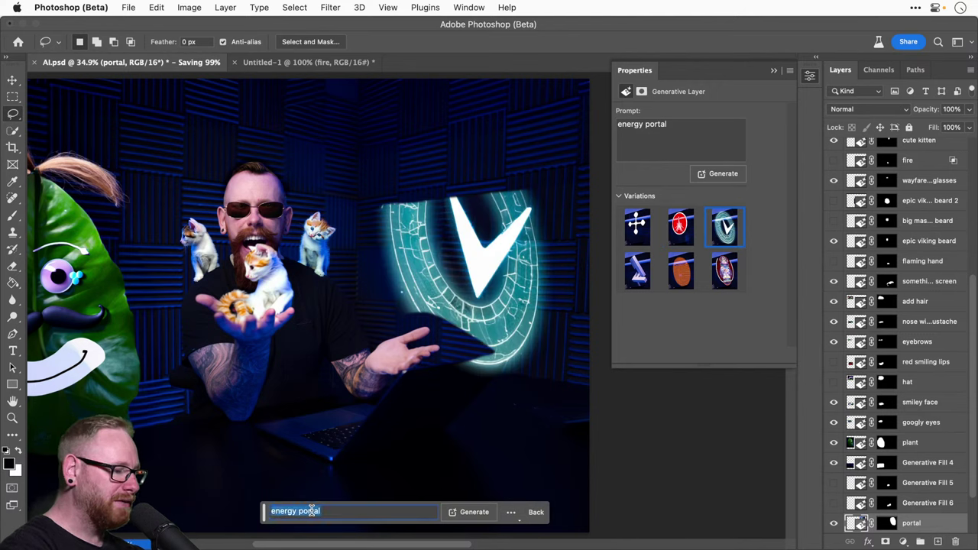
type("vortex")
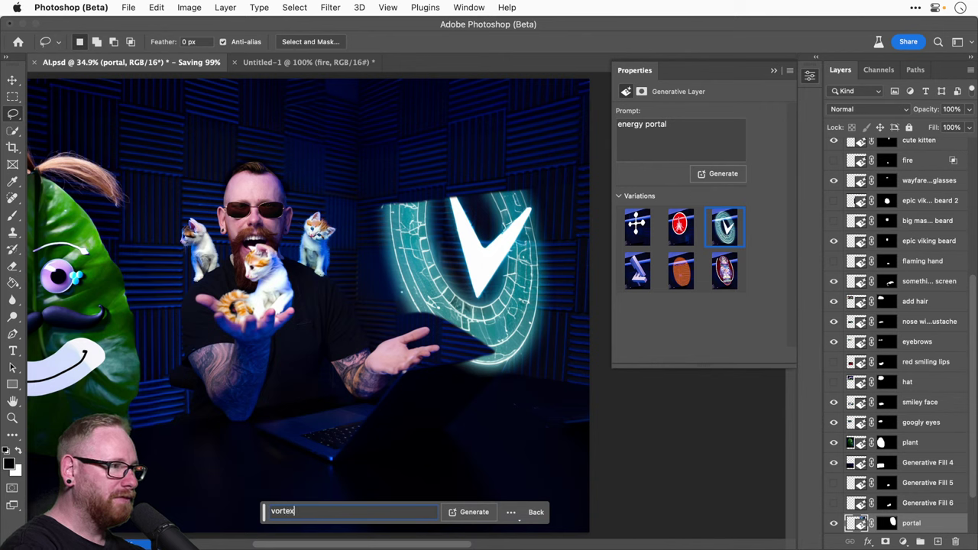
key("Return")
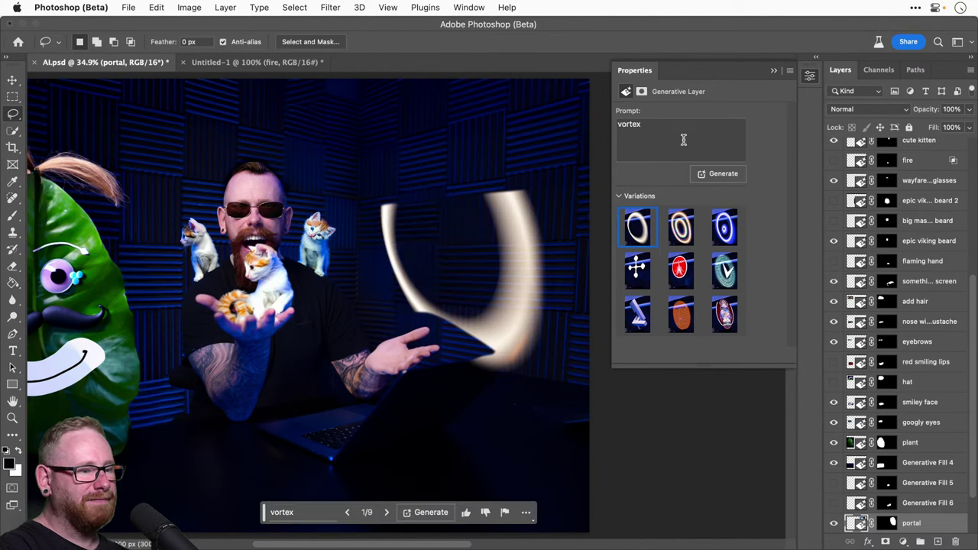
left_click(680, 227)
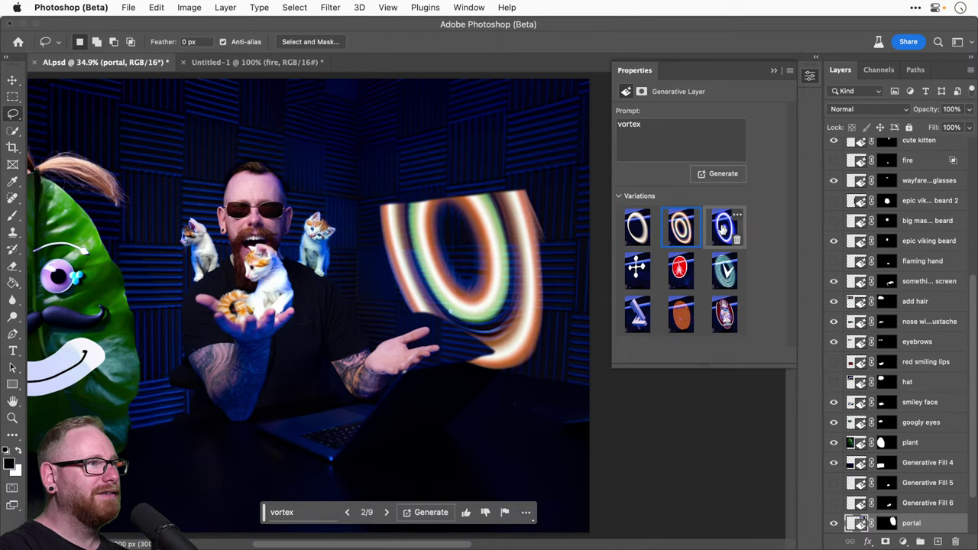
left_click(723, 229)
Step: Regenerate with 'black hole' and preview the blue and orange ring variations
double_click(657, 138)
type("black")
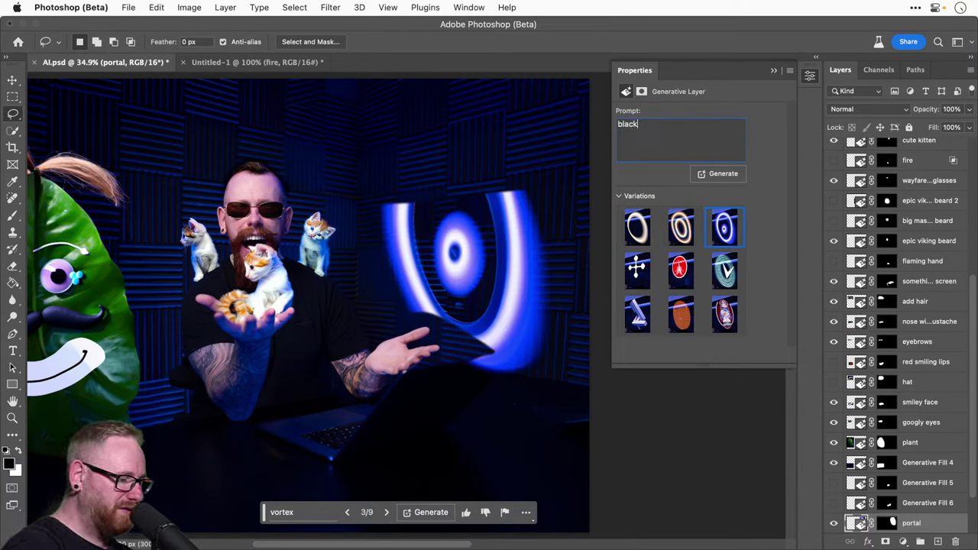
type(" hole")
key("Return")
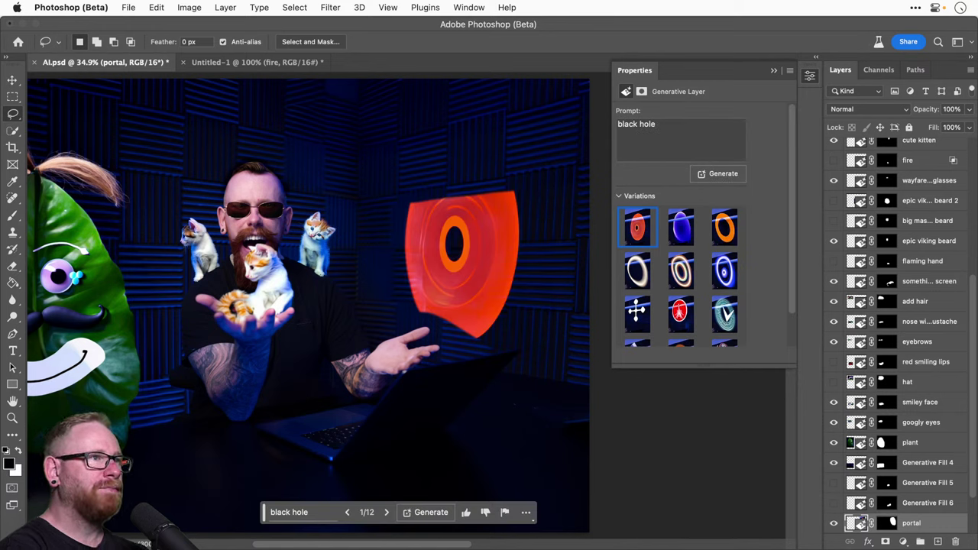
left_click(680, 229)
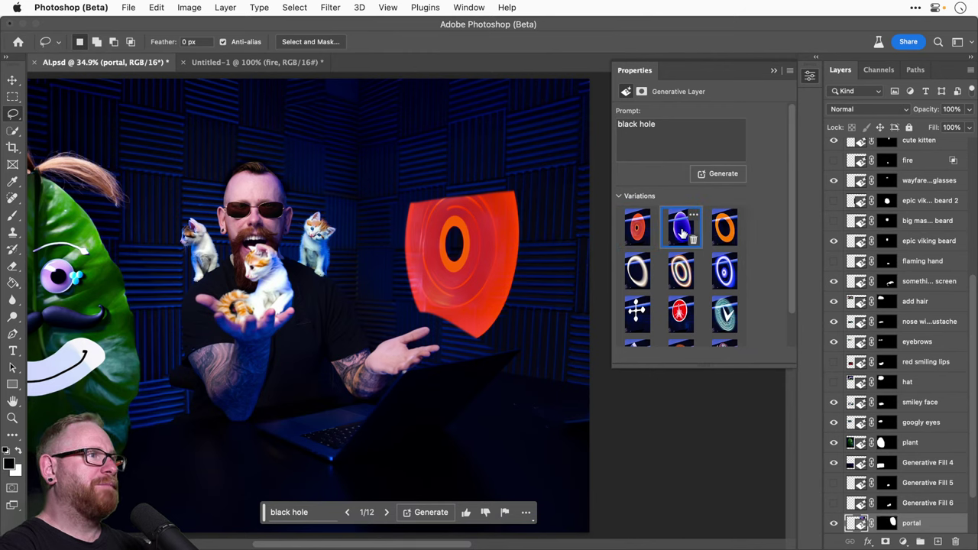
left_click(719, 229)
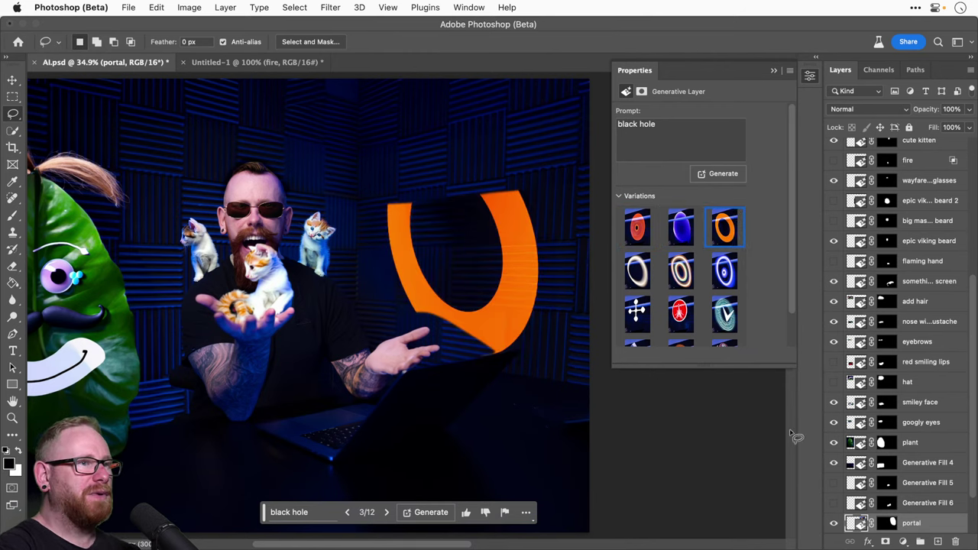
Step: Move the portal layer to the top of the stack and choose the red disc with orange ring
key("super+shift+bracketright")
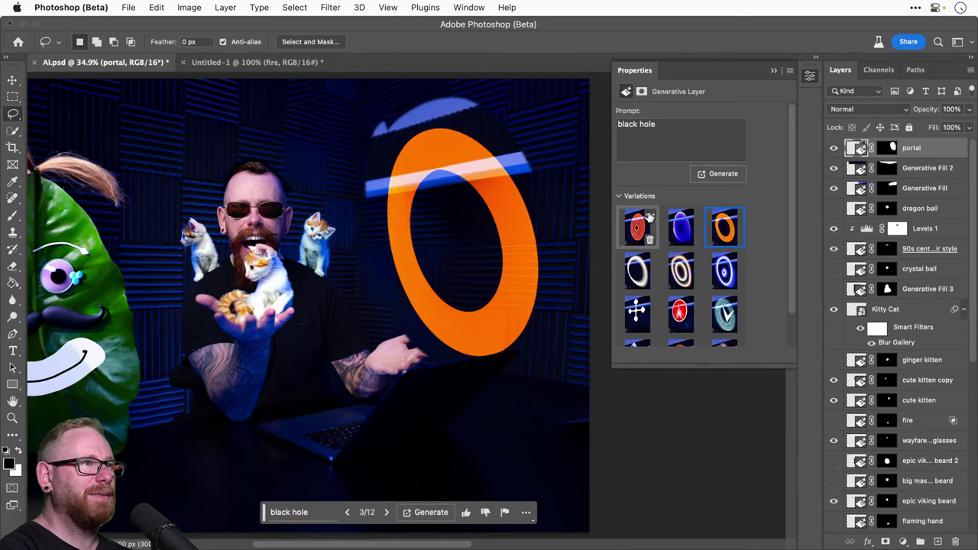
key("super+z")
key("super+shift+z")
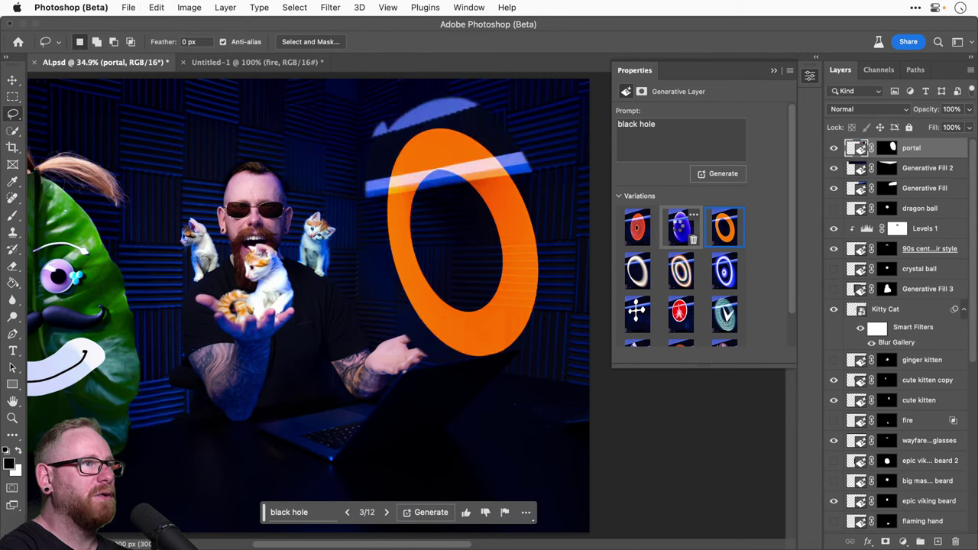
left_click(677, 230)
left_click(641, 231)
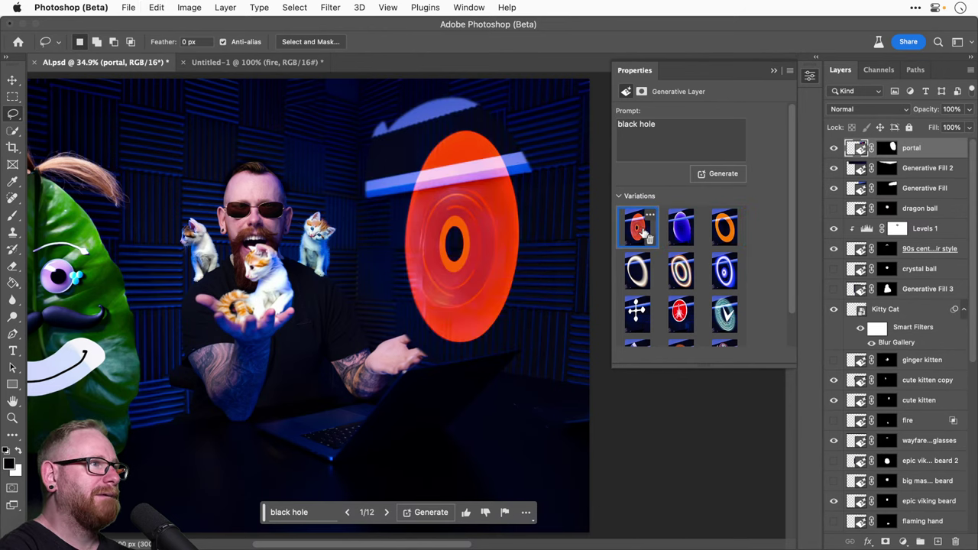
Step: Extend the prompt to 'swirling black hole vortex' and generate new results
left_click(674, 124)
left_click(672, 126)
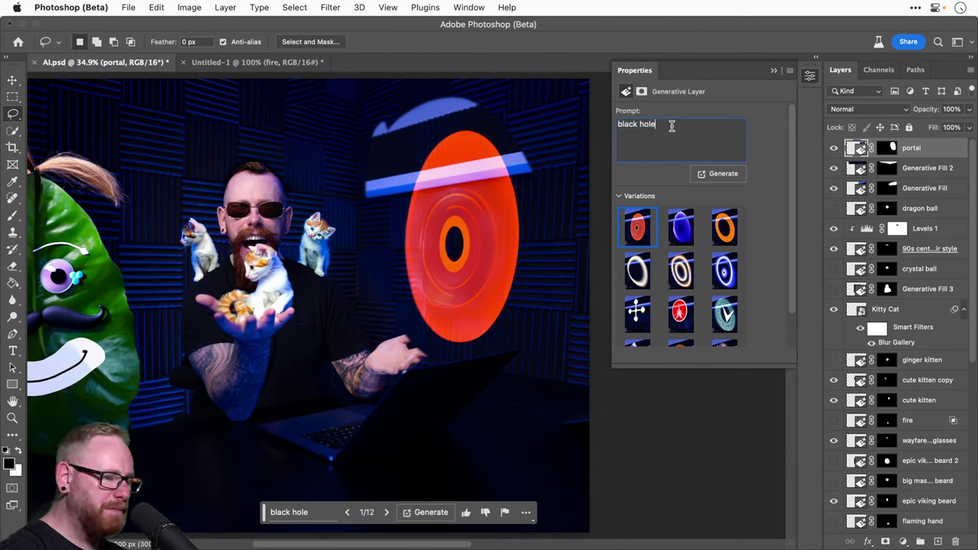
key("super+Left")
type("swirlin")
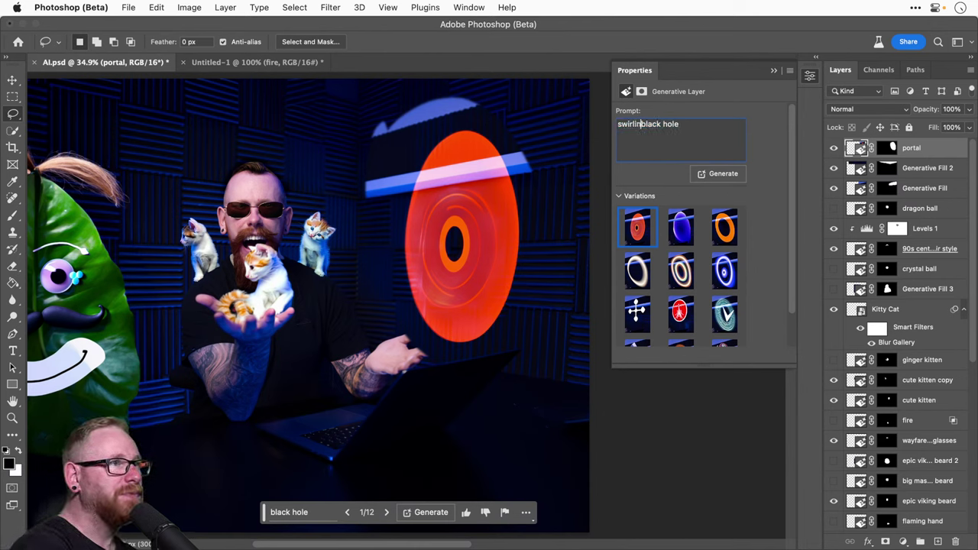
type("g")
key("super+Right")
type("vor")
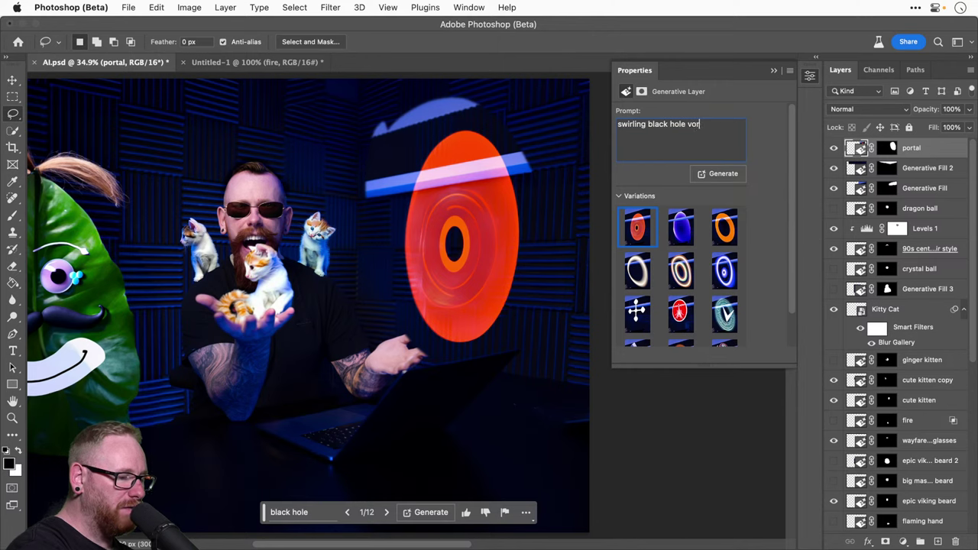
type("tex")
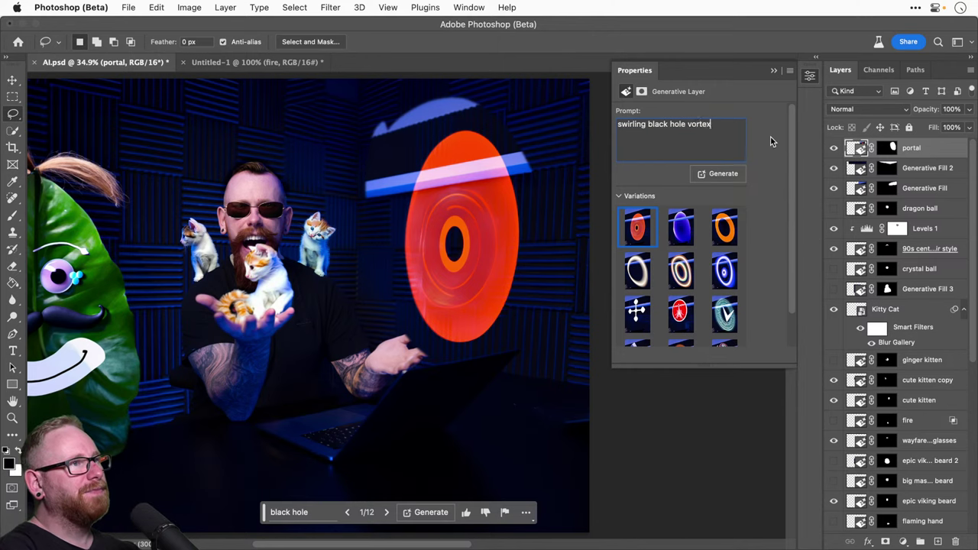
left_click(702, 174)
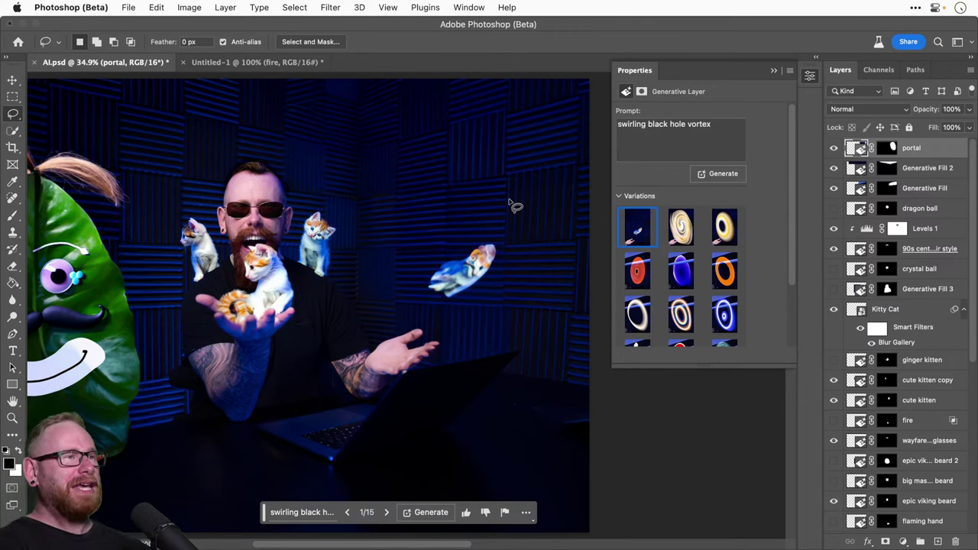
Step: Compare the swirl and glowing yellow ring variations on the portal layer
left_click(676, 222)
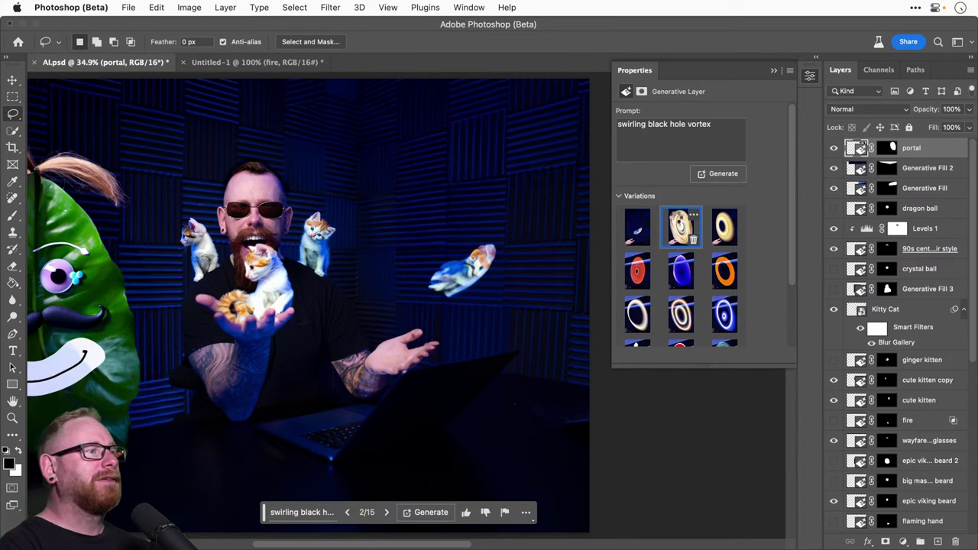
left_click(720, 226)
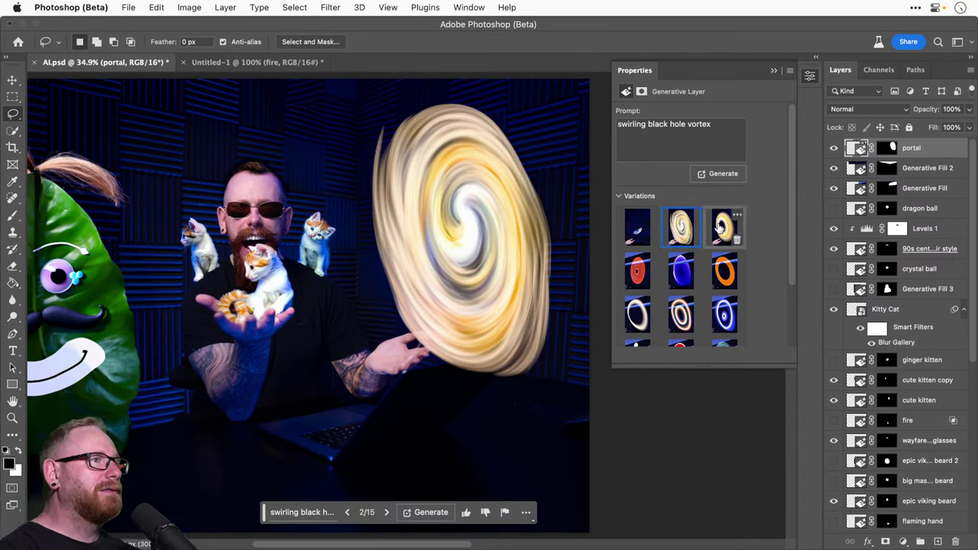
left_click(678, 228)
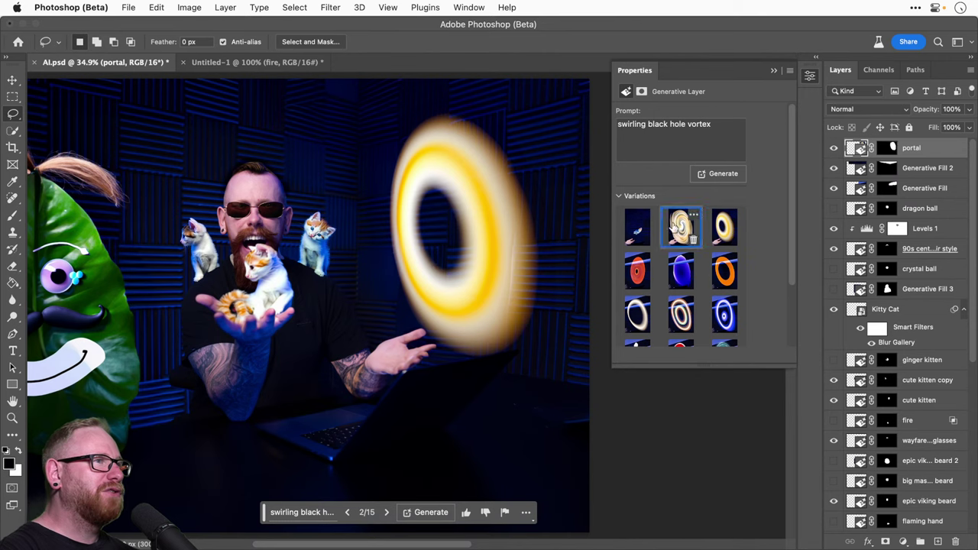
Step: Replace the prompt with 'portal in the wall', generate, and pick the blue oval portal variation
triple_click(683, 132)
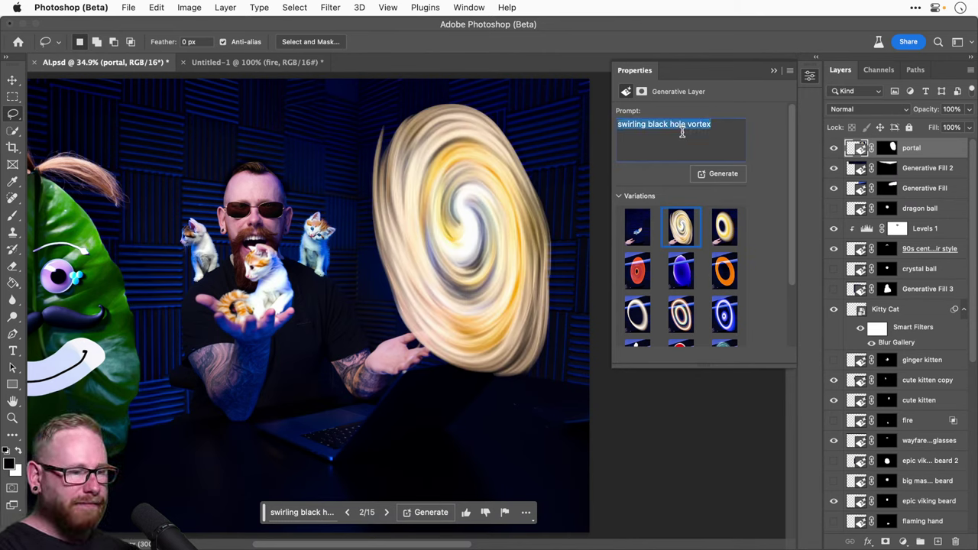
type("portal in ")
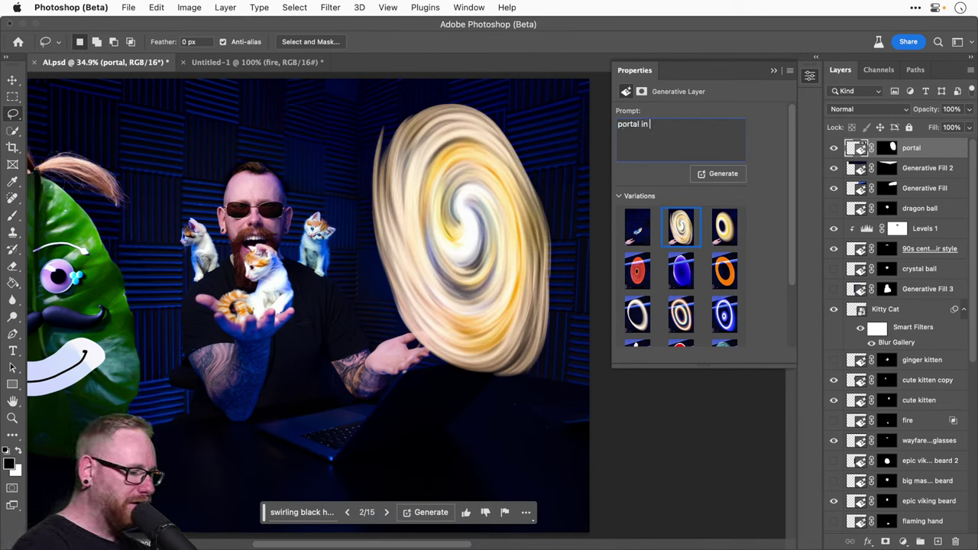
type("the wall")
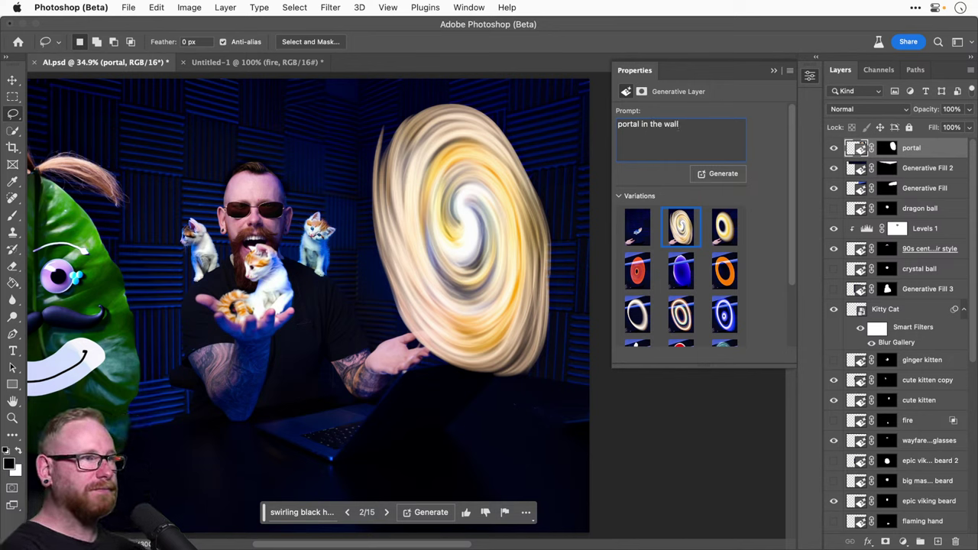
key("Return")
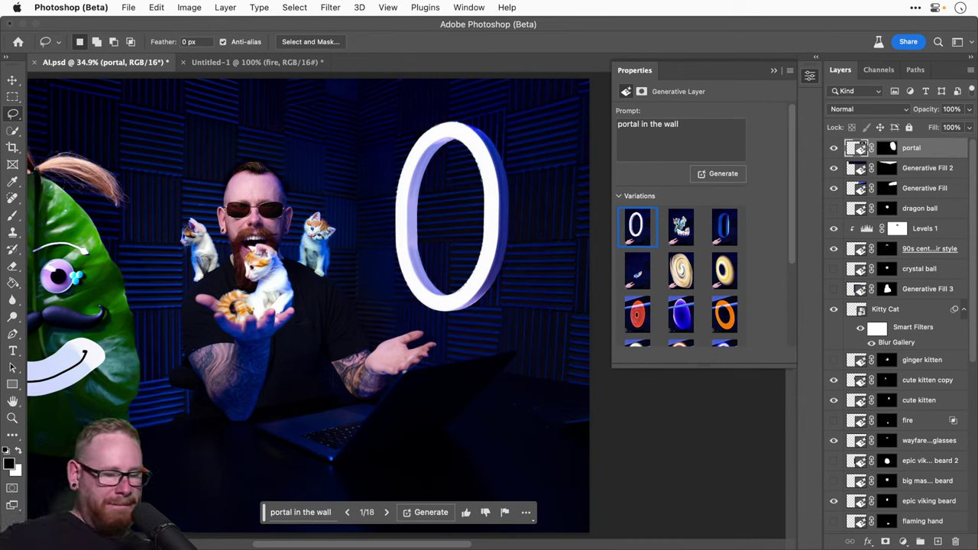
left_click(681, 227)
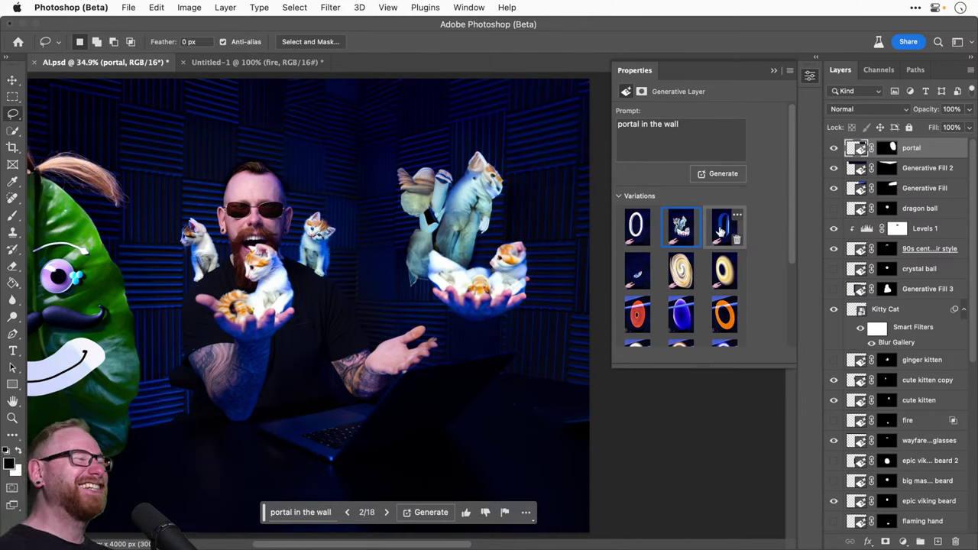
left_click(721, 230)
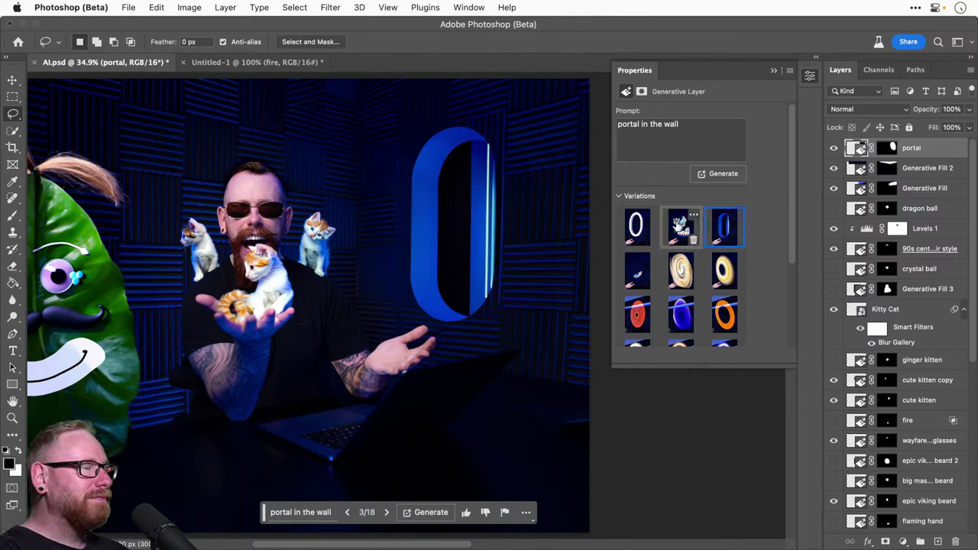
Step: Change the prompt to 'hole in the wall', generate, and return to the jagged hole variation
triple_click(639, 124)
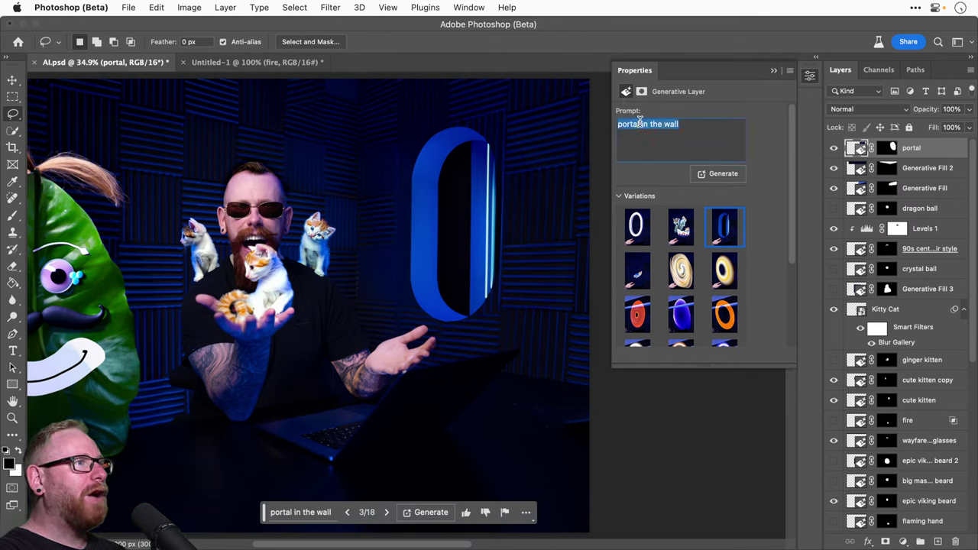
left_click_drag(641, 123, 607, 124)
type("h")
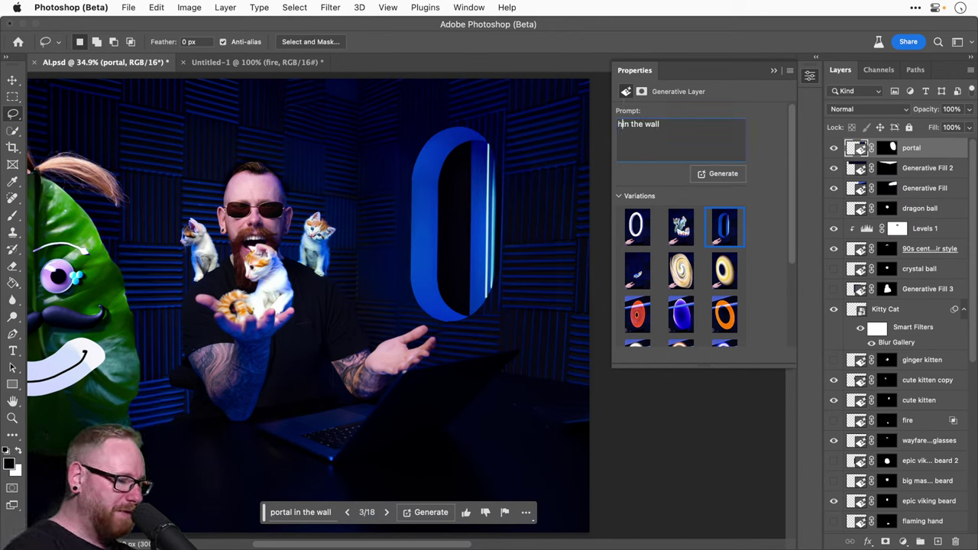
type("ole")
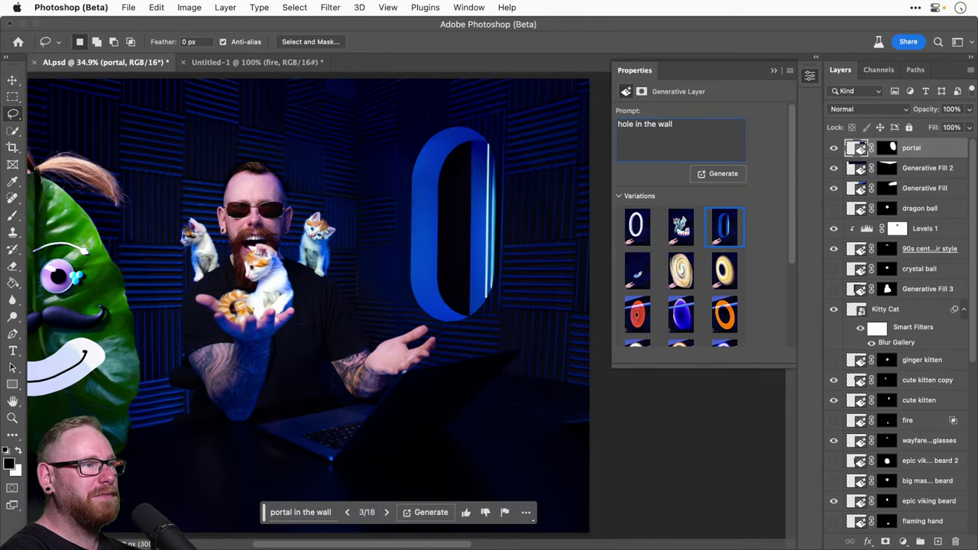
key("Return")
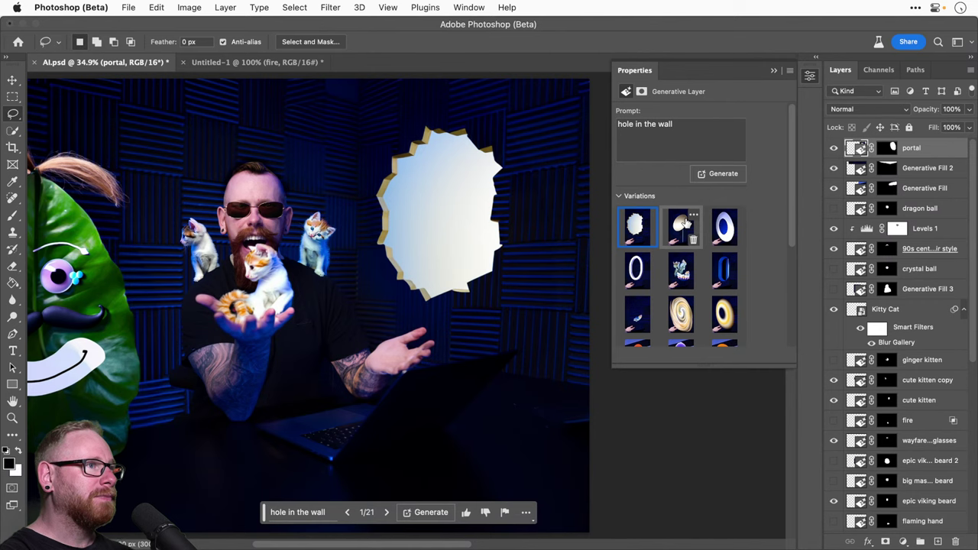
left_click(682, 224)
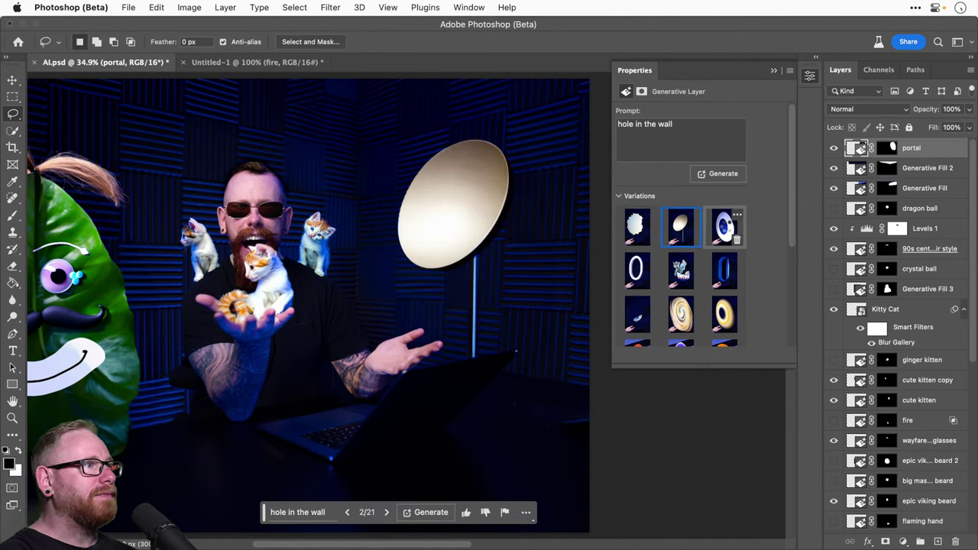
left_click(726, 228)
left_click(625, 228)
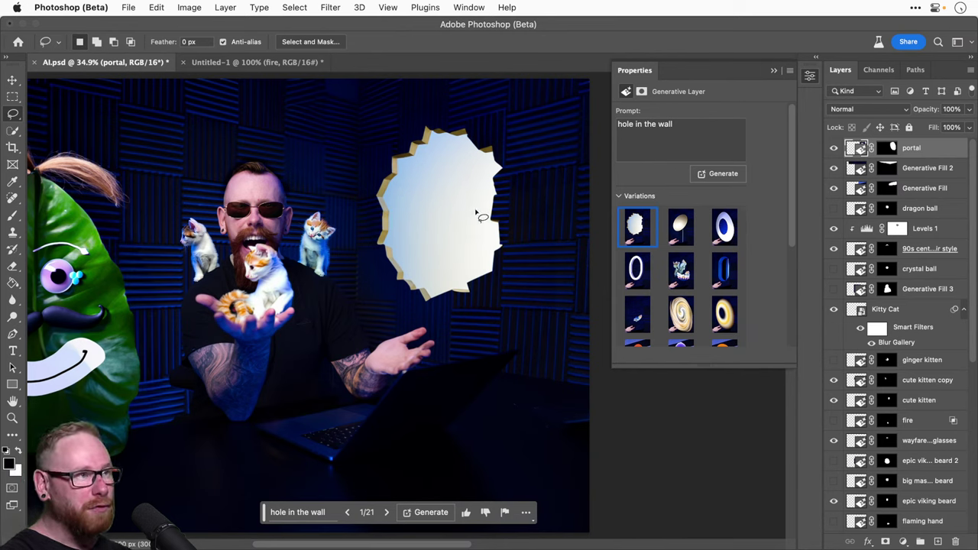
Step: Lasso around the wall hole, generate 'dinosaur', and pick the brown T-rex variation
mouse_move(481, 151)
left_mouse_down()
mouse_move(338, 208)
mouse_move(385, 273)
mouse_move(461, 281)
mouse_move(493, 270)
mouse_move(495, 162)
left_mouse_up()
left_click(314, 512)
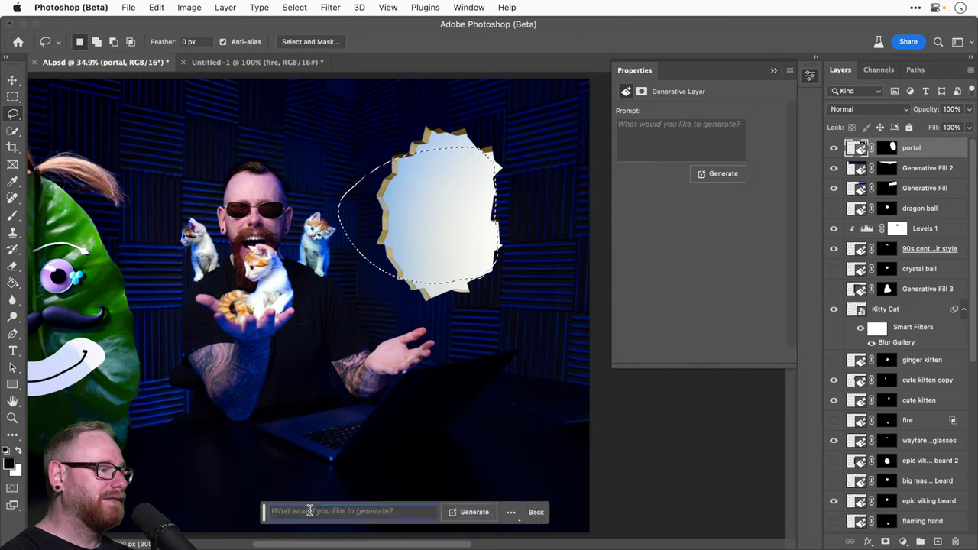
type("dinosaur")
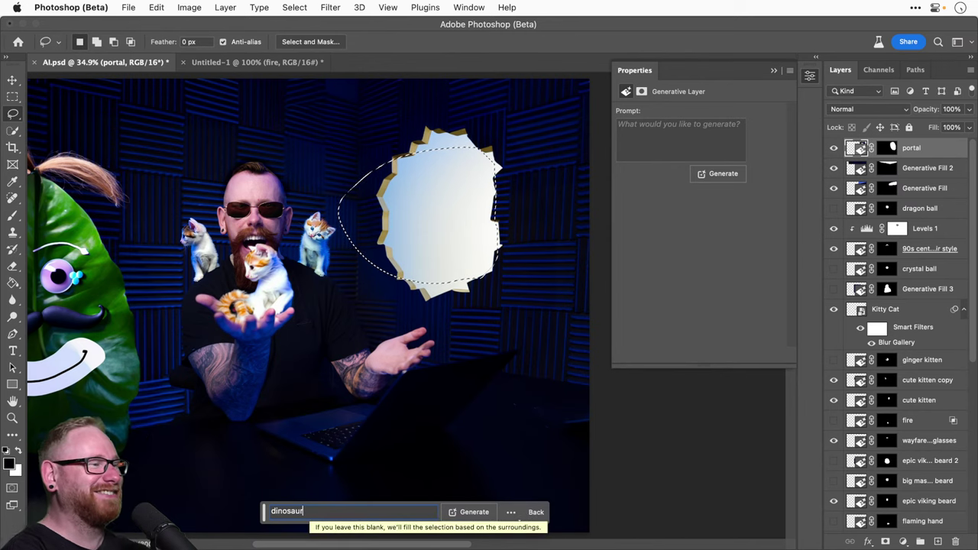
key("Return")
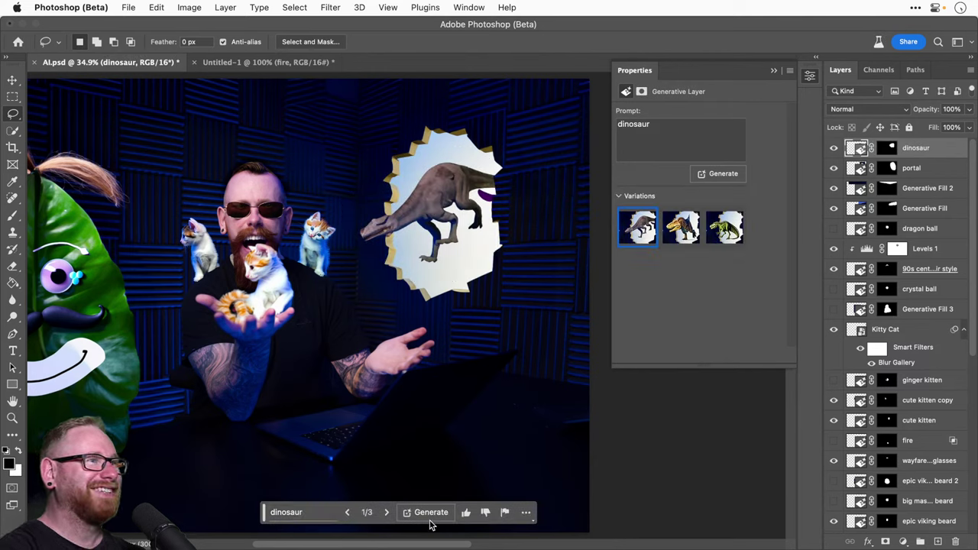
mouse_move(672, 229)
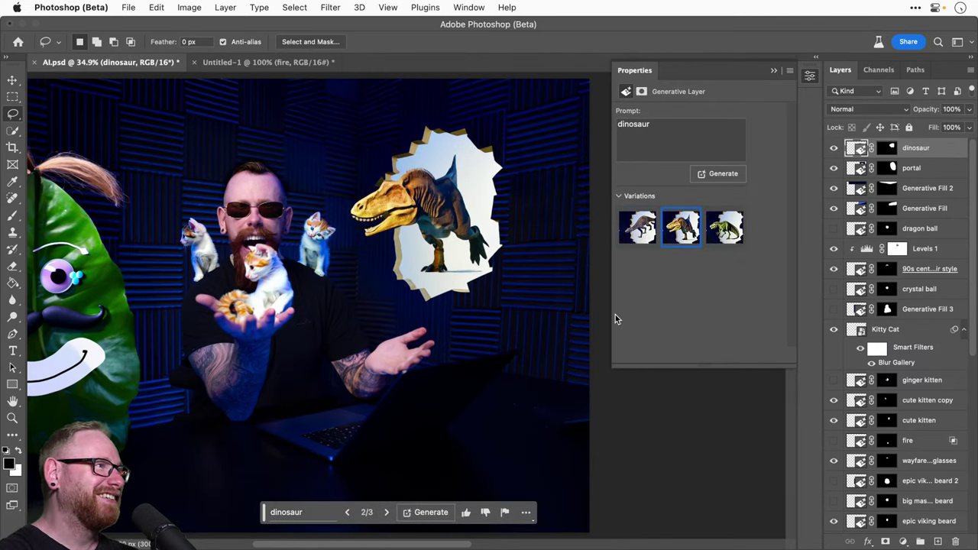
left_click(724, 230)
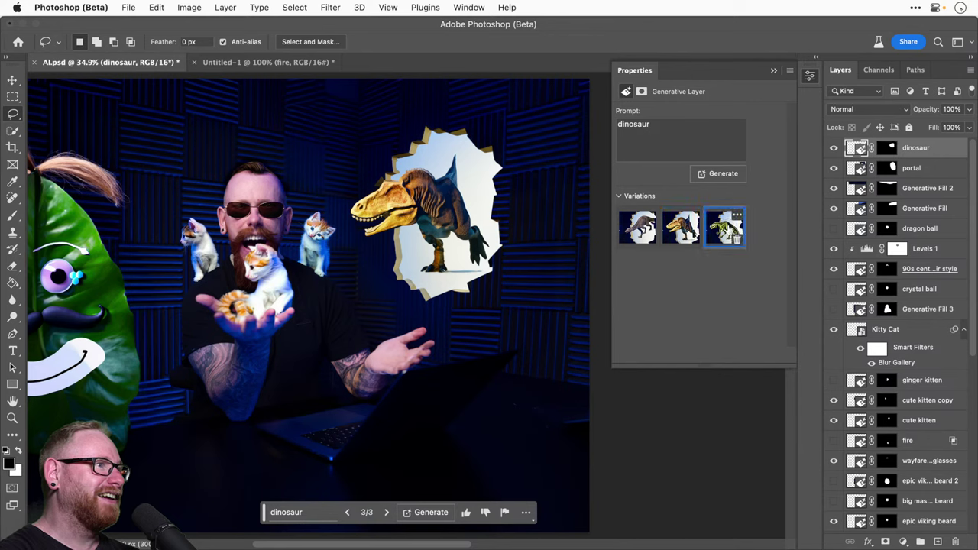
left_click(681, 230)
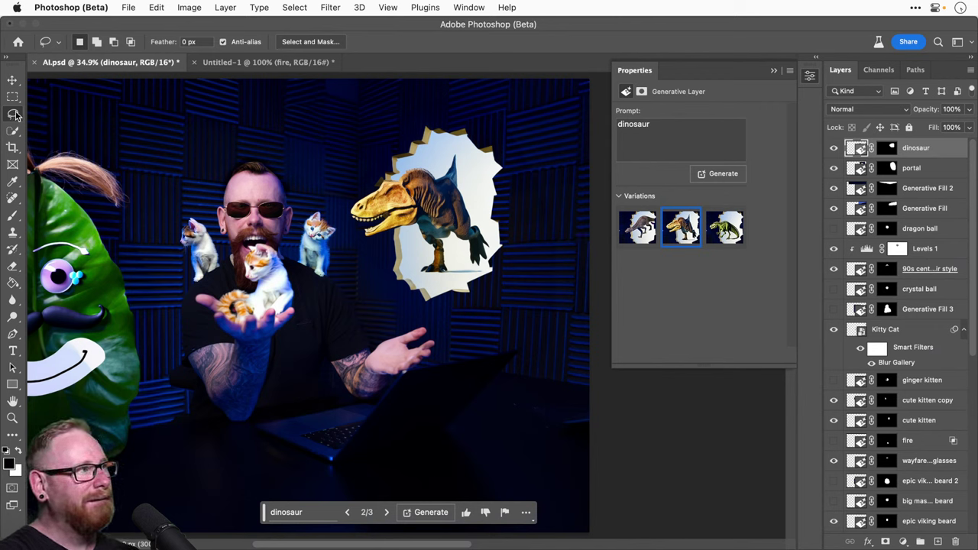
Step: Lasso a wider area around the dinosaur, generate 'dinosaur breaking through a window', and choose the pale third variation
mouse_move(385, 120)
left_mouse_down()
mouse_move(342, 289)
mouse_move(482, 333)
mouse_move(496, 105)
left_mouse_up()
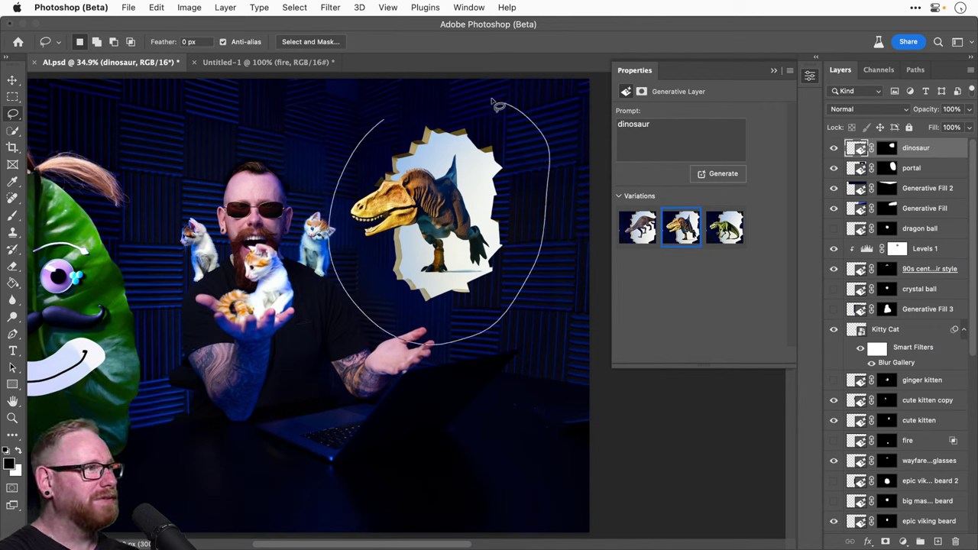
left_click_drag(379, 111, 380, 111)
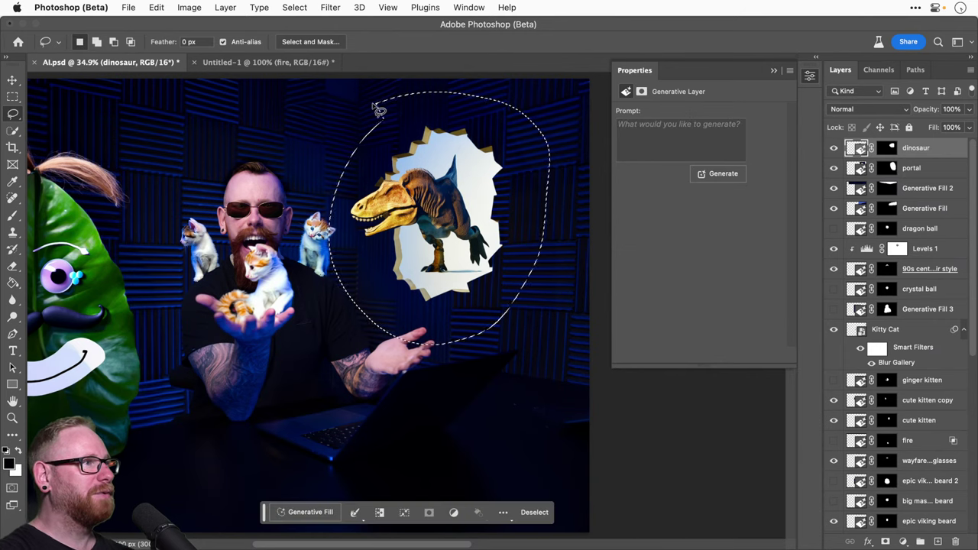
left_click(305, 512)
type("dinosaur")
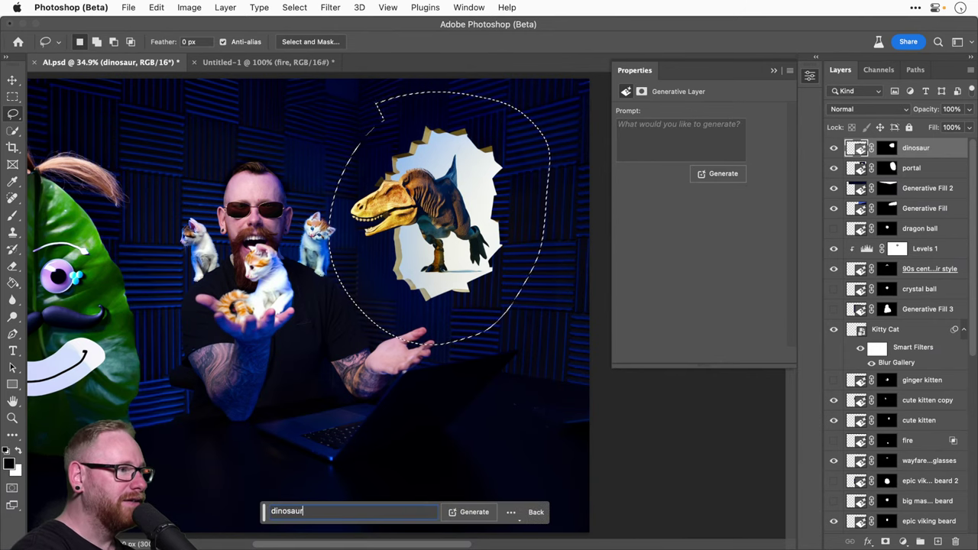
type(" breaking thro")
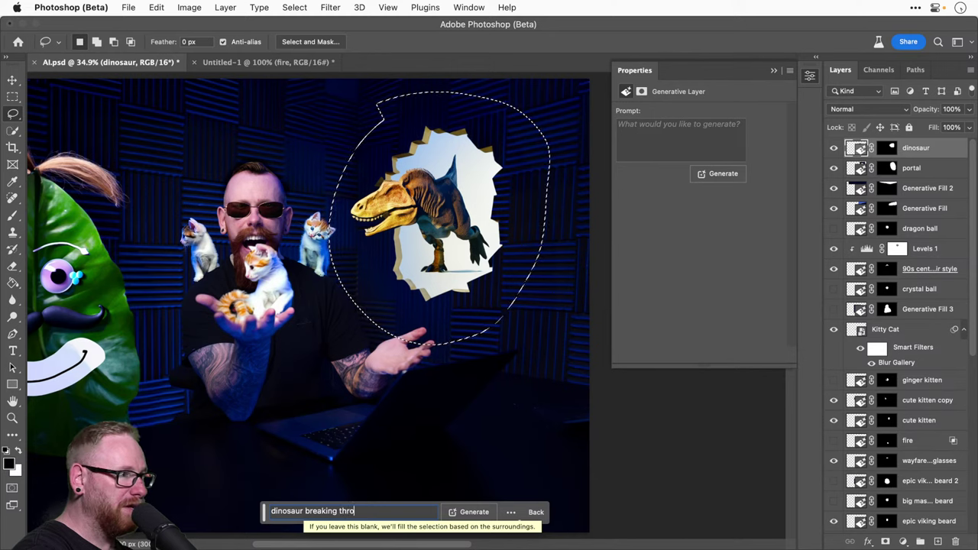
type("ugh a window")
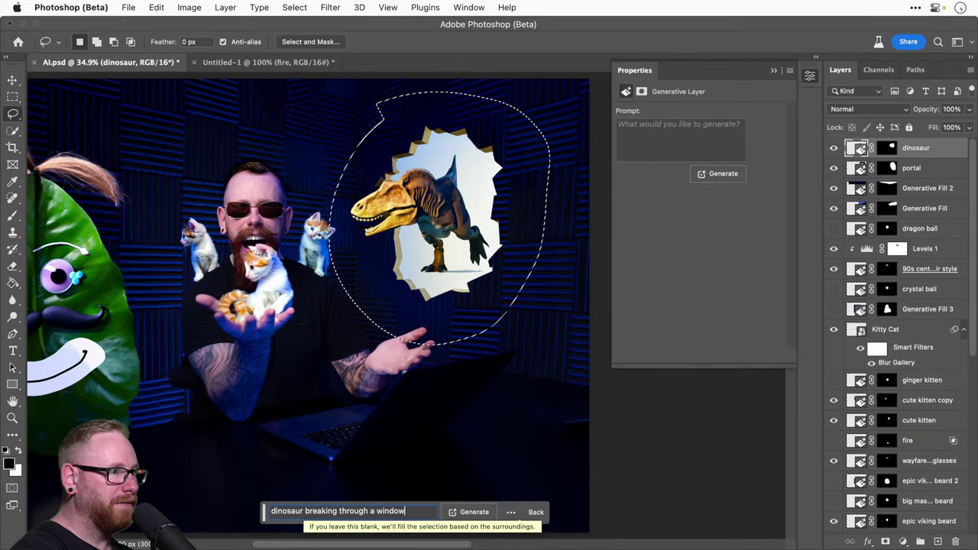
left_click(475, 512)
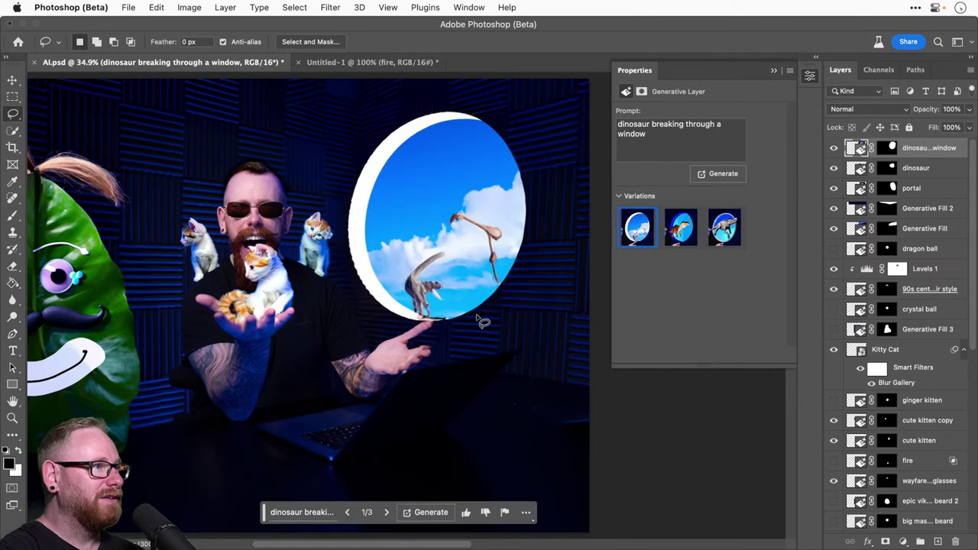
left_click(680, 227)
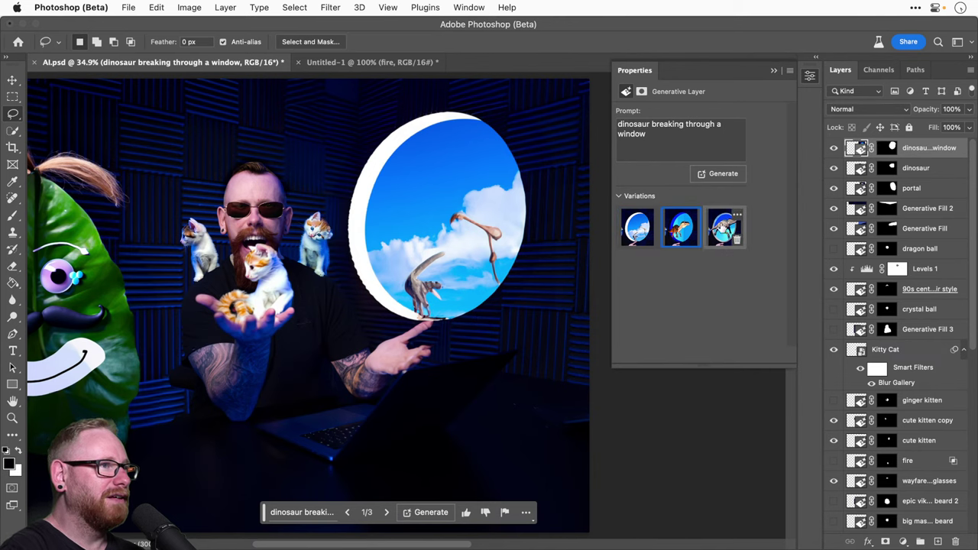
left_click(726, 224)
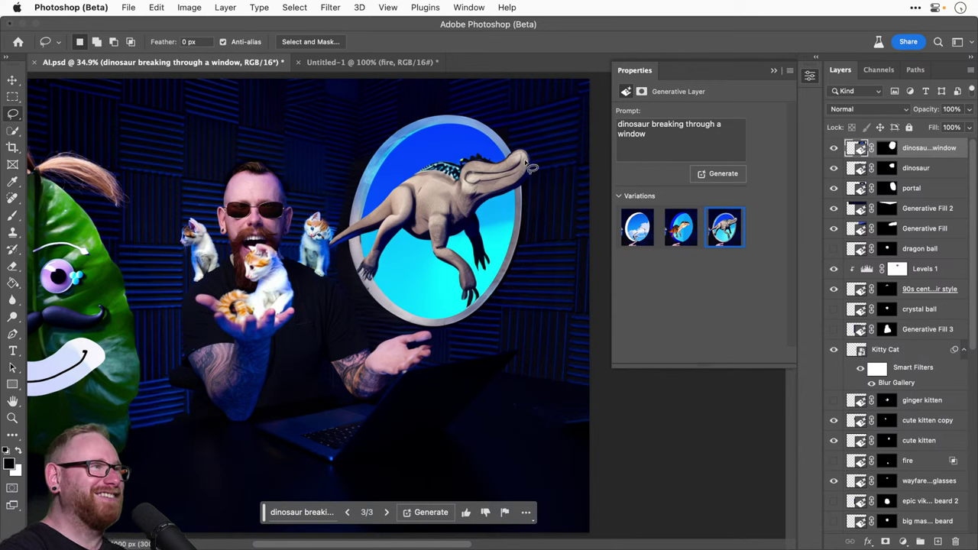
Step: Regenerate the layer with the prompt 'porthole' and view its second, then third, cream-ring variation
triple_click(674, 135)
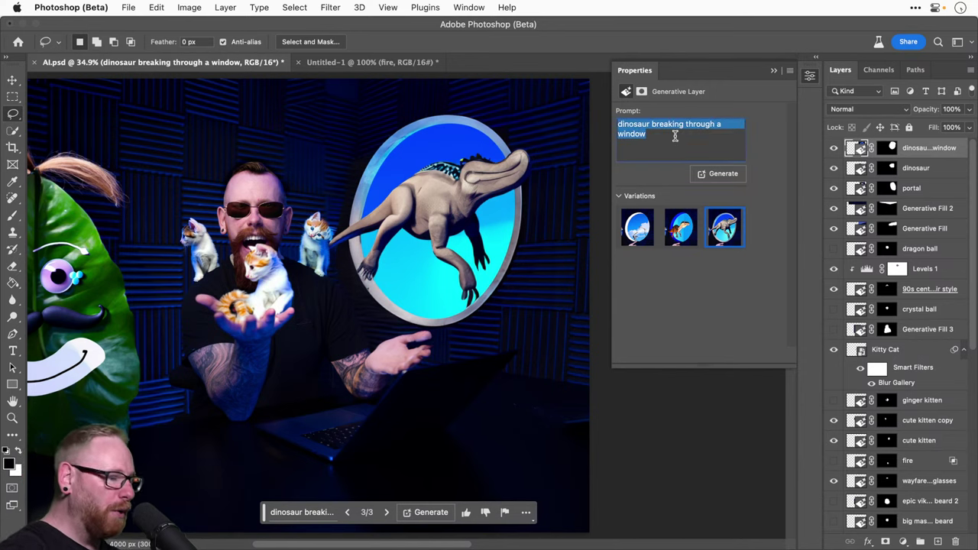
type("porthole")
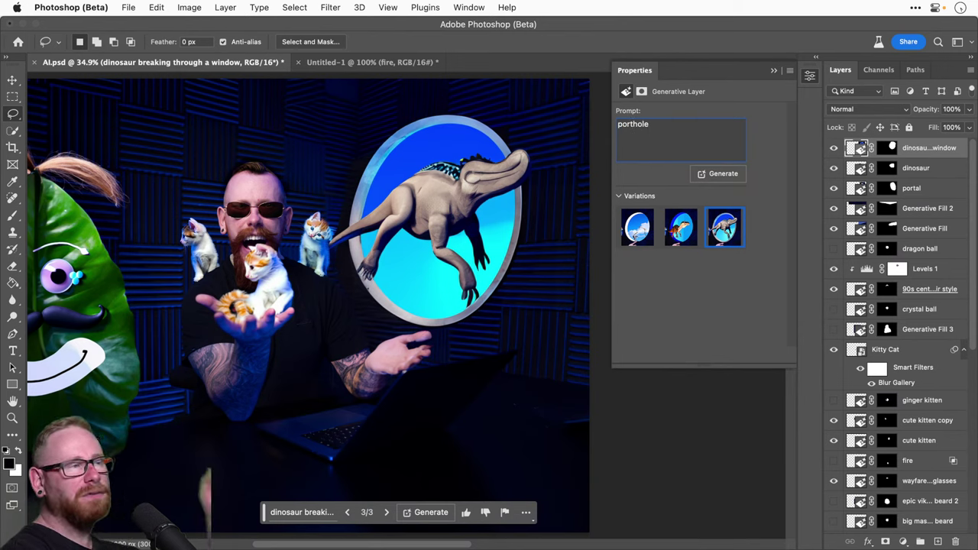
key("Return")
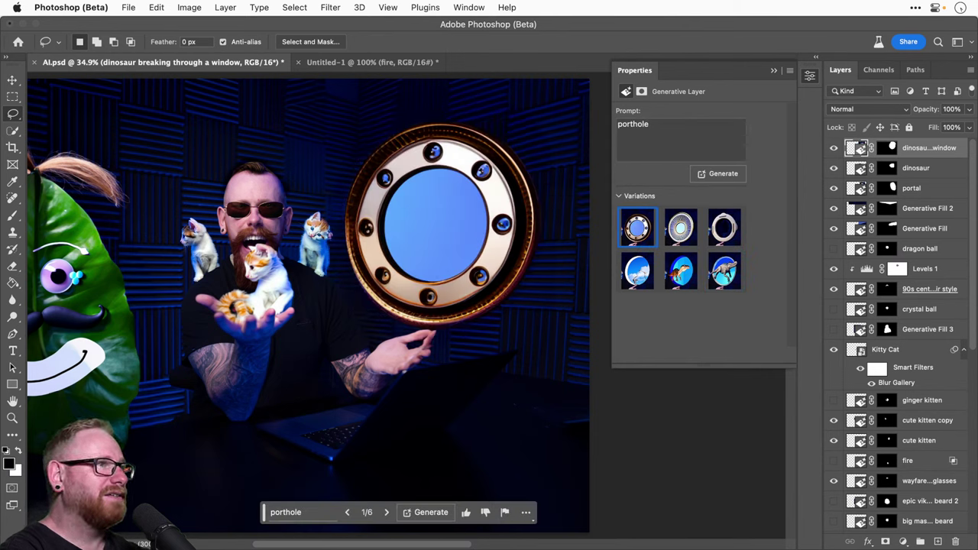
left_click(673, 225)
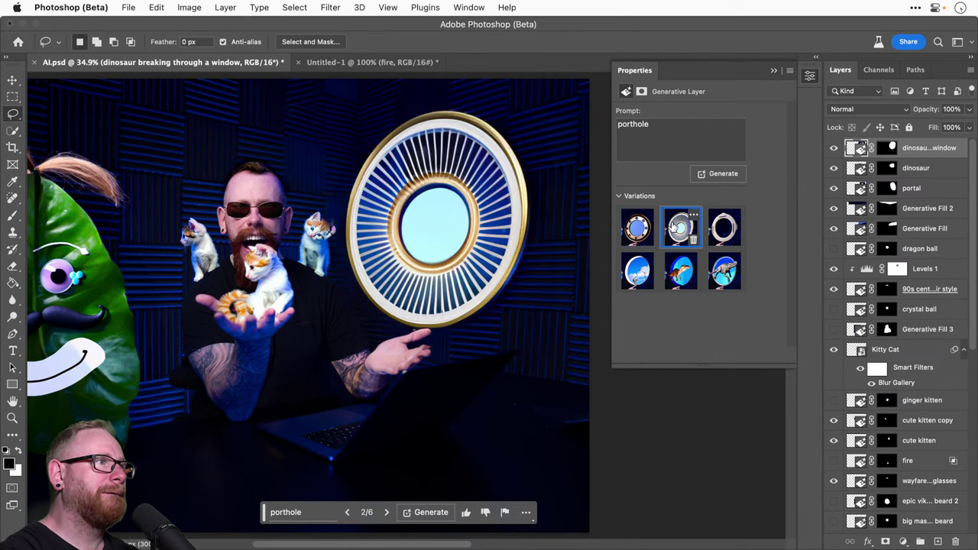
left_click(718, 226)
Step: Extend the prompt to 'porthole with a big fish swimming by' and regenerate
left_click(655, 135)
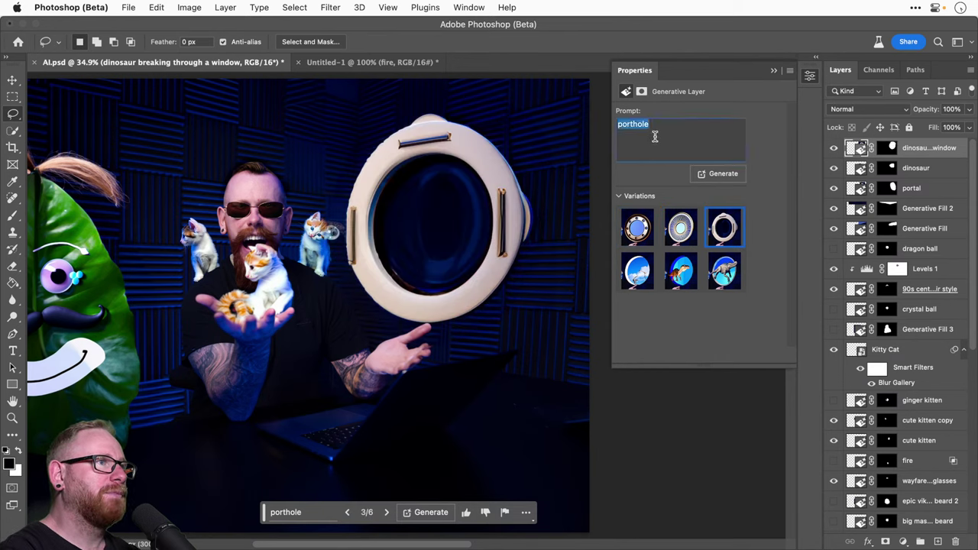
left_click(660, 133)
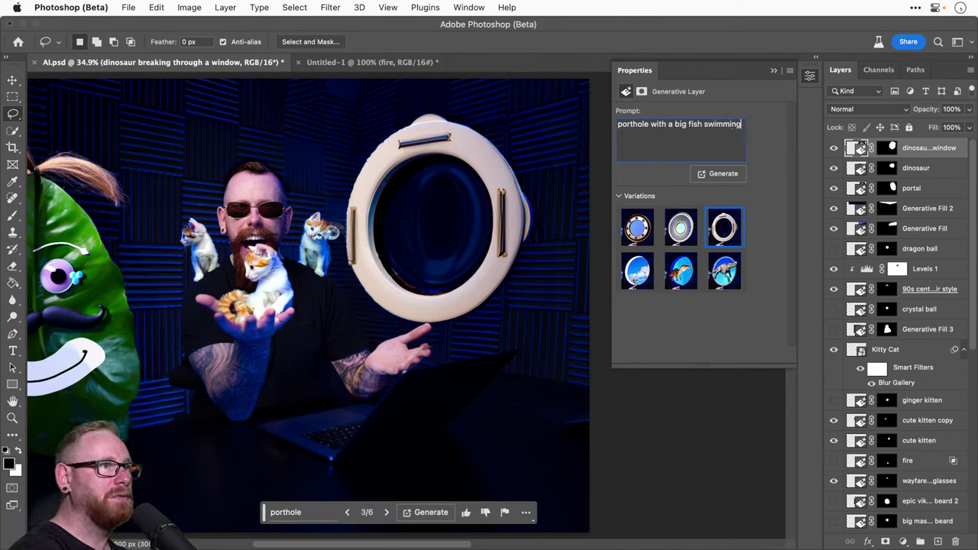
type("by")
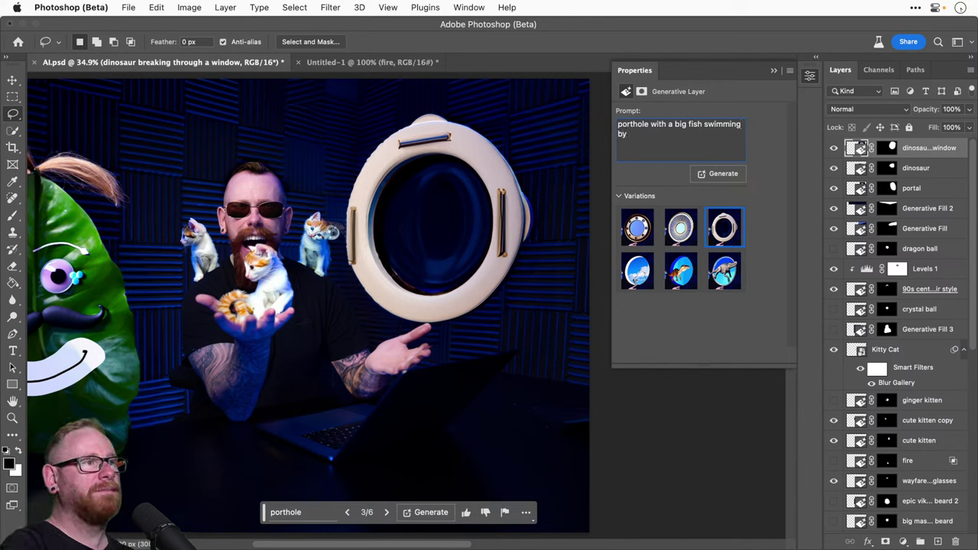
key("Return")
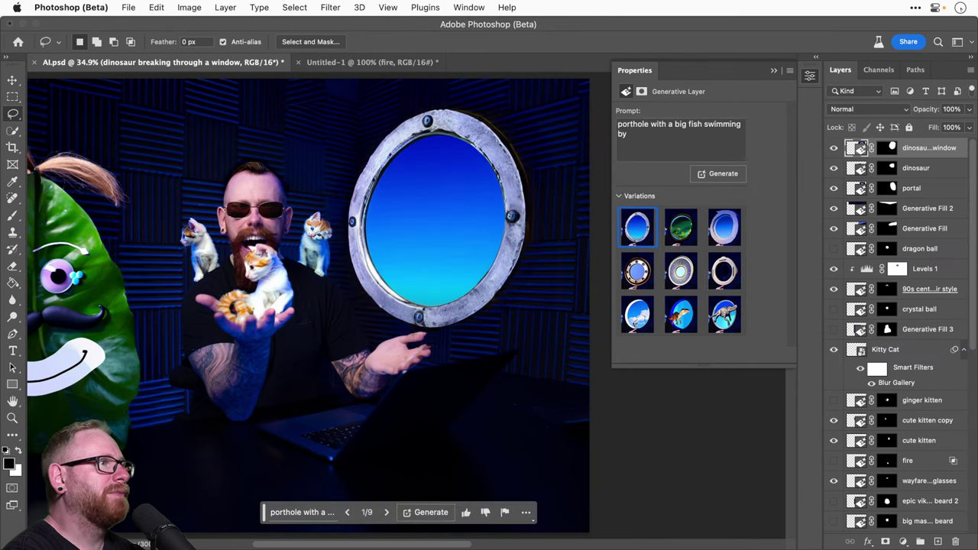
Step: Compare the fish porthole variations, keep the metal-ringed blue-glass first one, and zoom out slightly
left_click(681, 230)
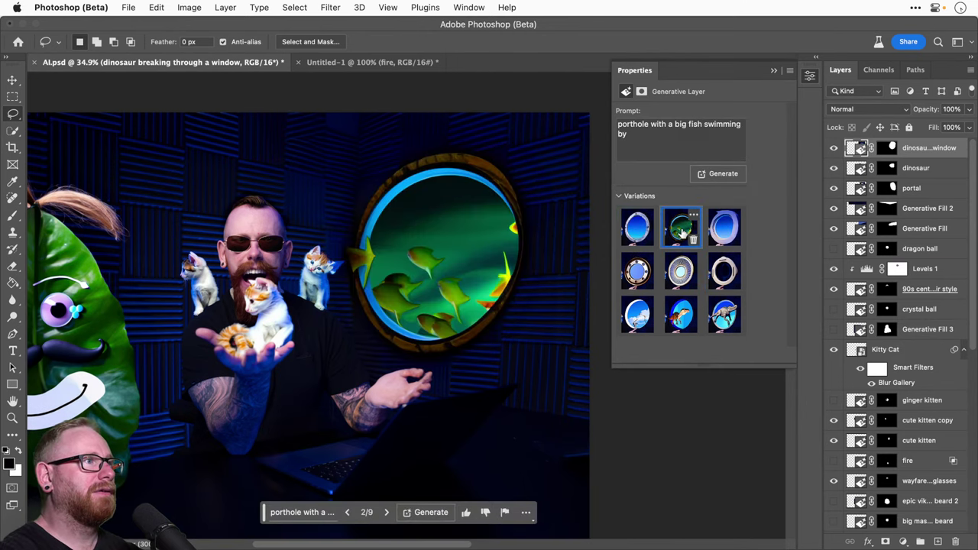
left_click(725, 230)
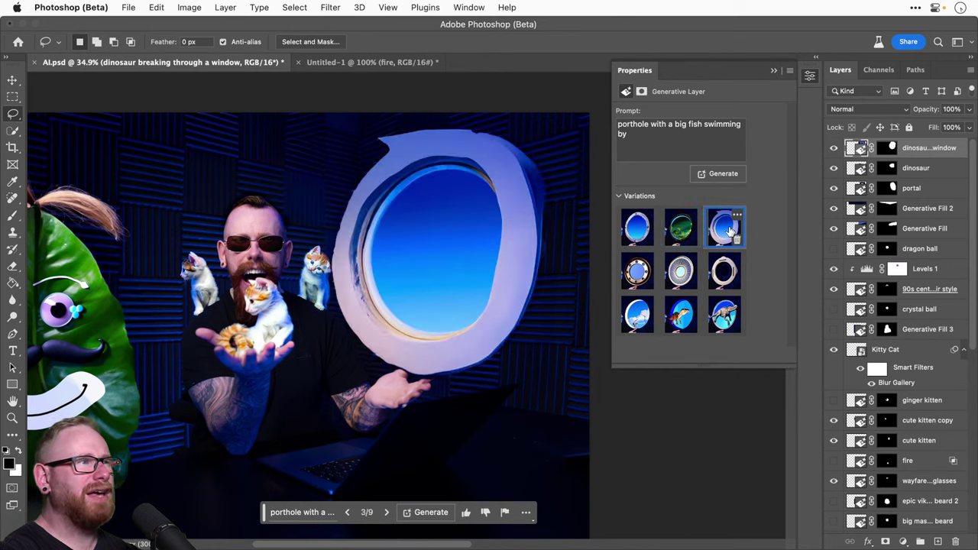
left_click(633, 229)
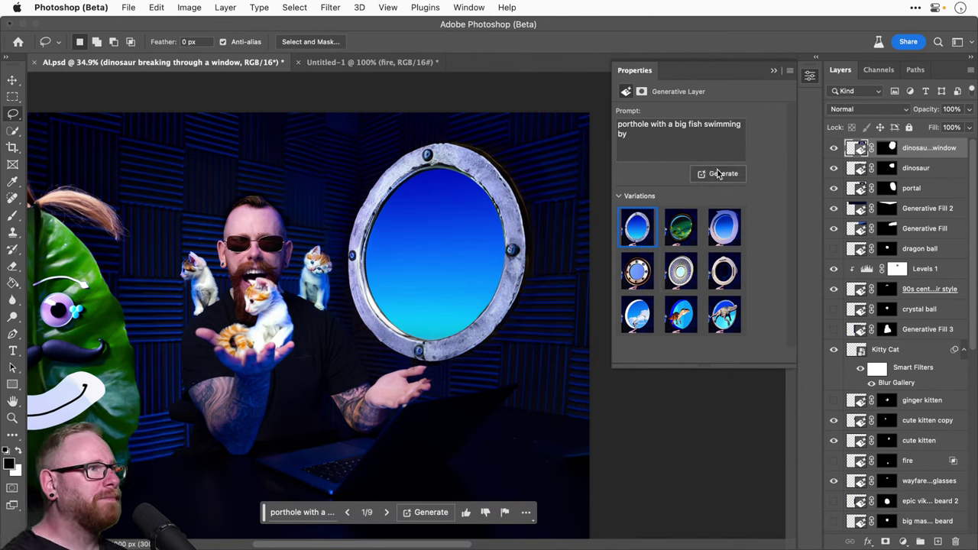
key("super+minus")
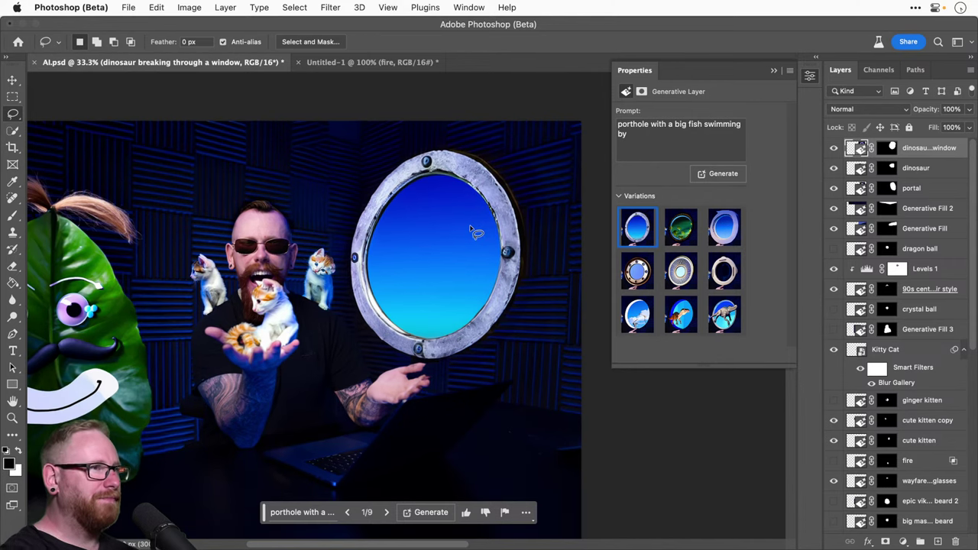
left_click(709, 122)
key("Right")
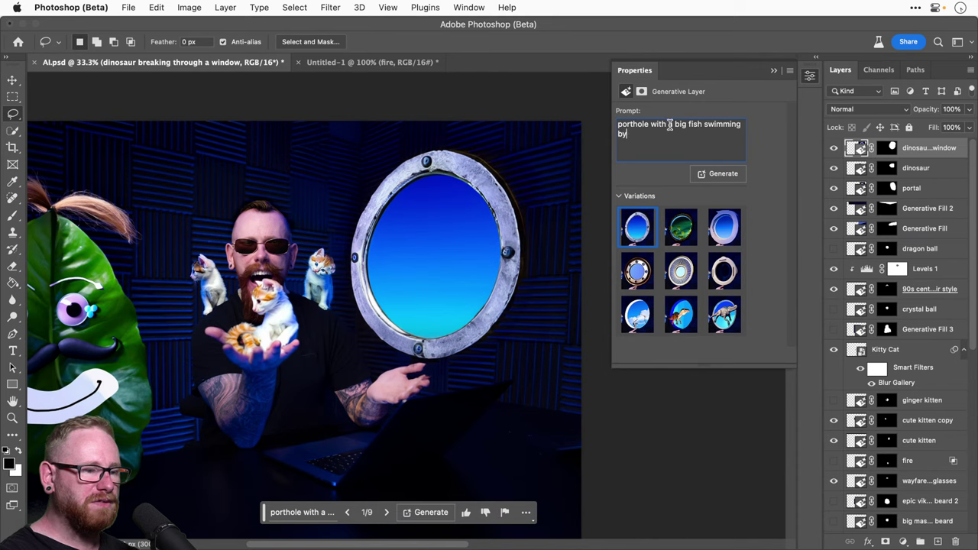
Step: Replace the prompt with 'window with space and stars outside', regenerate, and settle on the blue moon variation
key("super+a")
type("window")
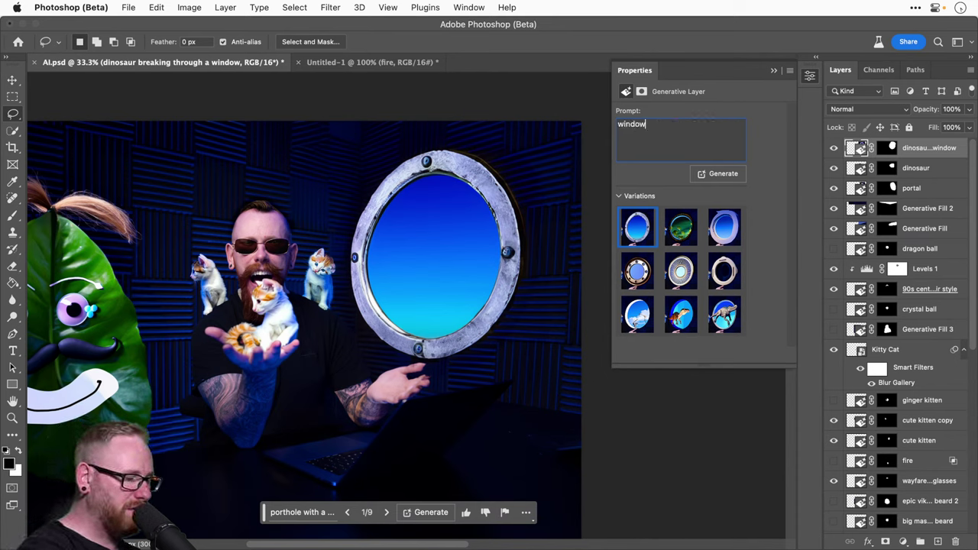
type(" with space and st")
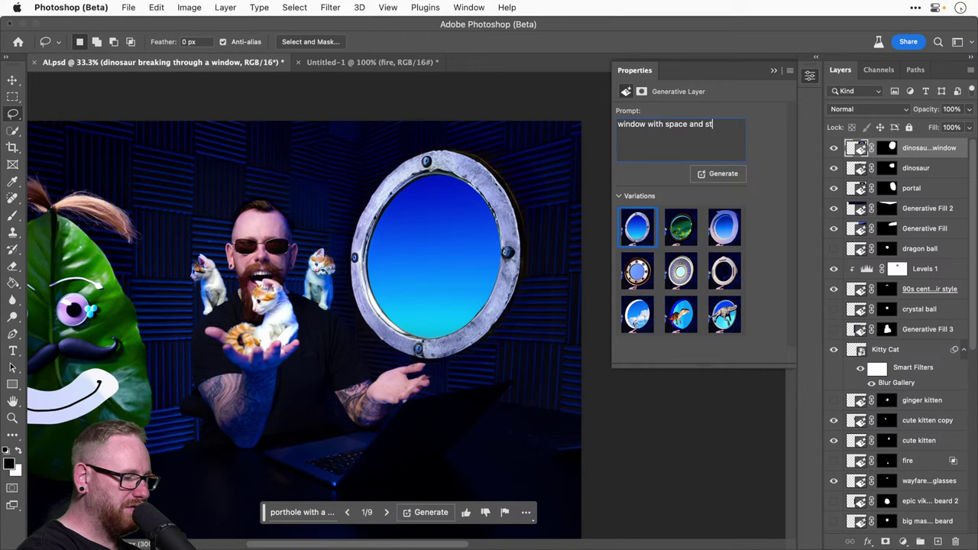
type("ars outside")
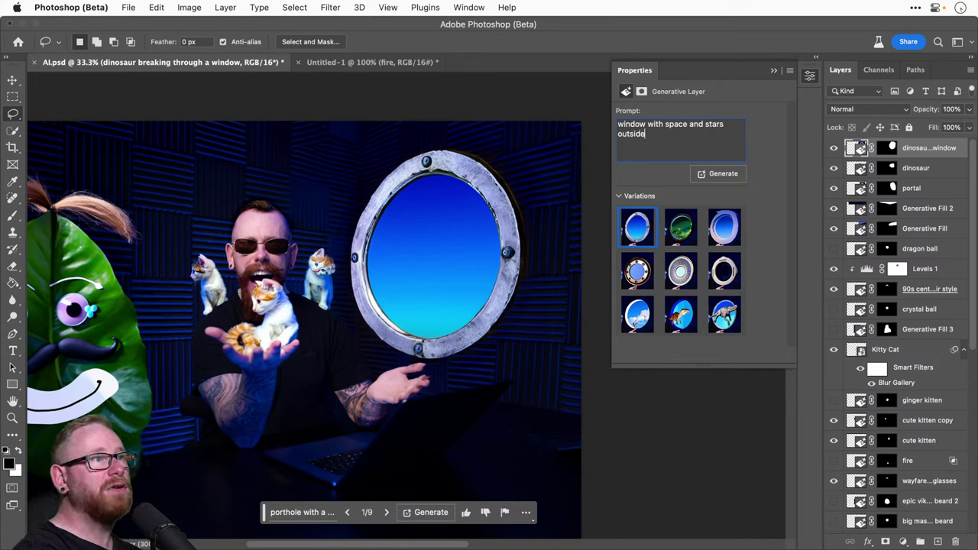
key("Return")
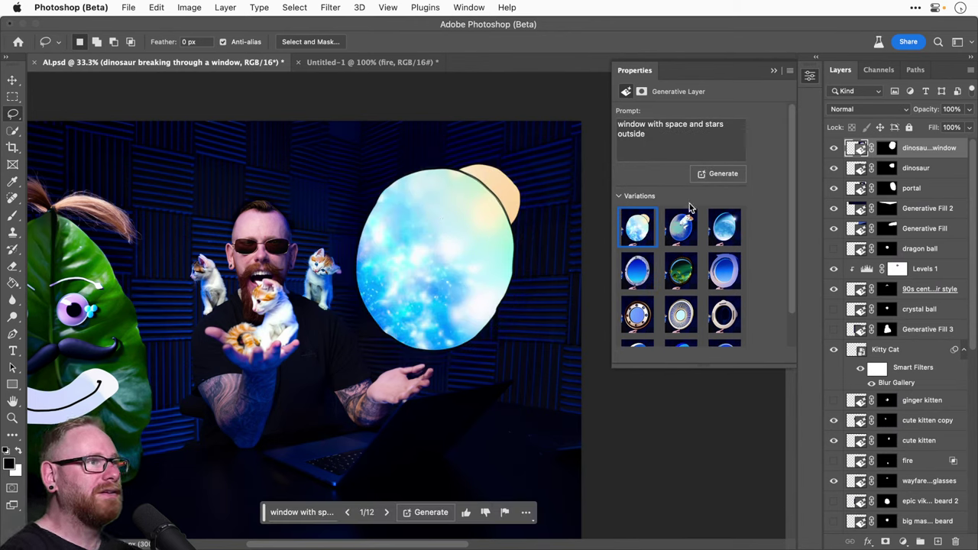
left_click(678, 228)
left_click(722, 227)
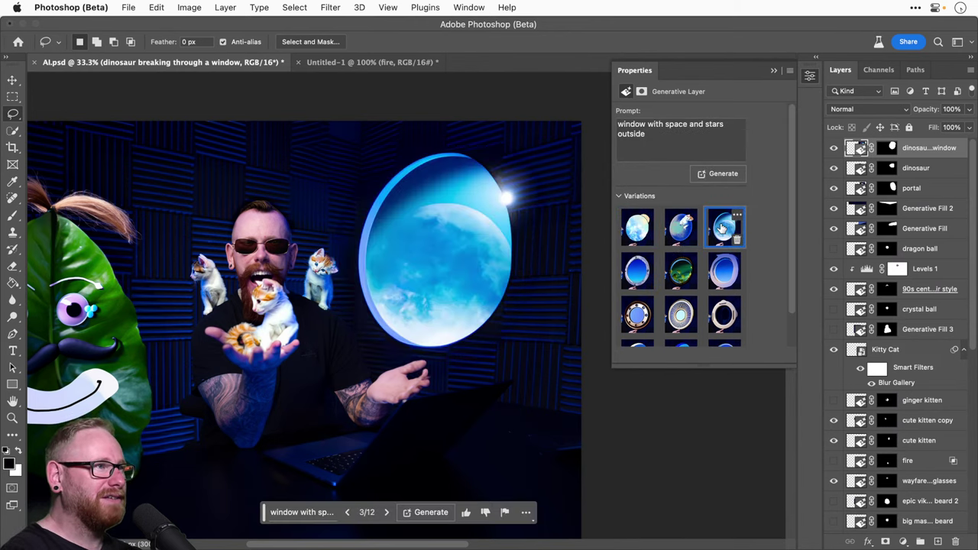
left_click(680, 228)
left_click(726, 231)
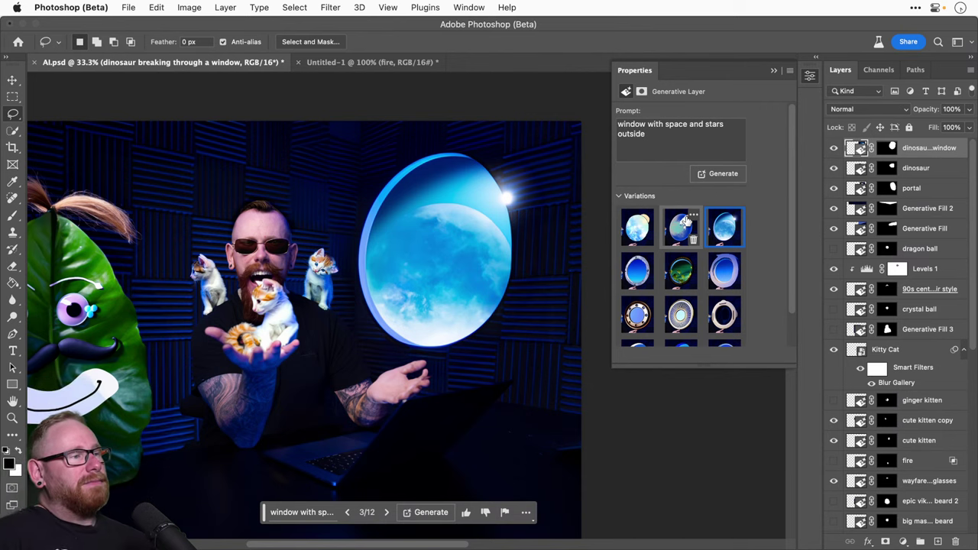
left_click(157, 7)
Step: Apply Brightness/Contrast to the space window layer with brightness -26 and contrast 56
mouse_move(190, 7)
mouse_move(208, 43)
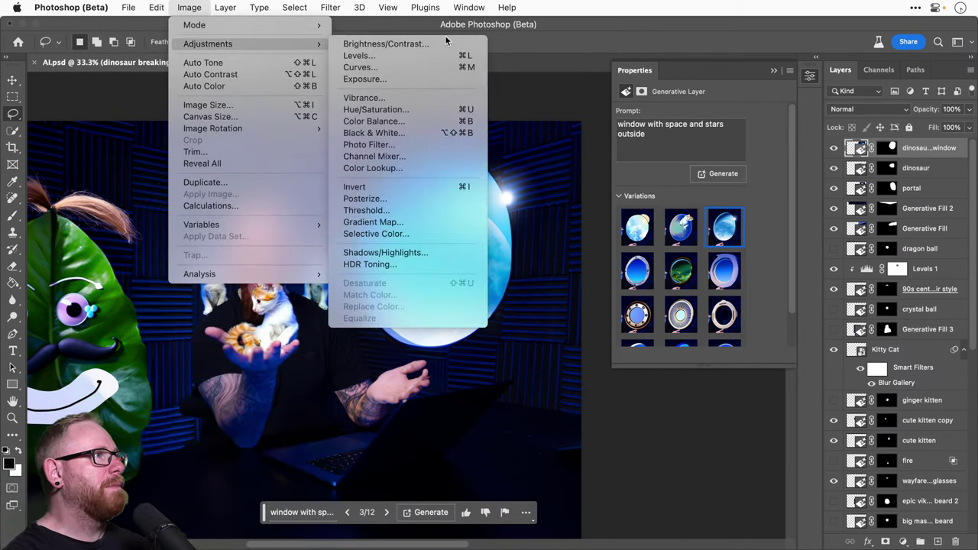
left_click(386, 43)
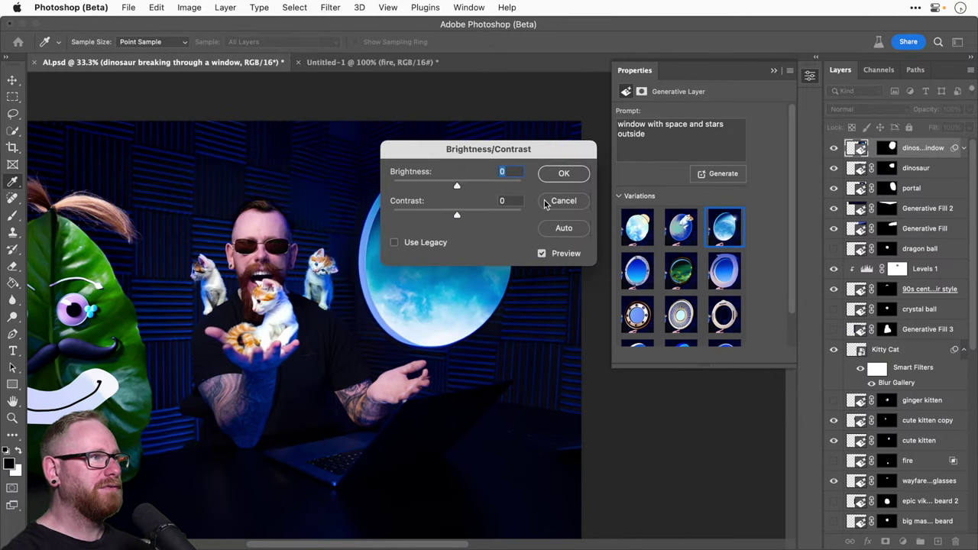
left_click_drag(480, 214, 494, 214)
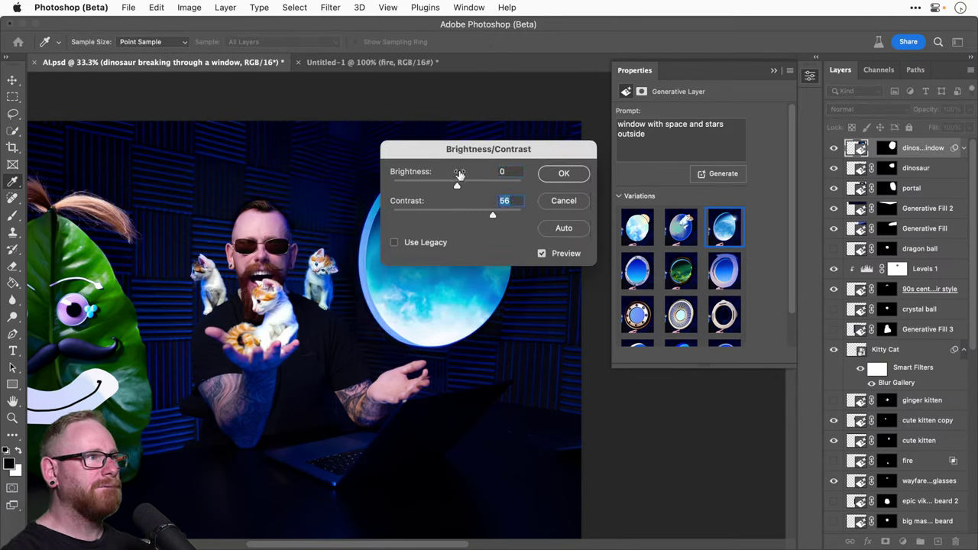
left_click_drag(458, 184, 419, 186)
left_click(563, 173)
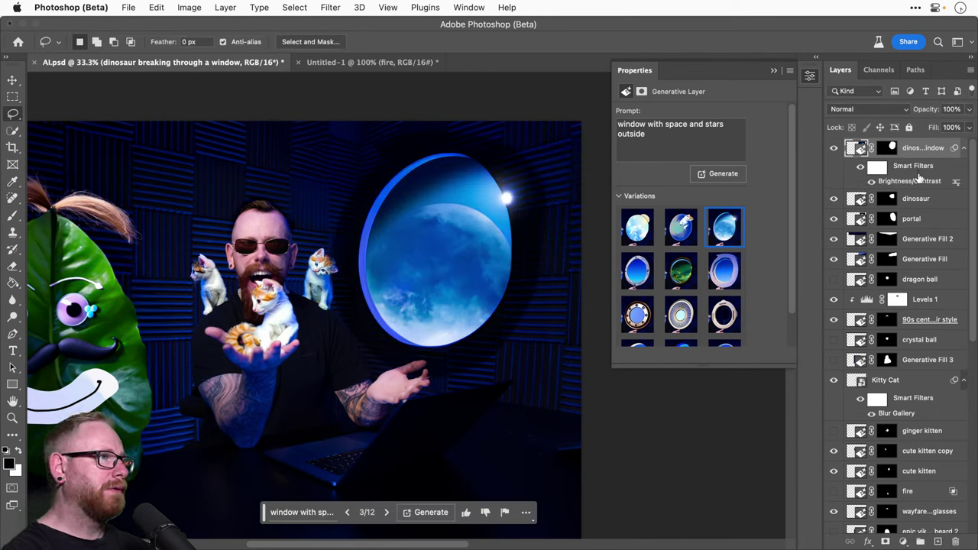
Step: Paint out the smart filter mask with a brush reduced to 175, then fit the image on screen
left_click(875, 168)
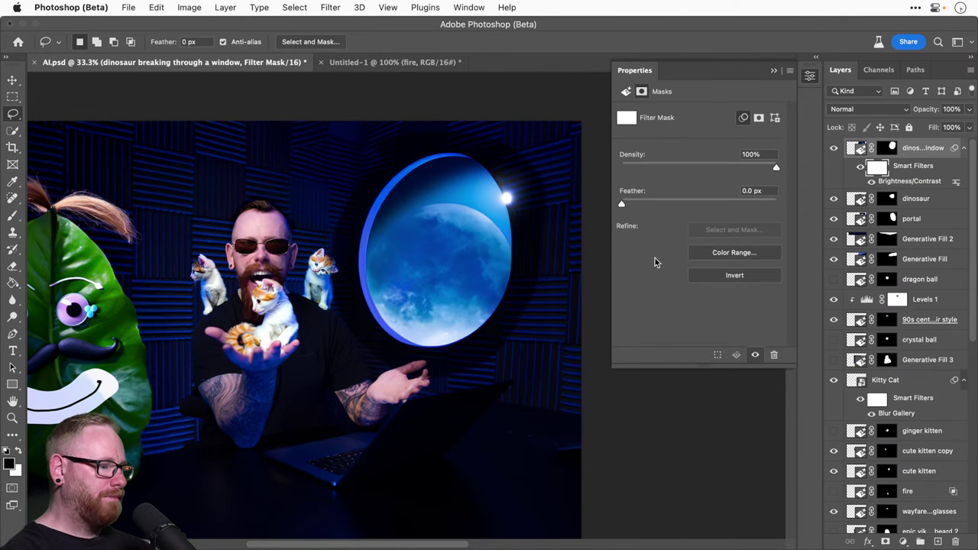
key("b")
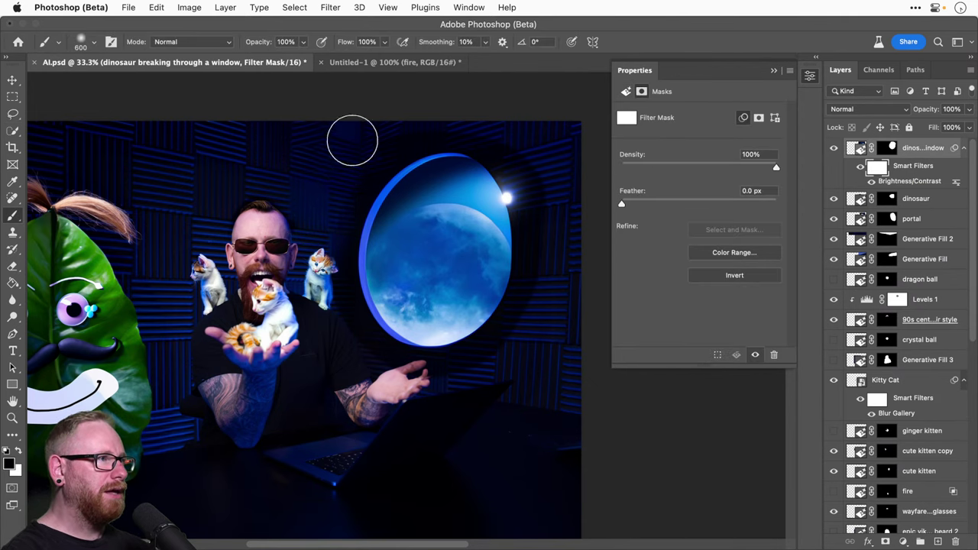
key("bracketleft")
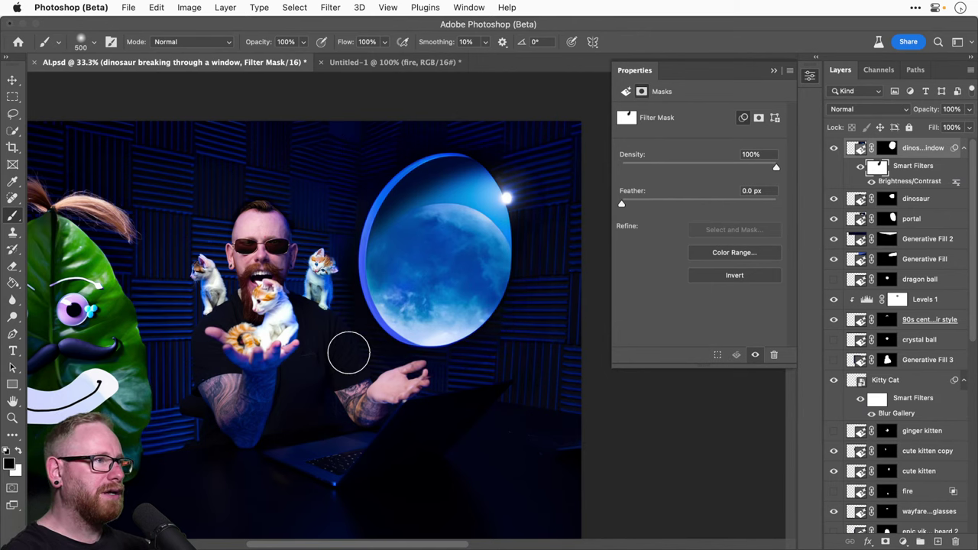
key("bracketleft")
key("bracketleft")
key("bracketleft")
key("bracketleft")
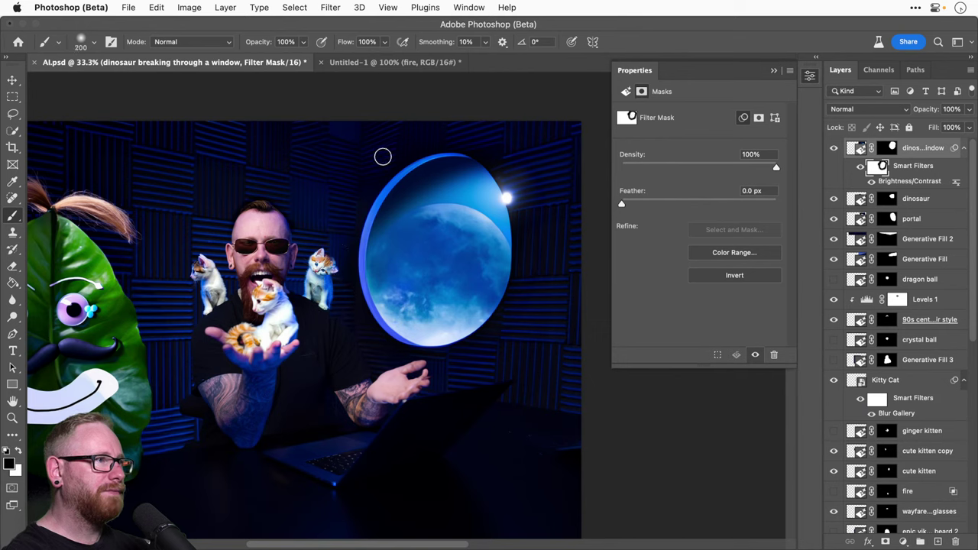
key("bracketleft")
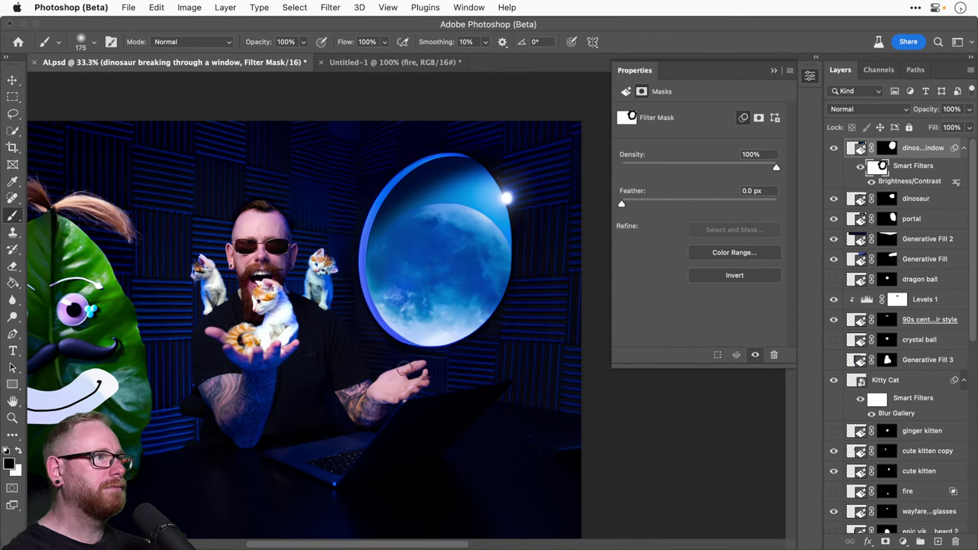
key("super+0")
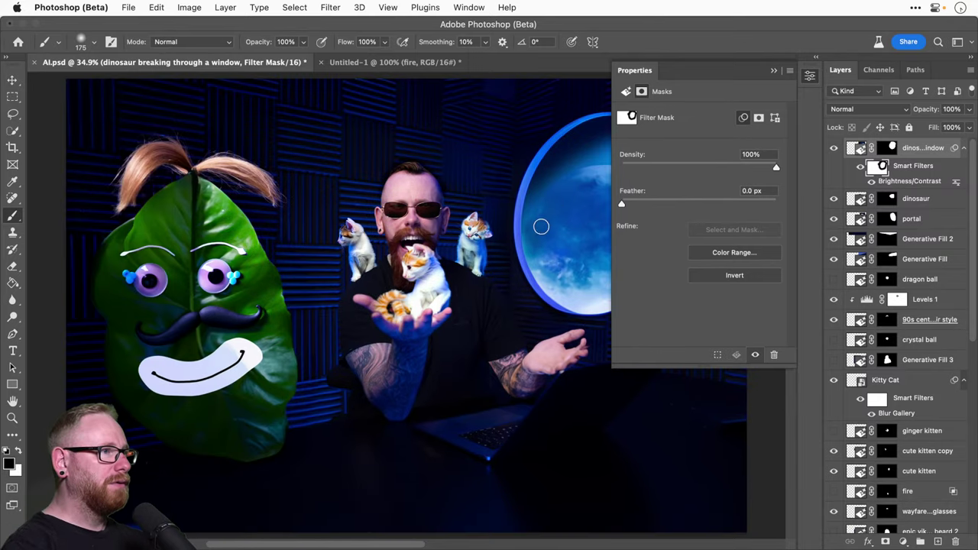
left_click(810, 74)
Step: Group the generated layers down to Layer 1 into Group 1 and toggle it to compare
key("v")
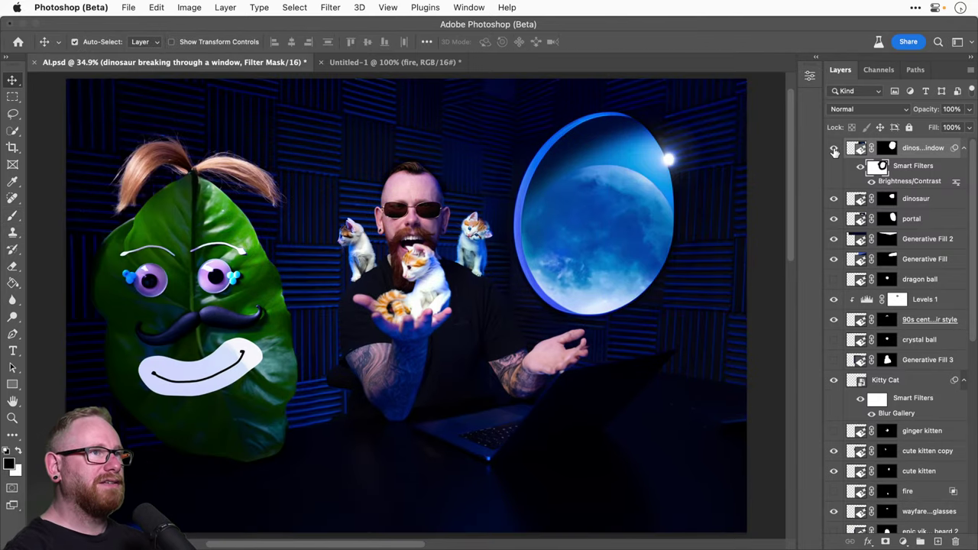
left_click(834, 150)
left_click(834, 150)
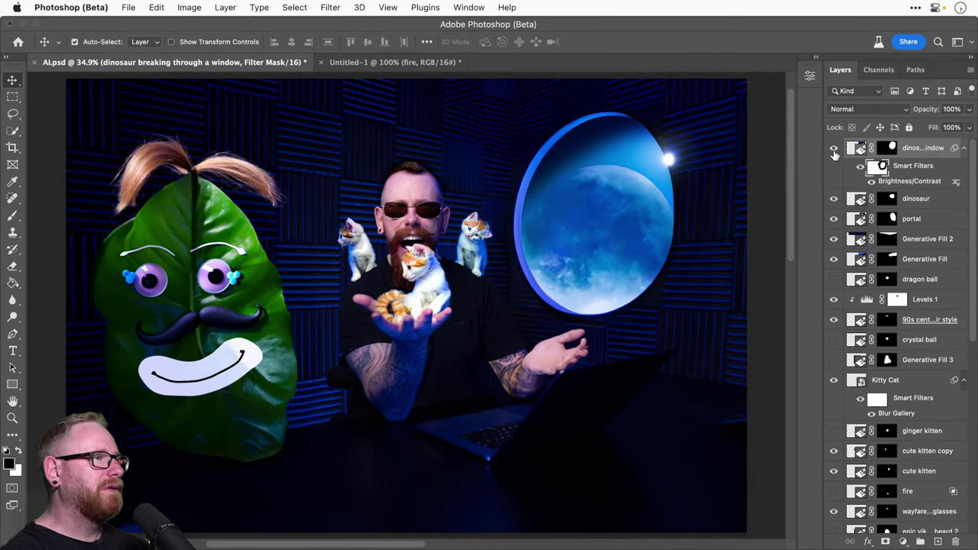
scroll(890, 275, "down", 10)
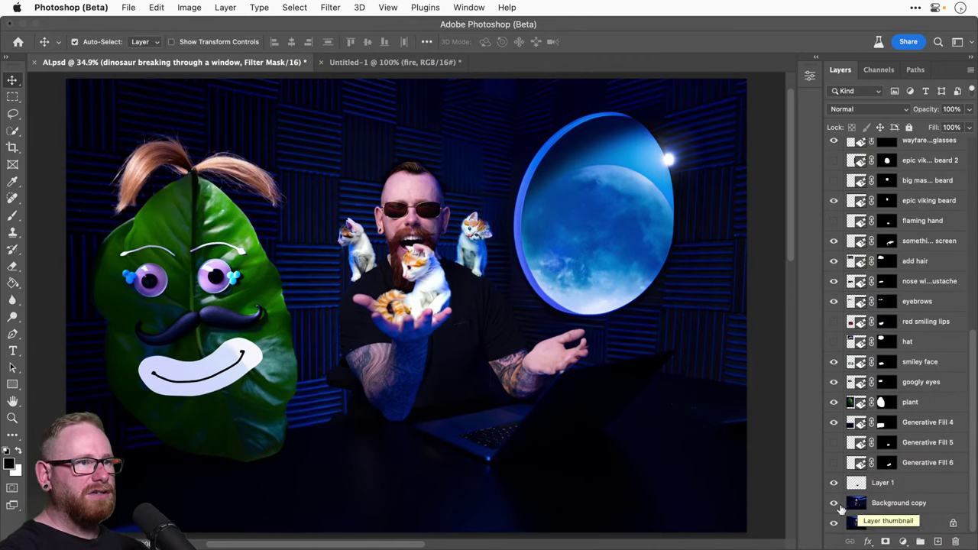
left_click(902, 487)
key("super+g")
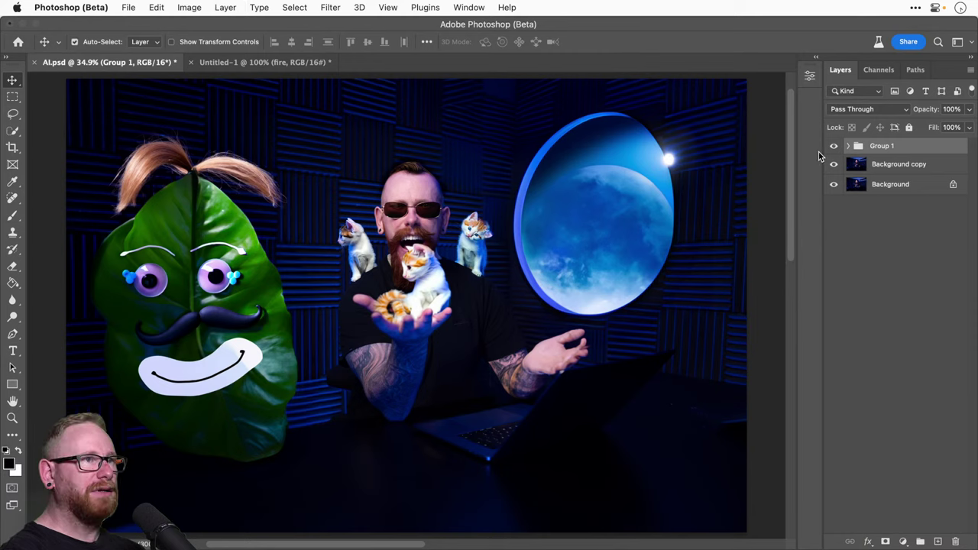
left_click(833, 145)
left_click(833, 145)
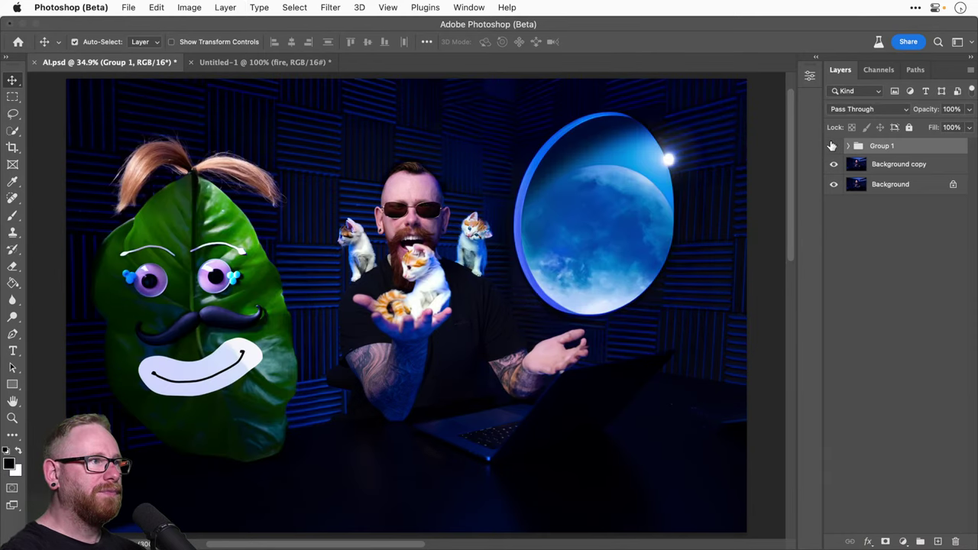
left_click(834, 145)
left_click(834, 146)
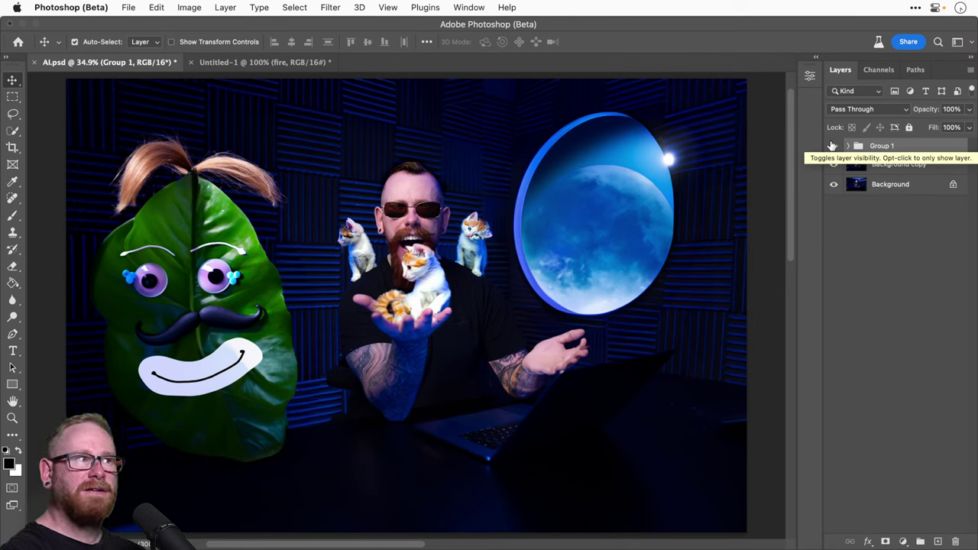
Step: Select Background copy and hide both the original Background layer and Group 1
left_click(891, 166)
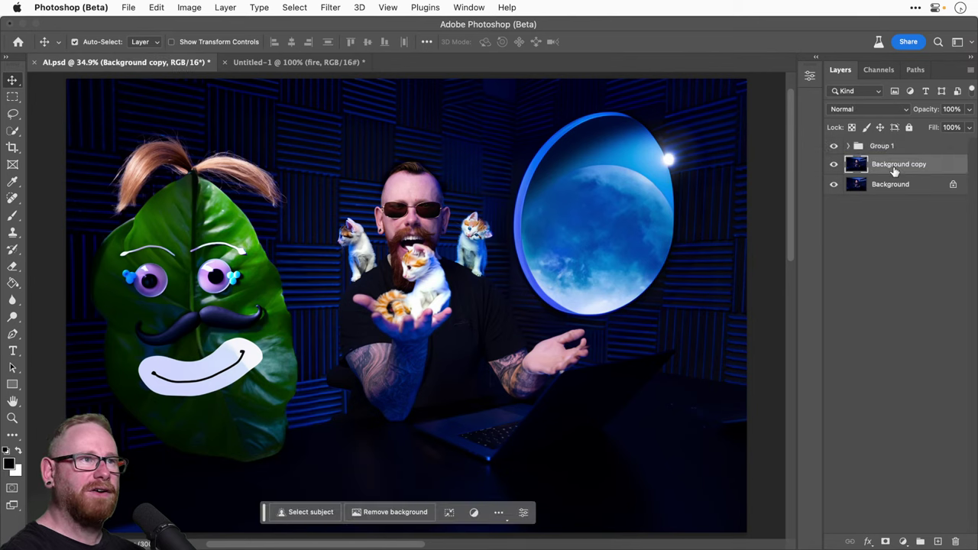
left_click(834, 186)
left_click(10, 115)
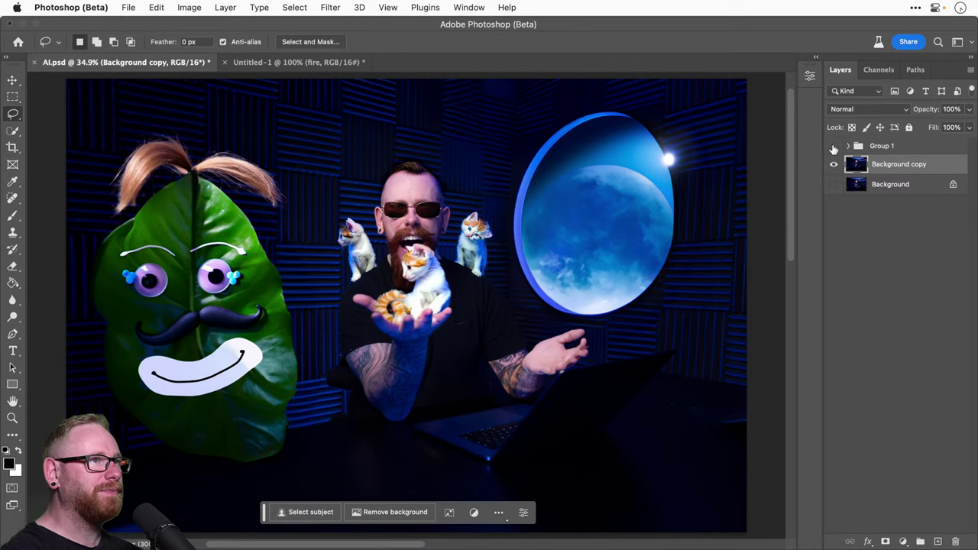
left_click(834, 146)
Step: Lasso the studio wall around the man and generative-fill it with 'jungle background'
key("super+minus")
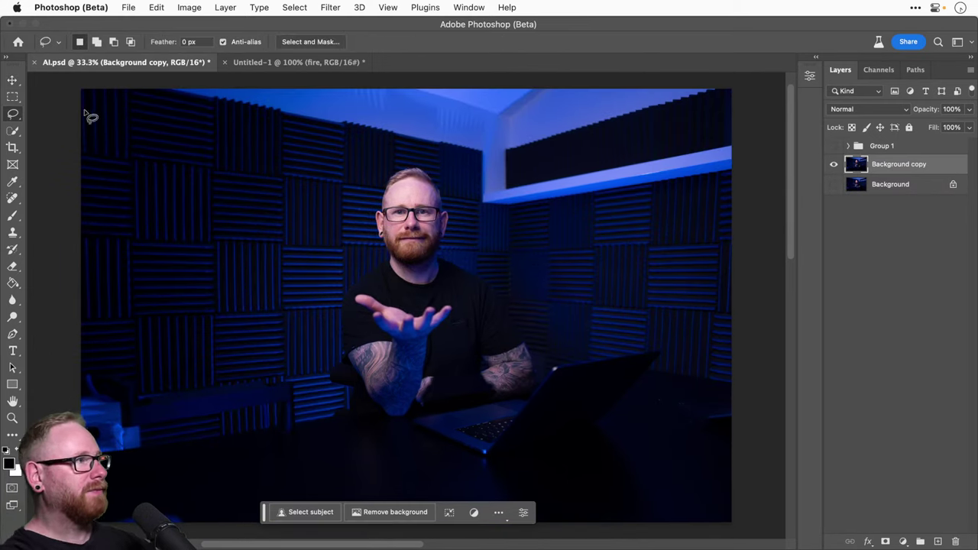
mouse_move(99, 452)
left_mouse_down()
mouse_move(354, 410)
mouse_move(334, 355)
mouse_move(343, 300)
left_mouse_up()
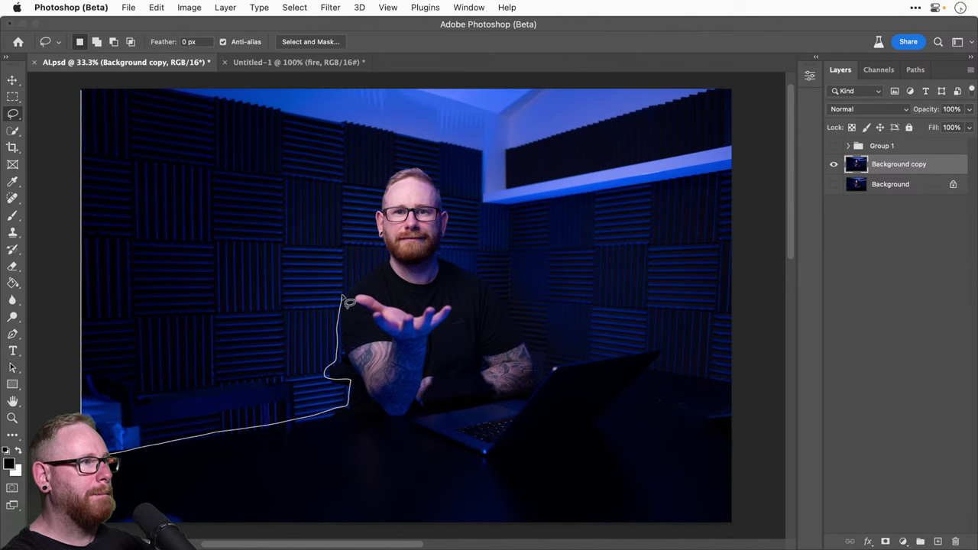
mouse_move(365, 272)
left_mouse_down()
mouse_move(370, 210)
mouse_move(383, 182)
mouse_move(396, 167)
mouse_move(426, 168)
mouse_move(450, 215)
mouse_move(442, 261)
mouse_move(486, 277)
mouse_move(528, 356)
left_mouse_up()
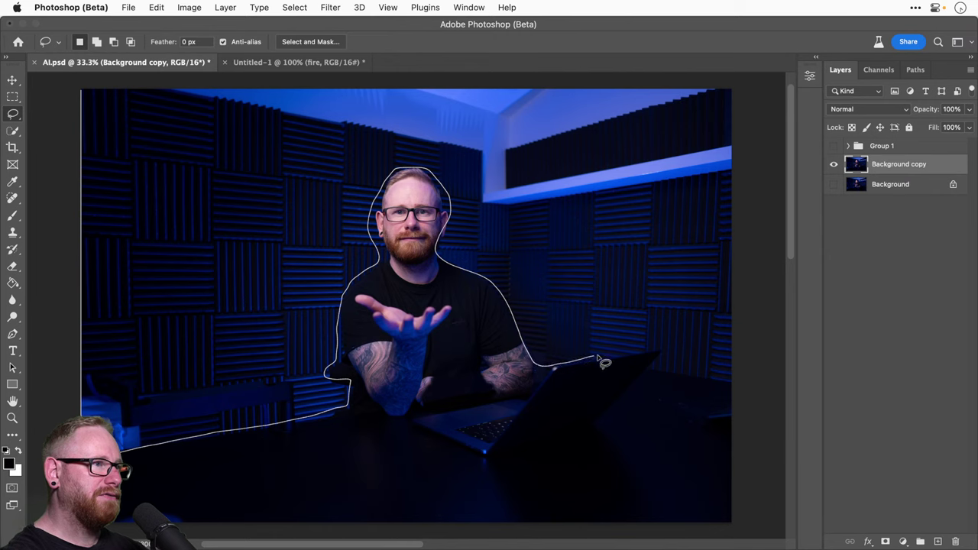
mouse_move(598, 358)
left_mouse_down()
mouse_move(668, 356)
mouse_move(655, 366)
left_mouse_up()
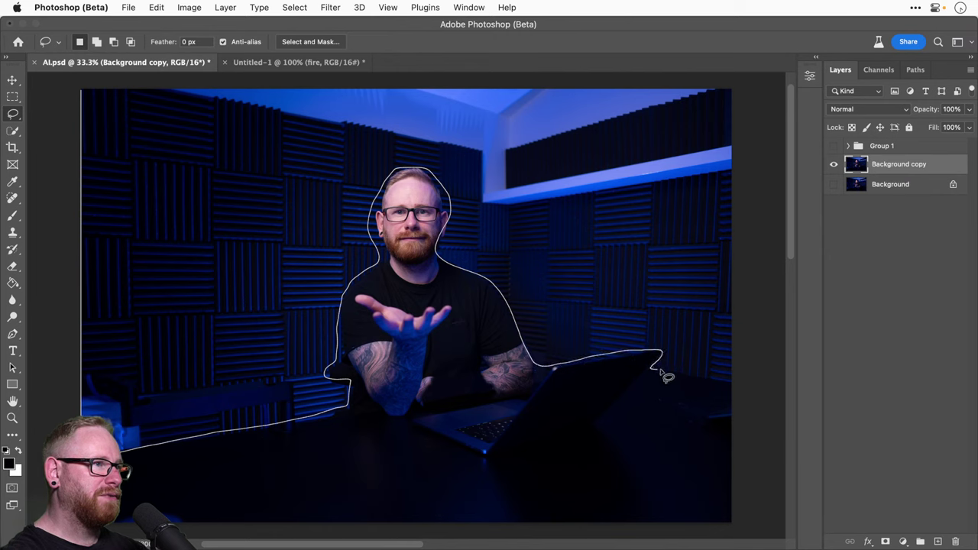
mouse_move(710, 385)
left_mouse_down()
mouse_move(751, 324)
mouse_move(755, 188)
mouse_move(744, 86)
mouse_move(522, 71)
mouse_move(198, 76)
left_mouse_up()
left_click_drag(88, 83, 86, 84)
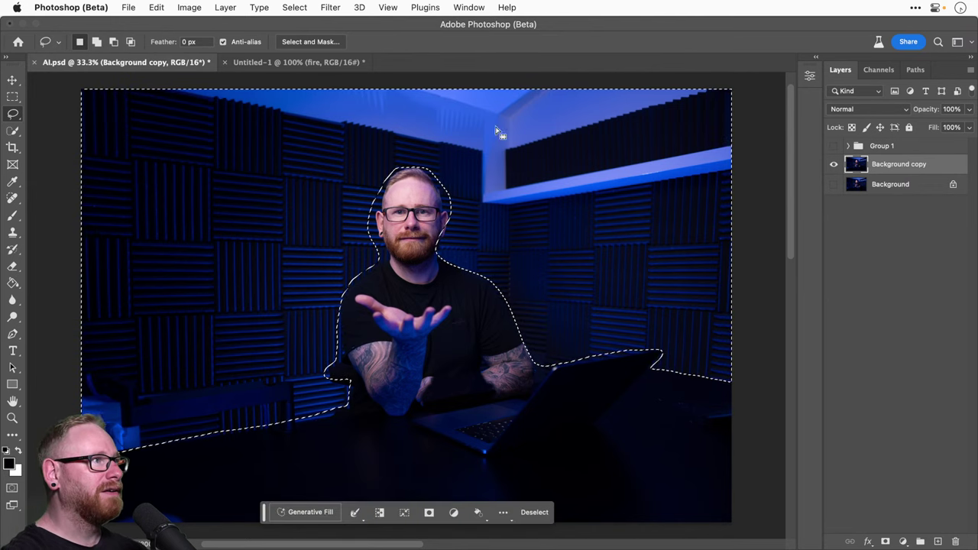
left_click(321, 513)
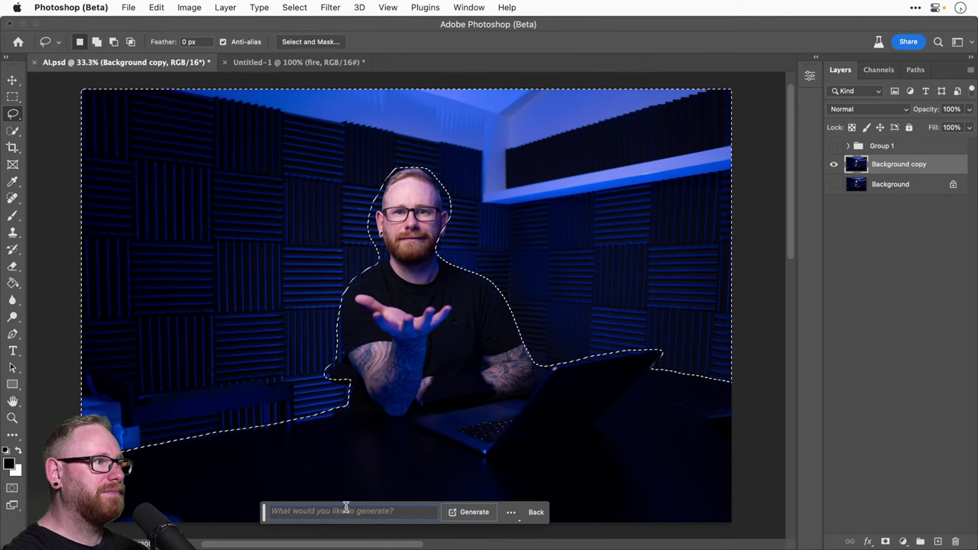
type("jungle ")
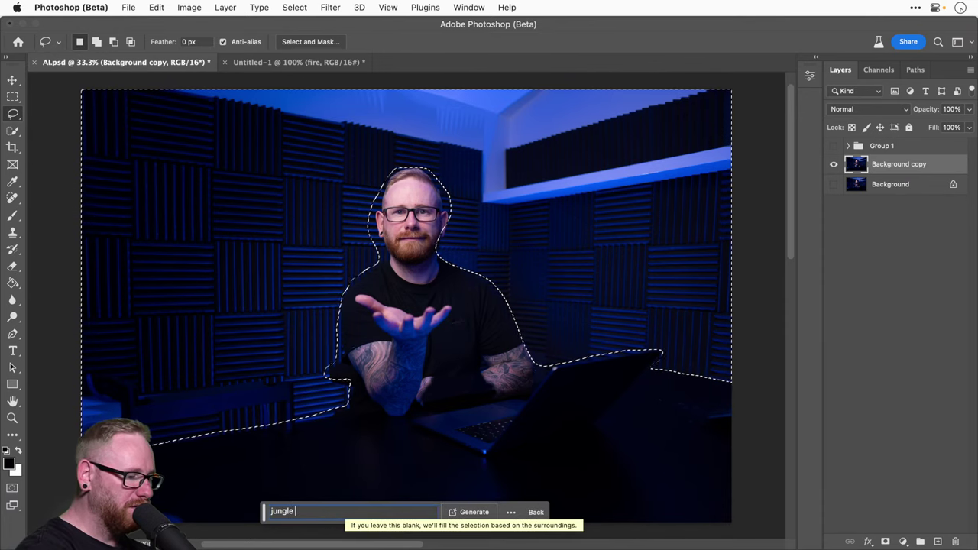
type("background")
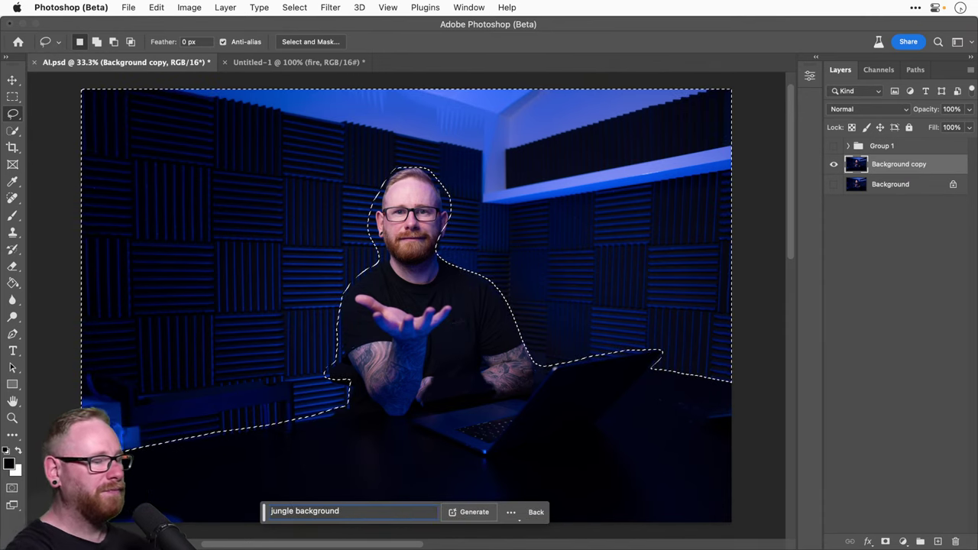
key("Return")
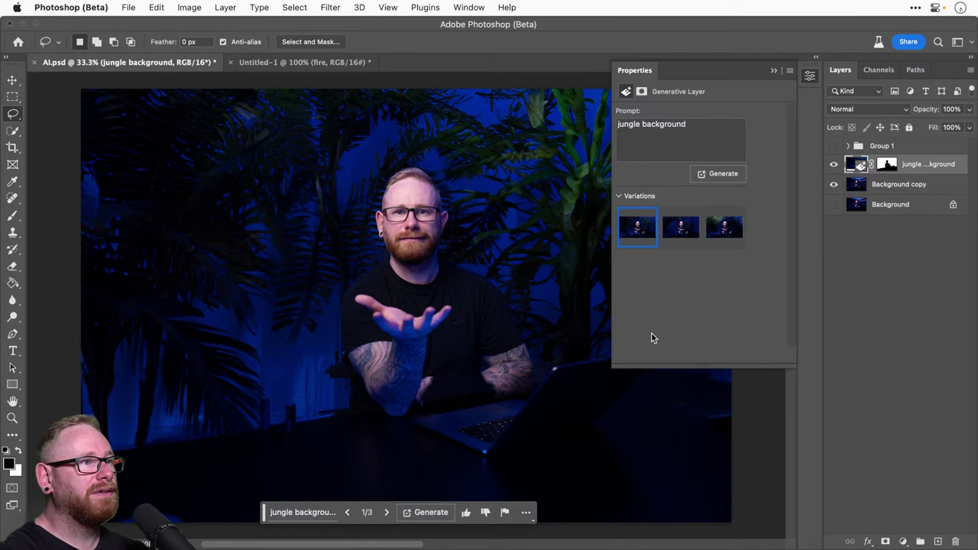
Step: Preview the first jungle variations, then trim the prompt to 'jungle' and regenerate
left_click(717, 226)
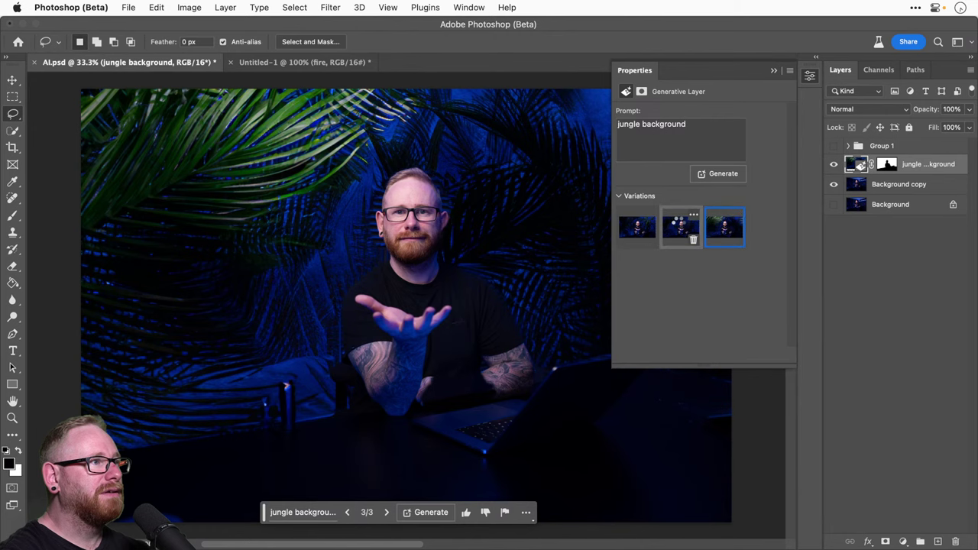
left_click(679, 227)
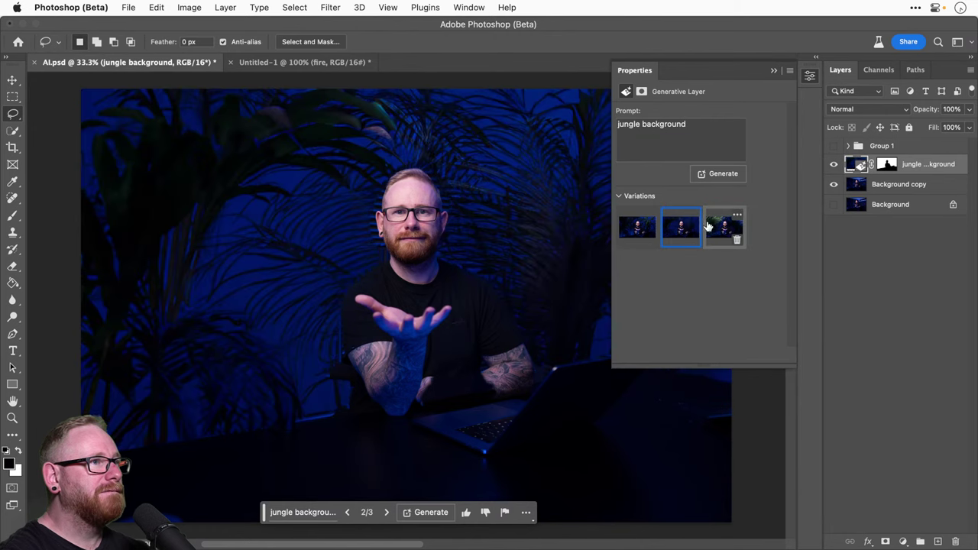
left_click(714, 224)
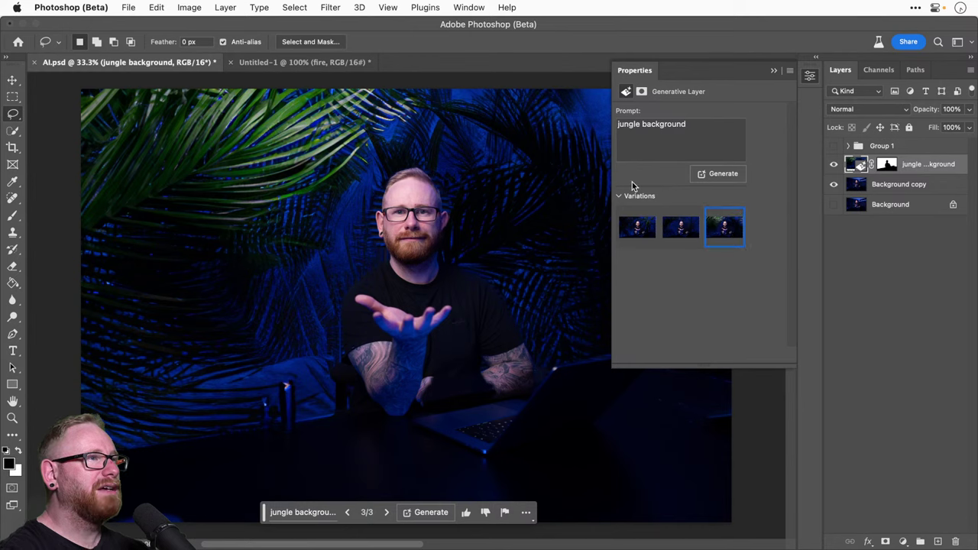
triple_click(644, 124)
left_click(645, 124)
left_click_drag(643, 125, 748, 130)
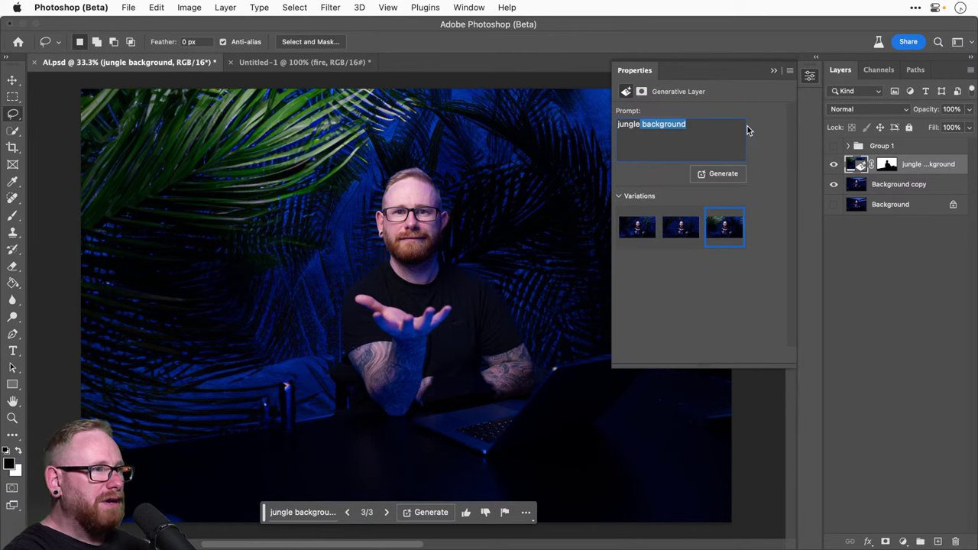
key("BackSpace")
key("Return")
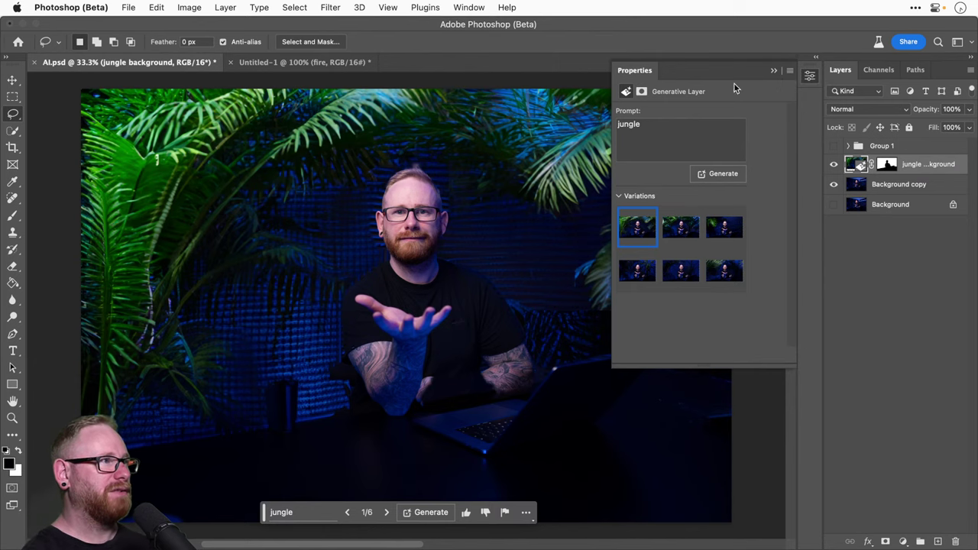
Step: Settle on the second new jungle variation and show Group 1, hiding the jungle and Background copy layers
left_click(681, 223)
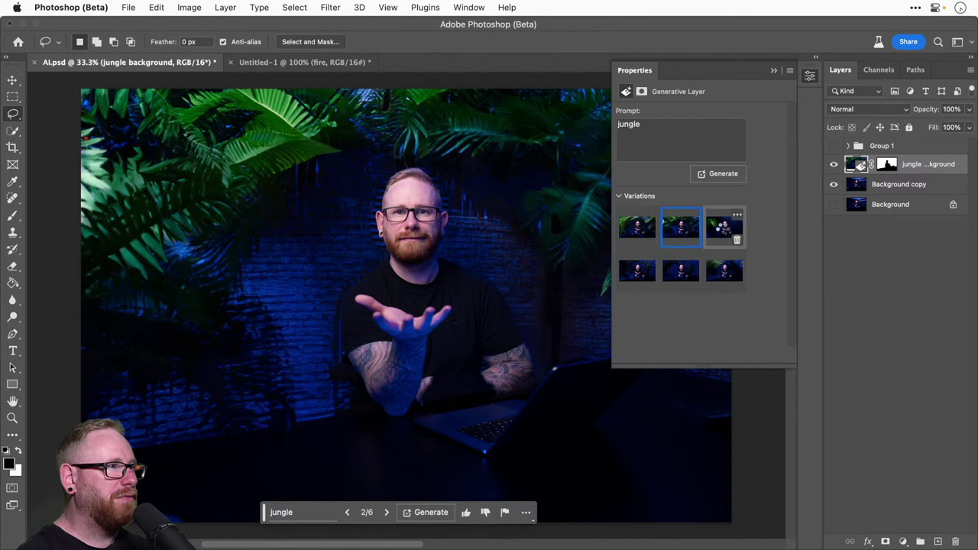
left_click(724, 233)
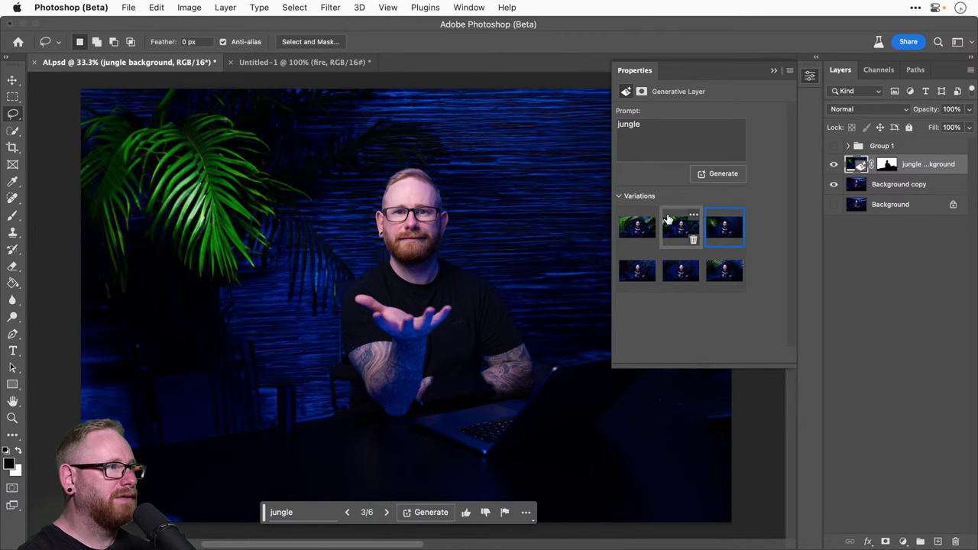
key("super+z")
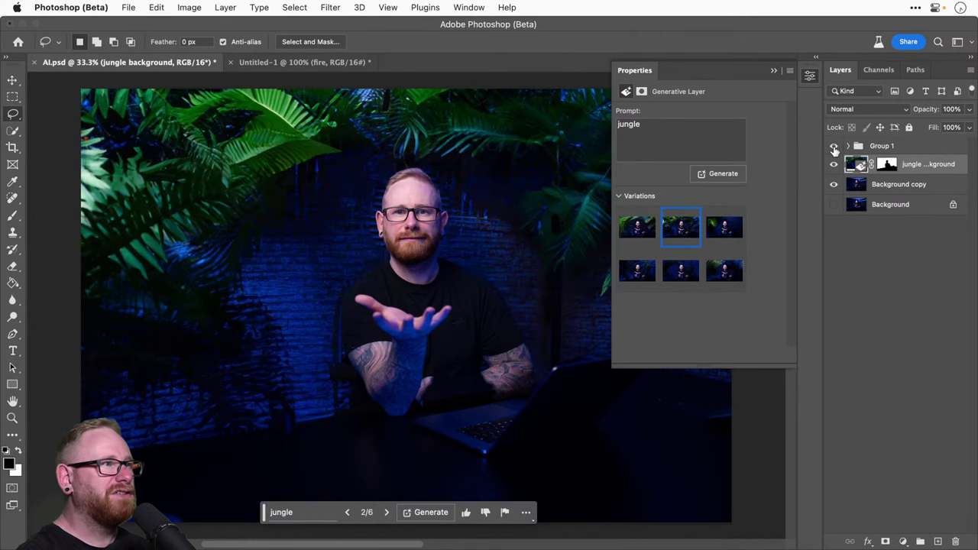
left_click(834, 146)
left_click(835, 165)
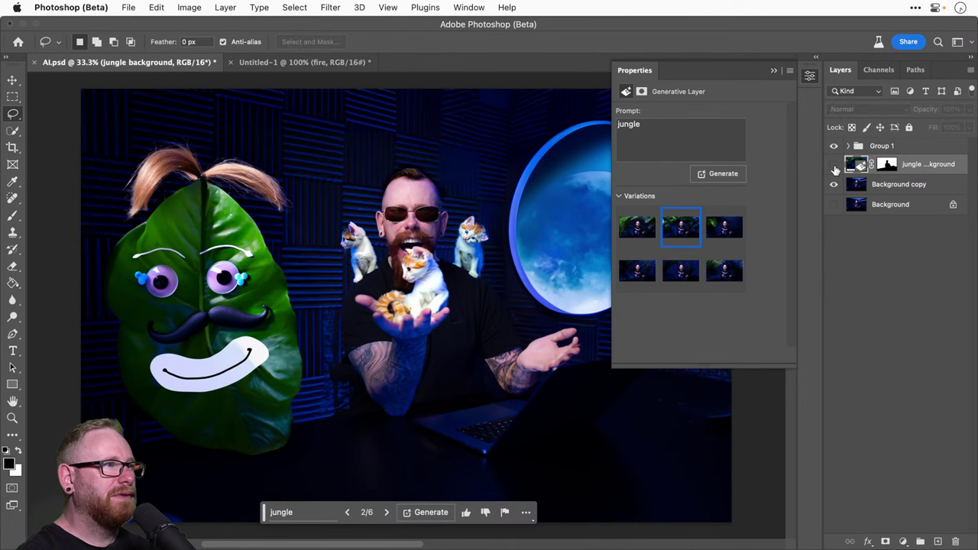
left_click(834, 184)
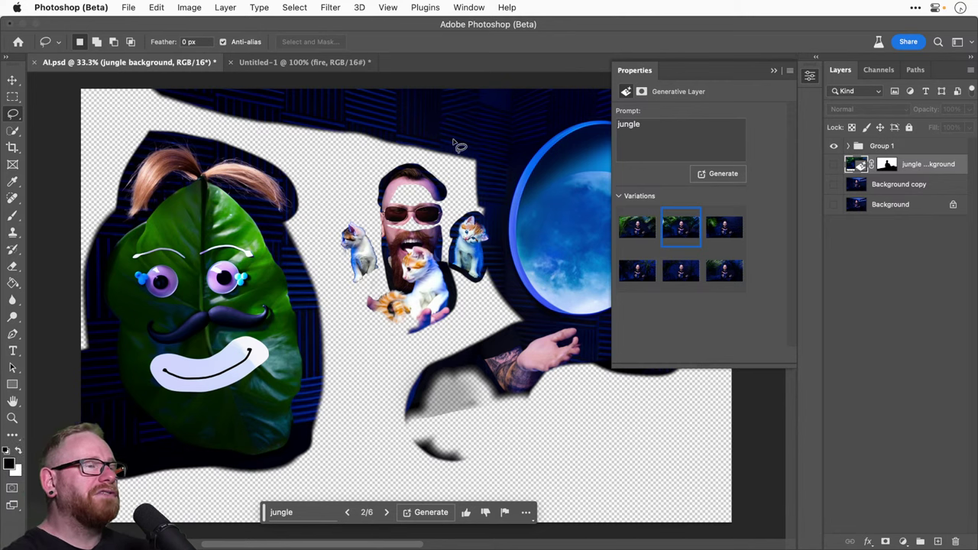
Step: Toggle the jungle, Background copy and Group 1 layers to compare, leaving all visible
left_click(835, 165)
left_click(833, 185)
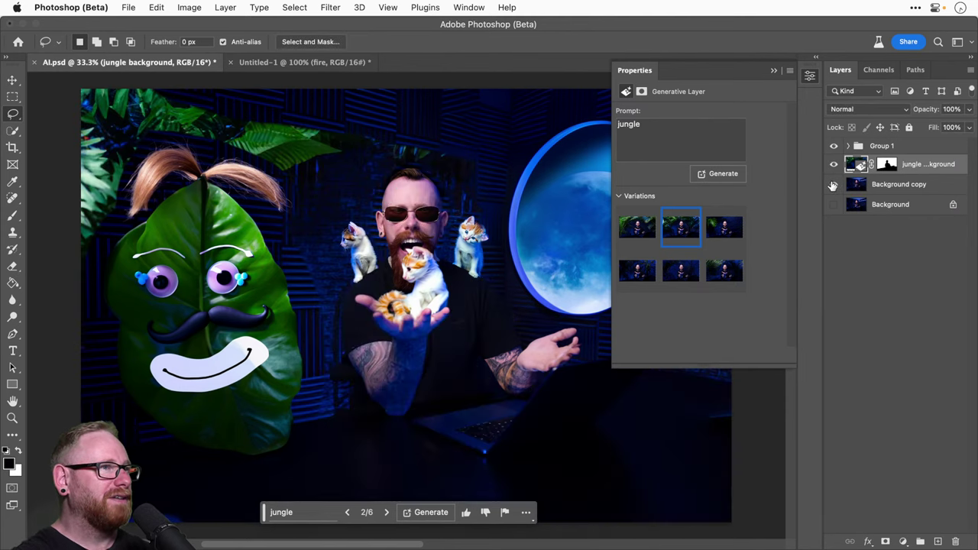
left_click(833, 165)
left_click(834, 165)
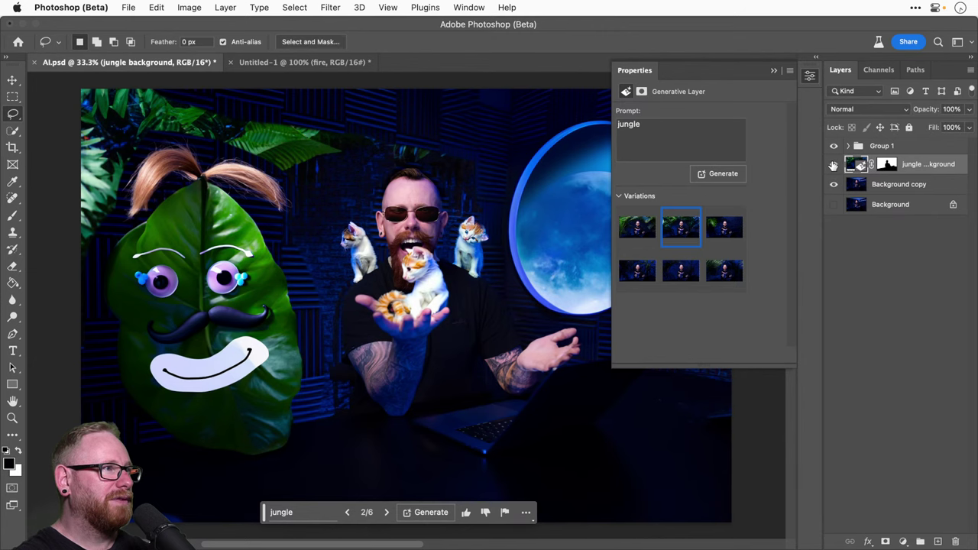
left_click(833, 165)
left_click(834, 165)
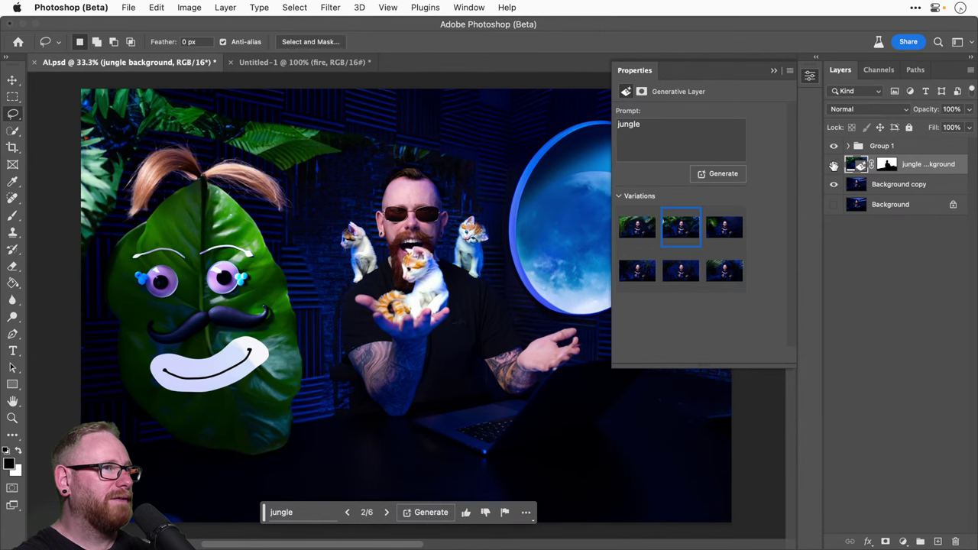
left_click(833, 145)
left_click(834, 146)
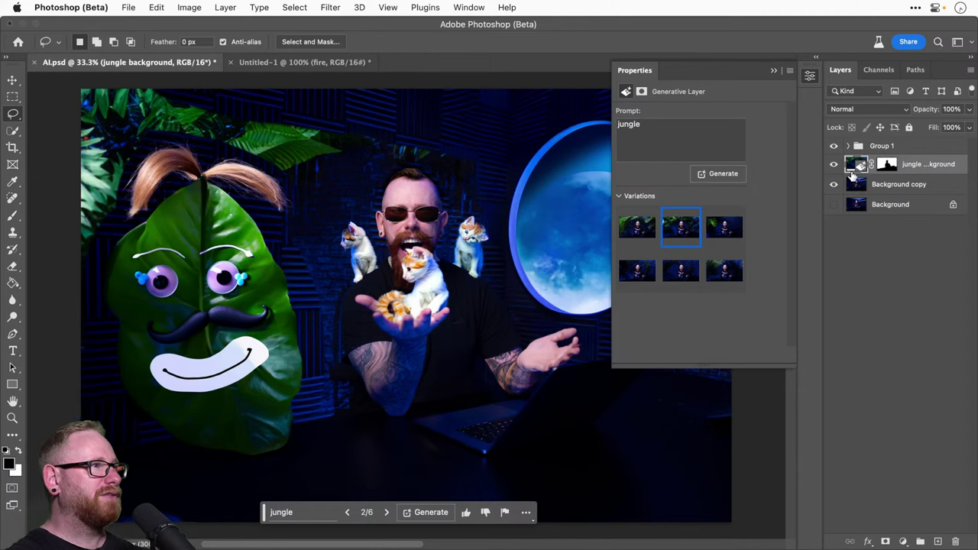
Step: Move the jungle layer above Group 1, then below Background copy, and close its variations panel
left_click_drag(916, 170, 916, 142)
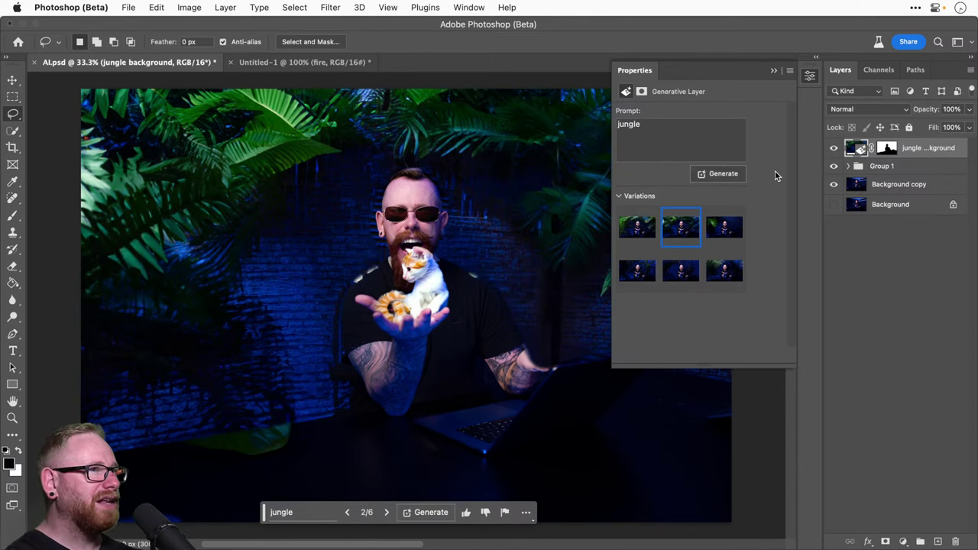
left_click(834, 149)
left_click(834, 148)
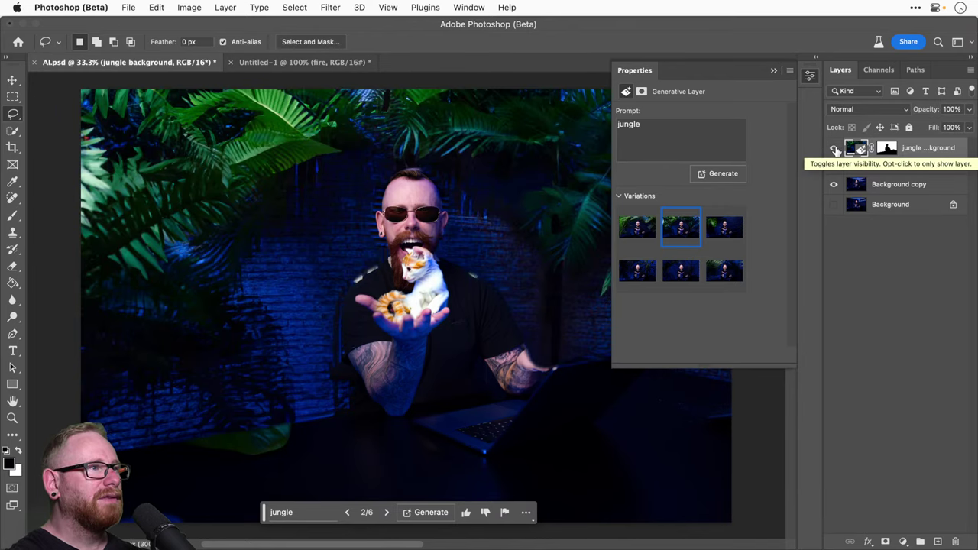
key("v")
left_click_drag(857, 148, 913, 193)
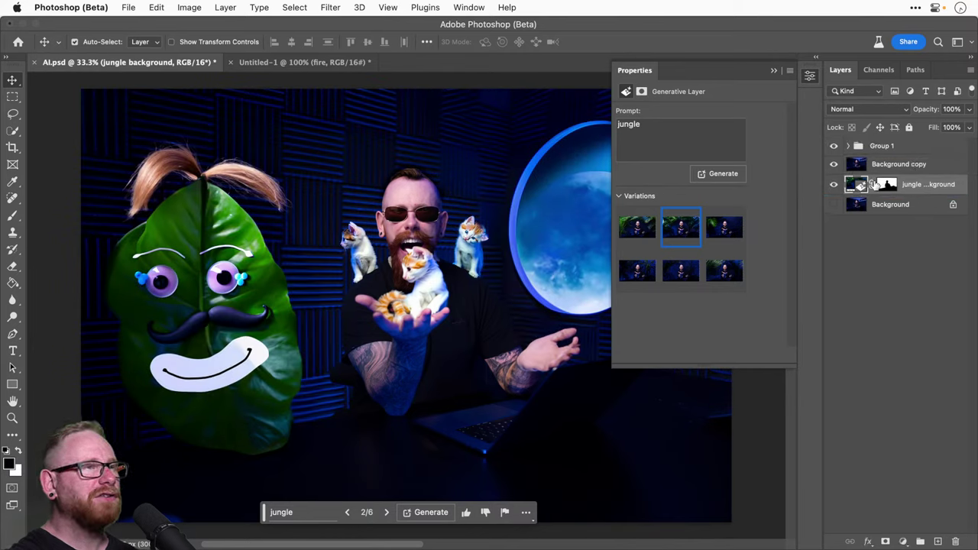
left_click(810, 76)
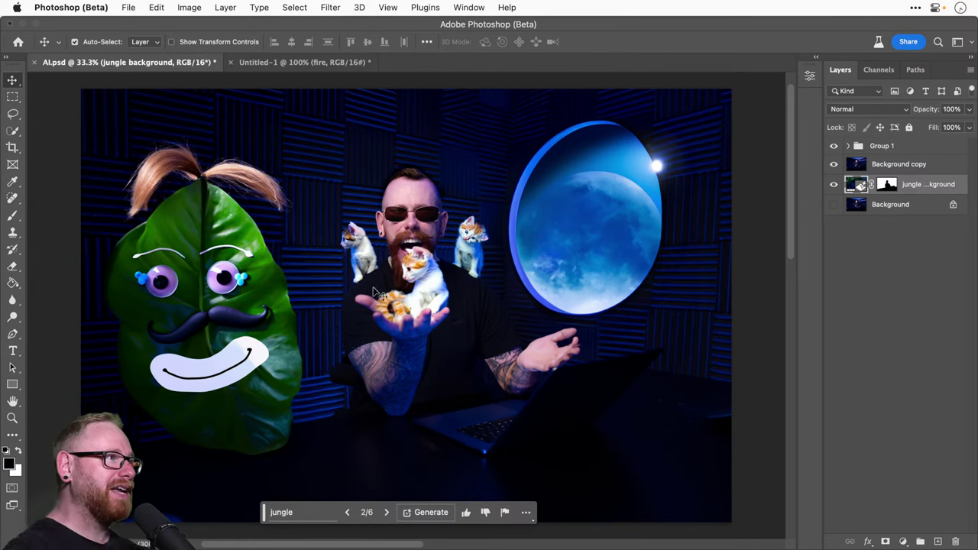
key("super")
Step: Close the Untitled-1 fire document without saving, then select Group 1 in AI.psd
key("super+s")
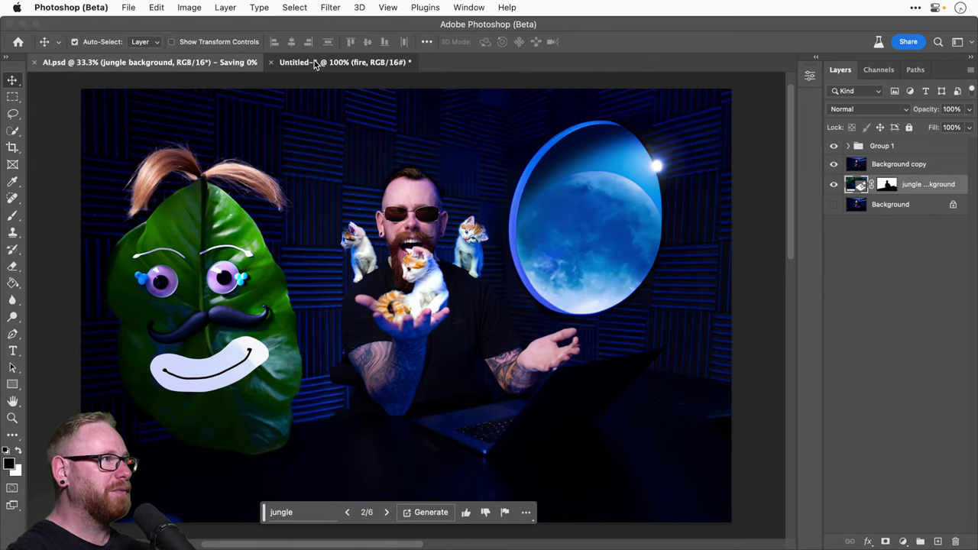
left_click(314, 62)
key("super+w")
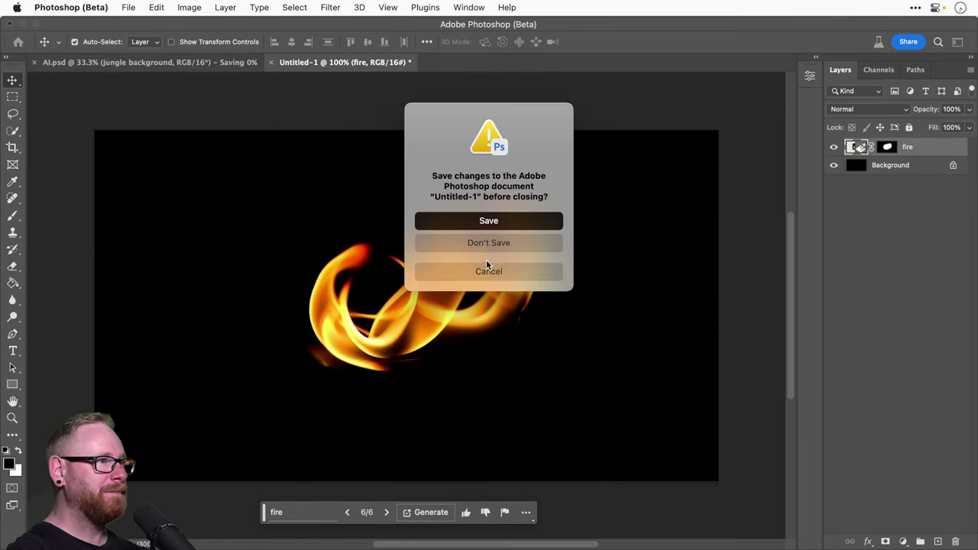
left_click(489, 247)
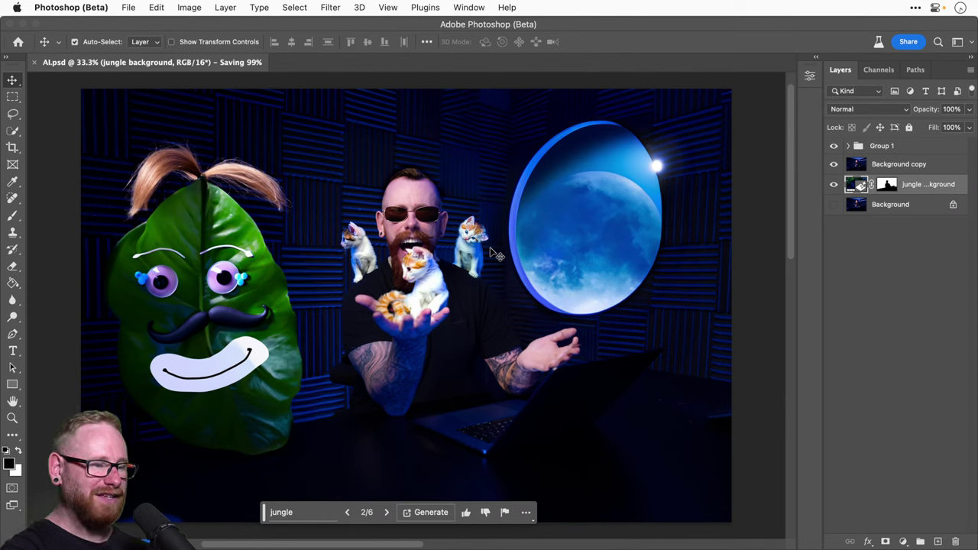
left_click(896, 145)
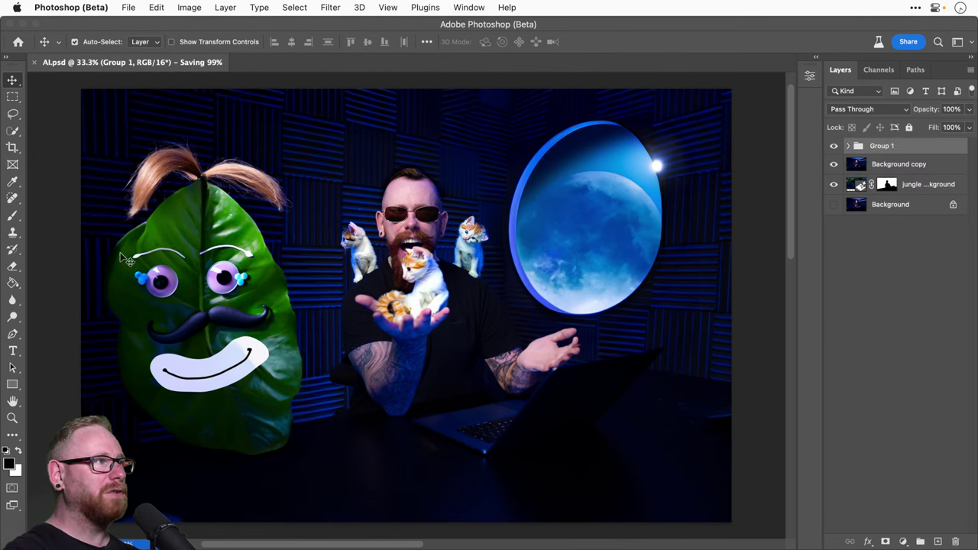
Step: Lasso the raised hand and laptop and generative-fill it with 'tentacles'
left_click(15, 115)
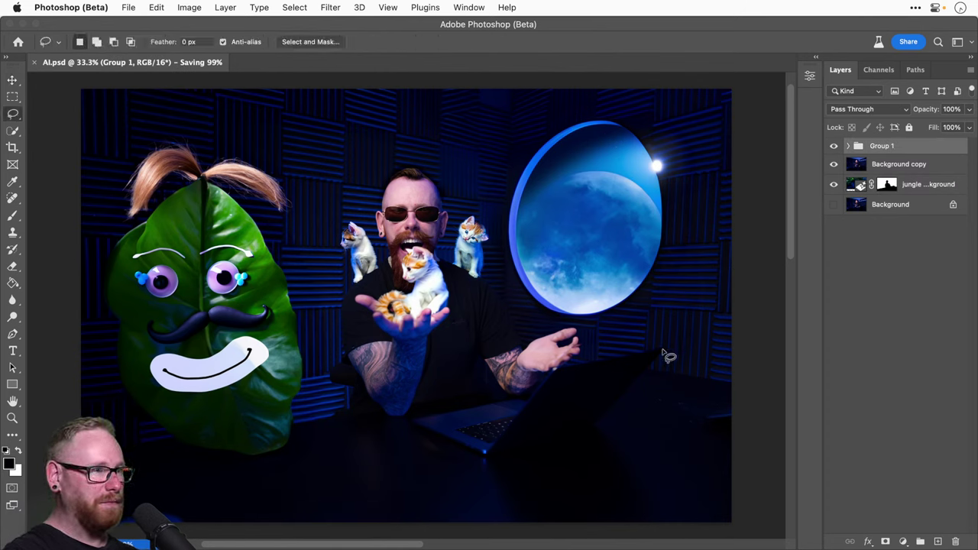
mouse_move(662, 351)
left_mouse_down()
mouse_move(549, 371)
mouse_move(486, 457)
mouse_move(427, 426)
mouse_move(491, 293)
mouse_move(553, 281)
mouse_move(663, 350)
left_mouse_up()
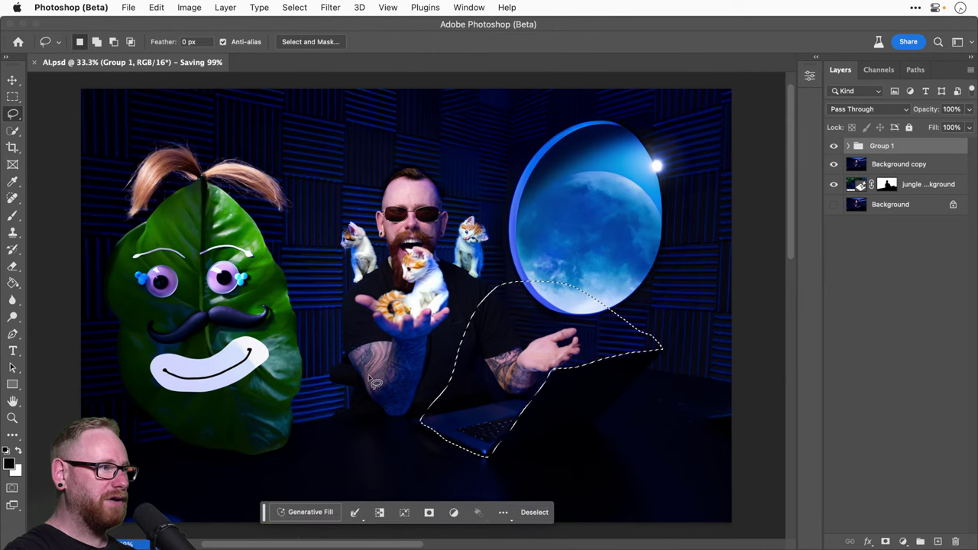
left_click(304, 514)
type("tenta")
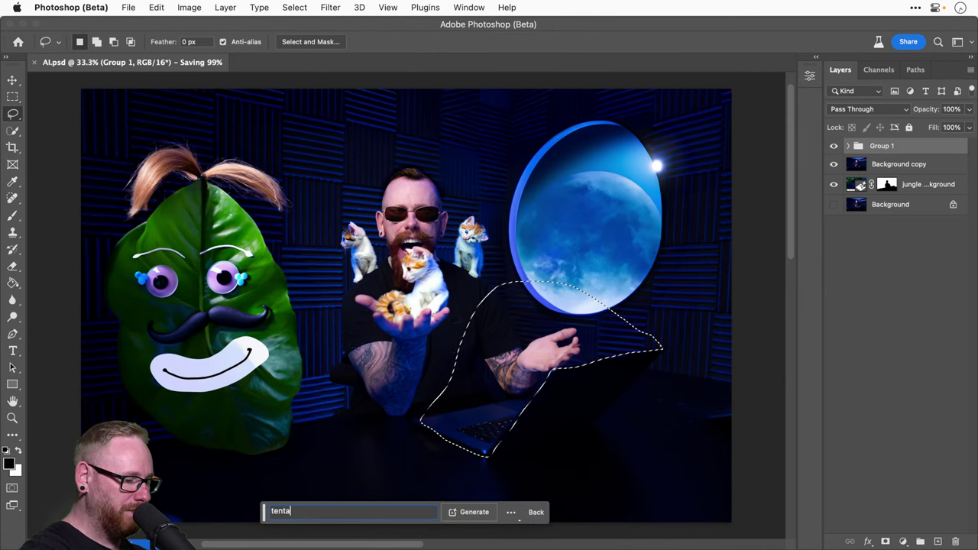
type("cles")
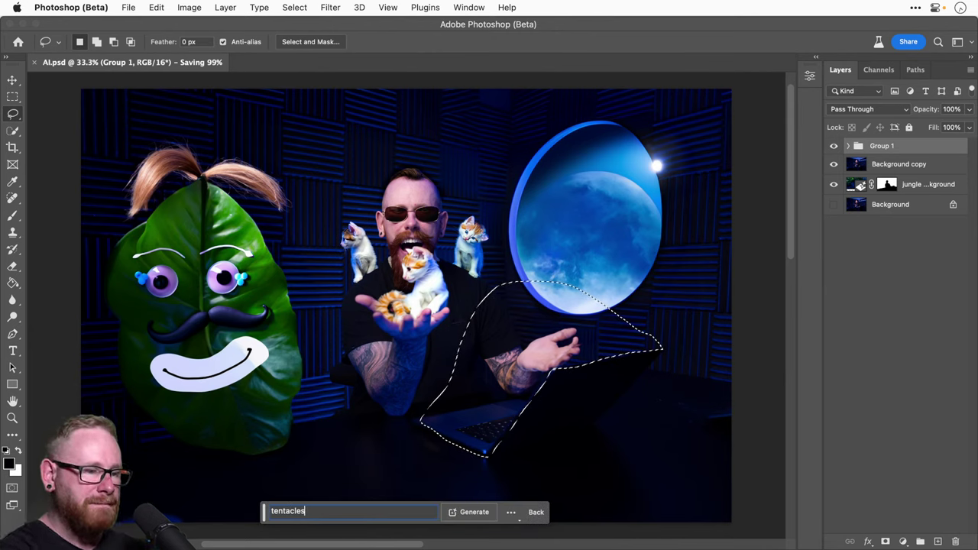
key("Return")
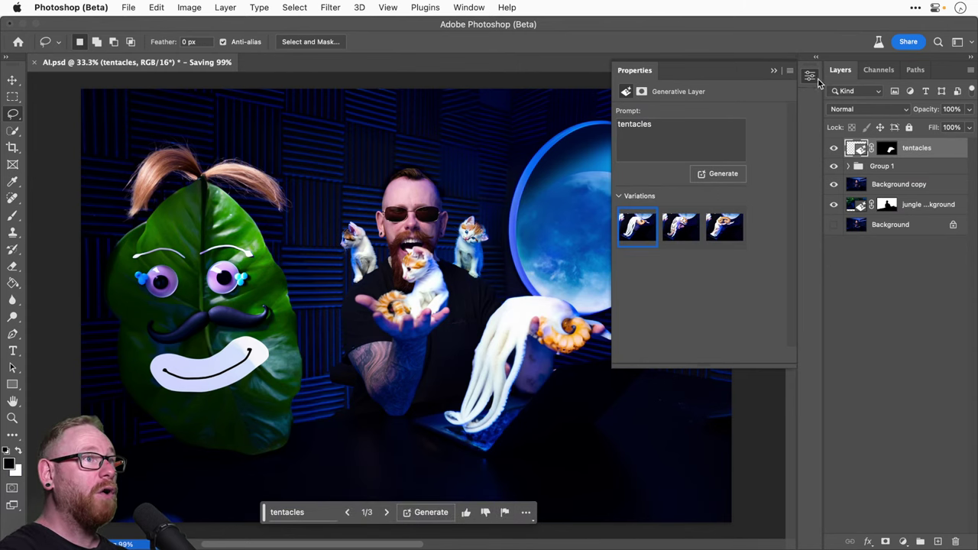
Step: Toggle the tentacles layer to compare, then show its third variation
left_click(813, 78)
left_click(835, 148)
left_click(834, 149)
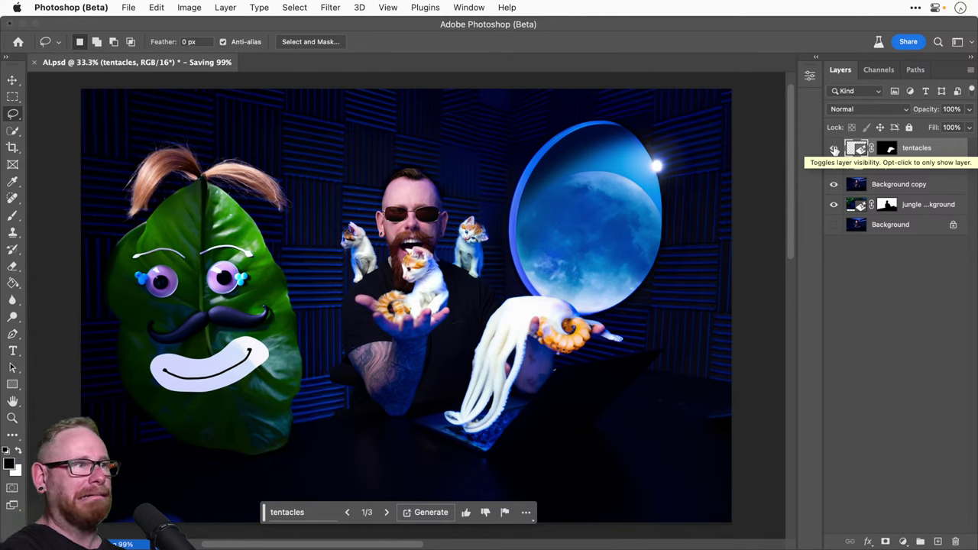
left_click(386, 513)
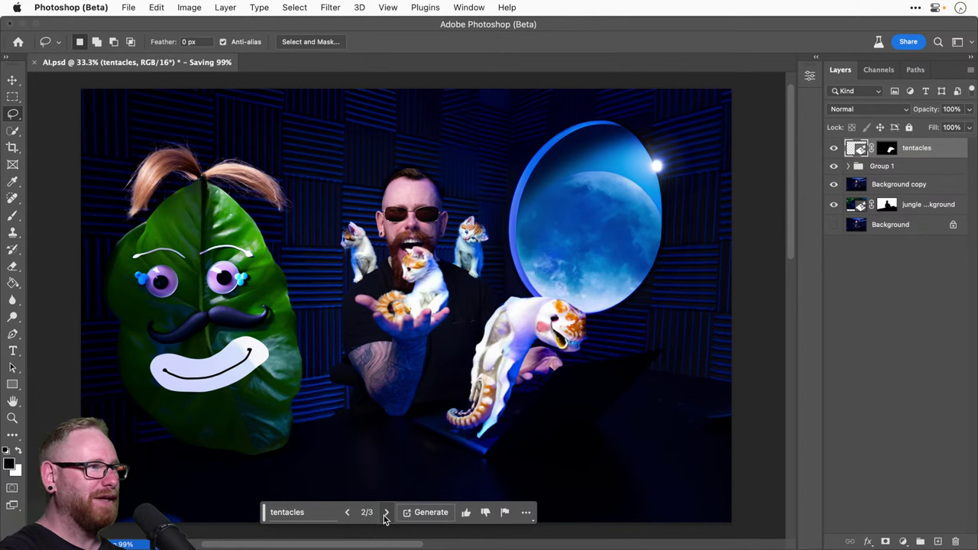
left_click(385, 514)
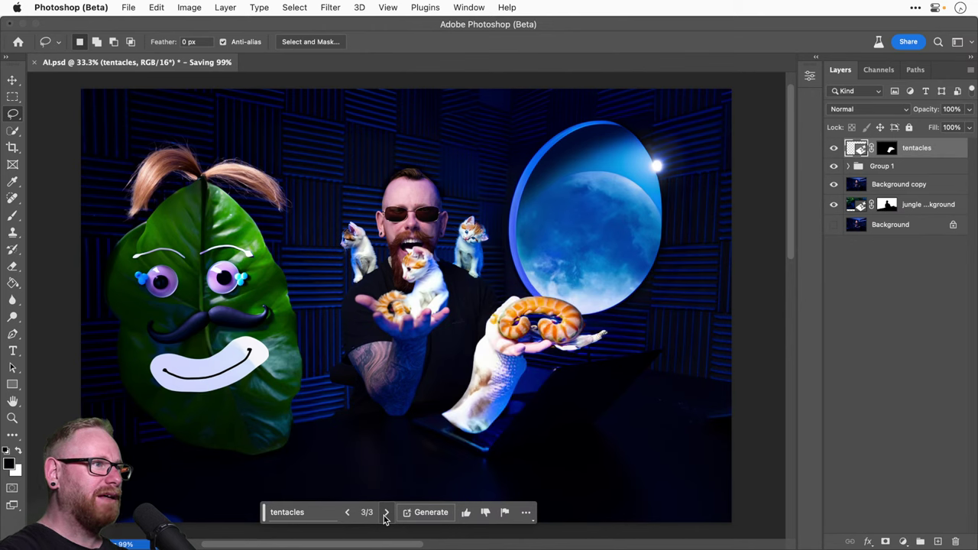
Step: Regenerate the fill with the prompt changed to 'lot's of tentacles'
left_click(313, 512)
key("super+Left")
type("lot's of")
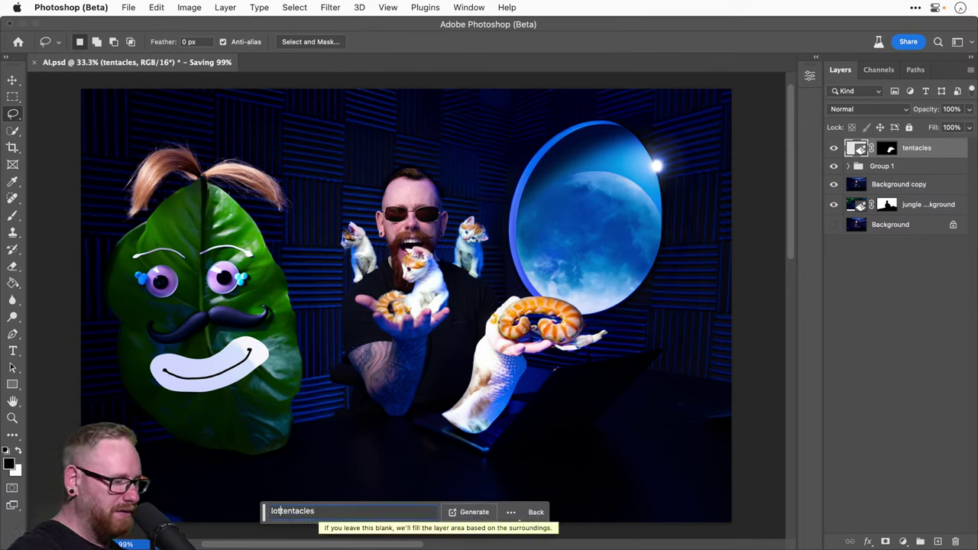
key("super+Left")
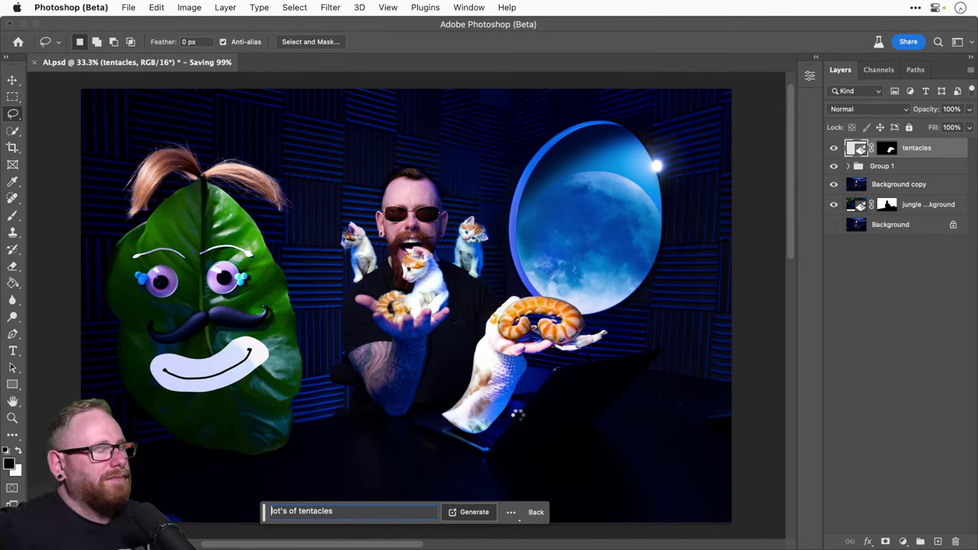
key("Return")
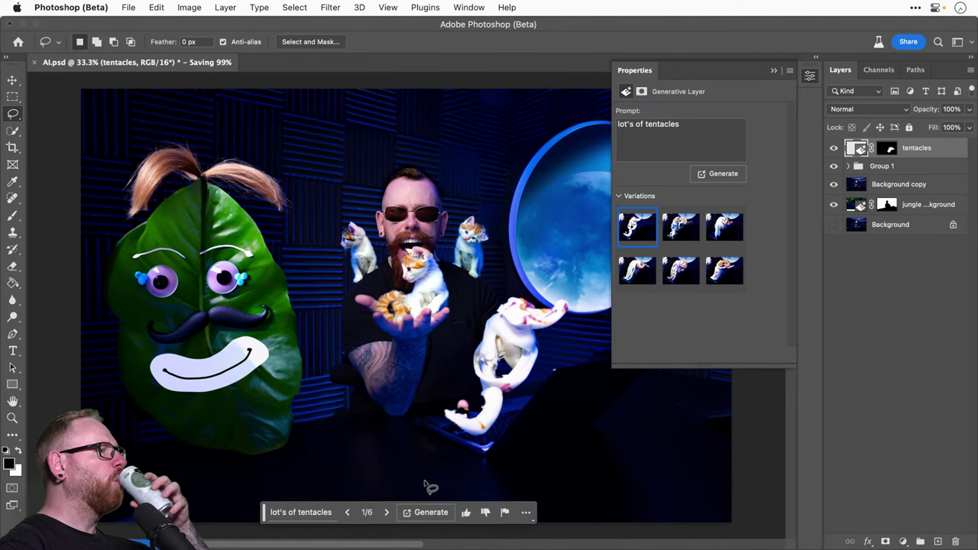
Step: Show the third new variation and rewrite the prompt as 'tentacles coming out a screen'
left_click(387, 513)
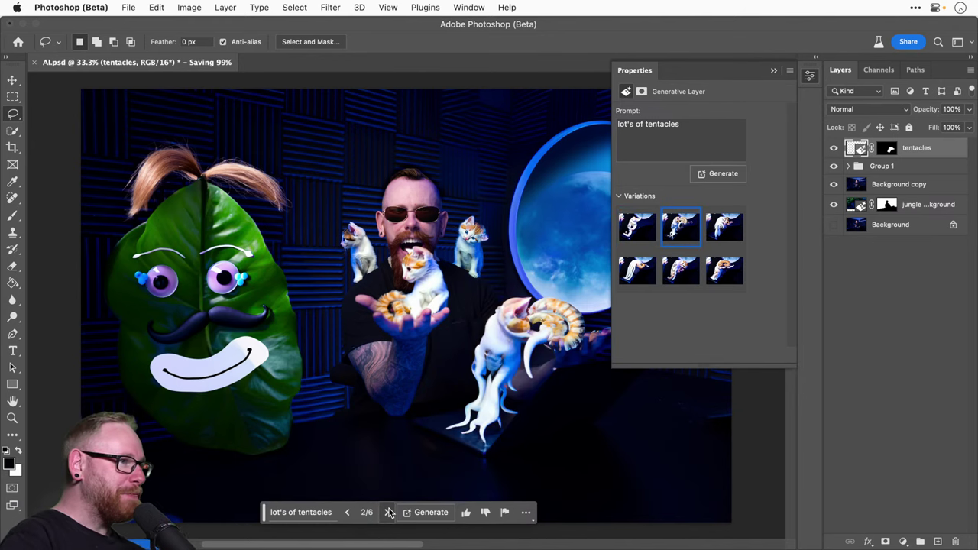
left_click(388, 512)
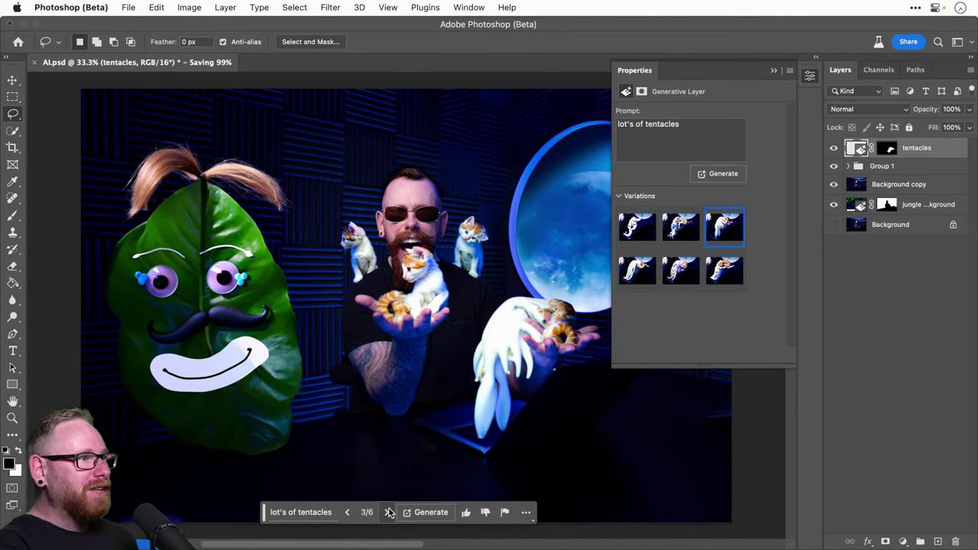
triple_click(663, 137)
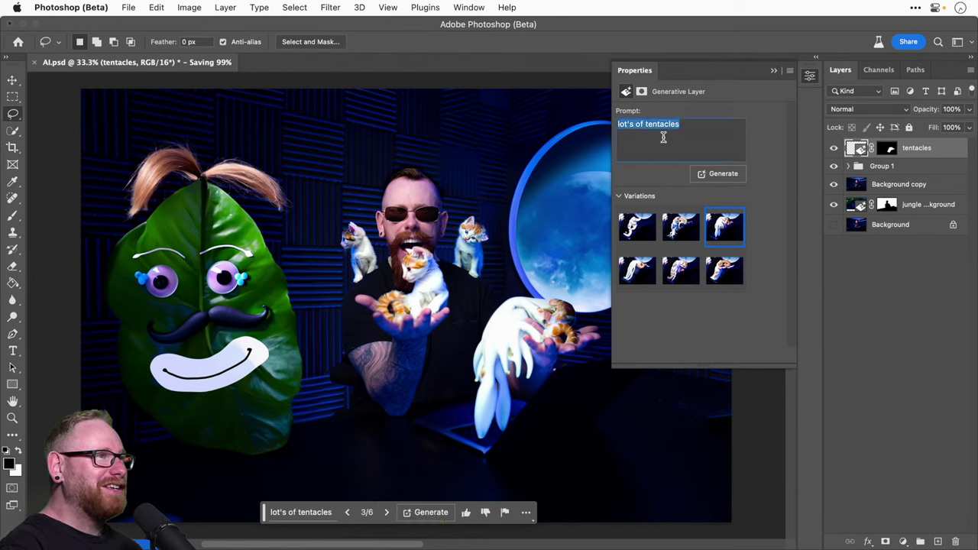
type("tentac")
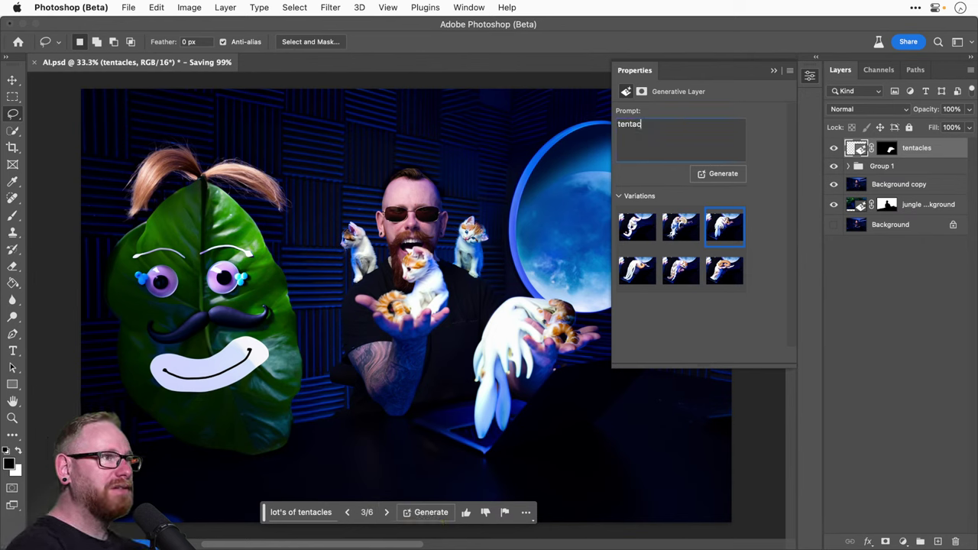
type("les coming out ")
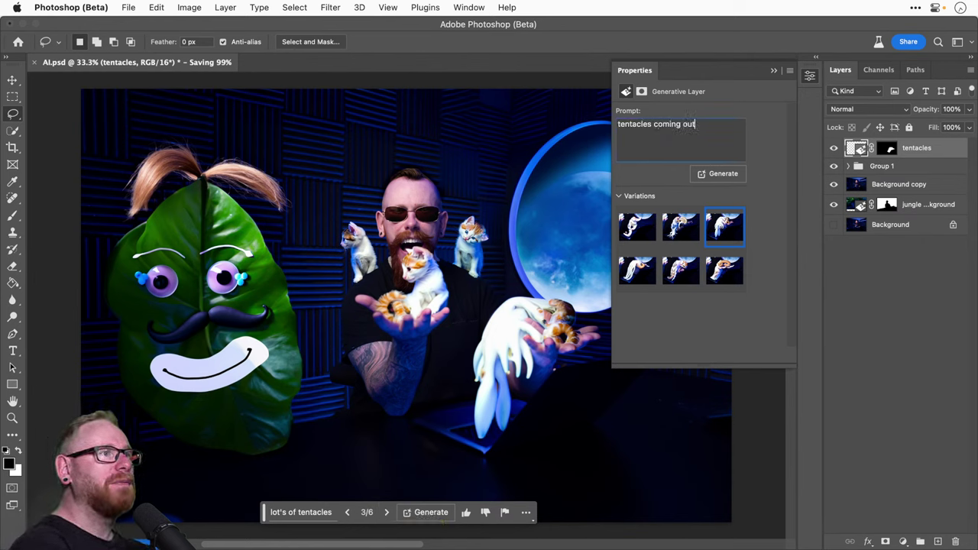
type("a sc")
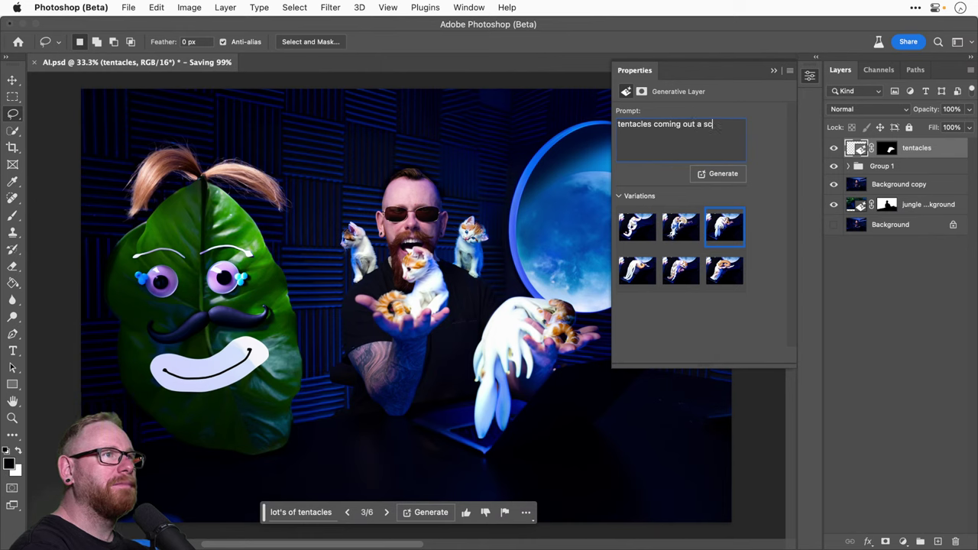
type("reen")
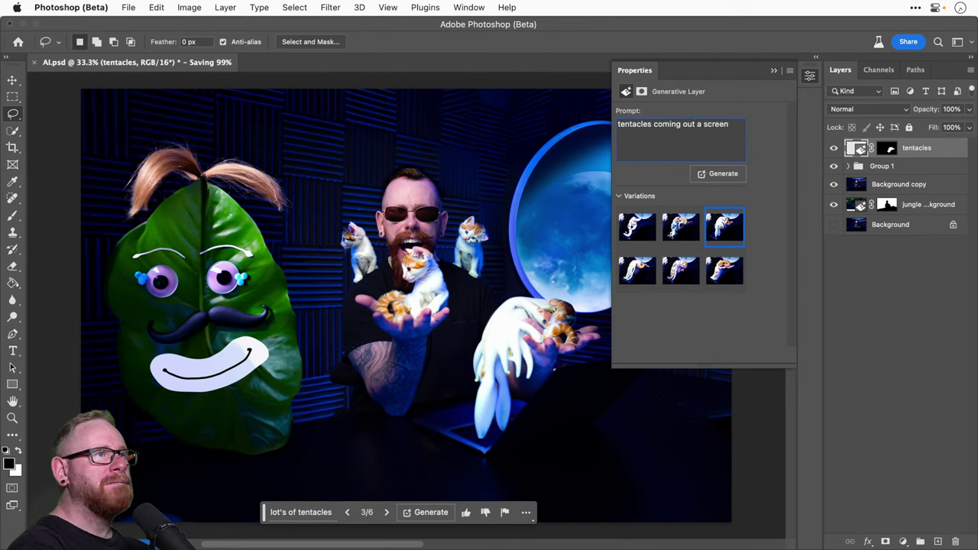
Step: Generate fills for the screen prompt and browse to the fourth variation
left_click(711, 174)
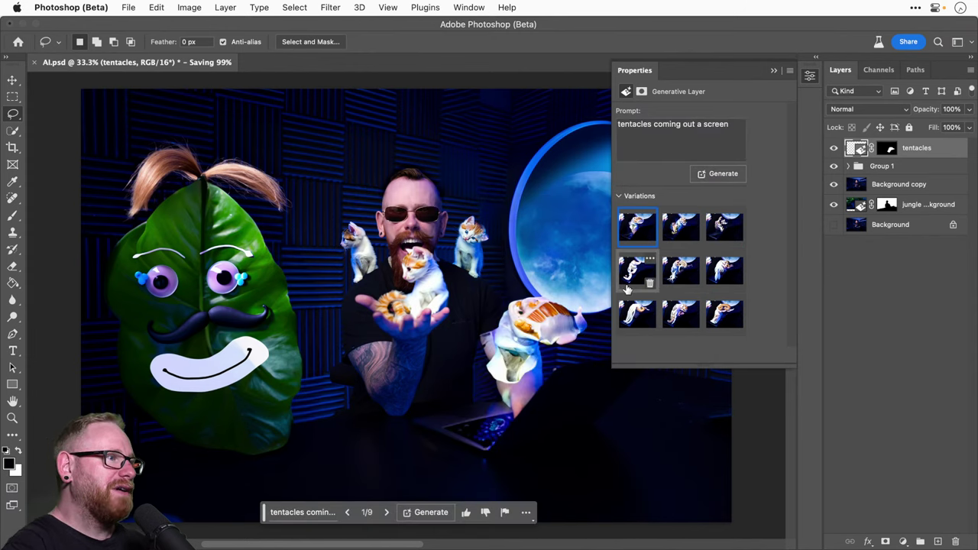
left_click(387, 517)
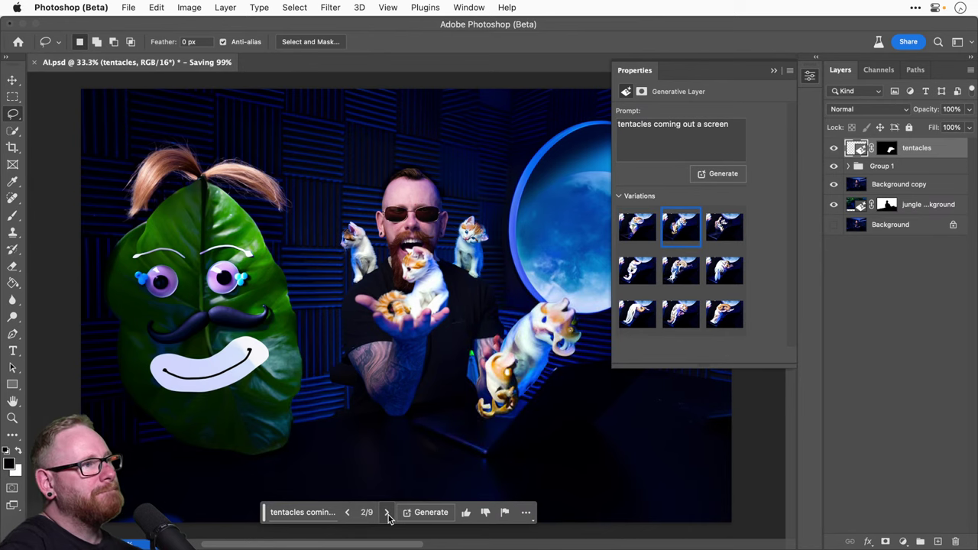
left_click(388, 512)
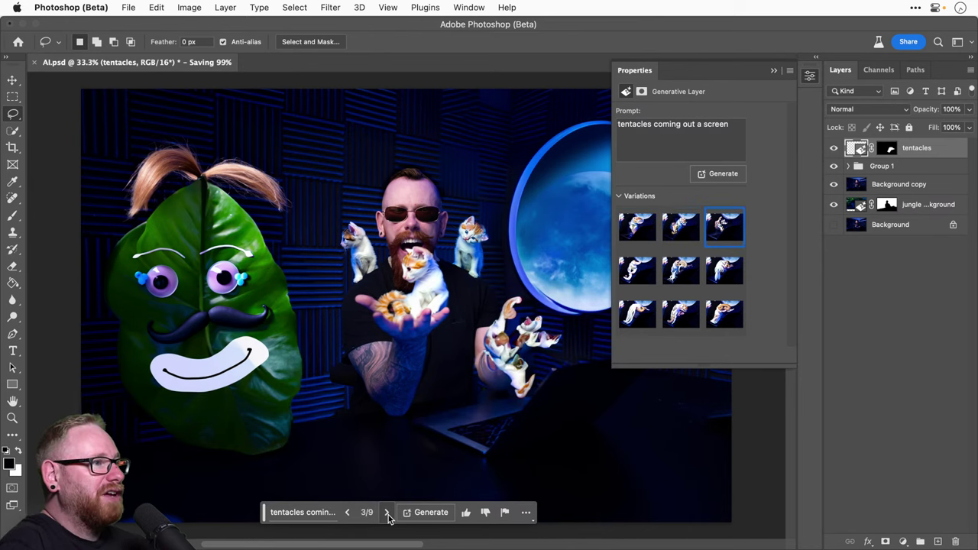
scroll(387, 517, "down", 1)
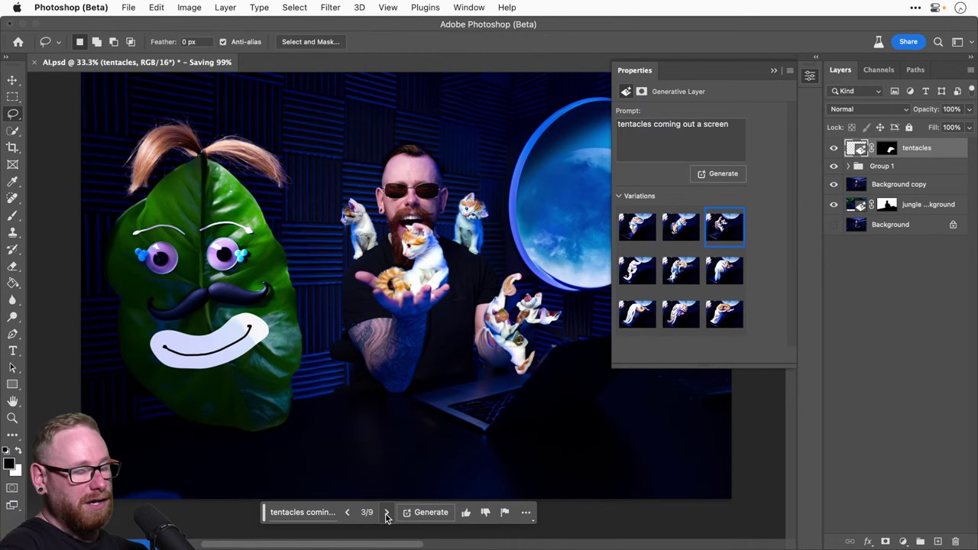
key("super+minus")
key("super+plus")
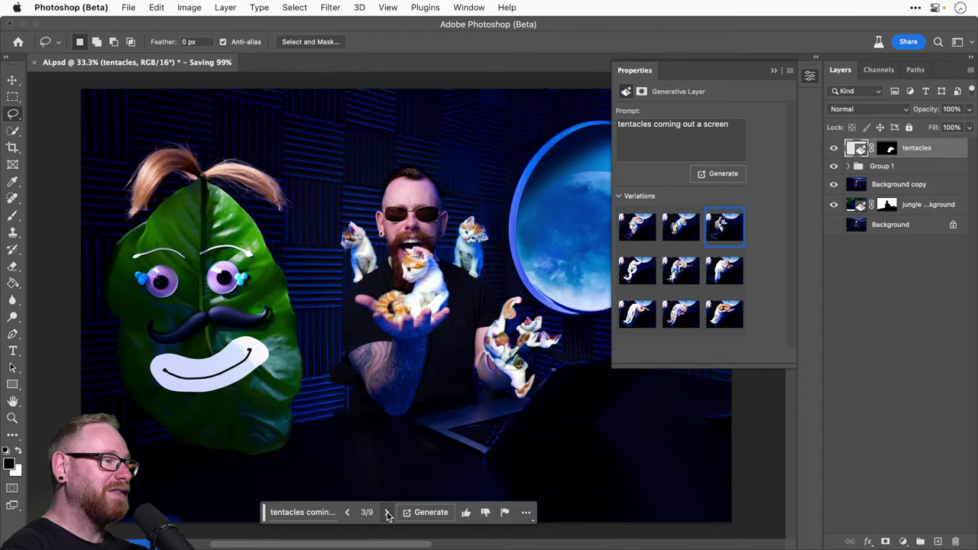
left_click(387, 515)
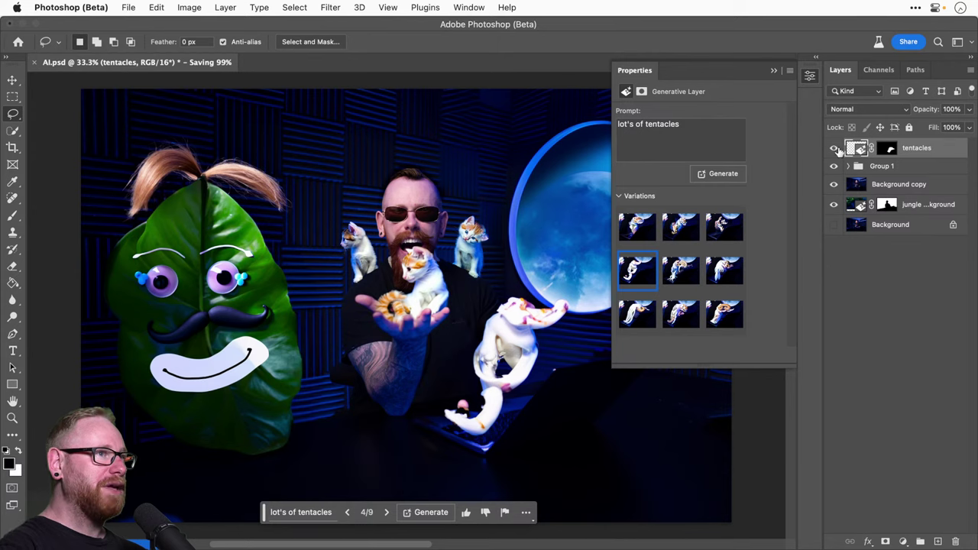
Step: Hide the tentacles layer, close its properties, and switch to the Move tool
left_click(835, 148)
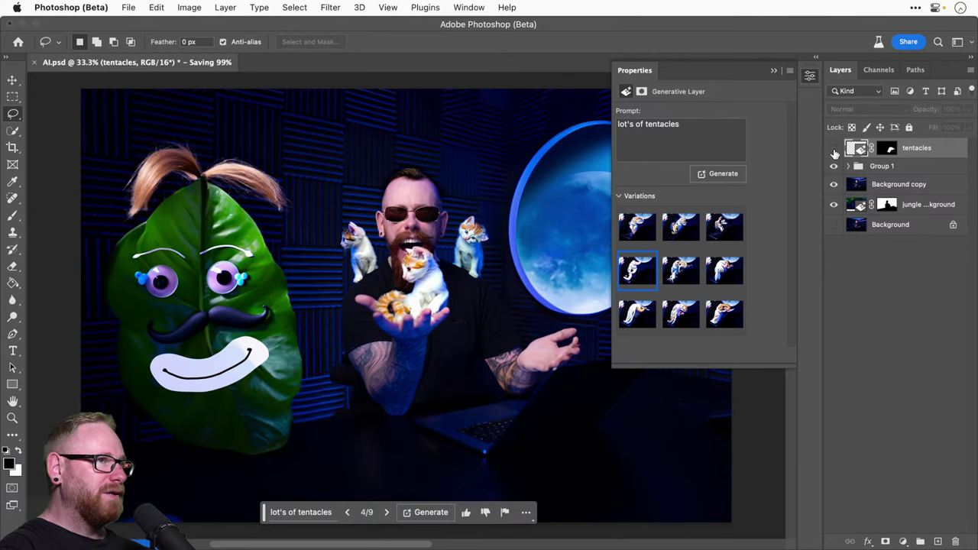
left_click(809, 75)
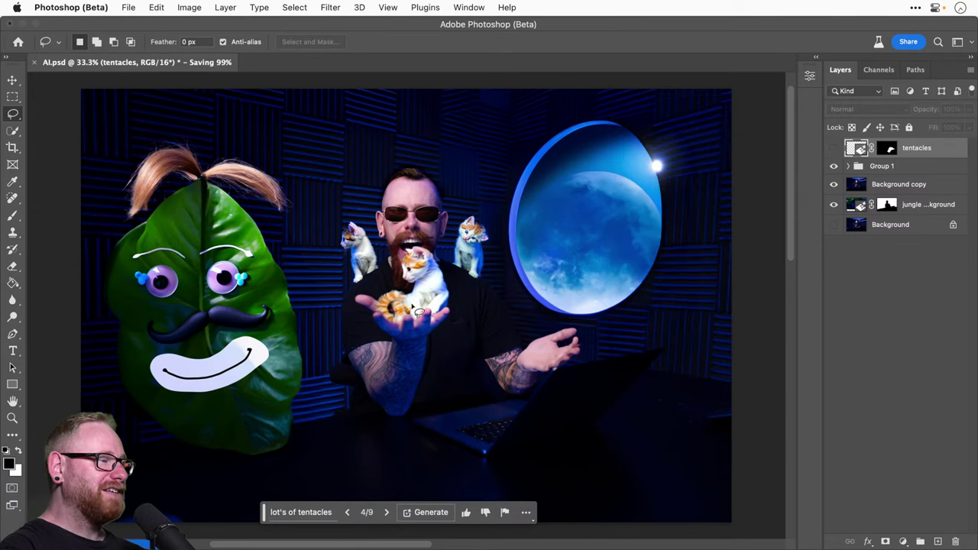
key("v")
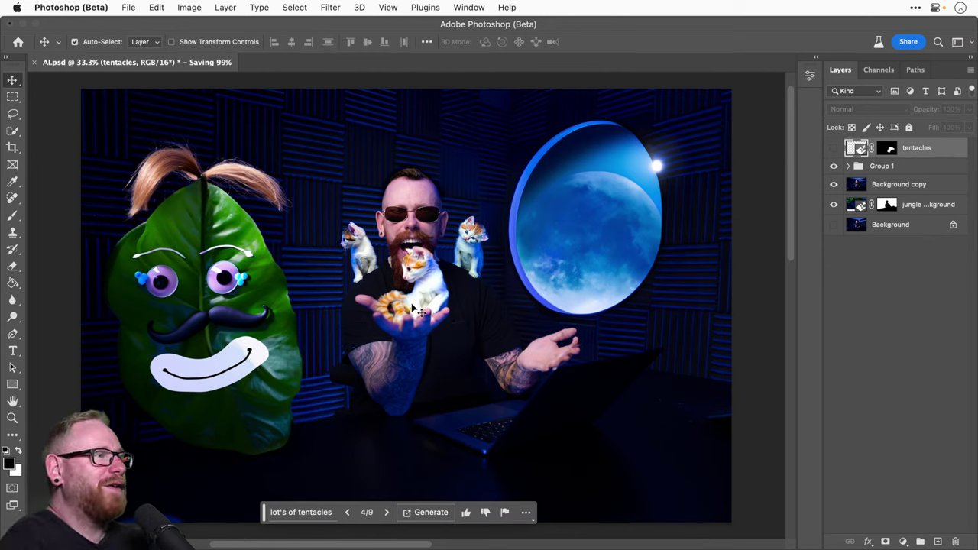
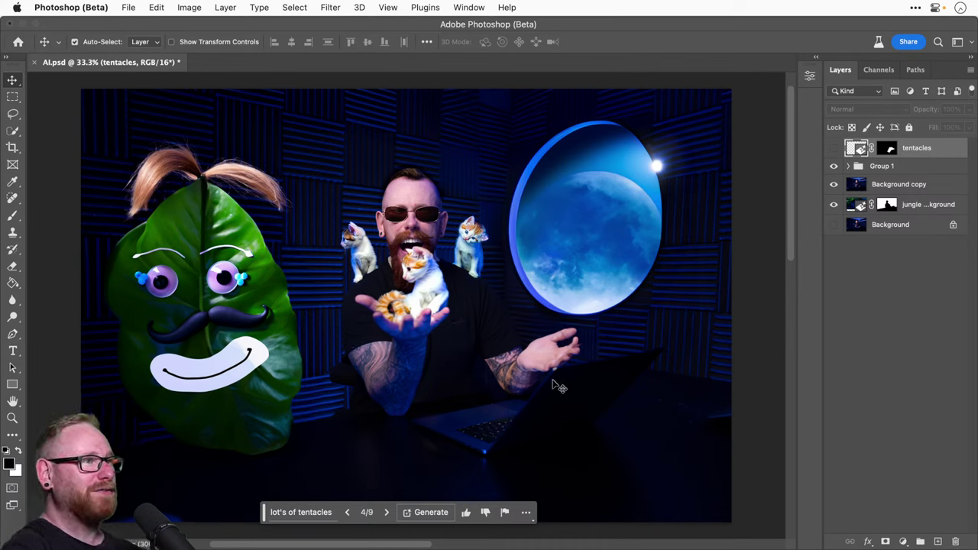
Step: Compare the scene with and without Group 1's leaf face, kittens and planet, leaving them visible
left_click(836, 167)
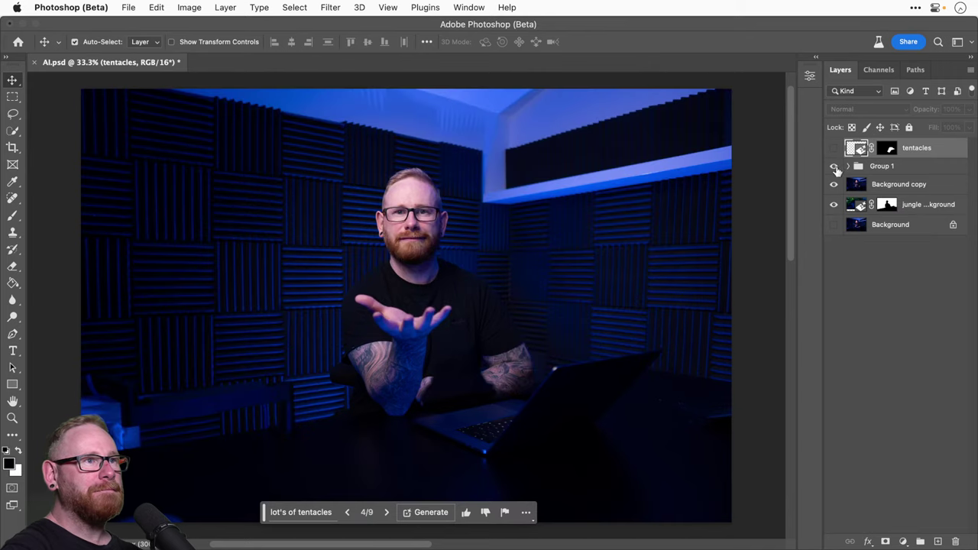
left_click(836, 167)
left_click(836, 168)
left_click(836, 169)
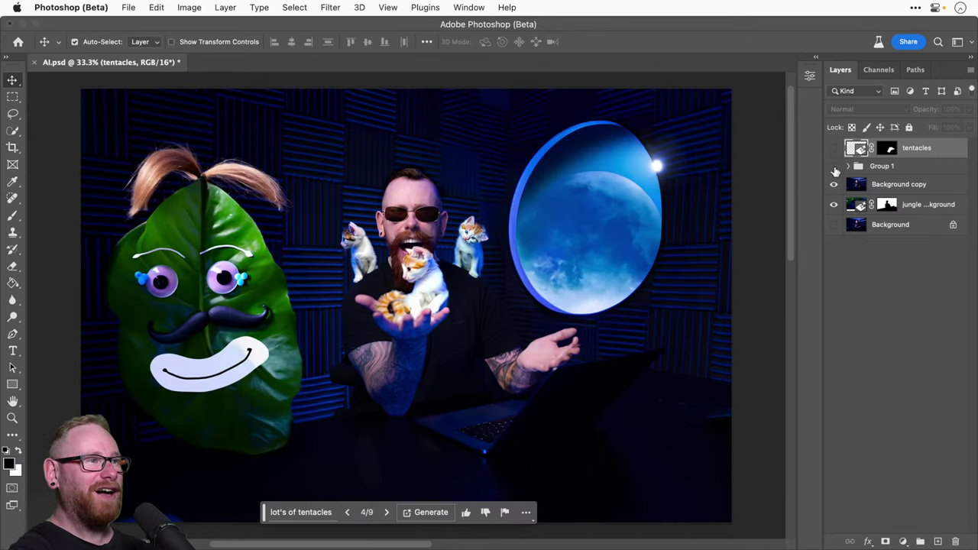
left_click(835, 167)
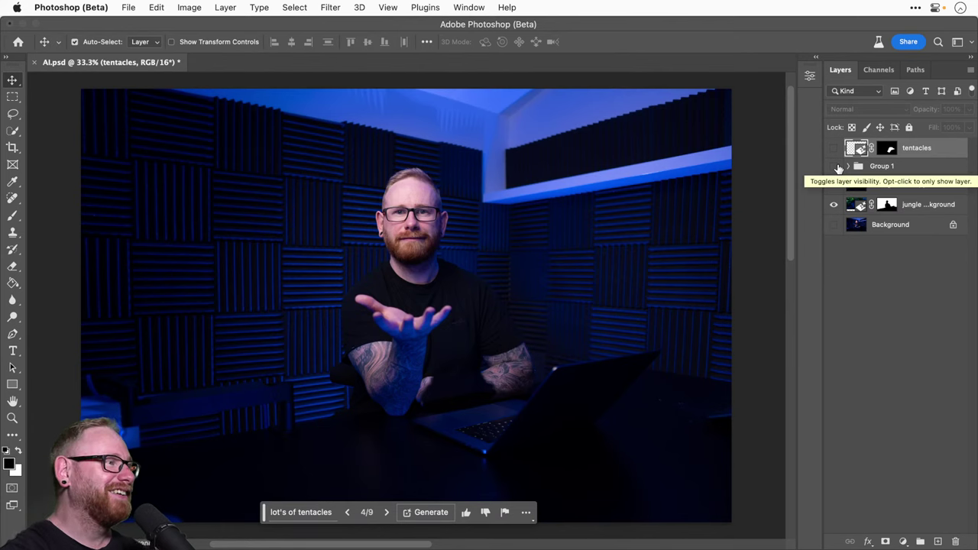
left_click(836, 167)
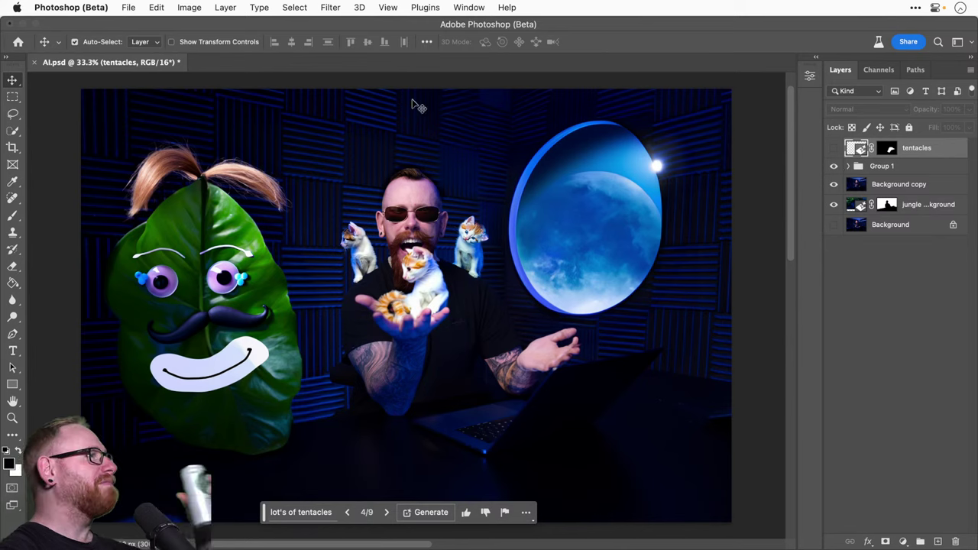
left_click(128, 8)
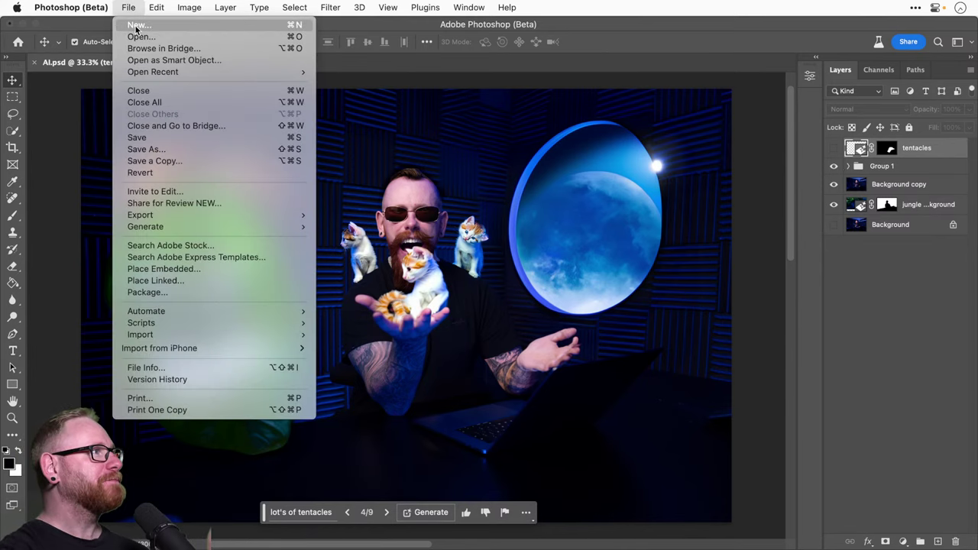
Step: Create a new blank 1920×1080 document, Untitled-1, and zoom it to fill the window
left_click(137, 26)
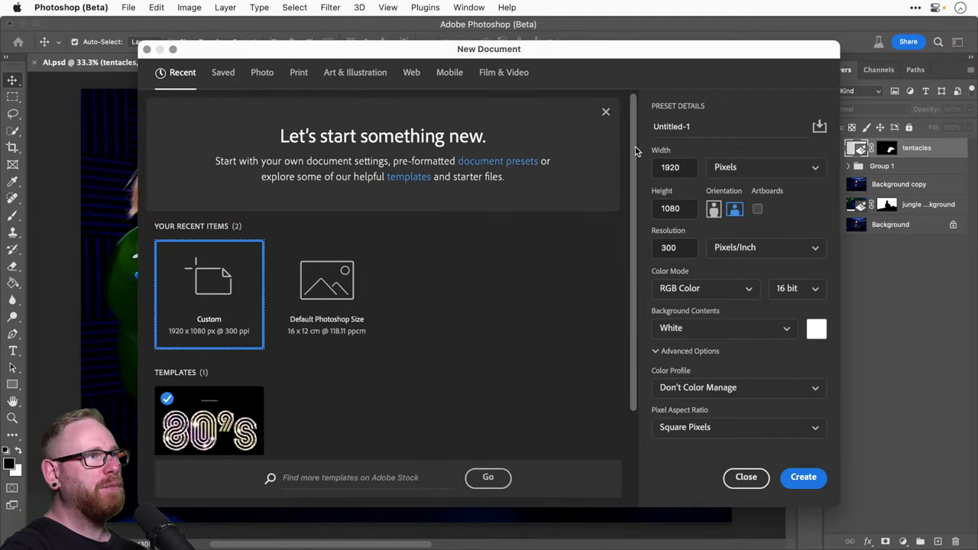
left_click(802, 476)
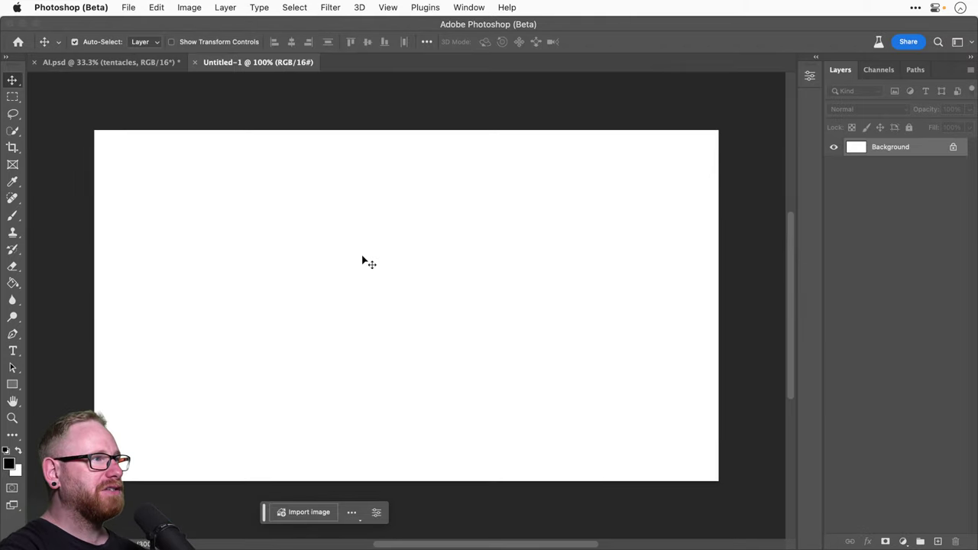
key("super+0")
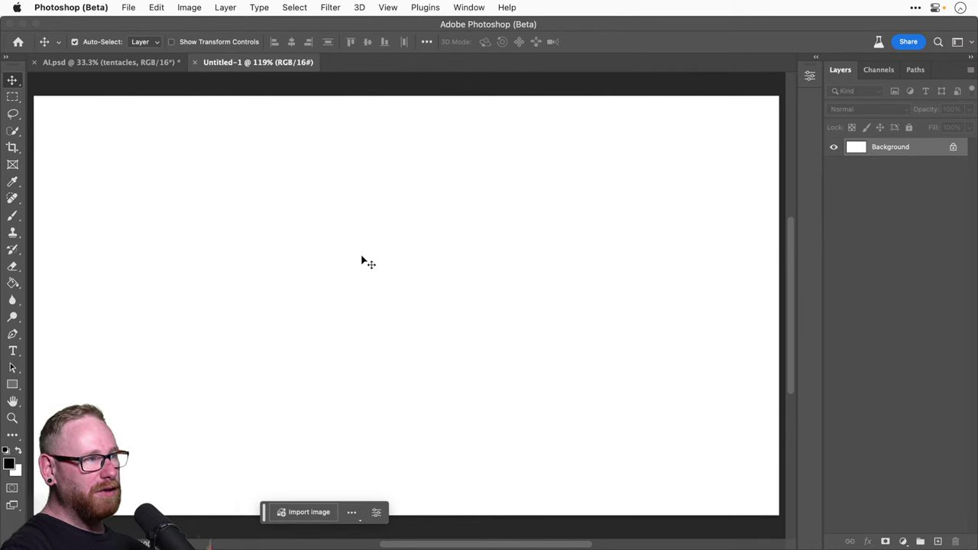
Step: Save AI.psd, then return to the blank Untitled-1 document with the Lasso tool ready
left_click(157, 67)
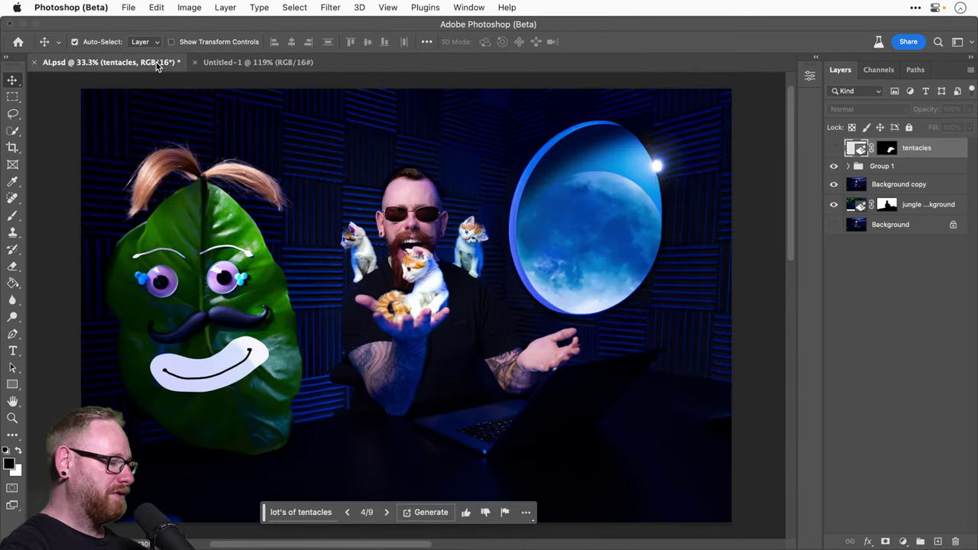
key("super+s")
left_click(262, 63)
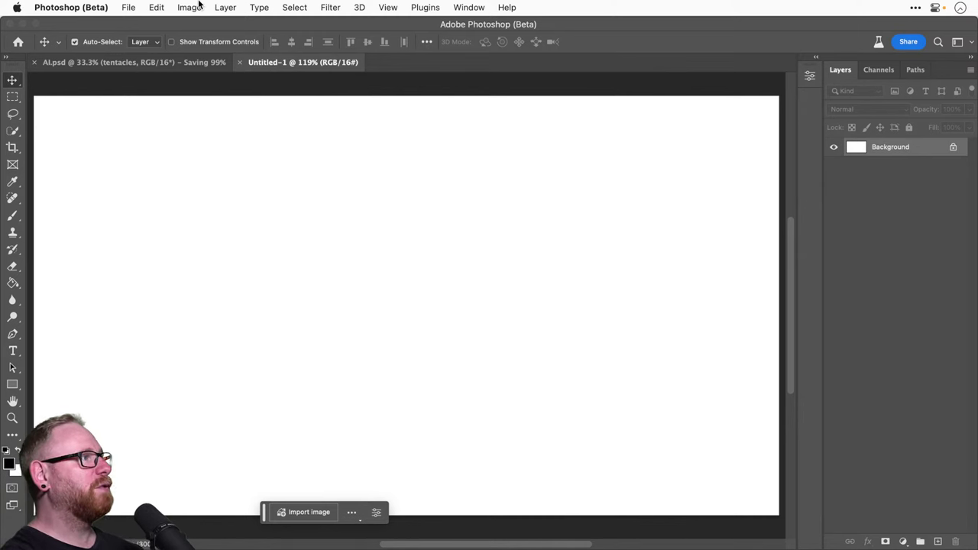
left_click(12, 113)
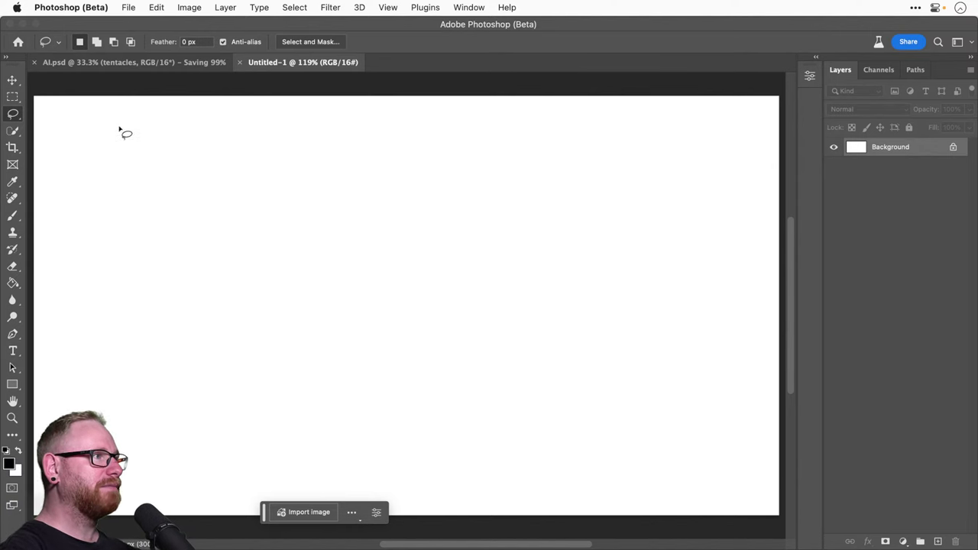
Step: Fill the whole canvas with Generative Fill 'cave in space', keeping variation 3 with two glowing openings
key("super+a")
left_click(312, 512)
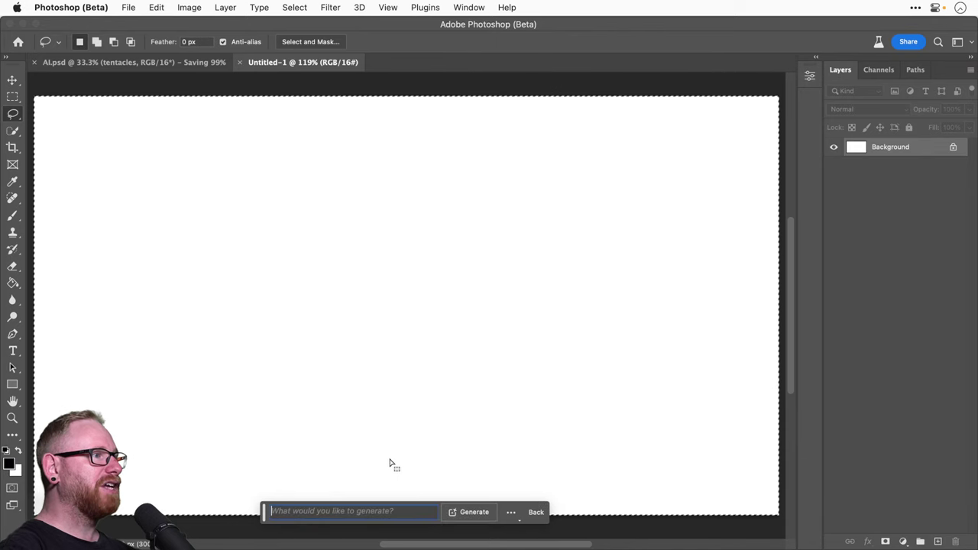
type("cave in spa")
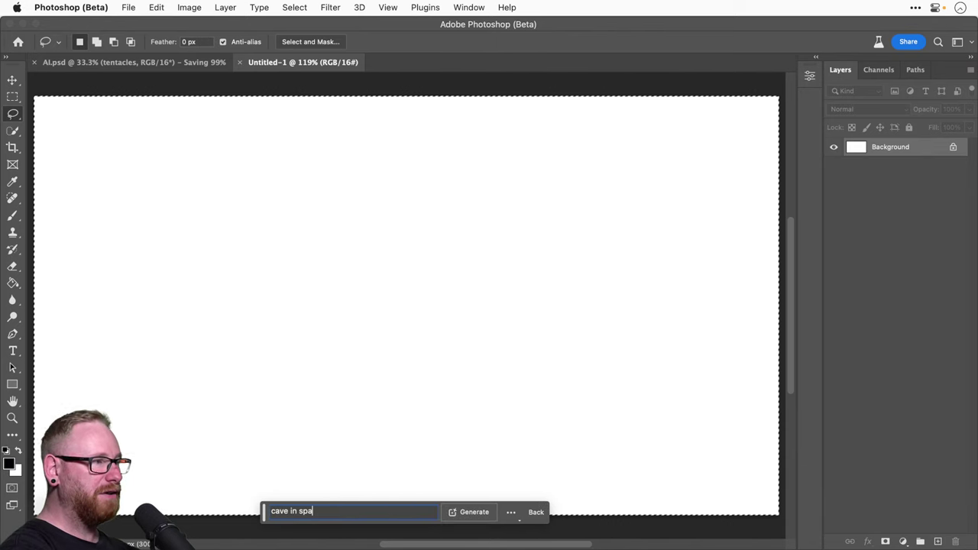
type("ce")
key("Return")
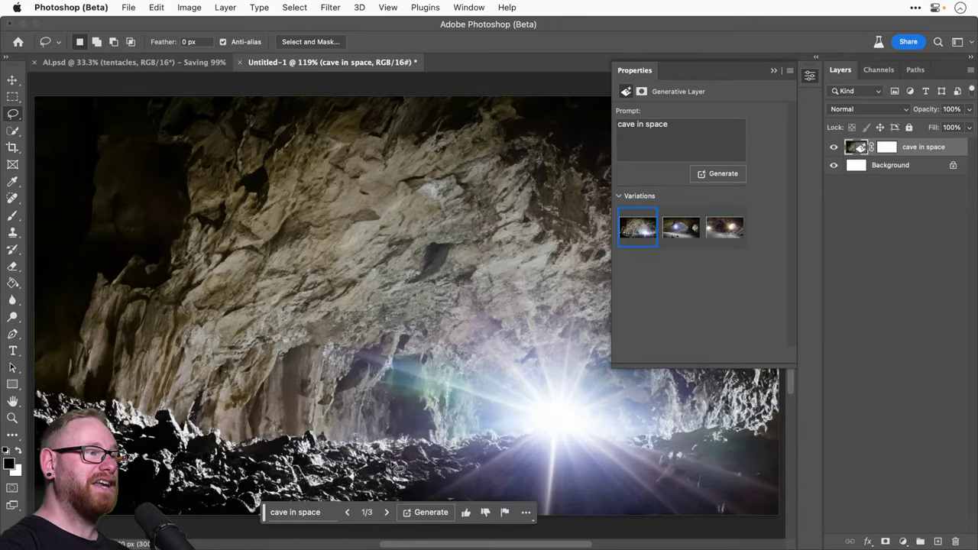
left_click(687, 232)
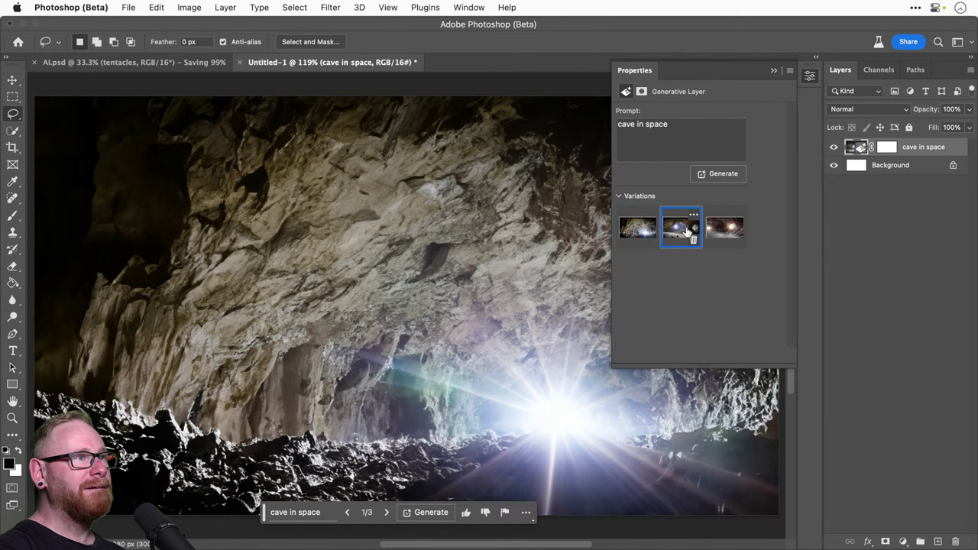
left_click(718, 229)
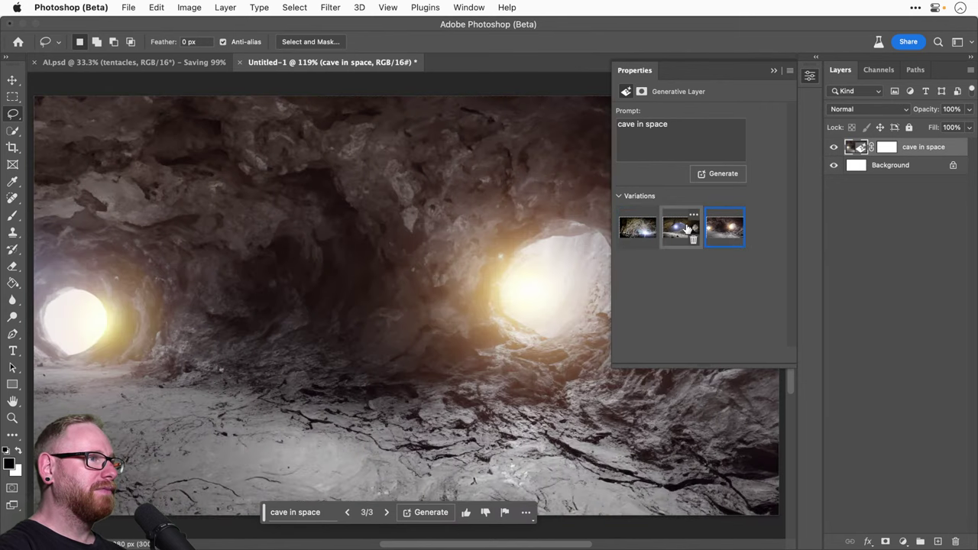
left_click(680, 229)
left_click(718, 230)
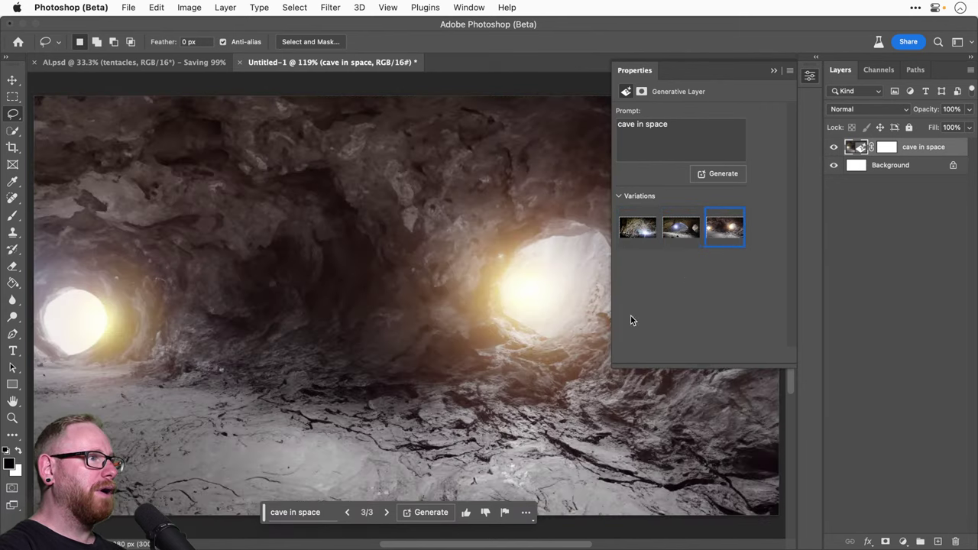
left_click(809, 76)
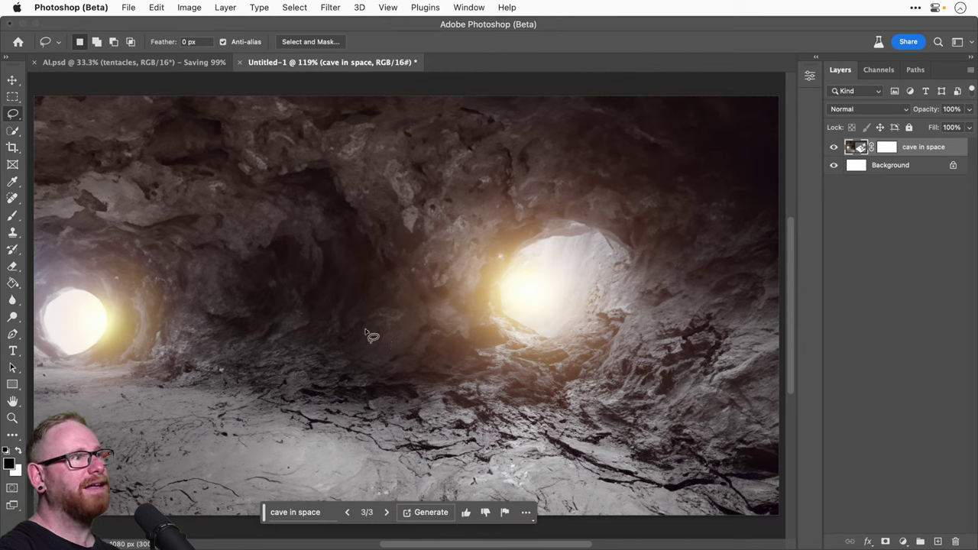
Step: Lasso a patch of cave floor and generate a 'snail', choosing the first striped-shell variation
mouse_move(346, 315)
left_mouse_down()
mouse_move(313, 420)
mouse_move(378, 323)
left_mouse_up()
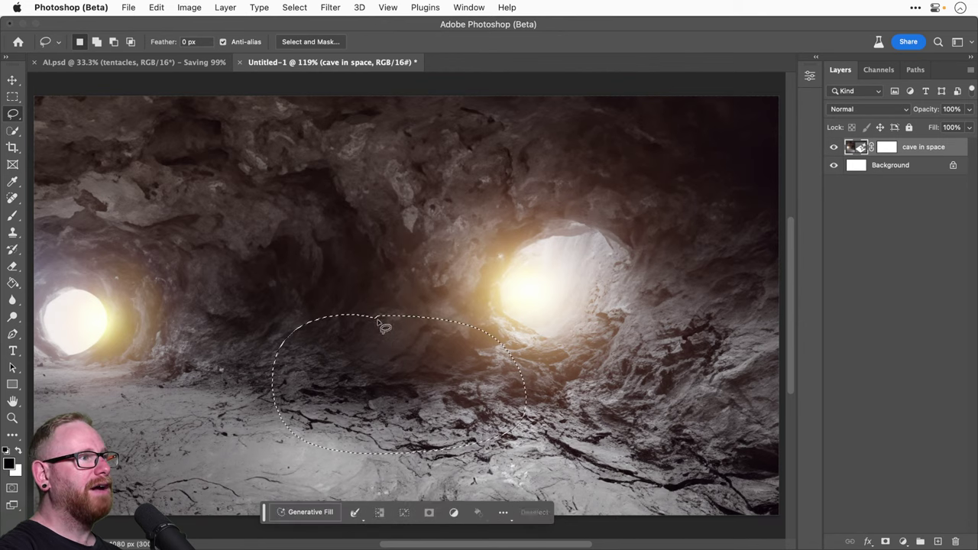
left_click(304, 512)
type("snail")
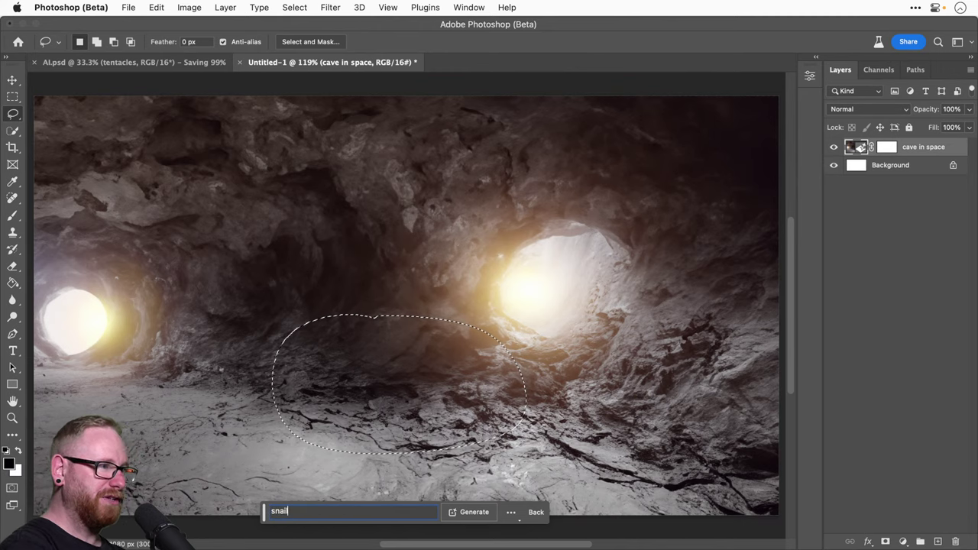
key("Return")
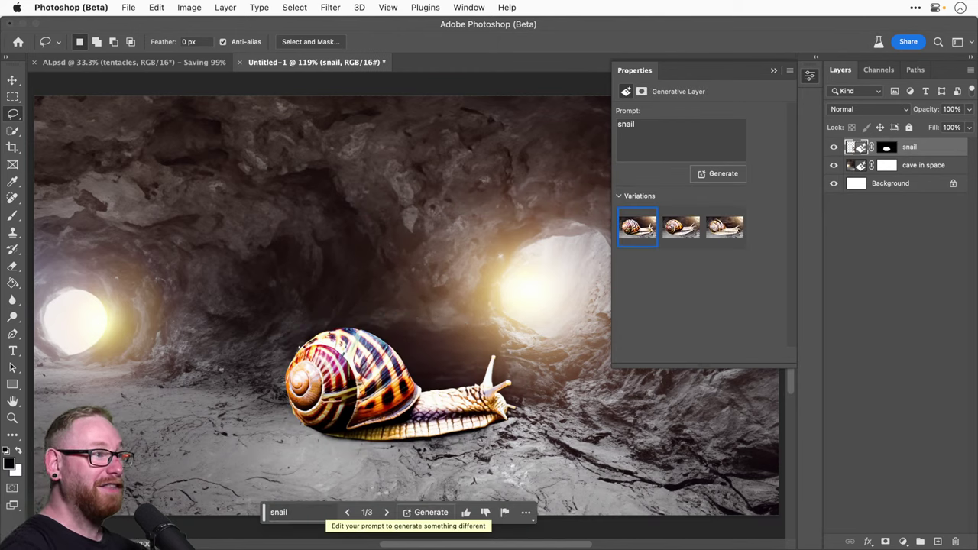
left_click(692, 231)
left_click(717, 230)
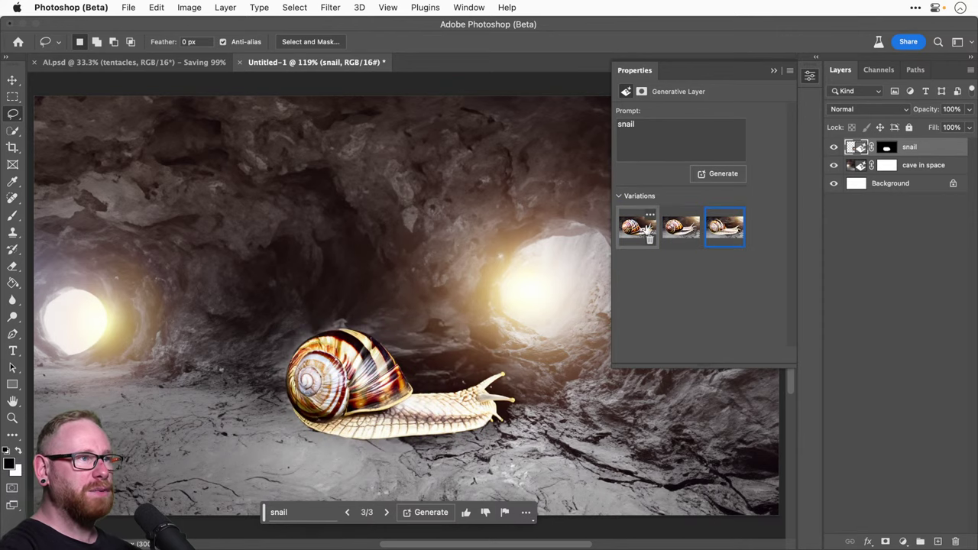
left_click(638, 229)
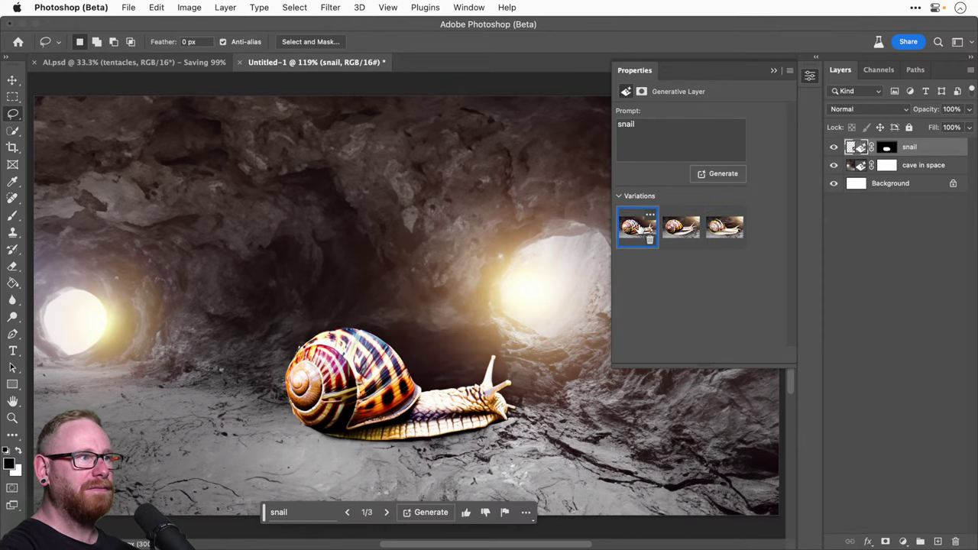
Step: Toggle the cave layer's visibility, then hide both the snail and cave layers
left_click(834, 165)
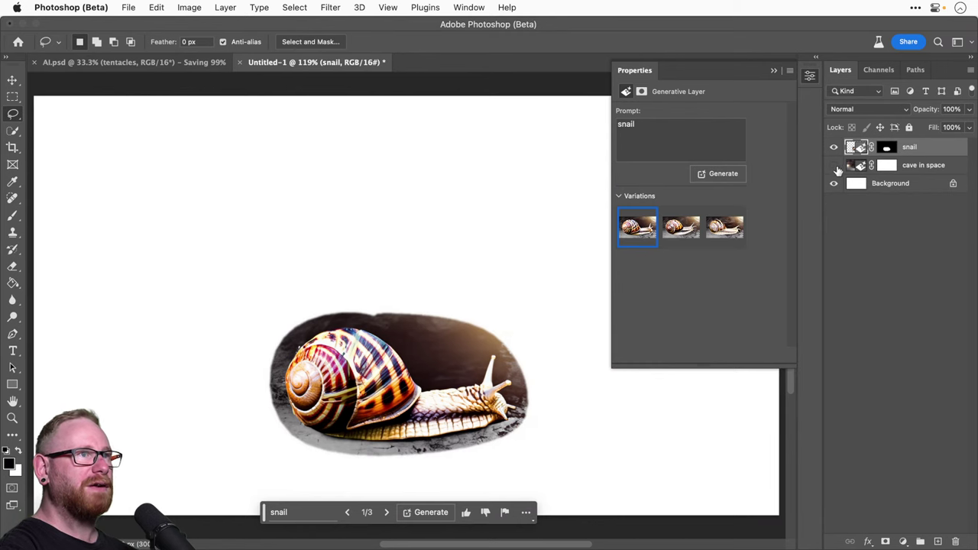
left_click(833, 165)
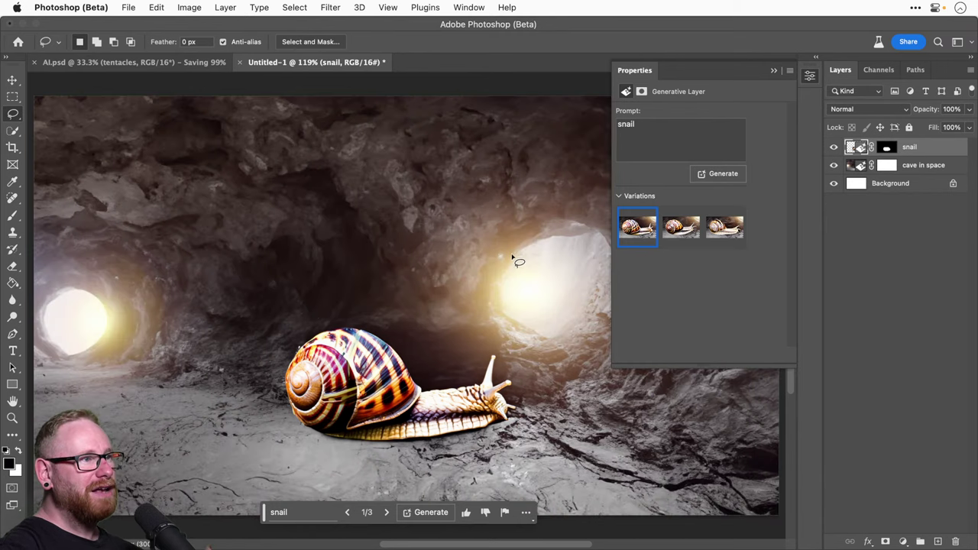
left_click_drag(831, 150, 833, 167)
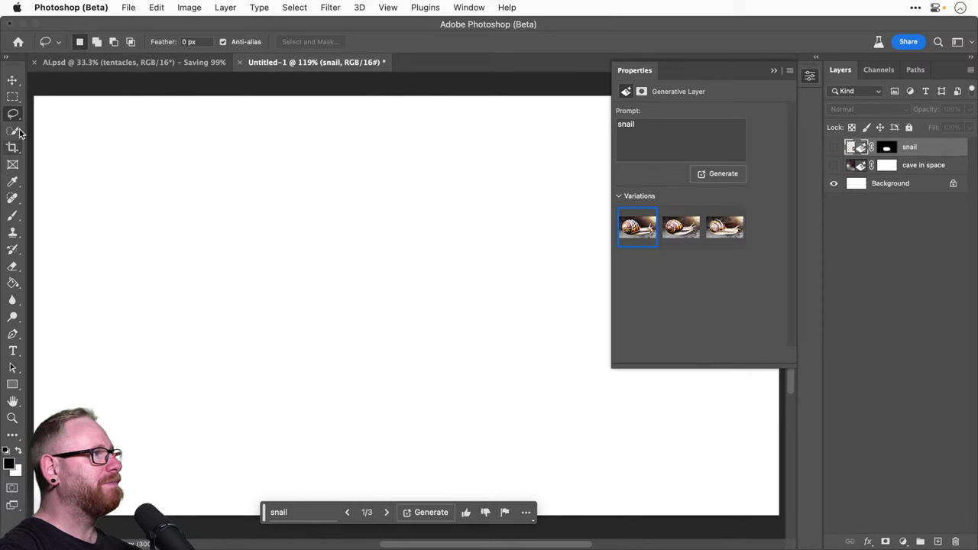
Step: Show the cave again, outline its centre and generate an 'alien snail' there with Generative Fill
left_click(834, 165)
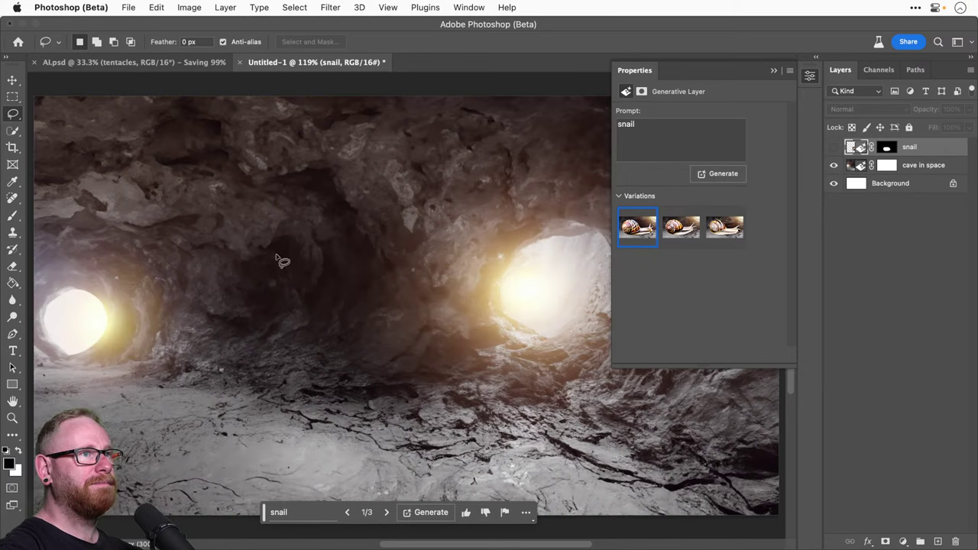
mouse_move(241, 275)
left_mouse_down()
mouse_move(207, 375)
mouse_move(432, 466)
left_mouse_up()
left_click_drag(431, 233, 243, 272)
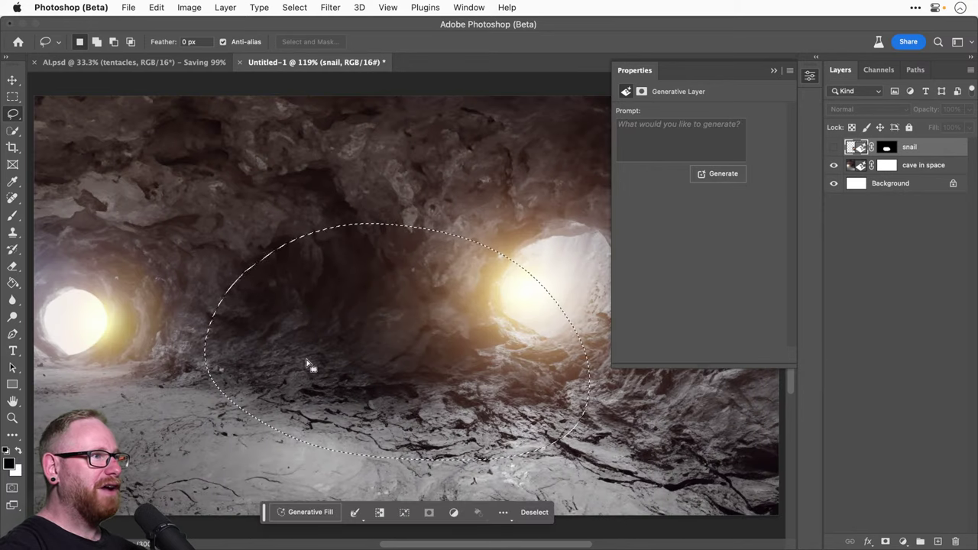
type("al")
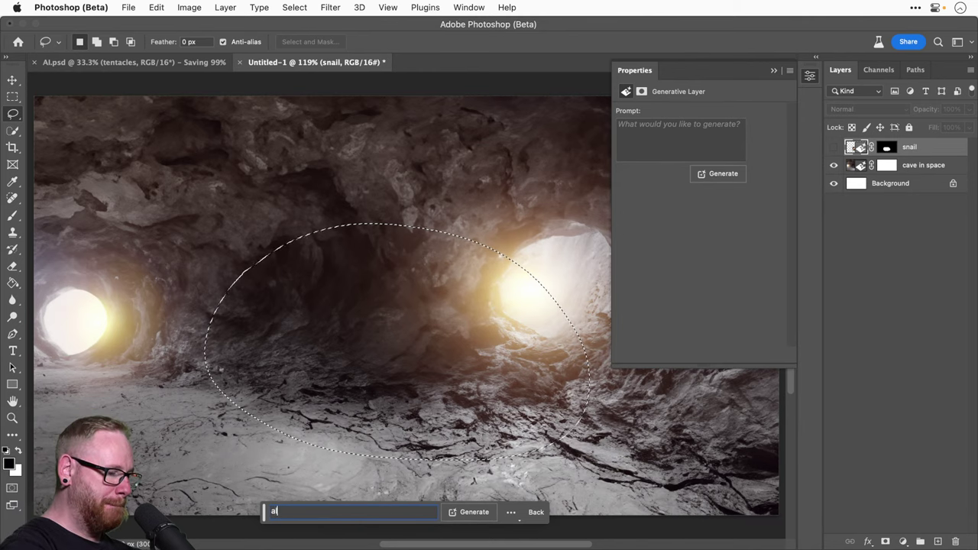
type("ien snail")
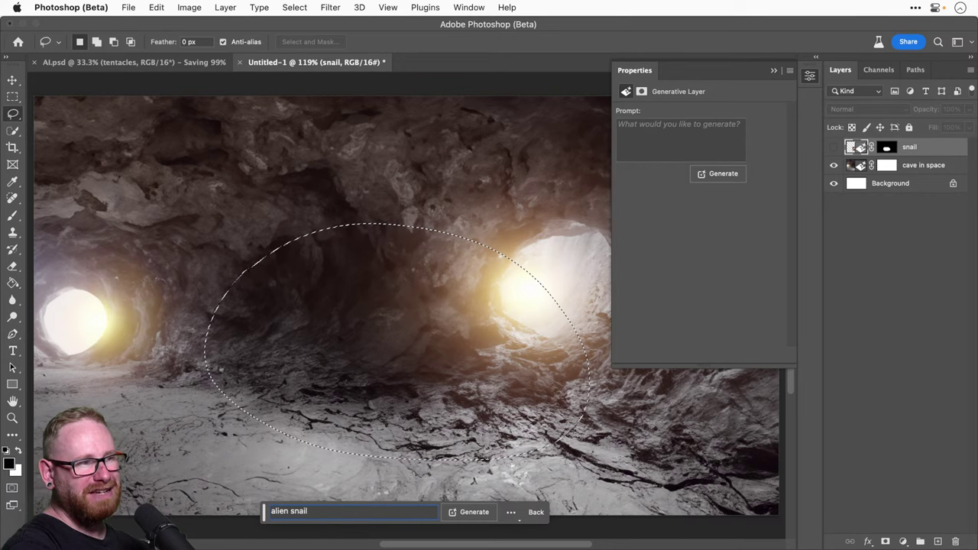
key("Return")
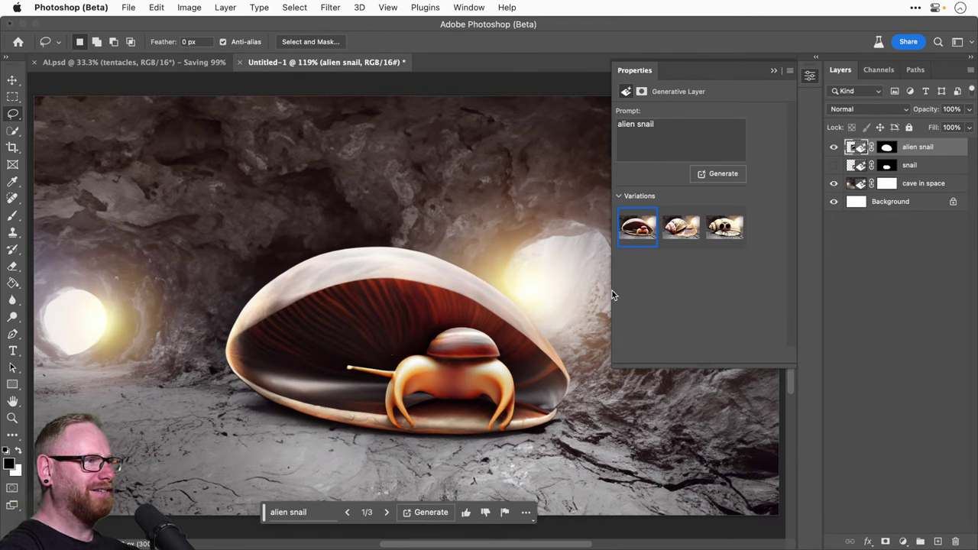
left_click(681, 233)
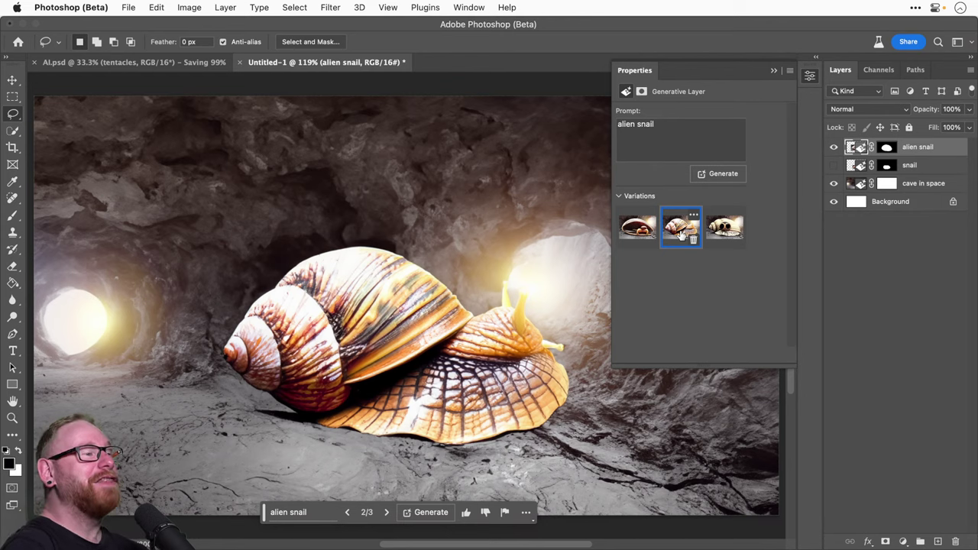
left_click(724, 228)
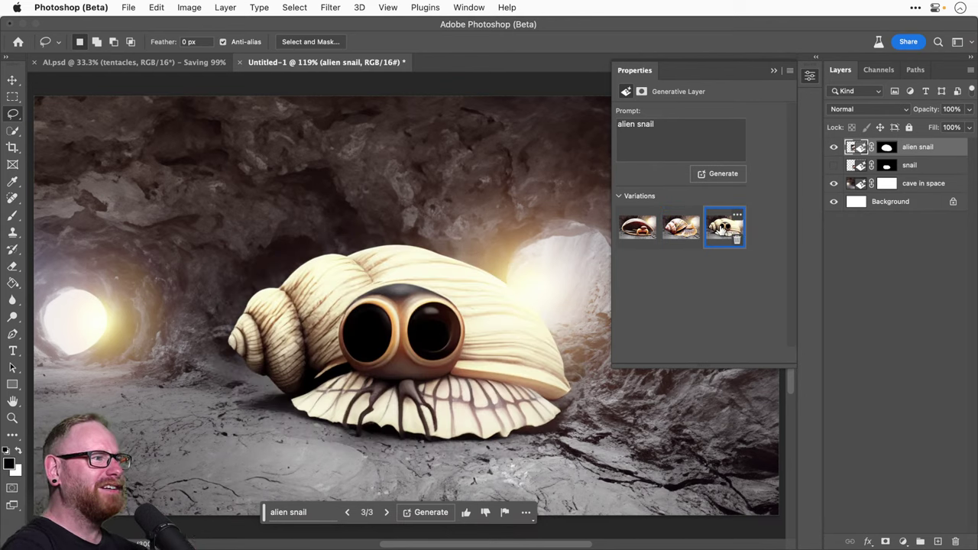
left_click(680, 227)
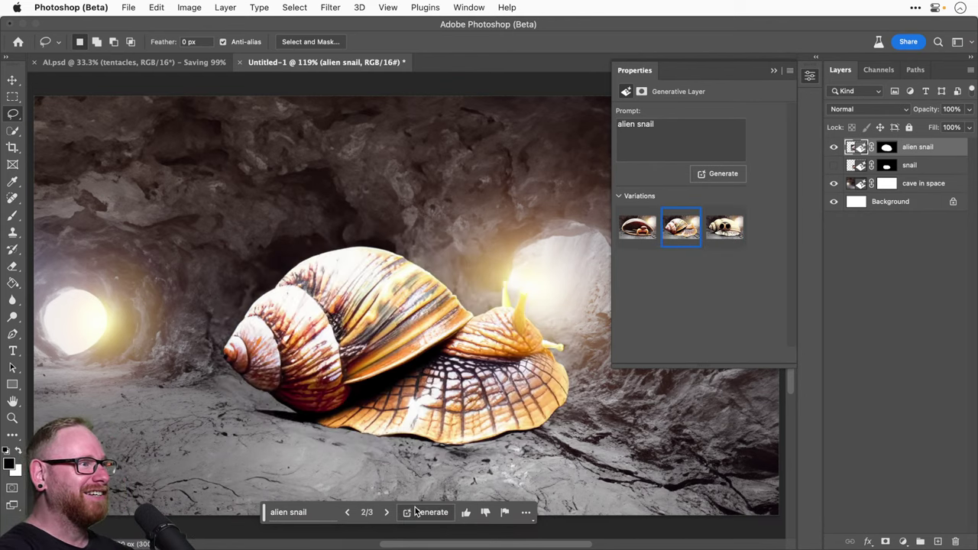
Step: Generate more alien snail variations and settle on the realistic brown ridged-shell snail
left_click(421, 512)
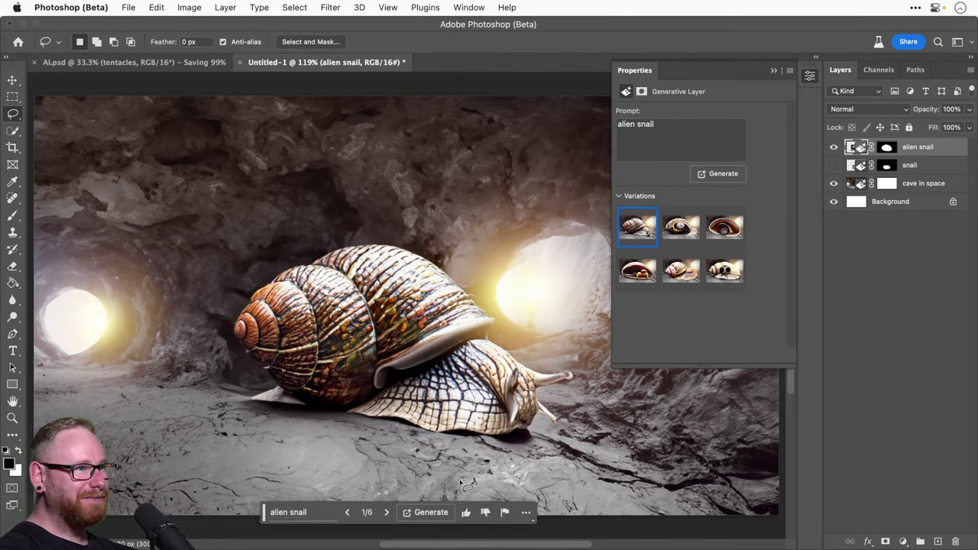
left_click(677, 228)
left_click(723, 226)
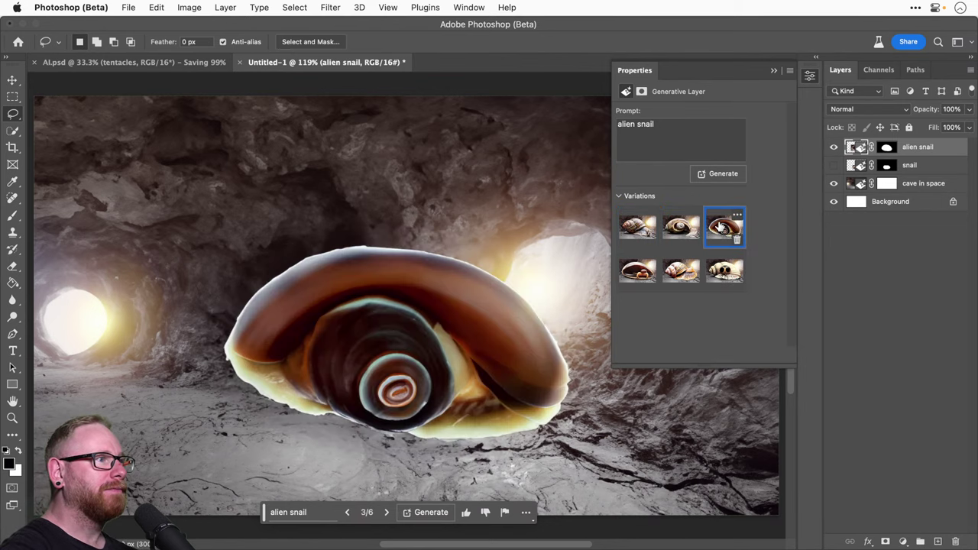
left_click(636, 226)
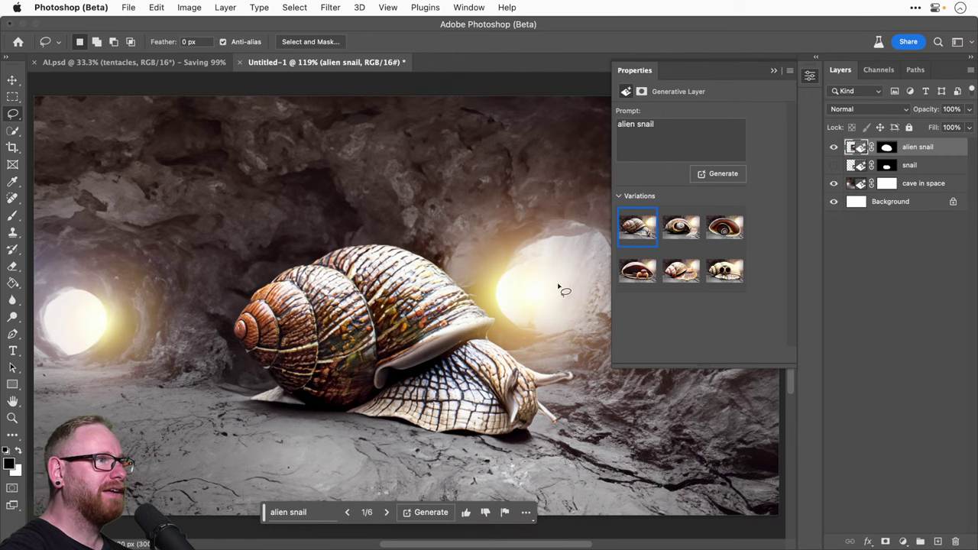
Step: Zoom in on the snail's shell and toggle the cave in space layer to inspect it
key("z")
left_click_drag(490, 320, 493, 312)
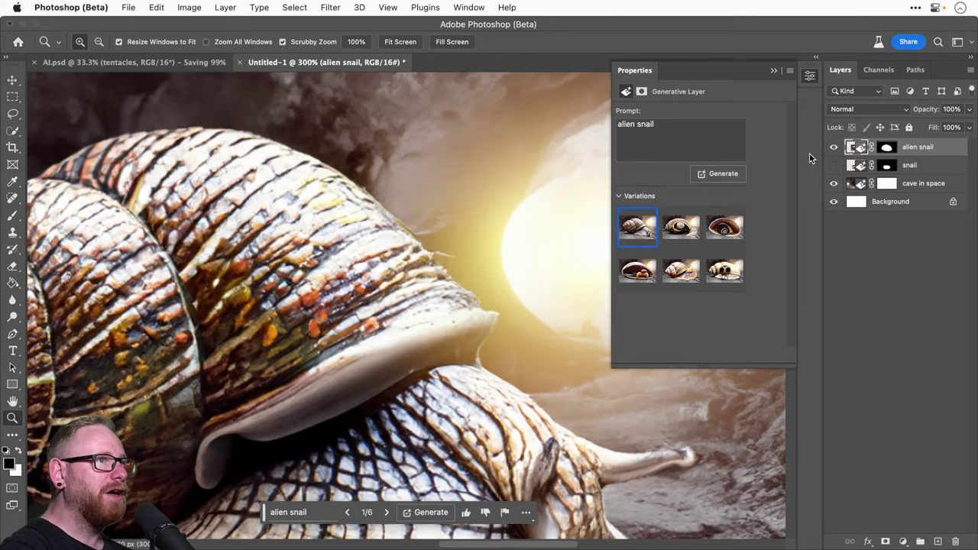
left_click(834, 183)
left_click(834, 183)
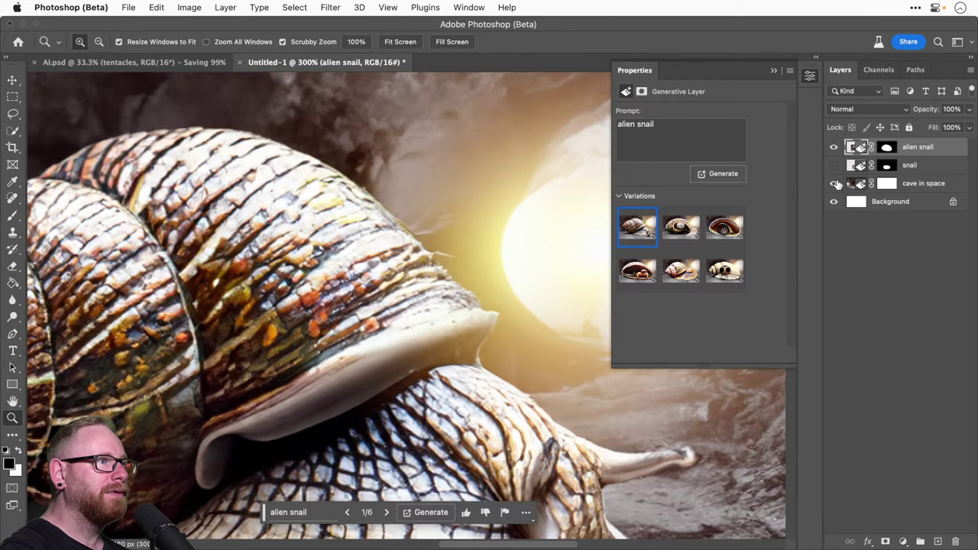
left_click(834, 183)
left_click(834, 184)
left_click_drag(458, 247, 317, 267)
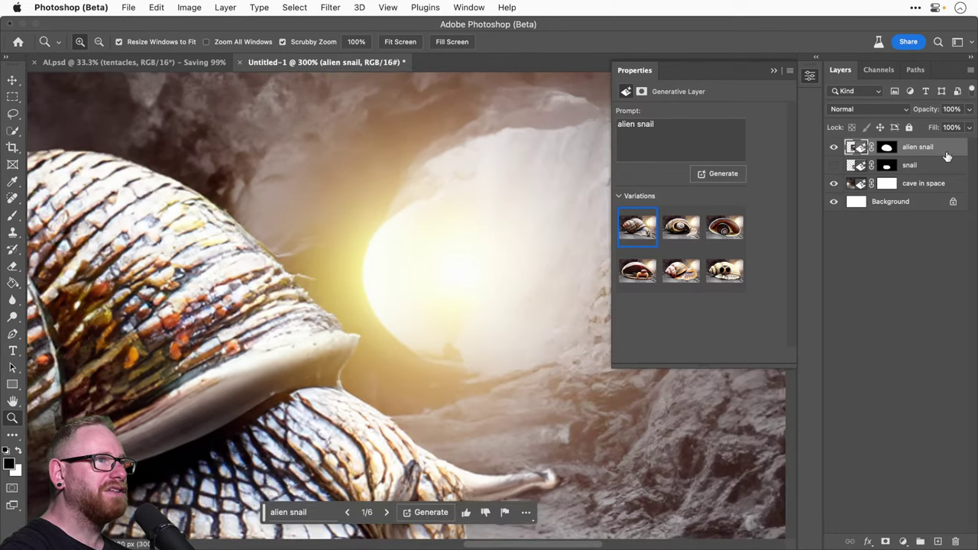
left_click(834, 183)
left_click(834, 184)
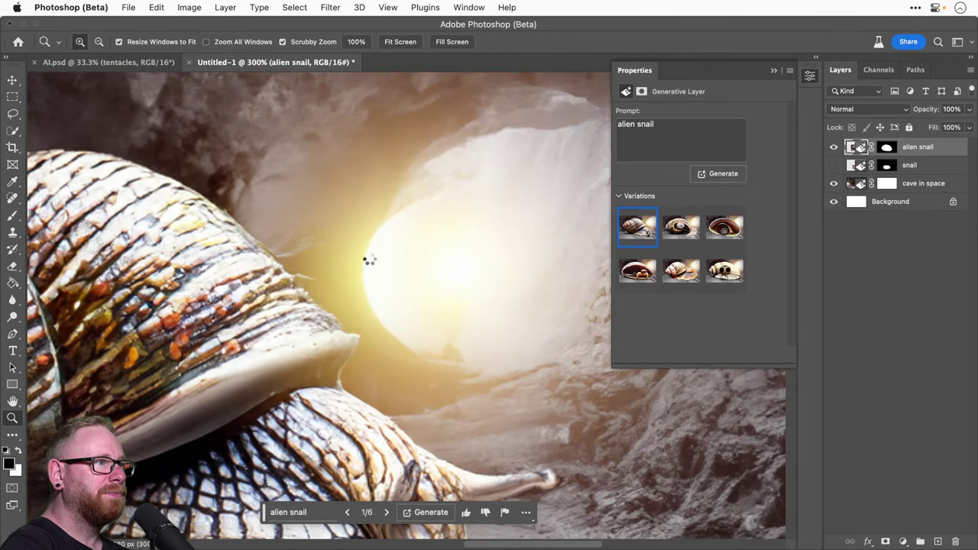
left_click_drag(360, 299, 481, 242)
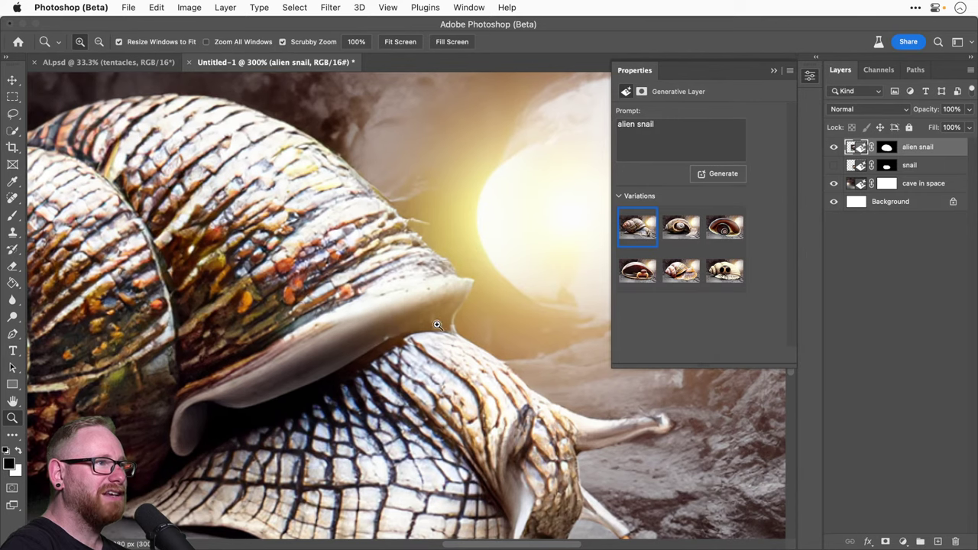
scroll(376, 288, "left", 10)
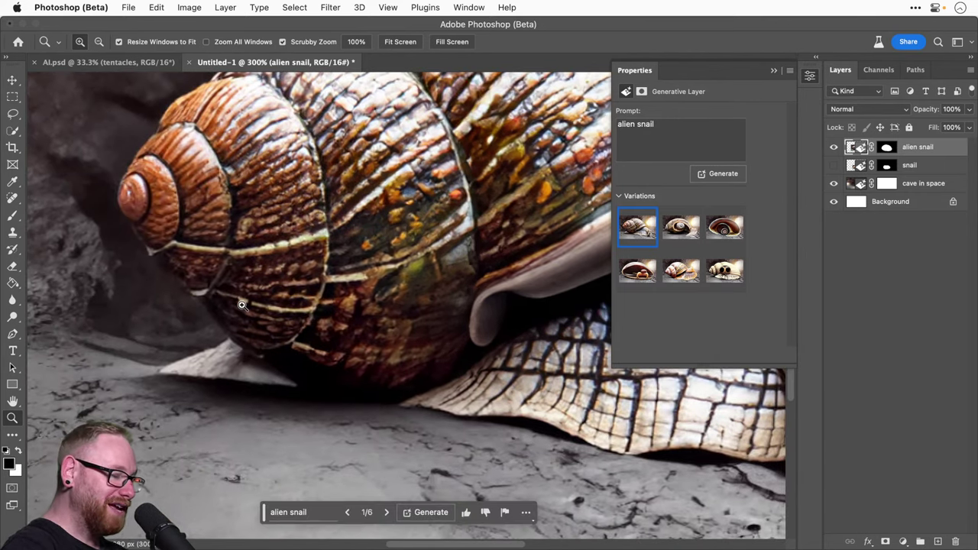
Step: Fit the image back in view, switch to the Move tool and close the generative layer properties
key("super+0")
key("v")
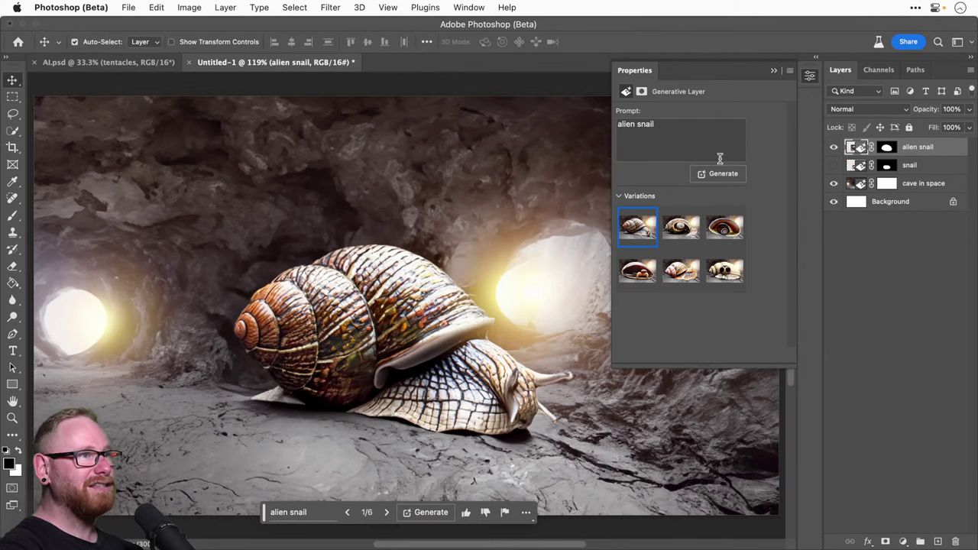
left_click(809, 76)
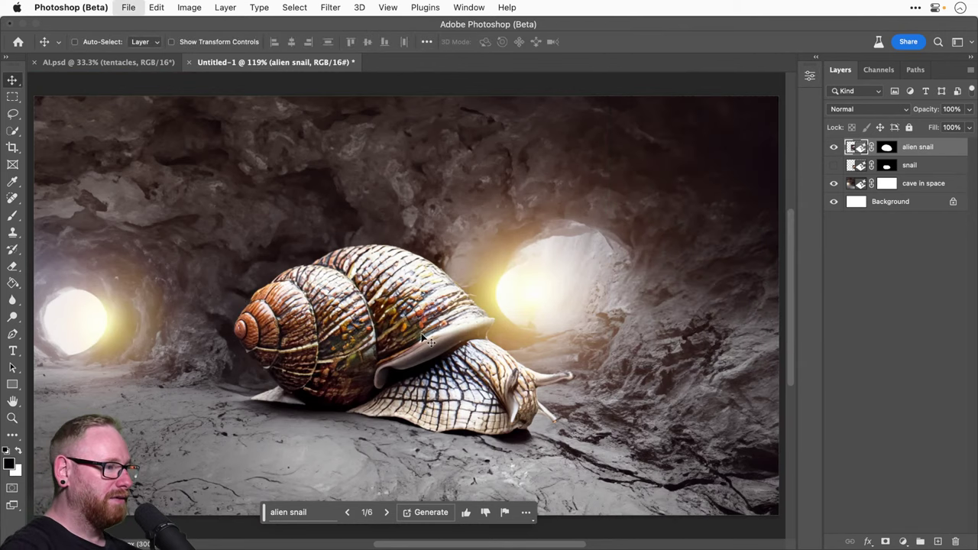
Step: Save the document as 'Space Alien Snail.psd'
key("shift+super+s")
type("S")
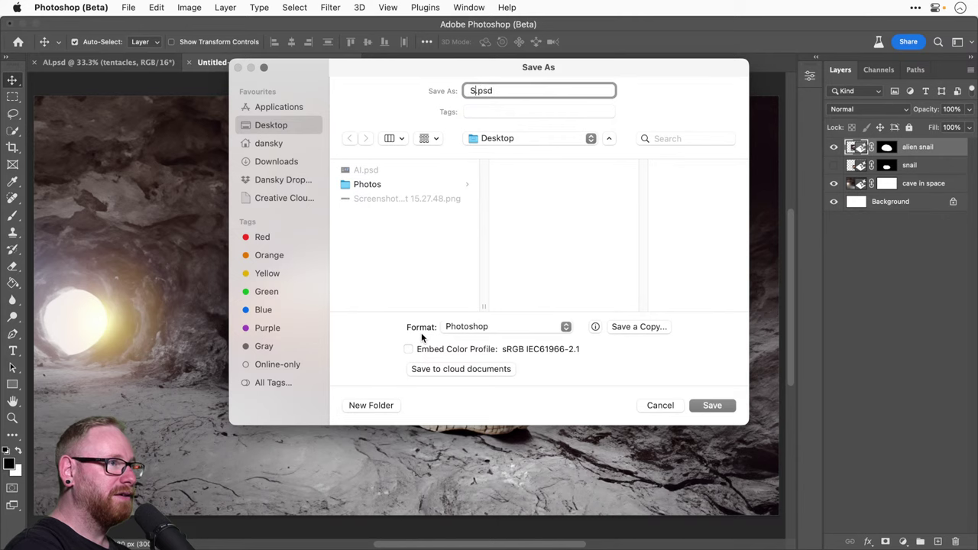
type("pace Alien ")
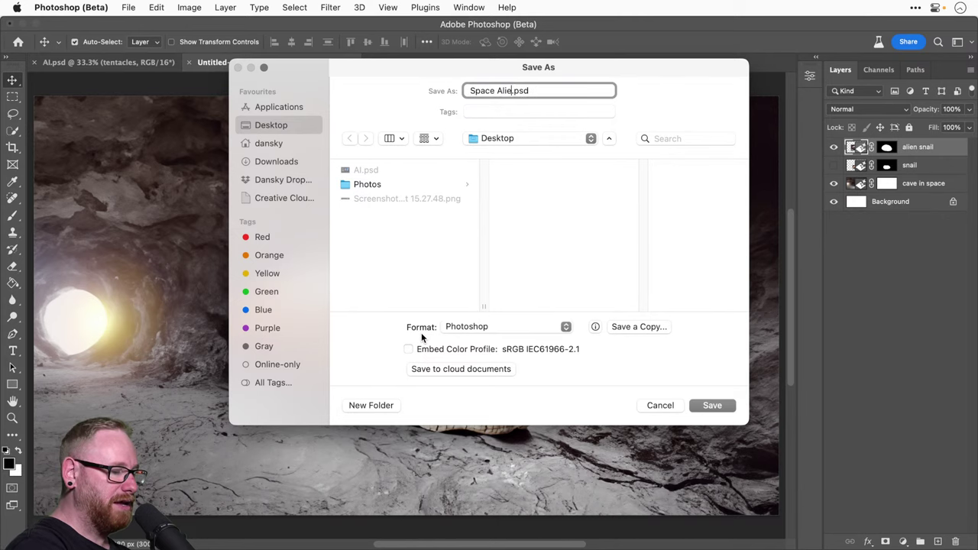
type("Snail")
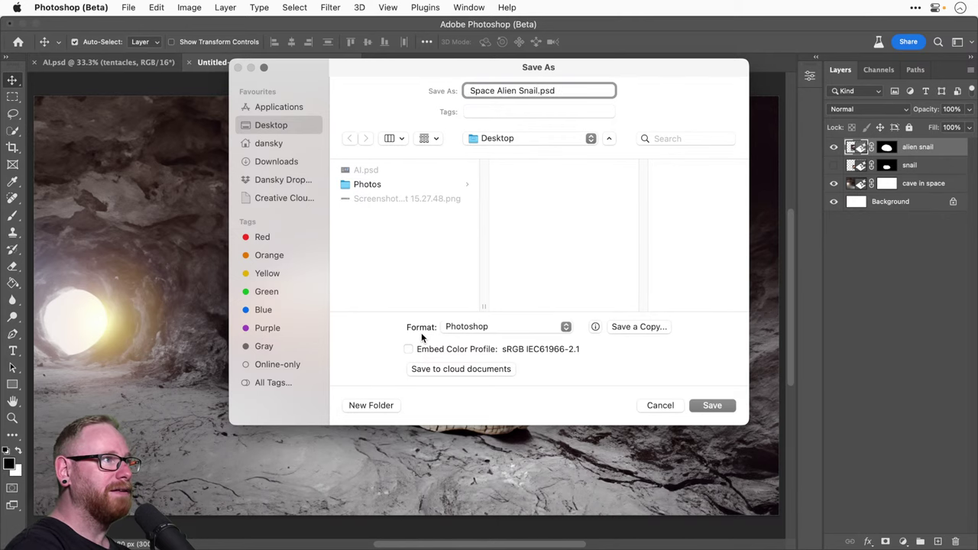
key("Return")
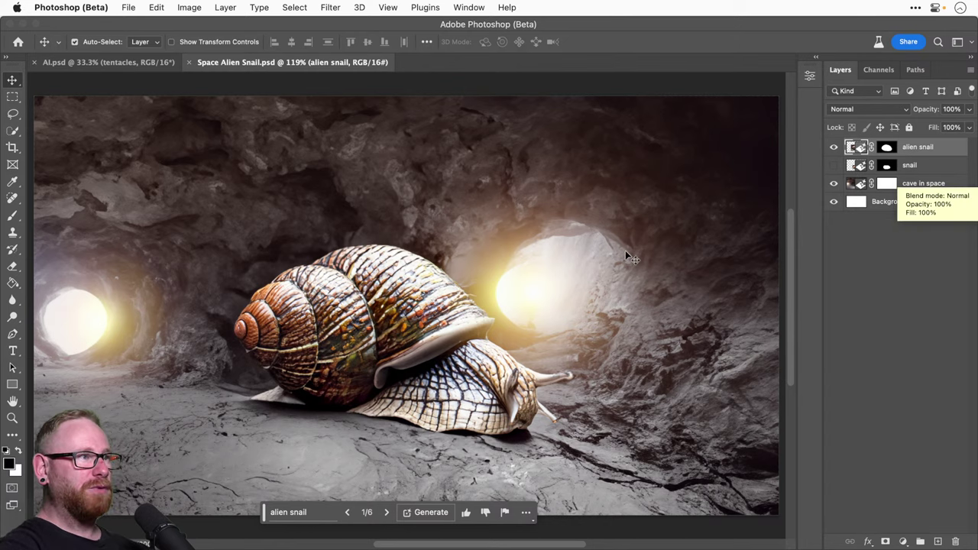
Step: Lasso an area left of the snail and generate a 'pinball machine' there
left_click(13, 113)
mouse_move(144, 303)
left_mouse_down()
mouse_move(127, 349)
mouse_move(127, 394)
left_mouse_up()
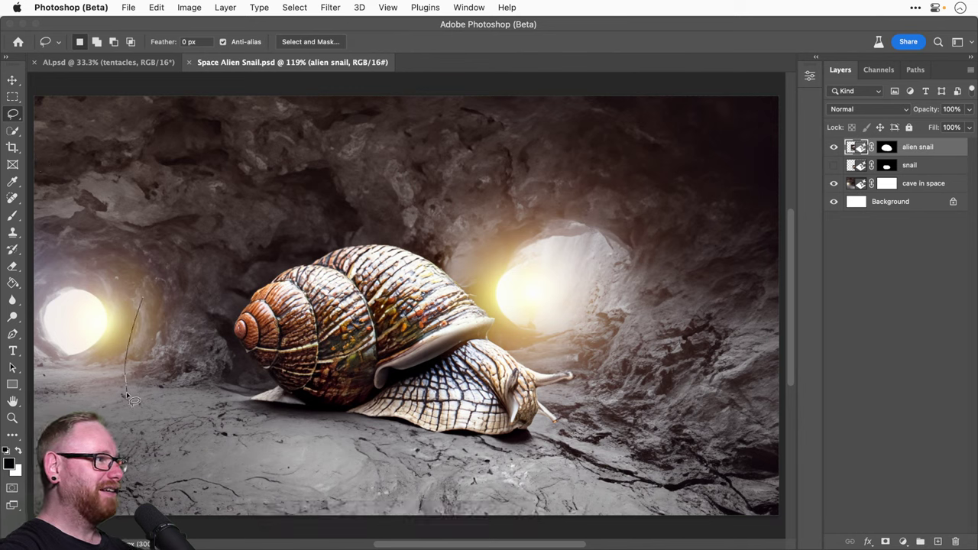
left_click_drag(209, 289, 145, 300)
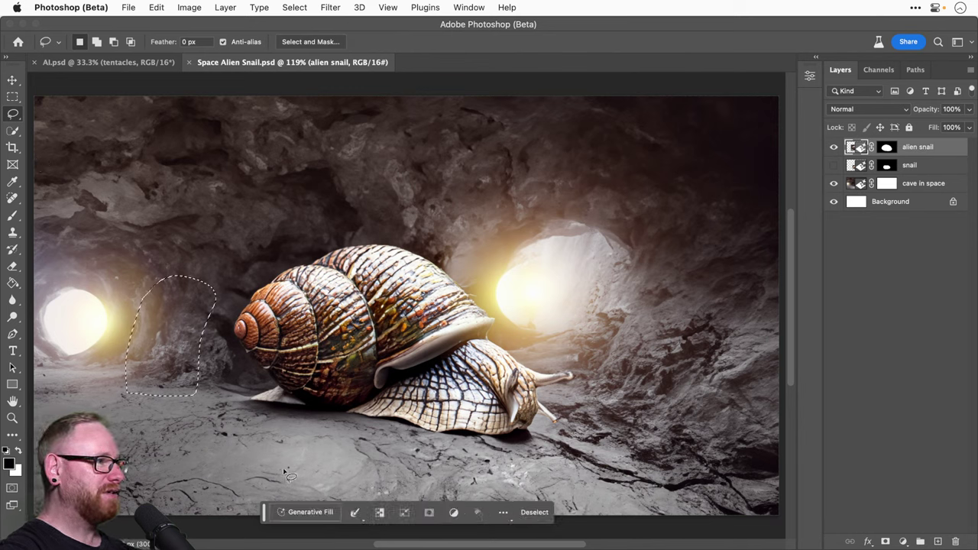
left_click(297, 511)
type("p")
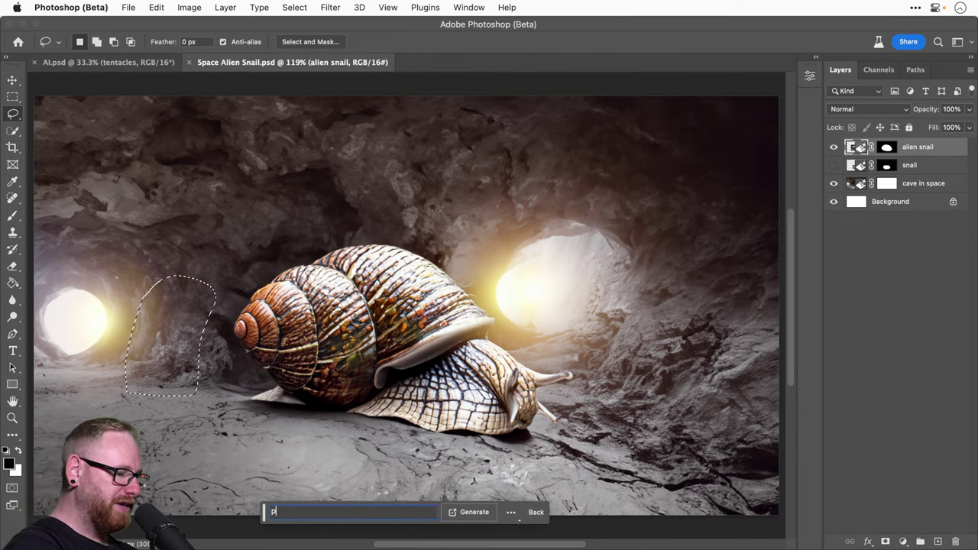
type("inball machine")
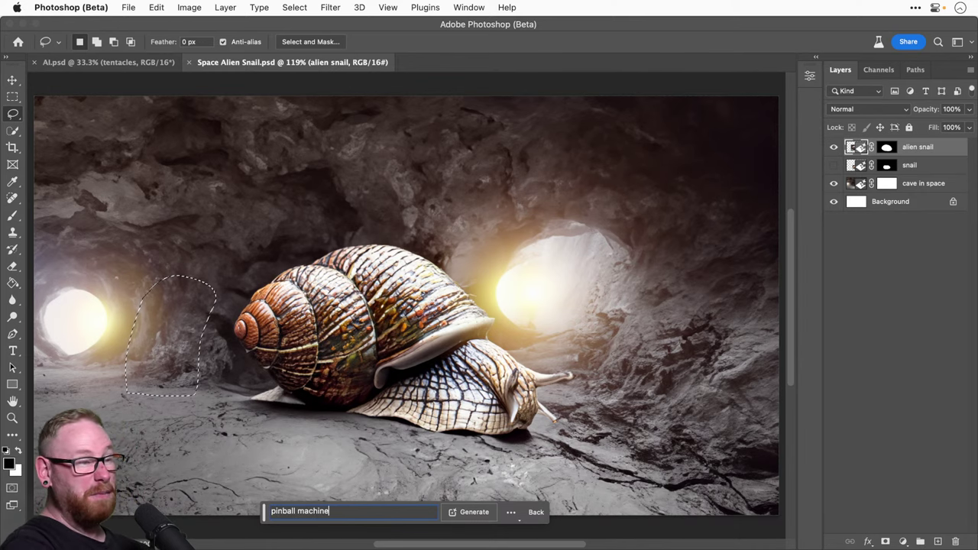
key("Return")
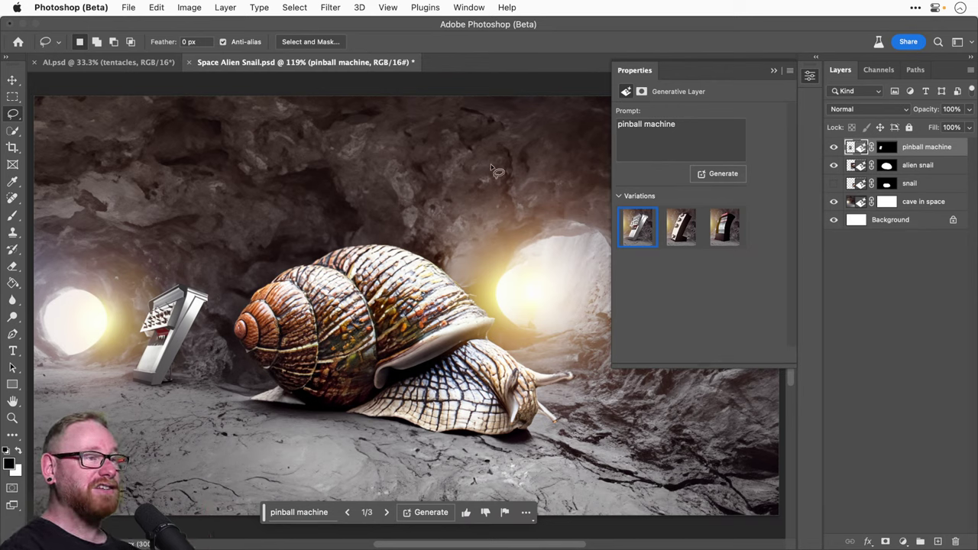
Step: Browse the pinball machine variations, generate more, and settle on the red-and-blue machine (variation 2)
left_click(679, 219)
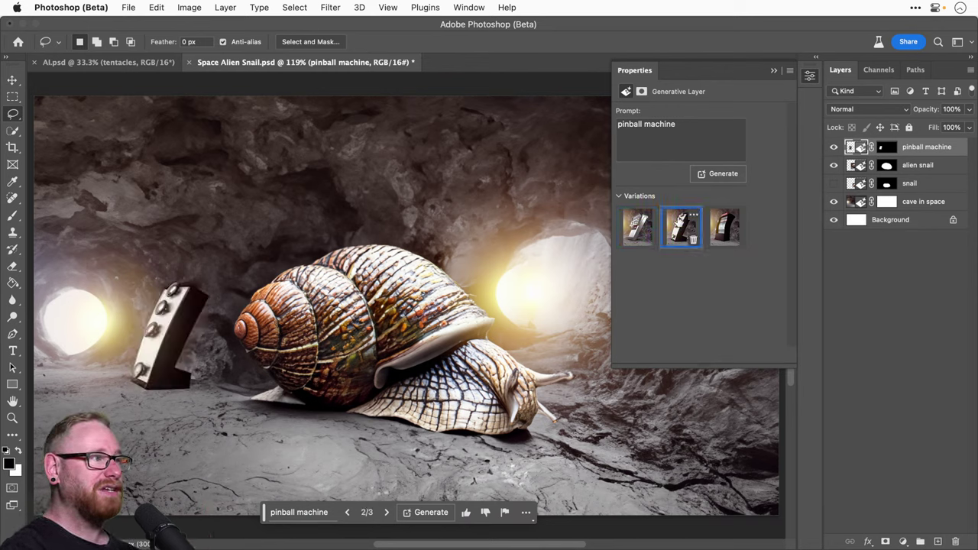
left_click(715, 225)
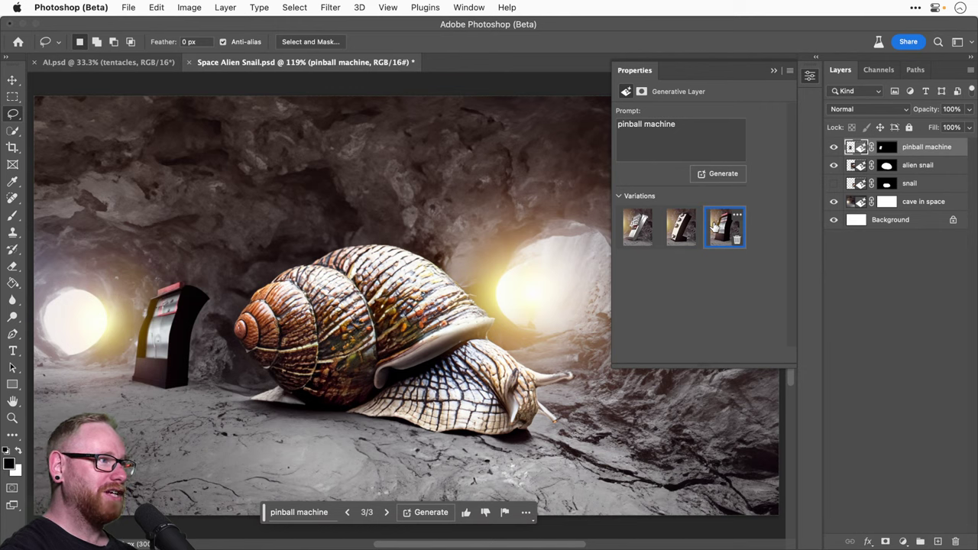
left_click(719, 174)
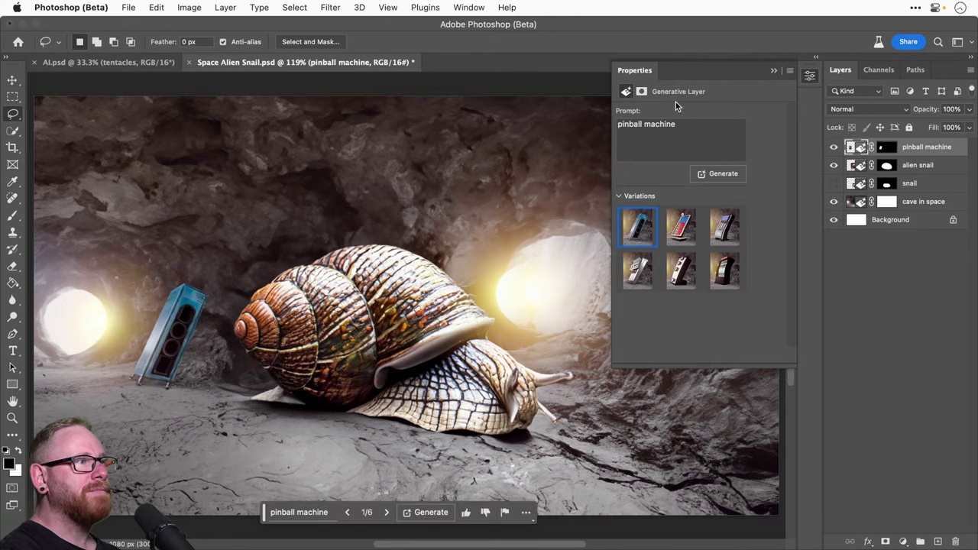
left_click(686, 227)
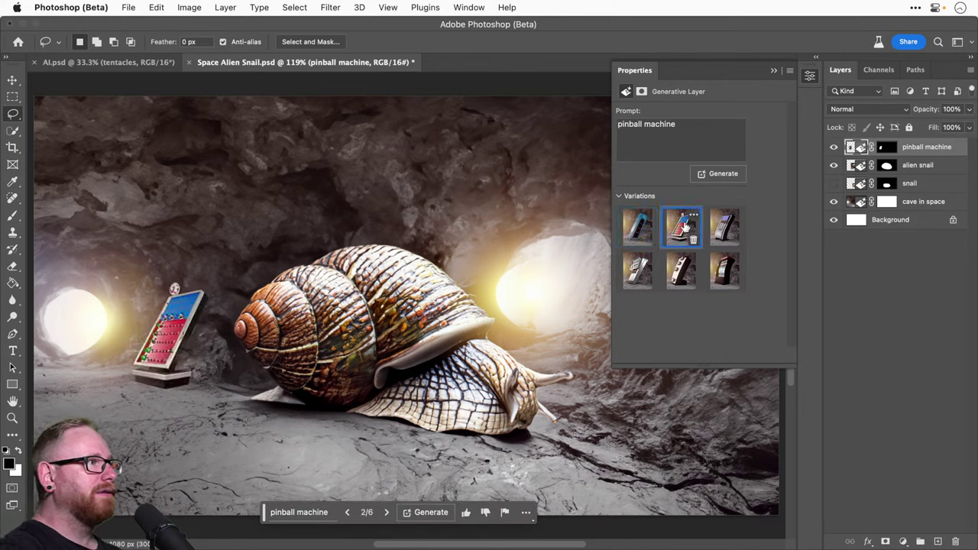
left_click(717, 231)
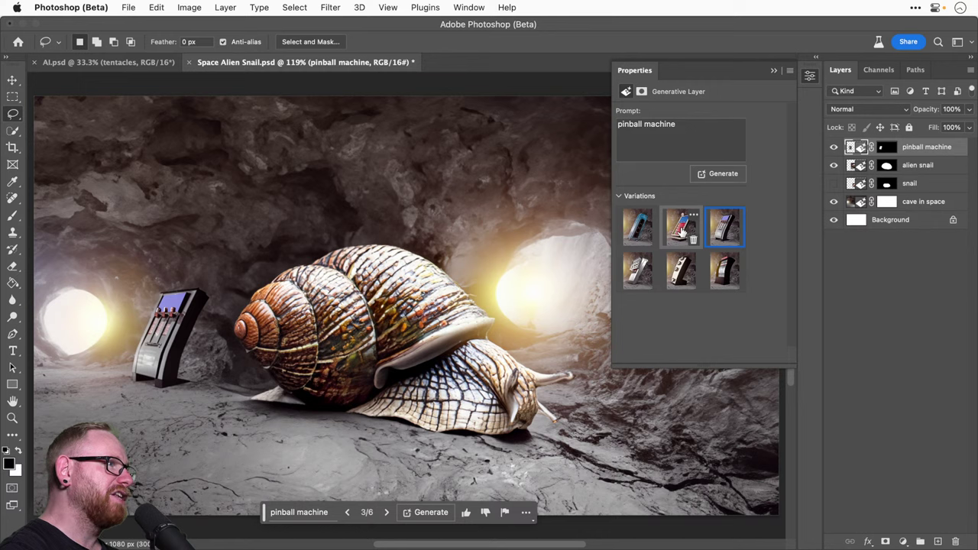
left_click(682, 227)
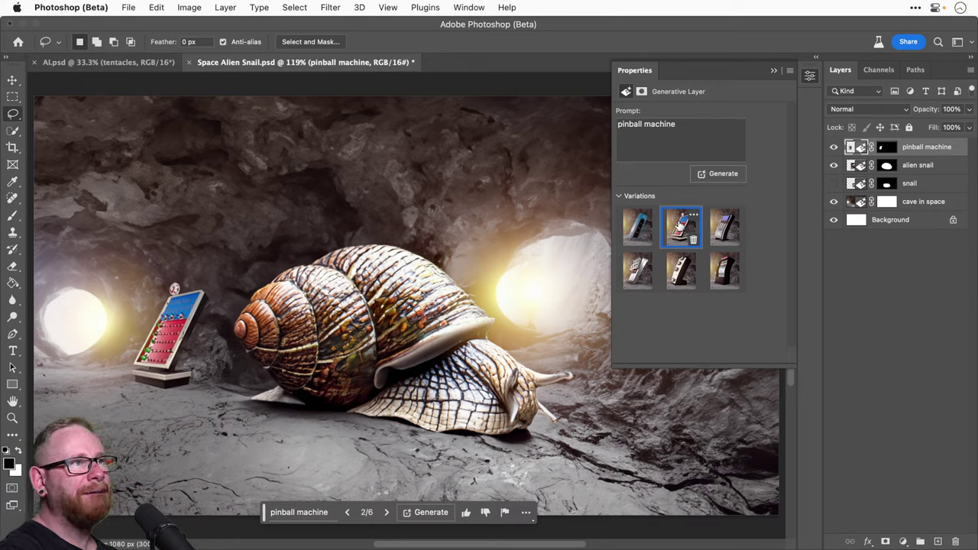
Step: Close the properties and compare the scene with and without the pinball machine, leaving it visible
left_click(808, 75)
left_click(837, 148)
left_click(837, 148)
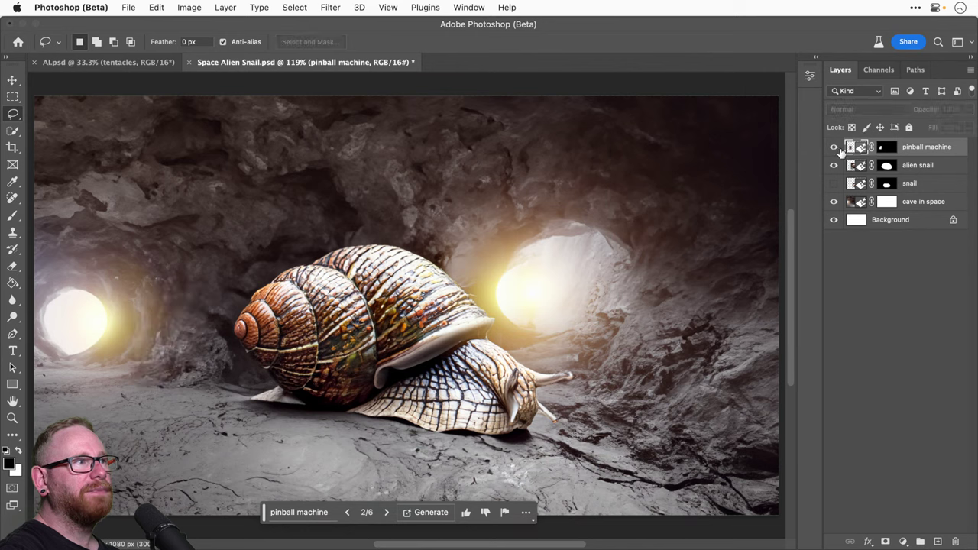
left_click(837, 149)
left_click(837, 148)
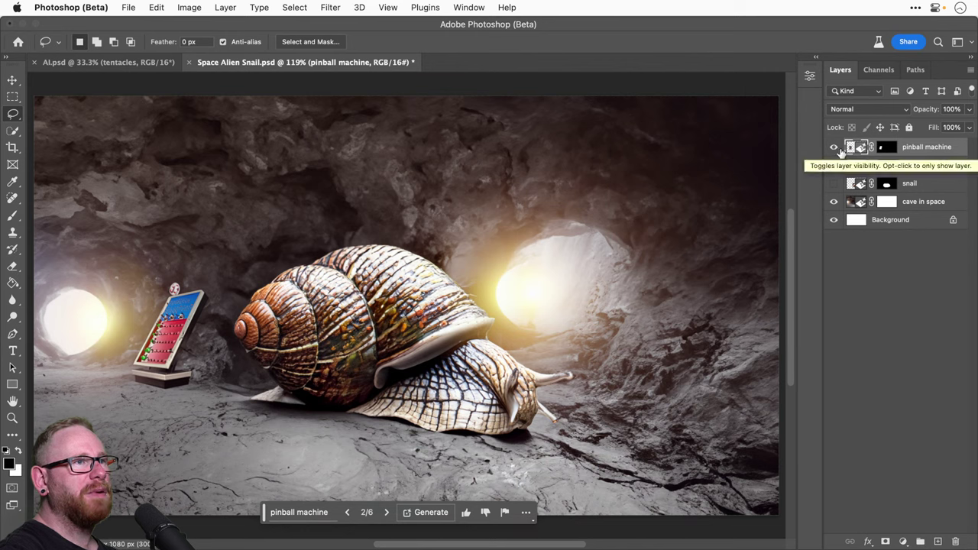
left_click(837, 148)
left_click(837, 149)
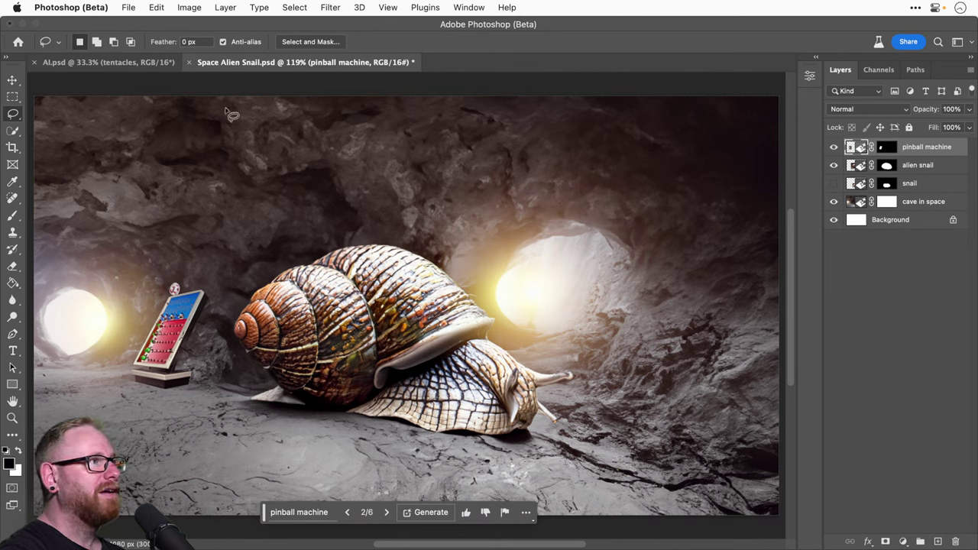
Step: Select the upper cave wall and generate 'bats' across it with Generative Fill
mouse_move(185, 95)
left_mouse_down()
mouse_move(522, 244)
mouse_move(667, 172)
mouse_move(628, 117)
mouse_move(430, 93)
left_mouse_up()
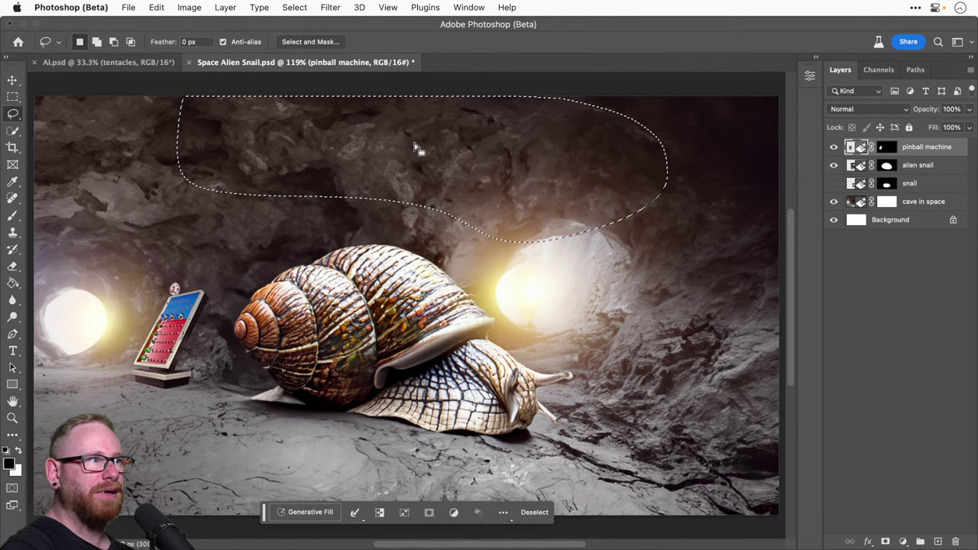
left_click(322, 512)
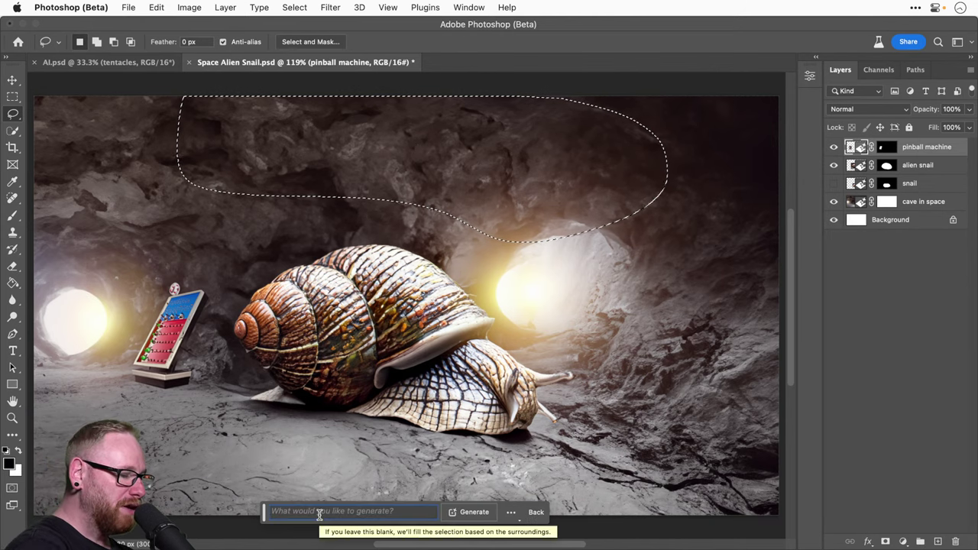
type("bats")
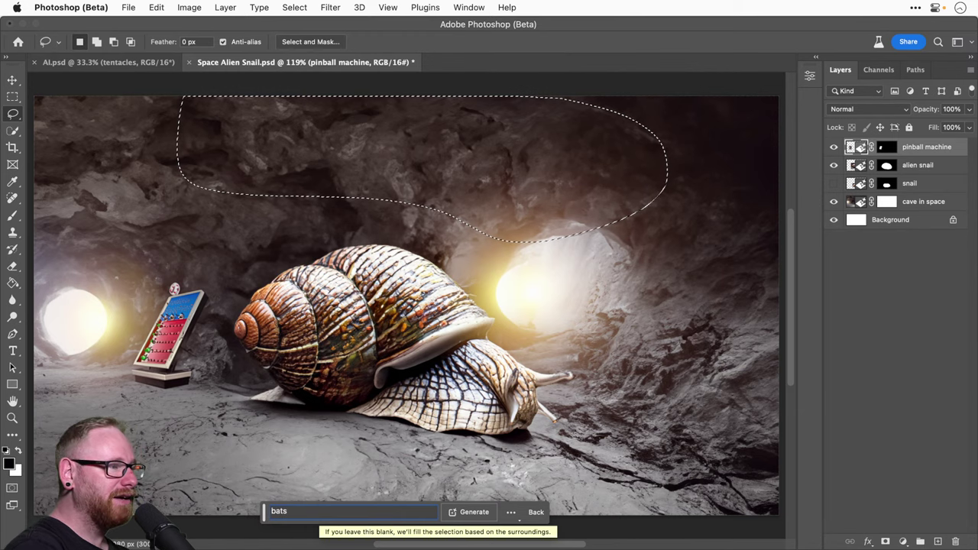
key("Return")
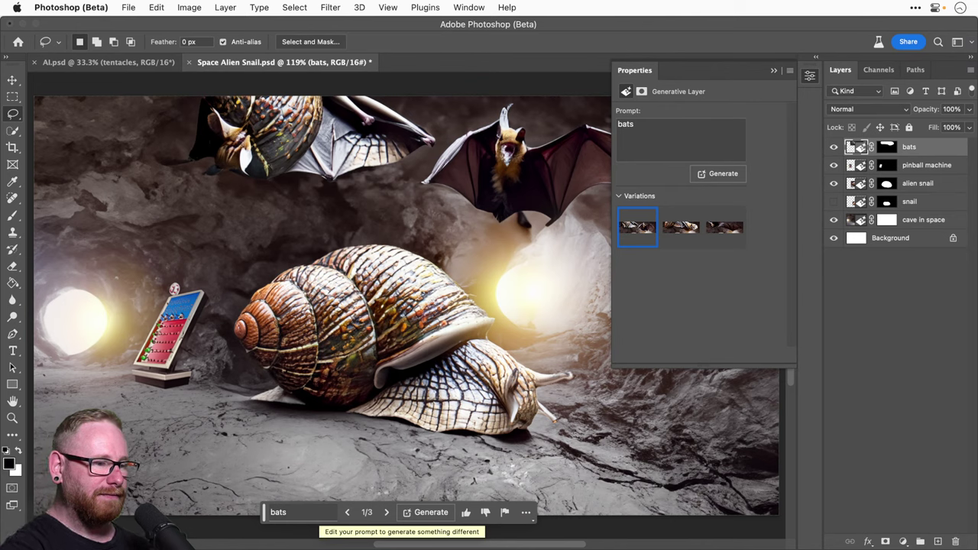
Step: Hide the bats layer, lasso the snail's head and Generative Fill it with 'headphones'
left_click(834, 146)
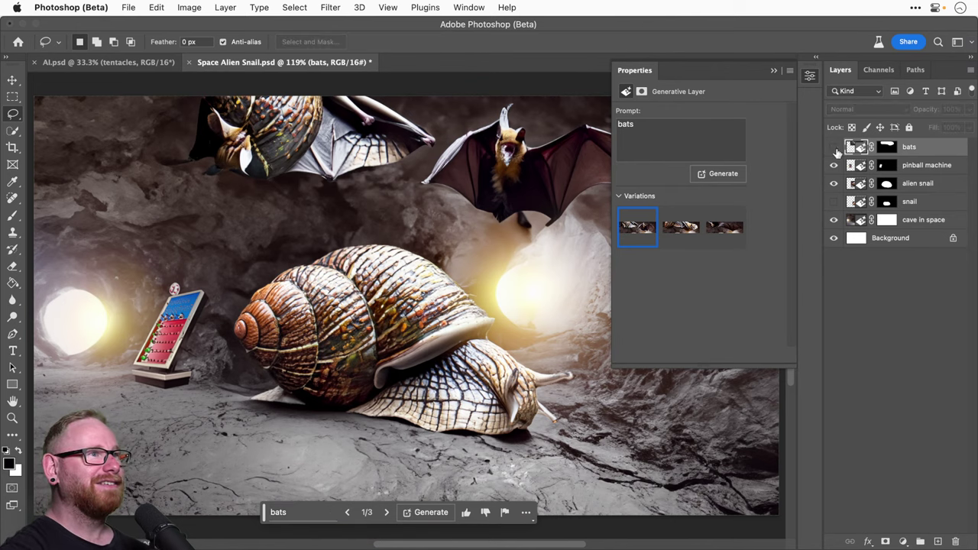
mouse_move(462, 338)
left_mouse_down()
mouse_move(507, 338)
mouse_move(525, 360)
mouse_move(567, 366)
mouse_move(571, 379)
mouse_move(541, 404)
mouse_move(441, 395)
mouse_move(433, 367)
mouse_move(462, 341)
left_mouse_up()
left_click(289, 513)
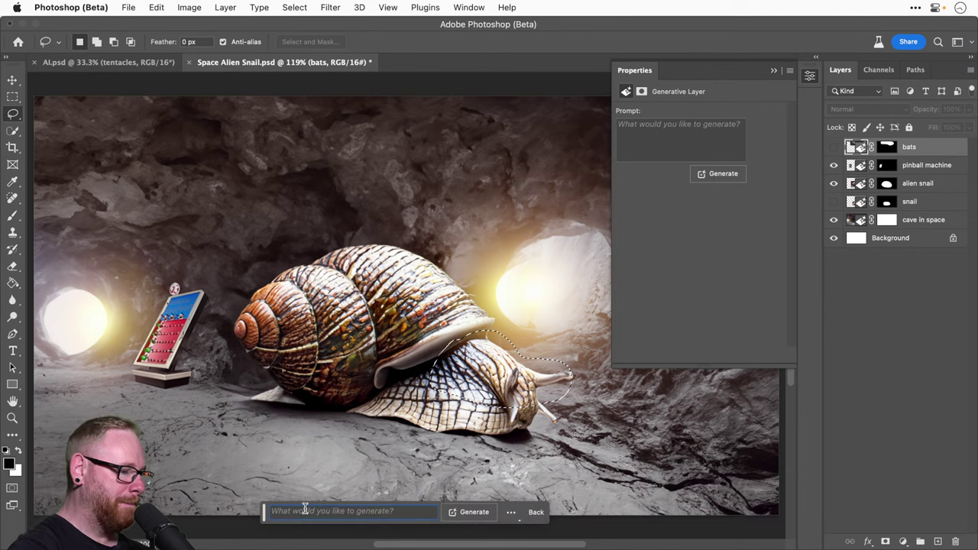
type("headphones")
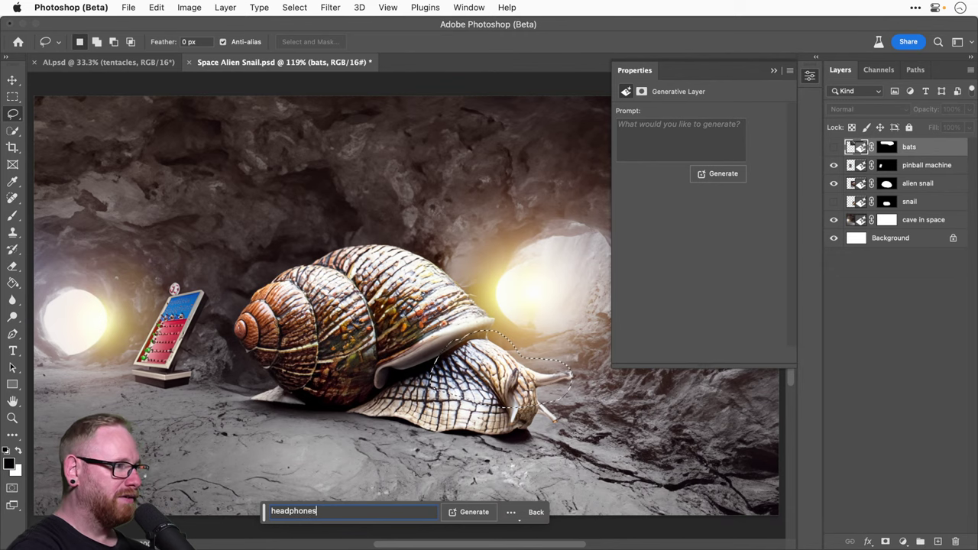
key("Return")
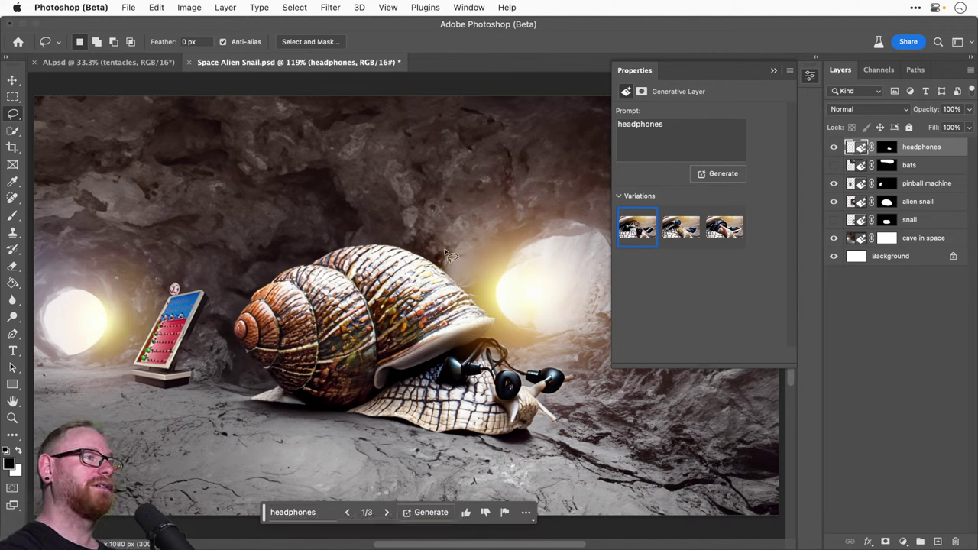
Step: Compare the headphones variations and generate two more batches of them
left_click(680, 227)
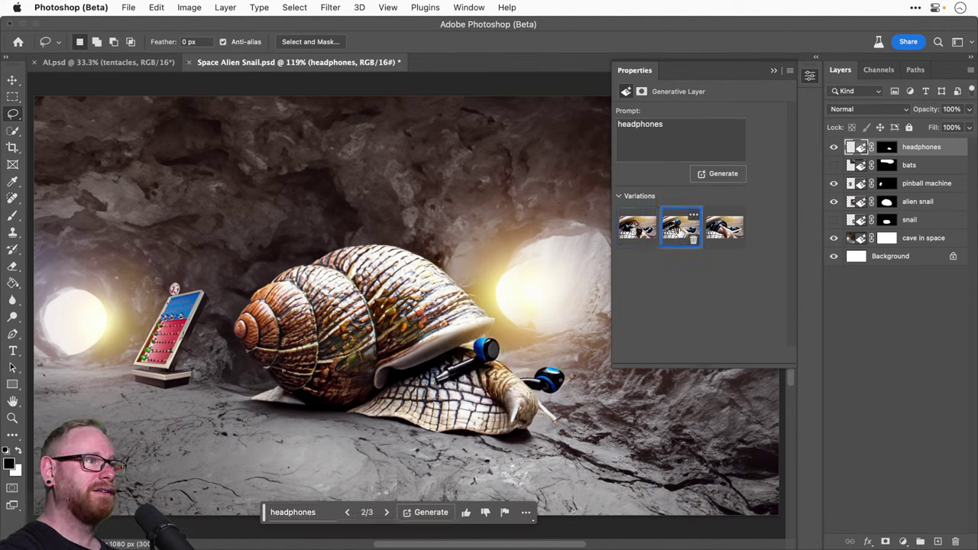
left_click(730, 229)
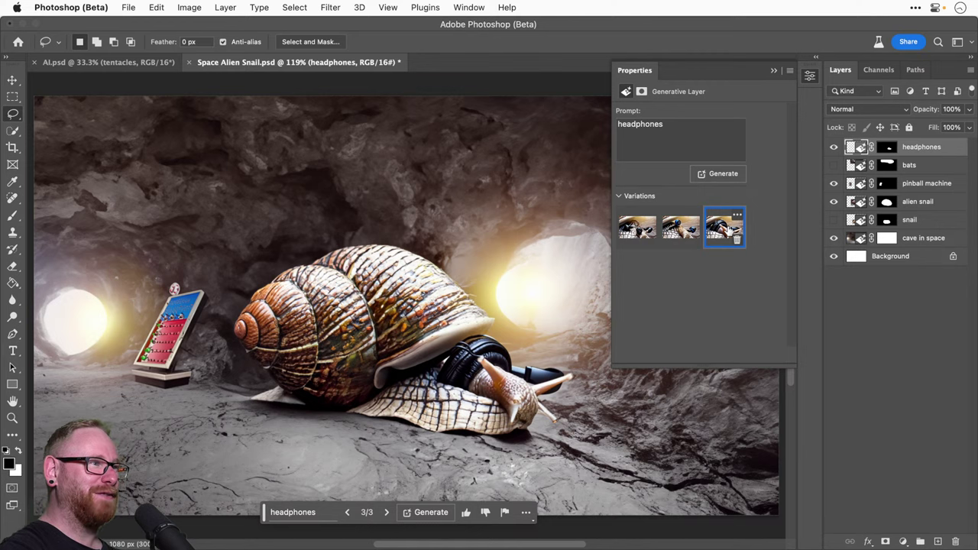
left_click(679, 228)
left_click(729, 175)
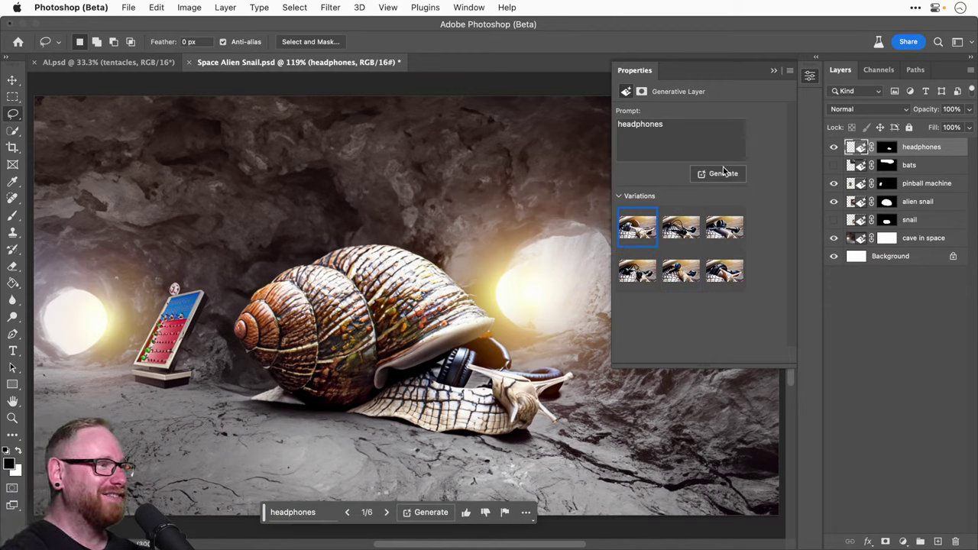
left_click(687, 227)
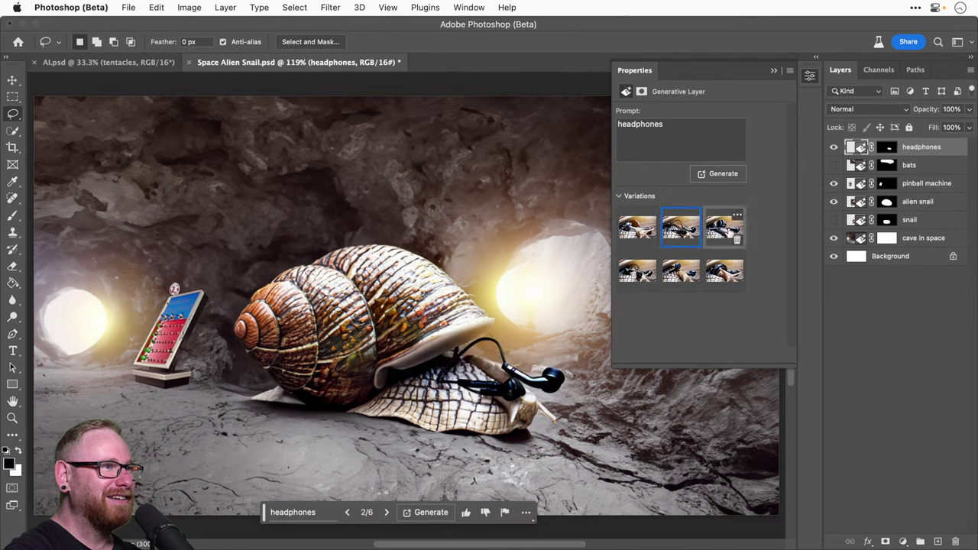
left_click(724, 228)
left_click(724, 174)
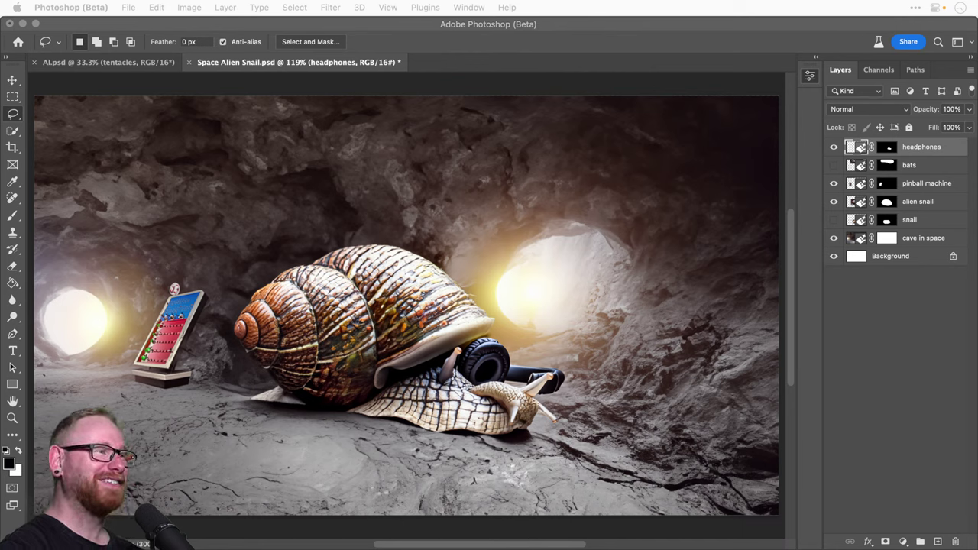
Step: Zoom in on the snail's head, compare the headphones designs and pick the blue earbuds variation 8
double_click(857, 149)
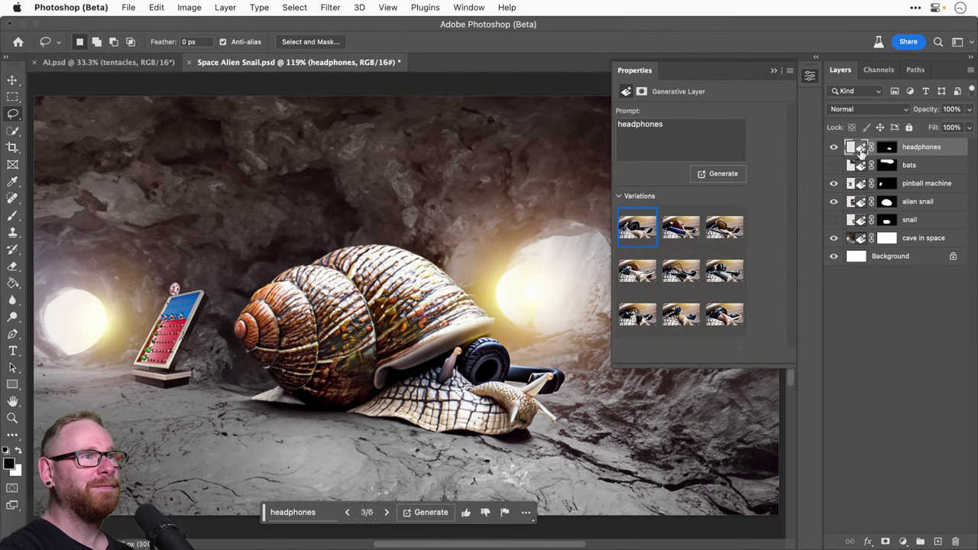
left_click(676, 234)
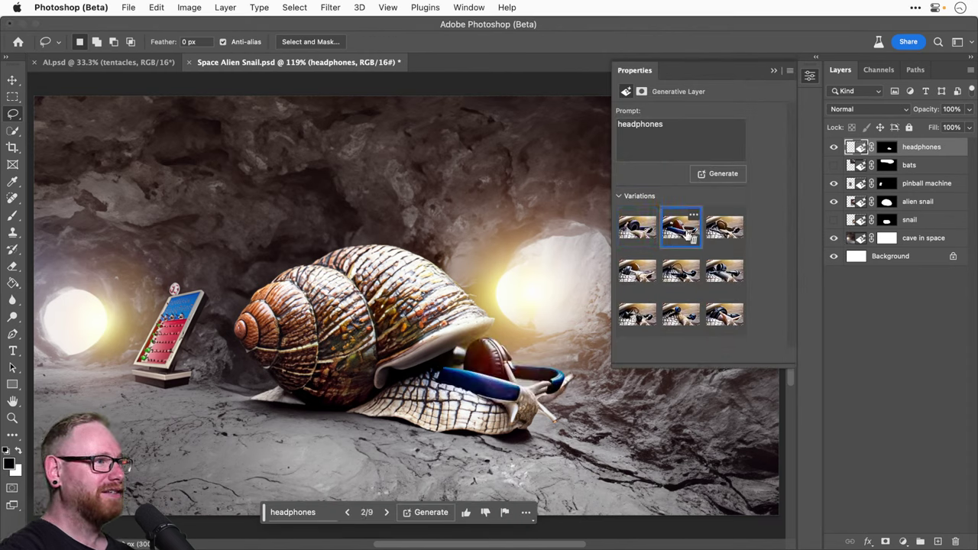
left_click(720, 230)
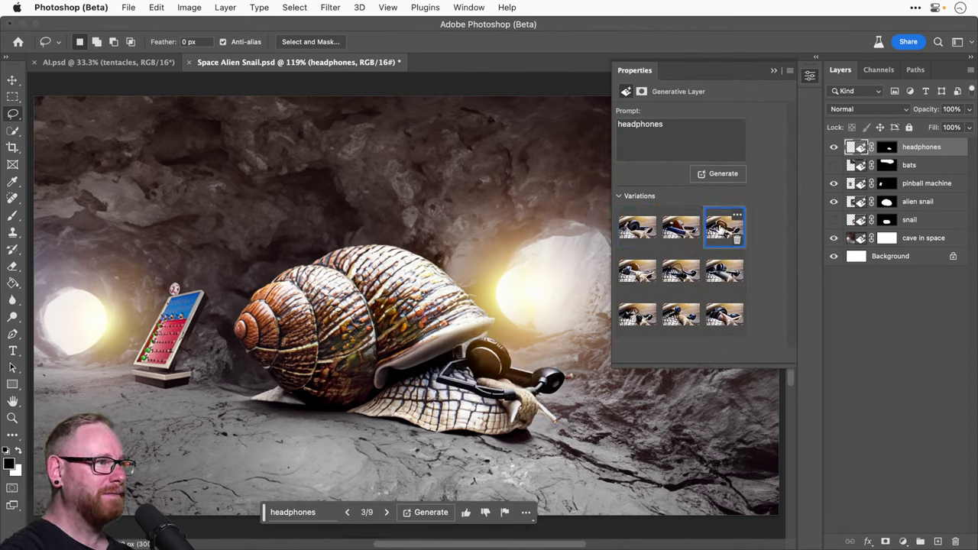
key("z")
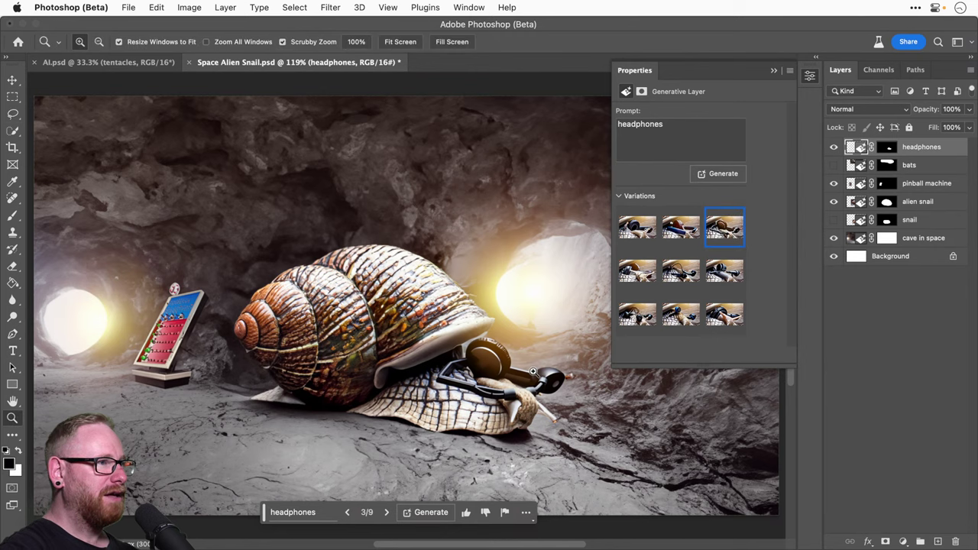
left_click_drag(533, 371, 457, 315)
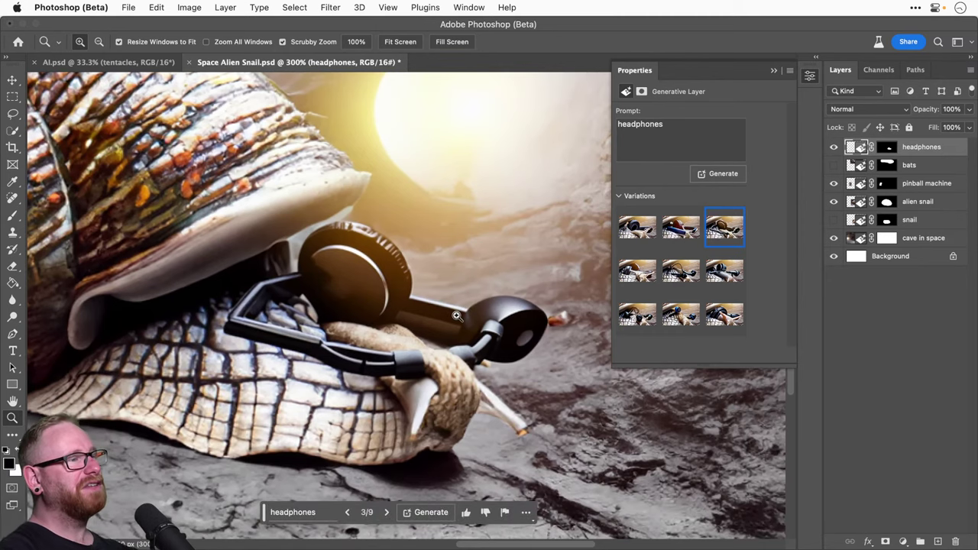
left_click(670, 228)
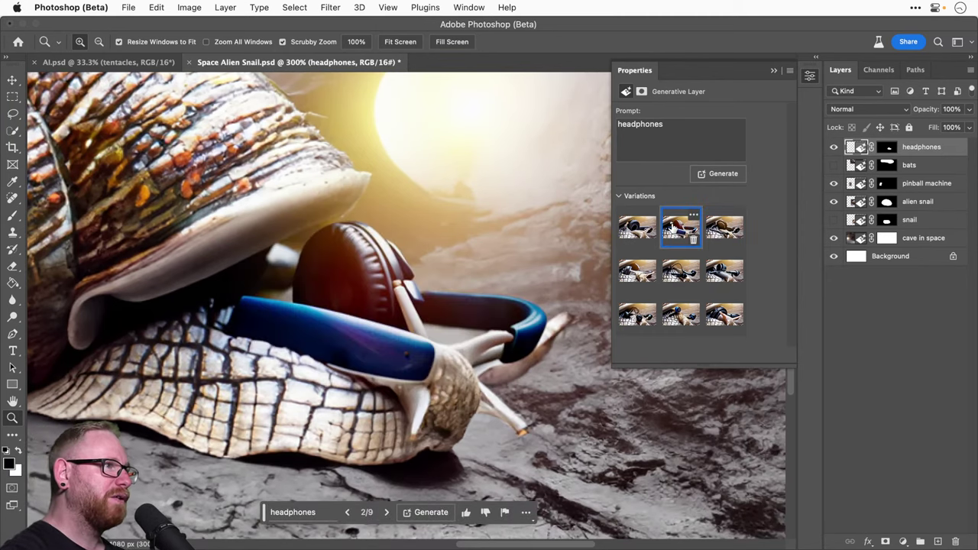
left_click(723, 229)
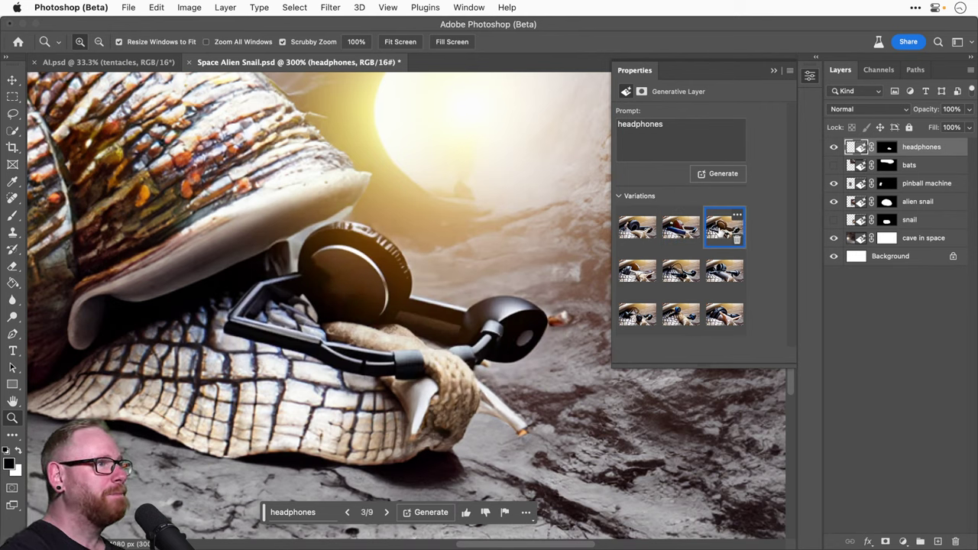
left_click(634, 231)
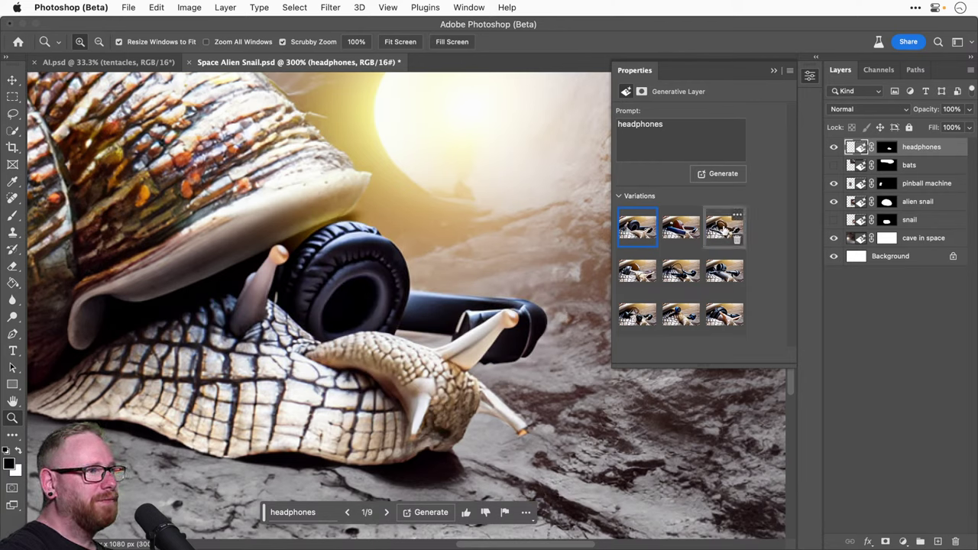
left_click(723, 229)
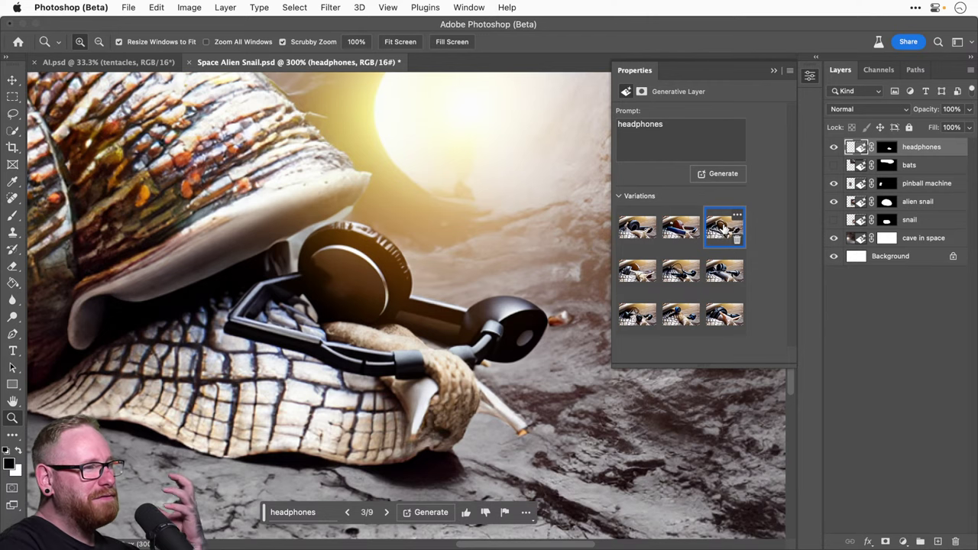
left_click(638, 267)
left_click(684, 271)
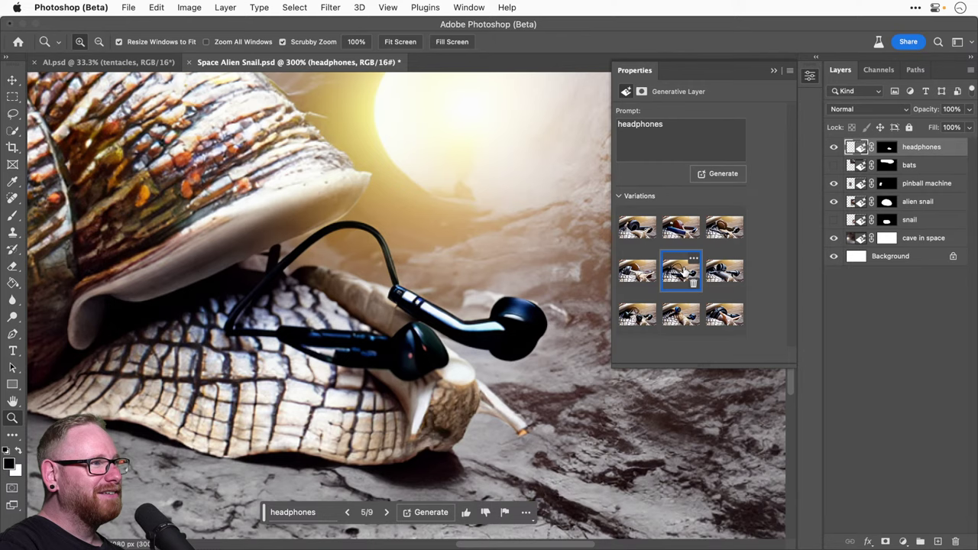
left_click(667, 309)
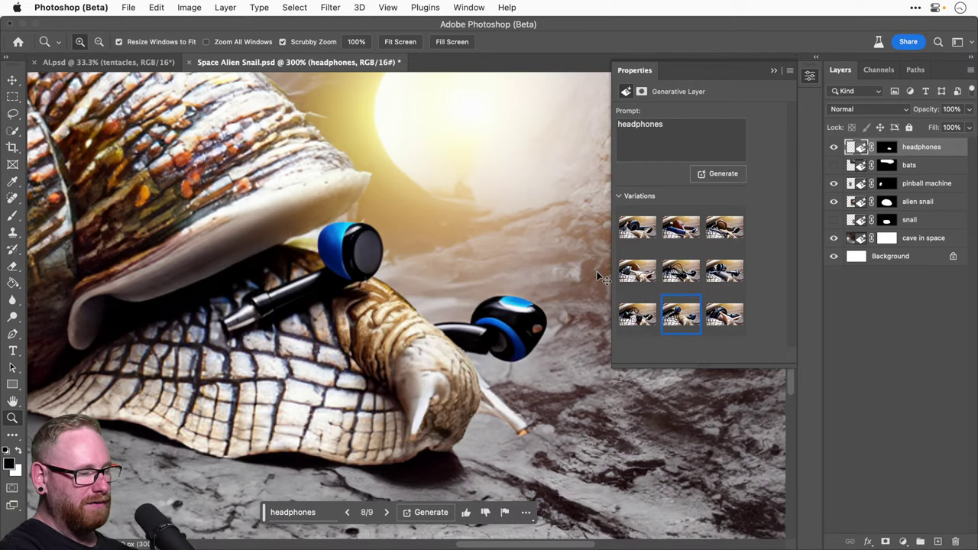
Step: Fit the whole image in the window and save the document with Cmd+S
key("super+minus")
key("super+minus")
key("super+0")
key("v")
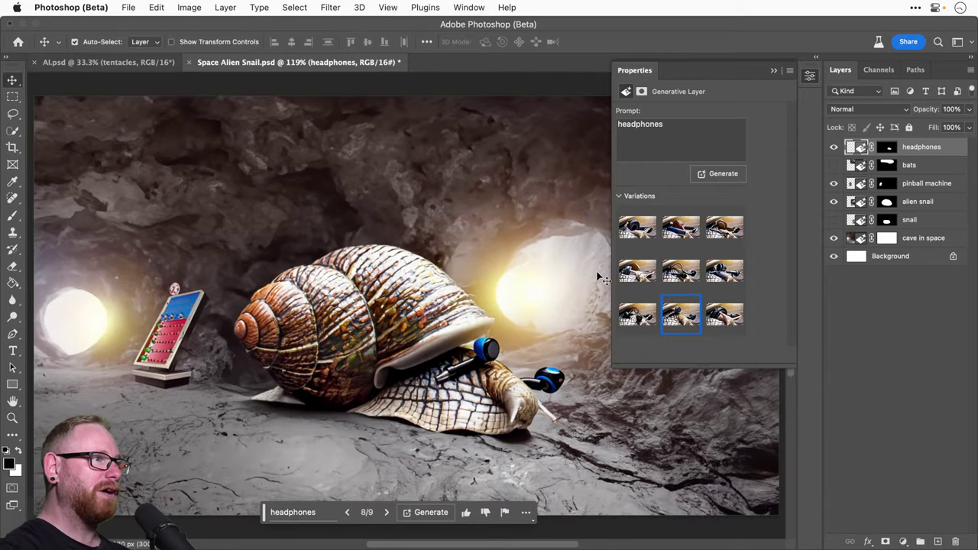
key("super+s")
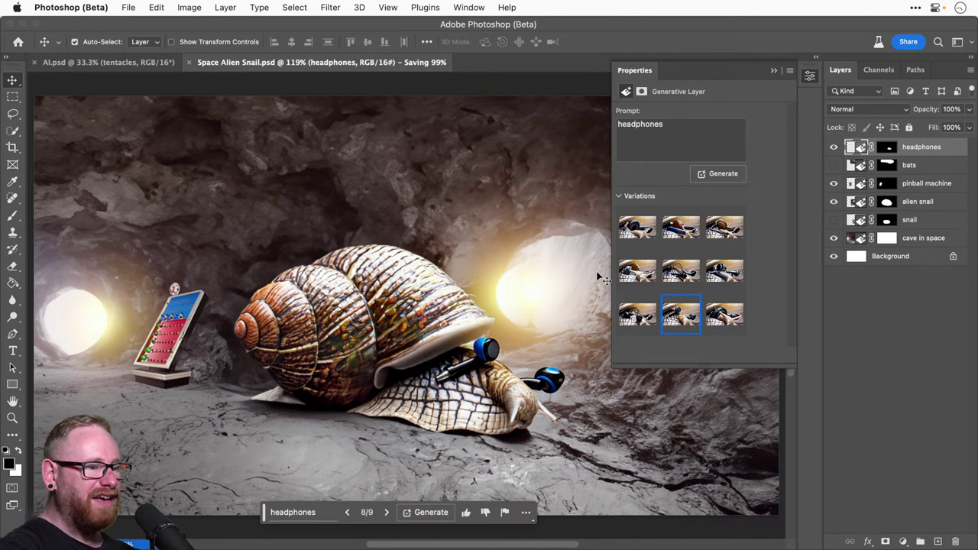
left_click(329, 514)
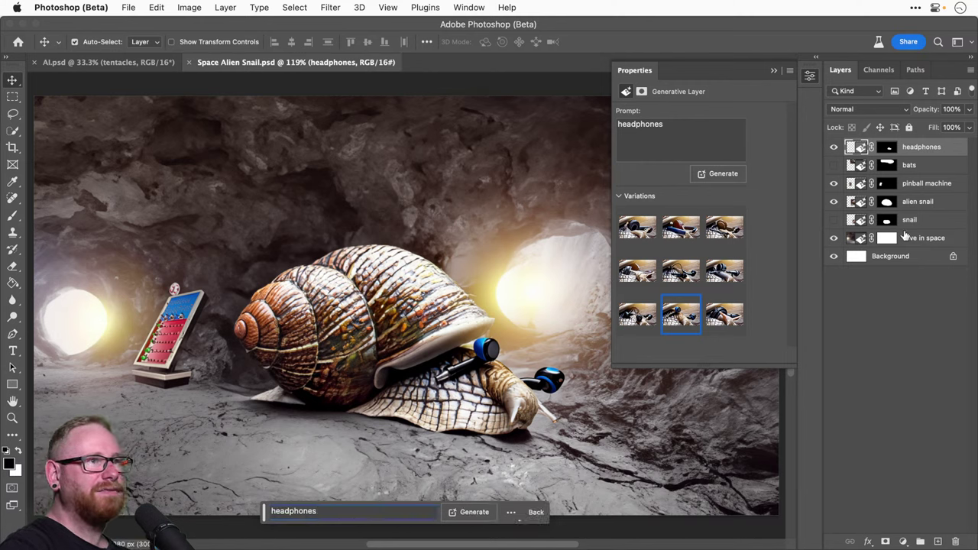
Step: Lasso the upper cave and Generative Fill it with the prompt '10 bats'
left_click(12, 114)
mouse_move(176, 97)
left_mouse_down()
mouse_move(194, 227)
mouse_move(409, 223)
mouse_move(507, 233)
mouse_move(714, 164)
mouse_move(659, 71)
mouse_move(319, 91)
left_mouse_up()
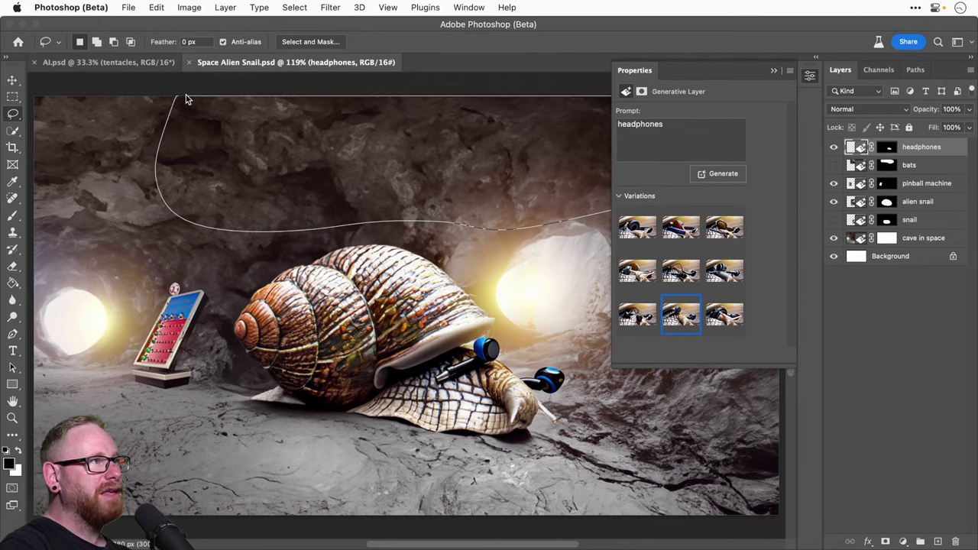
left_click_drag(185, 100, 177, 100)
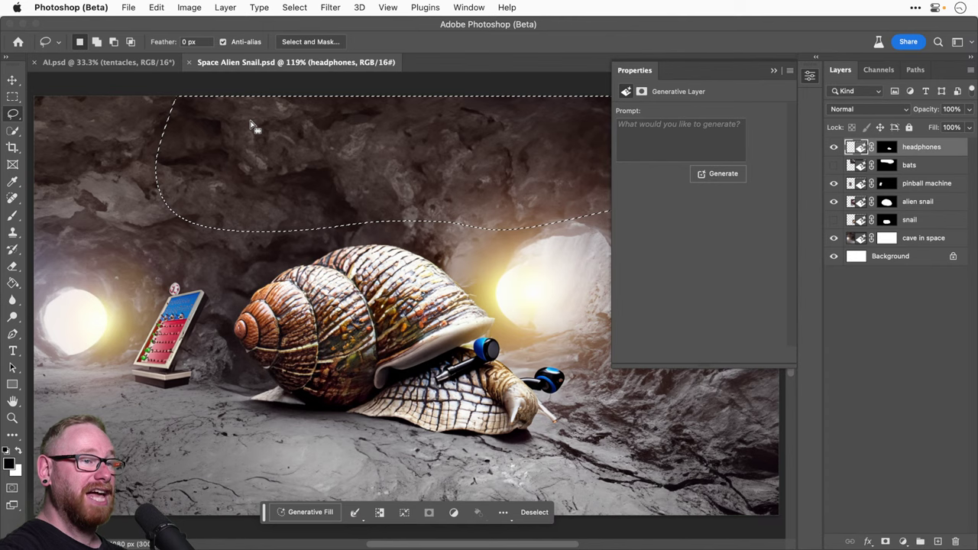
left_click(306, 520)
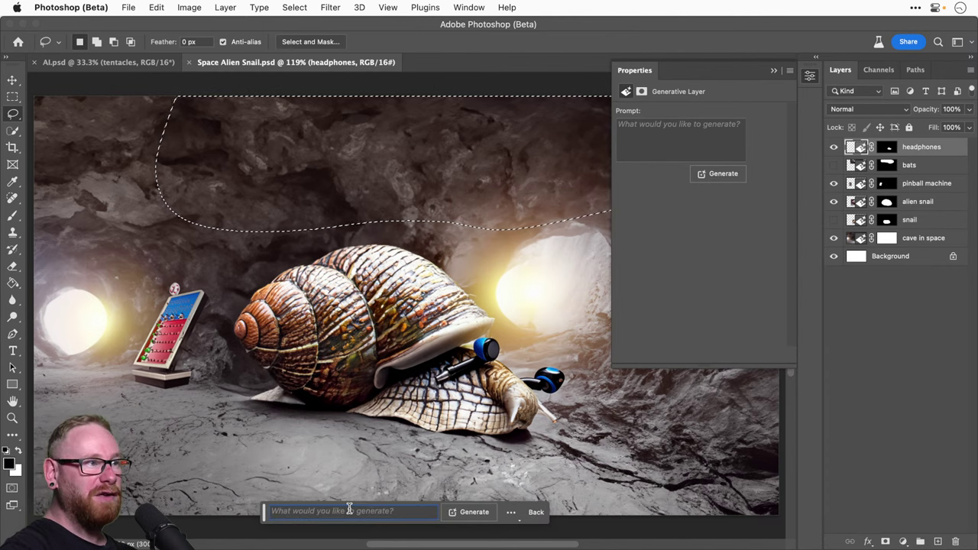
type("t")
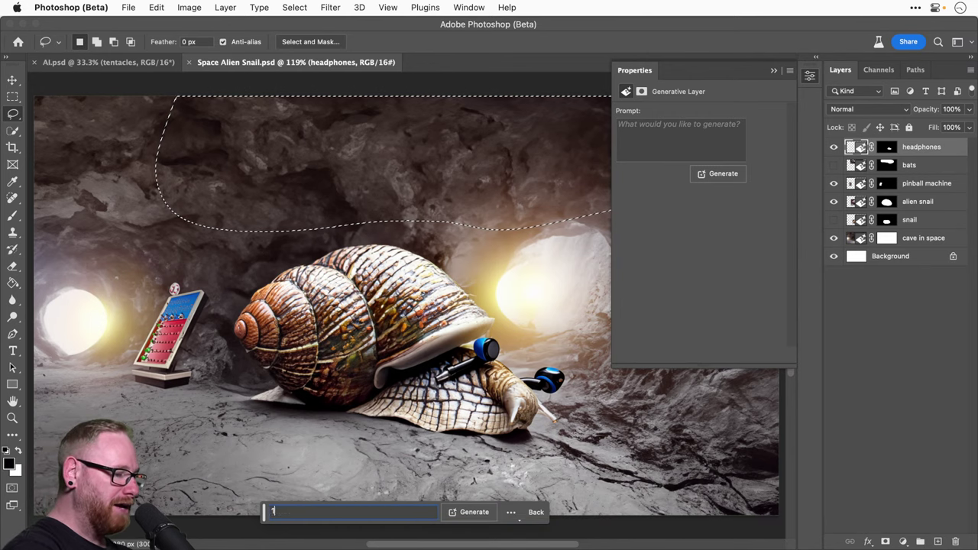
type("0")
key("super+a")
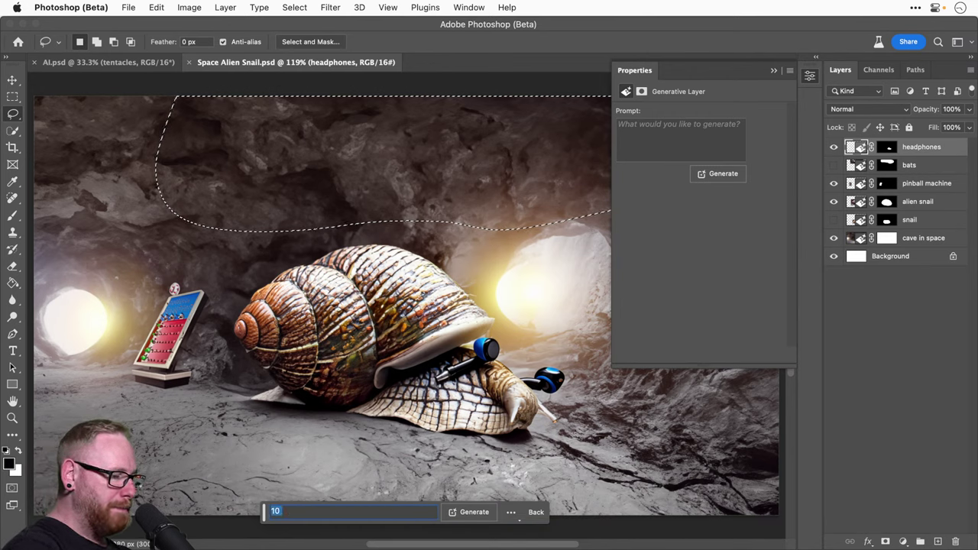
key("Right")
type("bats")
key("Return")
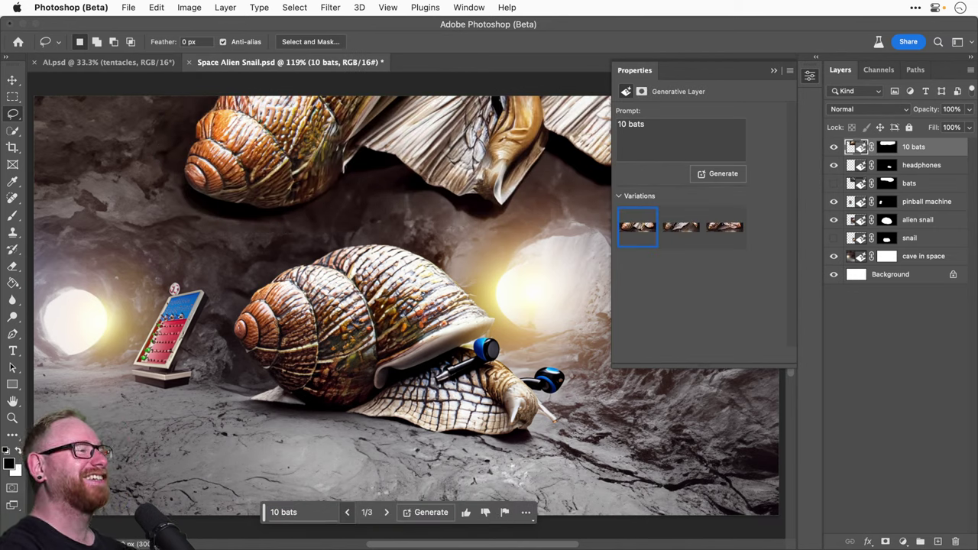
Step: Reopen the layer properties and preview bats variations 2 and 3
left_click(810, 76)
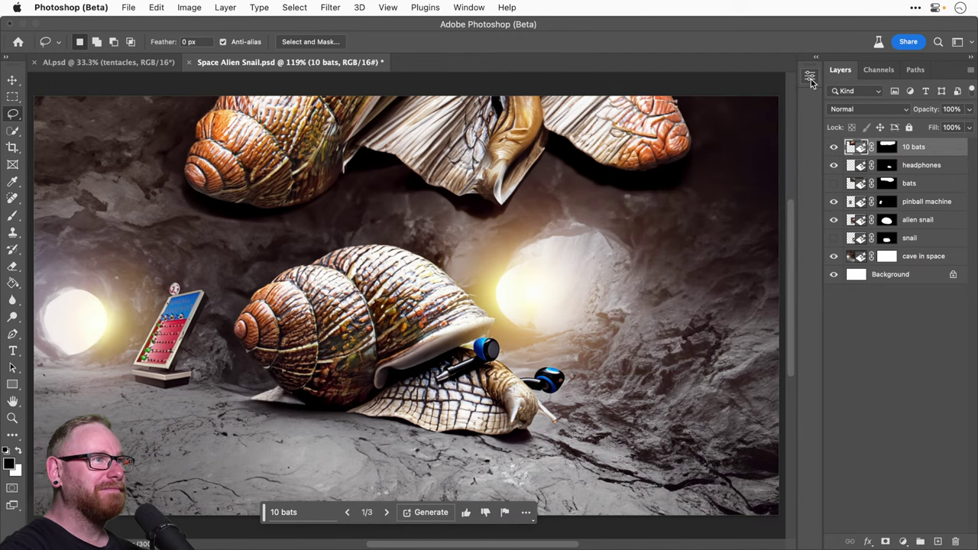
left_click(810, 78)
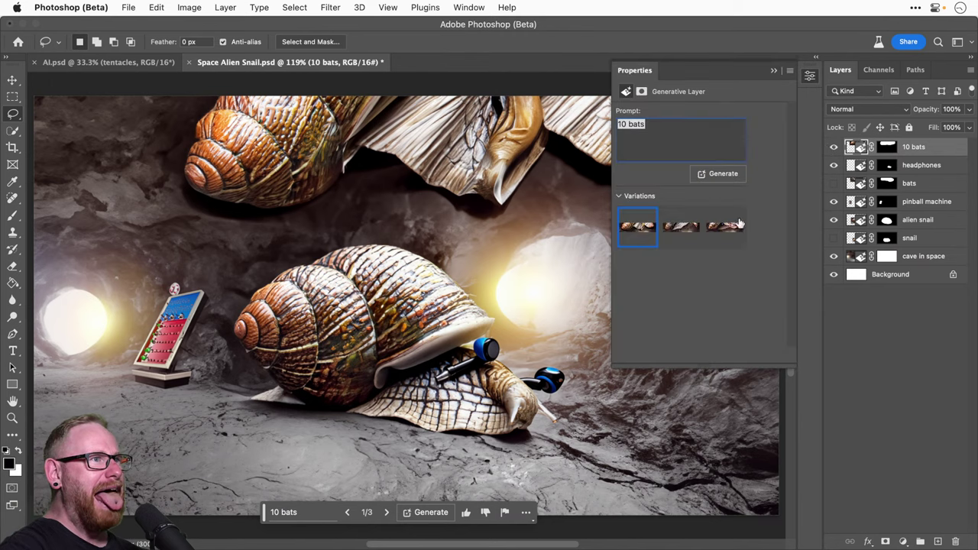
left_click(680, 227)
left_click(719, 230)
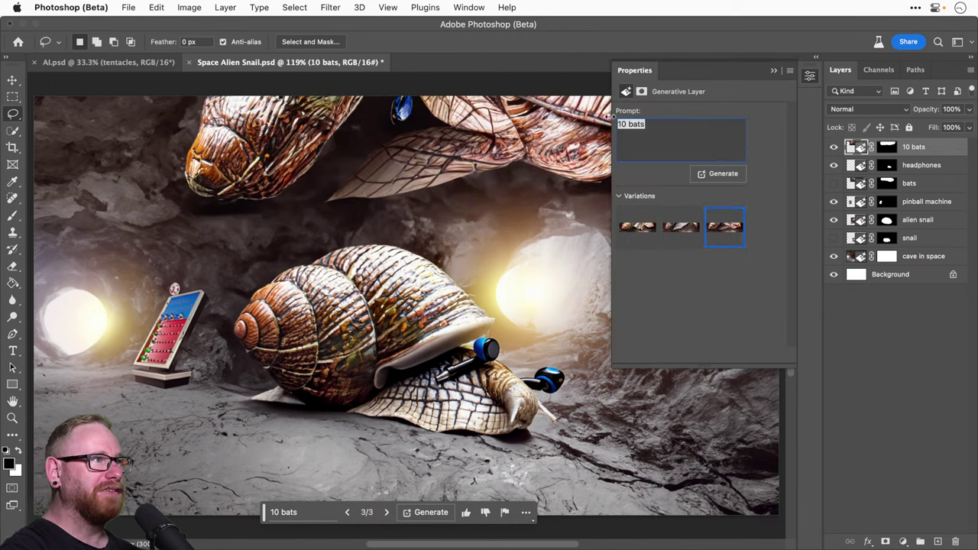
Step: Replace the prompt with 'cauldron of bats' and regenerate for three more variations
left_click(662, 130)
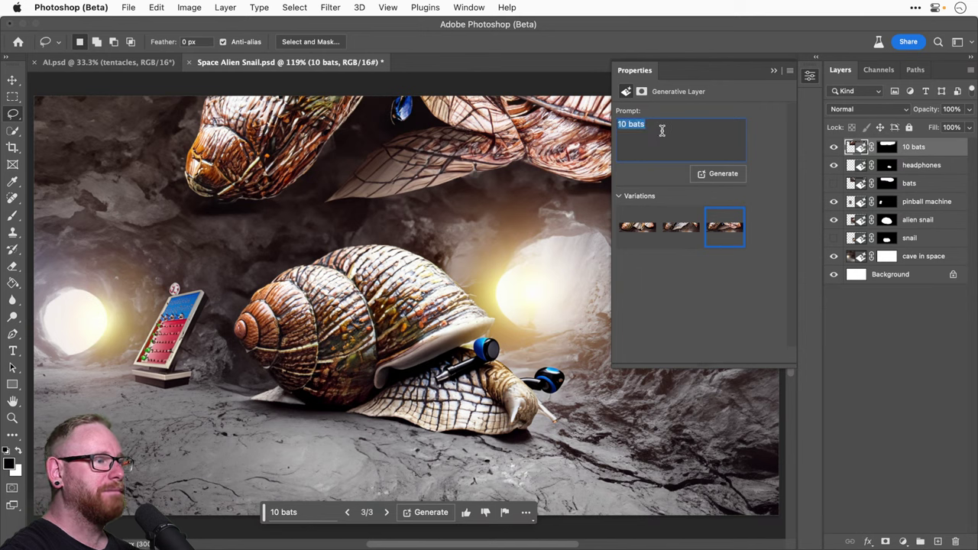
type("lots of small")
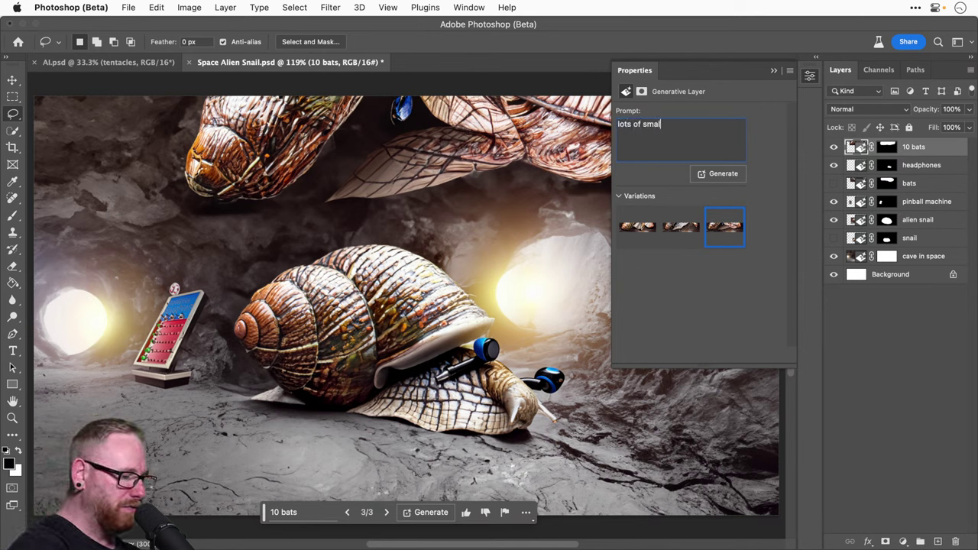
key("super+a")
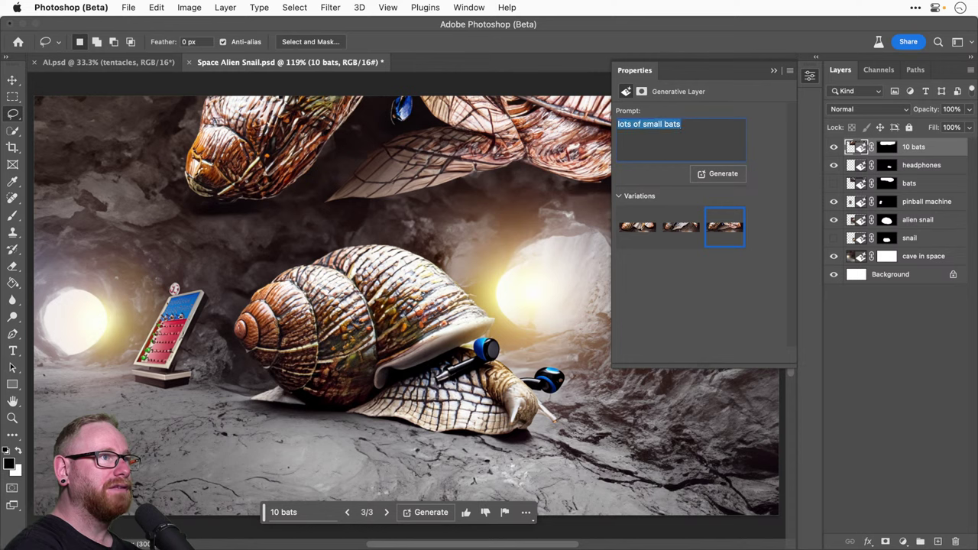
type("cau")
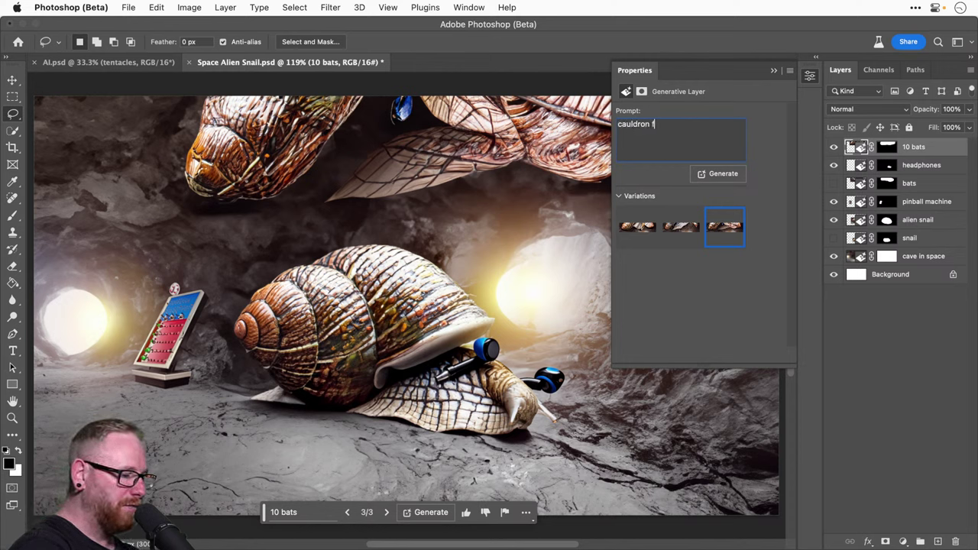
type("ldron of cayts")
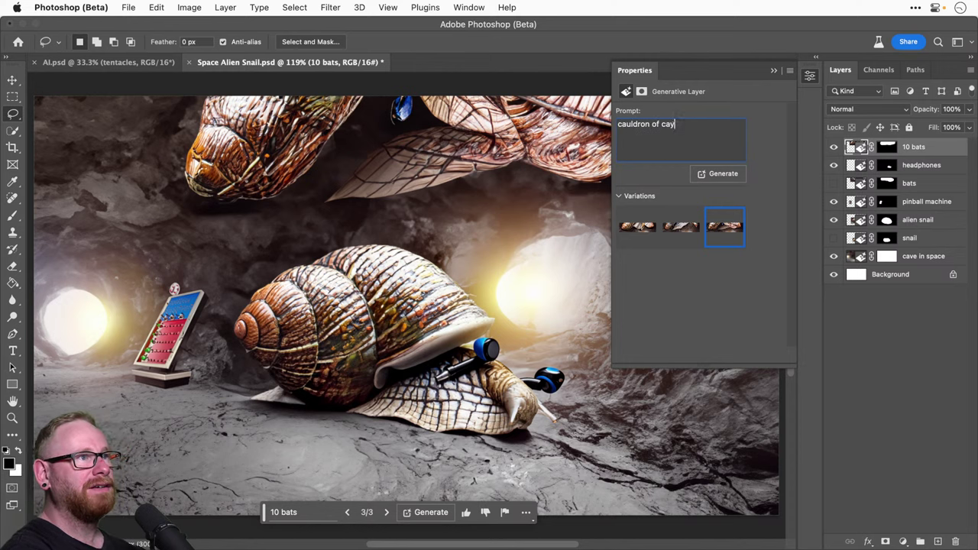
key("BackSpace")
key("BackSpace")
key("BackSpace")
type("bats")
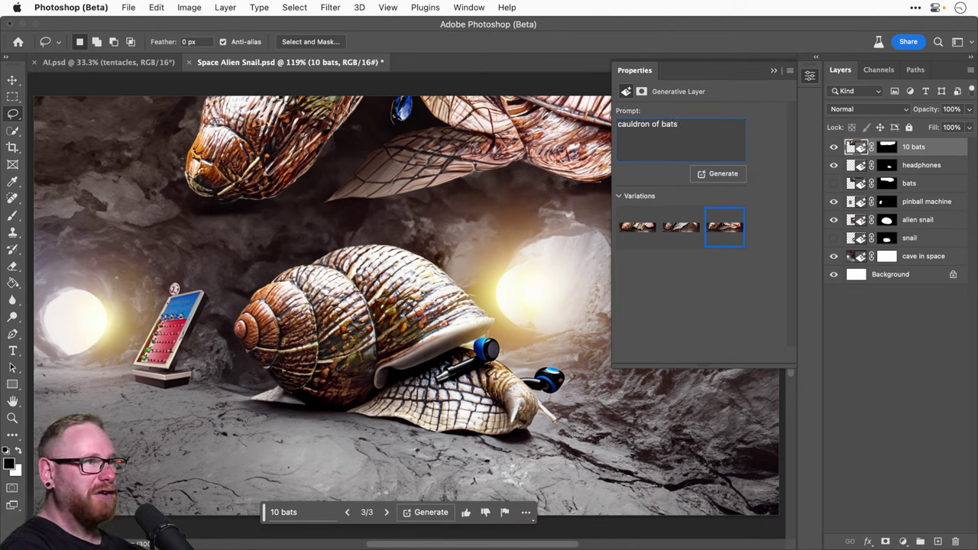
key("Return")
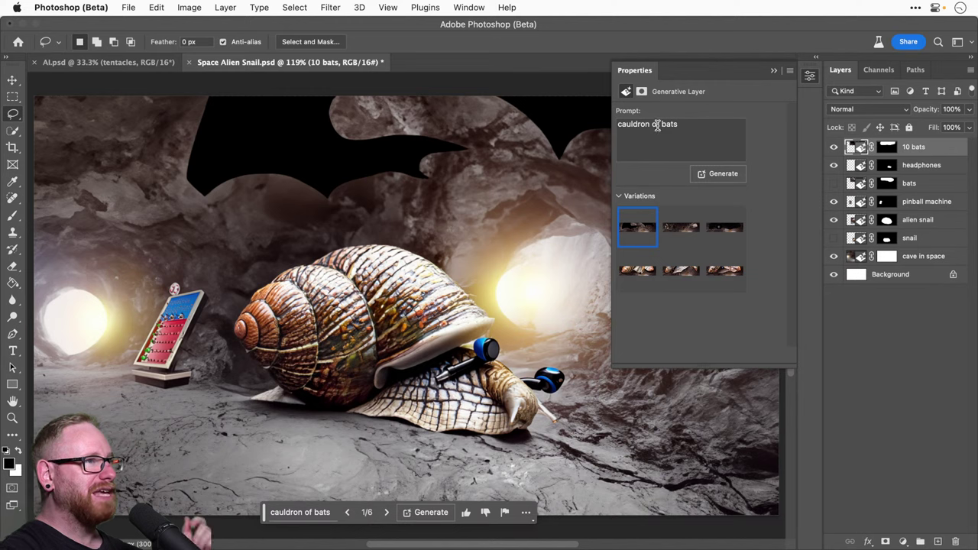
Step: Delete the 10 bats layer, lasso the shell area and try the 'ak47' prompt, which is rejected
key("Delete")
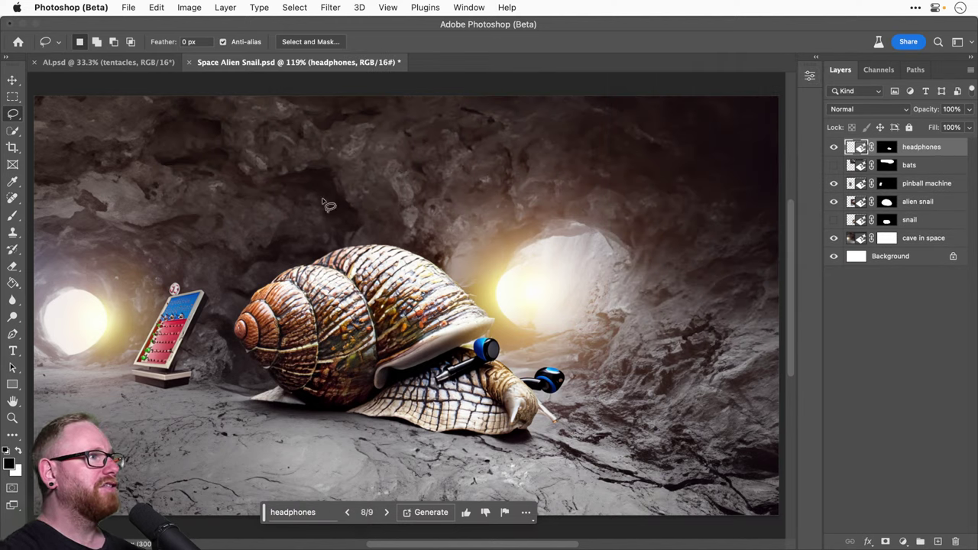
mouse_move(405, 178)
left_mouse_down()
mouse_move(631, 218)
mouse_move(413, 167)
left_mouse_up()
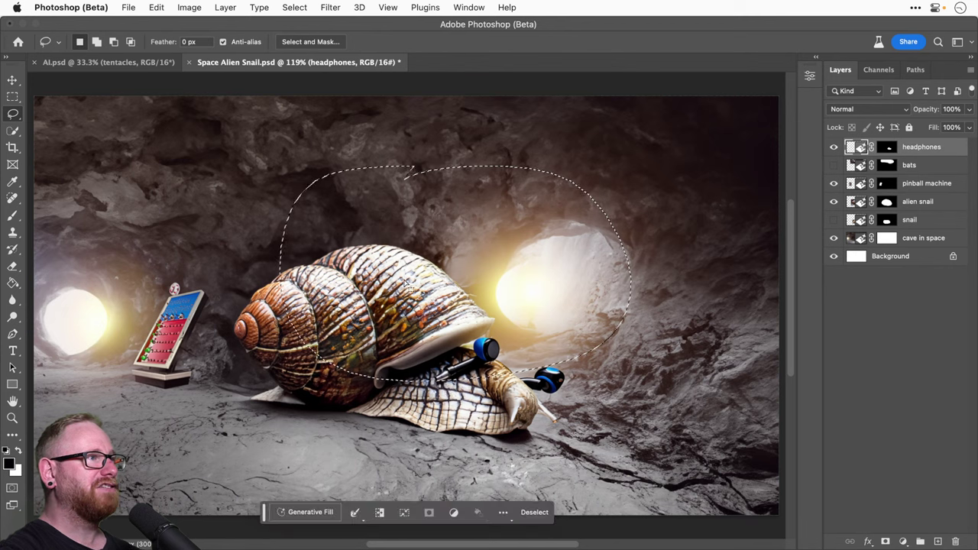
left_click(313, 511)
type("ak47")
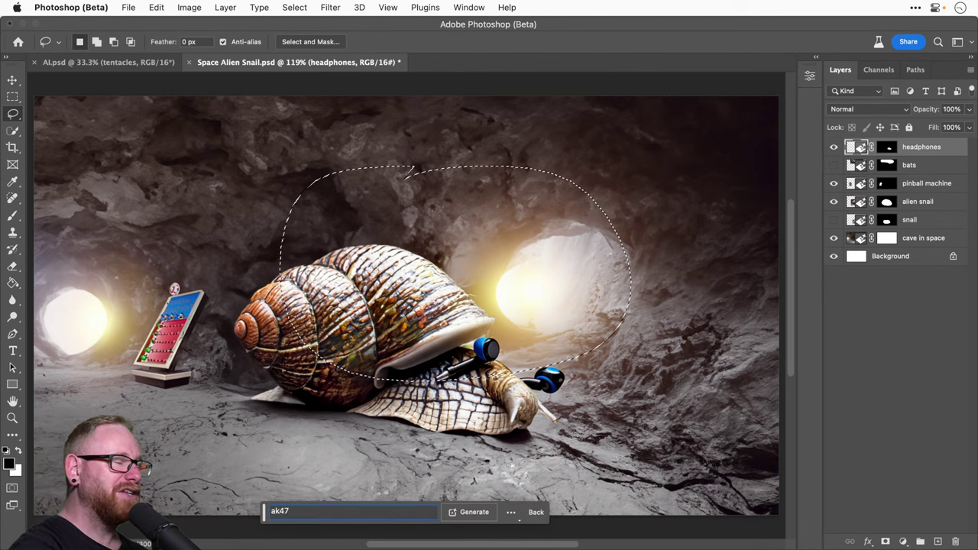
key("Return")
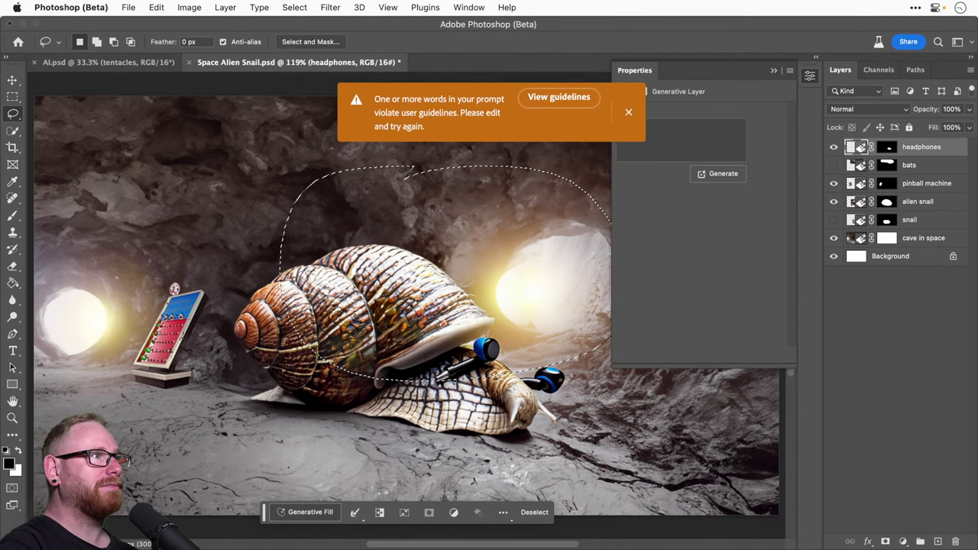
left_click(628, 111)
Step: Retry the fill twice with the prompt 'gun', both blocked by the guidelines warning
double_click(656, 134)
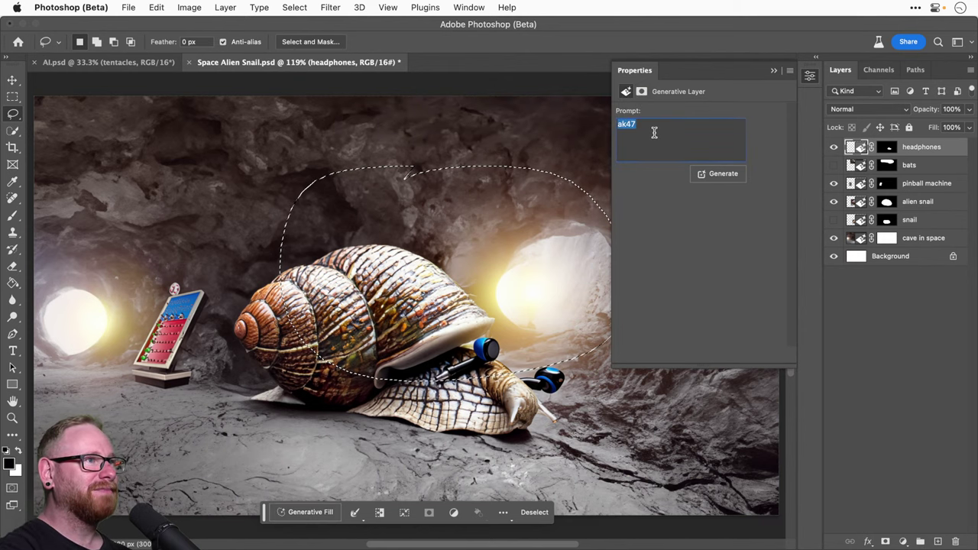
type("gun")
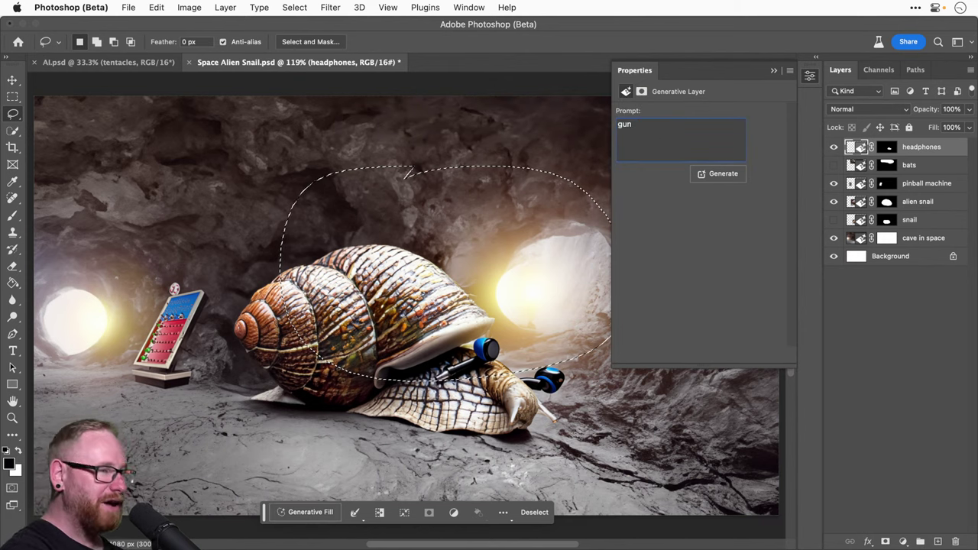
key("Return")
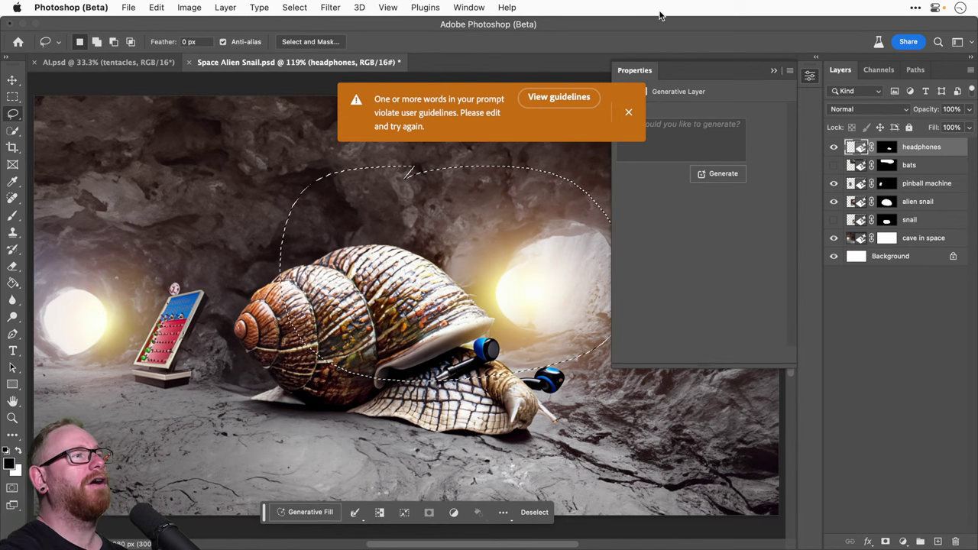
left_click(628, 112)
left_click(685, 144)
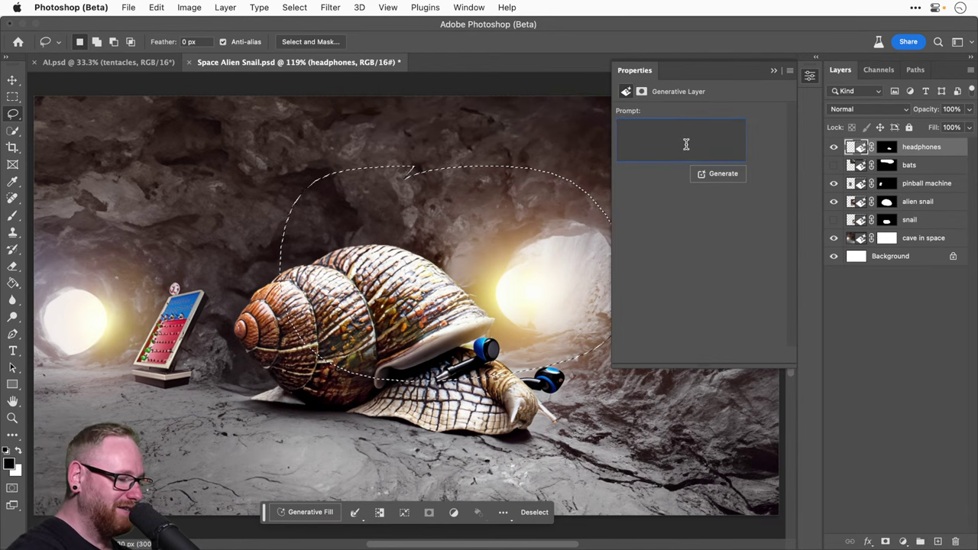
type("gun")
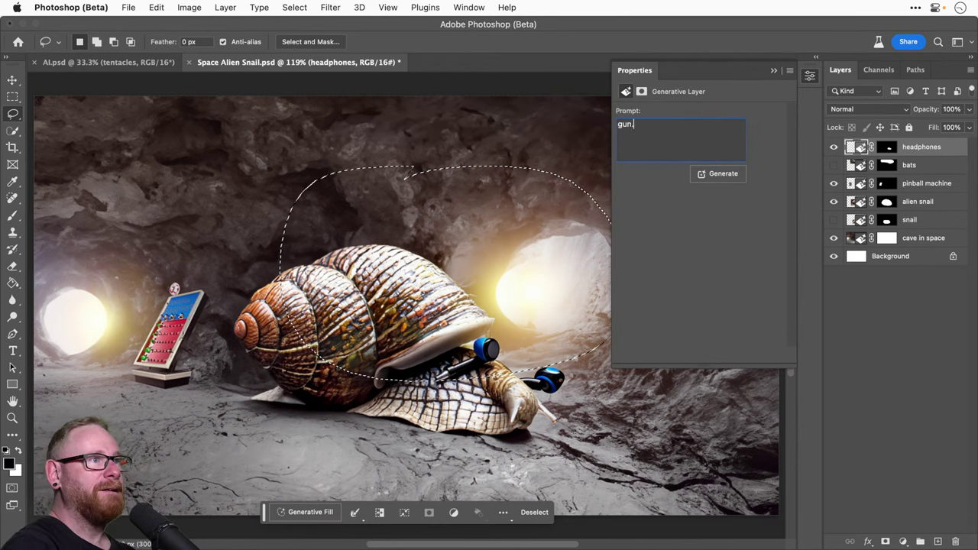
key("Return")
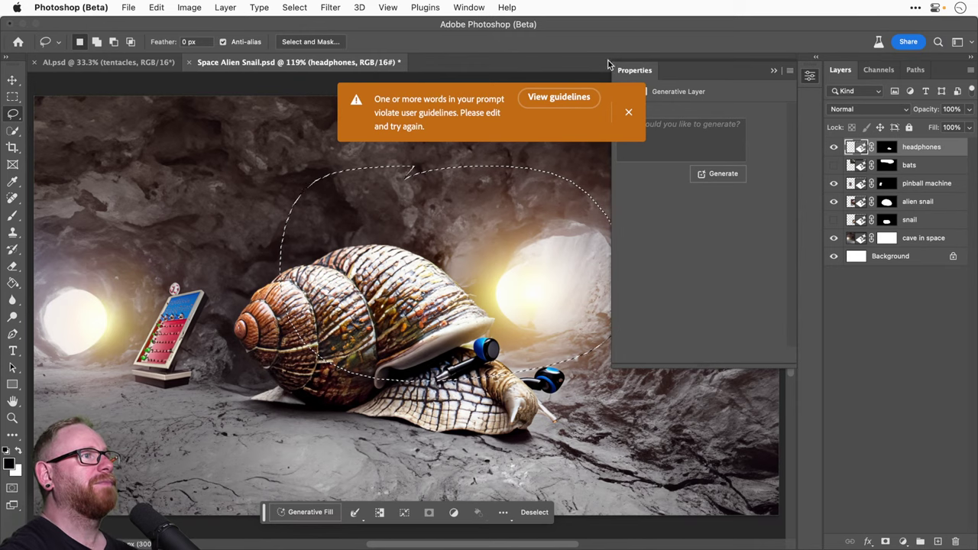
left_click(628, 113)
Step: Close the properties, deselect and save the document
left_click(809, 78)
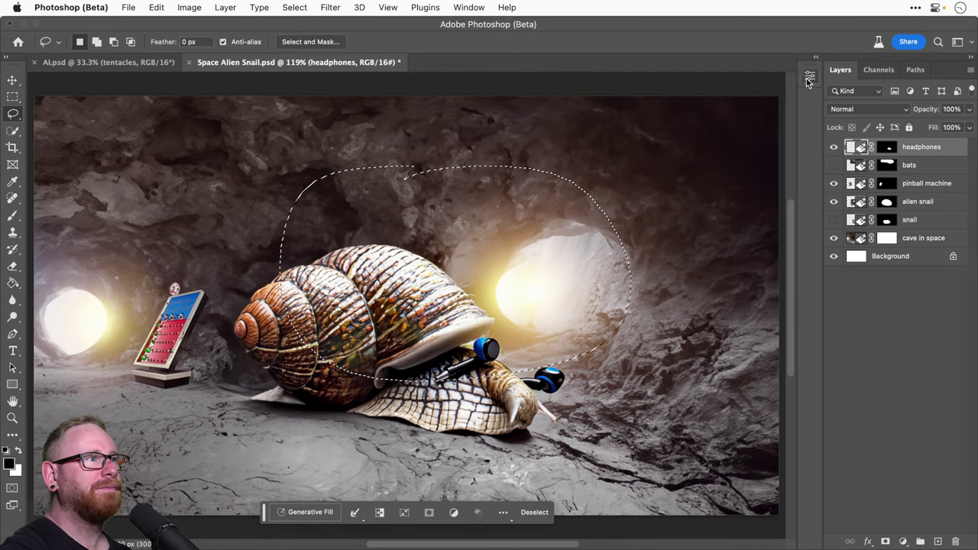
key("super+d")
key("v")
key("super+s")
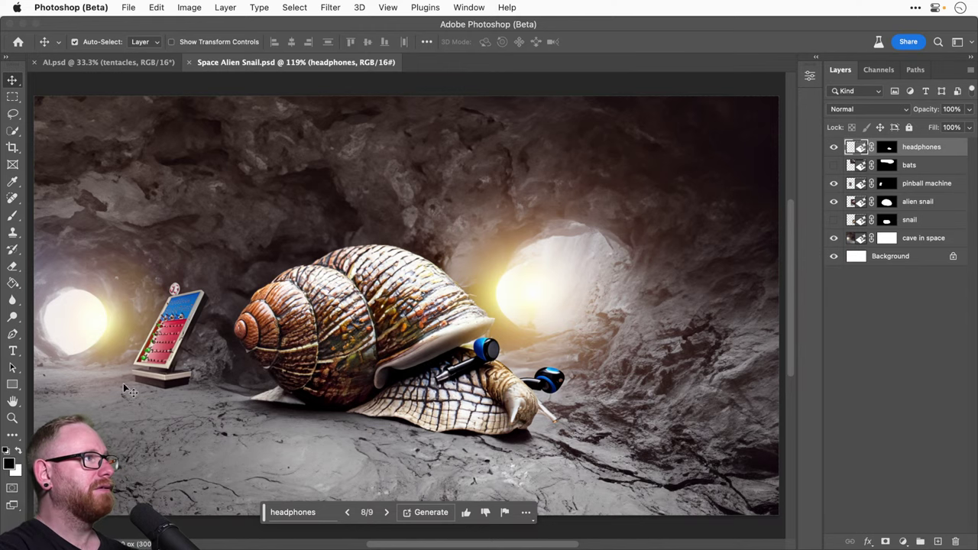
Step: Lasso an oval over the snail and try 'toy gun', which is also rejected, then deselect
left_click(13, 113)
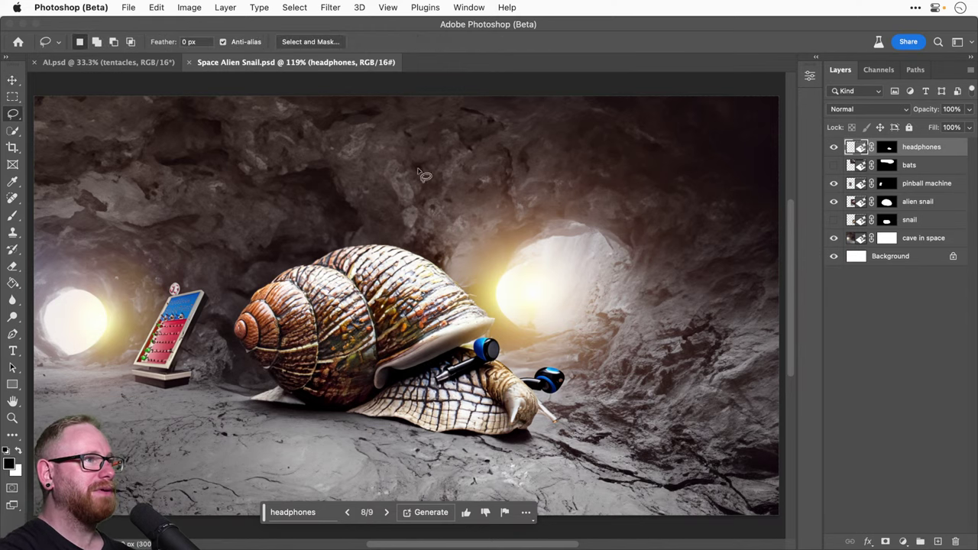
mouse_move(543, 149)
left_mouse_down()
mouse_move(608, 325)
mouse_move(469, 172)
left_mouse_up()
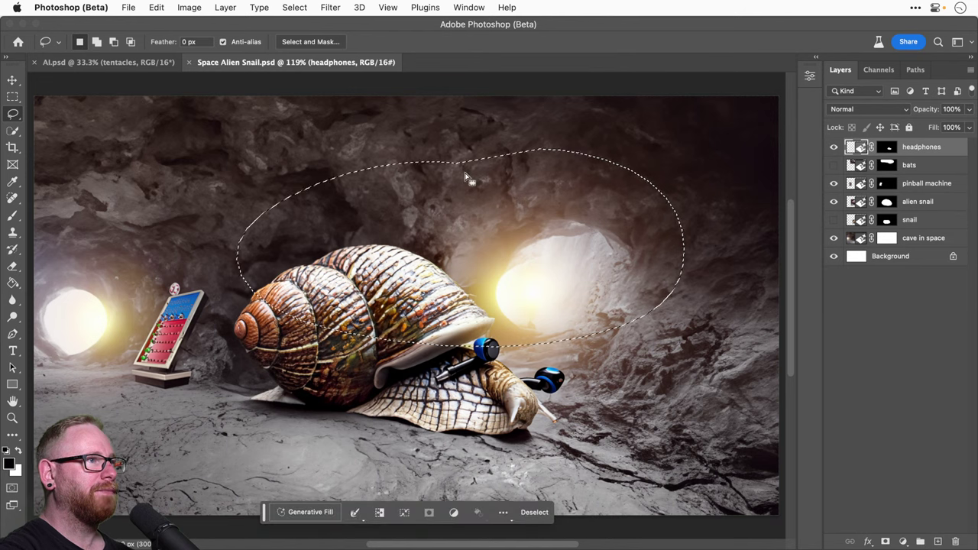
left_click(307, 512)
type("toy gun")
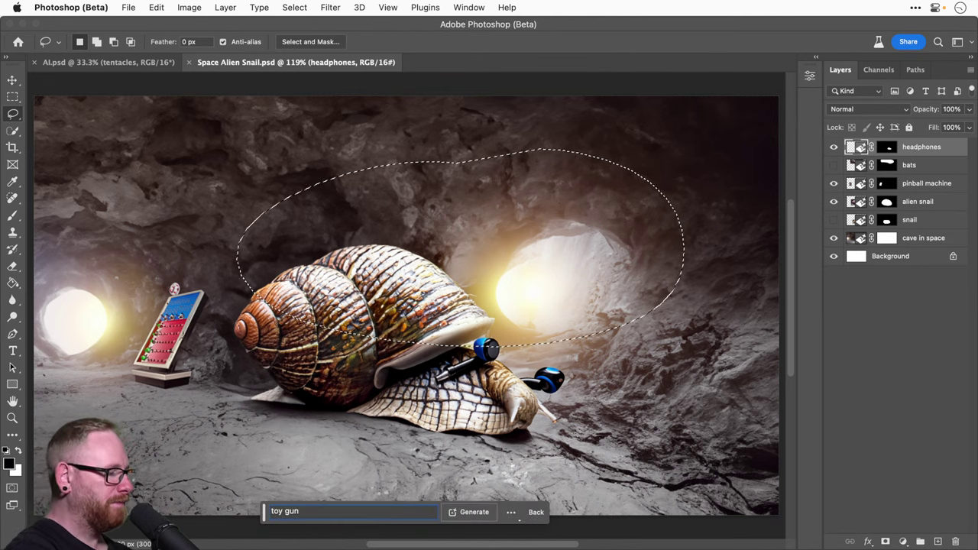
key("Return")
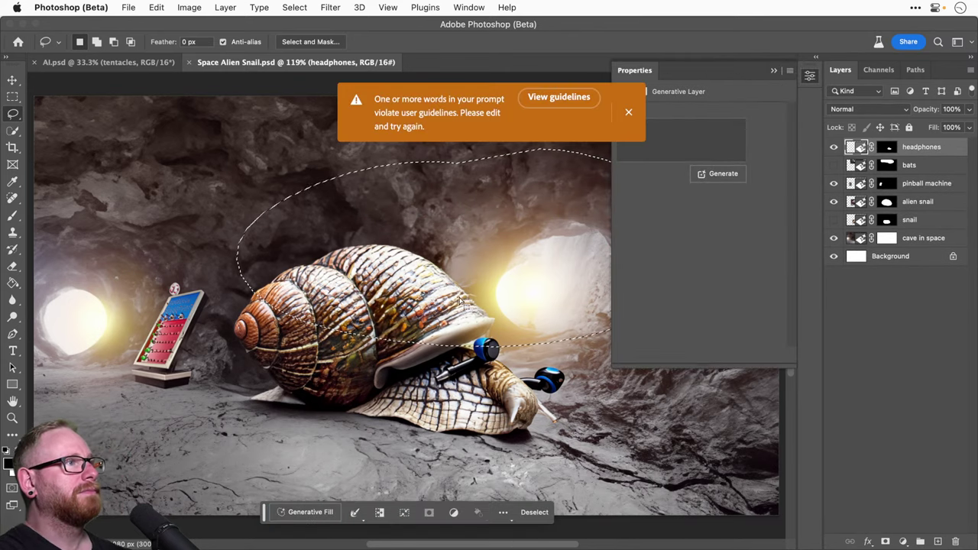
left_click(629, 112)
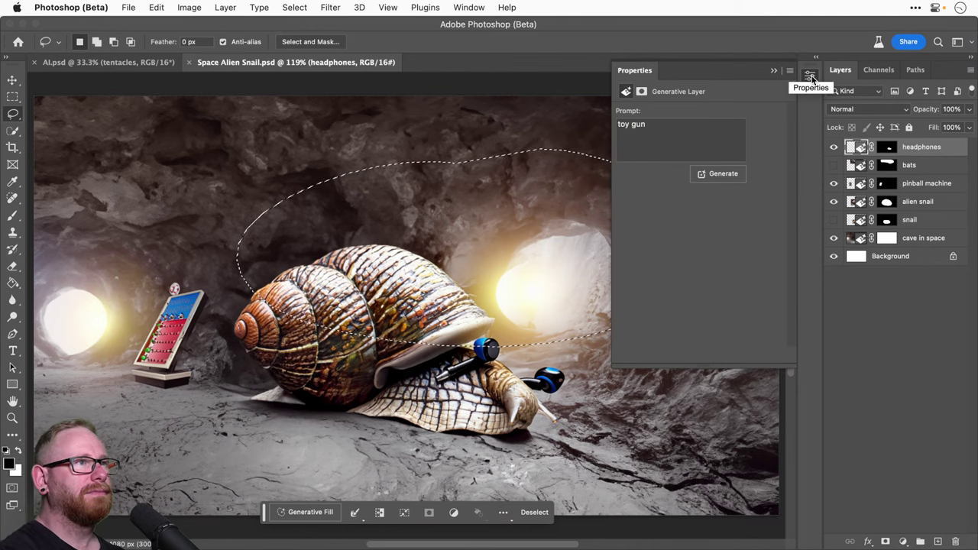
left_click(811, 79)
key("super+d")
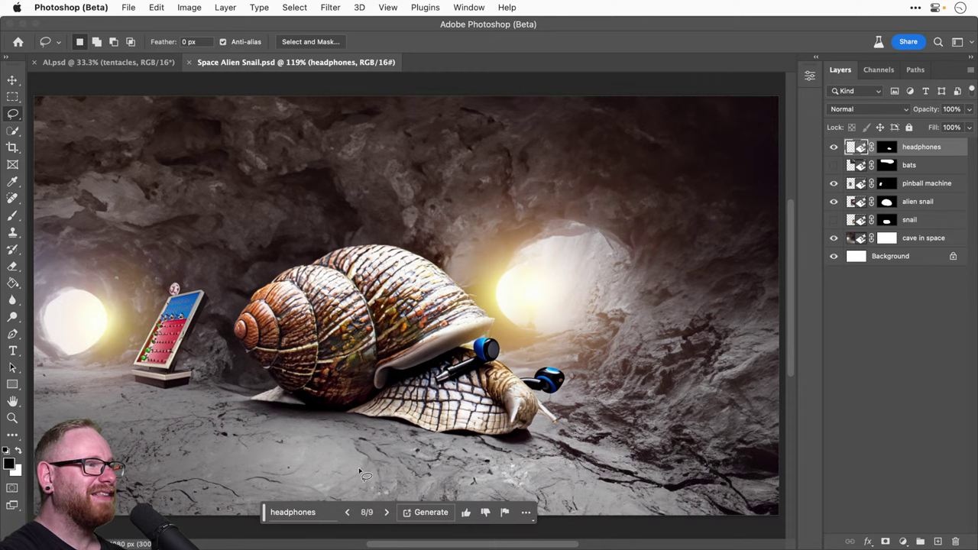
Step: Clear the headphones prompt text and reselect the headphones layer
left_click(327, 517)
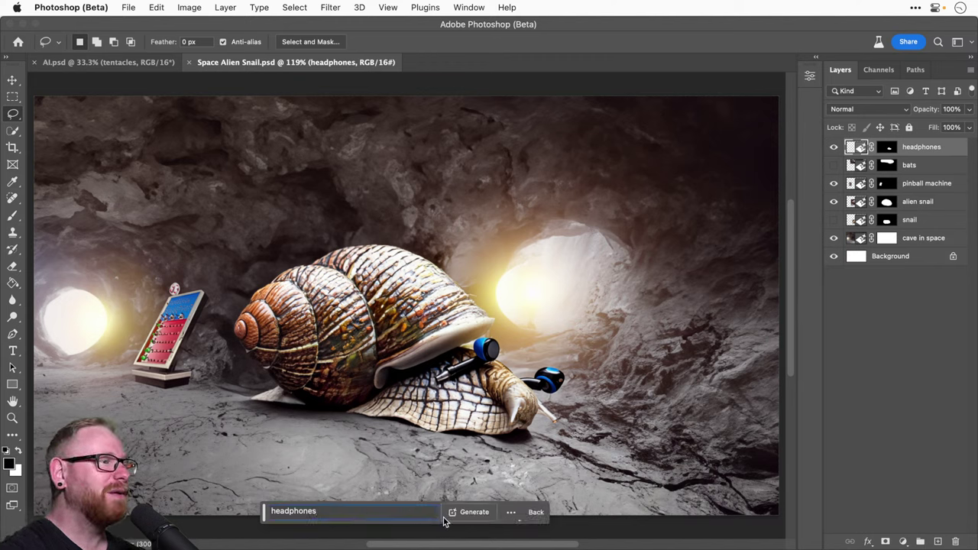
left_click_drag(372, 507, 208, 500)
key("super+x")
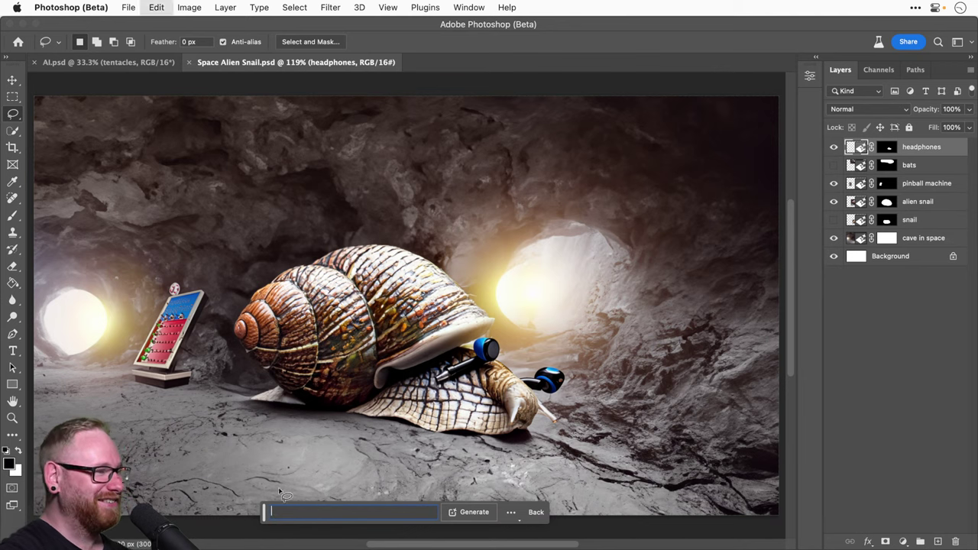
left_click(870, 296)
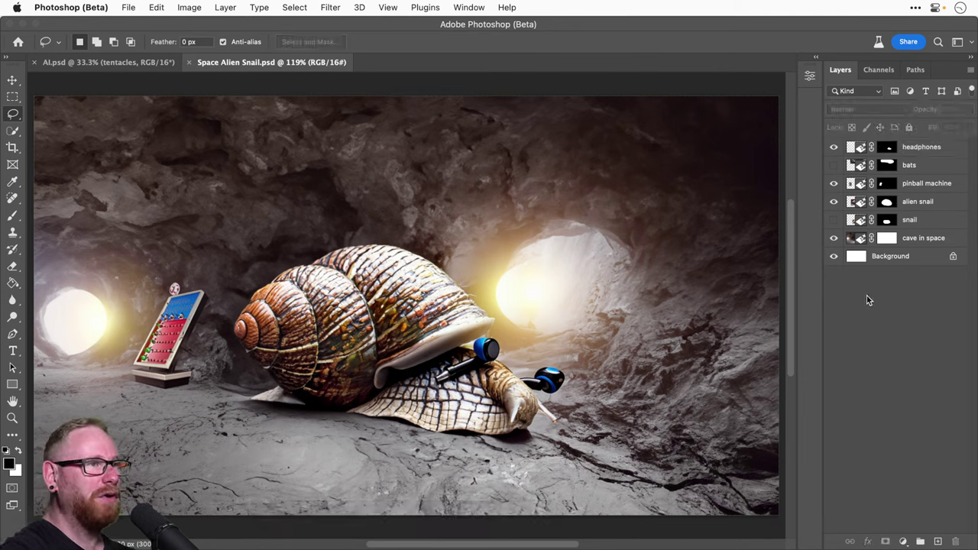
left_click(920, 148)
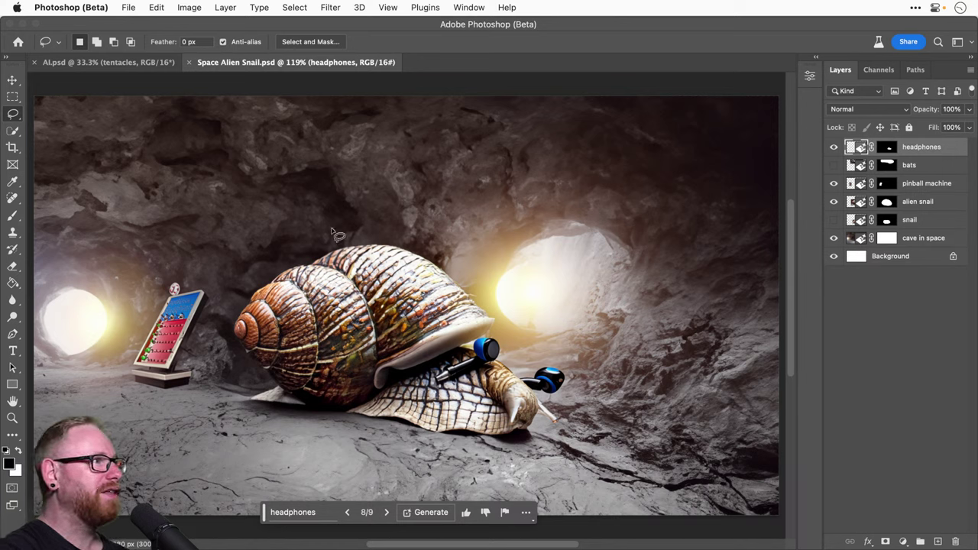
Step: Lasso an area above the snail's shell and Generative Fill it with 'satellite dish'
left_click_drag(277, 202, 374, 208)
mouse_move(252, 250)
left_mouse_down()
mouse_move(273, 192)
mouse_move(369, 287)
left_mouse_up()
left_click_drag(282, 188, 288, 177)
left_click(313, 512)
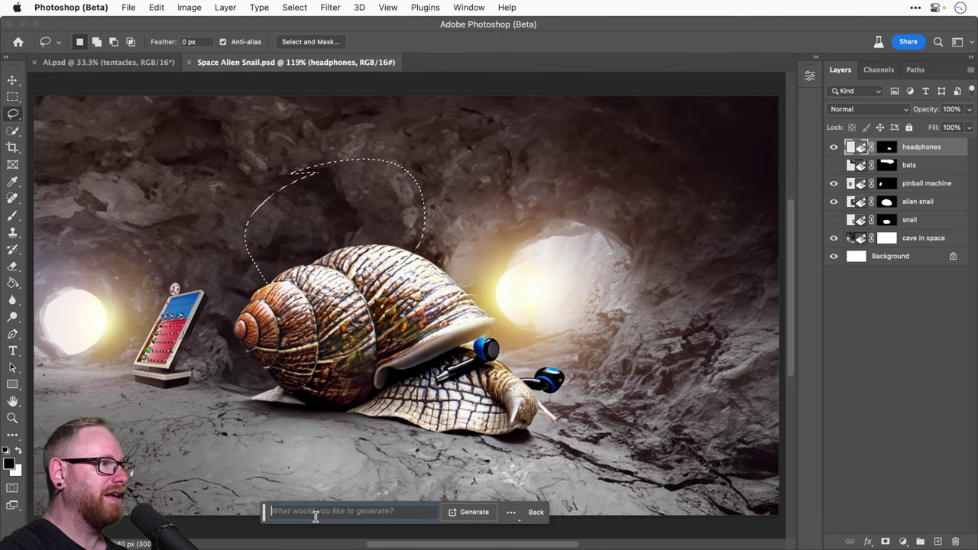
type("satellite")
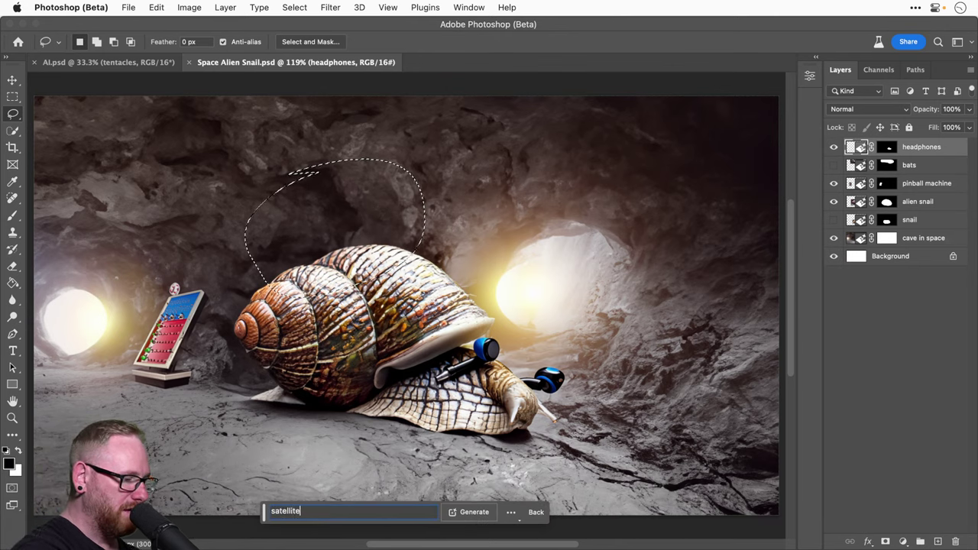
type(" dish")
key("Return")
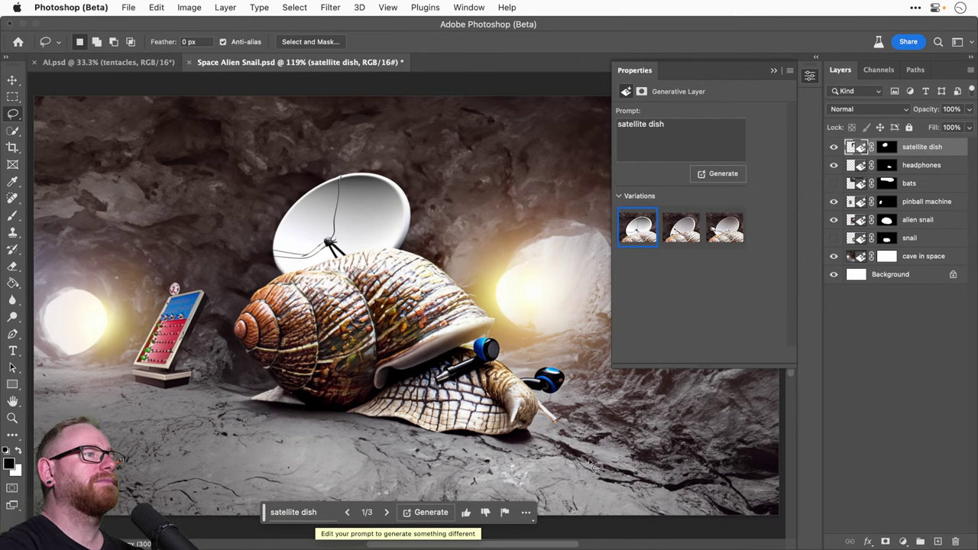
Step: Compare the dish variations, generate a second batch and return to the flat second dish
left_click(681, 227)
left_click(723, 231)
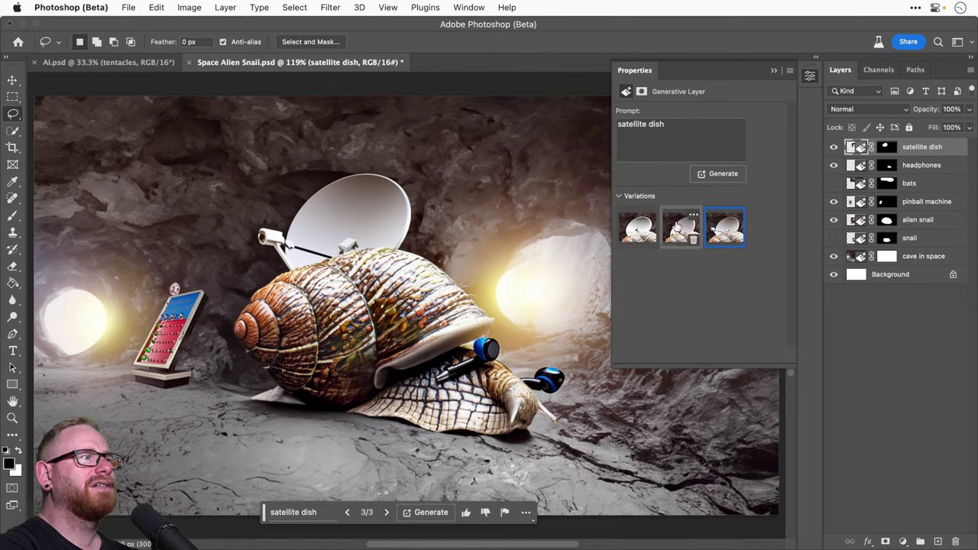
left_click(720, 175)
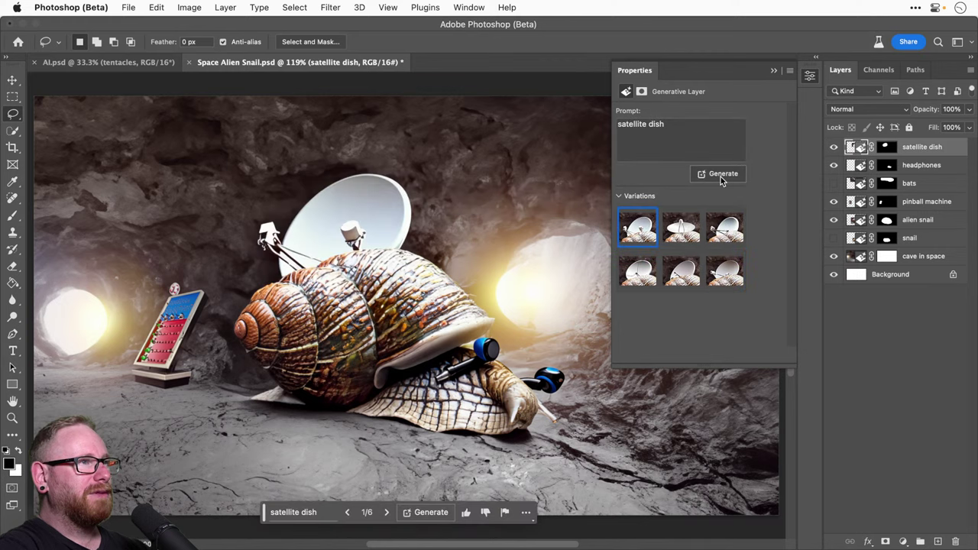
left_click(682, 229)
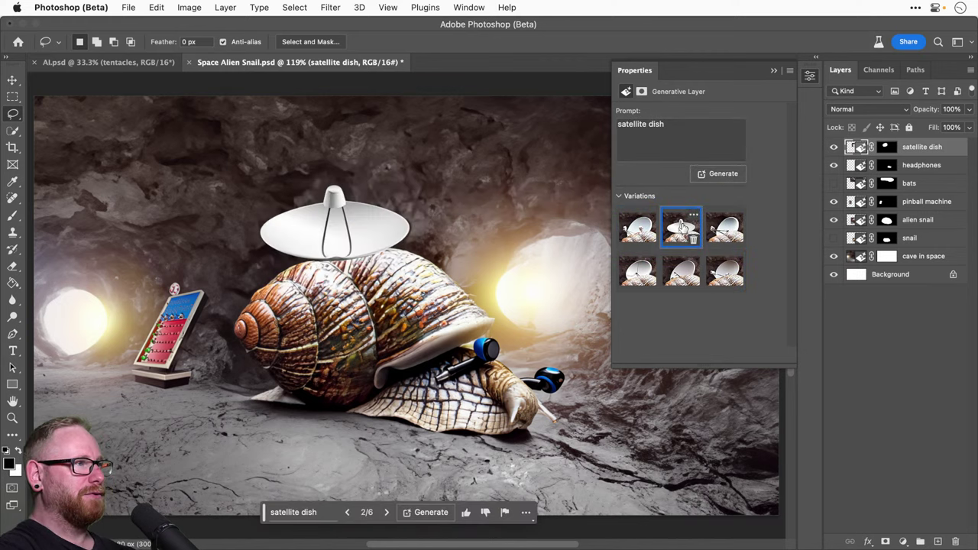
left_click(722, 228)
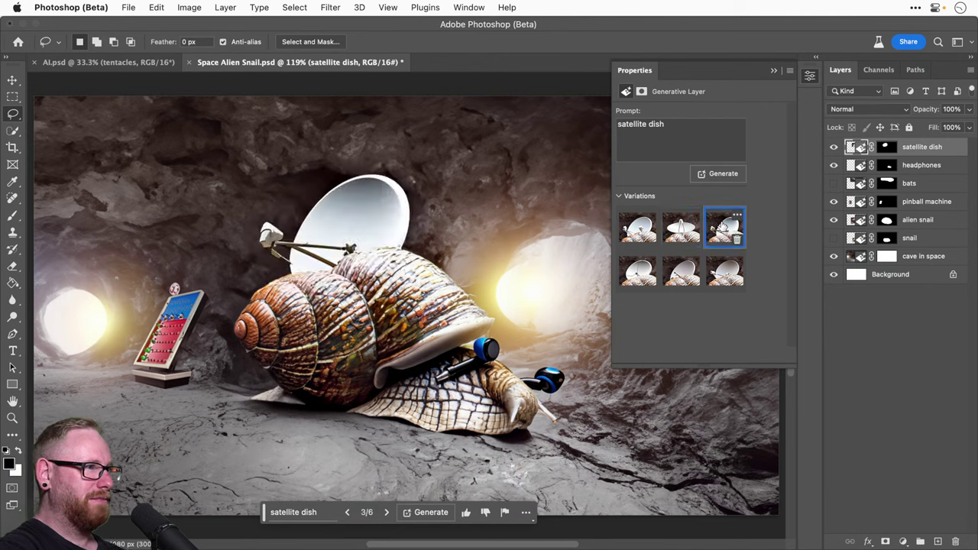
left_click(669, 229)
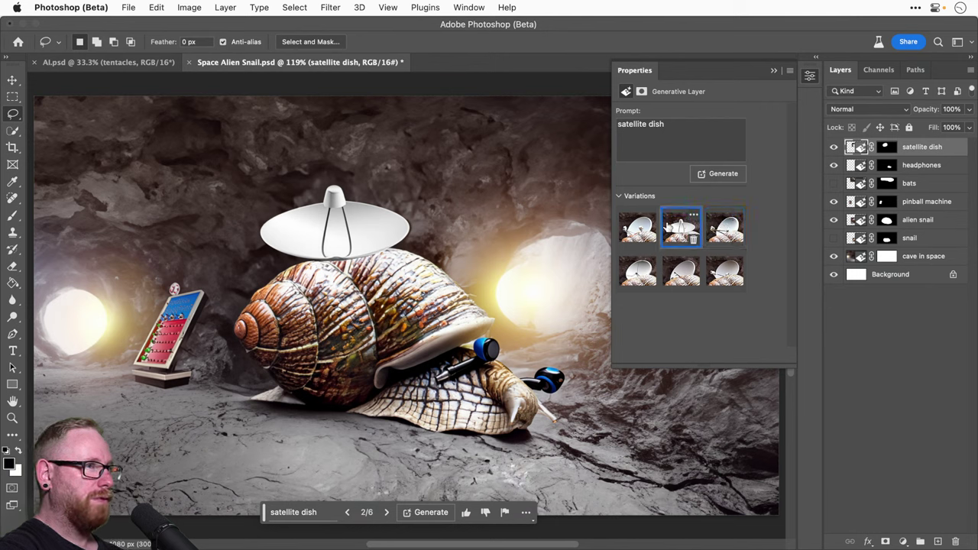
Step: Generate a third batch of satellite dish variations, reaching nine in total
left_click(665, 143)
key("Right")
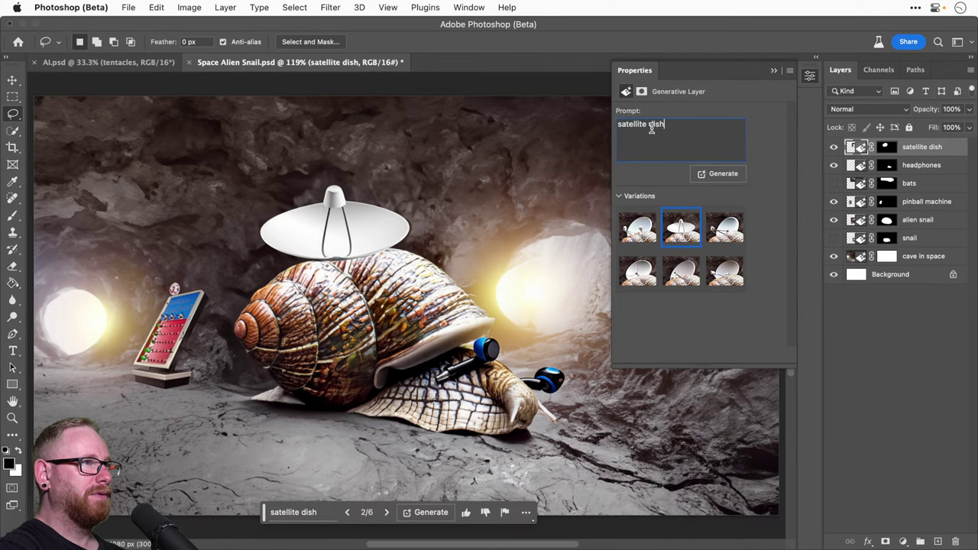
left_click(723, 175)
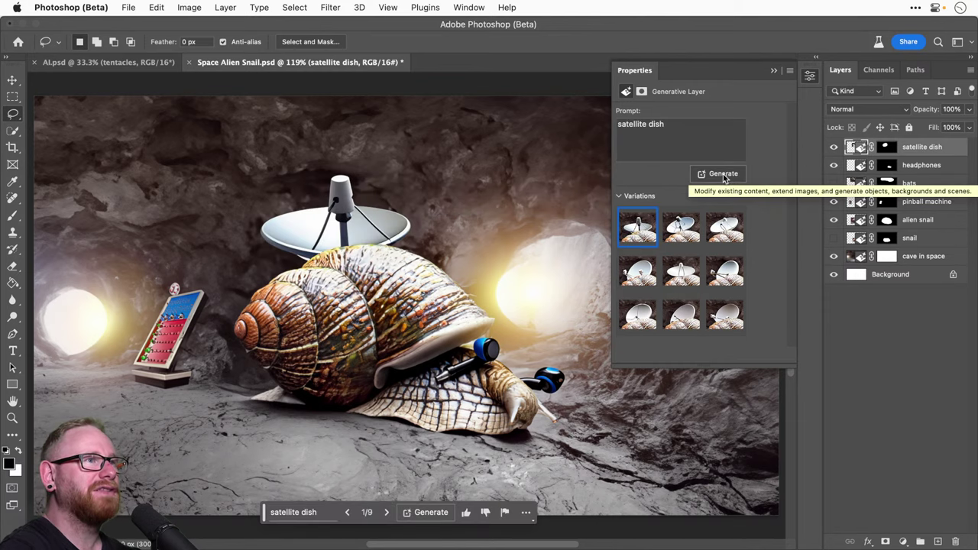
left_click(689, 136)
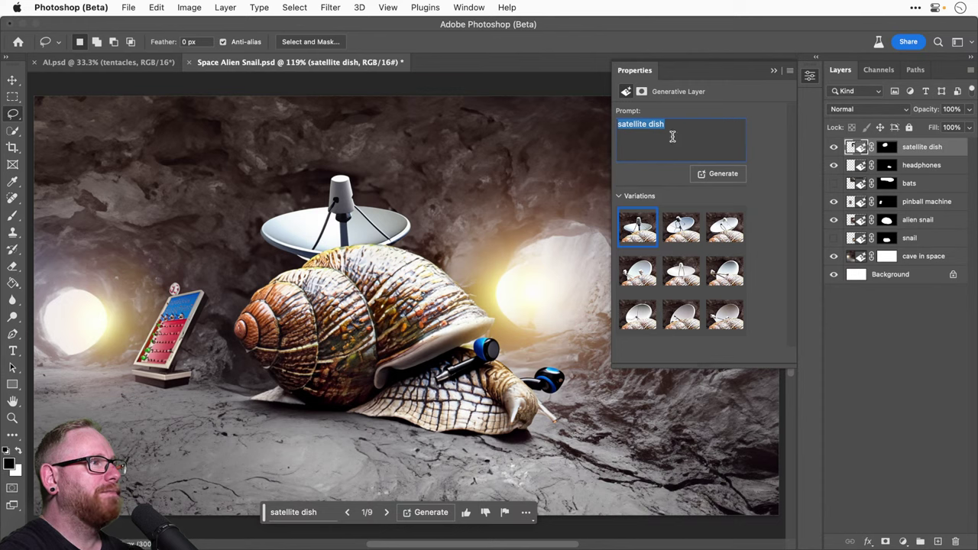
left_click(227, 71)
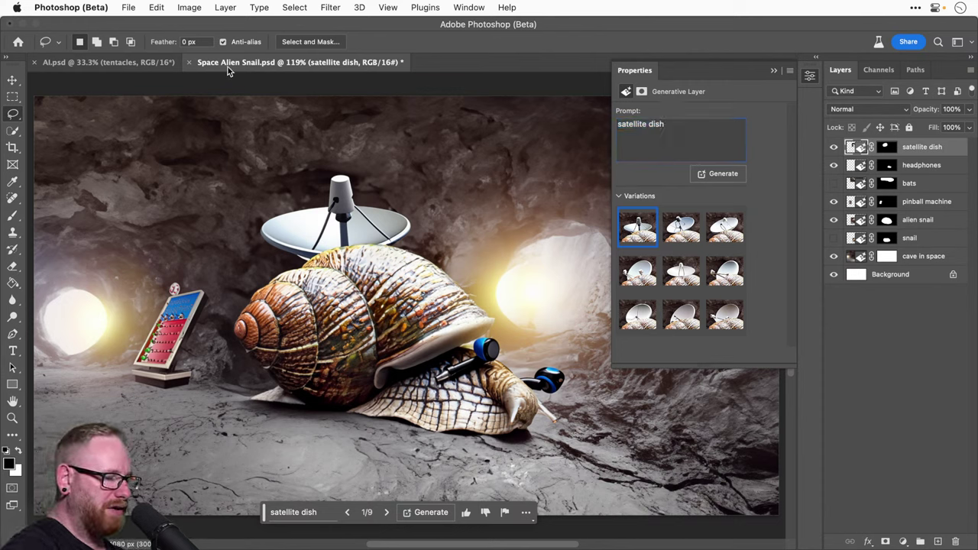
Step: Create a new document and fill it black with the Paint Bucket
key("super+n")
key("Return")
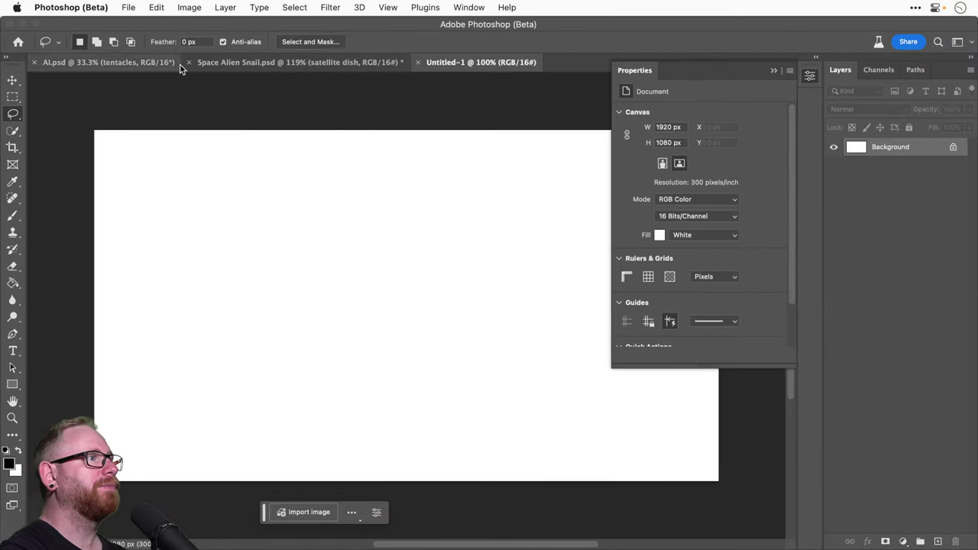
key("g")
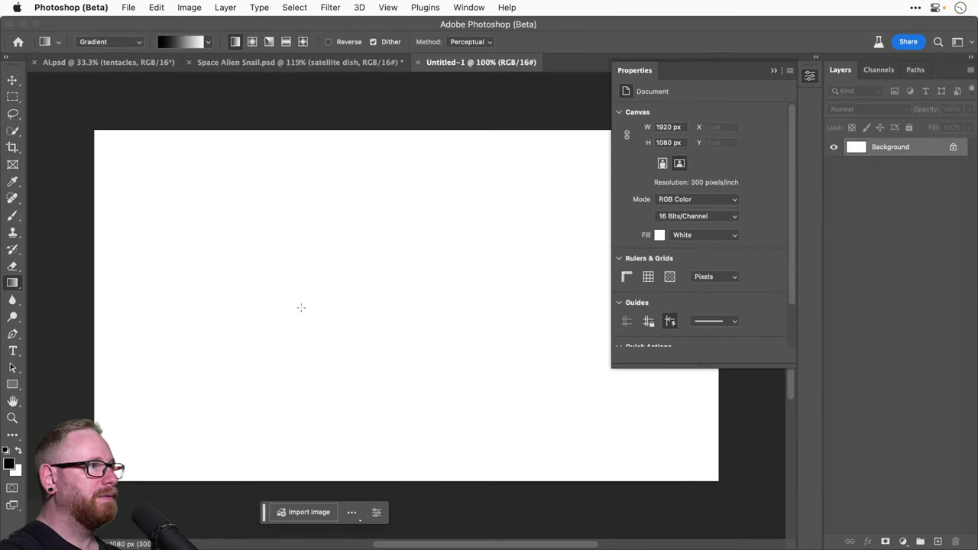
left_click_drag(10, 285, 61, 298)
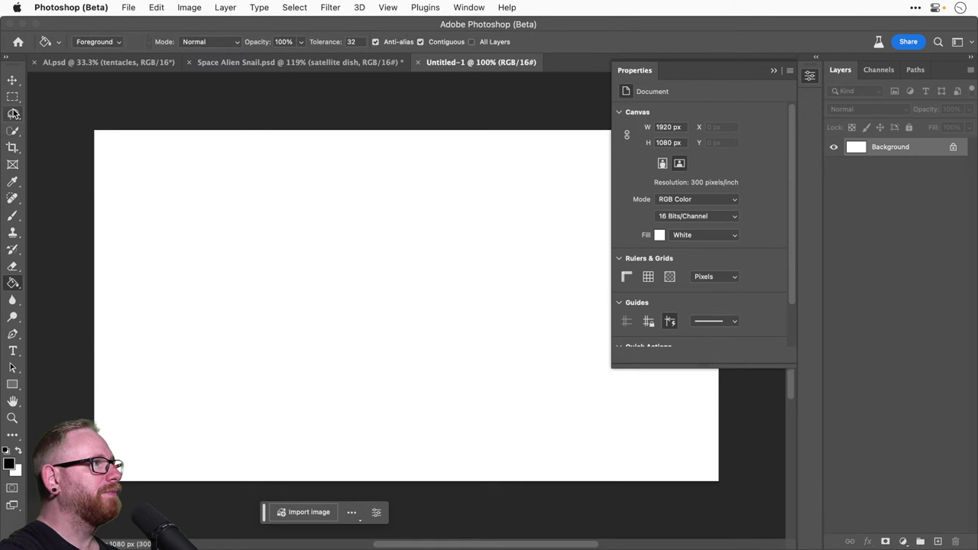
left_click(268, 290)
Step: Lasso an oval, Generative Fill it with 'satellite dish' and keep variation 2
left_click(12, 115)
mouse_move(257, 229)
left_mouse_down()
mouse_move(486, 343)
mouse_move(290, 214)
left_mouse_up()
left_click(310, 512)
type("s")
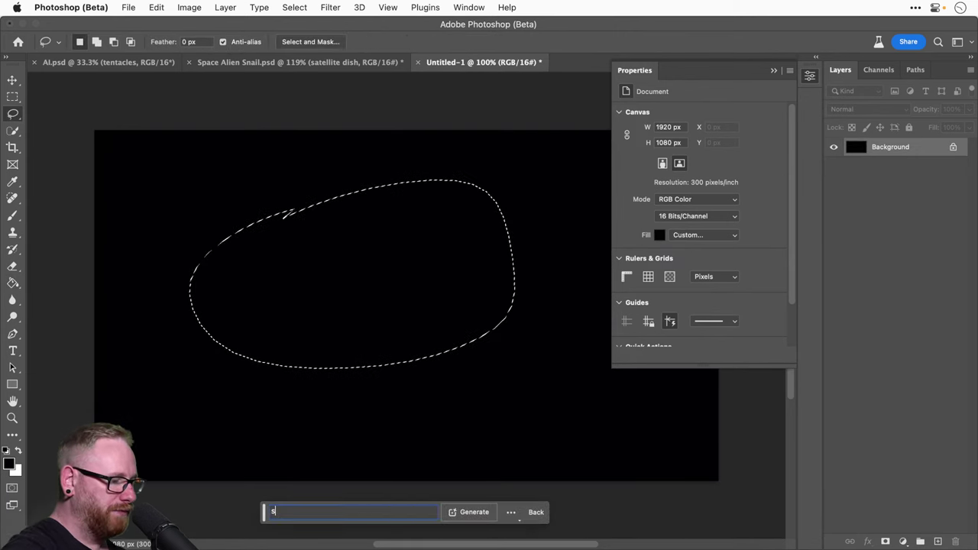
type("atellite di")
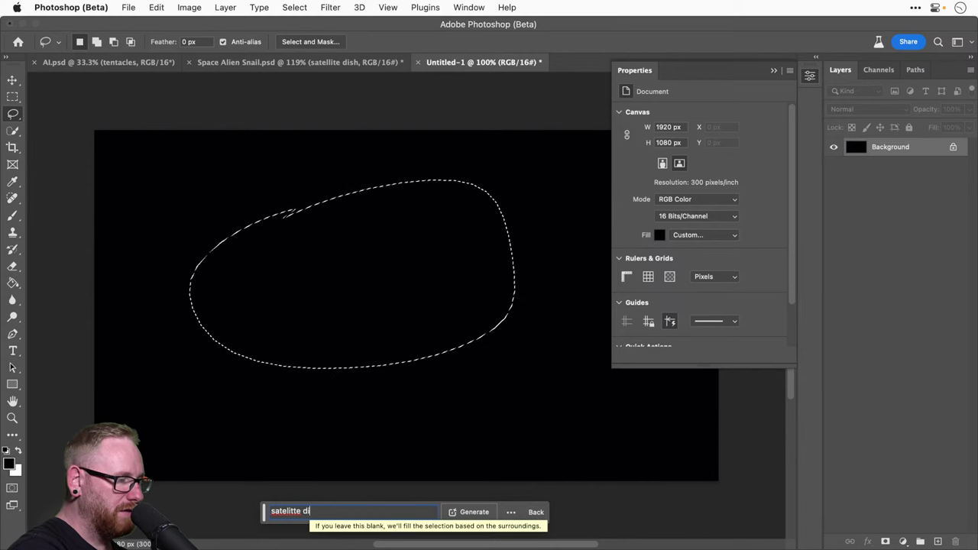
key("BackSpace")
key("BackSpace")
key("BackSpace")
key("BackSpace")
key("BackSpace")
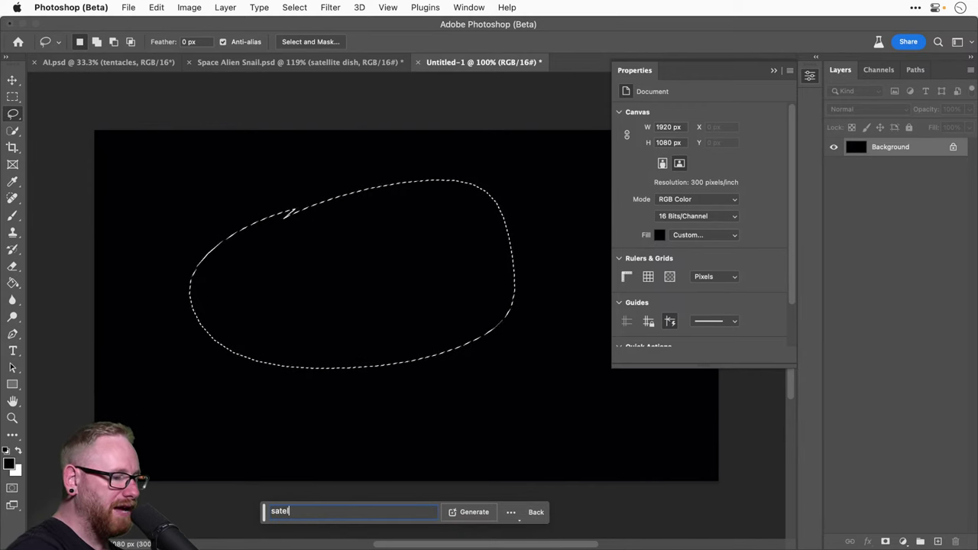
type("lite dish")
key("Return")
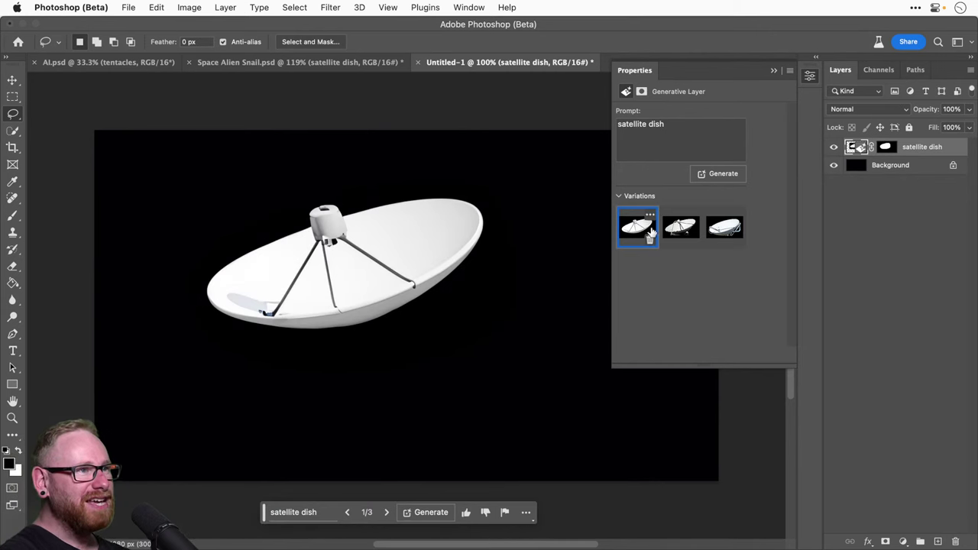
left_click(691, 236)
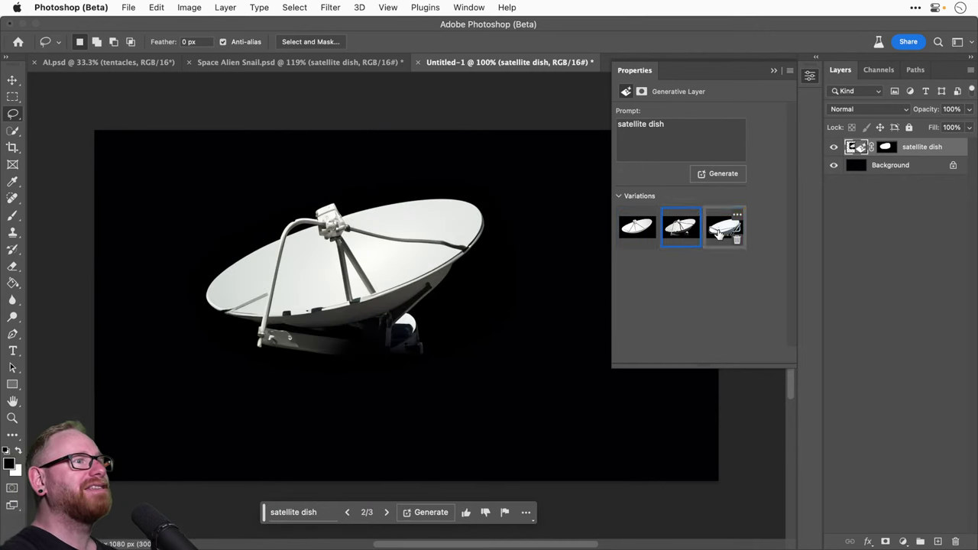
left_click(722, 229)
left_click(691, 233)
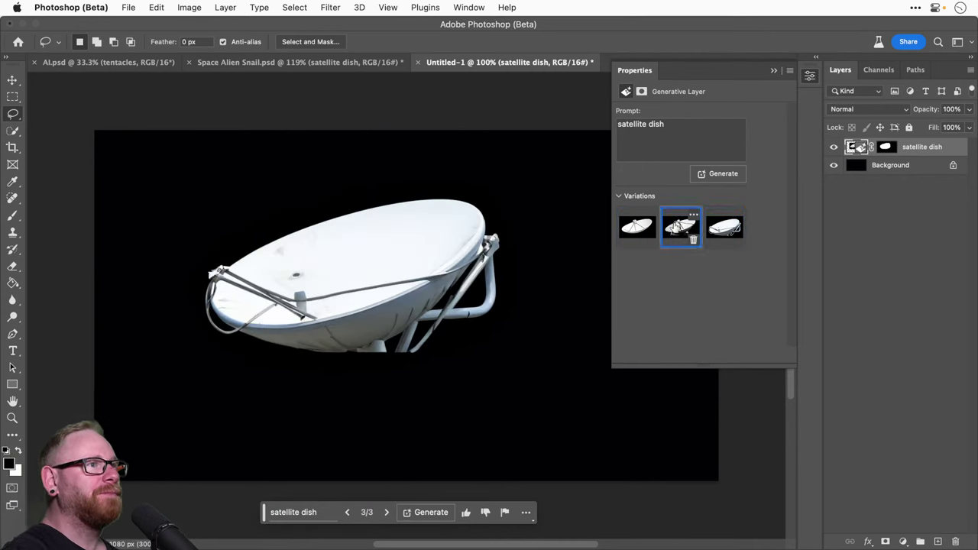
Step: Duplicate the dish layer into Space Alien Snail.psd and move it up and right there
right_click(906, 153)
left_click(632, 270)
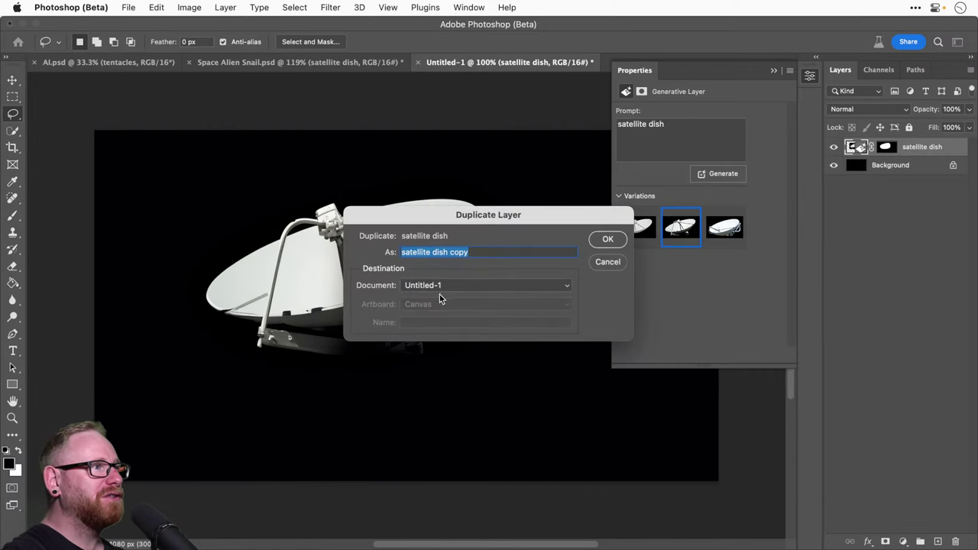
left_click(439, 285)
left_click(439, 269)
left_click(607, 239)
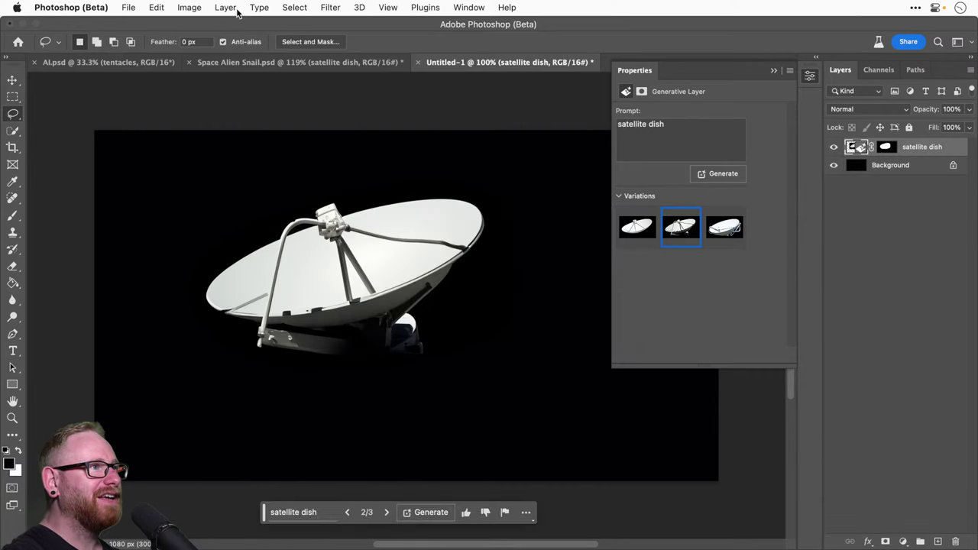
key("v")
left_click(251, 62)
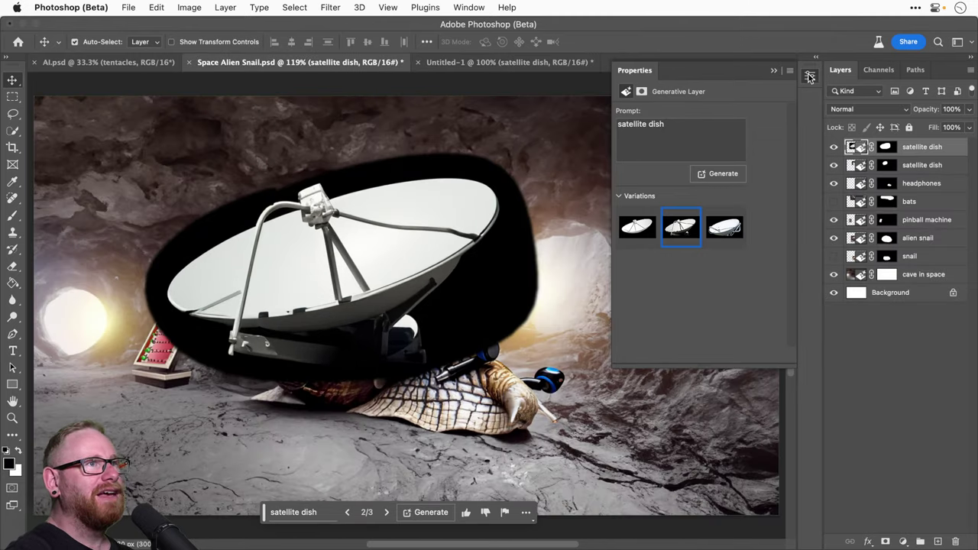
left_click(810, 77)
left_click_drag(450, 172, 434, 223)
Step: In Untitled-1, hide the Background and dish layers and lasso a large ellipse
left_click(535, 62)
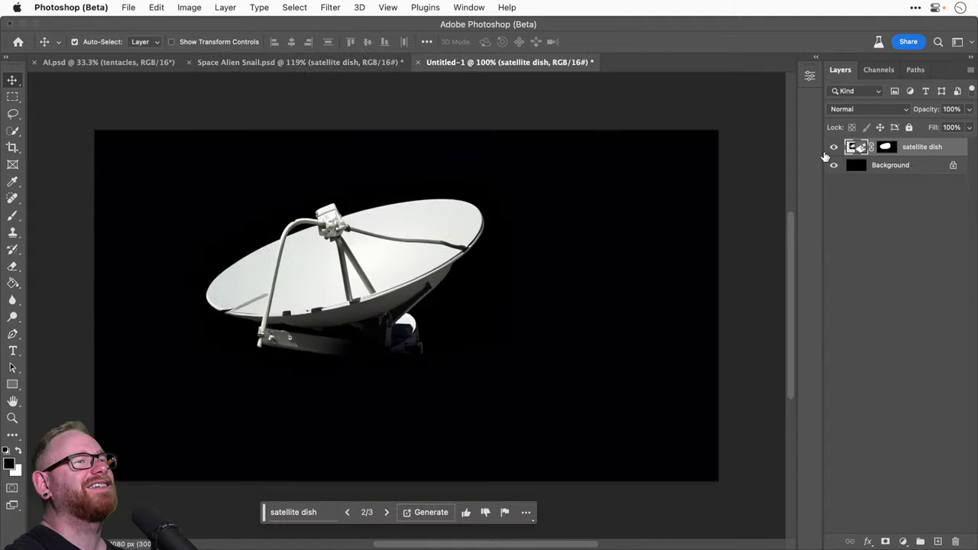
left_click(834, 165)
left_click(833, 147)
left_click(856, 165)
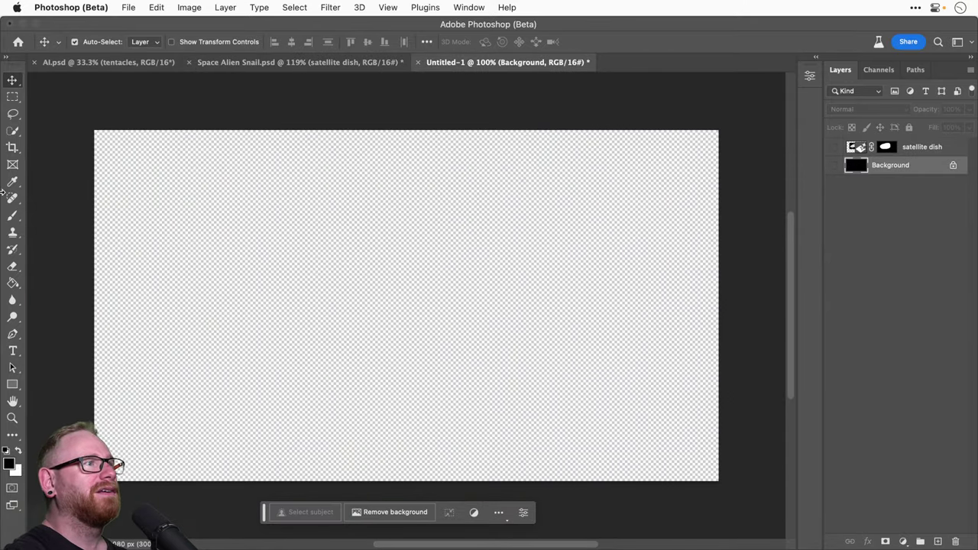
left_click(13, 113)
mouse_move(217, 227)
left_mouse_down()
mouse_move(552, 297)
mouse_move(191, 224)
mouse_move(291, 200)
left_mouse_up()
Step: Generative Fill the ellipse with 'satellite dish', keep the middle variation, then select the original dish layer
left_click(308, 514)
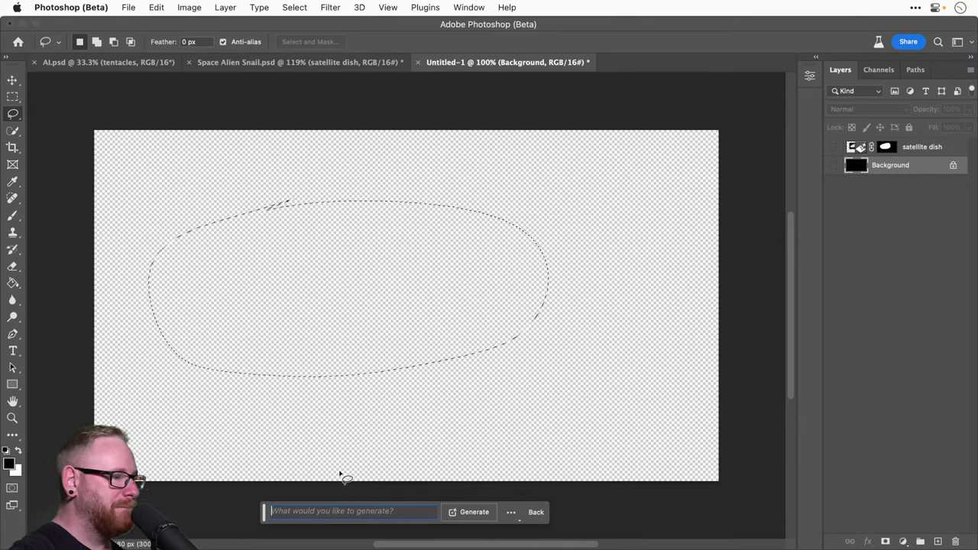
type("satellite dish")
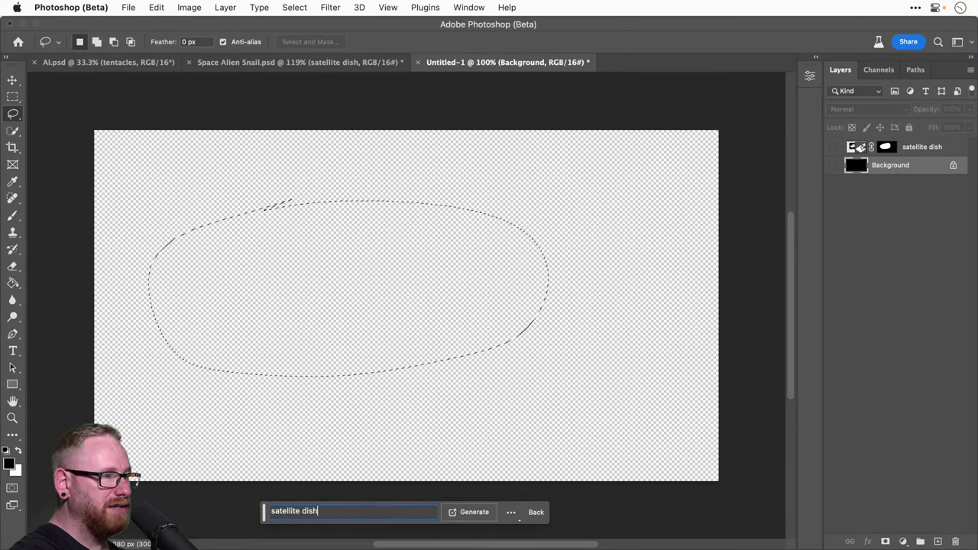
key("Return")
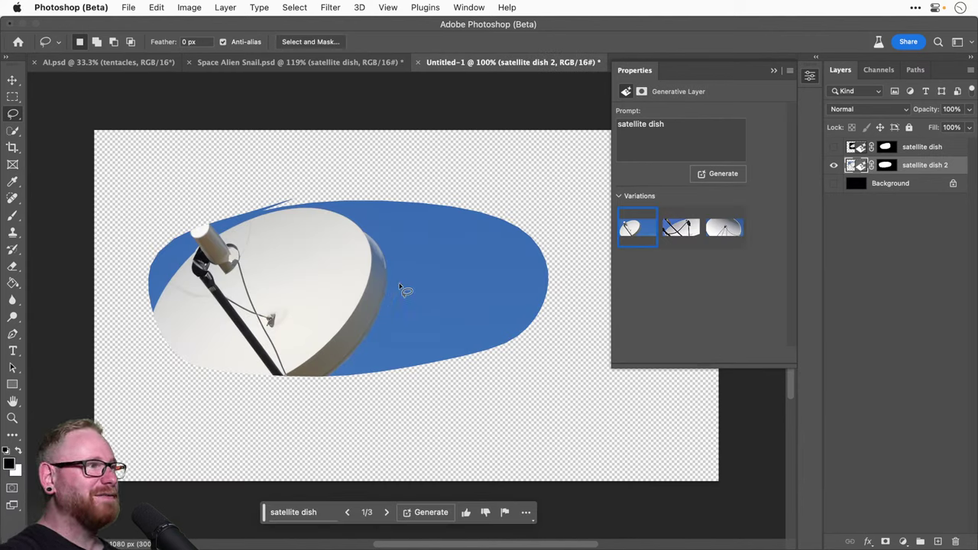
left_click(722, 229)
left_click(697, 229)
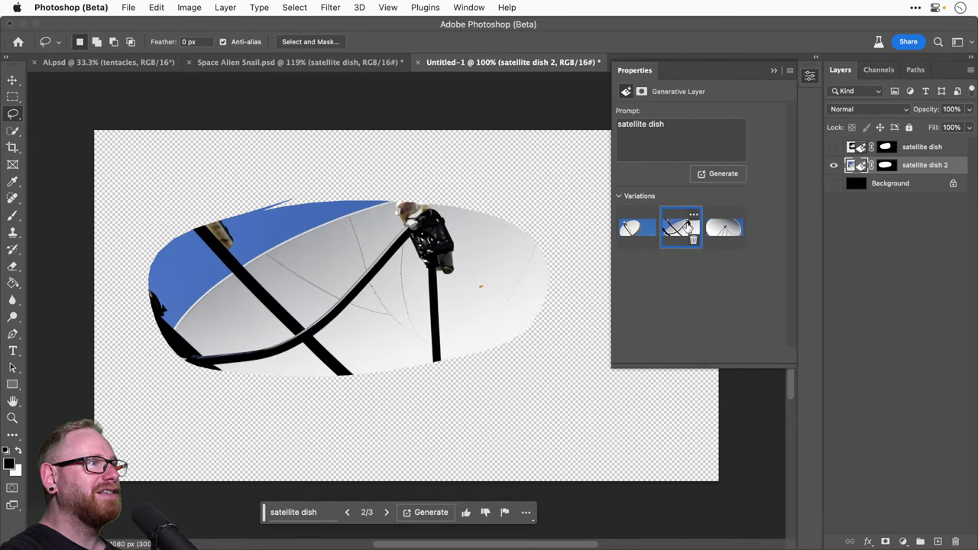
left_click(934, 150)
Step: In Space Alien Snail, replace the dish layer's mask with a fresh Quick Selection of the dish
left_click(269, 67)
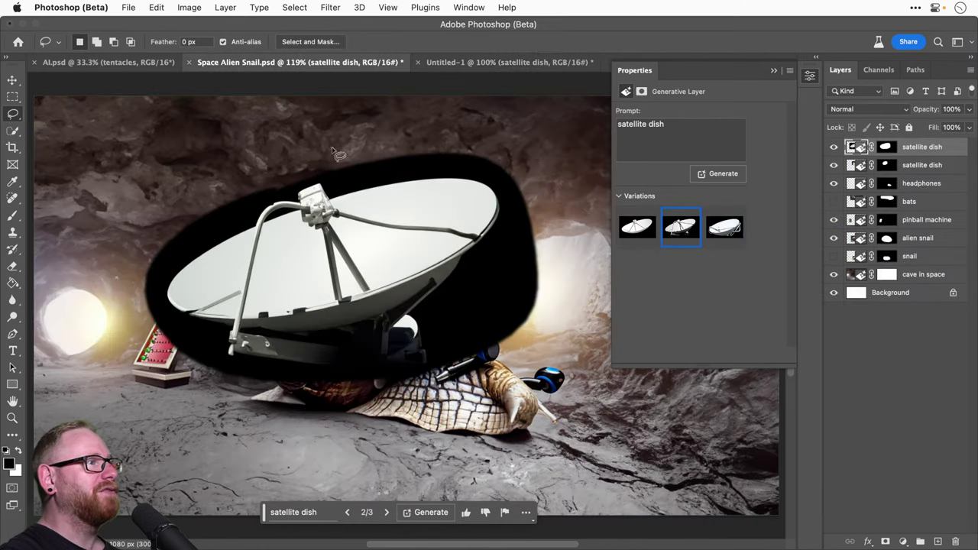
key("v")
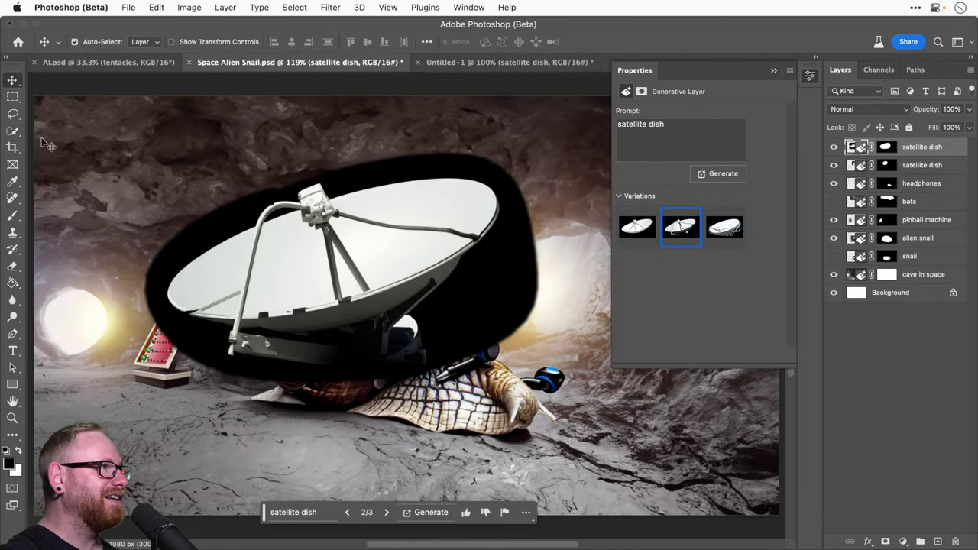
key("w")
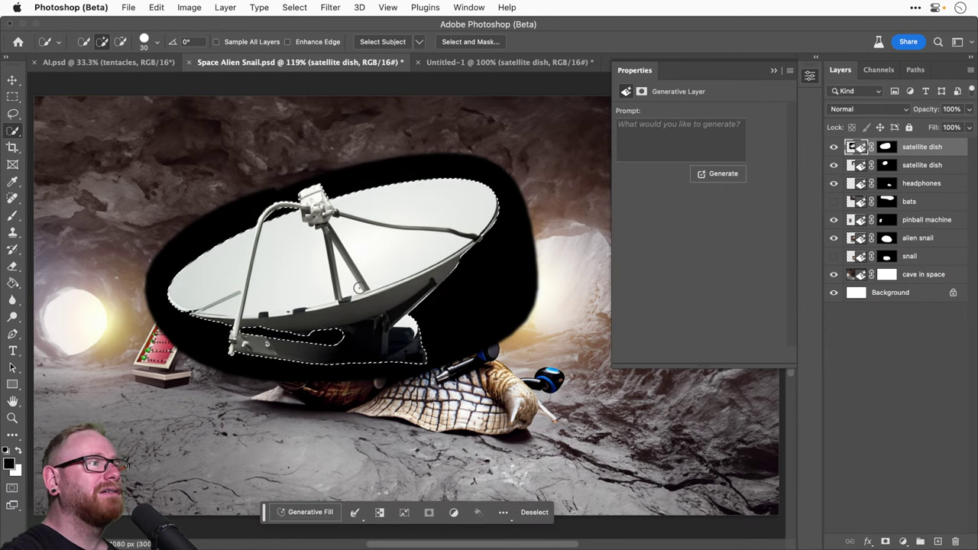
right_click(885, 147)
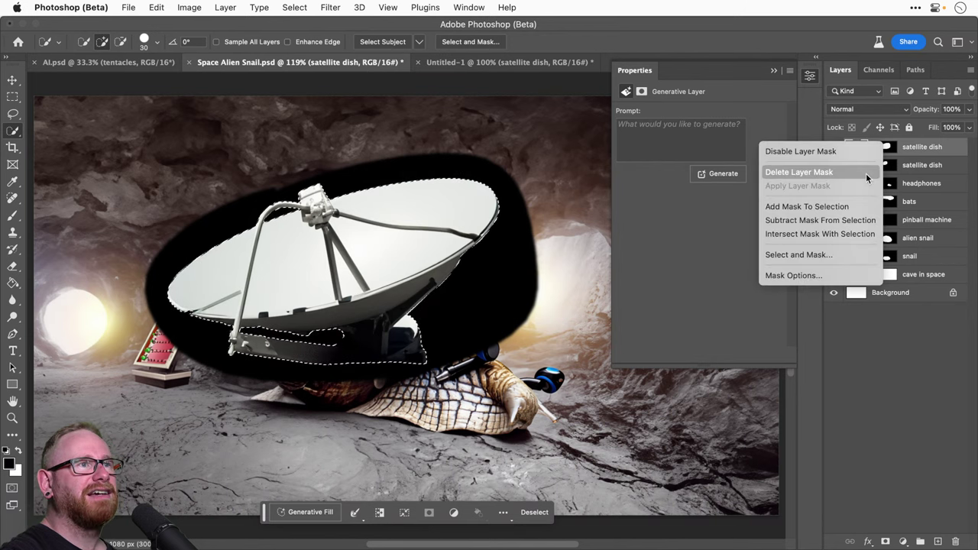
left_click(869, 170)
left_click(884, 541)
Step: Scale the satellite dish down to 51% and delete the extra dish layer
key("v")
key("super+t")
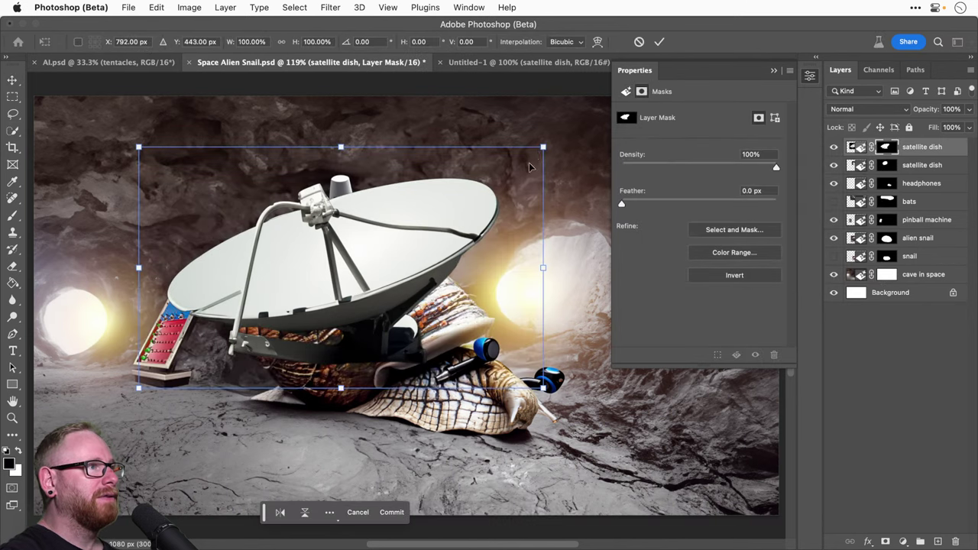
left_click_drag(543, 145, 445, 205)
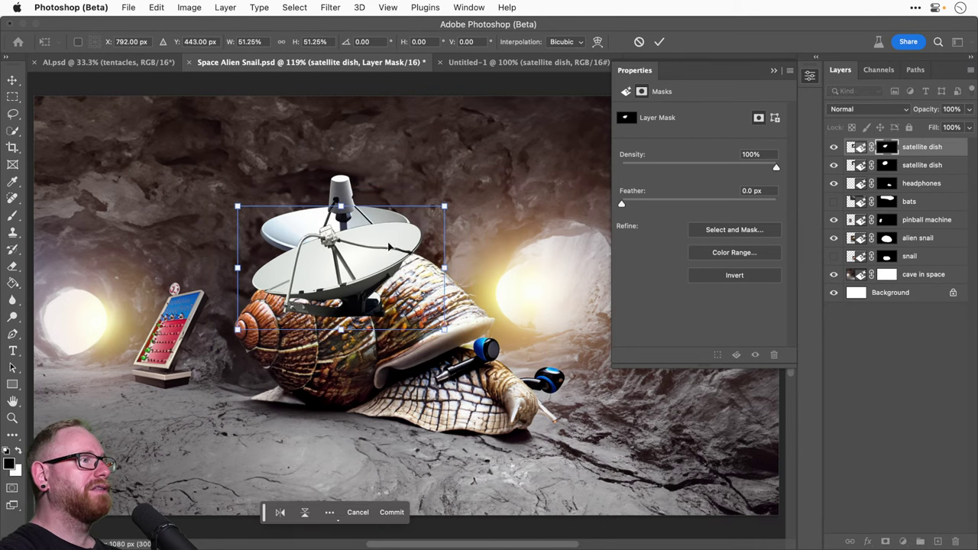
key("Return")
left_click(920, 165)
key("Delete")
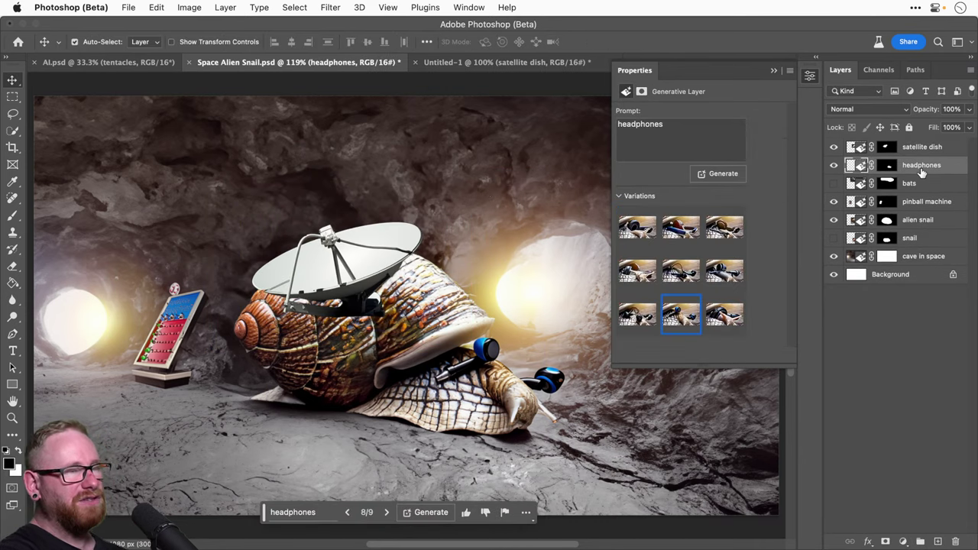
Step: Move the dish onto the snail's shell, tilt it about -14.82°, and save
left_click(922, 148)
key("super+t")
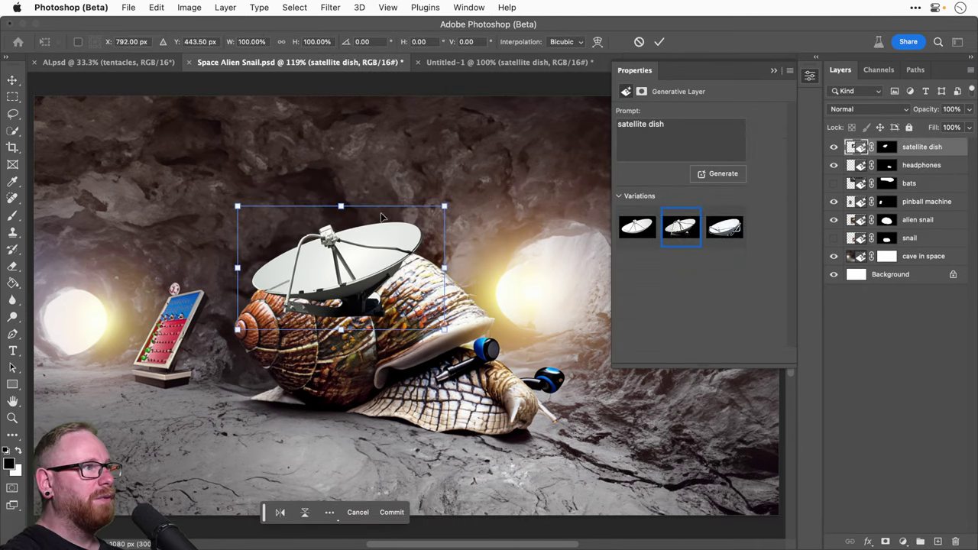
left_click_drag(396, 239, 392, 198)
left_click_drag(451, 178, 439, 157)
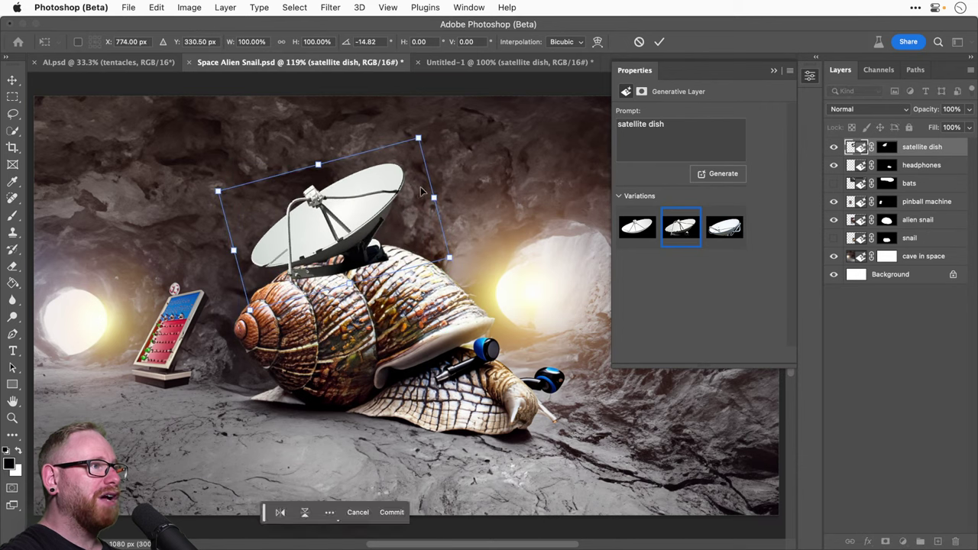
left_click_drag(447, 197, 405, 198)
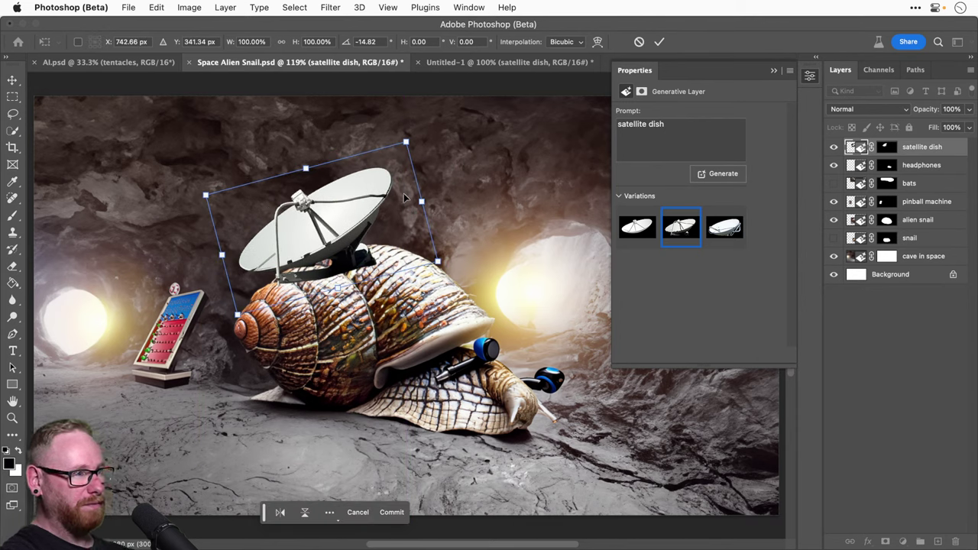
key("Return")
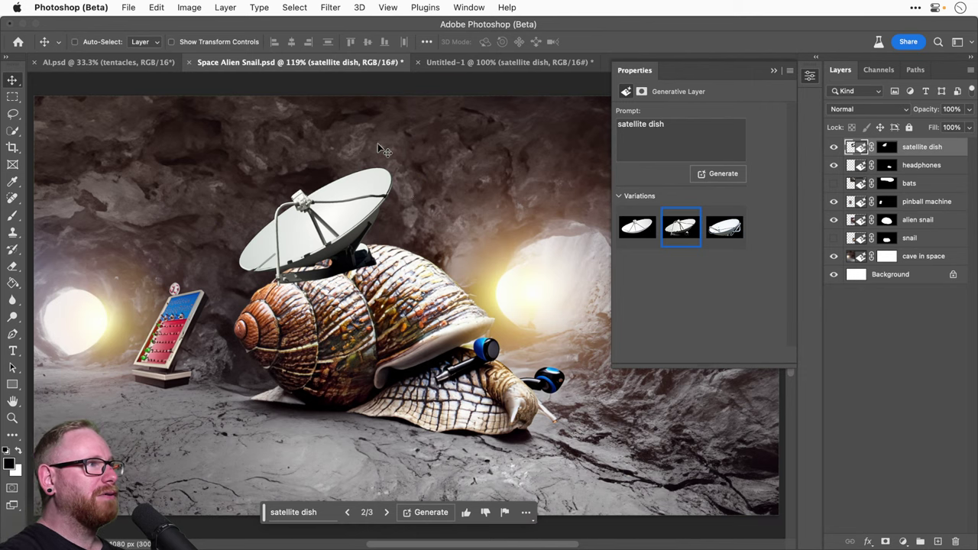
key("super+s")
Step: Close Untitled-1 without saving and delete the hidden bats and snail layers
left_click(508, 64)
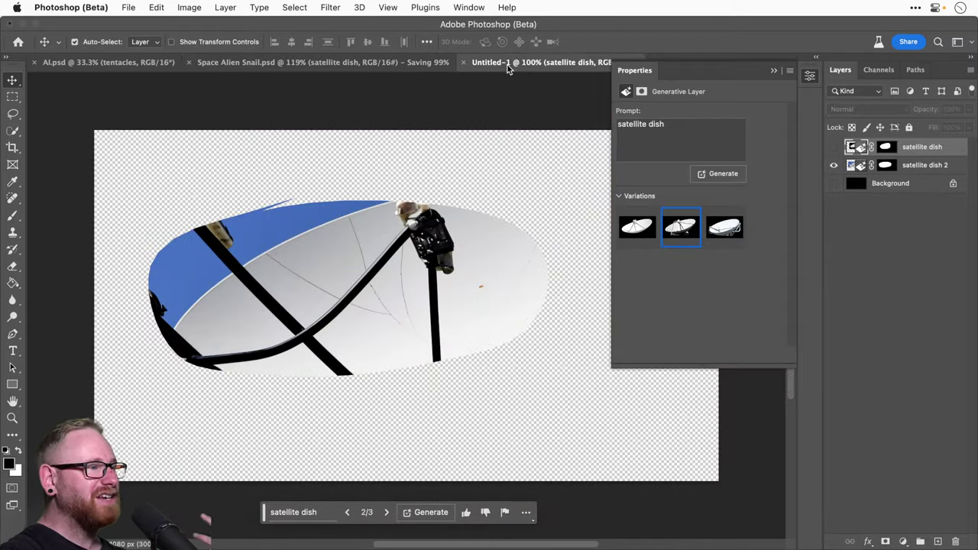
key("super+w")
left_click(507, 242)
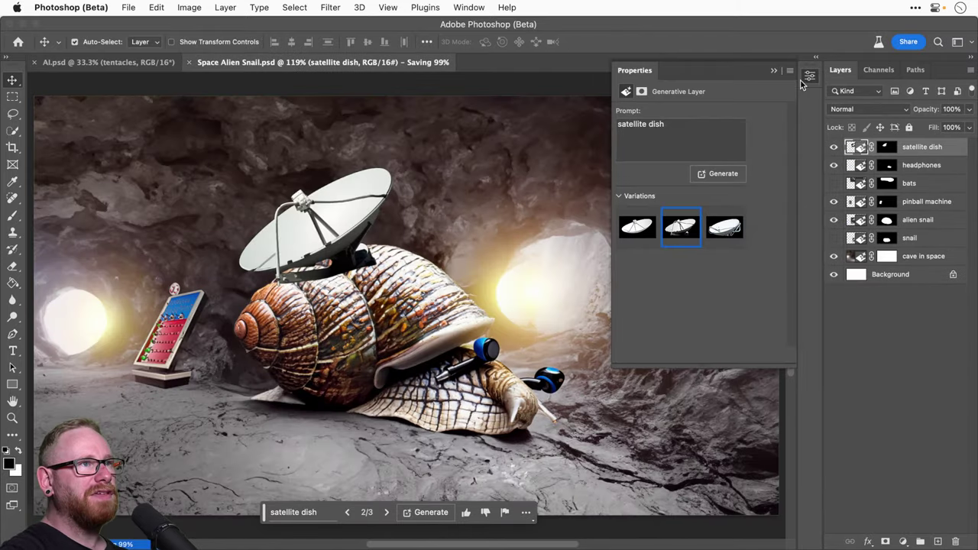
left_click(911, 185)
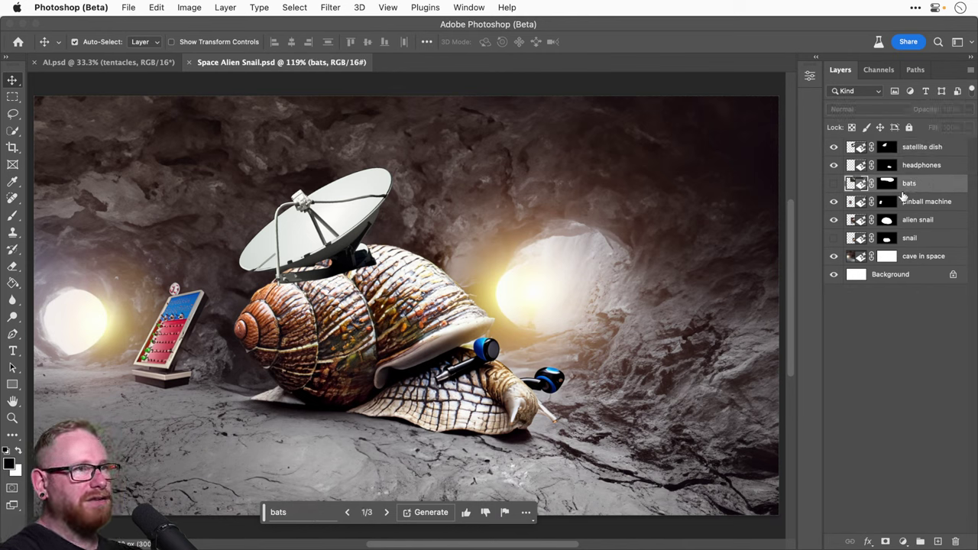
key("BackSpace")
Step: Shift the dish 25 px left, rotate it a further -6.61°, and nudge it into place
left_click(931, 222)
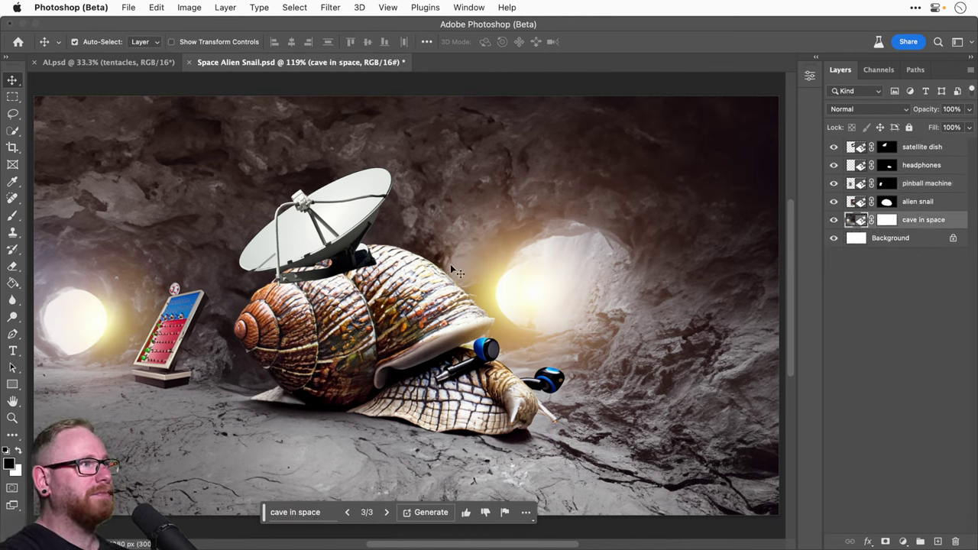
left_click_drag(333, 252, 314, 250)
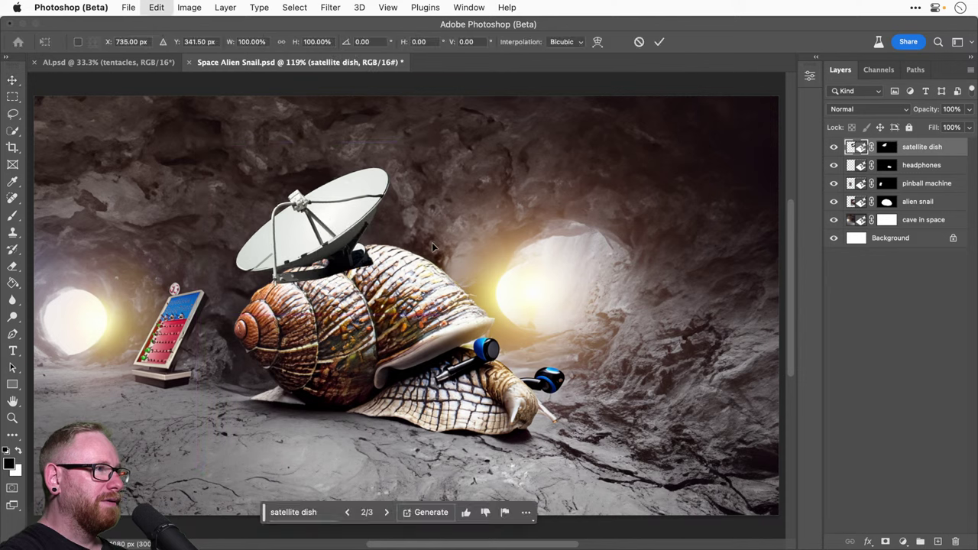
key("ctrl+t")
left_click_drag(462, 242, 457, 229)
key("Return")
left_click_drag(375, 260, 342, 250)
key("Left")
key("Left")
key("Left")
key("Left")
key("Left")
key("Left")
key("Left")
key("Left")
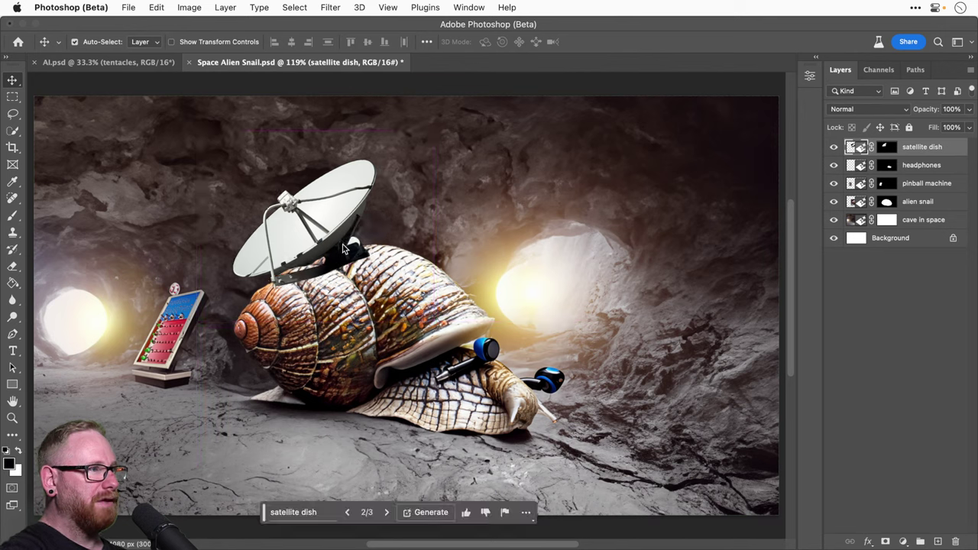
key("Right")
key("Right")
key("Right")
key("Right")
key("Right")
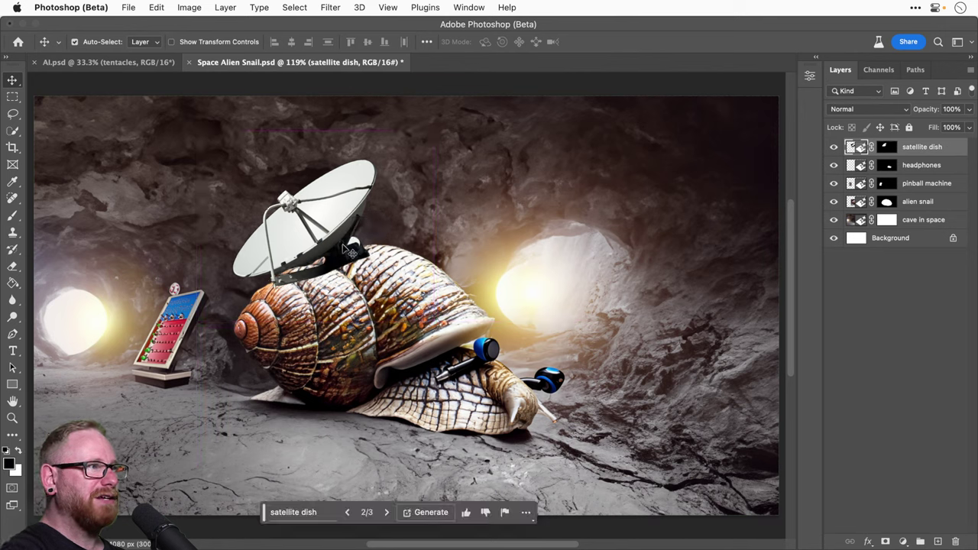
Step: Zoom to 400% on the dish mount and ready a 7 px brush on the dish mask
key("z")
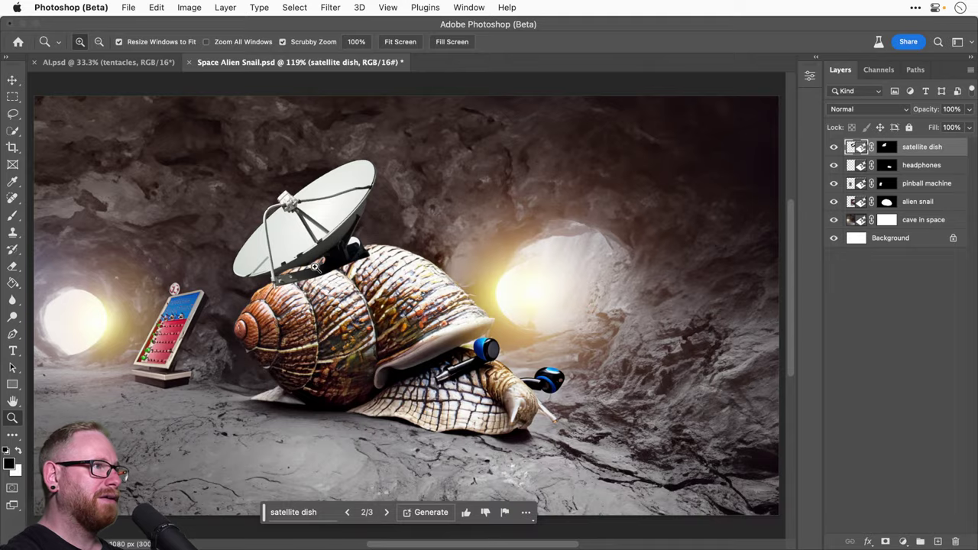
left_click(315, 267)
left_click(315, 266)
left_click(315, 266)
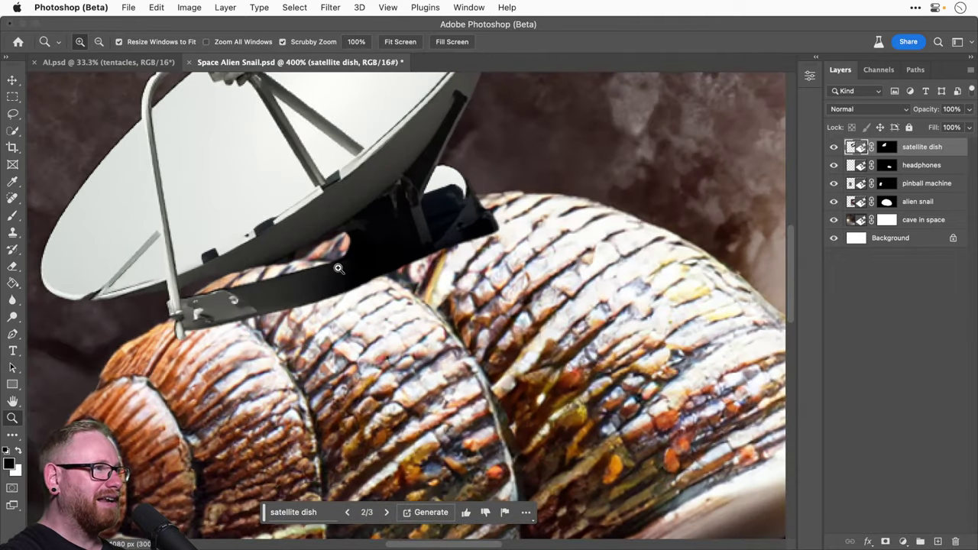
left_click_drag(355, 270, 353, 303)
key("v")
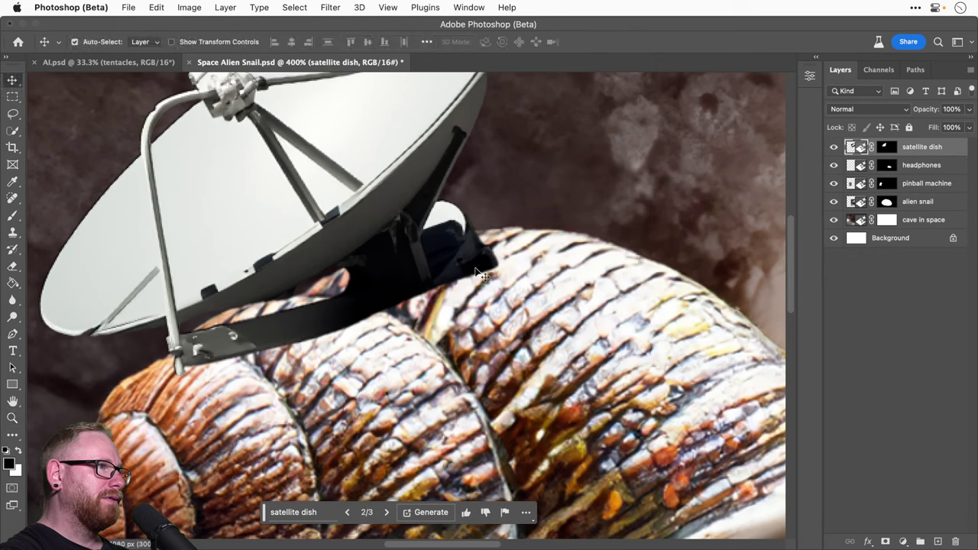
left_click(887, 148)
key("b")
key("bracketleft")
key("bracketleft")
key("bracketleft")
key("bracketleft")
key("bracketleft")
key("bracketleft")
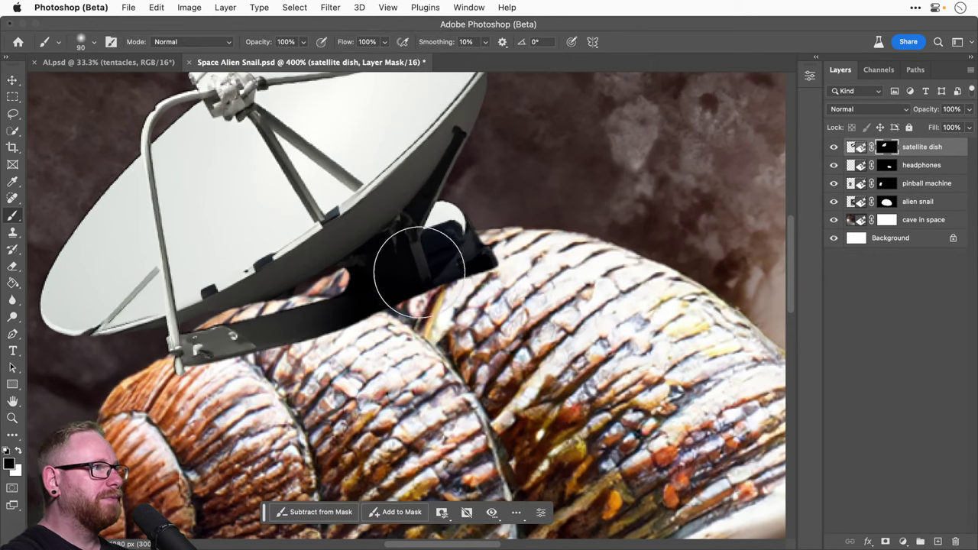
key("bracketleft")
key("bracketleft")
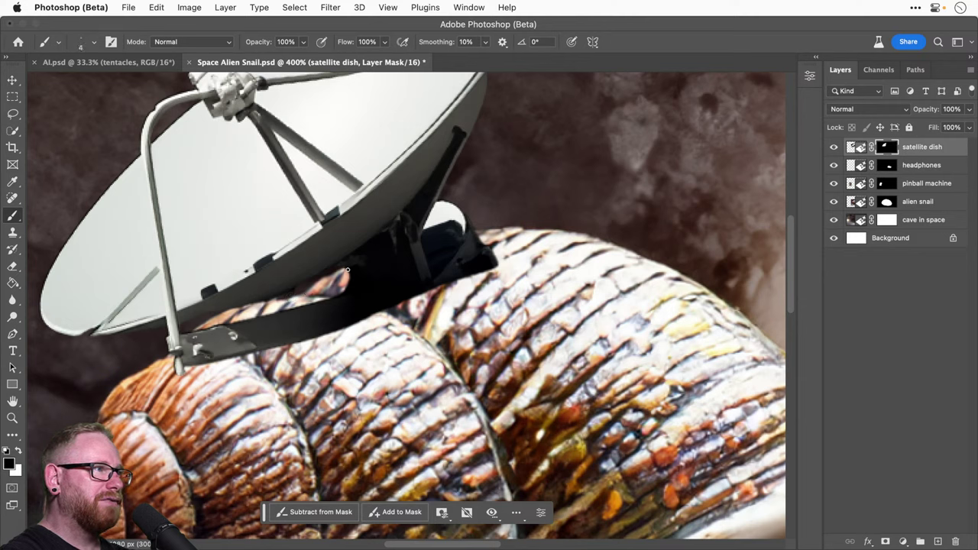
Step: Mask out the white patch and clean the left edge where the mount meets the shell
mouse_move(347, 269)
left_mouse_down()
mouse_move(395, 264)
mouse_move(417, 310)
left_mouse_up()
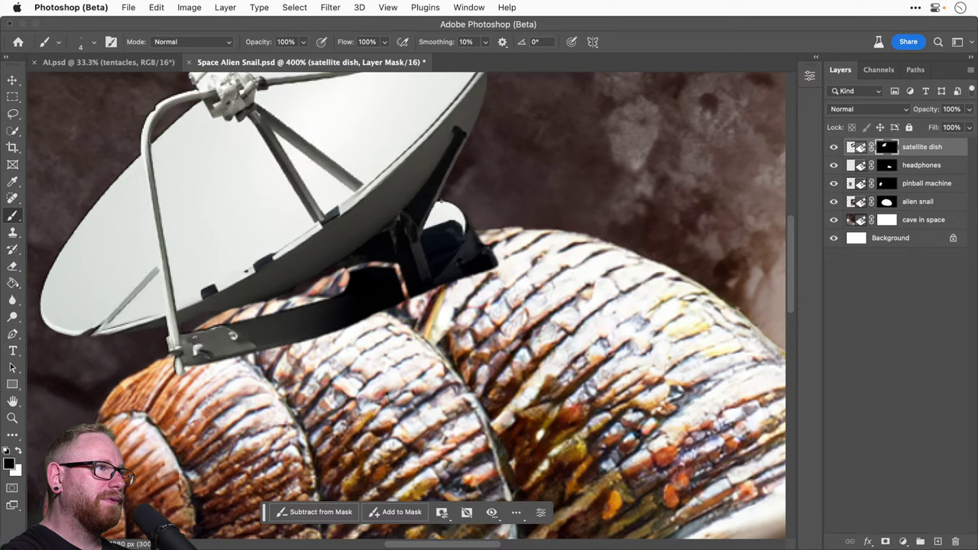
mouse_move(440, 202)
left_mouse_down()
mouse_move(426, 228)
mouse_move(441, 199)
left_mouse_up()
mouse_move(420, 233)
left_mouse_down()
mouse_move(448, 258)
mouse_move(437, 290)
left_mouse_up()
key("bracketright")
key("bracketright")
key("bracketright")
mouse_move(433, 223)
left_mouse_down()
mouse_move(426, 237)
mouse_move(437, 287)
mouse_move(428, 238)
mouse_move(450, 208)
mouse_move(434, 233)
mouse_move(439, 287)
mouse_move(449, 269)
mouse_move(451, 289)
mouse_move(467, 280)
mouse_move(479, 253)
mouse_move(483, 296)
left_mouse_up()
key("bracketright")
key("bracketright")
key("bracketright")
key("bracketright")
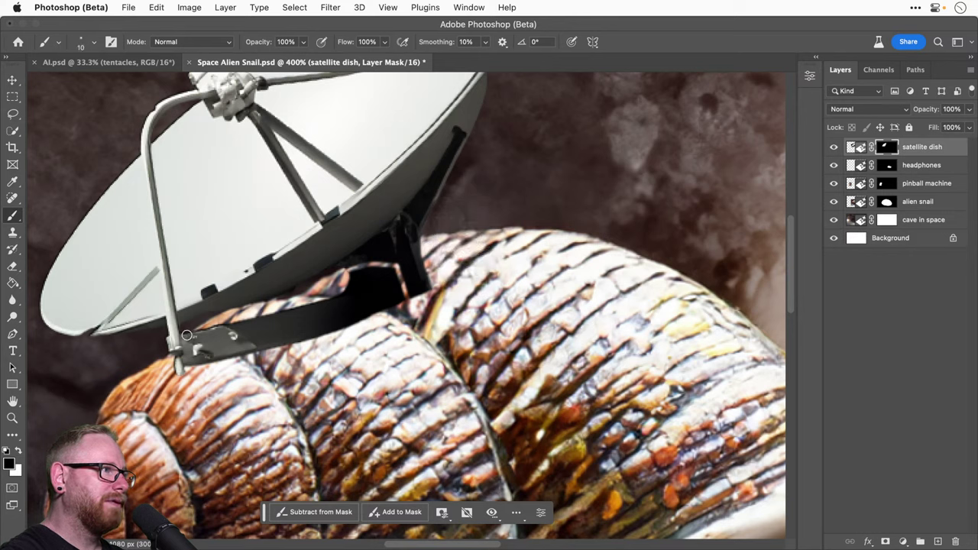
key("bracketleft")
key("bracketleft")
key("bracketleft")
key("bracketleft")
key("bracketleft")
key("bracketleft")
Step: Mask away the support rod tip and the dark bracket near the dish base
mouse_move(183, 346)
left_mouse_down()
mouse_move(188, 365)
mouse_move(188, 336)
mouse_move(194, 369)
mouse_move(180, 375)
mouse_move(186, 367)
left_mouse_up()
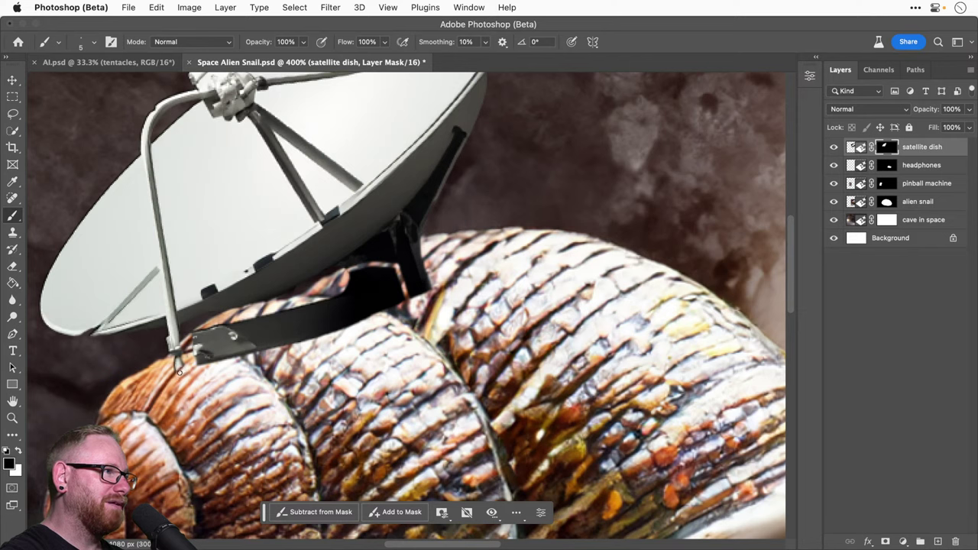
key("bracketright")
key("bracketright")
key("bracketright")
key("bracketright")
key("bracketright")
key("bracketright")
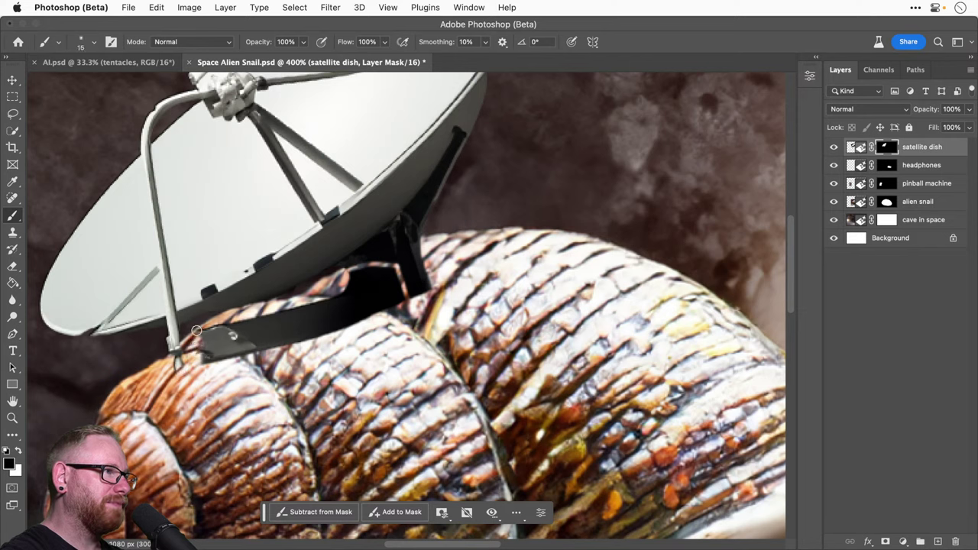
mouse_move(201, 336)
left_mouse_down()
mouse_move(215, 336)
mouse_move(208, 358)
mouse_move(253, 316)
mouse_move(218, 345)
mouse_move(286, 327)
mouse_move(283, 336)
mouse_move(277, 315)
mouse_move(340, 289)
mouse_move(294, 332)
mouse_move(367, 304)
mouse_move(347, 332)
left_mouse_up()
key("bracketleft")
key("bracketleft")
key("bracketleft")
mouse_move(361, 270)
left_mouse_down()
mouse_move(394, 270)
mouse_move(353, 271)
mouse_move(328, 302)
mouse_move(366, 269)
mouse_move(371, 281)
mouse_move(389, 273)
mouse_move(390, 292)
mouse_move(395, 279)
mouse_move(405, 301)
mouse_move(382, 266)
mouse_move(390, 305)
mouse_move(429, 301)
mouse_move(441, 277)
mouse_move(431, 270)
mouse_move(410, 312)
mouse_move(437, 273)
mouse_move(437, 285)
mouse_move(430, 276)
mouse_move(411, 300)
left_mouse_up()
key("bracketleft")
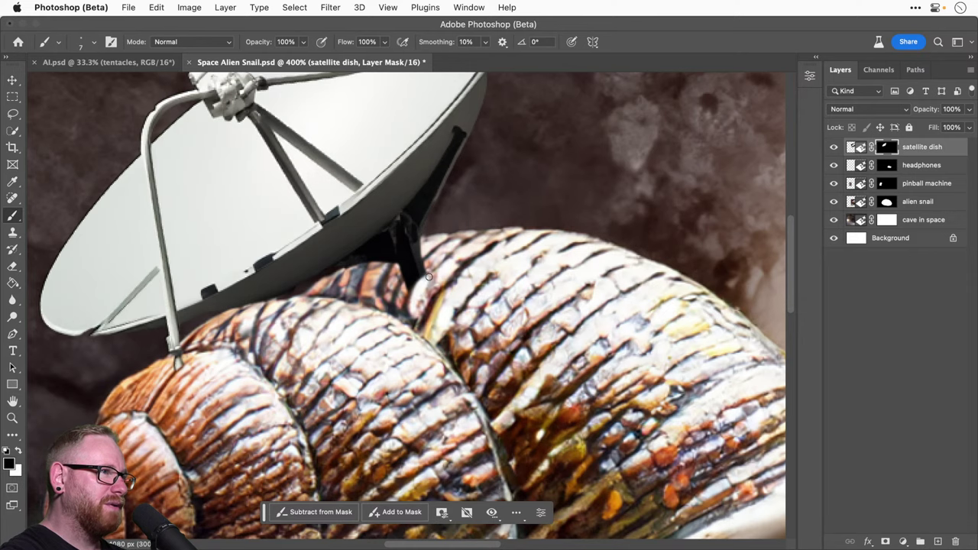
Step: Zoom out to fit the whole image in the window
key("super+minus")
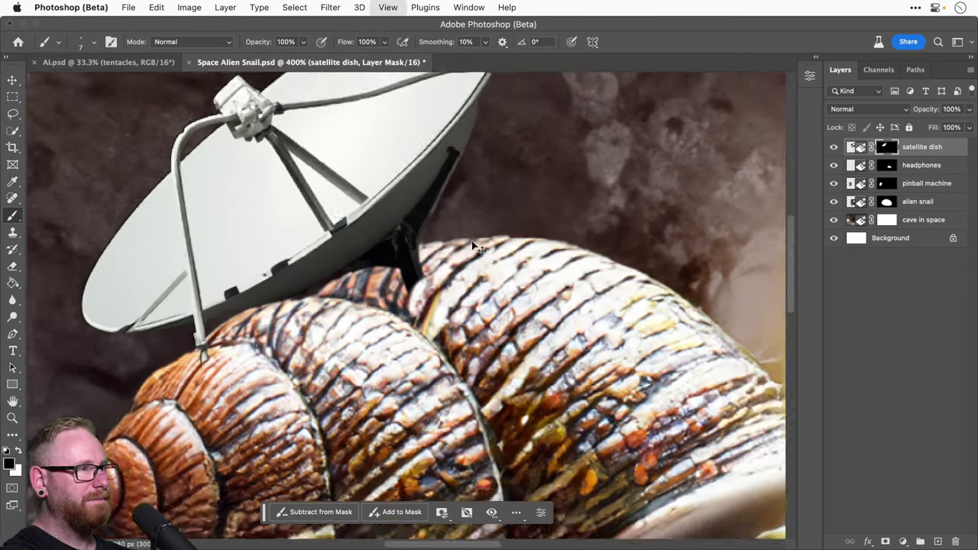
key("super+0")
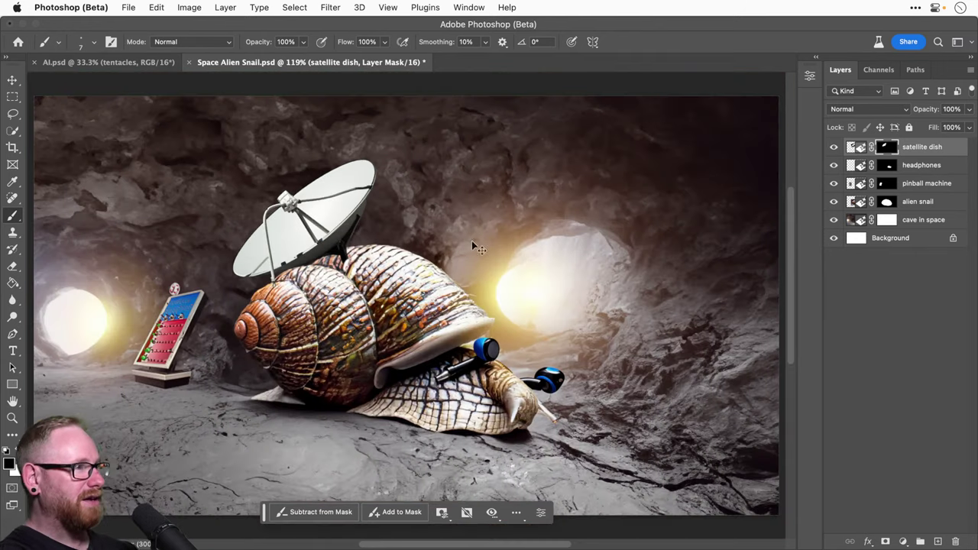
key("v")
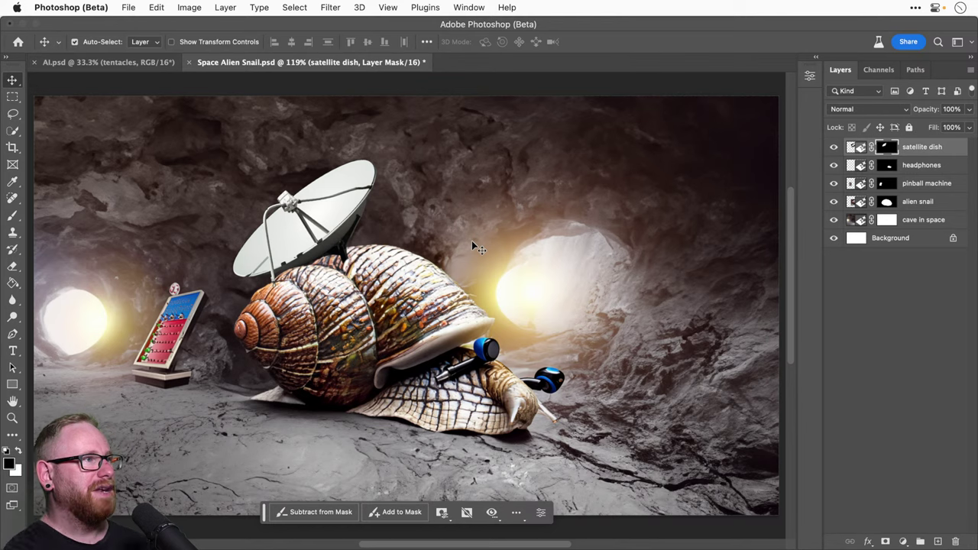
Step: Hide the pinball machine layer, save, and lasso an area in the right cave opening
left_click(834, 183)
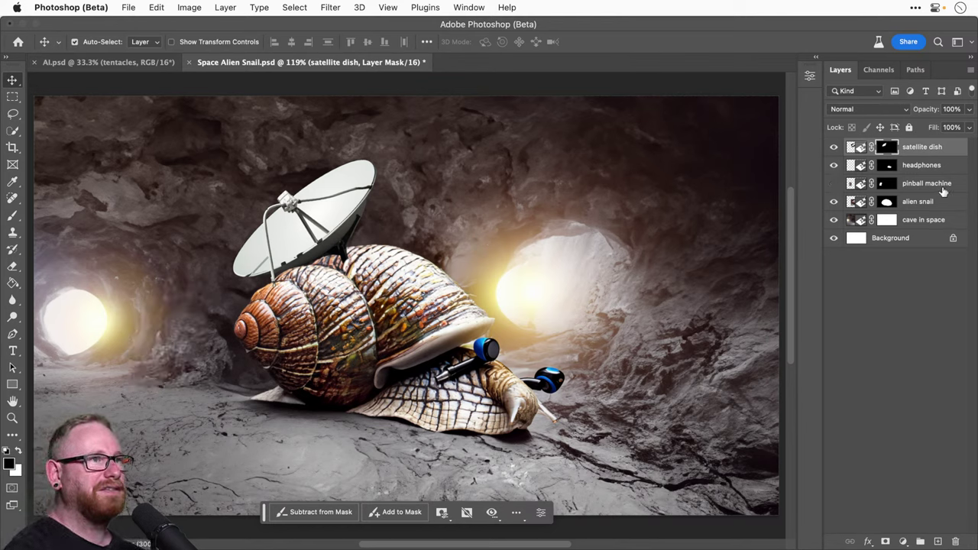
key("super+s")
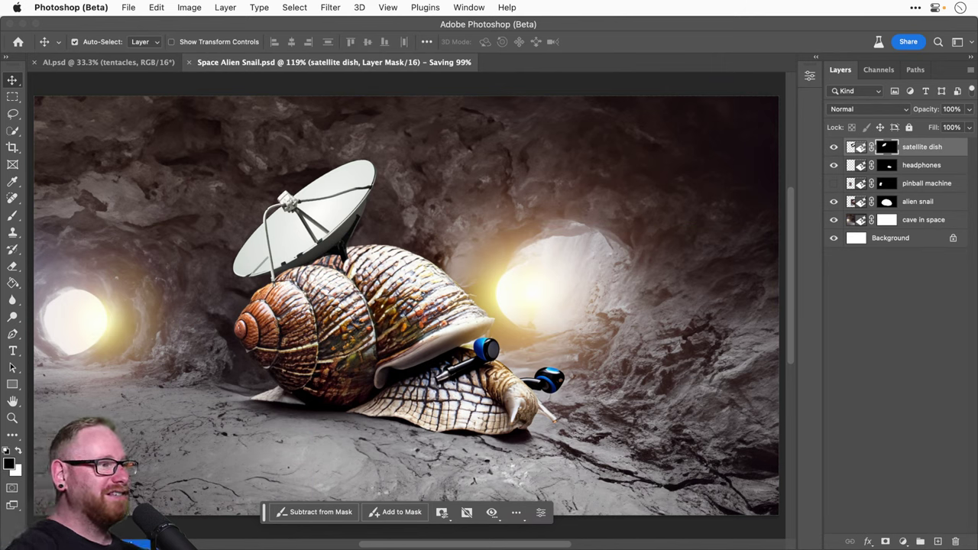
mouse_move(13, 116)
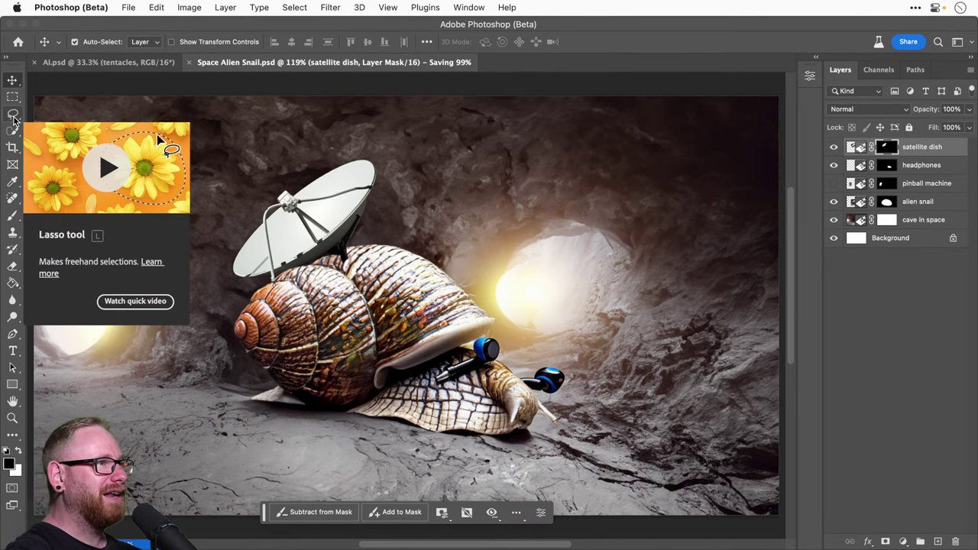
left_click(13, 113)
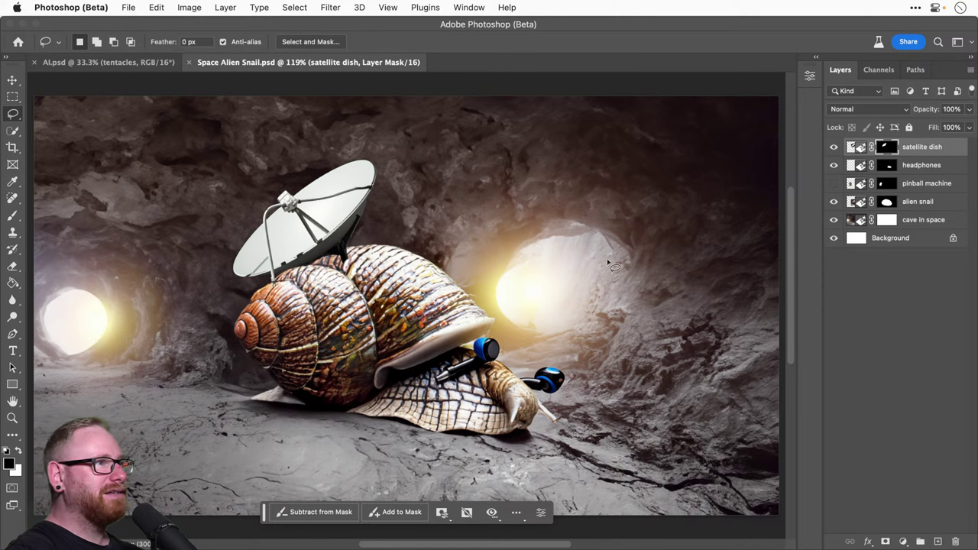
mouse_move(540, 268)
left_mouse_down()
mouse_move(523, 301)
mouse_move(530, 333)
mouse_move(542, 346)
mouse_move(568, 344)
left_mouse_up()
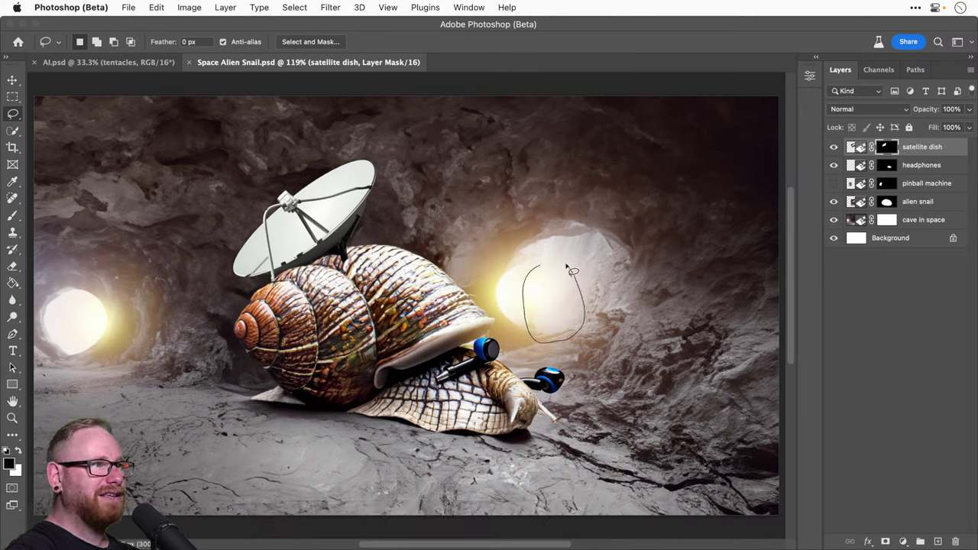
left_click_drag(566, 267, 567, 269)
Step: Generative Fill the selection with the prompt 'astronaut silhouette'
left_click(320, 512)
type("a")
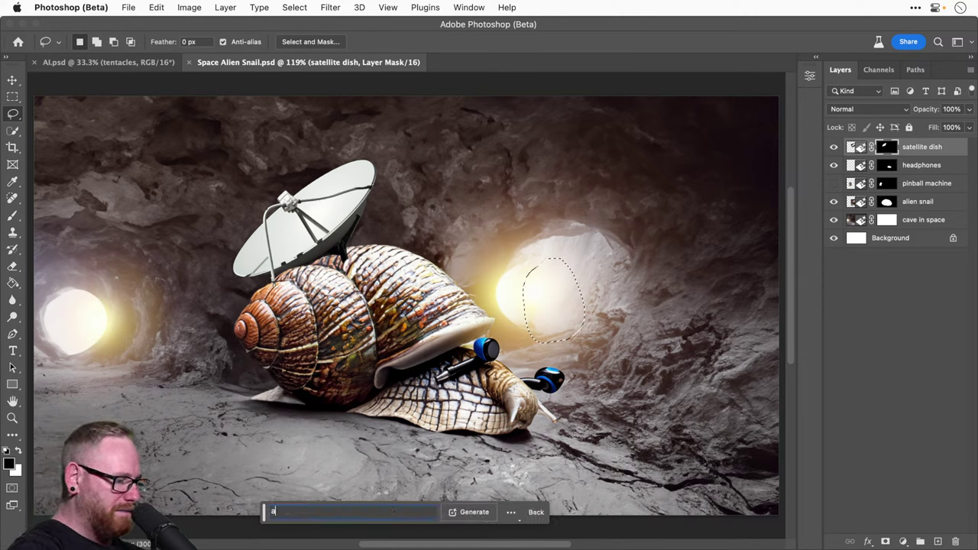
type("stronaut si")
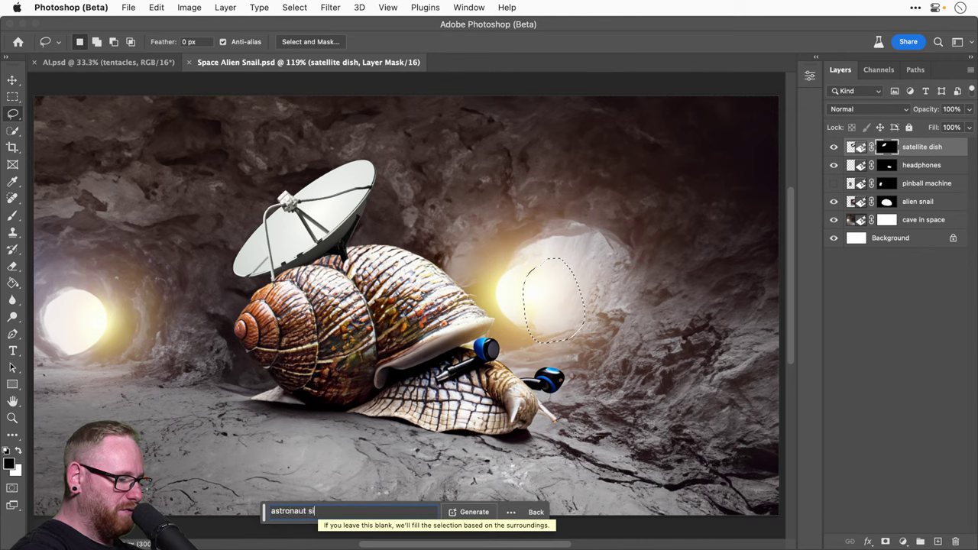
type("lhouette")
key("super+a")
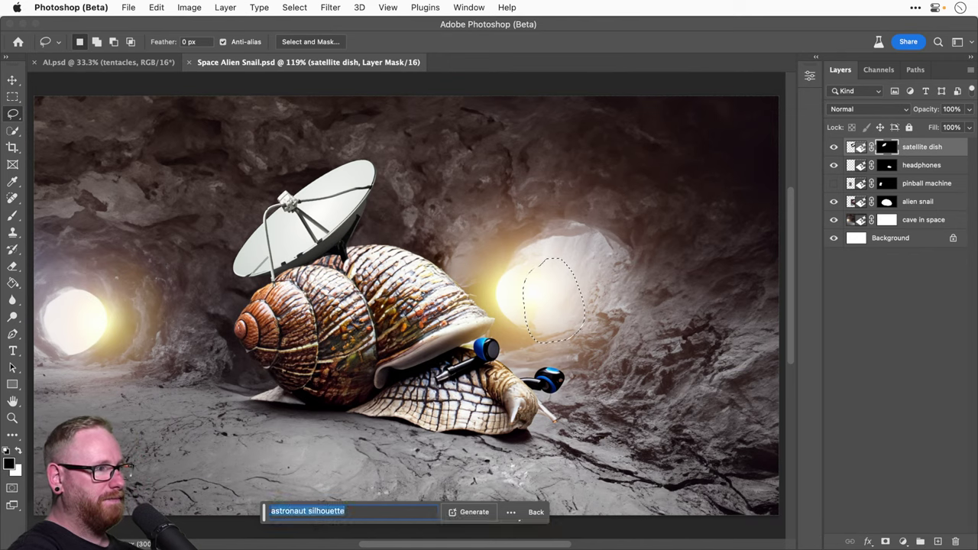
key("Return")
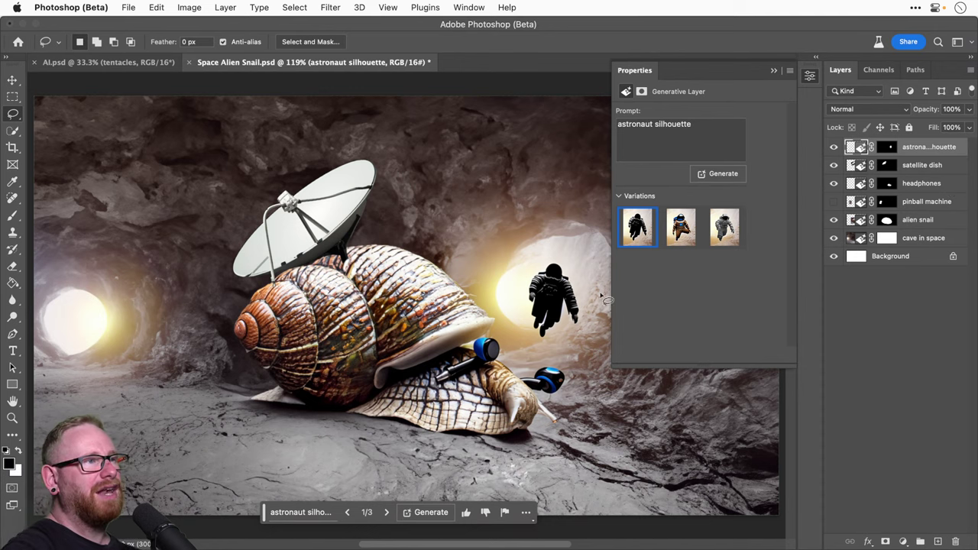
Step: Browse the astronaut silhouette variations and generate a further batch
left_click(680, 236)
left_click(724, 231)
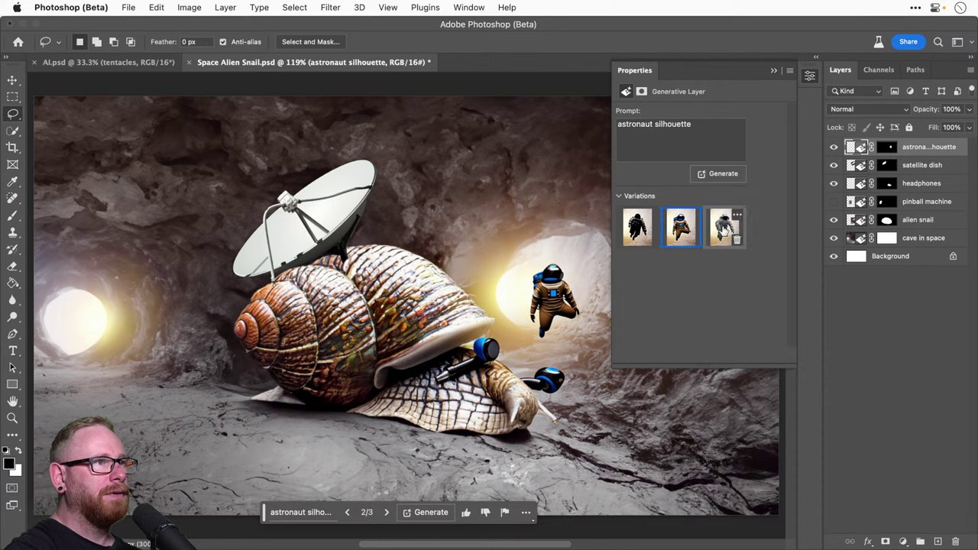
left_click(719, 174)
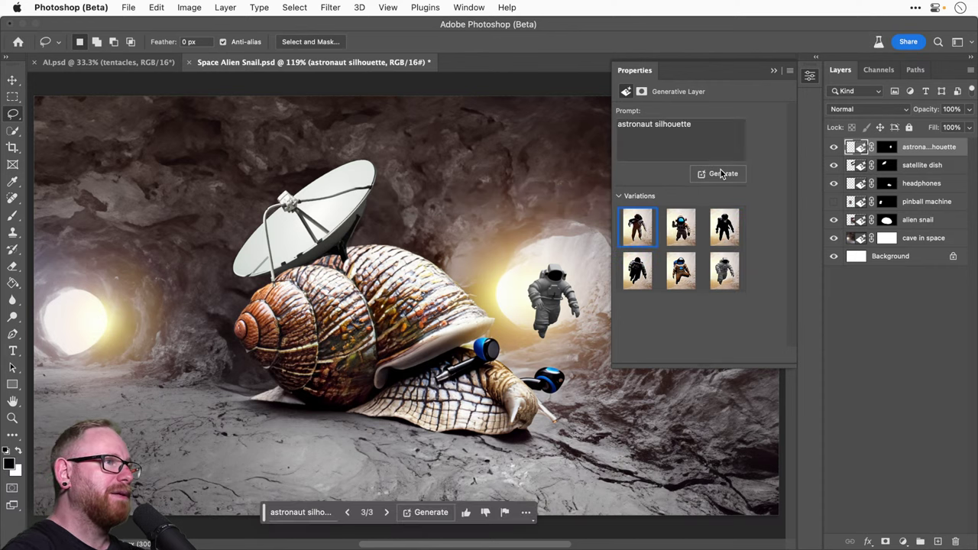
left_click(680, 225)
left_click(712, 232)
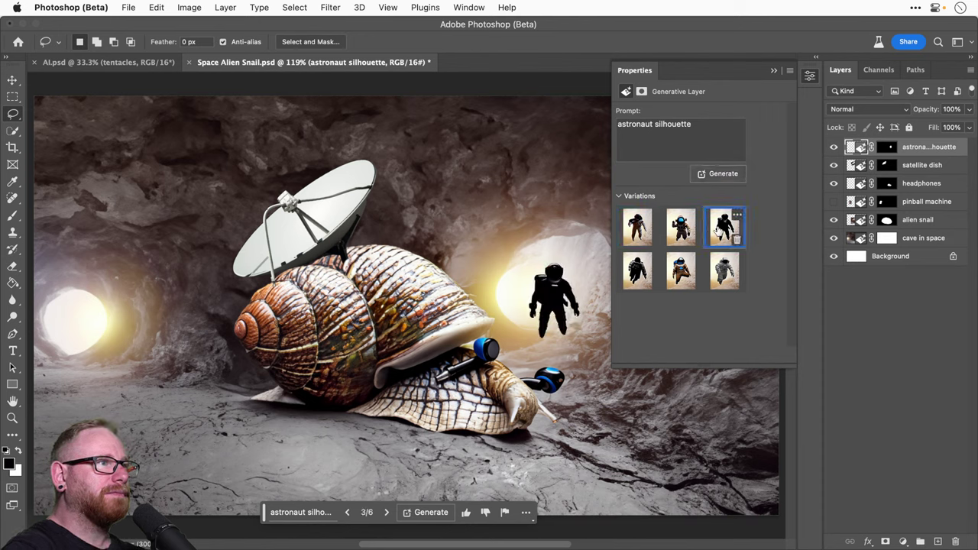
Step: Revise the prompt to 'standing astronaut', dropping 'silhouette', and regenerate
left_click(651, 130)
key("Left")
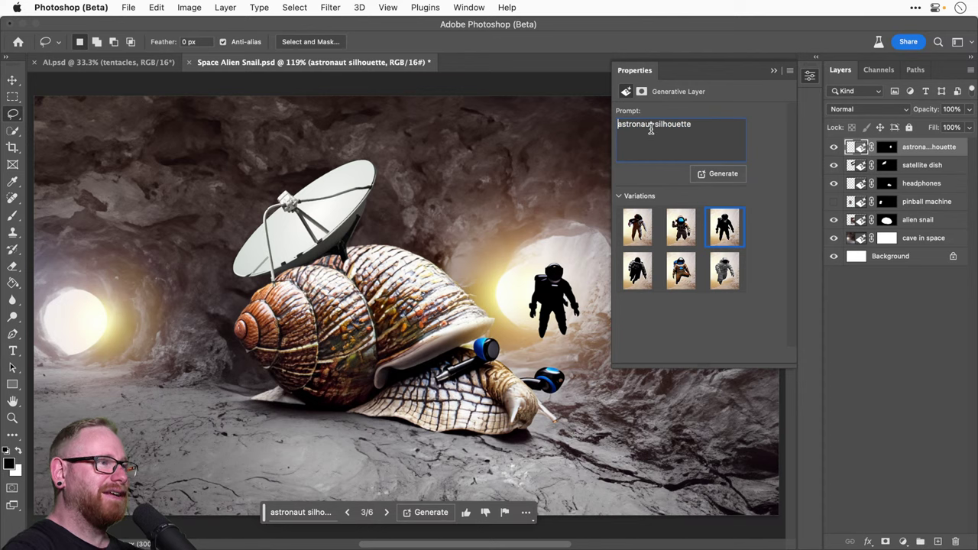
type("standing")
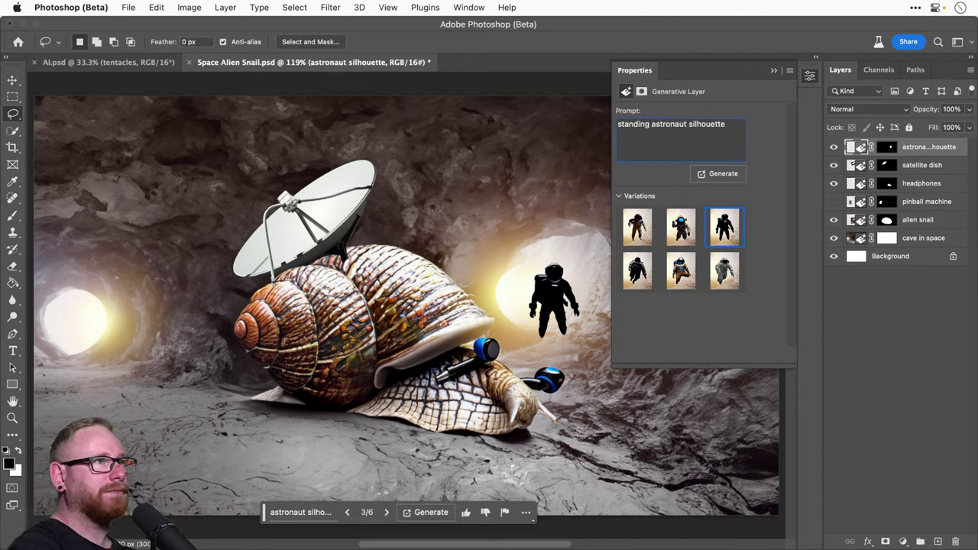
key("Return")
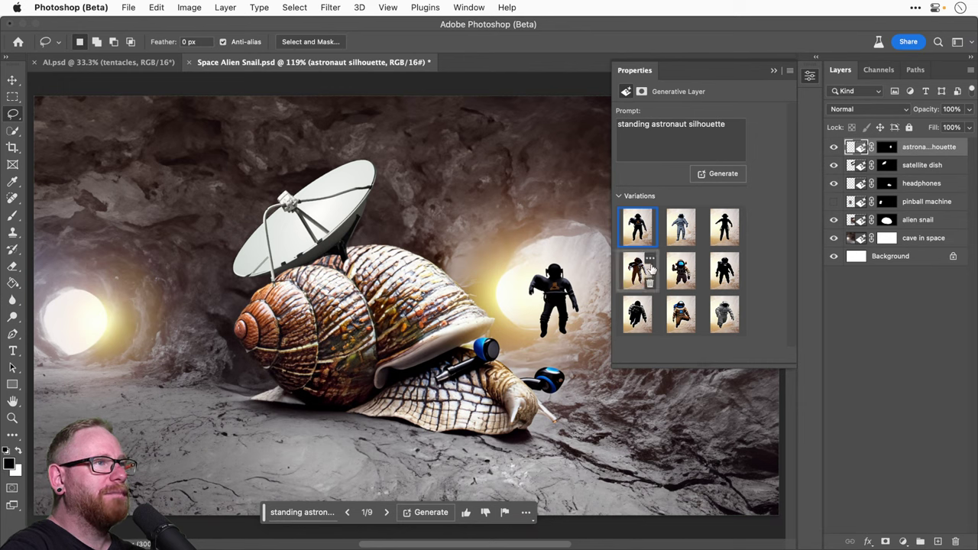
left_click(694, 136)
left_click_drag(688, 125, 746, 129)
key("BackSpace")
key("Return")
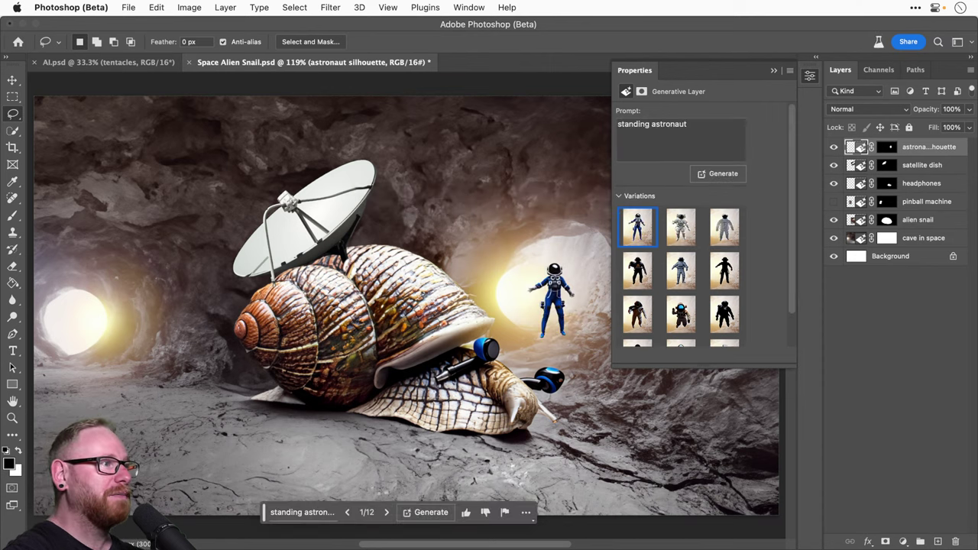
Step: Generate more standing astronaut variations and choose the first, white-suited one
left_click(681, 228)
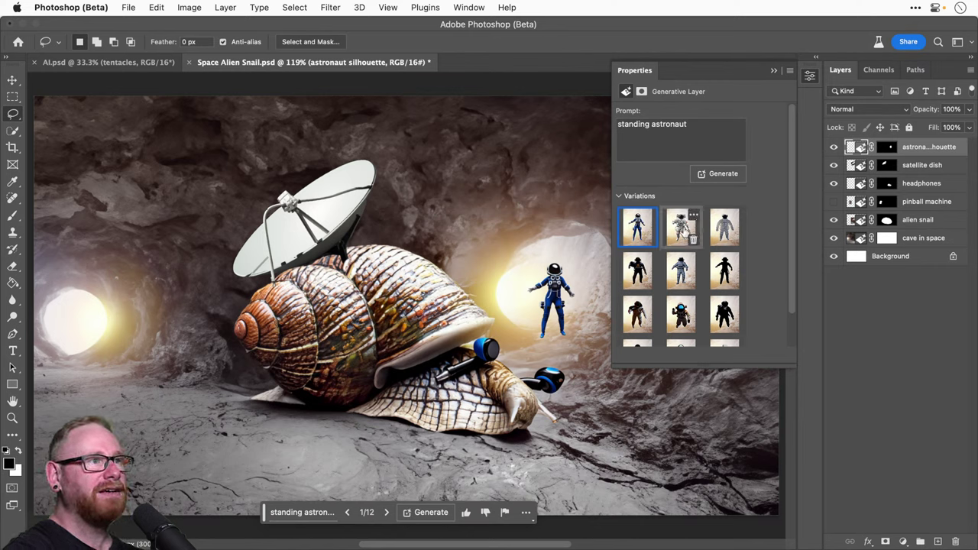
left_click(725, 228)
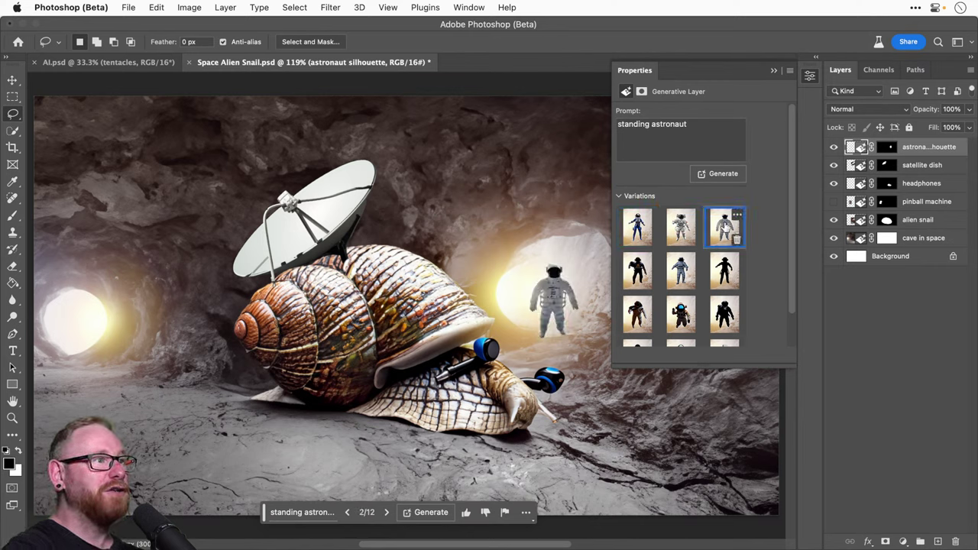
left_click(720, 175)
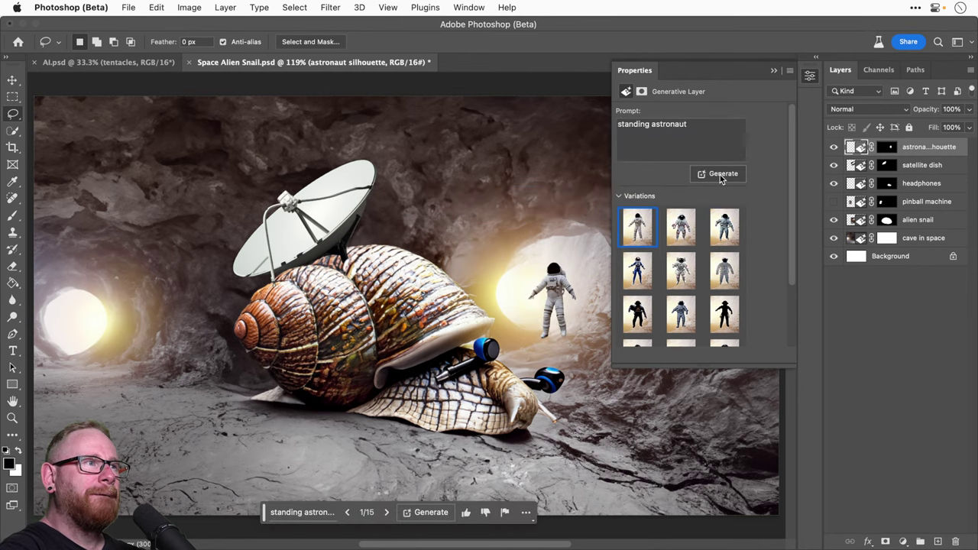
left_click(723, 227)
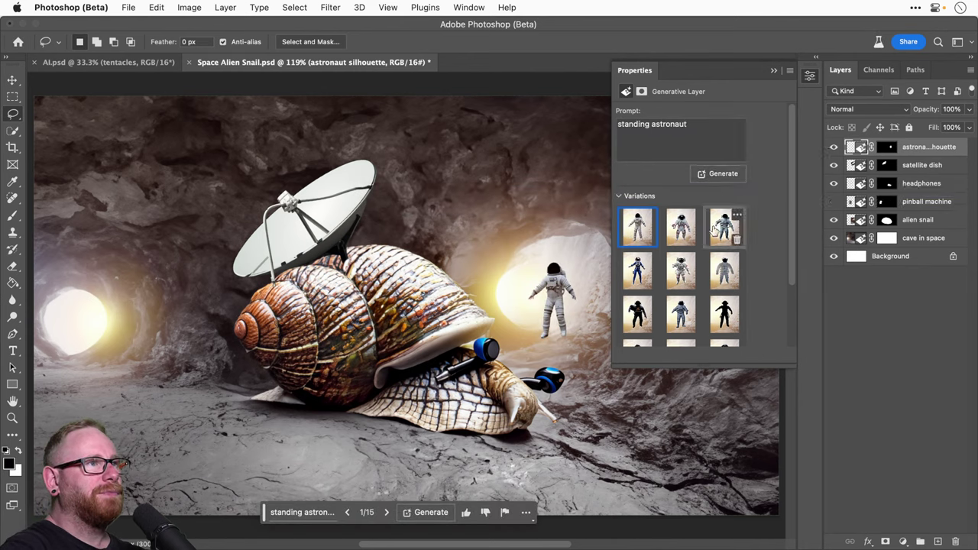
left_click(681, 226)
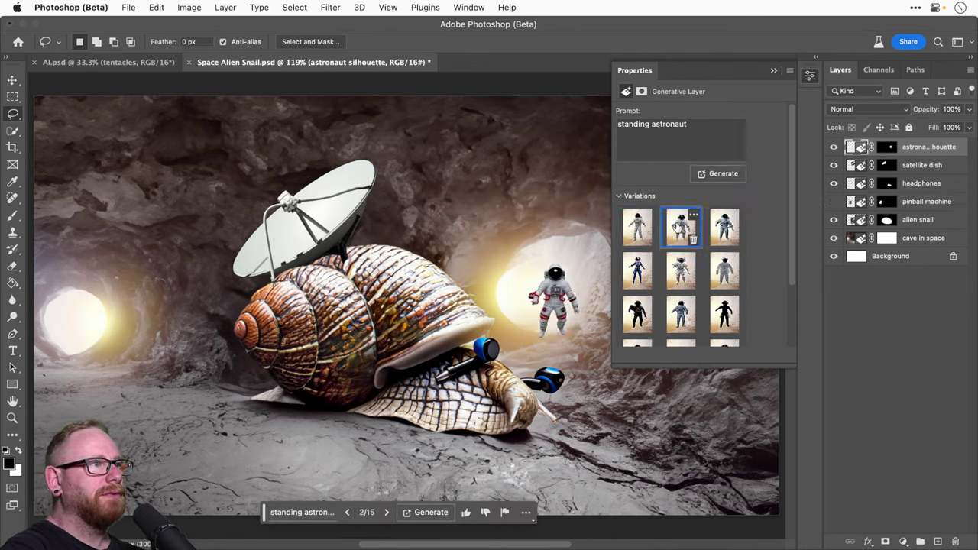
left_click(638, 226)
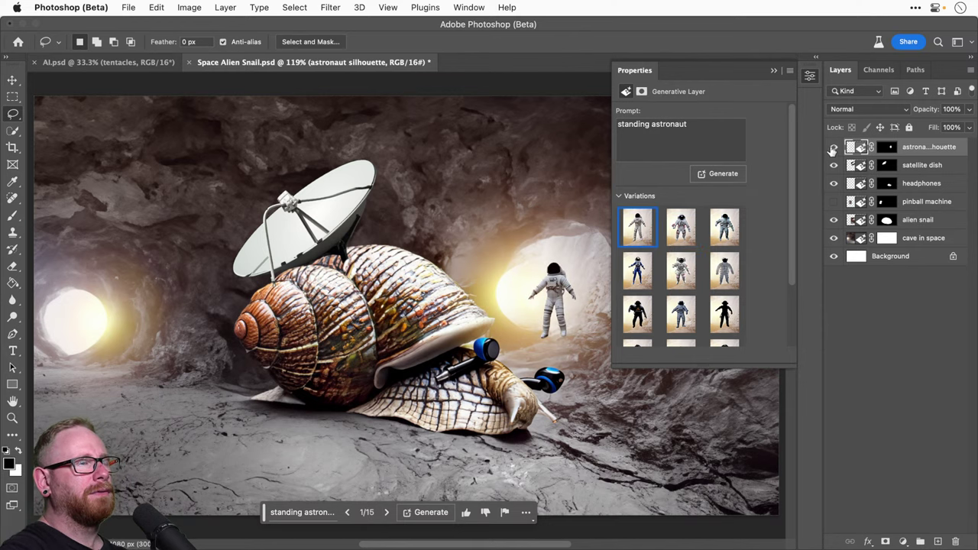
Step: Scale the astronaut down to about 73% around its centre
key("super+t")
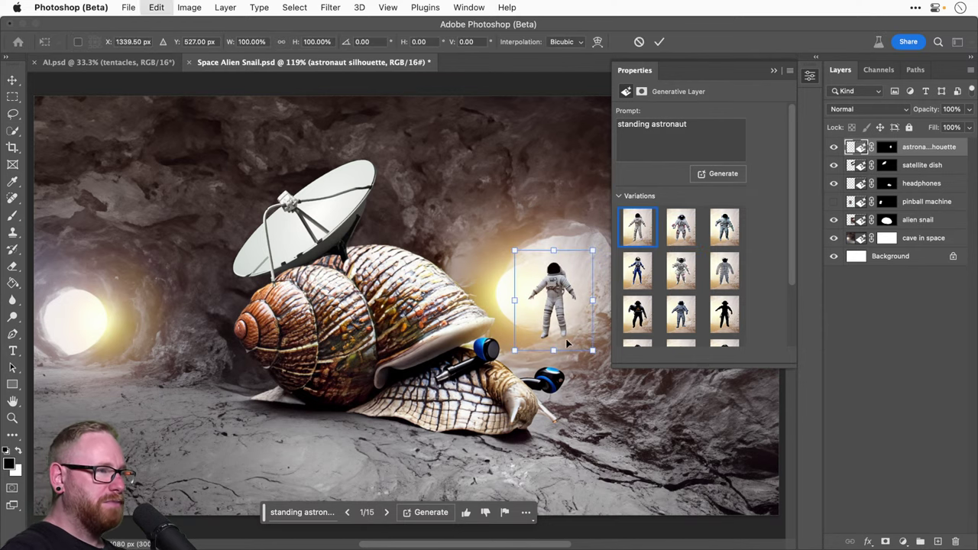
left_click_drag(514, 249, 523, 262)
key("Return")
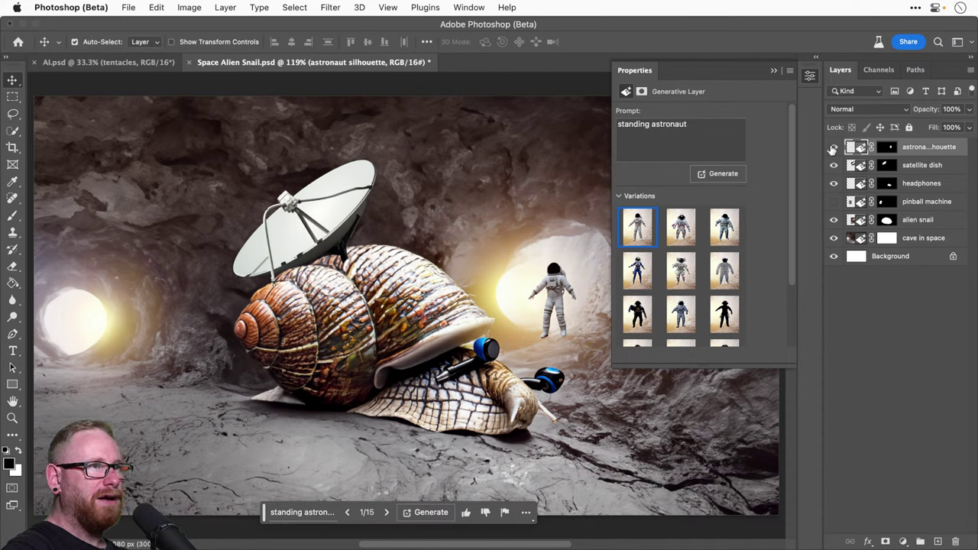
Step: Delete the old astronaut layer and lasso a small area by the right cave light
left_click(832, 148)
key("BackSpace")
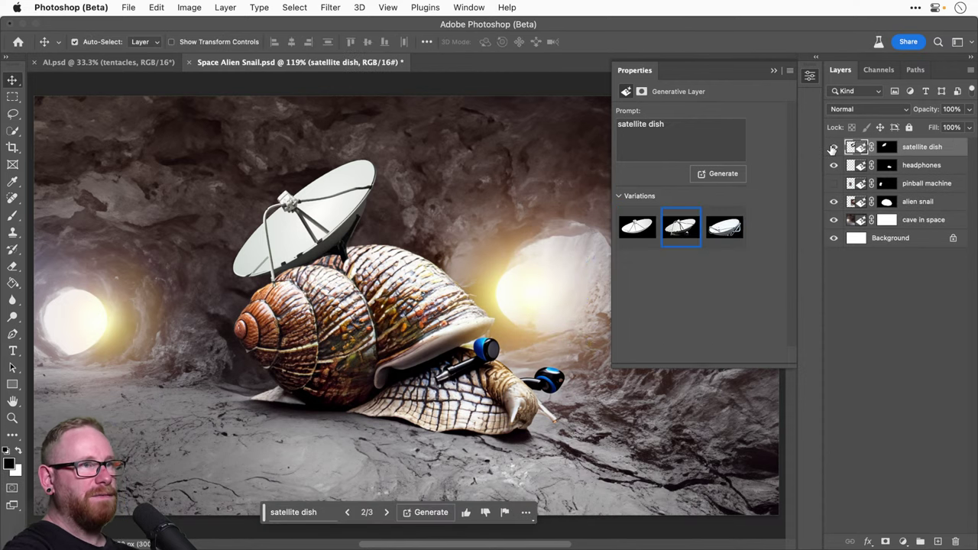
left_click(11, 115)
mouse_move(534, 303)
left_mouse_down()
mouse_move(562, 295)
mouse_move(569, 334)
mouse_move(552, 349)
mouse_move(527, 321)
mouse_move(537, 304)
left_mouse_up()
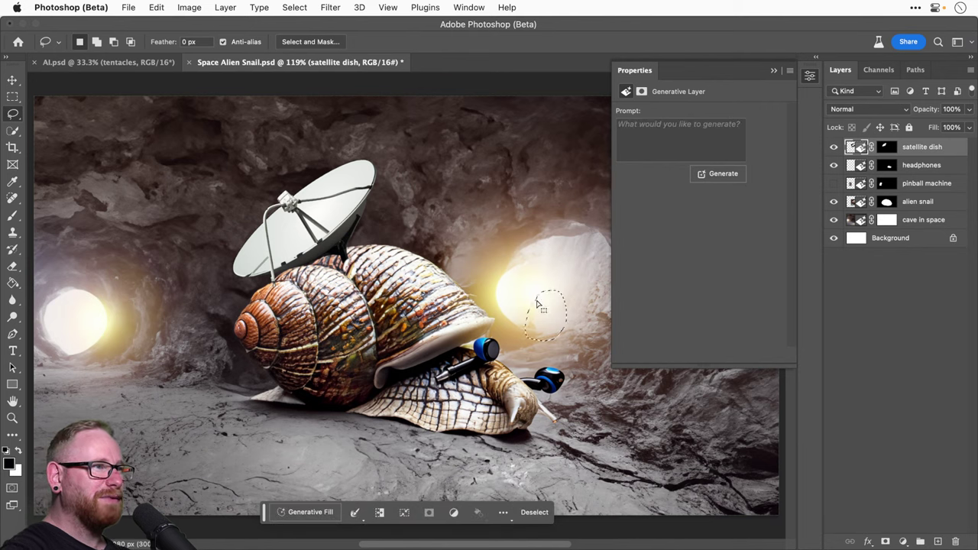
Step: Generate an 'astronaut' in that area with Generative Fill
left_click(653, 130)
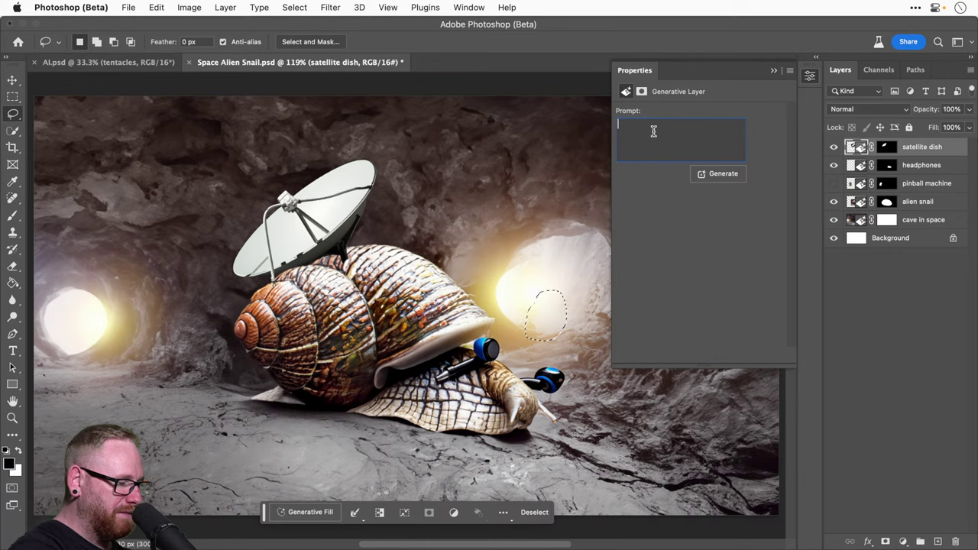
type("astronaut")
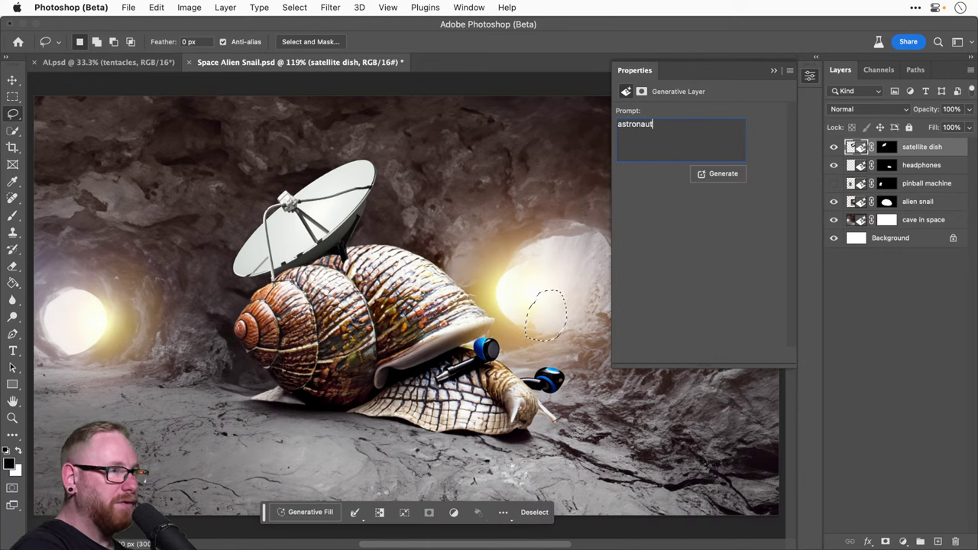
key("Return")
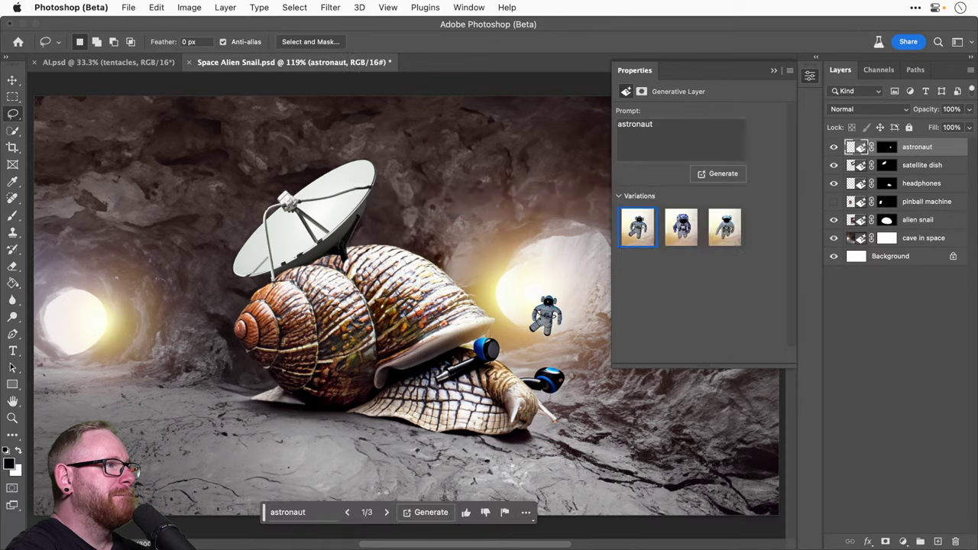
Step: Change the prompt to 'standing astronaut', regenerate, and preview the new variations
left_click(660, 142)
key("Left")
type("standing")
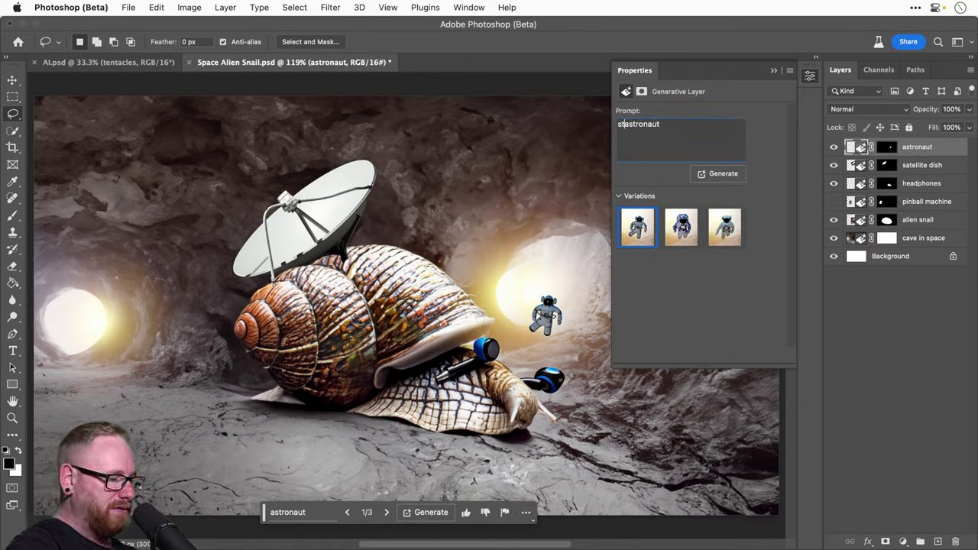
key("Return")
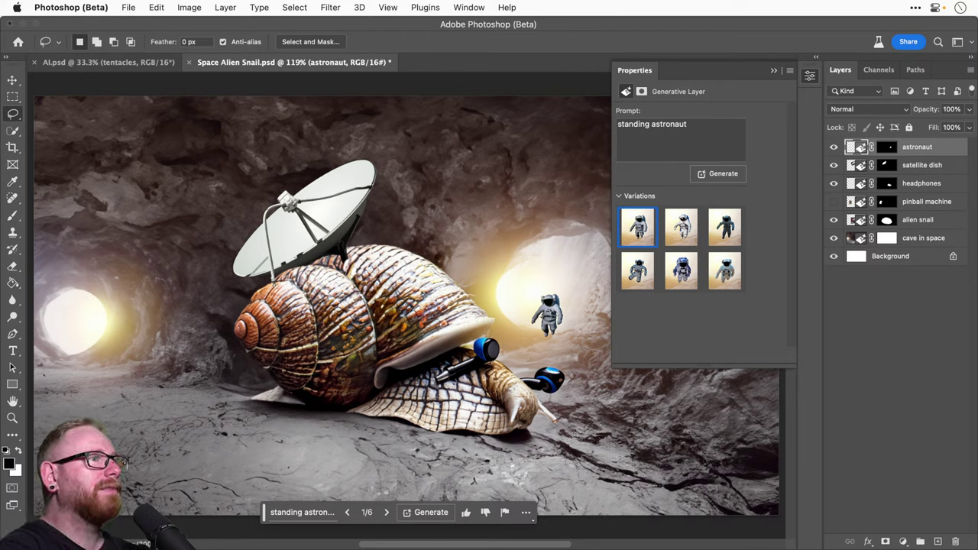
left_click(726, 227)
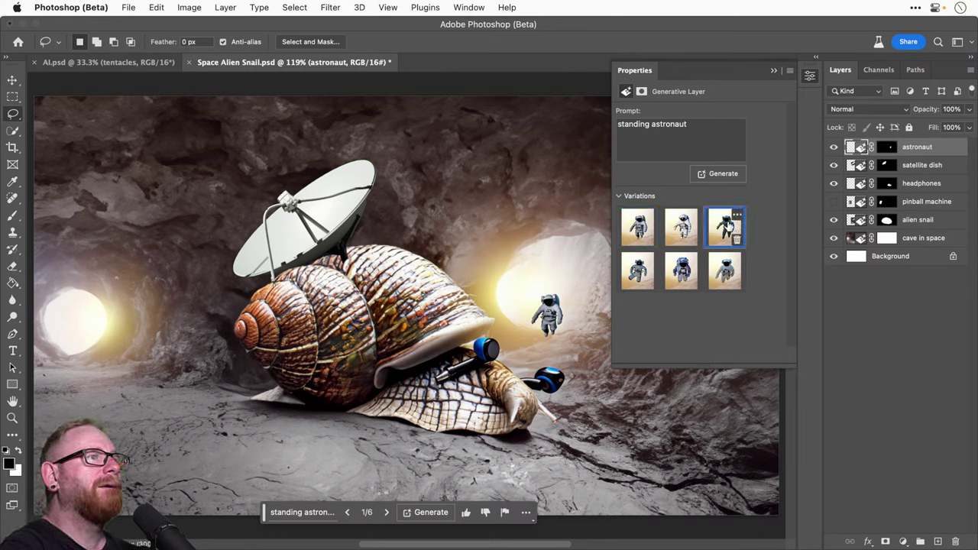
left_click(679, 227)
Step: Generate three more batches of standing astronaut variations
left_click(723, 173)
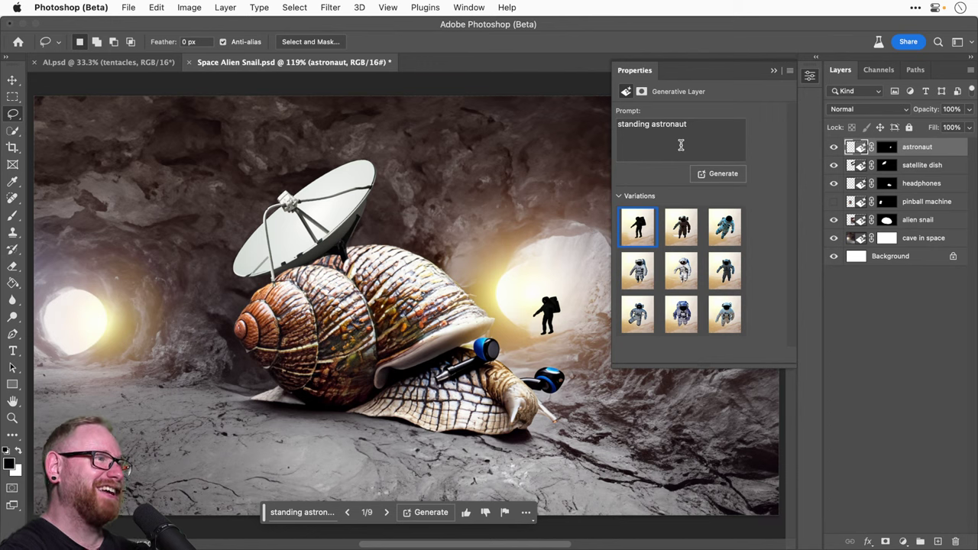
left_click(673, 221)
left_click(723, 227)
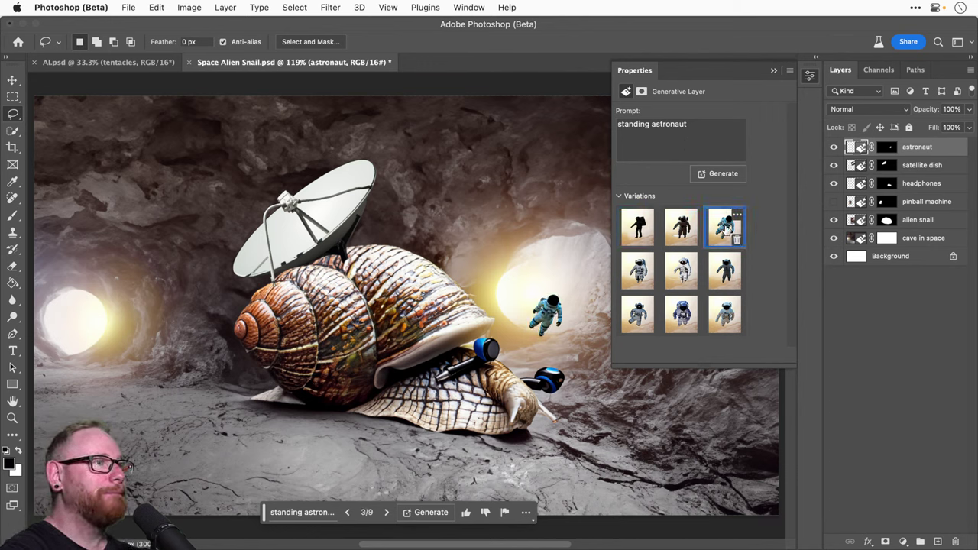
left_click(726, 175)
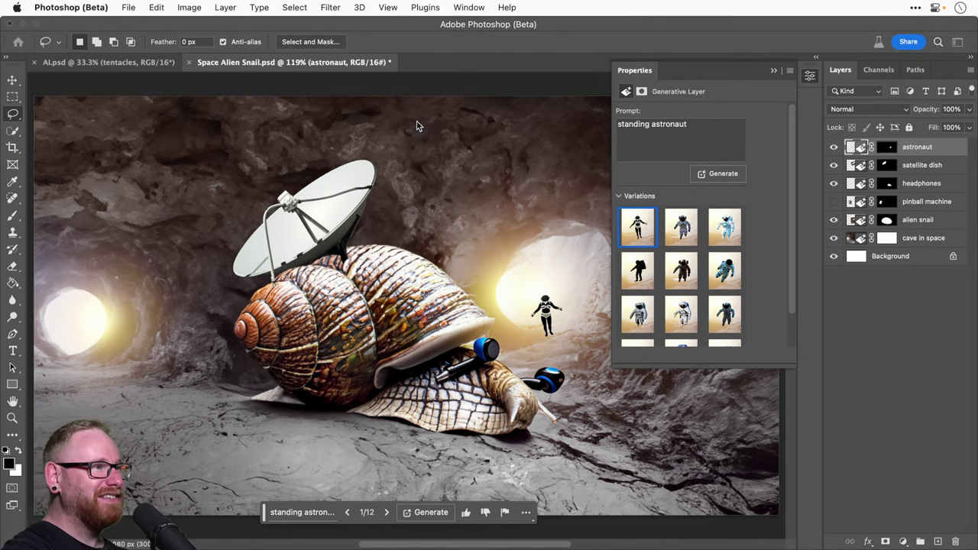
key("super+n")
key("Escape")
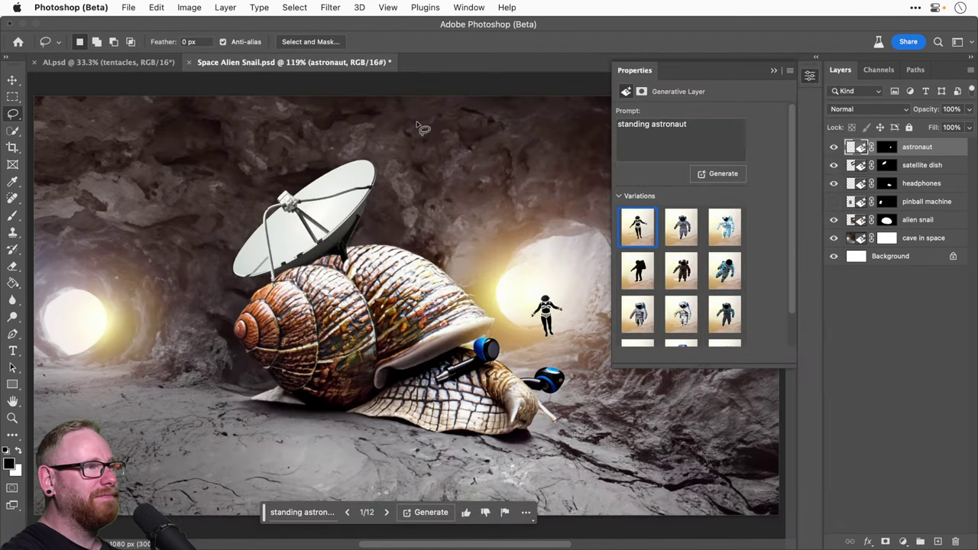
left_click(710, 175)
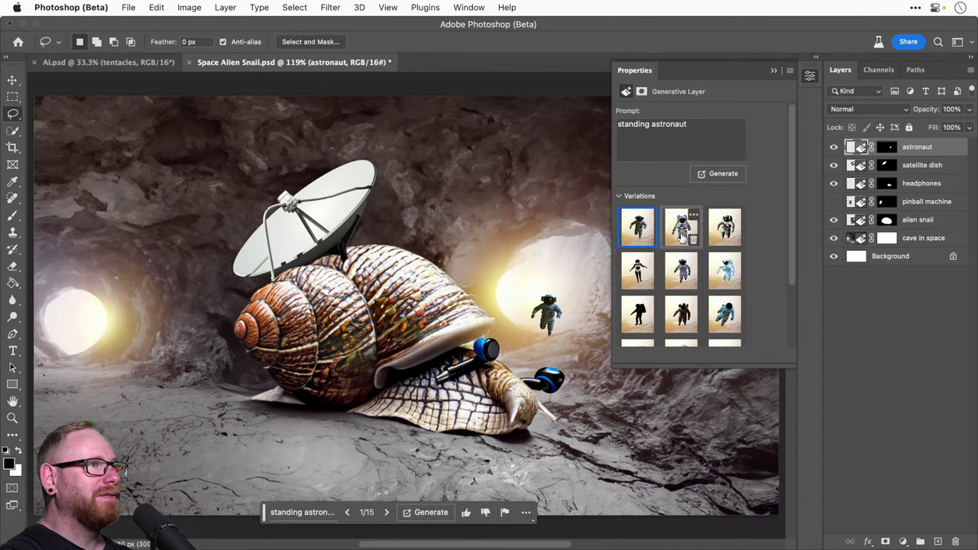
Step: Settle on variation 8, then hide the astronaut layer and close Properties
left_click(723, 234)
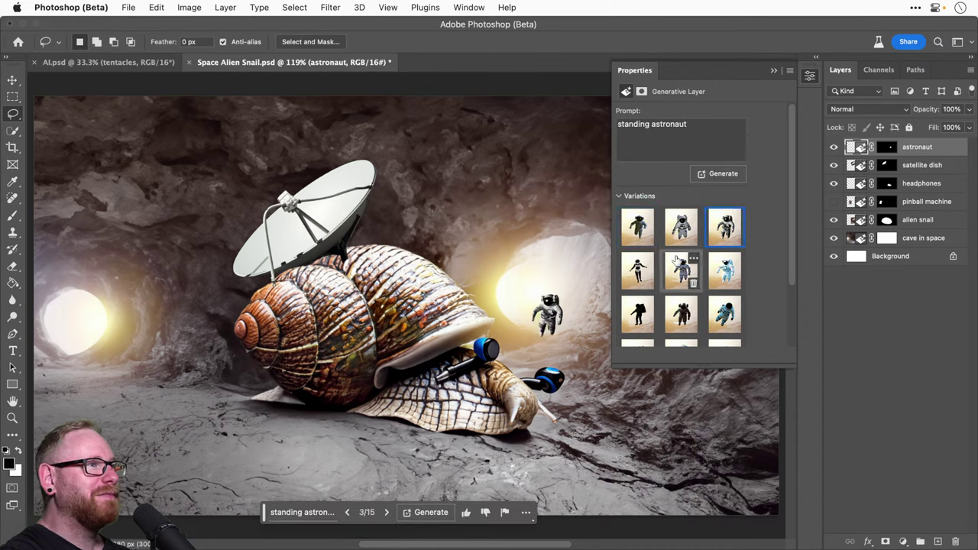
left_click(637, 269)
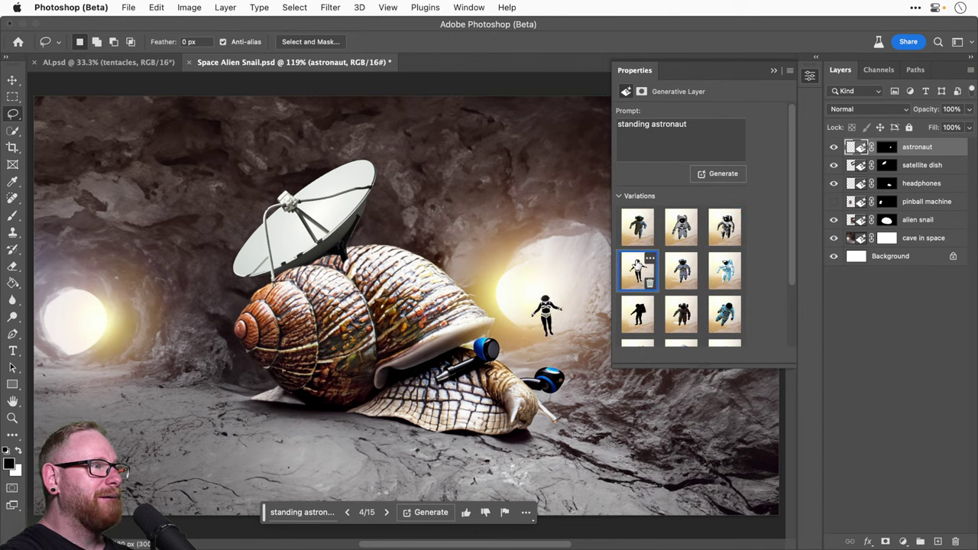
left_click(637, 313)
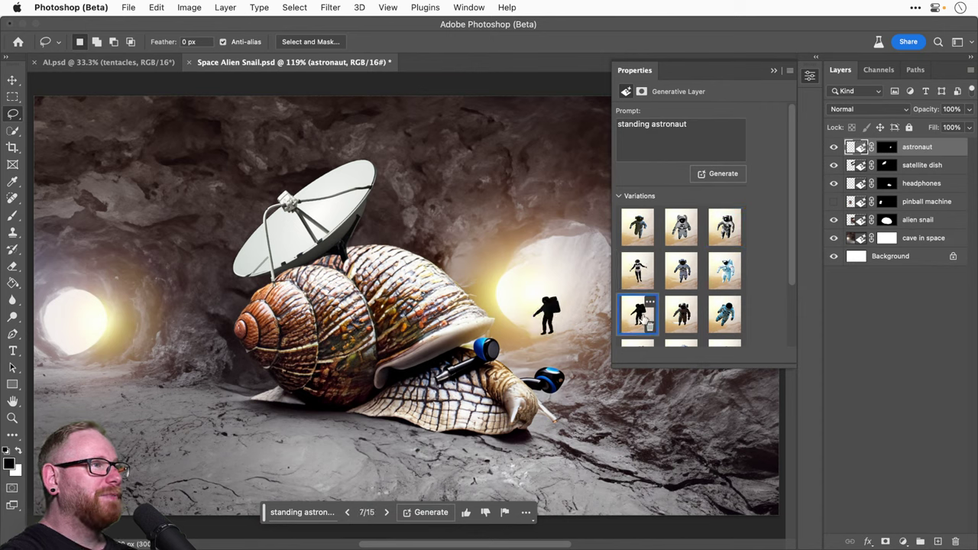
left_click(674, 318)
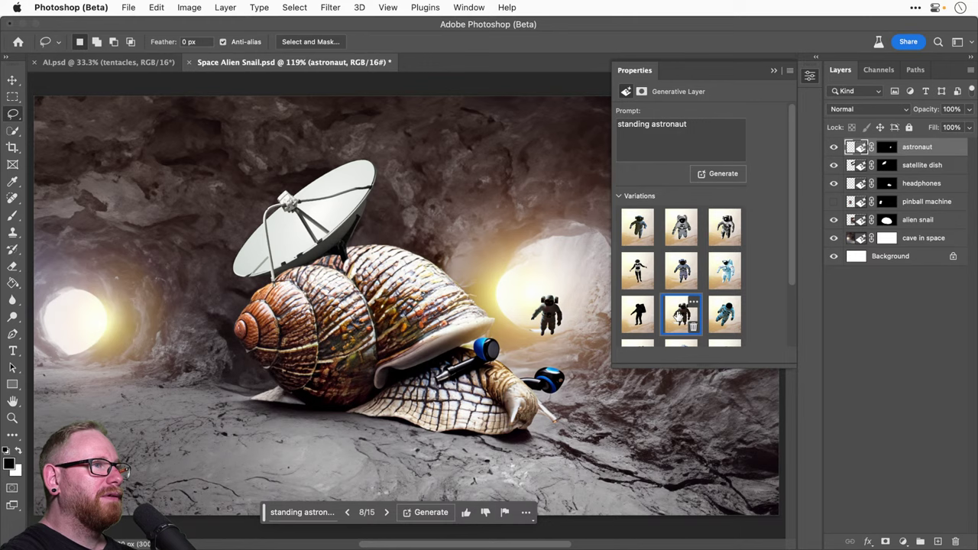
left_click(833, 147)
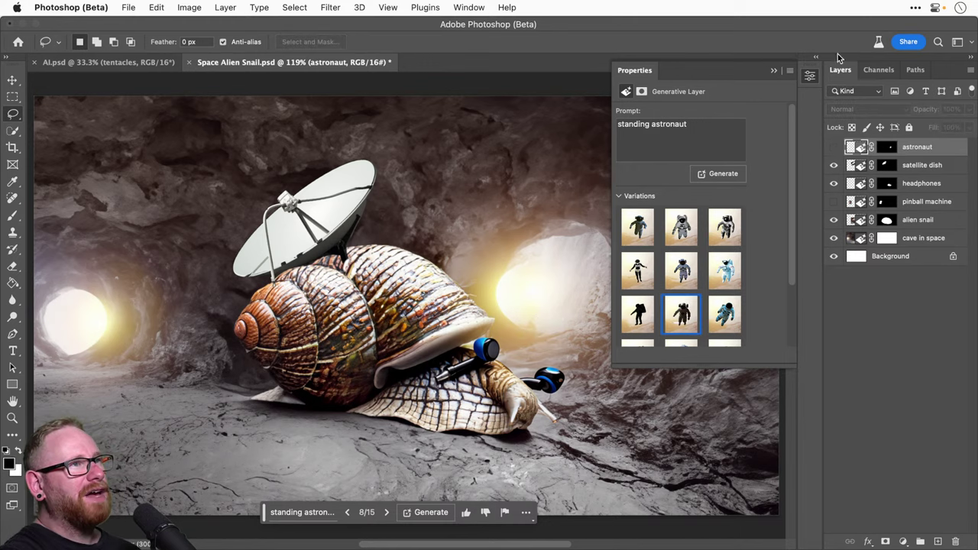
left_click(808, 76)
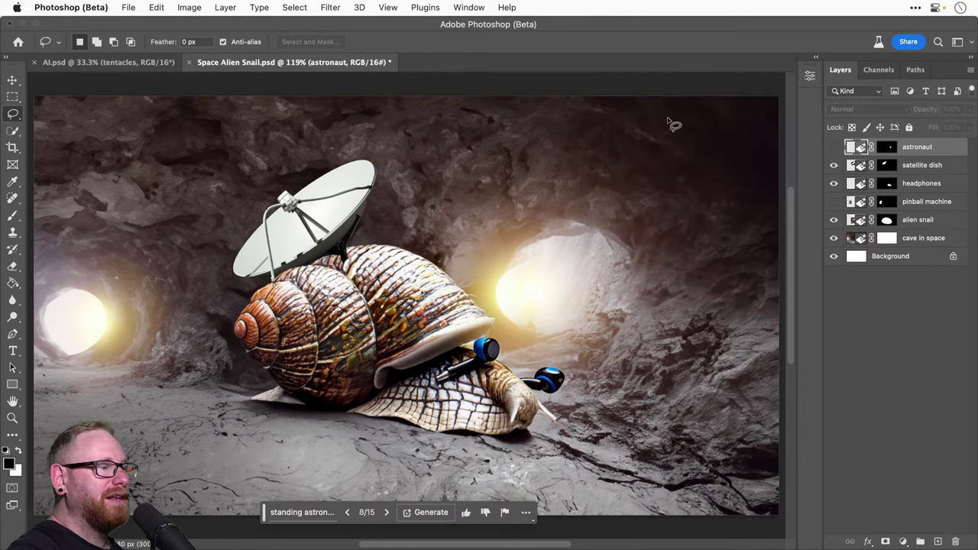
Step: Create a new blank document and Generative Fill an oval selection with 'astronaut'
key("super+n")
key("Return")
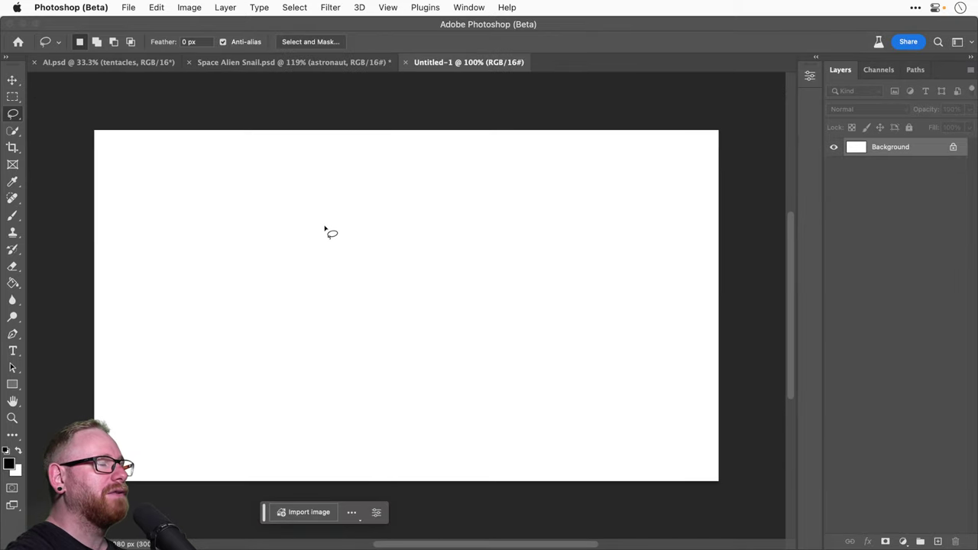
mouse_move(324, 228)
left_mouse_down()
mouse_move(377, 212)
mouse_move(410, 378)
mouse_move(262, 342)
mouse_move(320, 231)
mouse_move(413, 236)
mouse_move(338, 388)
mouse_move(305, 243)
mouse_move(340, 211)
left_mouse_up()
left_click(306, 512)
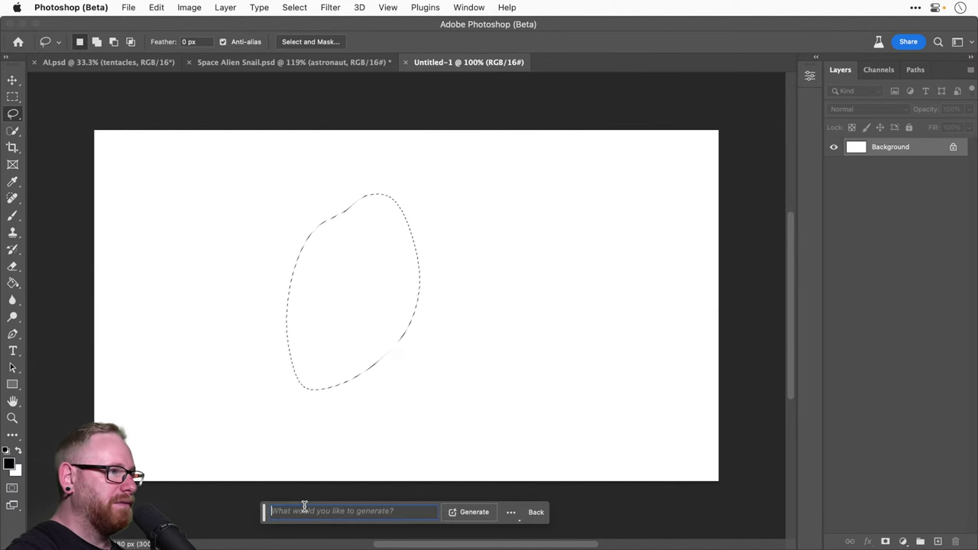
type("astronaut")
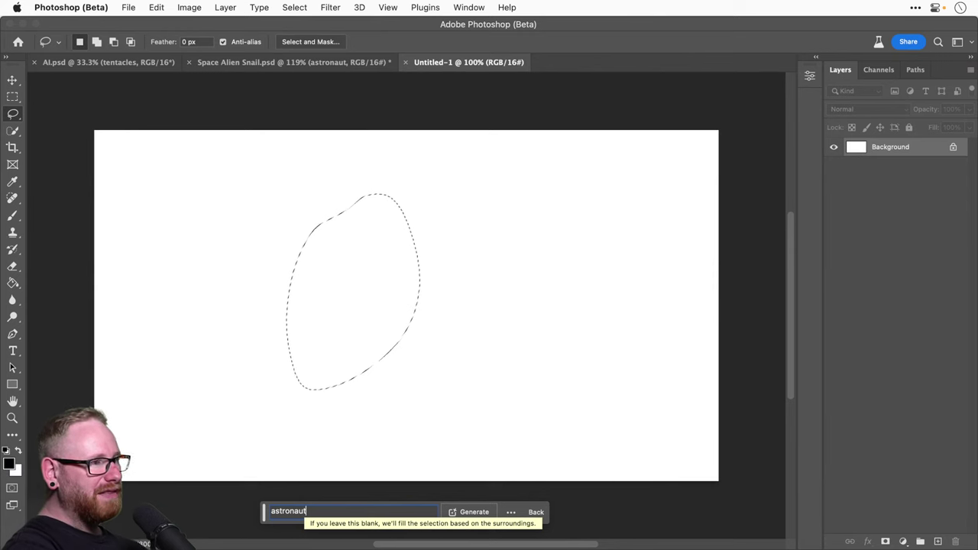
key("Return")
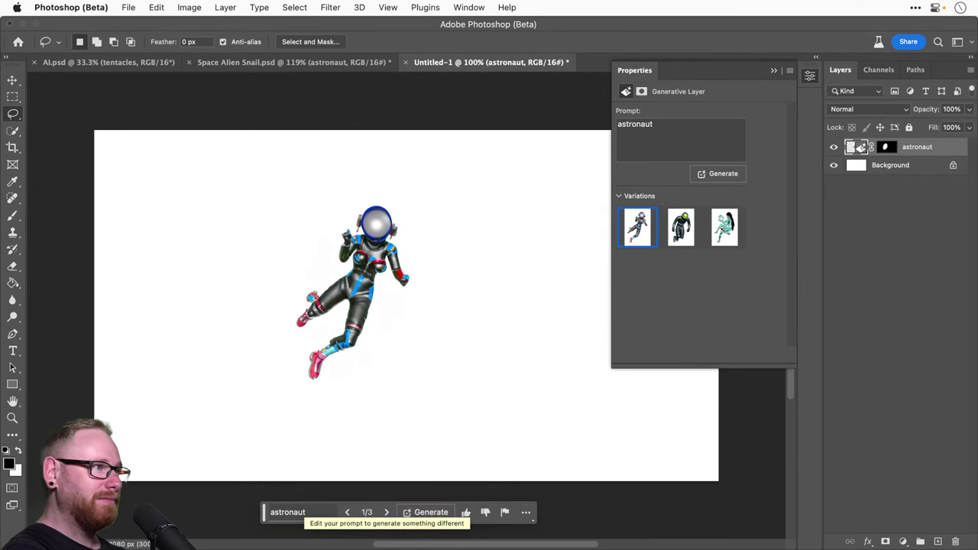
Step: Pick the dark-suited variation 2, then regenerate with the prompt 'standing astronaut'
left_click(722, 228)
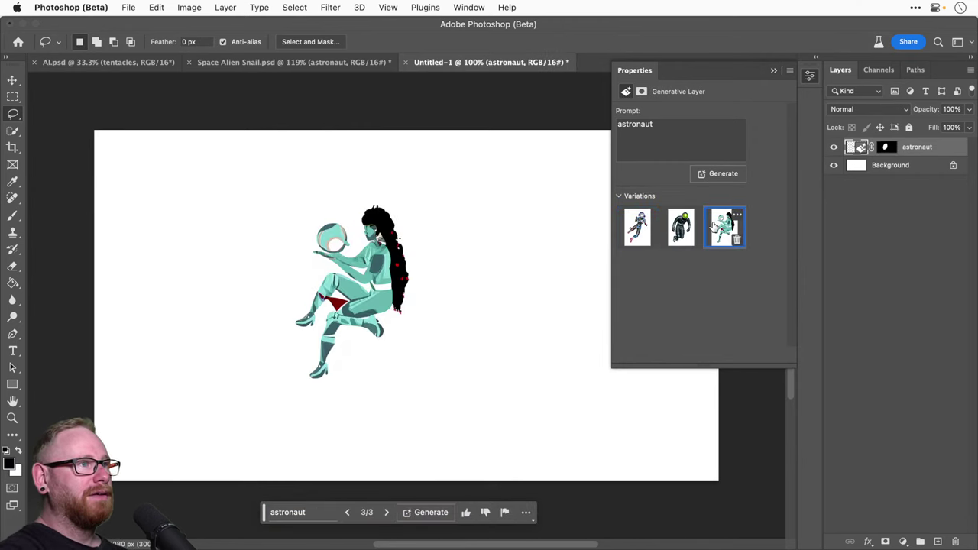
left_click(681, 228)
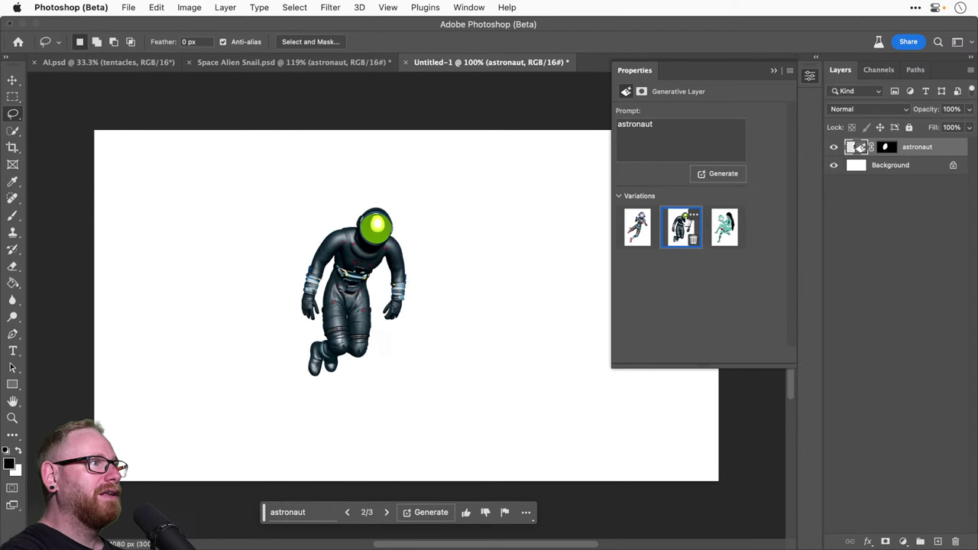
left_click(638, 132)
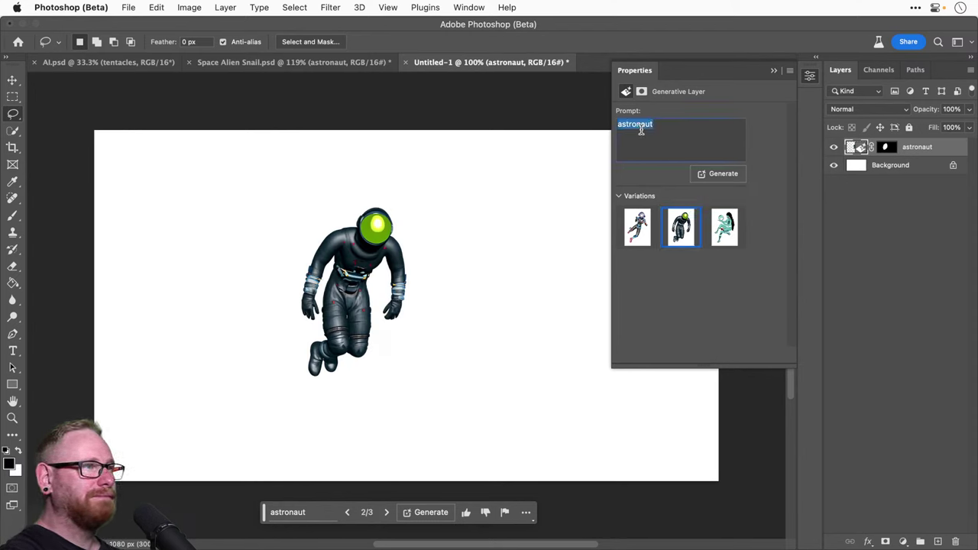
left_click(618, 124)
type("standing")
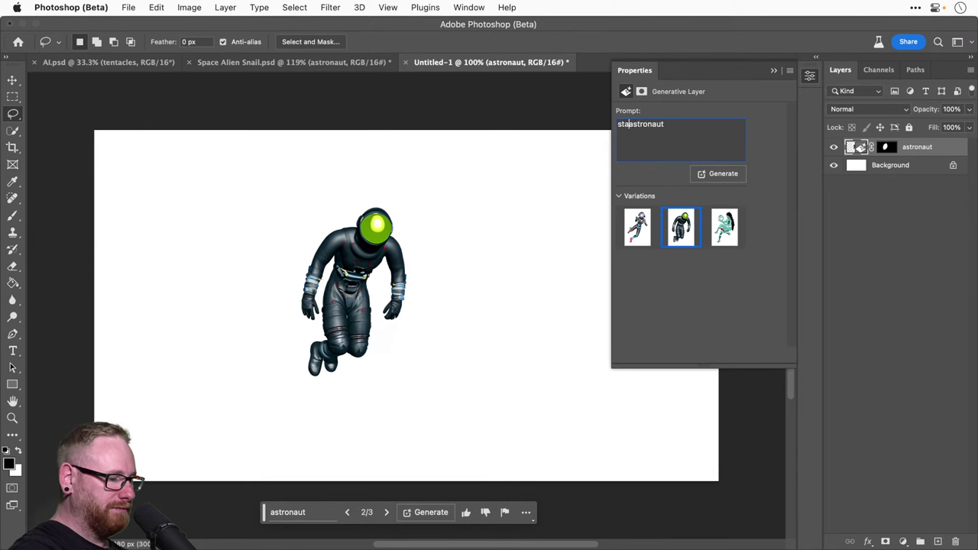
key("Return")
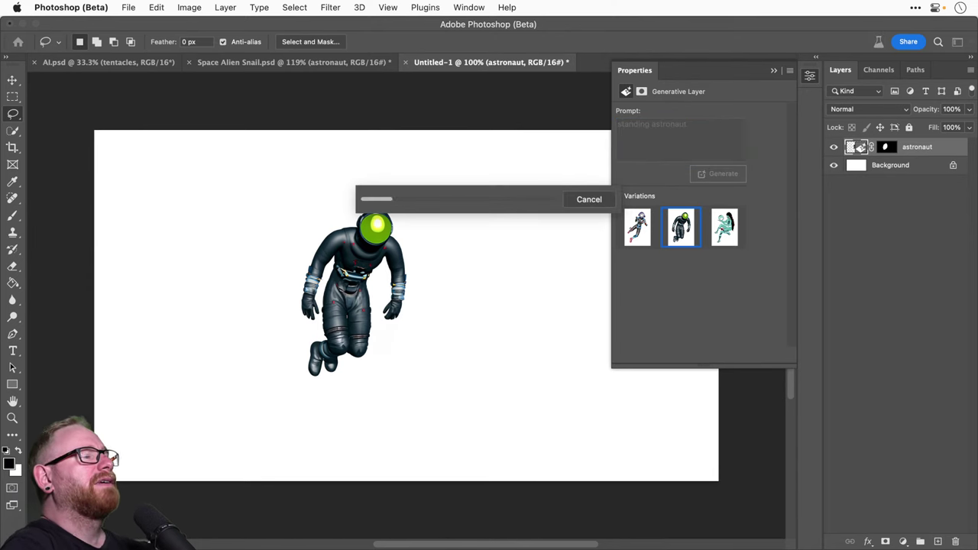
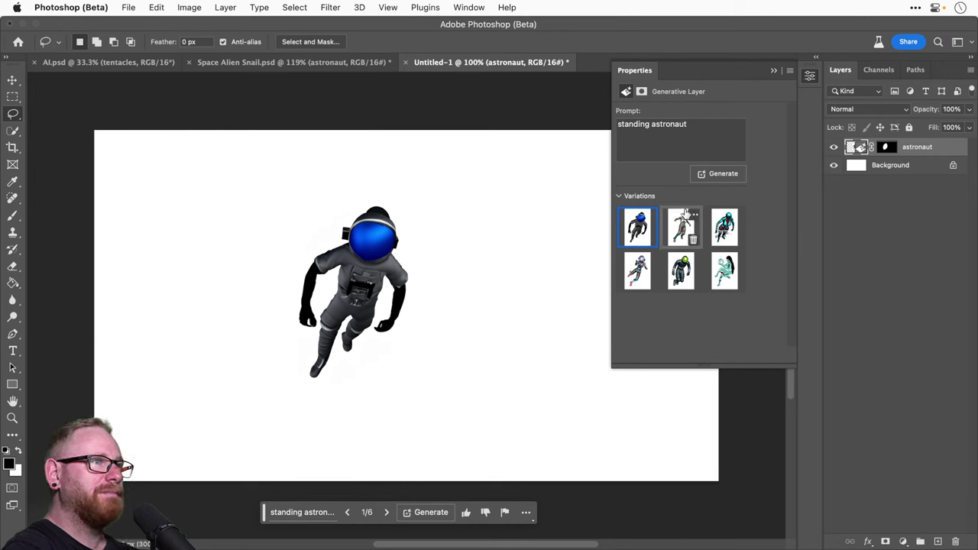
Step: Generate more astronaut variations, apply the grey third one, and hide the Background layer
left_click(678, 219)
left_click(722, 220)
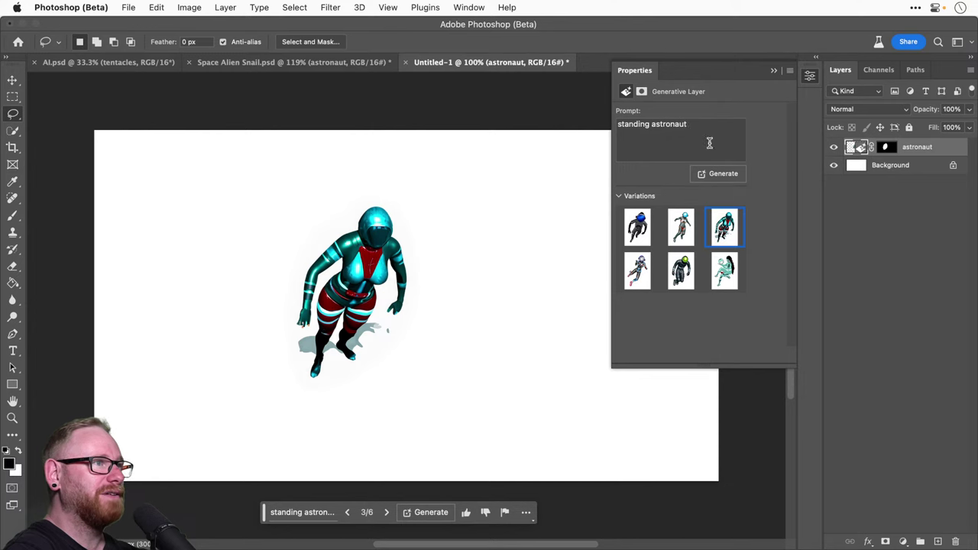
left_click(722, 175)
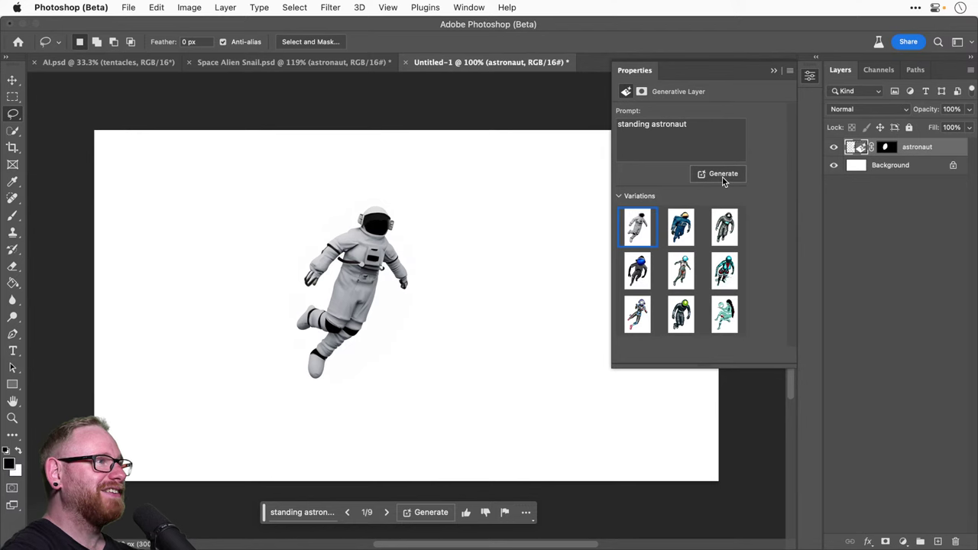
left_click(681, 227)
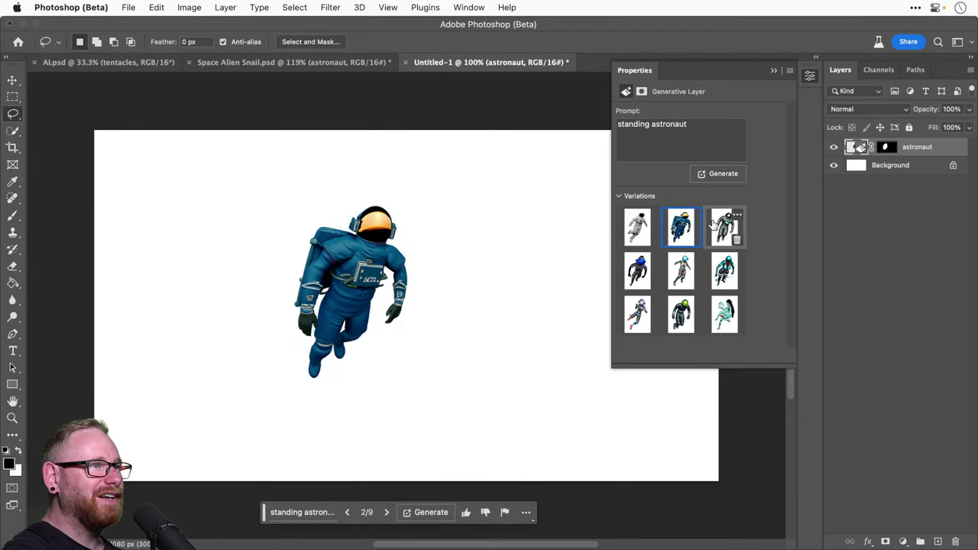
left_click(722, 227)
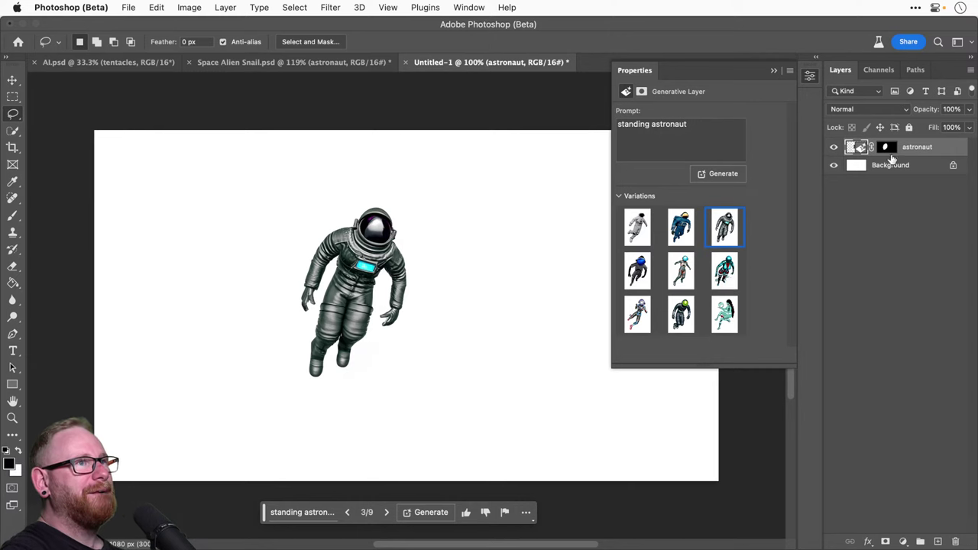
left_click(833, 165)
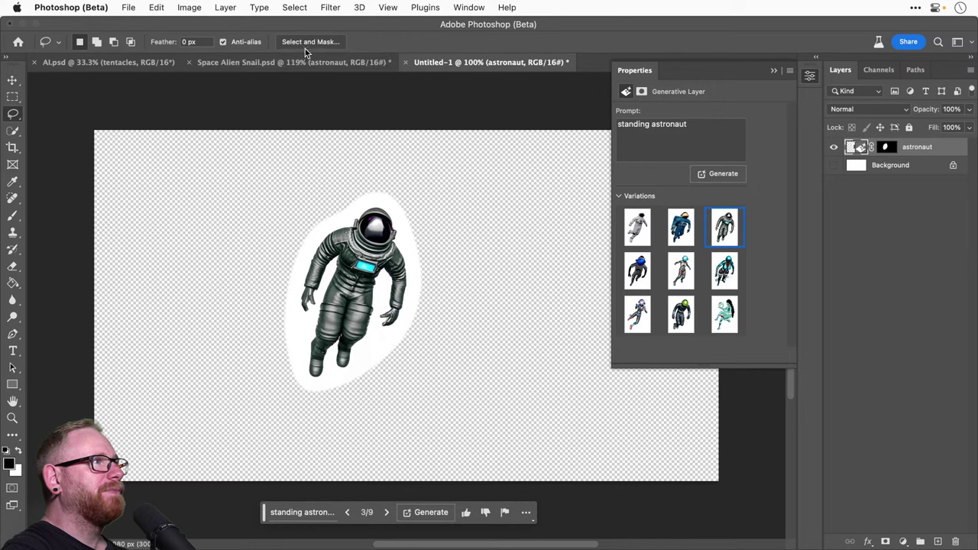
Step: Mask the astronaut to a Select Subject selection, removing its white halo, and convert it to a smart object
left_click(13, 129)
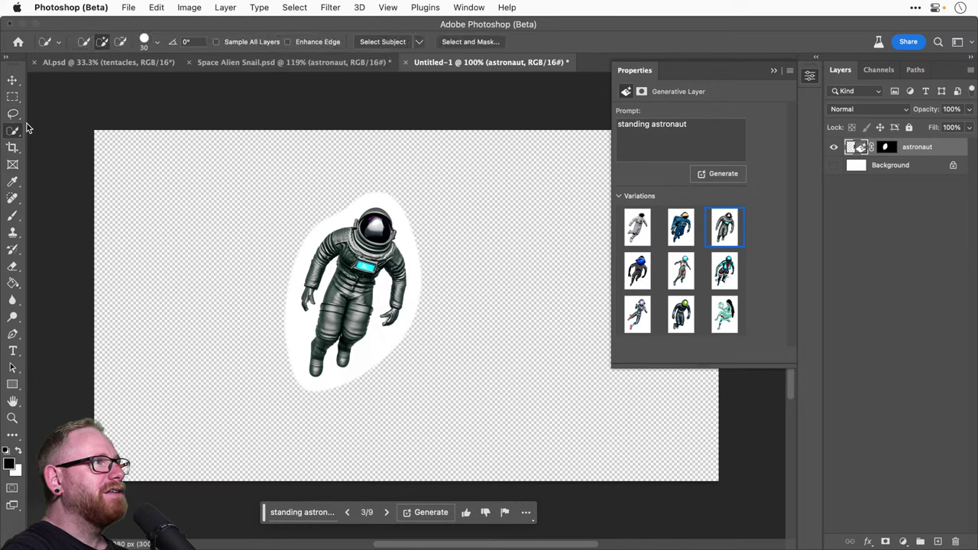
left_click(363, 42)
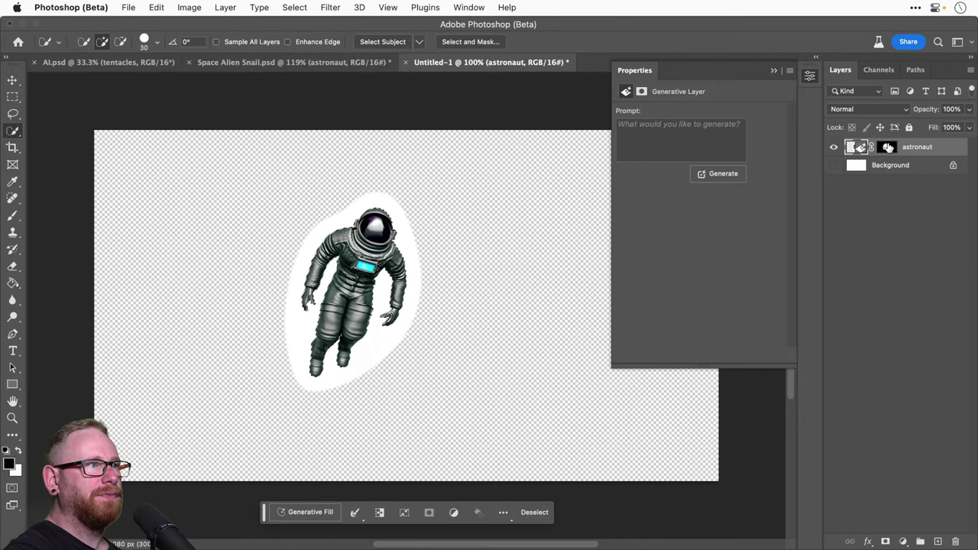
right_click(888, 148)
left_click(871, 169)
left_click(885, 541)
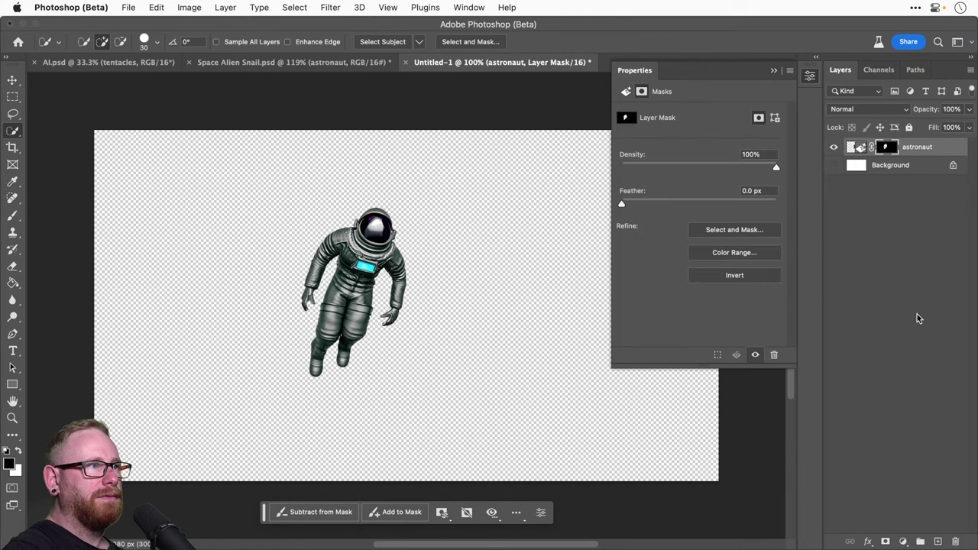
right_click(930, 146)
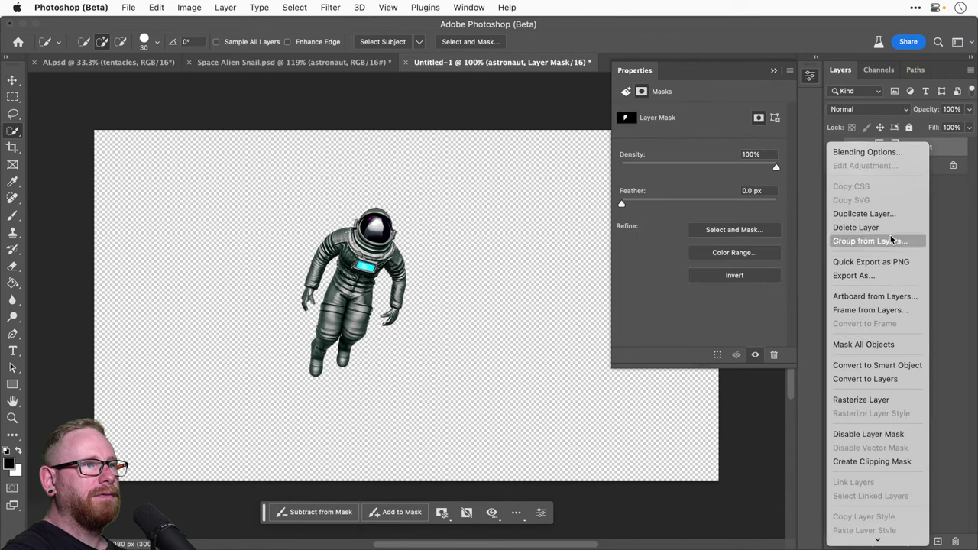
key("Return")
Step: Duplicate the astronaut layer into Space Alien Snail.psd
right_click(871, 148)
left_click(871, 167)
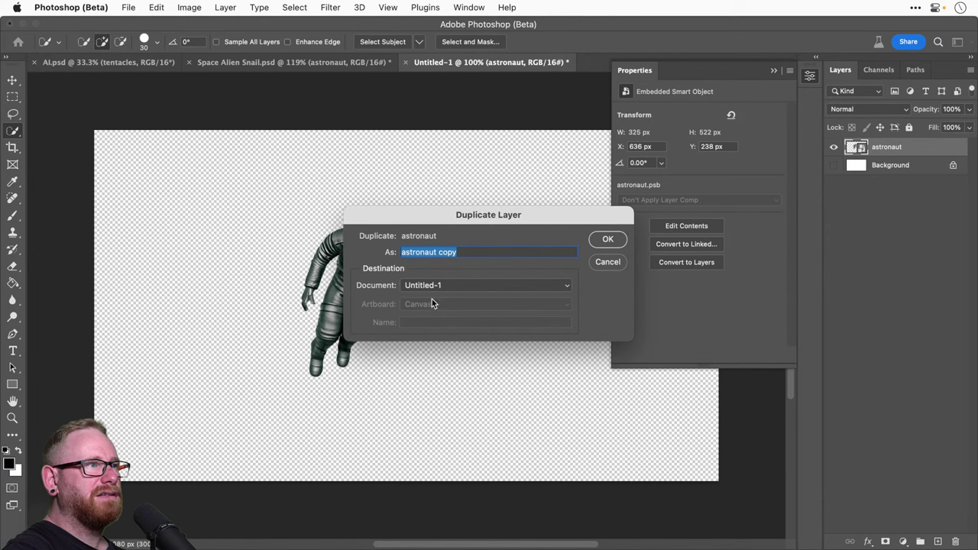
left_click(435, 285)
left_click(438, 272)
left_click(608, 240)
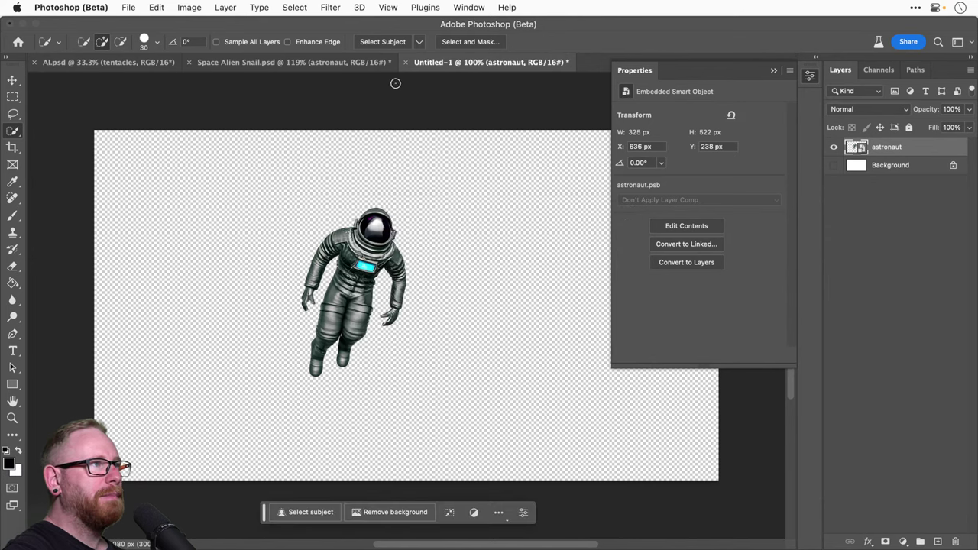
Step: In Space Alien Snail.psd, scale the astronaut to about 31% and tilt it about -18 degrees
left_click(345, 61)
key("super+t")
left_click_drag(354, 191, 538, 285)
left_click_drag(576, 286, 567, 275)
Step: Flip the astronaut horizontally and commit the transform
left_click(157, 7)
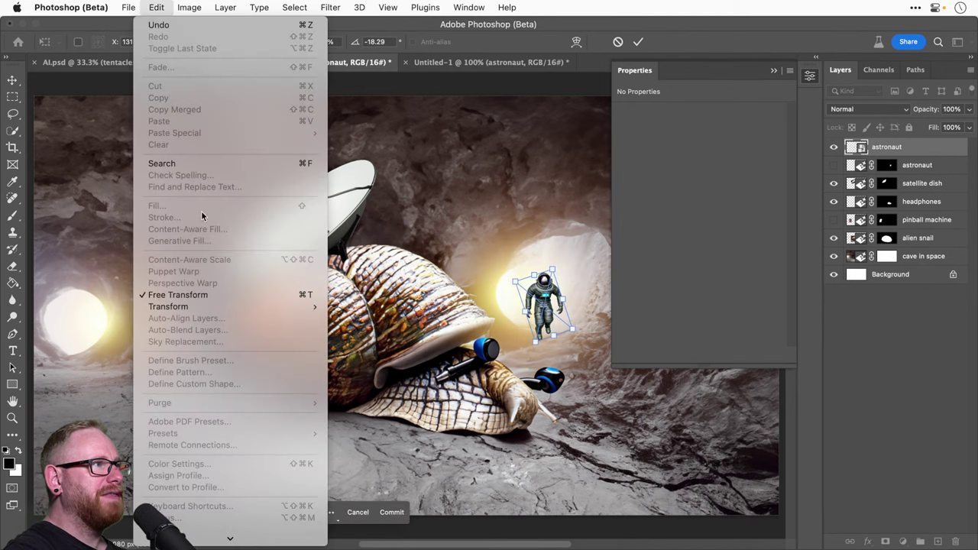
mouse_move(229, 307)
left_click(390, 527)
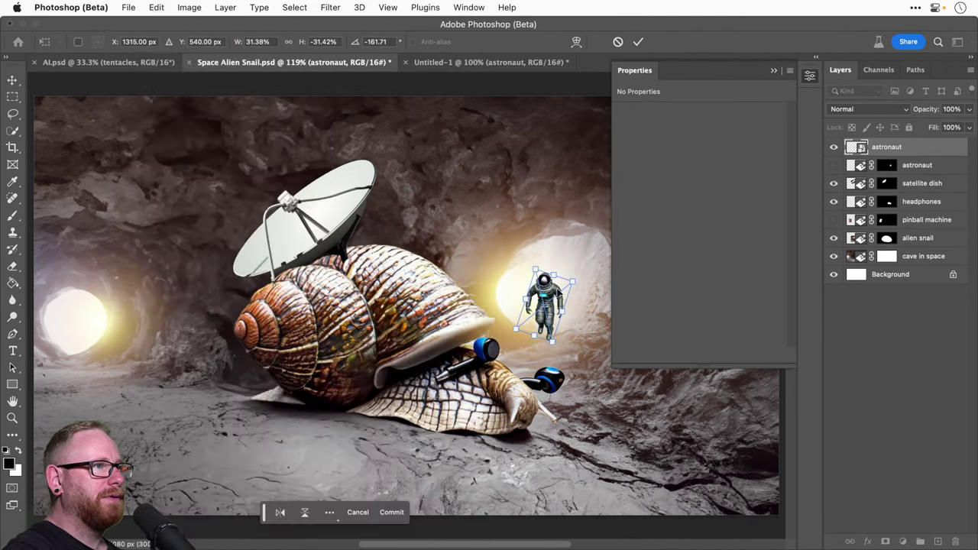
left_click_drag(571, 281, 568, 278)
key("Return")
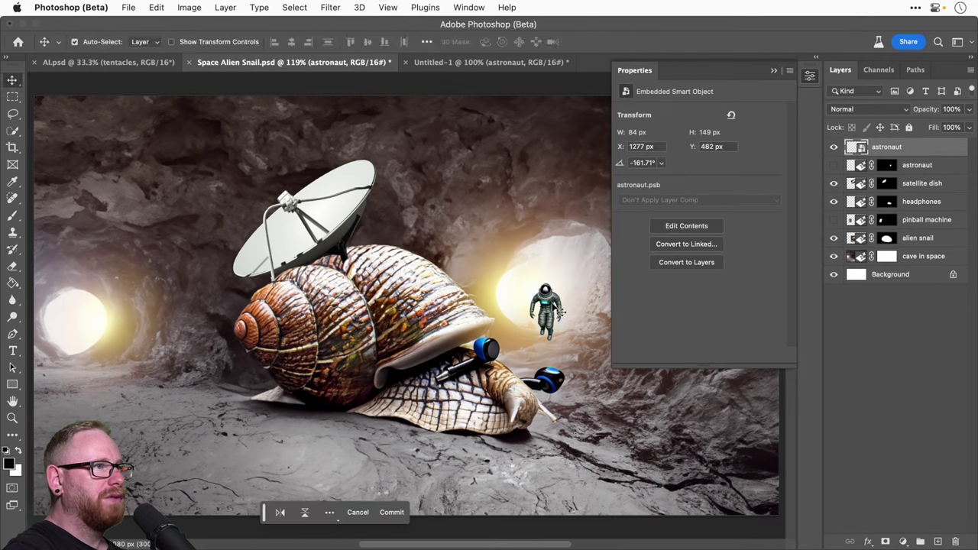
Step: Zoom in, nudge the astronaut up near the bright cave opening, and start Puppet Warp
key("z")
left_click_drag(563, 333, 431, 379)
key("v")
key("ctrl+t")
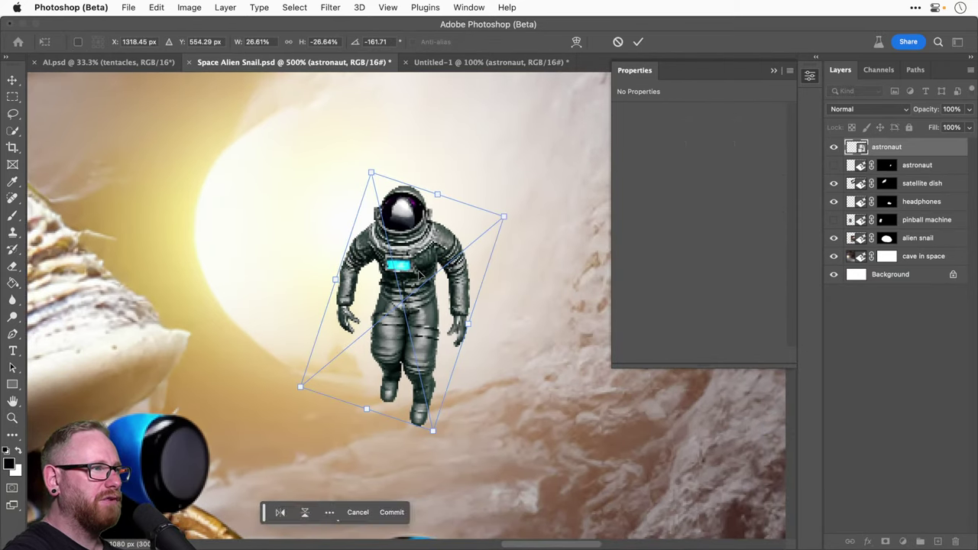
left_click_drag(421, 287, 421, 277)
key("Return")
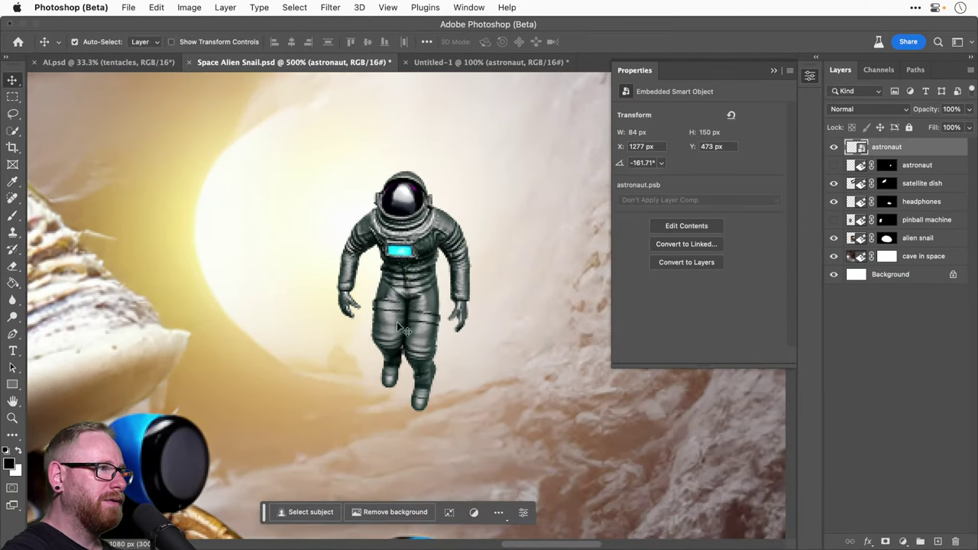
left_click(156, 7)
left_click(156, 273)
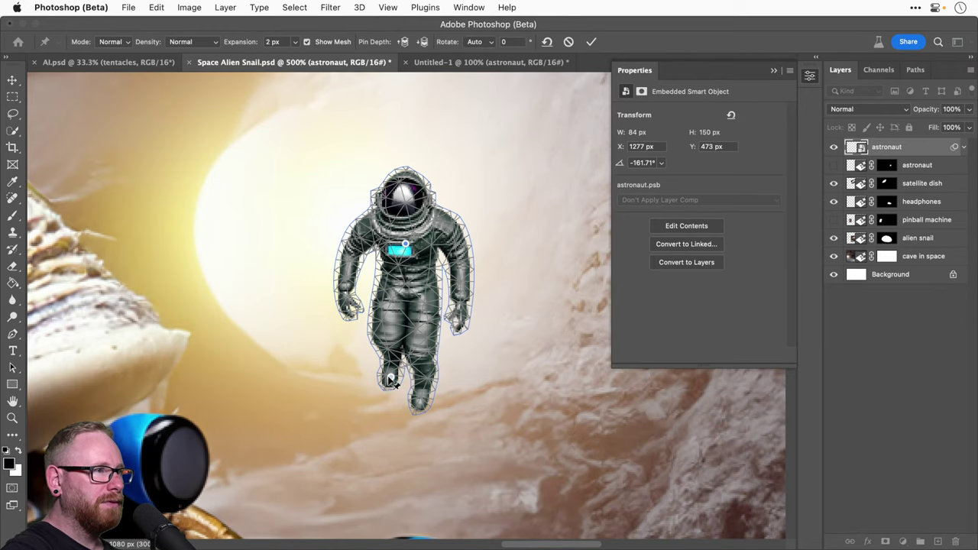
Step: Try pinning and pulling the astronaut's left foot with Puppet Warp, then undo it
left_click_drag(390, 381, 436, 403)
scroll(403, 273, "up", 10)
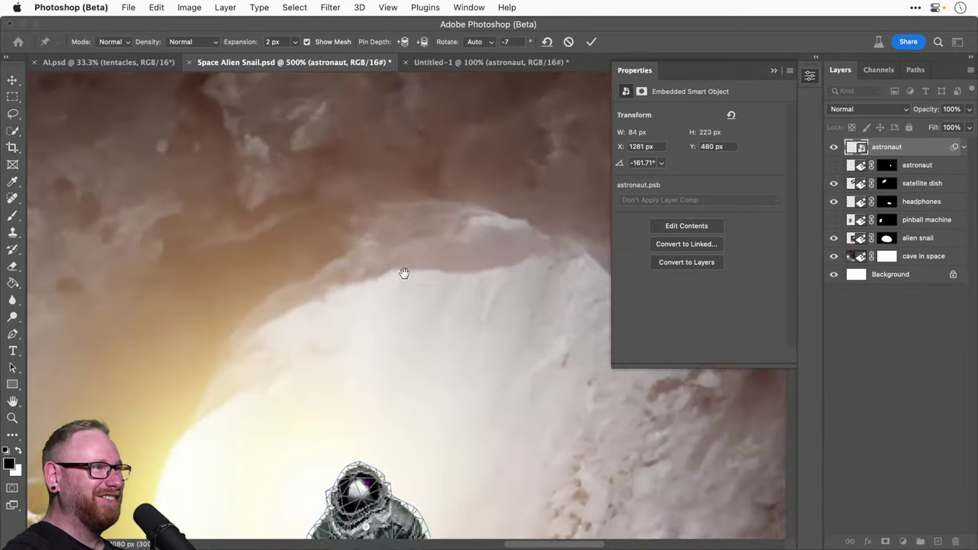
scroll(397, 399, "down", 10)
scroll(357, 208, "up", 1)
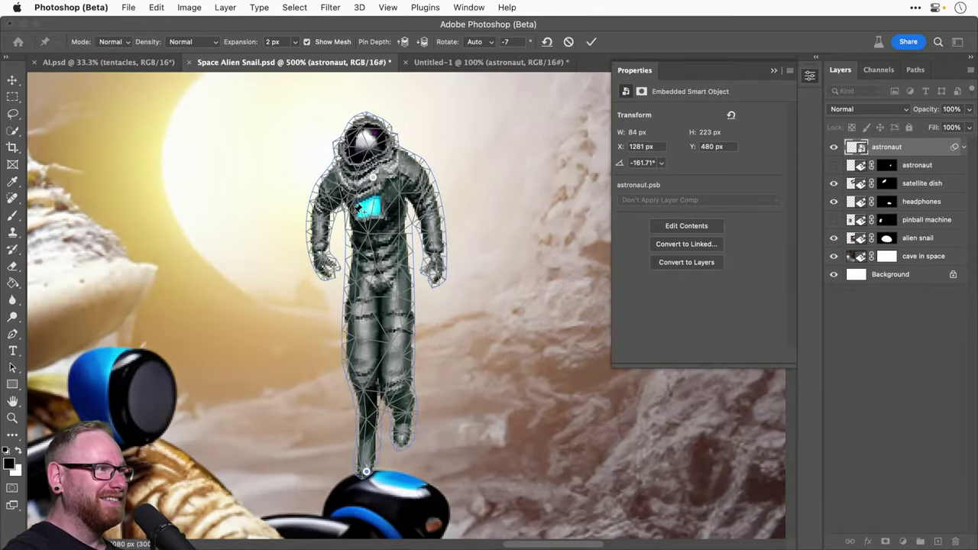
key("super+z")
Step: Try stretching and raising the arms, undo the changes, and discard the Puppet Warp without applying
left_click_drag(319, 238, 252, 194)
left_click_drag(413, 264, 491, 187)
left_click_drag(260, 189, 200, 116)
key("ctrl+z")
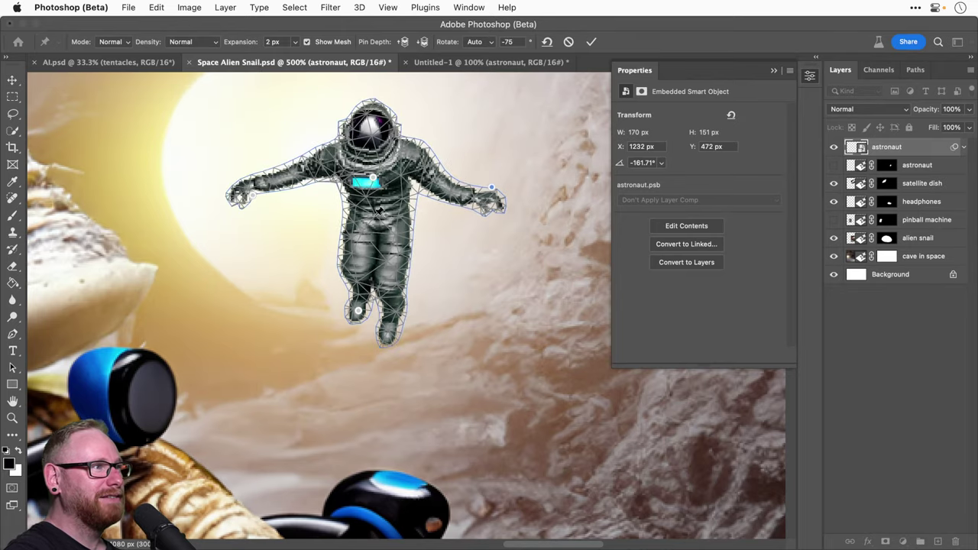
left_click_drag(493, 191, 445, 249)
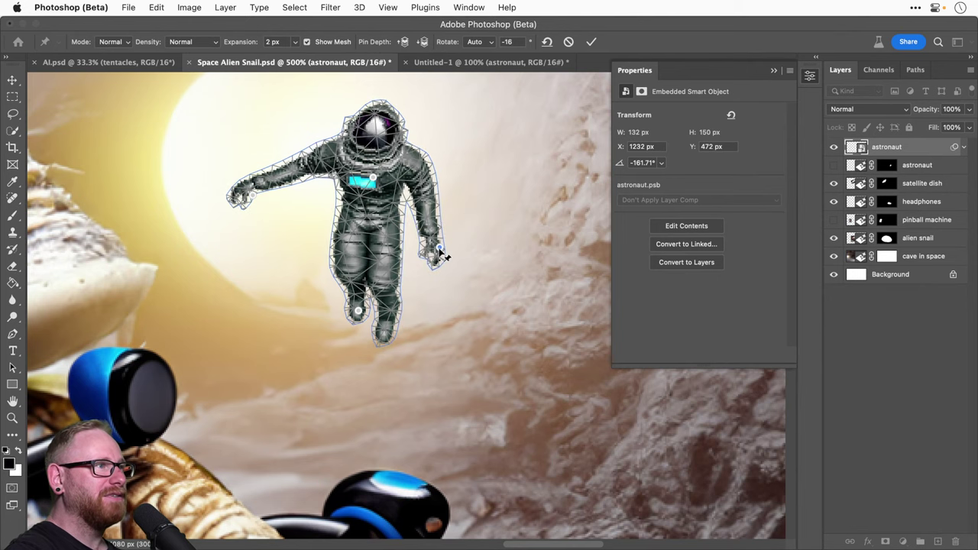
key("ctrl+z")
left_click(13, 81)
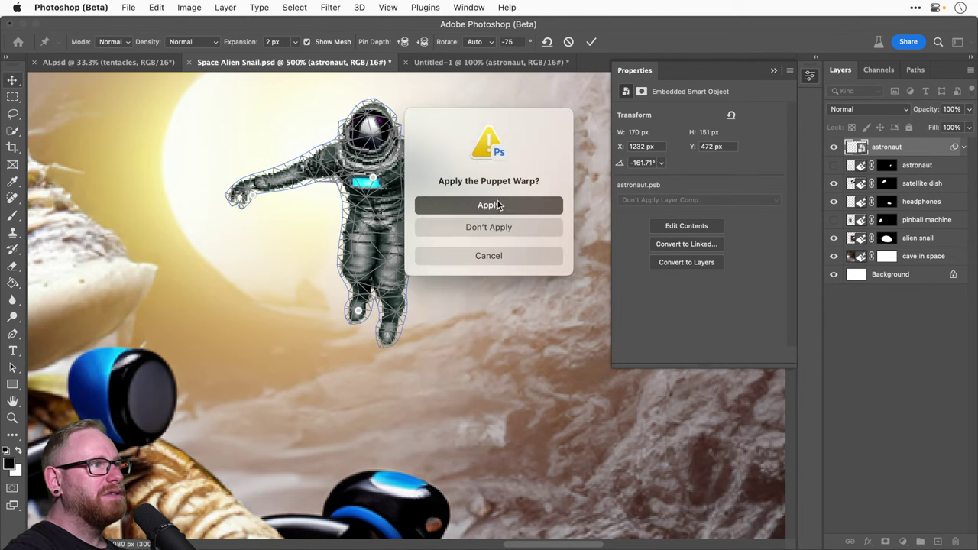
left_click(491, 228)
left_click(155, 7)
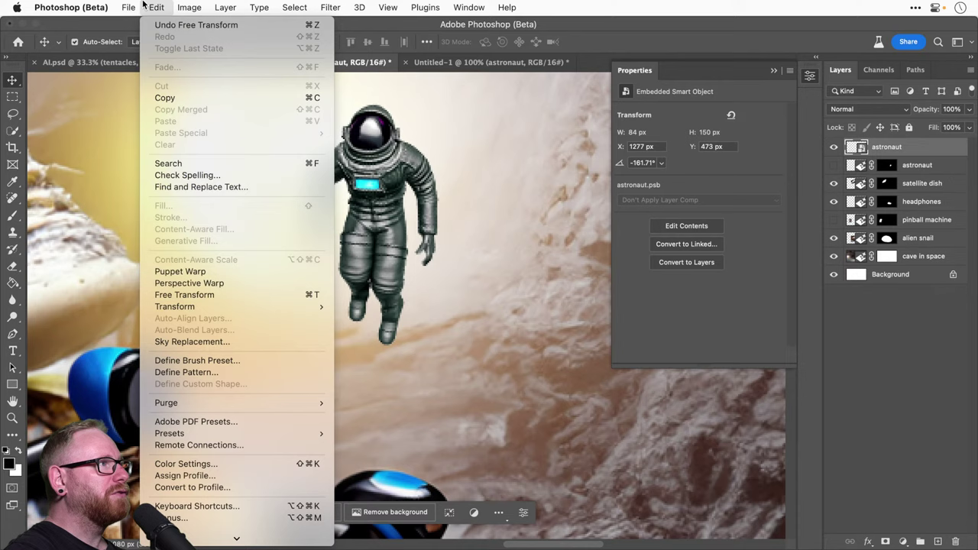
Step: Restart Puppet Warp, try pulling the left hand pin, then discard the warp
left_click(179, 271)
left_click(316, 238)
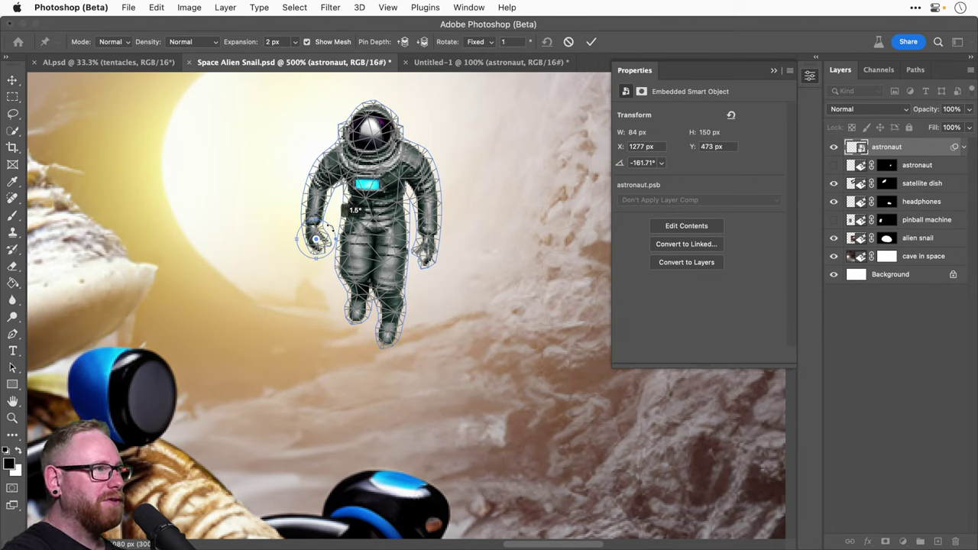
mouse_move(315, 239)
left_mouse_down()
mouse_move(329, 244)
mouse_move(303, 248)
left_mouse_up()
key("super+z")
key("super+z")
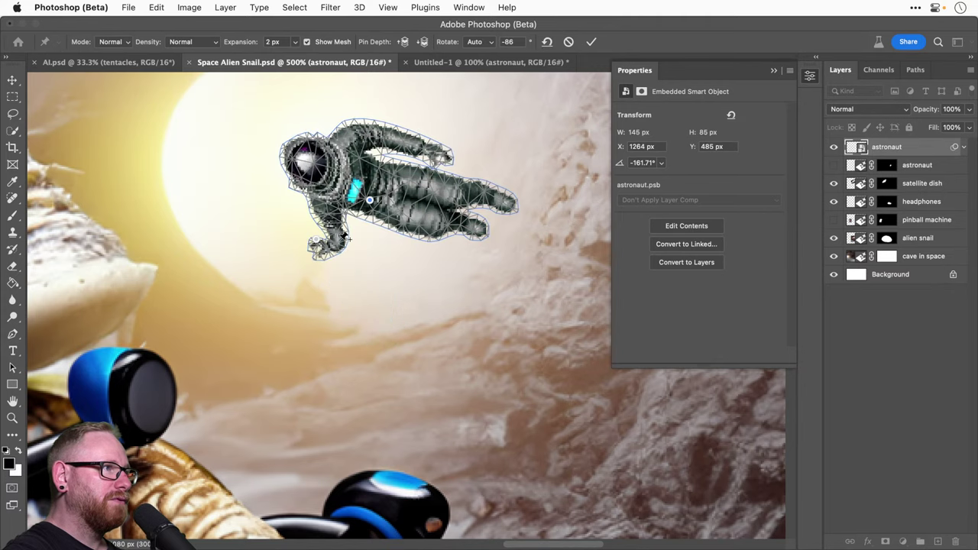
key("shift+super+z")
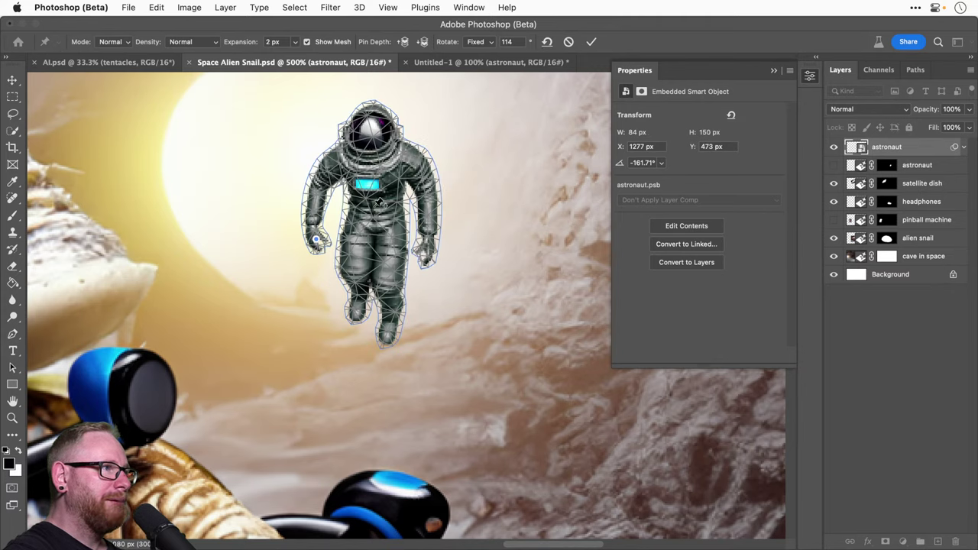
key("super+z")
key("shift+super+z")
key("v")
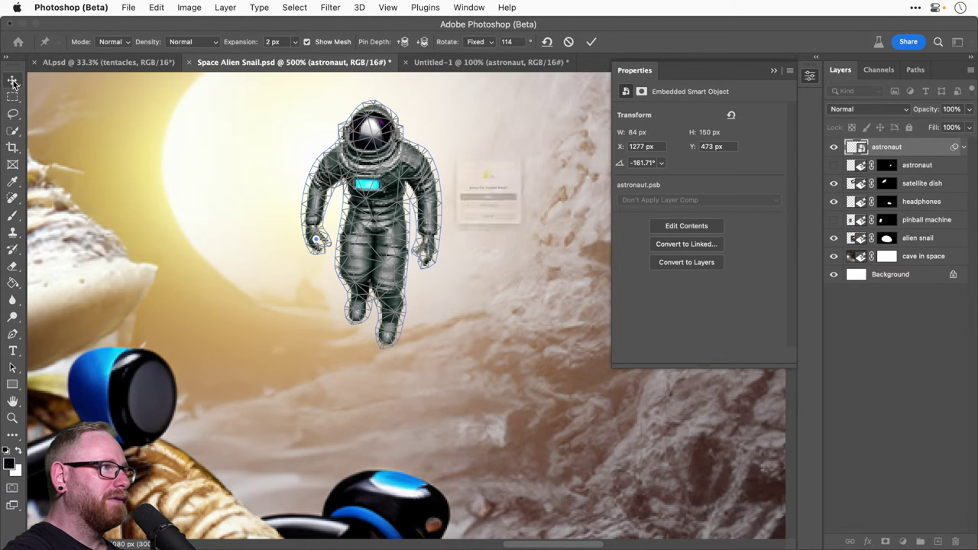
left_click(482, 235)
Step: Start Puppet Warp again and rotate the astronaut's left and right hands around their pins
left_click(156, 6)
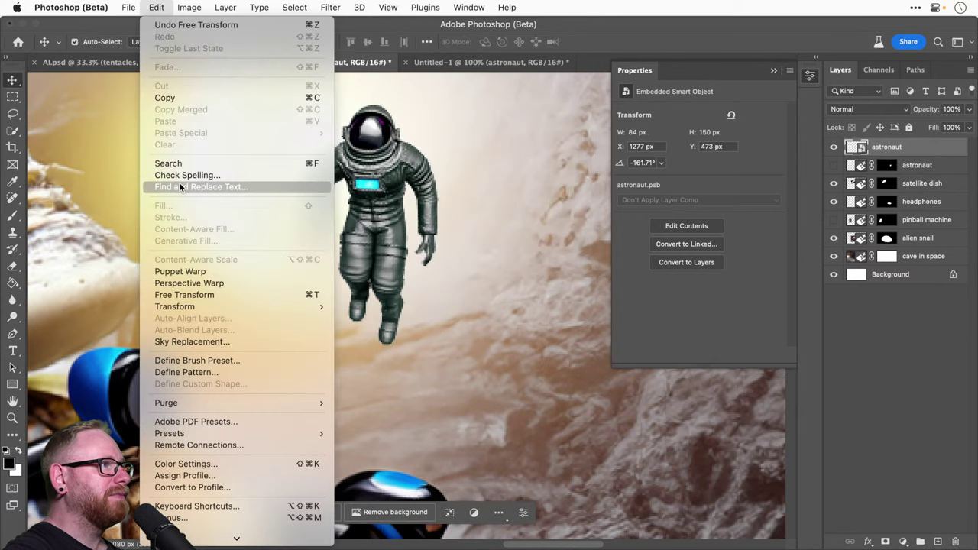
left_click(191, 275)
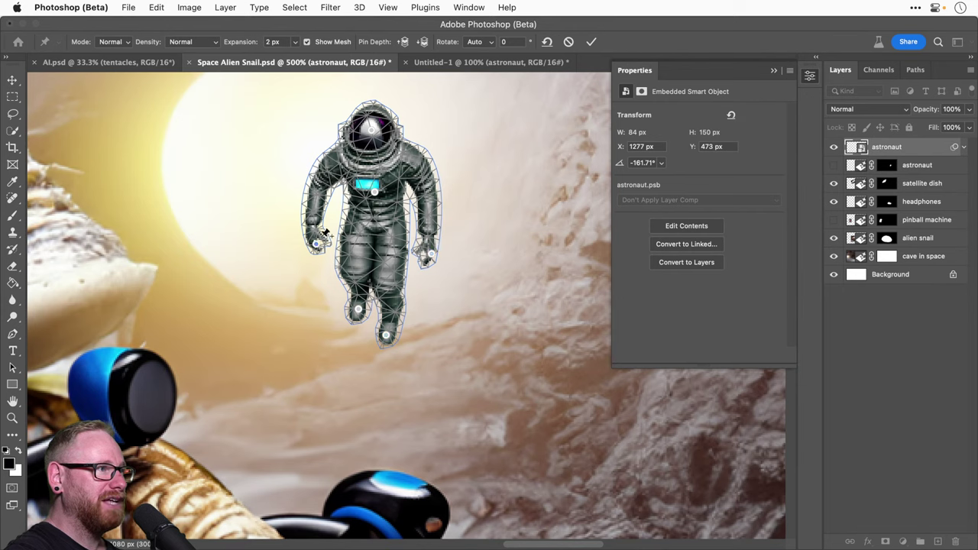
left_click_drag(321, 234, 271, 212)
key("super+z")
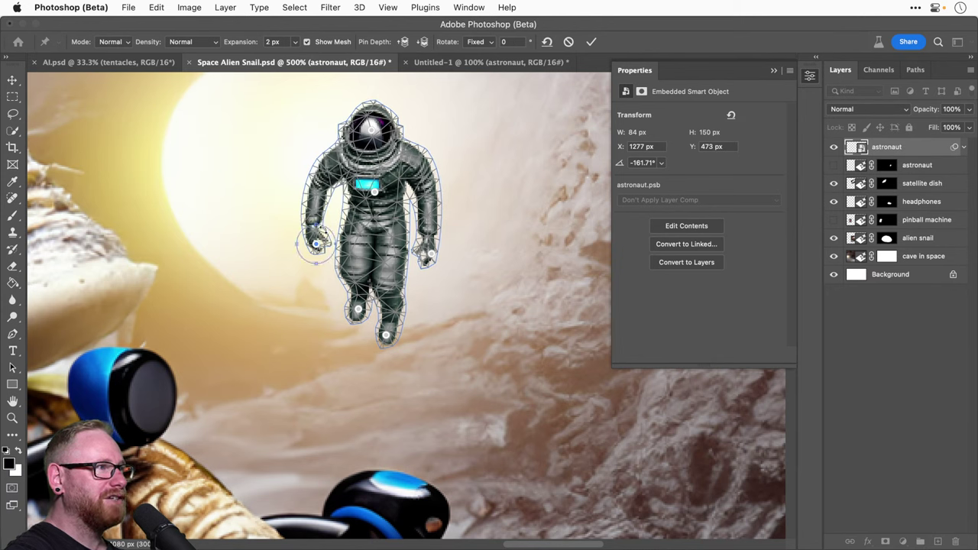
left_click_drag(321, 234, 335, 222)
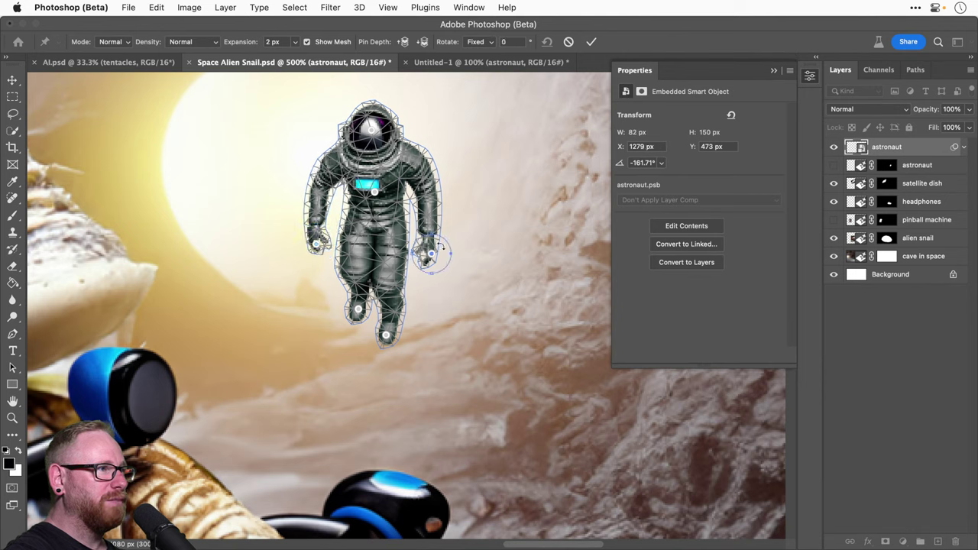
left_click_drag(441, 239, 441, 237)
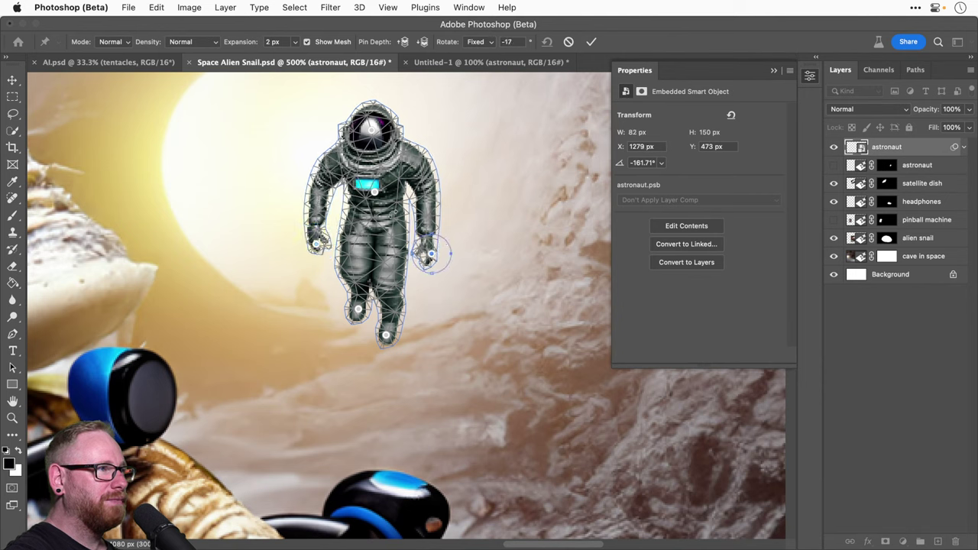
Step: Turn and straighten the body, rotate the left leg, tilt the head, and apply the warp
left_click_drag(405, 170, 400, 194)
left_click(365, 316)
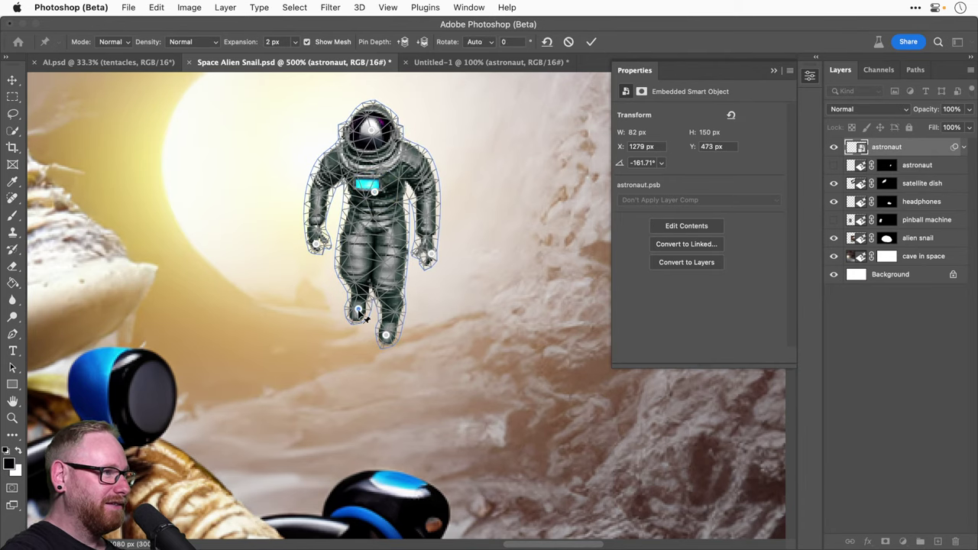
left_click_drag(339, 305, 365, 345)
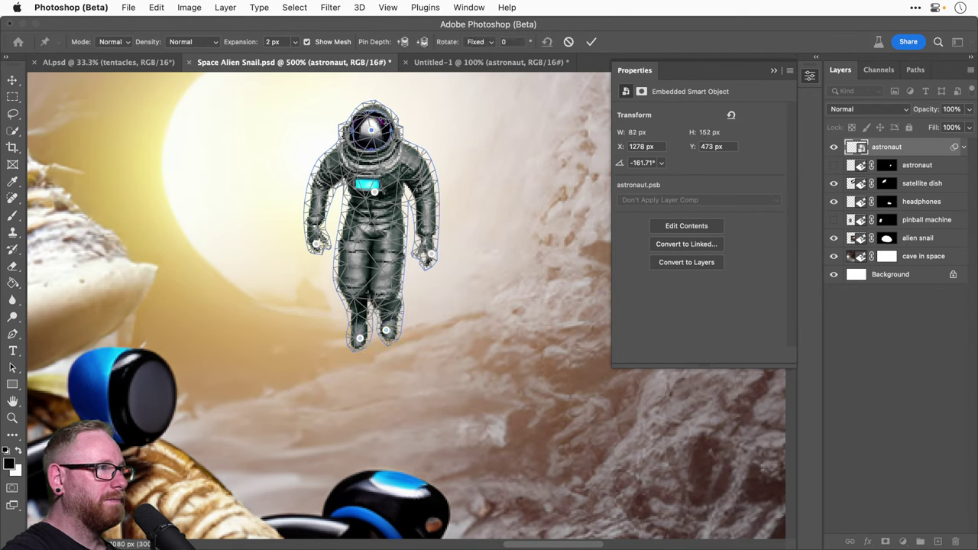
left_click_drag(394, 123, 399, 111)
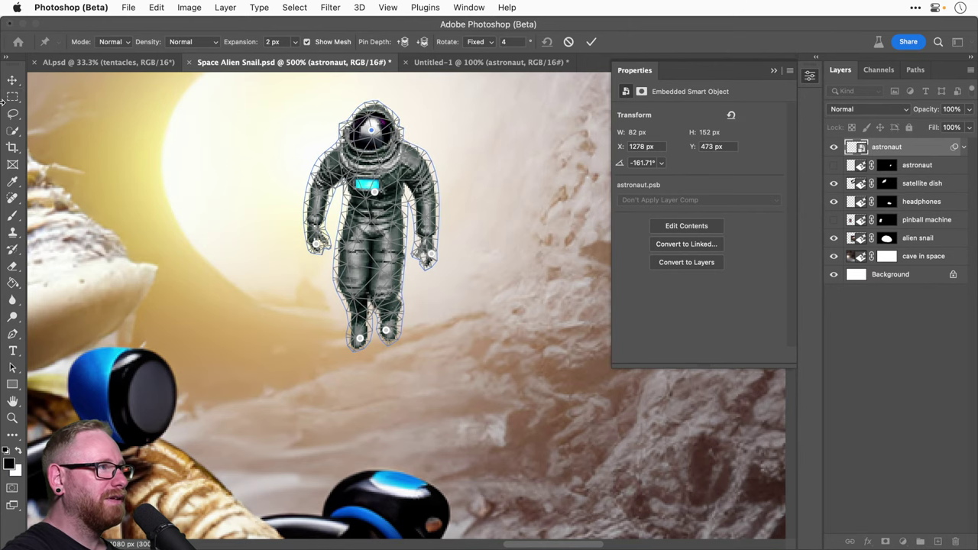
left_click(12, 81)
left_click(464, 203)
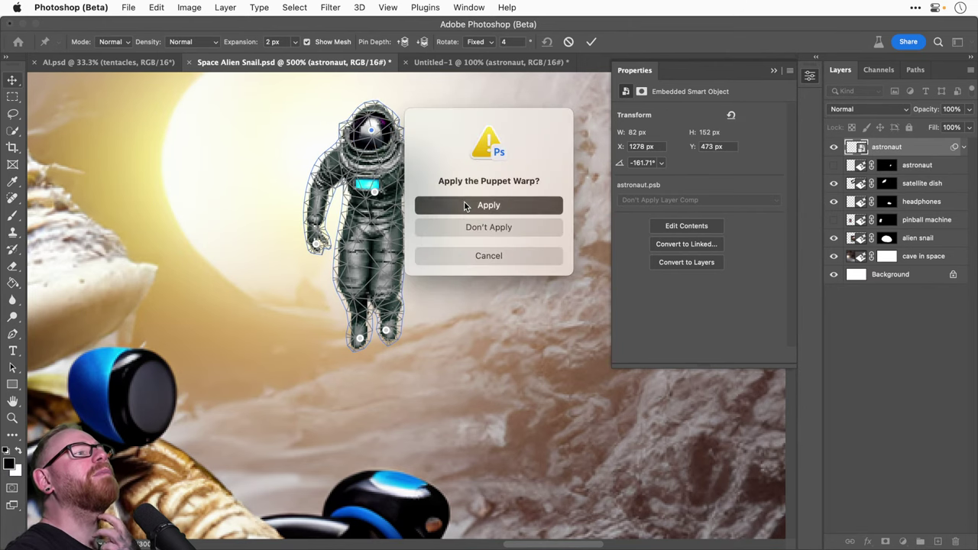
Step: Apply Reset Transform to the astronaut layer, then launch Filter > Liquify on it
key("super+minus")
key("super+minus")
key("super+minus")
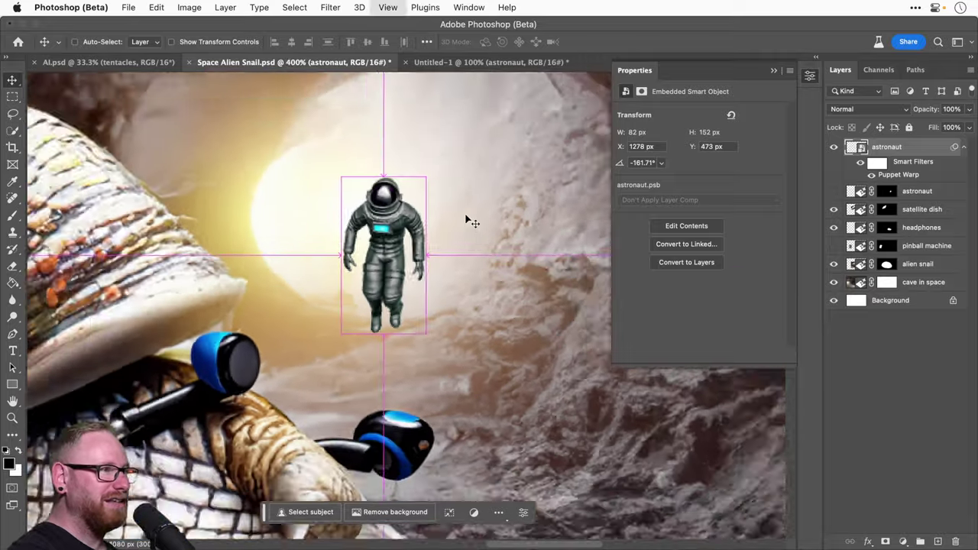
left_click_drag(390, 319, 378, 279)
left_click(330, 8)
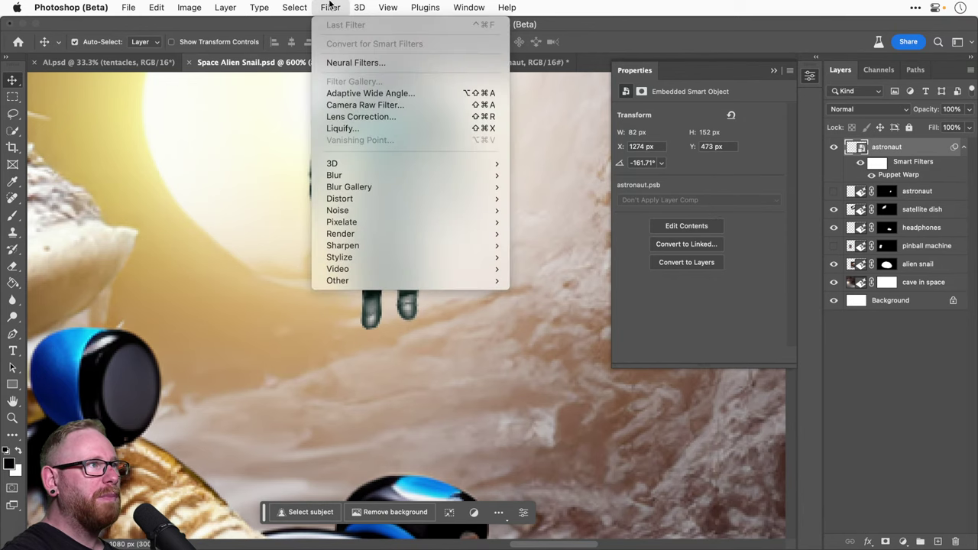
right_click(898, 147)
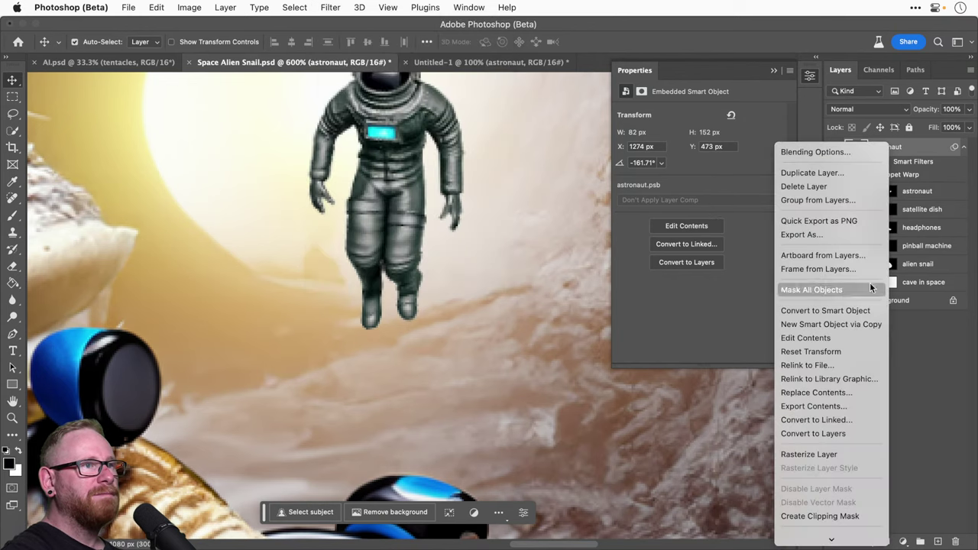
left_click(840, 308)
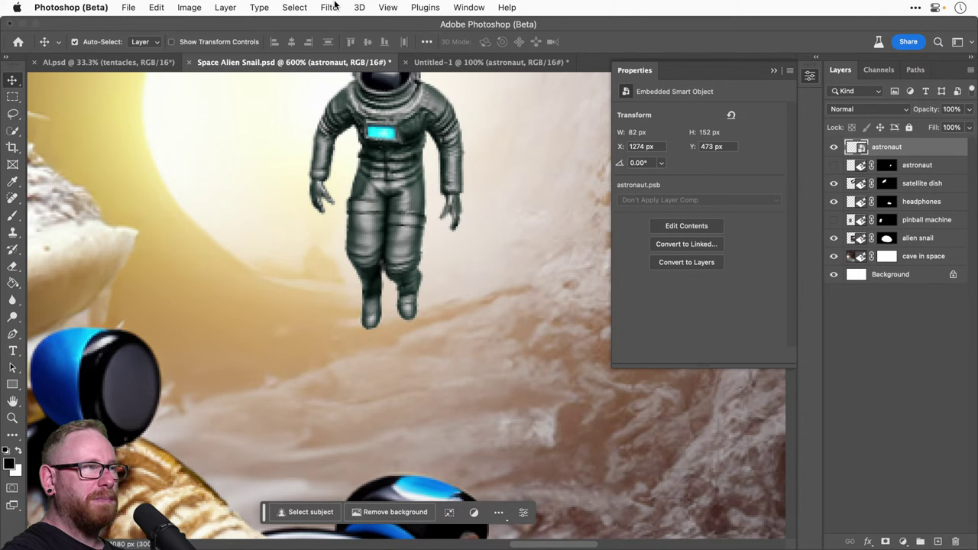
left_click(330, 8)
left_click(344, 128)
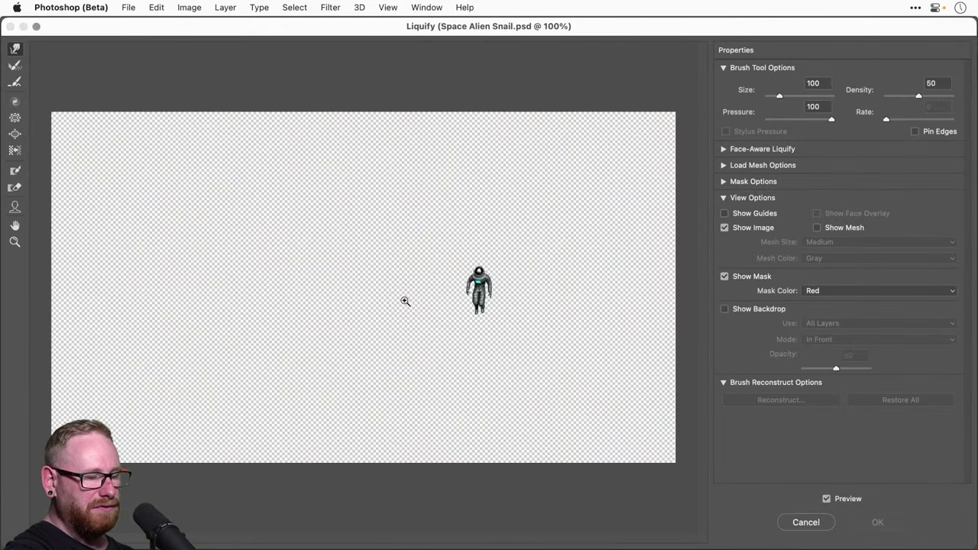
Step: Zoom the Liquify preview onto the astronaut's legs and shrink the Forward Warp brush to 35
left_click(405, 301)
mouse_move(497, 299)
left_mouse_down()
mouse_move(405, 312)
mouse_move(263, 297)
left_mouse_up()
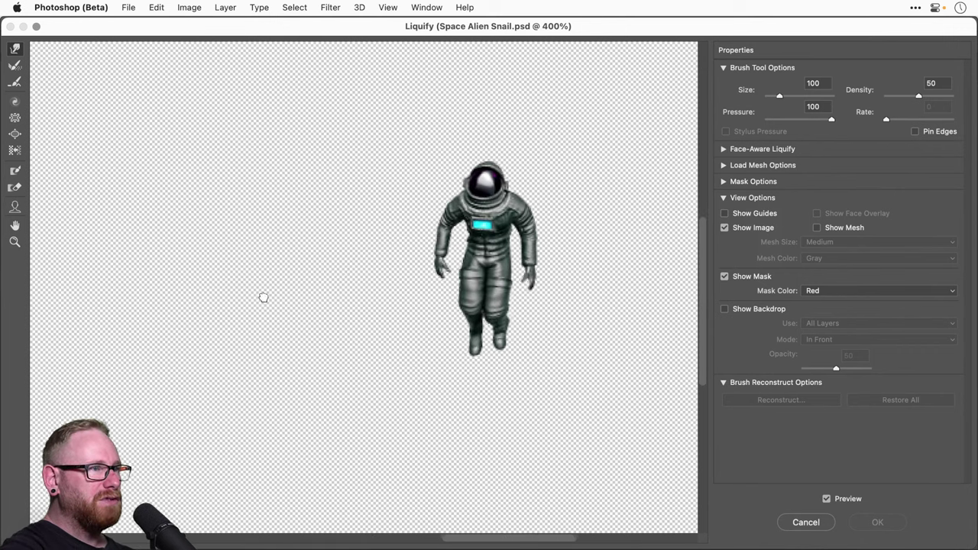
left_click(389, 311)
left_click(415, 350)
left_click_drag(415, 349, 281, 233)
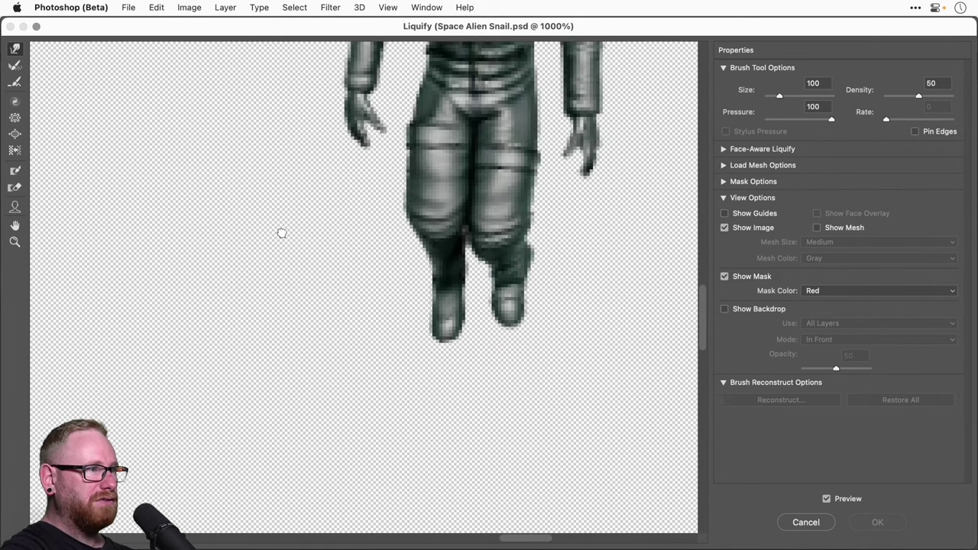
key("bracketleft")
key("bracketleft")
key("bracketleft")
key("bracketleft")
key("bracketleft")
key("bracketleft")
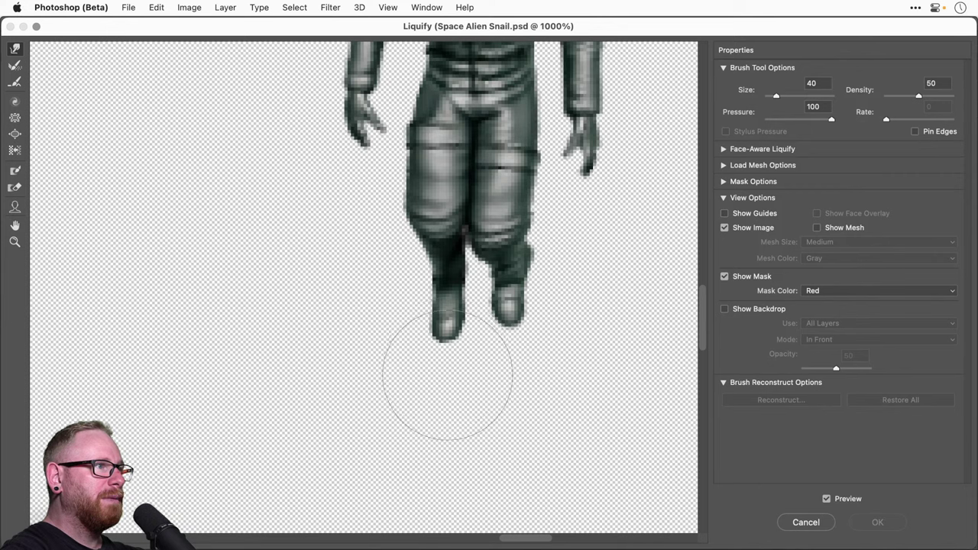
key("bracketleft")
Step: Push the boots higher and wider, compare before and after, and apply Liquify
mouse_move(449, 384)
left_mouse_down()
mouse_move(447, 349)
mouse_move(436, 350)
left_mouse_up()
mouse_move(505, 386)
left_mouse_down()
mouse_move(493, 357)
mouse_move(515, 349)
mouse_move(485, 339)
mouse_move(522, 357)
left_mouse_up()
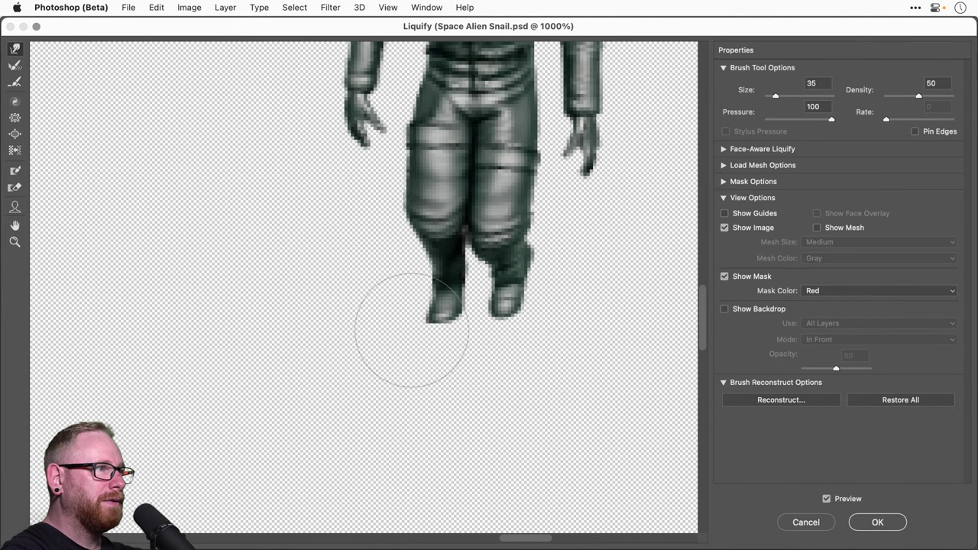
left_click_drag(409, 330, 405, 349)
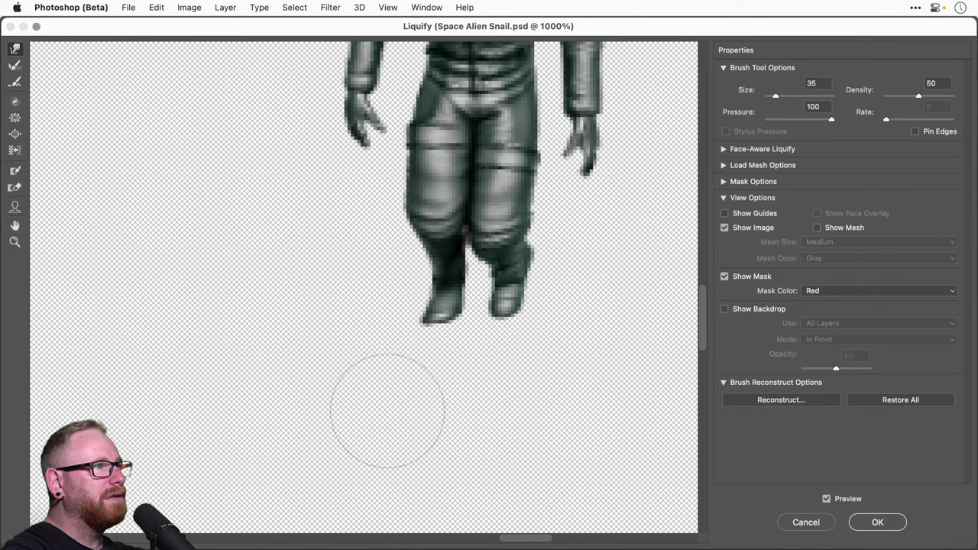
left_click(835, 501)
left_click(839, 501)
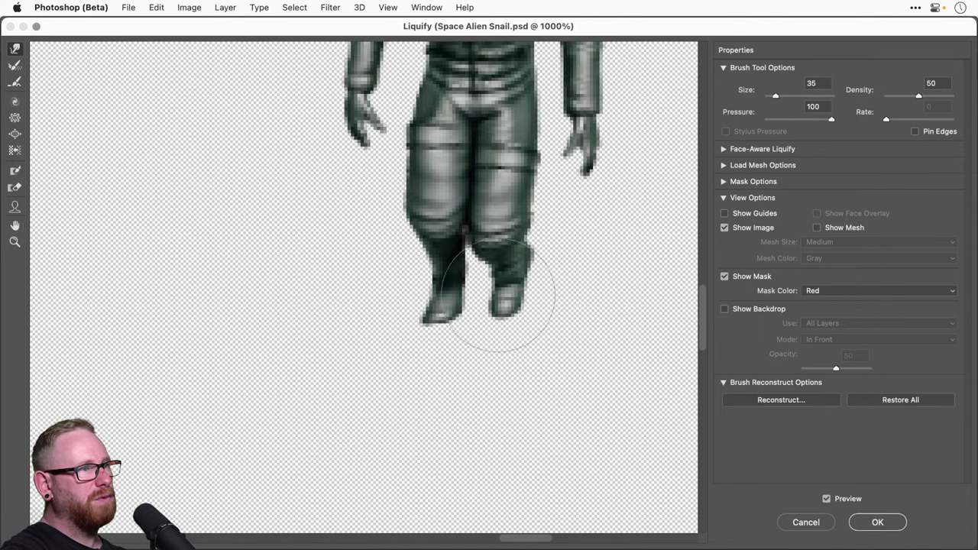
left_click(888, 523)
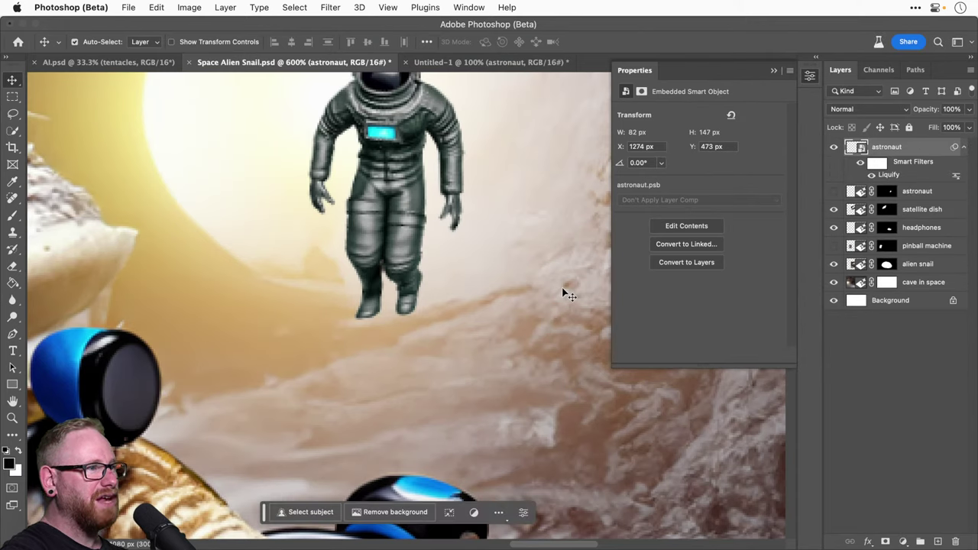
key("super+minus")
key("super+minus")
key("super+minus")
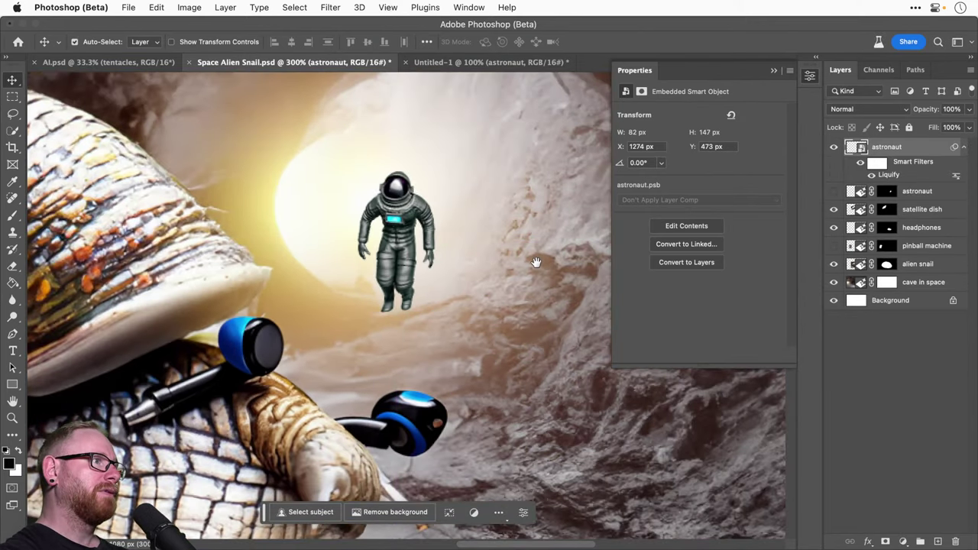
key("super+minus")
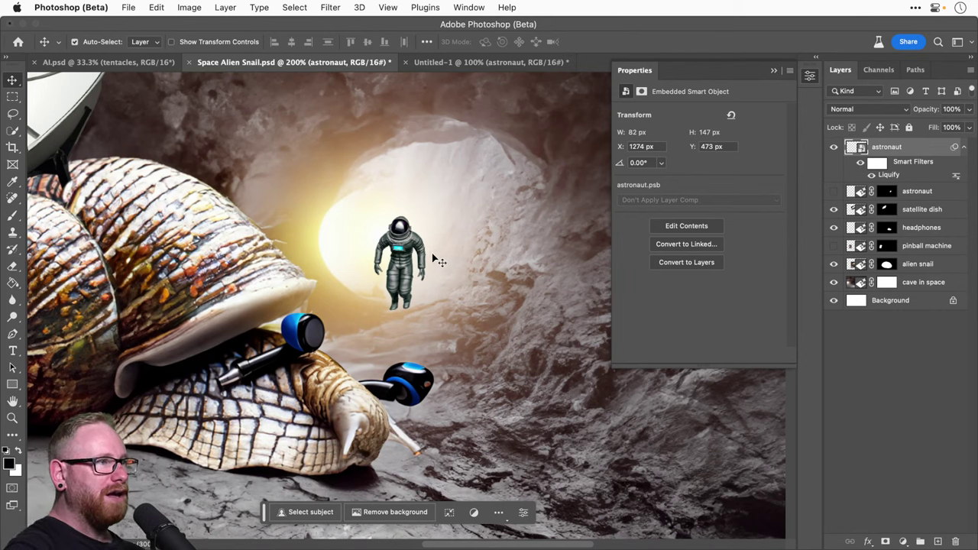
left_click_drag(405, 261, 820, 165)
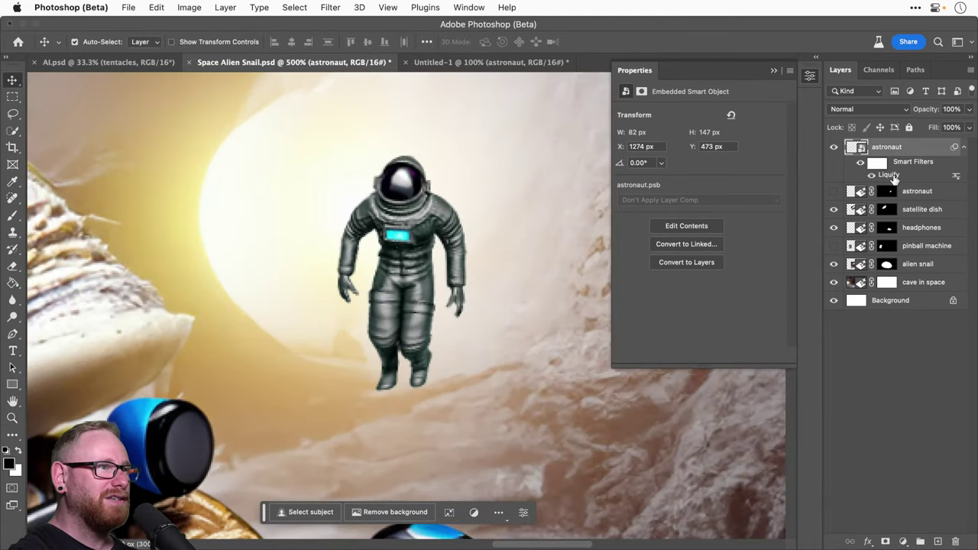
key("super+shift+x")
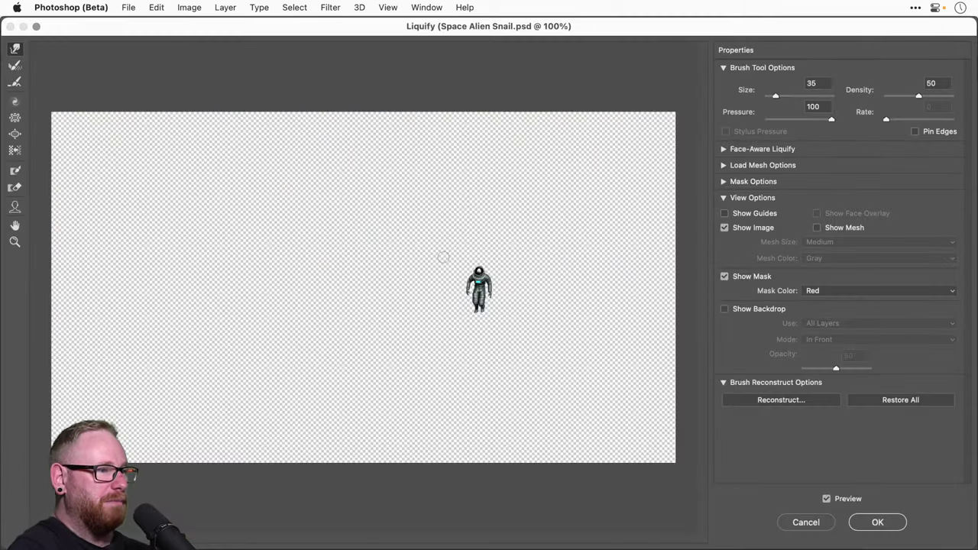
key("super+plus")
key("super+plus")
left_click_drag(313, 293, 203, 294)
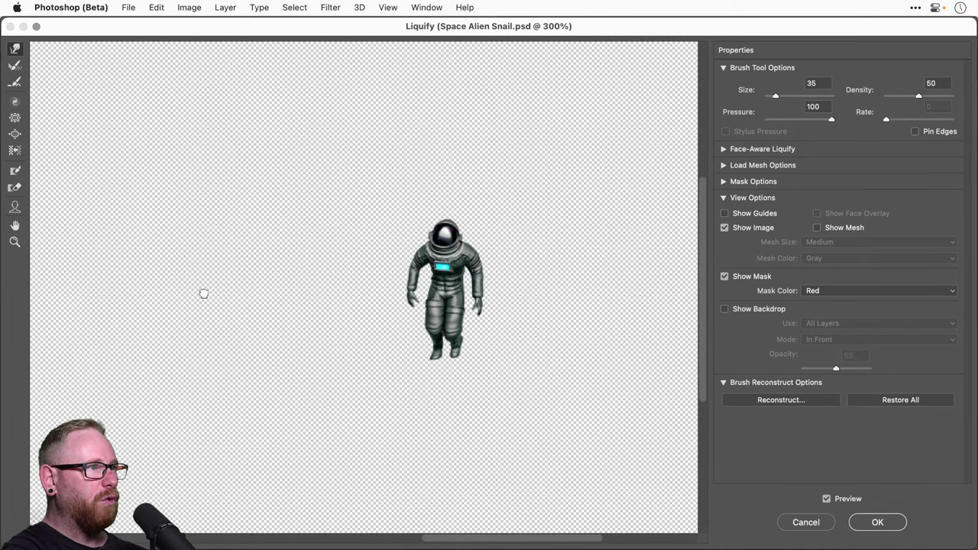
key("super+plus")
key("super+plus")
key("super+plus")
scroll(252, 306, "right", 5)
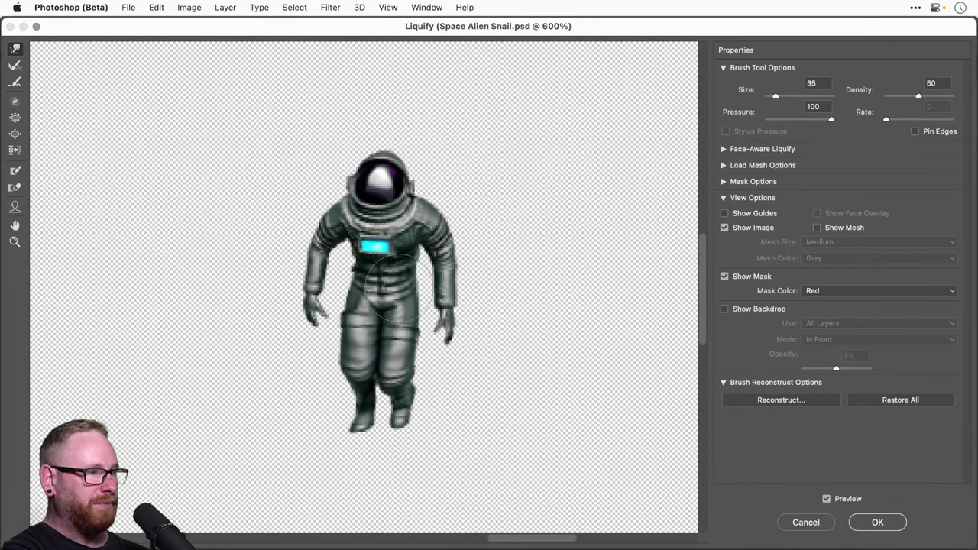
key("bracketright")
key("bracketright")
key("bracketright")
key("bracketright")
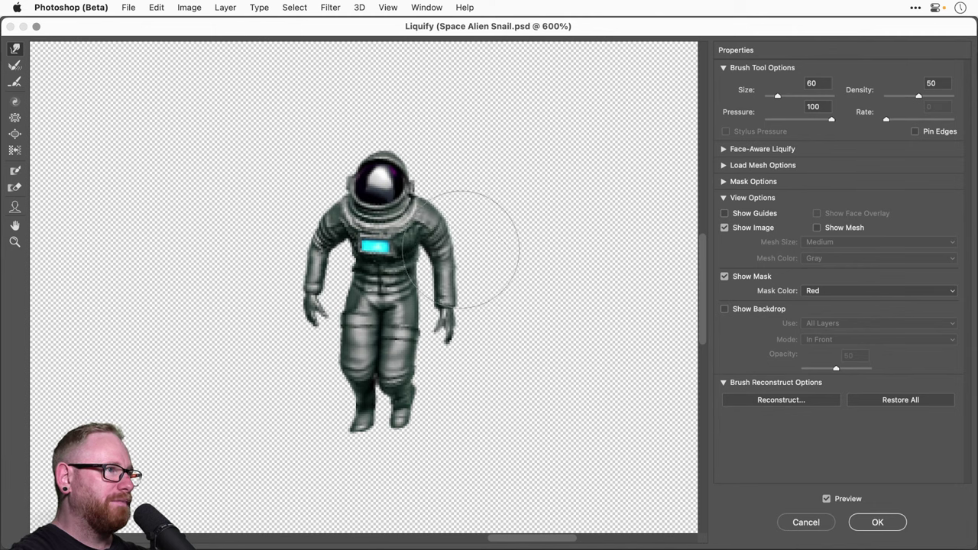
key("bracketleft")
key("bracketleft")
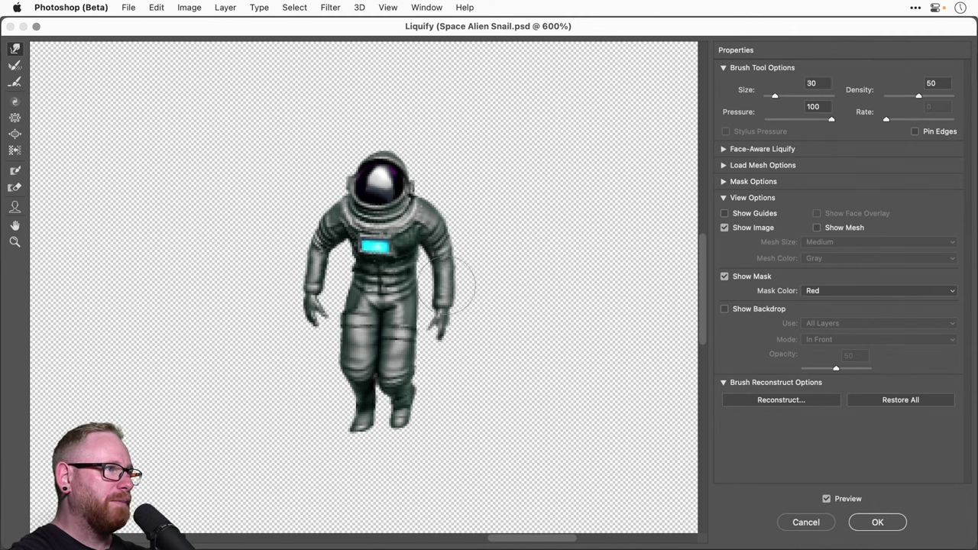
key("bracketright")
key("bracketright")
key("bracketright")
key("bracketright")
key("bracketright")
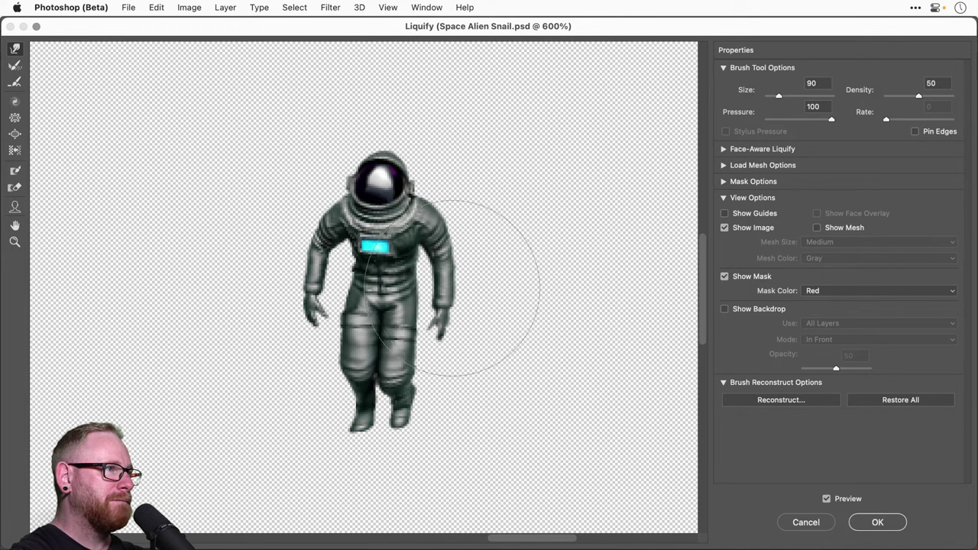
key("bracketleft")
key("bracketleft")
key("bracketleft")
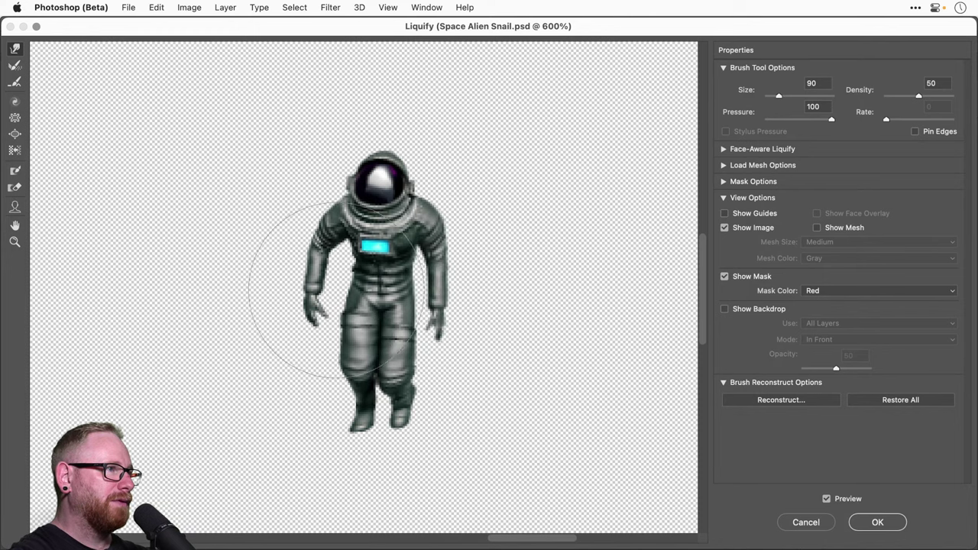
mouse_move(294, 264)
left_mouse_down()
mouse_move(283, 262)
mouse_move(283, 298)
mouse_move(298, 324)
mouse_move(286, 301)
mouse_move(301, 258)
mouse_move(322, 292)
mouse_move(340, 222)
mouse_move(471, 217)
mouse_move(359, 77)
mouse_move(470, 295)
mouse_move(306, 415)
mouse_move(382, 451)
left_mouse_up()
left_click(804, 523)
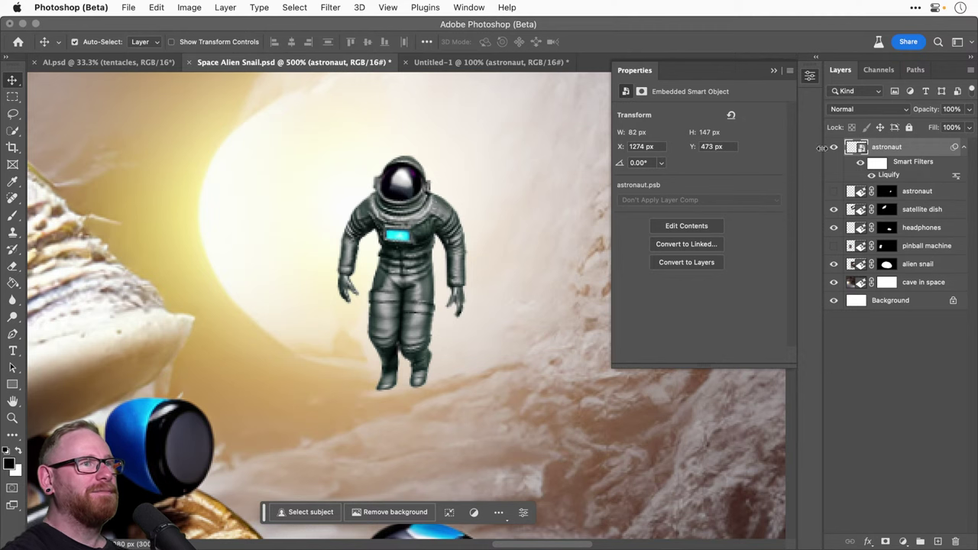
Step: Open the astronaut smart object's contents, zoom in, and reopen its Puppet Warp settings
double_click(860, 149)
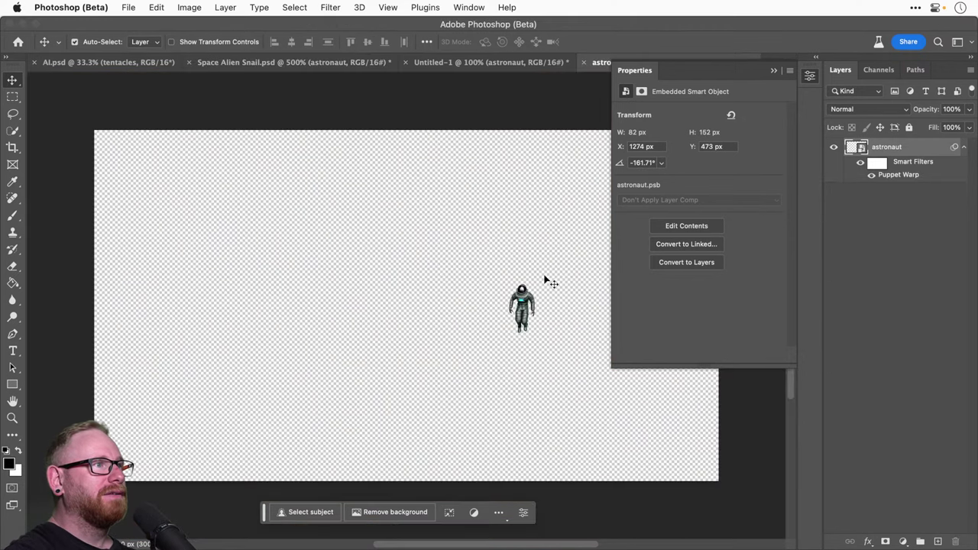
key("z")
left_click_drag(535, 307, 627, 307)
key("v")
double_click(899, 175)
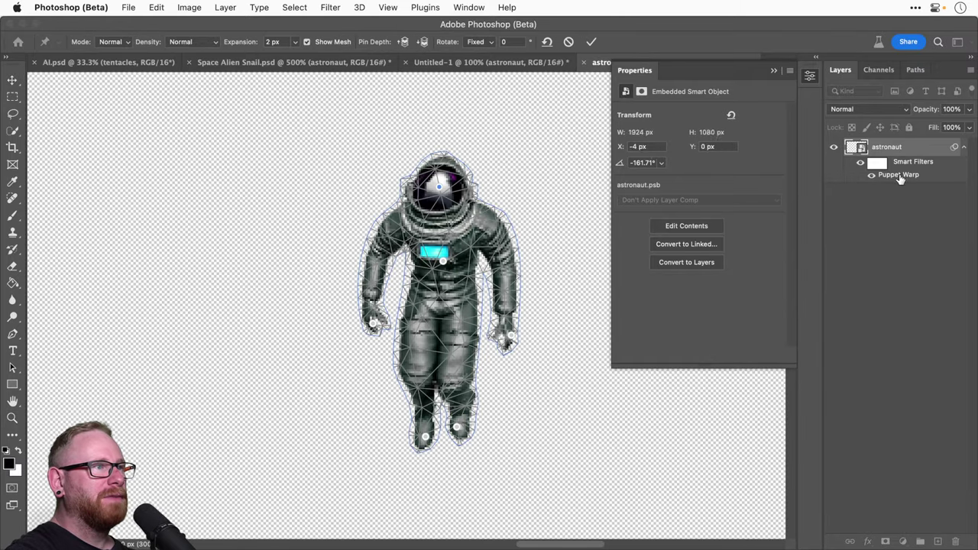
Step: Add a left shoulder pin and bend the left arm by lifting the hand pin
left_click(385, 243)
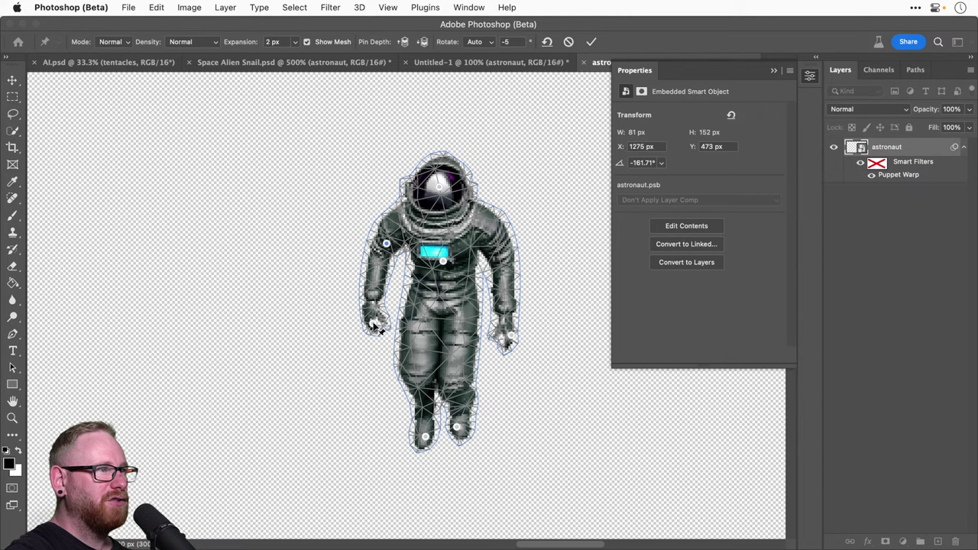
left_click_drag(374, 323, 378, 324)
left_click(386, 243)
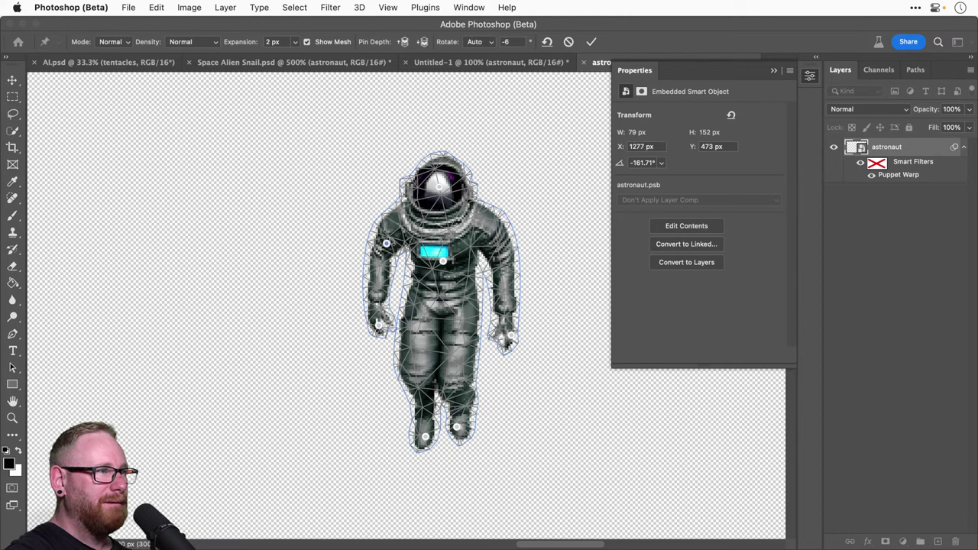
left_click_drag(395, 233, 396, 233)
left_click_drag(385, 332, 386, 314)
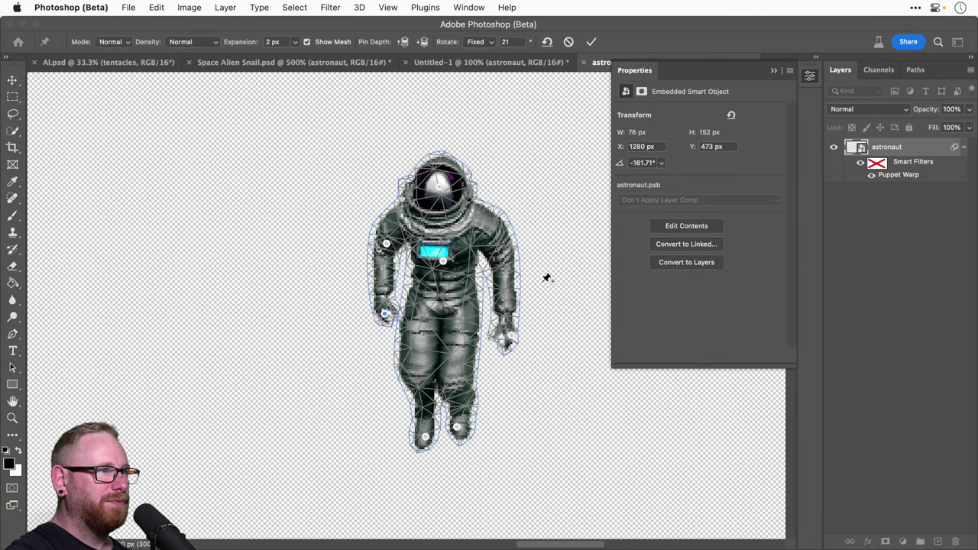
Step: Add a right shoulder pin, rotate the right arm, fine-tune the pins, and commit
left_click(497, 235)
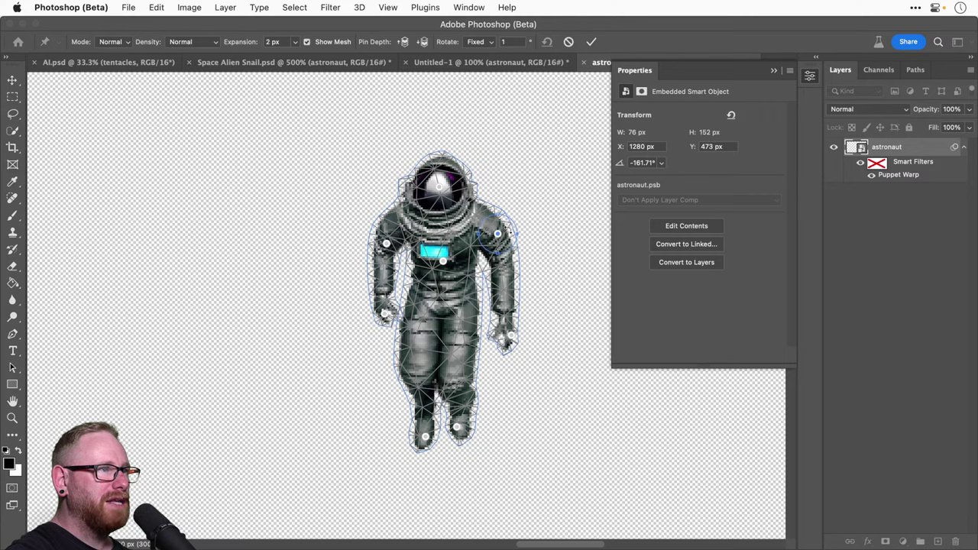
left_click_drag(511, 228, 490, 331)
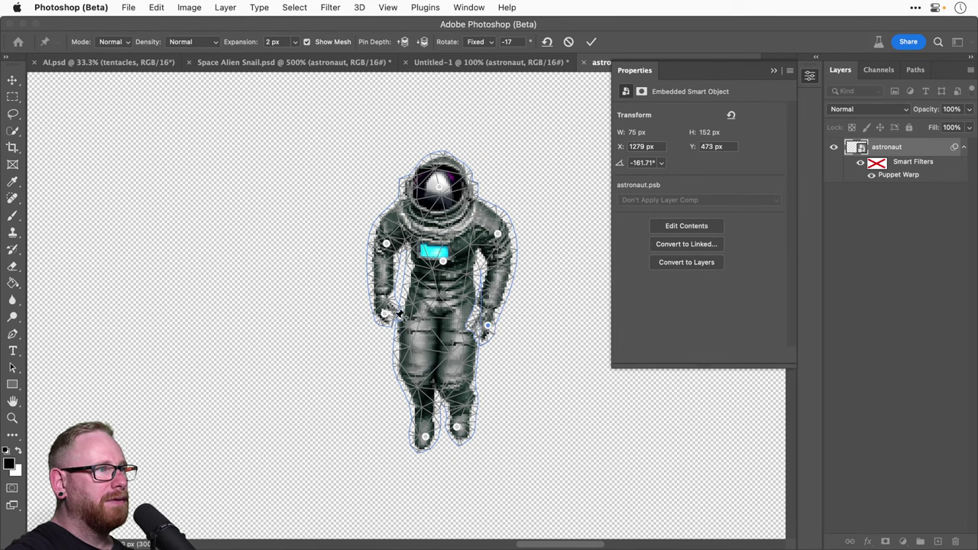
left_click_drag(386, 314, 390, 318)
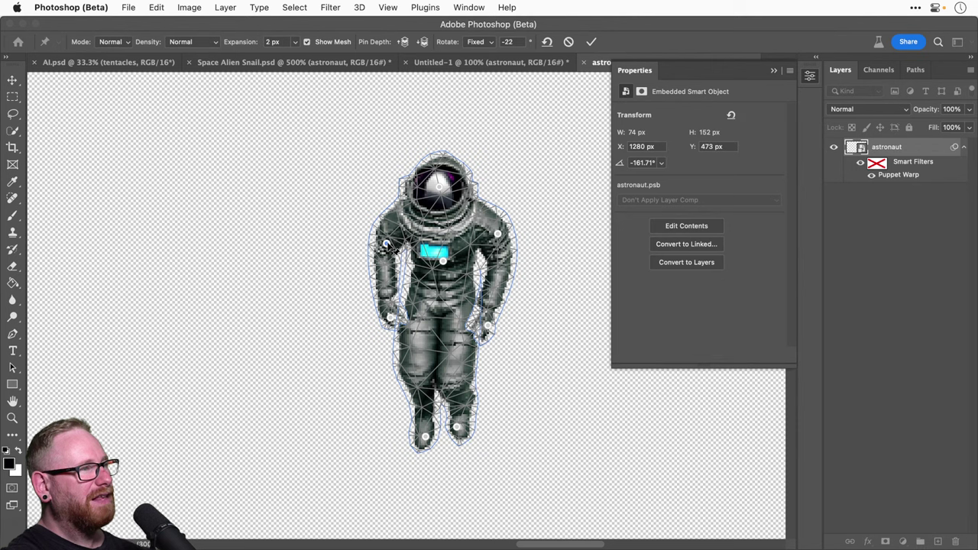
left_click_drag(387, 245, 388, 243)
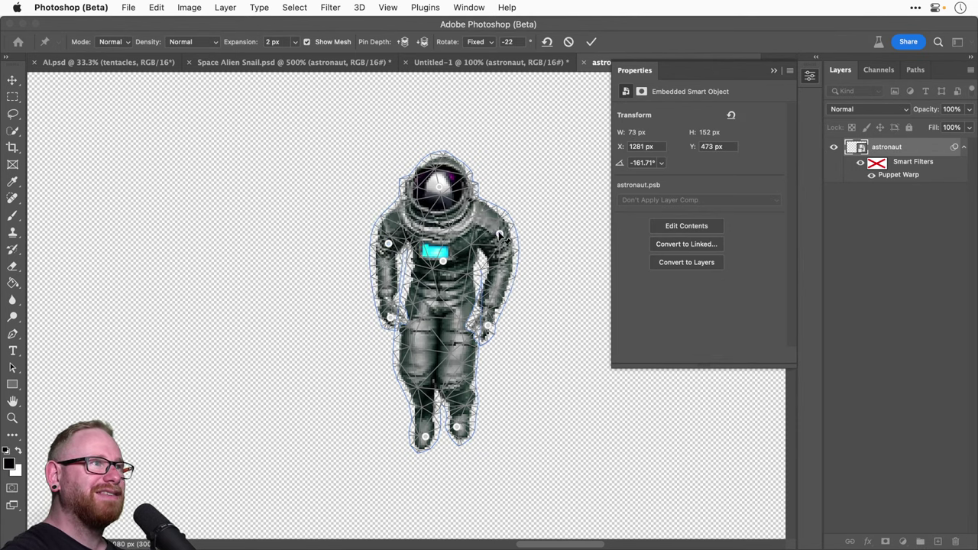
left_click_drag(500, 237, 498, 239)
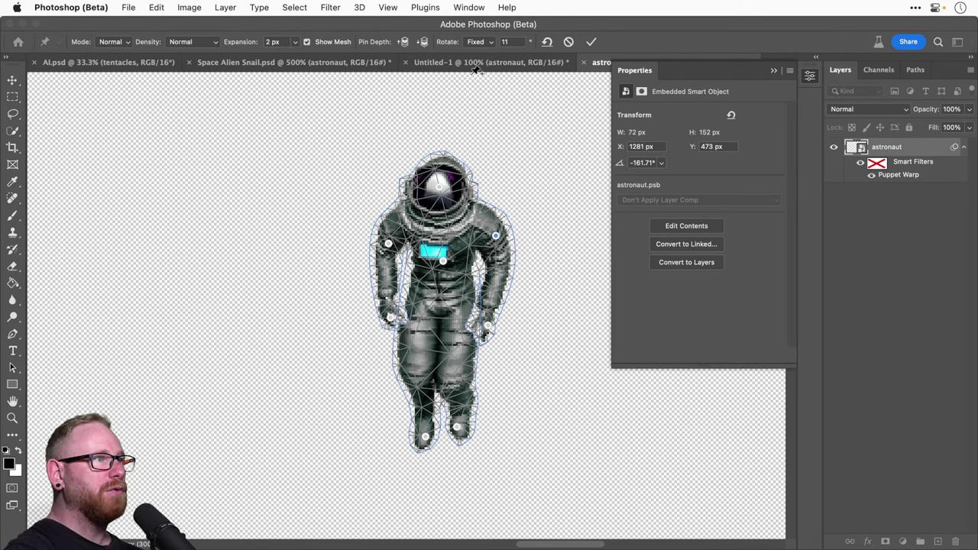
key("Return")
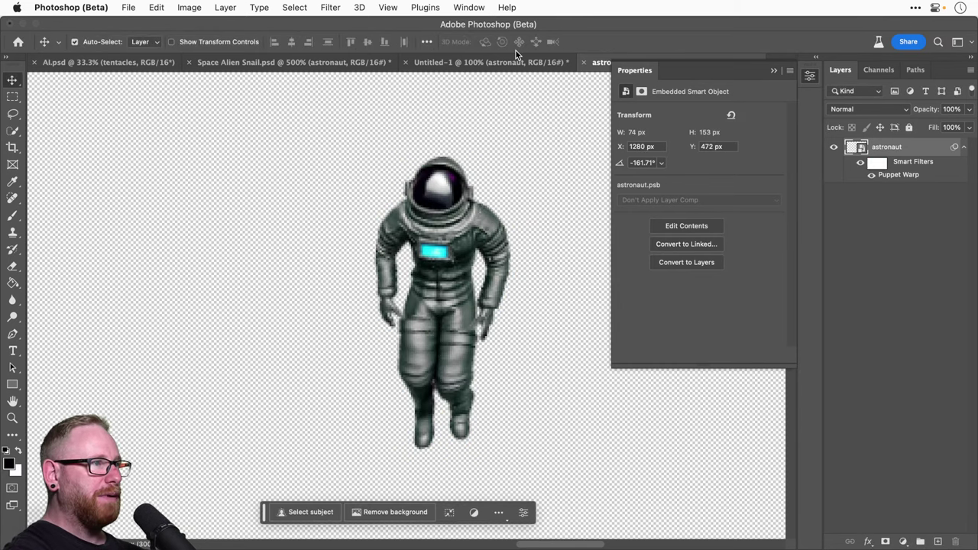
Step: Return to Space Alien Snail.psd, close the astronaut.psb tab, and undo/redo to compare arms
key("super+minus")
key("super+minus")
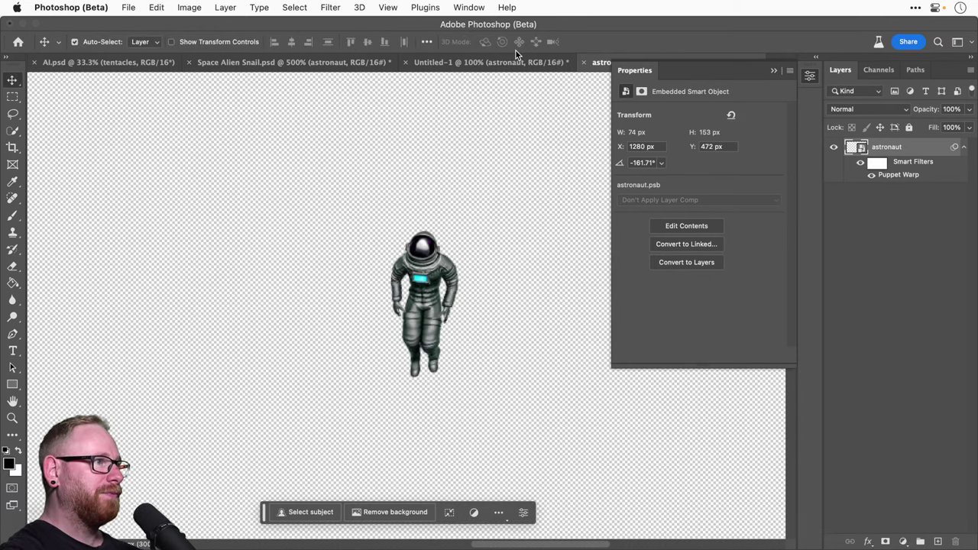
left_click(304, 65)
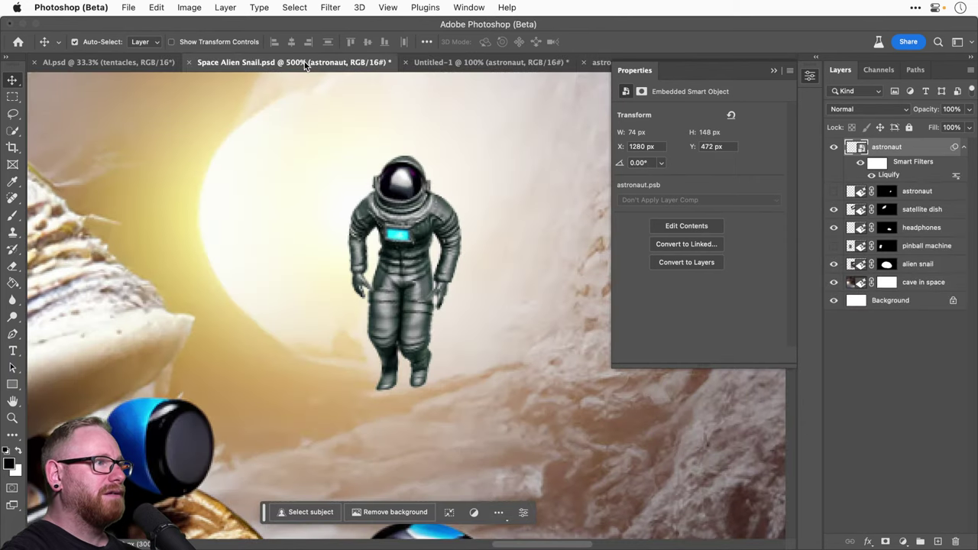
key("super+minus")
key("super+minus")
key("super+minus")
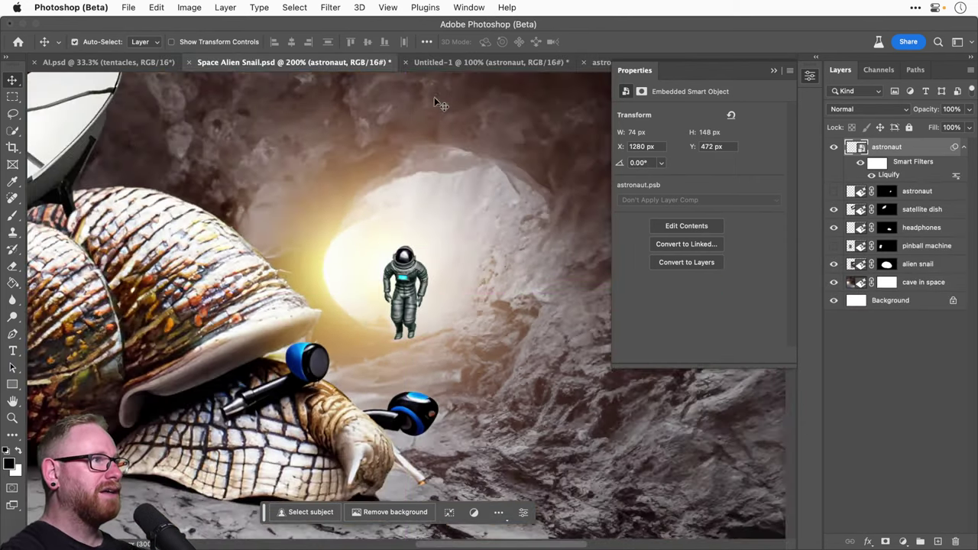
left_click(584, 62)
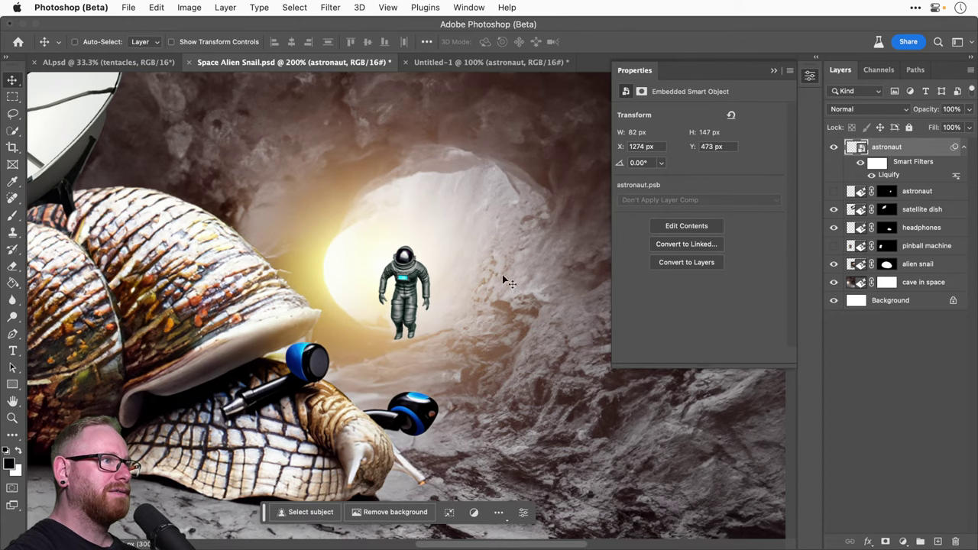
scroll(507, 279, "down", 2)
scroll(507, 280, "left", 3)
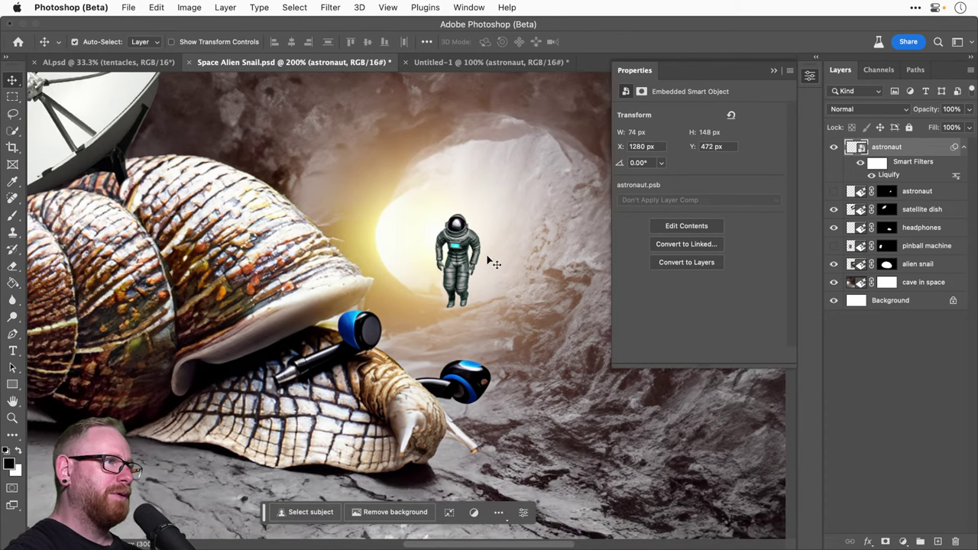
key("super+z")
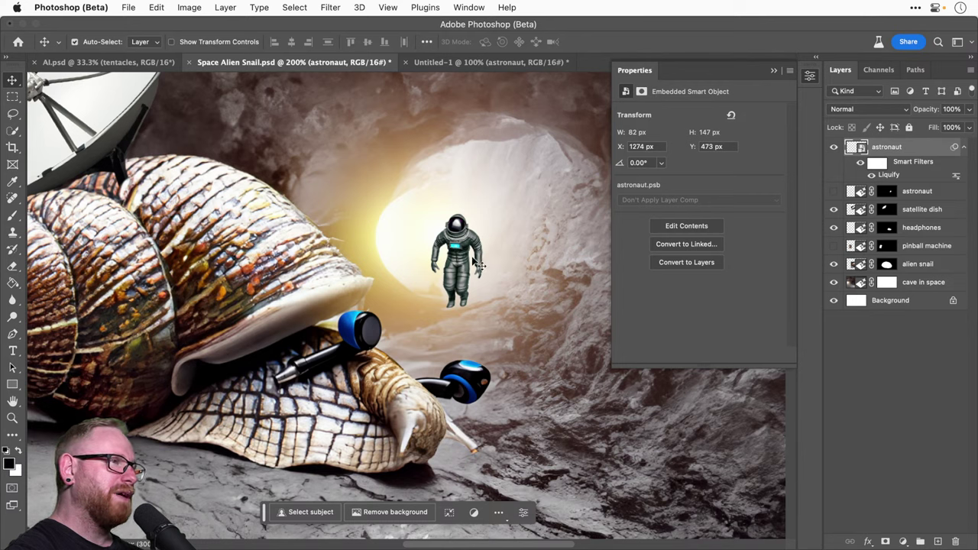
key("shift+super+z")
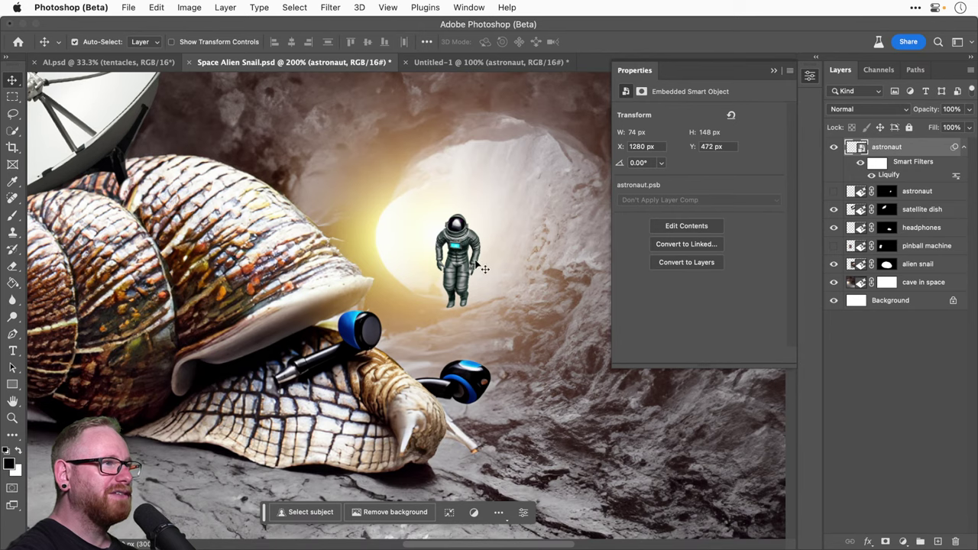
Step: Cancel out of the Liquify filter, then open and zoom into the astronaut smart object's contents
double_click(885, 176)
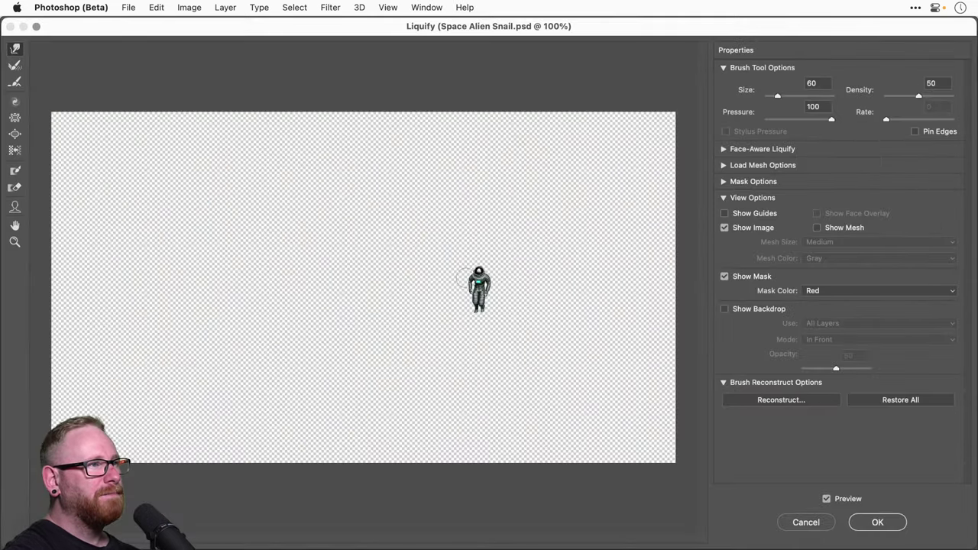
key("Escape")
double_click(857, 149)
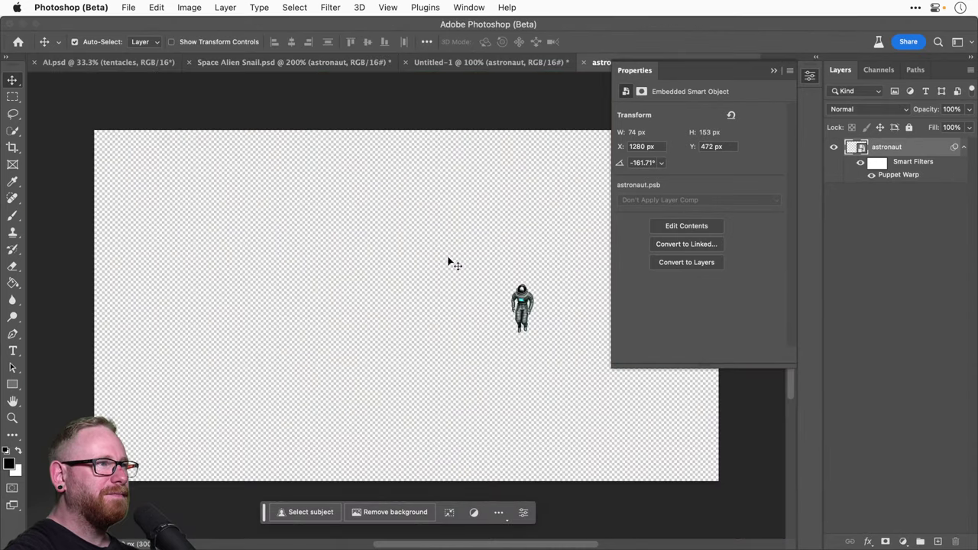
key("z")
left_click(529, 307)
left_click(529, 307)
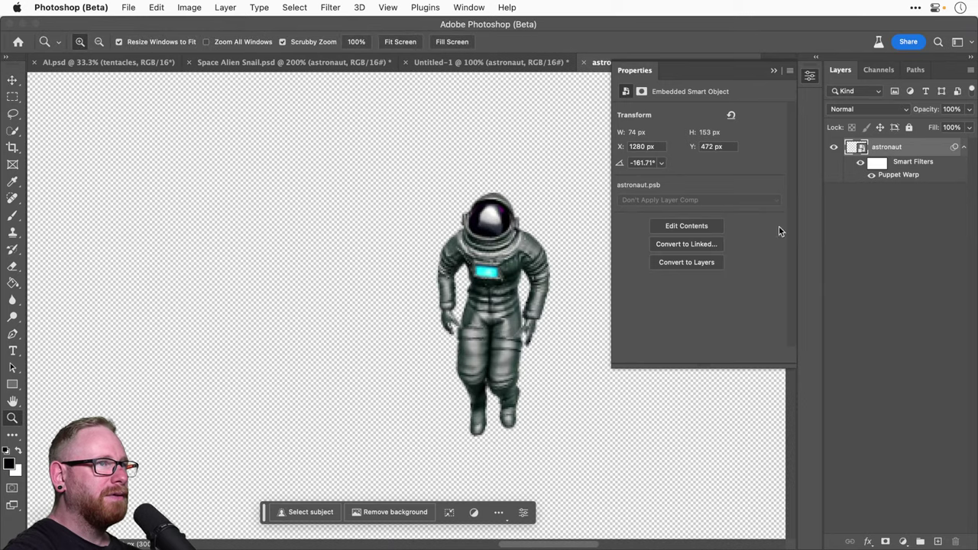
key("v")
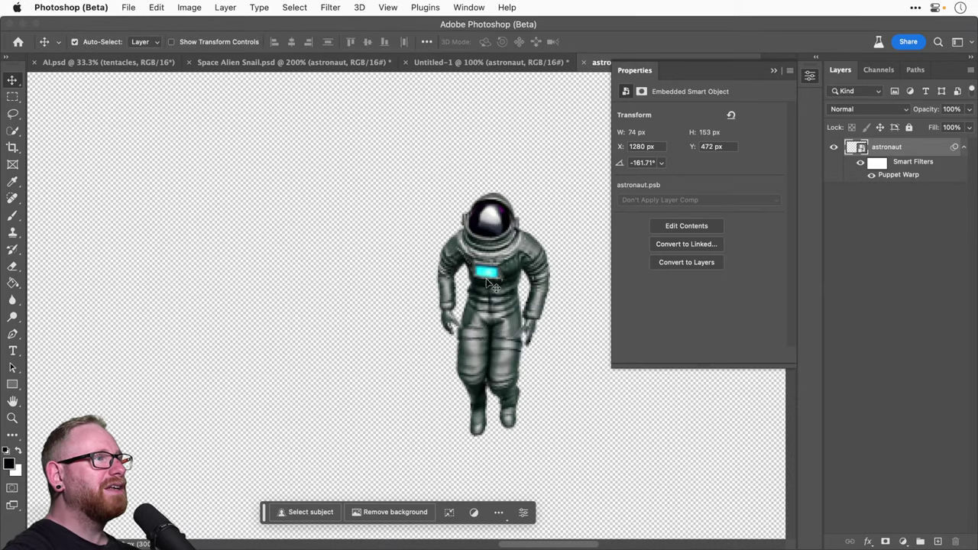
Step: Re-angle the left hand pin about 21° with Puppet Warp, commit, and return to Space Alien Snail.psd
left_click(156, 7)
left_click(179, 271)
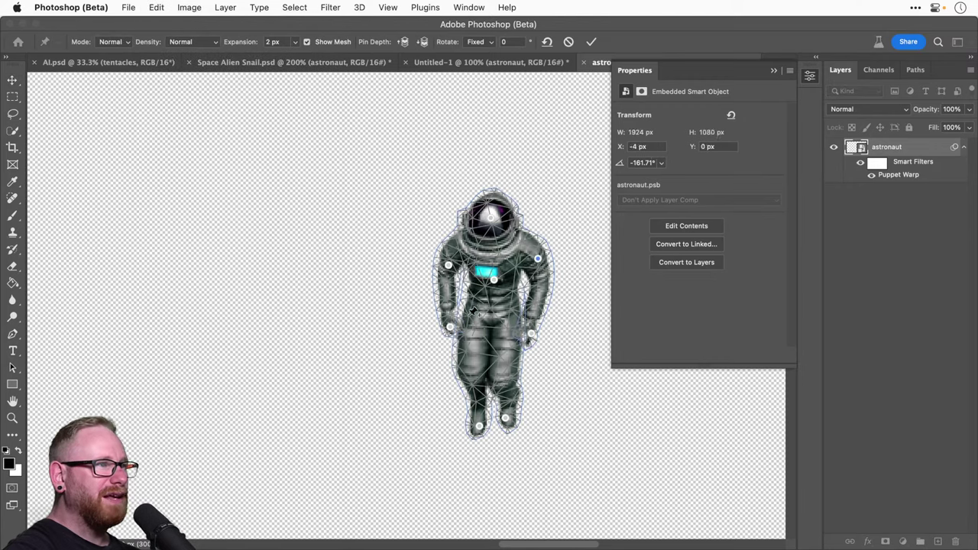
left_click_drag(440, 330, 442, 325)
key("Return")
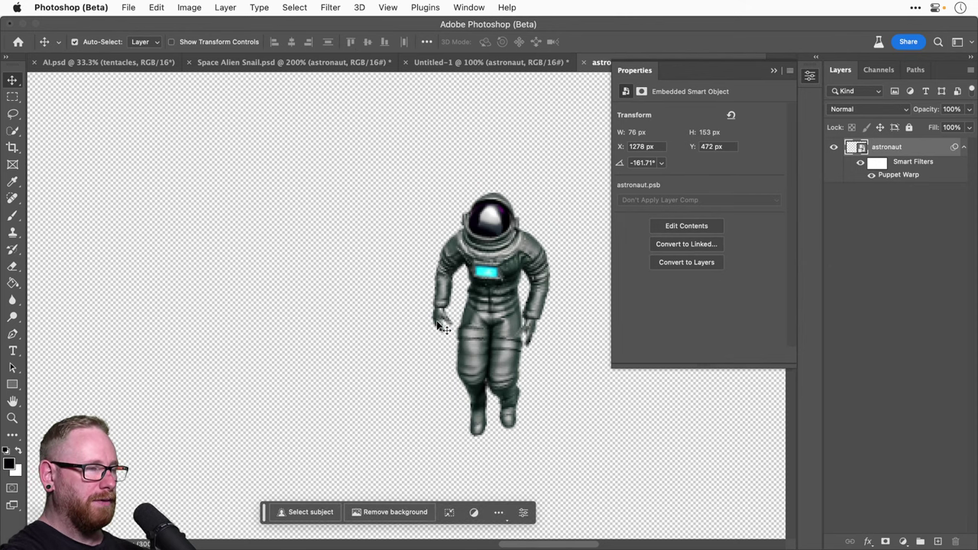
left_click(301, 64)
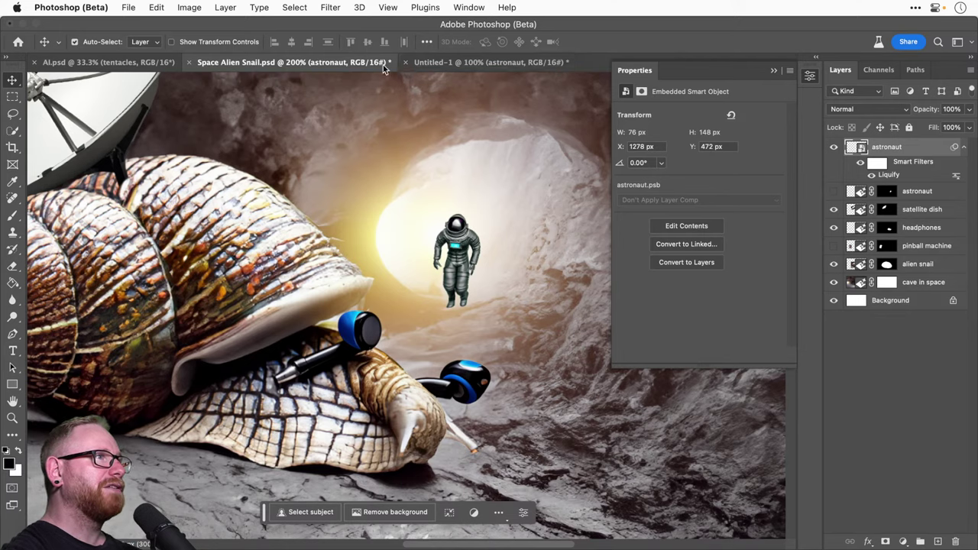
Step: Close the Untitled-1 document without saving it
left_click(454, 61)
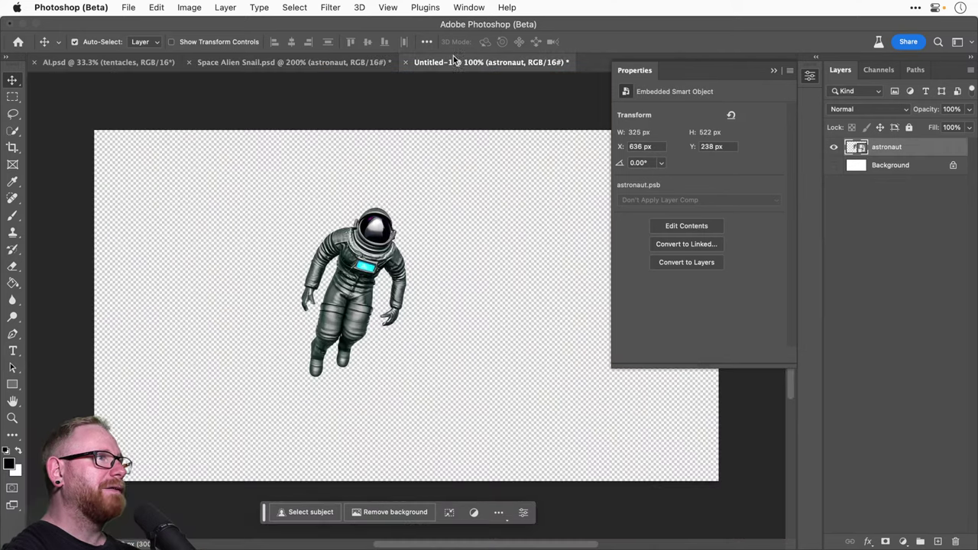
key("super+w")
left_click(486, 243)
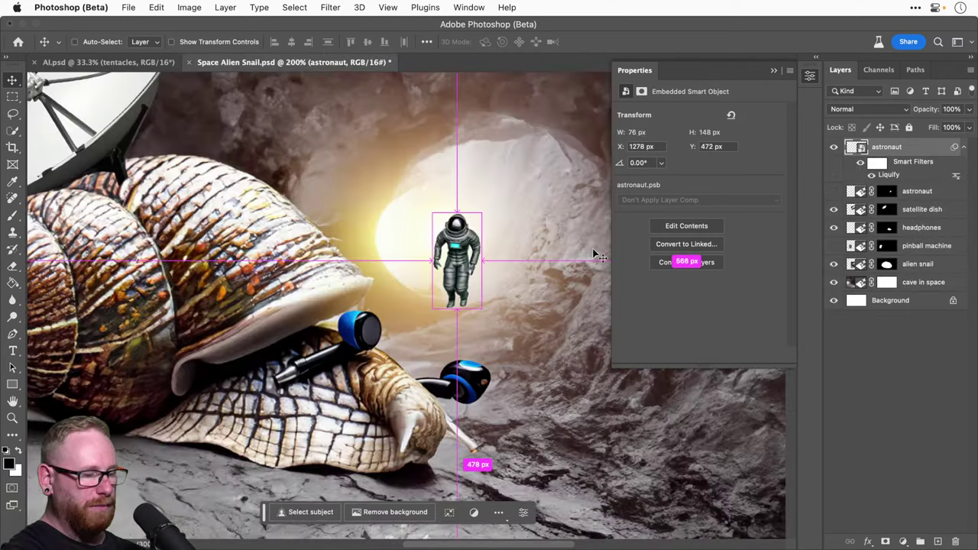
Step: Save Space Alien Snail.psd, zoom out to the full composite, and select the cave in space layer
key("super+s")
key("super+minus")
key("super+minus")
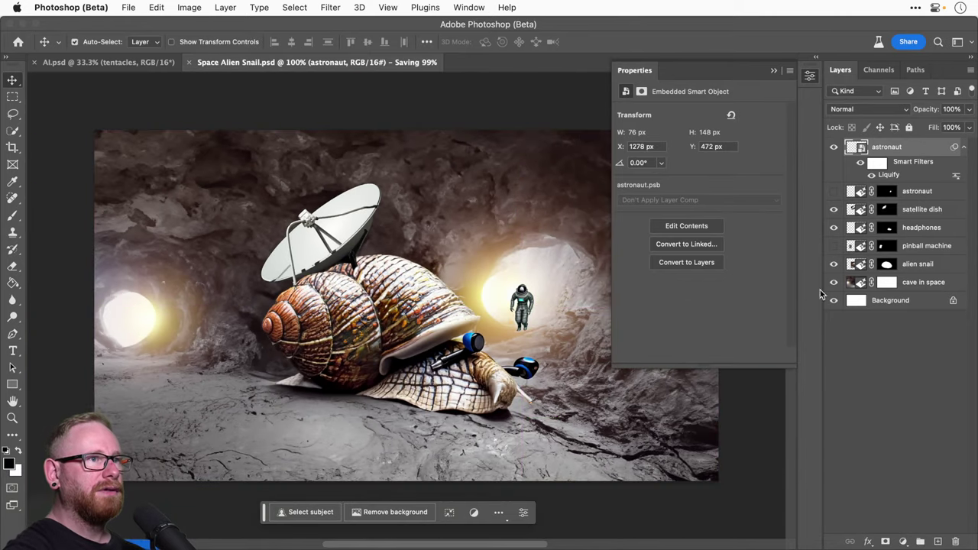
left_click(913, 282)
Step: Group the cave in space through astronaut layers, duplicate the group, and hide the original Group 1
left_click(919, 147, "shift")
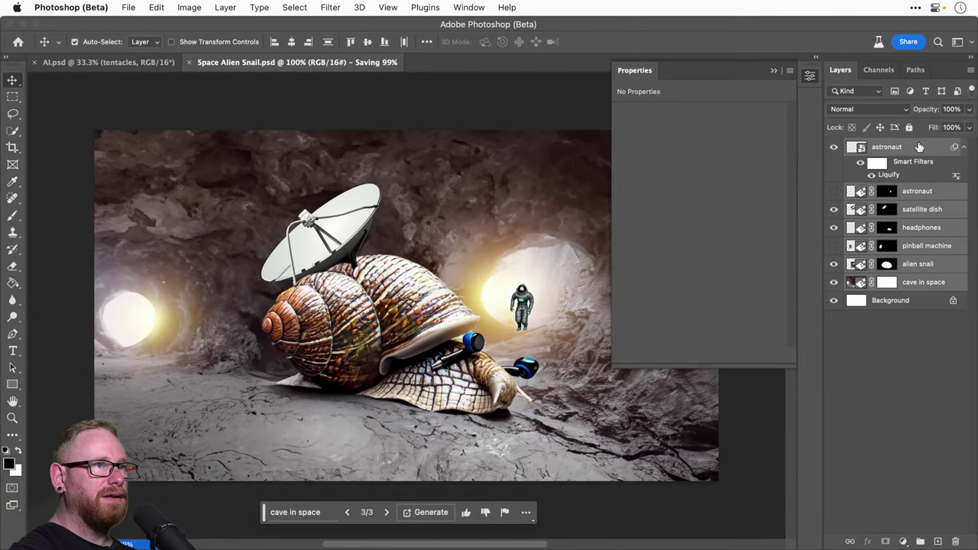
key("super+g")
key("super+j")
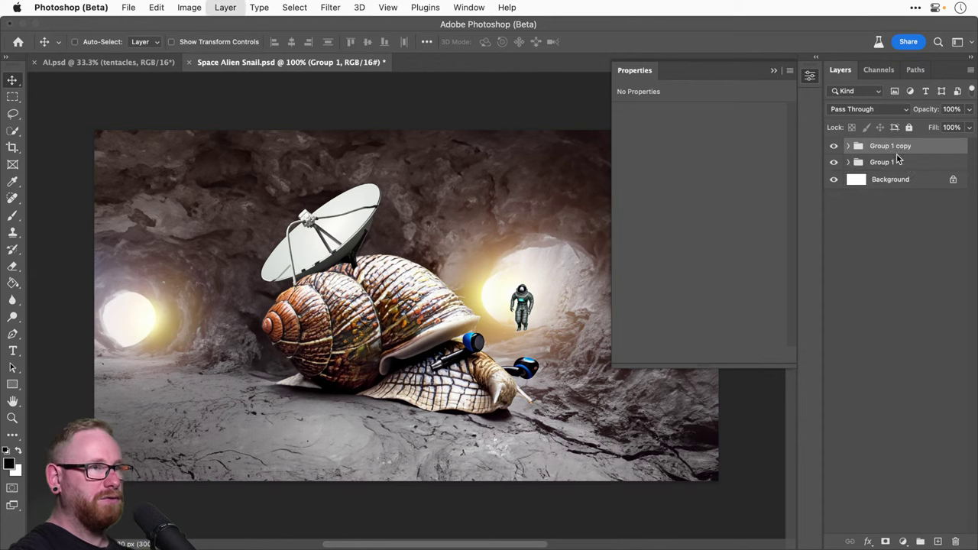
left_click(833, 162)
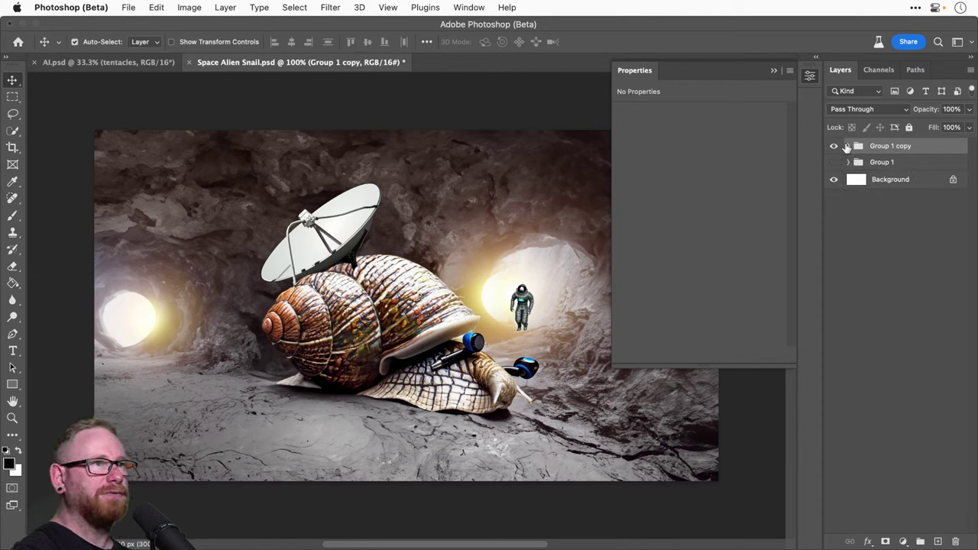
Step: Delete the extra generated astronaut layer from Group 1 copy
left_click(846, 148)
left_click(921, 210)
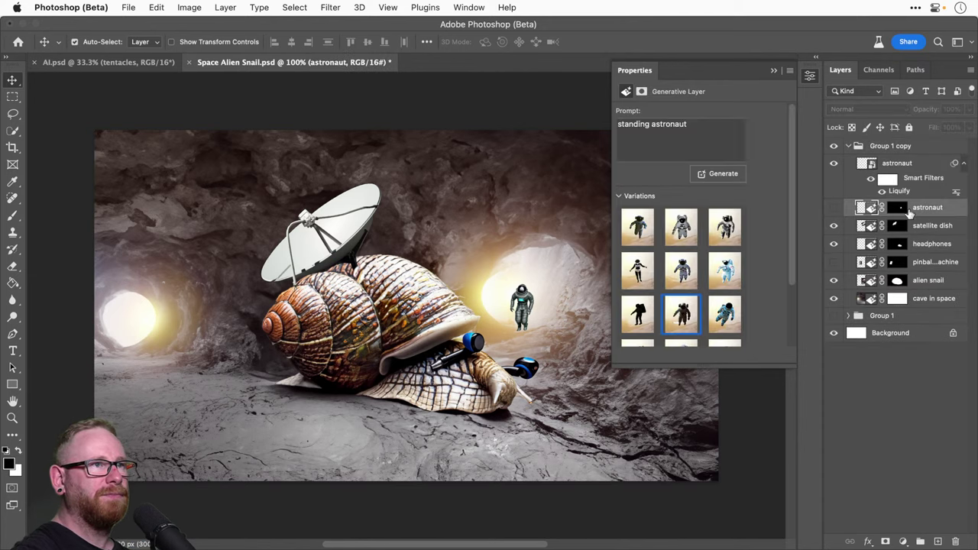
left_click(833, 209)
key("Delete")
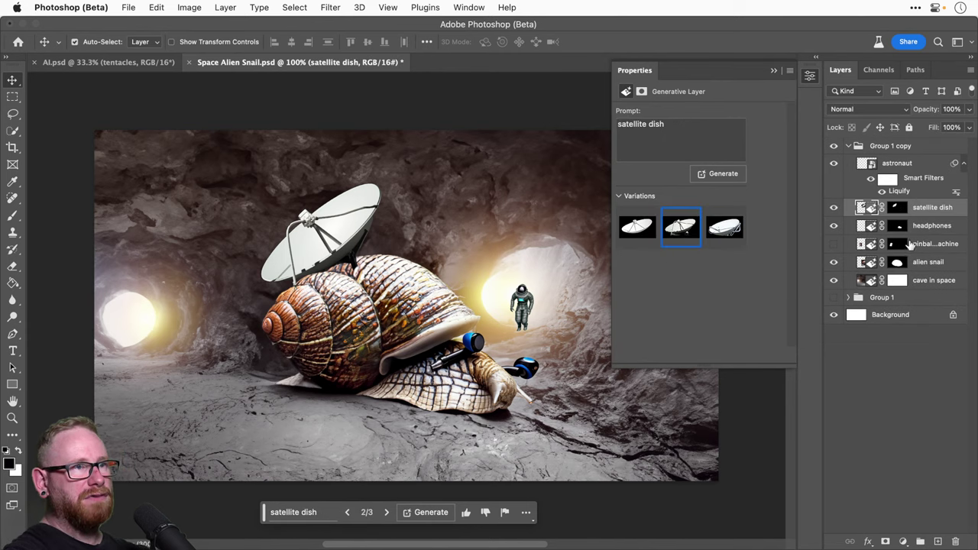
left_click(834, 245)
left_click(833, 244)
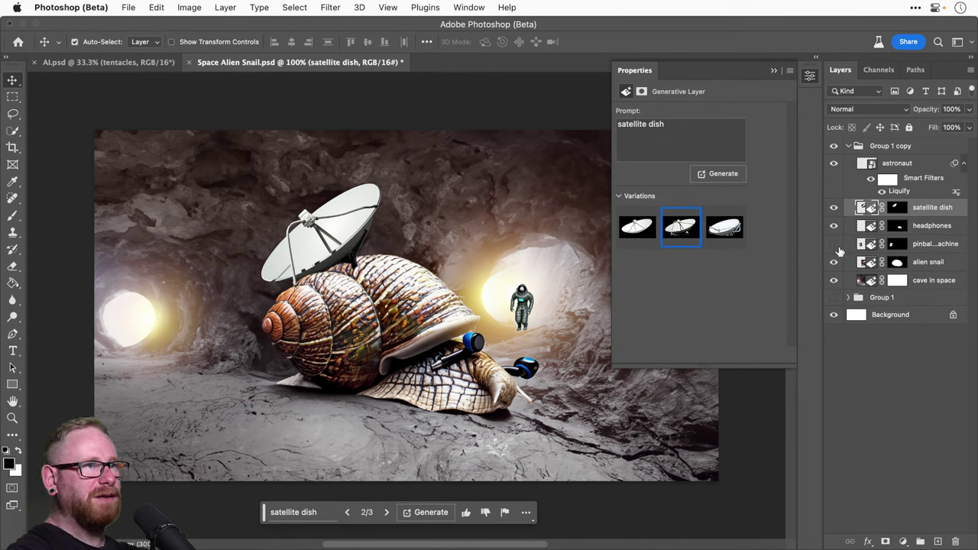
Step: Rename the original group Before and its copy After, then expand the After group to check its layers
left_click(848, 146)
left_click(878, 162)
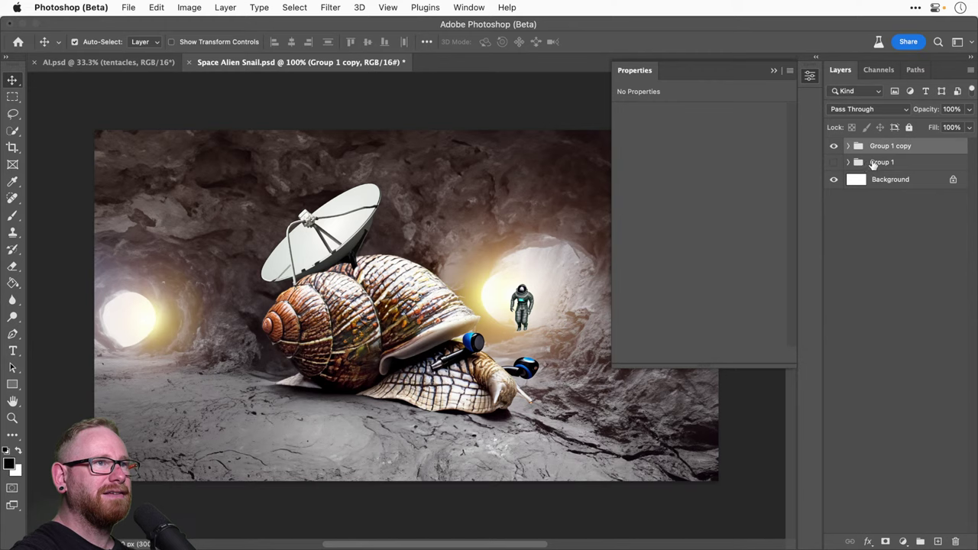
double_click(881, 162)
type("Before")
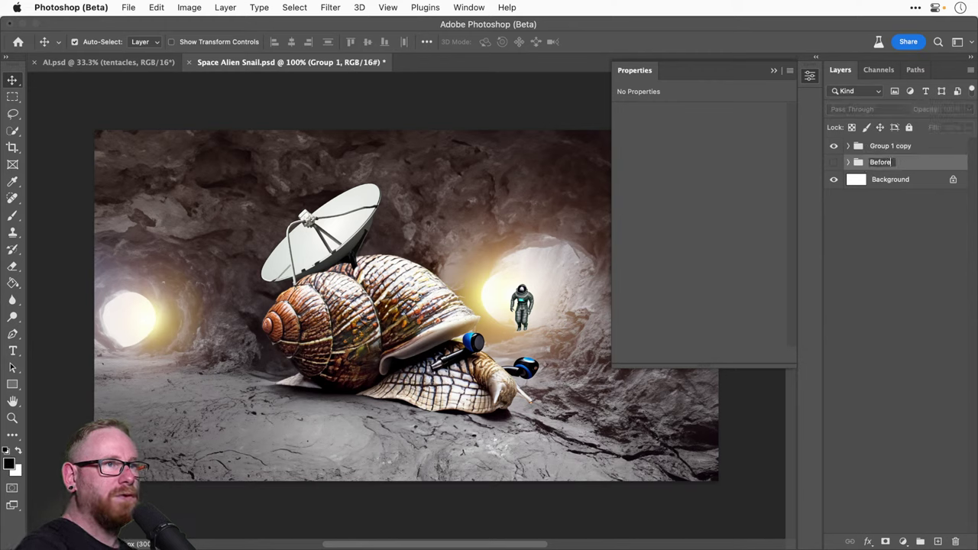
double_click(879, 146)
type("Aft")
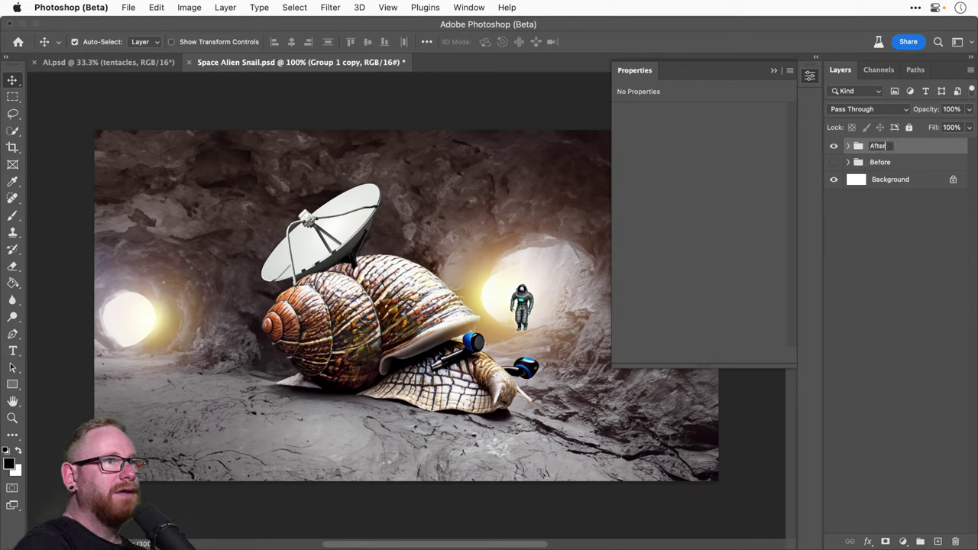
type("er")
key("Return")
left_click(847, 146)
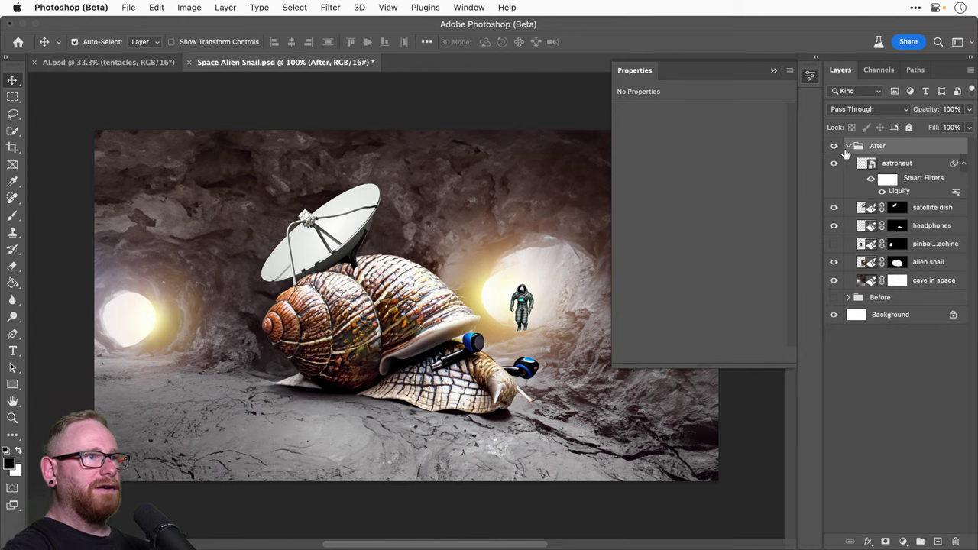
left_click(810, 78)
key("super+equal")
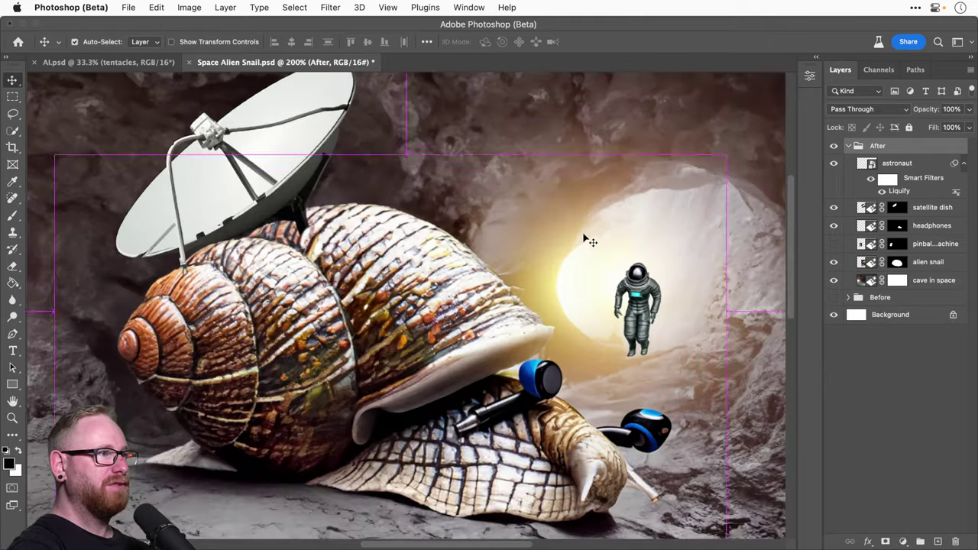
key("super+minus")
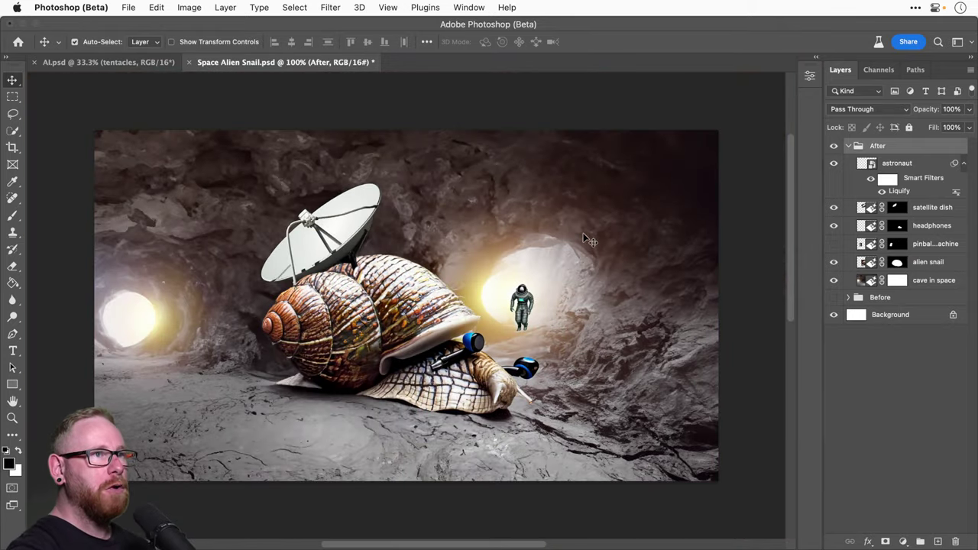
Step: Add a Hue/Saturation layer at Saturation -100 above the After group, toggling it to compare with colour
left_click(964, 164)
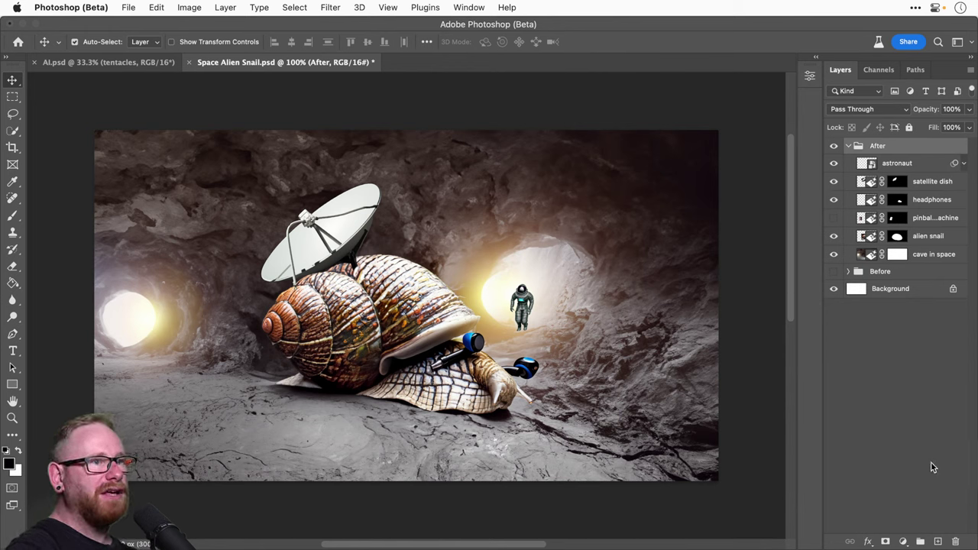
left_click(903, 541)
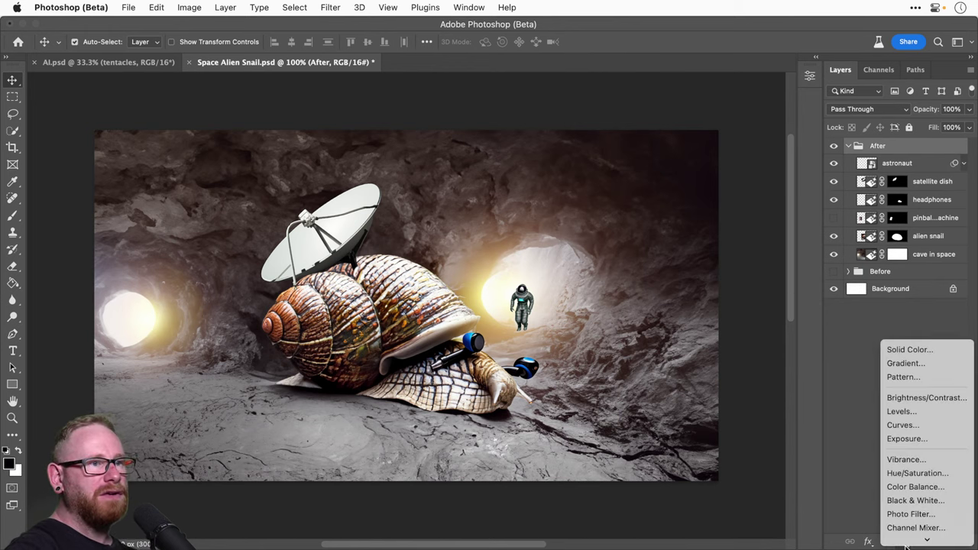
left_click(915, 474)
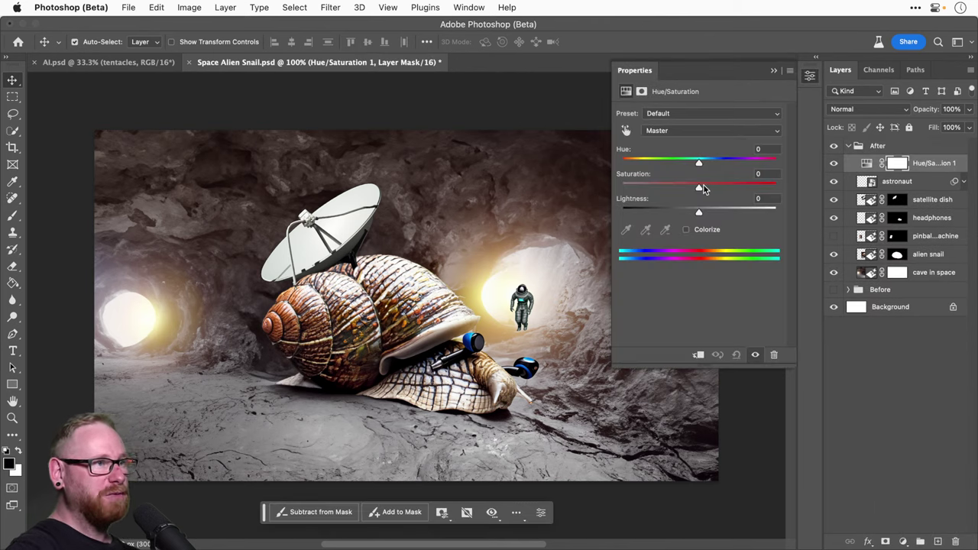
left_click_drag(699, 188, 608, 190)
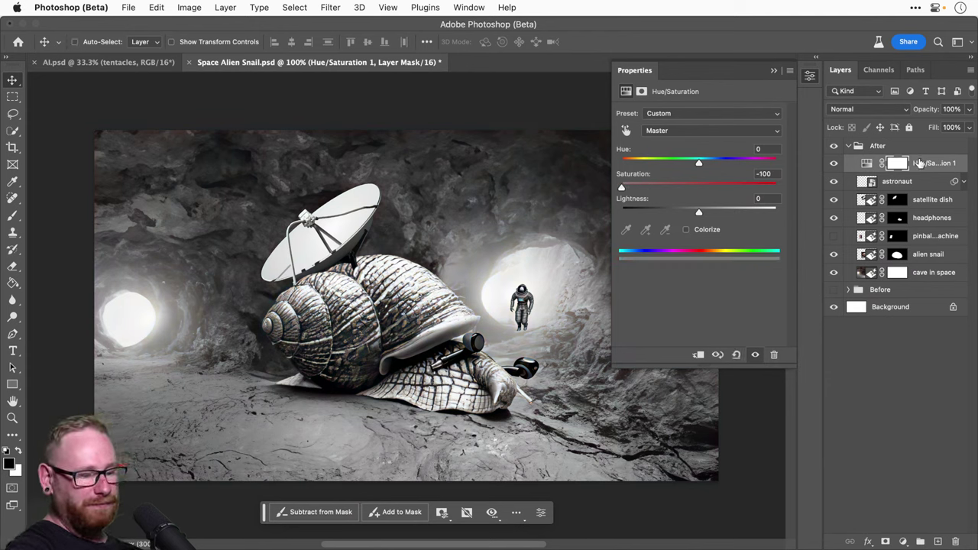
left_click_drag(921, 163, 920, 163)
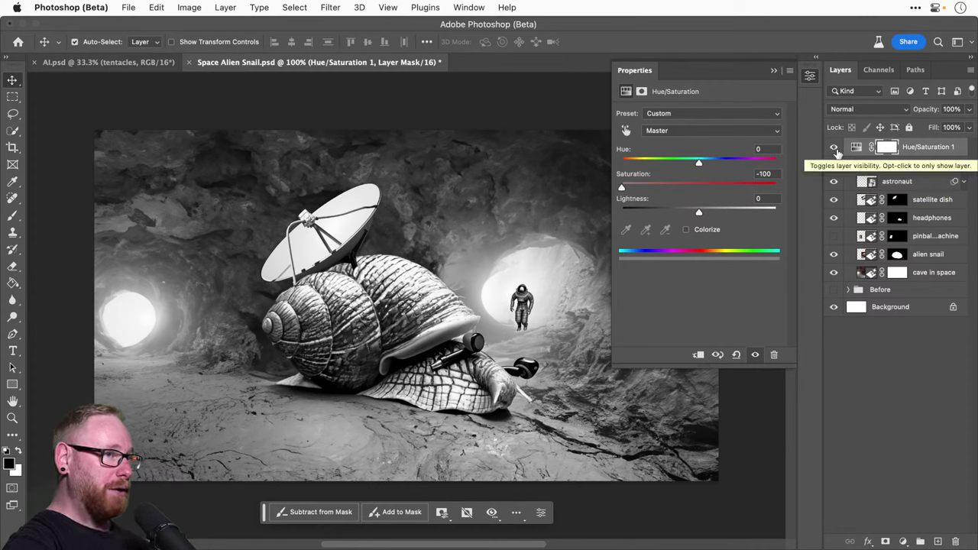
left_click(810, 77)
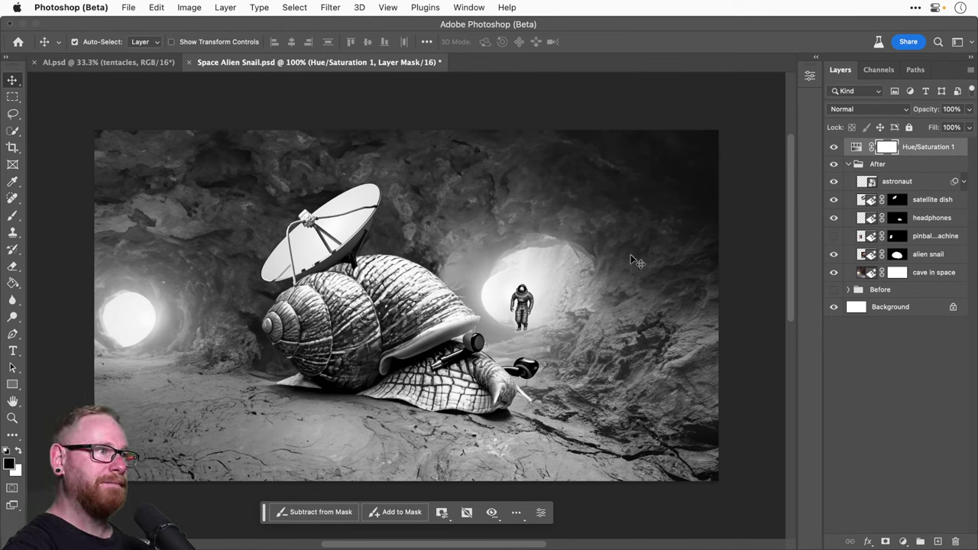
left_click(833, 147)
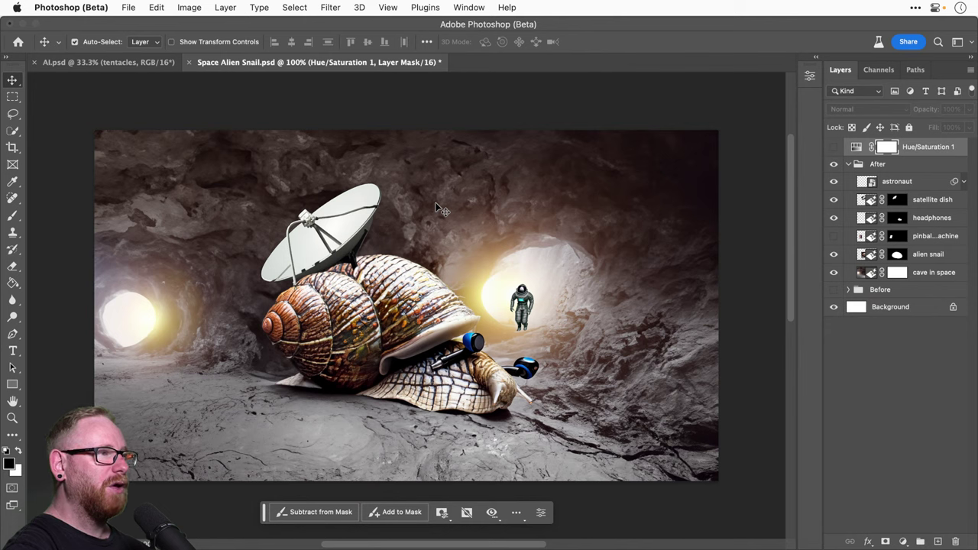
left_click(834, 147)
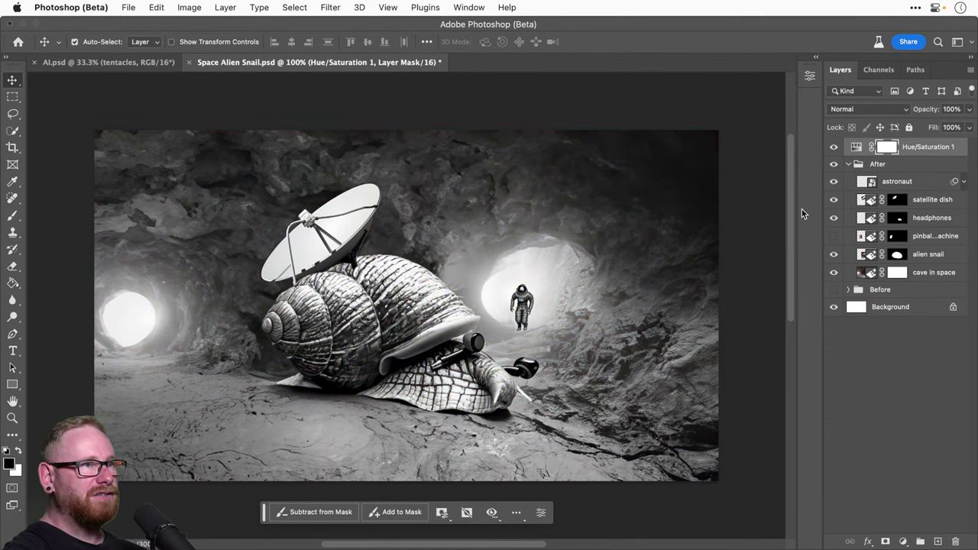
left_click(913, 184)
Step: Add an Exposure adjustment clipped to the astronaut, lowering exposure to -2.30 and reducing gamma
key("z")
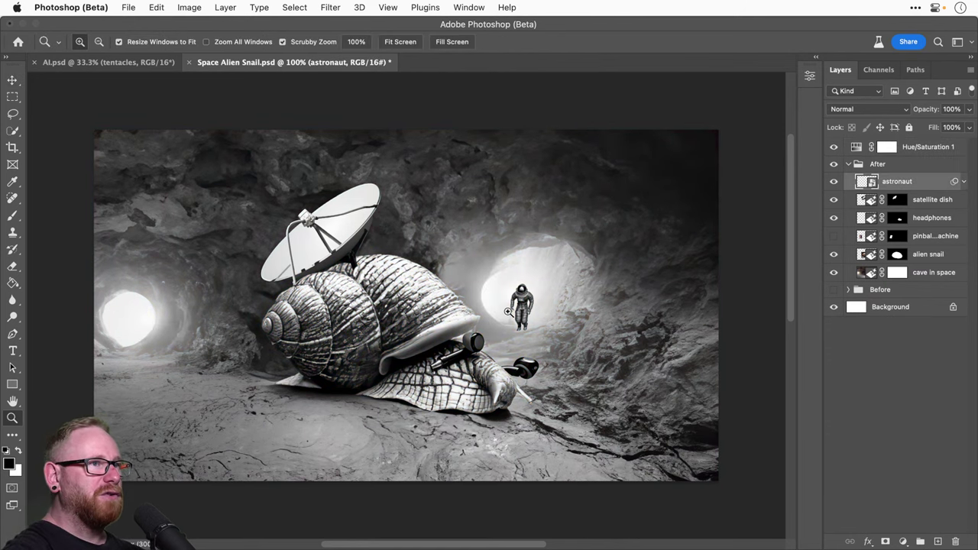
left_click(508, 311)
key("v")
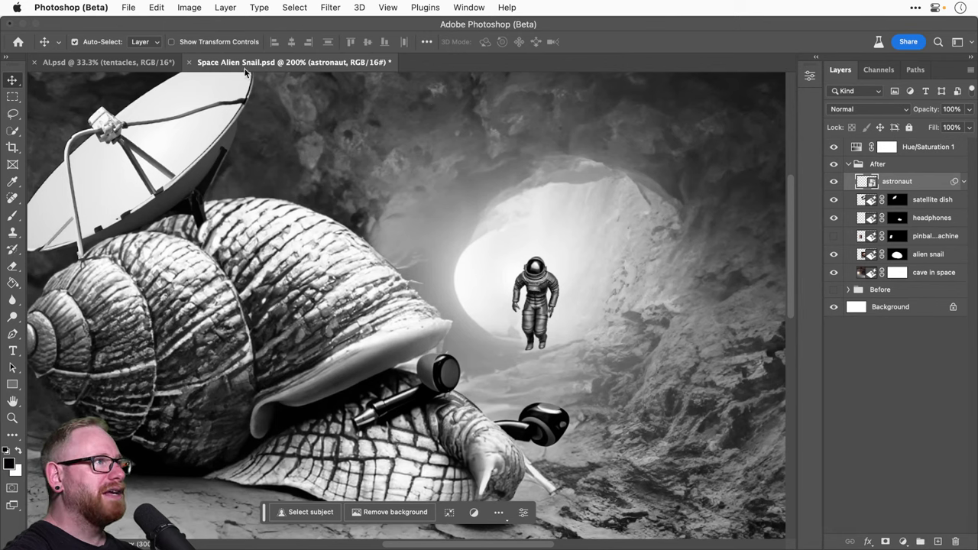
left_click(902, 541)
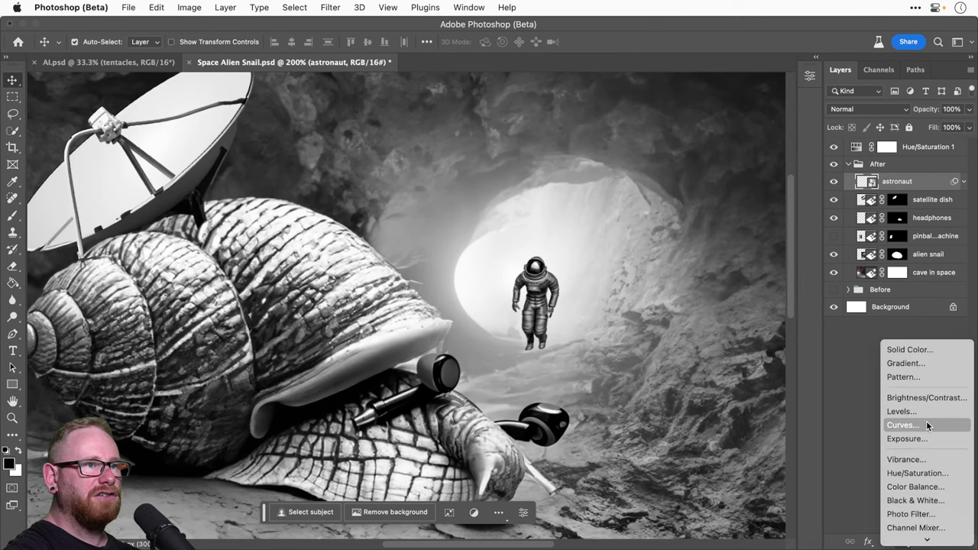
left_click(907, 439)
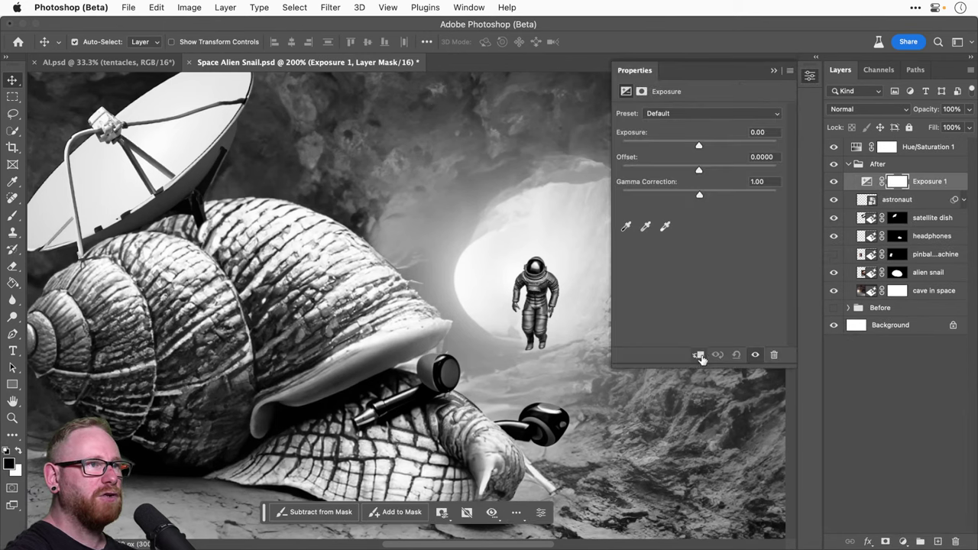
key("super+alt+g")
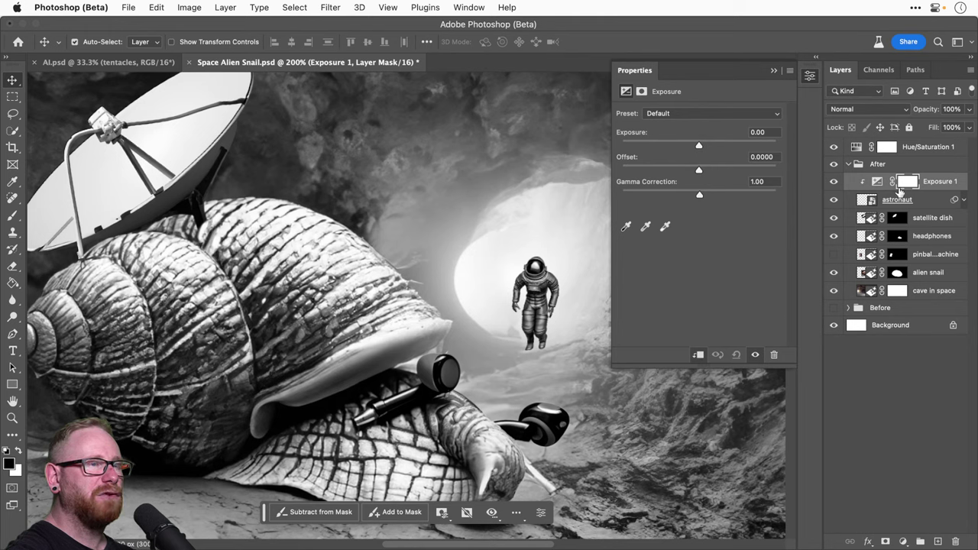
left_click_drag(696, 145, 671, 147)
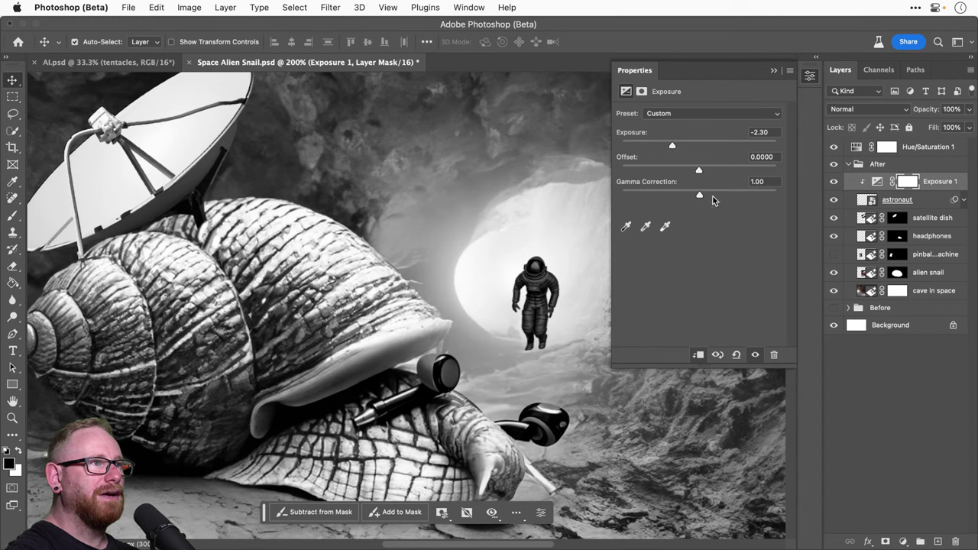
left_click_drag(699, 195, 718, 195)
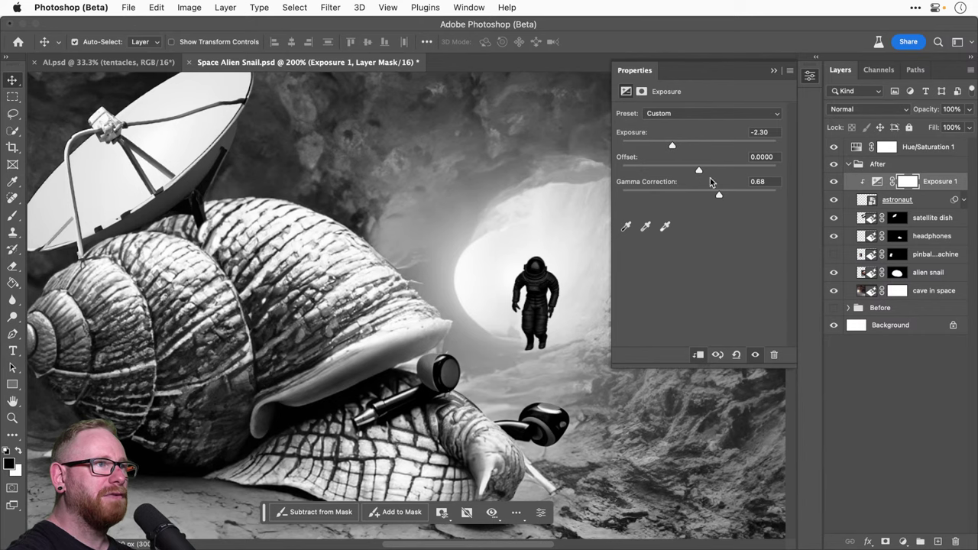
left_click_drag(719, 194, 721, 194)
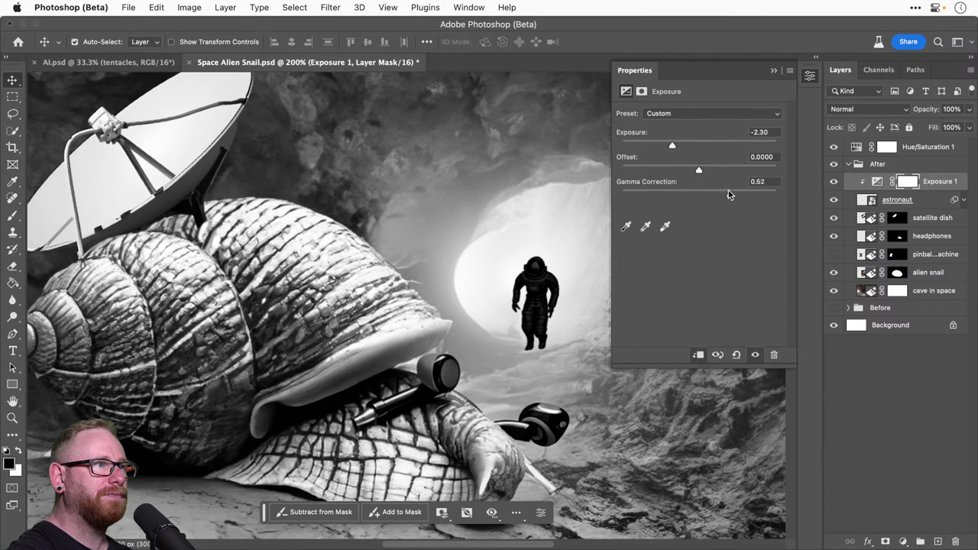
left_click(810, 76)
Step: Reopen Exposure 1 and raise its offset to lift the astronaut's shadows
scroll(620, 213, "down", 3)
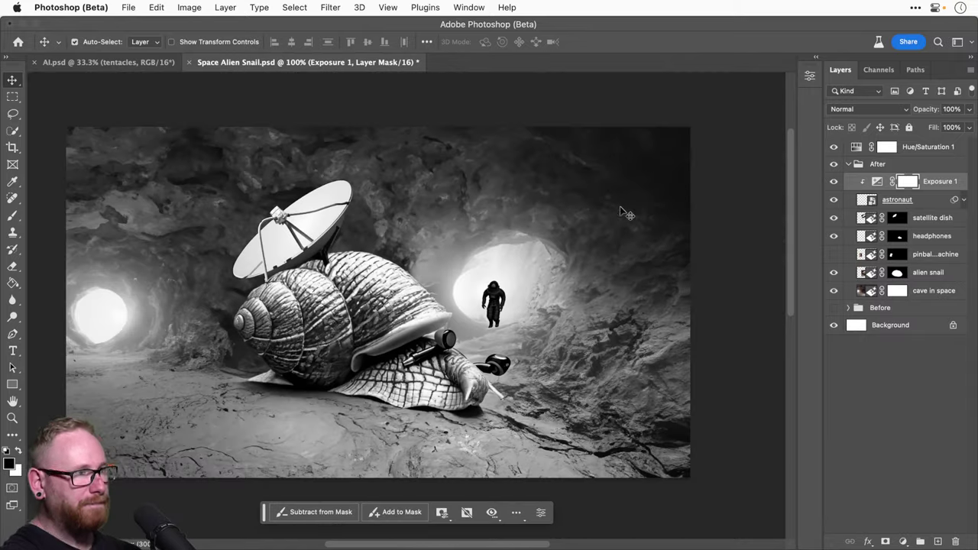
left_click(877, 182)
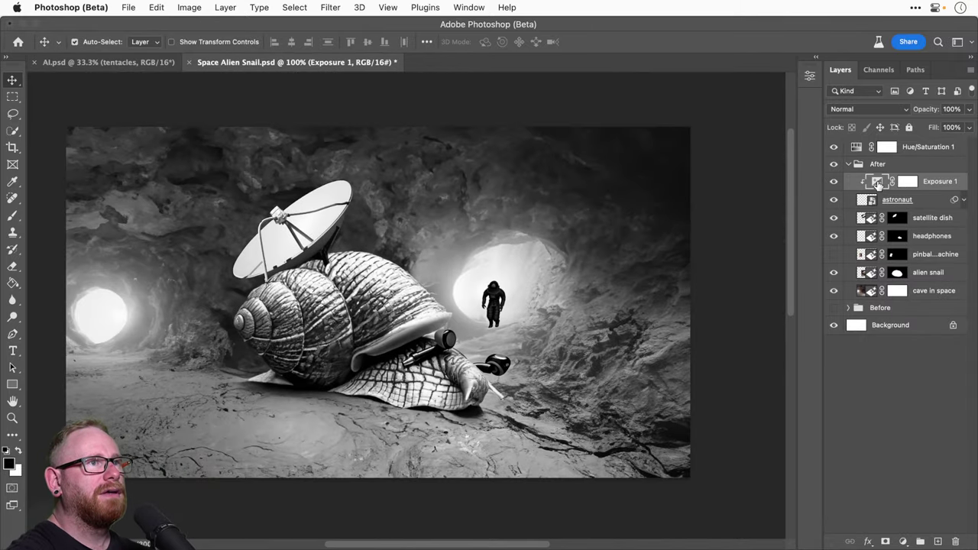
double_click(877, 183)
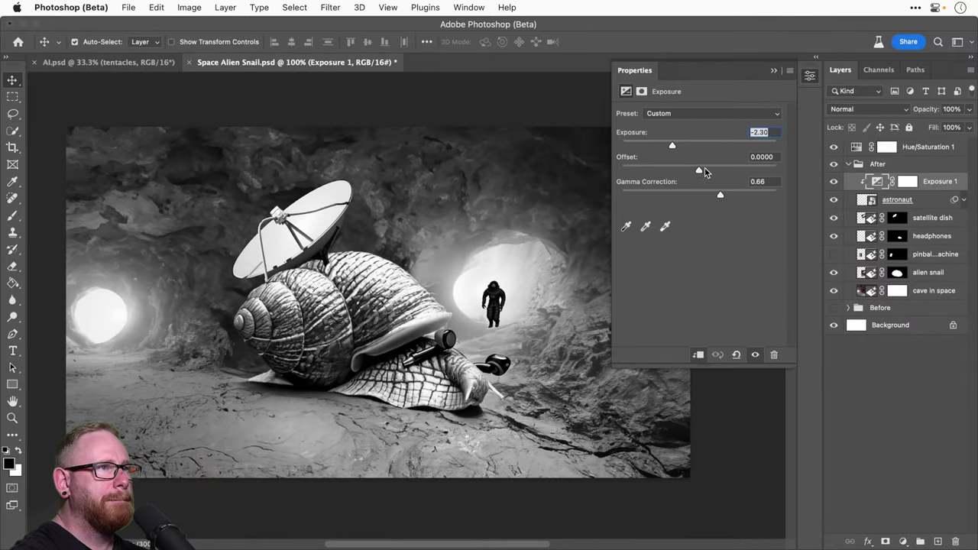
left_click(705, 169)
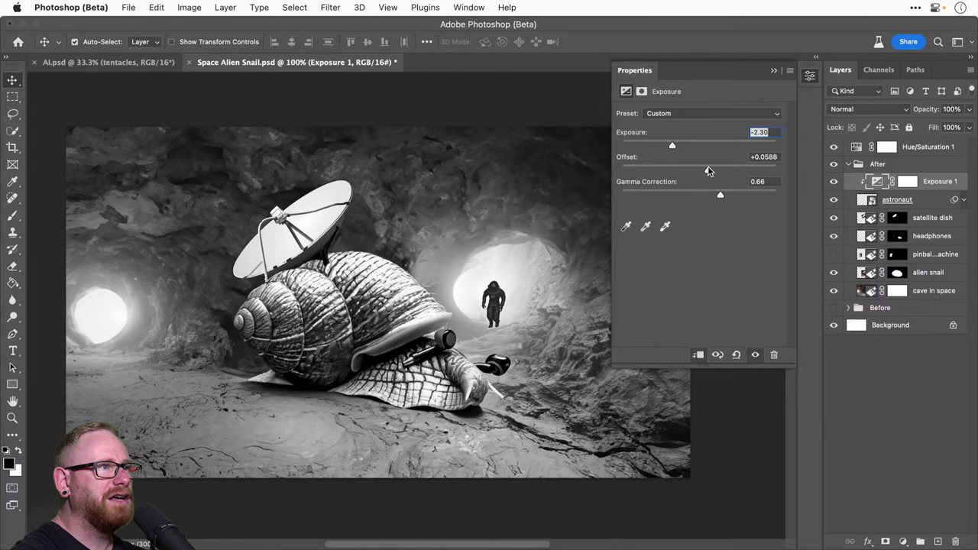
key("super+equal")
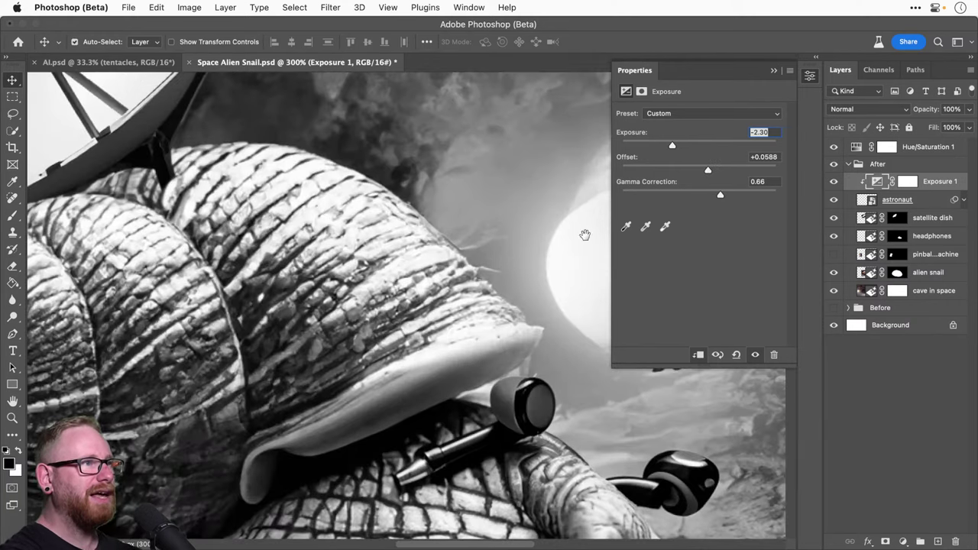
key("super+equal")
left_click_drag(718, 170, 728, 198)
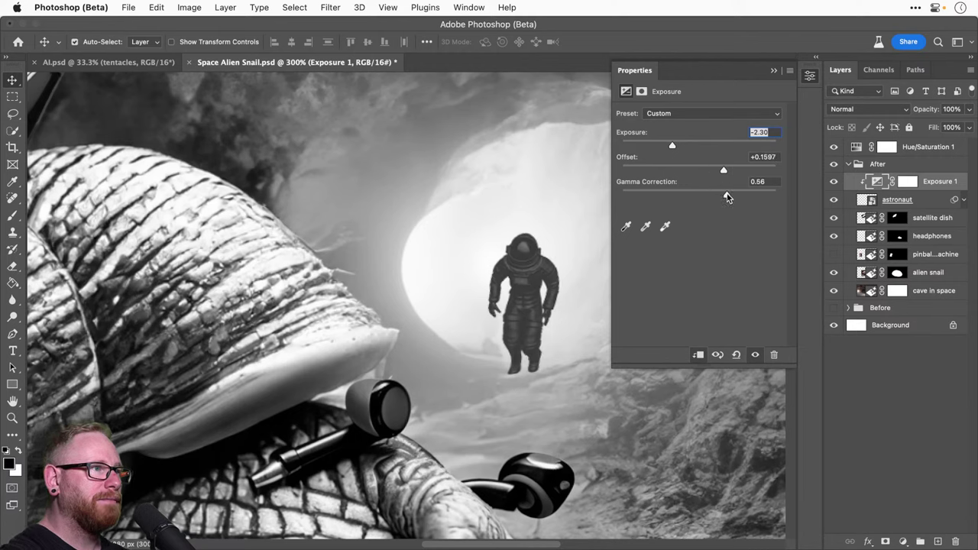
left_click(810, 75)
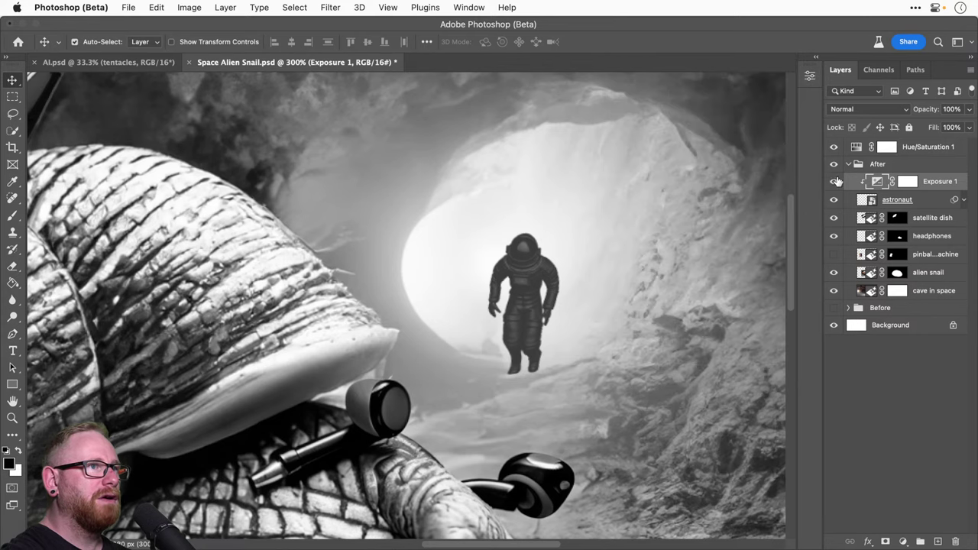
Step: Toggle Exposure 1 to compare the astronaut, then zoom out and pan toward the snail
left_click(835, 181)
left_click(834, 181)
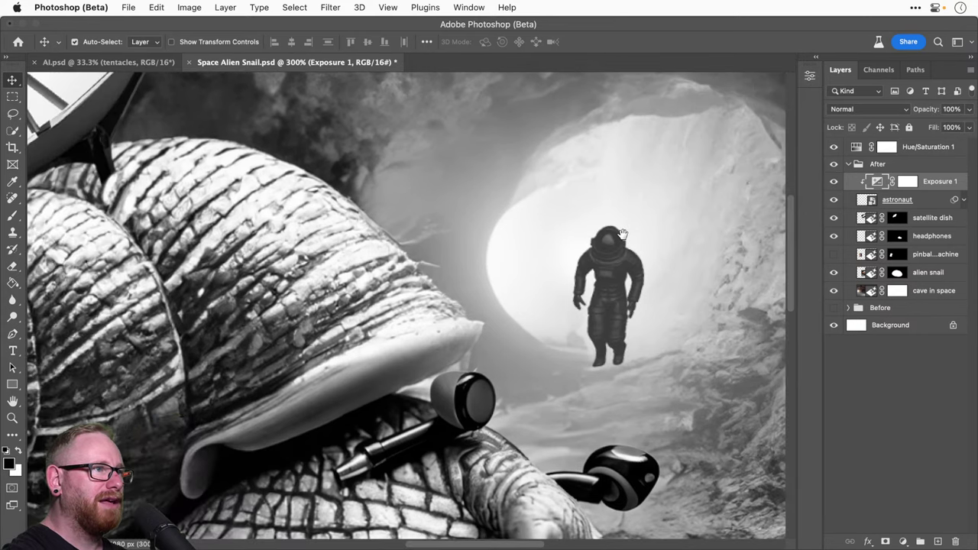
scroll(626, 251, "left", 3)
key("super+minus")
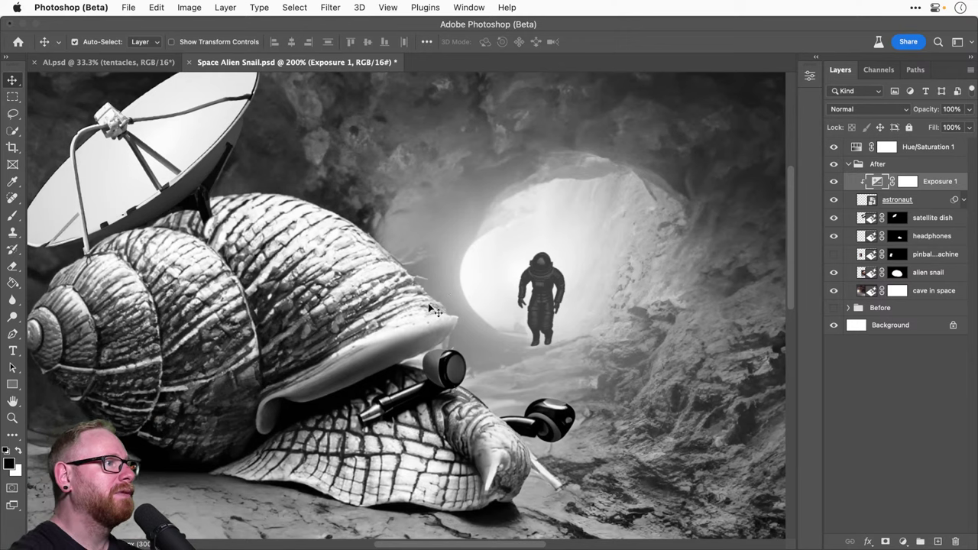
scroll(396, 315, "left", 3)
scroll(367, 275, "down", 2)
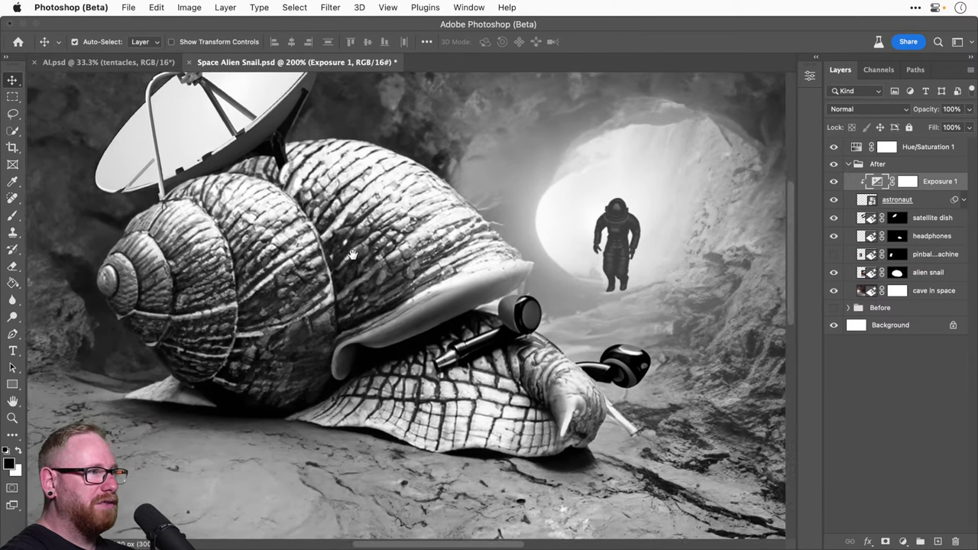
scroll(352, 255, "down", 1)
left_click(934, 276)
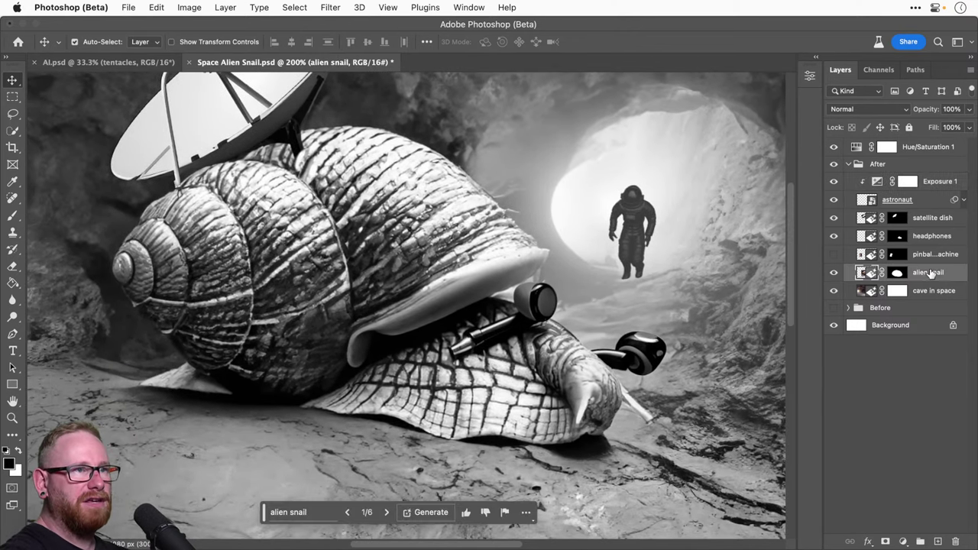
left_click(903, 541)
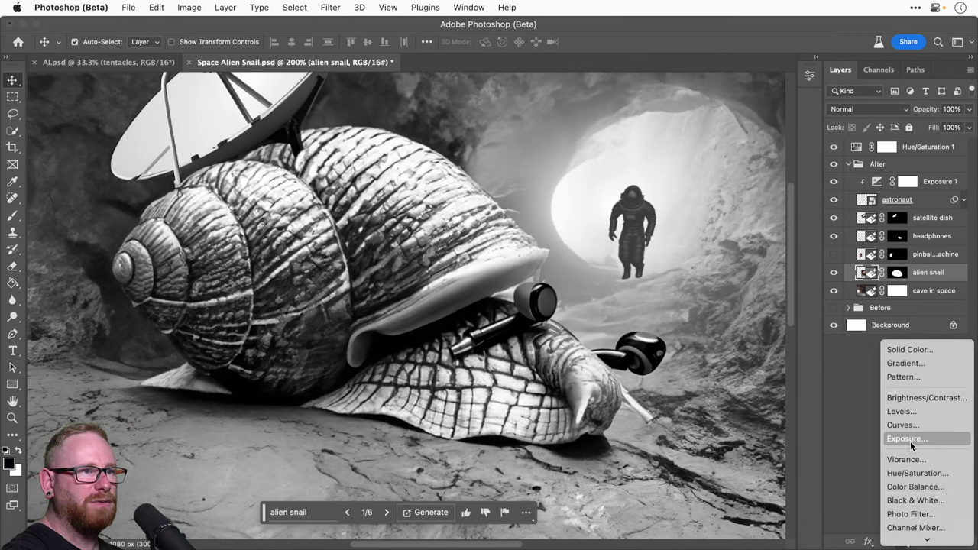
left_click(932, 311)
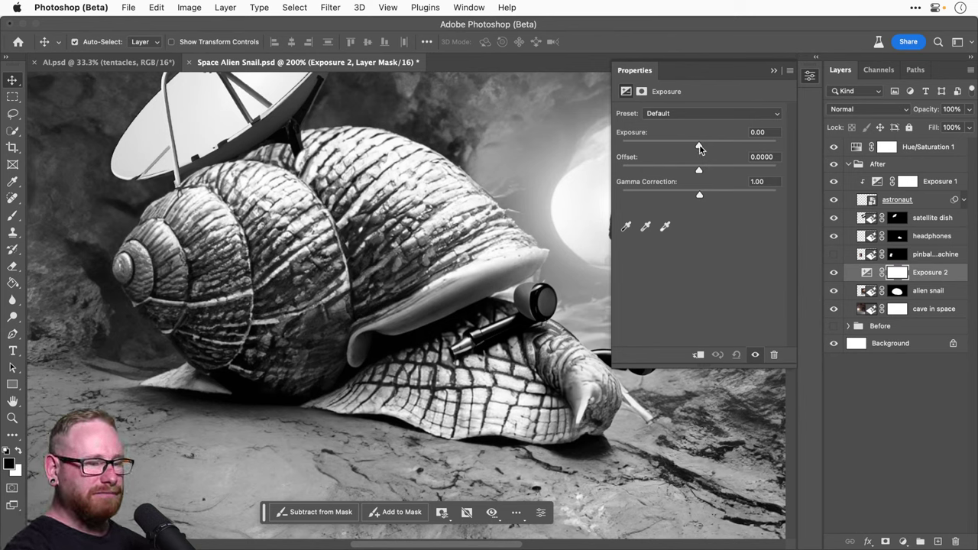
left_click_drag(700, 147, 692, 146)
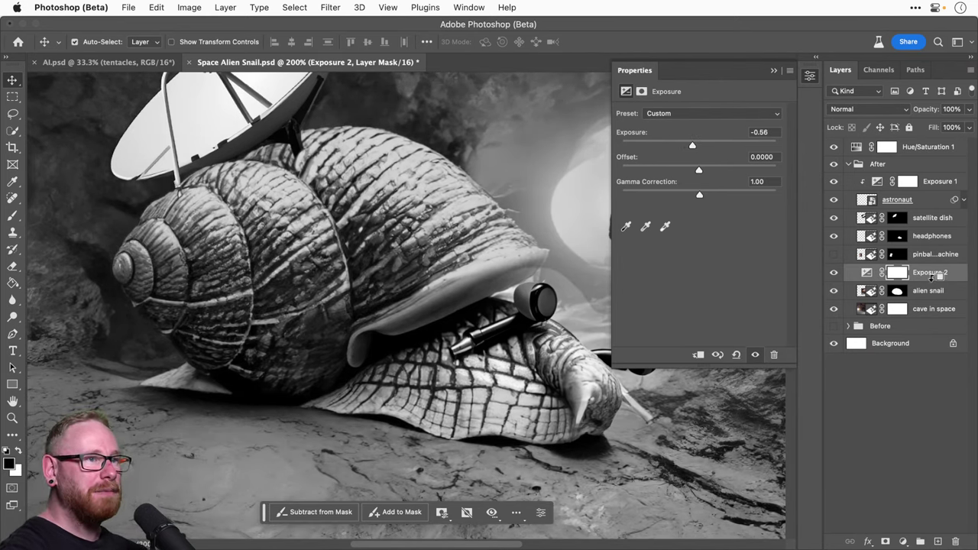
left_click(930, 278, "alt")
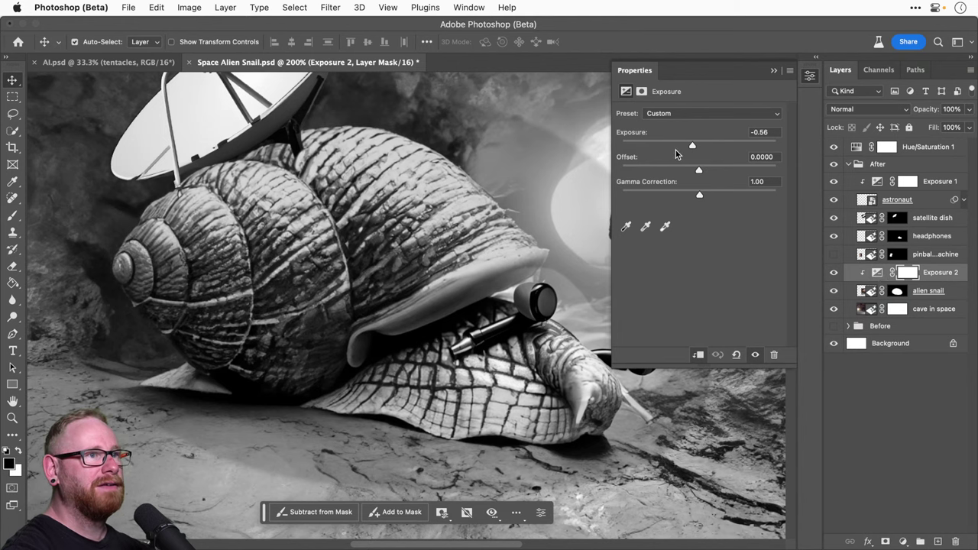
left_click_drag(693, 147, 686, 147)
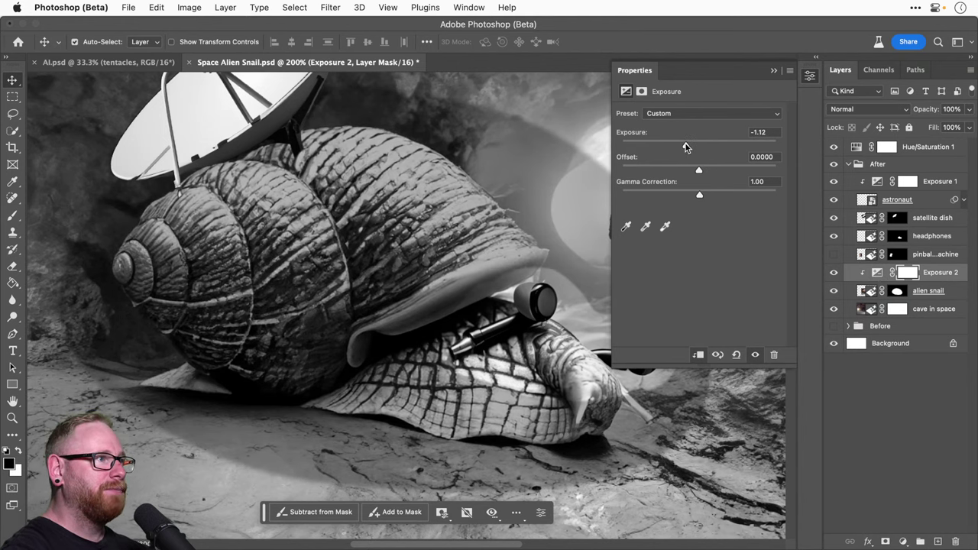
key("super+minus")
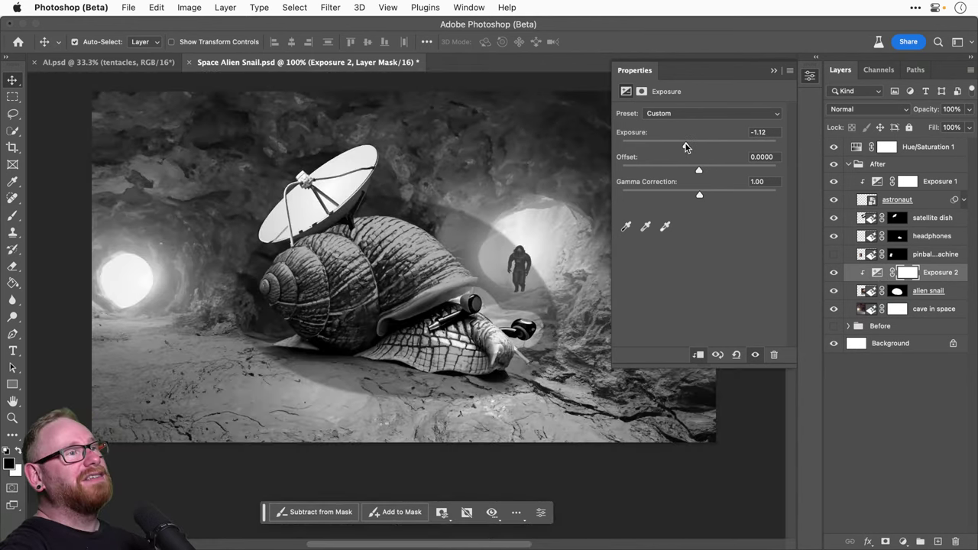
left_click(809, 75)
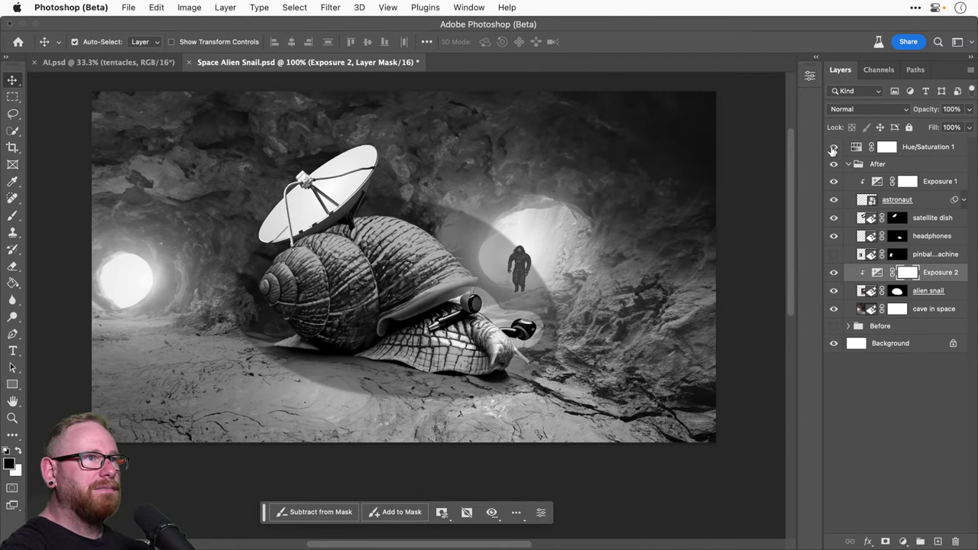
left_click_drag(917, 279, 955, 541)
Step: With the alien snail mask targeted, use Select Subject to select the snail
left_click(897, 272)
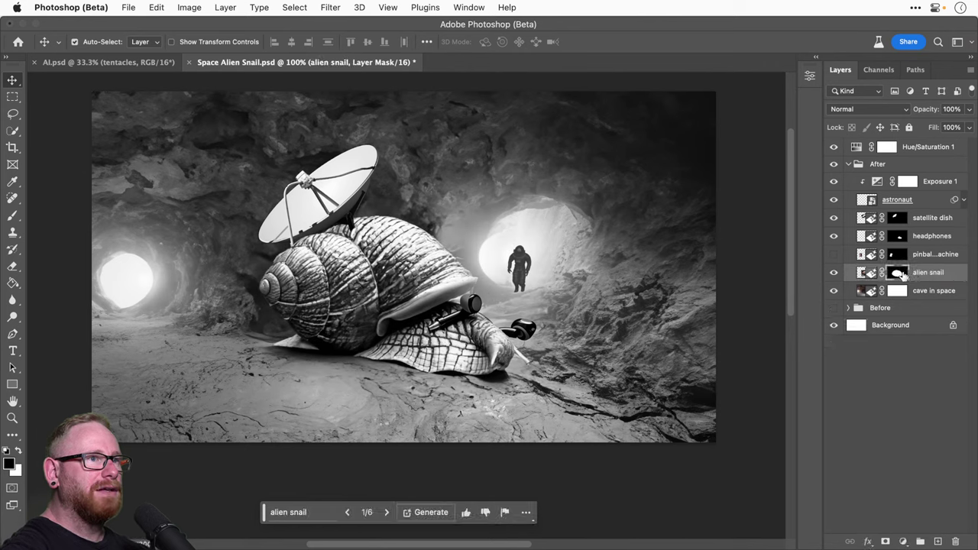
left_click(13, 129)
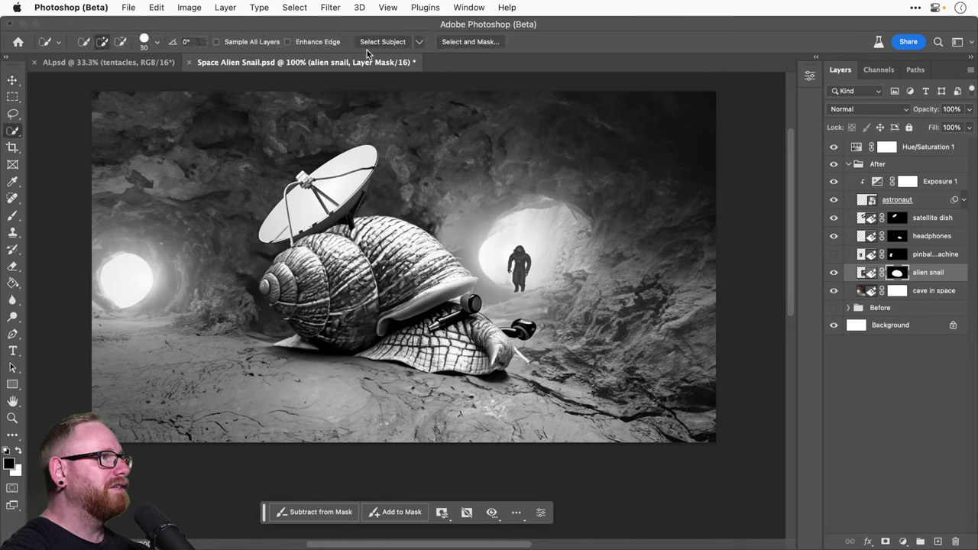
left_click(419, 43)
left_click(432, 63)
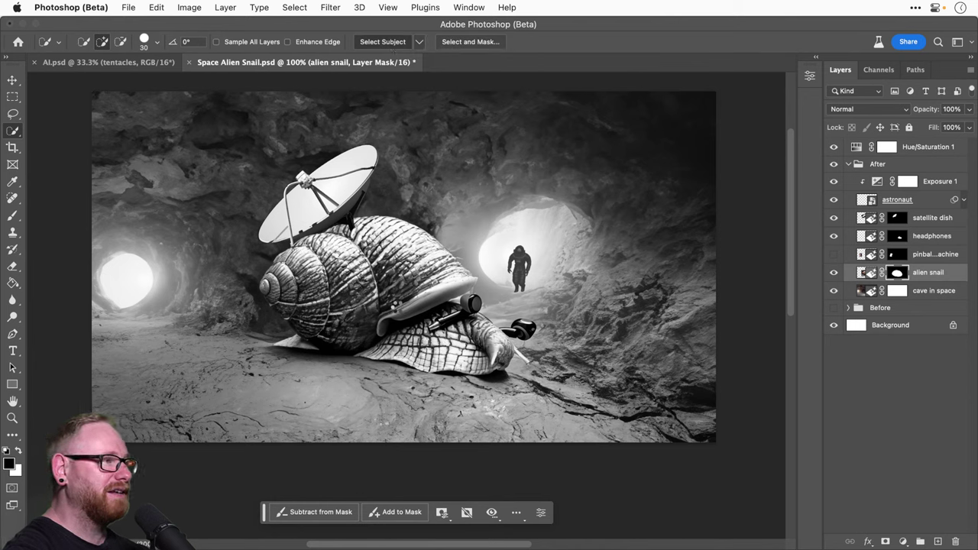
left_click(383, 41)
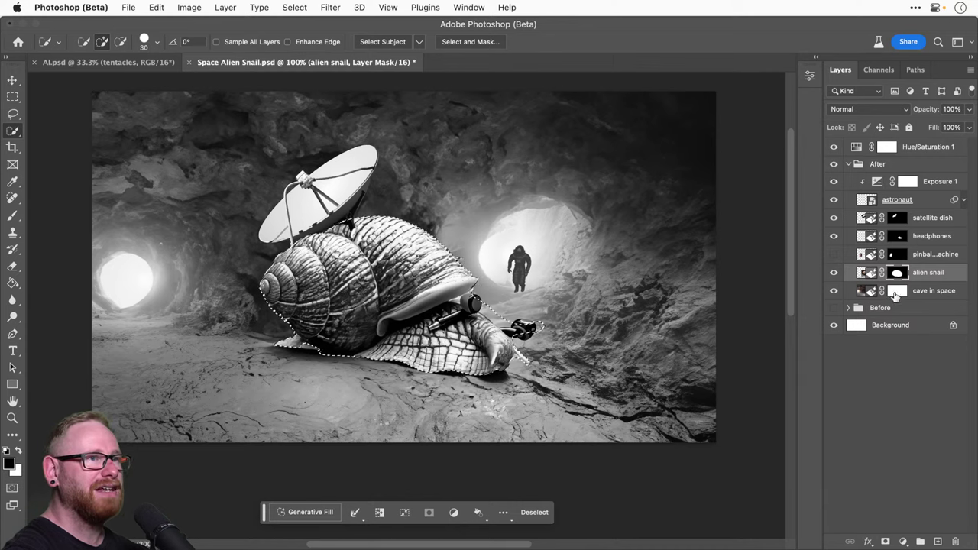
Step: Replace the mask with the snail selection and apply the mask to the layer
right_click(897, 275)
left_click(899, 425)
left_click(886, 541)
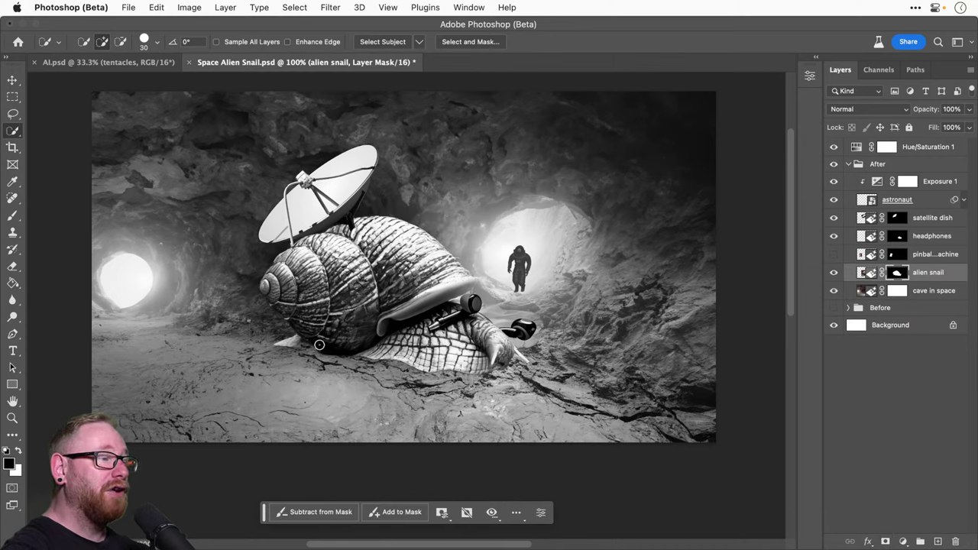
key("super+equal")
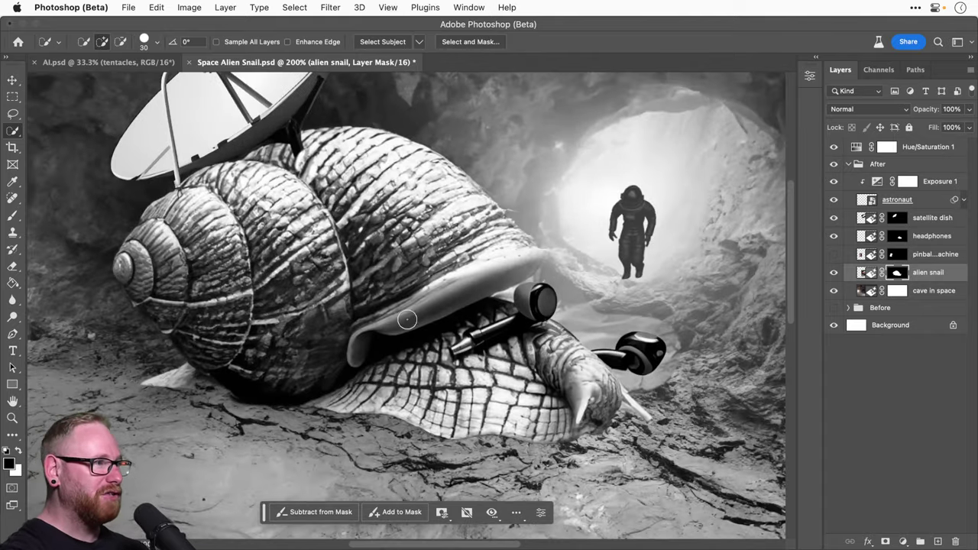
left_click_drag(382, 348, 464, 300)
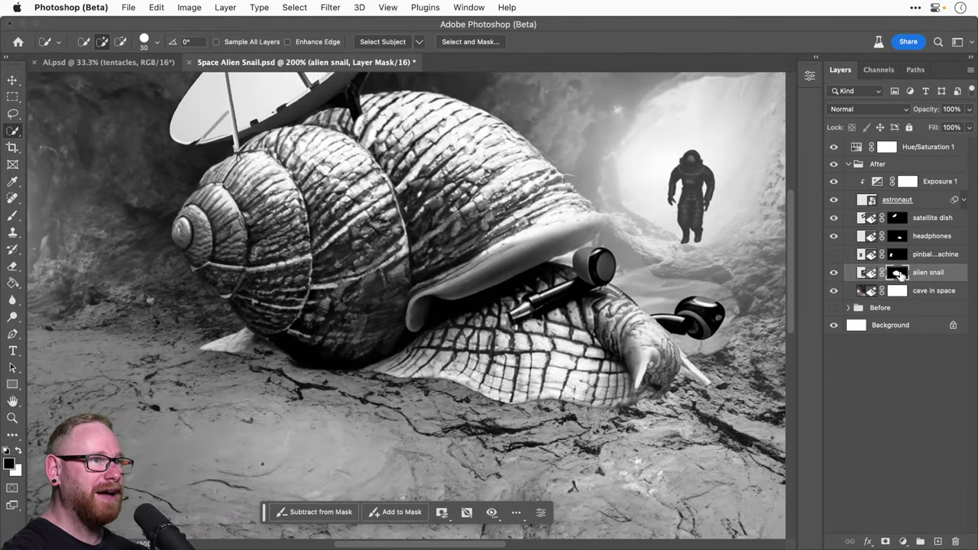
key("Delete")
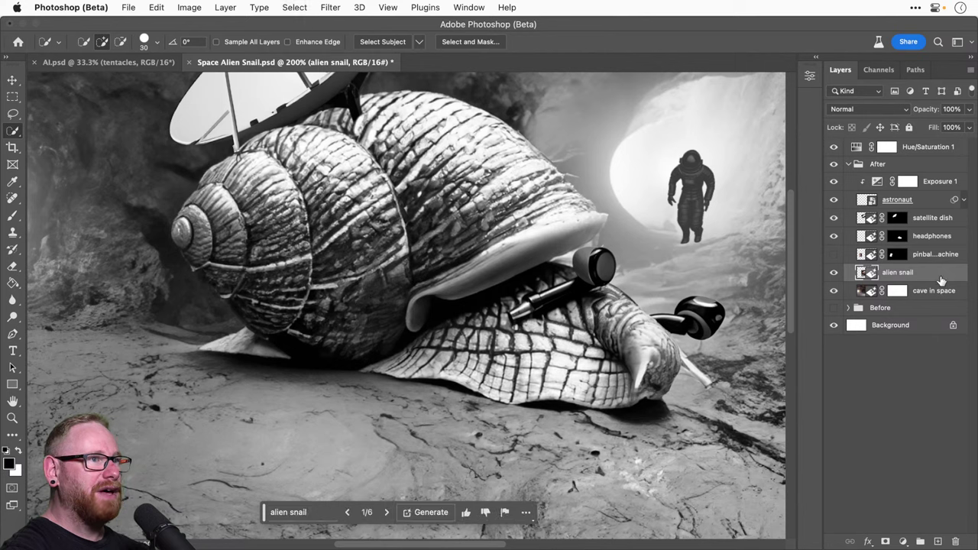
Step: Duplicate the snail layer, rename the original 'alien snail shadows', and set it to Multiply
key("super+j")
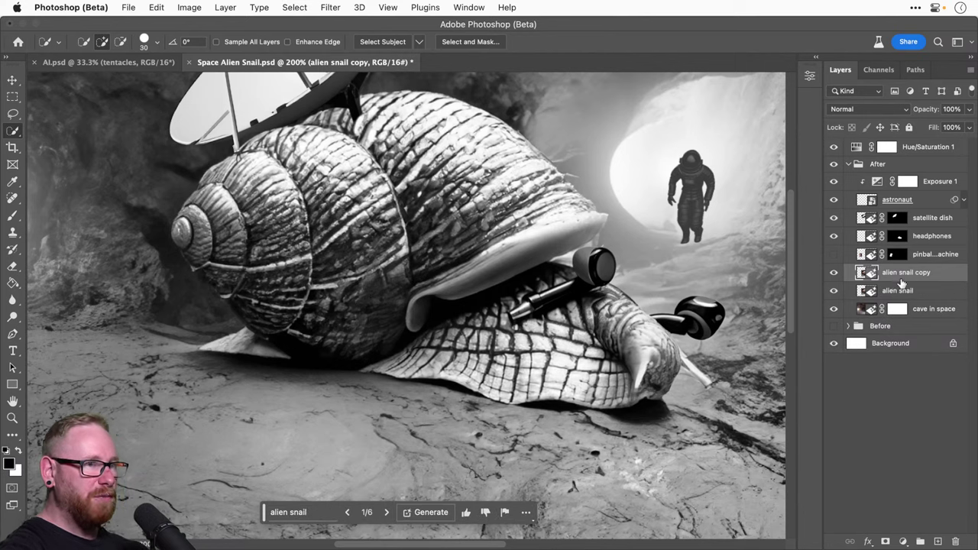
double_click(900, 291)
key("Right")
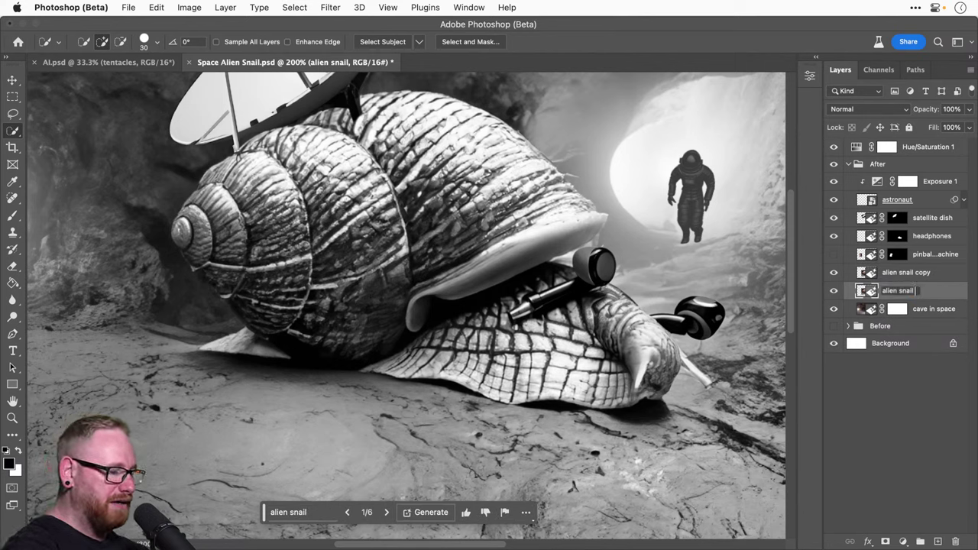
type("shadows")
key("Return")
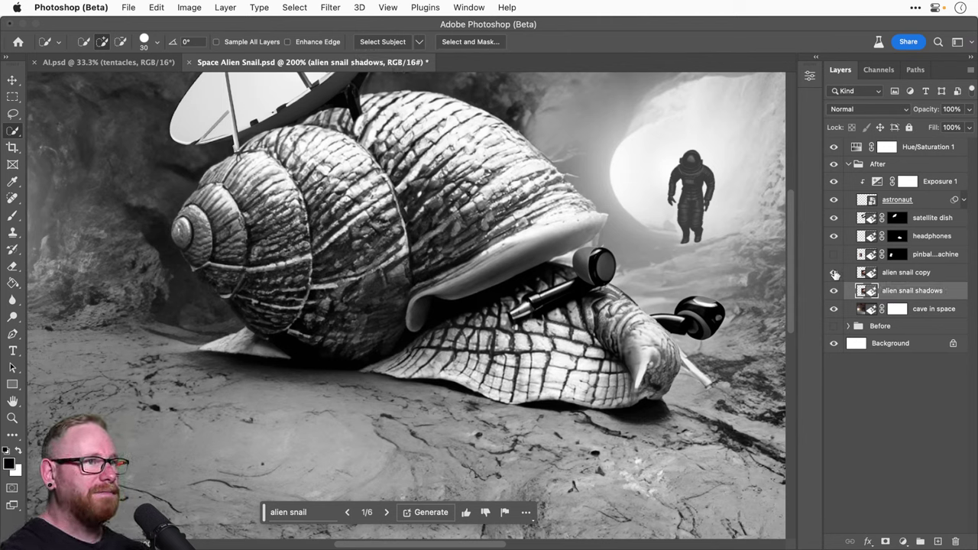
left_click(854, 110)
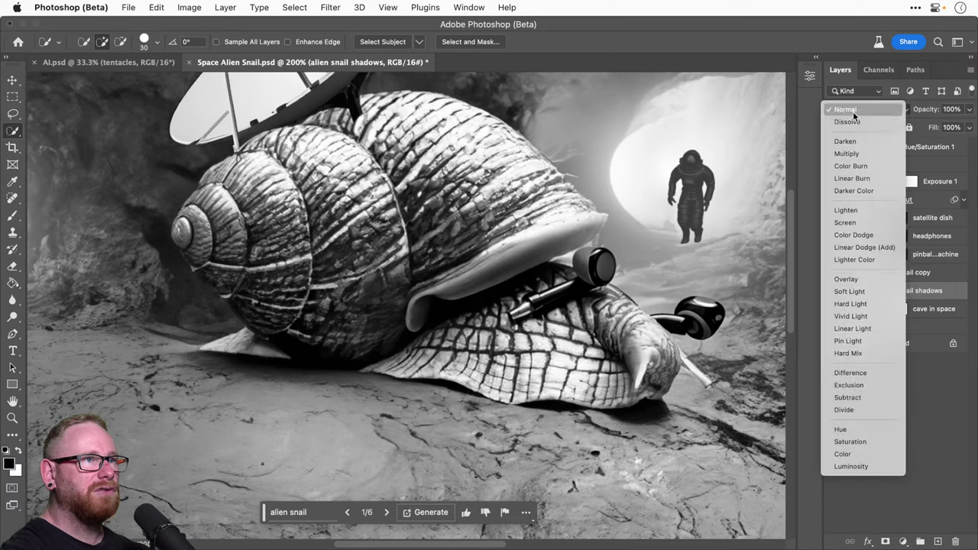
left_click(852, 154)
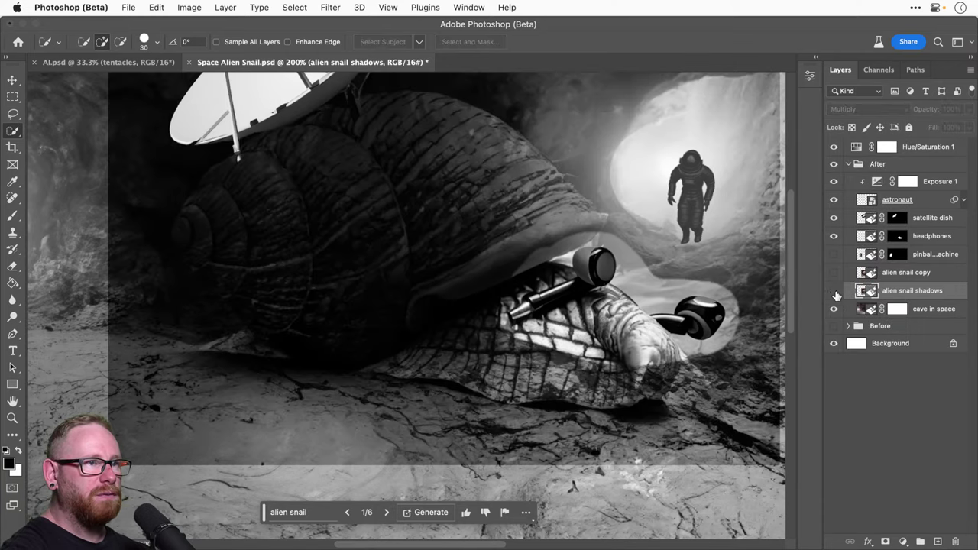
Step: Give alien snail copy a snail-shaped layer mask, with the shadows layer hidden meanwhile
left_click(834, 272)
left_click(834, 291)
left_click(913, 272)
key("v")
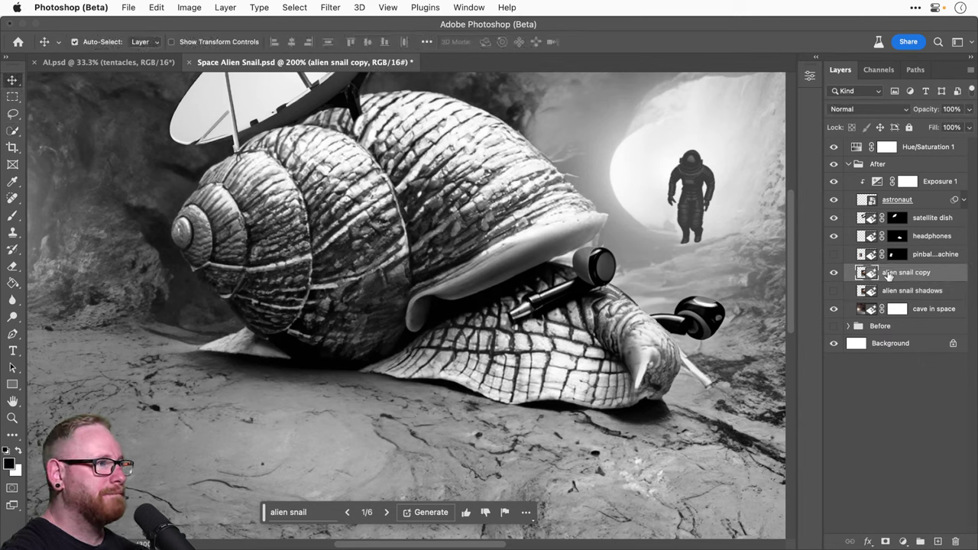
left_click(12, 130)
left_click(421, 42)
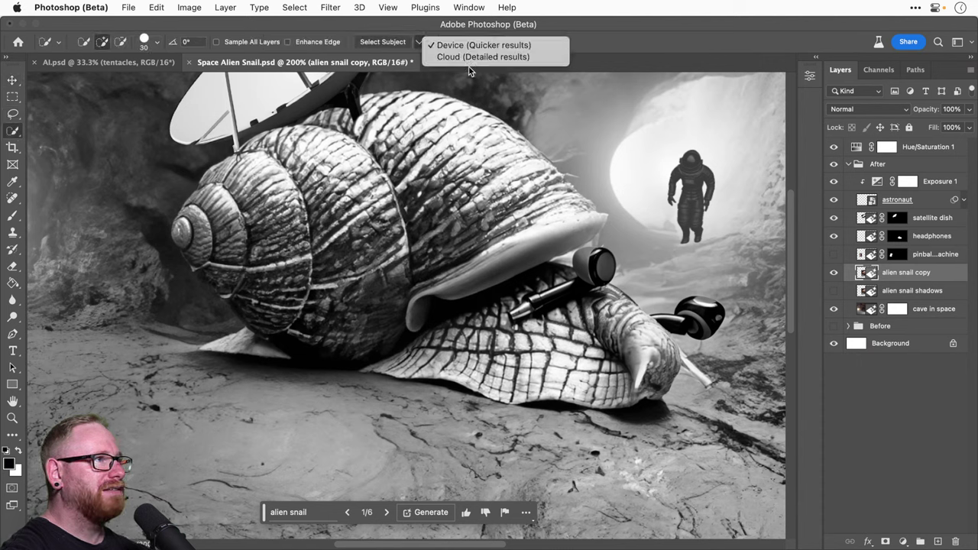
left_click(469, 67)
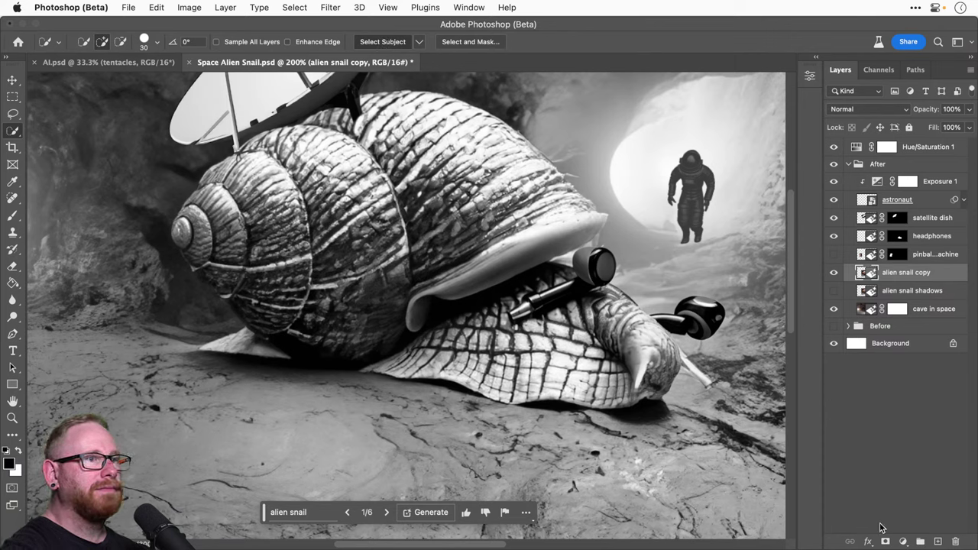
left_click(886, 541)
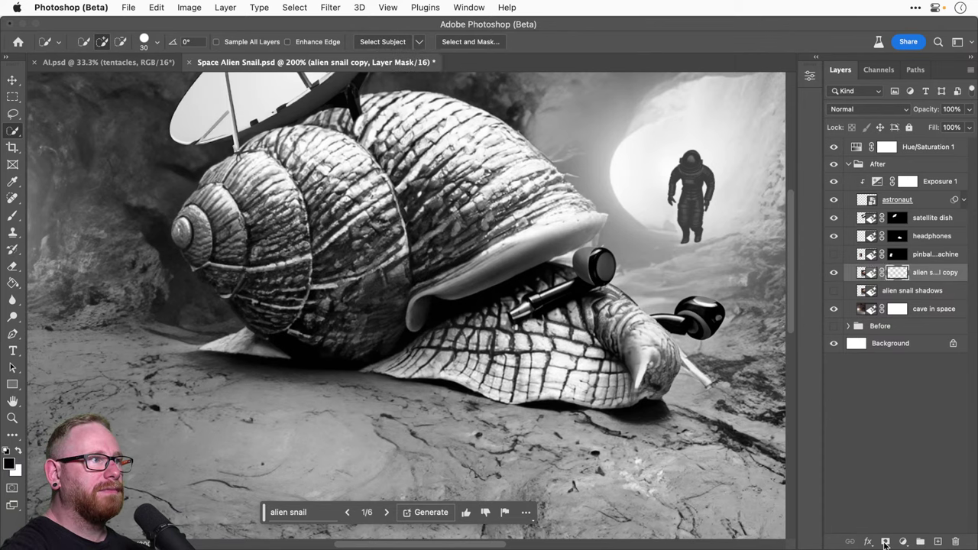
left_click(835, 274)
left_click(834, 274)
left_click(835, 273)
left_click(834, 273)
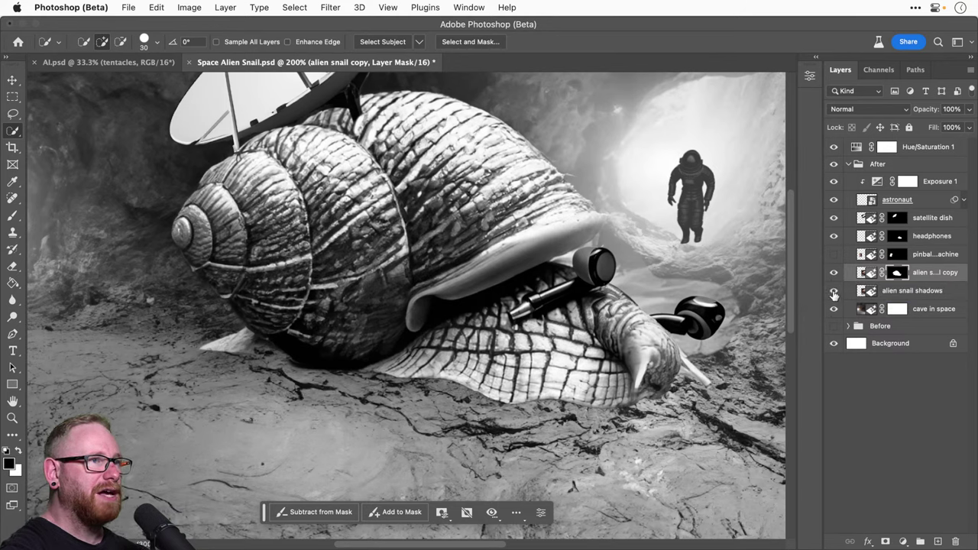
Step: Show alien snail shadows and give it a black hide-all layer mask
left_click(833, 291)
left_click(923, 295)
key("super+1")
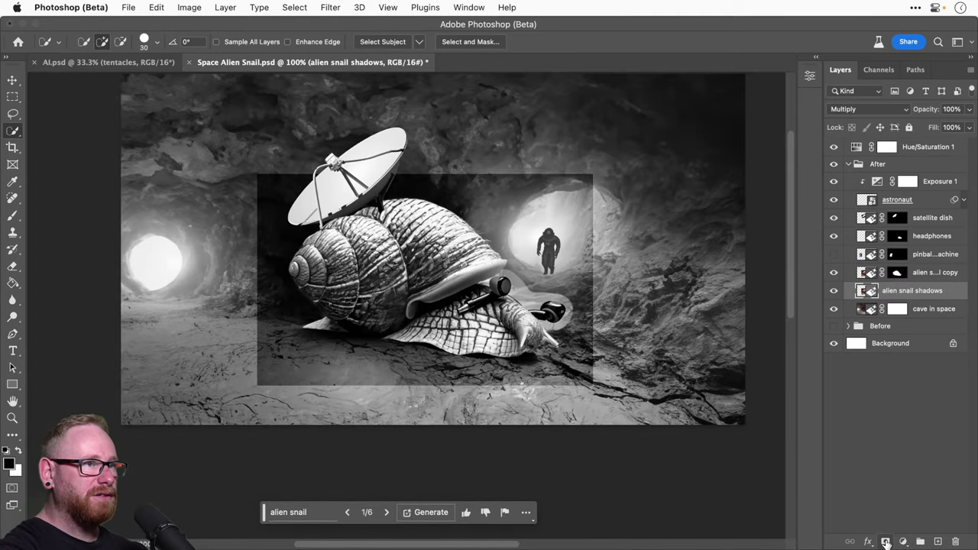
left_click(885, 542, "alt")
key("super+equal")
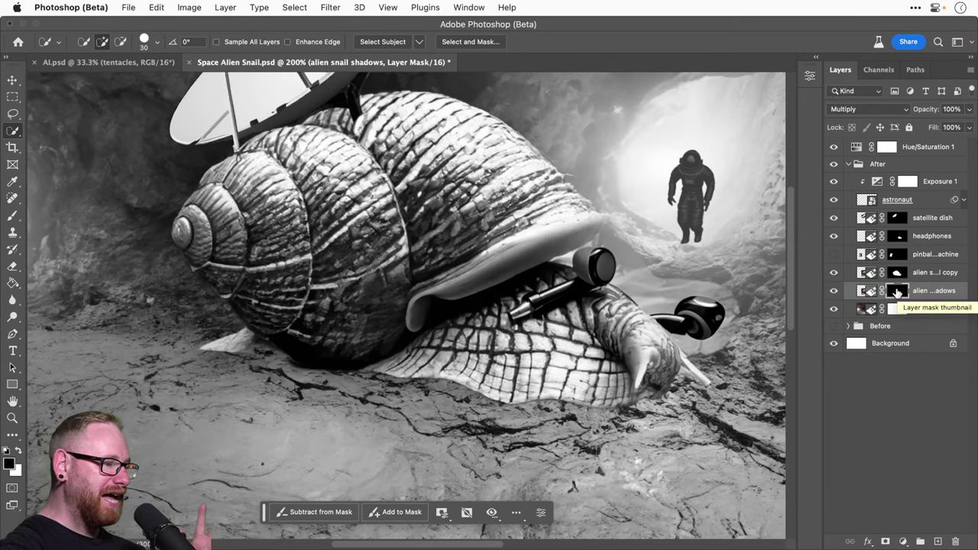
Step: Paint white on the shadows mask to reveal shadow under the shell and foot
key("b")
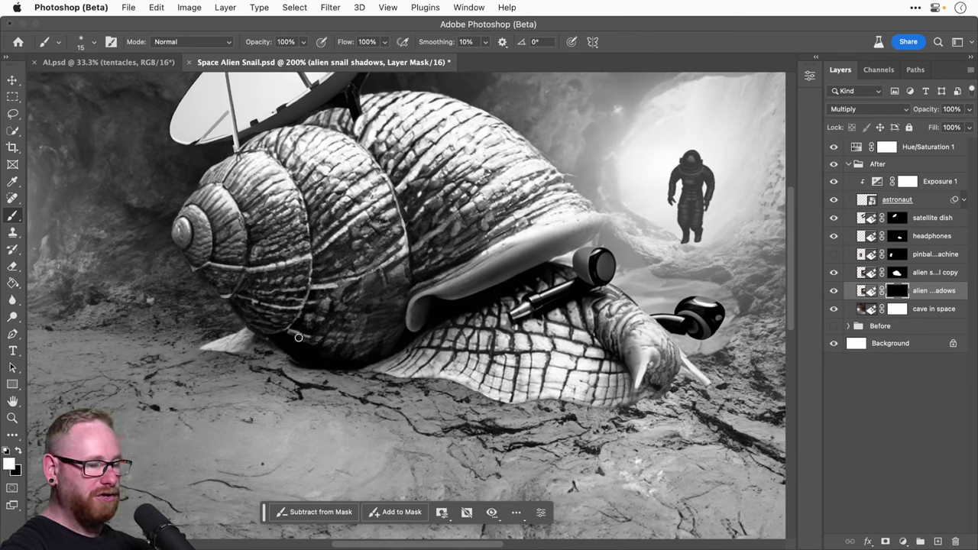
key("bracketright")
key("bracketright")
key("bracketright")
key("bracketright")
key("bracketright")
key("bracketright")
key("bracketright")
key("bracketright")
key("bracketright")
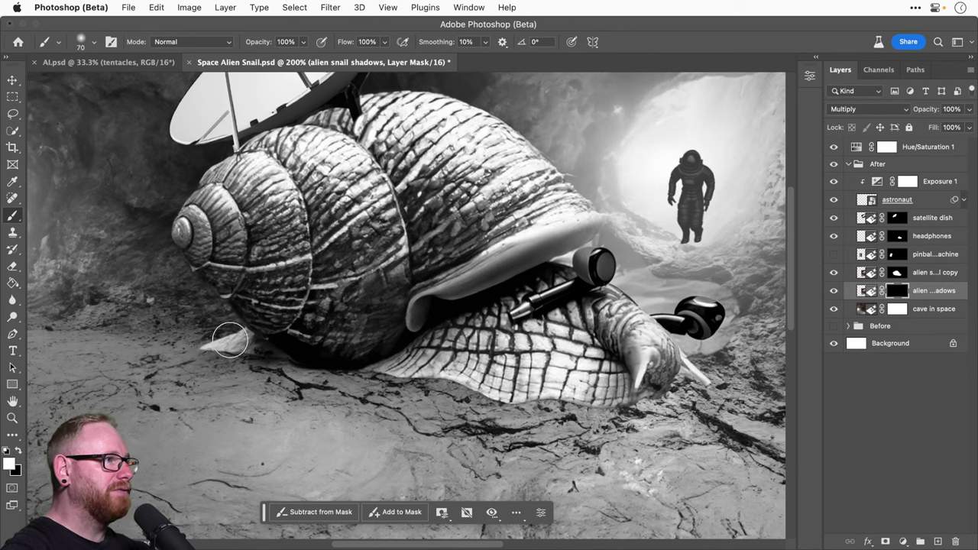
mouse_move(229, 340)
left_mouse_down()
mouse_move(199, 259)
mouse_move(242, 280)
mouse_move(232, 295)
mouse_move(249, 298)
mouse_move(234, 276)
mouse_move(167, 248)
mouse_move(139, 274)
mouse_move(93, 243)
mouse_move(117, 193)
left_mouse_up()
key("bracketright")
key("bracketright")
key("bracketright")
key("bracketright")
key("bracketright")
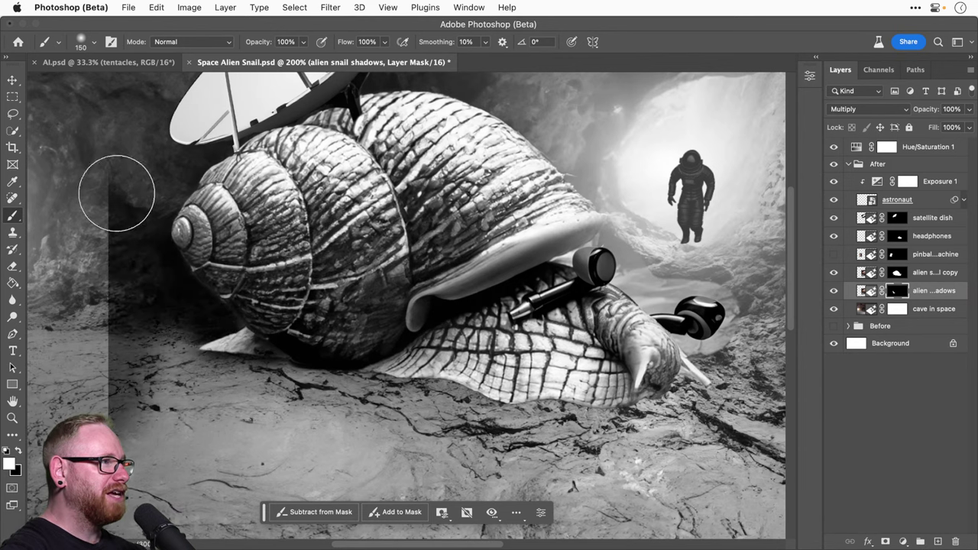
key("super+z")
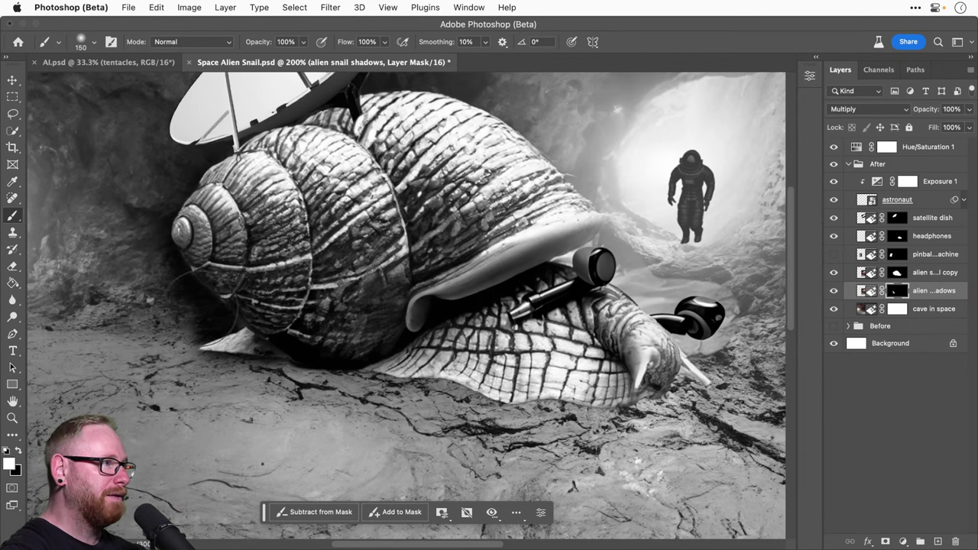
mouse_move(229, 325)
left_mouse_down()
mouse_move(263, 366)
mouse_move(428, 388)
mouse_move(524, 380)
mouse_move(710, 397)
mouse_move(466, 412)
mouse_move(227, 344)
mouse_move(126, 340)
mouse_move(131, 285)
mouse_move(190, 257)
left_mouse_up()
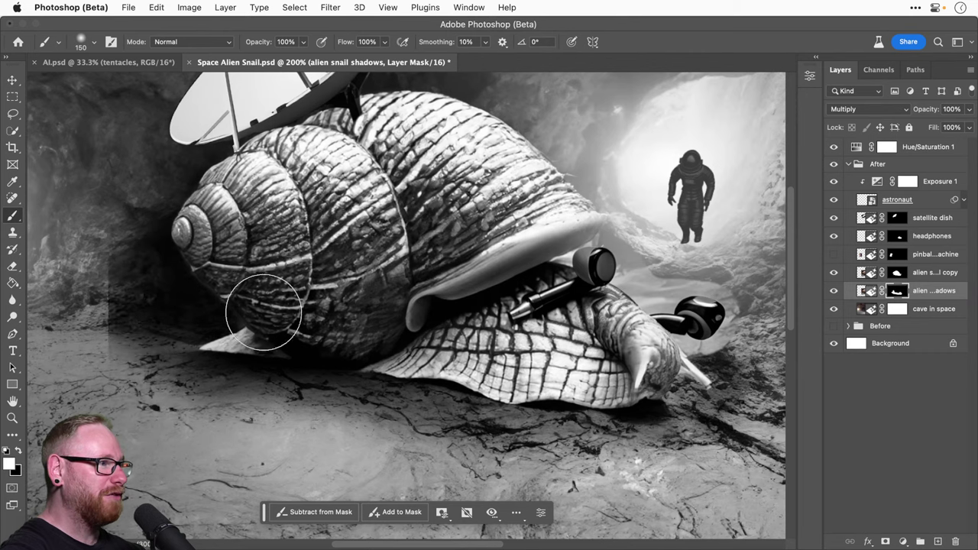
Step: Paint black with a 200 brush to hide excess shadow on the ground left of the shell
scroll(350, 344, "down", 2)
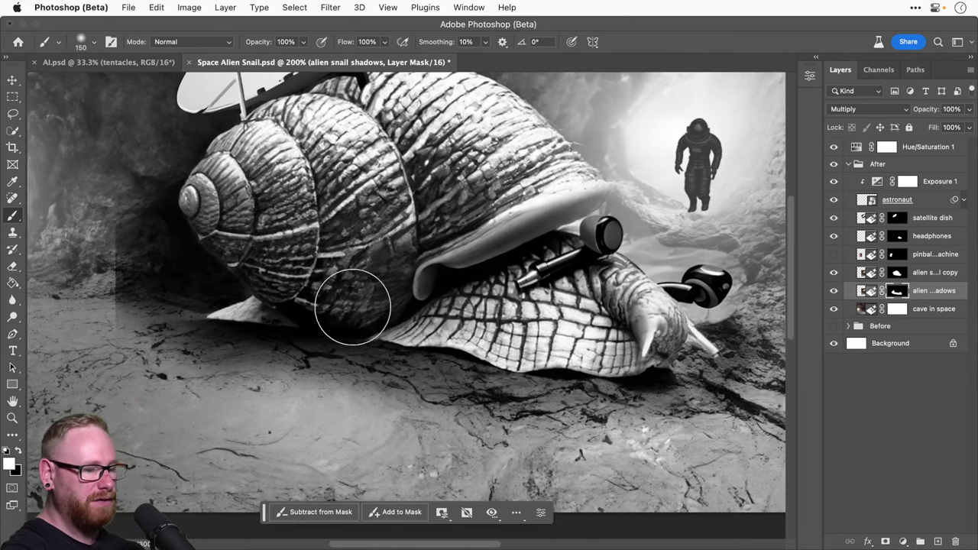
key("bracketright")
key("bracketright")
key("bracketright")
key("bracketright")
key("bracketright")
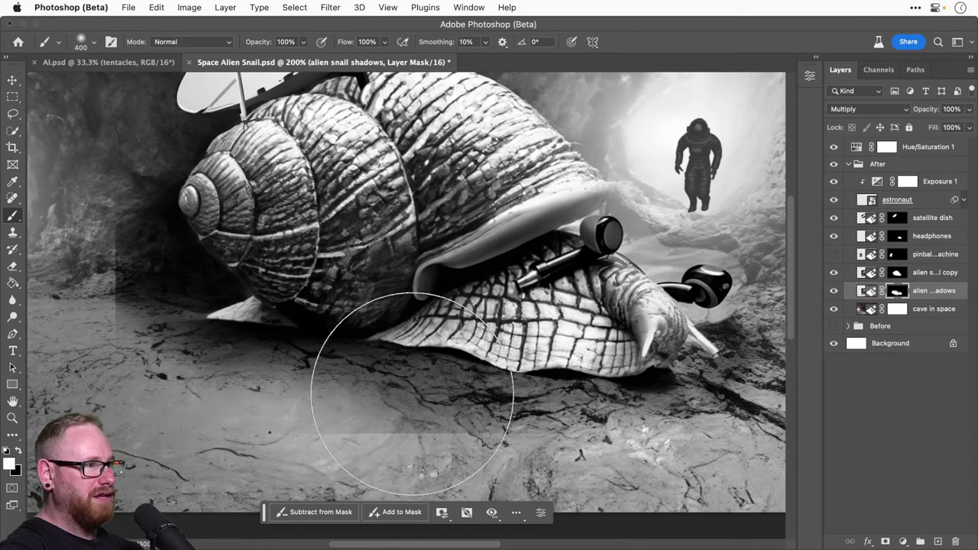
key("bracketleft")
key("bracketleft")
key("bracketleft")
key("bracketleft")
key("x")
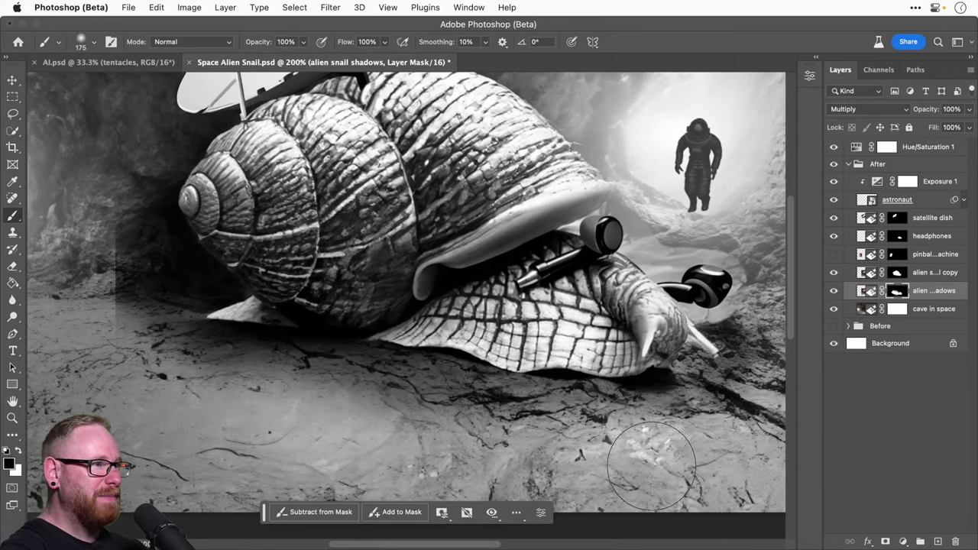
scroll(366, 336, "left", 5)
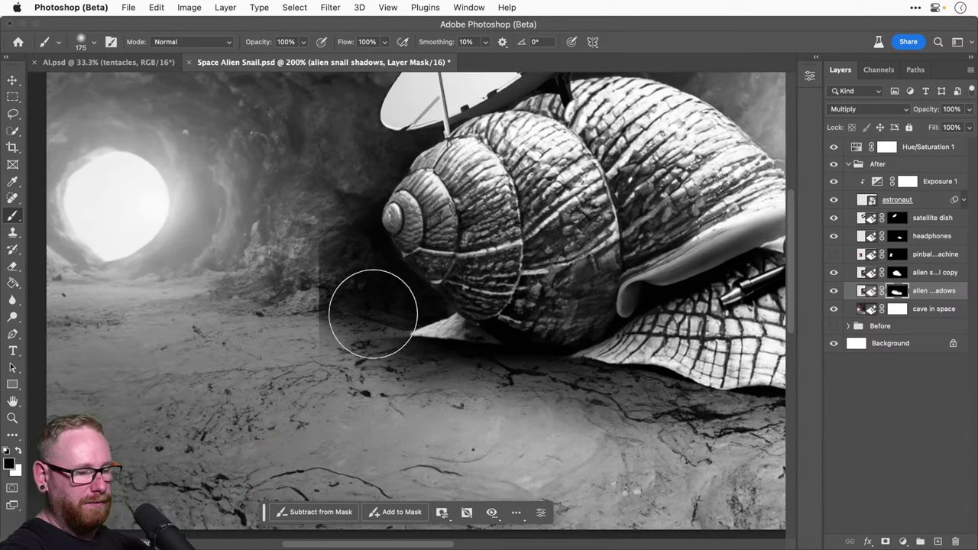
key("bracketright")
mouse_move(373, 313)
left_mouse_down()
mouse_move(334, 291)
mouse_move(236, 270)
mouse_move(212, 313)
mouse_move(223, 345)
mouse_move(257, 235)
left_mouse_up()
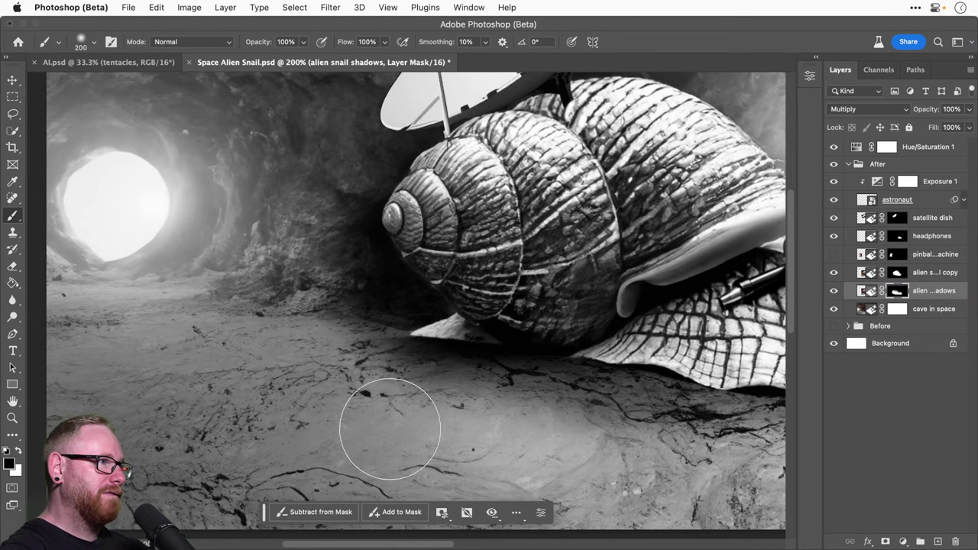
Step: Fit the scene and toggle the shadows and snail copy layers to inspect the shadow
key("super+0")
key("v")
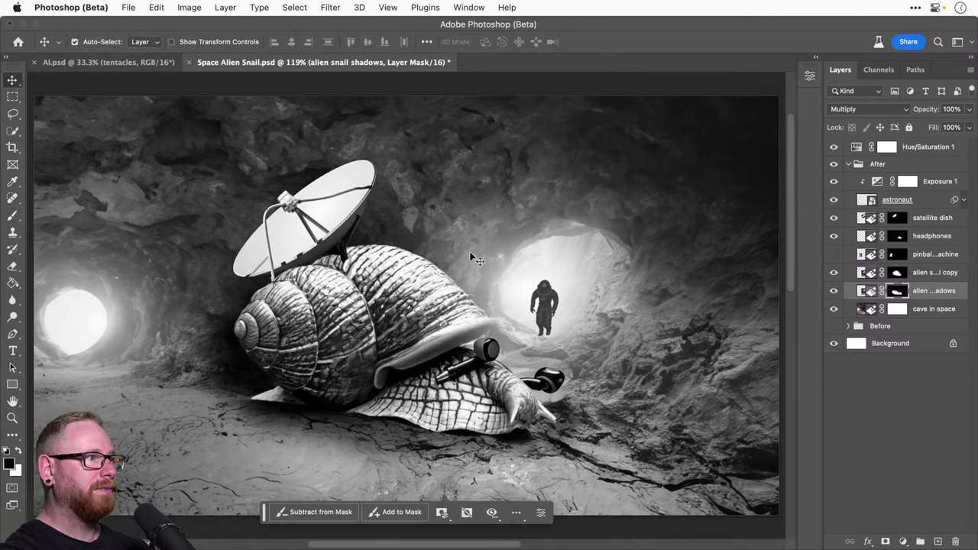
left_click(834, 291)
left_click(834, 292)
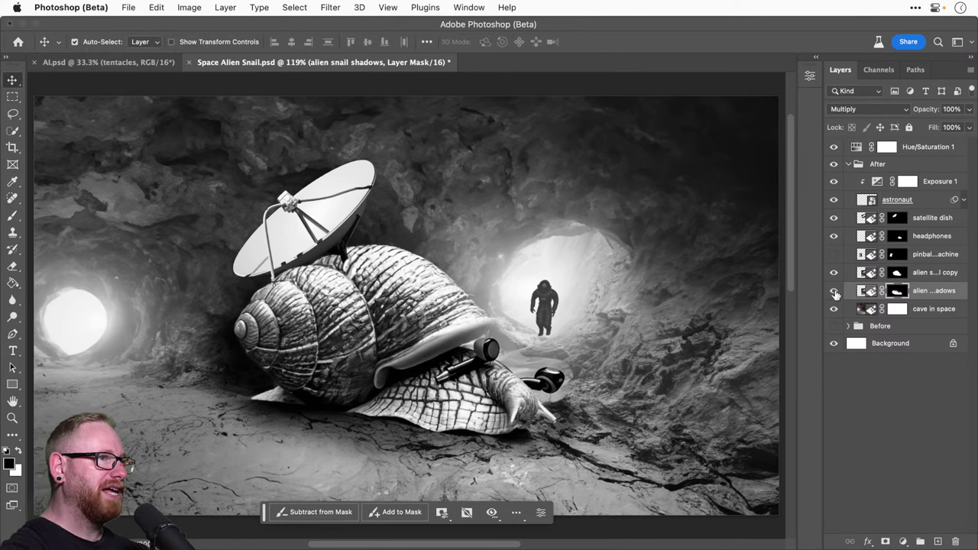
left_click(834, 274)
left_click(834, 274)
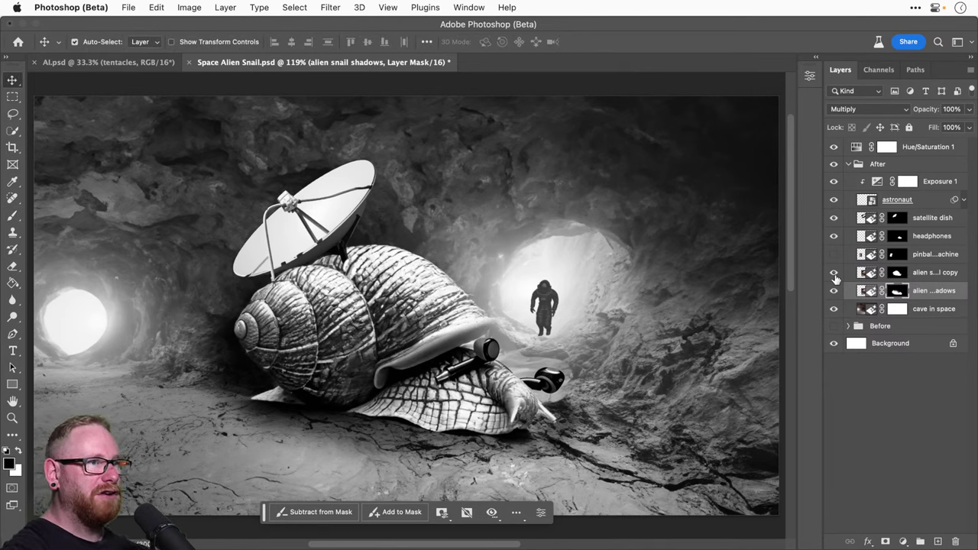
left_click(834, 272)
left_click(834, 272)
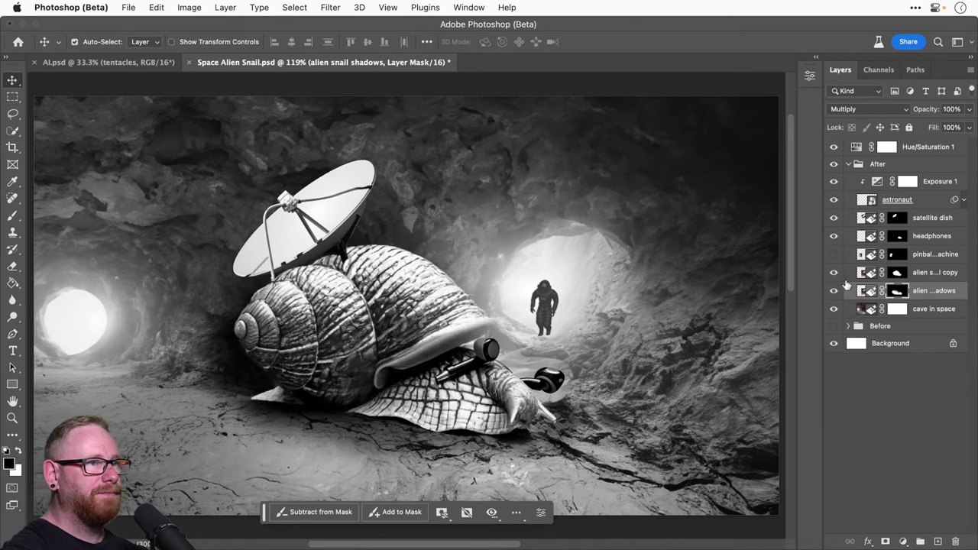
Step: Try the shadows layer at 75% opacity, restore 100%, and open its Blending Options
left_click(969, 110)
left_click_drag(969, 126, 953, 126)
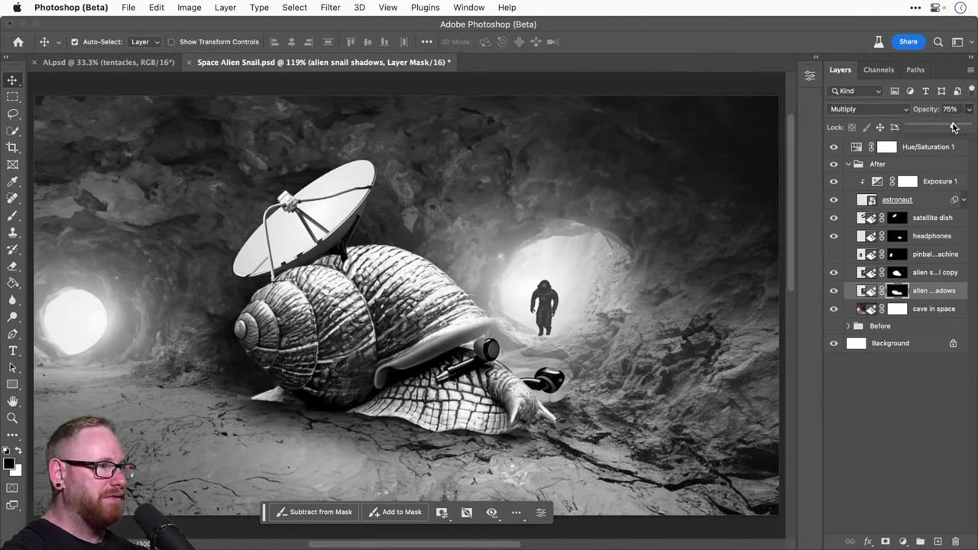
key("0")
right_click(931, 292)
key("Escape")
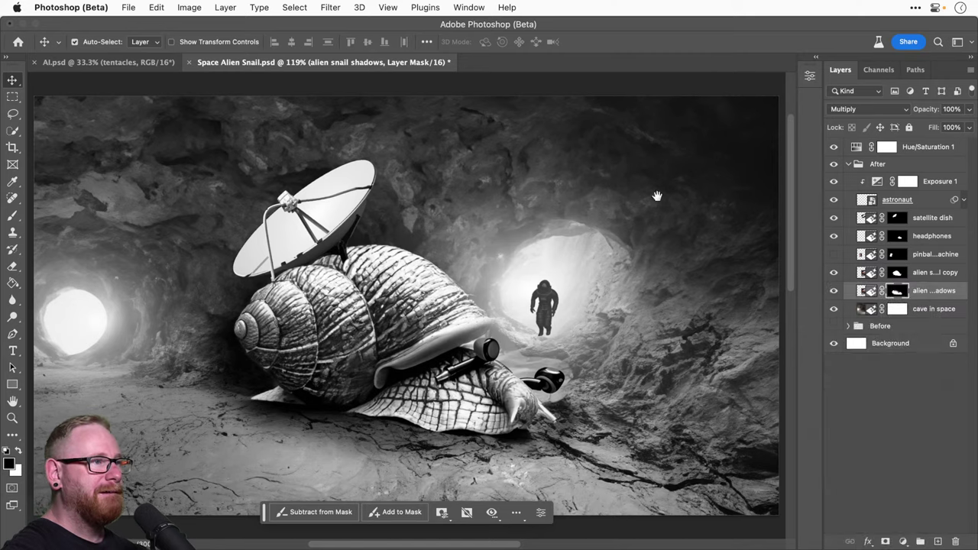
left_click_drag(560, 81, 591, 84)
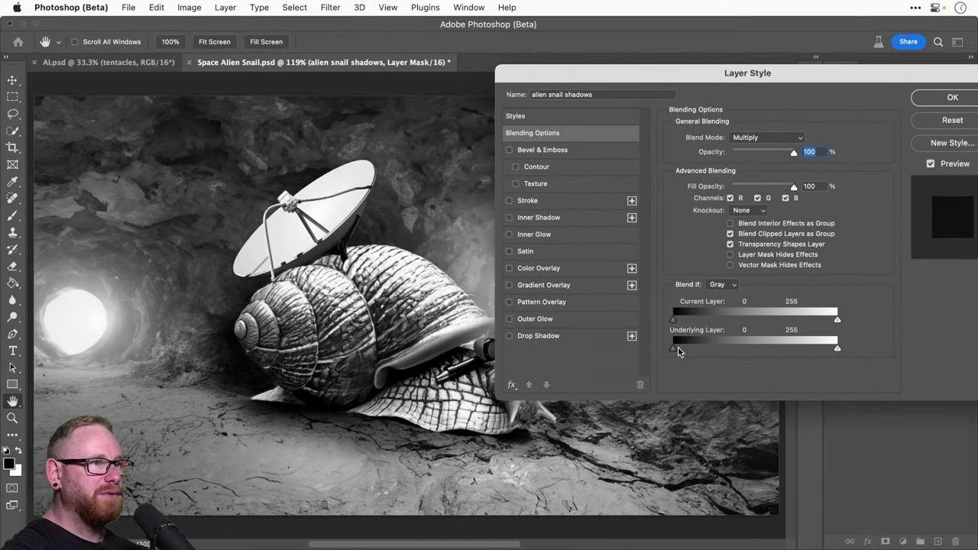
Step: Split the Blend If underlying-layer sliders so the shadow fades over bright areas (79), then confirm
left_click_drag(673, 348, 719, 348)
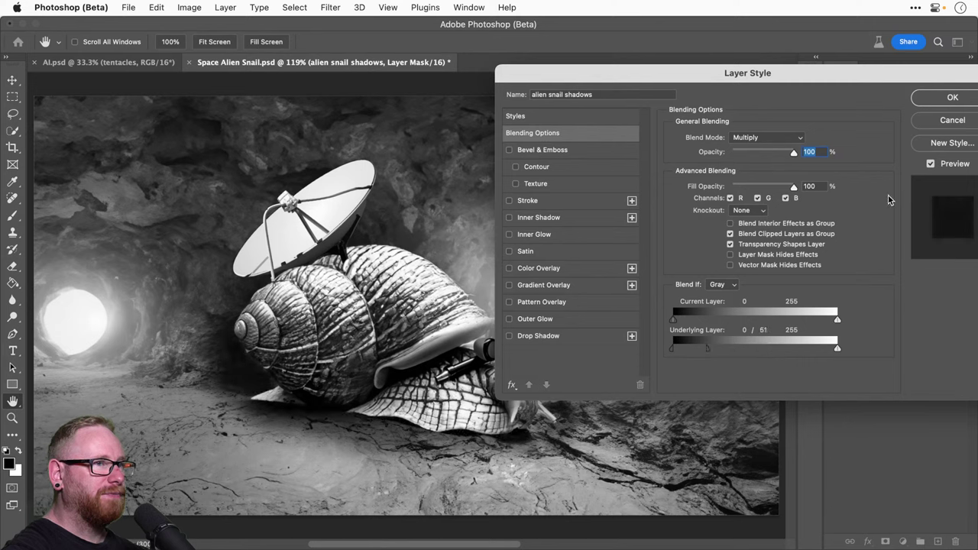
key("alt")
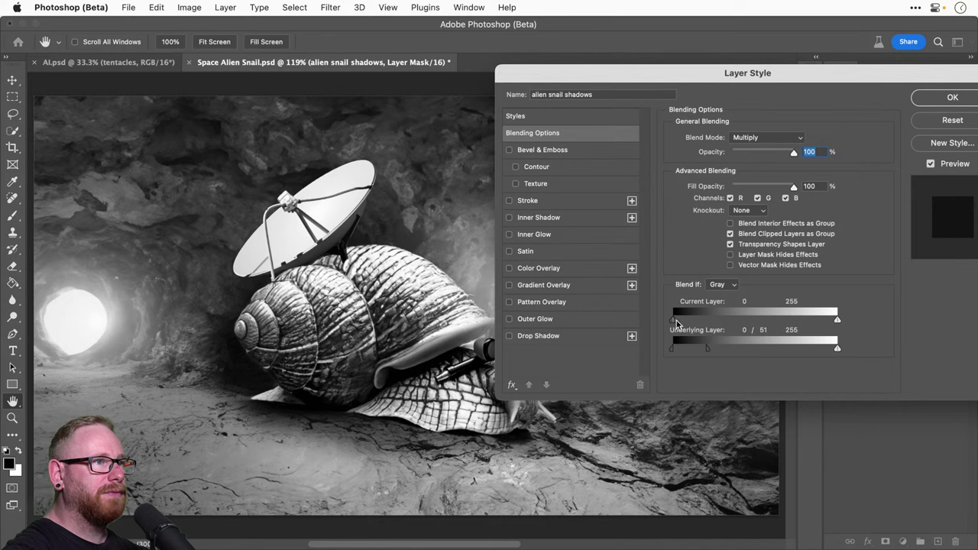
mouse_move(676, 324)
left_mouse_down()
mouse_move(730, 320)
mouse_move(667, 321)
left_mouse_up()
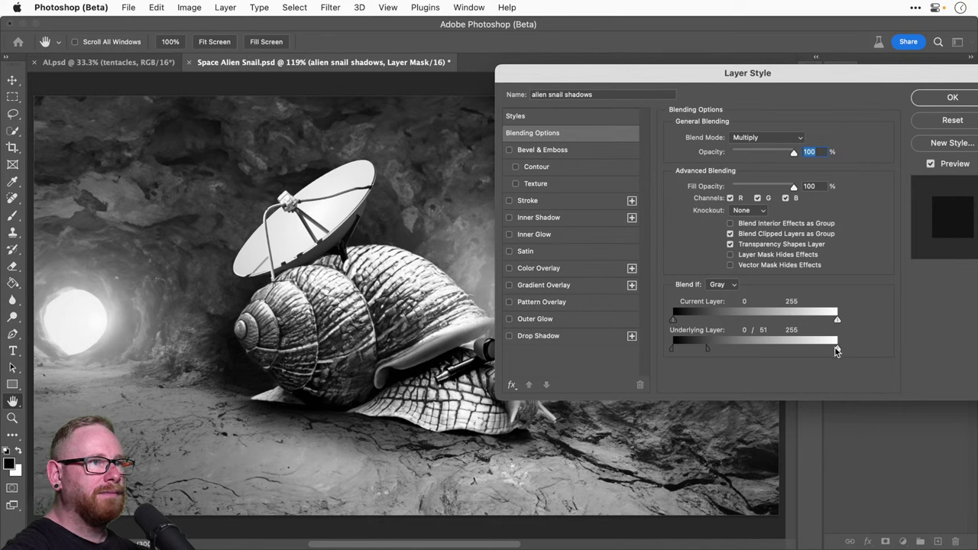
left_click_drag(837, 346, 688, 352)
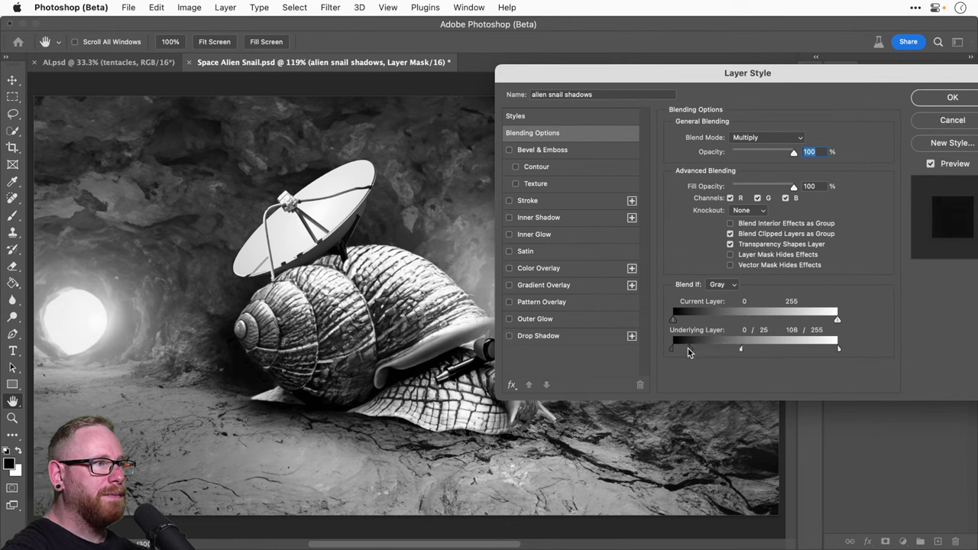
left_click(930, 163)
left_click(931, 163)
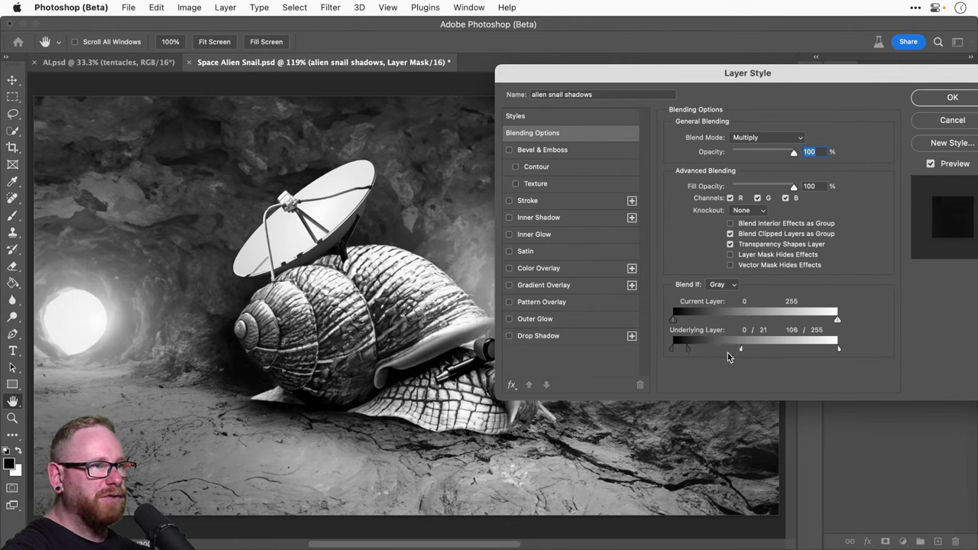
left_click_drag(740, 348, 721, 349)
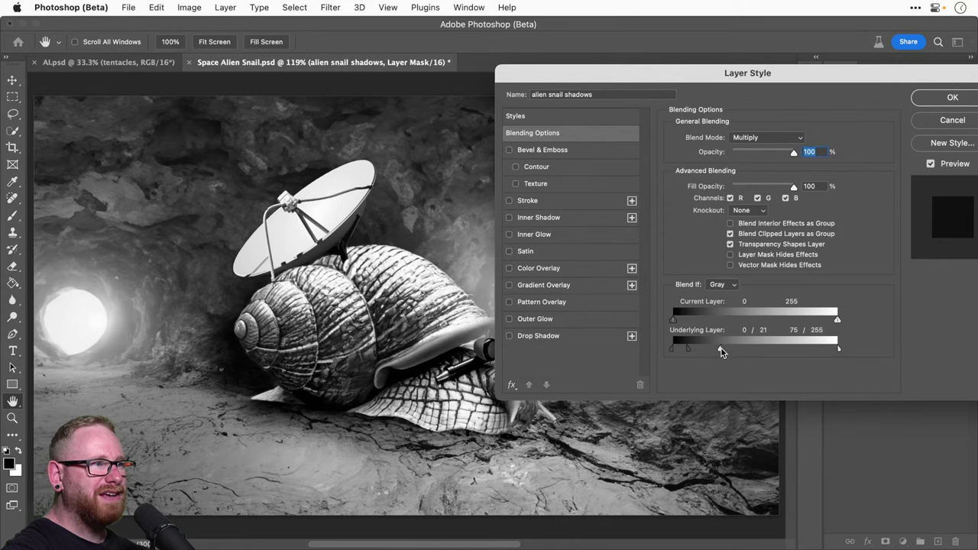
left_click(925, 100)
Step: Lower the shadows layer opacity to 67%, compare it on and off, and select alien snail copy
left_click(969, 109)
mouse_move(969, 126)
left_mouse_down()
mouse_move(937, 127)
mouse_move(974, 124)
left_mouse_up()
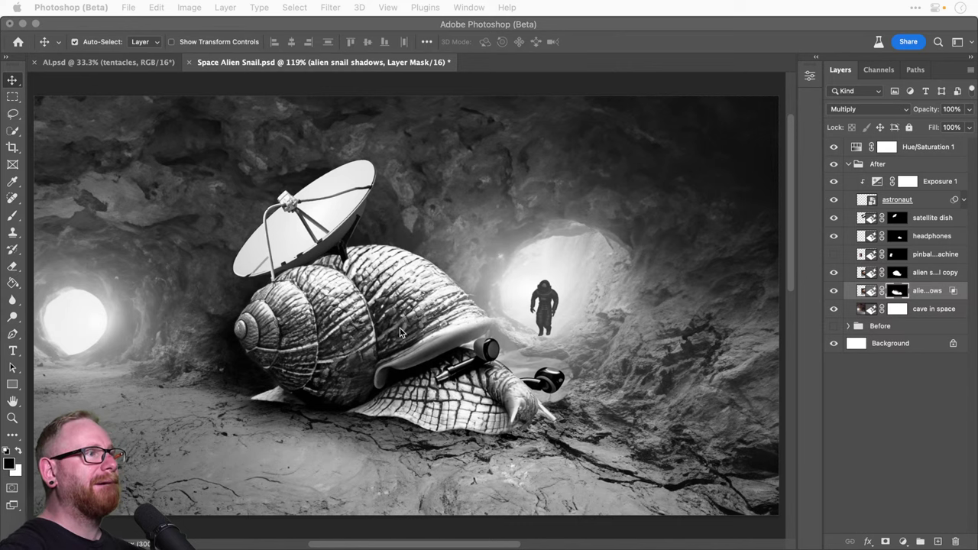
left_click(833, 291)
left_click(833, 290)
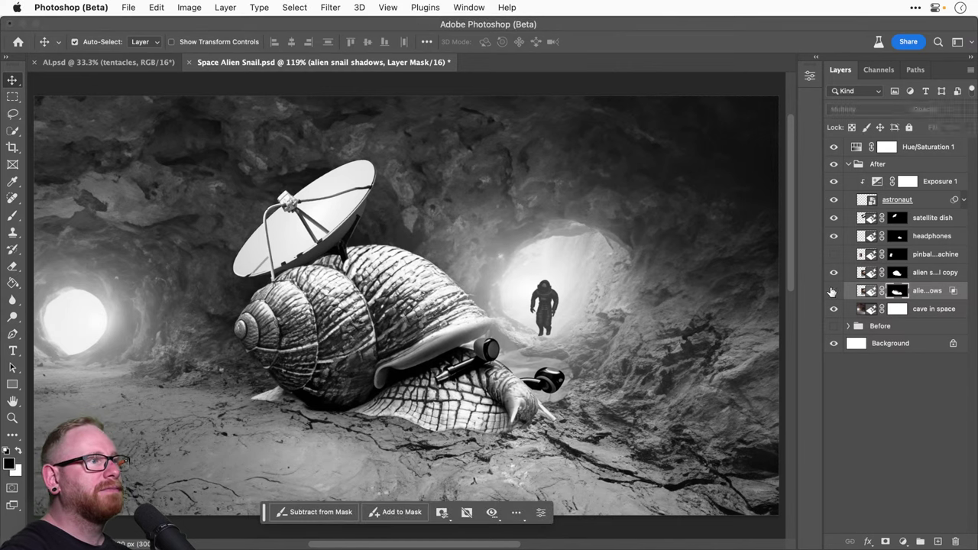
left_click(832, 291)
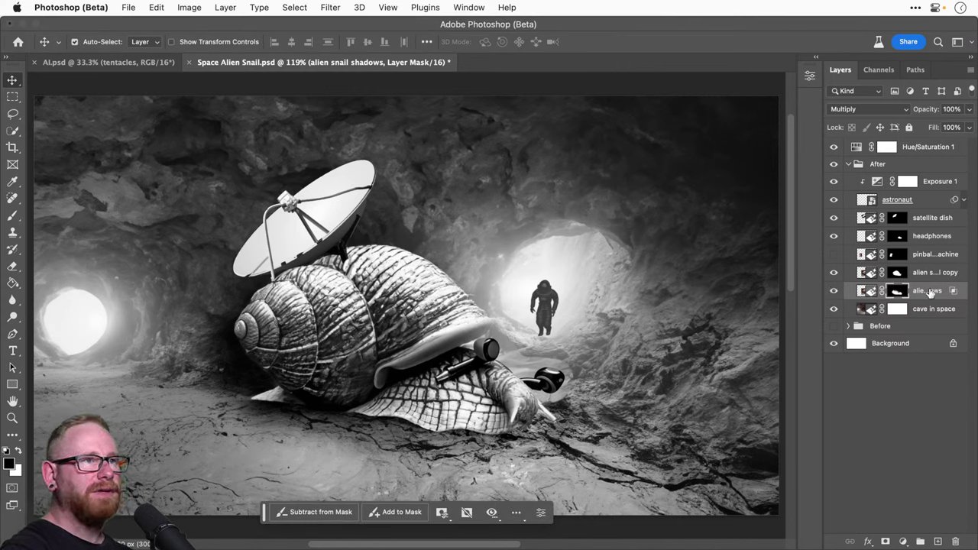
left_click(930, 274)
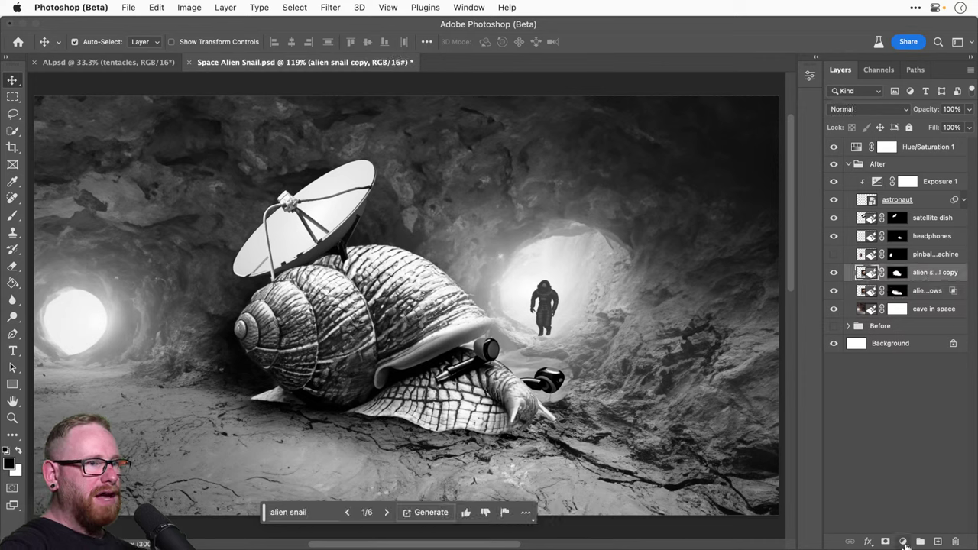
Step: Add an Exposure adjustment layer above the snail and zoom to 200% on it
left_click(905, 541)
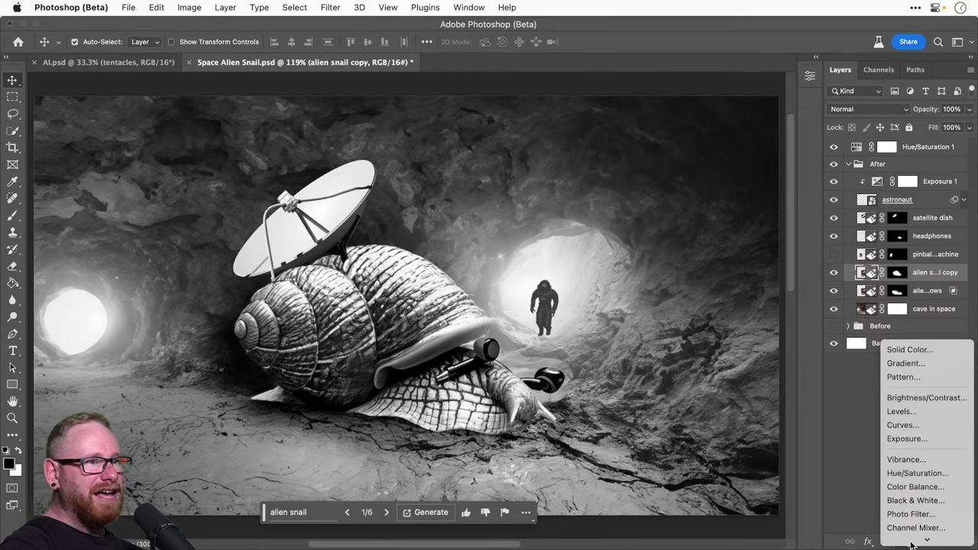
left_click(913, 439)
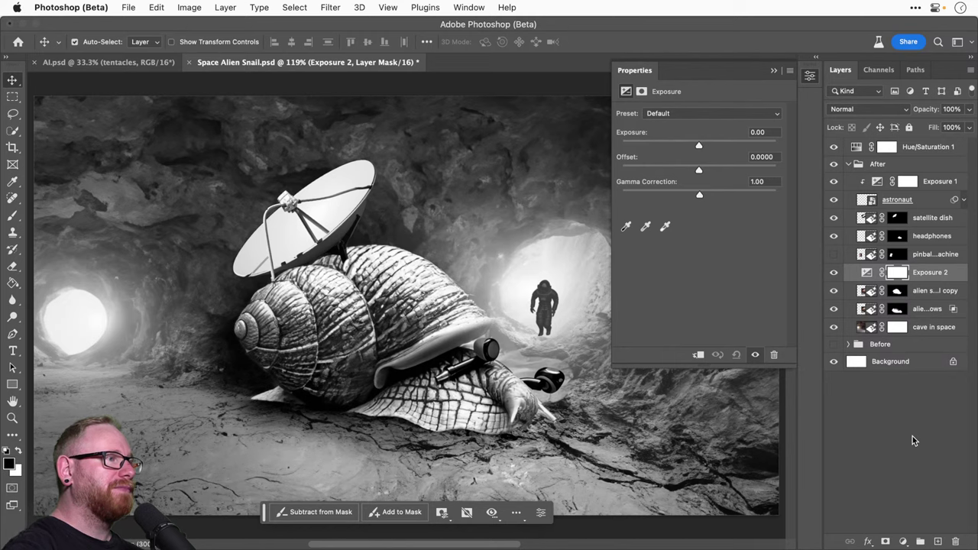
key("super+minus")
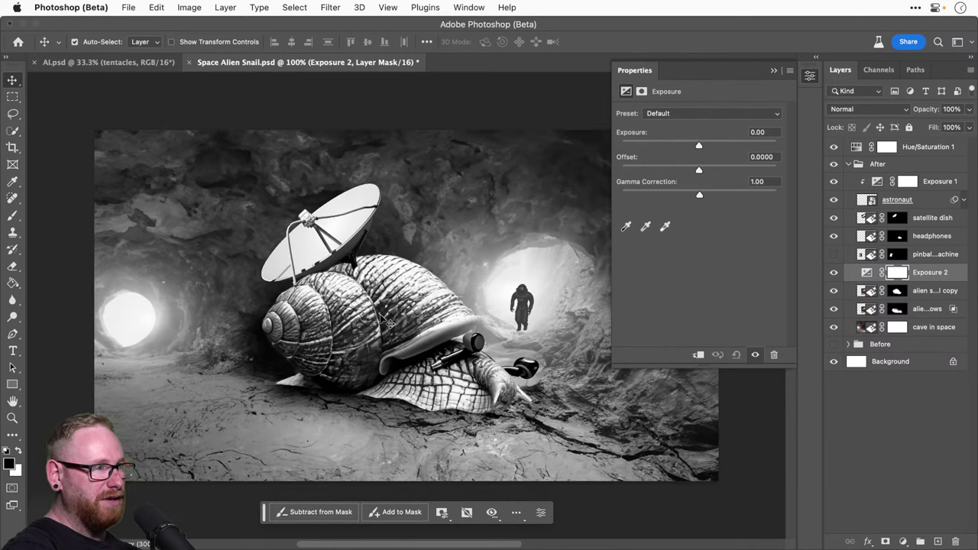
key("super+plus")
key("super+plus")
key("super+plus")
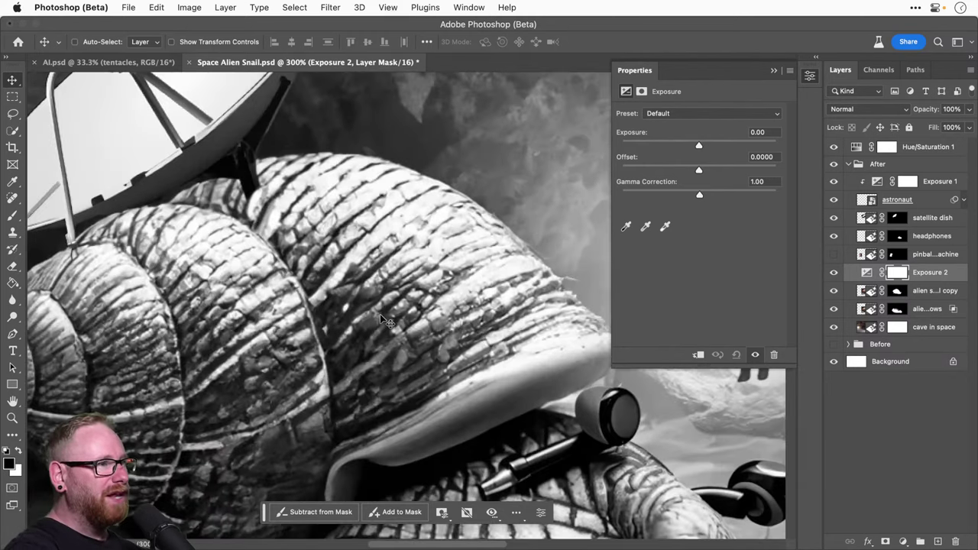
key("super+minus")
key("super+minus")
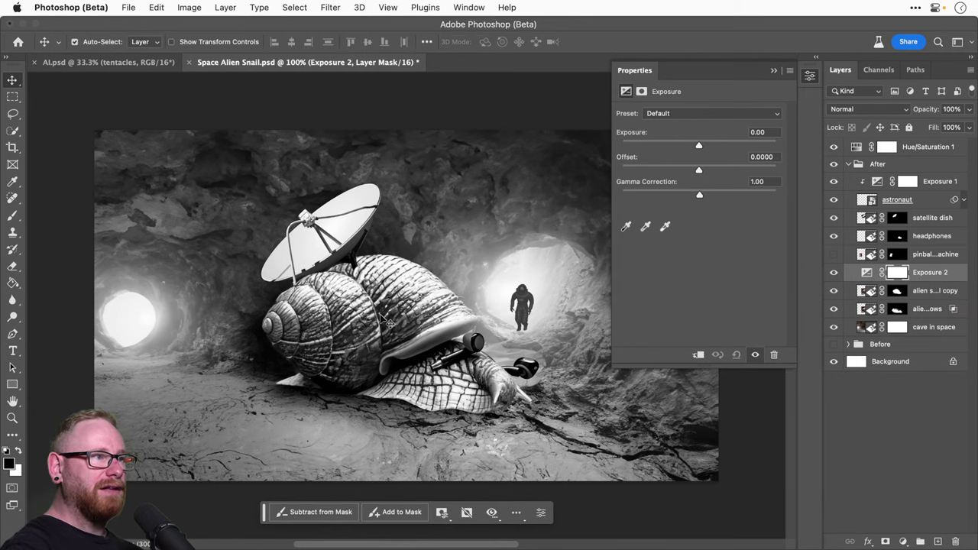
key("super+equal")
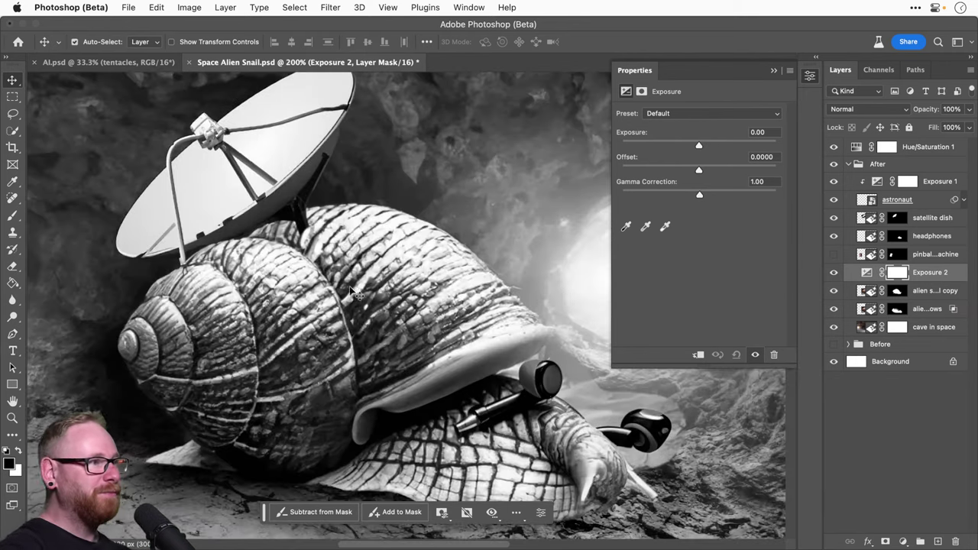
Step: Clip the Exposure adjustment to the snail, with exposure -2.07 and gamma 0.62
left_click_drag(697, 145, 691, 145)
left_click(873, 281, "alt")
mouse_move(725, 197)
left_mouse_down()
mouse_move(712, 196)
mouse_move(721, 195)
left_mouse_up()
key("ctrl+z")
left_click_drag(685, 145, 675, 146)
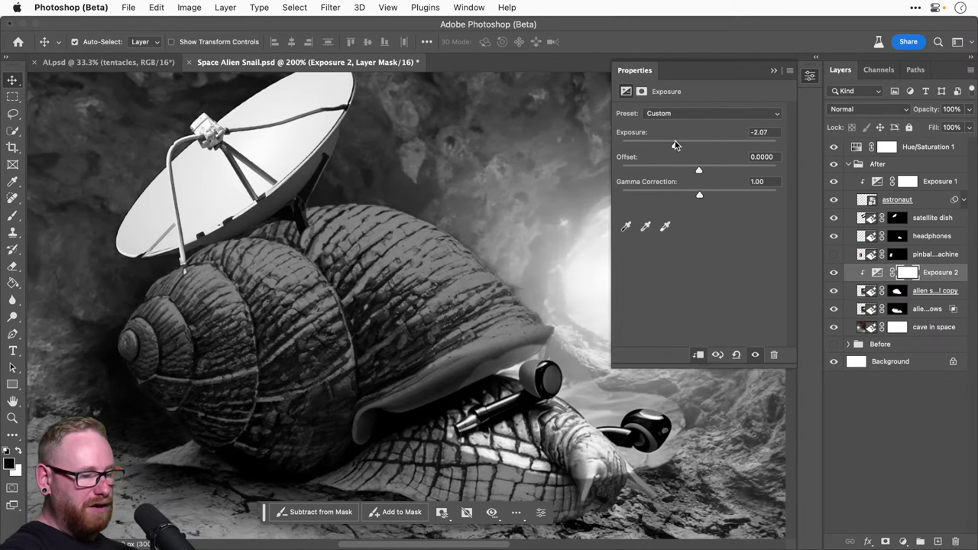
key("ctrl+1")
left_click_drag(716, 194, 723, 196)
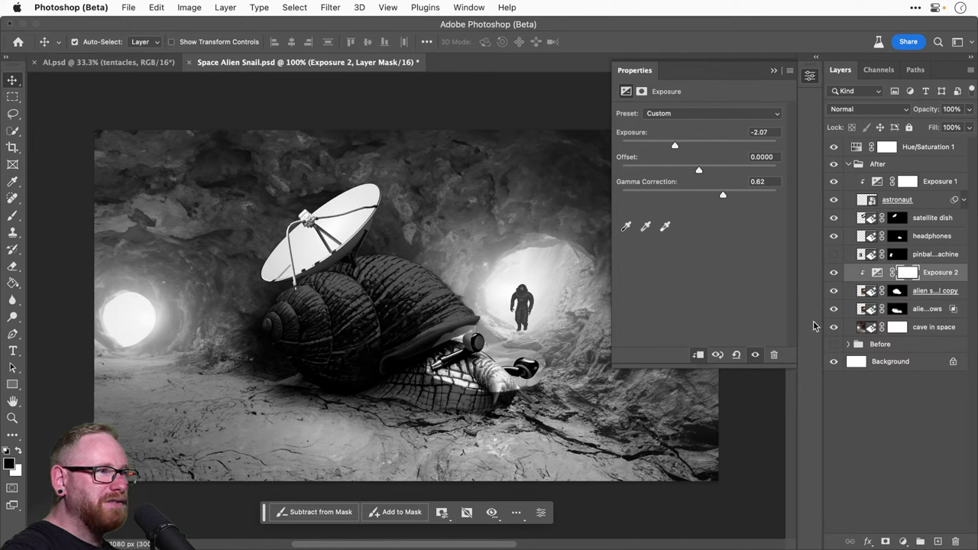
Step: Toggle the alien snail copy's layer mask and ready a white brush at size 90
left_click(897, 291)
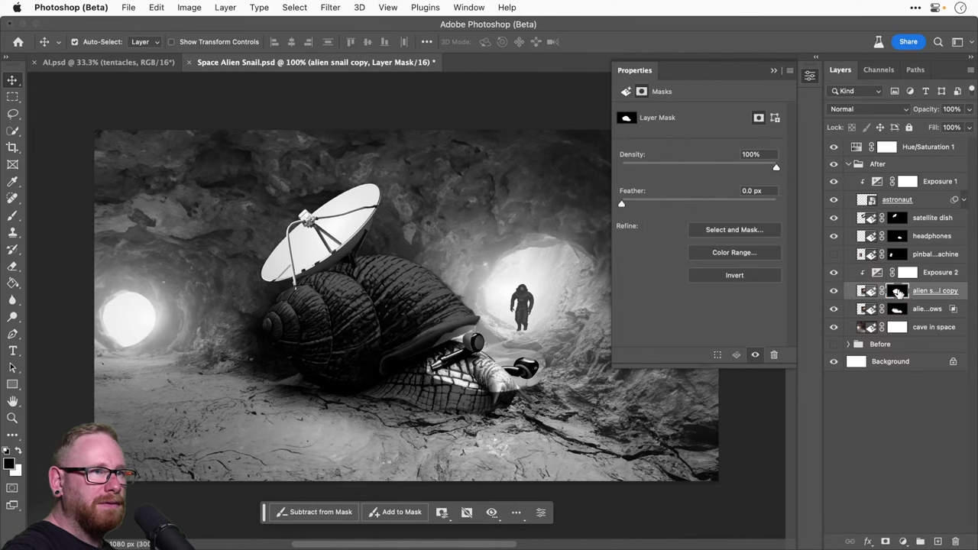
left_click(898, 291, "shift")
left_click(897, 294, "shift")
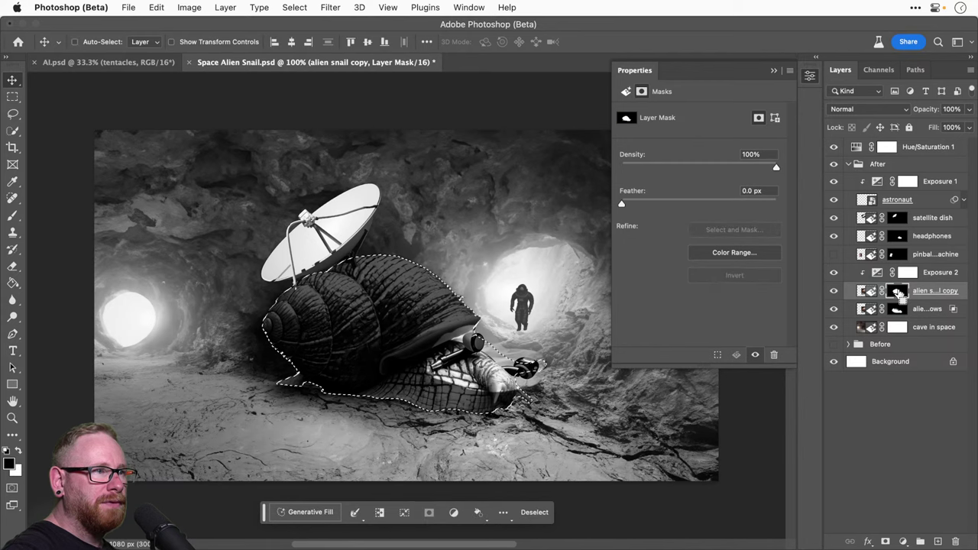
key("b")
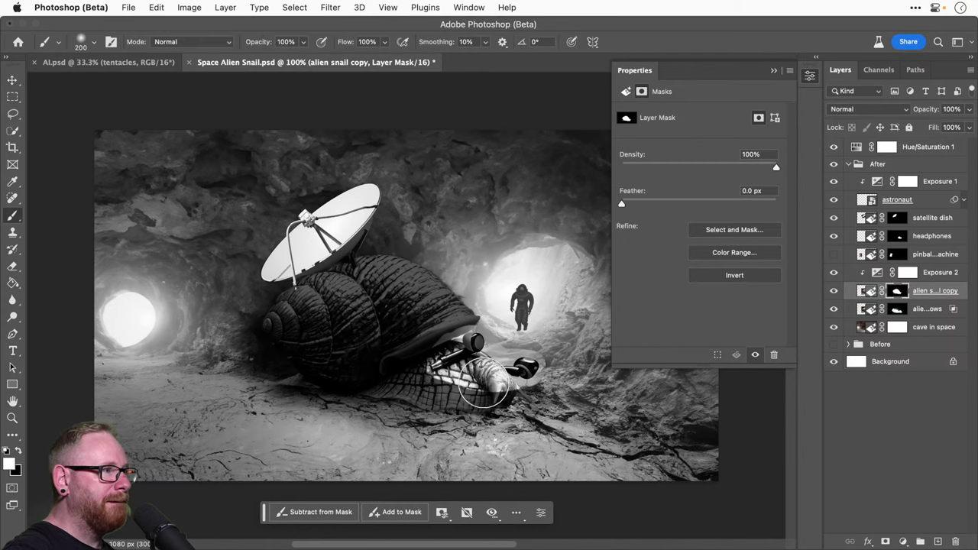
key("x")
key("bracketleft")
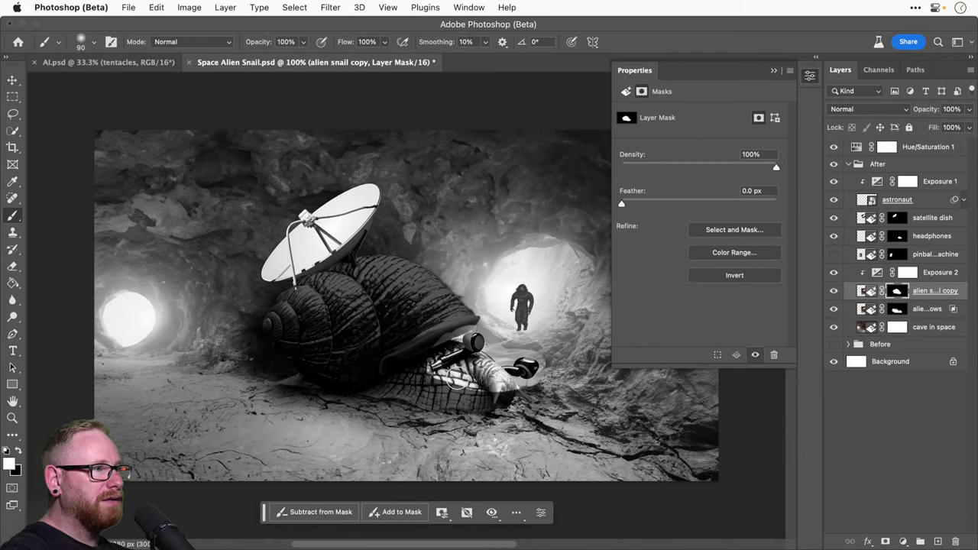
Step: Hide the snail shadows layer, compare Exposure 2 on and off, and clear the selection
left_click(834, 309)
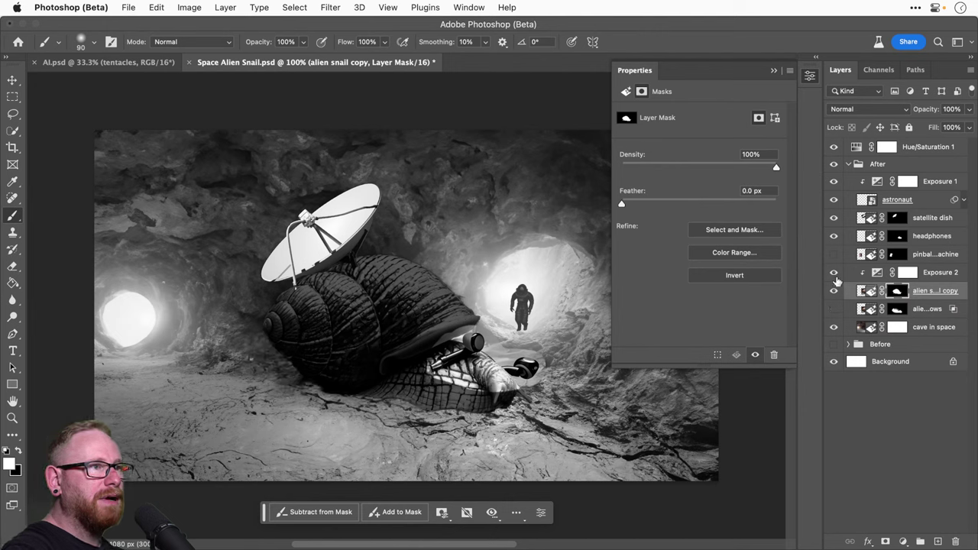
left_click(834, 273)
left_click(834, 273)
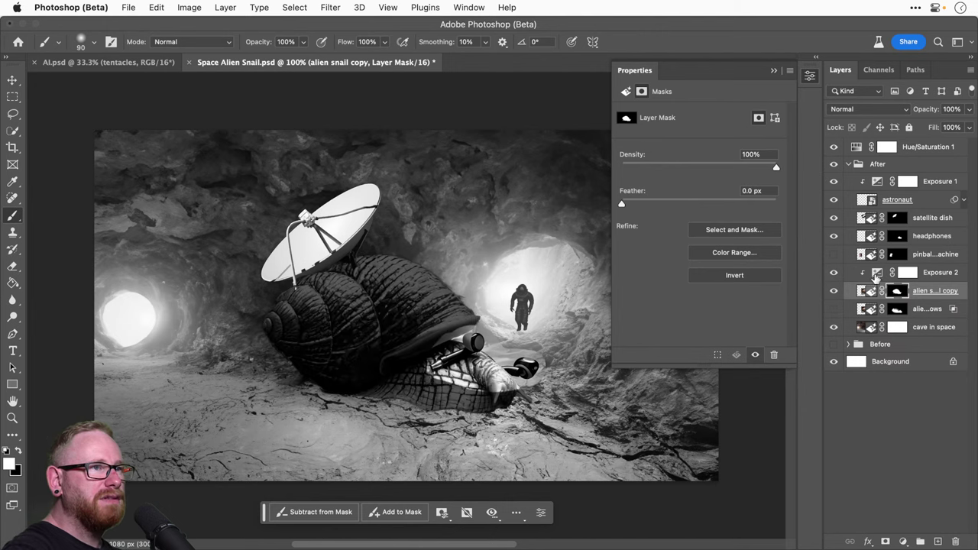
left_click(897, 309, "super")
key("super+d")
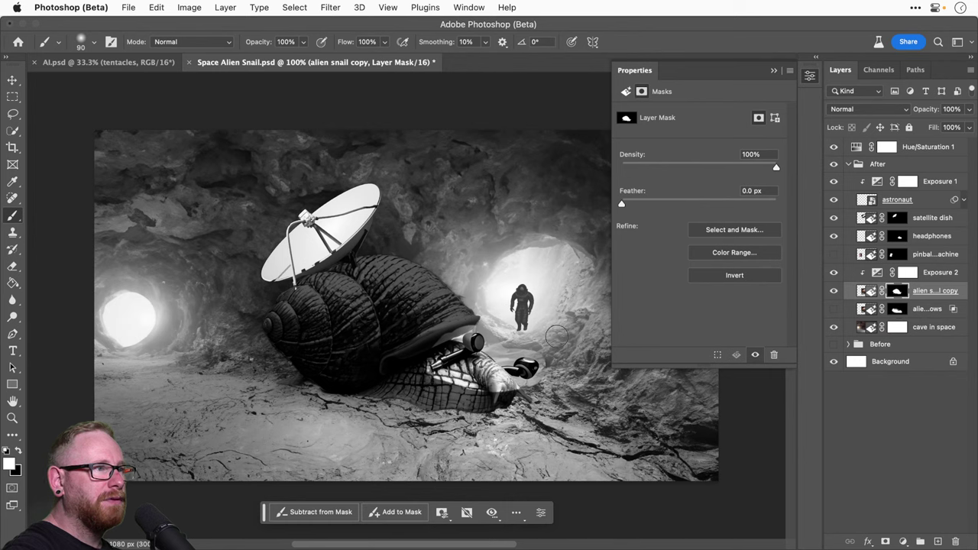
Step: Paint black on the Exposure 2 mask off the snail's head and touch up the snail mask
left_click(907, 272)
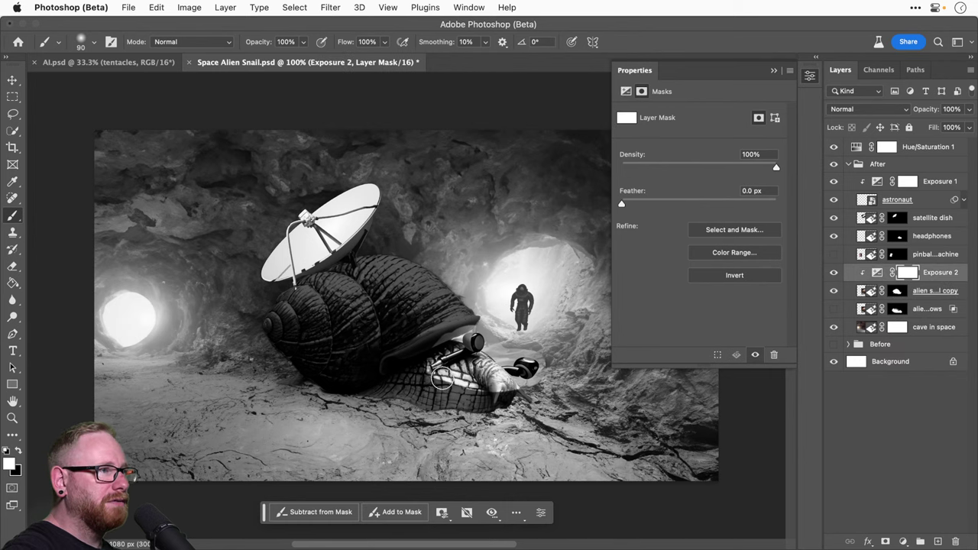
key("x")
key("x")
key("x")
mouse_move(432, 365)
left_mouse_down()
mouse_move(466, 384)
mouse_move(422, 368)
mouse_move(460, 381)
mouse_move(438, 384)
left_mouse_up()
key("x")
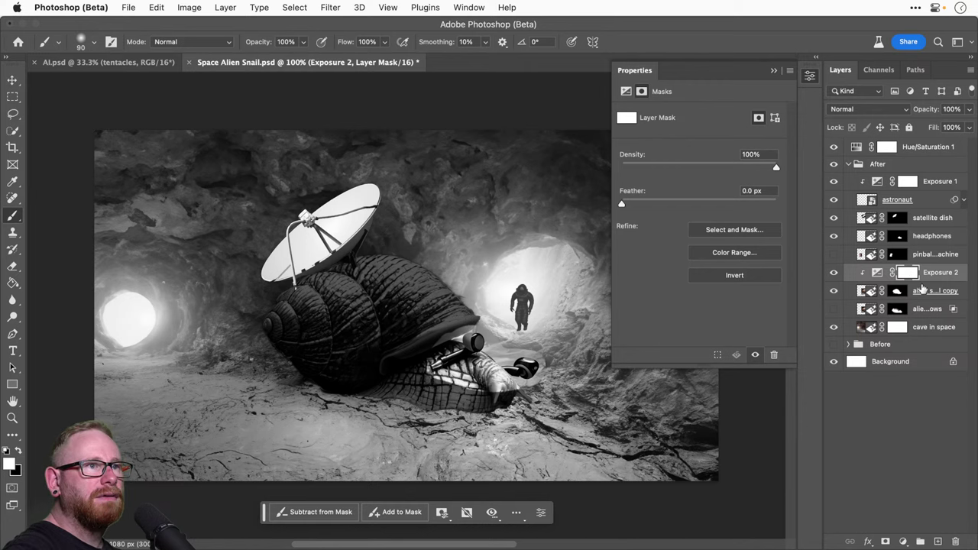
left_click(898, 292)
mouse_move(484, 353)
left_mouse_down()
mouse_move(452, 368)
mouse_move(467, 374)
mouse_move(427, 378)
mouse_move(482, 386)
left_mouse_up()
Step: Switch to the shadows layer's mask and show the alien snail shadows layer again
key("x")
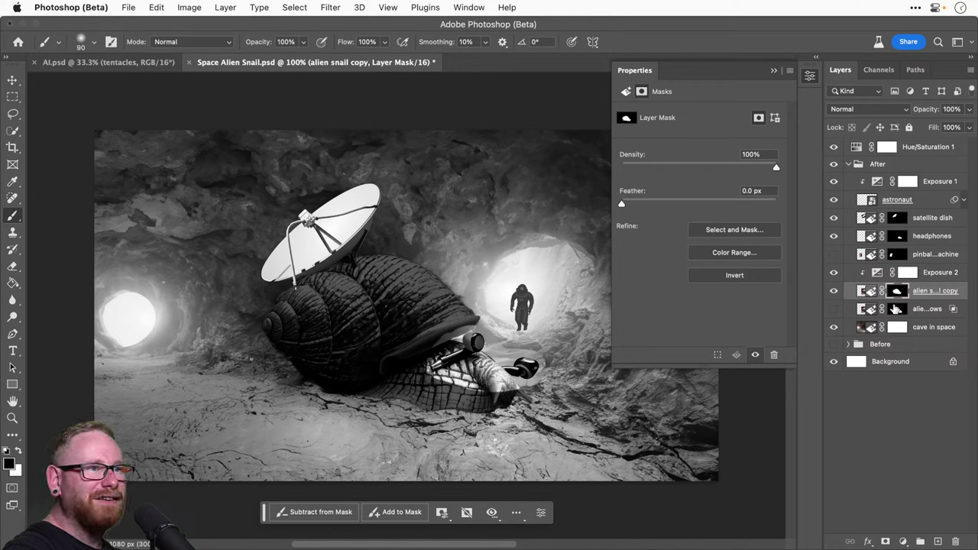
key("alt+[")
key("x")
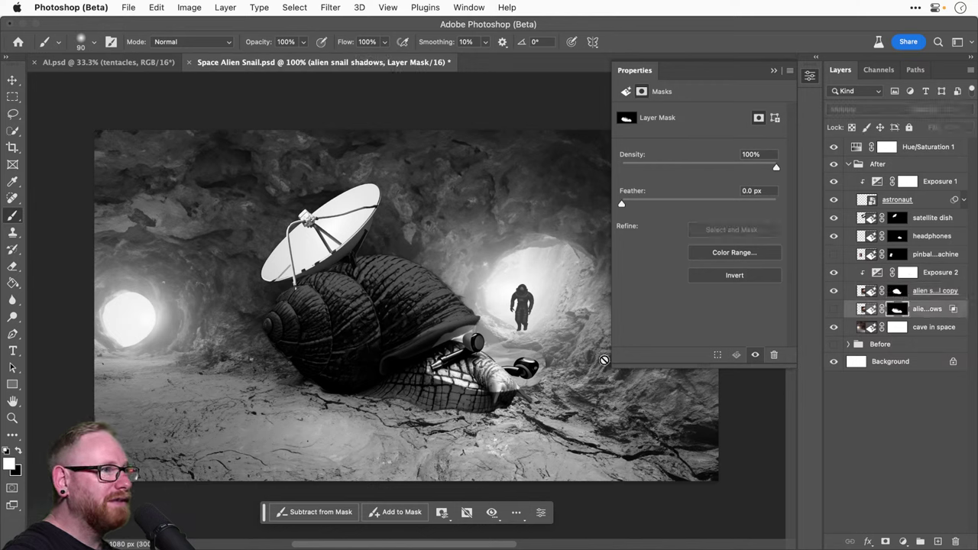
left_click(834, 309)
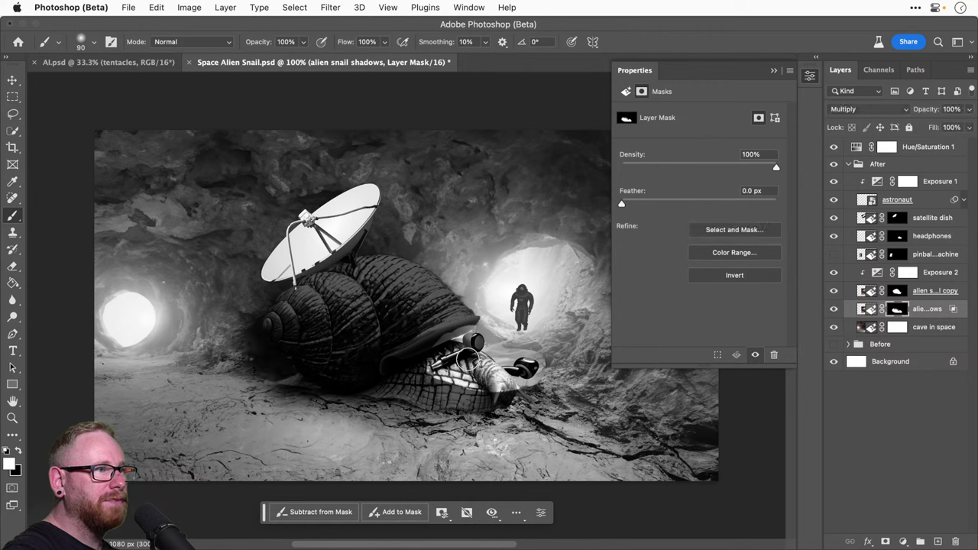
key("alt+]")
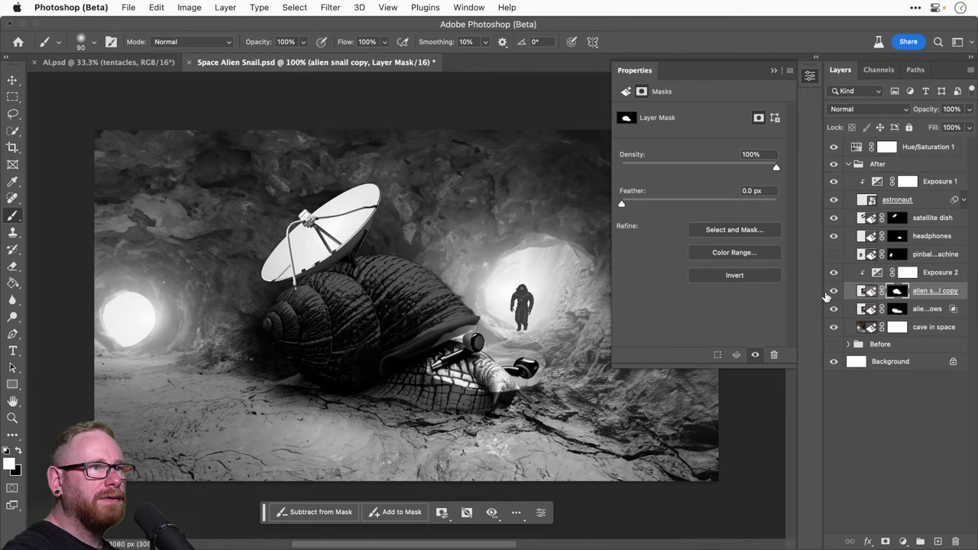
Step: Hide the alien snail copy and shadows layers, briefly checking the cave background
left_click(833, 290)
left_click(834, 310)
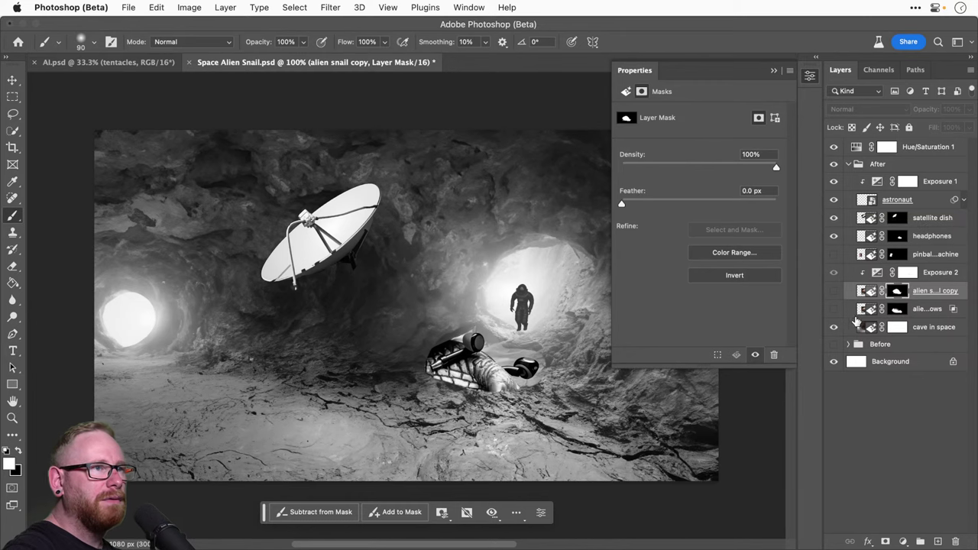
left_click(834, 328)
left_click(834, 330)
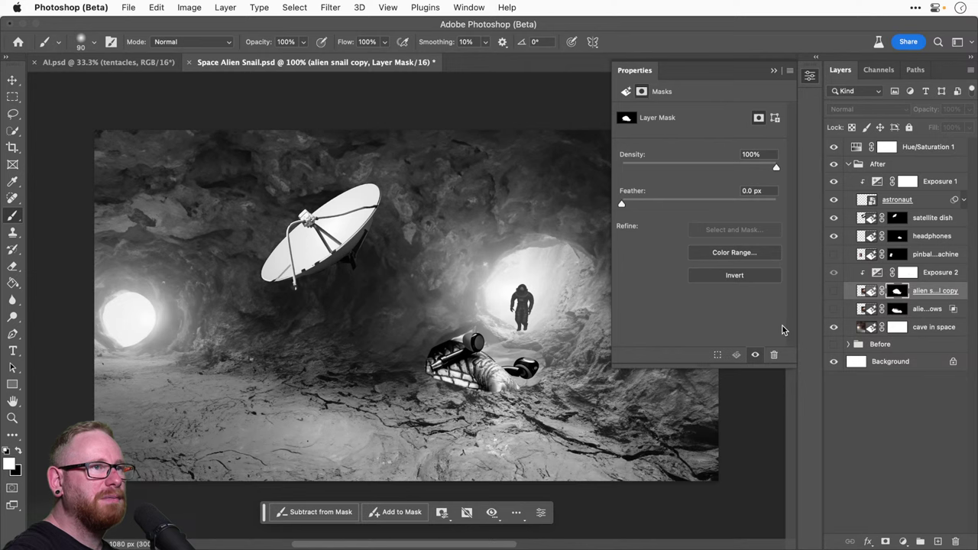
Step: Select the headphones layer from the canvas and compare it hidden and shown
key("v")
left_click(477, 379)
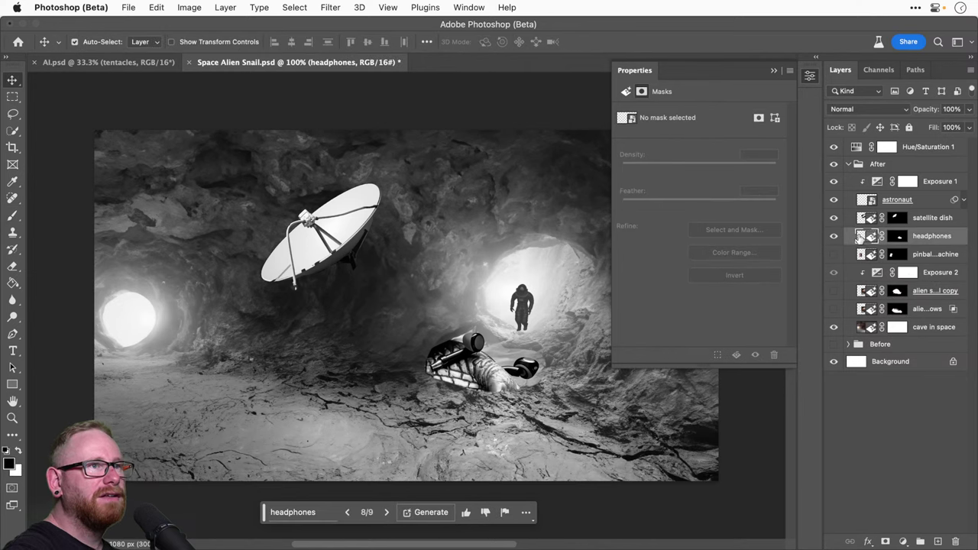
left_click(834, 236)
left_click(834, 238)
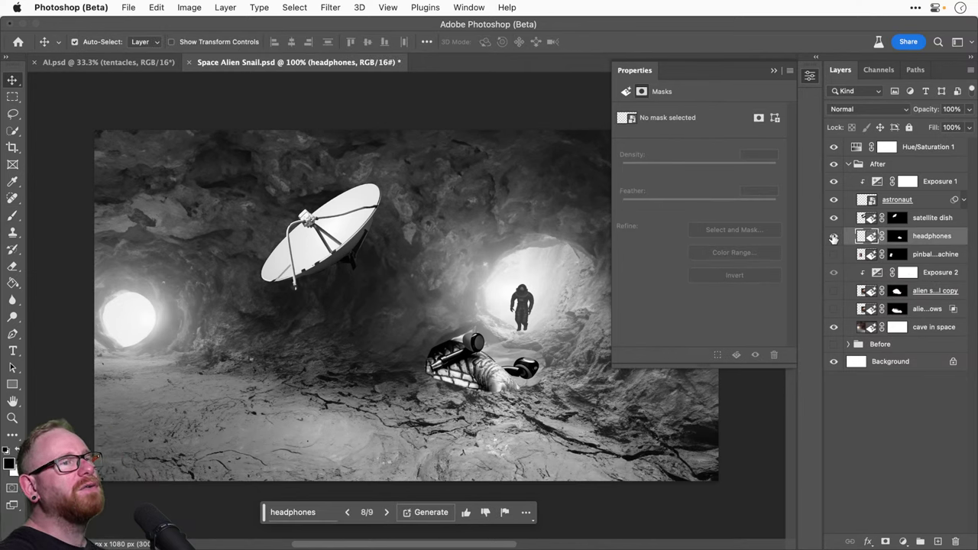
left_click(834, 237)
left_click(834, 237)
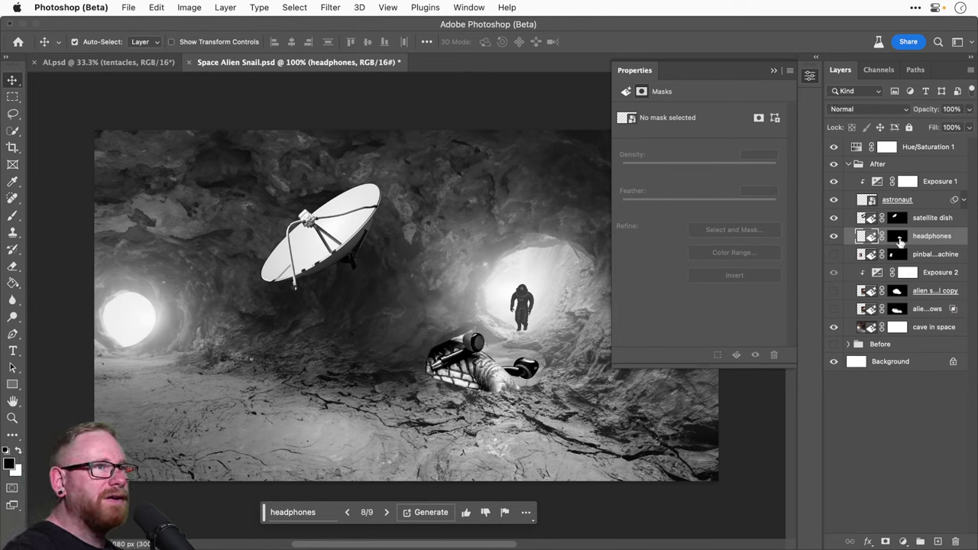
Step: Switch to Quick Selection and try a vector mask on the headphones, then undo it
left_click(898, 238)
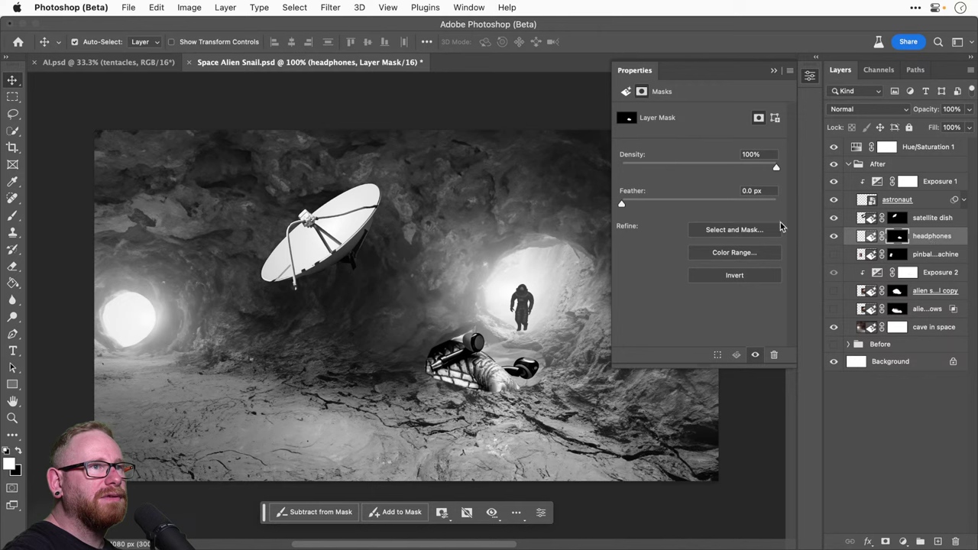
left_click(11, 131)
left_click(420, 44)
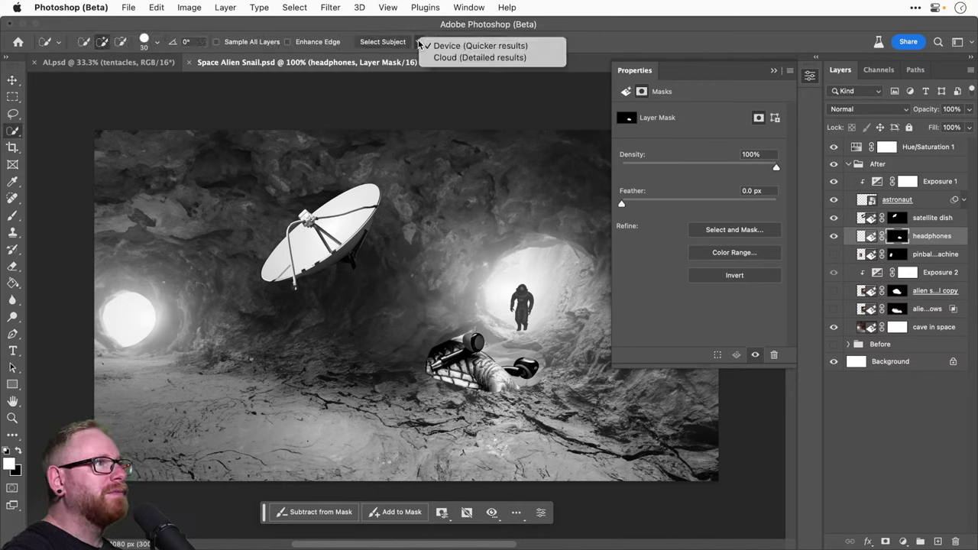
left_click(384, 42)
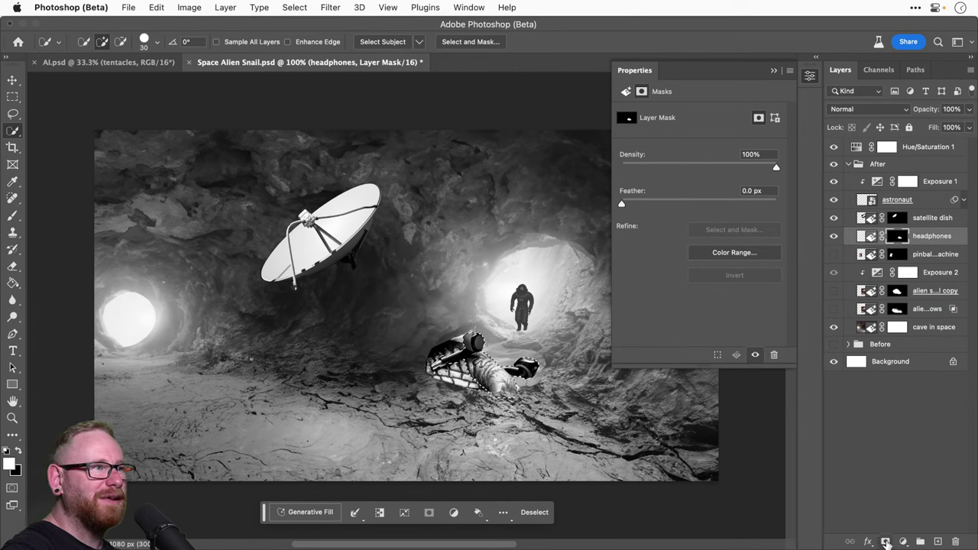
left_click(886, 541)
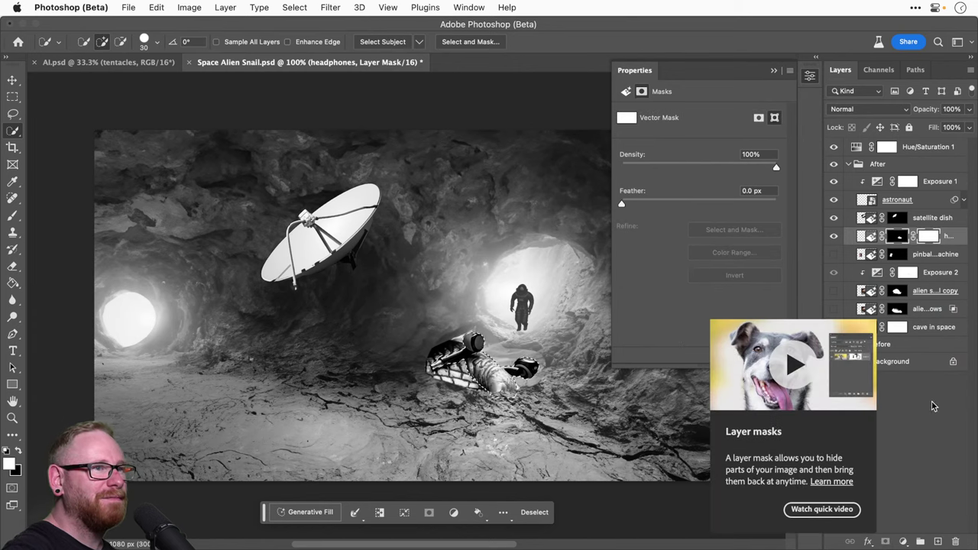
key("super+z")
key("super+z")
Step: Replace the headphones' layer mask with a new mask made from the selection
right_click(896, 236)
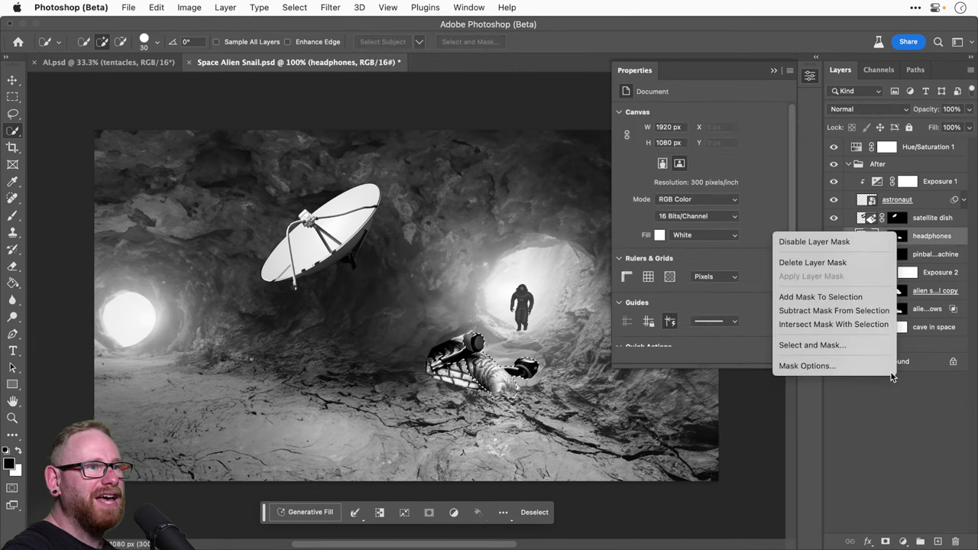
left_click(878, 262)
left_click(885, 541)
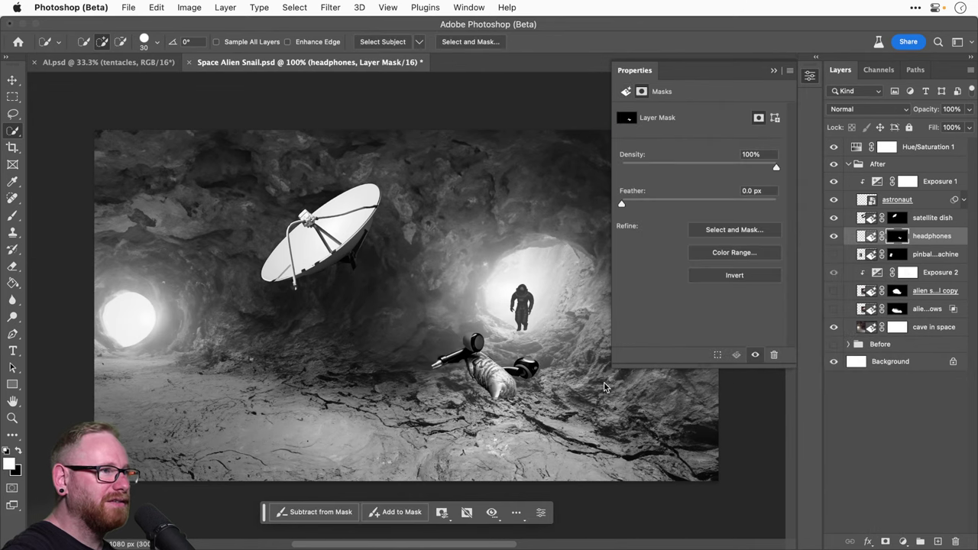
left_click(454, 348, "super")
key("super+z")
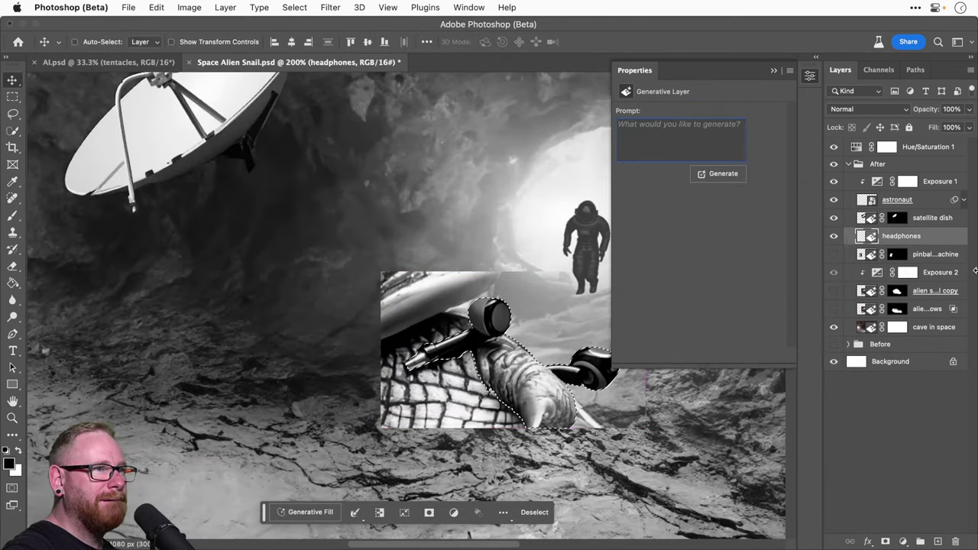
key("super+shift+z")
Step: Move the headphones above the snail copy, show the snail, and unclip and hide Exposure 2
left_click_drag(931, 241, 879, 295)
left_click(833, 308)
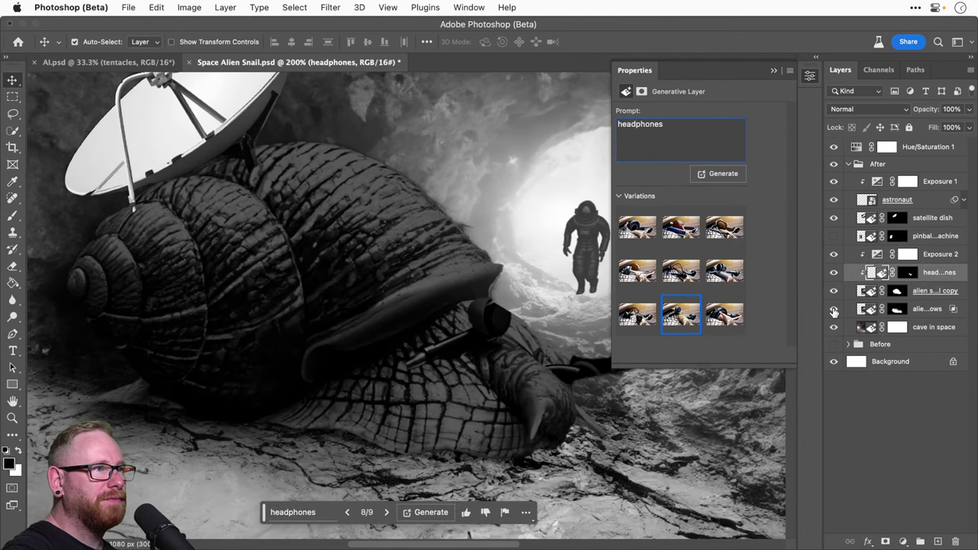
left_click(930, 273, "alt")
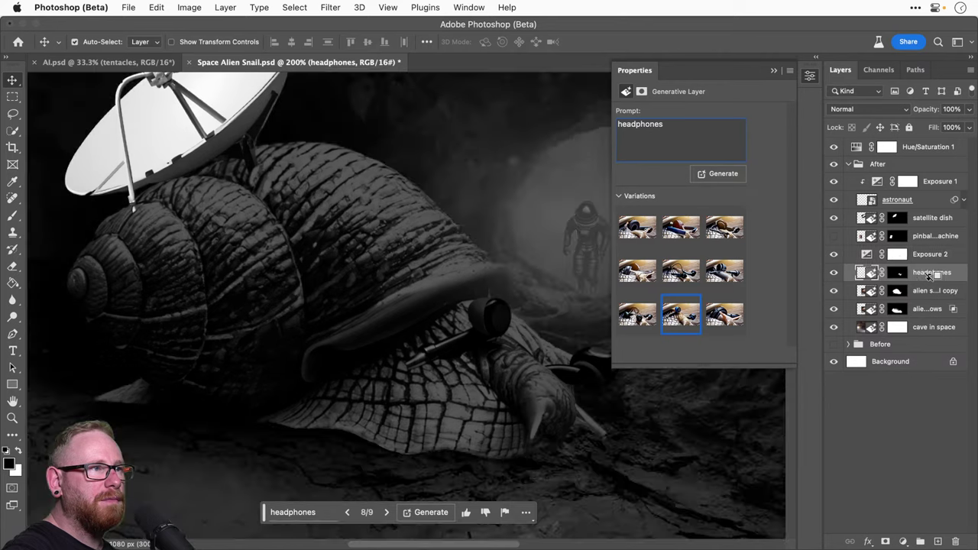
left_click(833, 254)
left_click(834, 272)
left_click(833, 273)
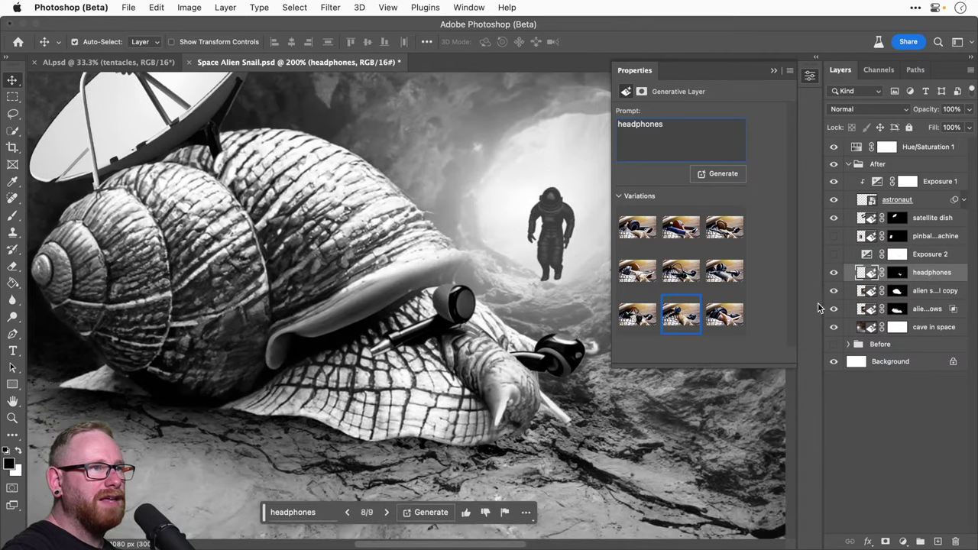
Step: Hide Hue/Saturation 1 for colour and select both the headphones and alien snail copy layers
left_click(834, 147)
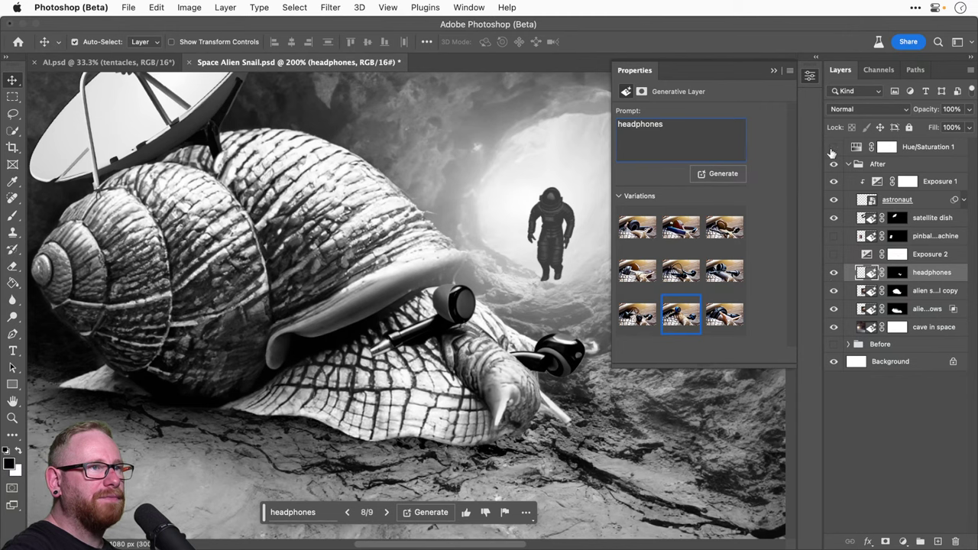
left_click(836, 274)
left_click(835, 273)
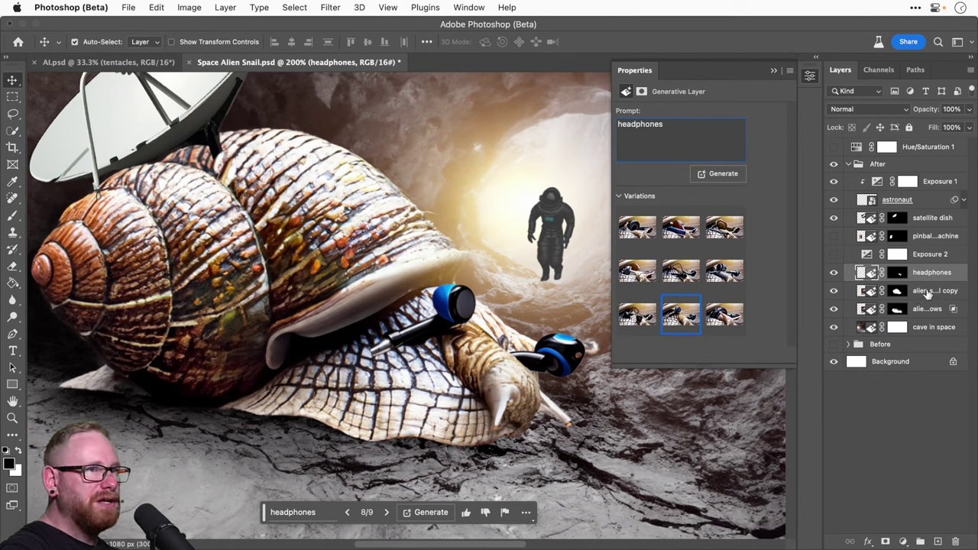
left_click(926, 294, "shift")
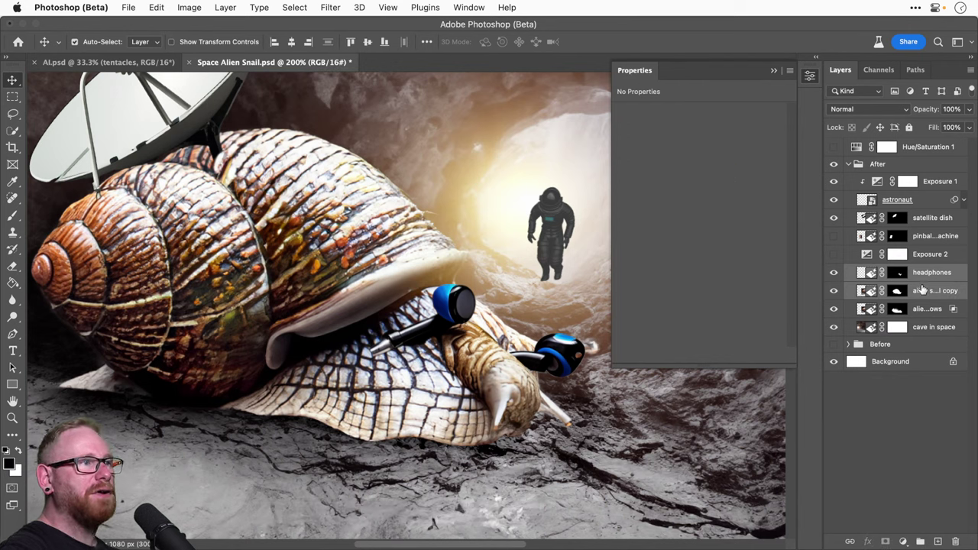
right_click(922, 290)
Step: Convert the two layers into one smart object with Exposure 2 clipped and visible
left_click(871, 500)
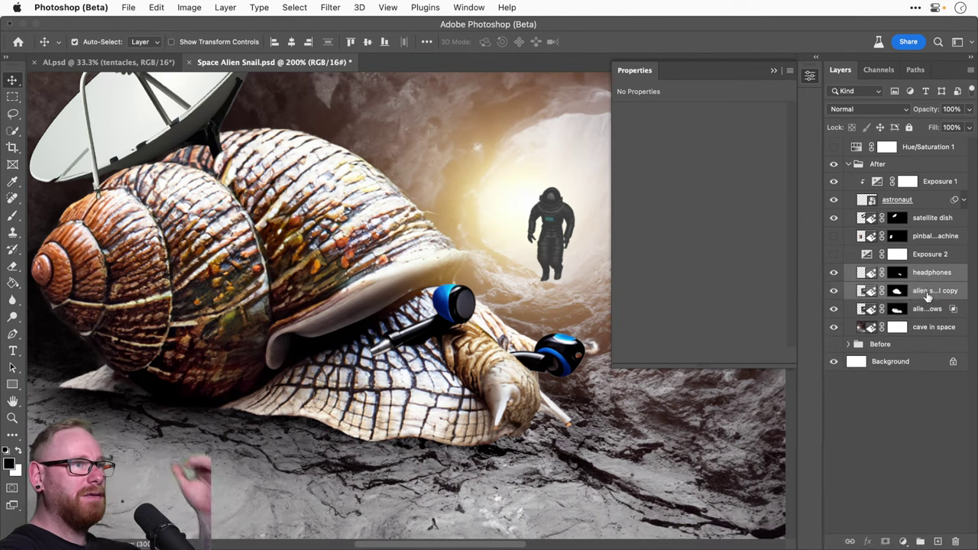
left_click(928, 263, "alt")
left_click(834, 253)
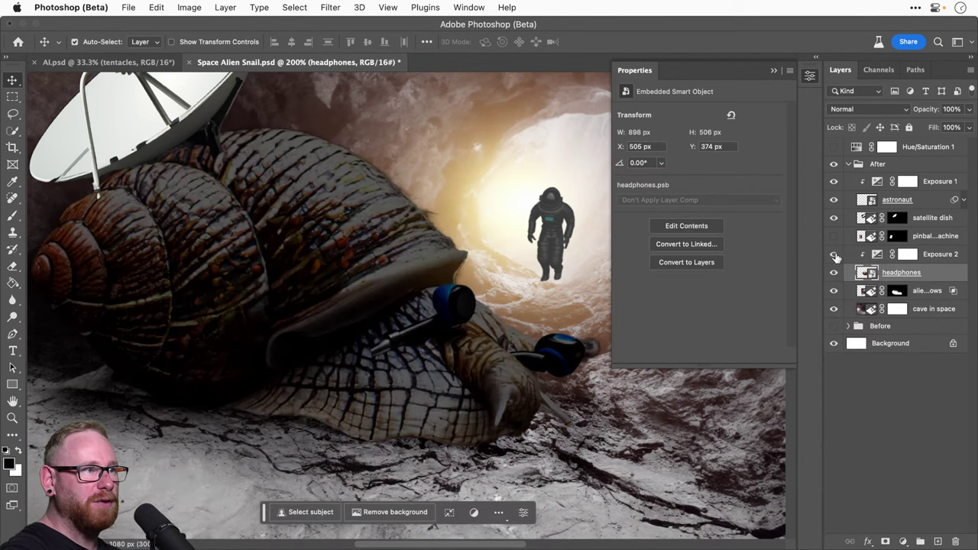
key("ctrl+minus")
key("ctrl+minus")
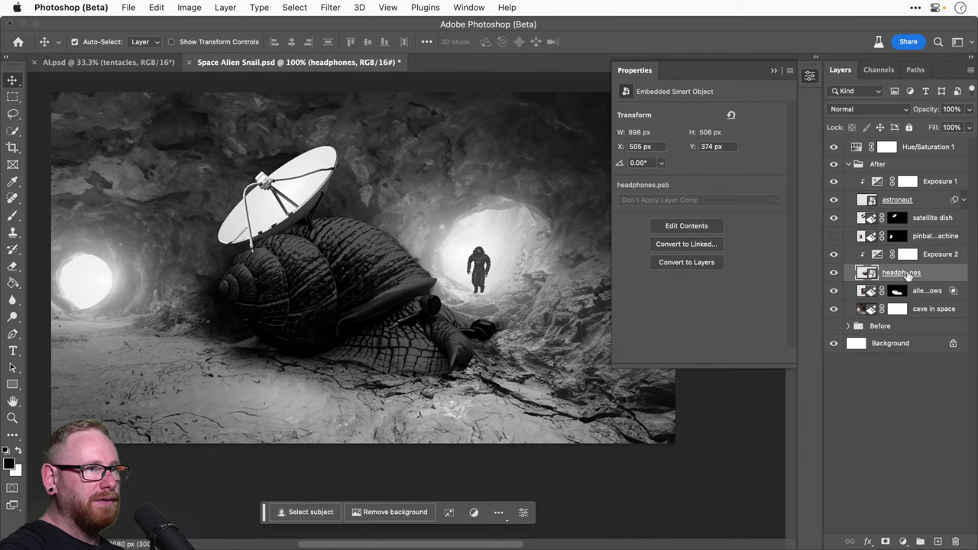
Step: Rename the smart object 'alien snail' and compare the scene with it hidden and shown
type("alien snail")
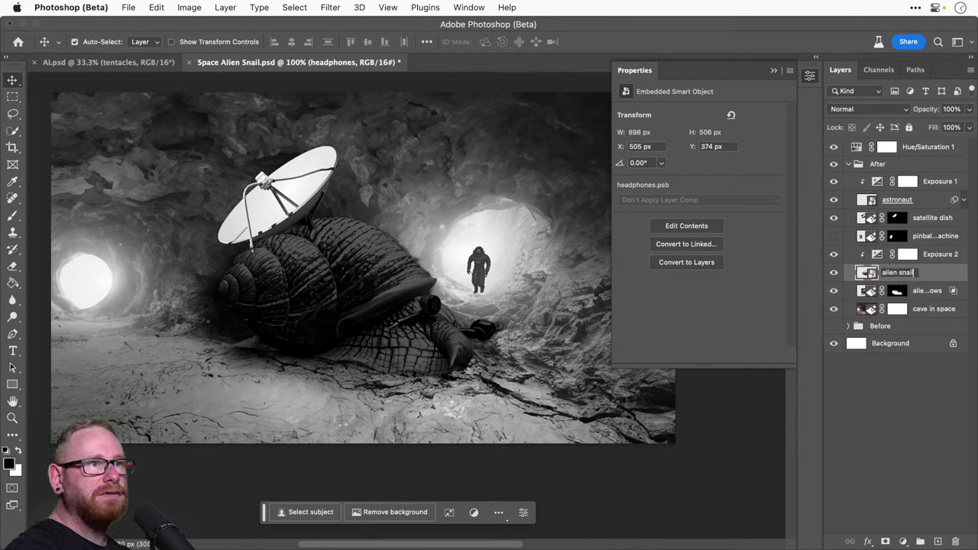
key("Return")
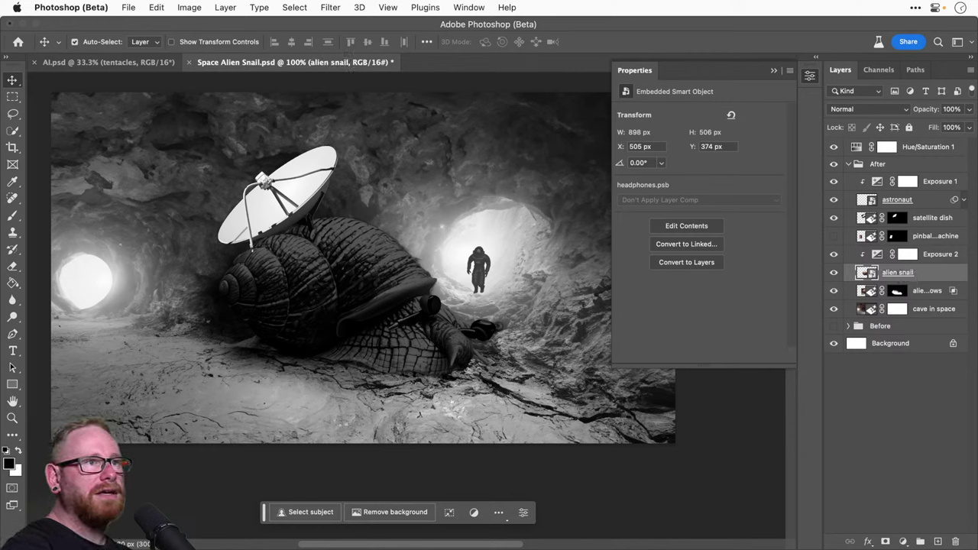
left_click(833, 273)
left_click(833, 273)
left_click(375, 334, "ctrl")
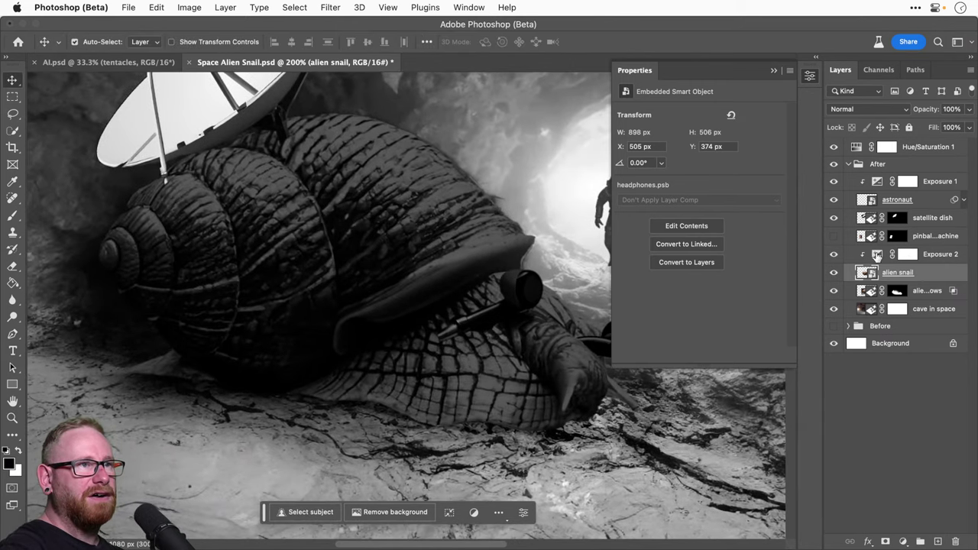
left_click(877, 257)
Step: Paint out the Exposure 2 mask around the bright tunnel opening with a 125–200 brush
left_click(908, 255)
key("b")
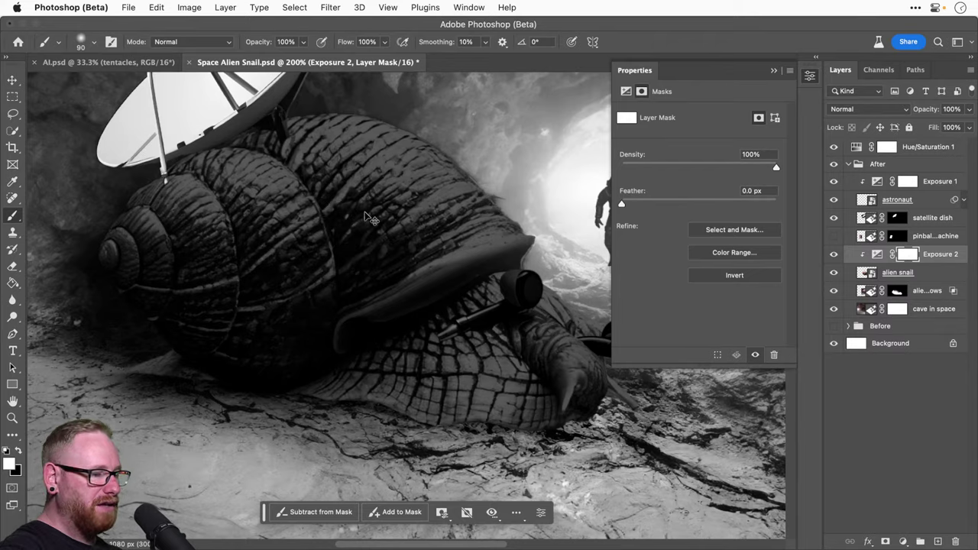
key("ctrl+minus")
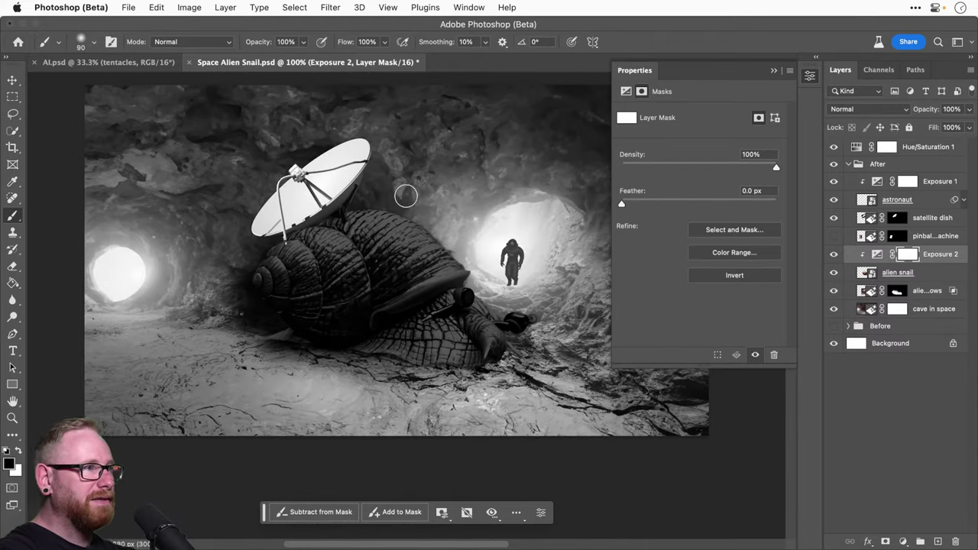
key("bracketright")
key("bracketright")
key("bracketright")
key("bracketright")
key("bracketright")
mouse_move(385, 171)
left_mouse_down()
mouse_move(408, 227)
mouse_move(493, 229)
mouse_move(447, 185)
left_mouse_up()
key("bracketright")
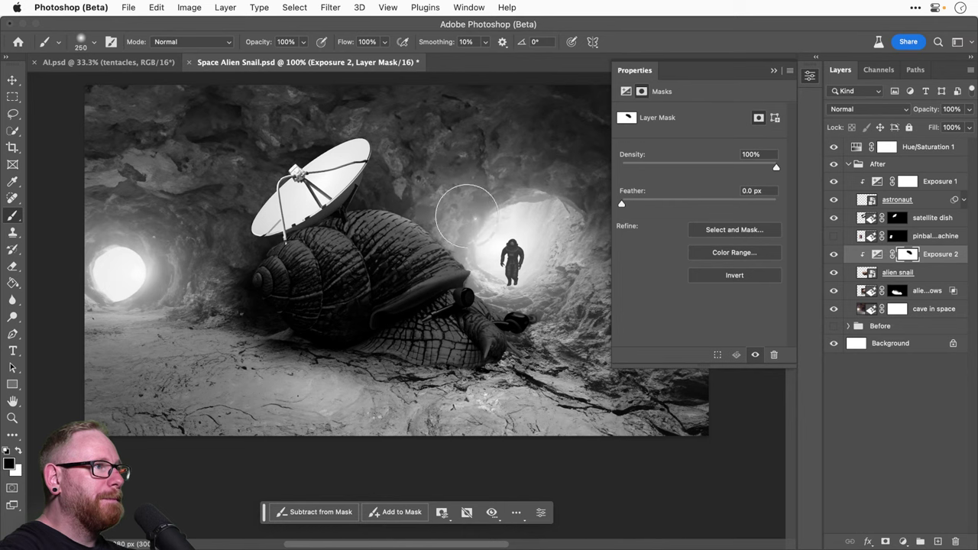
key("bracketleft")
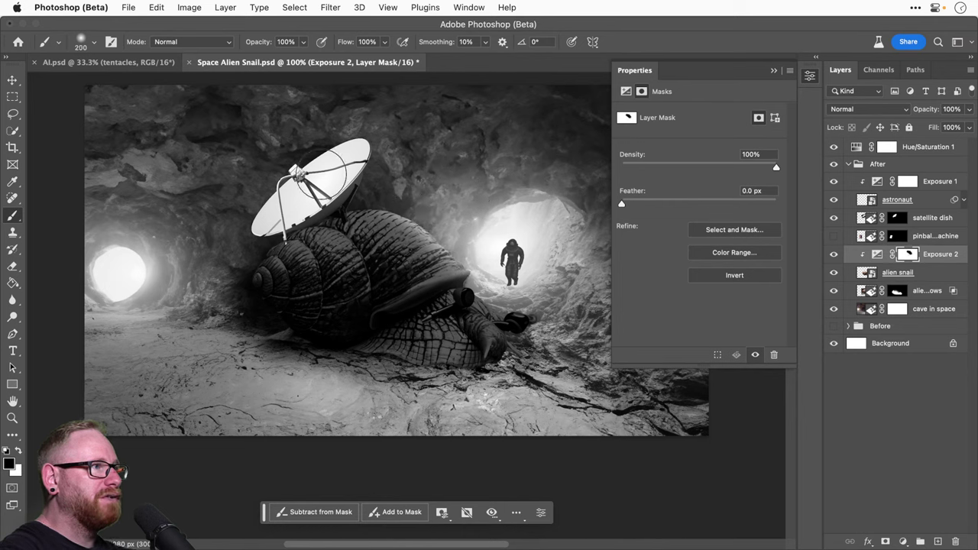
key("bracketleft")
key("bracketleft")
key("bracketleft")
mouse_move(412, 195)
left_mouse_down()
mouse_move(485, 202)
mouse_move(517, 241)
mouse_move(508, 248)
mouse_move(441, 221)
mouse_move(338, 239)
left_mouse_up()
Step: Paint the mask along the snail's antenna with a 35 brush, then a broad 500 stroke
key("super+plus")
key("bracketleft")
key("bracketleft")
key("bracketleft")
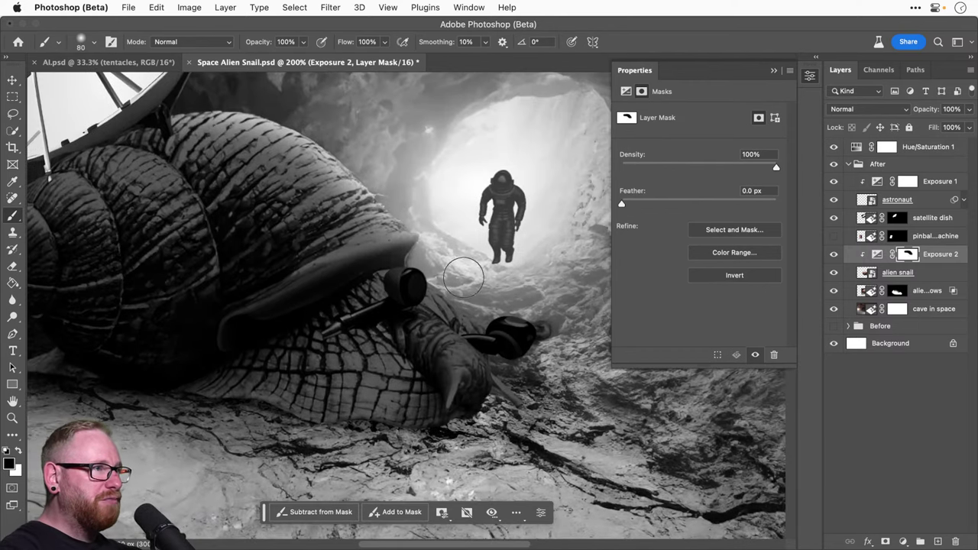
key("bracketleft")
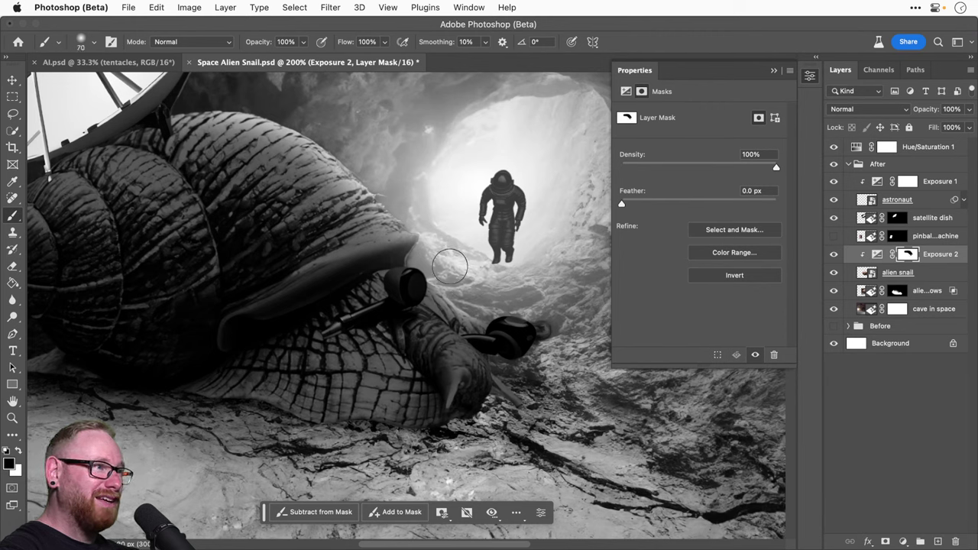
key("bracketleft")
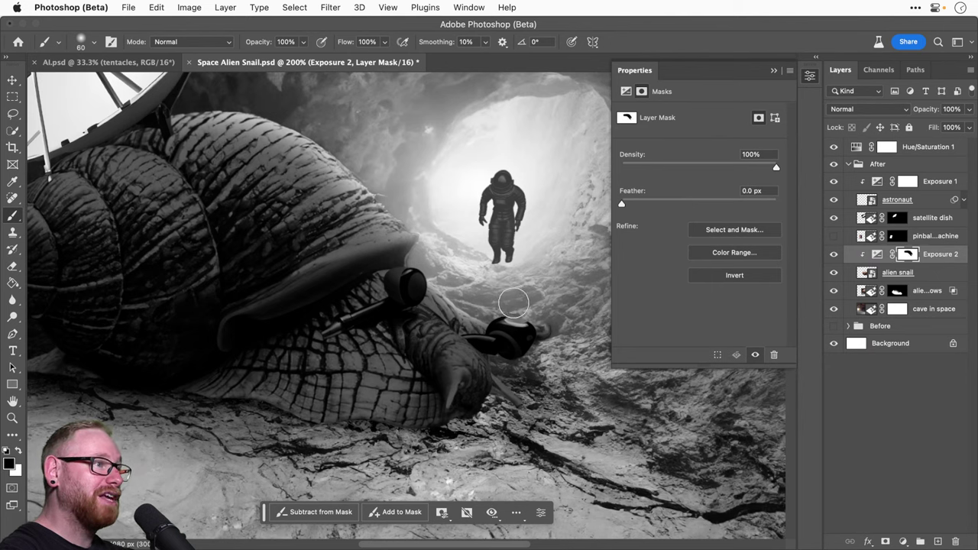
key("bracketleft")
key("bracketleft")
key("bracketleft")
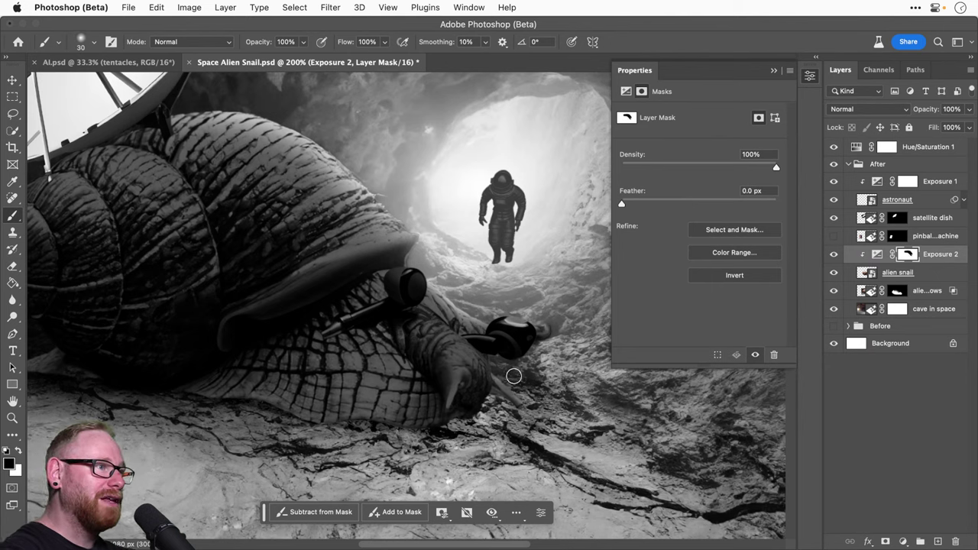
left_click_drag(501, 377, 499, 375)
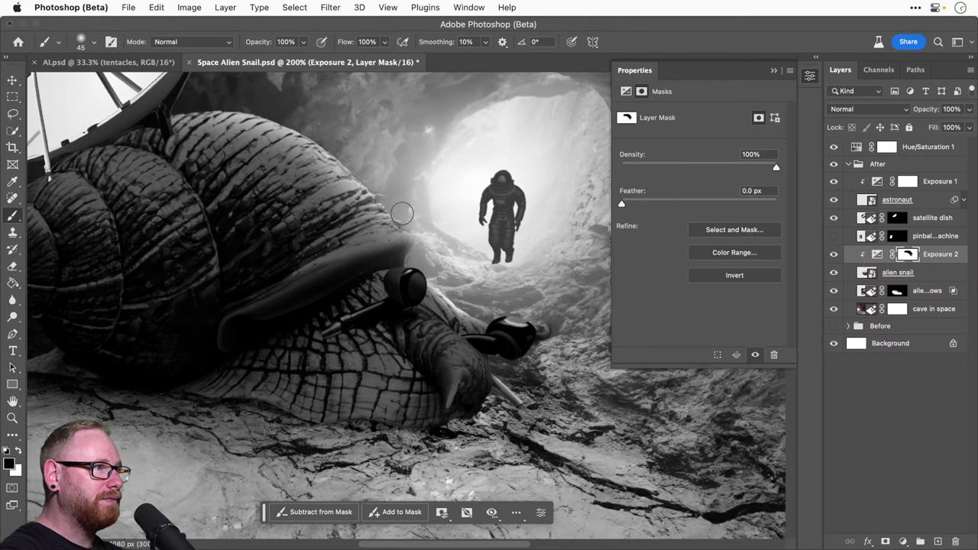
mouse_move(408, 199)
left_mouse_down()
mouse_move(454, 266)
mouse_move(373, 235)
left_mouse_up()
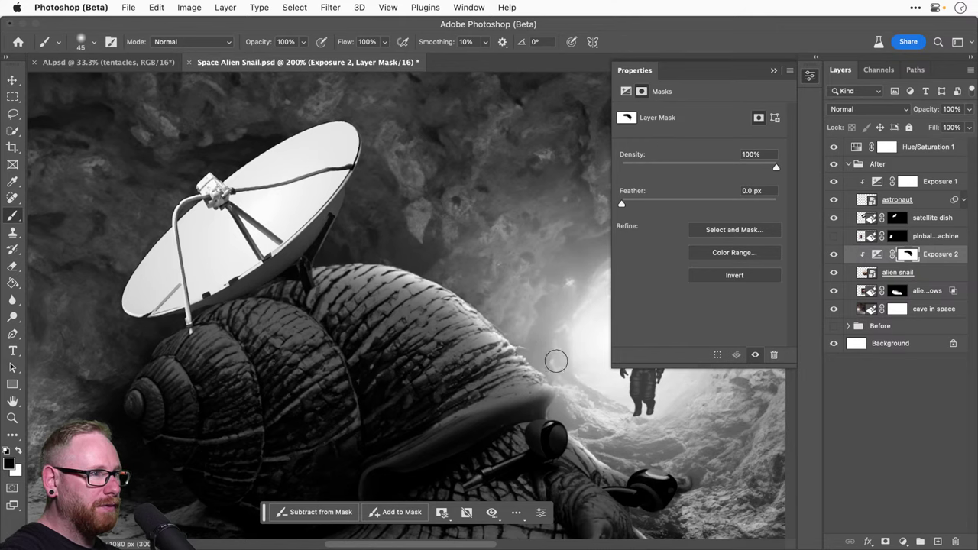
left_click_drag(556, 360, 413, 258)
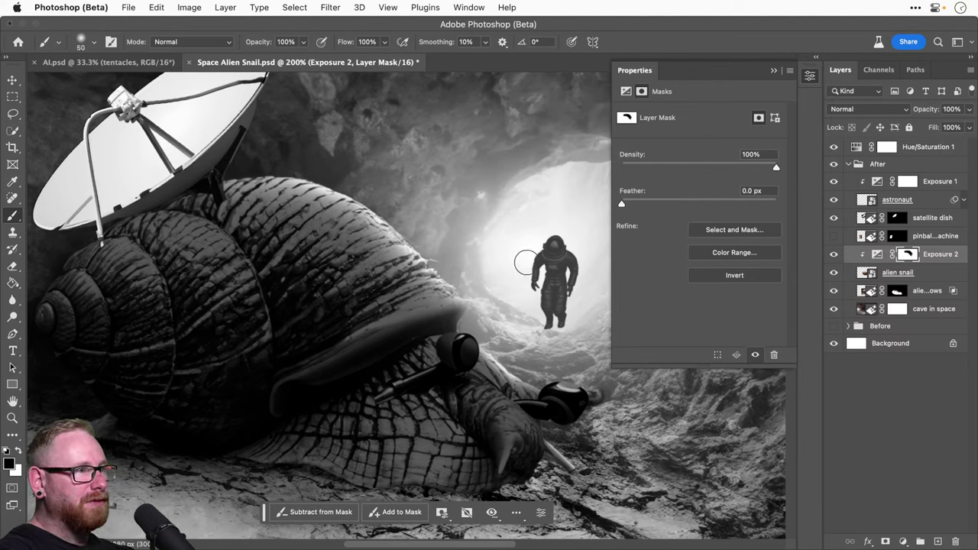
key("bracketright")
key("bracketright")
key("bracketright")
key("bracketright")
key("bracketright")
key("bracketright")
key("bracketright")
key("bracketright")
key("bracketright")
key("bracketright")
key("bracketright")
key("bracketright")
key("bracketright")
key("bracketright")
key("bracketright")
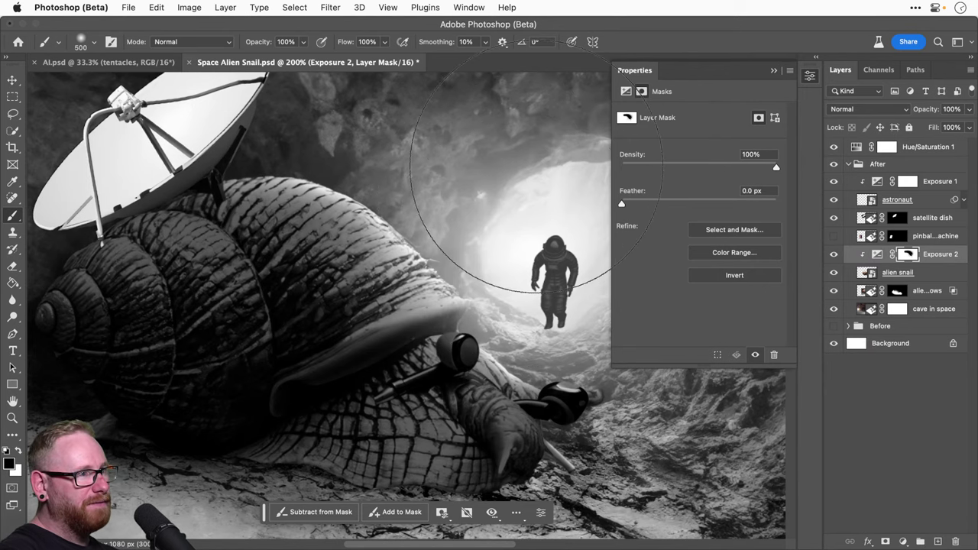
left_click_drag(429, 254, 300, 241)
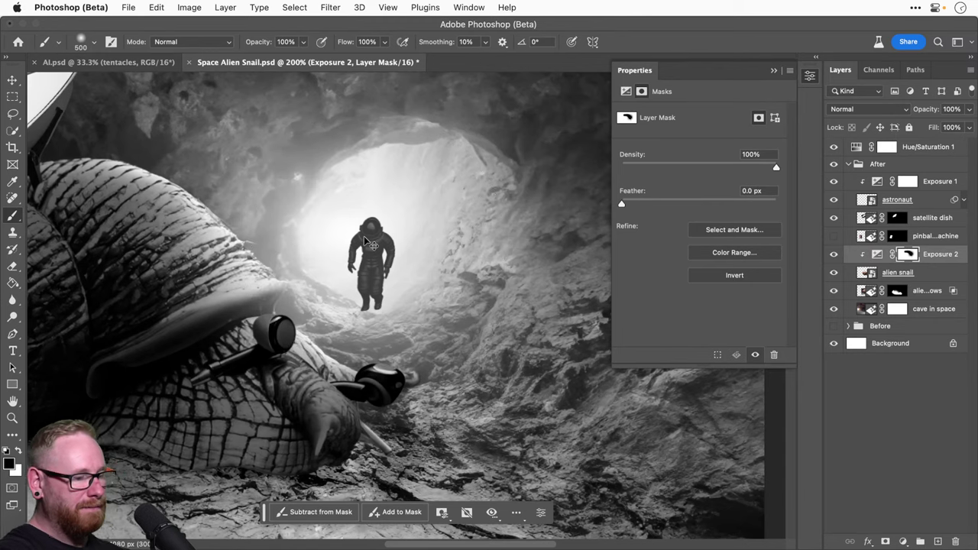
key("super+minus")
left_click_drag(373, 287, 434, 294)
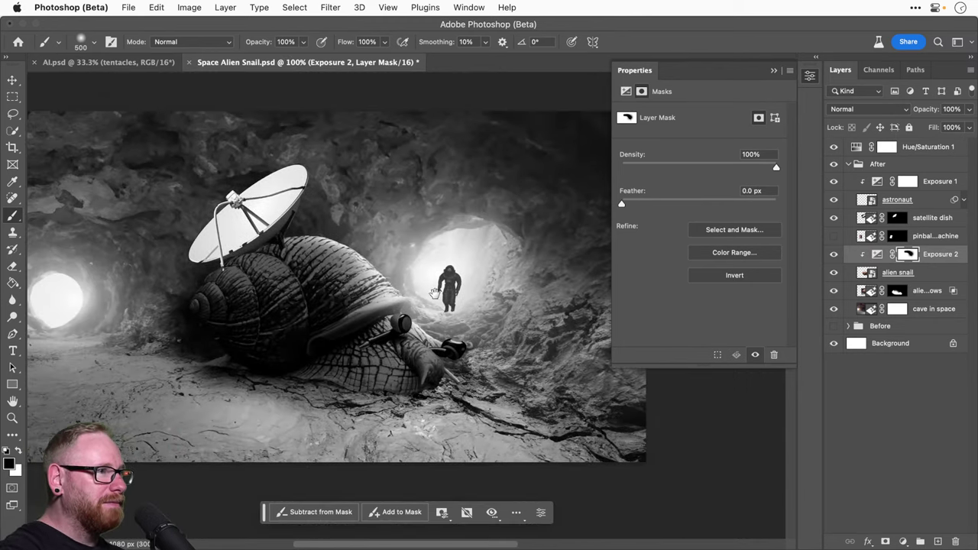
Step: Set the Exposure 2 adjustment to exposure -1.85 and gamma correction 0.50
left_click(877, 254)
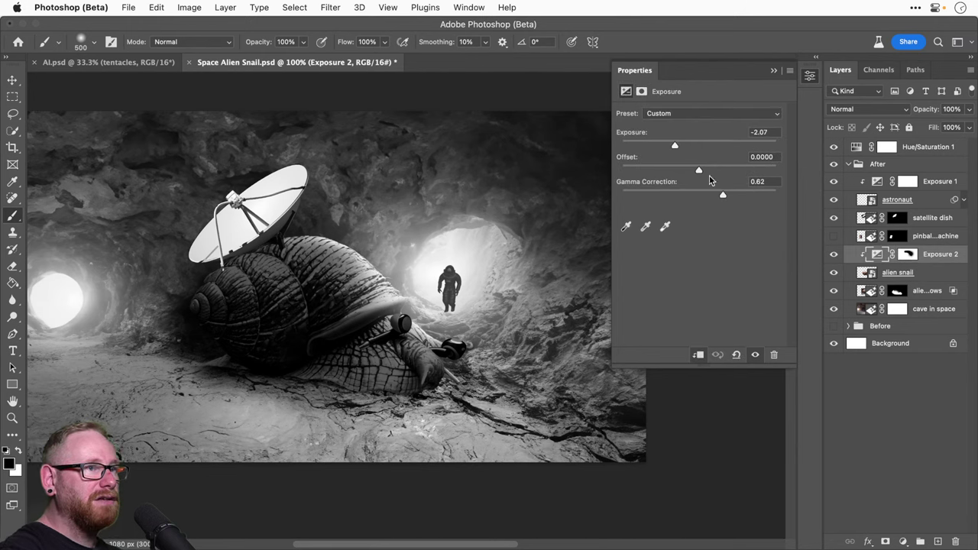
left_click_drag(741, 197, 733, 193)
mouse_move(684, 151)
left_mouse_down()
mouse_move(653, 140)
mouse_move(685, 146)
mouse_move(678, 143)
left_mouse_up()
mouse_move(732, 195)
left_mouse_down()
mouse_move(716, 196)
mouse_move(728, 196)
left_mouse_up()
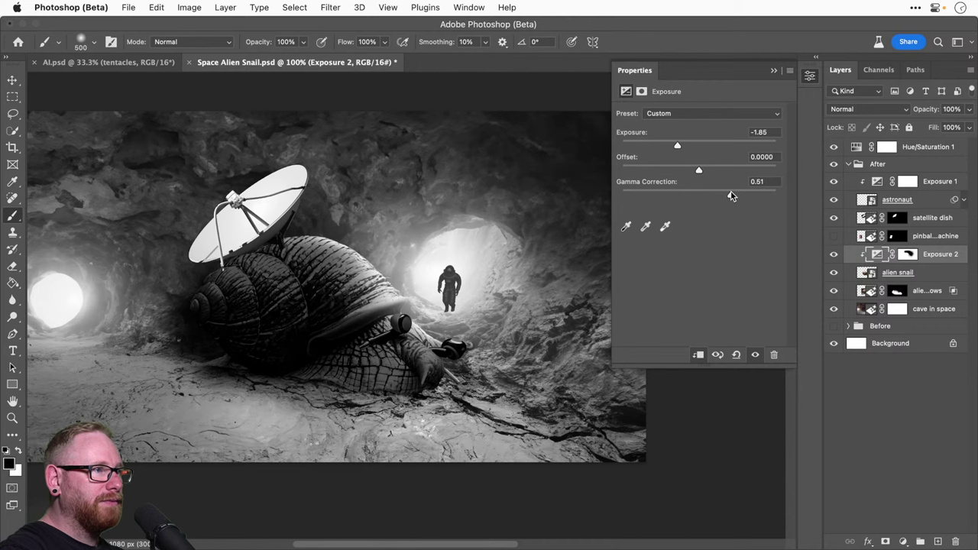
Step: Zoom to 200% on the snail and compare it with the black-and-white adjustment off
key("super+equal")
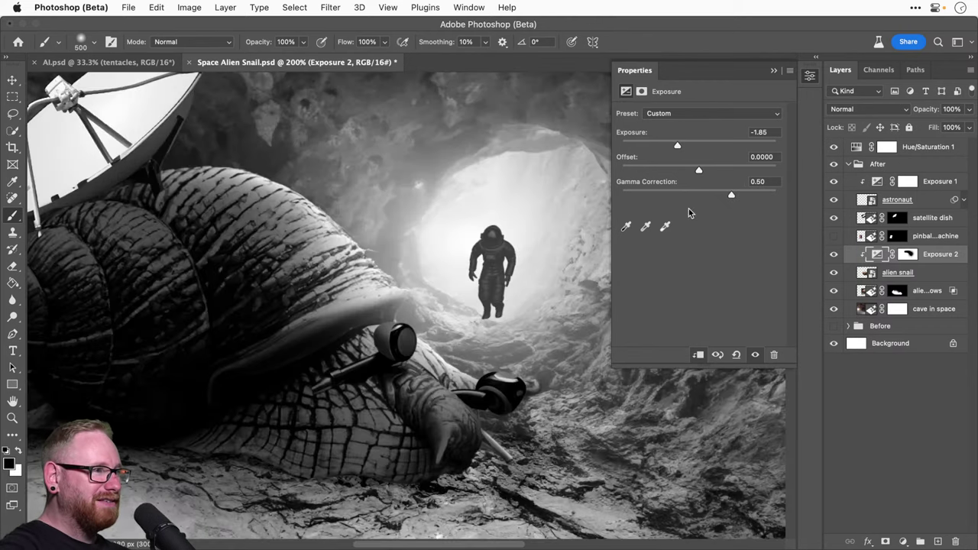
left_click_drag(359, 348, 472, 347)
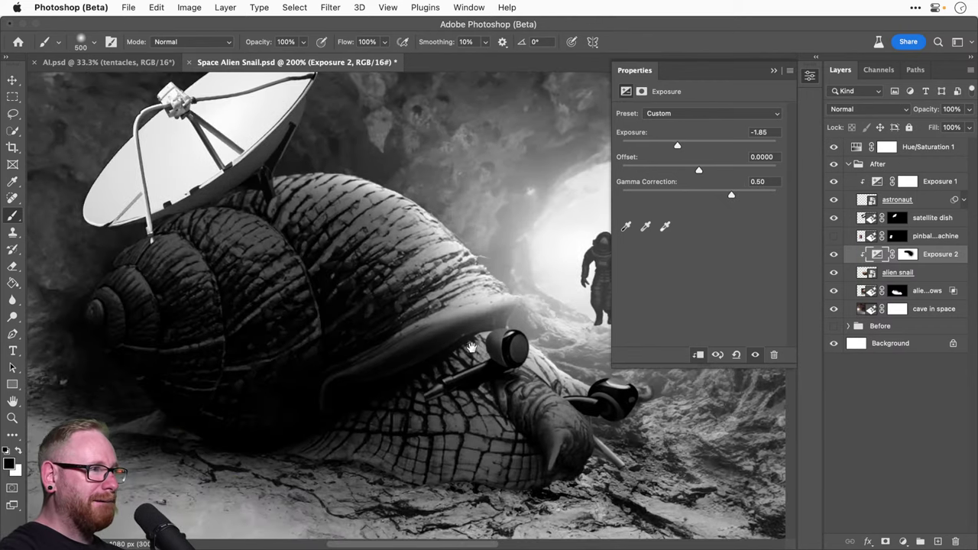
left_click(834, 150)
left_click(834, 150)
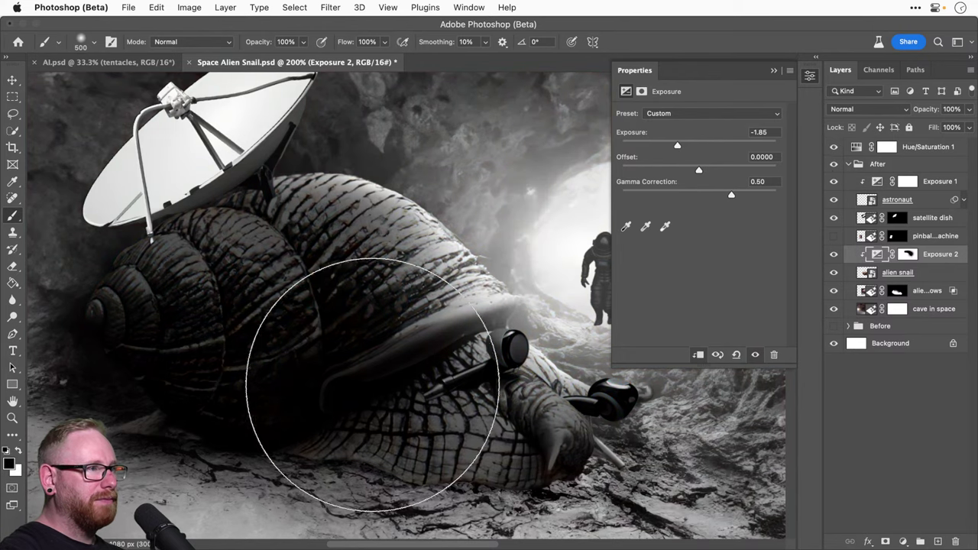
left_click_drag(318, 385, 379, 375)
left_click_drag(486, 213, 371, 230)
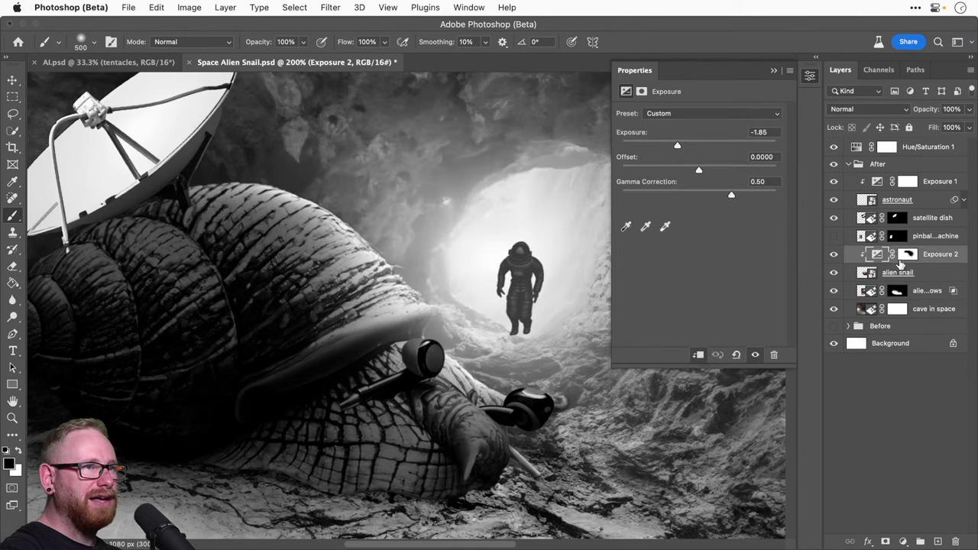
left_click(904, 257)
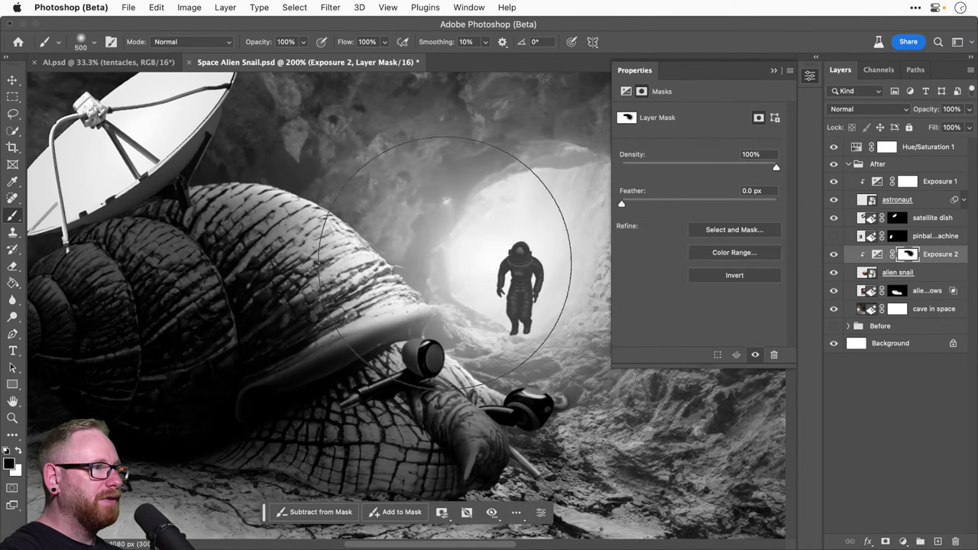
Step: Swap the brush colour, shrink the brush and bring the snail's shell into view
scroll(458, 283, "down", 3)
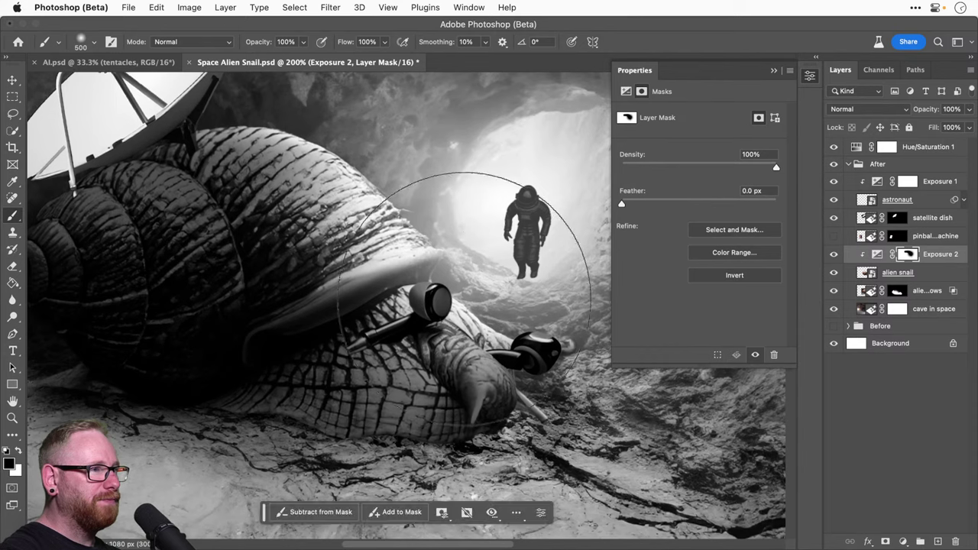
key("bracketleft")
key("bracketleft")
key("bracketleft")
key("bracketleft")
key("bracketleft")
key("bracketleft")
key("bracketleft")
key("x")
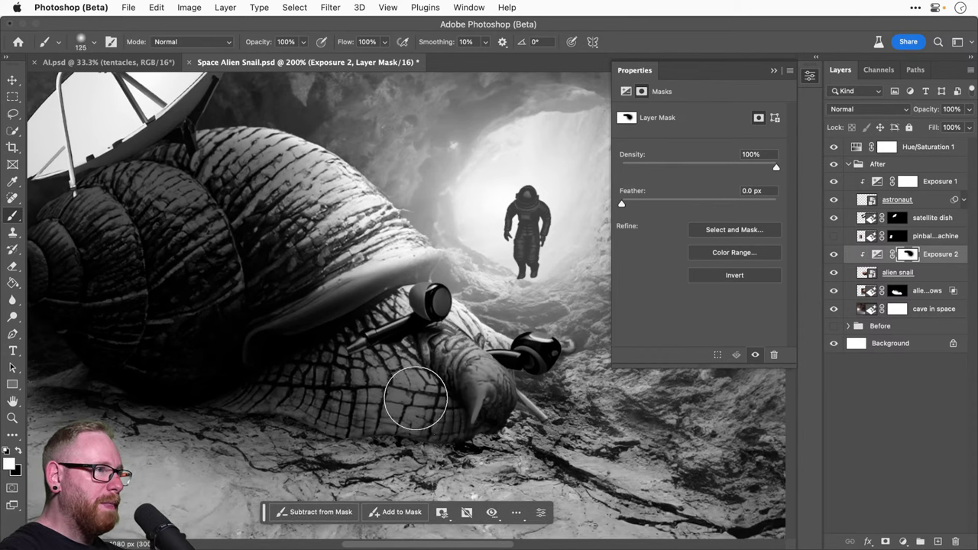
key("bracketleft")
key("bracketleft")
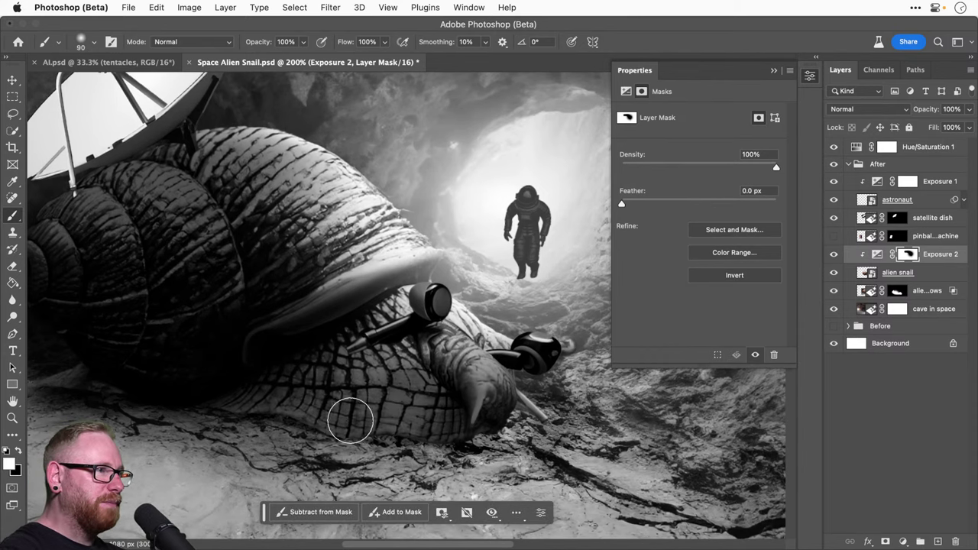
left_click_drag(346, 369, 406, 375)
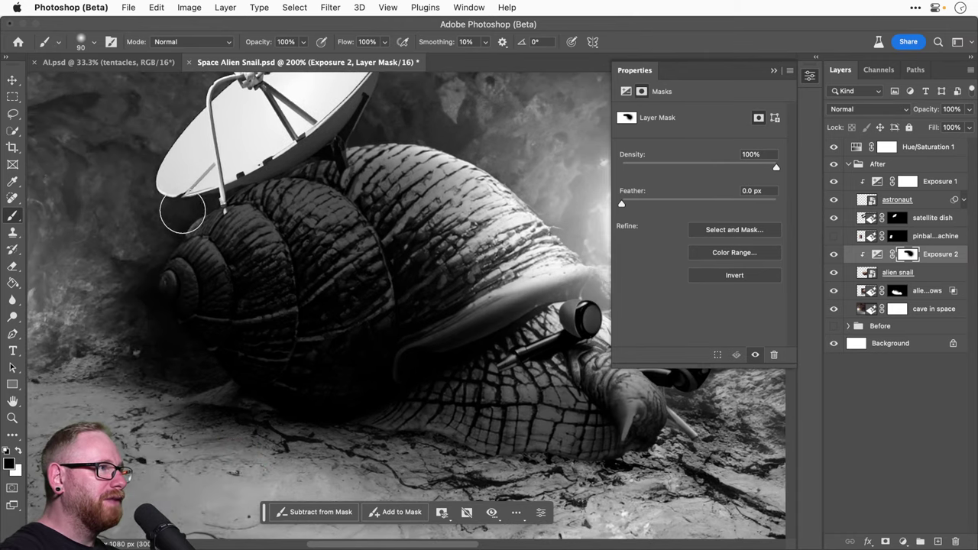
left_click_drag(161, 232, 384, 252)
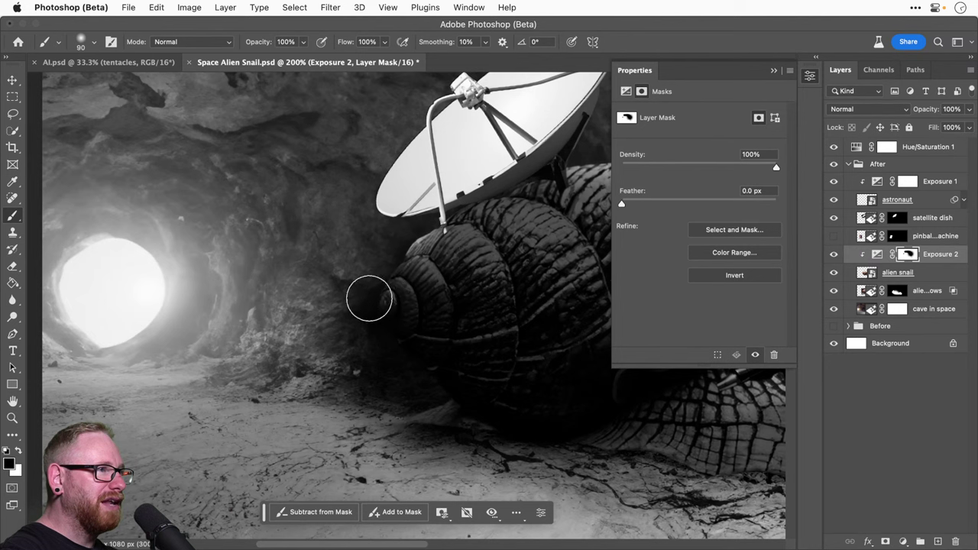
Step: Paint the Exposure 2 mask with a small brush along the shell's top edge
key("bracketright")
key("bracketright")
key("bracketright")
key("bracketright")
key("bracketright")
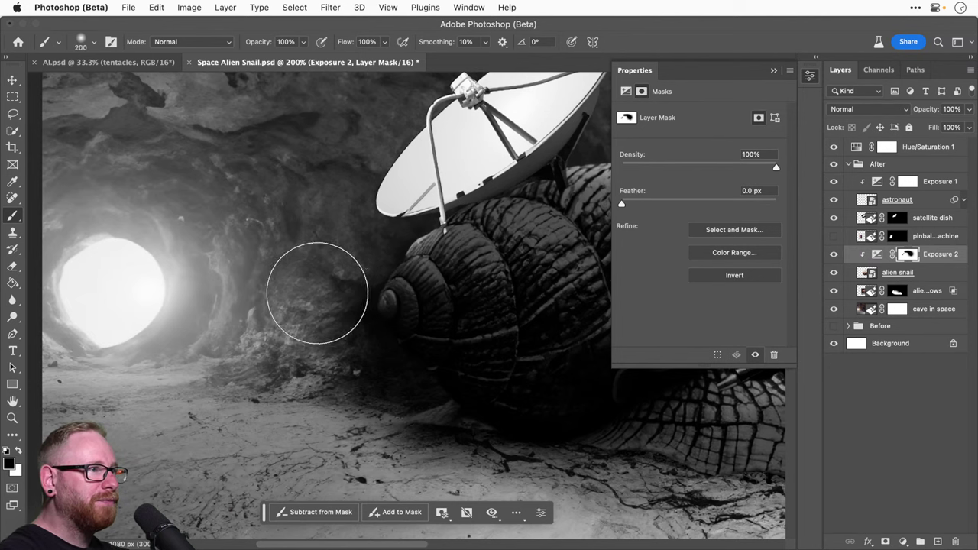
key("bracketright")
key("bracketright")
key("bracketright")
key("bracketright")
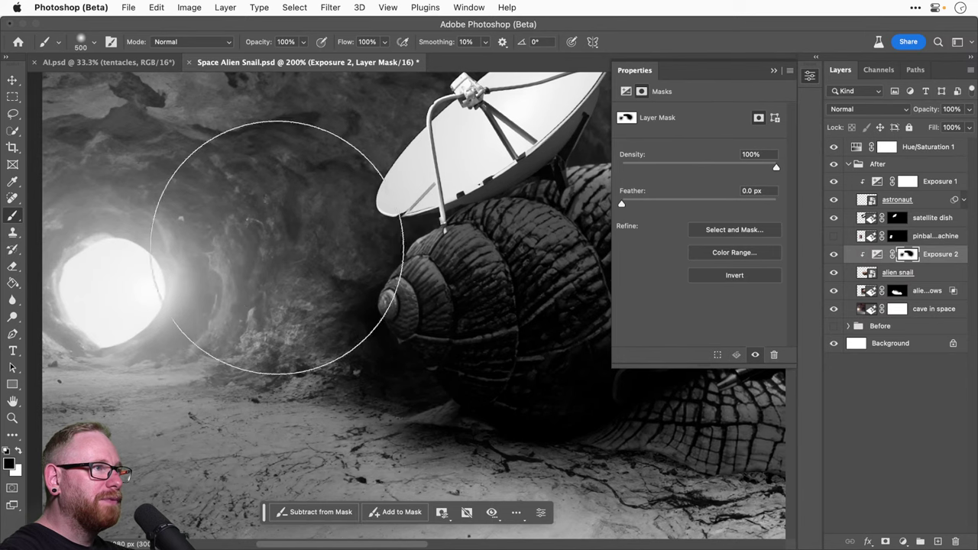
key("bracketleft")
key("bracketleft")
key("bracketleft")
key("bracketleft")
key("bracketleft")
key("bracketleft")
key("bracketleft")
key("bracketleft")
key("bracketleft")
key("bracketleft")
key("bracketleft")
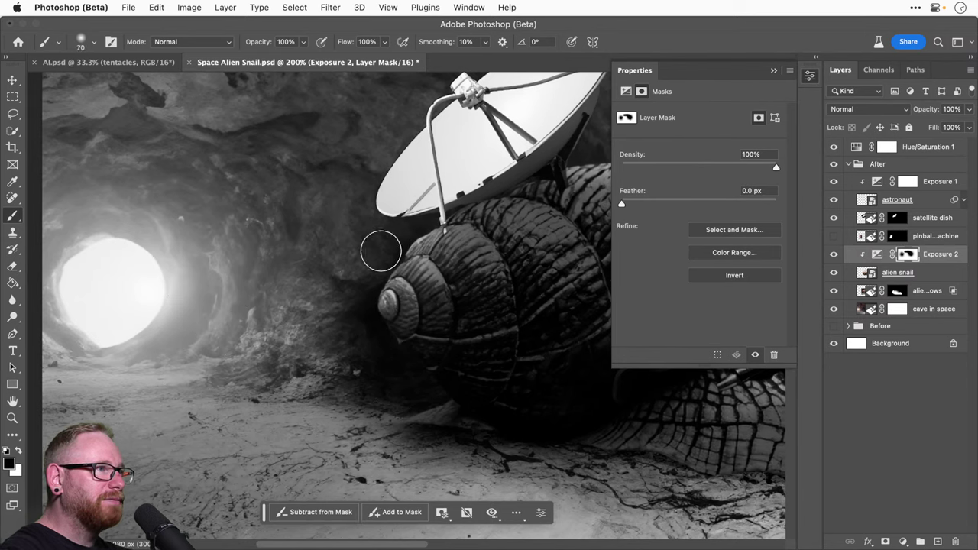
key("x")
key("bracketleft")
key("bracketleft")
key("bracketleft")
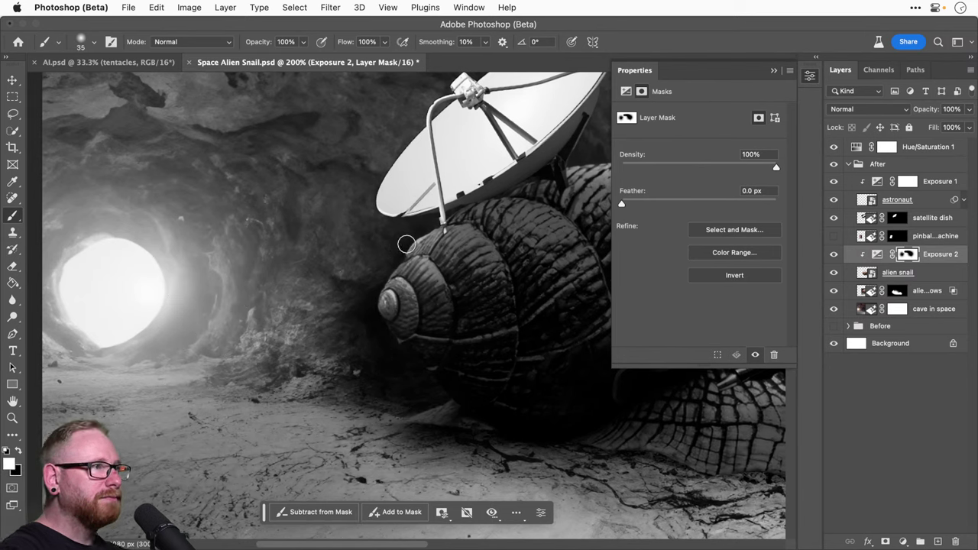
mouse_move(406, 244)
left_mouse_down()
mouse_move(457, 240)
mouse_move(412, 240)
left_mouse_up()
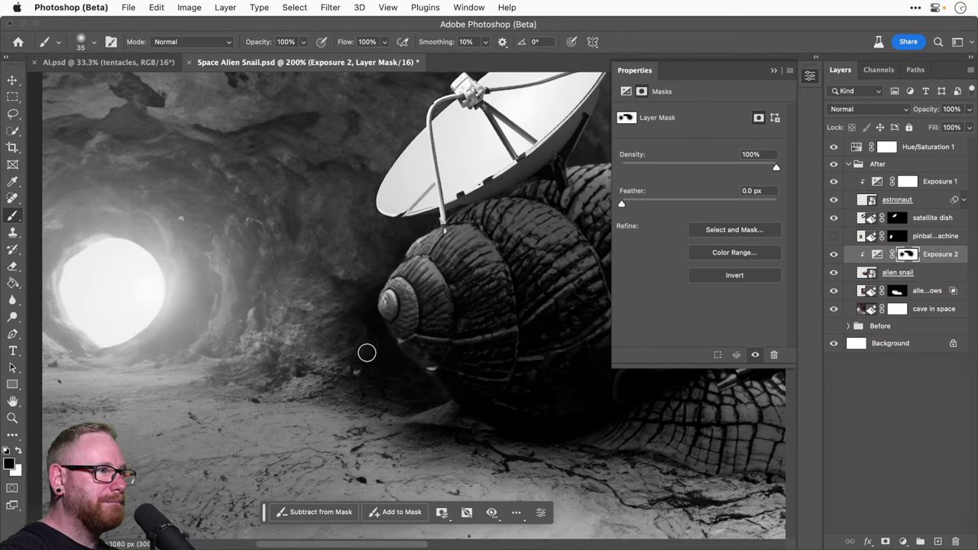
left_click_drag(422, 319, 251, 345)
left_click_drag(381, 327, 258, 284)
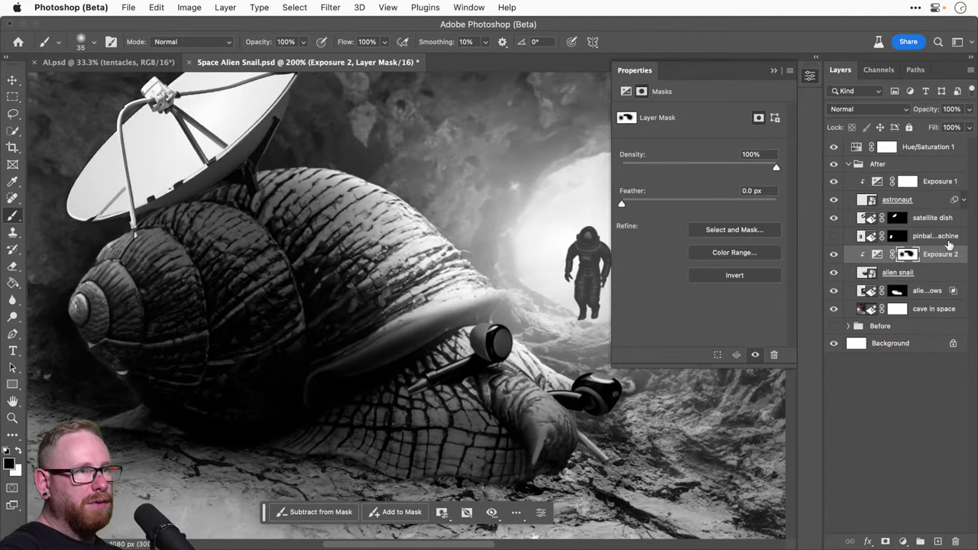
Step: Add an Exposure 3 adjustment with gamma correction 0.79, clipped to the alien snail
left_click(908, 541)
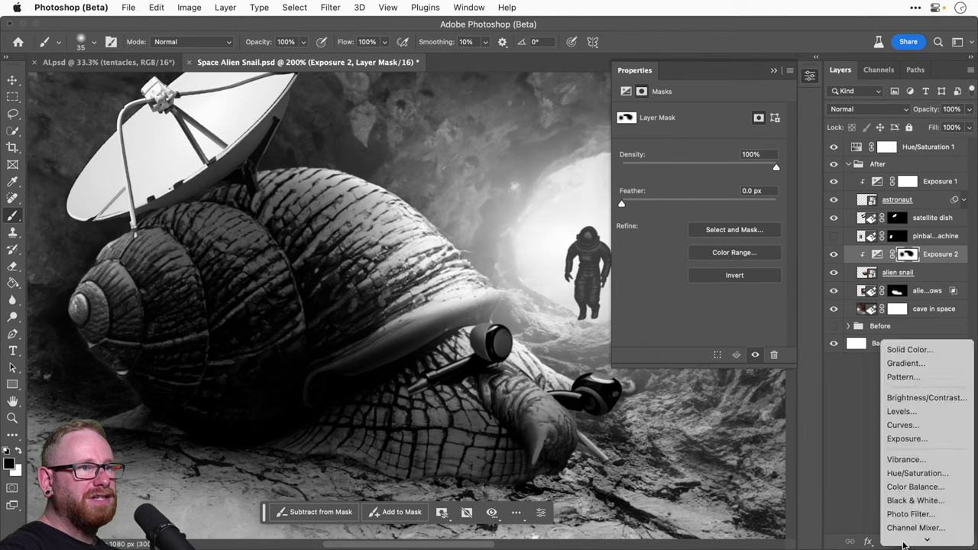
left_click(917, 442)
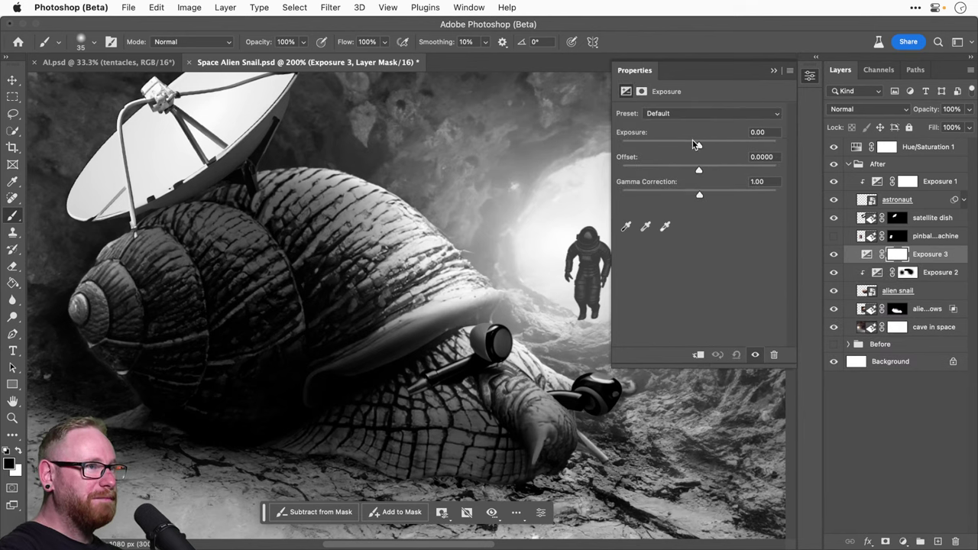
left_click_drag(696, 144, 687, 146)
left_click_drag(699, 194, 716, 196)
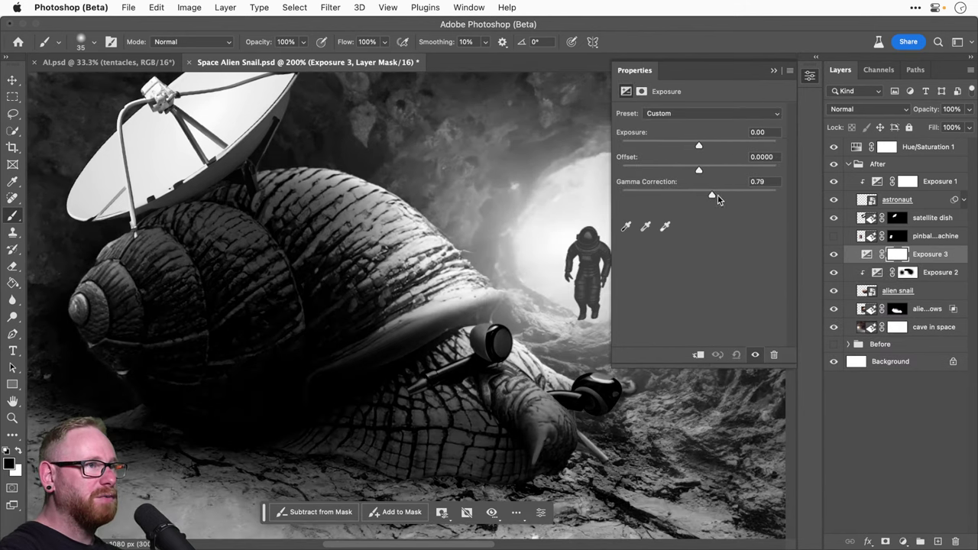
left_click(930, 257, "alt")
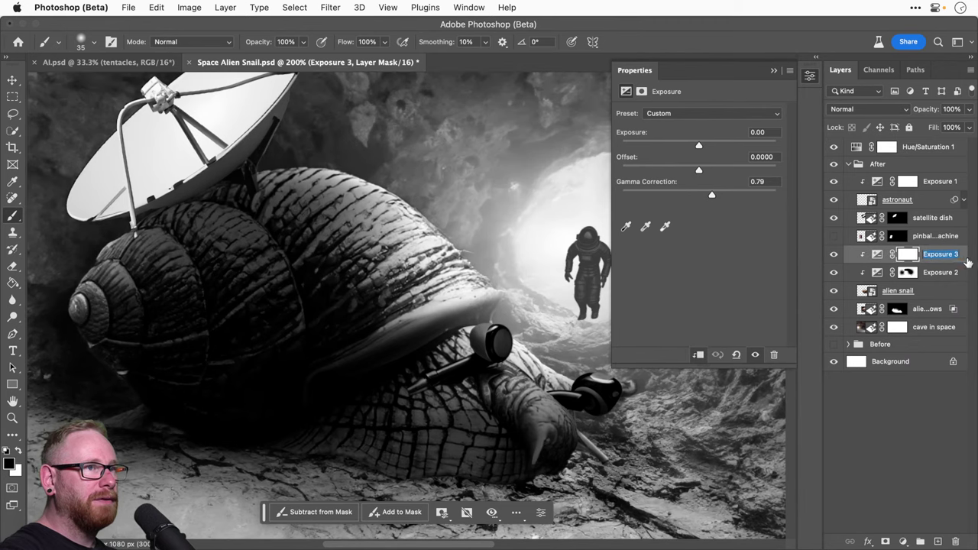
double_click(961, 257)
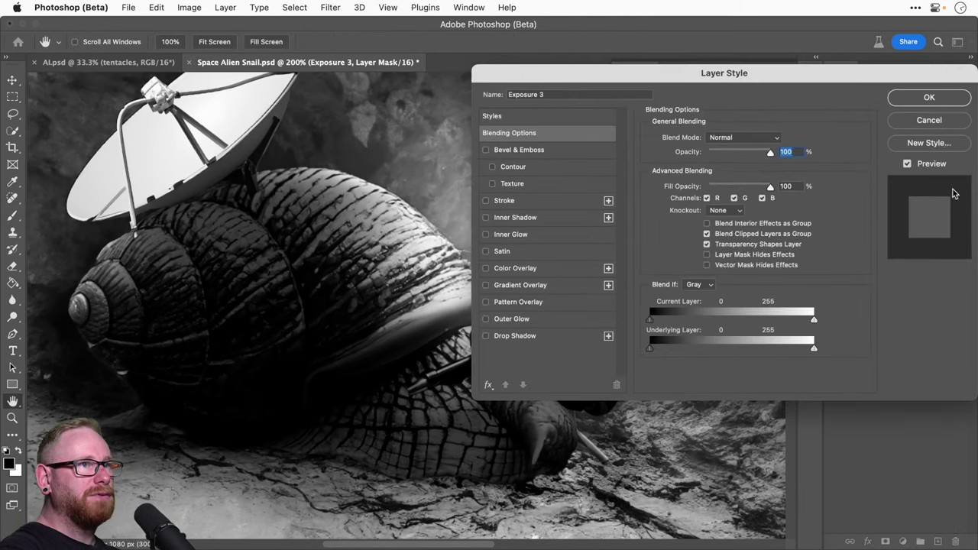
key("Escape")
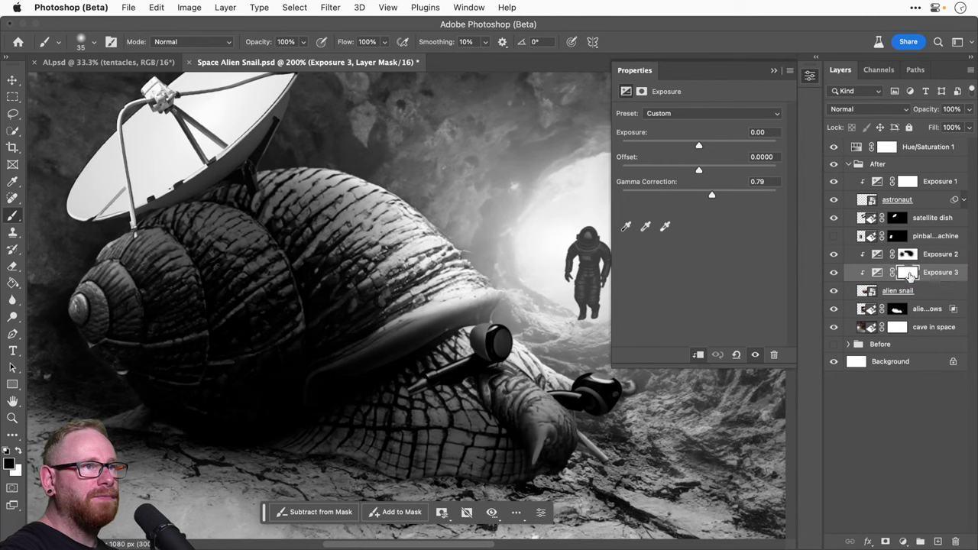
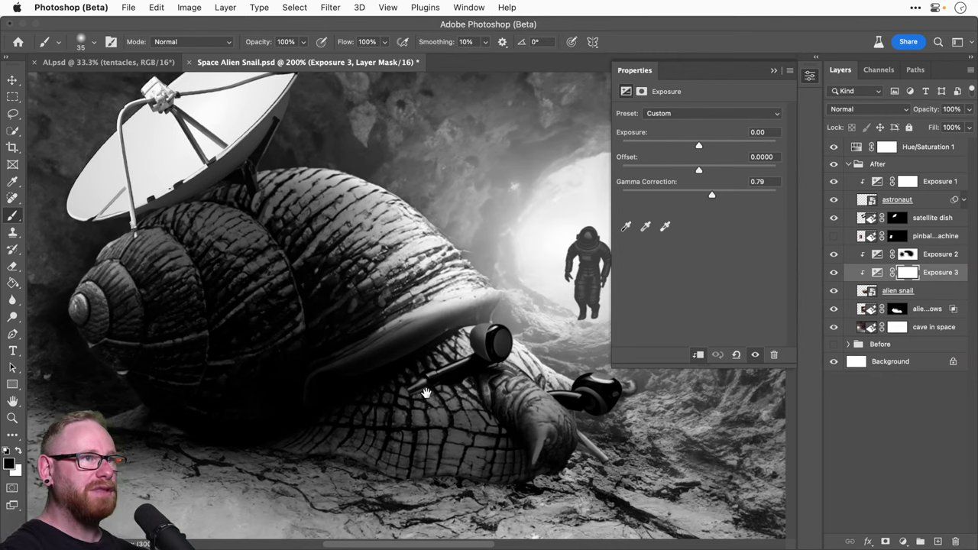
Step: Set Exposure 3 to -1.01 exposure and 0.63 gamma, then invert its mask to black
left_click_drag(433, 401, 411, 368)
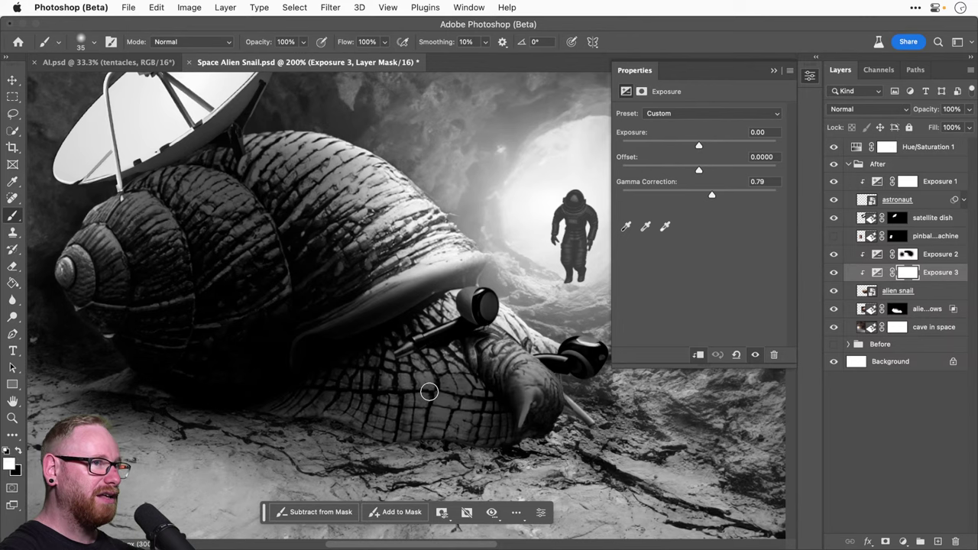
left_click(687, 145)
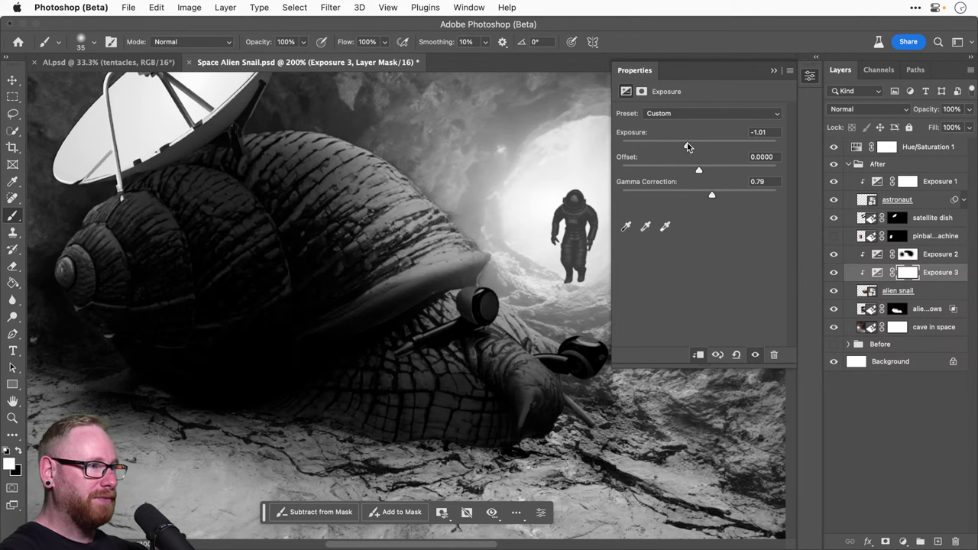
left_click_drag(719, 196, 723, 197)
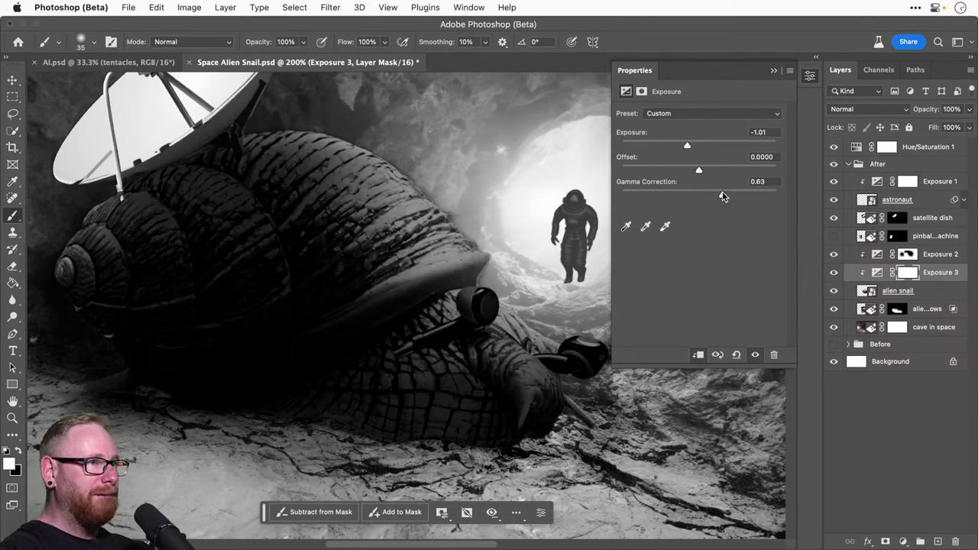
left_click(803, 80)
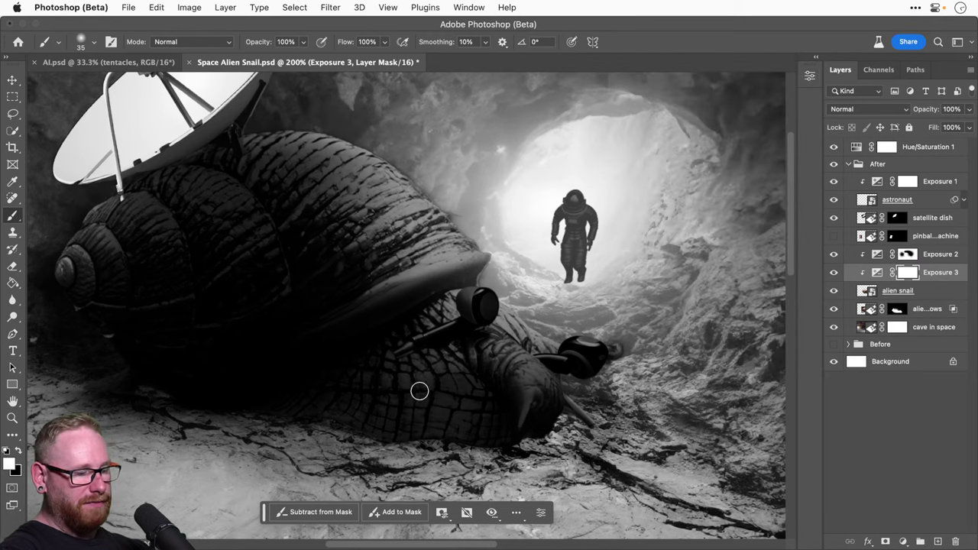
key("bracketright")
key("bracketright")
key("bracketright")
key("bracketright")
key("super+i")
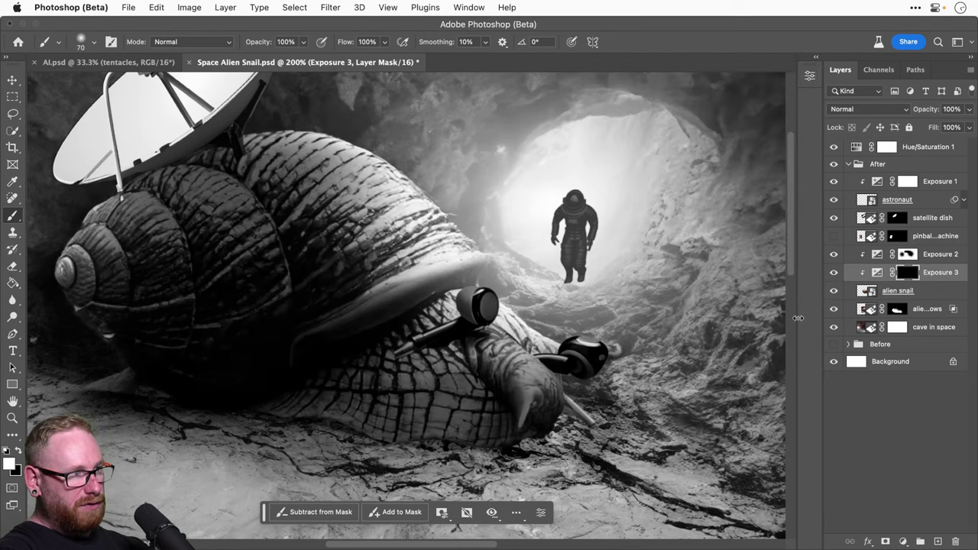
Step: Paint white shadow along the ground under the snail, then softly darken its head at 30% opacity
mouse_move(493, 439)
left_mouse_down()
mouse_move(376, 444)
mouse_move(271, 424)
mouse_move(419, 456)
left_mouse_up()
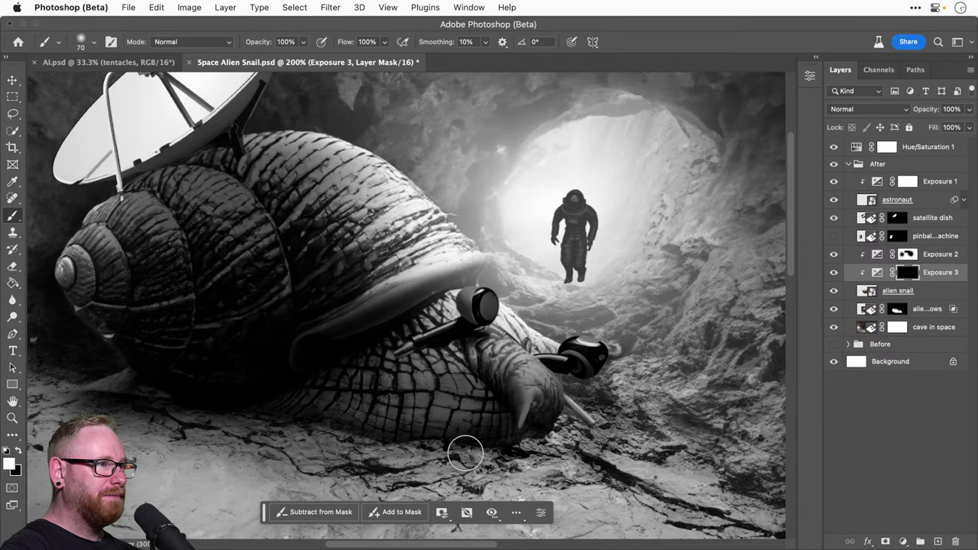
left_click_drag(226, 415, 307, 426)
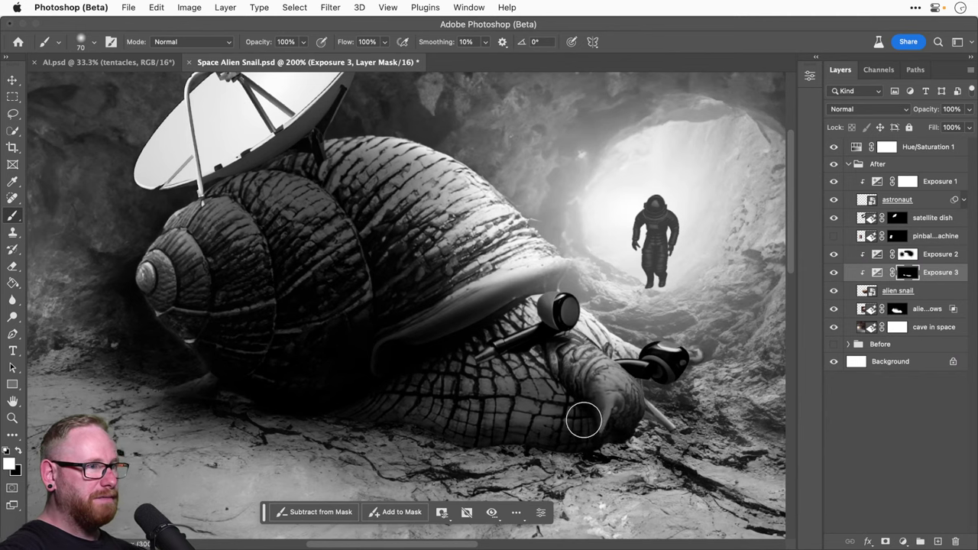
key("3")
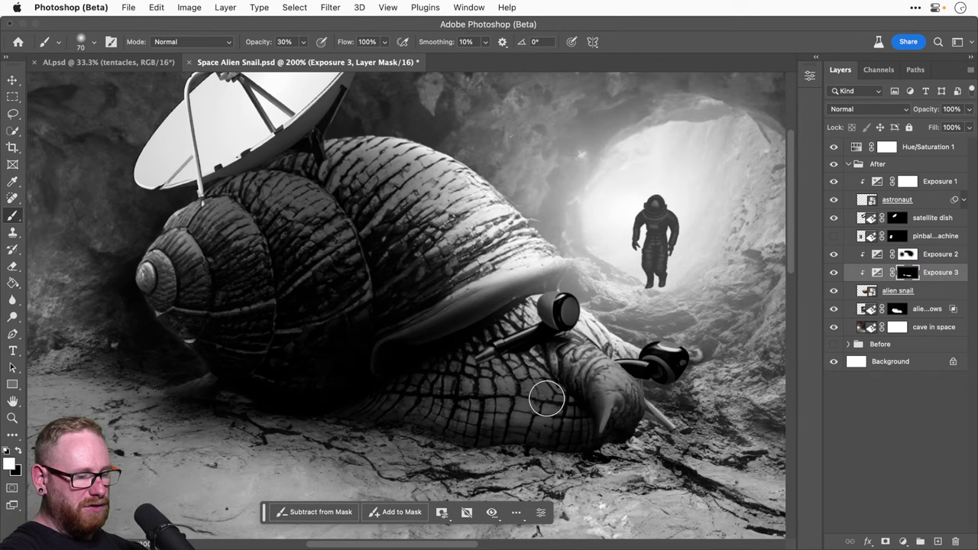
key("bracketright")
key("bracketright")
key("bracketright")
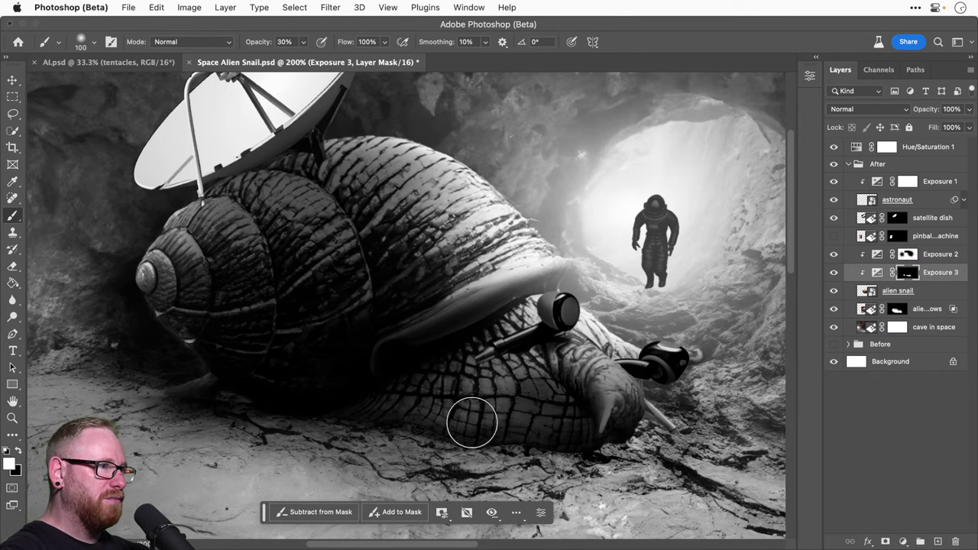
key("bracketleft")
key("bracketleft")
key("bracketleft")
mouse_move(539, 353)
left_mouse_down()
mouse_move(566, 413)
mouse_move(546, 377)
mouse_move(553, 391)
left_mouse_up()
Step: Reset brush opacity to 100%, resize the brush to 80, and switch the colour to black
left_click(305, 42)
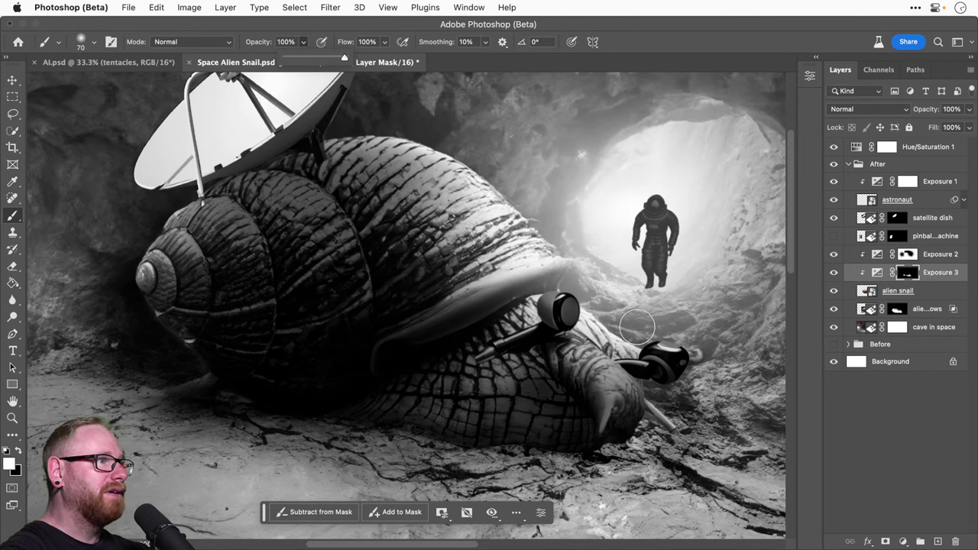
left_click(563, 404)
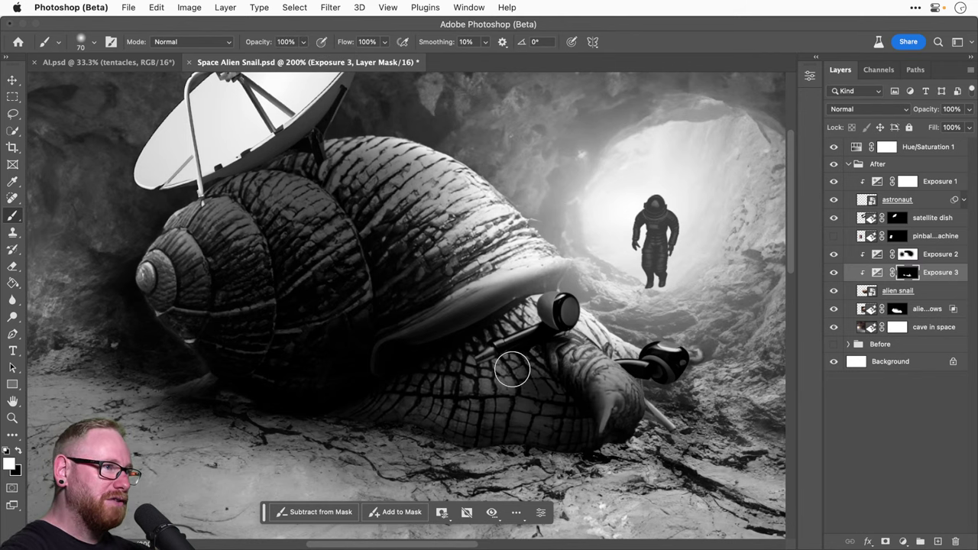
key("bracketleft")
key("bracketleft")
key("bracketleft")
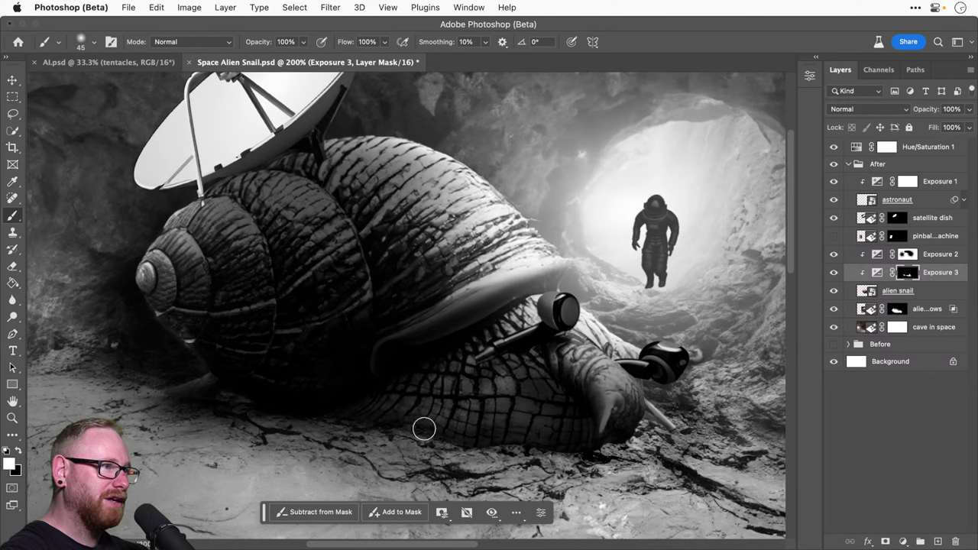
key("bracketright")
key("bracketright")
key("bracketright")
key("bracketright")
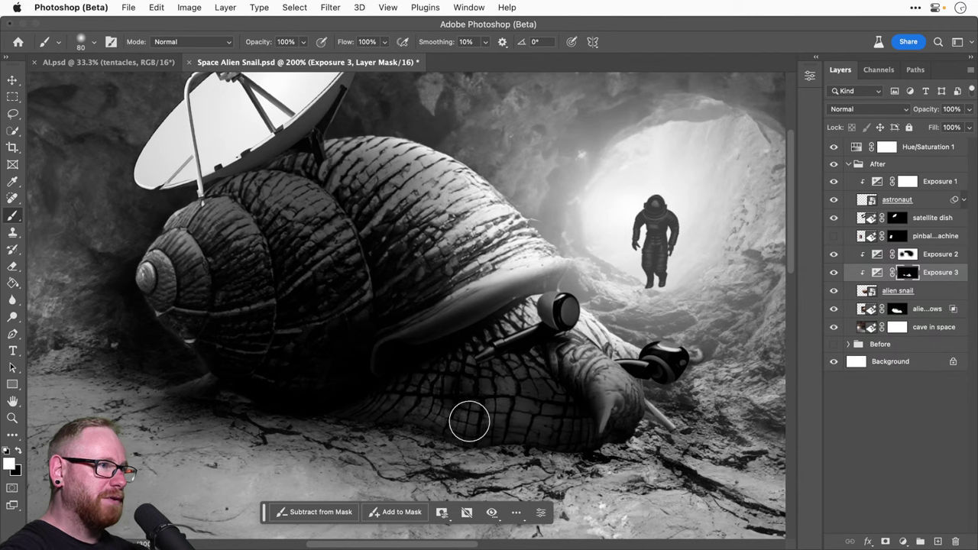
key("x")
key("x")
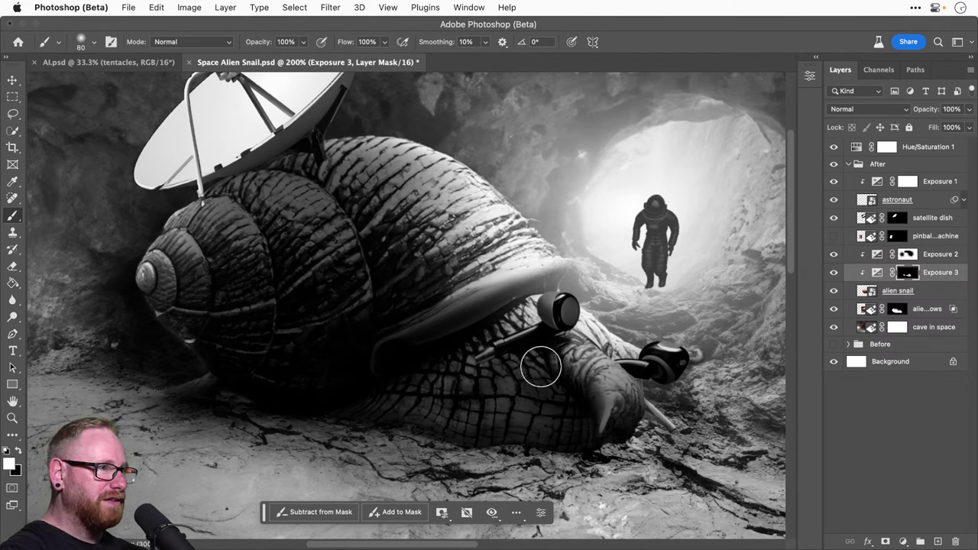
Step: Deepen Exposure 3 to -1.34 exposure and adjust its gamma to 0.48
left_click(877, 273)
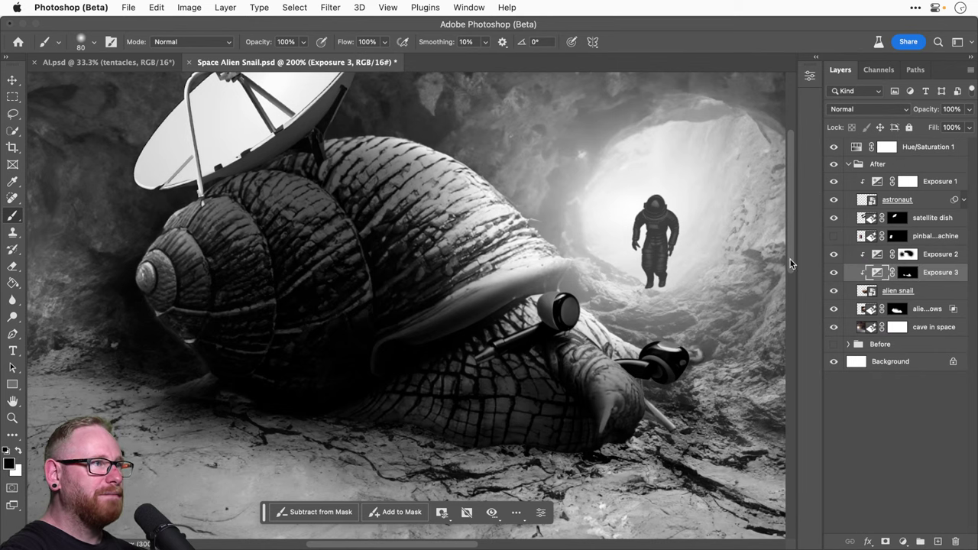
double_click(877, 273)
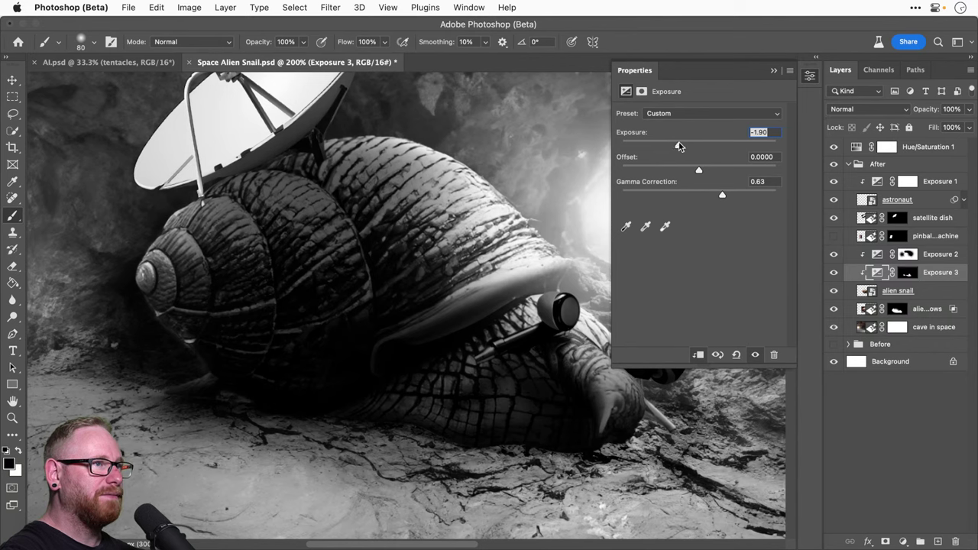
left_click_drag(687, 146, 683, 145)
left_click_drag(722, 195, 739, 196)
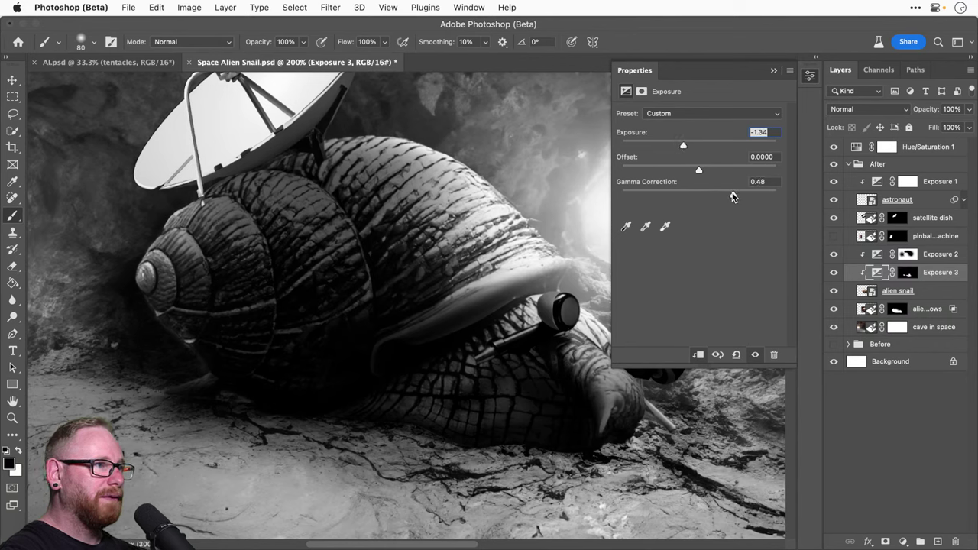
left_click(811, 78)
Step: Select the Exposure 3 mask and prepare a white brush at 10% opacity, size 70
left_click(908, 272)
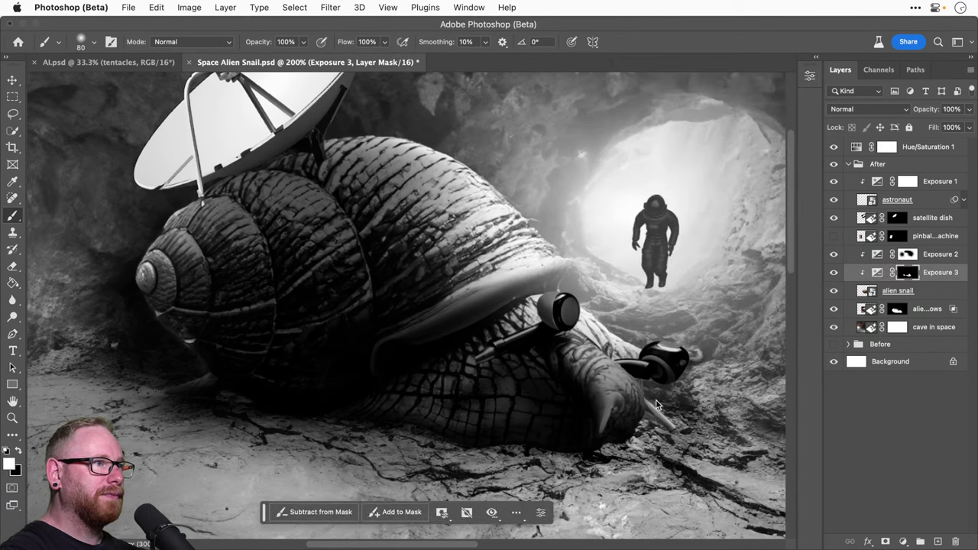
key("x")
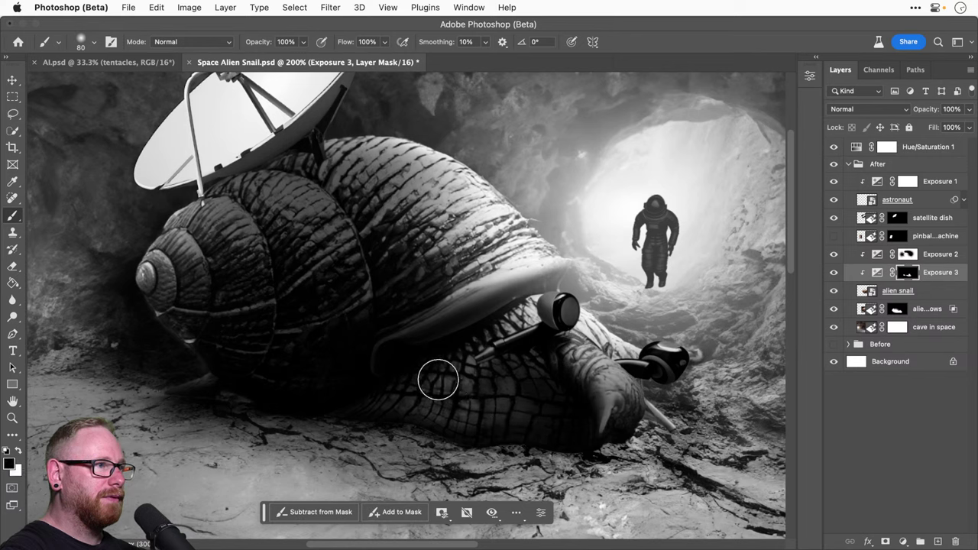
key("1")
left_click_drag(495, 376, 483, 363)
key("bracketright")
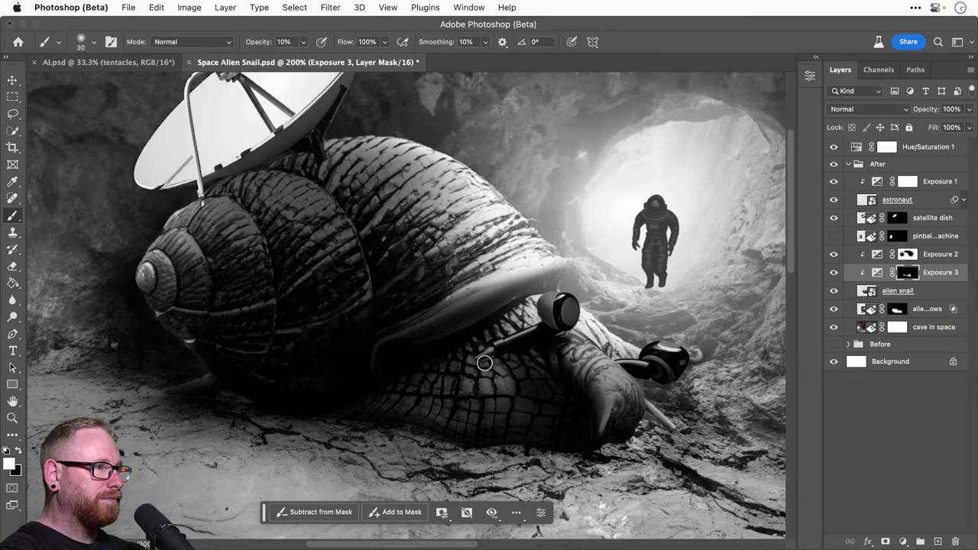
key("bracketright")
key("bracketright")
key("bracketright")
key("bracketright")
key("bracketright")
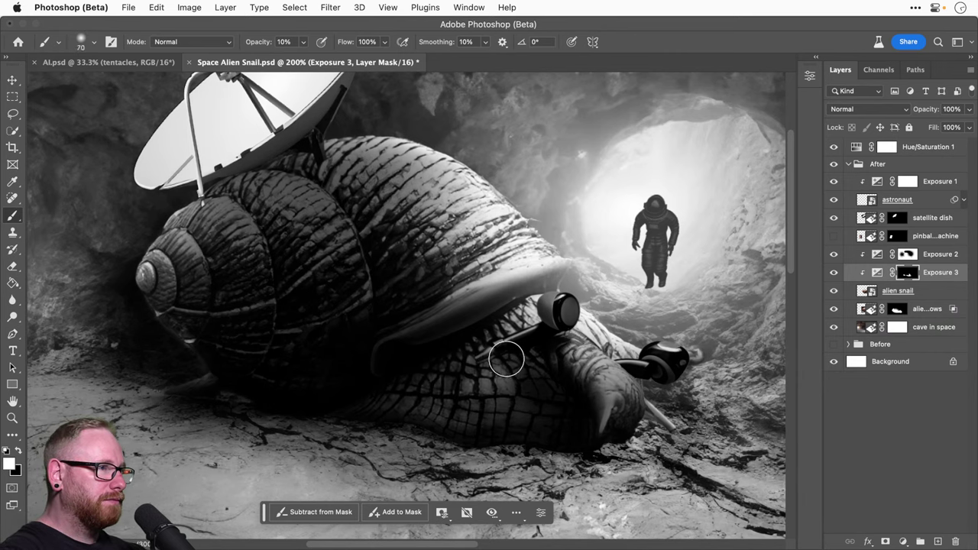
scroll(496, 399, "up", 2)
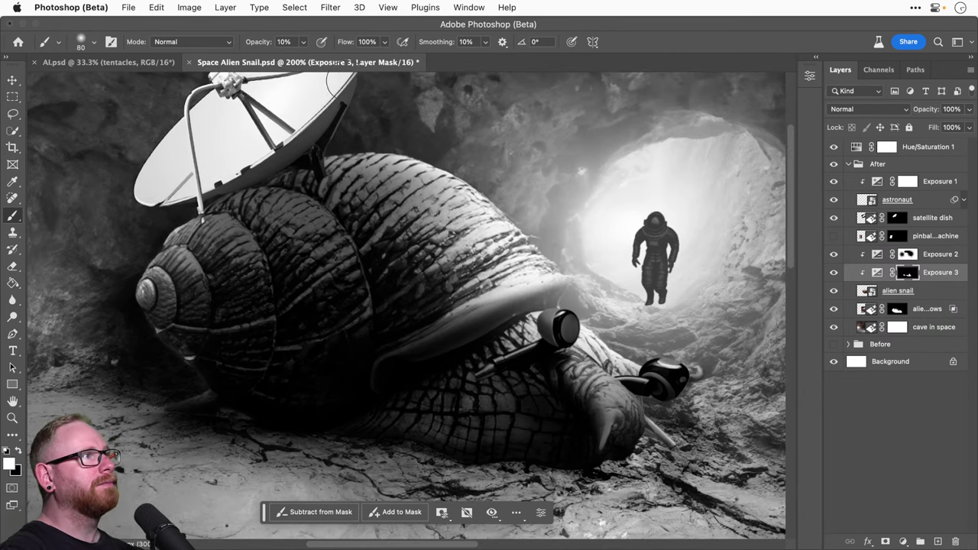
Step: Hide Hue/Saturation 1, compare with Exposure 3 toggled, and zoom to 200% on the snail
key("v")
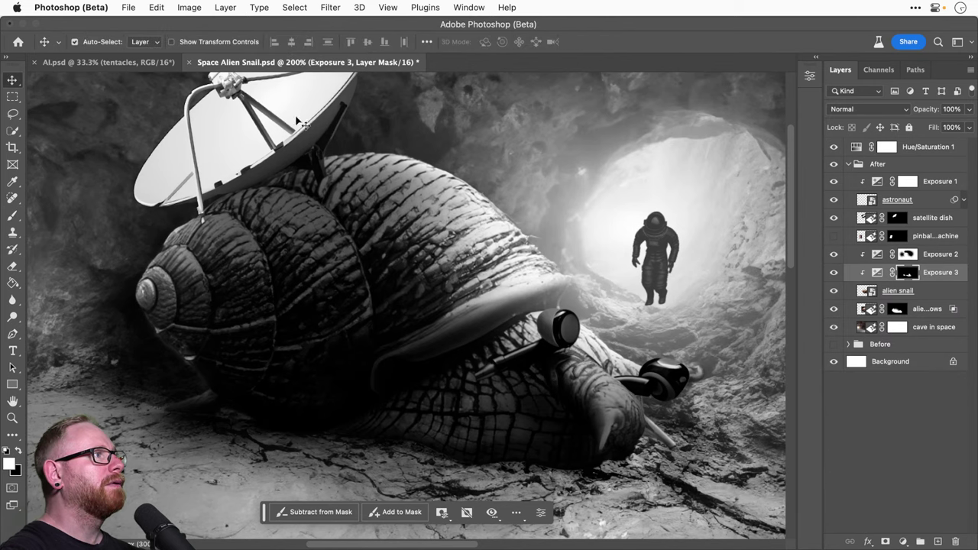
left_click(834, 149)
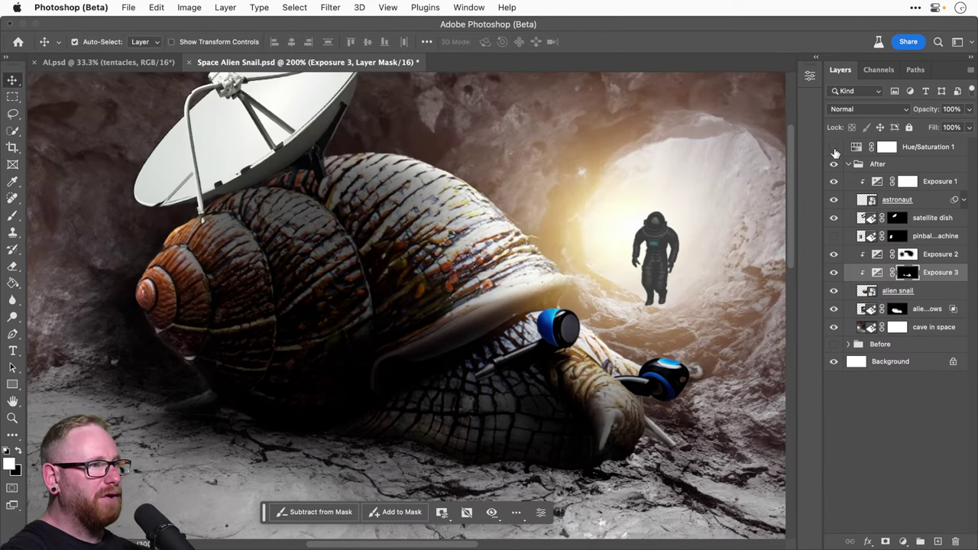
key("super+0")
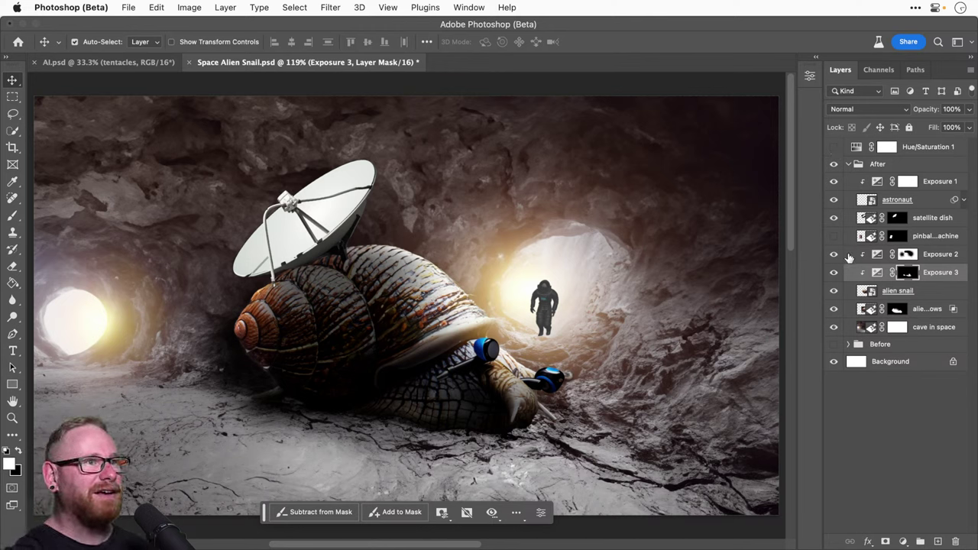
left_click(833, 272)
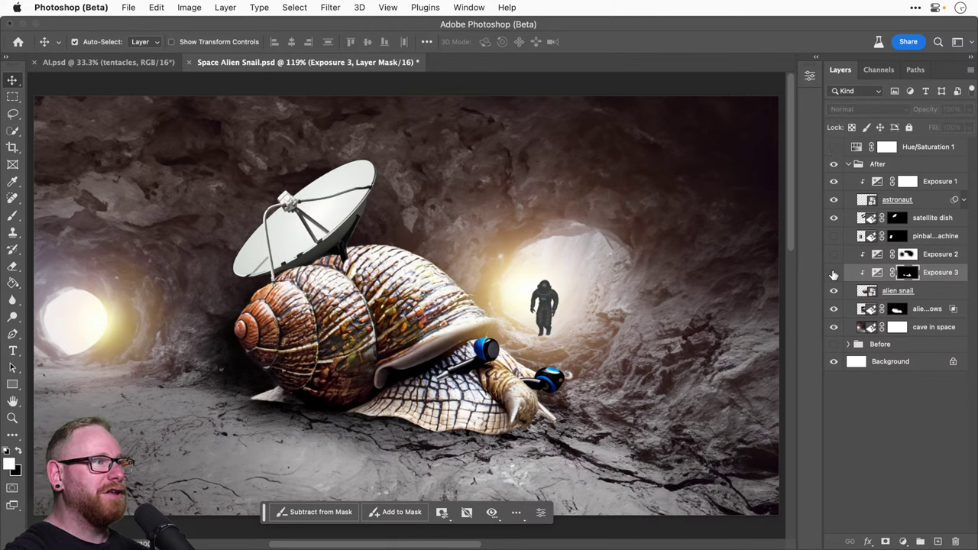
left_click(833, 260)
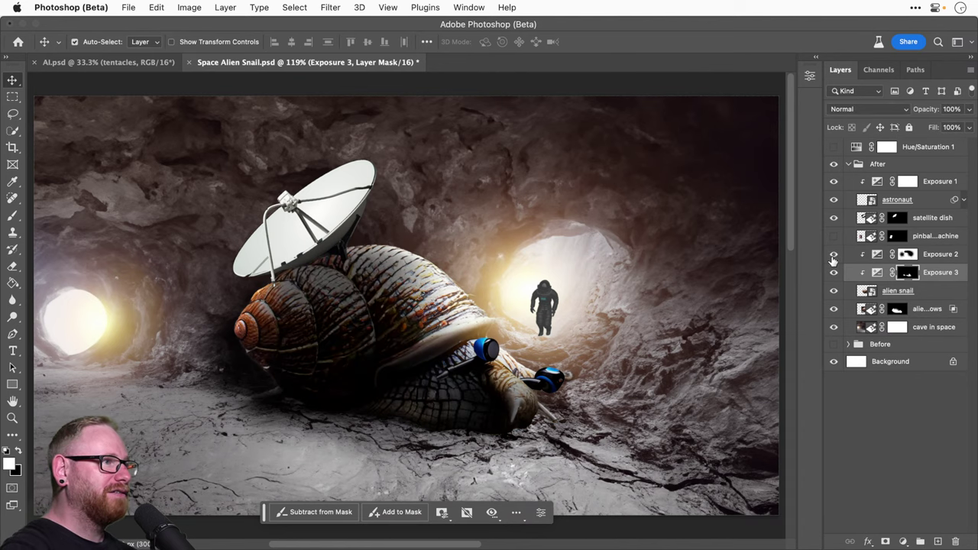
key("z")
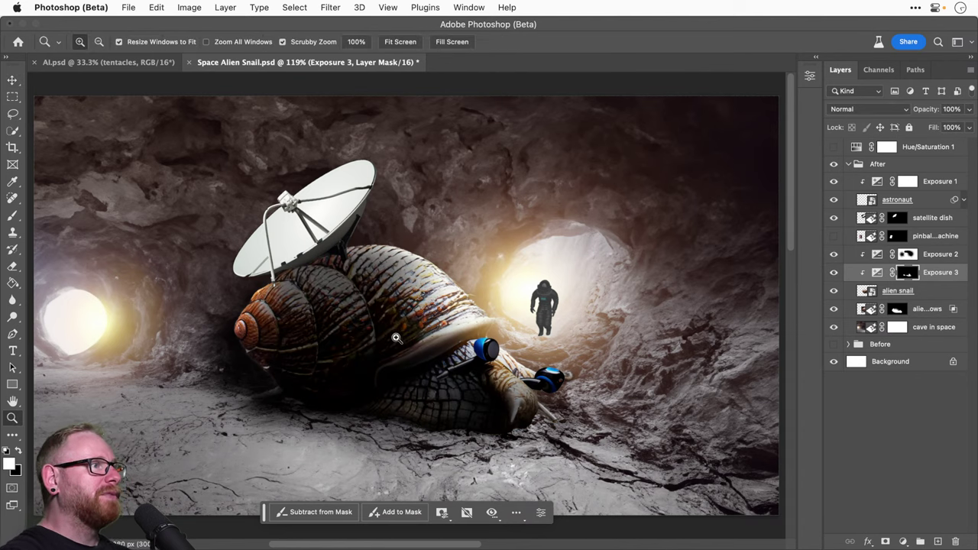
left_click(396, 337)
left_click_drag(392, 338, 393, 328)
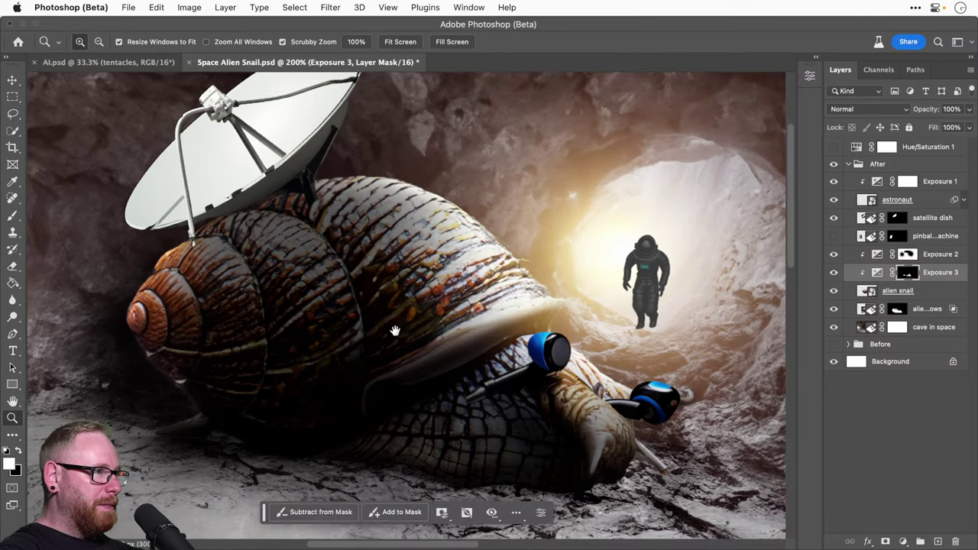
Step: Select the Exposure 2 mask with a black brush and undo a trial stroke over the shell
key("v")
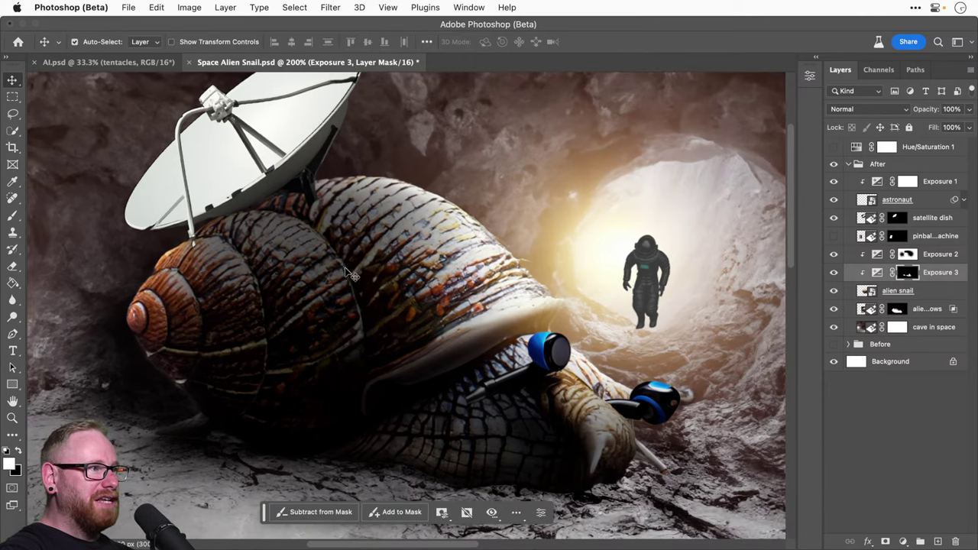
left_click(907, 257)
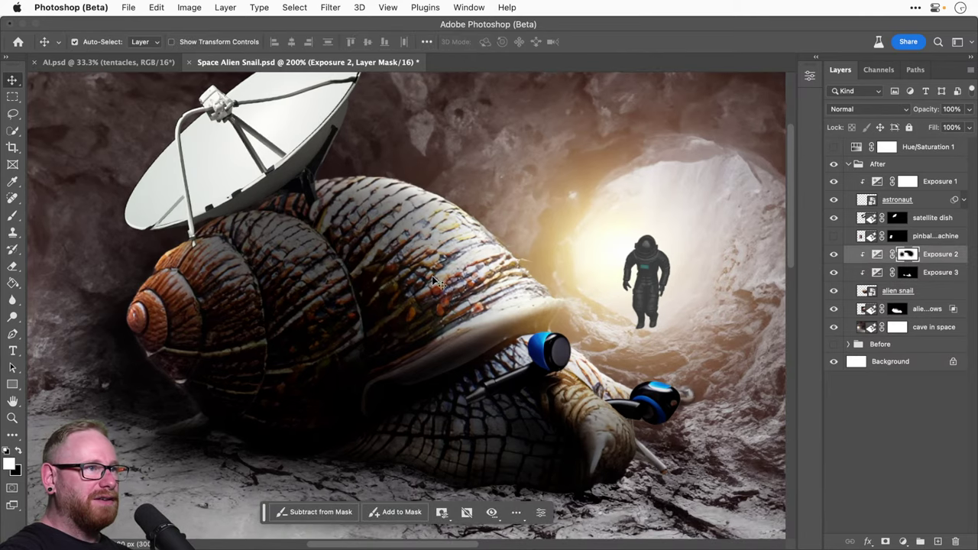
key("b")
key("x")
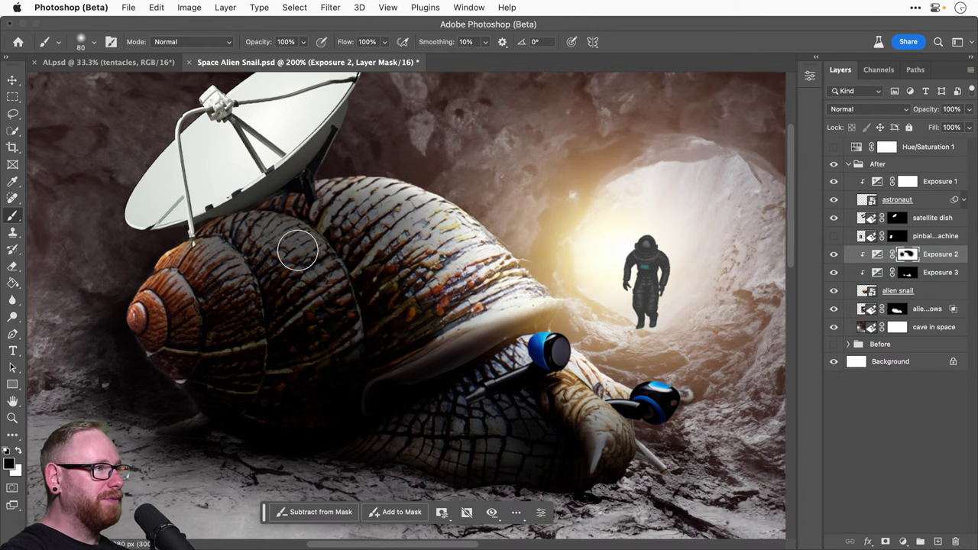
key("bracketleft")
key("bracketleft")
mouse_move(271, 227)
left_mouse_down()
mouse_move(339, 287)
mouse_move(351, 325)
left_mouse_up()
key("ctrl+z")
Step: Paint the Exposure 2 mask at 50% opacity with a size-50 brush to brighten the shell
key("bracketleft")
key("5")
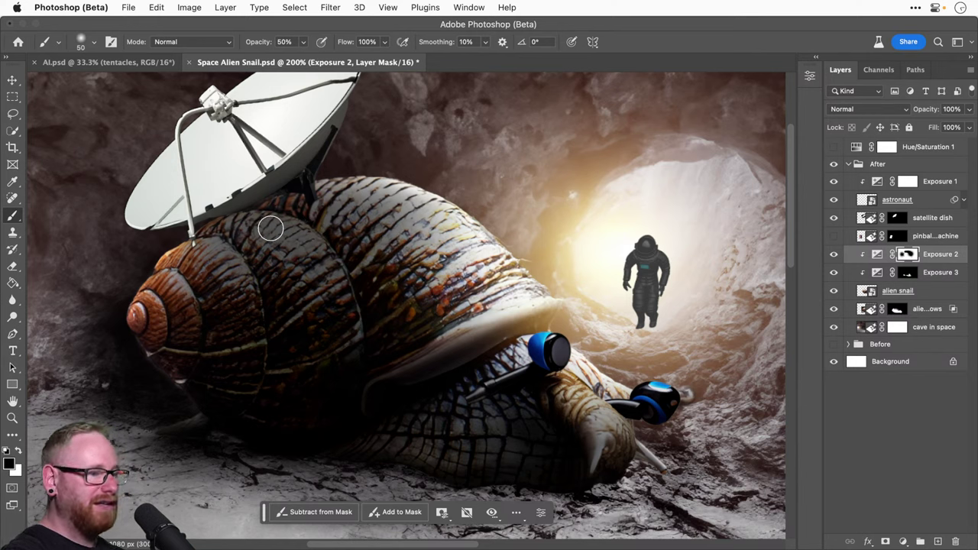
key("bracketleft")
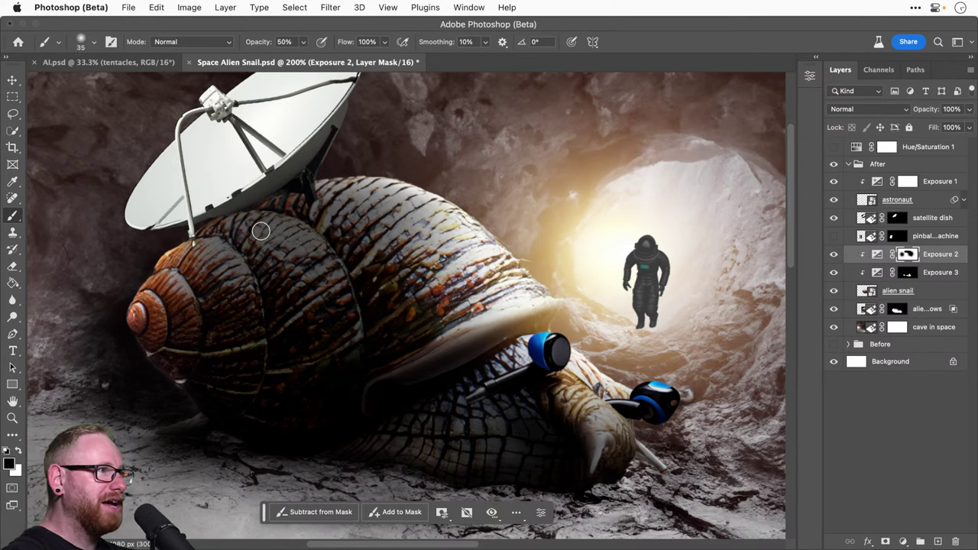
key("bracketright")
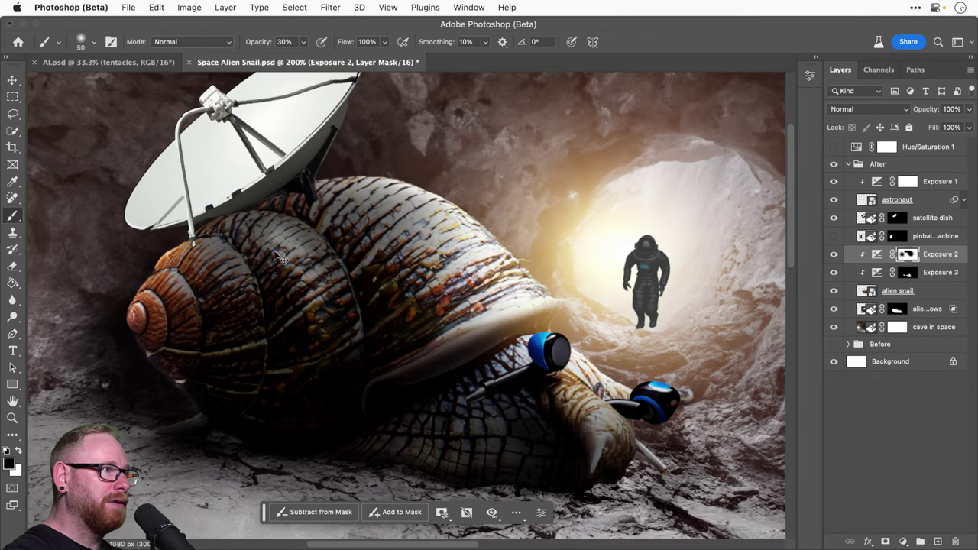
mouse_move(270, 233)
left_mouse_down()
mouse_move(312, 305)
mouse_move(265, 222)
mouse_move(314, 302)
mouse_move(315, 337)
mouse_move(278, 236)
mouse_move(337, 323)
mouse_move(289, 245)
mouse_move(311, 256)
mouse_move(292, 236)
mouse_move(336, 298)
mouse_move(328, 314)
mouse_move(297, 263)
mouse_move(259, 240)
mouse_move(293, 318)
mouse_move(298, 266)
left_mouse_up()
key("]")
key("]")
scroll(275, 245, "up", 1)
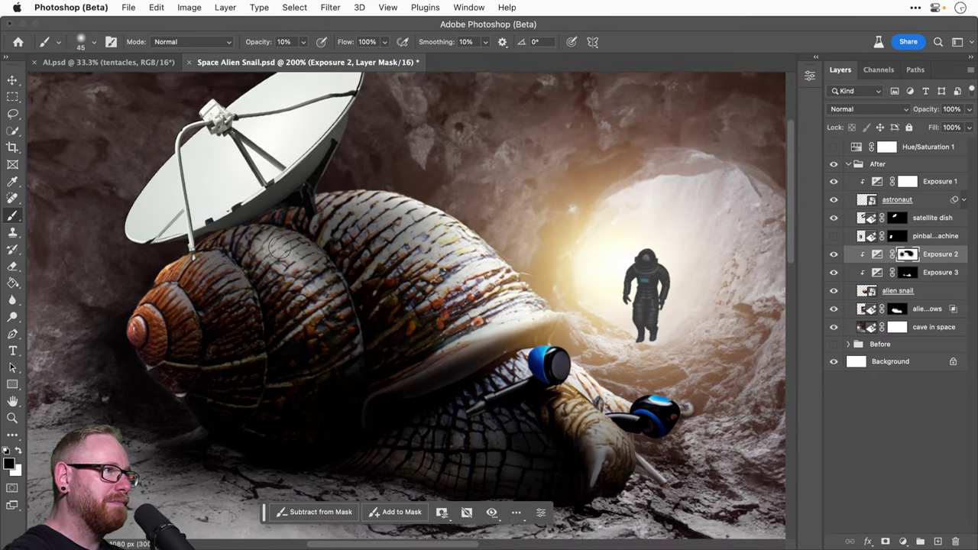
key("]")
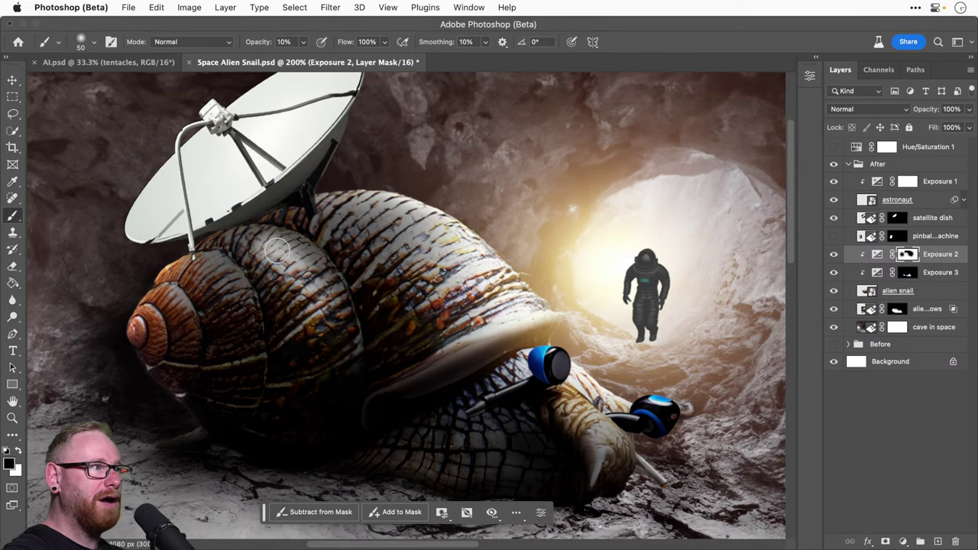
left_click_drag(299, 271, 294, 224)
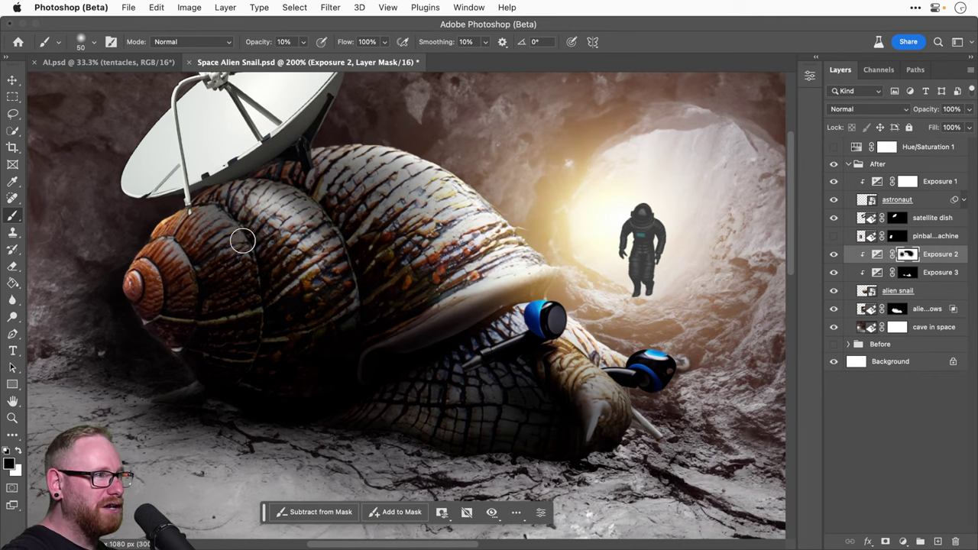
key("bracketleft")
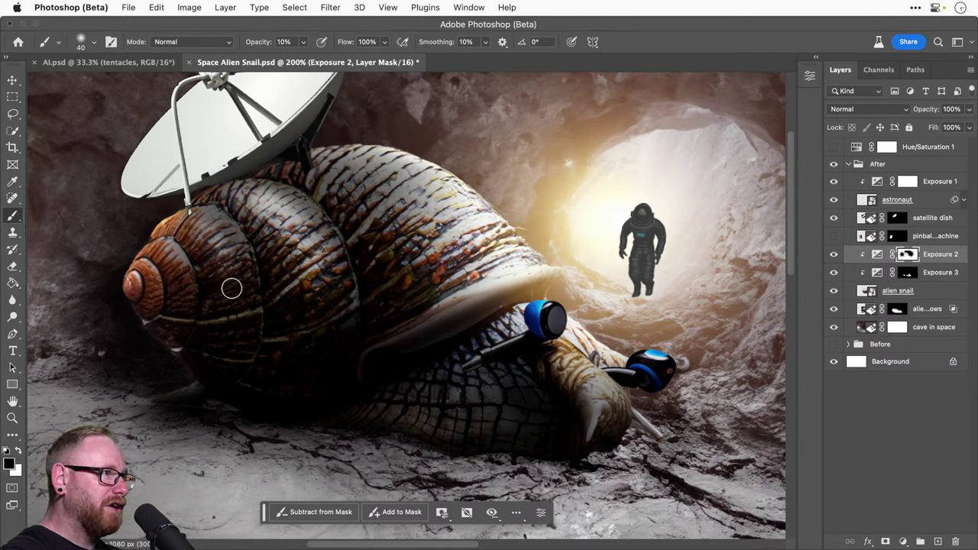
key("bracketright")
key("bracketright")
key("bracketright")
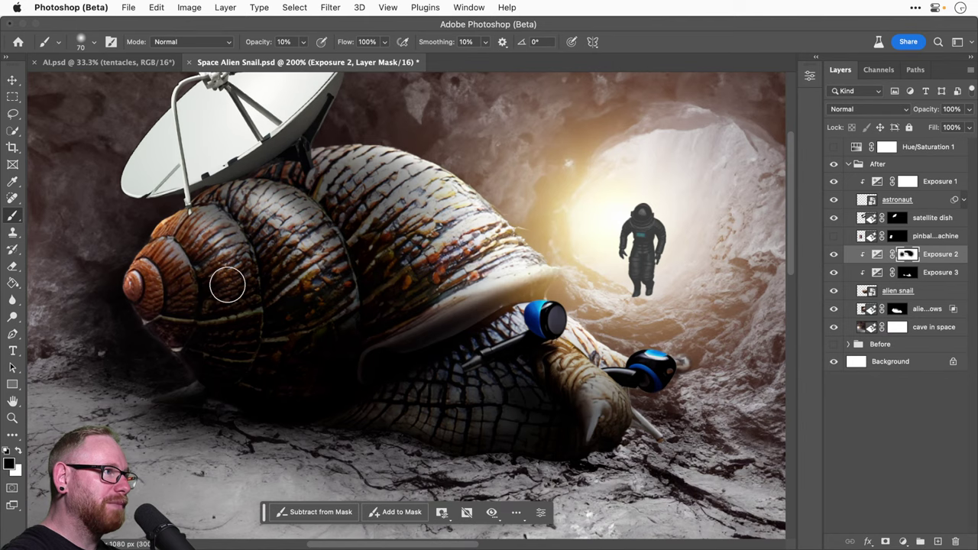
Step: Compare Exposure 2 hidden and with its mask disabled, then resize the brush to 60
left_click(835, 255)
left_click(834, 254)
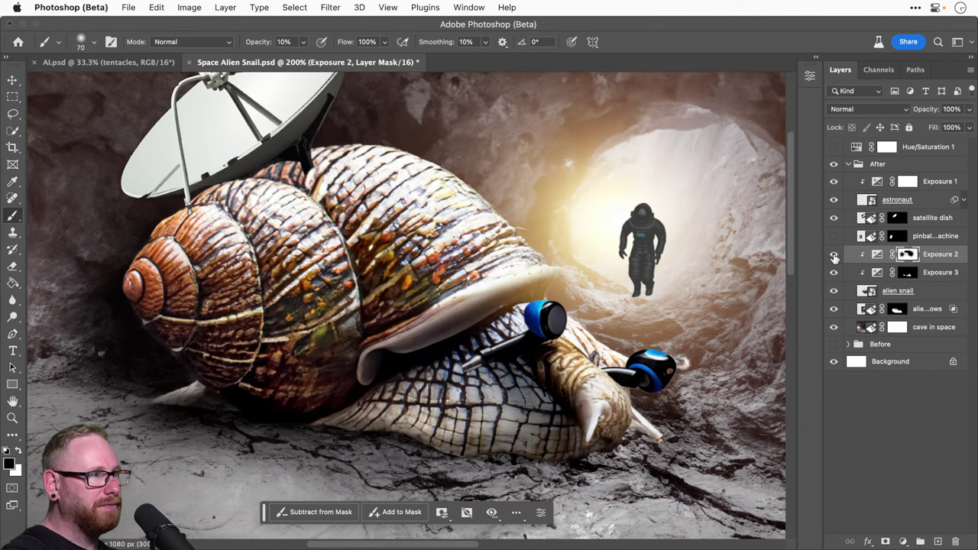
left_click(908, 255, "shift")
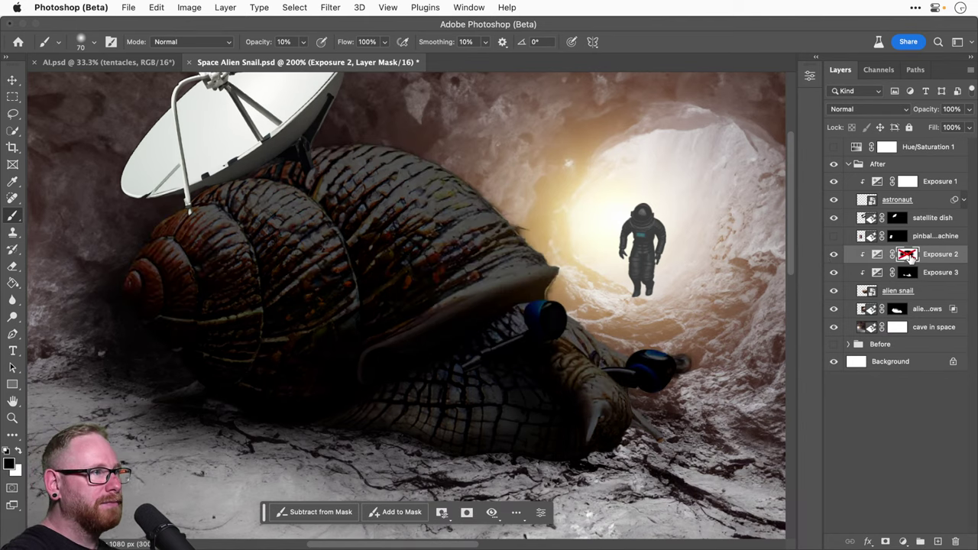
left_click(907, 255, "shift")
key("v")
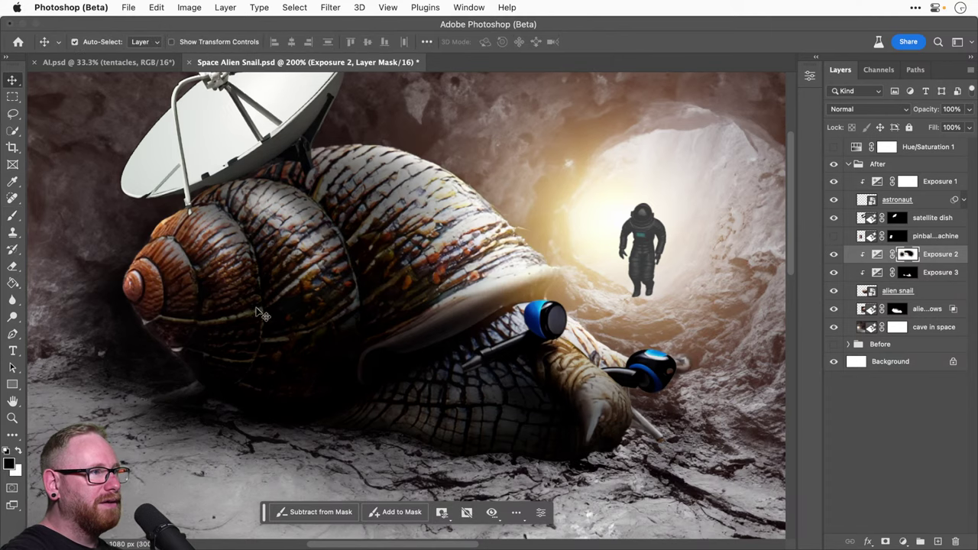
left_click_drag(306, 315, 308, 273)
key("b")
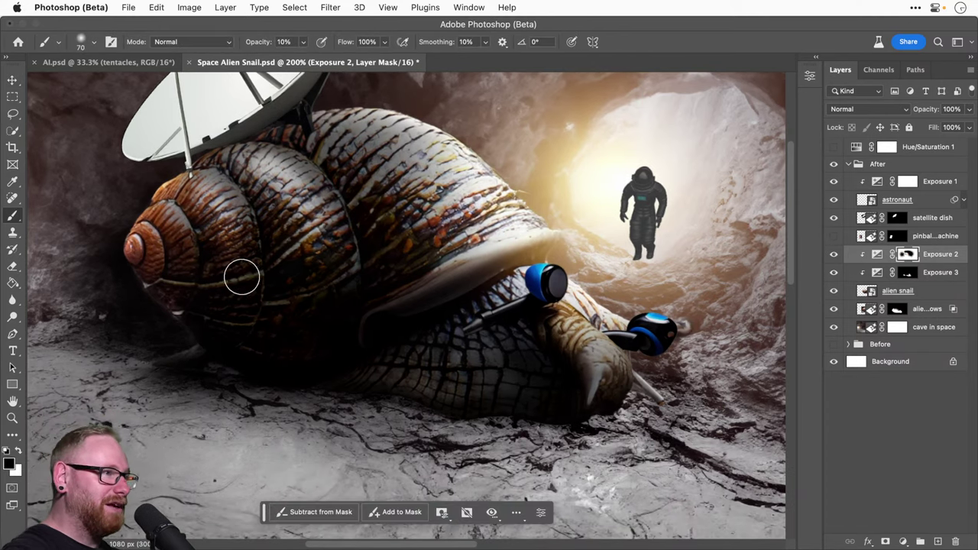
scroll(240, 276, "right", 3)
key("bracketleft")
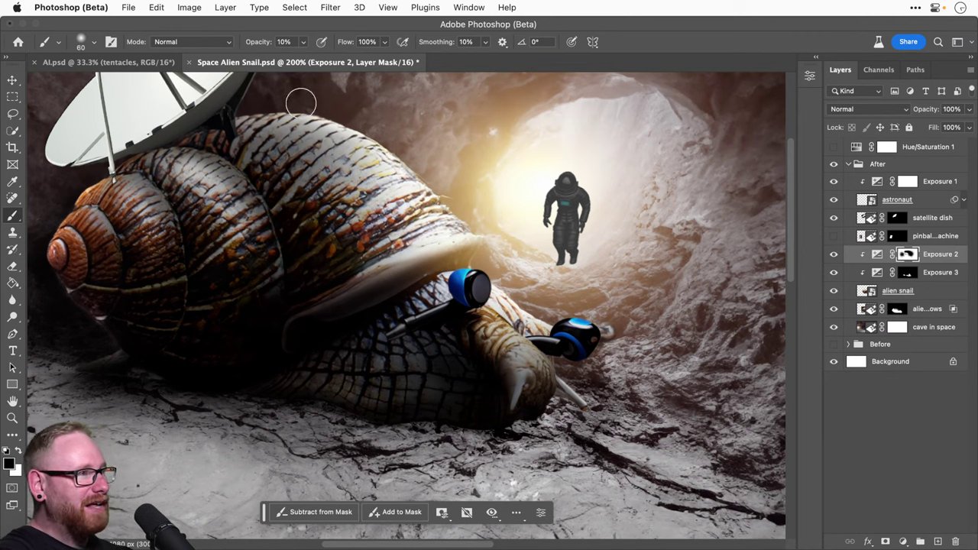
Step: Set brush opacity to 100% and flow to 53%, undoing trial strokes on the shell edge
left_click(304, 41)
left_click_drag(305, 61, 412, 60)
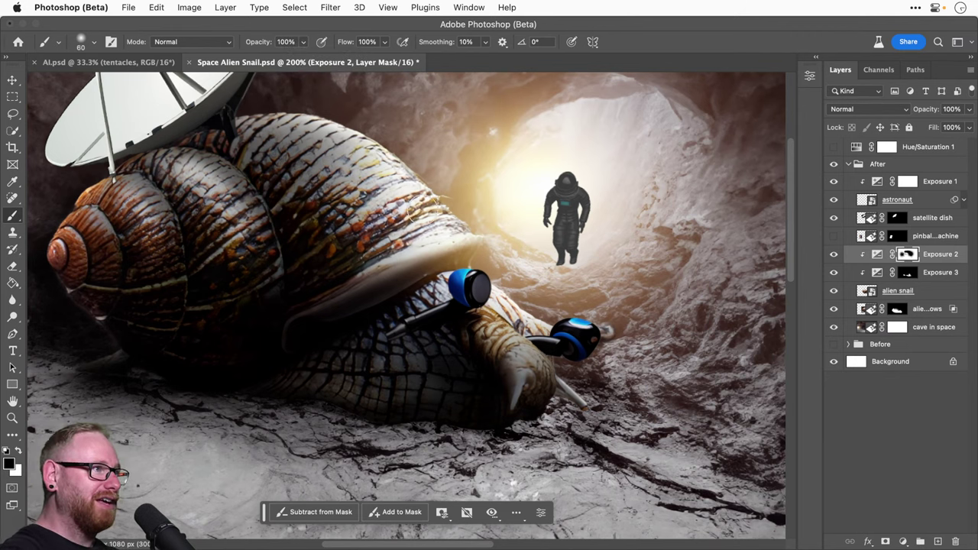
left_click_drag(340, 183, 350, 275)
key("ctrl+z")
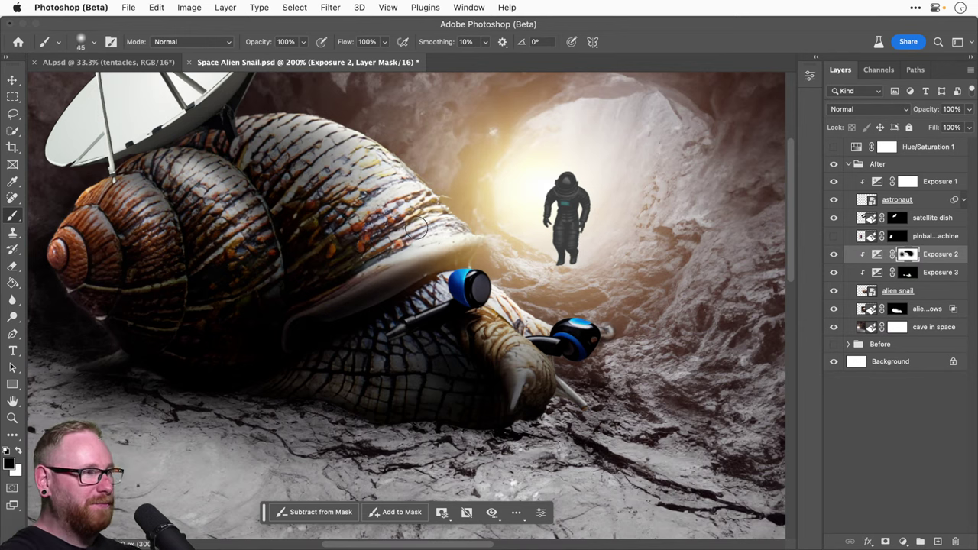
key("bracketleft")
key("bracketleft")
key("bracketleft")
key("bracketleft")
key("bracketleft")
key("bracketleft")
key("bracketleft")
key("bracketleft")
left_click_drag(339, 305, 382, 266)
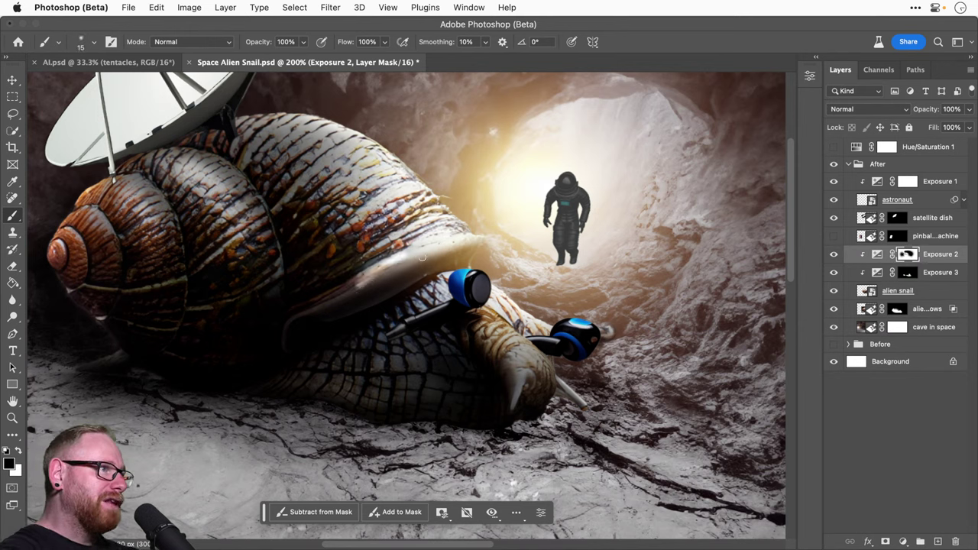
key("super+z")
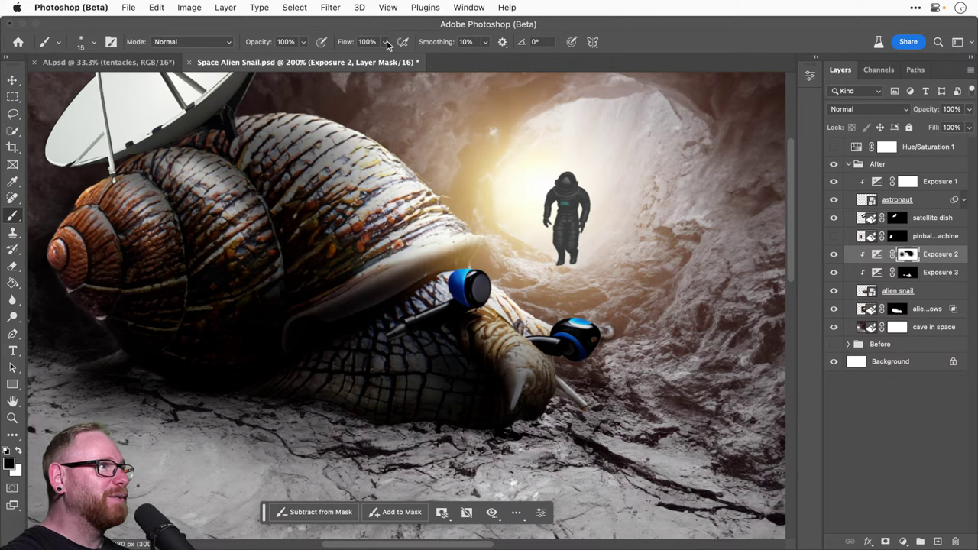
left_click(387, 42)
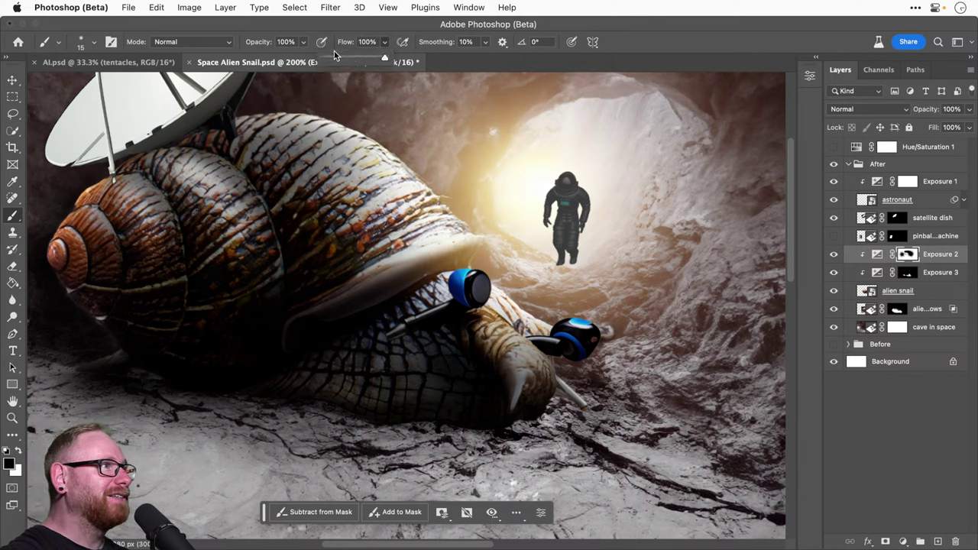
left_click(383, 42)
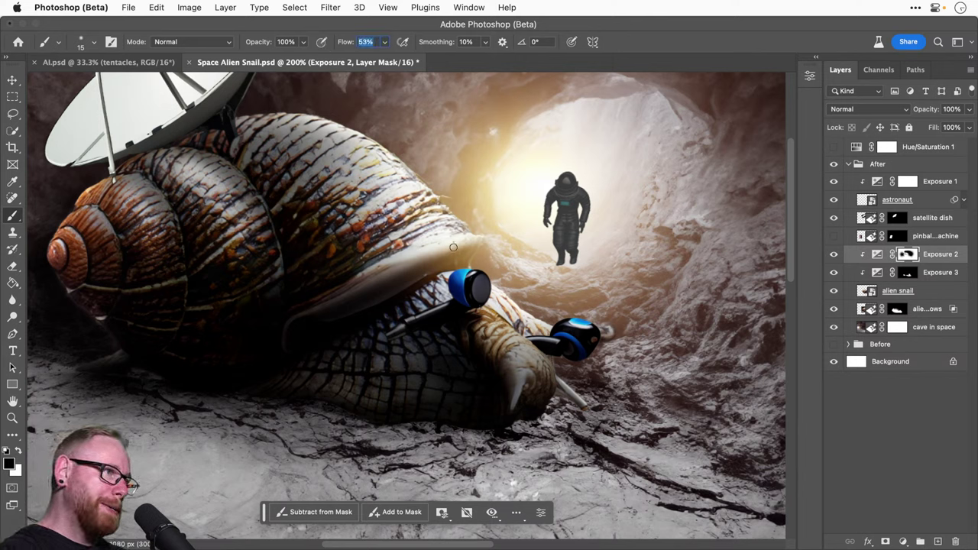
Step: Paint along the shell's lower edge, deepen the rim shadow, and touch up the head in black
mouse_move(454, 247)
left_mouse_down()
mouse_move(397, 267)
mouse_move(443, 263)
mouse_move(301, 312)
left_mouse_up()
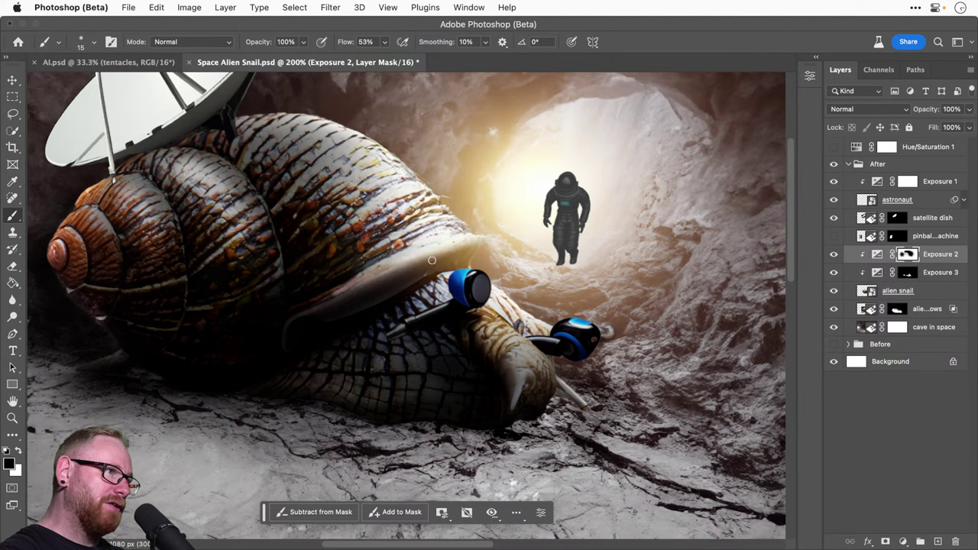
mouse_move(432, 261)
left_mouse_down()
mouse_move(329, 303)
mouse_move(406, 274)
mouse_move(352, 296)
mouse_move(397, 269)
mouse_move(367, 271)
mouse_move(376, 271)
mouse_move(331, 299)
left_mouse_up()
key("bracketright")
key("bracketright")
key("bracketright")
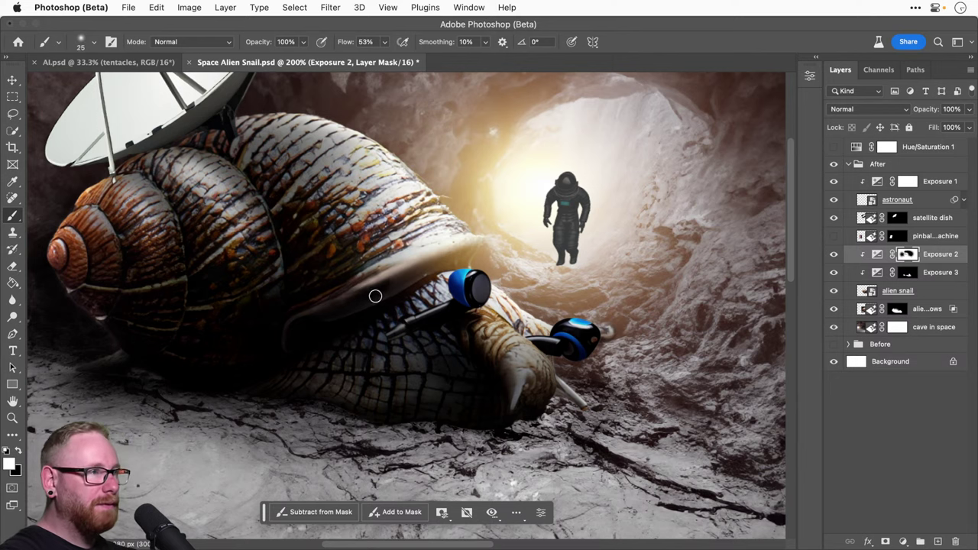
mouse_move(370, 300)
left_mouse_down()
mouse_move(417, 278)
mouse_move(347, 299)
left_mouse_up()
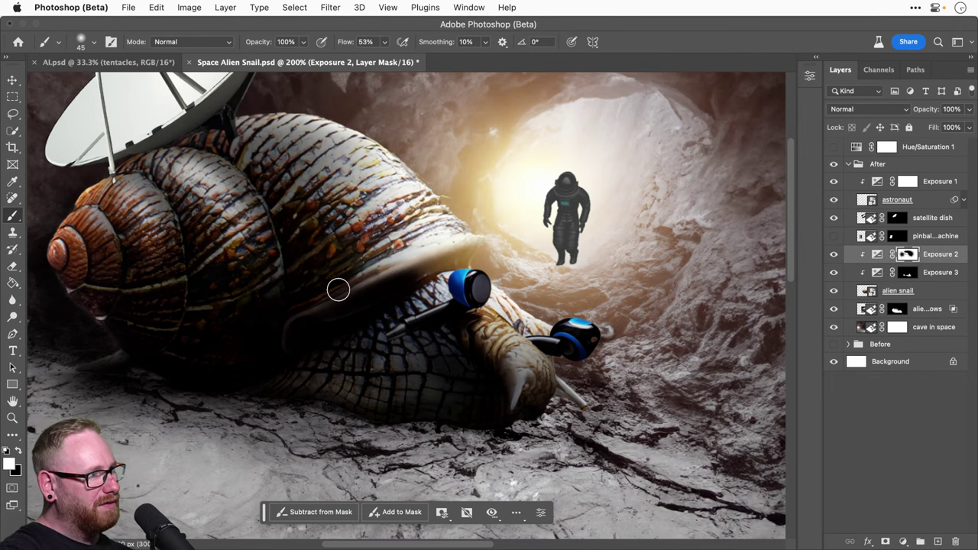
key("x")
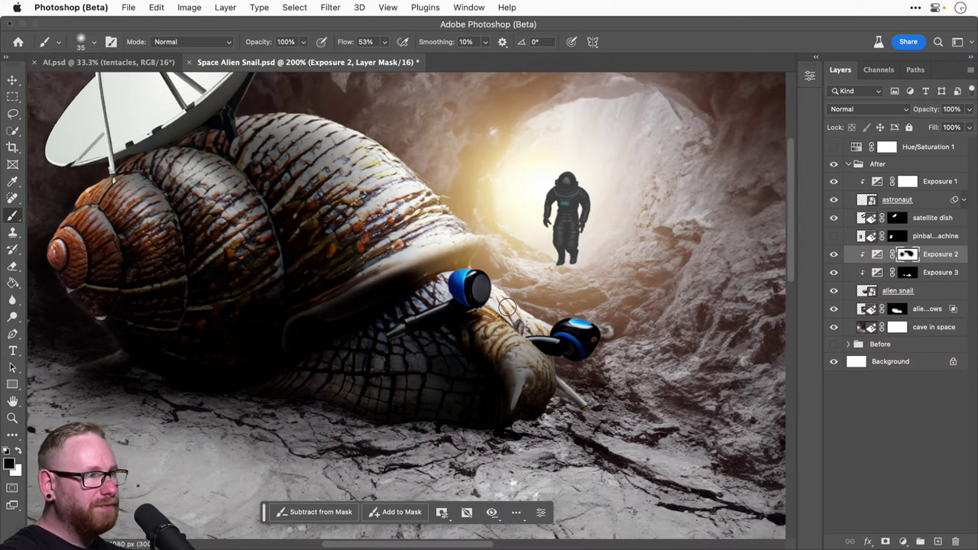
key("bracketleft")
key("bracketleft")
key("bracketleft")
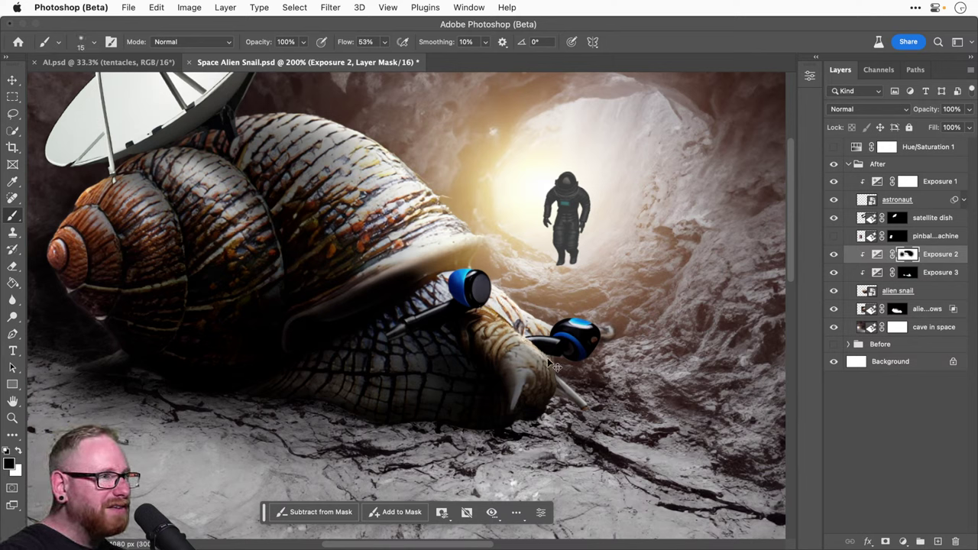
mouse_move(556, 367)
left_mouse_down()
mouse_move(503, 311)
mouse_move(547, 365)
mouse_move(537, 343)
left_mouse_up()
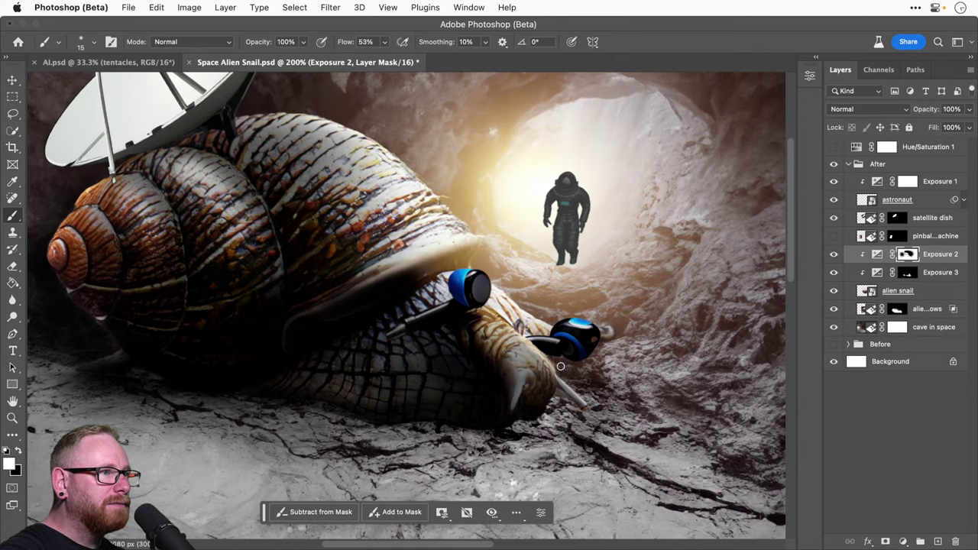
Step: Darken the snail's head on the Exposure 3 mask and lower that layer's opacity to 85%
left_click(908, 272)
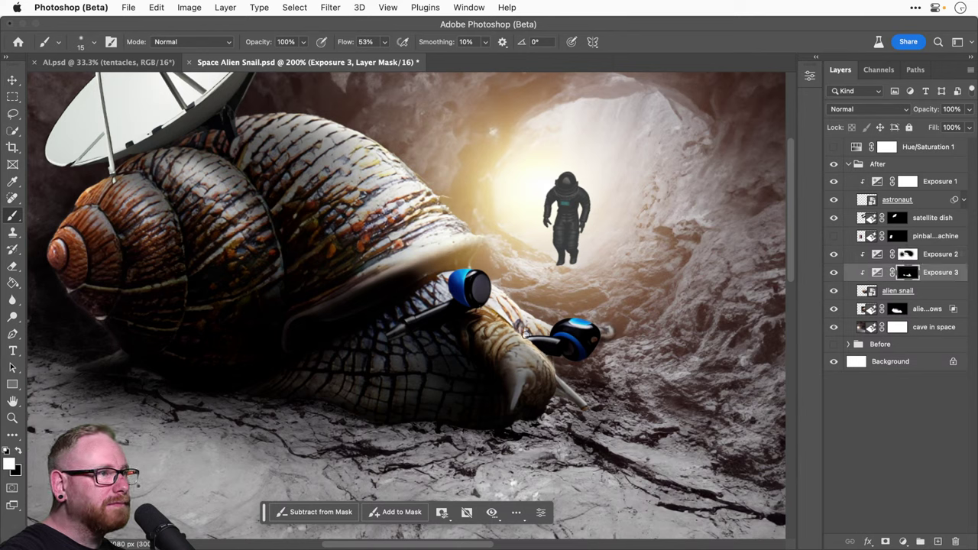
left_click_drag(525, 334, 547, 336)
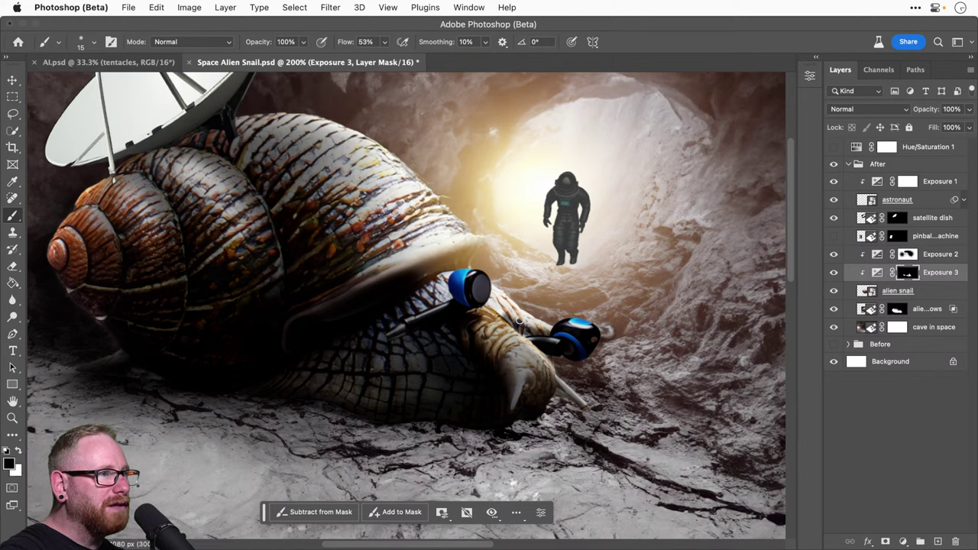
key("bracketright")
key("bracketright")
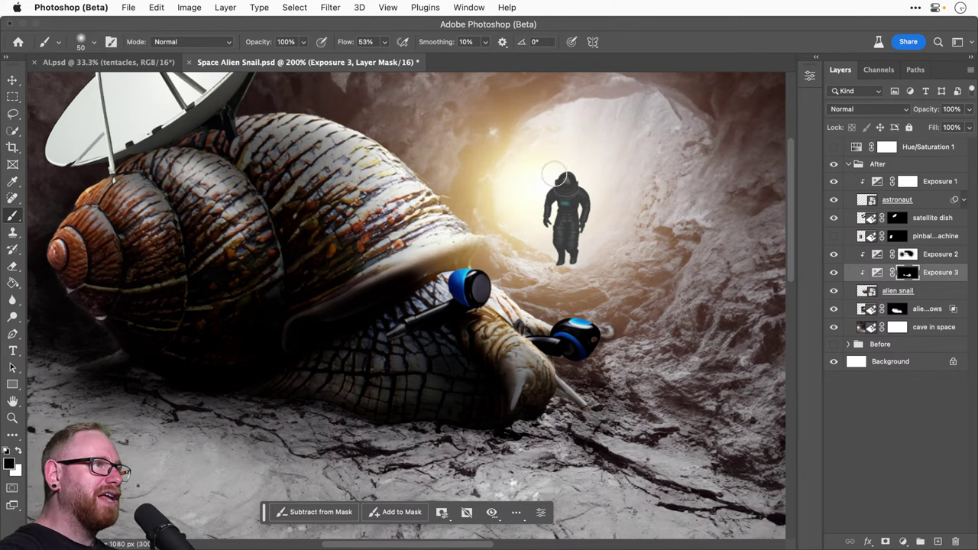
key("v")
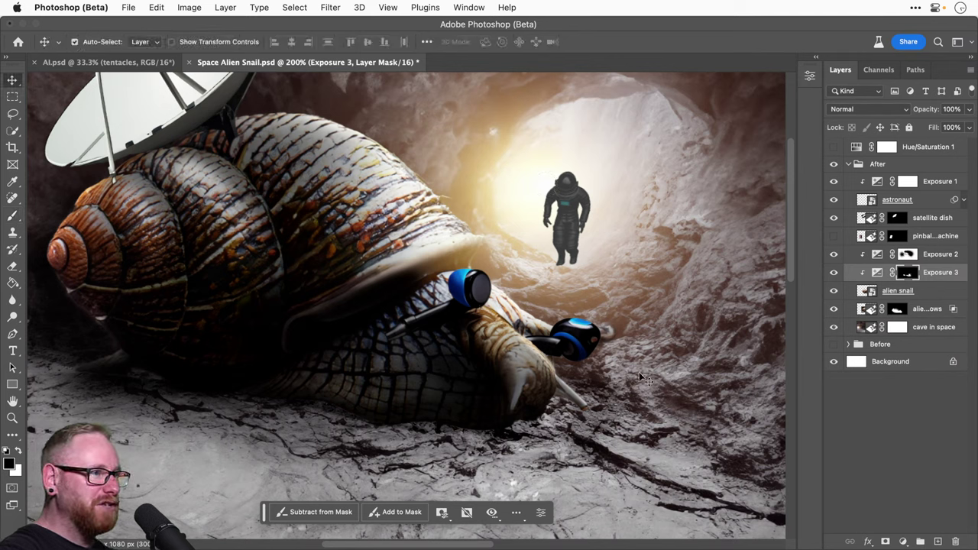
left_click(833, 272)
left_click(835, 273)
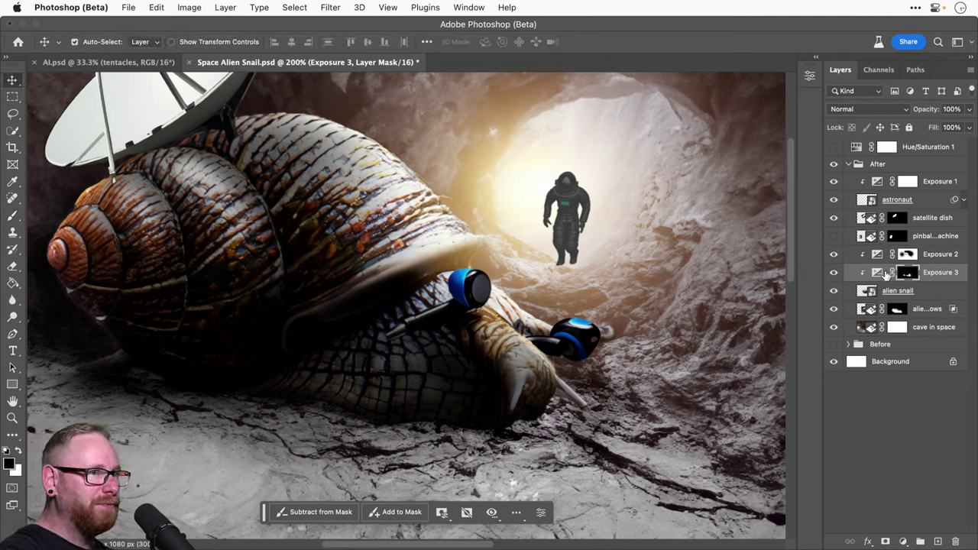
left_click_drag(972, 112, 959, 126)
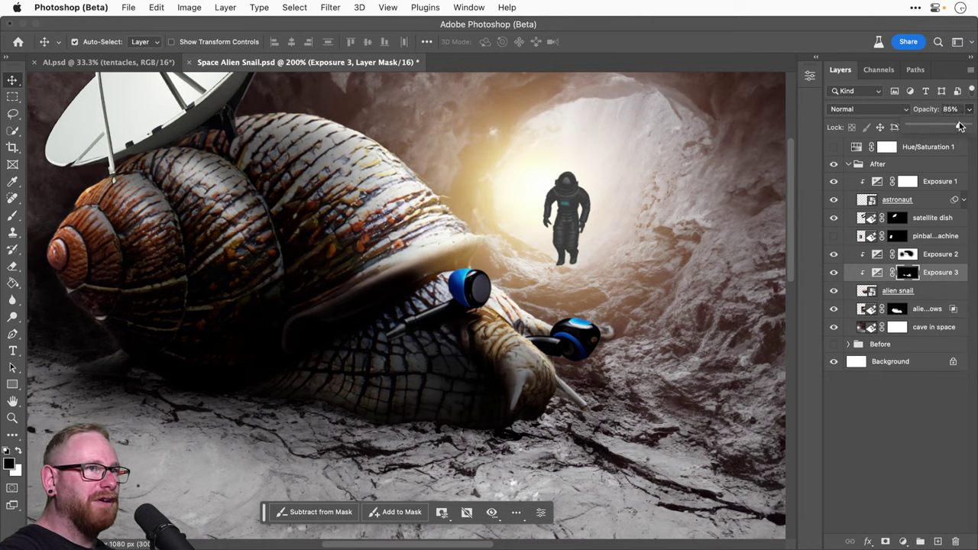
key("super+1")
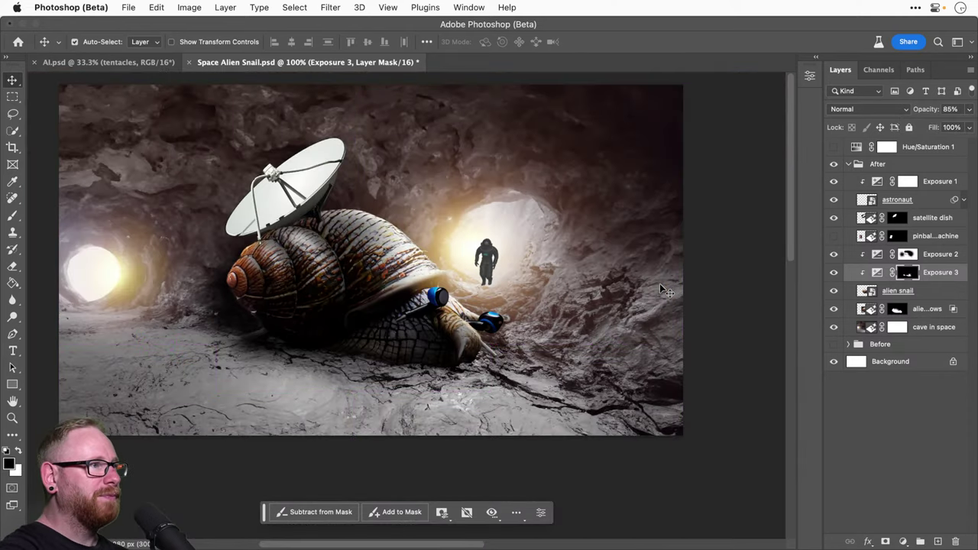
Step: Turn on the Hue/Saturation 1 black-and-white preview and inspect the cave ceiling at 200%
left_click(833, 148)
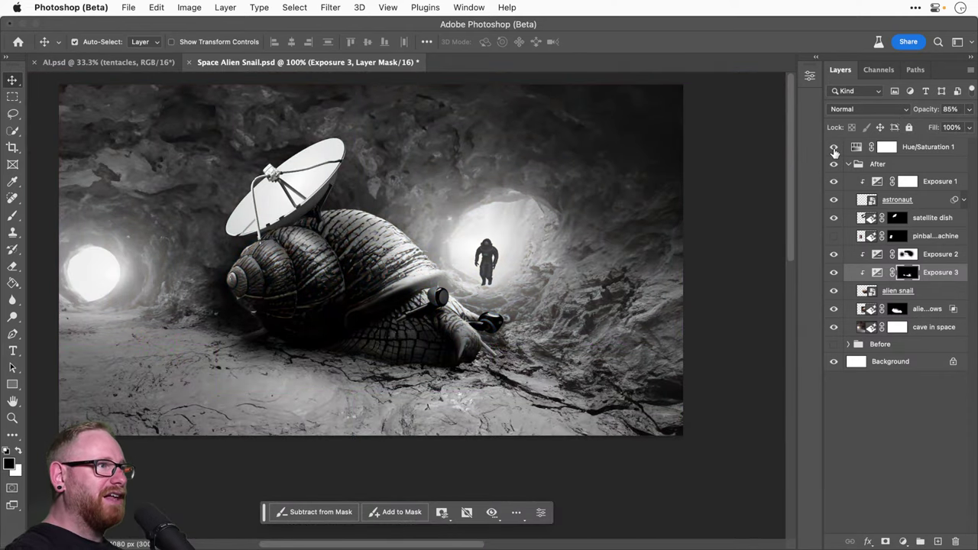
left_click(834, 148)
left_click(833, 148)
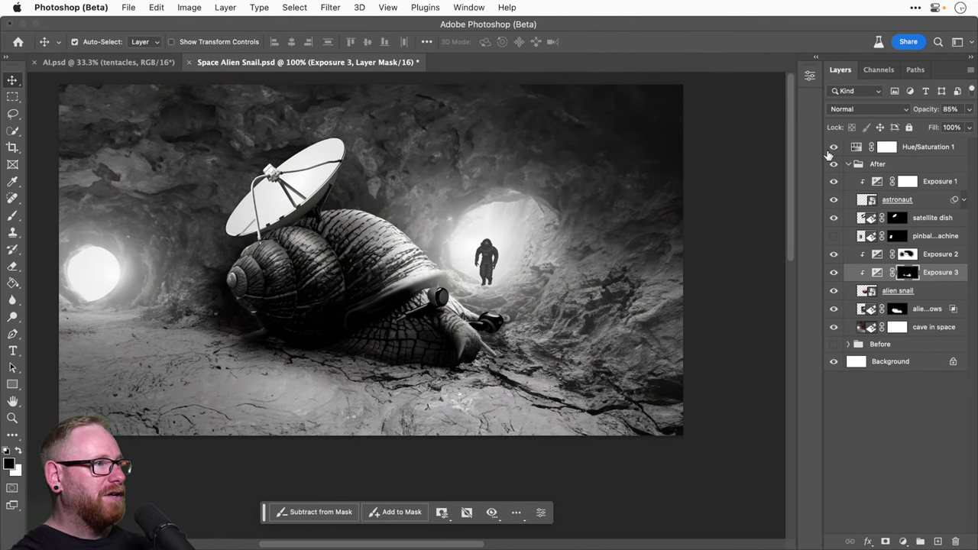
key("super+plus")
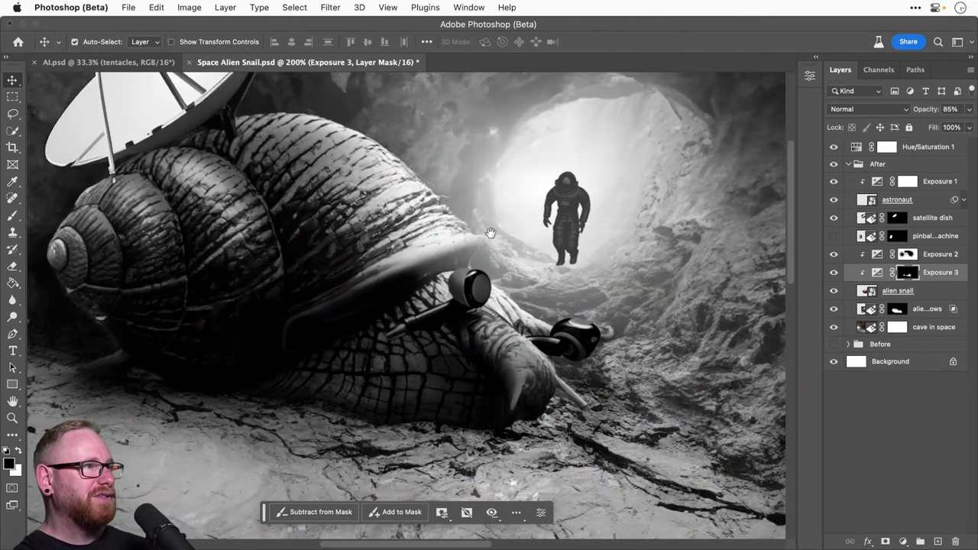
left_click_drag(492, 229, 484, 320)
left_click_drag(473, 169, 448, 267)
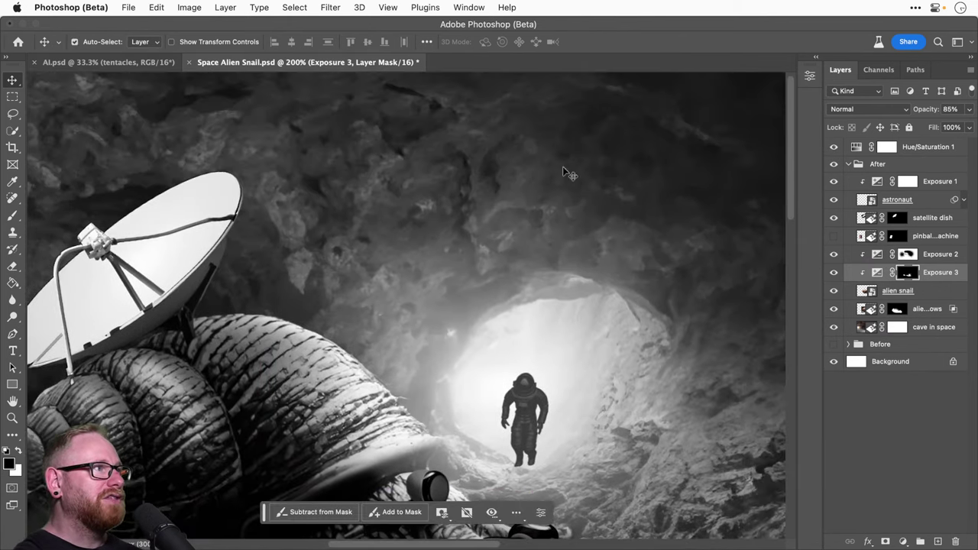
left_click_drag(722, 112, 627, 166)
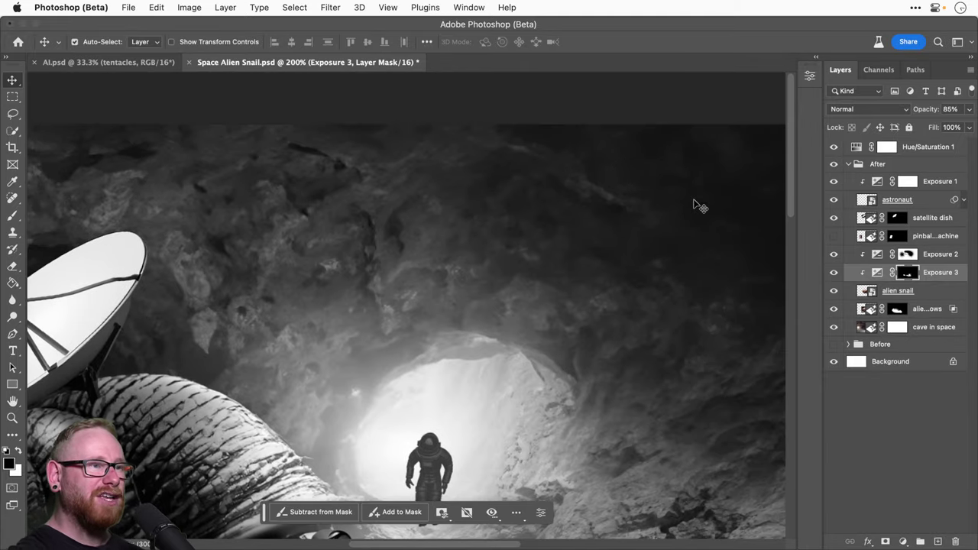
left_click_drag(592, 321, 724, 110)
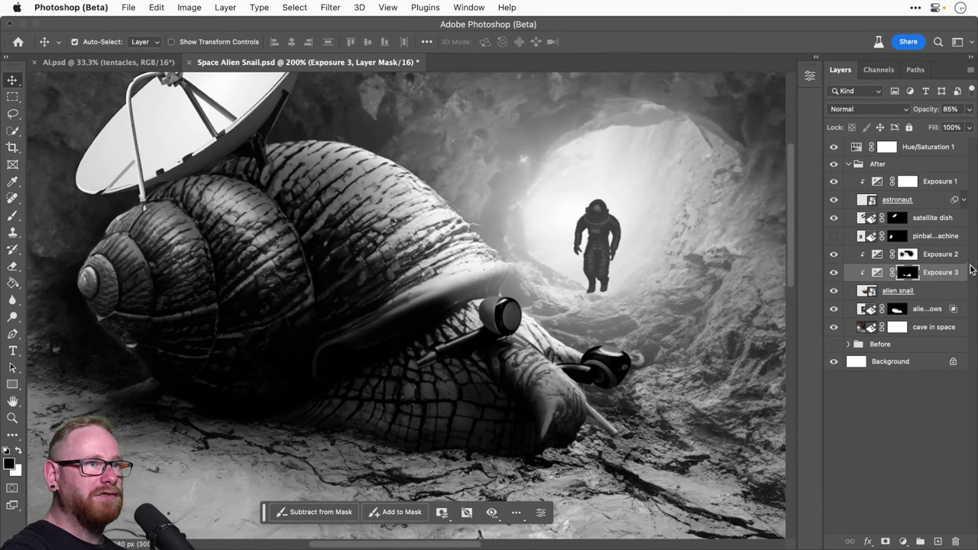
Step: Group Exposure 2, Exposure 3 and alien snail into Group 1 and check its contents
left_click(942, 256, "shift")
left_click(928, 293, "shift")
key("super+g")
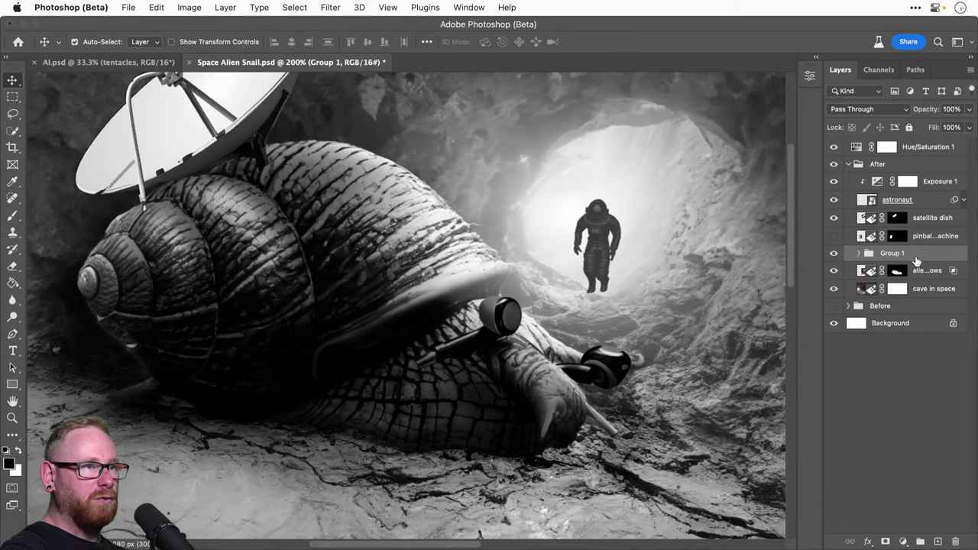
left_click(833, 254)
left_click(834, 255)
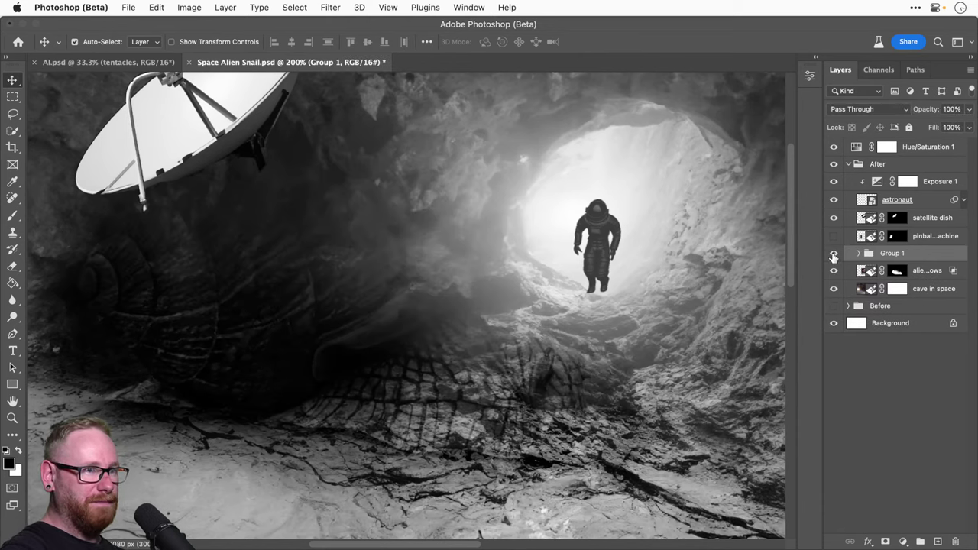
left_click(858, 253)
mouse_move(924, 324)
left_mouse_down()
mouse_move(924, 308)
mouse_move(927, 327)
left_mouse_up()
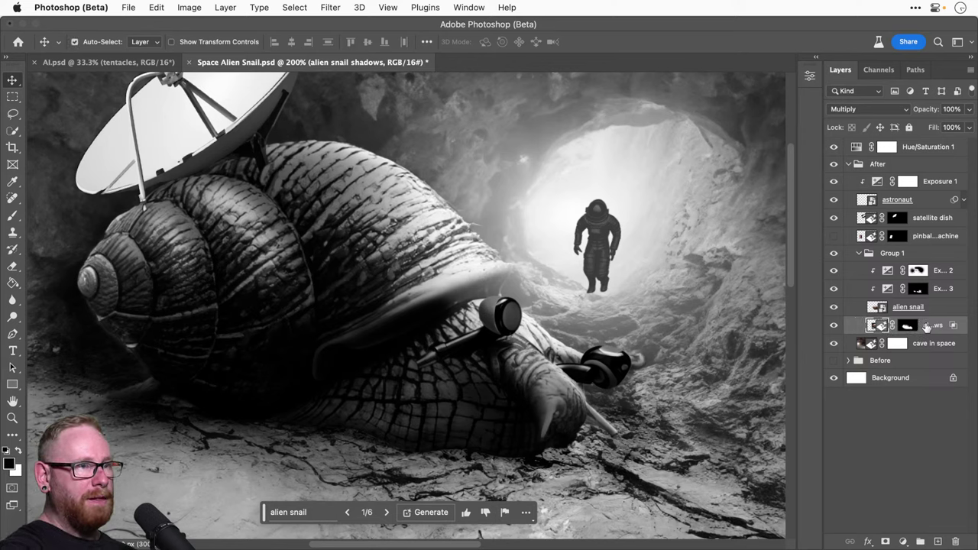
left_click(866, 257)
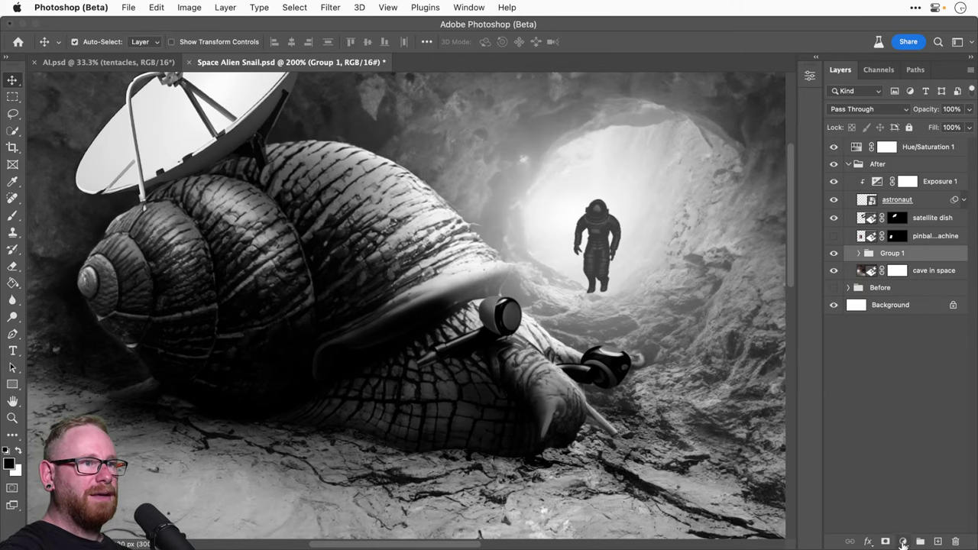
left_click(904, 541)
Step: Add a Levels layer clipped to Group 1 with midtones 1.30 and output black 18
left_click(900, 412)
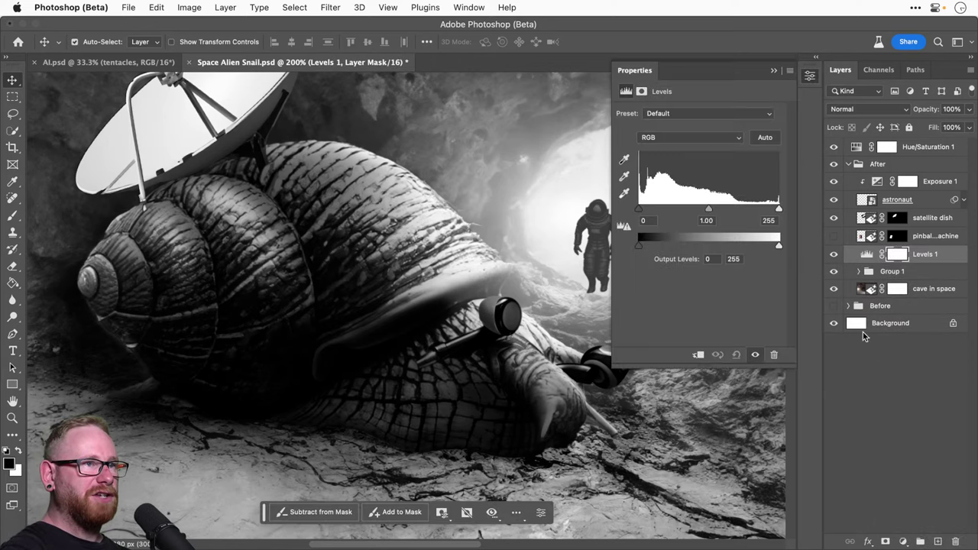
left_click(698, 355)
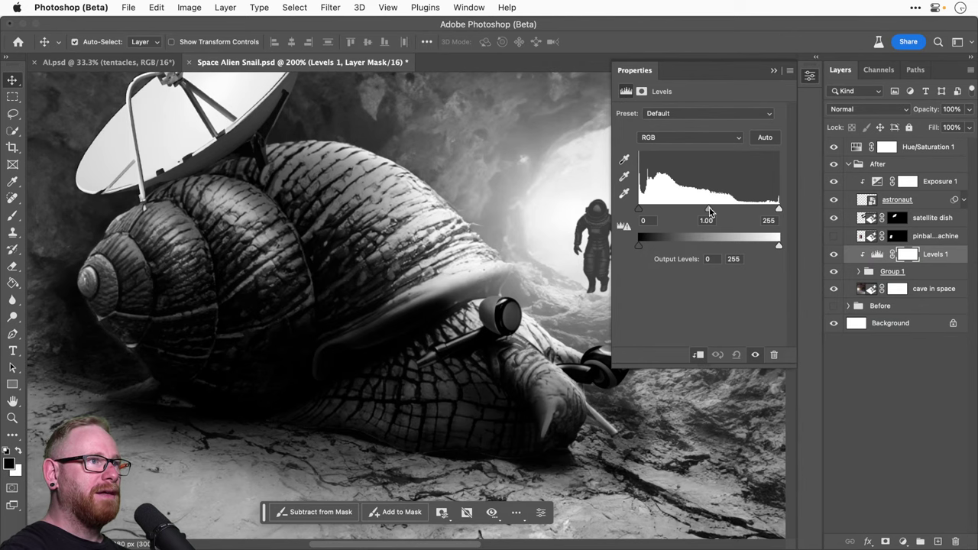
left_click_drag(708, 209, 694, 210)
key("super+minus")
key("super+minus")
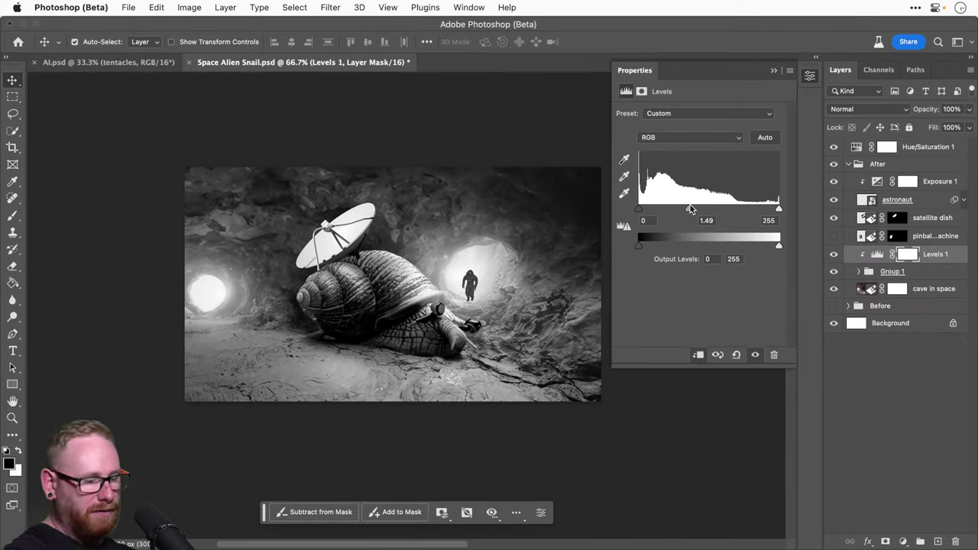
key("super+plus")
left_click_drag(688, 208, 695, 206)
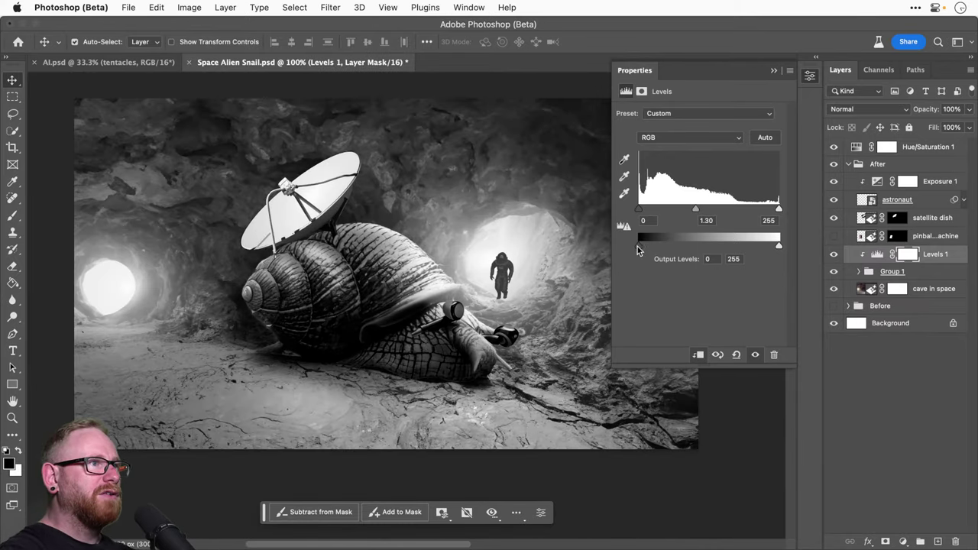
left_click_drag(637, 246, 647, 244)
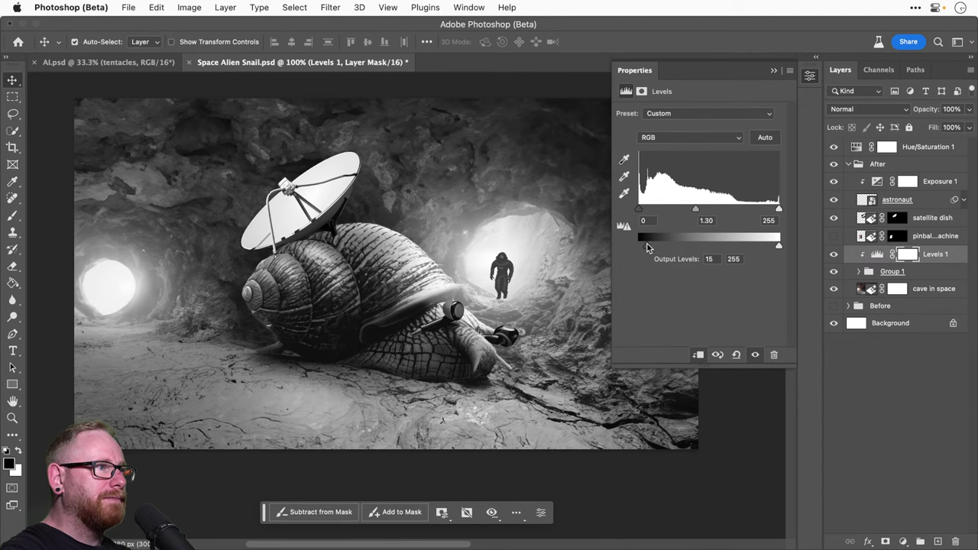
Step: Scroll and zoom around the composite, zooming in closely on the astronaut
key("super")
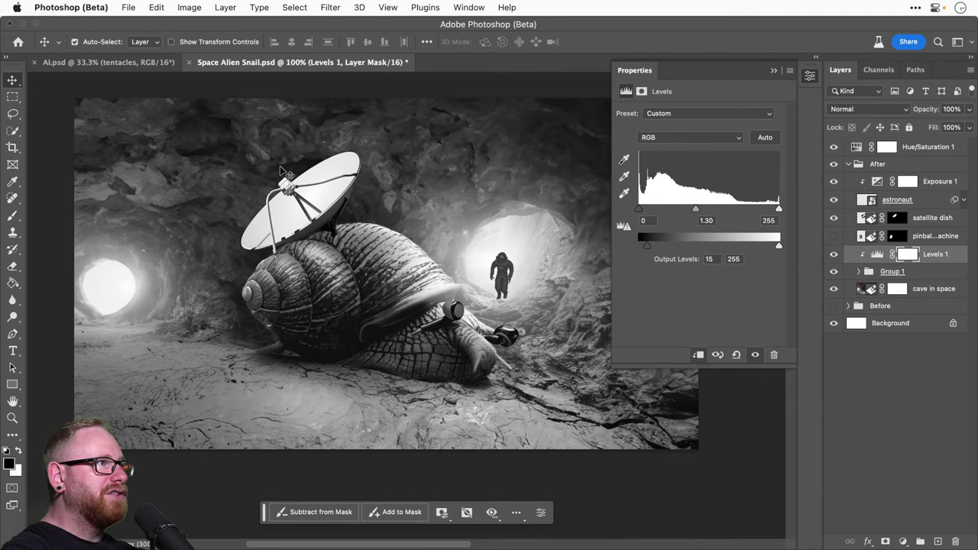
scroll(283, 150, "up", 5)
scroll(283, 150, "left", 3)
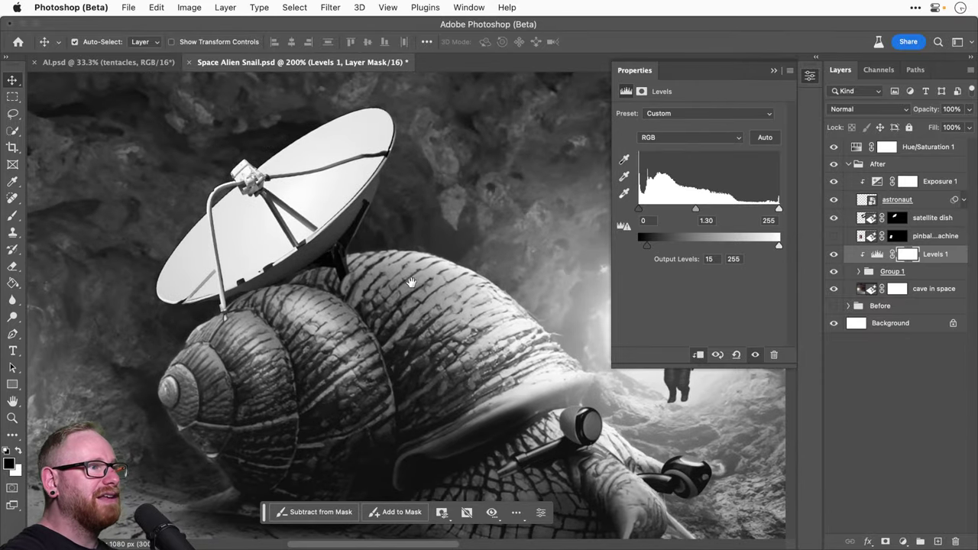
scroll(390, 321, "down", 3)
scroll(390, 321, "right", 2)
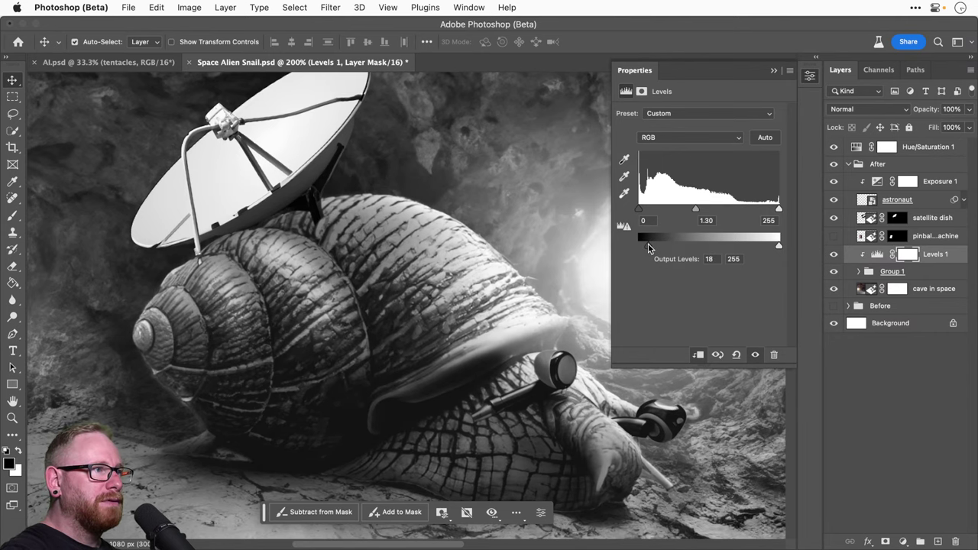
key("super+minus")
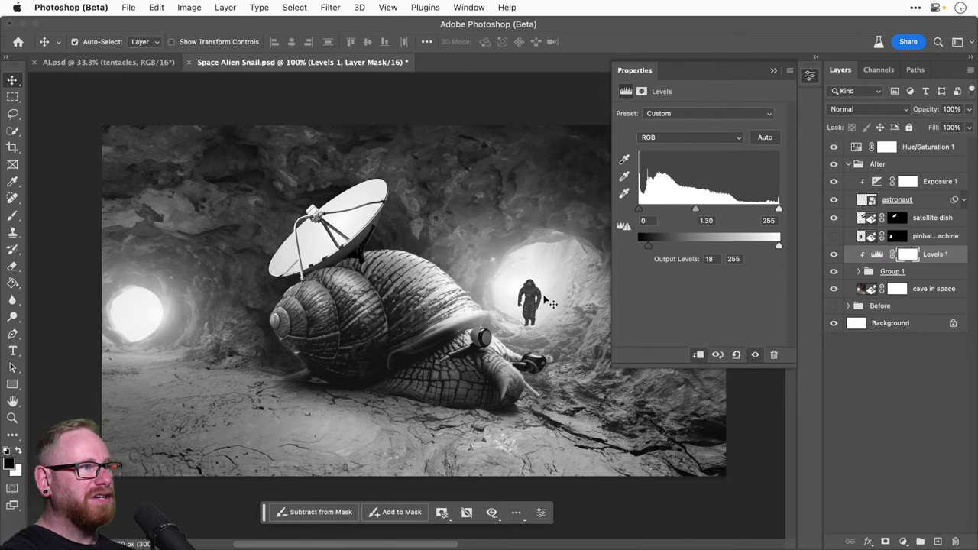
key("z")
left_click_drag(530, 293, 491, 298)
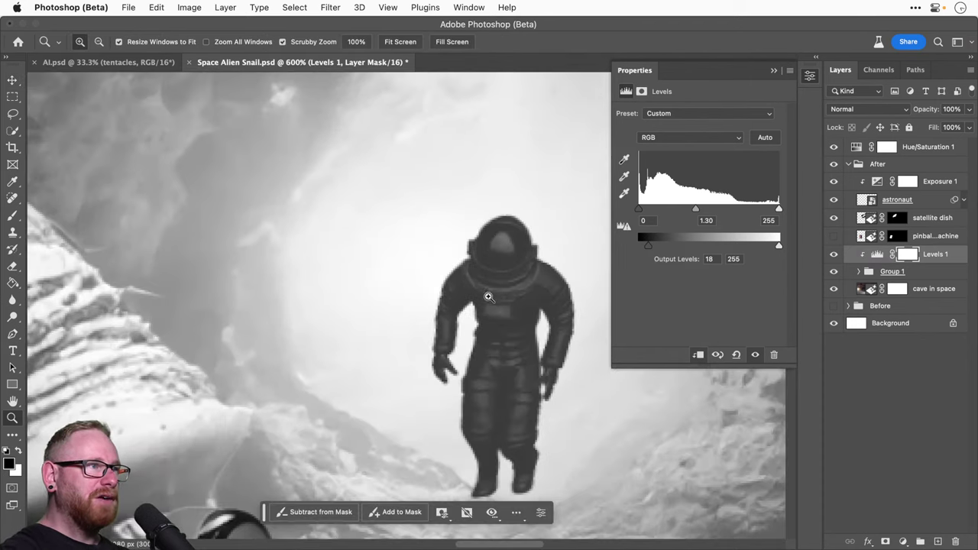
key("super+minus")
key("super+minus")
key("super+minus")
key("super+minus")
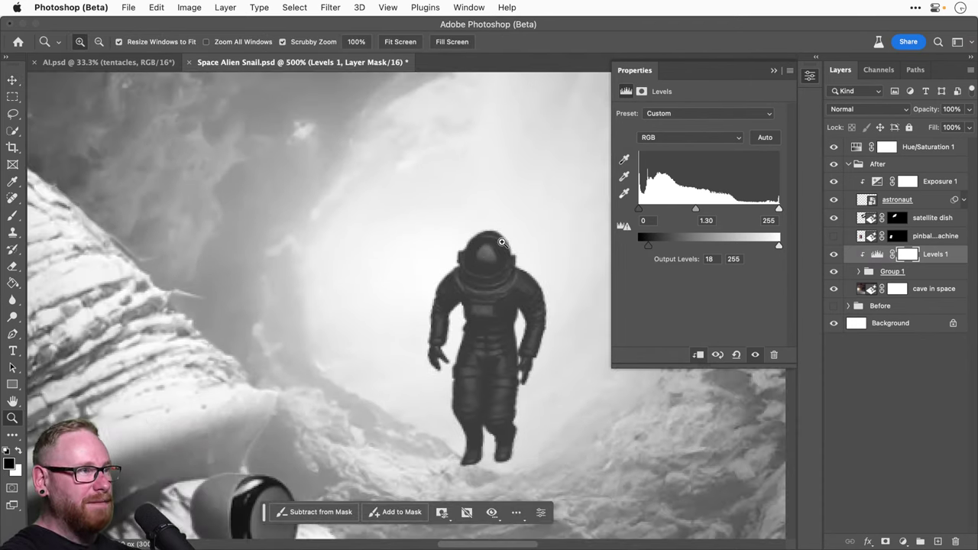
key("super+minus")
key("super+minus")
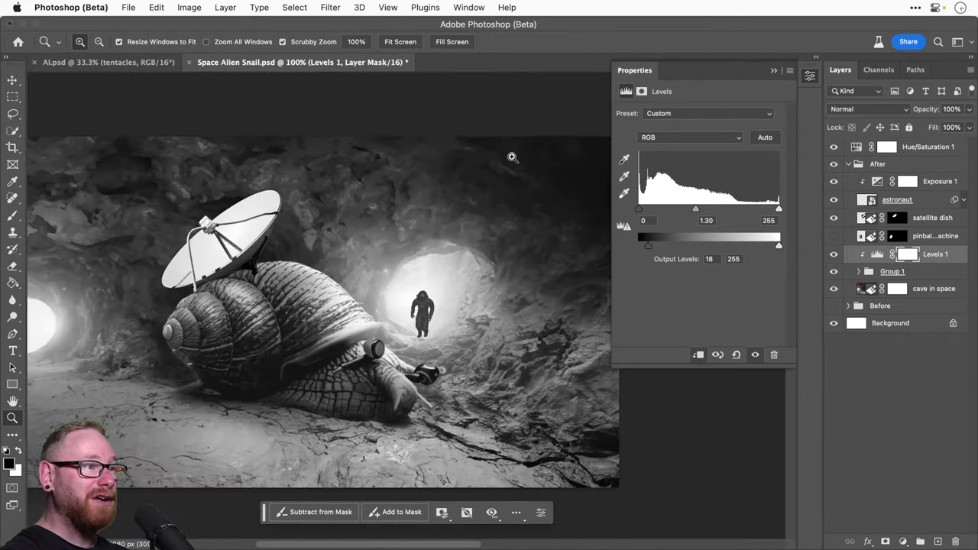
key("super+plus")
key("super+plus")
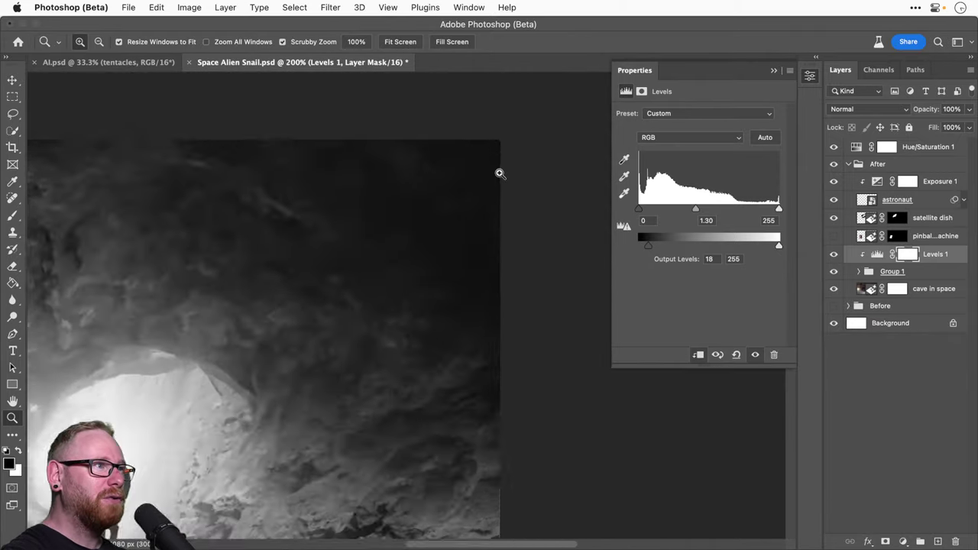
left_click(10, 469)
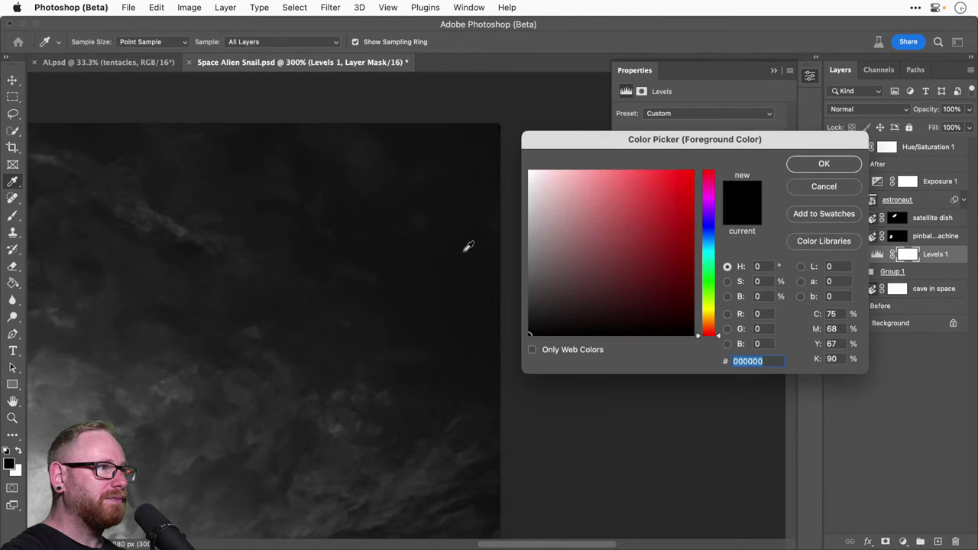
type("ffffff")
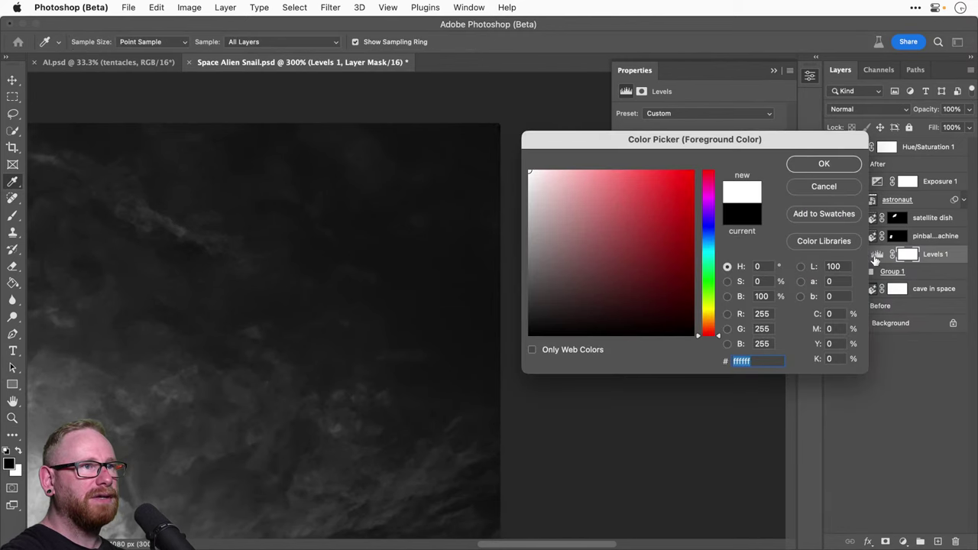
key("Return")
key("z")
left_click(904, 327)
left_click(905, 291)
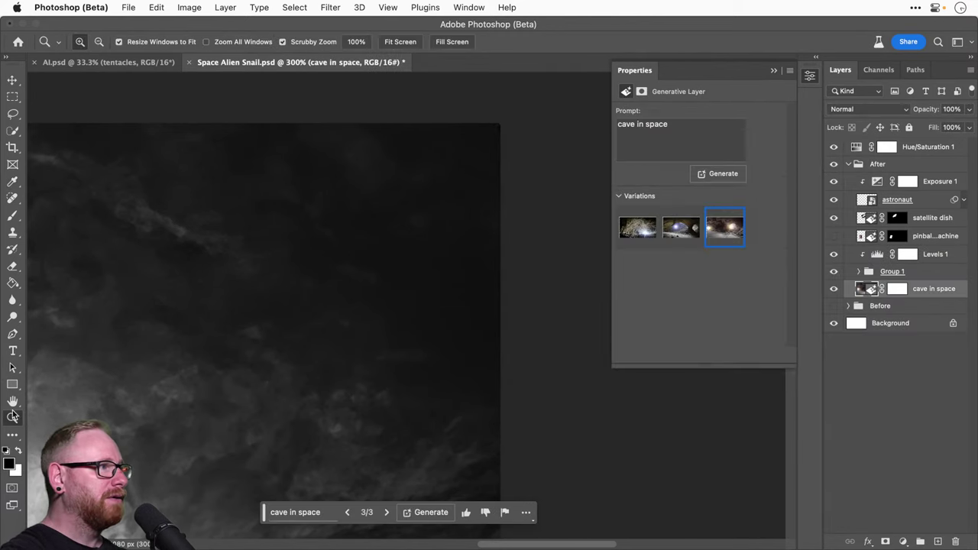
key("i")
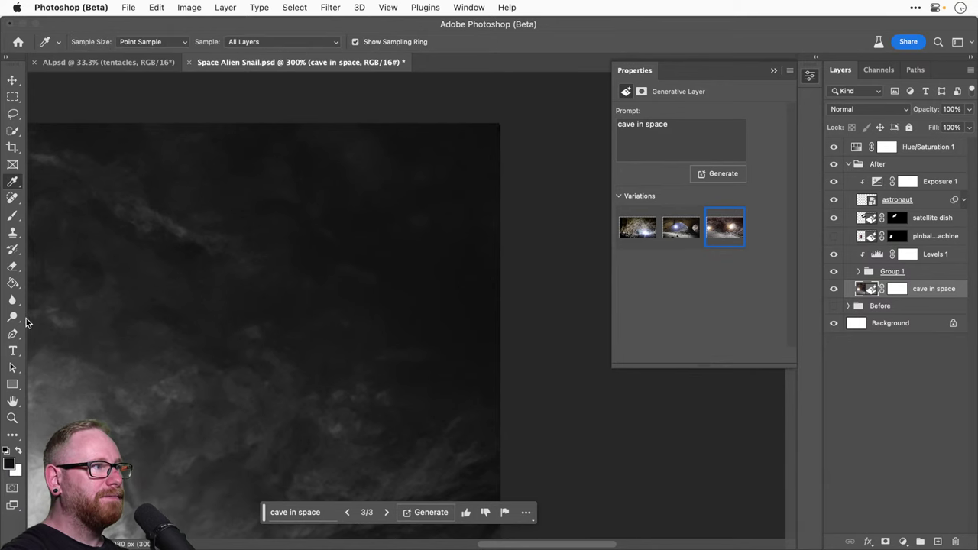
left_click(10, 464)
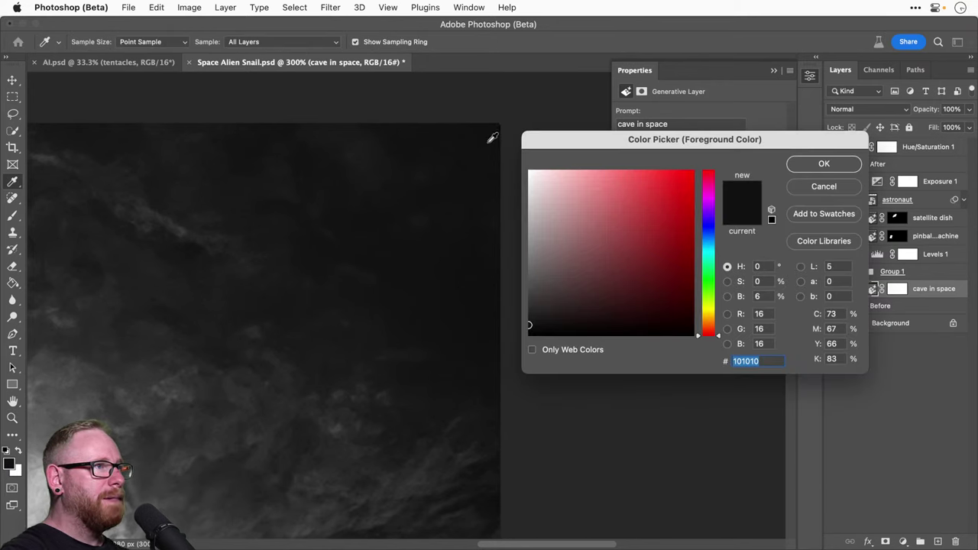
left_click_drag(259, 410, 390, 264)
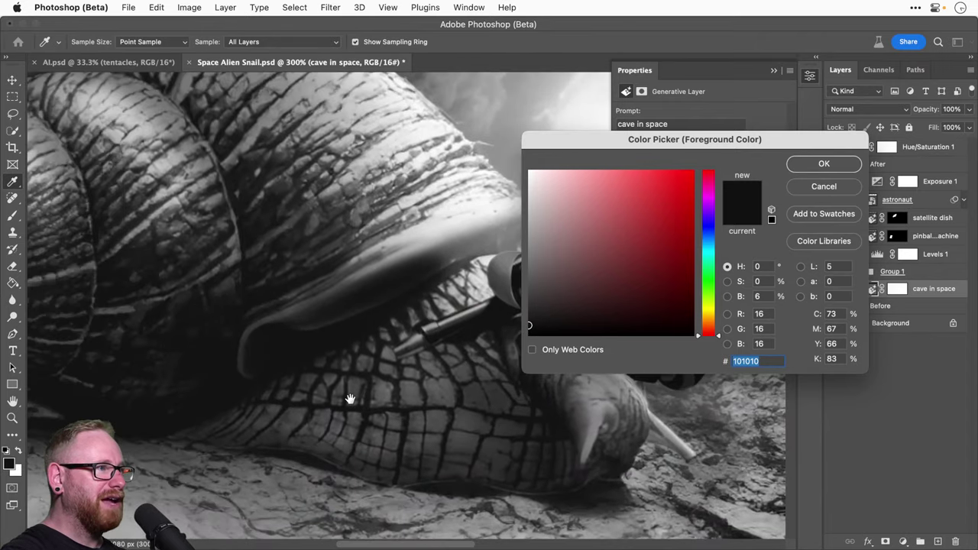
scroll(282, 347, "left", 4)
scroll(282, 348, "down", 1)
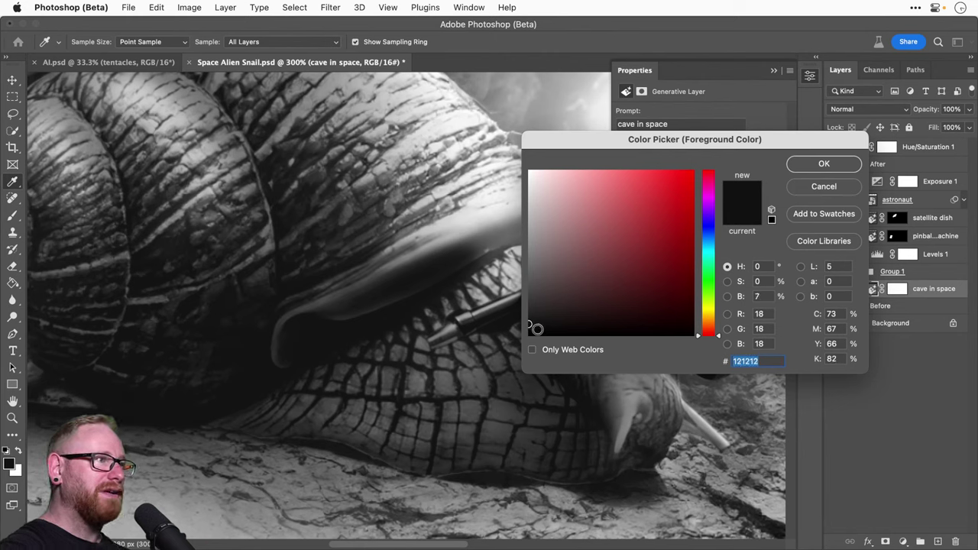
key("Escape")
key("super+0")
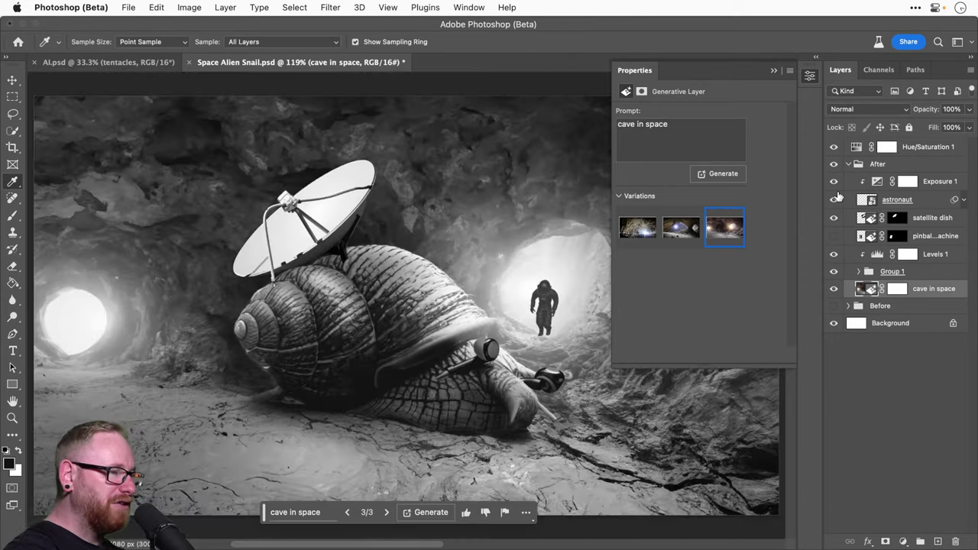
key("v")
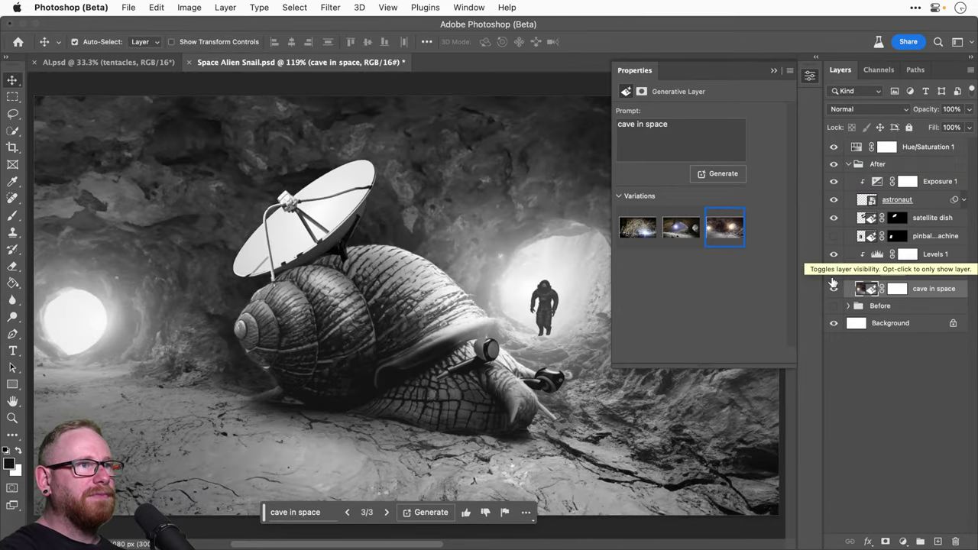
Step: Hide Hue/Saturation 1, compare Exposure 1 and Levels 1 off and on, and select Exposure 1
left_click(833, 146)
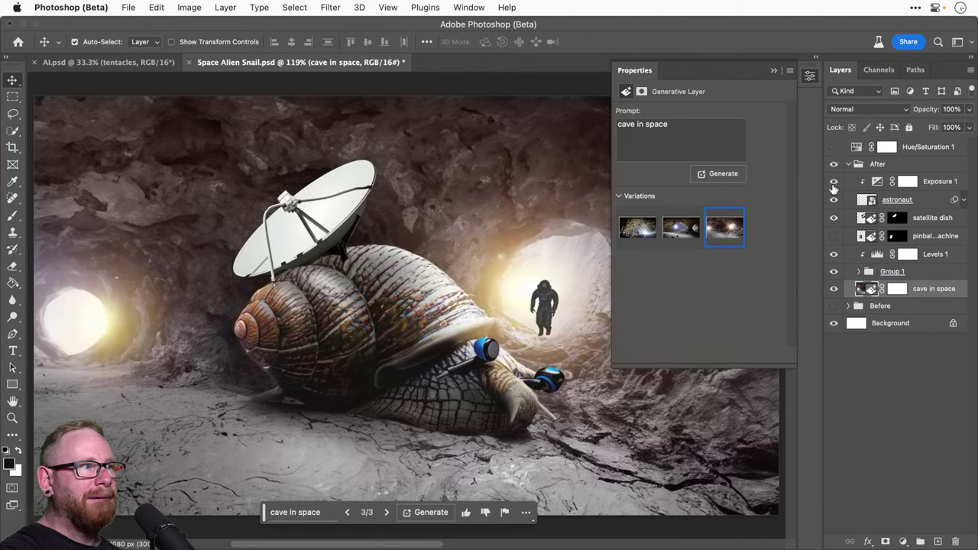
left_click(833, 182)
left_click(833, 183)
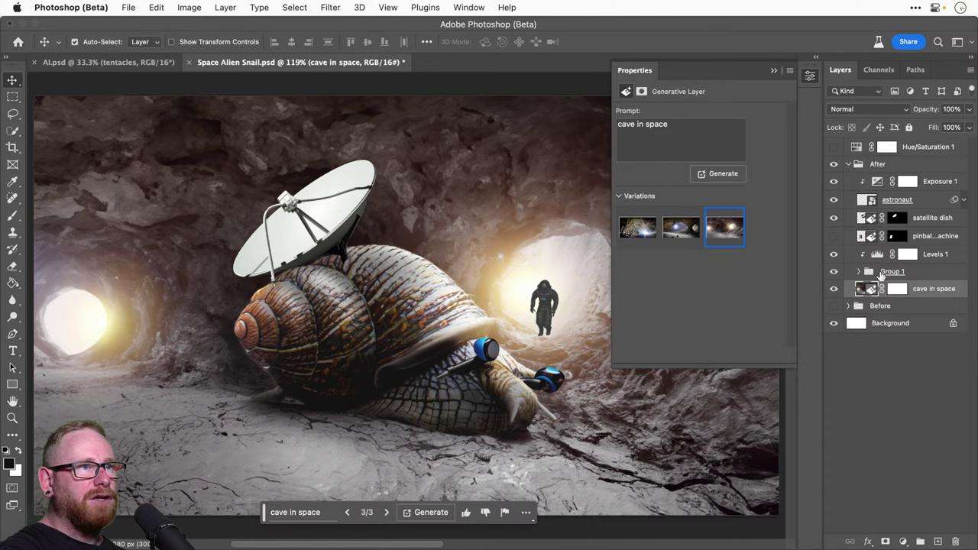
left_click(833, 256)
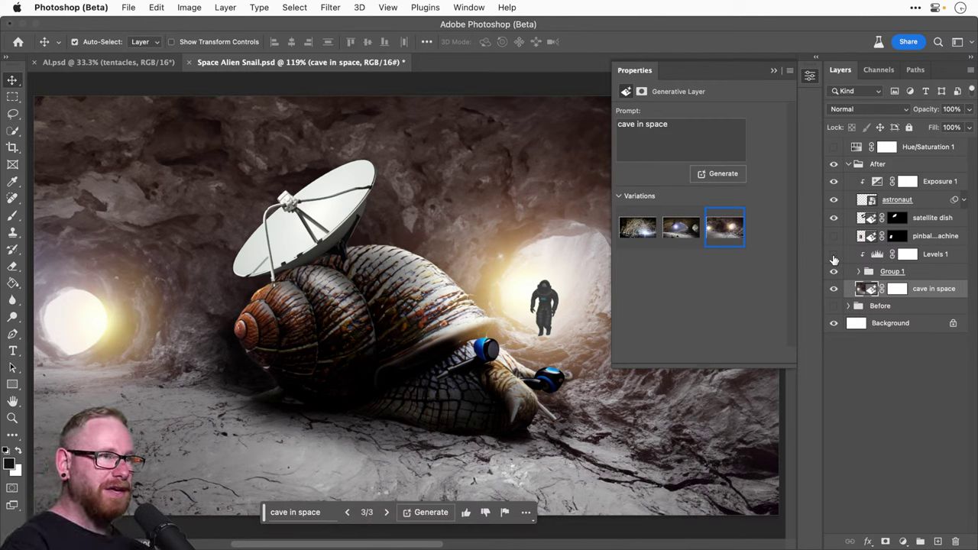
left_click(833, 255)
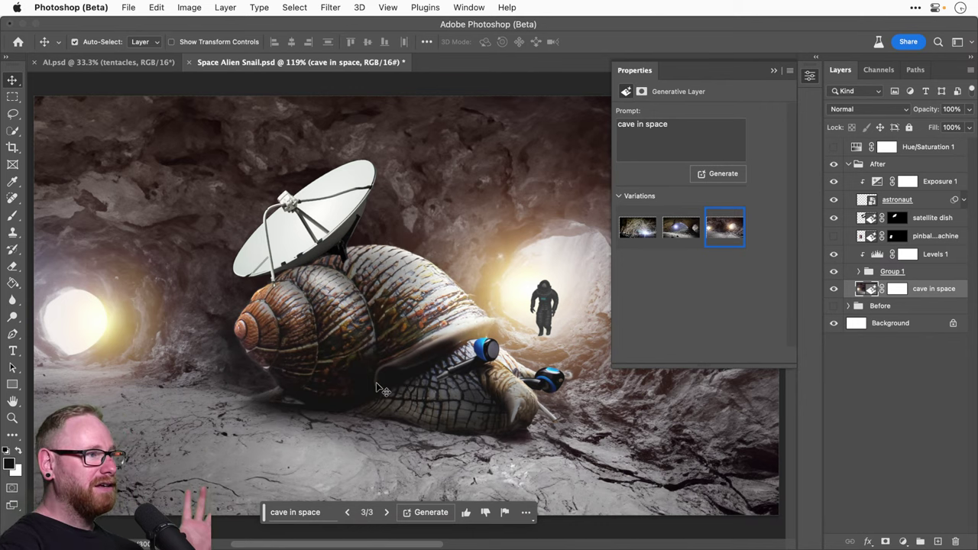
left_click(810, 76)
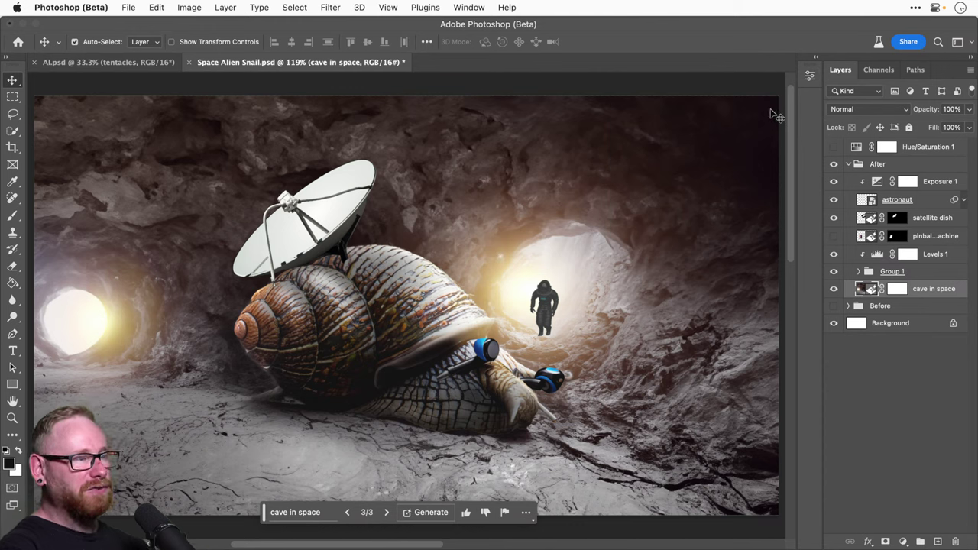
left_click(937, 186)
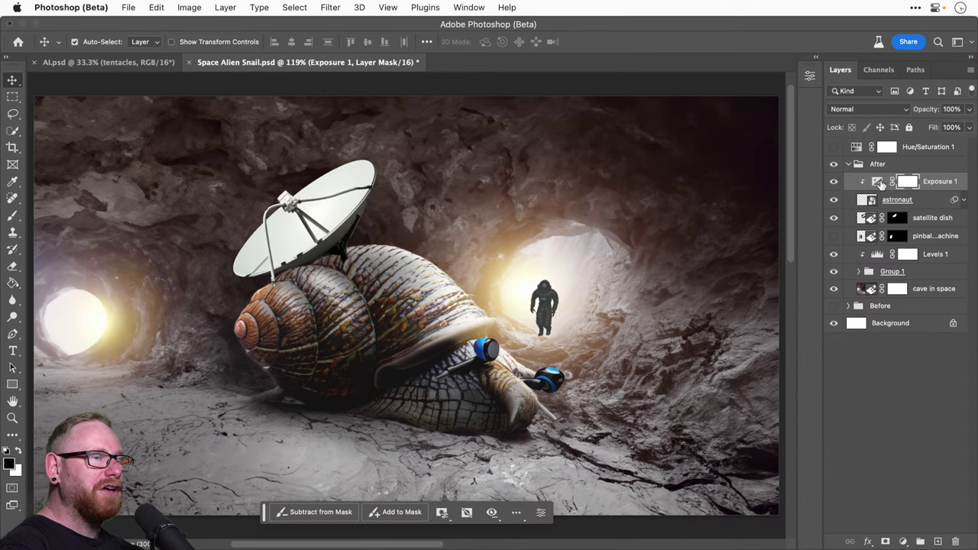
Step: Drop Exposure 1 to -3.92 with +0.0252 offset and 1.00 gamma, then zoom on the astronaut
double_click(877, 184)
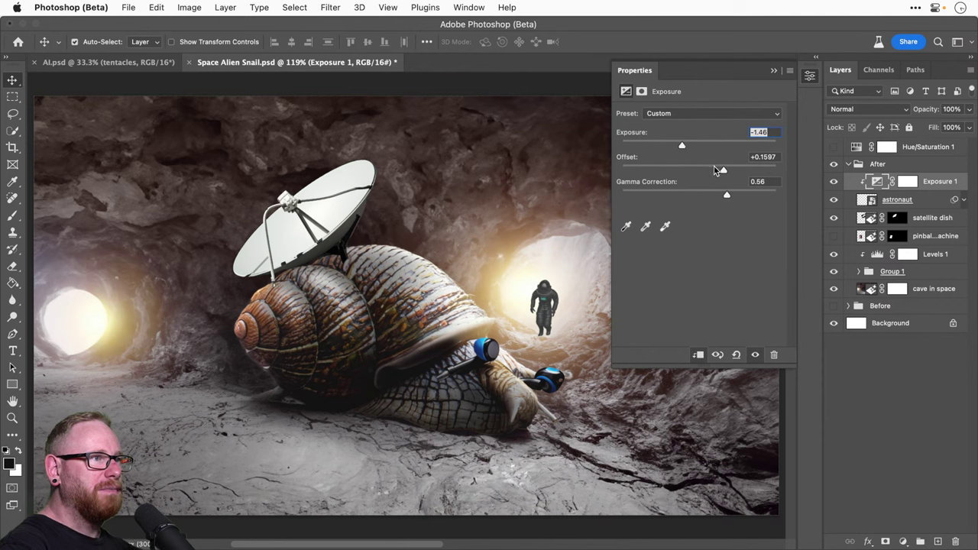
left_click_drag(716, 170, 737, 196)
left_click_drag(683, 145, 653, 144)
key("z")
left_click(544, 303)
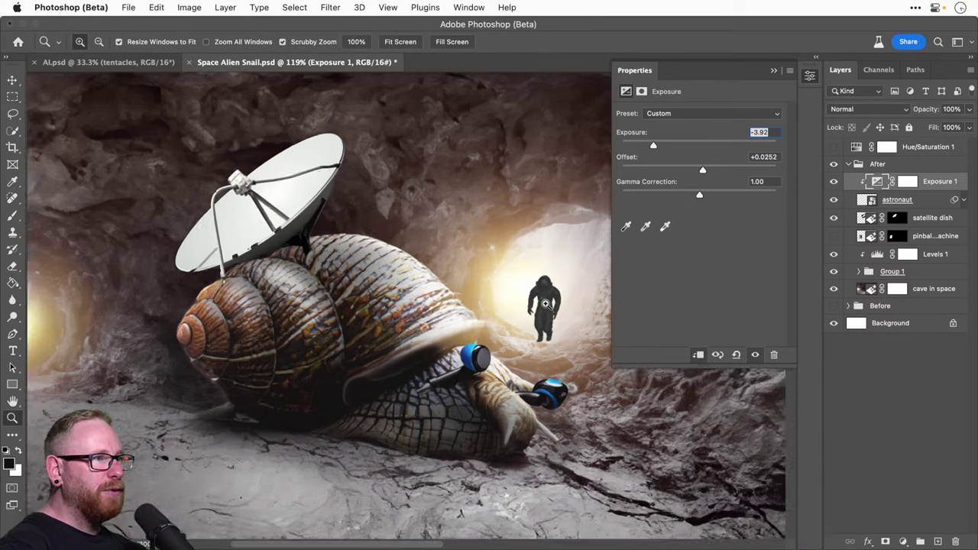
left_click_drag(544, 303, 548, 283)
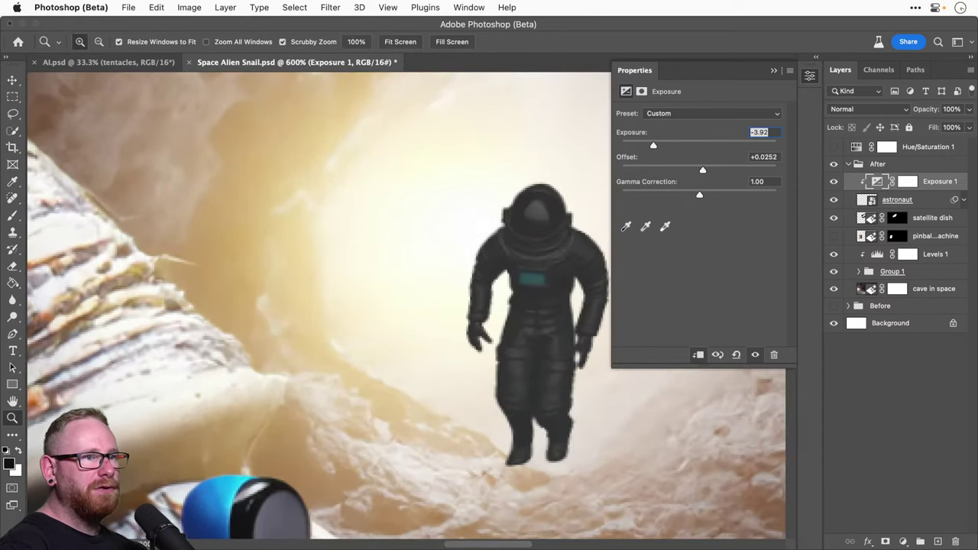
Step: Add a Solid Color fill layer, Color Fill 1, in light cyan
left_click(904, 541)
key("Escape")
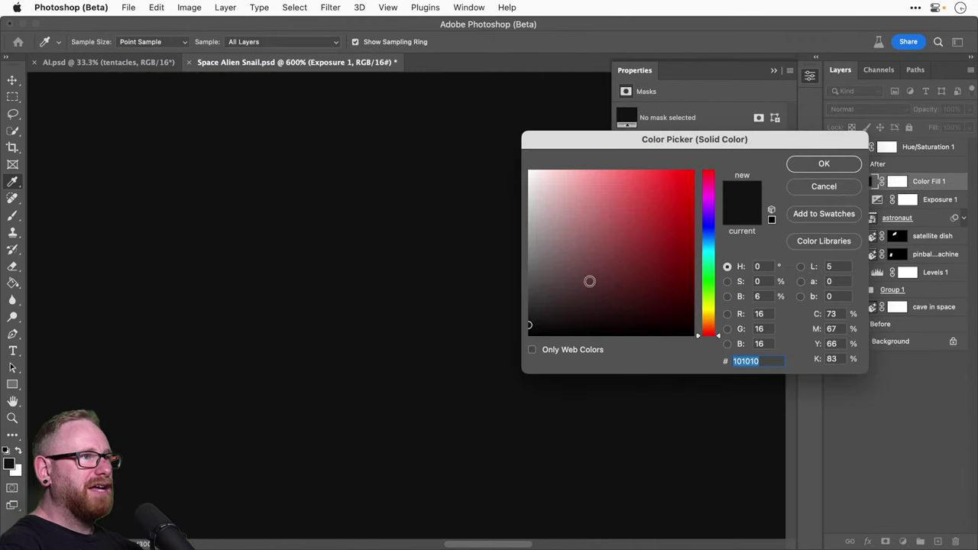
left_click_drag(713, 258, 711, 248)
left_click(646, 169)
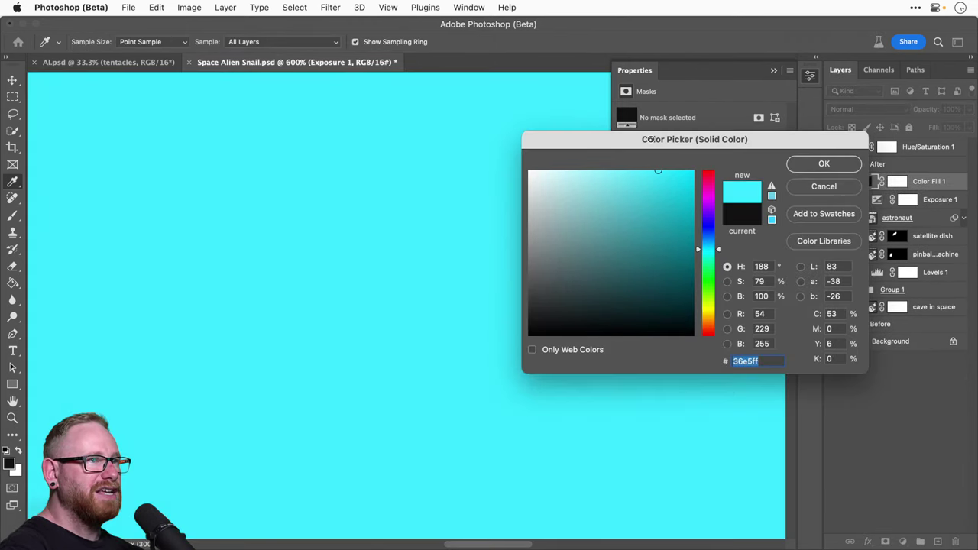
left_click(707, 252)
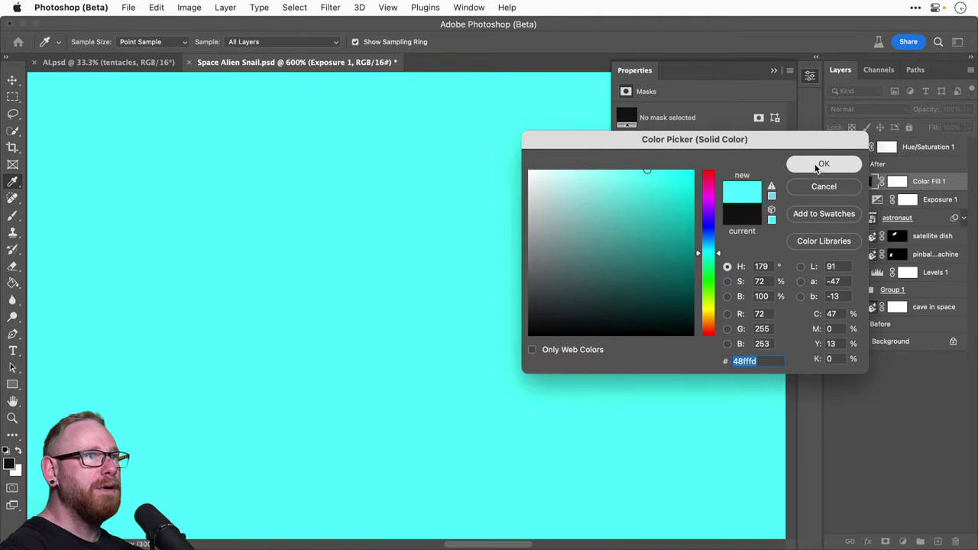
left_click(821, 162)
Step: Invert Color Fill 1's mask and paint a white 25 px spot on the chest panel
left_click(897, 182)
key("super+i")
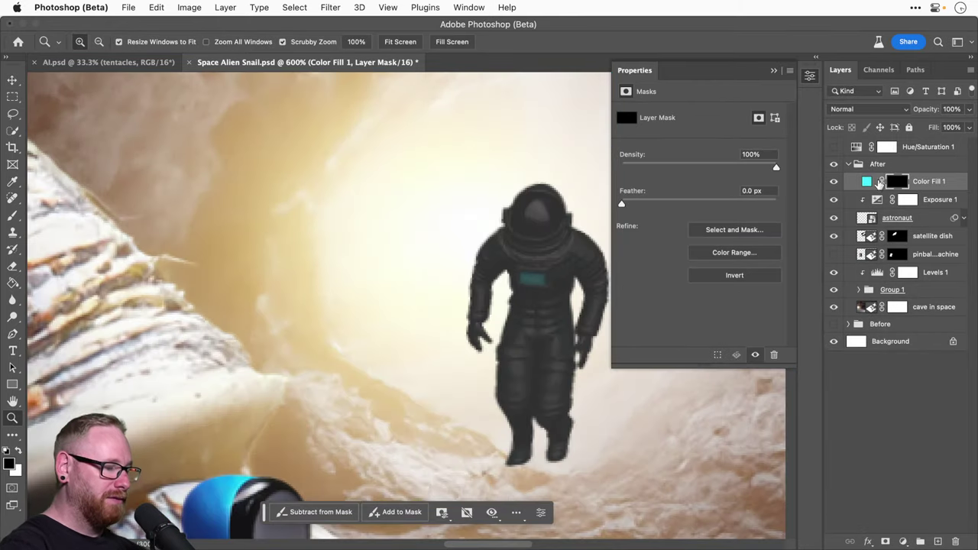
key("b")
key("x")
key("bracketleft")
key("bracketleft")
key("bracketleft")
key("bracketleft")
key("bracketleft")
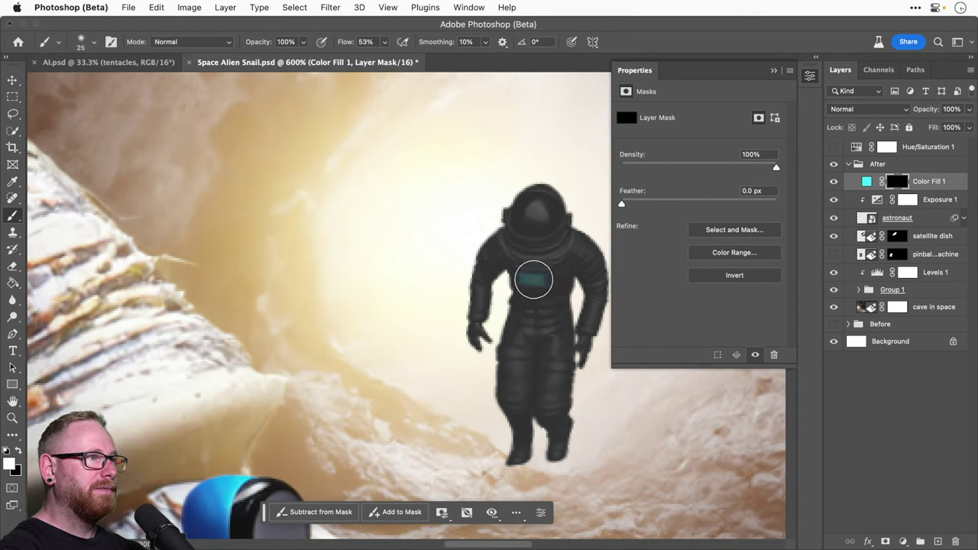
left_click(534, 280)
Step: Flatten the brush tip into an ellipse and paint a 45 px, 50% opacity teal chest glow
key("bracketleft")
key("bracketleft")
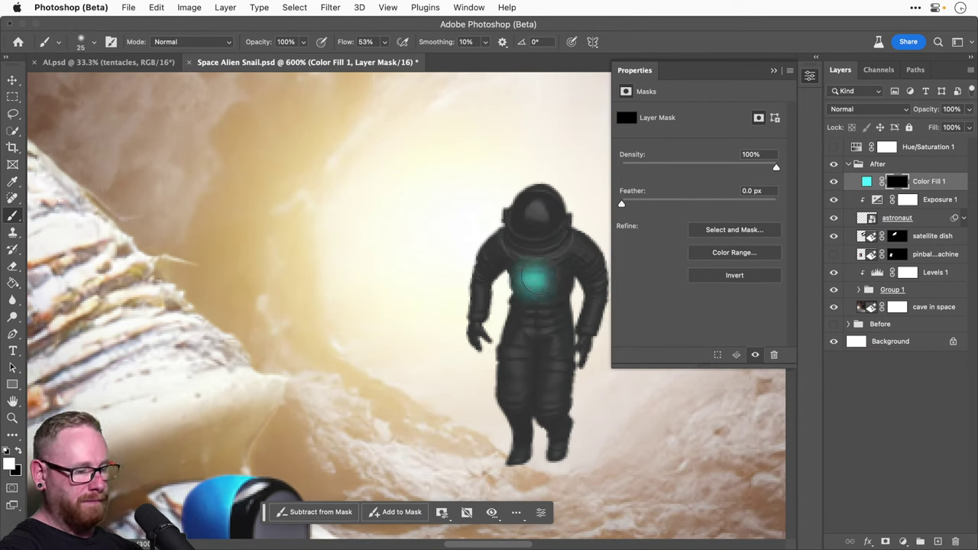
left_click(96, 43)
left_click_drag(40, 75, 43, 78)
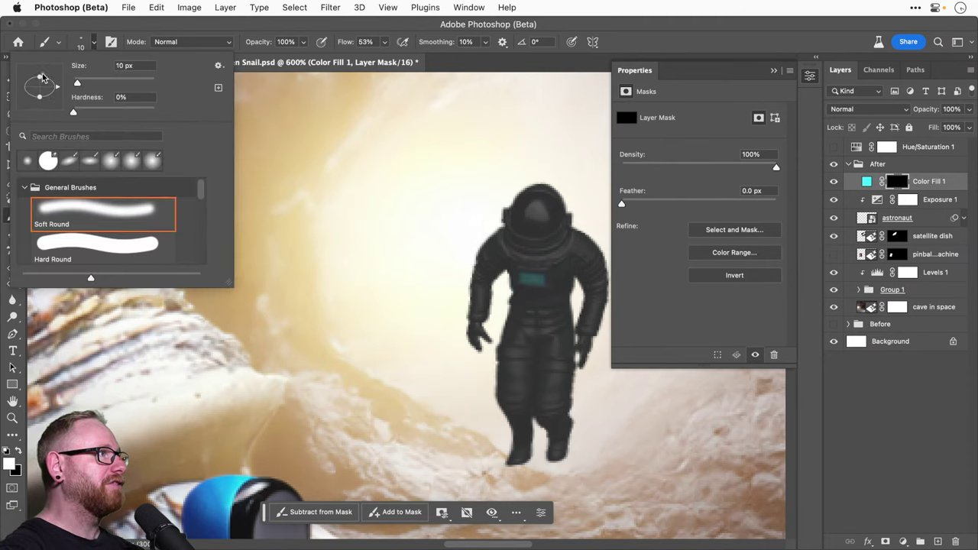
left_click(93, 43)
key("bracketright")
key("bracketright")
key("bracketright")
key("bracketright")
key("bracketright")
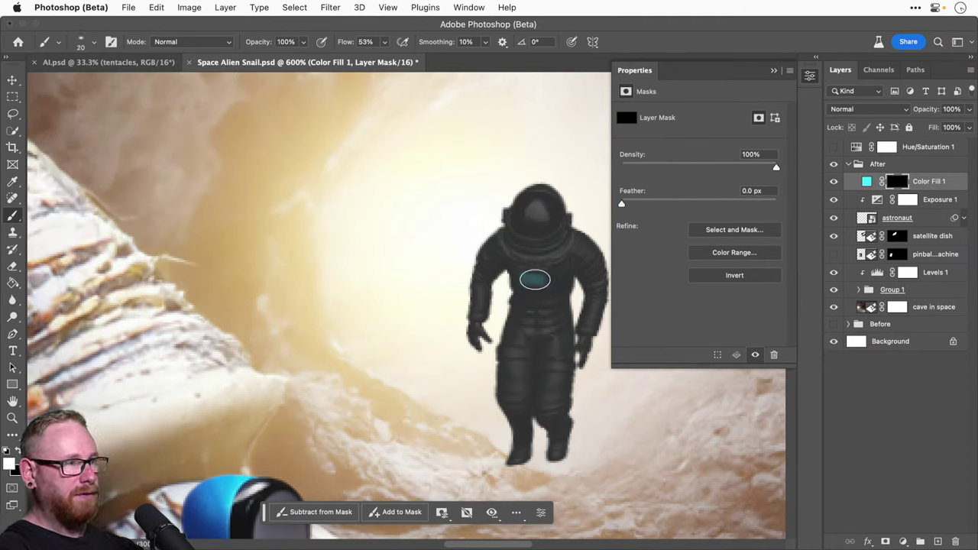
key("5")
key("bracketright")
key("bracketright")
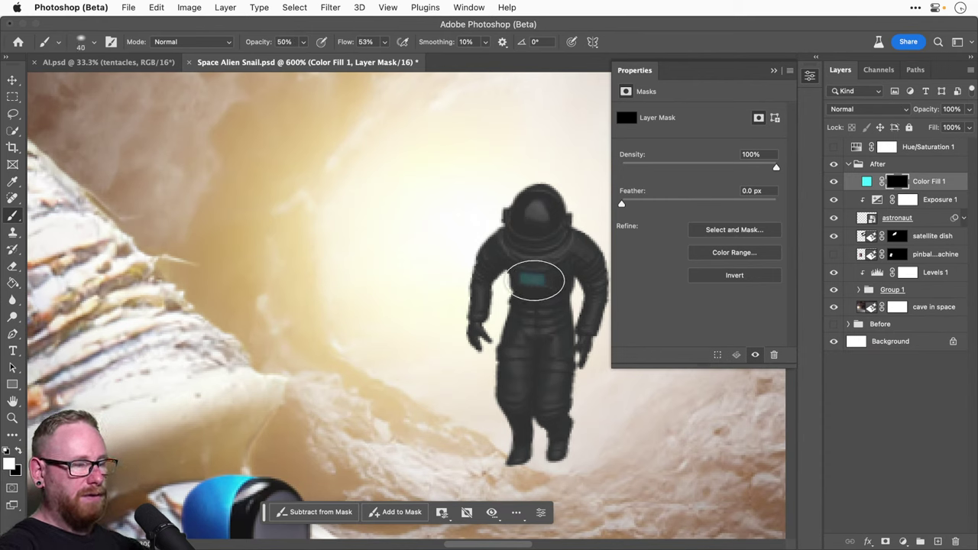
left_click(535, 279)
Step: Undo the oversized stroke and repaint a smaller 30 px teal glow on the chest
key("ctrl+z")
key("bracketleft")
key("bracketleft")
key("bracketleft")
left_click(532, 280)
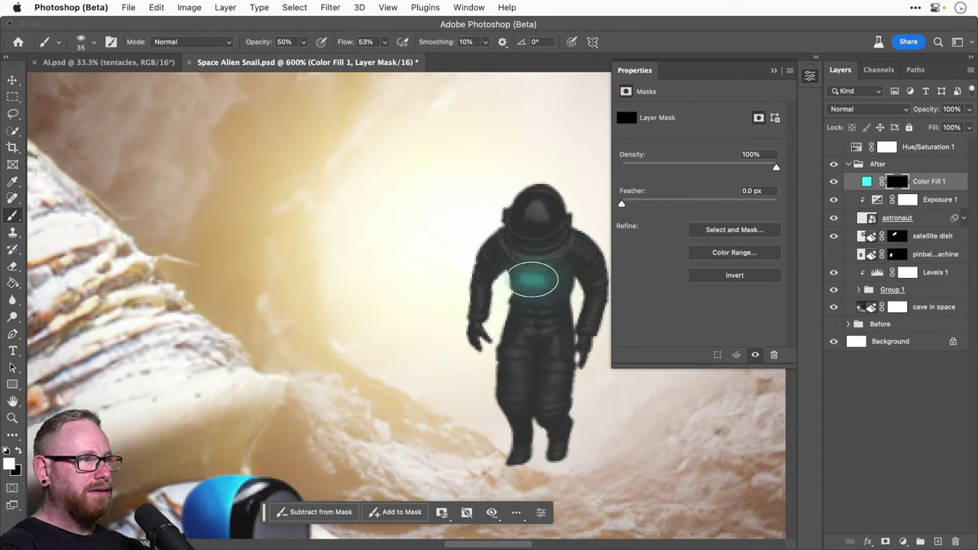
key("bracketleft")
key("bracketleft")
key("bracketleft")
key("bracketleft")
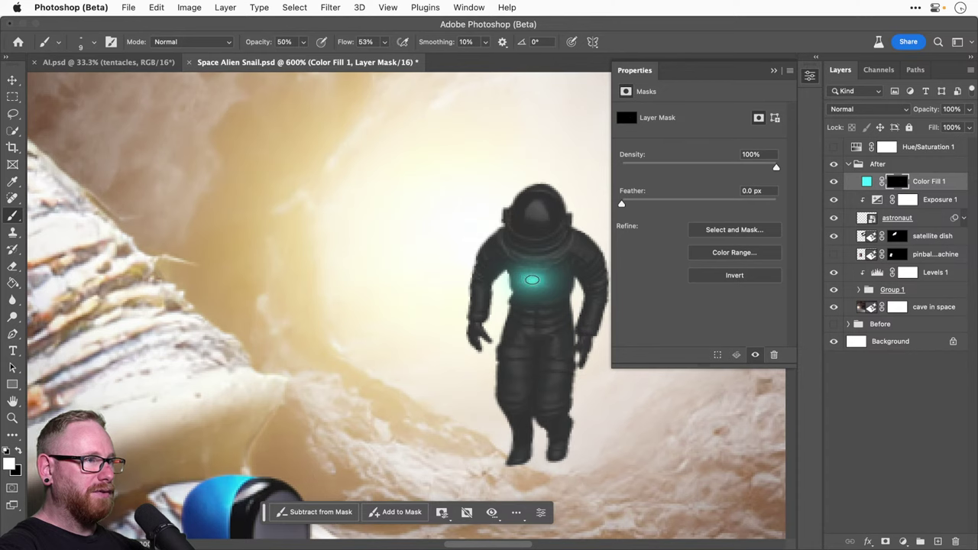
key("bracketright")
key("bracketright")
key("bracketright")
Step: Set Color Fill 1 to Linear Dodge (Add) and compare the glow on and off
left_click(866, 109)
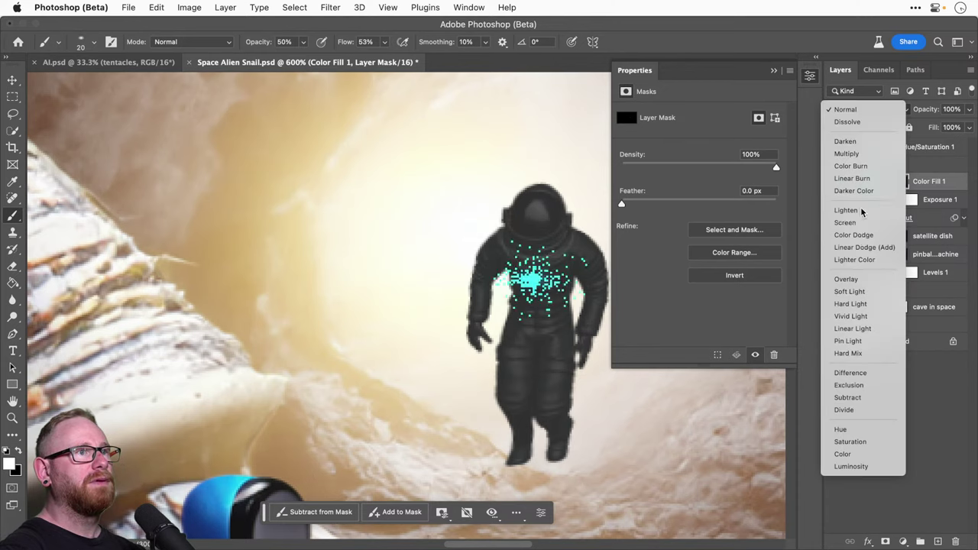
left_click(857, 249)
key("v")
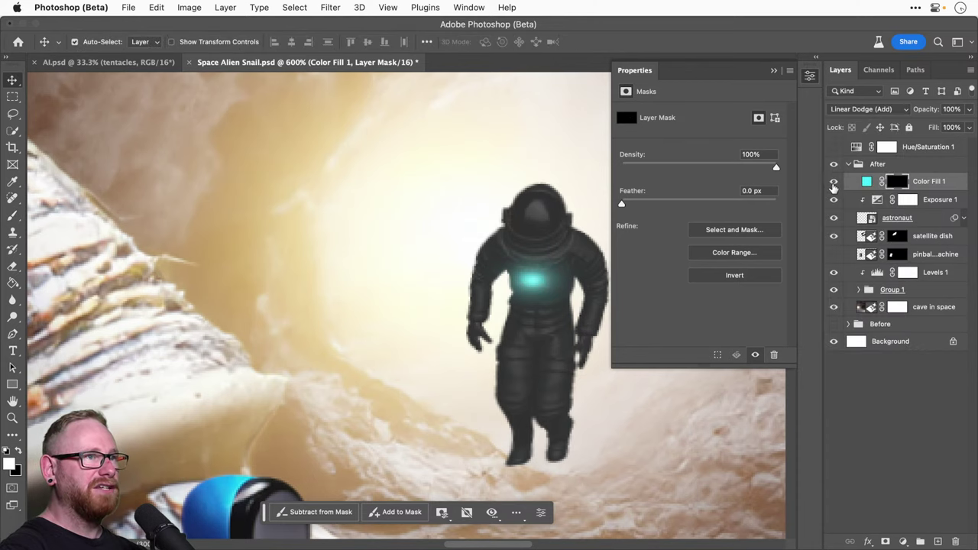
left_click(834, 182)
left_click(834, 181)
key("super+minus")
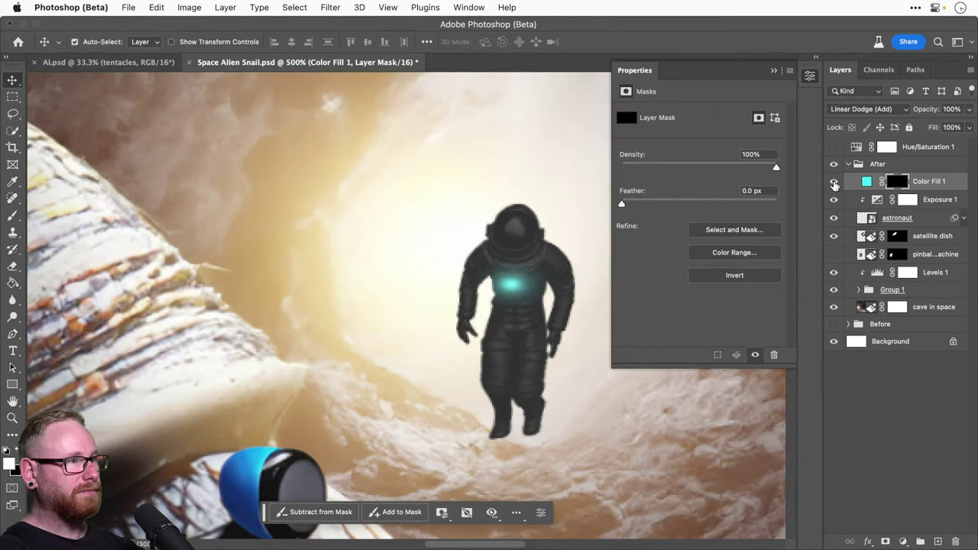
key("super+0")
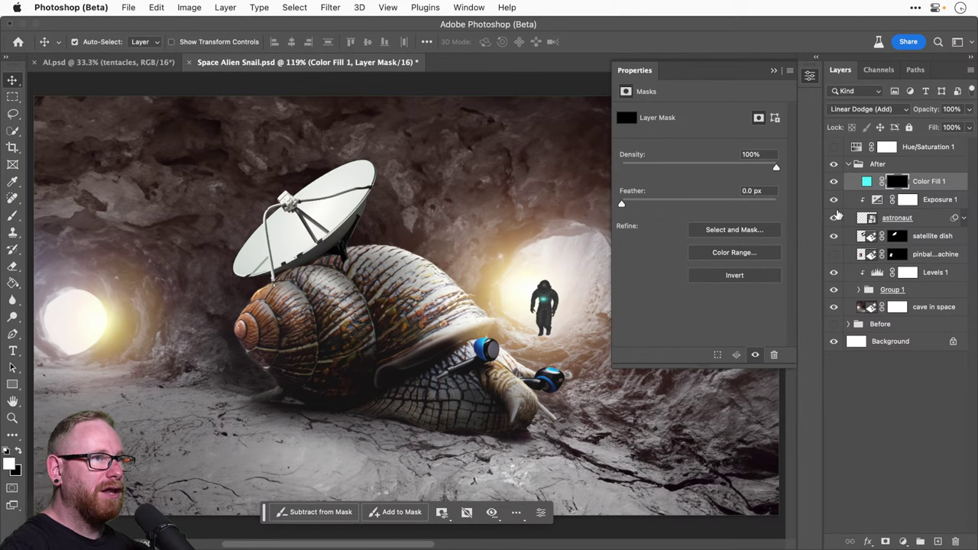
Step: Flatten the brush tip into a thin ellipse and paint a horizontal streak across the chest
key("b")
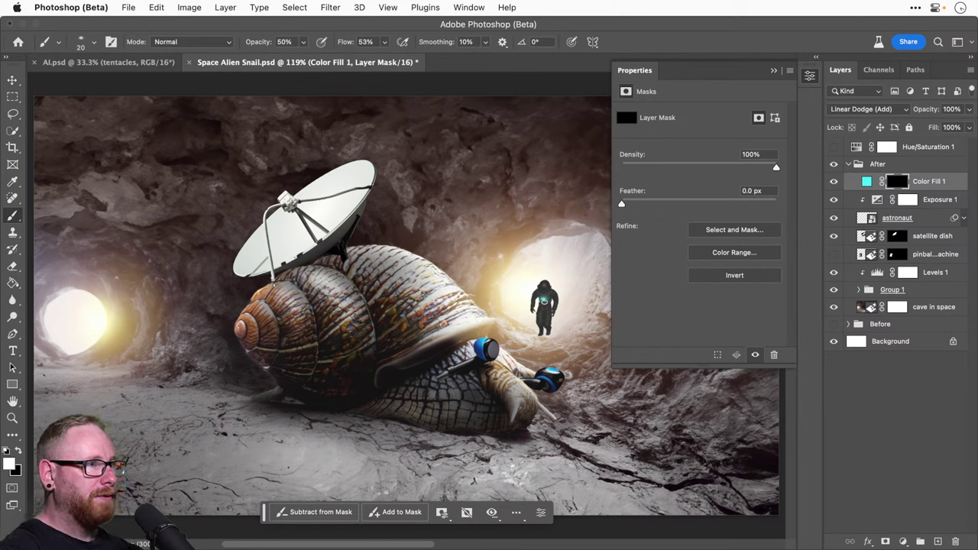
left_click(96, 41)
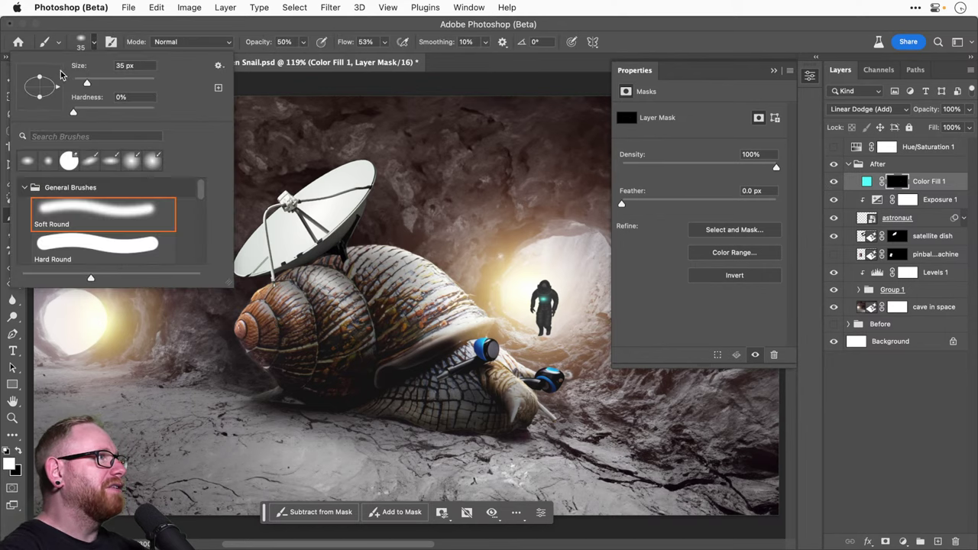
left_click_drag(39, 80, 40, 87)
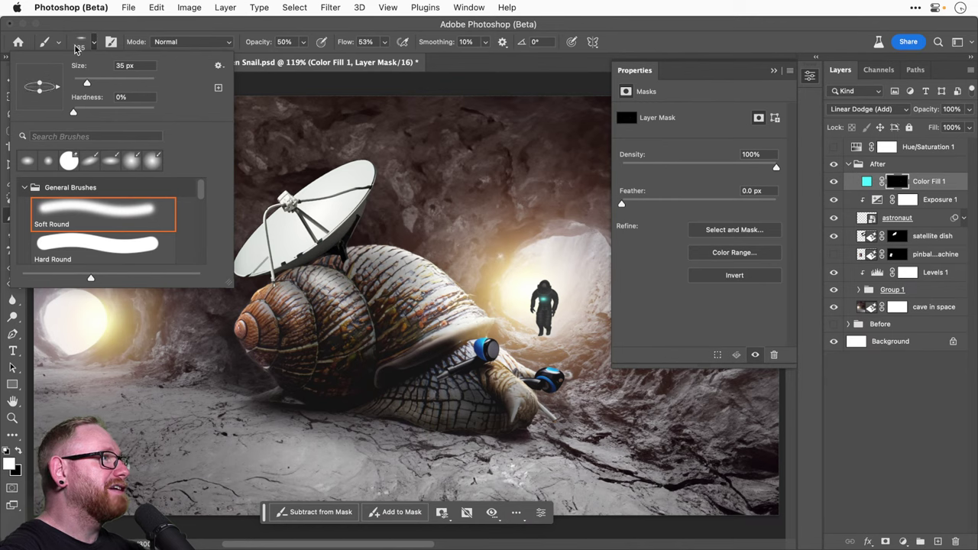
left_click(94, 42)
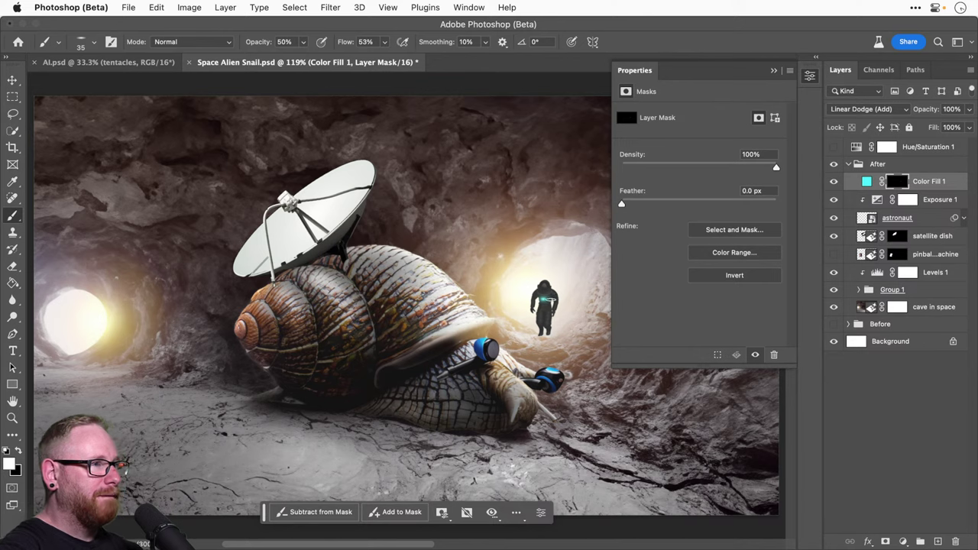
key("z")
left_click_drag(549, 300, 548, 300)
key("b")
left_click(95, 41)
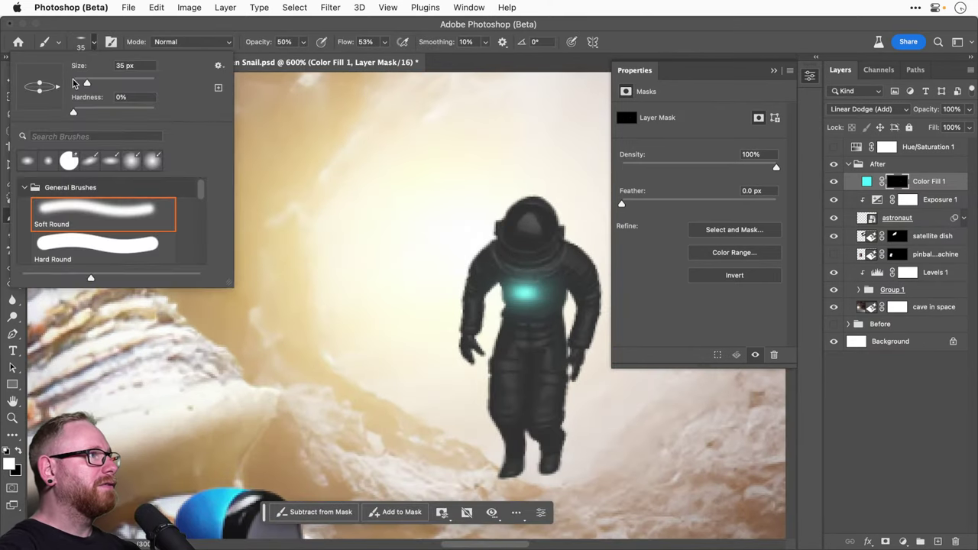
left_click_drag(40, 82, 40, 85)
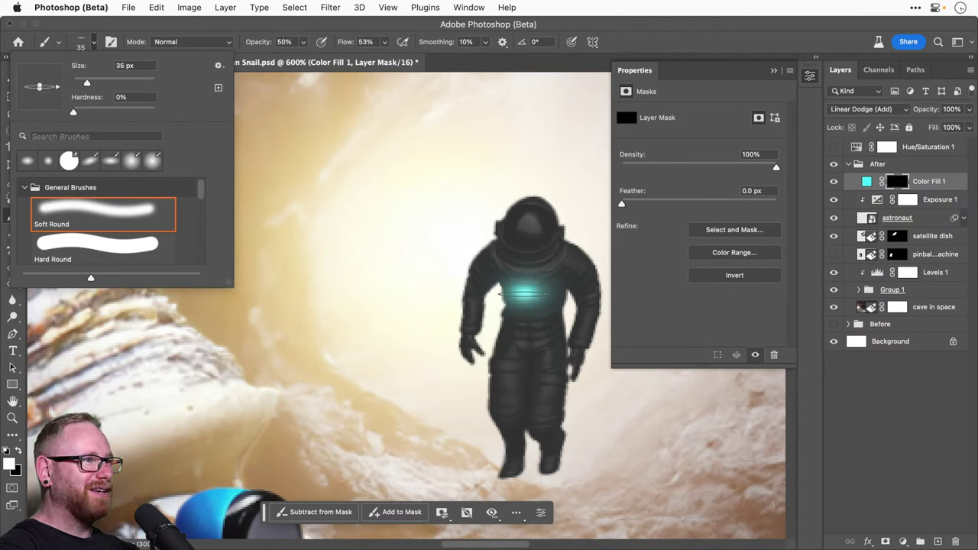
left_click(525, 292)
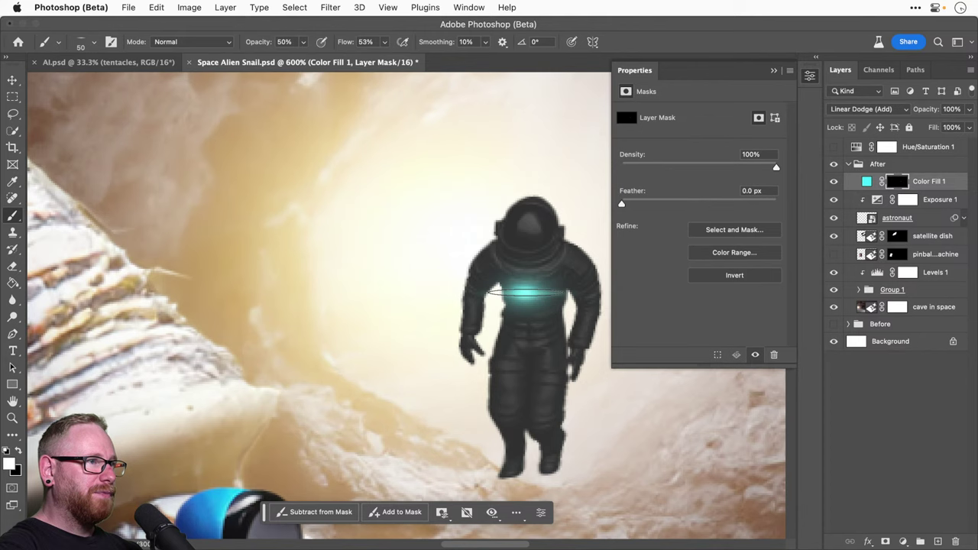
Step: Select the astronaut together with its effect layers
key("v")
scroll(581, 397, "down", 6)
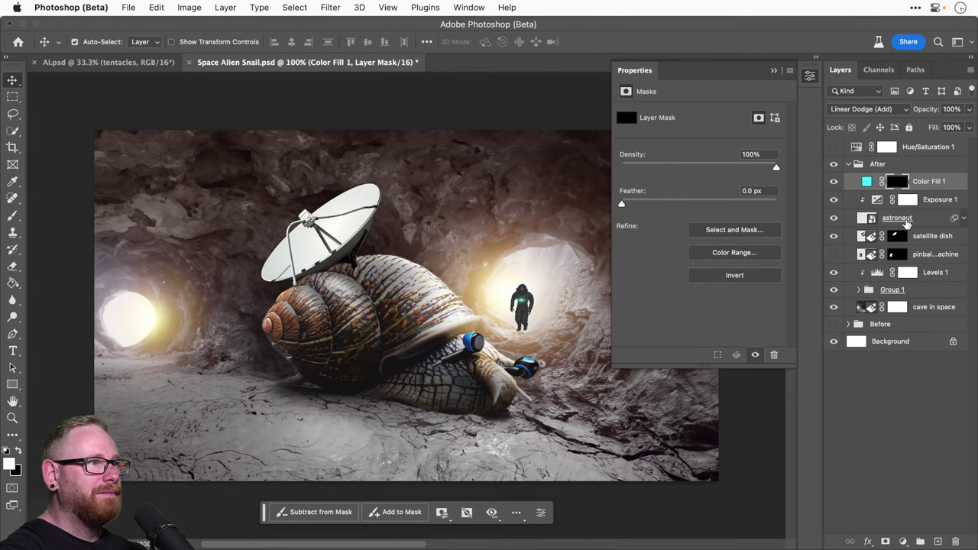
left_click(906, 221, "shift")
Step: Add a new Solid Color fill layer, Color Fill 2, above Color Fill 1 with default black
key("z")
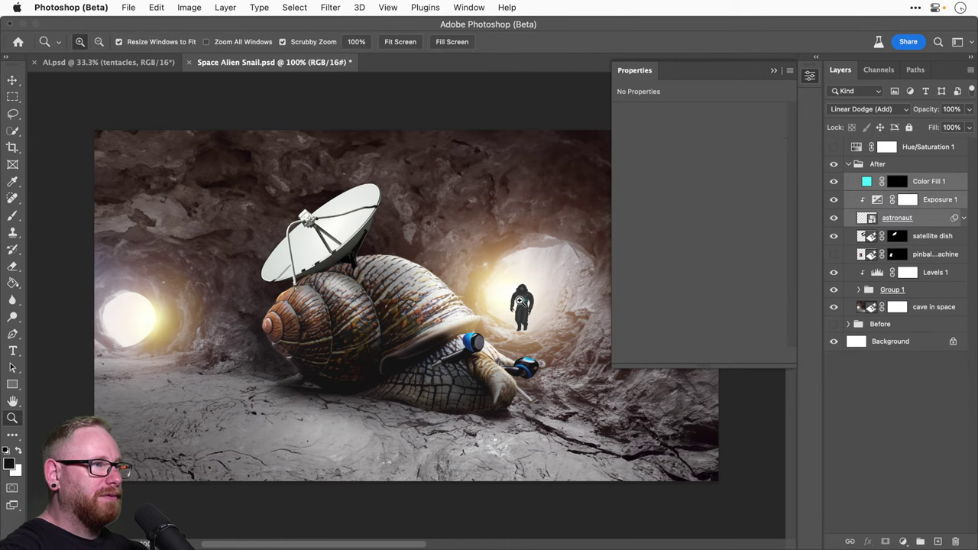
left_click_drag(521, 297, 522, 287)
key("v")
left_click(949, 186)
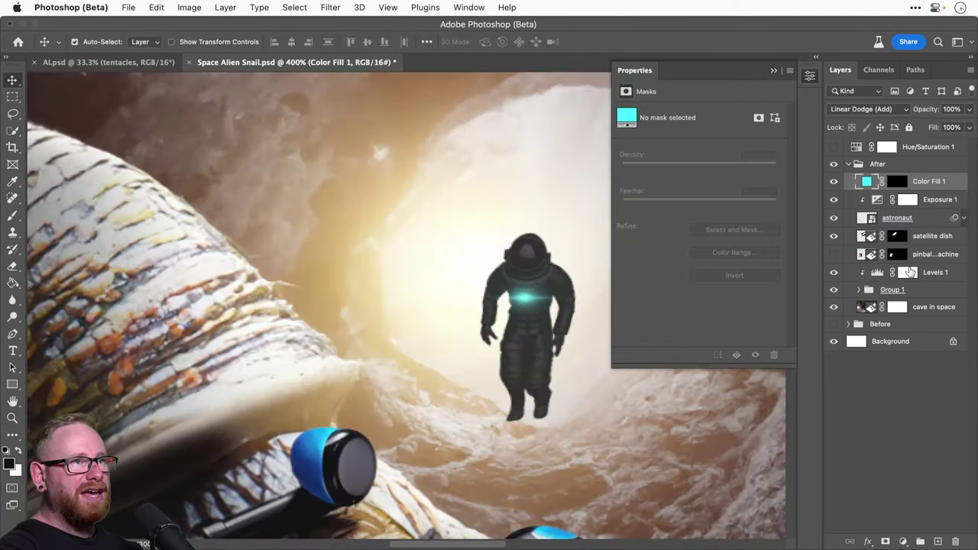
left_click(903, 541)
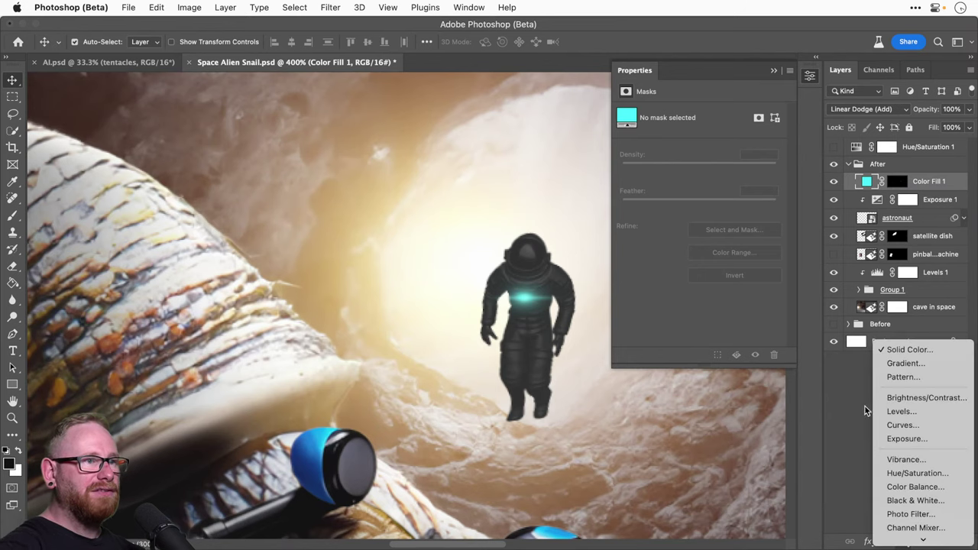
left_click(887, 349)
left_click(821, 168)
Step: Change Color Fill 2's colour to a pale cream (fdfdf4) sampled from the canvas
double_click(865, 181)
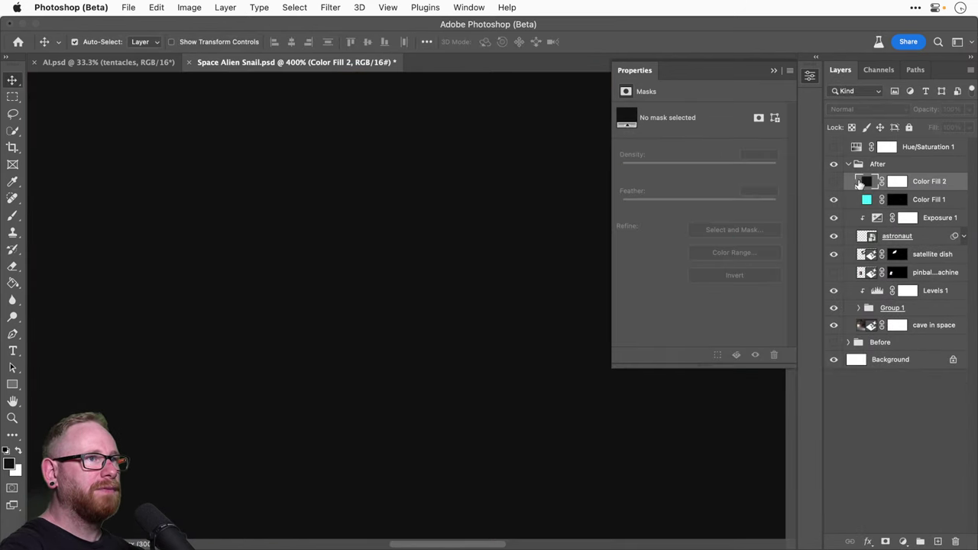
left_click(484, 260)
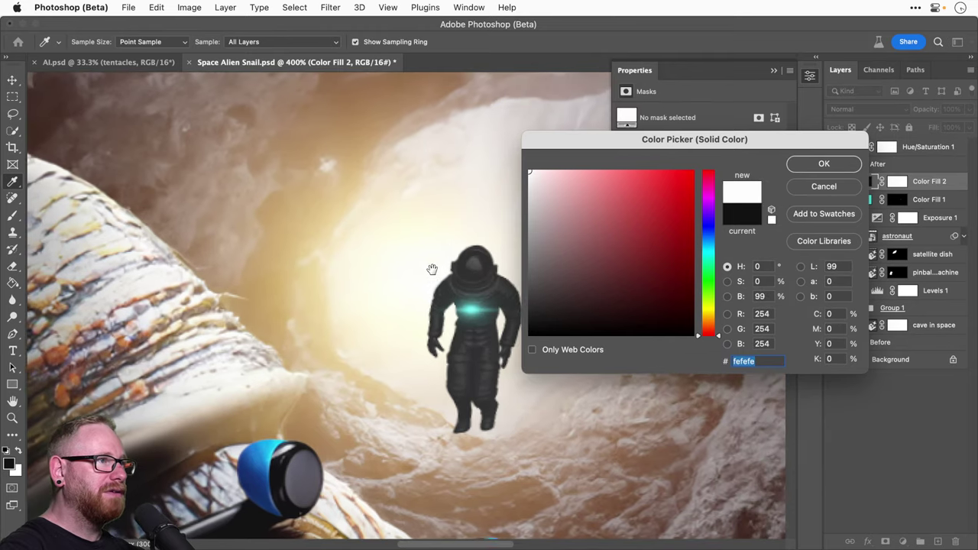
left_click(449, 246)
left_click(449, 246)
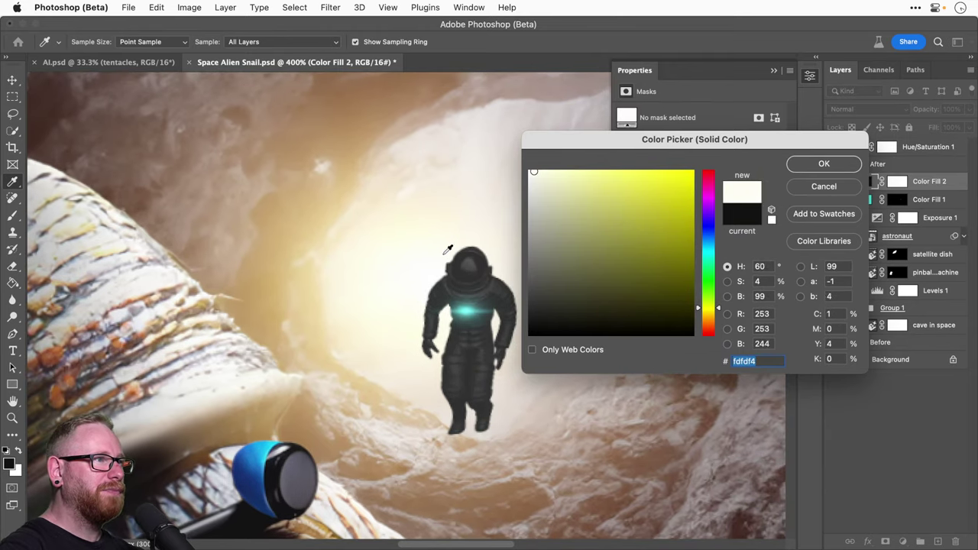
left_click(824, 164)
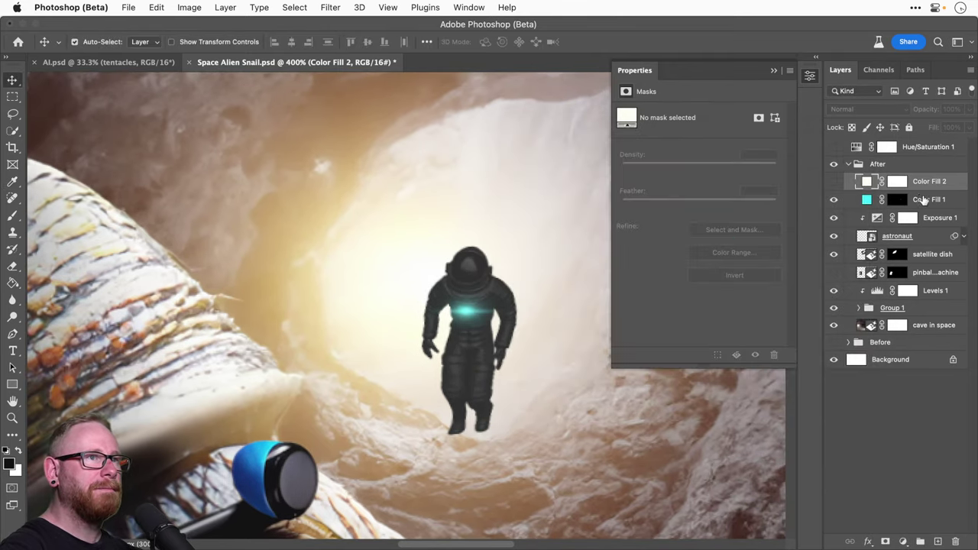
Step: Unclip Color Fill 2 from the layer below and invert its mask to black
left_click(838, 183)
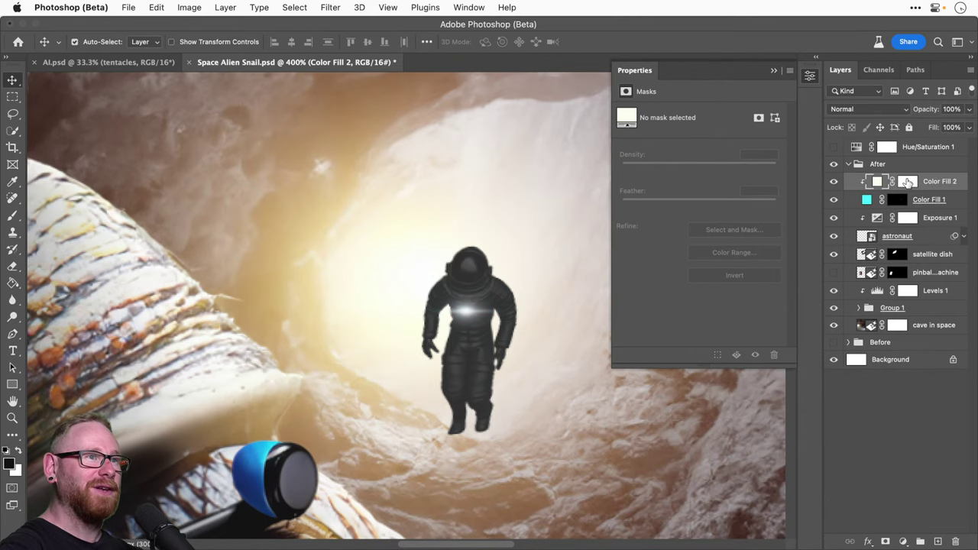
left_click(907, 182)
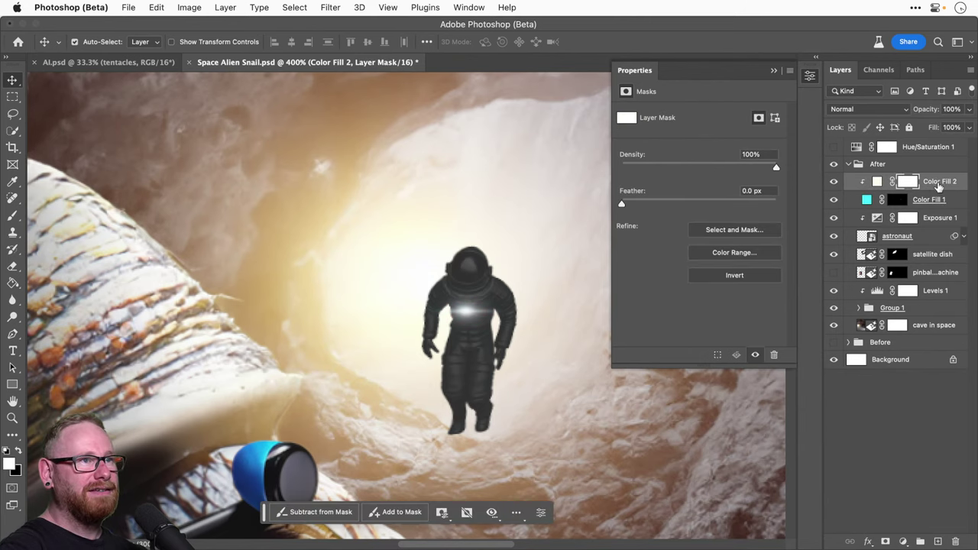
left_click(938, 189, "alt")
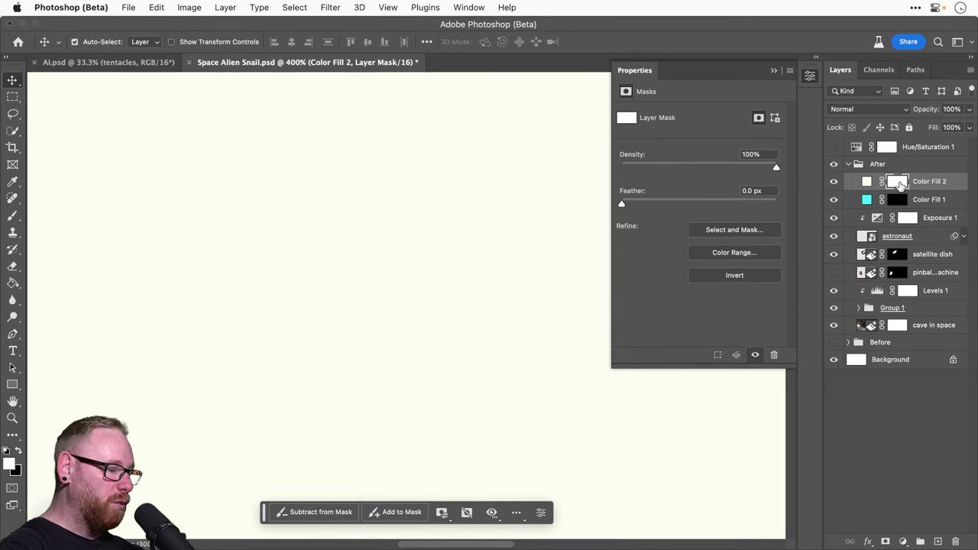
key("super+i")
Step: Set up a Soft Round Pressure Opacity brush at 100% flow and 5% opacity
key("b")
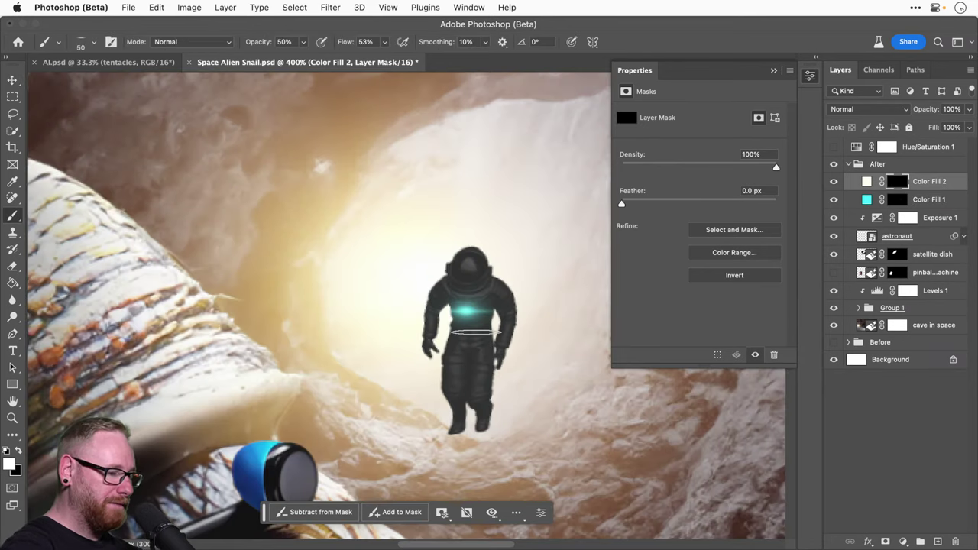
left_click(93, 42)
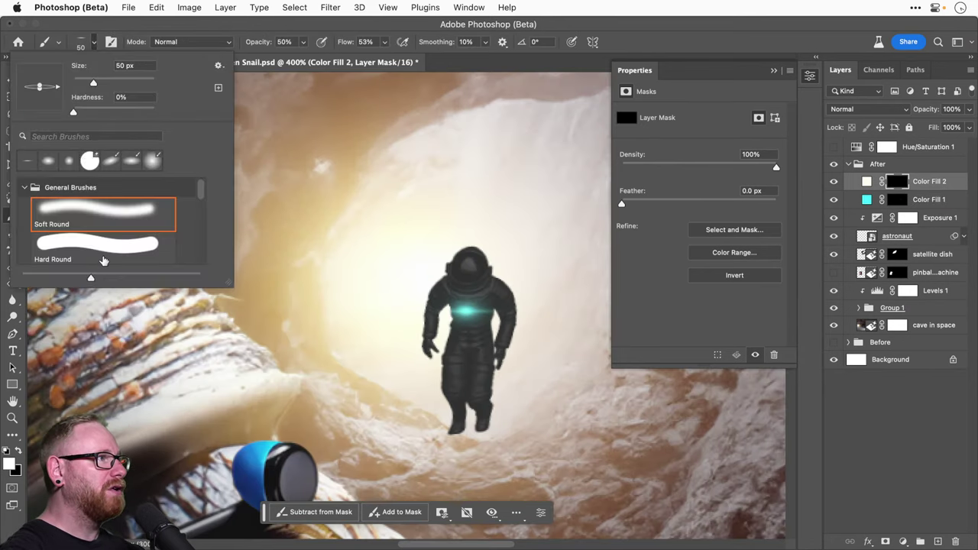
left_click_drag(226, 276, 309, 411)
left_click(141, 353)
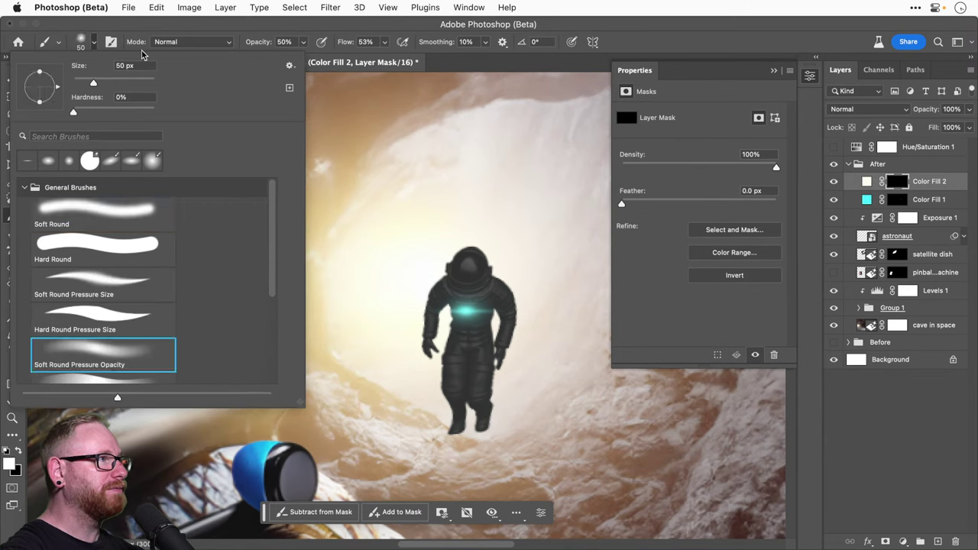
left_click(93, 44)
left_click(304, 42)
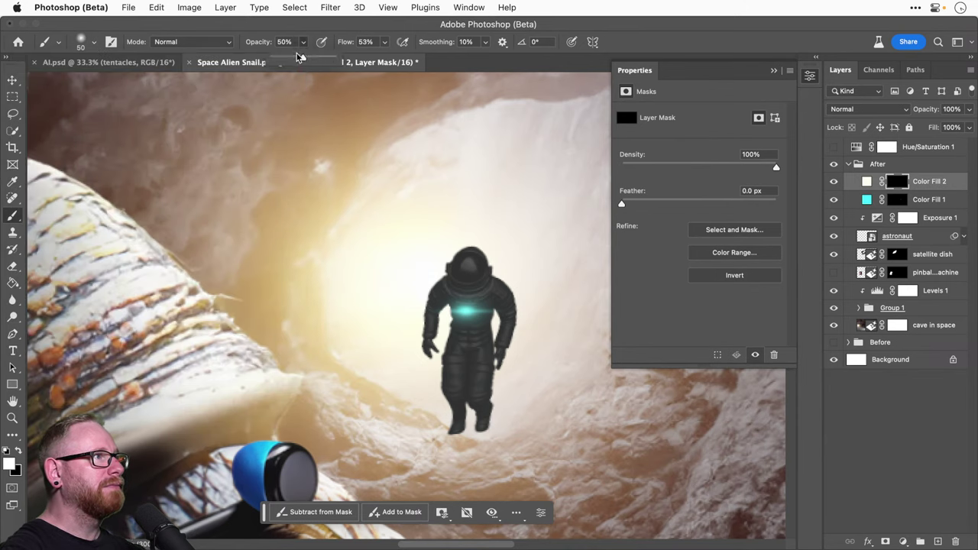
left_click(384, 42)
left_click_drag(384, 58, 395, 58)
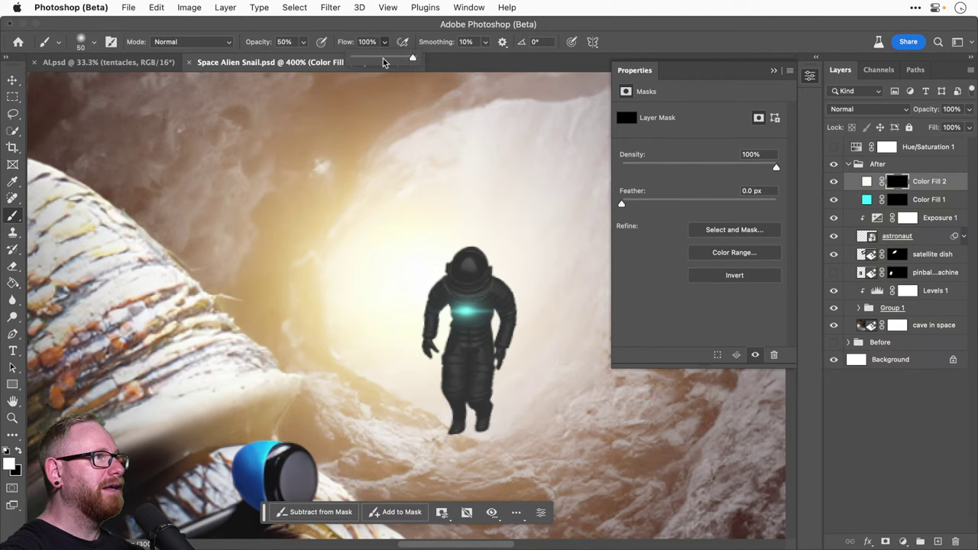
left_click(304, 43)
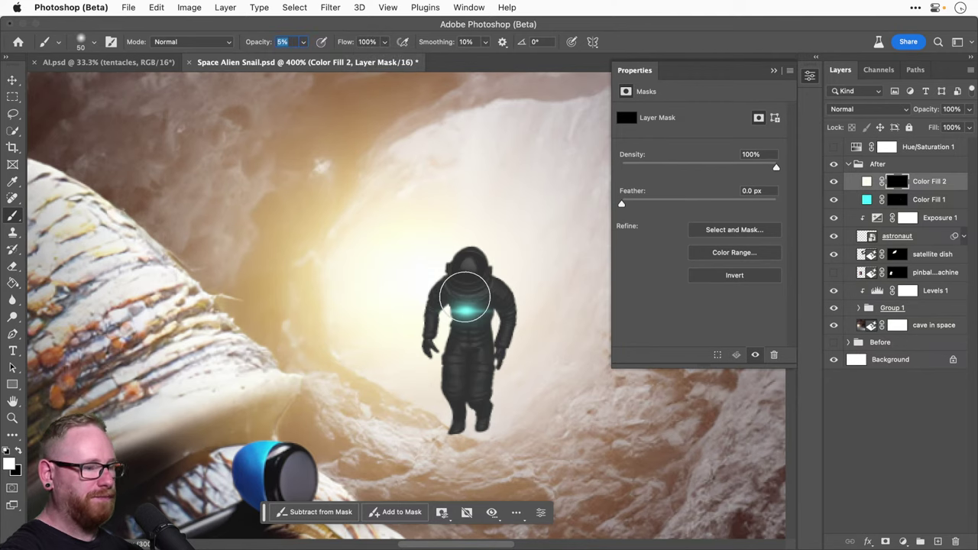
Step: Paint soft cream glow over the astronaut's arm and onto the cave floor at varying sizes
key("bracketright")
key("bracketright")
key("bracketright")
key("bracketright")
key("bracketright")
key("bracketright")
key("bracketright")
key("bracketright")
key("bracketright")
key("bracketright")
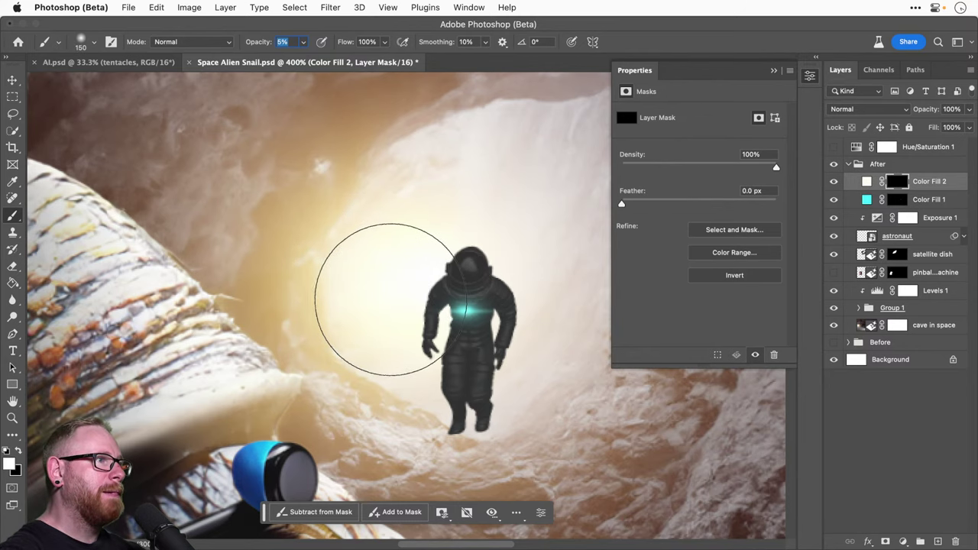
key("bracketleft")
key("bracketleft")
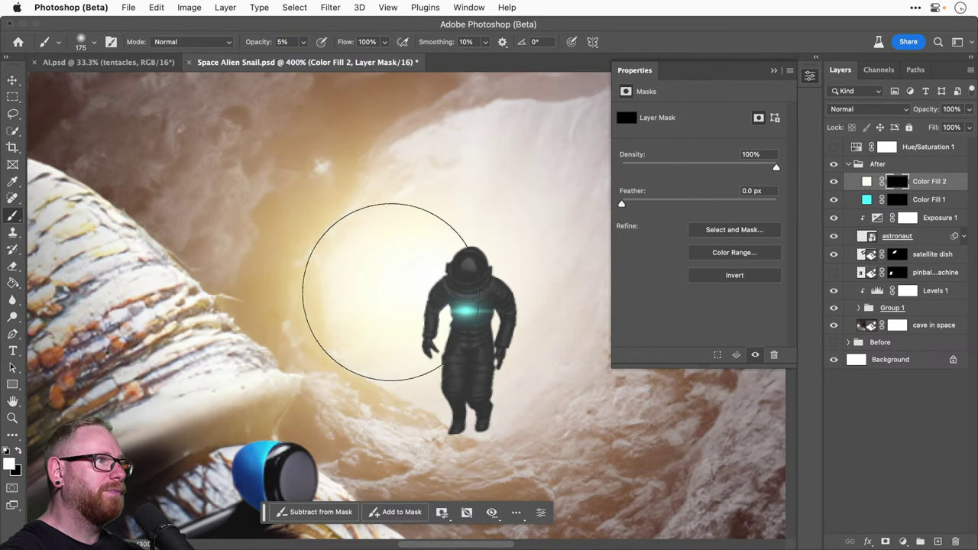
key("bracketleft")
key("bracketleft")
key("bracketleft")
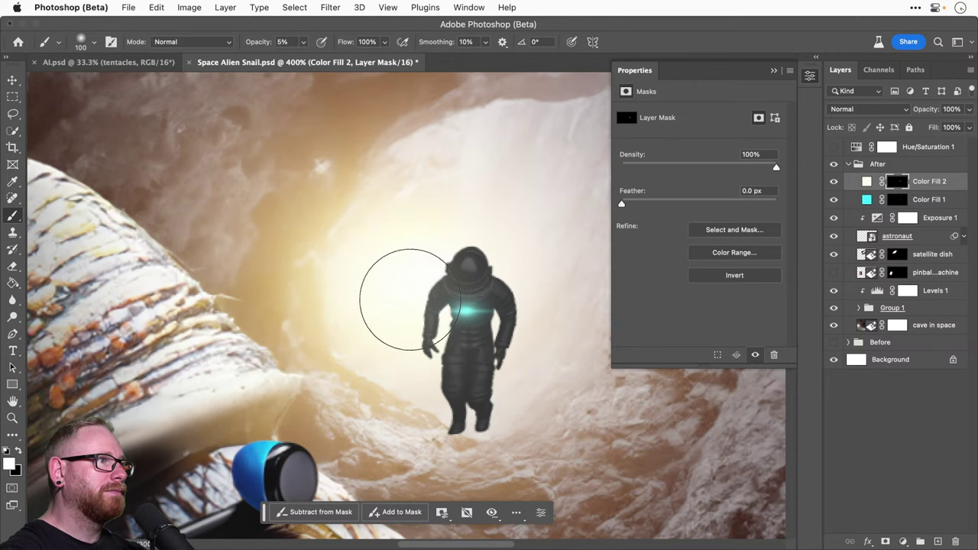
left_click(411, 299)
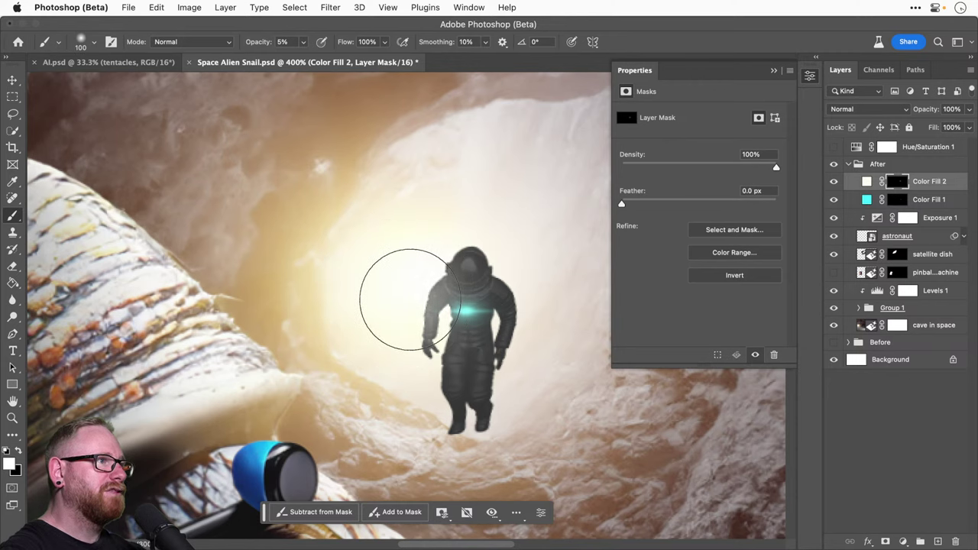
key("bracketright")
key("bracketright")
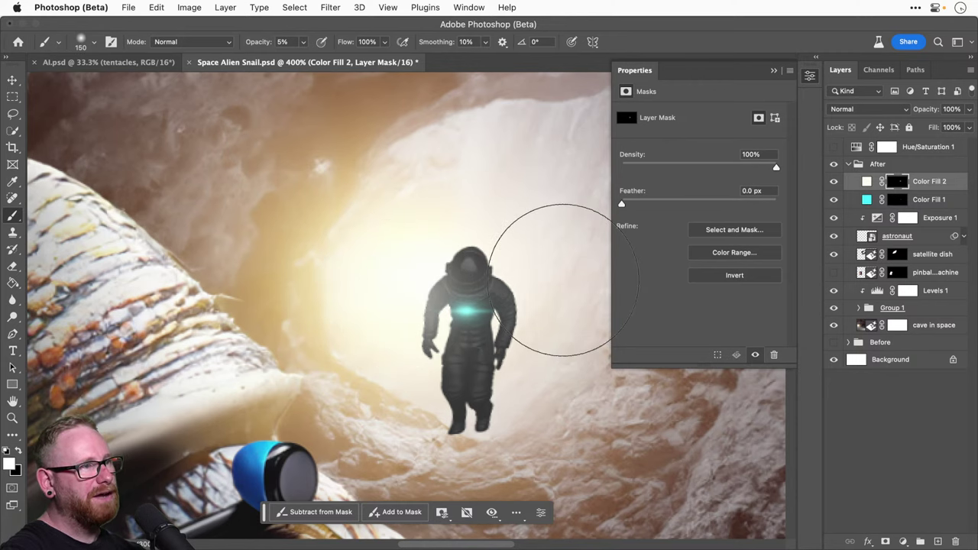
key("bracketleft")
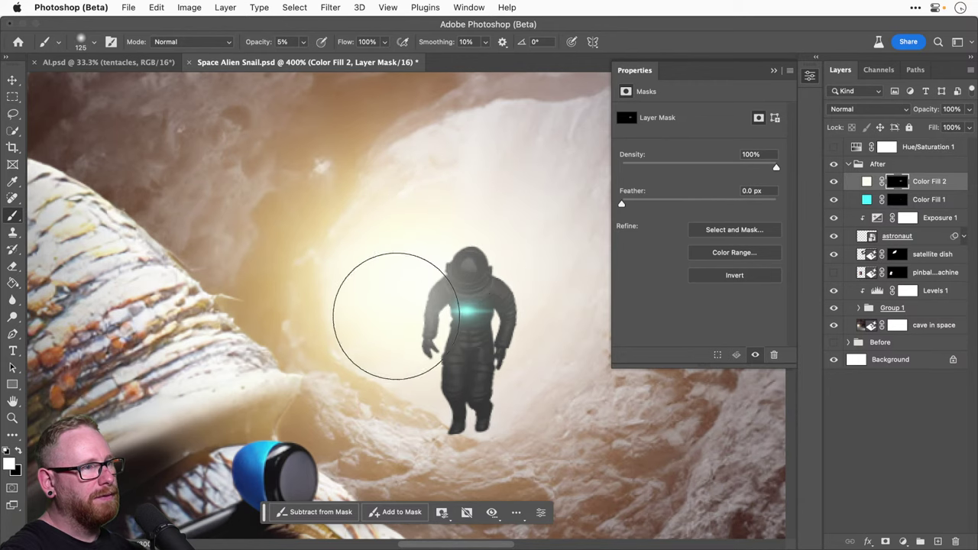
key("bracketleft")
key("bracketleft")
key("bracketleft")
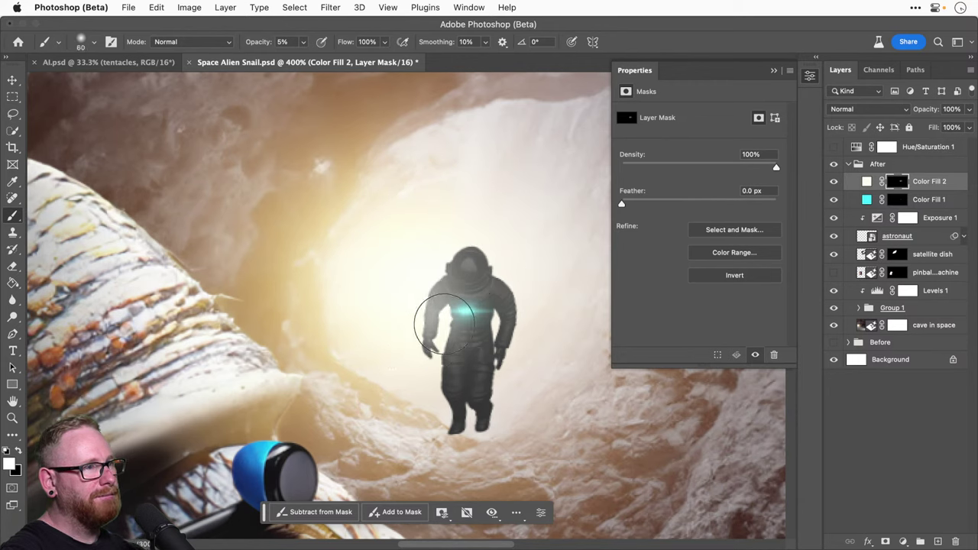
key("bracketright")
key("bracketright")
key("bracketright")
key("bracketright")
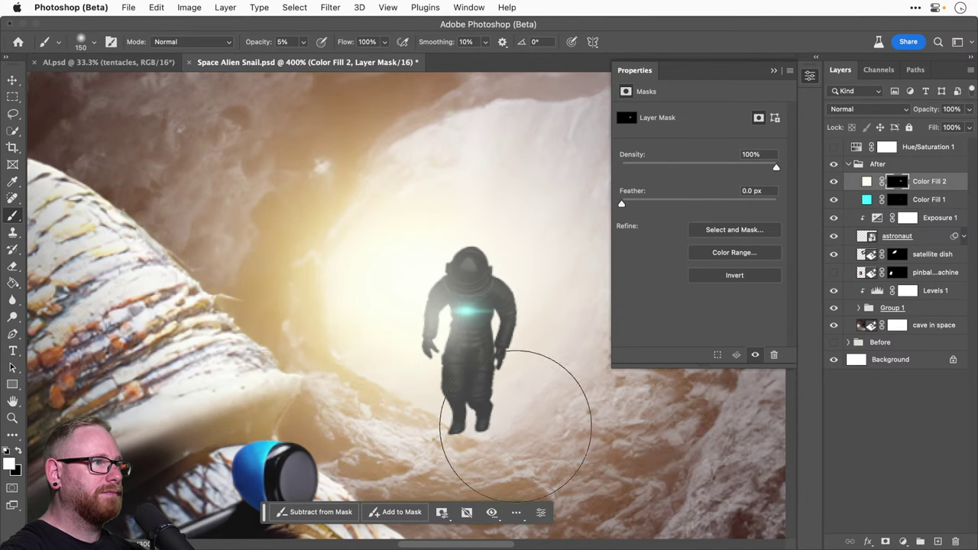
key("bracketleft")
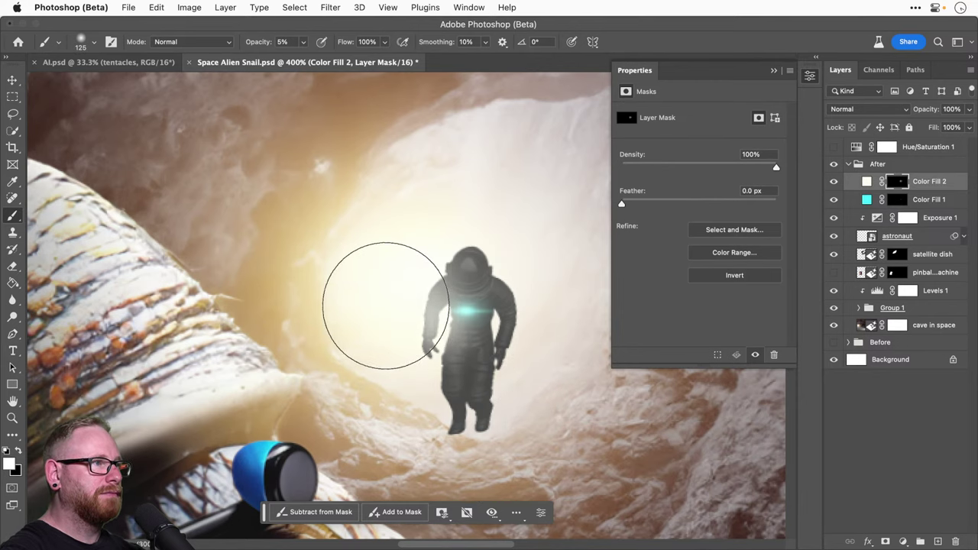
Step: Build up a broad glow around the astronaut with a large brush, comparing it on and off
key("super+minus")
key("super+minus")
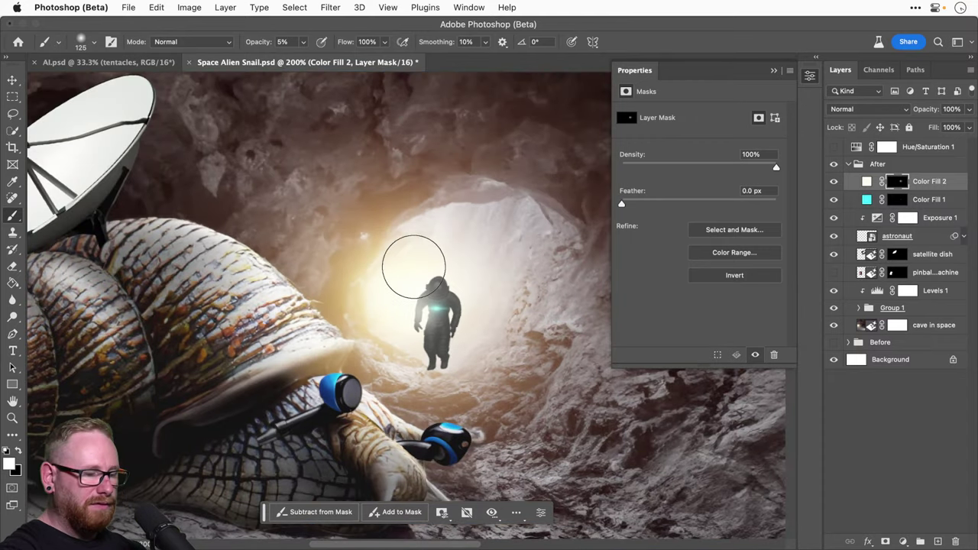
key("bracketleft")
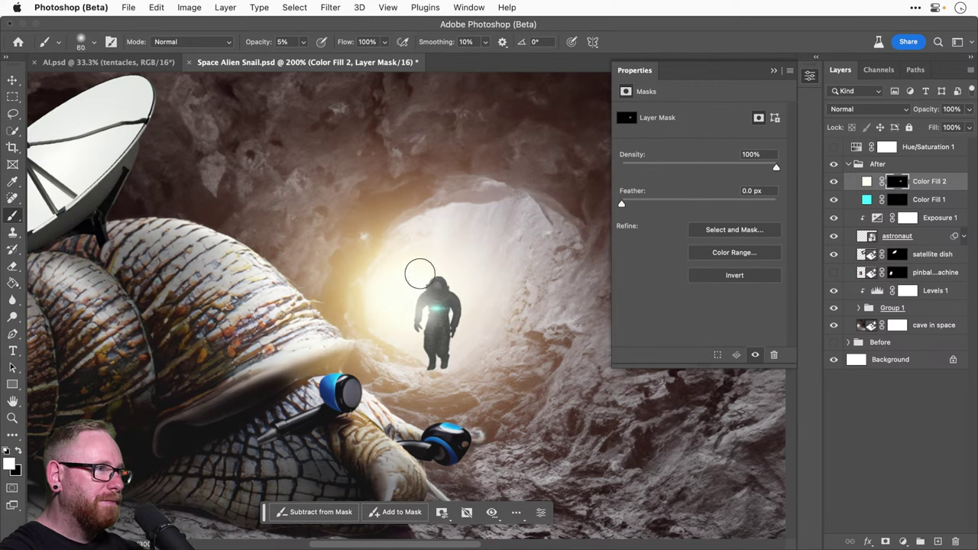
key("bracketright")
key("bracketright")
key("bracketright")
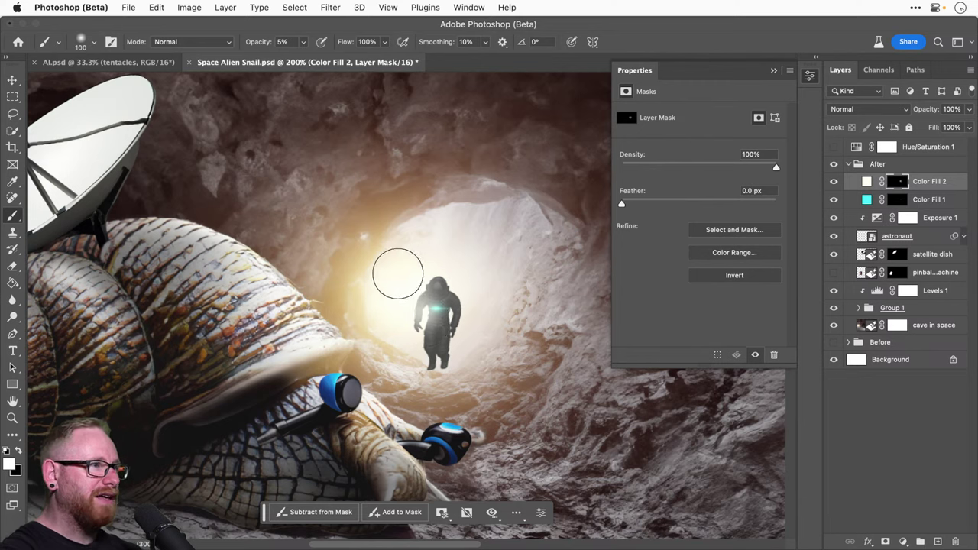
key("bracketright")
key("bracketright")
key("bracketright")
key("bracketright")
key("bracketright")
key("bracketright")
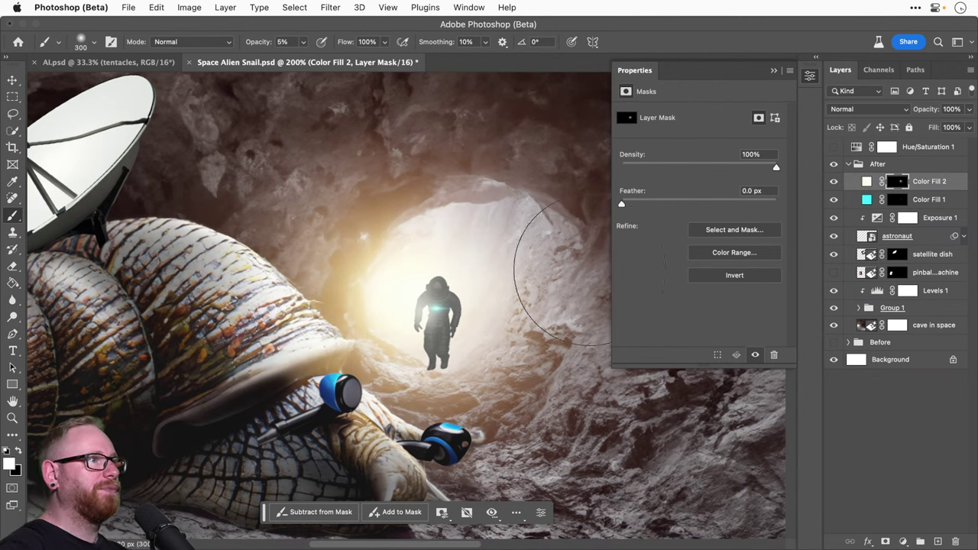
left_click(833, 182)
left_click(833, 182)
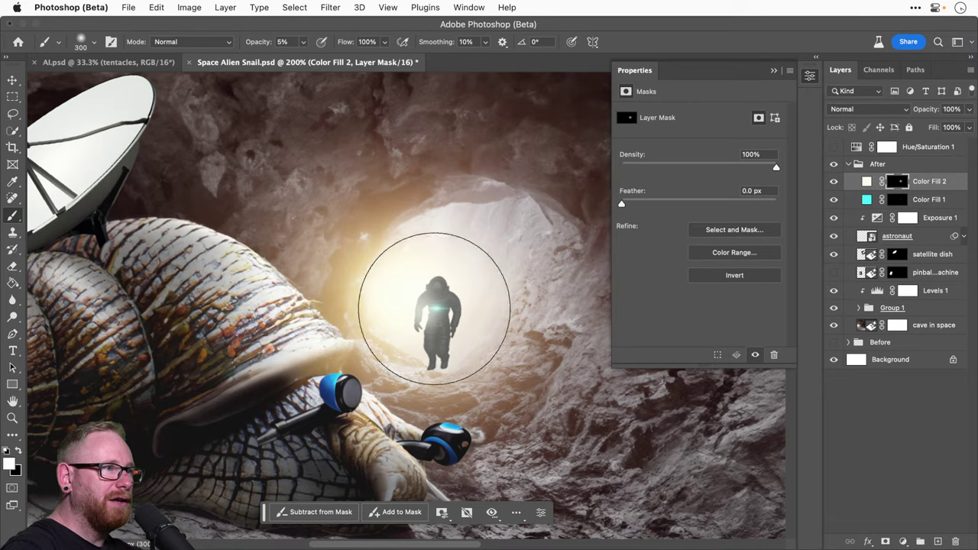
scroll(415, 264, "left", 2)
Step: Select the astronaut with its glow layers and nudge them down
key("v")
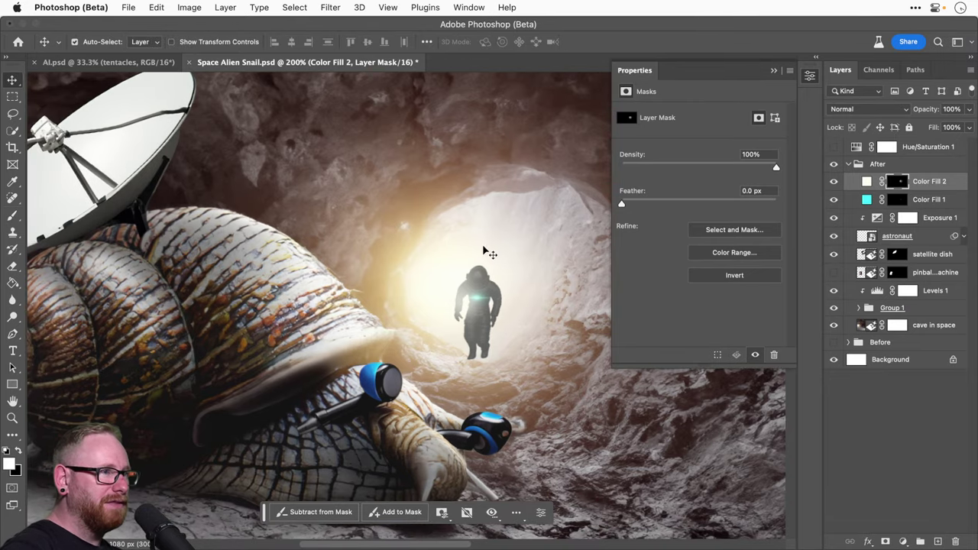
key("z")
key("v")
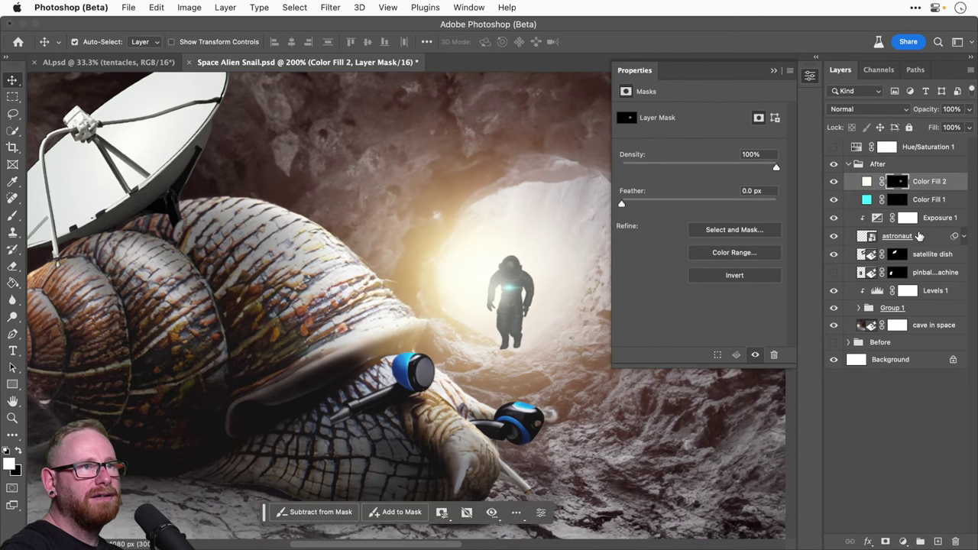
left_click(918, 236, "shift")
key("Down")
key("Down")
key("Down")
key("Down")
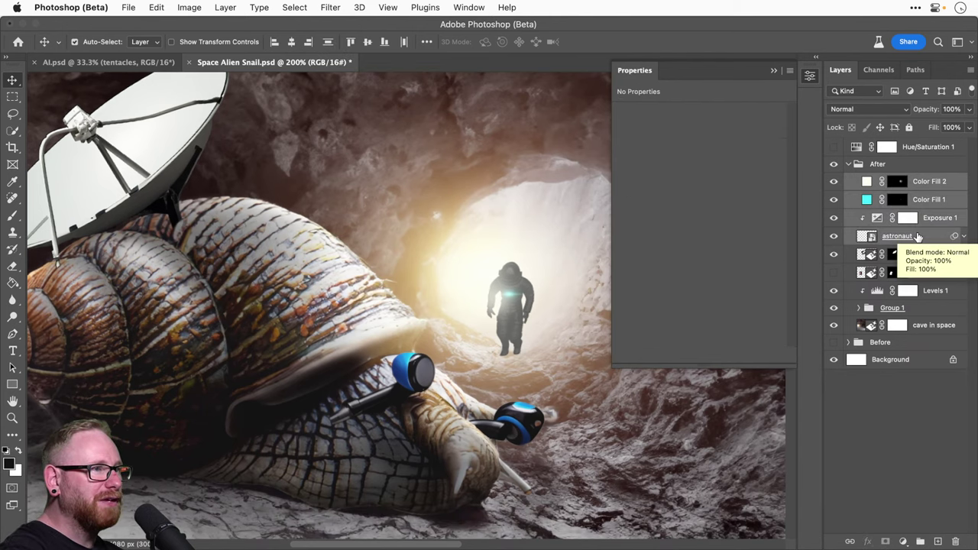
Step: Fill the astronaut's outline with black on a new Layer 1 beneath the astronaut
key("Down")
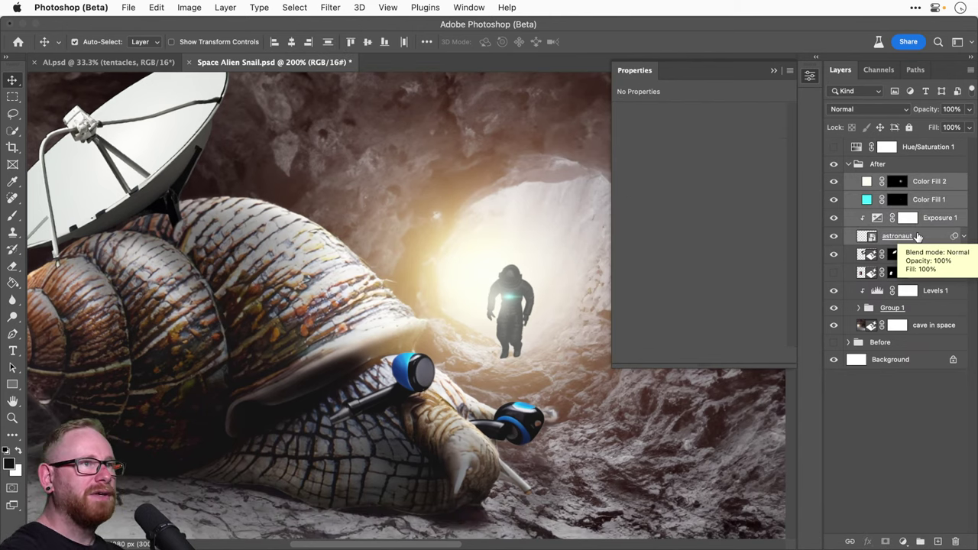
left_click(917, 201)
left_click(867, 236, "super")
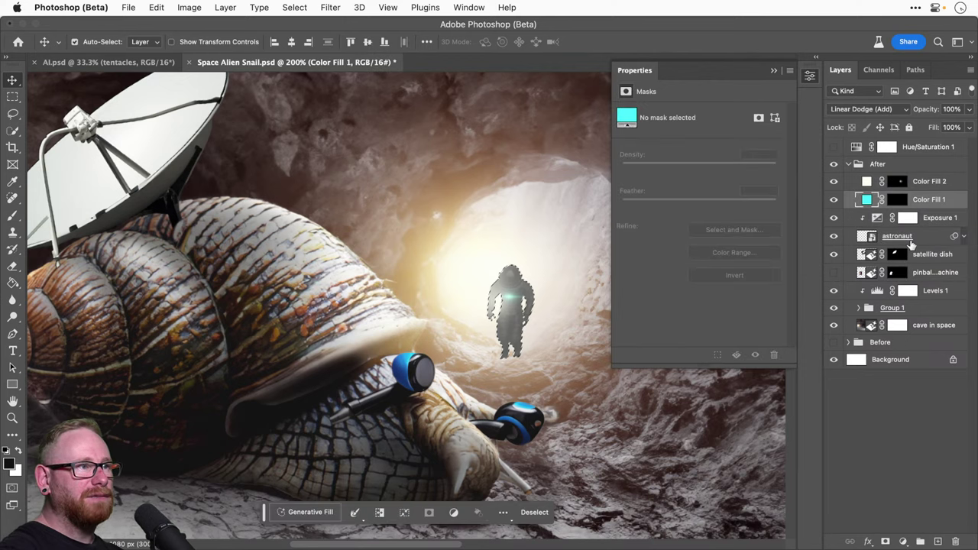
left_click(910, 241)
left_click(937, 541, "super")
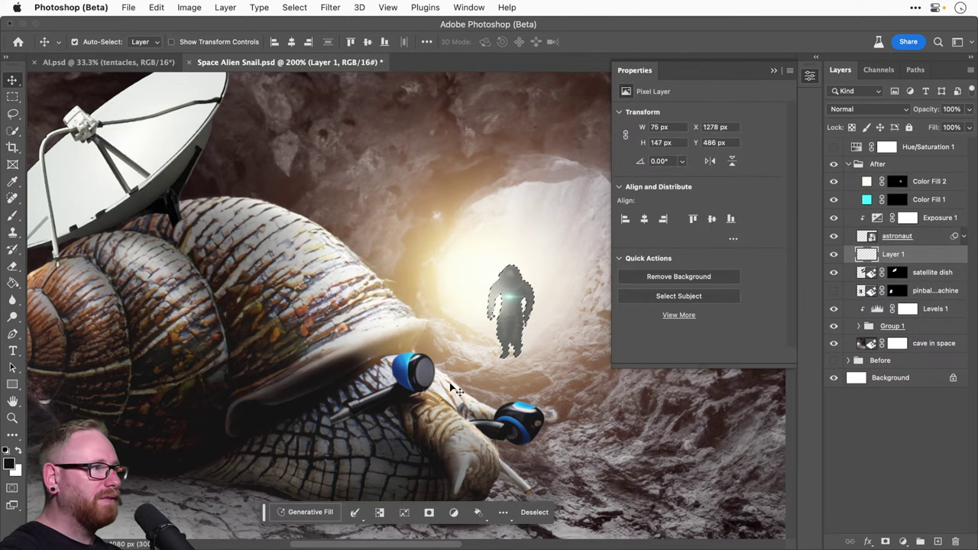
key("g")
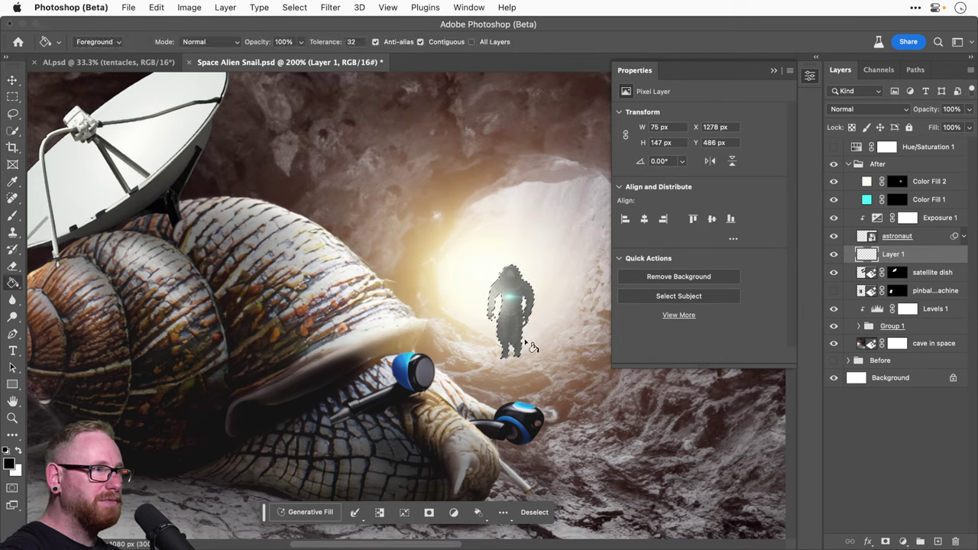
left_click(533, 347)
key("super+d")
key("v")
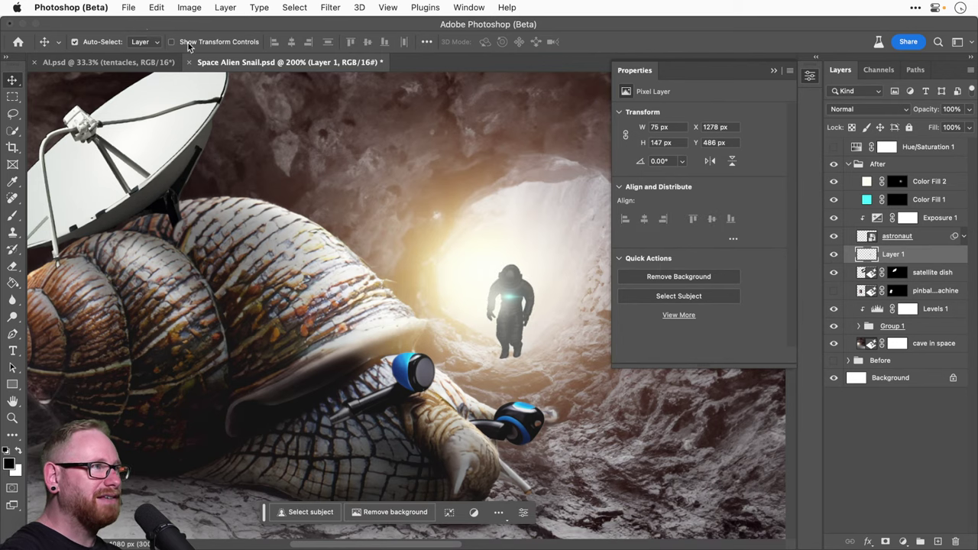
Step: Flip the black silhouette vertically, then move, stretch and skew it along the floor
left_click(158, 8)
mouse_move(202, 307)
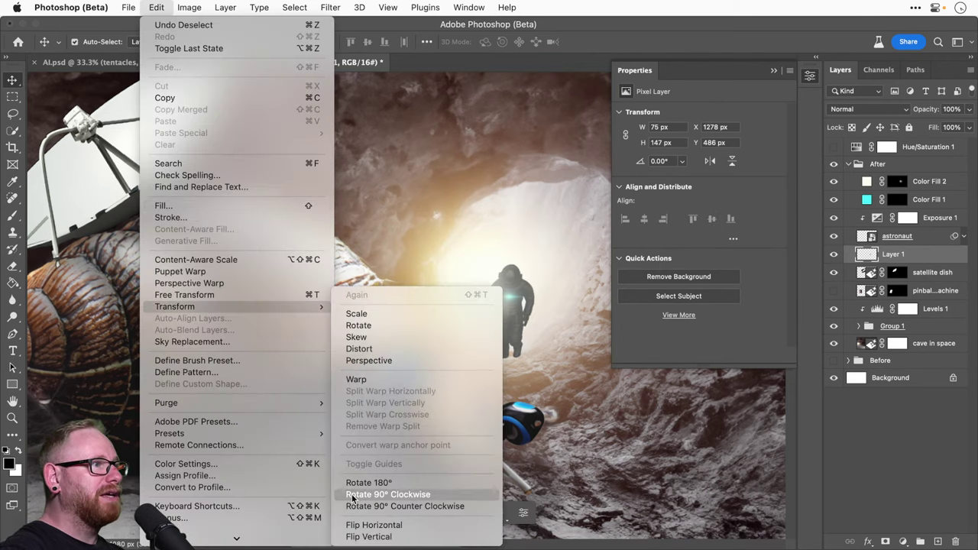
left_click(363, 540)
key("super+t")
left_click_drag(524, 314, 525, 405)
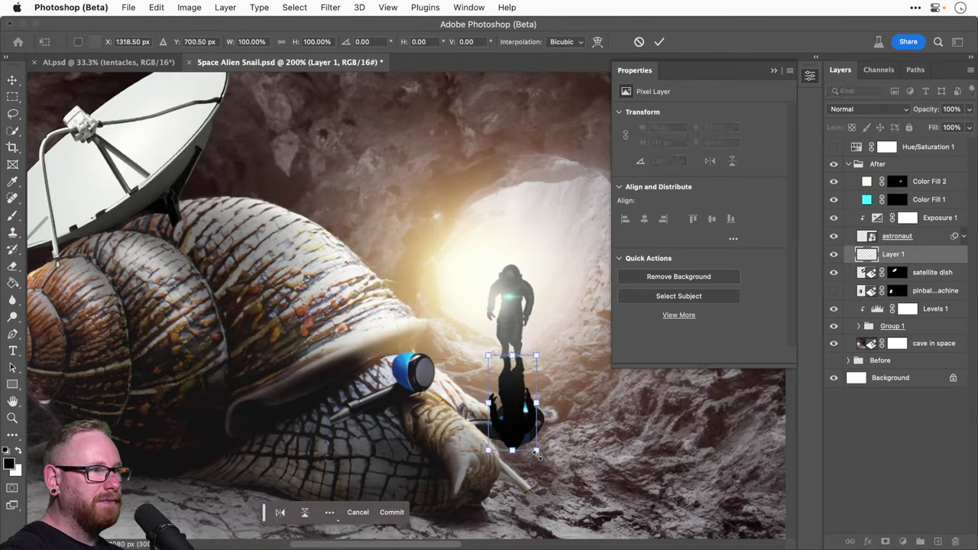
left_click_drag(537, 453, 631, 419)
left_click_drag(488, 449, 519, 393)
left_click_drag(553, 391, 545, 391)
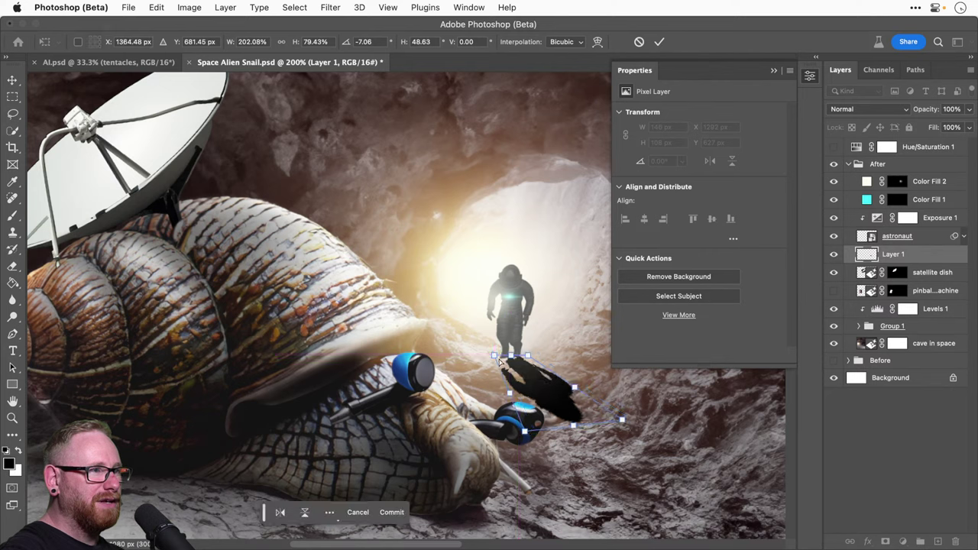
left_click_drag(493, 357, 486, 355)
Step: Reshape the shadow's corners to meet the astronaut's feet and apply the transform
scroll(534, 375, "up", 5)
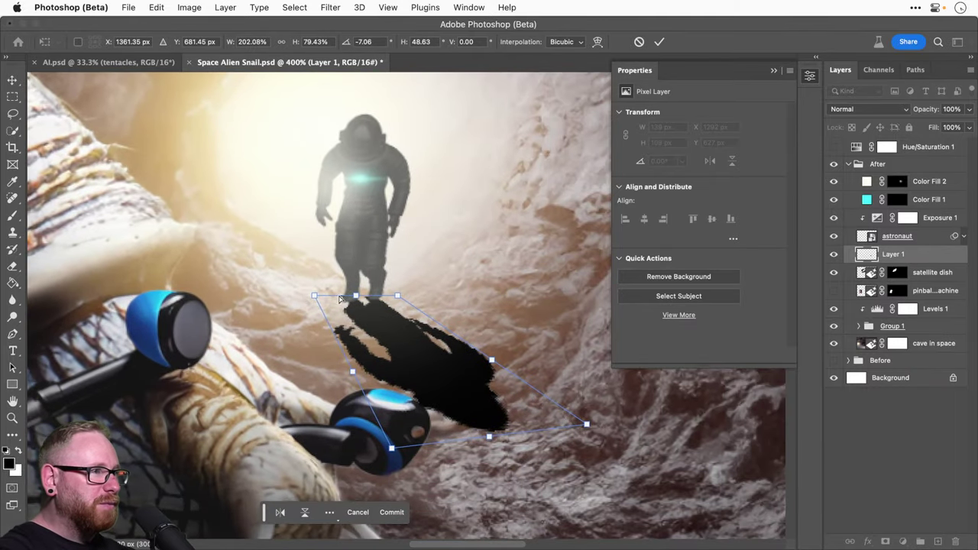
left_click_drag(314, 297, 307, 295)
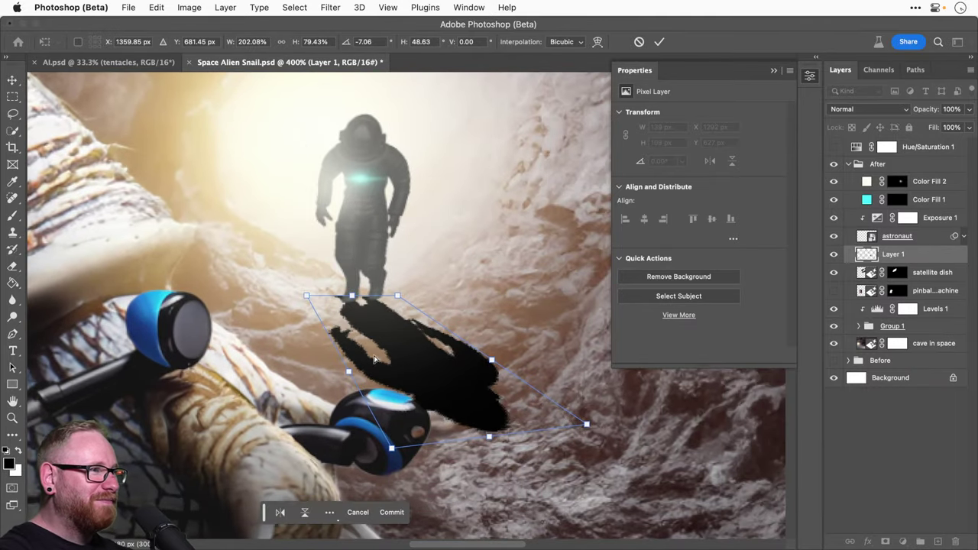
left_click_drag(584, 423, 564, 471)
left_click_drag(392, 451, 397, 493)
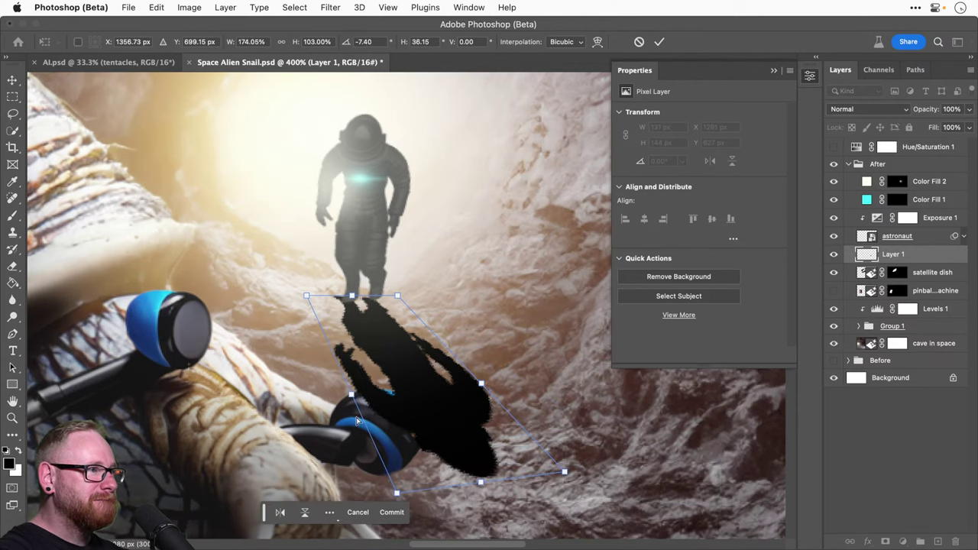
left_click_drag(352, 395, 388, 371)
key("Return")
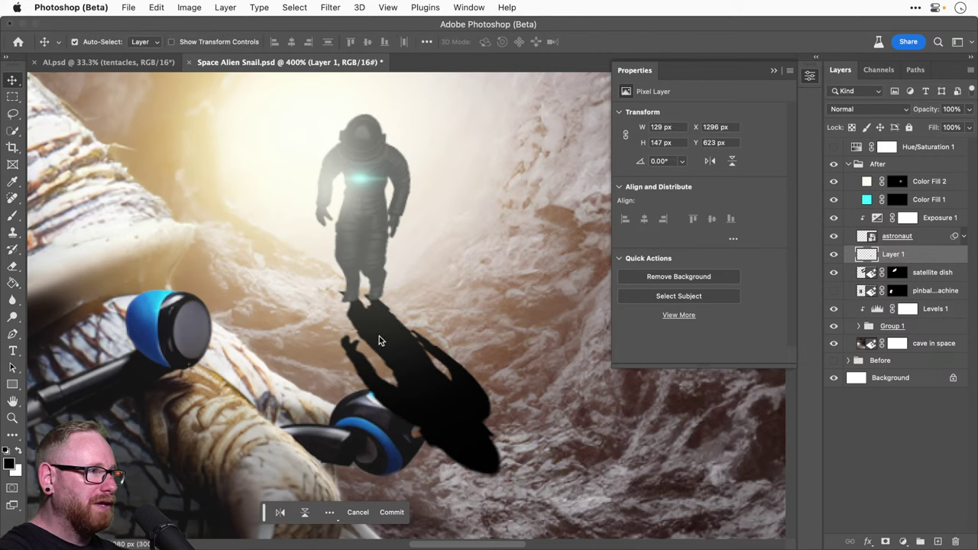
Step: Nudge the shadow pixel by pixel until it starts right under the feet
key("Right")
key("Right")
key("Right")
key("Down")
key("Down")
key("Down")
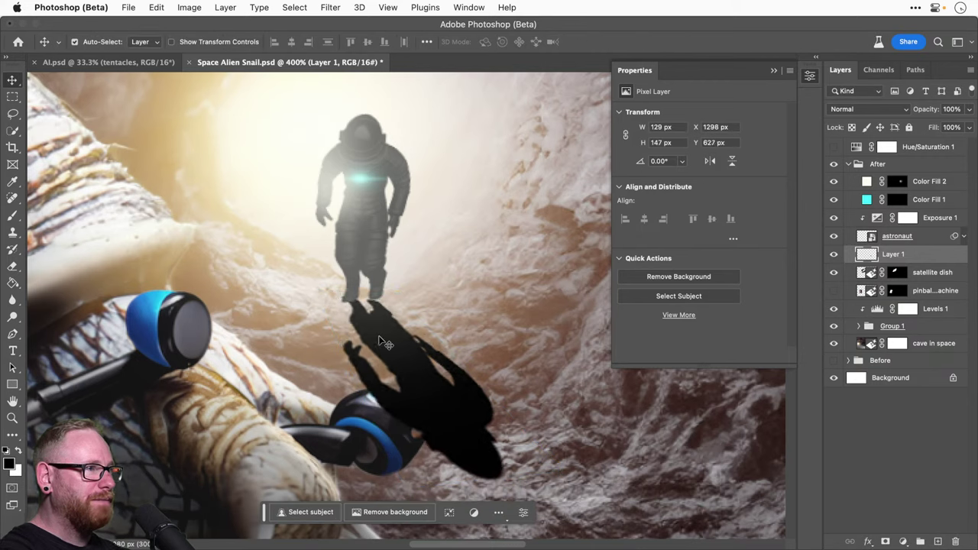
key("Left")
key("Left")
key("Left")
key("Up")
key("Up")
key("Up")
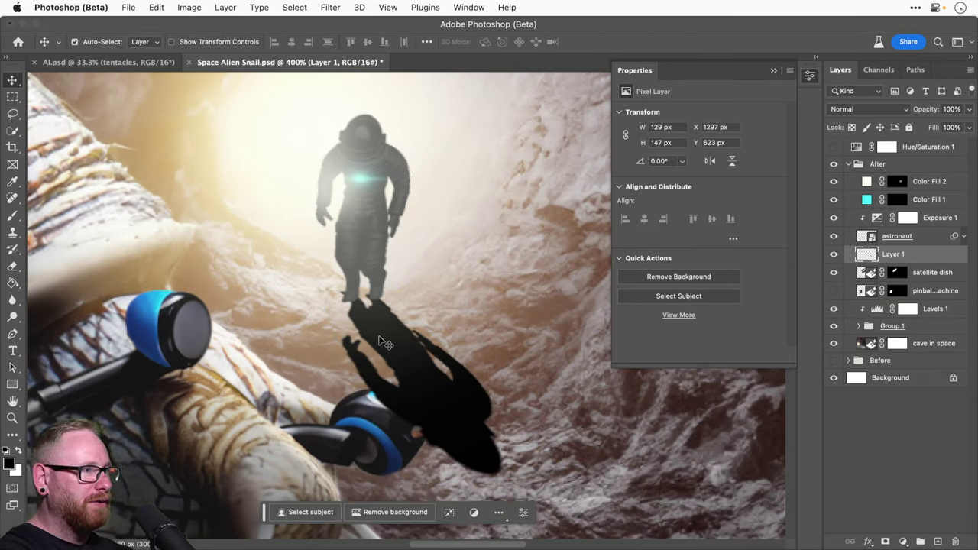
key("Right")
Step: Add a layer mask to Layer 1 and move it below Group 1, beneath the snail
key("z")
left_click(371, 329)
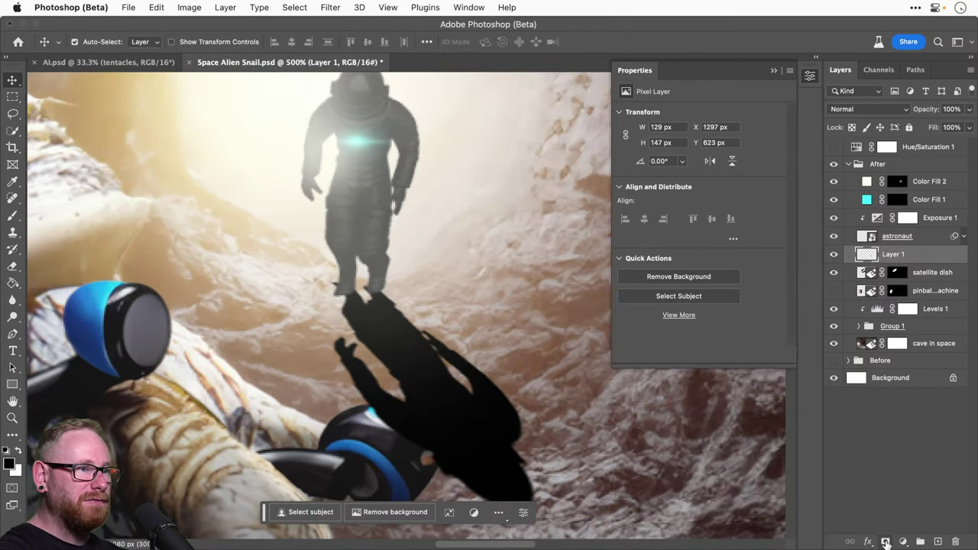
left_click(885, 542)
key("b")
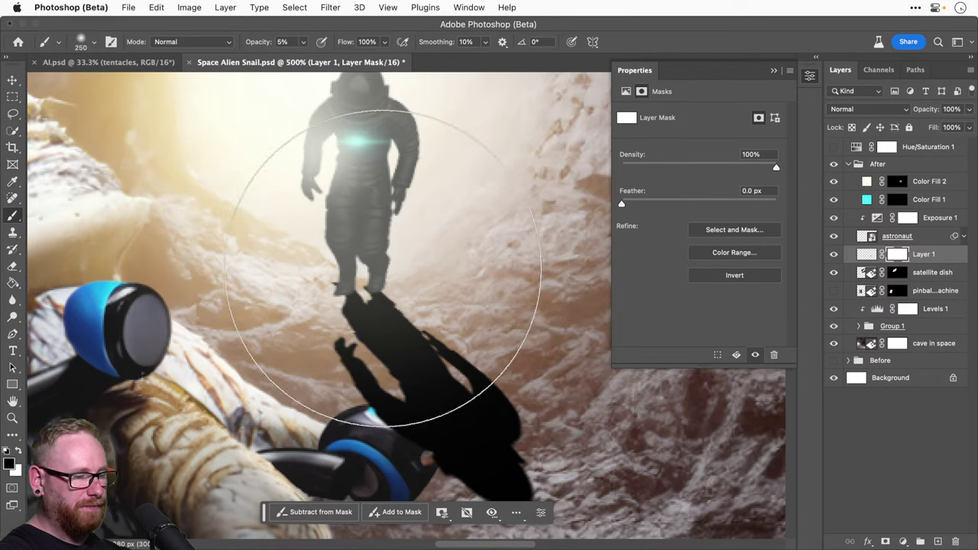
key("bracketleft")
key("bracketleft")
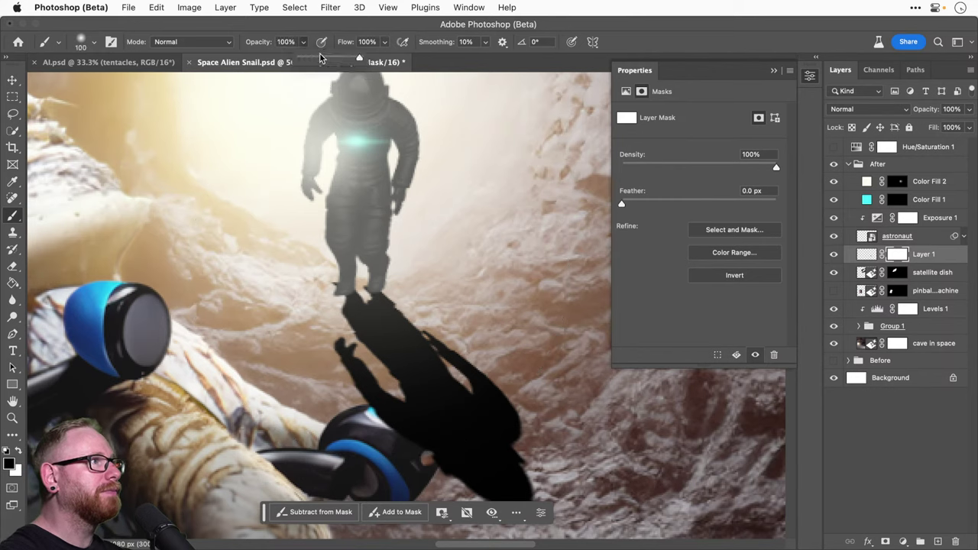
key("bracketleft")
key("bracketleft")
key("bracketleft")
key("bracketleft")
key("bracketleft")
key("bracketleft")
key("bracketleft")
key("bracketleft")
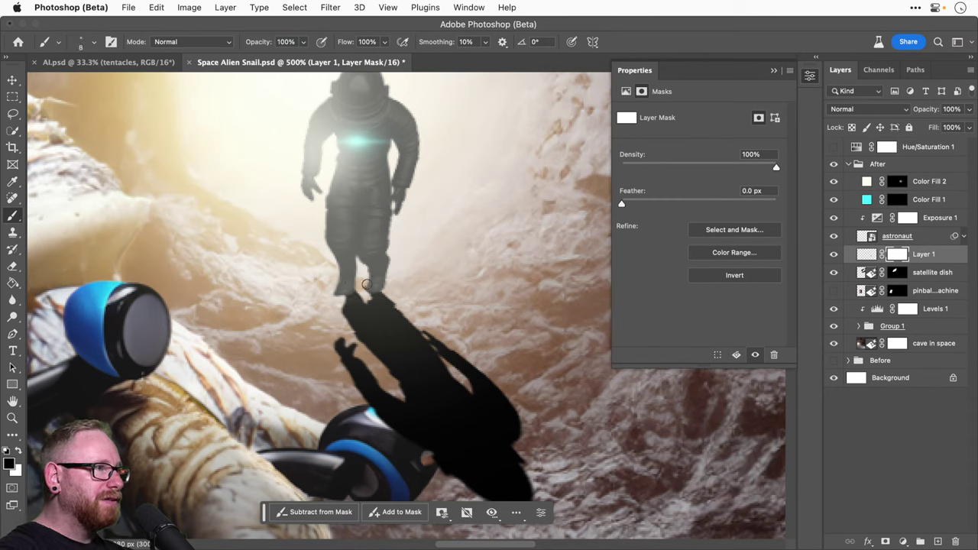
key("v")
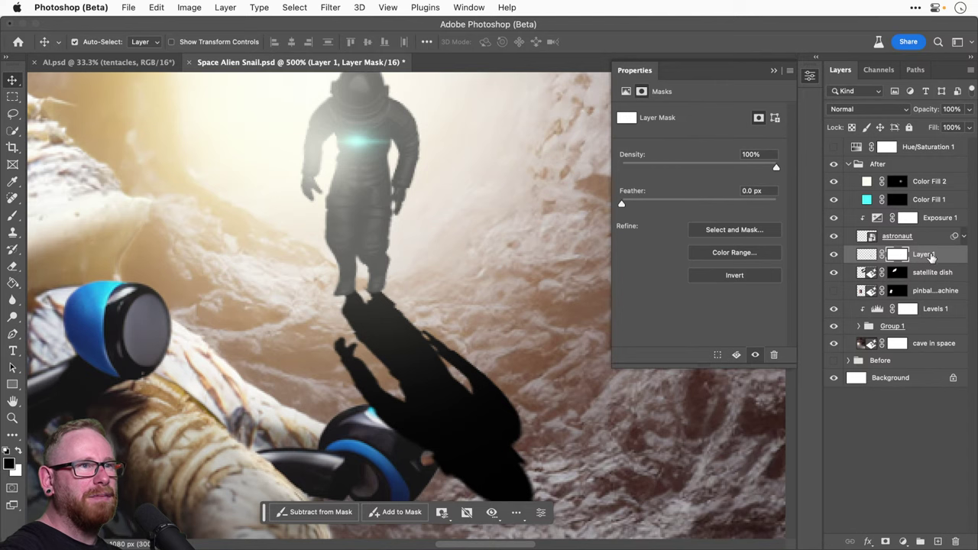
left_click_drag(931, 258, 923, 342)
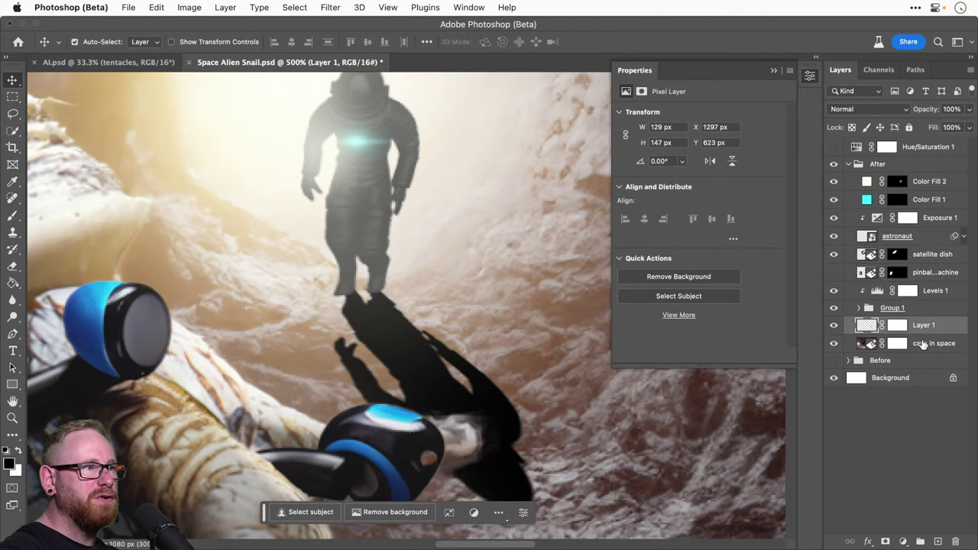
Step: Set the shadow to Multiply and split the Underlying Layer Blend If sliders
left_click(850, 112)
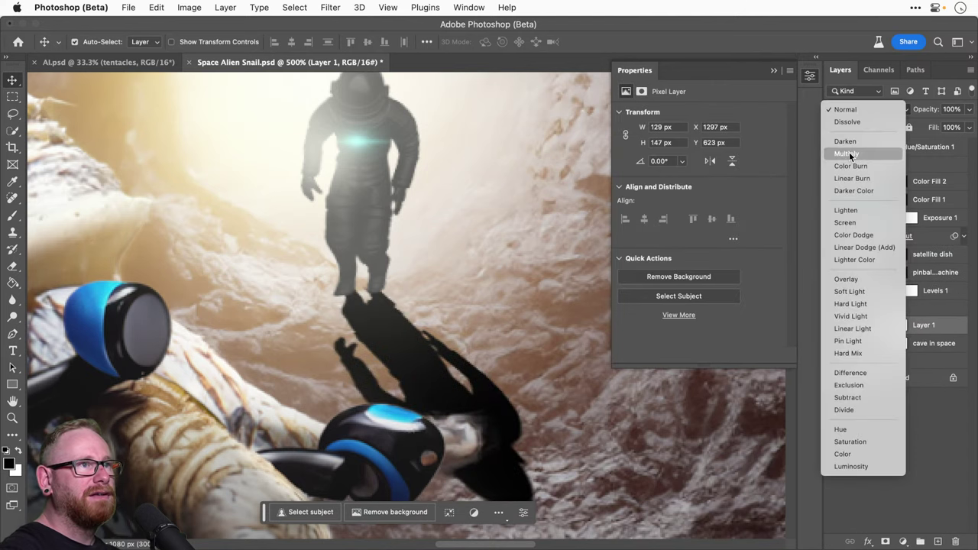
left_click(850, 154)
right_click(898, 328)
left_click(862, 333)
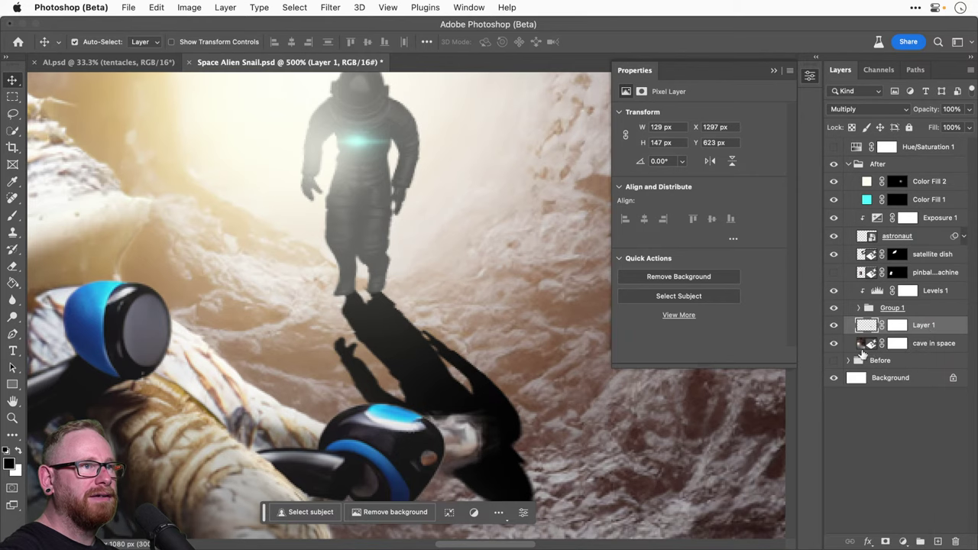
mouse_move(788, 351)
left_mouse_down()
mouse_move(684, 348)
mouse_move(769, 349)
left_mouse_up()
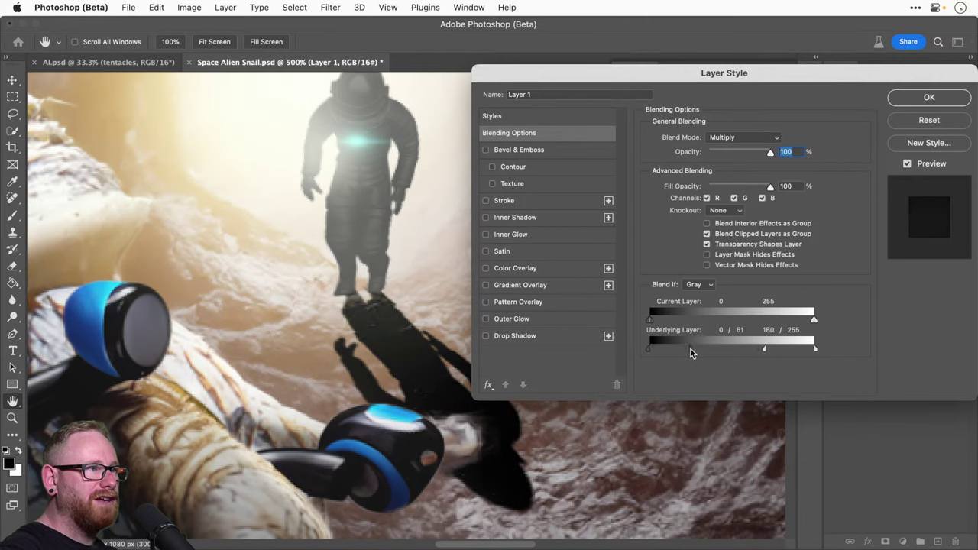
left_click_drag(687, 348, 776, 348)
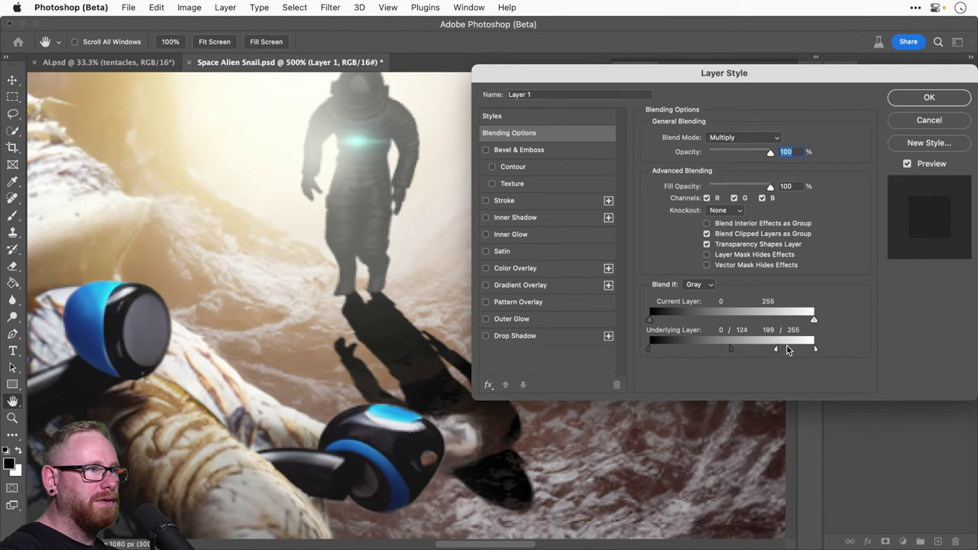
key("Return")
Step: Zoom in on the shadow and bring up Layer 1's context menu again
key("super+minus")
key("super+minus")
key("super+minus")
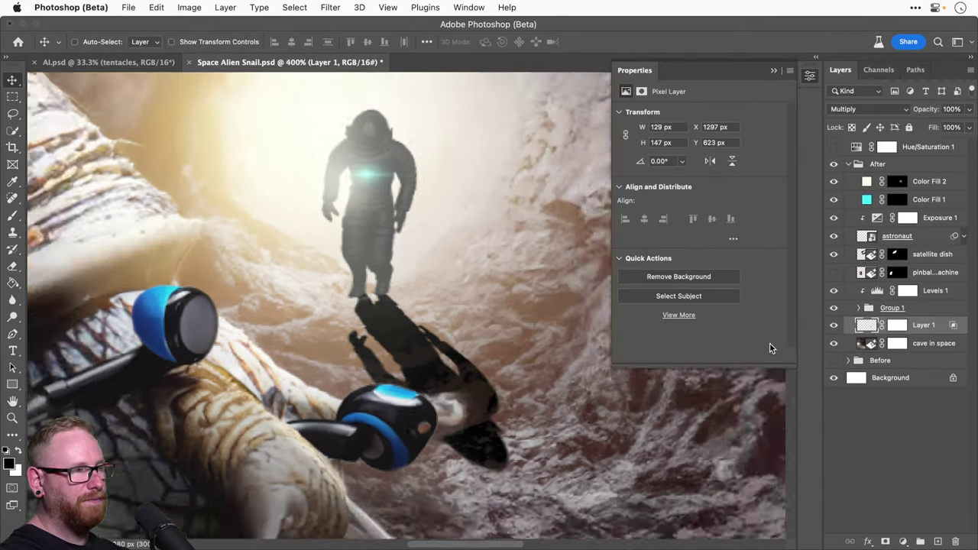
key("z")
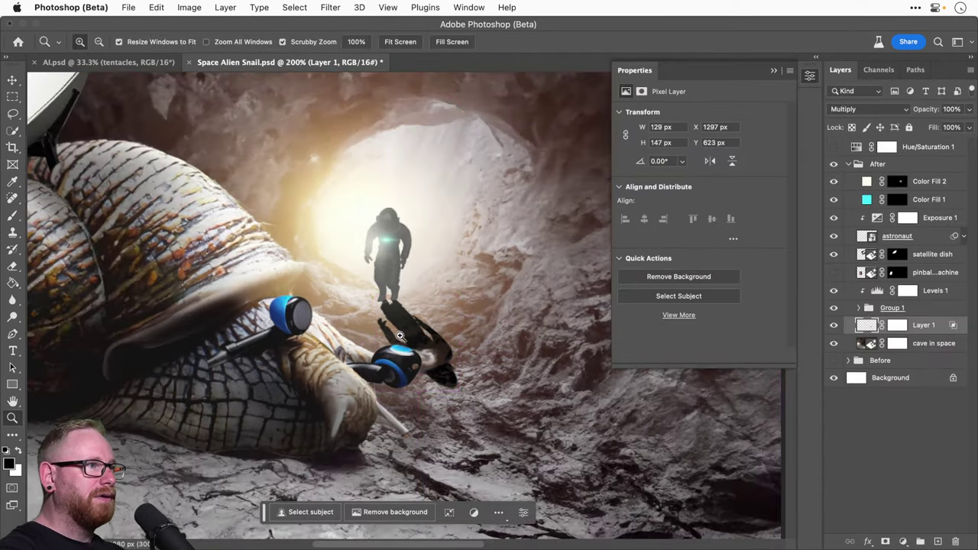
left_click(425, 344)
key("v")
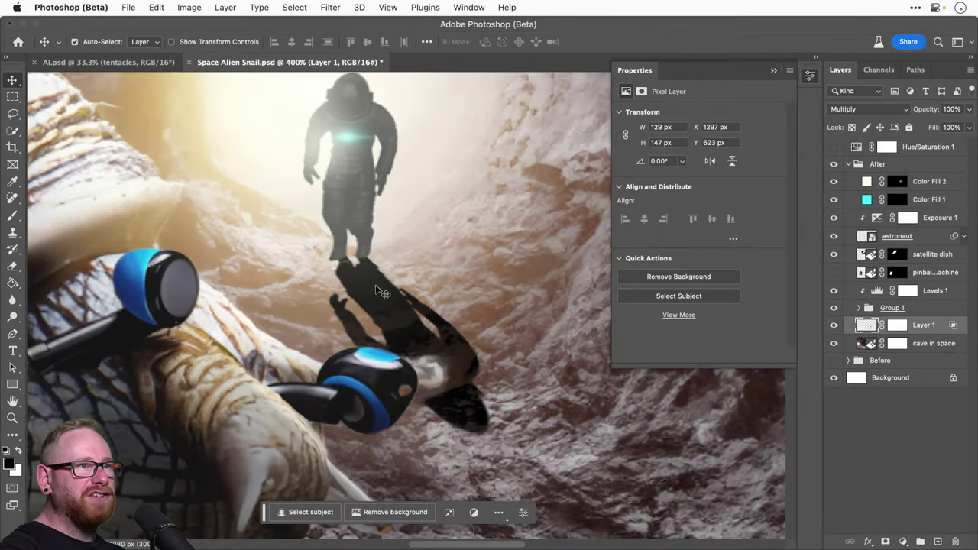
right_click(926, 325)
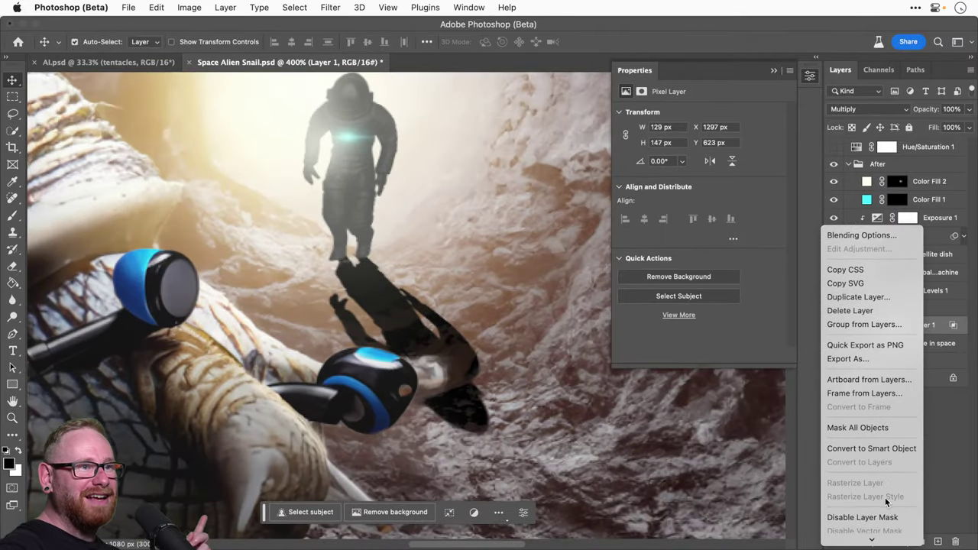
Step: Start a Tilt-Shift blur on the shadow with its centre pin at the astronaut's feet
left_click(328, 7)
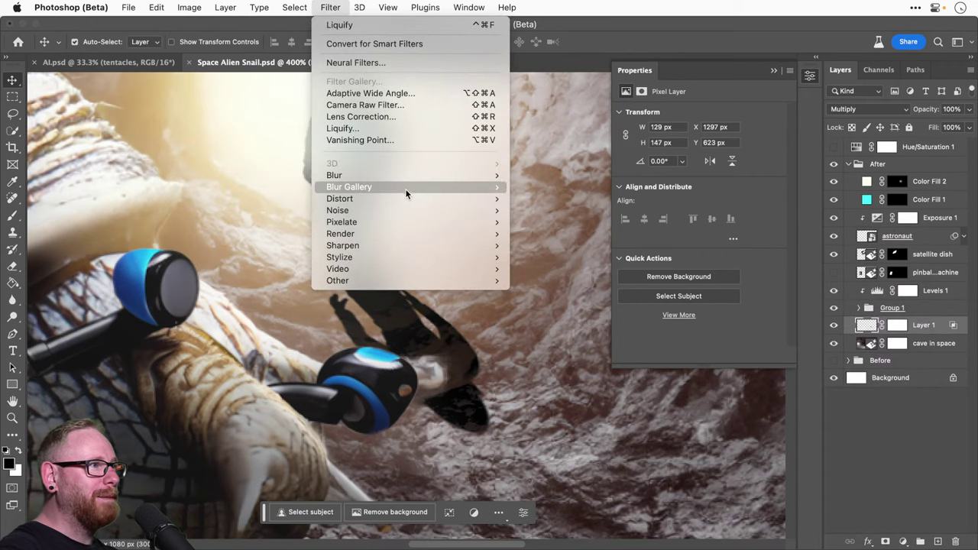
mouse_move(428, 187)
left_click(549, 214)
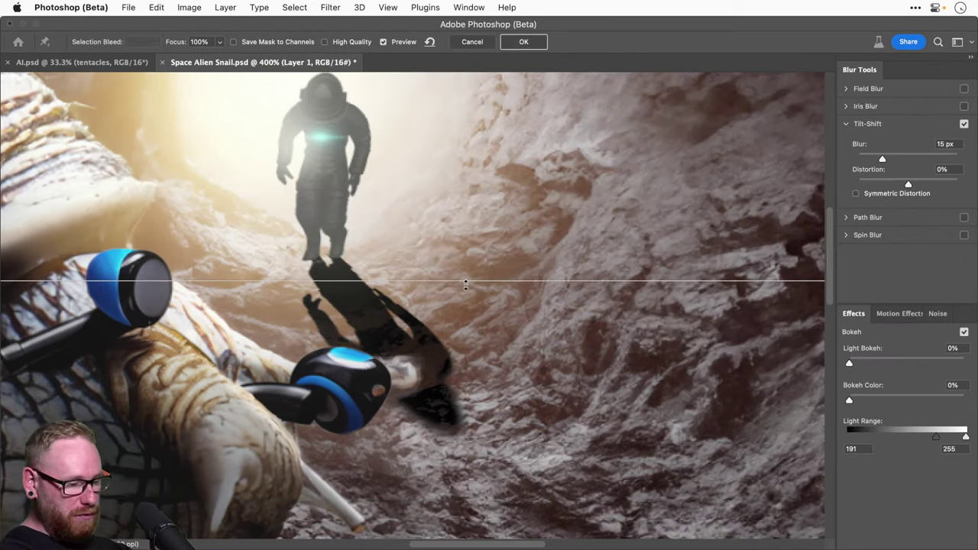
key("super+minus")
key("super+plus")
key("super+plus")
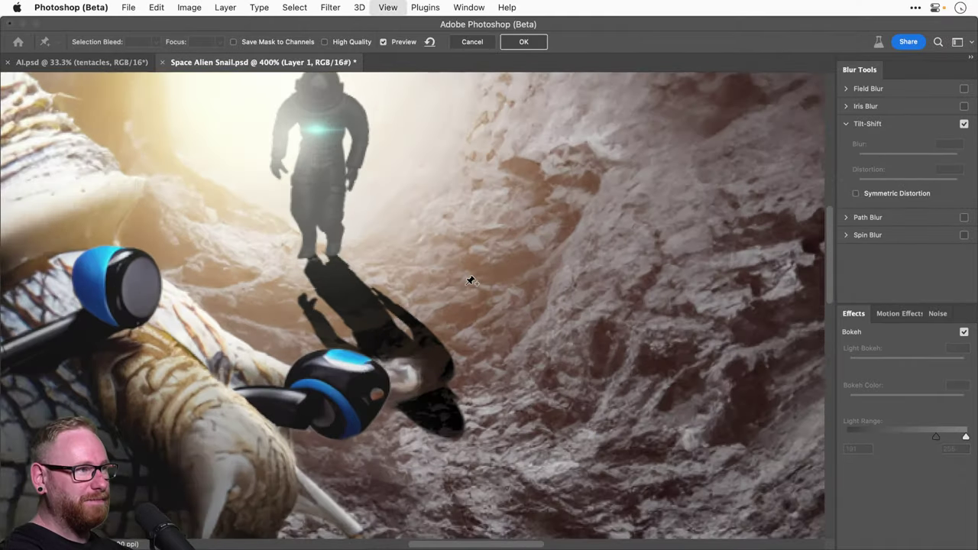
left_click(309, 252)
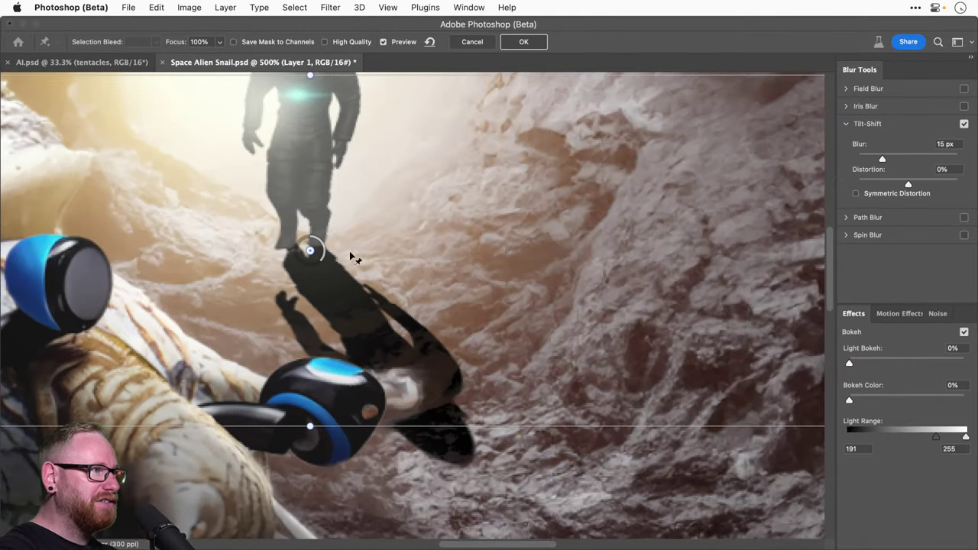
left_click(909, 158)
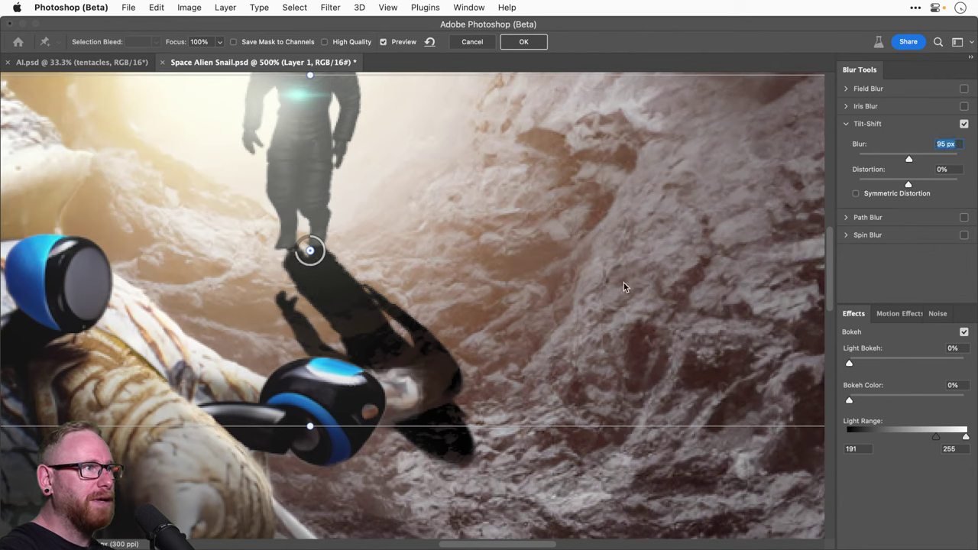
Step: Angle and position the focus lines along the shadow, set Blur to 12 px, and apply
left_click_drag(309, 425, 347, 333)
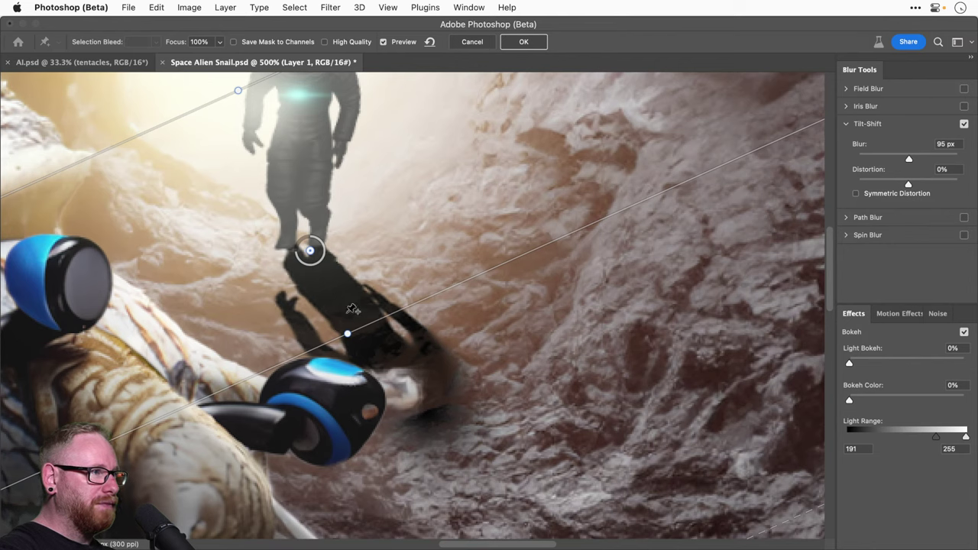
mouse_move(348, 334)
left_mouse_down()
mouse_move(357, 329)
mouse_move(340, 333)
left_mouse_up()
left_click_drag(307, 247, 271, 196)
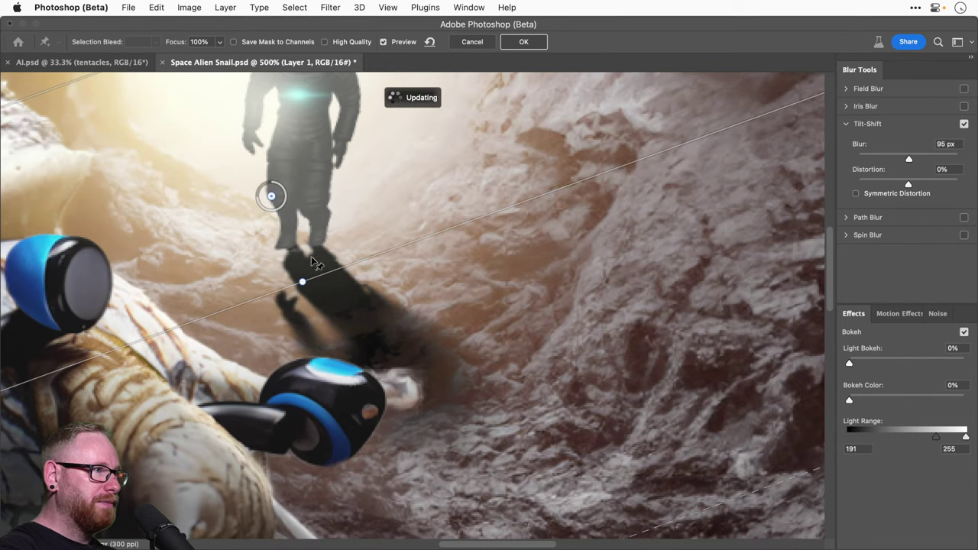
left_click_drag(312, 278, 297, 252)
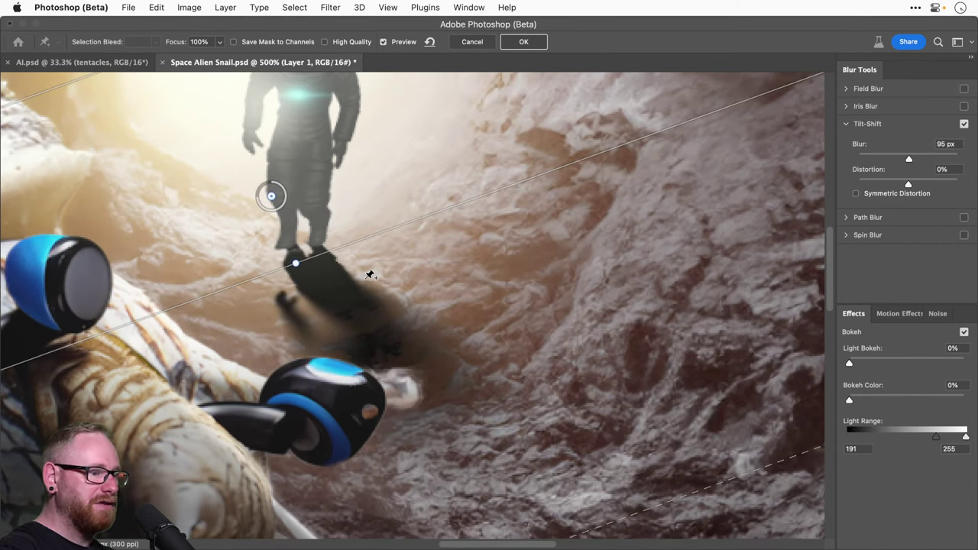
key("super+minus")
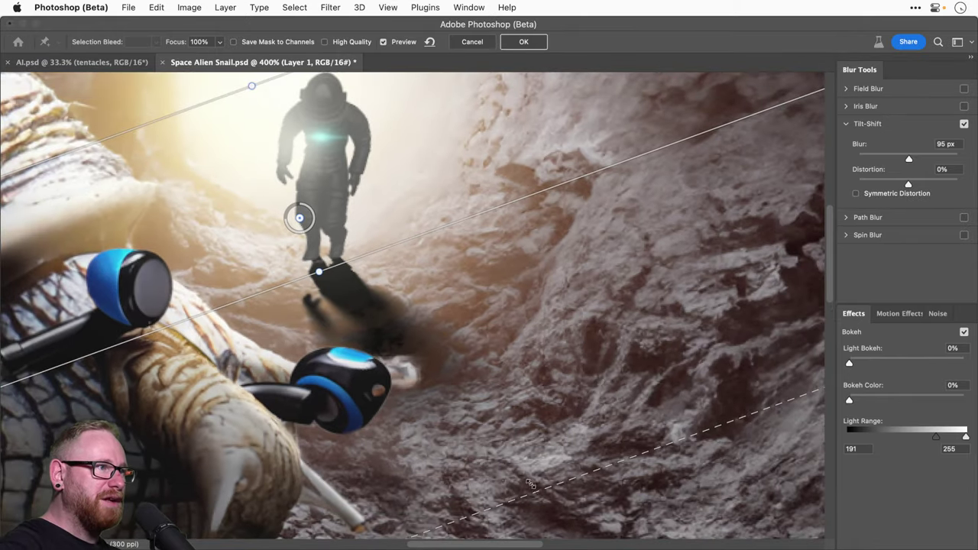
left_click_drag(530, 485, 510, 443)
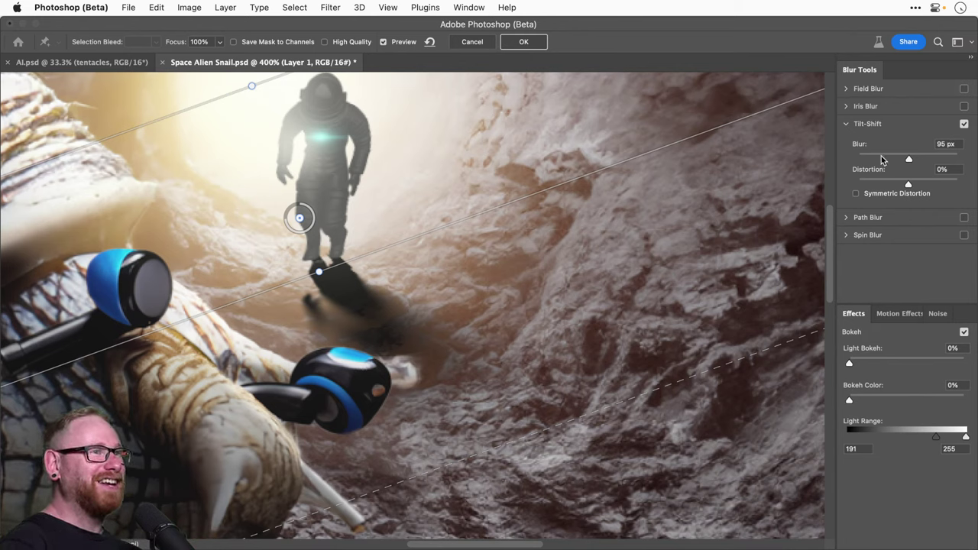
left_click_drag(881, 159, 882, 159)
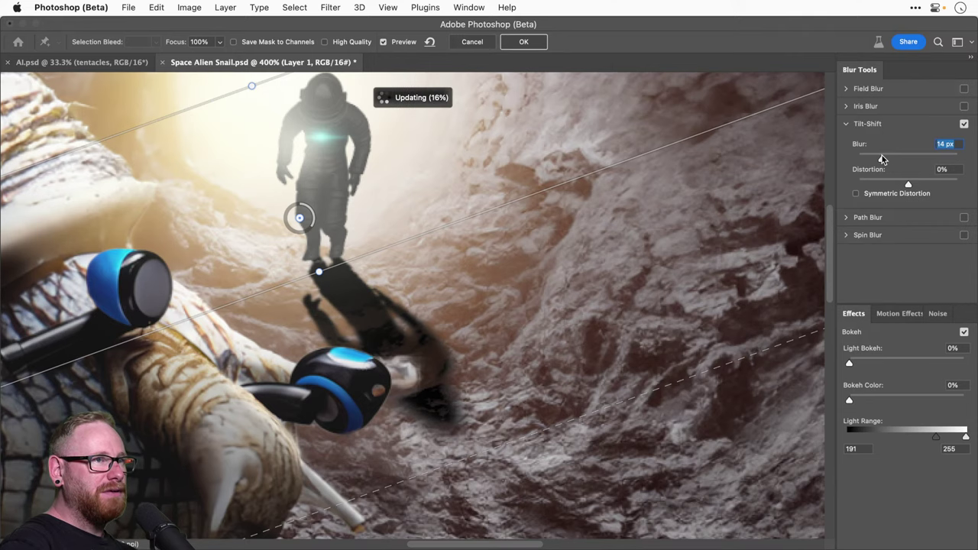
left_click(524, 41)
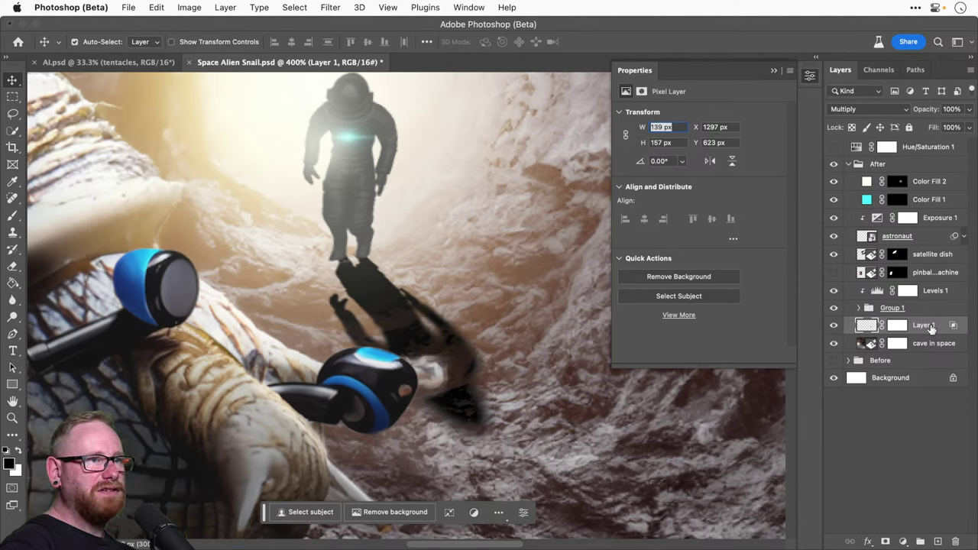
Step: Move the shadow layer just below the astronaut and mask it off the device's blue top
left_click_drag(931, 328, 921, 249)
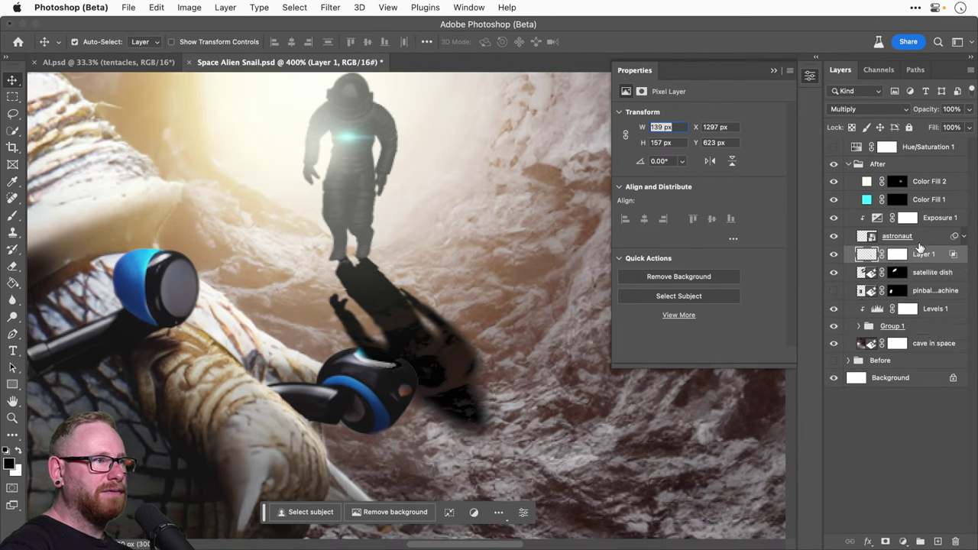
key("super+bracketright")
key("super+bracketright")
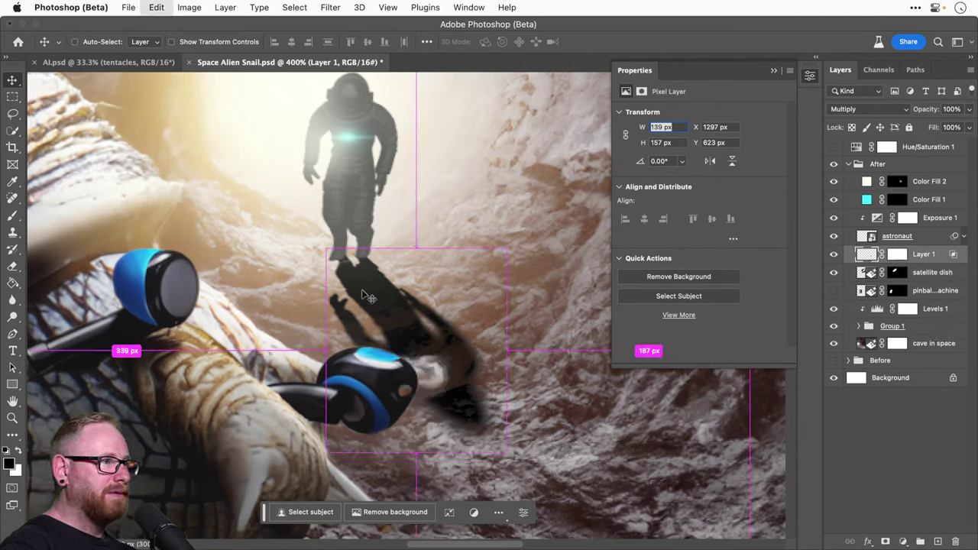
left_click(896, 257)
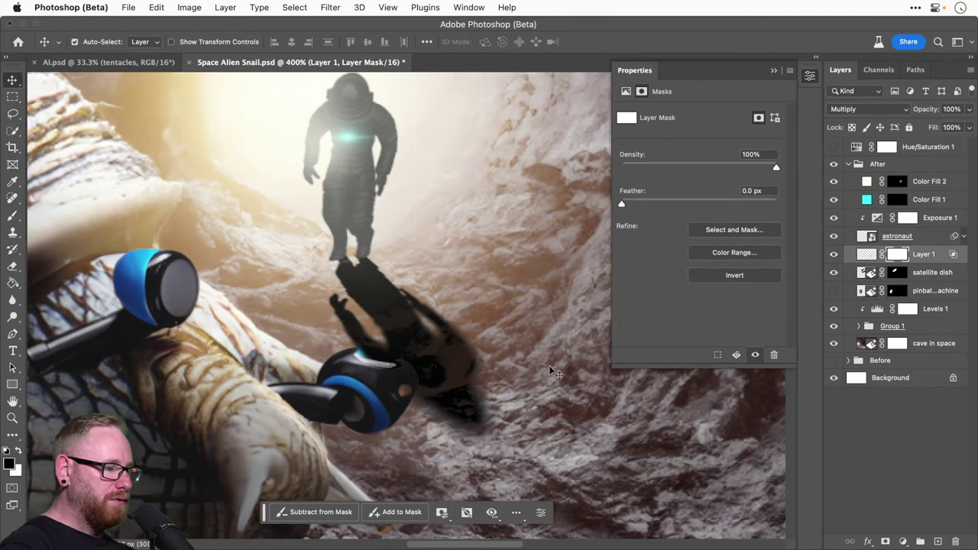
key("b")
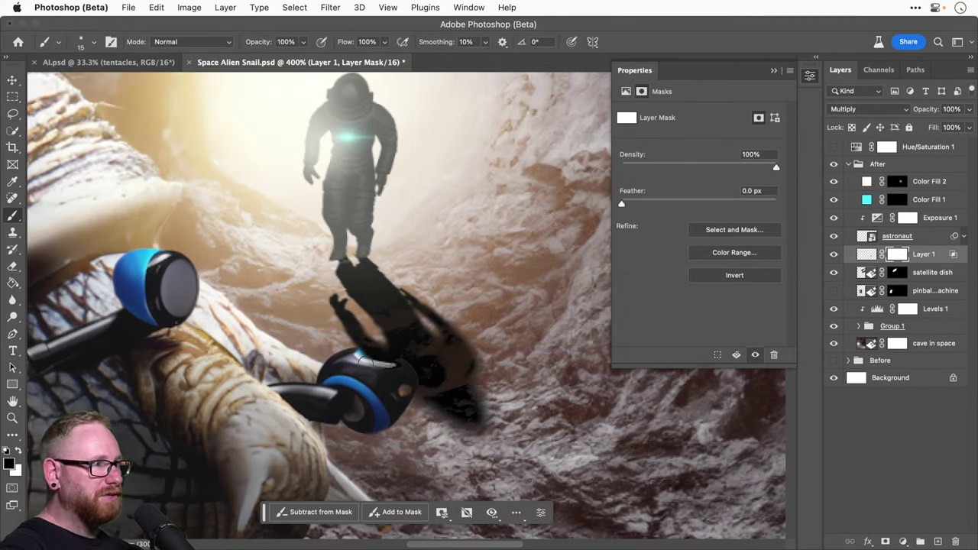
left_click_drag(362, 359, 392, 366)
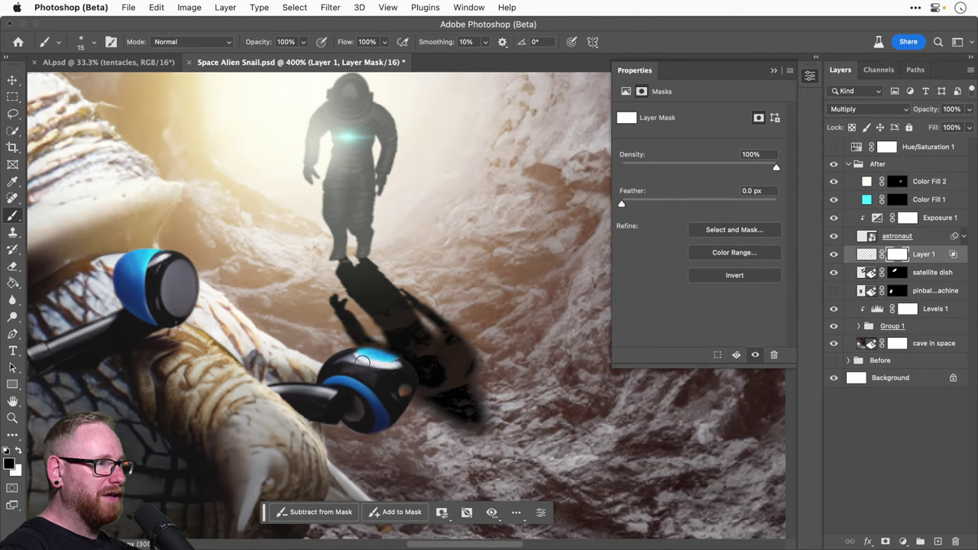
key("v")
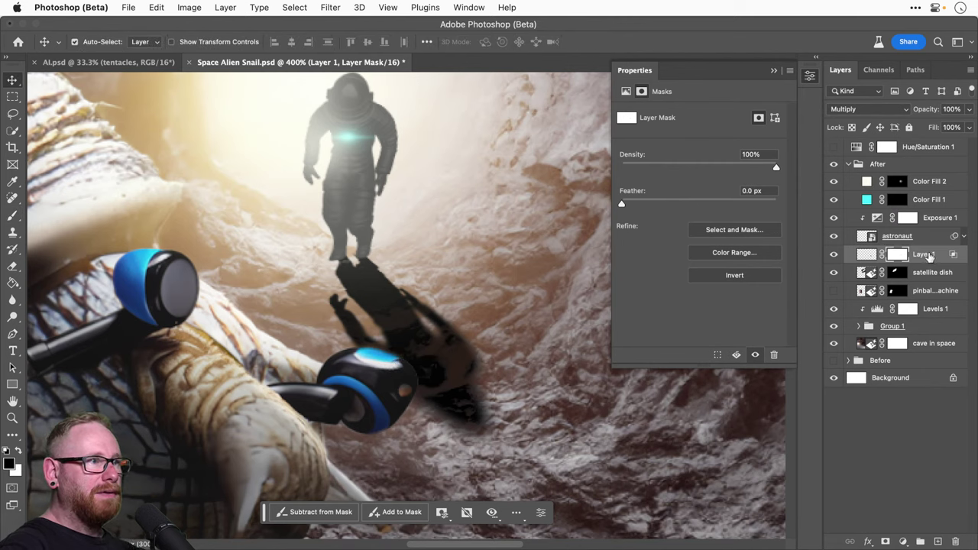
Step: Target the shadow's pixels, toggle its visibility to compare, and set it to Multiply
left_click(928, 256)
left_click(834, 255)
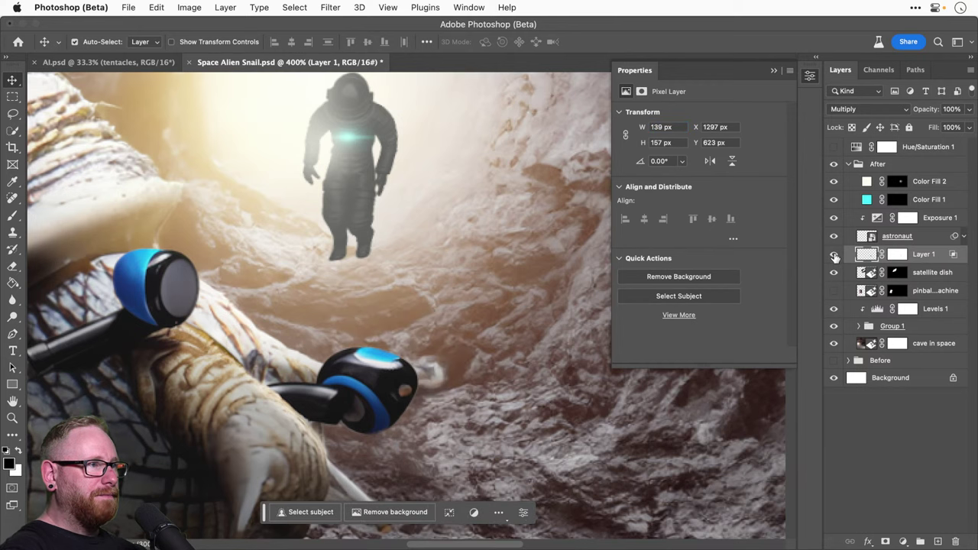
left_click(835, 255)
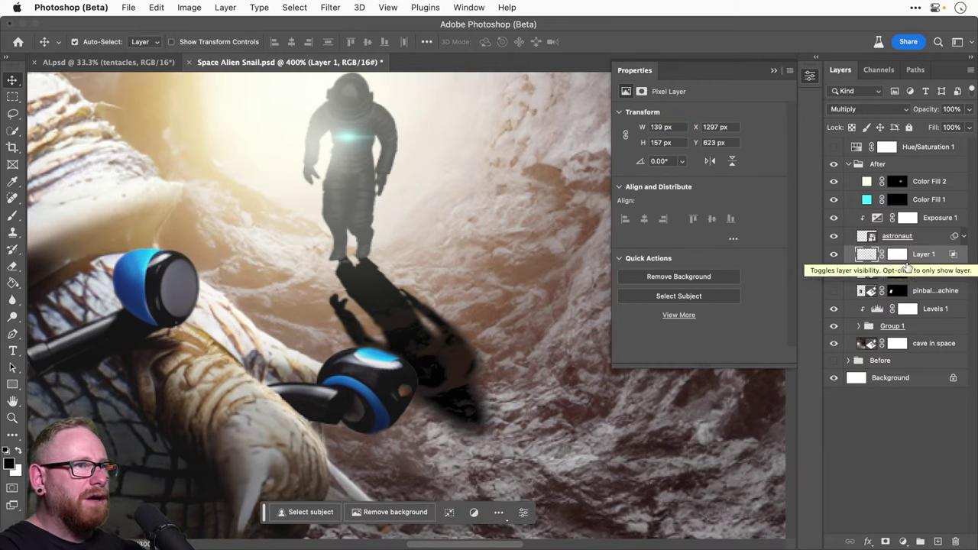
right_click(909, 260)
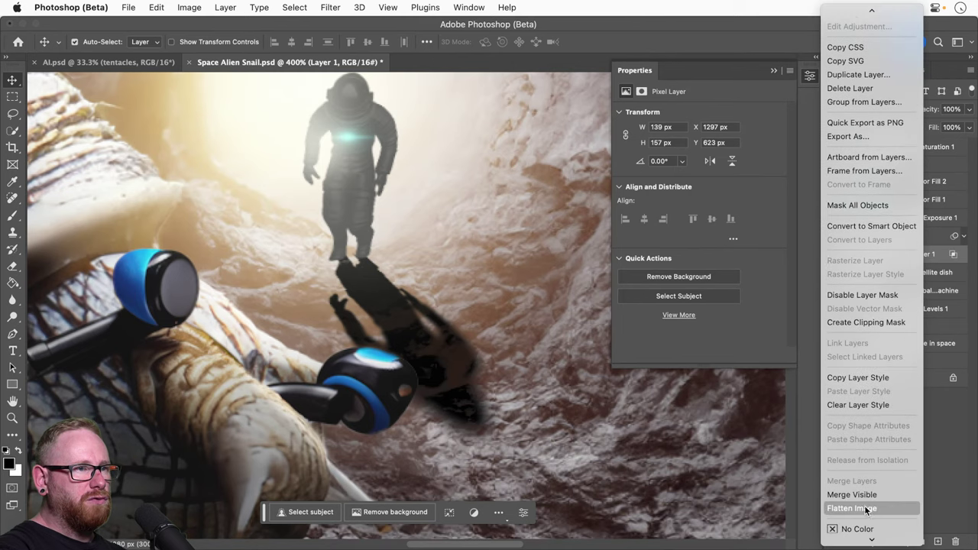
left_click(834, 408)
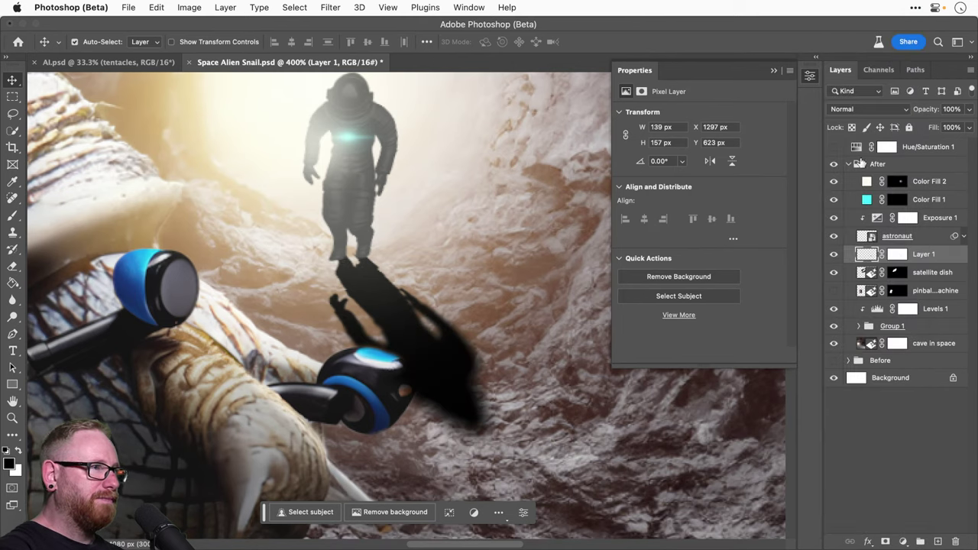
key("alt+shift+m")
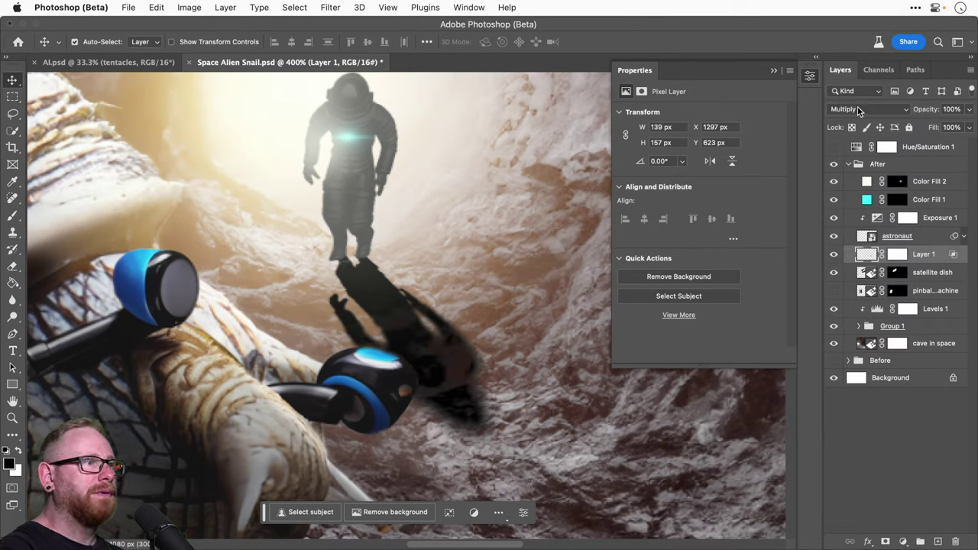
Step: Split the shadow's Underlying Layer Blend If sliders to 0/99 and 210/255 so rocks show through
right_click(923, 252)
left_click(894, 261)
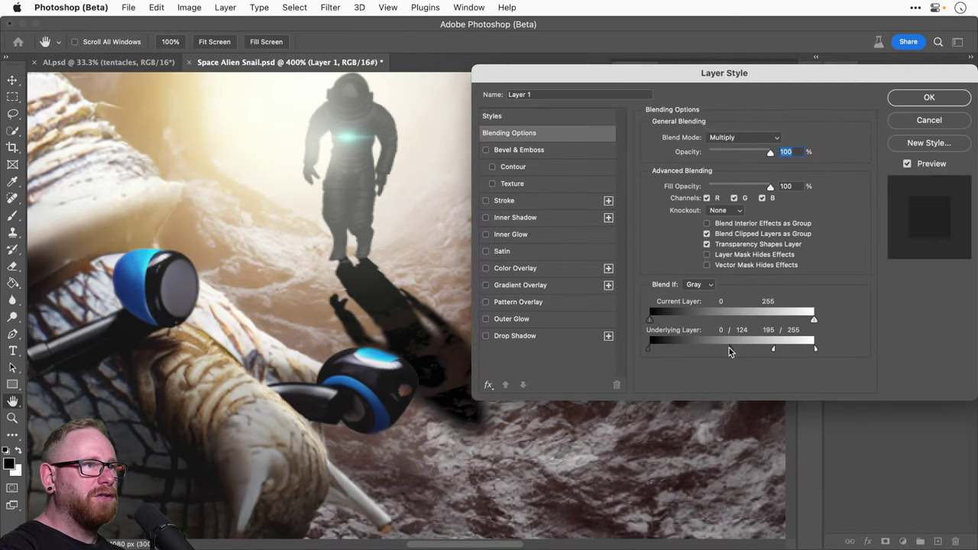
left_click_drag(729, 347, 708, 347)
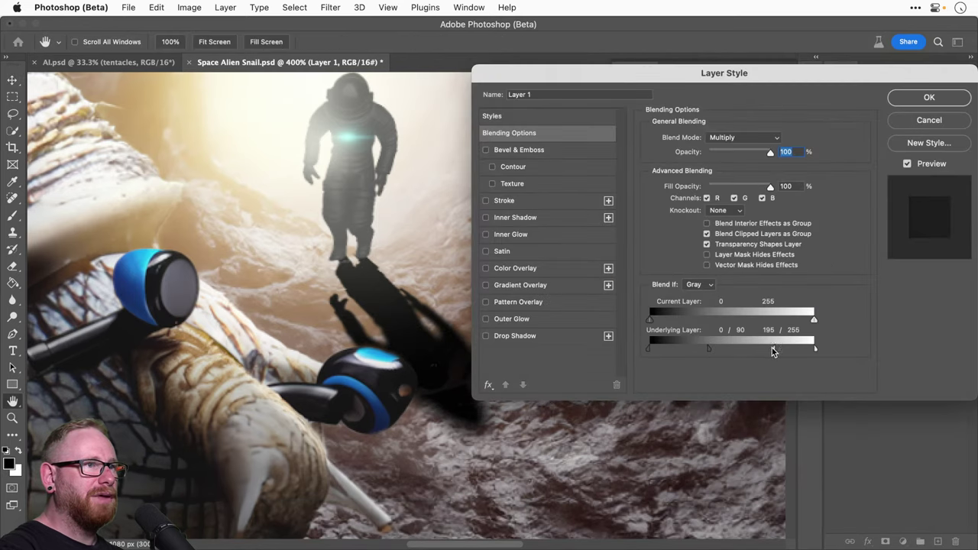
left_click_drag(787, 350, 782, 350)
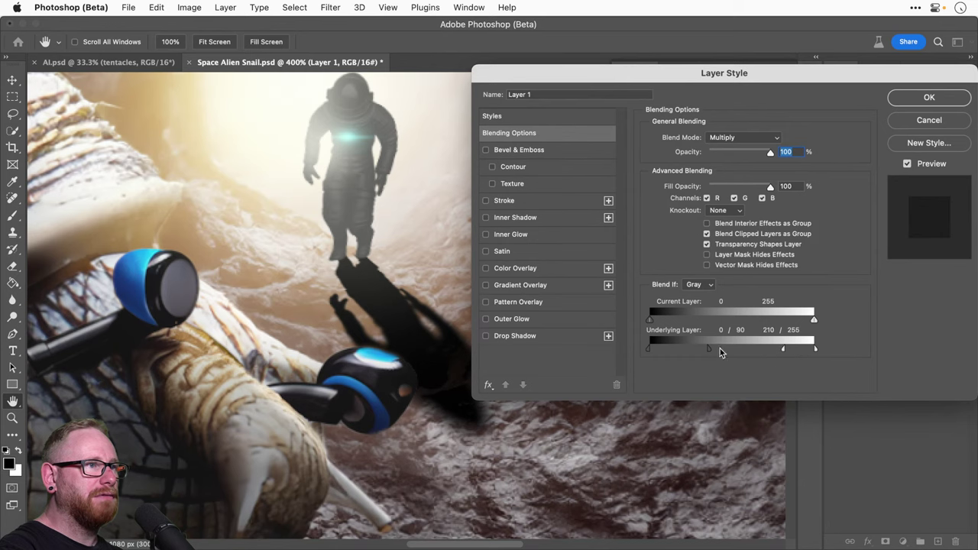
mouse_move(708, 349)
left_mouse_down()
mouse_move(700, 348)
mouse_move(709, 350)
left_mouse_up()
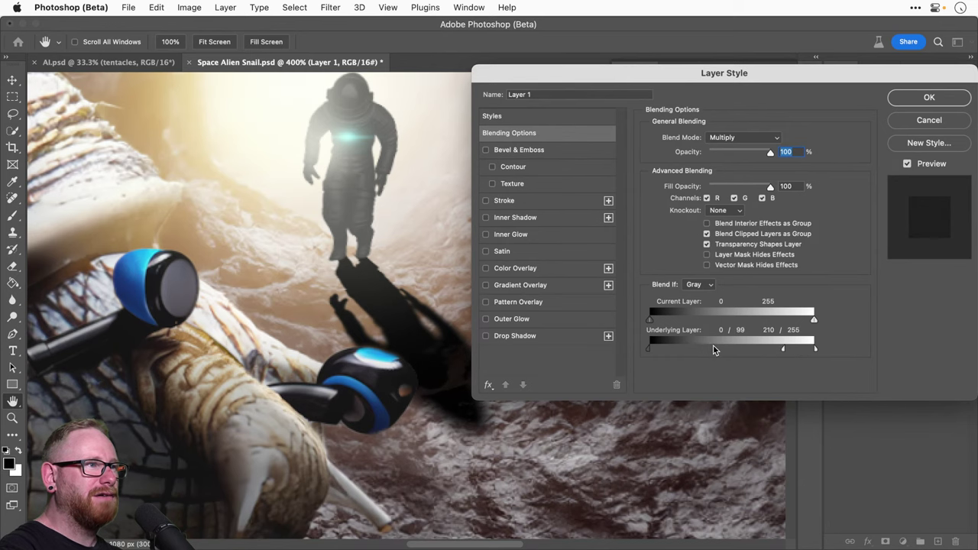
key("Return")
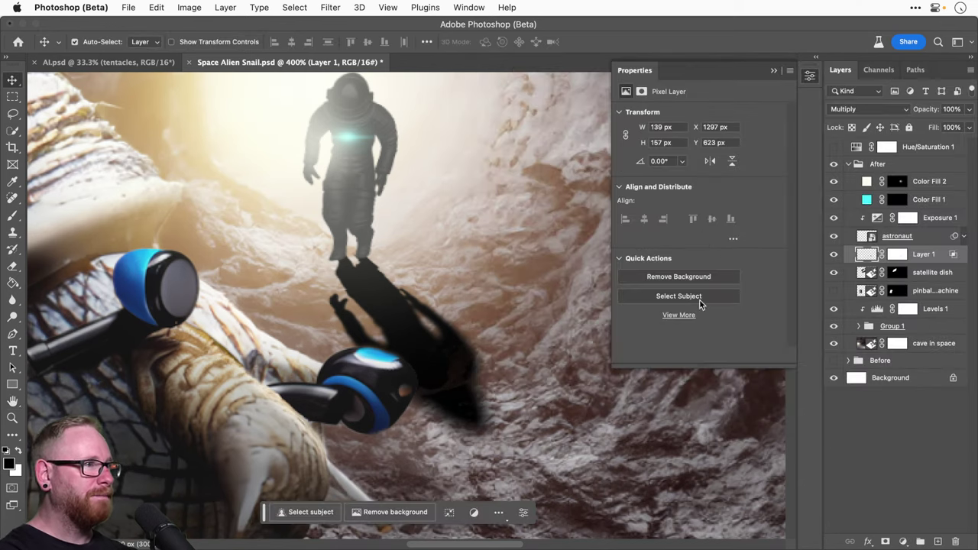
key("z")
left_click(348, 266)
Step: Soften the shadow layer's edges with a Gaussian Blur of 0.3 pixels
key("v")
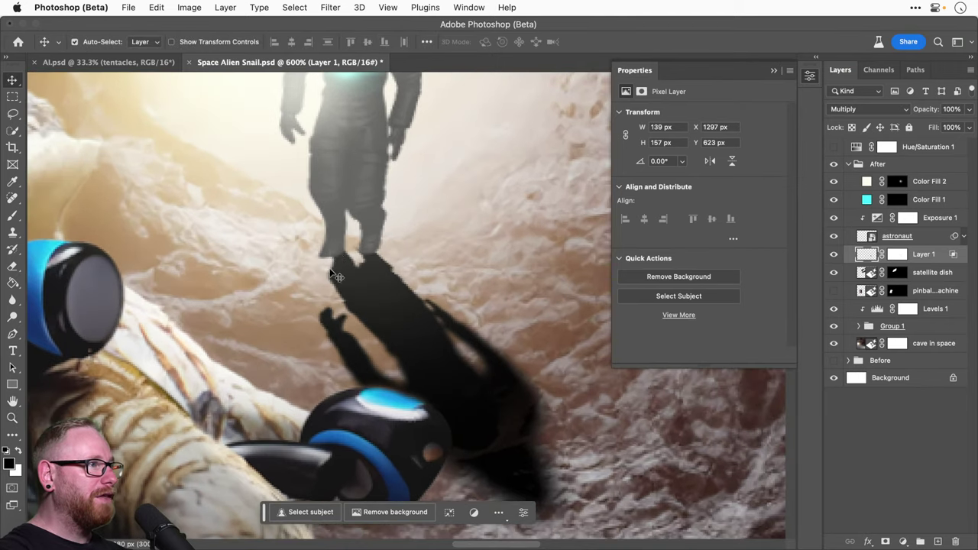
left_click(330, 7)
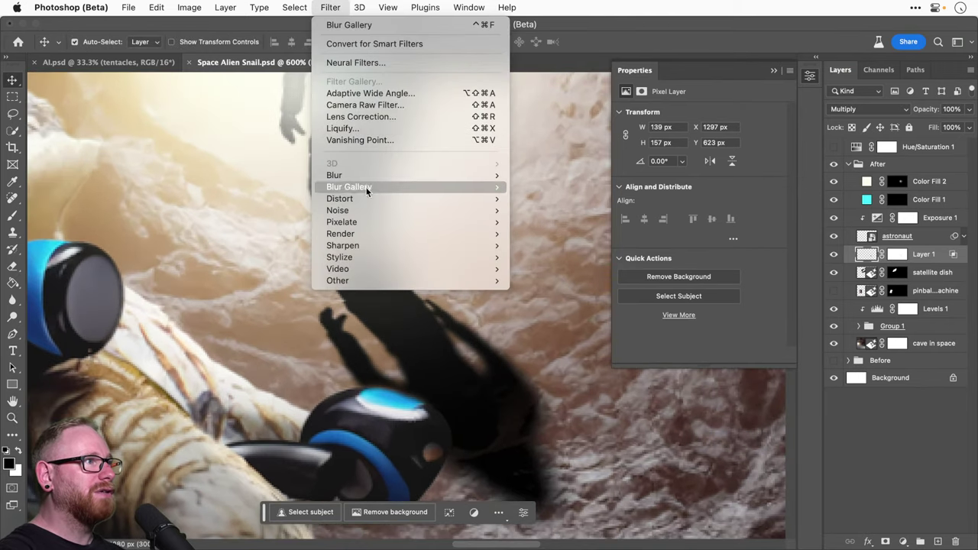
mouse_move(336, 174)
left_click(577, 226)
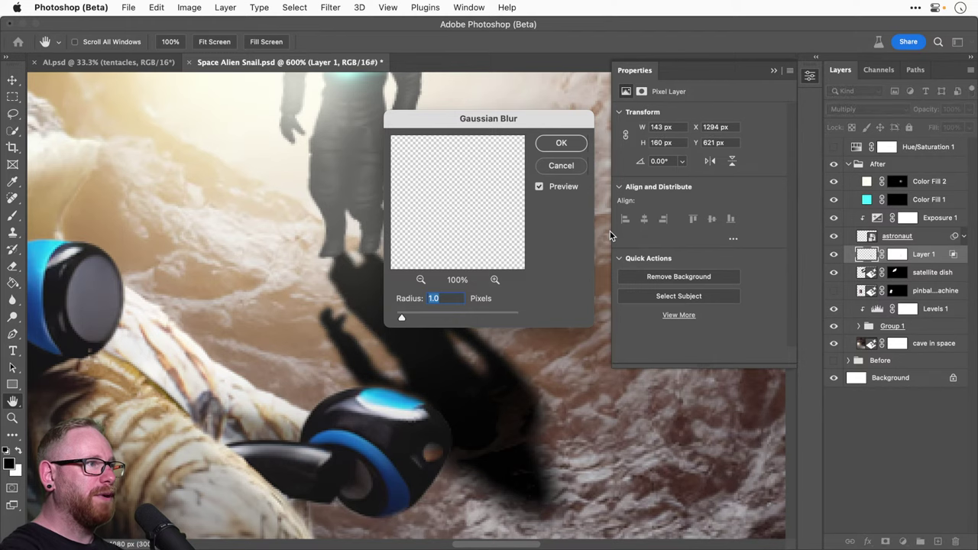
key("Down")
key("Down")
key("Down")
key("Down")
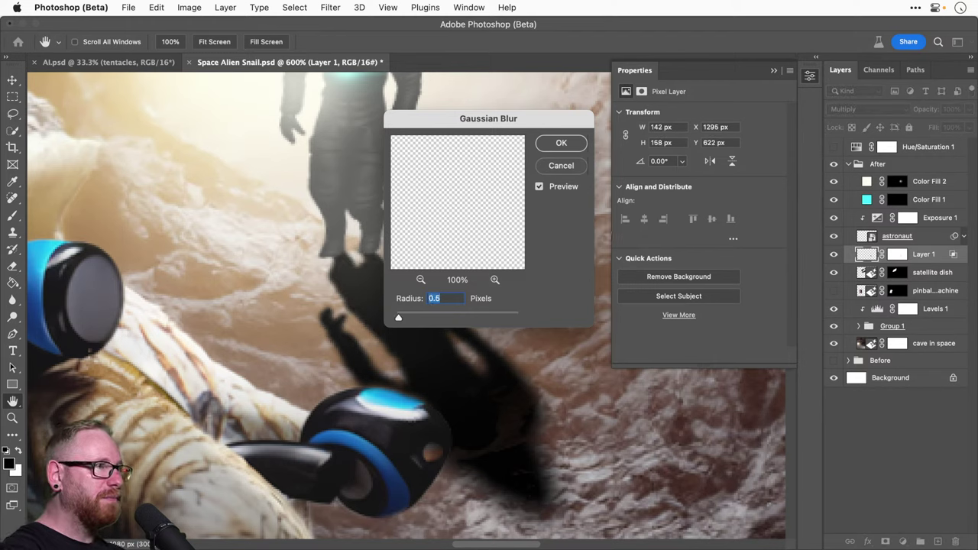
type(".3")
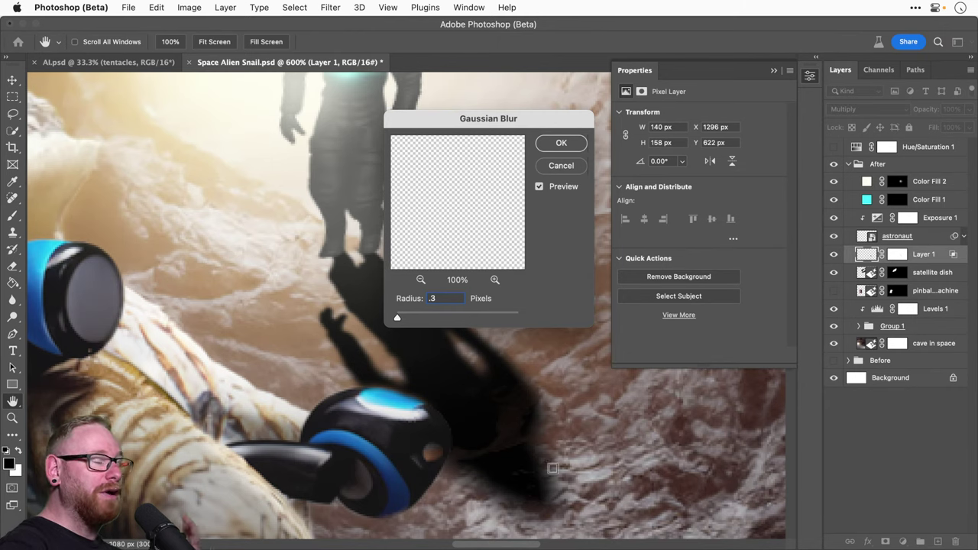
left_click(563, 144)
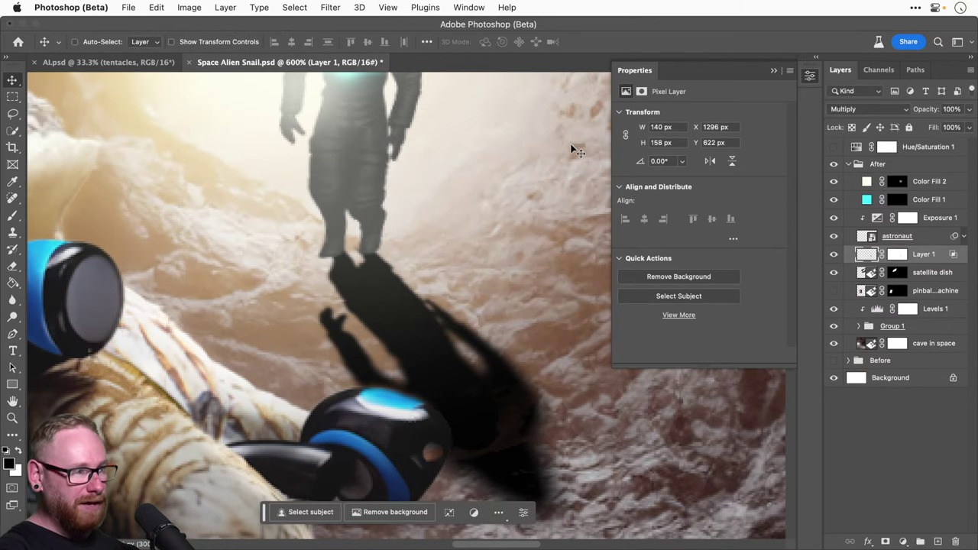
key("ctrl+minus")
key("ctrl+minus")
key("ctrl+minus")
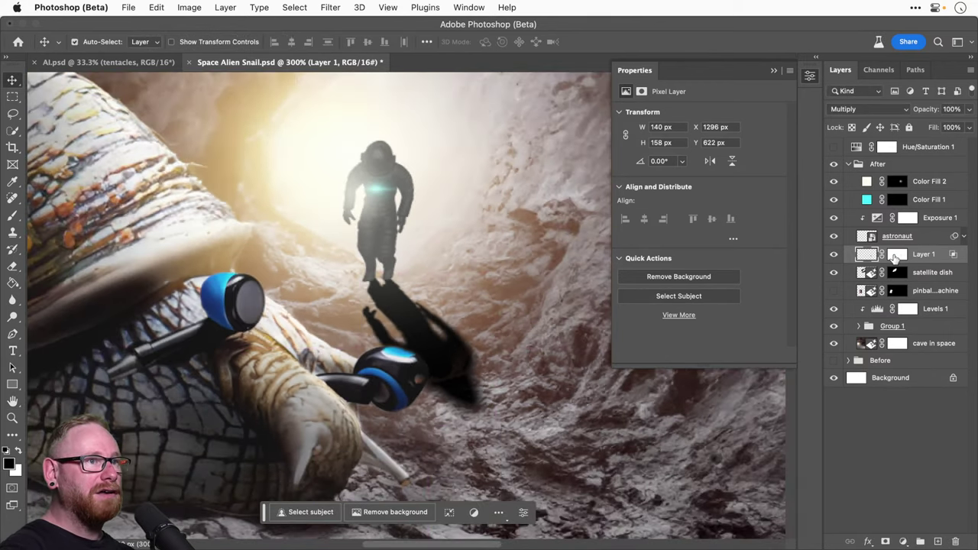
Step: Paint black on Layer 1's mask with a 600 px brush to fade the shadow's far end
left_click(895, 255)
key("b")
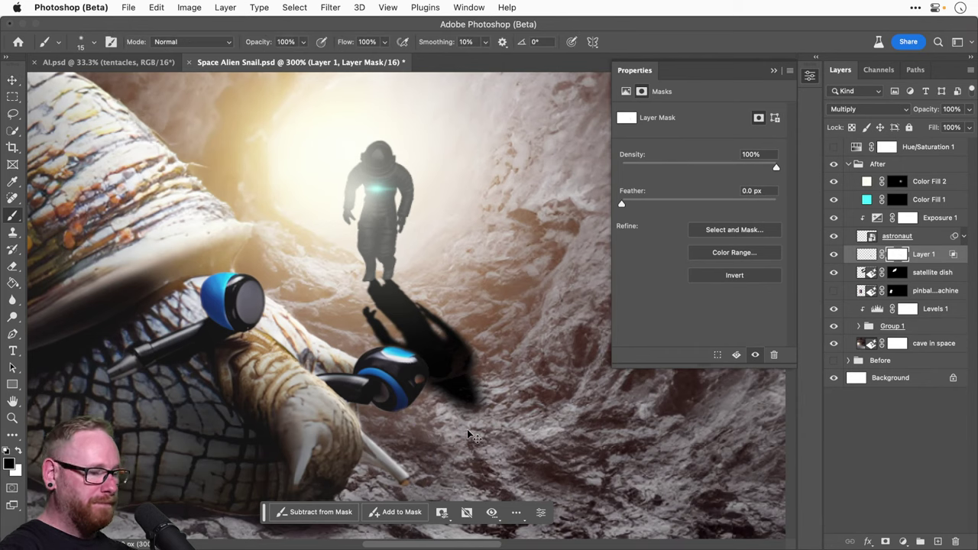
key("ctrl+minus")
key("bracketright")
key("bracketright")
key("bracketright")
key("bracketright")
key("bracketright")
key("bracketright")
key("bracketright")
key("bracketright")
key("bracketright")
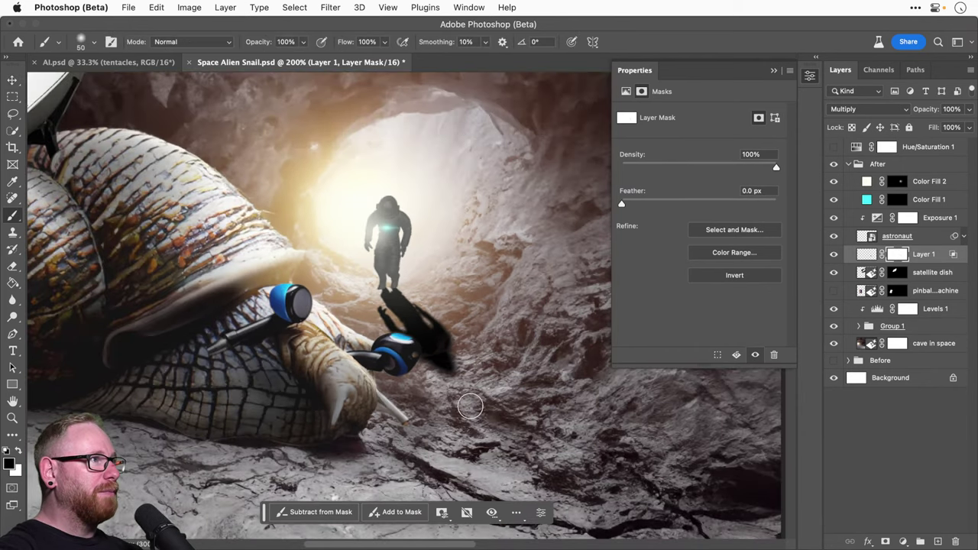
key("bracketright")
key("bracketright")
key("bracketright")
key("bracketright")
key("bracketright")
key("bracketright")
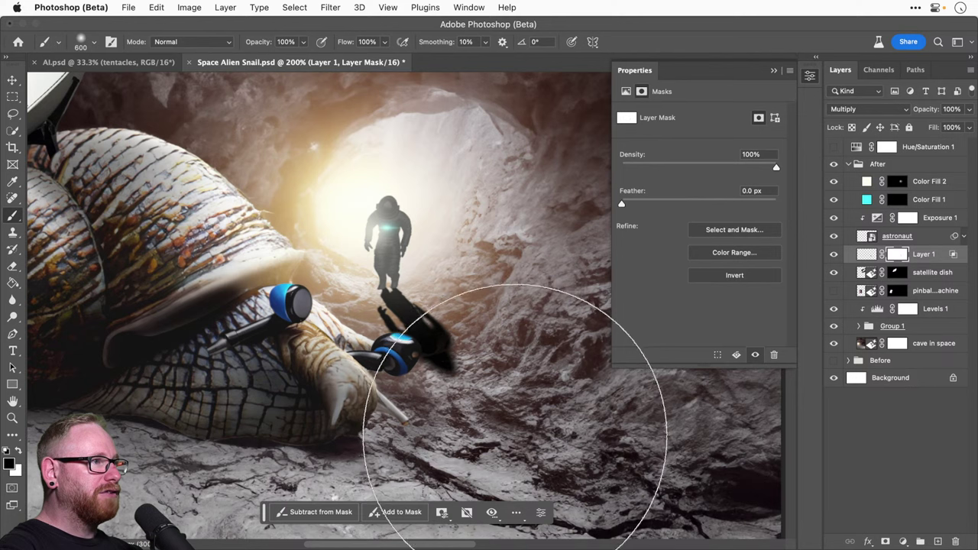
left_click_drag(478, 426, 481, 415)
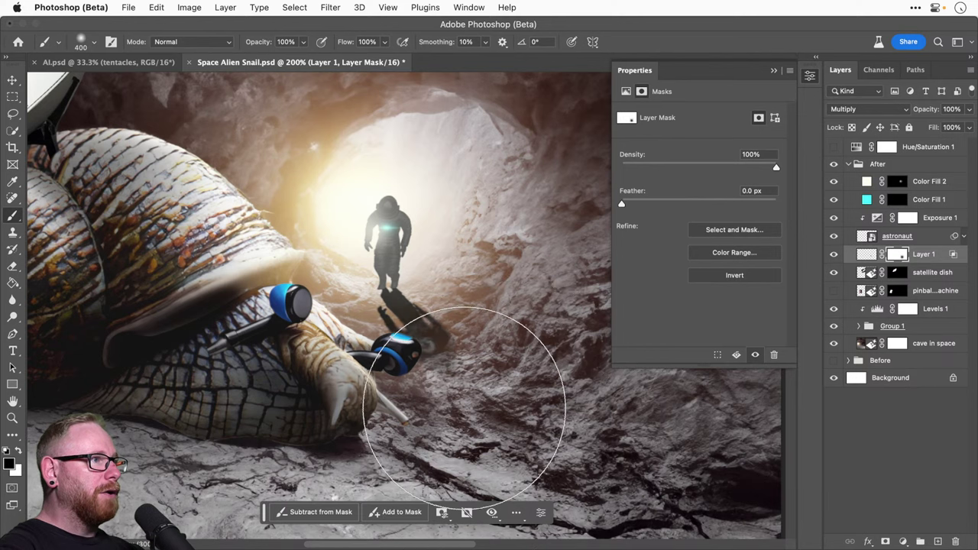
key("super+z")
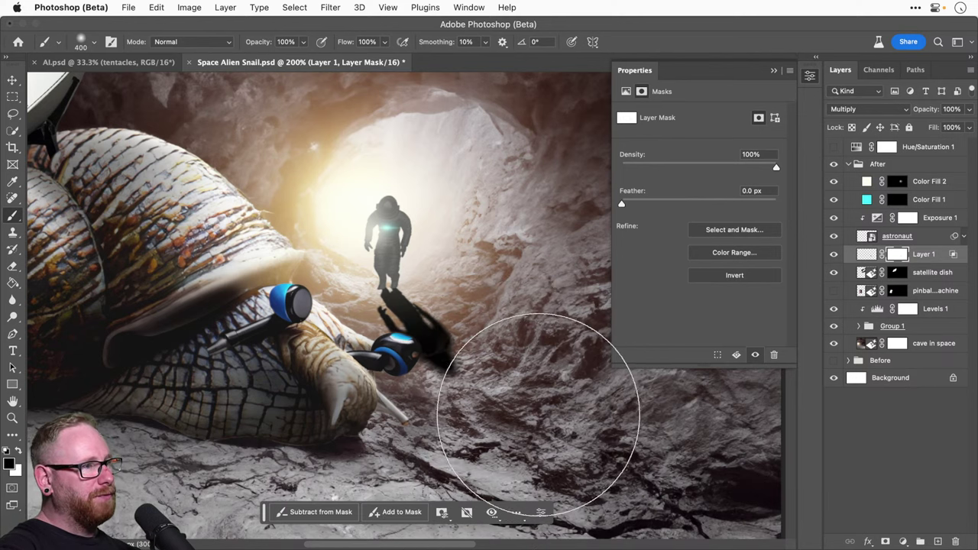
key("bracketright")
key("bracketright")
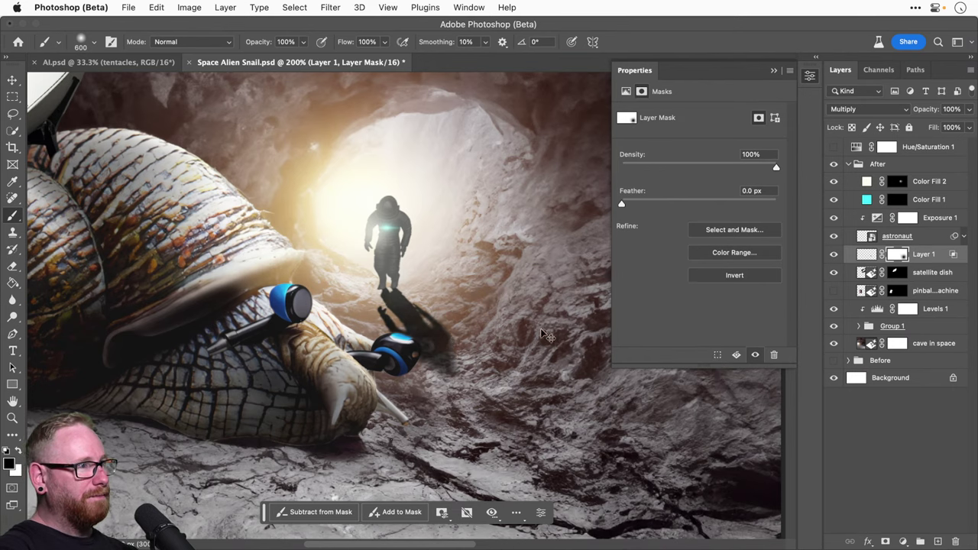
left_click_drag(464, 403, 361, 390)
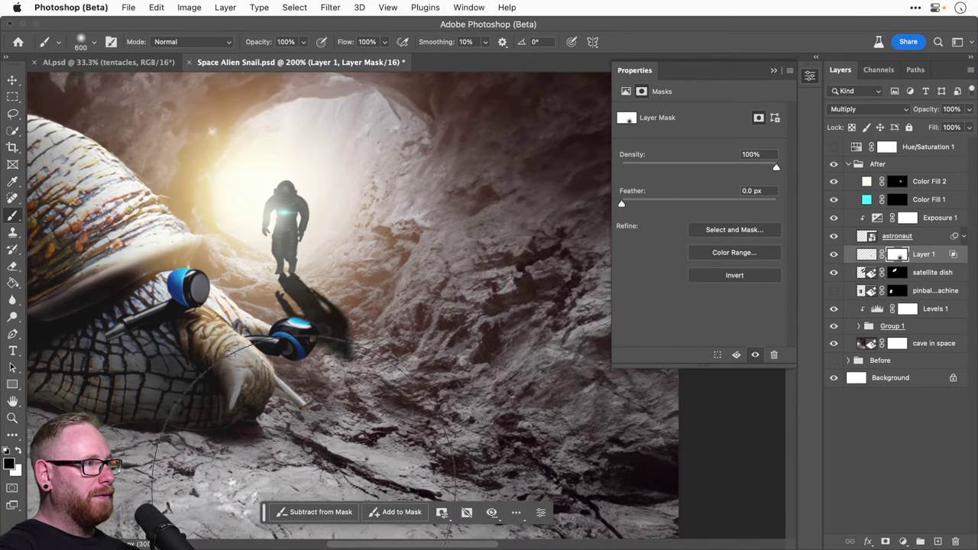
left_click_drag(329, 459, 321, 413)
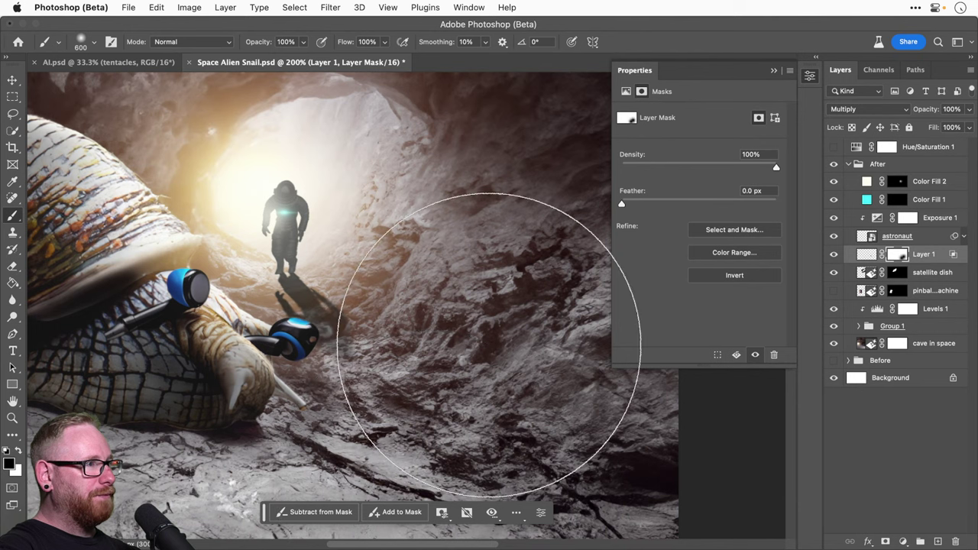
Step: Shrink the brush to 175 and switch editing to Layer 1's pixels with Cmd+2
key("v")
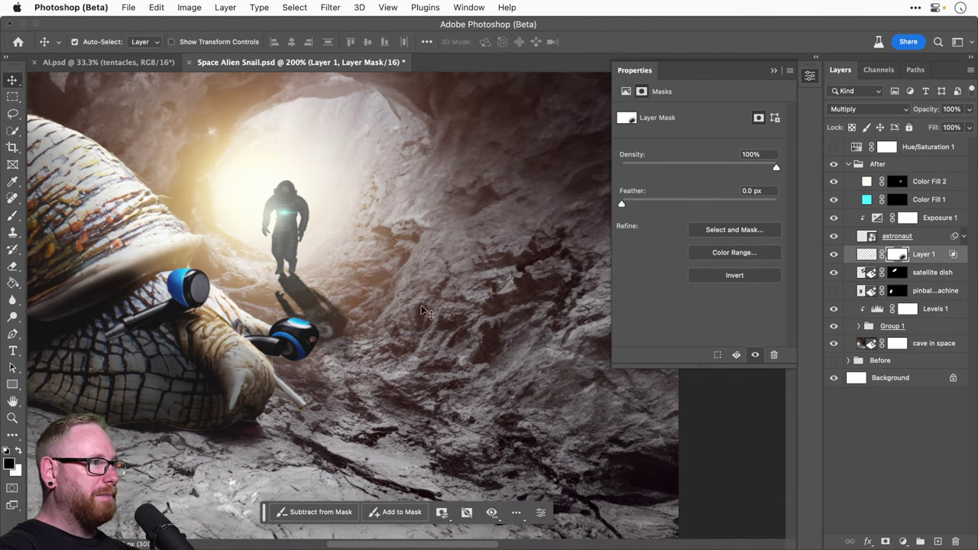
key("b")
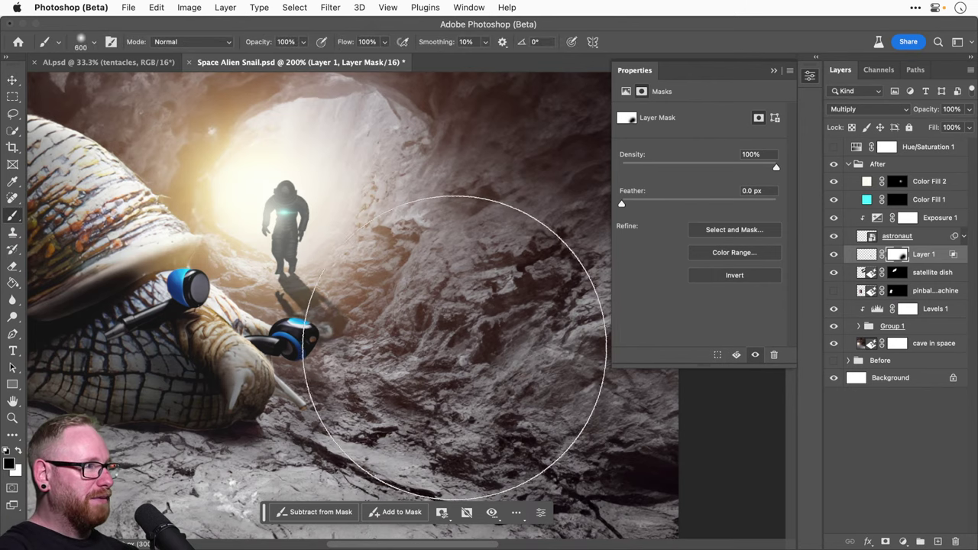
key("bracketleft")
key("bracketleft")
key("bracketleft")
key("bracketleft")
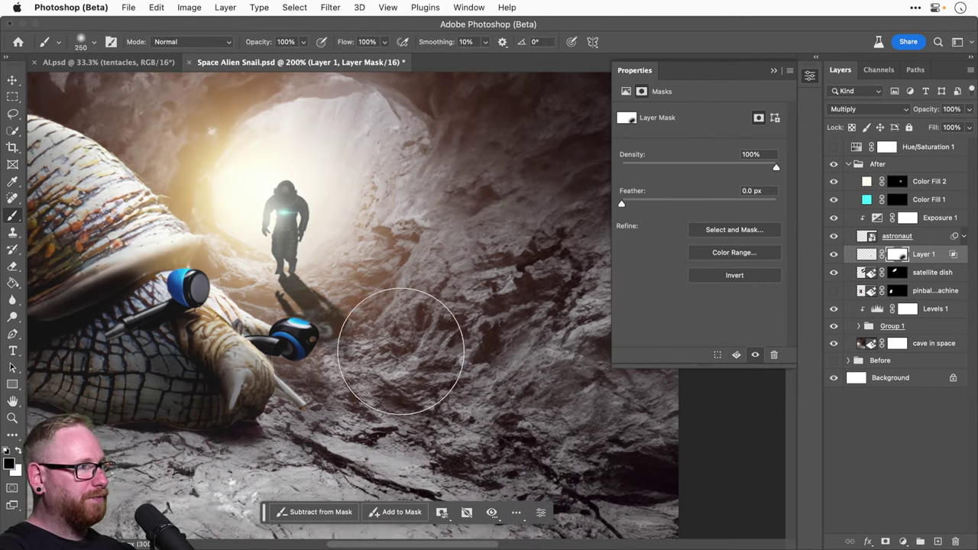
key("bracketleft")
key("bracketleft")
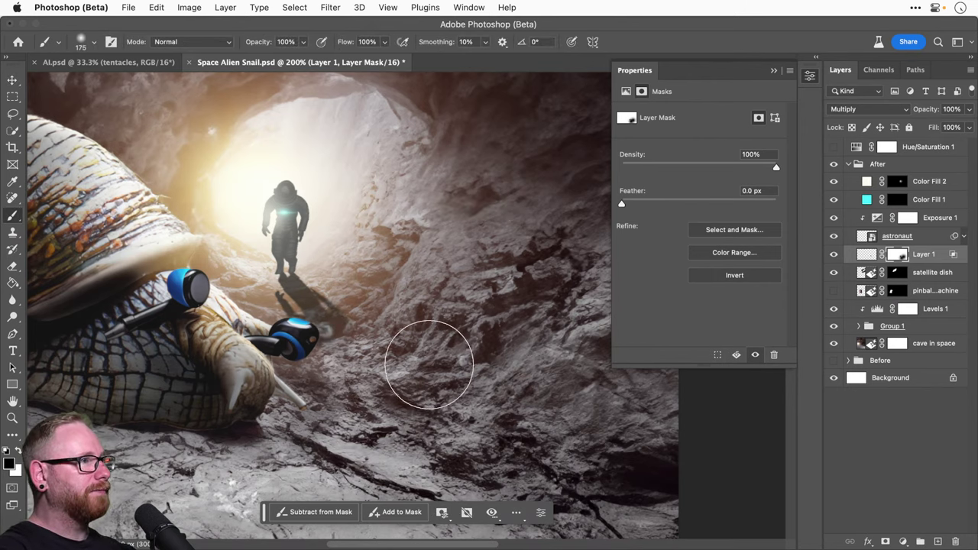
key("v")
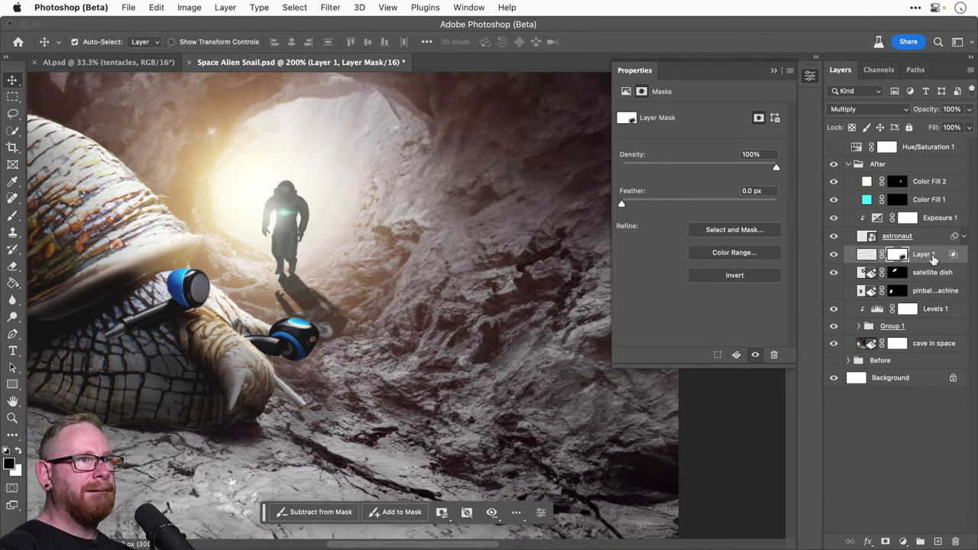
key("super+2")
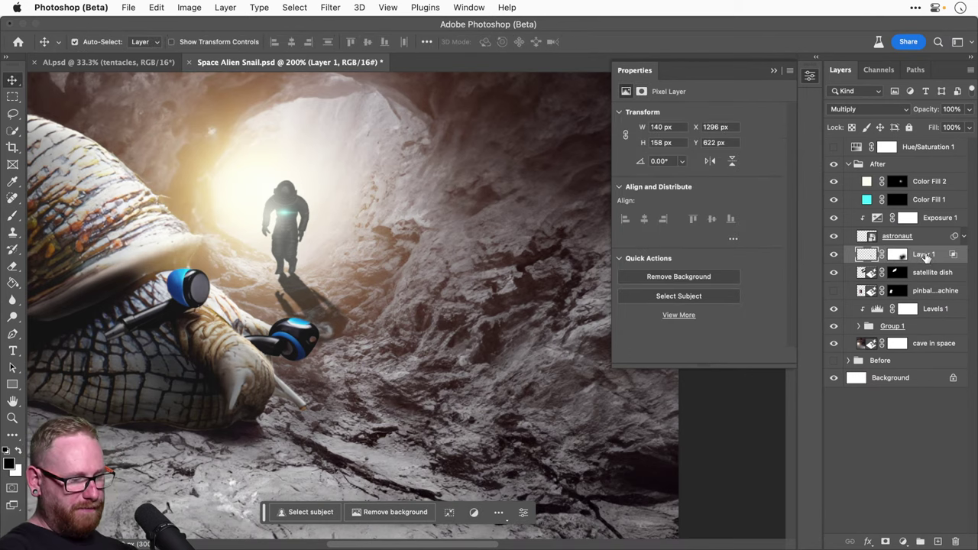
key("super+l")
left_click_drag(453, 255, 408, 257)
left_click(596, 163)
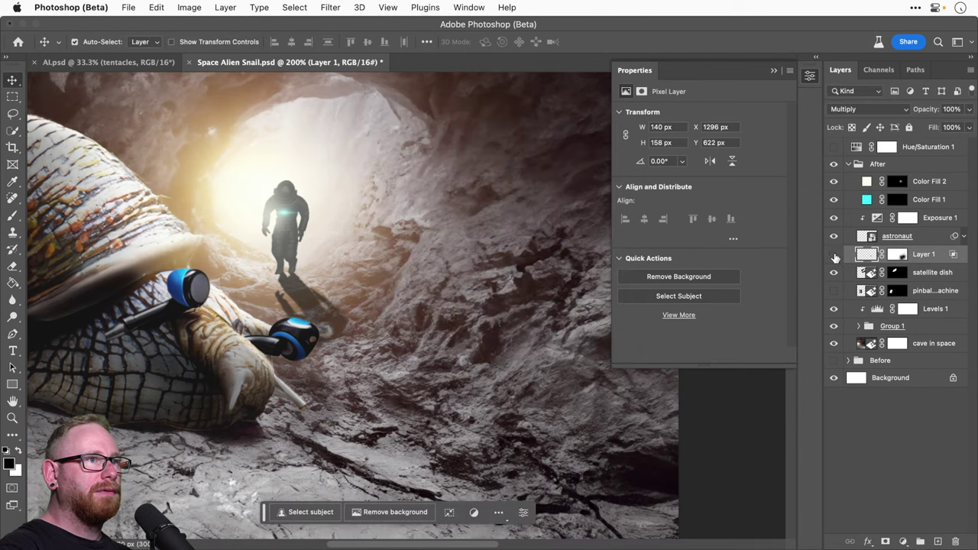
left_click(835, 257)
left_click(835, 258)
right_click(920, 258)
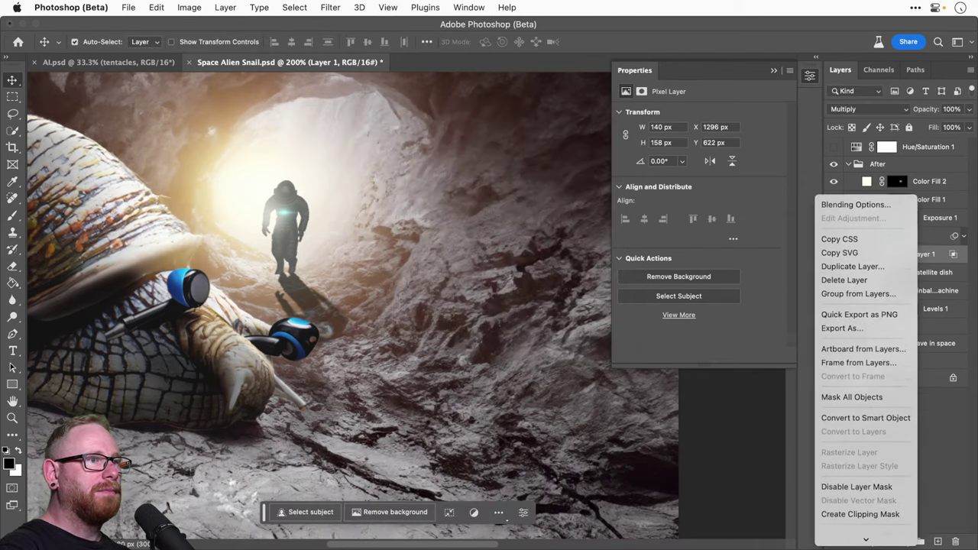
left_click(862, 463)
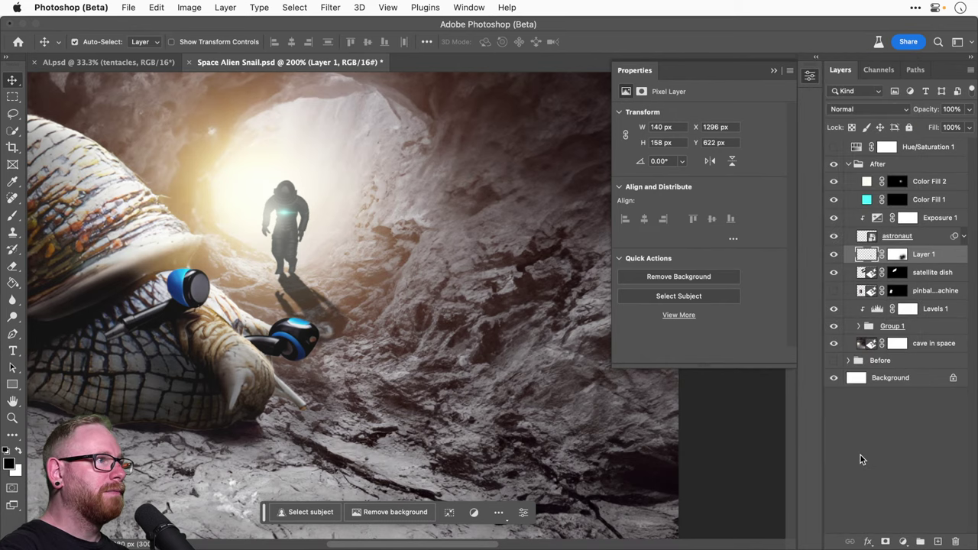
key("super+z")
left_click(899, 254)
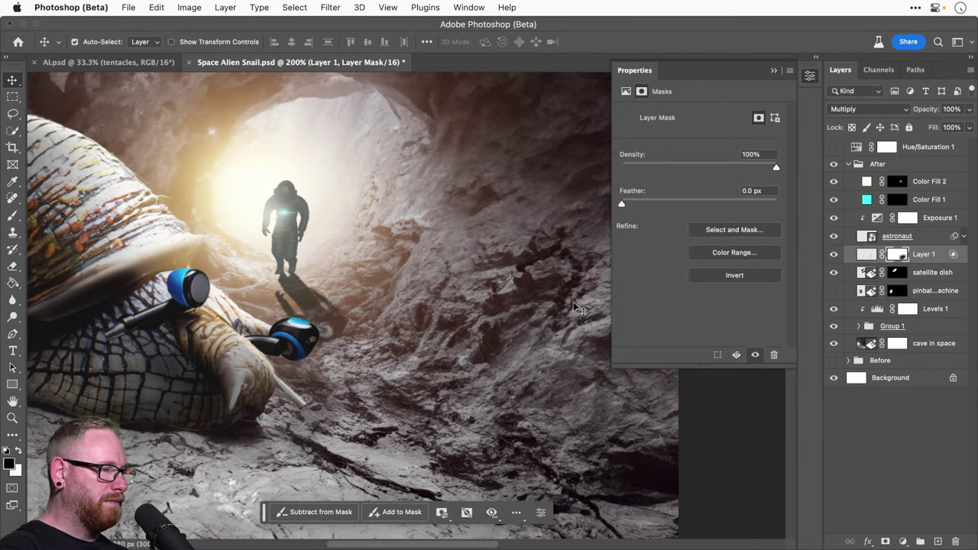
key("b")
scroll(367, 319, "up", 2)
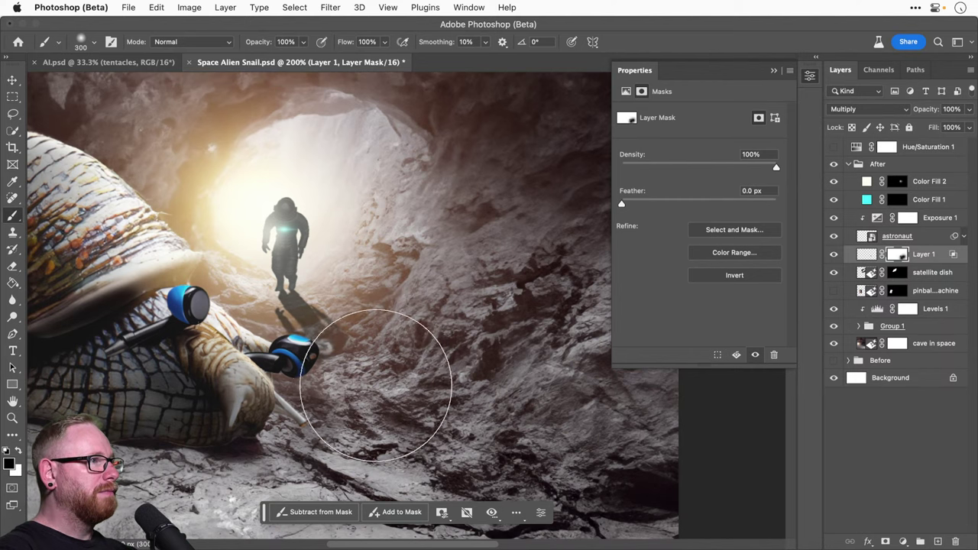
key("bracketleft")
key("bracketleft")
key("bracketleft")
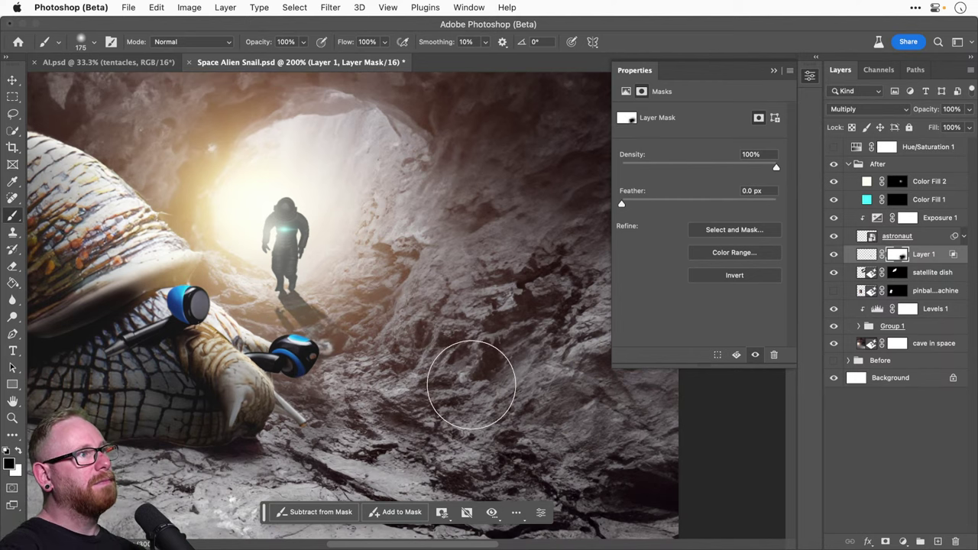
key("ctrl+space")
left_click_drag(294, 319, 298, 320)
left_click(298, 319)
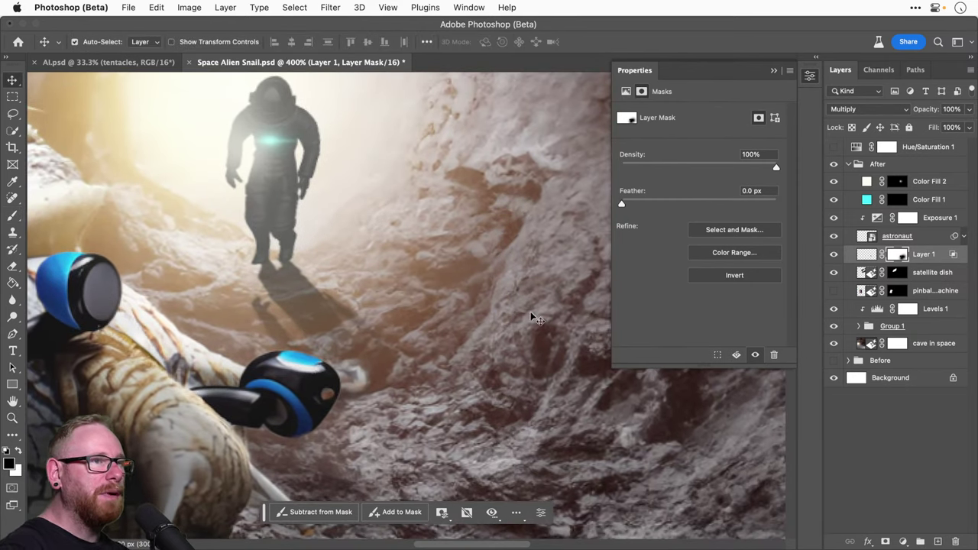
key("super+2")
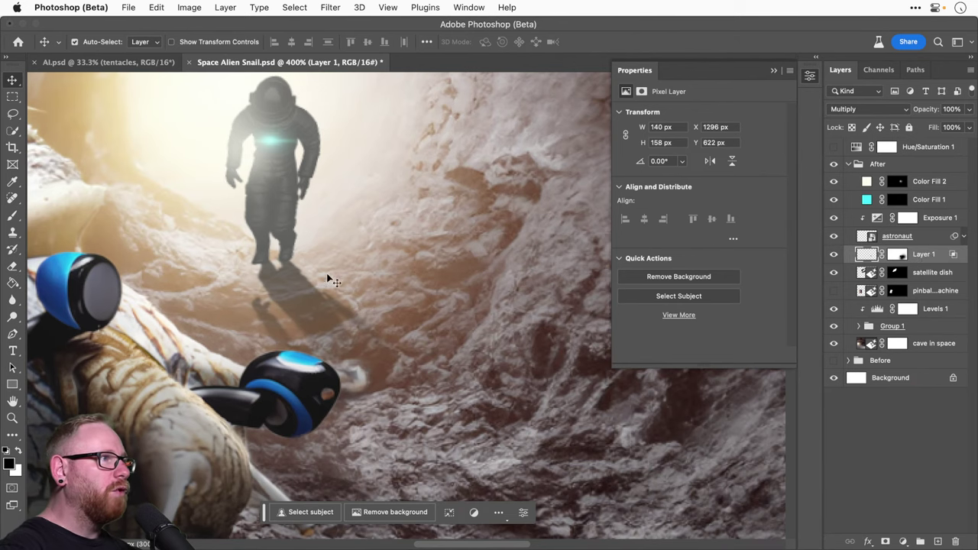
Step: Switch from the Blur tool to the Smudge tool with a 20 px brush
left_click(331, 7)
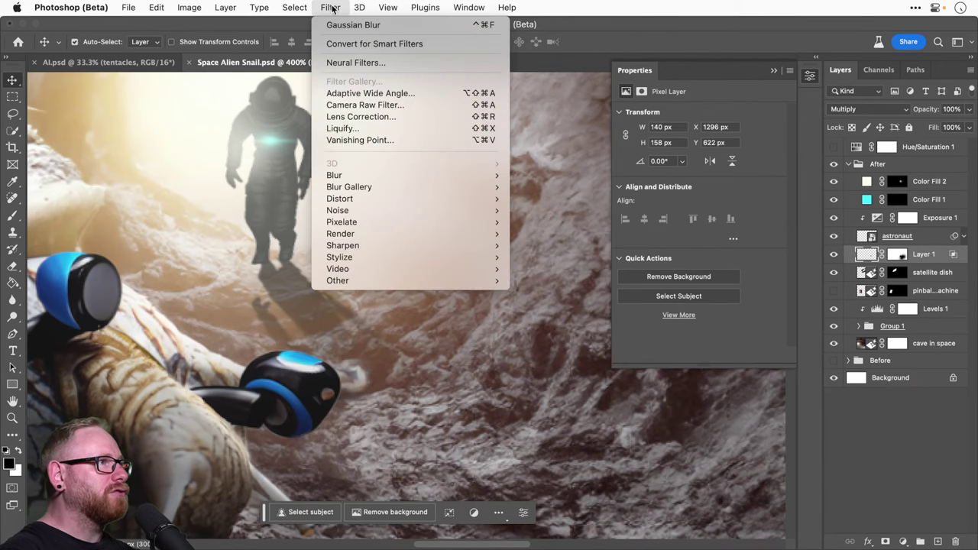
key("Escape")
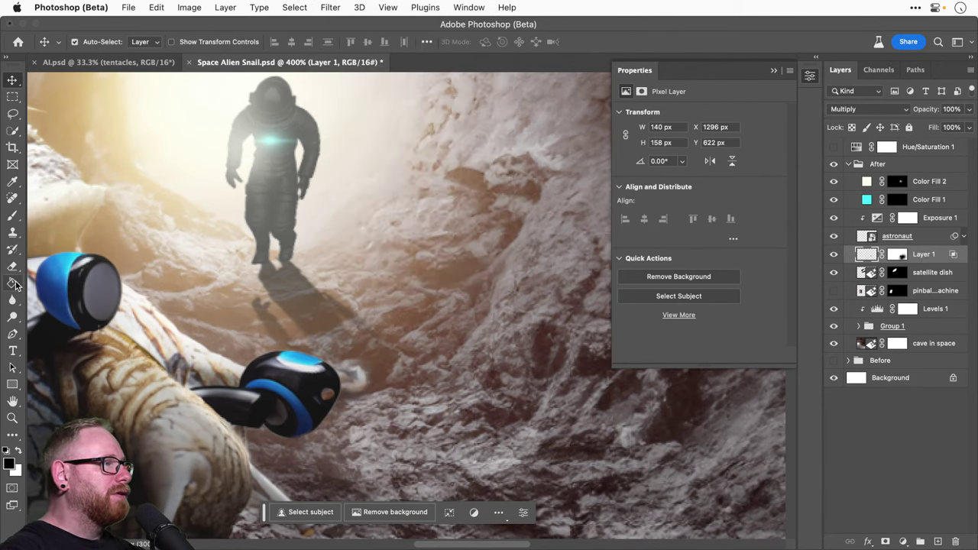
left_click(13, 301)
right_click(13, 302)
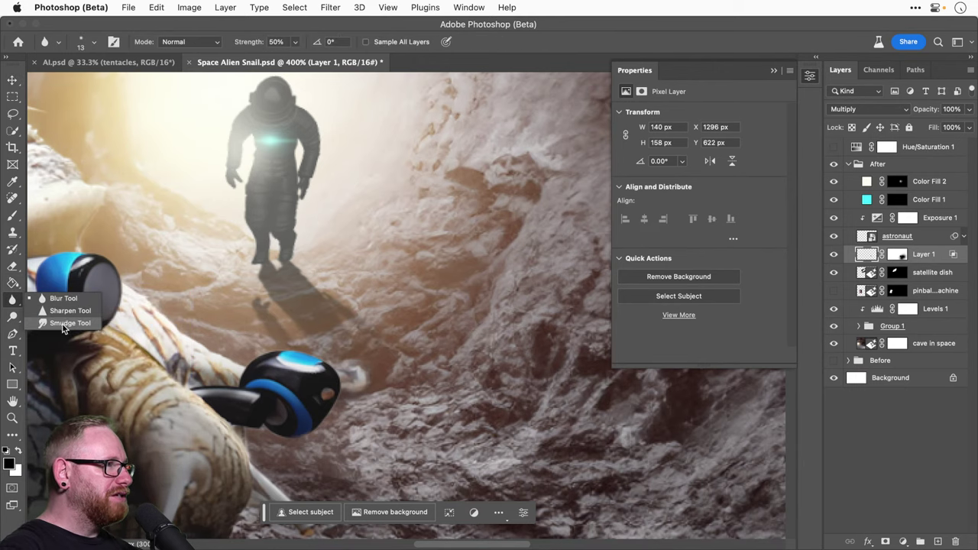
left_click(57, 329)
key("bracketright")
key("bracketright")
key("bracketright")
key("bracketright")
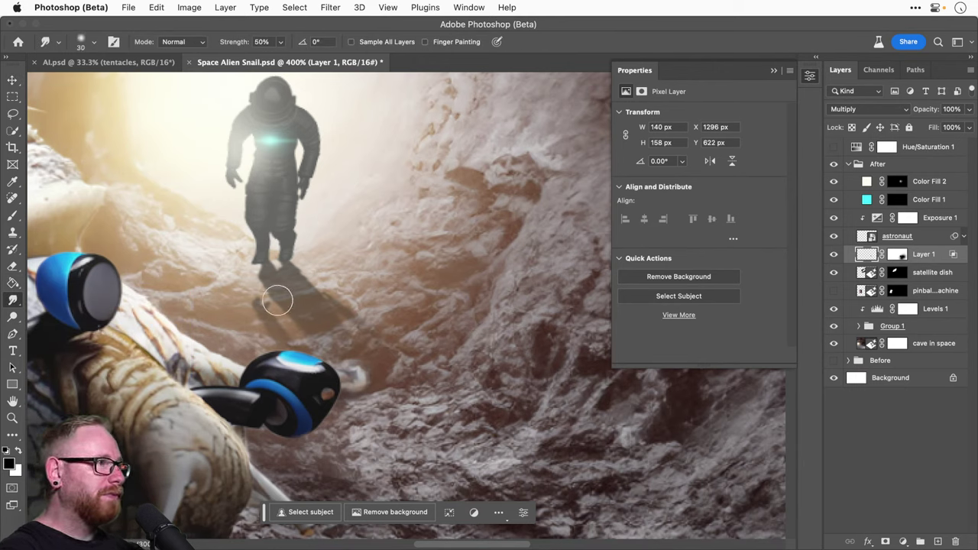
key("bracketleft")
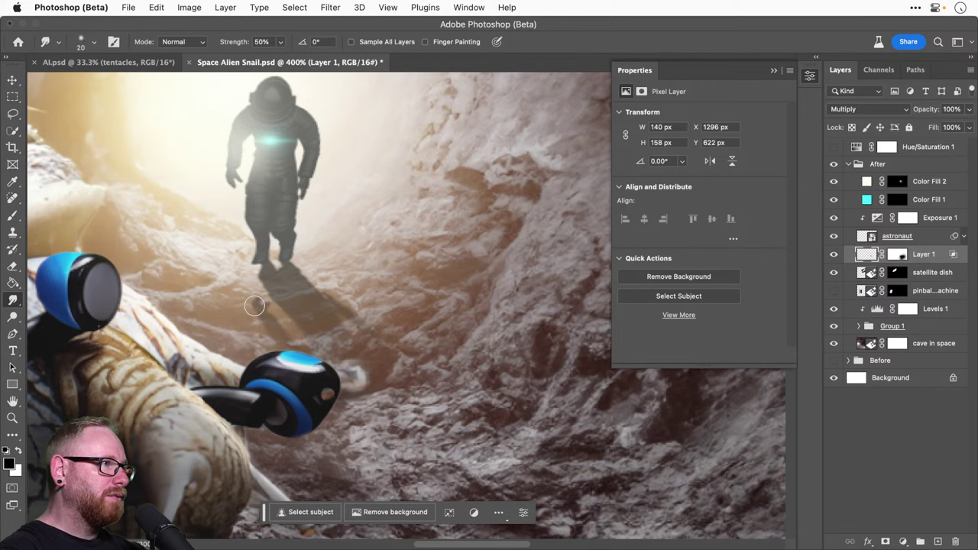
Step: Set smudge Strength to 31% and smudge the shadow's edge where it meets the feet
left_click(280, 42)
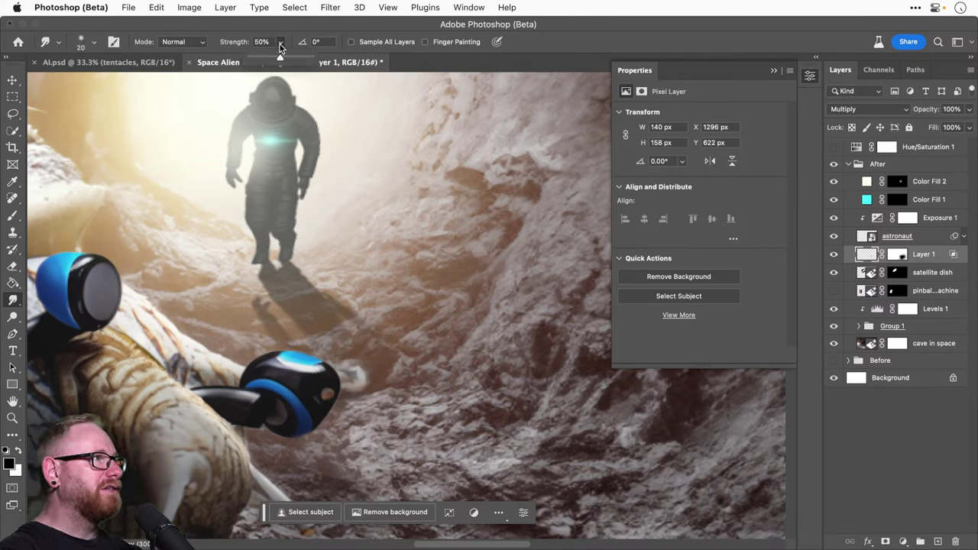
left_click(281, 44)
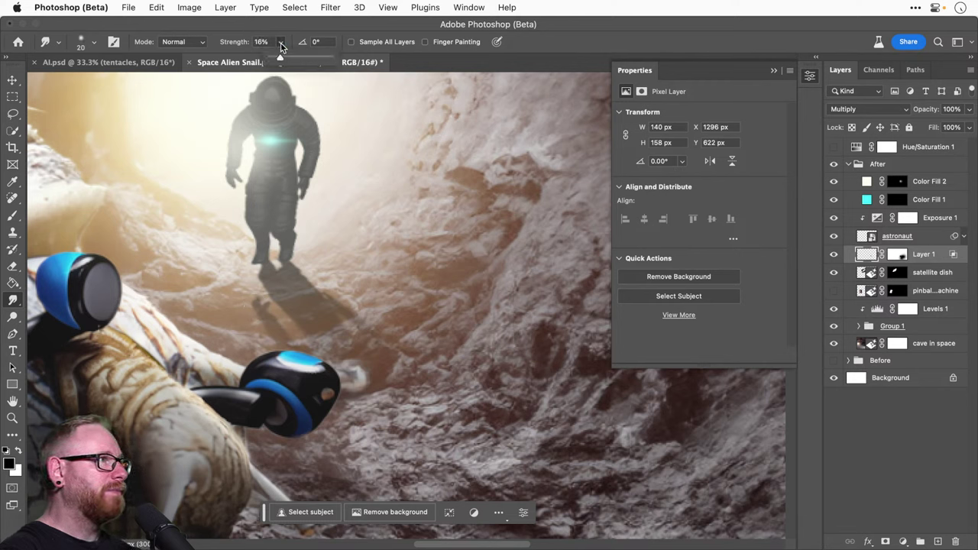
left_click(279, 43)
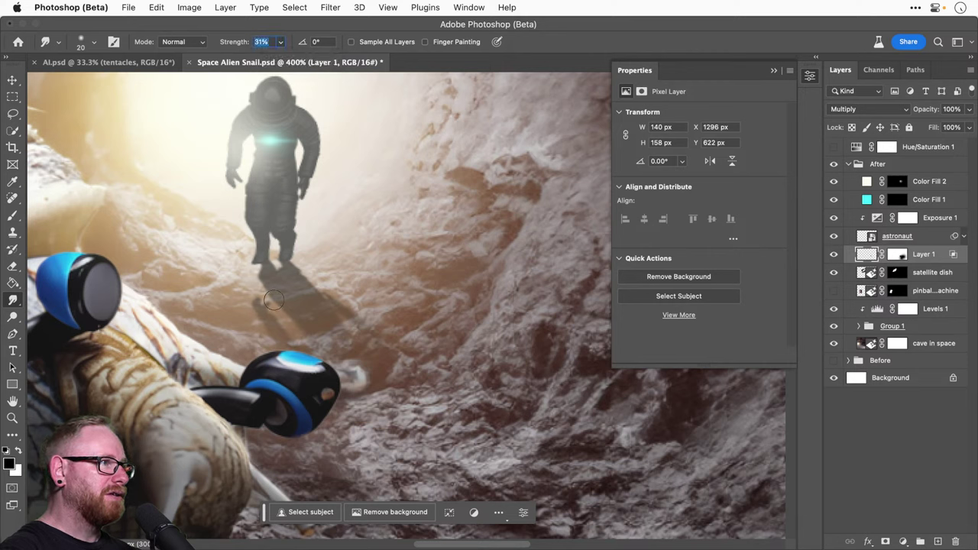
left_click(273, 300)
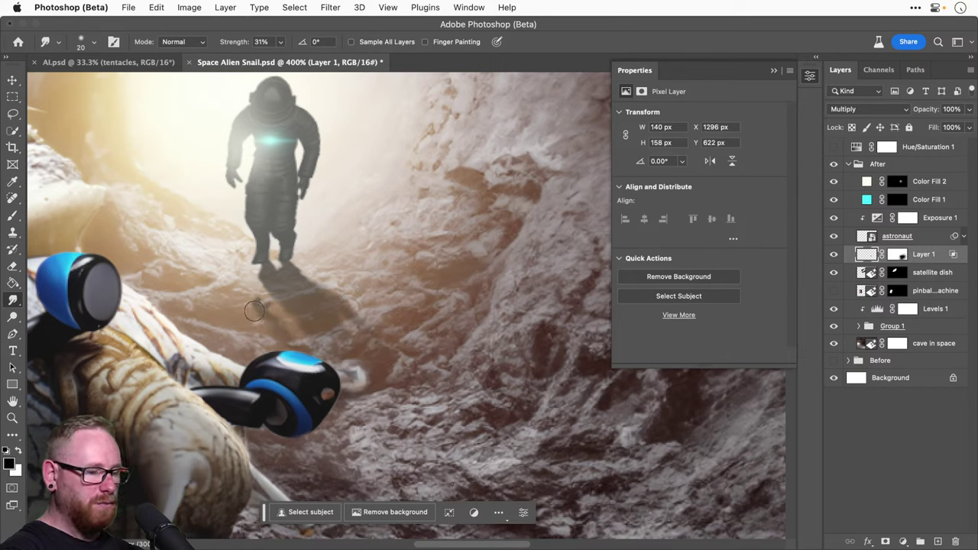
key("bracketleft")
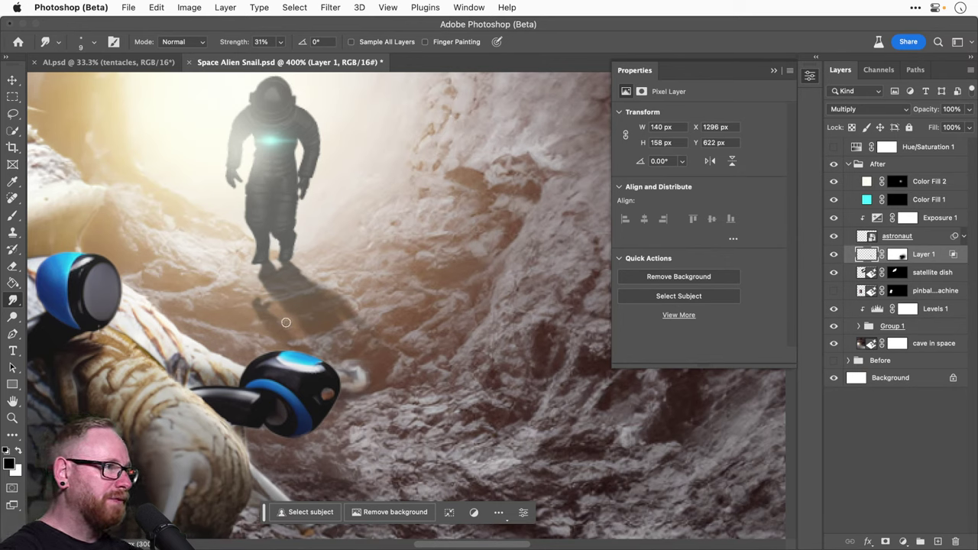
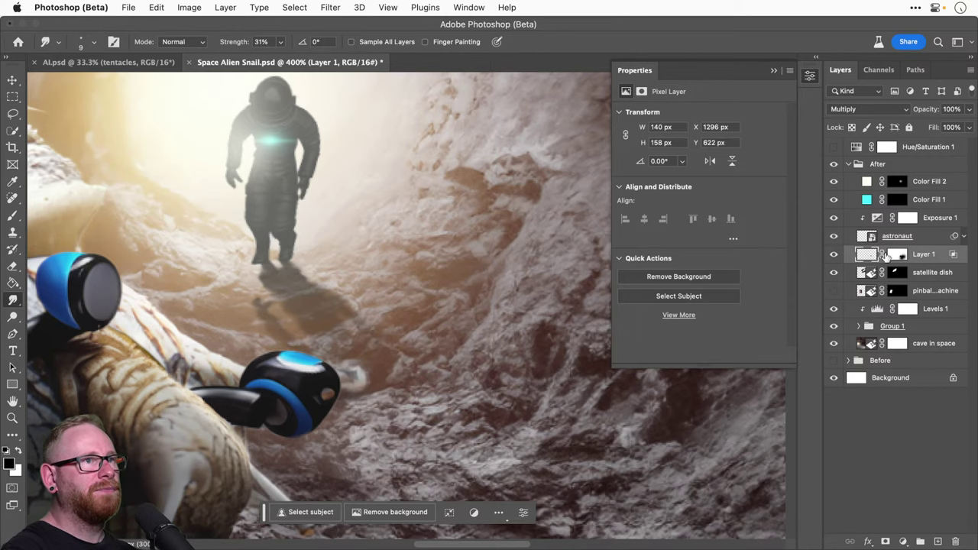
Step: Fit the composite, collapse the Properties panel and zoom in close on the astronaut
key("super+0")
key("v")
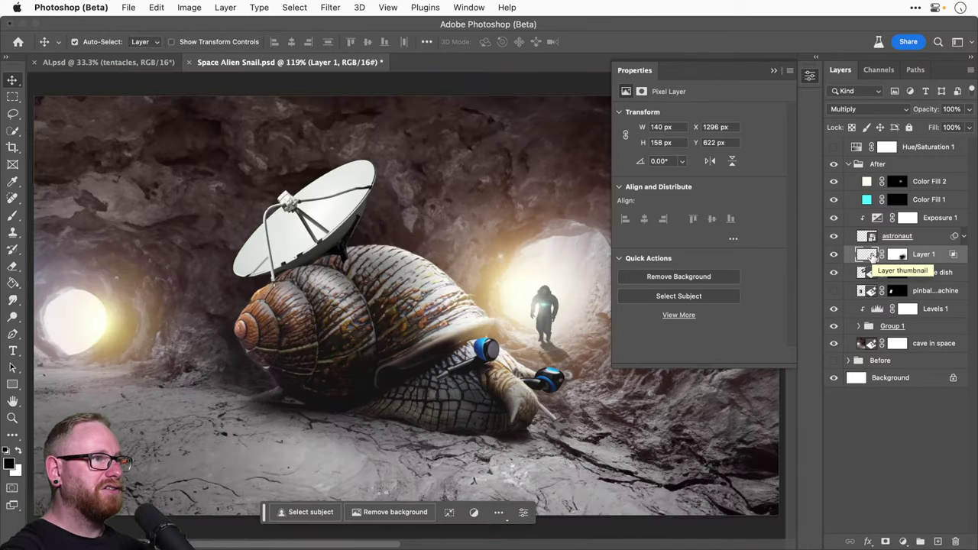
scroll(479, 312, "right", 5)
scroll(462, 345, "right", 2)
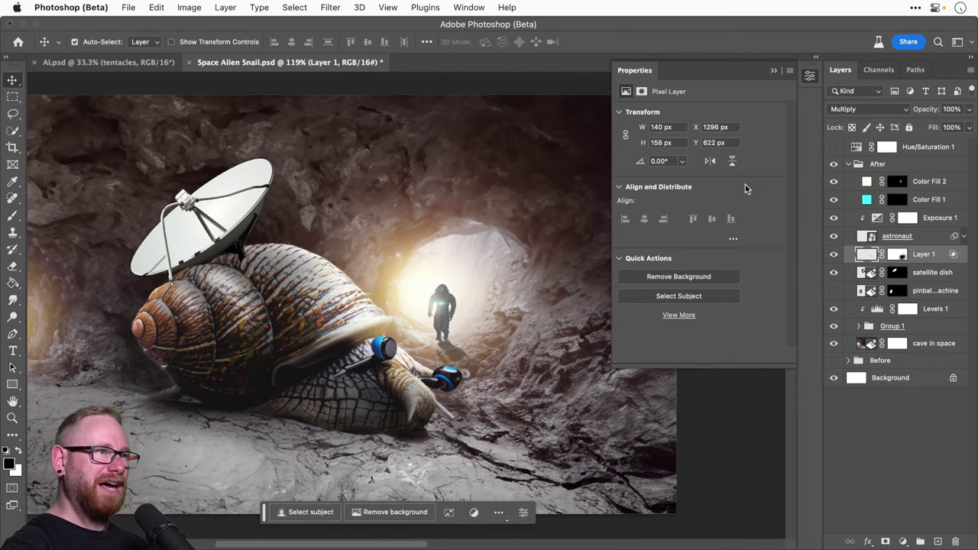
left_click(810, 76)
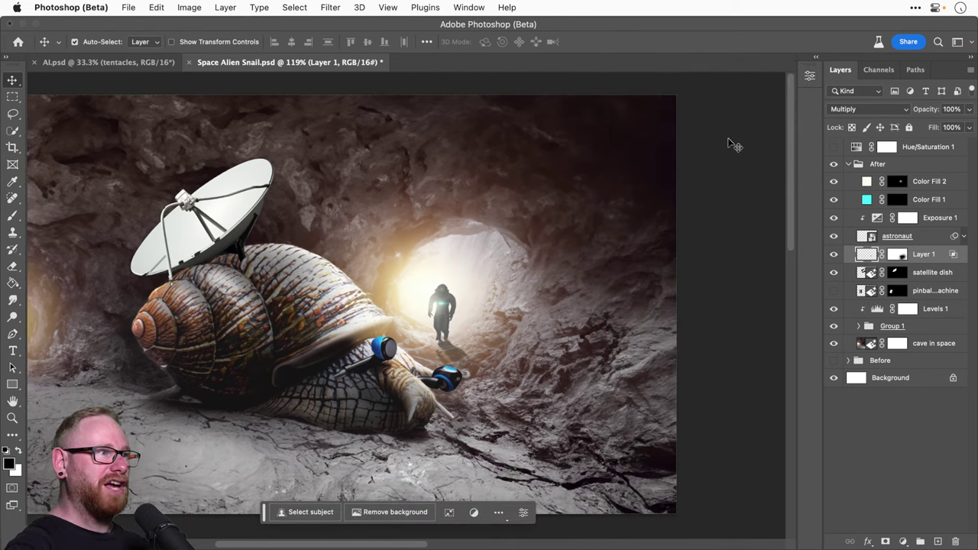
key("z")
left_click(441, 338)
key("v")
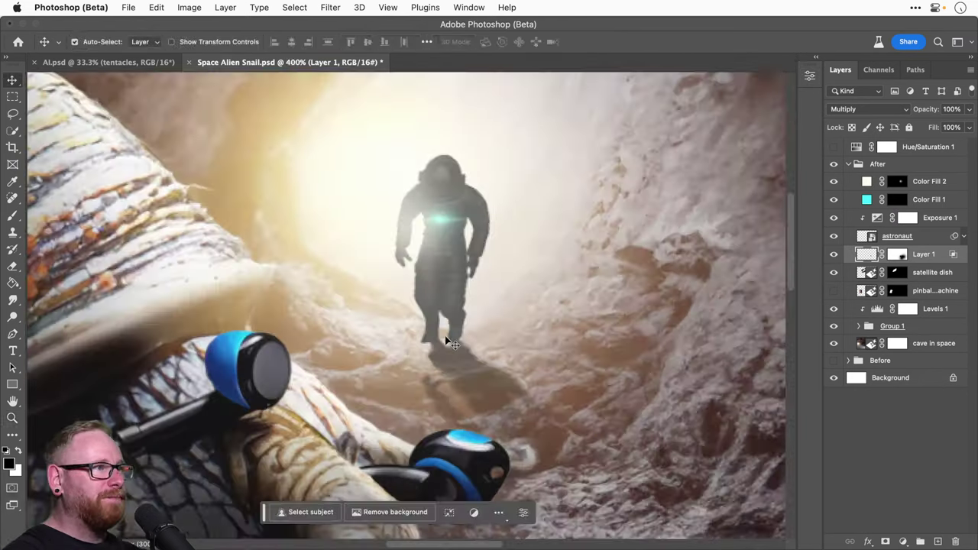
Step: Select the astronaut layer and bring up the new adjustment layer list
left_click(879, 239)
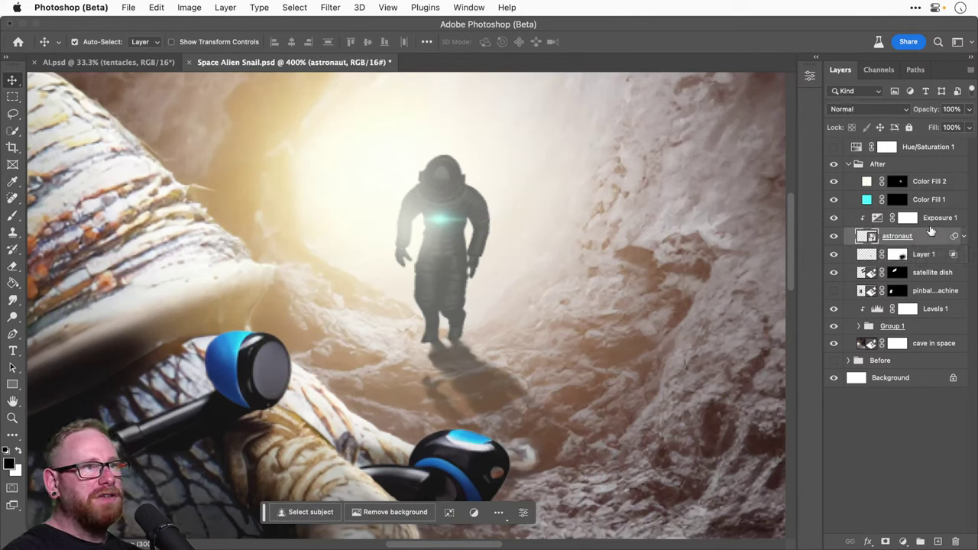
left_click(934, 219)
left_click(923, 236)
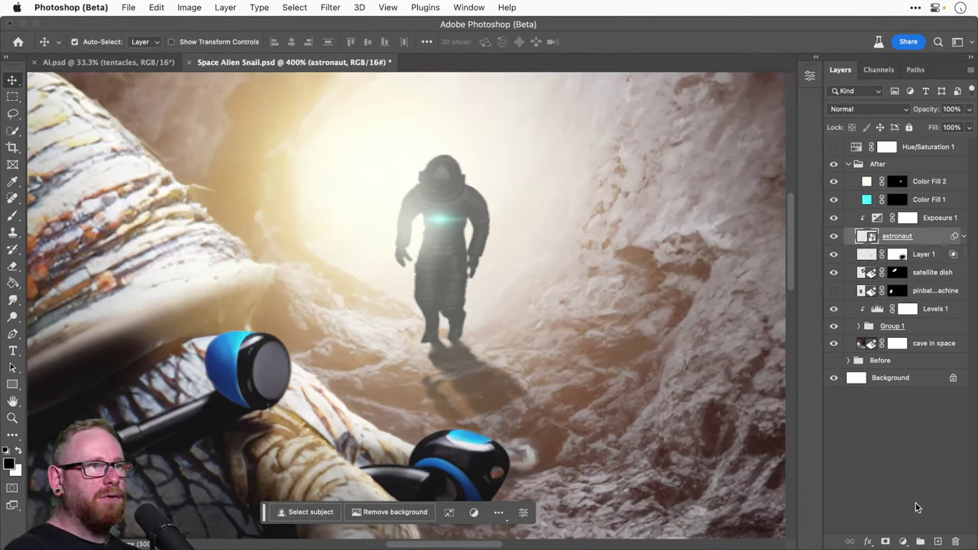
left_click(903, 541)
Step: Add an Exposure adjustment, invert its mask and paint white over the astronaut's body
left_click(907, 438)
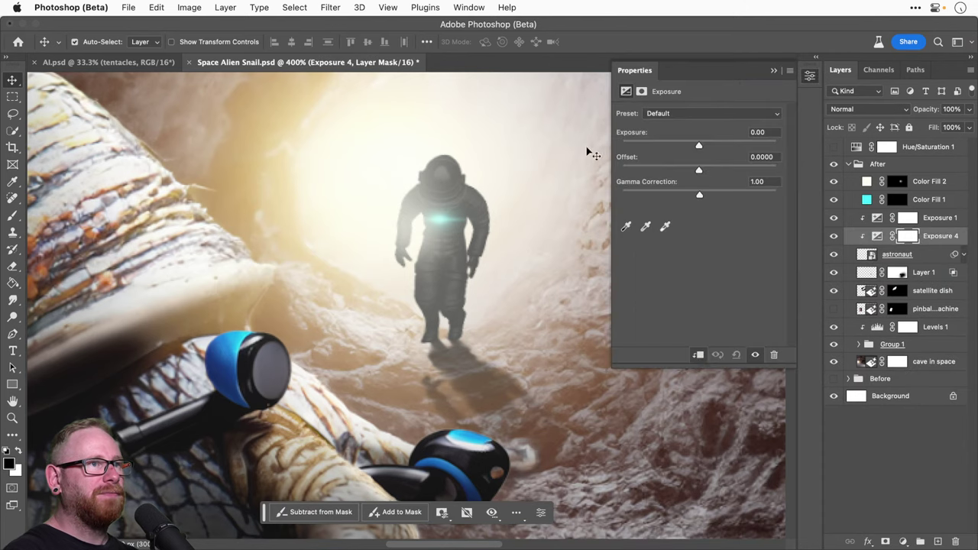
left_click_drag(690, 145, 704, 162)
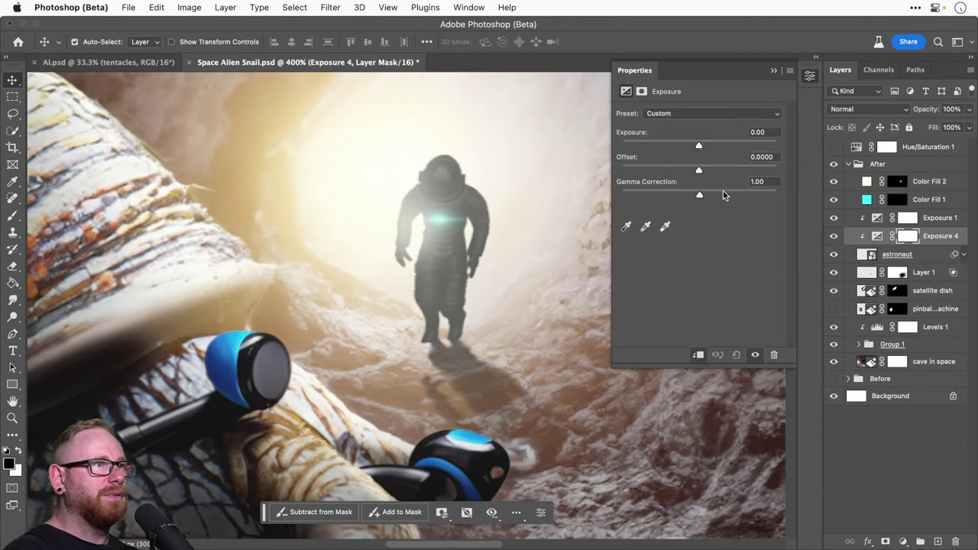
key("super+i")
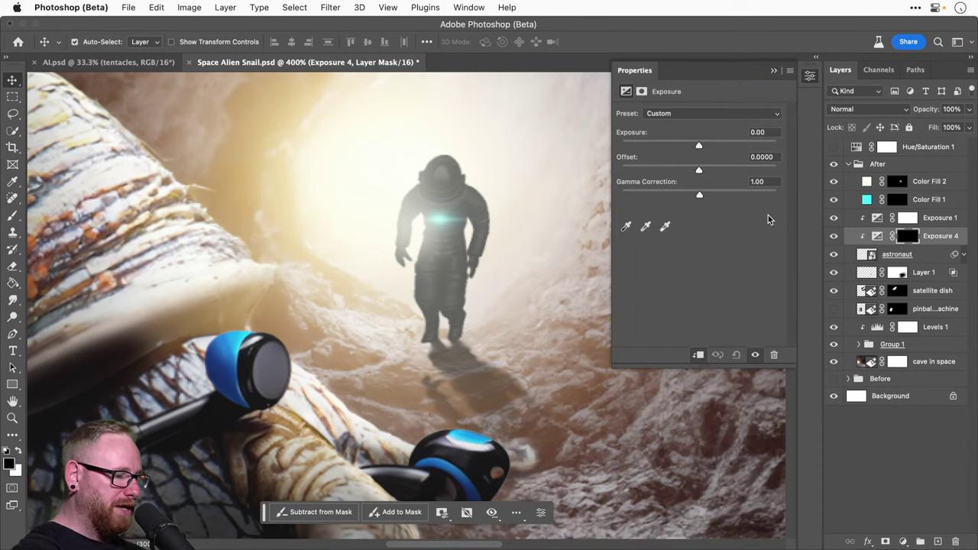
key("b")
key("x")
key("bracketleft")
key("bracketleft")
key("bracketleft")
key("bracketleft")
key("bracketleft")
key("bracketleft")
key("bracketleft")
key("bracketleft")
key("bracketleft")
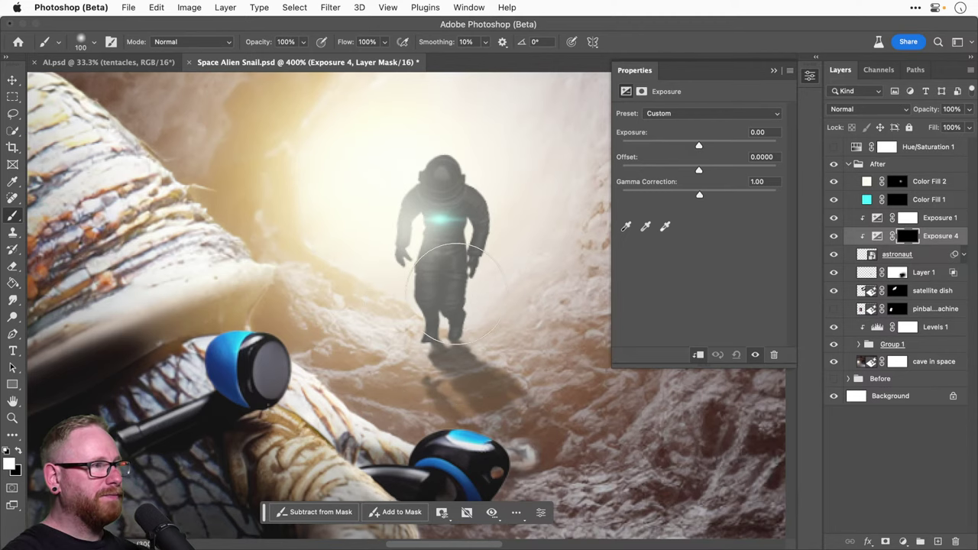
left_click_drag(443, 306, 446, 269)
key("bracketleft")
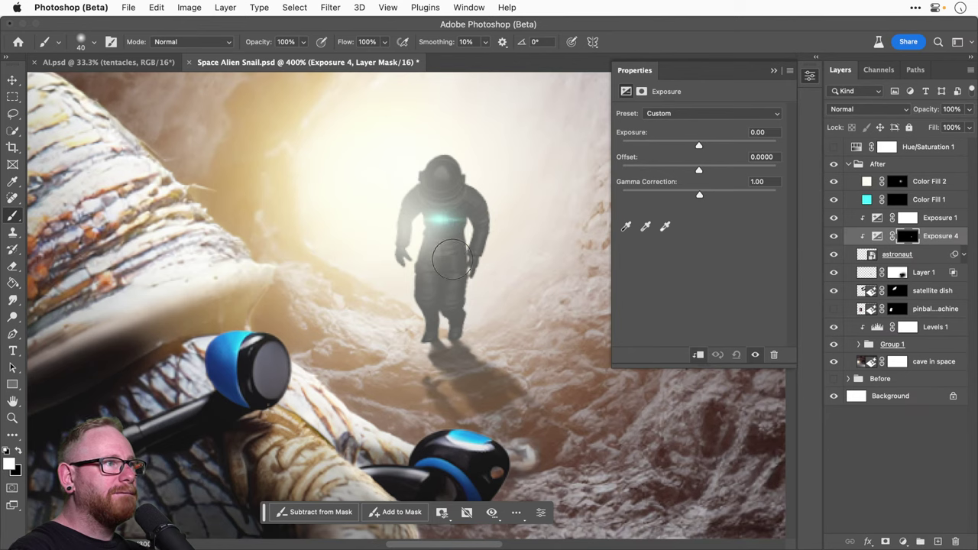
Step: Move Exposure 4 above Exposure 1 and lower its gamma to darken the astronaut
left_click_drag(938, 236, 938, 210)
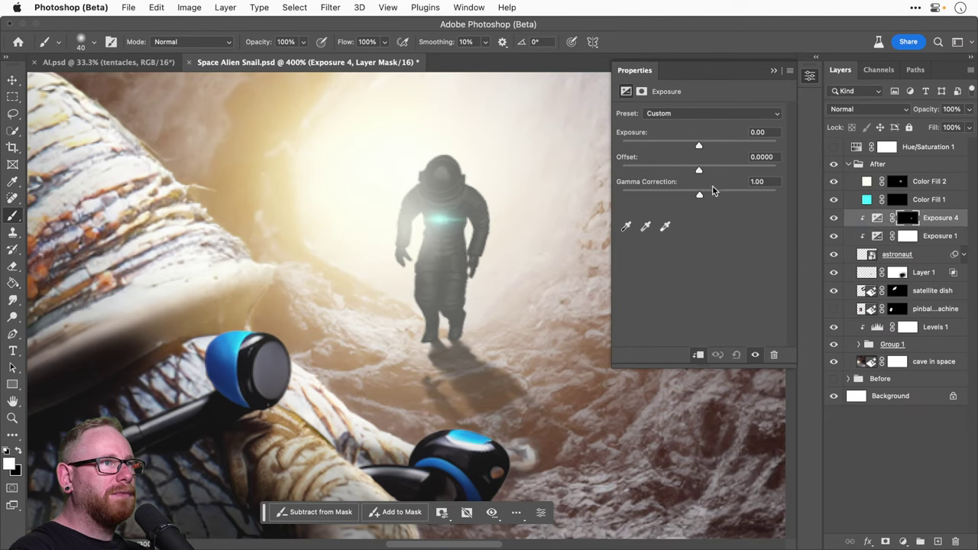
left_click_drag(712, 192, 737, 197)
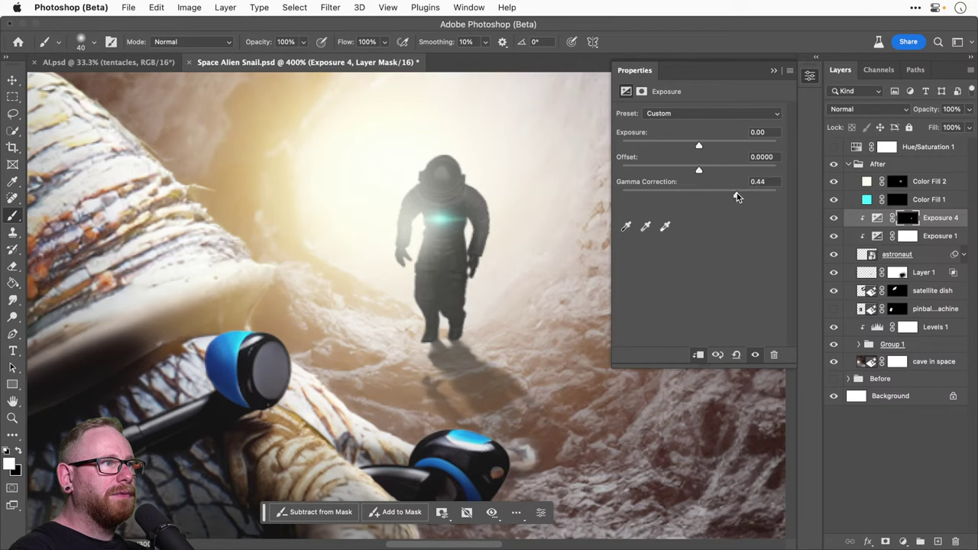
key("bracketright")
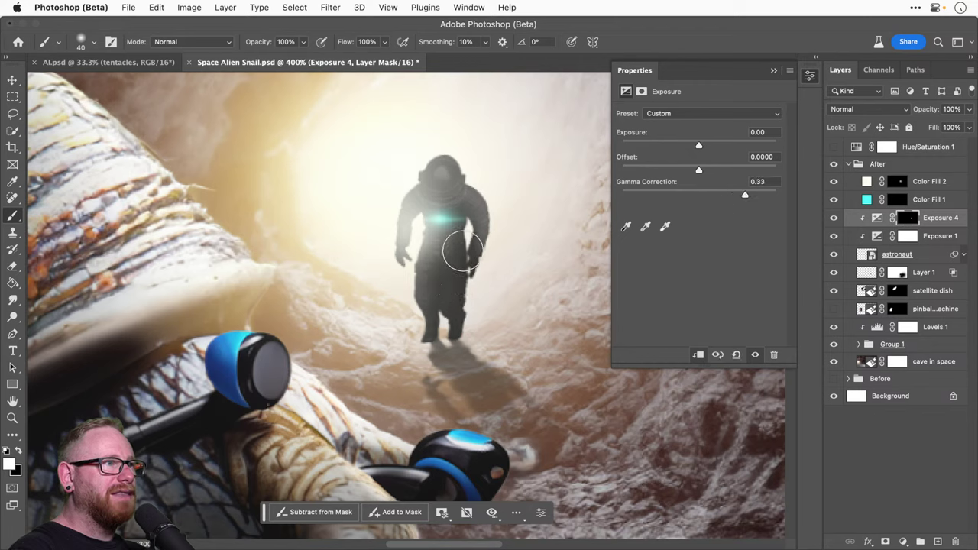
key("bracketright")
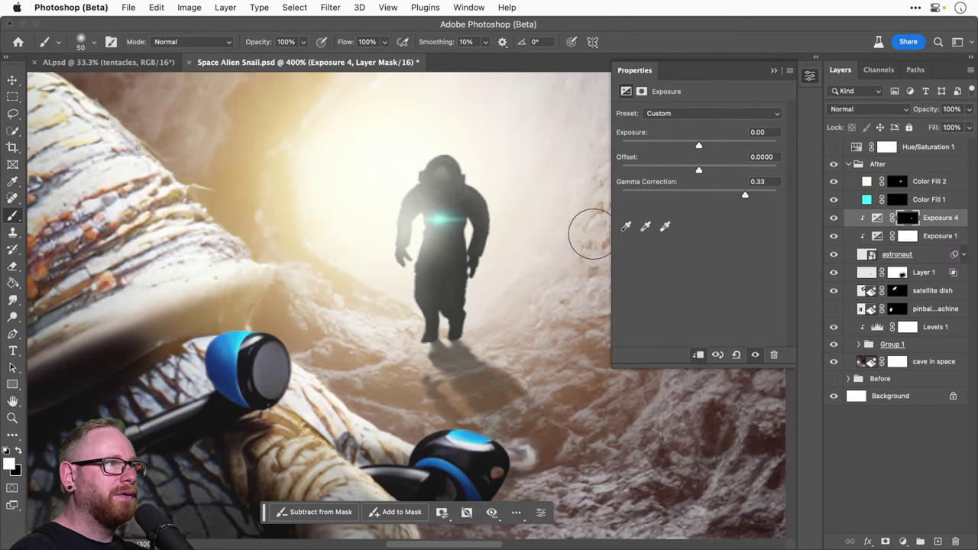
left_click(728, 196)
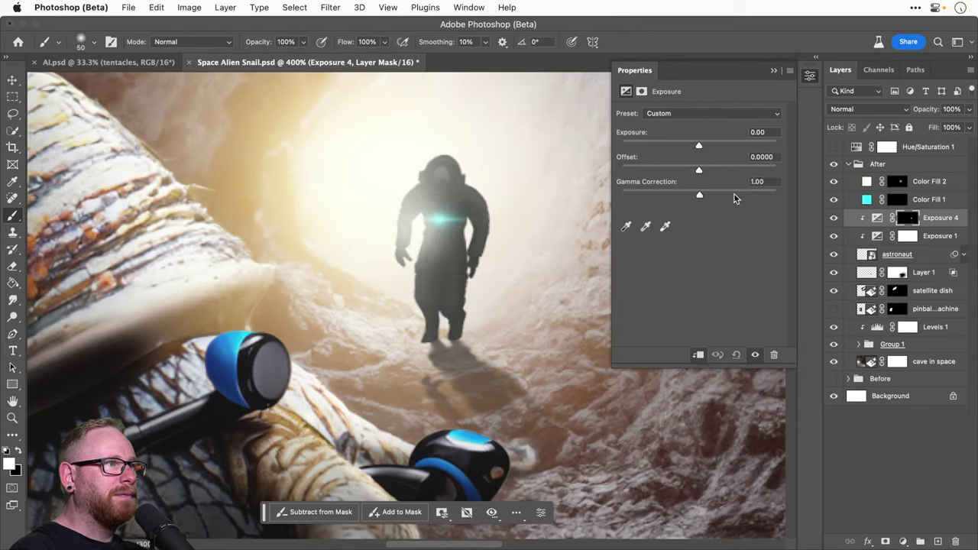
mouse_move(734, 194)
left_mouse_down()
mouse_move(754, 196)
mouse_move(738, 194)
left_mouse_up()
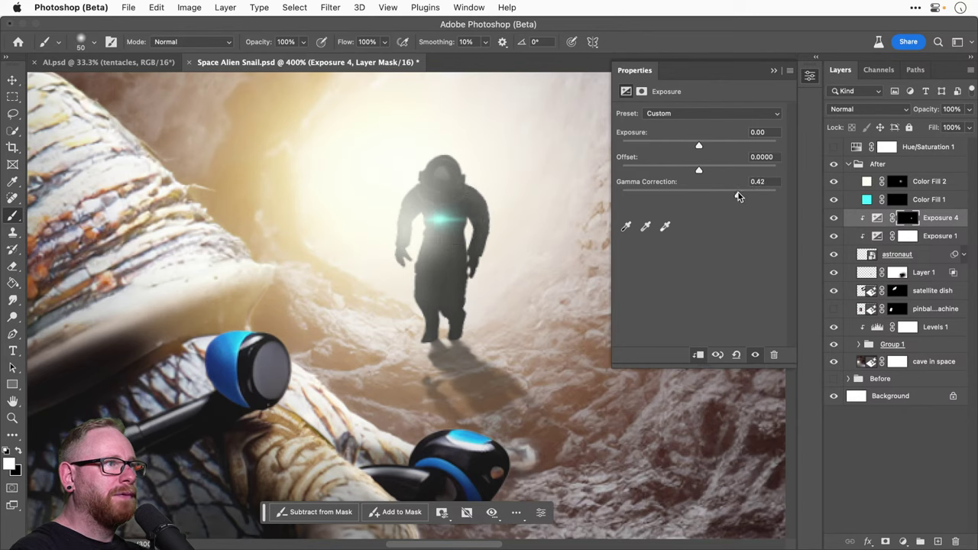
left_click(833, 218)
left_click(834, 218)
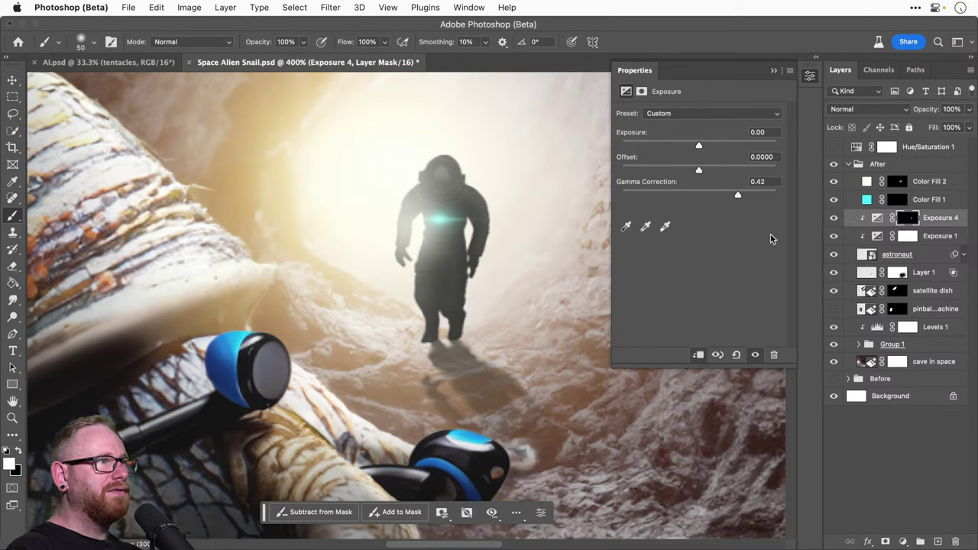
Step: Settle gamma at 0.52, keep Exposure 4 above Exposure 1, and fit the view
left_click(724, 194)
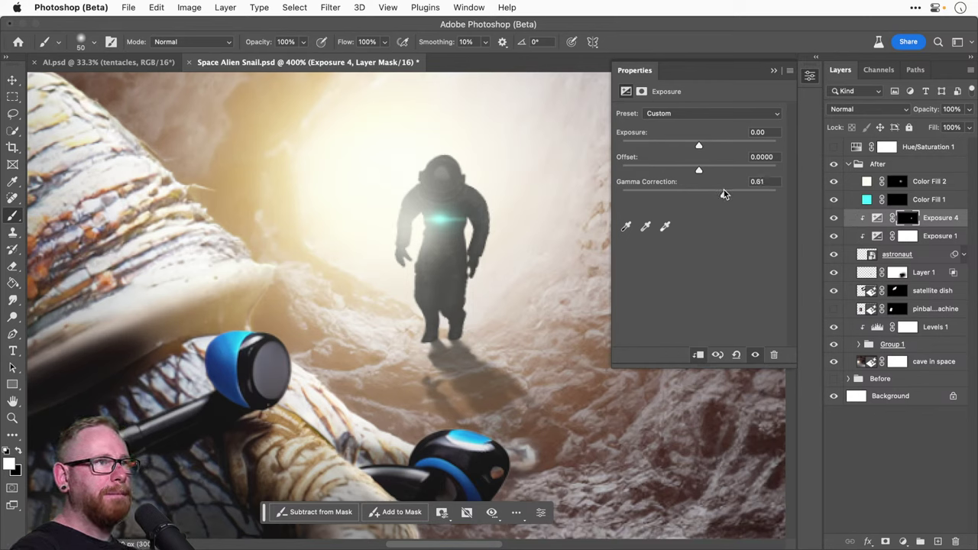
left_click_drag(934, 232, 933, 246)
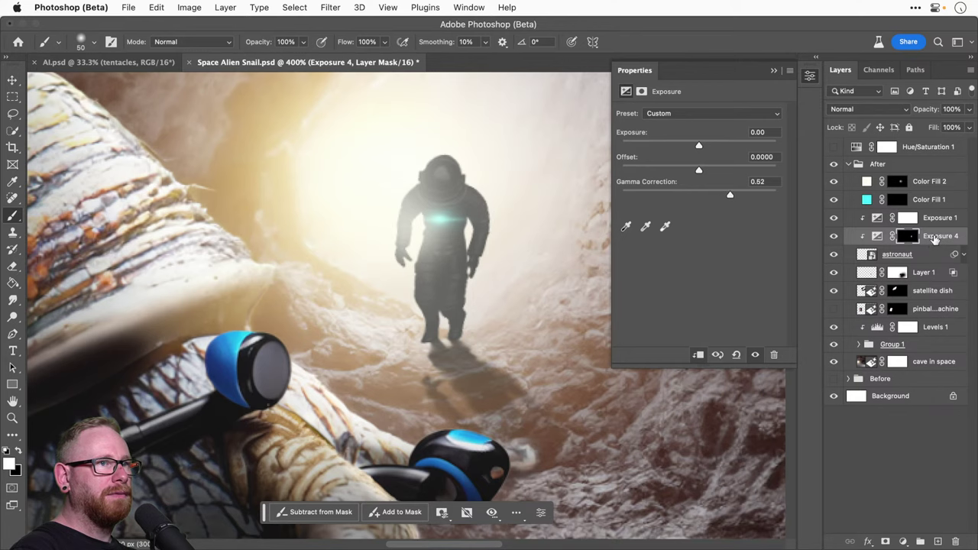
left_click_drag(933, 239, 935, 215)
key("v")
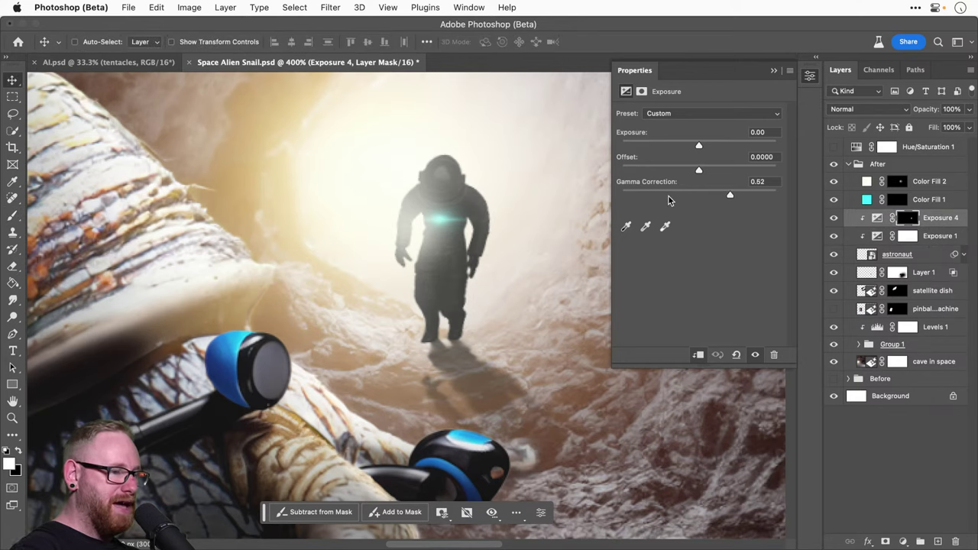
key("super+0")
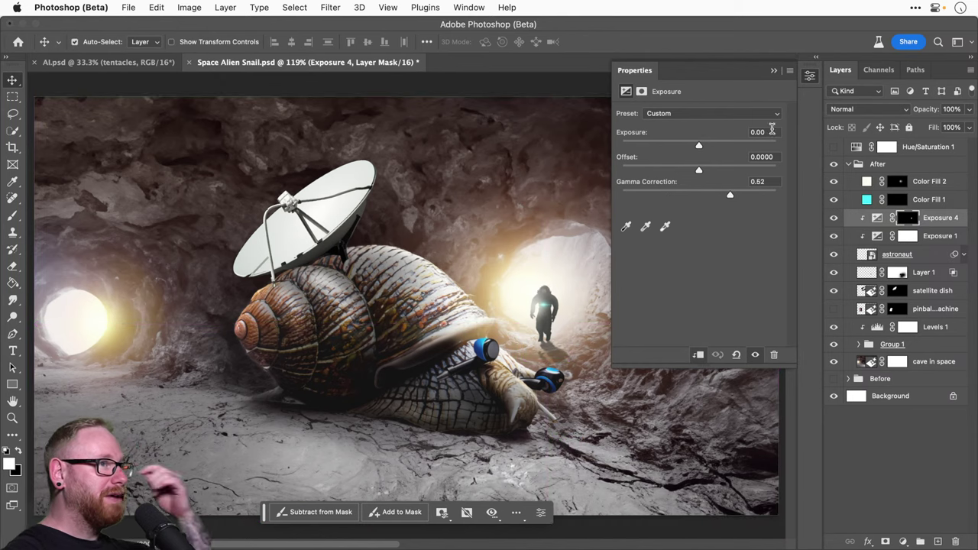
left_click(810, 76)
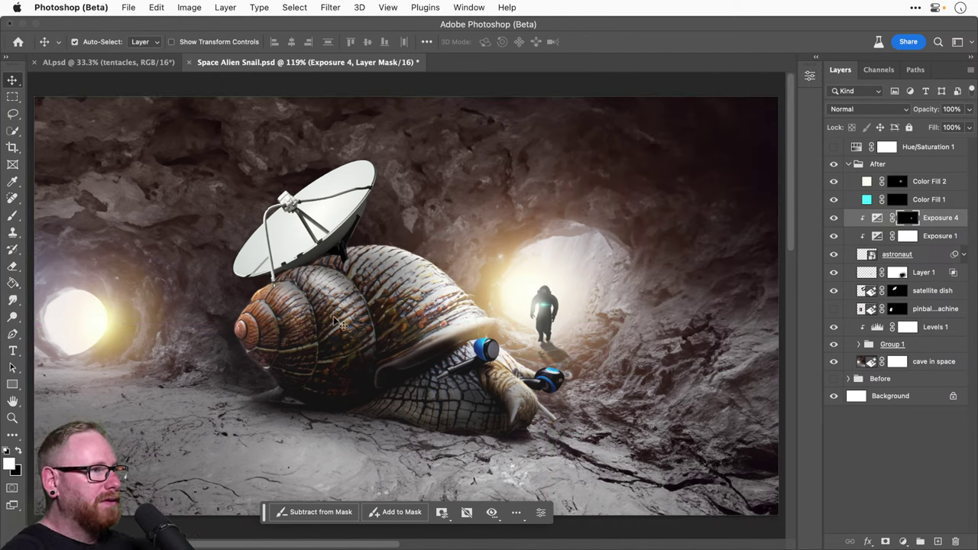
Step: Zoom in on the astronaut and rename Layer 1 to 'Shadow'
key("z")
left_click(560, 358)
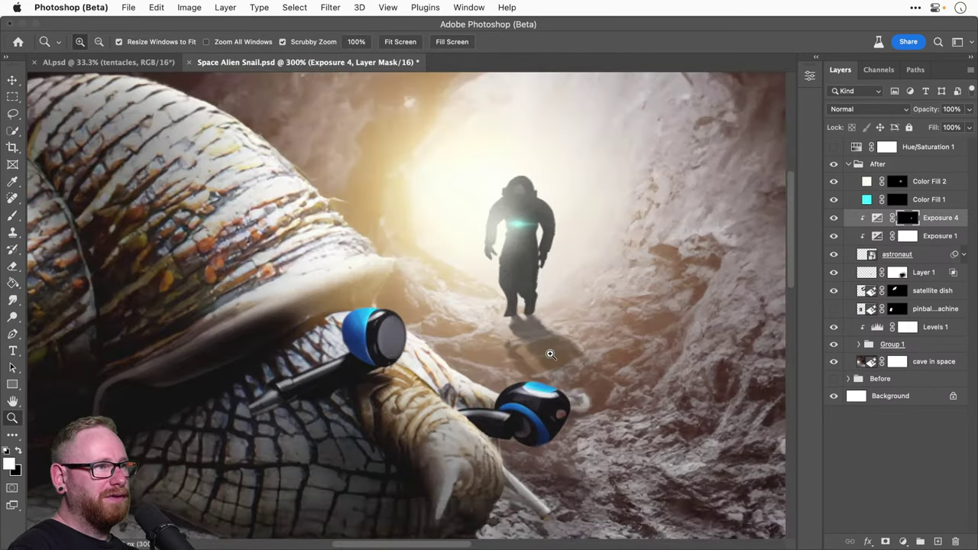
left_click(555, 356)
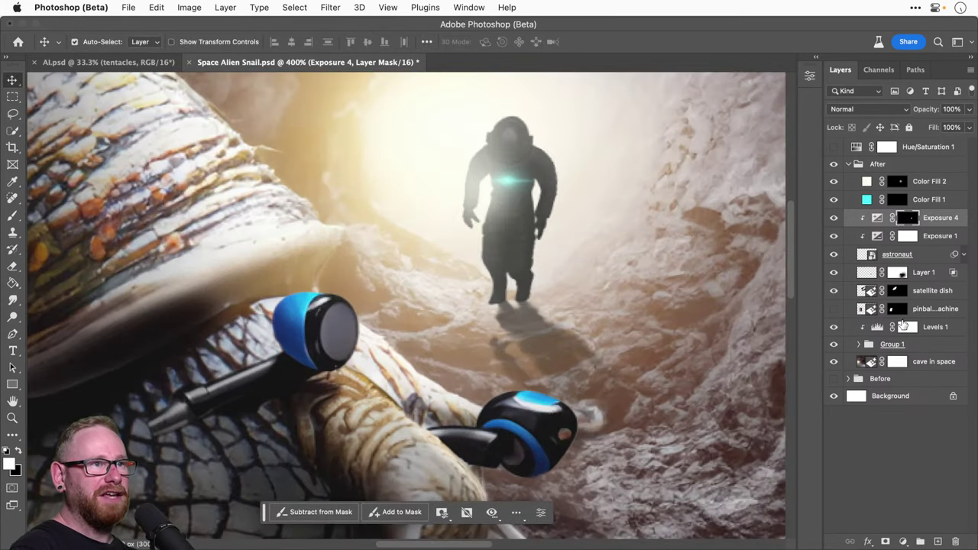
left_click(929, 181)
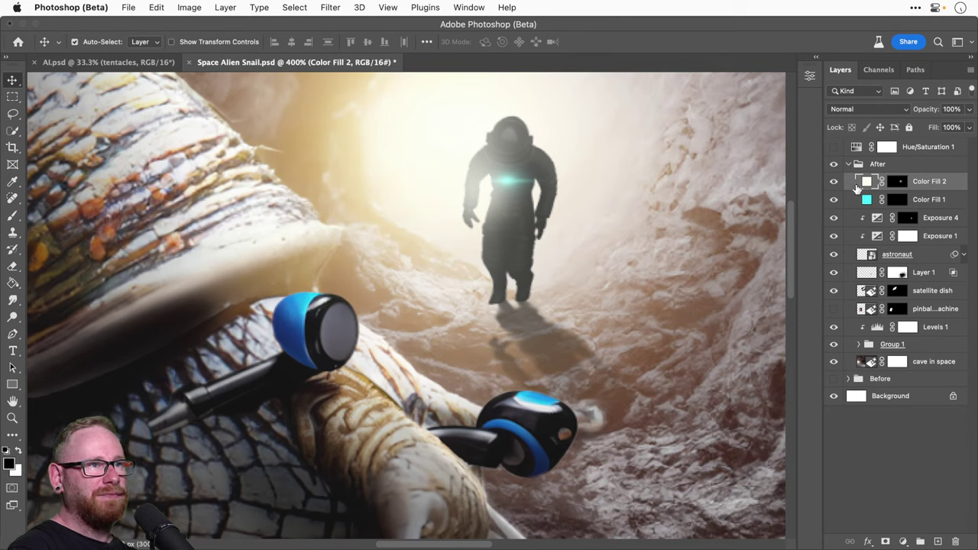
left_click(834, 273)
left_click(834, 273)
double_click(924, 272)
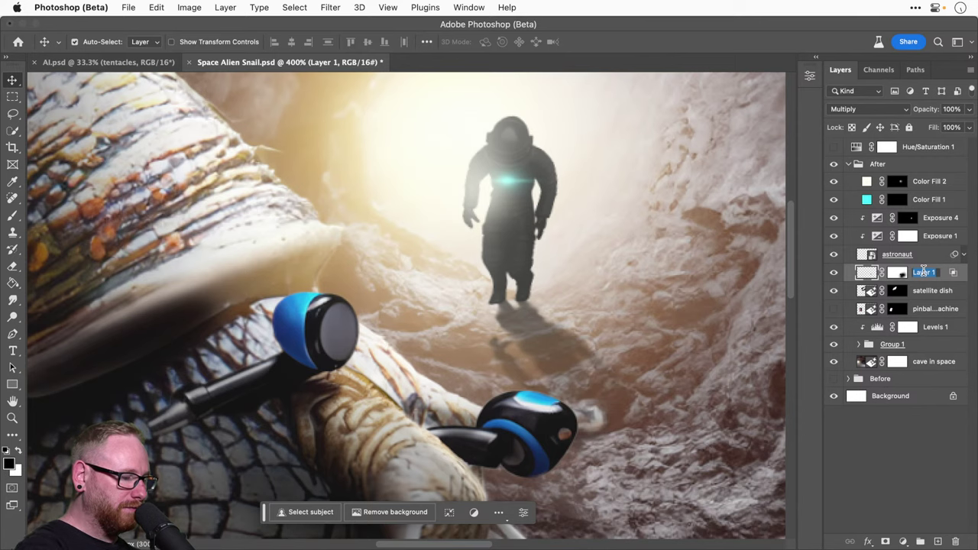
type("Shadow")
key("Return")
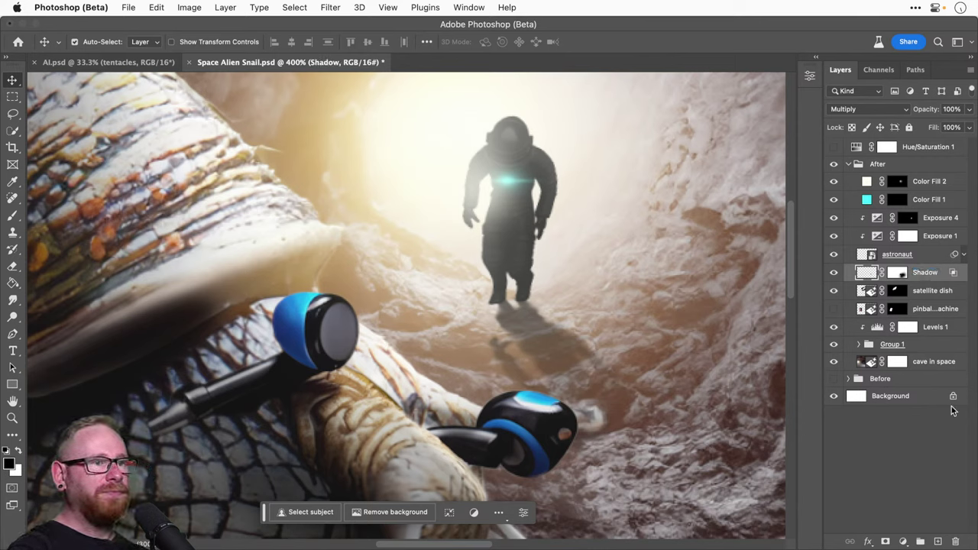
Step: Add a Curves adjustment clipped to the Shadow layer and lift its Red curve
left_click(902, 541)
left_click(917, 428)
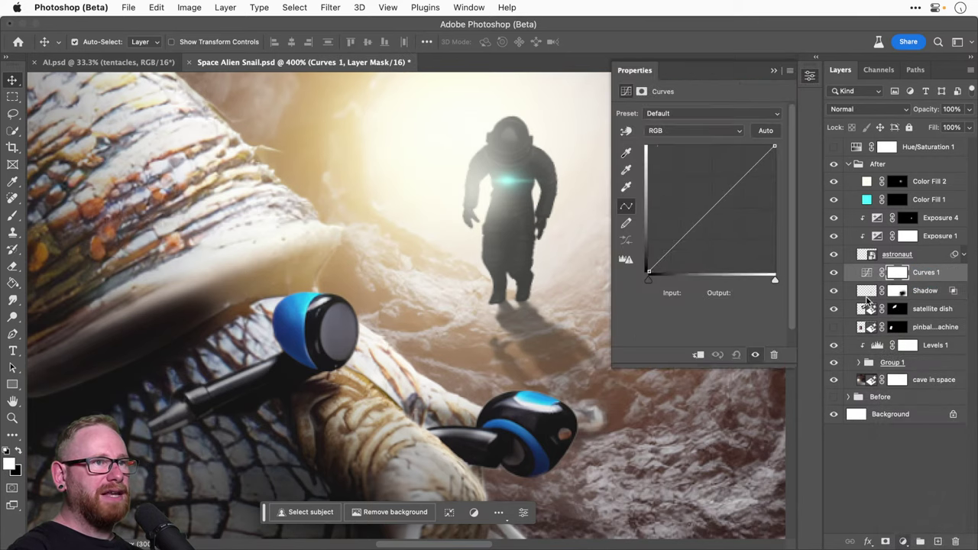
left_click(698, 355)
left_click(697, 134)
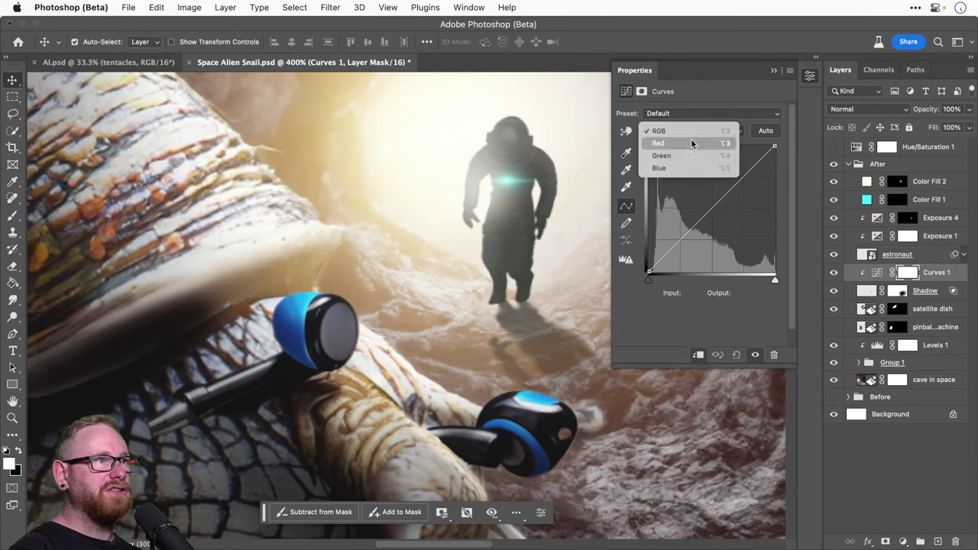
left_click(691, 144)
left_click_drag(687, 234, 892, 290)
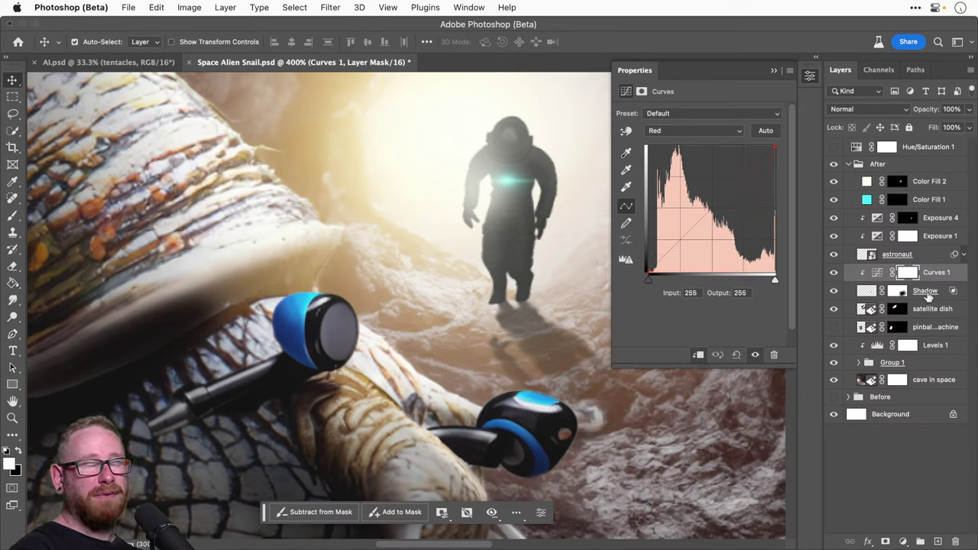
Step: Remove the Shadow layer's layer style, retry the red curve lift, then undo it
right_click(928, 294)
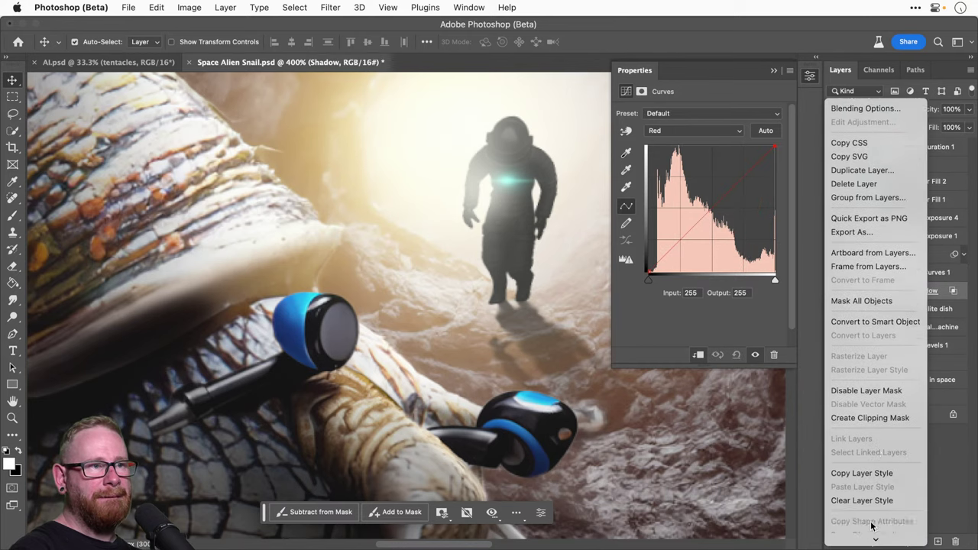
left_click(872, 501)
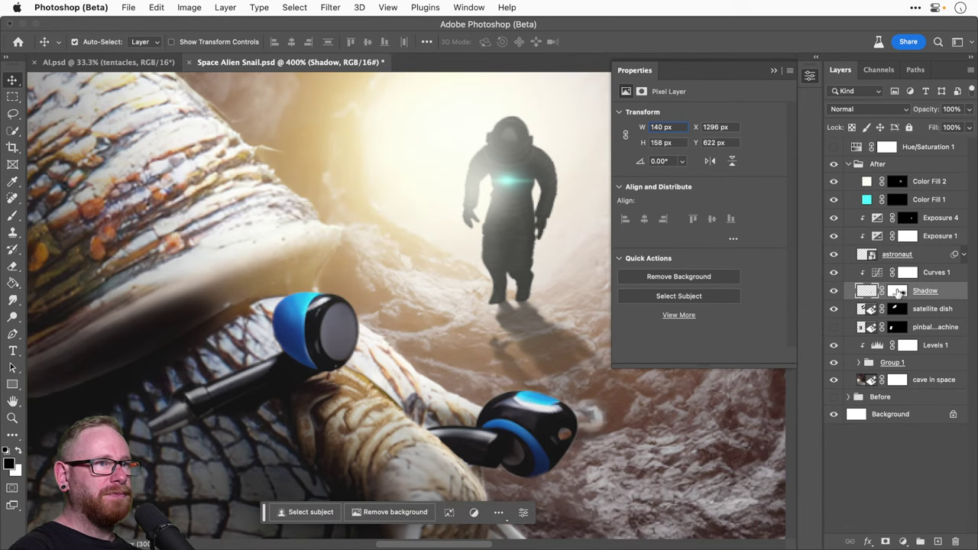
left_click(941, 274)
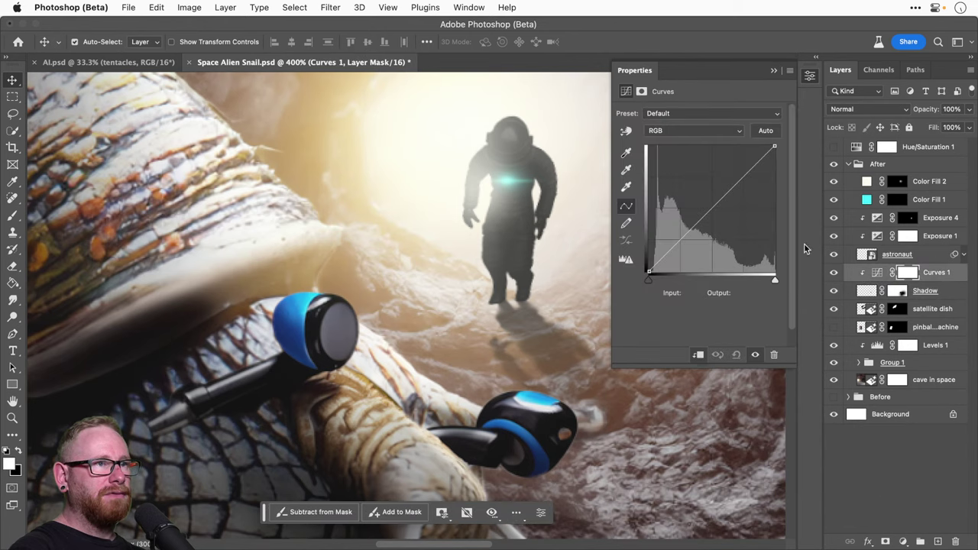
left_click(666, 136)
left_click(668, 144)
left_click_drag(715, 206, 847, 275)
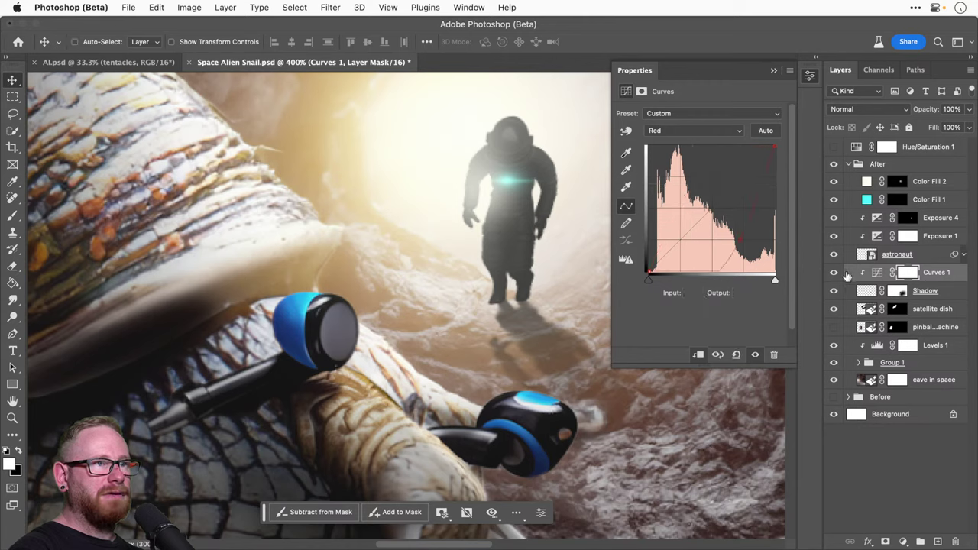
key("super+z")
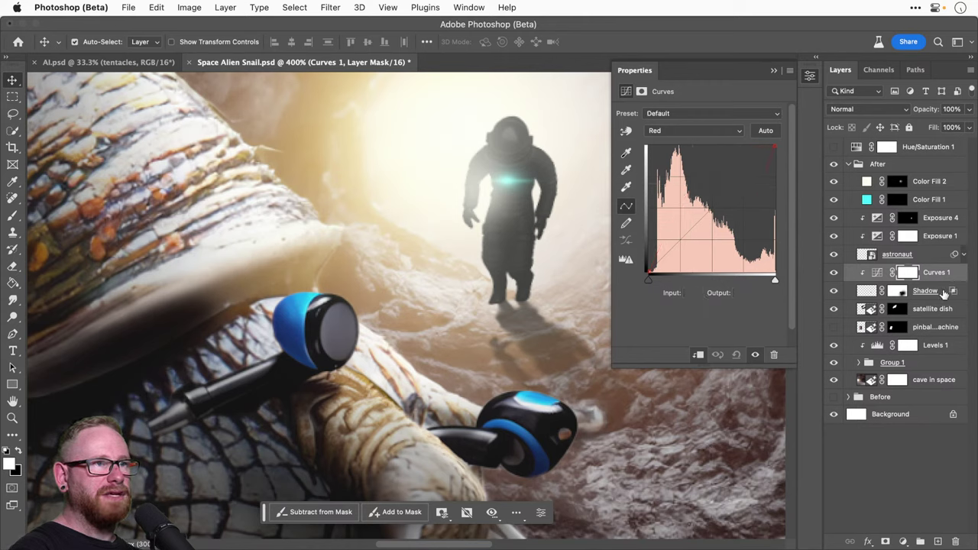
Step: Keep the Shadow layer's blend mode at Normal and check its layer options
left_click(934, 293)
left_click(868, 108)
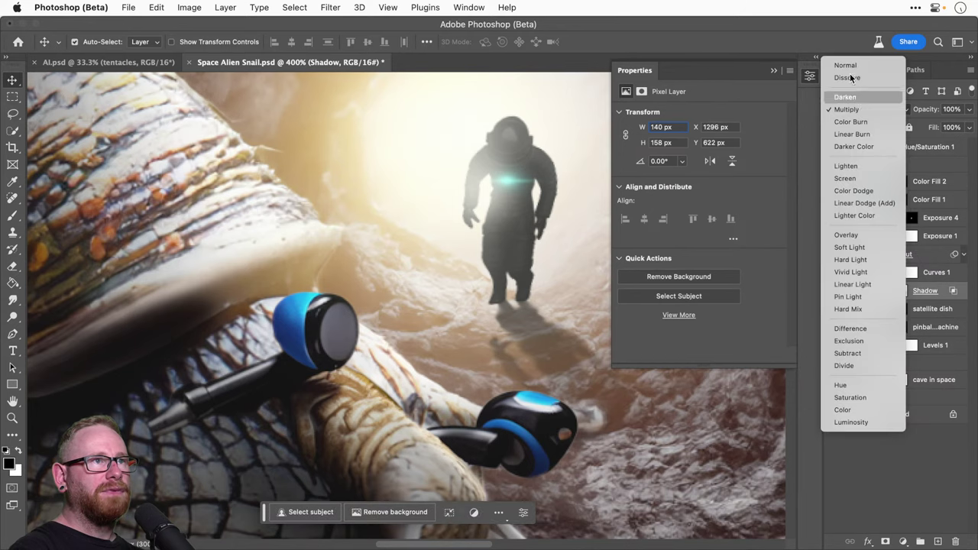
left_click(848, 67)
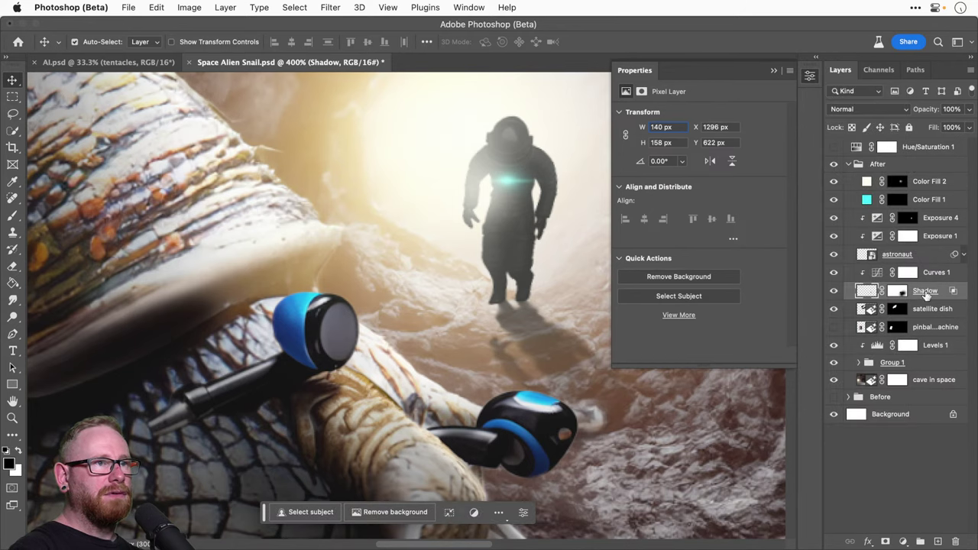
right_click(925, 295)
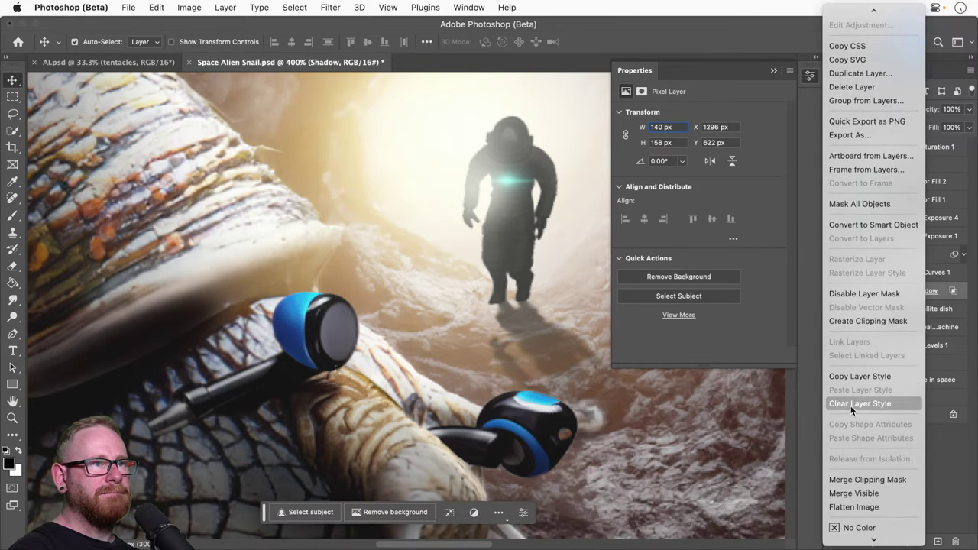
left_click(850, 406)
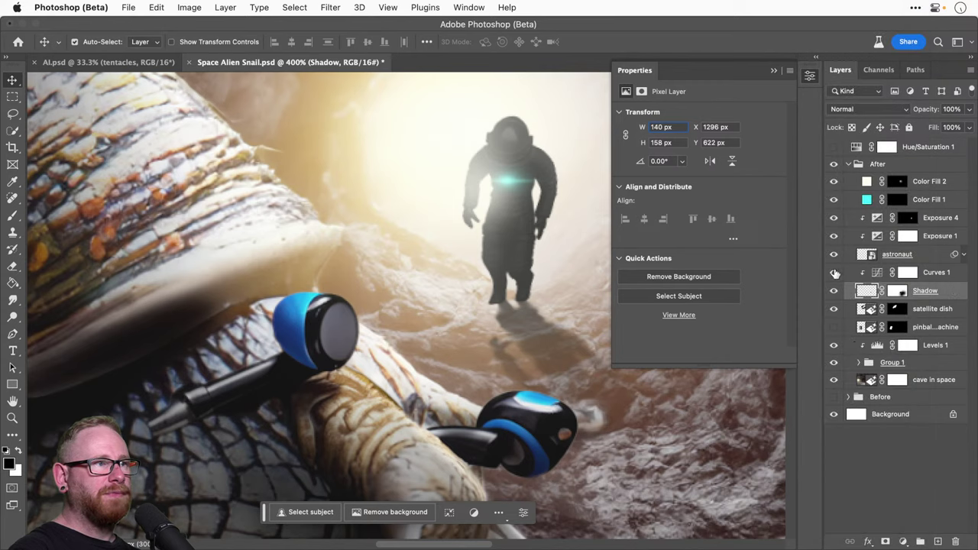
Step: Experiment with a midtone point on the Curves 1 RGB curve
left_click(876, 272)
left_click(694, 129)
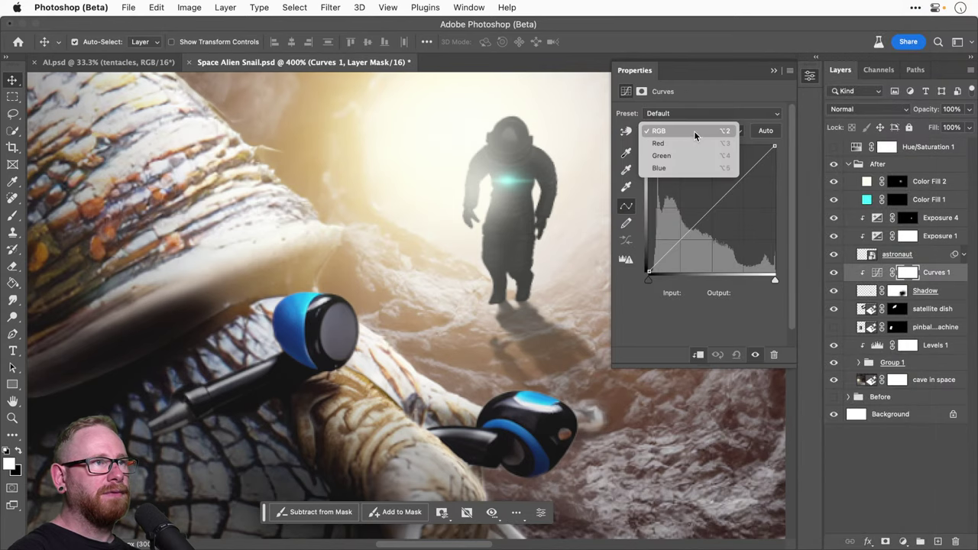
left_click(693, 131)
left_click_drag(700, 222, 700, 193)
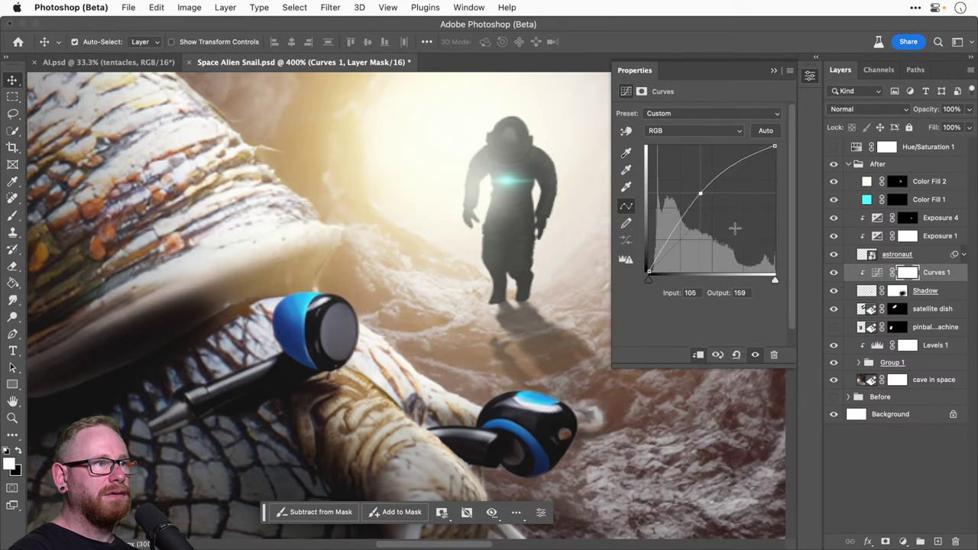
left_click_drag(734, 228, 741, 235)
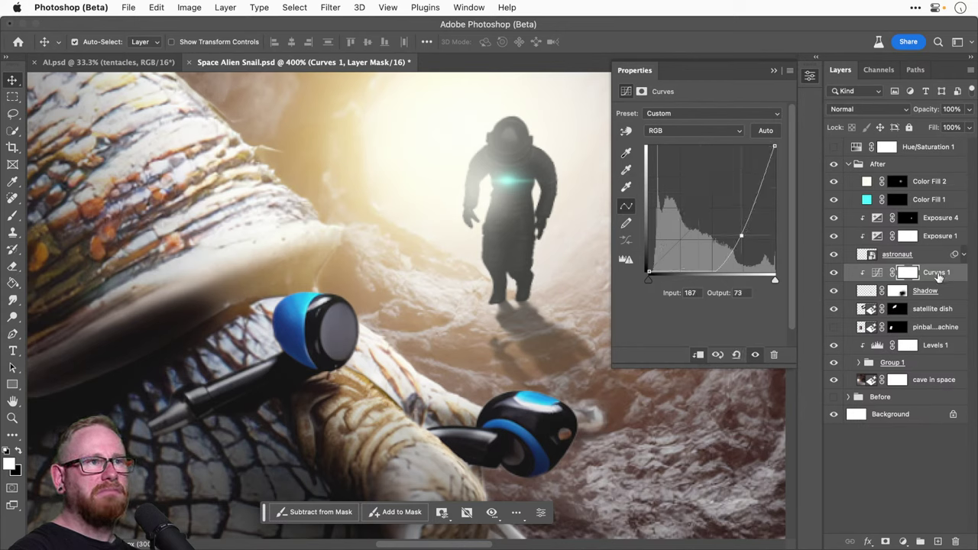
Step: Compare with Curves 1 and the ground shadow hidden, then ease the curve back toward straight
left_click(878, 273)
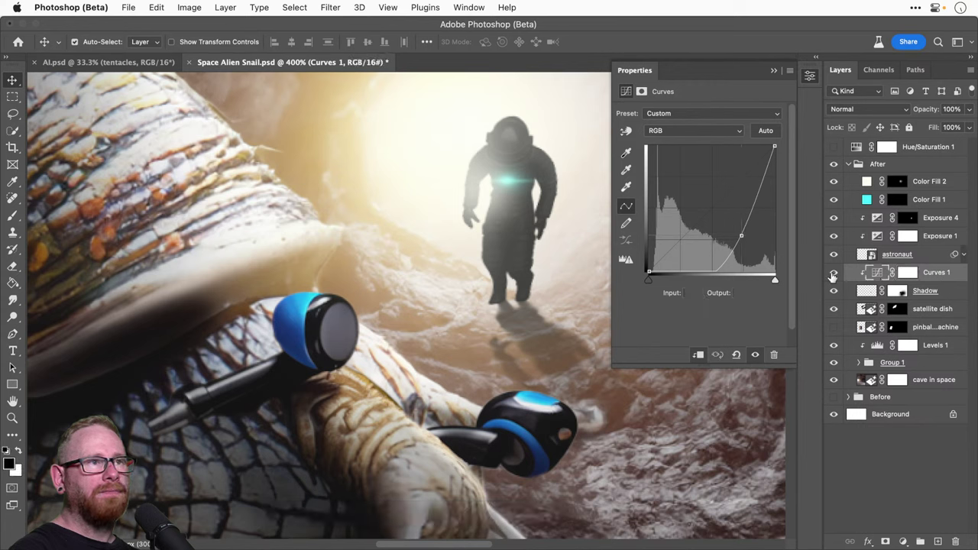
left_click(834, 273)
left_click(833, 292)
left_click(833, 291)
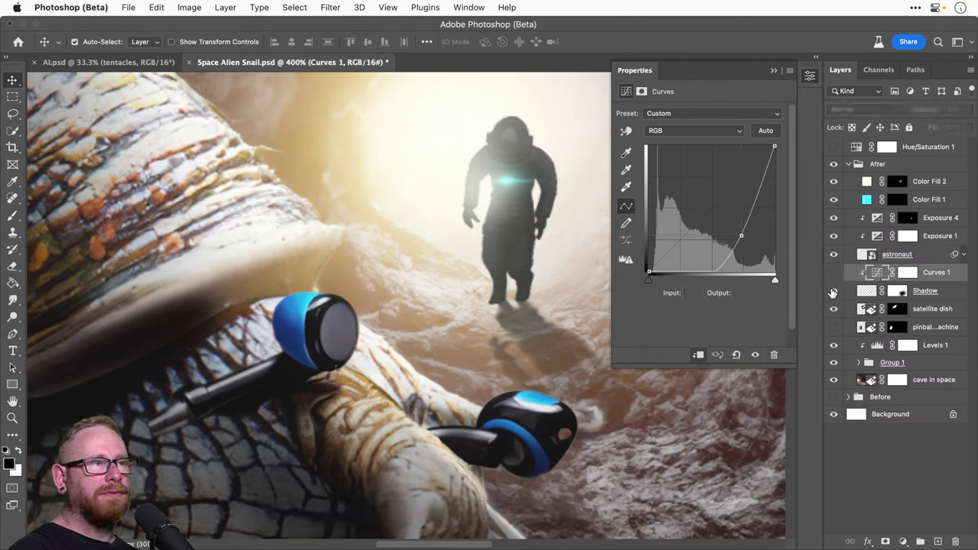
key("super+comma")
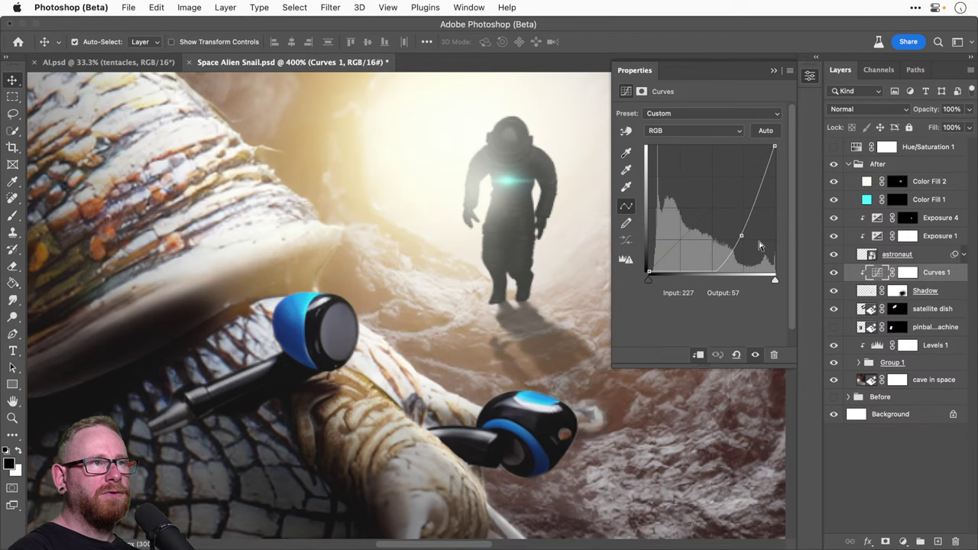
left_click_drag(740, 235, 710, 203)
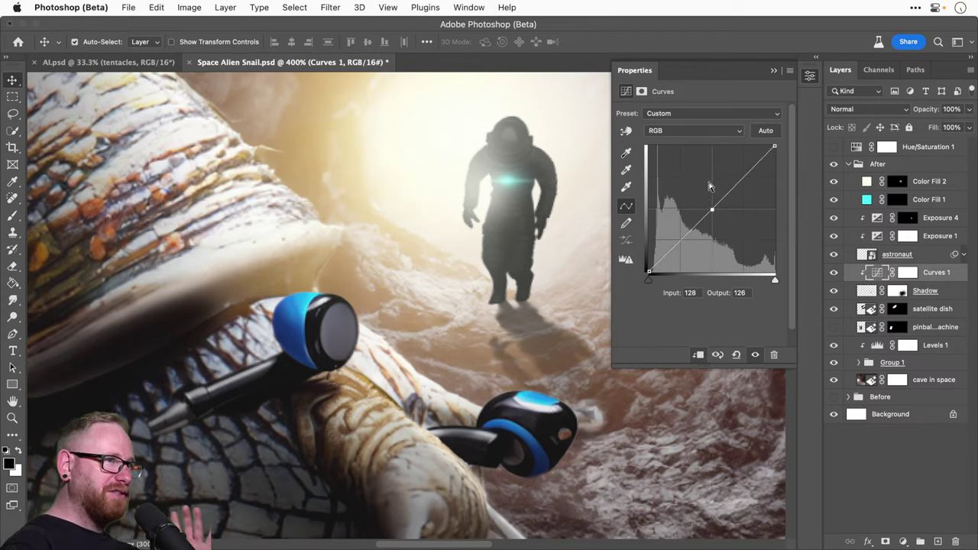
left_click(685, 130)
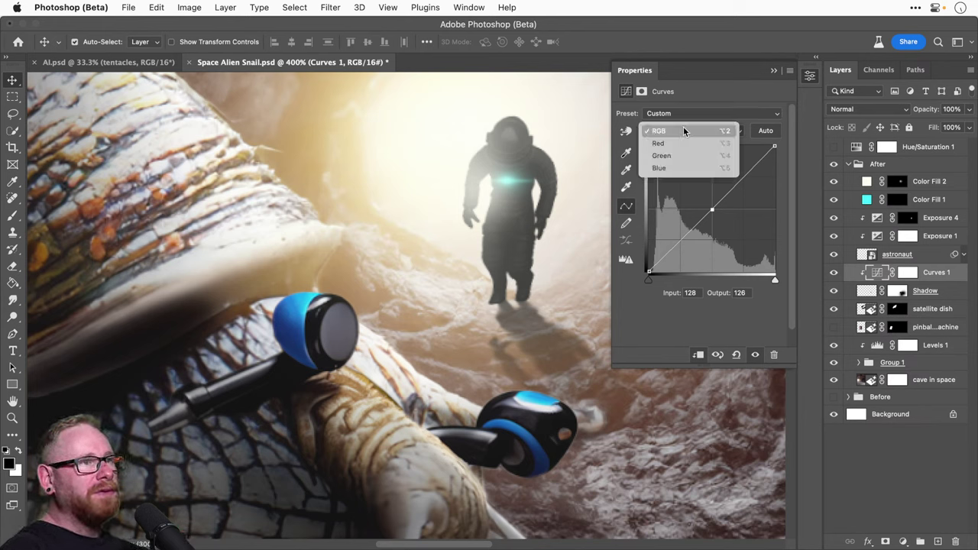
left_click(922, 296)
Step: Convert the Shadow layer to a smart object and test a darker Curves 1 midpoint, undone
left_click(925, 292)
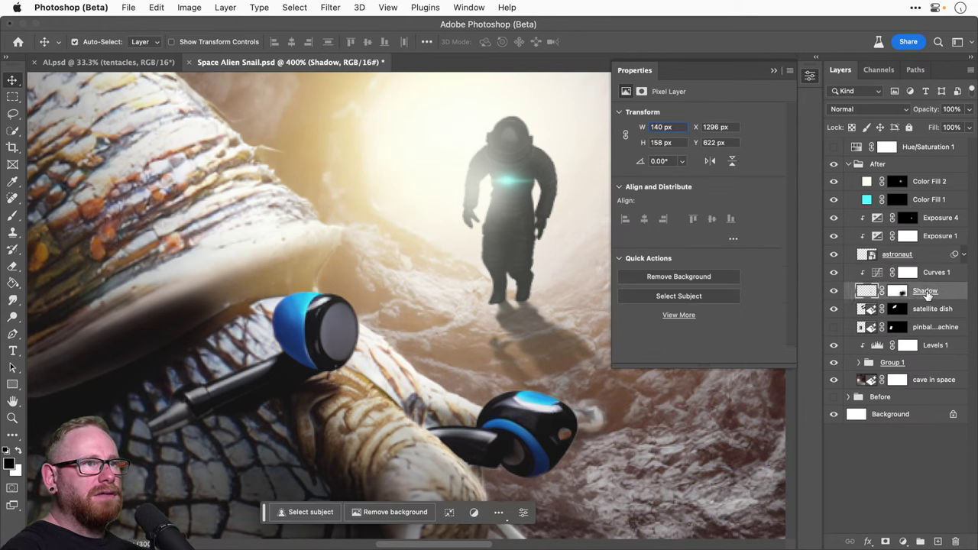
right_click(926, 294)
left_click(885, 512)
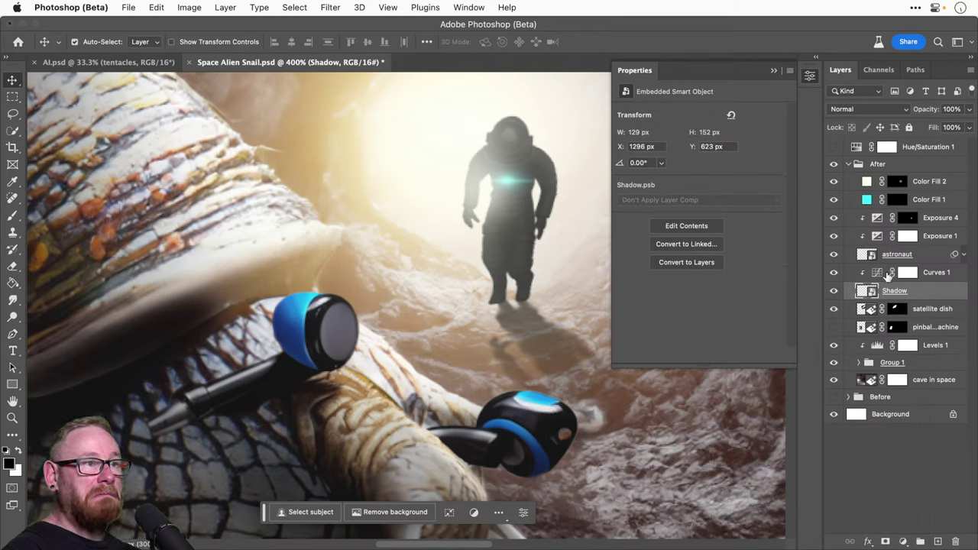
left_click(930, 274)
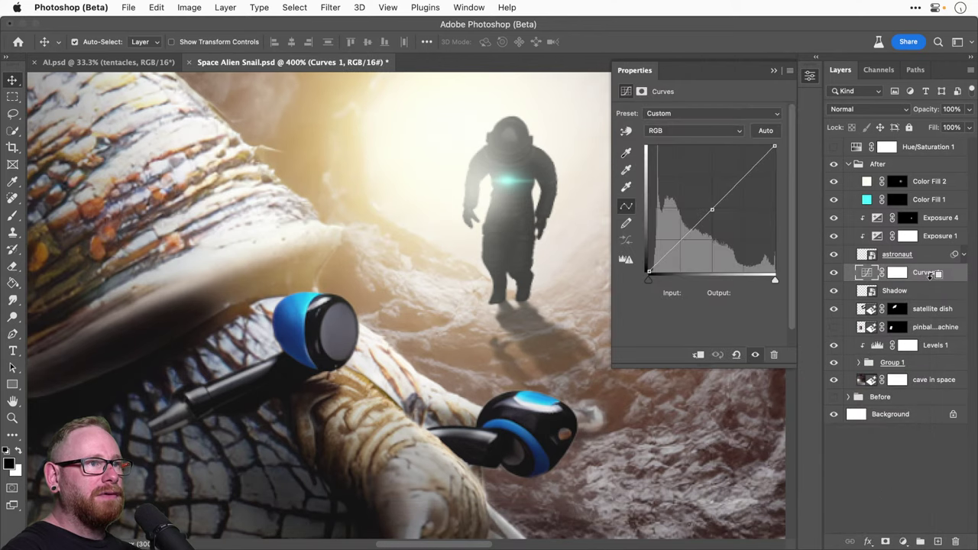
left_click_drag(712, 209, 728, 228)
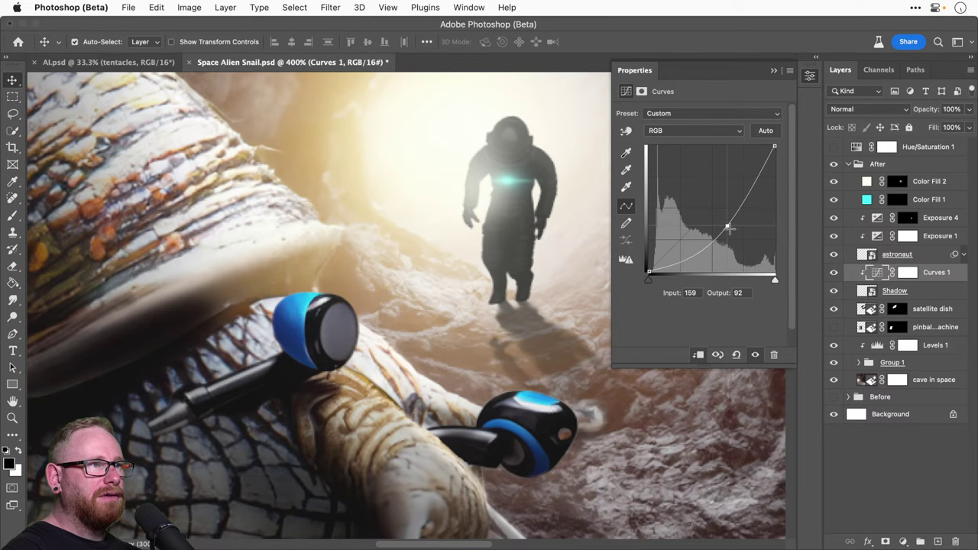
key("super+z")
key("super+z")
key("super+z")
key("super+z")
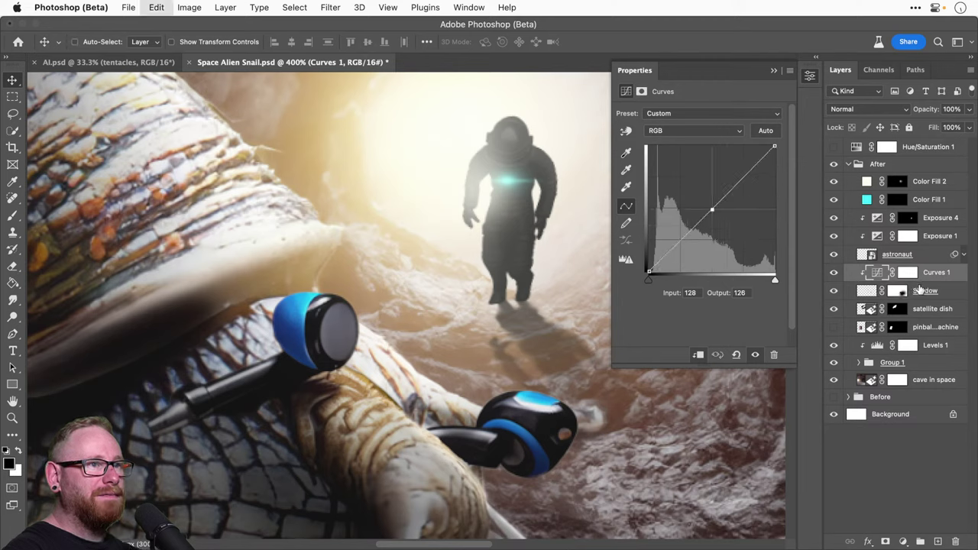
Step: Place the Curves 1 Red channel point at input 110, output 131
left_click(898, 293, "super")
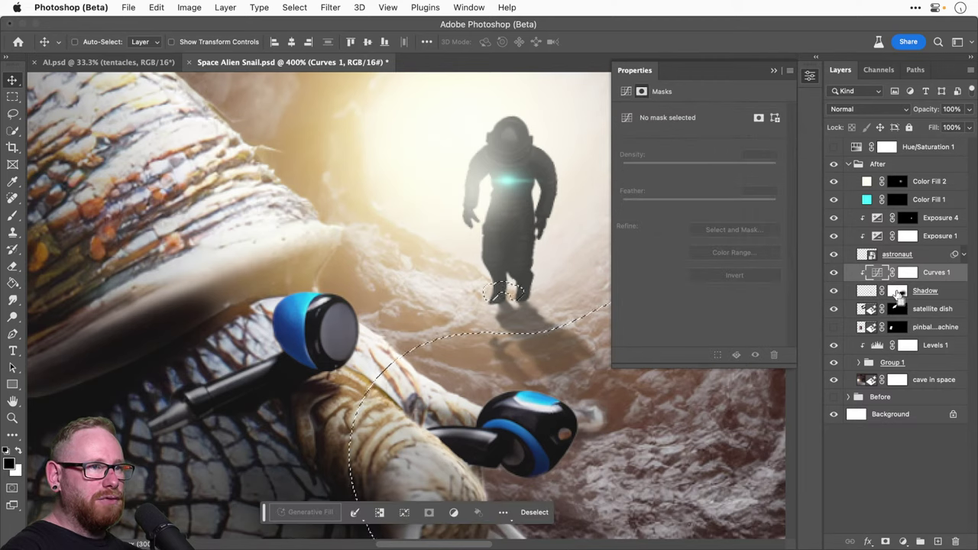
key("super+d")
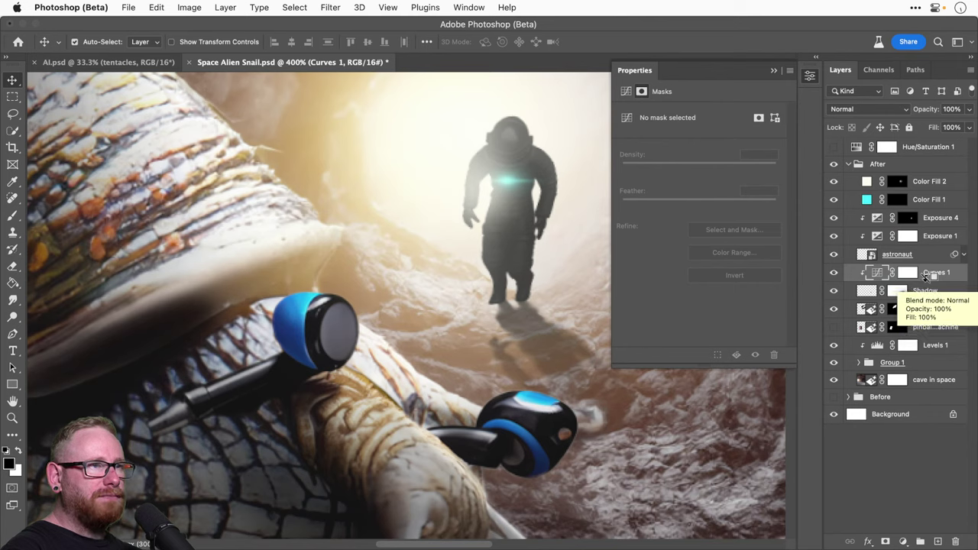
left_click(927, 275)
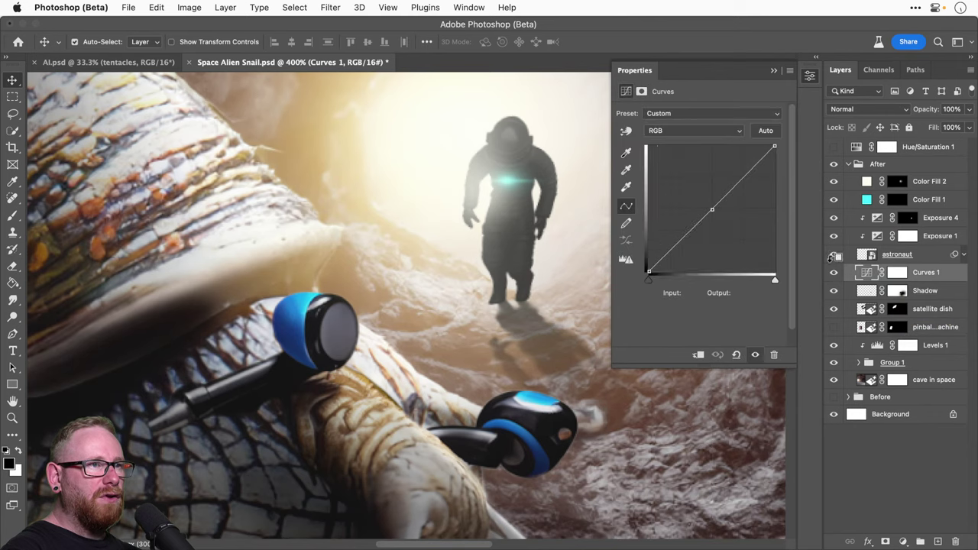
left_click(683, 136)
left_click(679, 143)
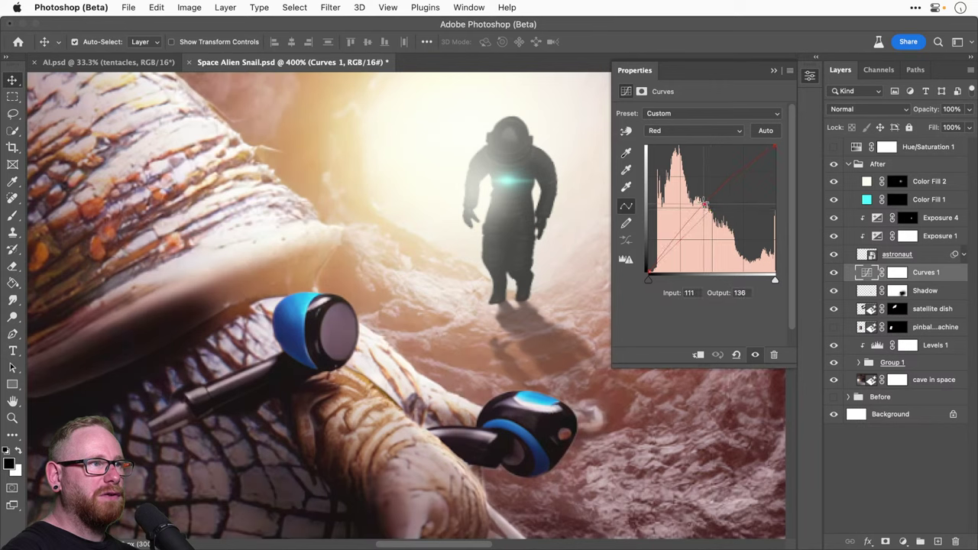
mouse_move(704, 204)
left_mouse_down()
mouse_move(731, 224)
mouse_move(703, 206)
left_mouse_up()
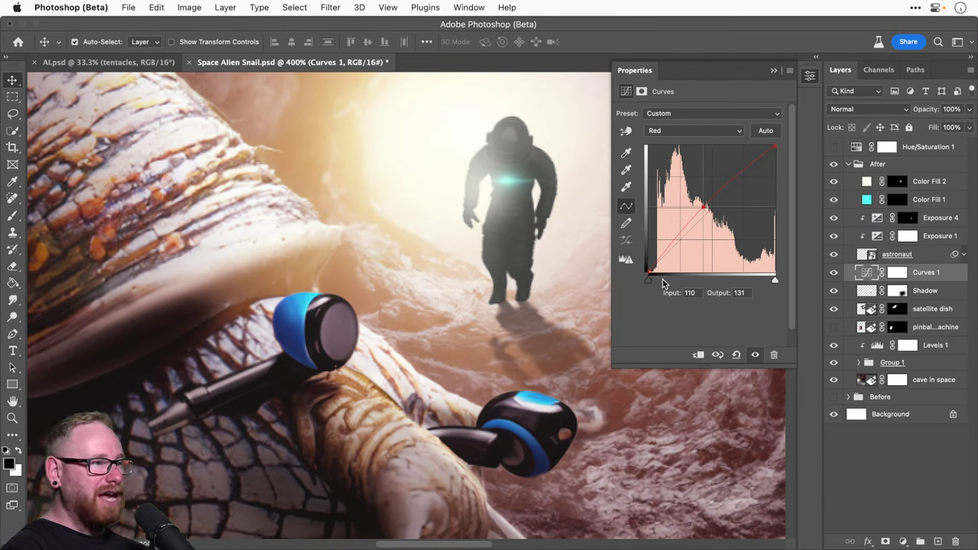
Step: Invert the Curves 1 mask and paint white over the astronaut's shadow up to the feet
left_click(894, 275)
key("ctrl+i")
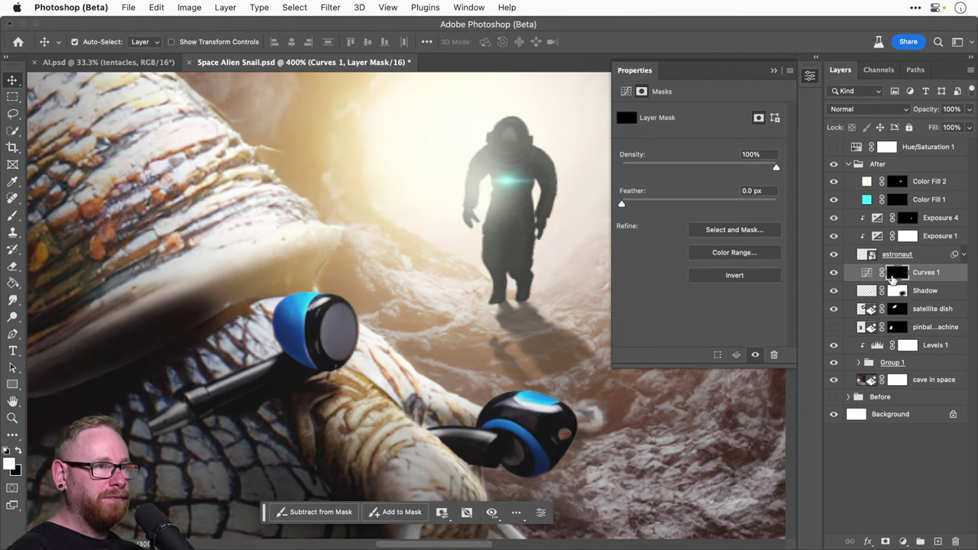
key("b")
key("x")
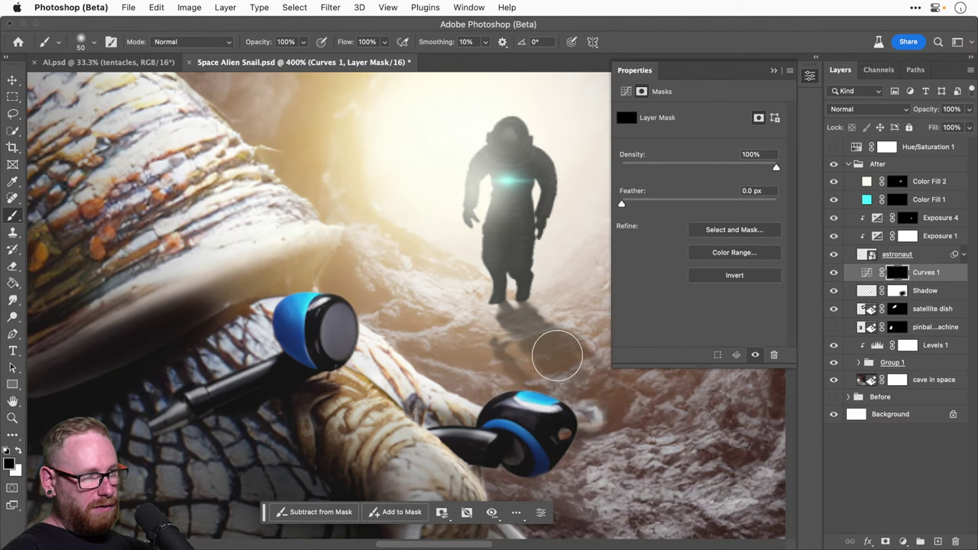
key("bracketleft")
key("x")
mouse_move(558, 360)
left_mouse_down()
mouse_move(523, 321)
mouse_move(527, 333)
mouse_move(576, 356)
left_mouse_up()
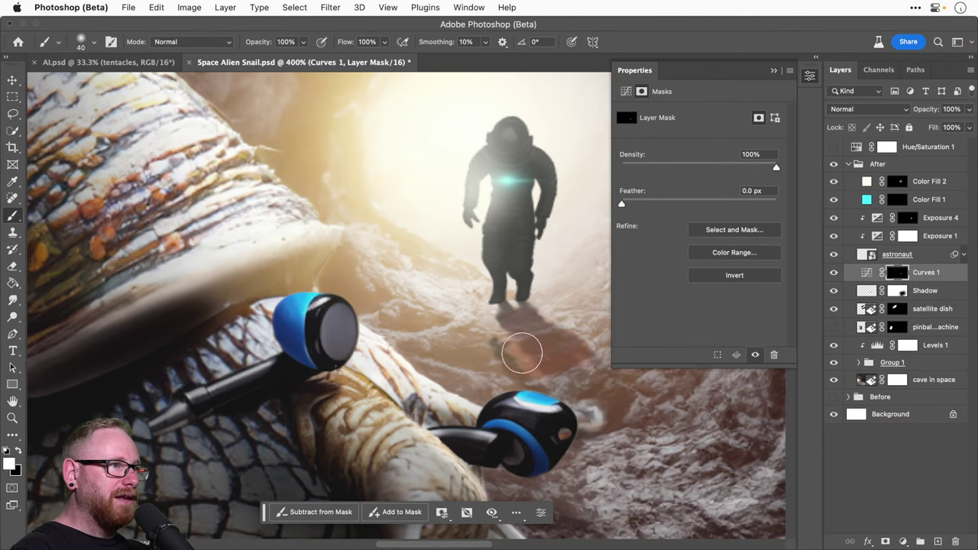
key("bracketleft")
key("bracketleft")
key("bracketleft")
key("bracketright")
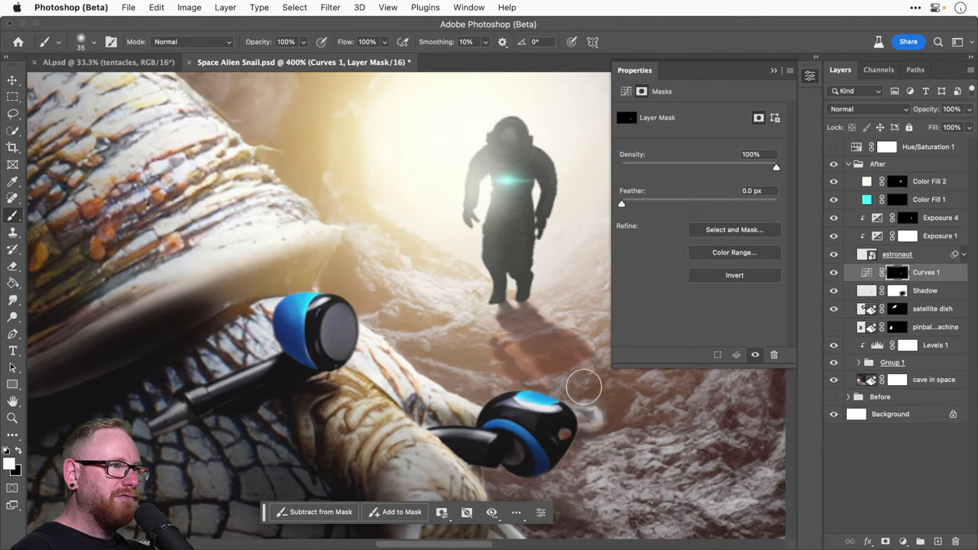
mouse_move(583, 386)
left_mouse_down()
mouse_move(609, 398)
mouse_move(615, 415)
mouse_move(510, 310)
left_mouse_up()
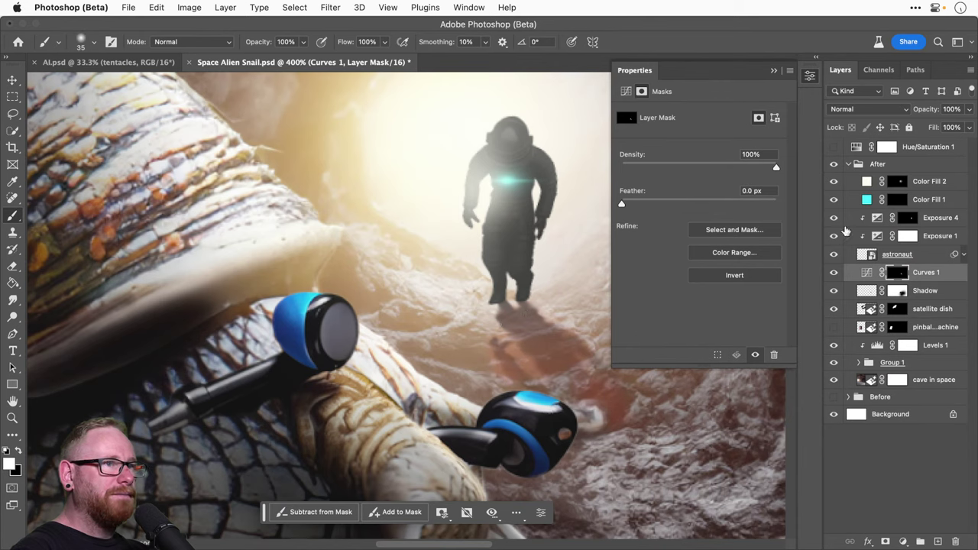
Step: Lower Curves 1 to 40% opacity, compare before and after, and fit the view
left_click(969, 110)
left_click_drag(967, 127, 938, 127)
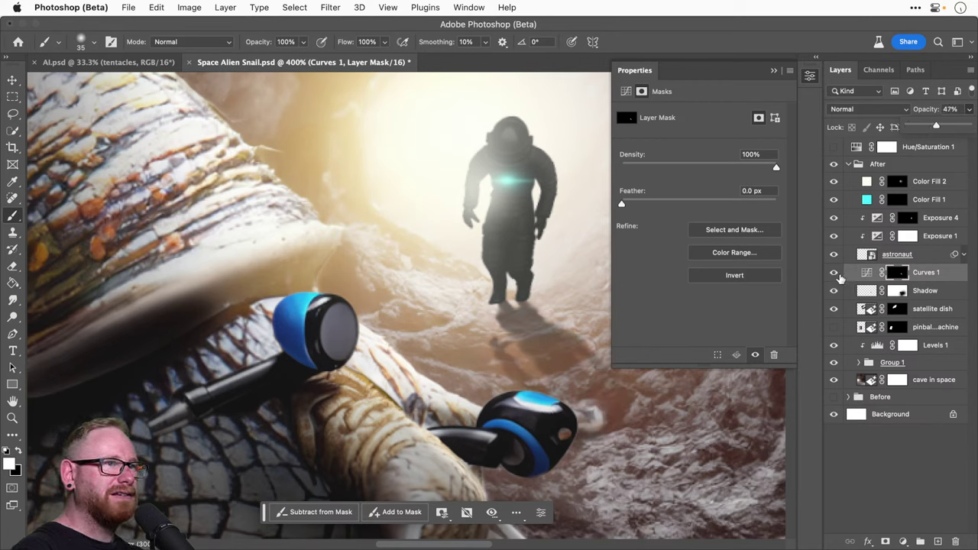
left_click(836, 275)
key("v")
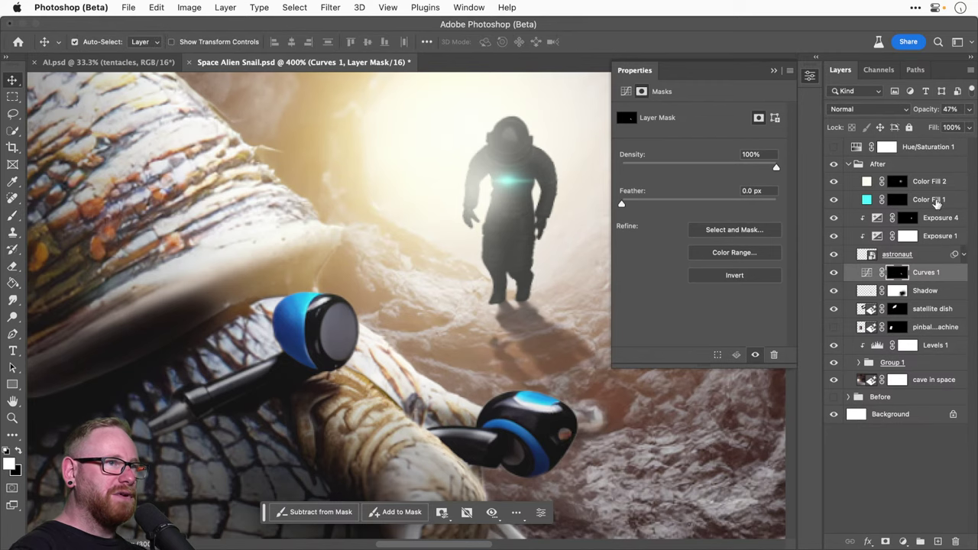
key("super+0")
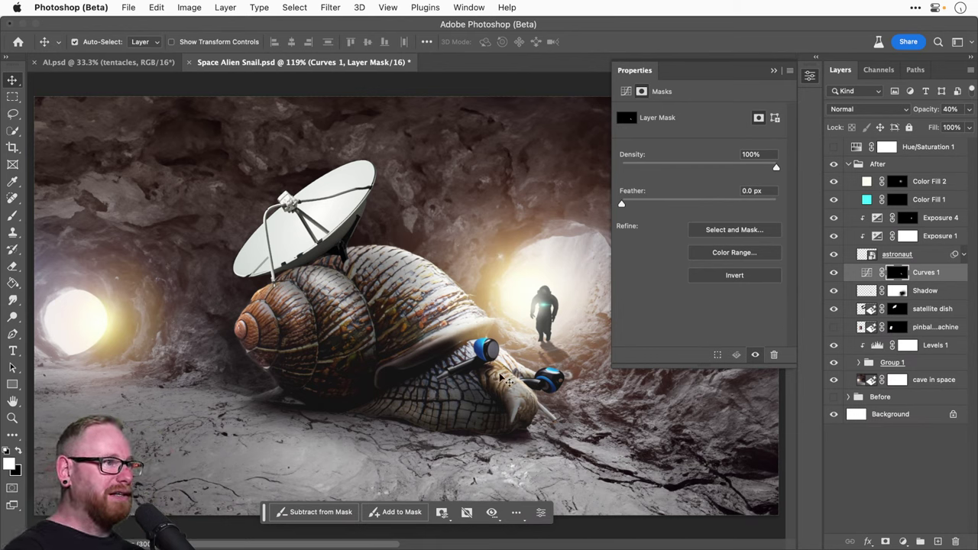
Step: Expand Group 1 and select its Exposure 2 adjustment
left_click(491, 357)
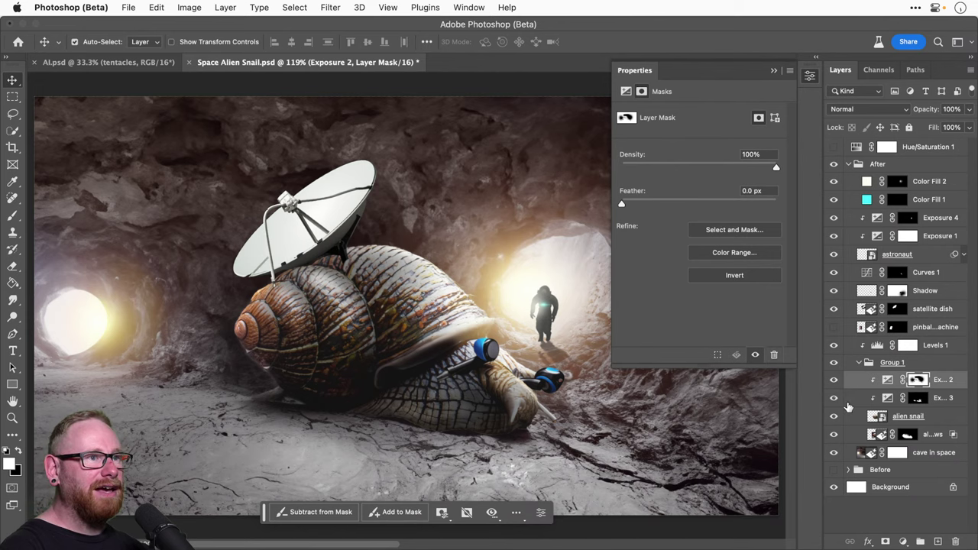
Step: Zoom in on the snail's headphones and pick Group 1 from the canvas layer list
key("z")
left_click(528, 373)
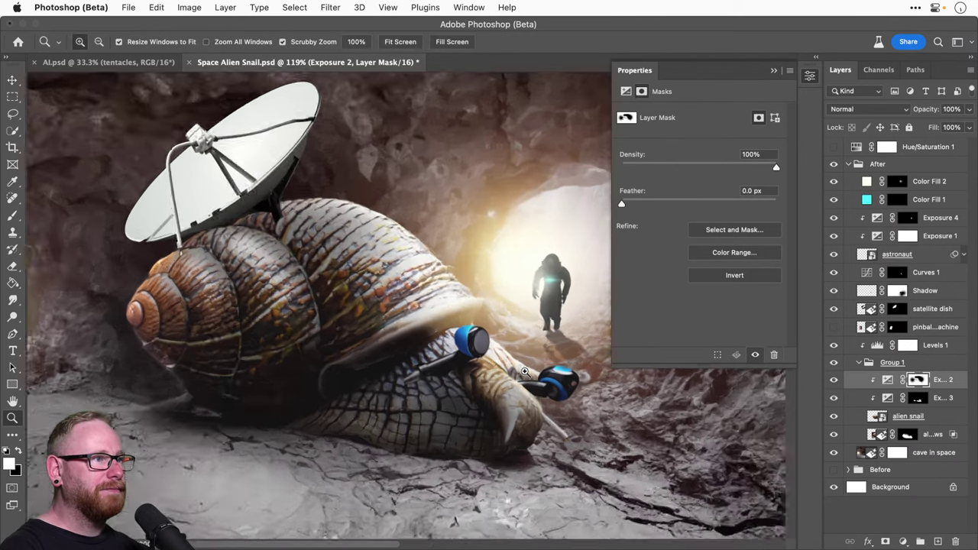
left_click(528, 372)
key("v")
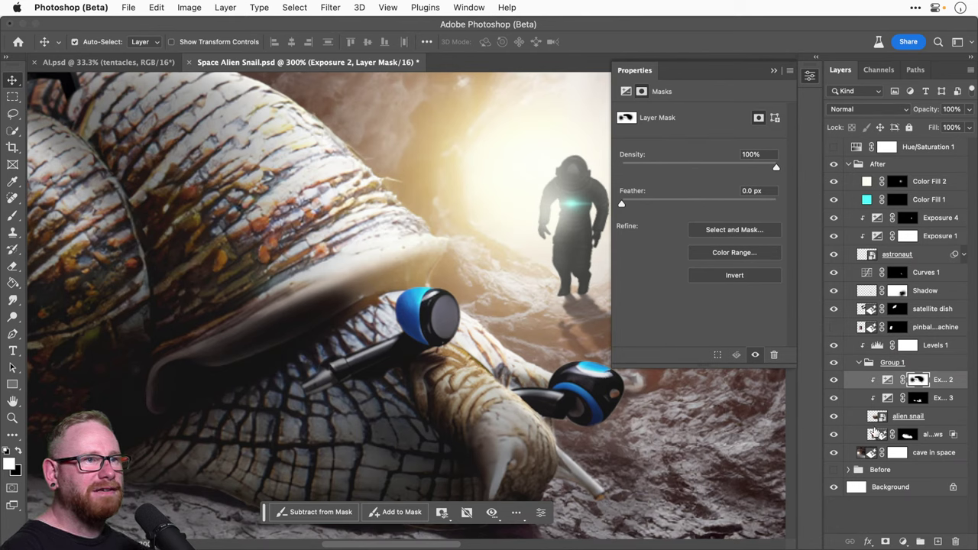
right_click(583, 392)
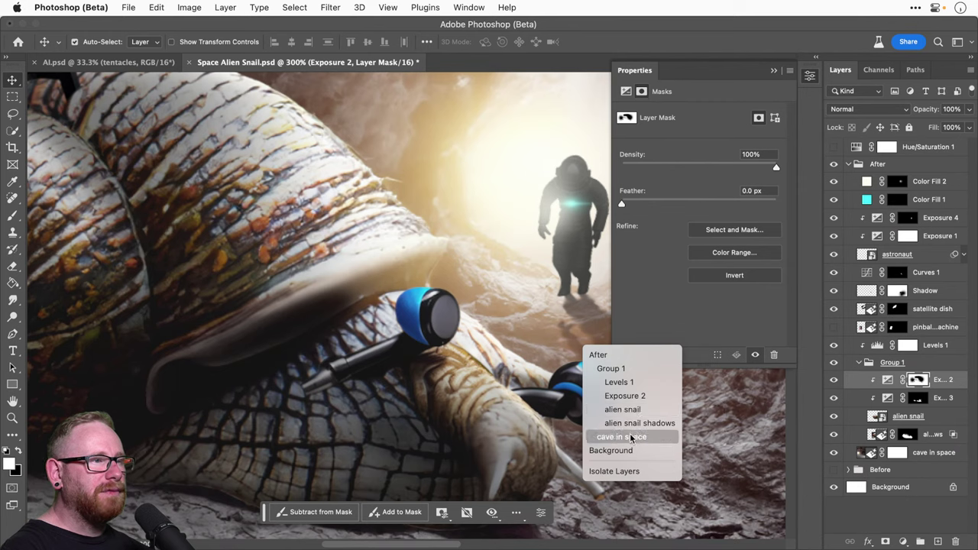
left_click(625, 369)
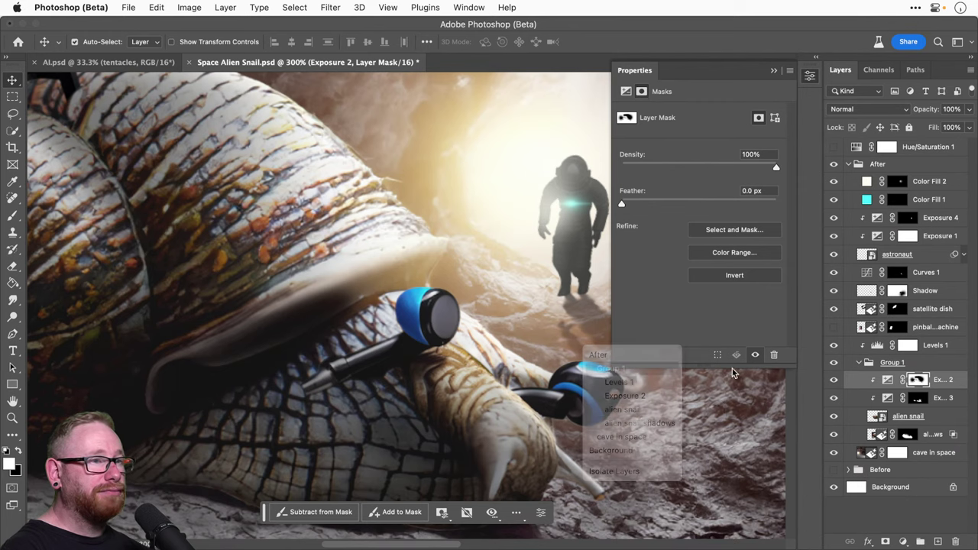
Step: Toggle Group 1, Exposure 2 and alien snail visibility to compare, then select alien snail
left_click(833, 362)
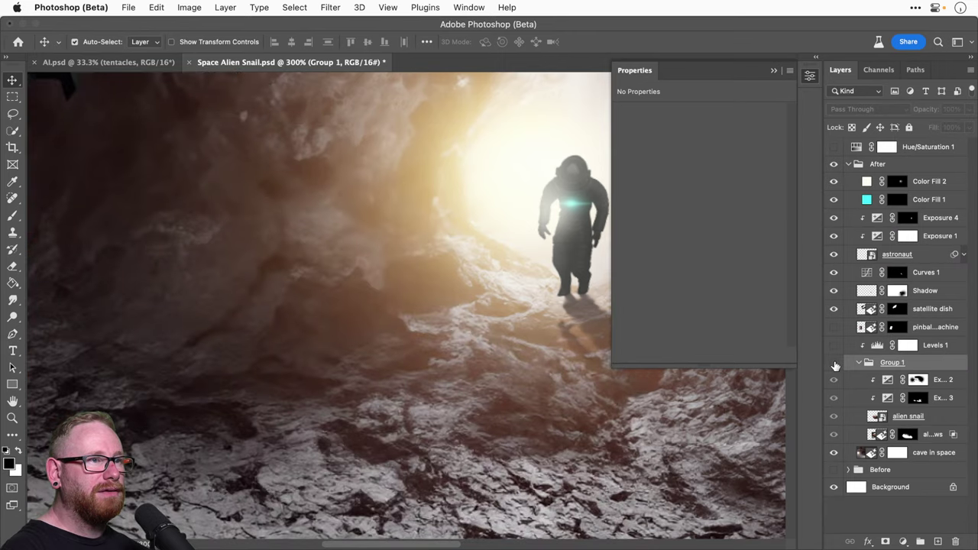
left_click(834, 362)
left_click(836, 382)
left_click(834, 380)
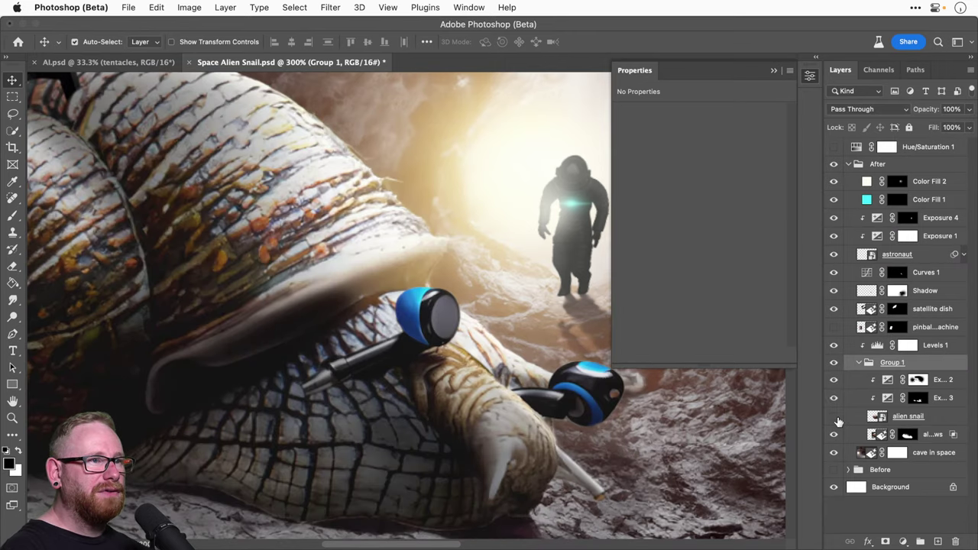
left_click(833, 416)
left_click(834, 417)
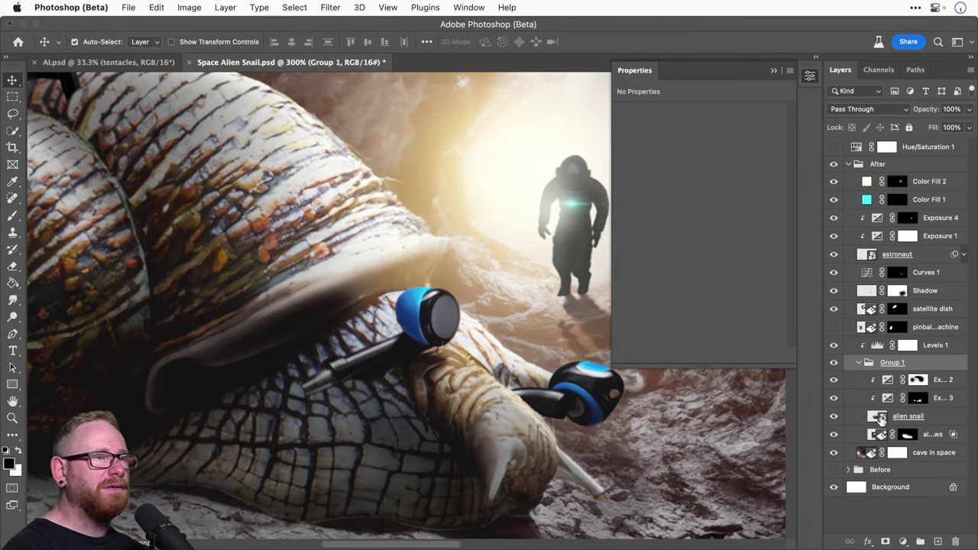
left_click(881, 418)
Step: Add a clipped Exposure adjustment at -1.96 exposure and 0.49 gamma, and invert its mask
left_click(903, 541)
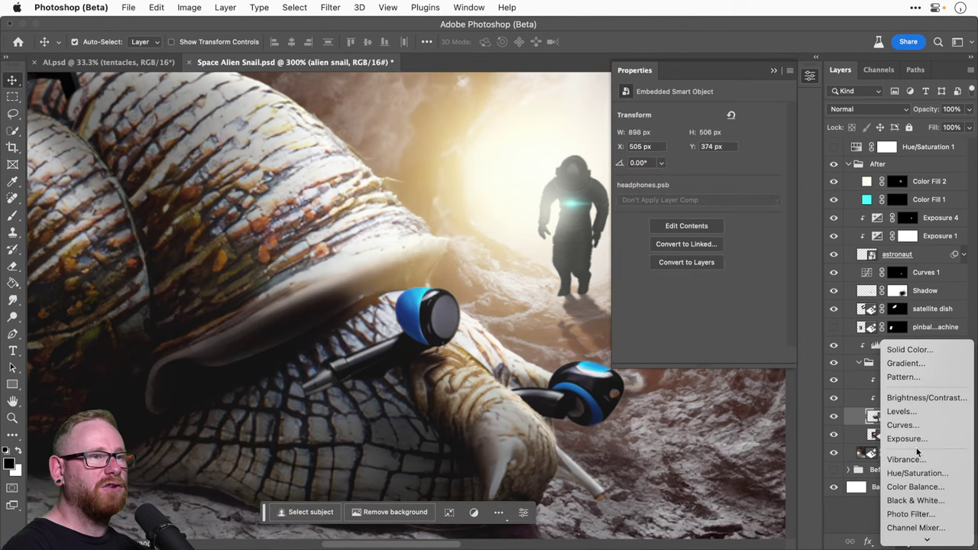
left_click(917, 439)
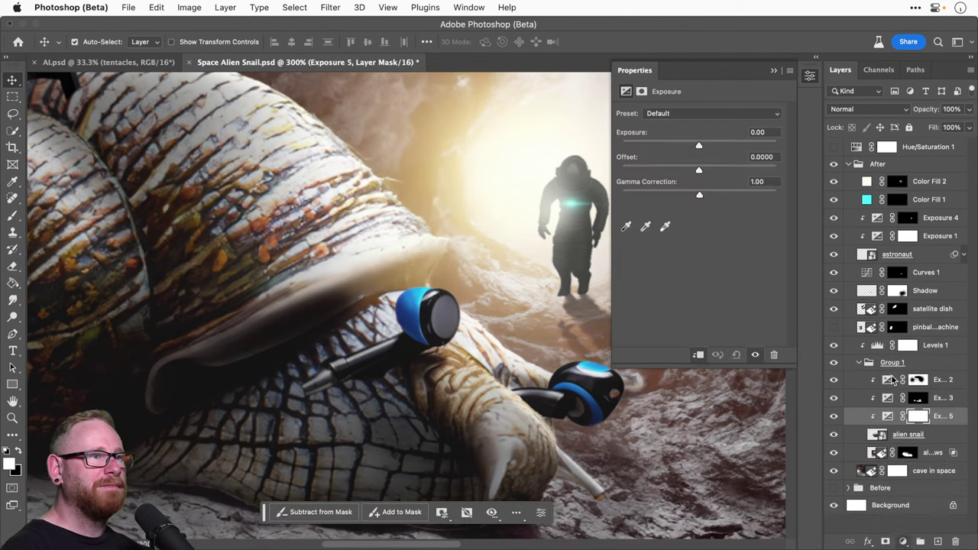
left_click(688, 145)
left_click_drag(712, 197, 732, 196)
left_click_drag(687, 145, 677, 149)
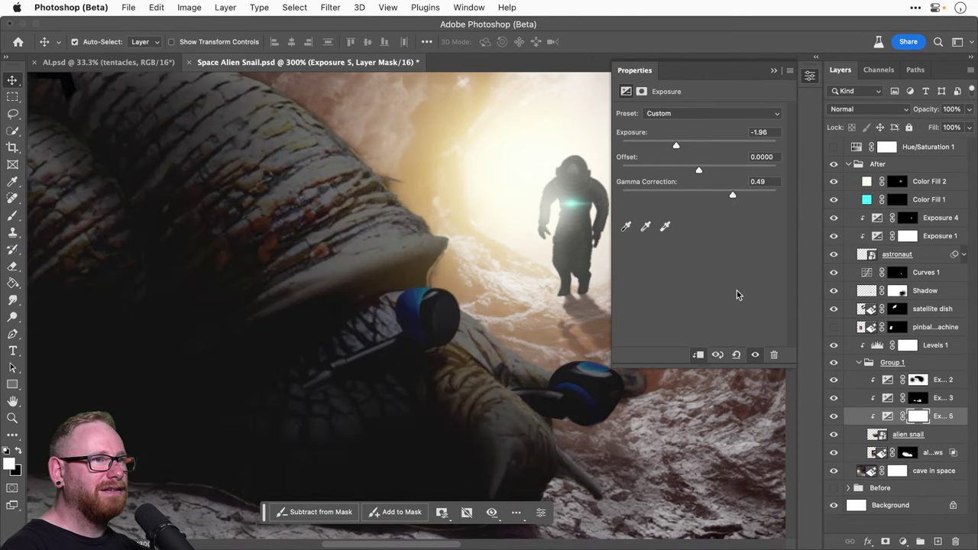
key("super+i")
Step: Paint the mask white over the upper headphone's black cable and the blue cap
key("super+equal")
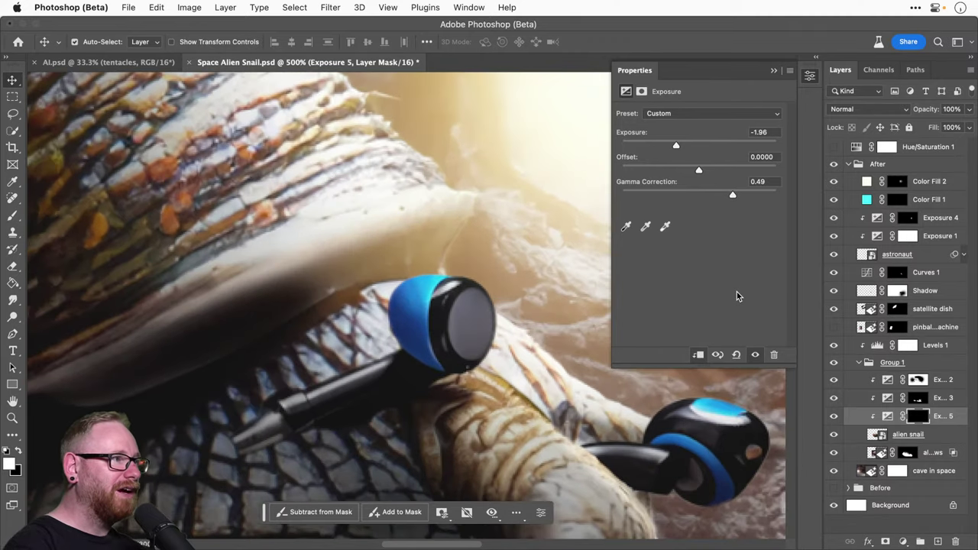
key("super+equal")
left_click_drag(420, 309, 423, 255)
key("b")
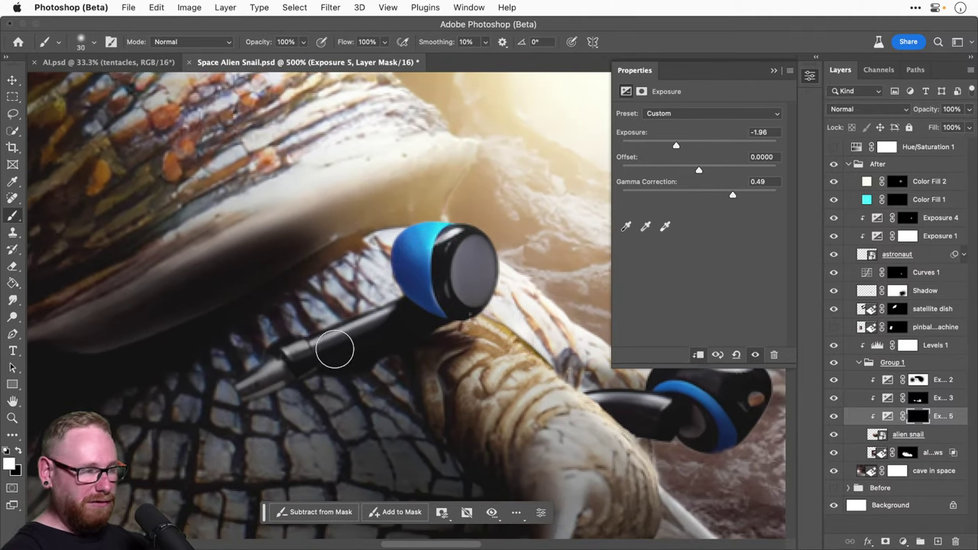
mouse_move(246, 387)
left_mouse_down()
mouse_move(288, 356)
mouse_move(406, 308)
left_mouse_up()
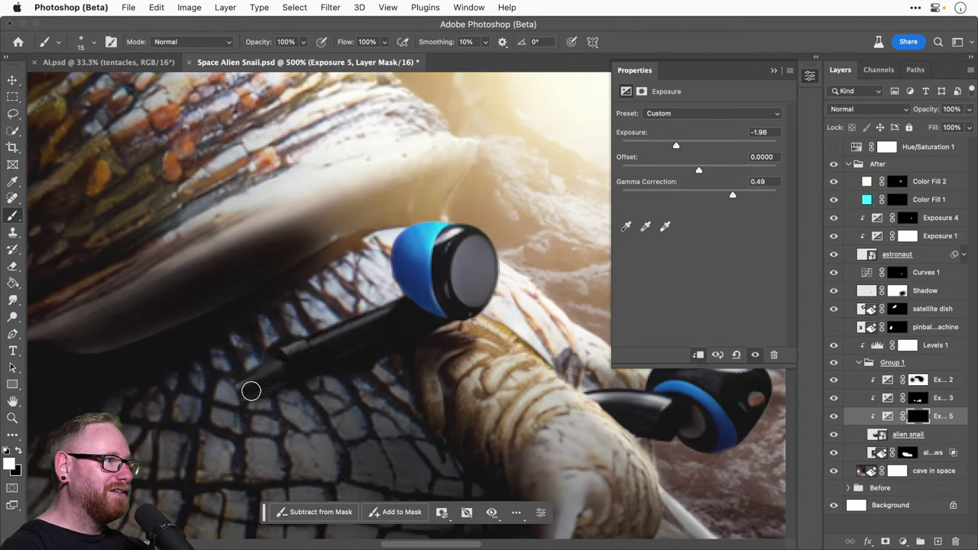
key("bracketright")
mouse_move(421, 290)
left_mouse_down()
mouse_move(407, 250)
mouse_move(421, 304)
mouse_move(459, 265)
mouse_move(460, 299)
mouse_move(453, 244)
mouse_move(469, 270)
mouse_move(472, 254)
mouse_move(471, 289)
mouse_move(449, 260)
mouse_move(418, 248)
mouse_move(449, 249)
mouse_move(446, 304)
mouse_move(440, 273)
mouse_move(429, 285)
mouse_move(468, 300)
mouse_move(415, 265)
mouse_move(428, 259)
mouse_move(273, 192)
left_mouse_up()
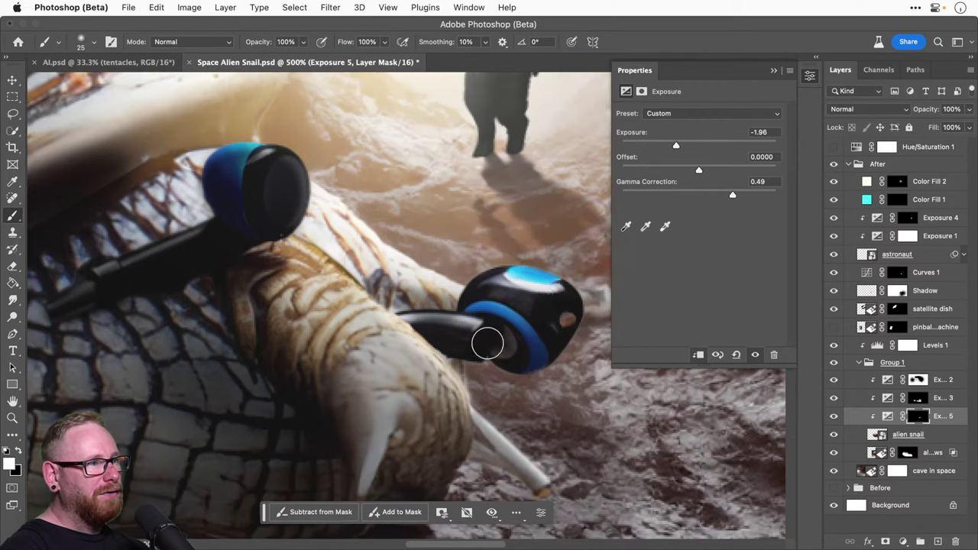
Step: Refine the mask along the lower device's arm, blue ring and thin tube
key("bracketleft")
key("bracketleft")
key("bracketleft")
key("bracketleft")
key("bracketleft")
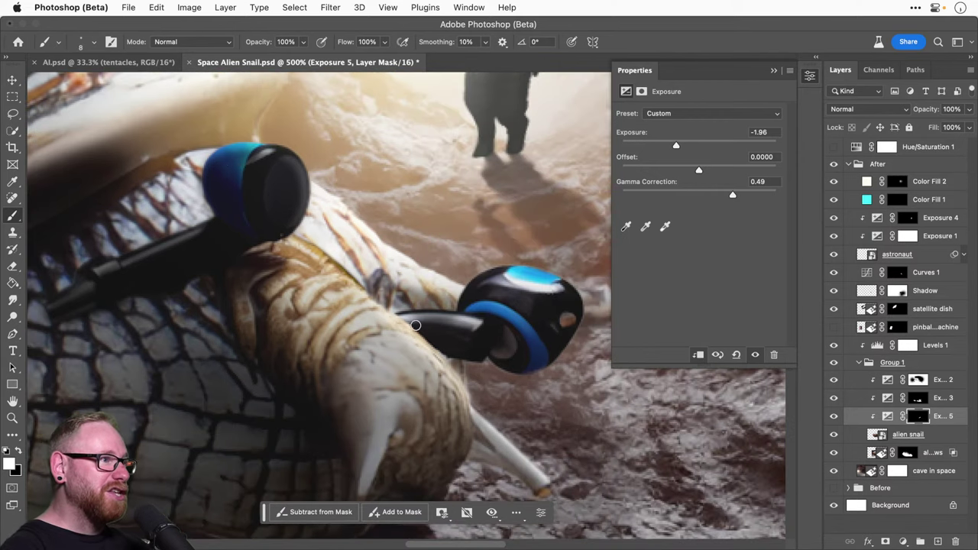
mouse_move(416, 324)
left_mouse_down()
mouse_move(478, 329)
mouse_move(414, 322)
mouse_move(474, 324)
mouse_move(507, 290)
mouse_move(494, 308)
mouse_move(547, 305)
mouse_move(519, 318)
mouse_move(502, 349)
mouse_move(543, 343)
mouse_move(562, 315)
mouse_move(563, 286)
mouse_move(512, 283)
mouse_move(554, 286)
mouse_move(517, 276)
mouse_move(538, 280)
mouse_move(528, 275)
mouse_move(567, 284)
mouse_move(509, 275)
left_mouse_up()
key("bracketright")
key("bracketright")
key("bracketright")
key("bracketright")
key("bracketright")
key("bracketleft")
key("bracketleft")
key("bracketleft")
key("bracketleft")
key("bracketleft")
key("bracketright")
key("bracketright")
key("bracketright")
key("bracketright")
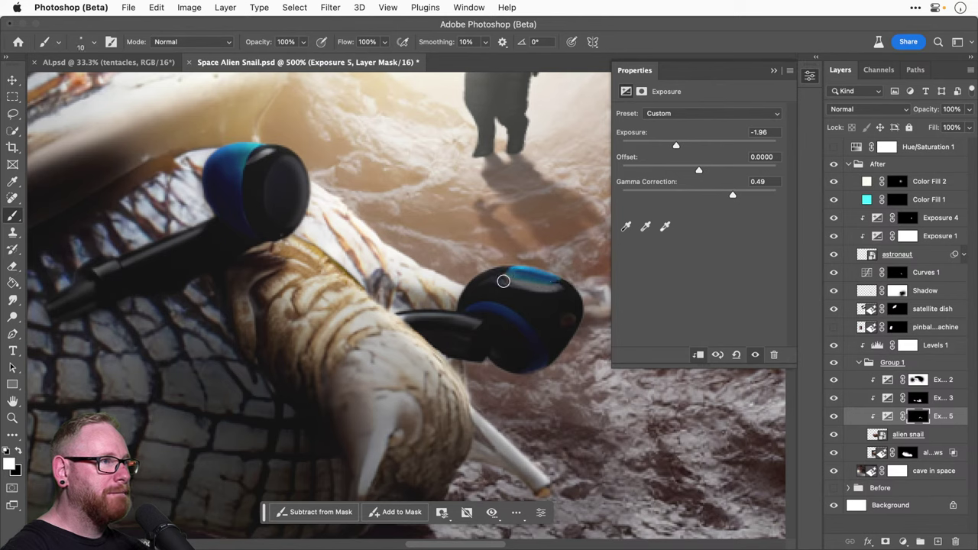
key("bracketleft")
key("bracketleft")
key("bracketleft")
key("bracketleft")
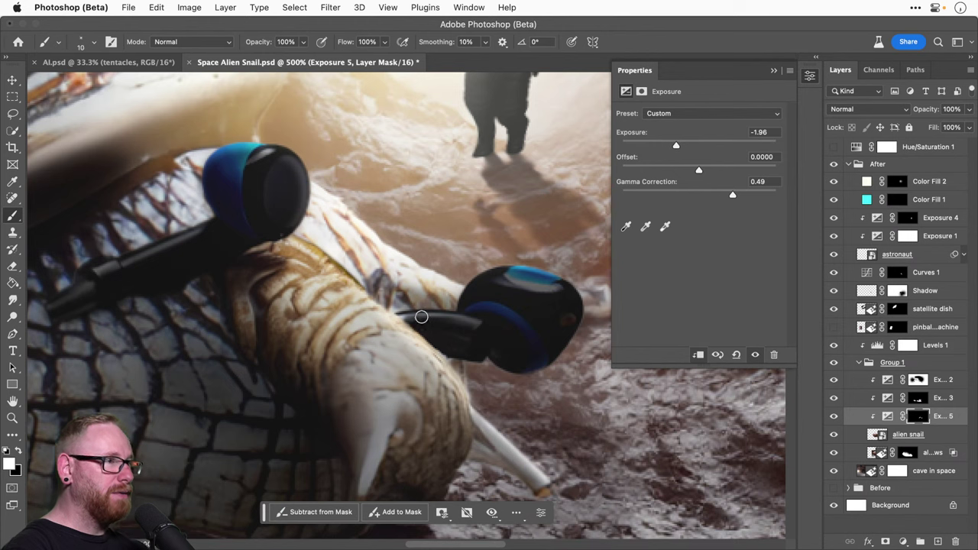
scroll(420, 316, "down", 2)
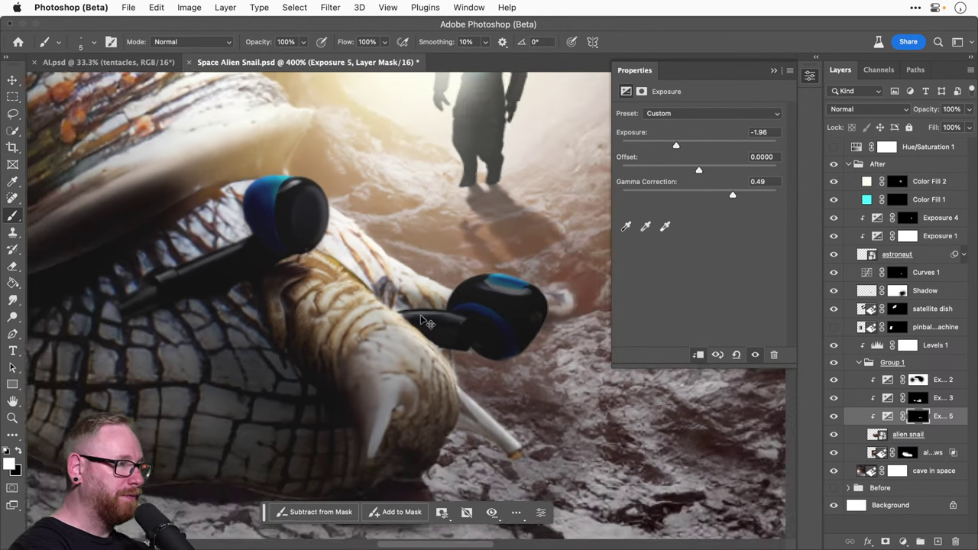
Step: Add an Exposure 6 adjustment layer with exposure +0.78 and gamma 1.34
left_click(834, 417)
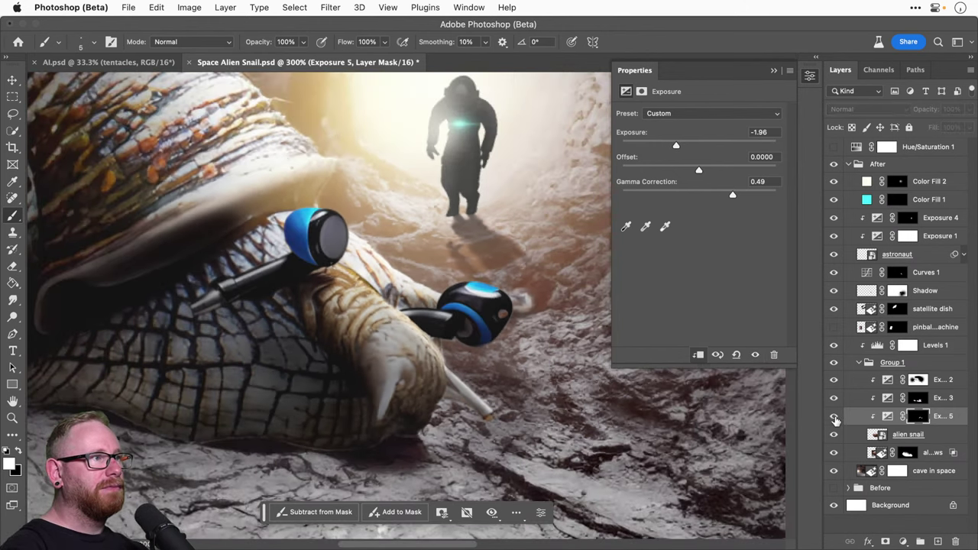
left_click(834, 417)
key("super+1")
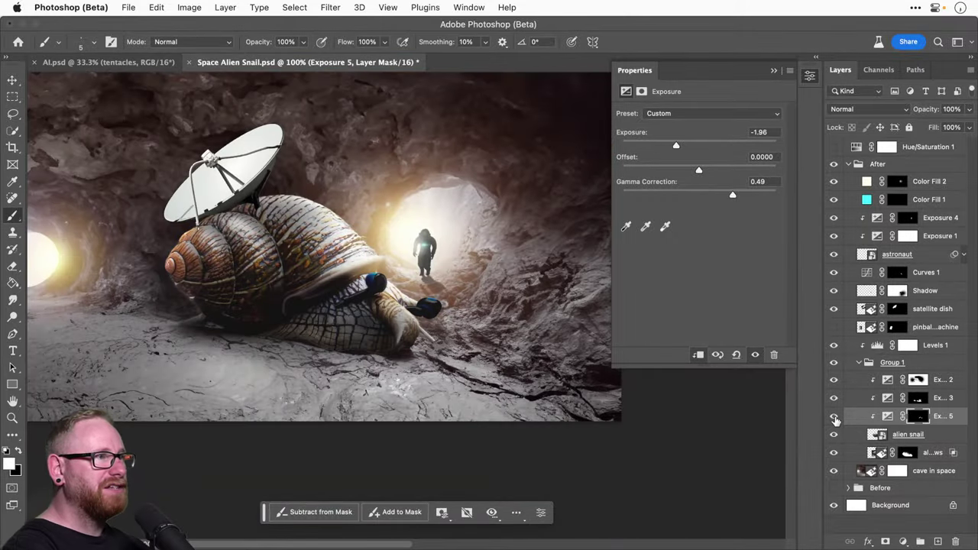
key("super+equal")
key("super+equal")
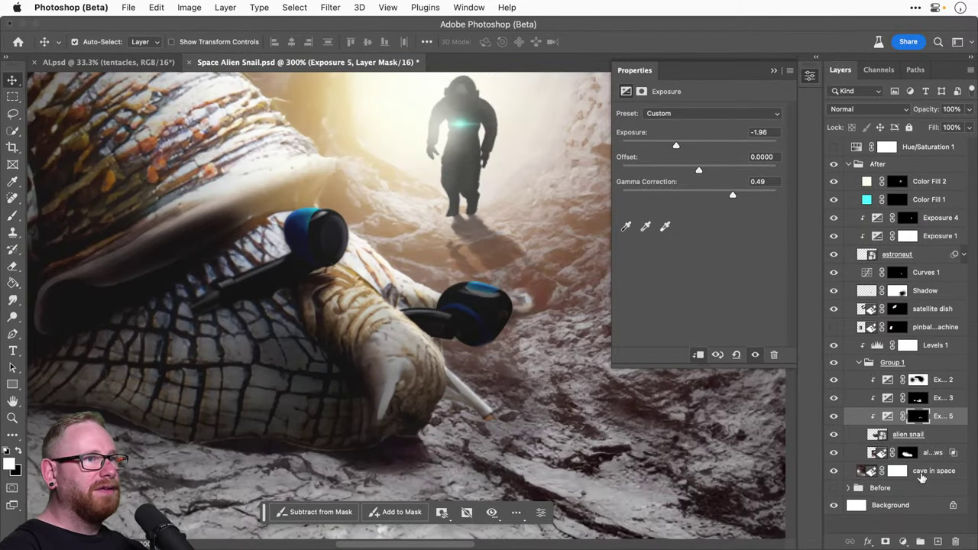
left_click(903, 541)
left_click(909, 438)
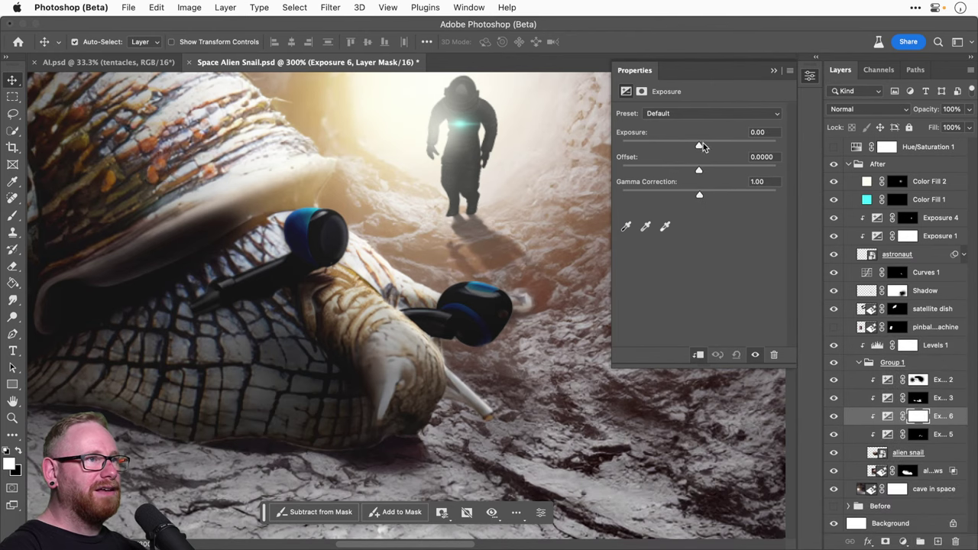
left_click_drag(700, 145, 703, 145)
left_click_drag(699, 195, 683, 197)
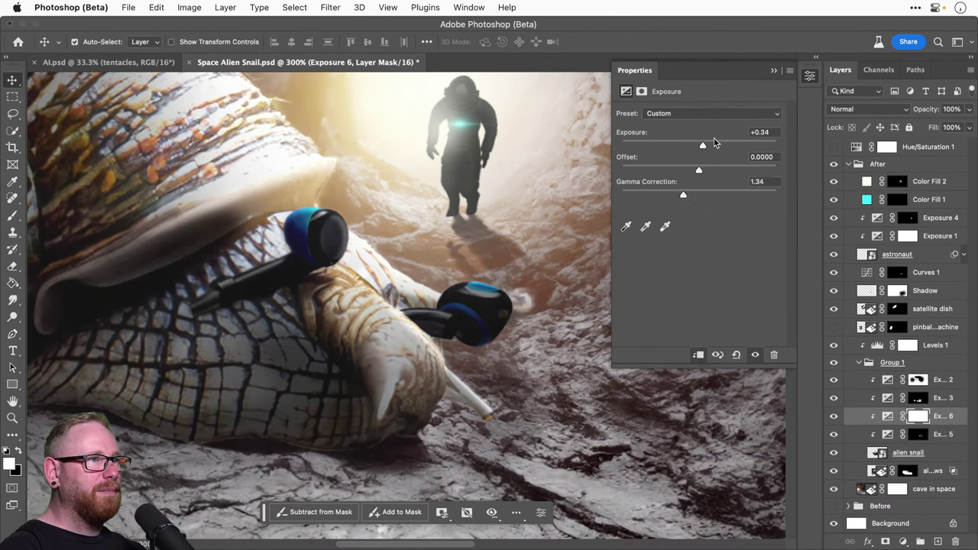
left_click_drag(703, 145, 698, 145)
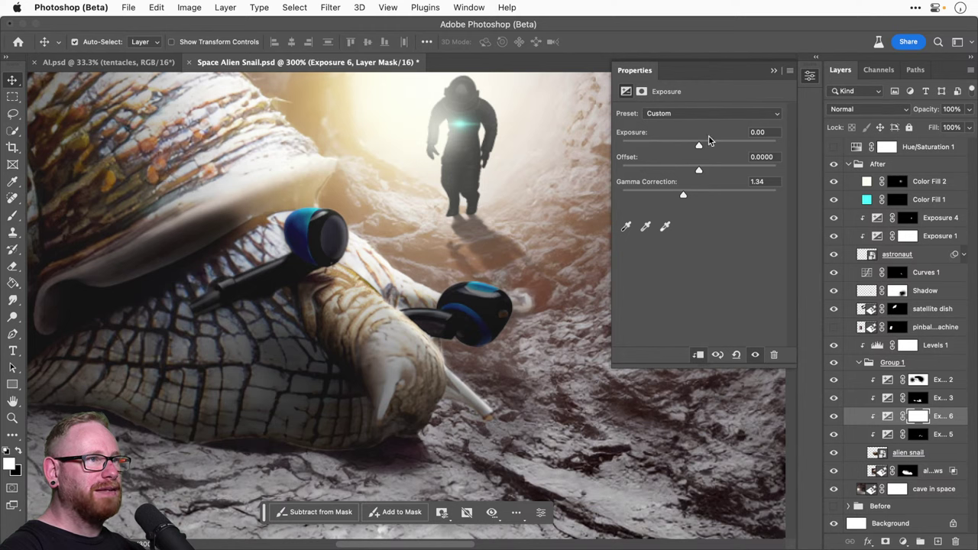
left_click(711, 144)
Step: Invert Exposure 6's mask to black to hide it, and ready a black brush
key("ctrl+i")
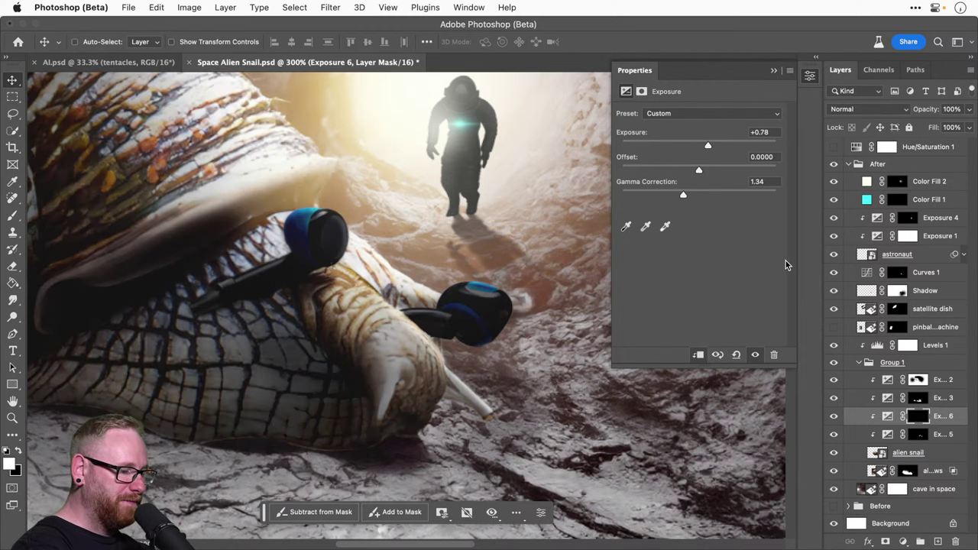
key("b")
key("x")
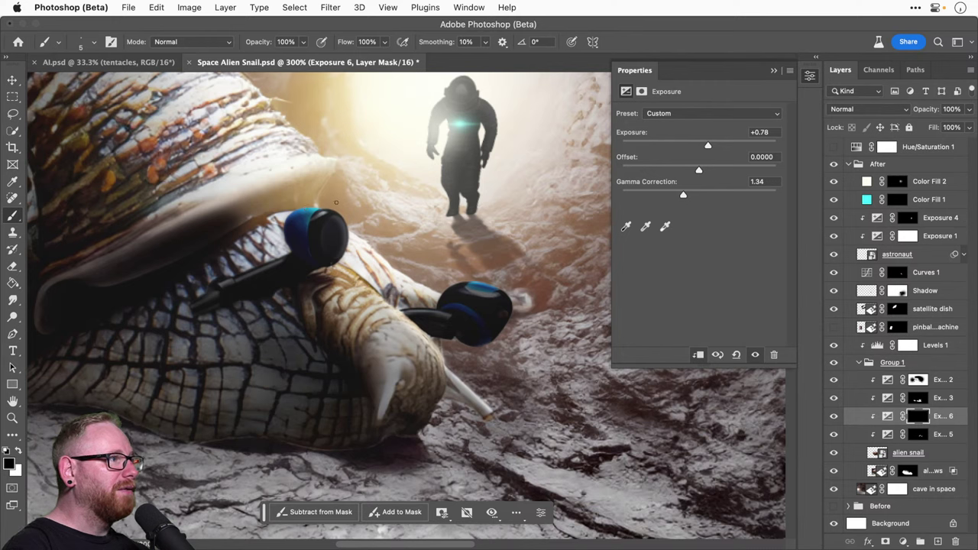
key("x")
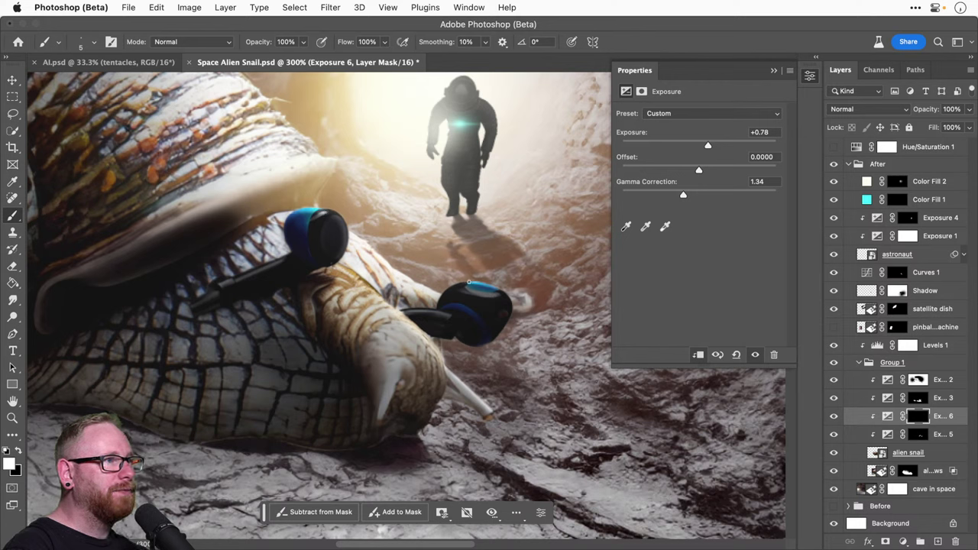
key("x")
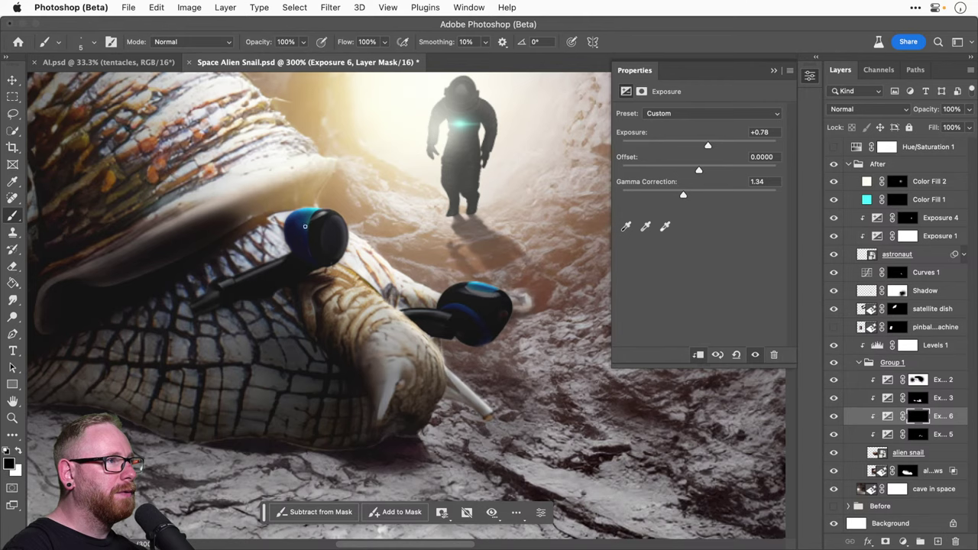
key("super+0")
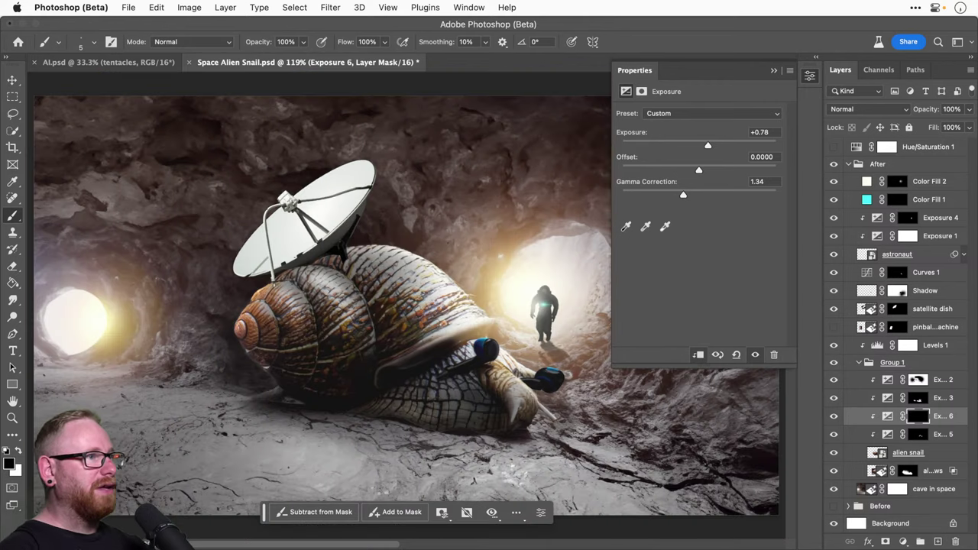
key("v")
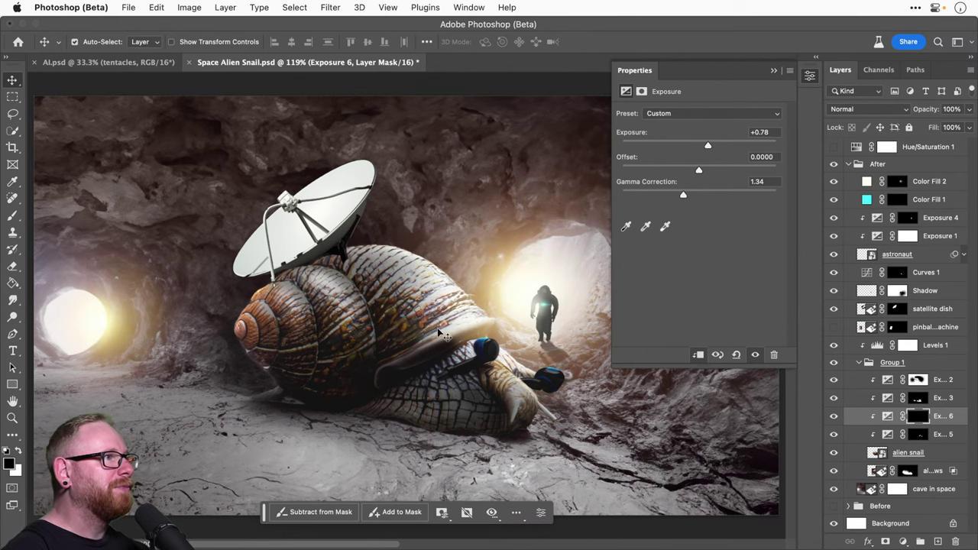
Step: Zoom in on the satellite dish and select its layer
key("z")
left_click(304, 237)
key("v")
left_click(304, 238)
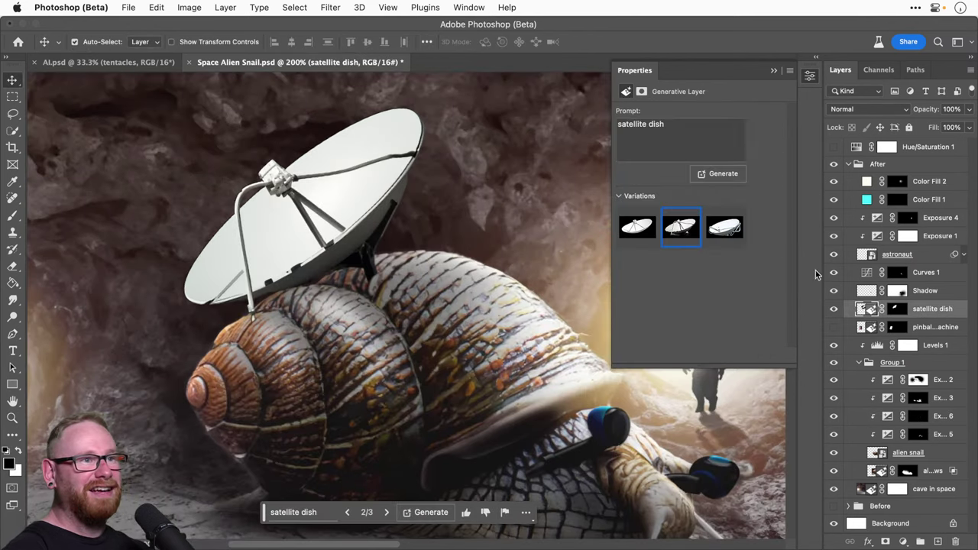
left_click(834, 309)
left_click(834, 309)
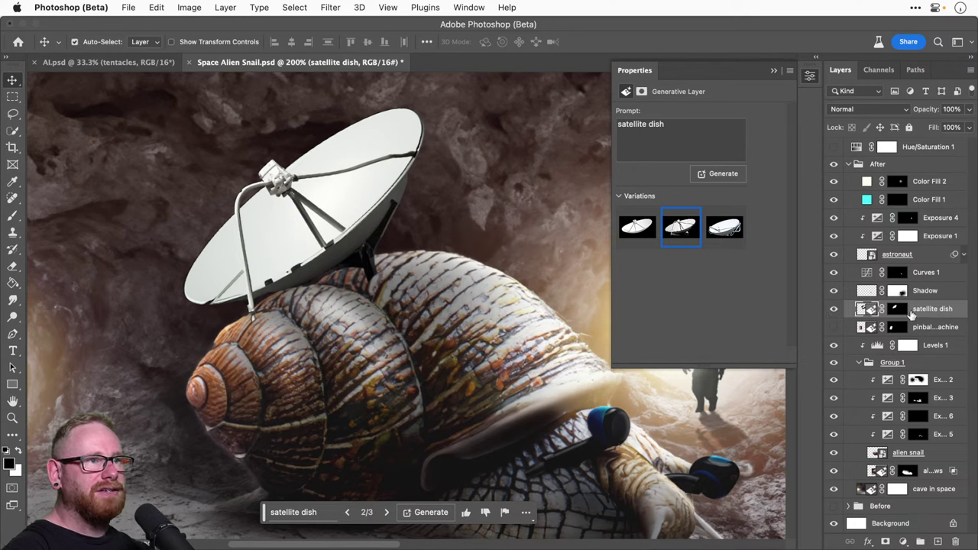
Step: Add an Exposure 7 adjustment that darkens the dish, clipped to the satellite dish layer
left_click(903, 541)
left_click(906, 440)
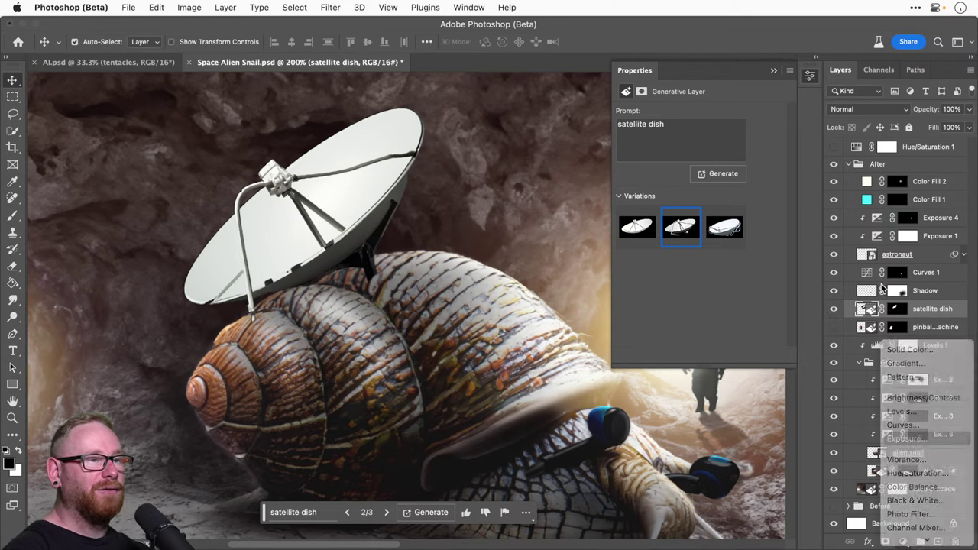
left_click(685, 145)
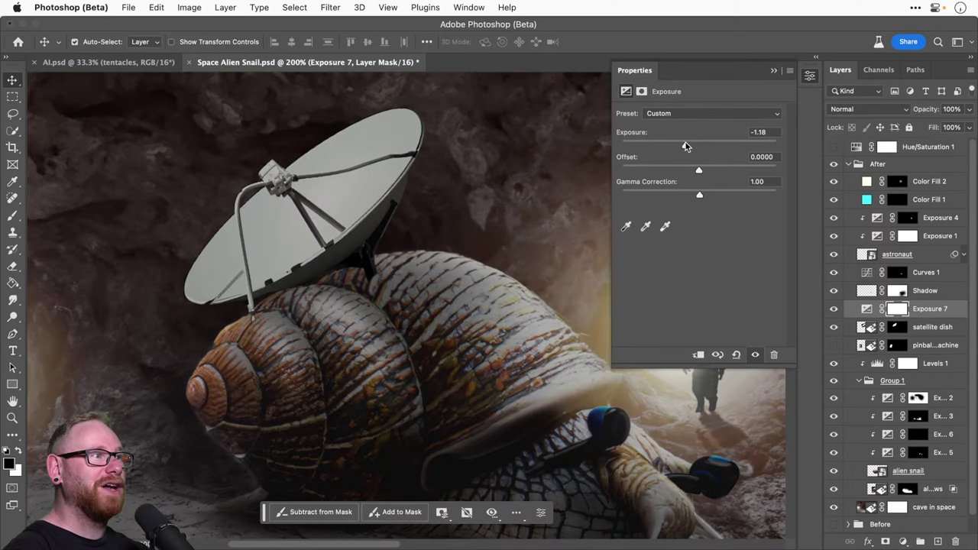
left_click(725, 195)
left_click_drag(682, 146, 679, 146)
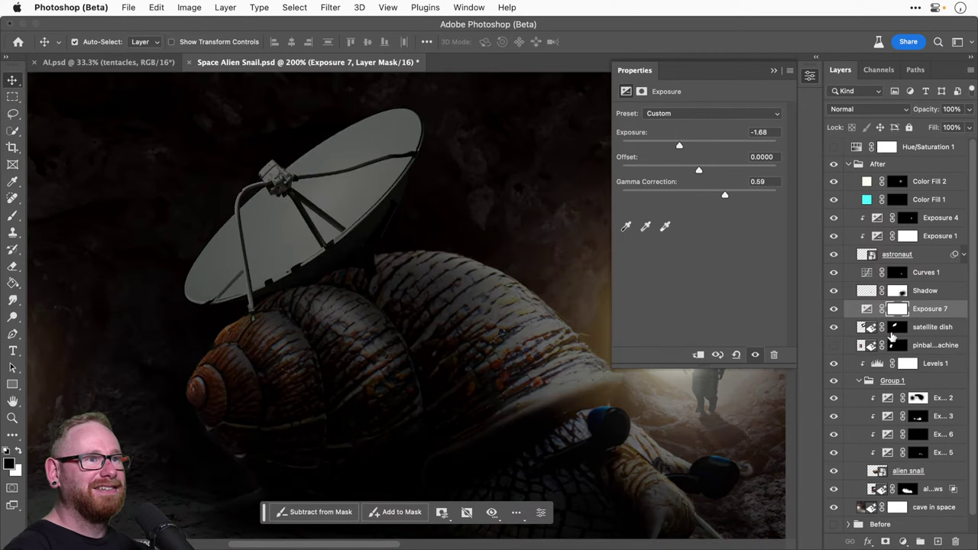
left_click(906, 317, "alt")
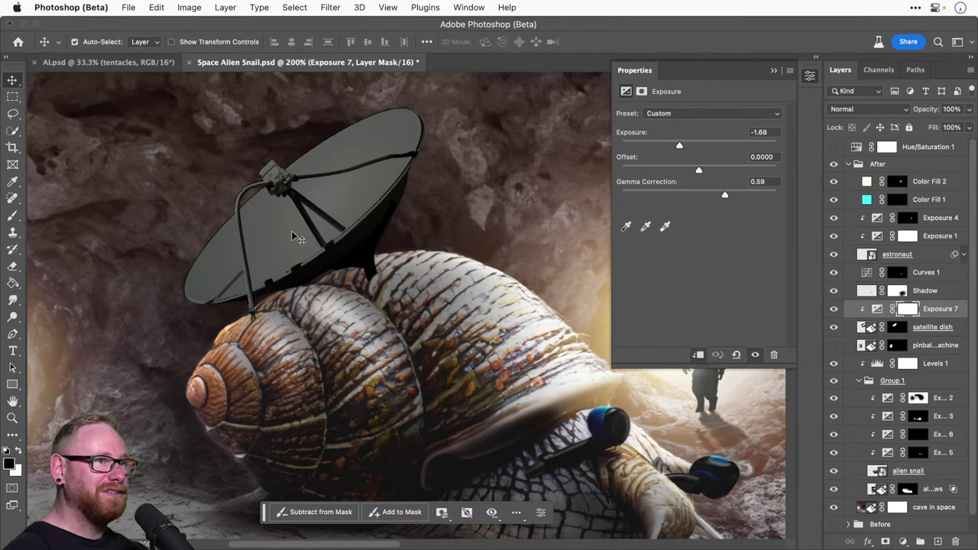
Step: Darken Exposure 7 to -2.24 exposure and 0.46 gamma, and select its mask
key("b")
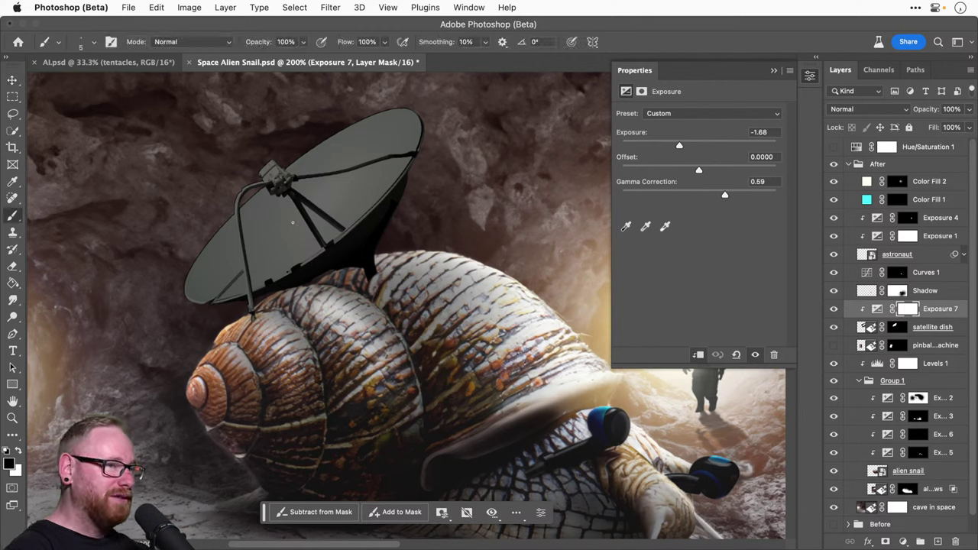
left_click(877, 309)
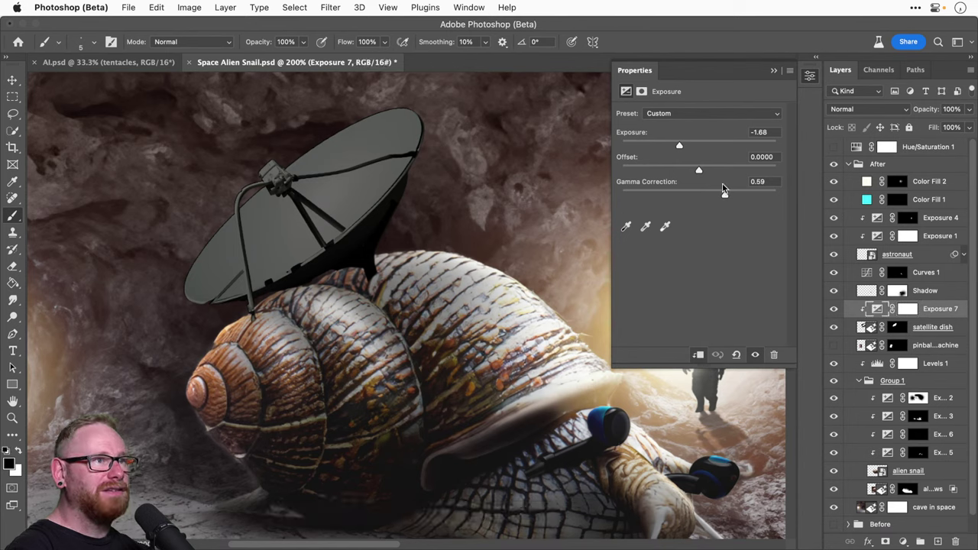
left_click_drag(675, 145, 671, 145)
left_click_drag(723, 191, 733, 195)
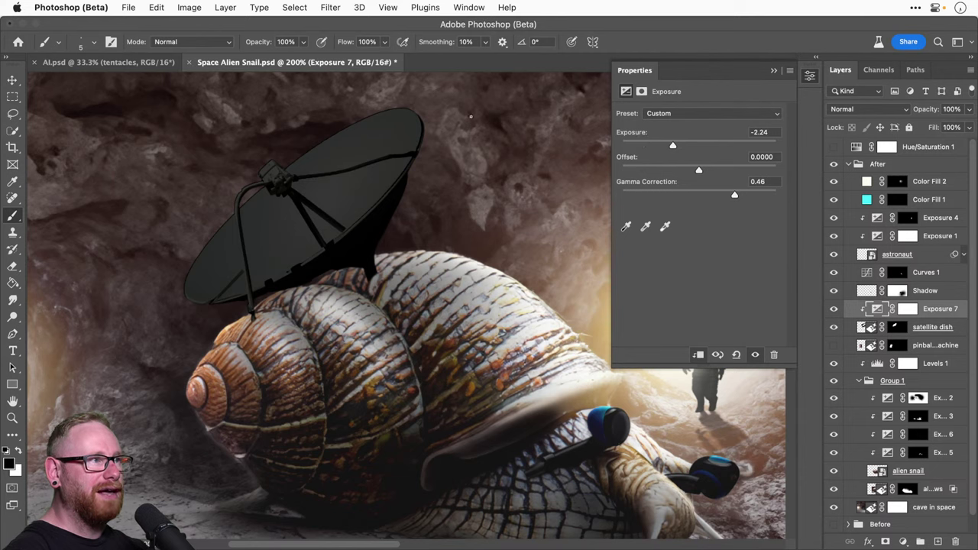
left_click(907, 309)
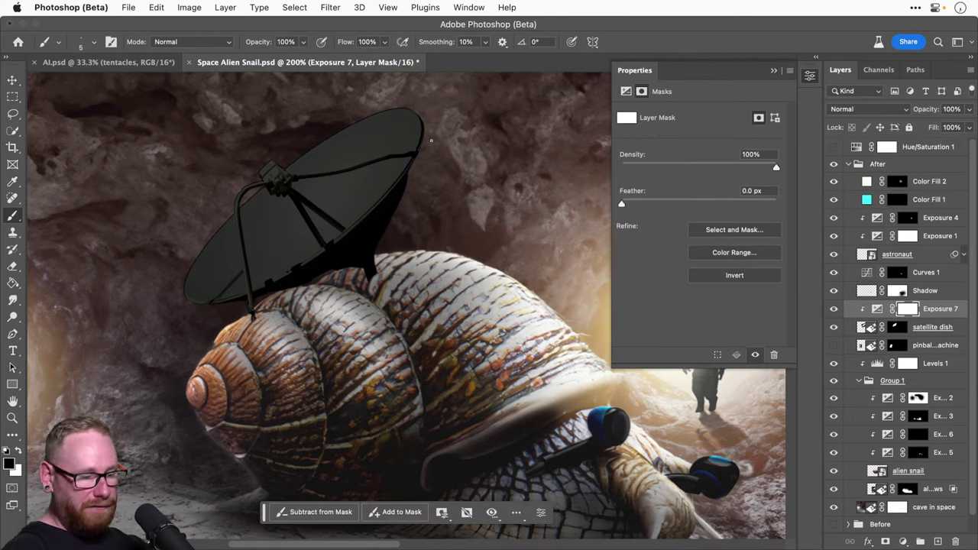
Step: Paint faint black strokes on Exposure 7's mask along the dish's lower edge, brush size 25 then 15
key("bracketright")
key("bracketright")
key("bracketright")
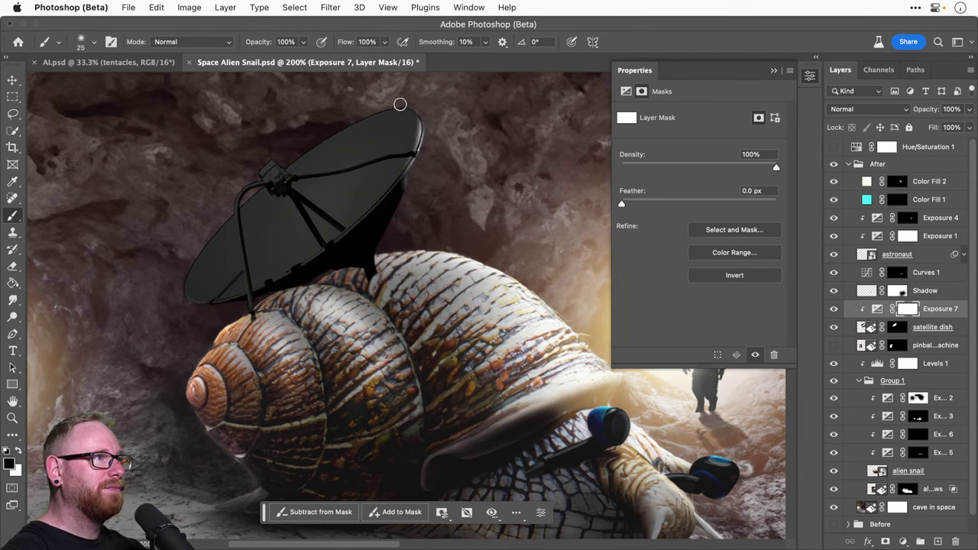
key("x")
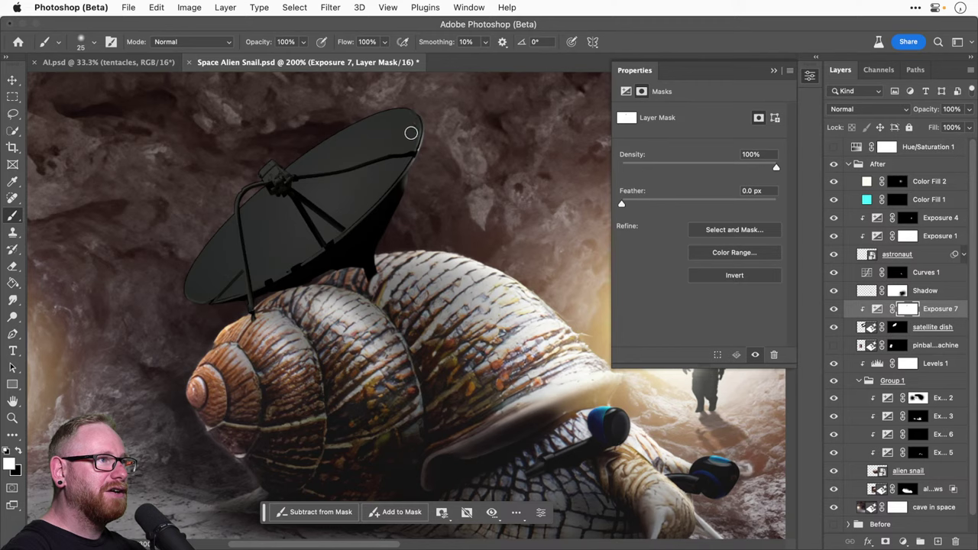
key("x")
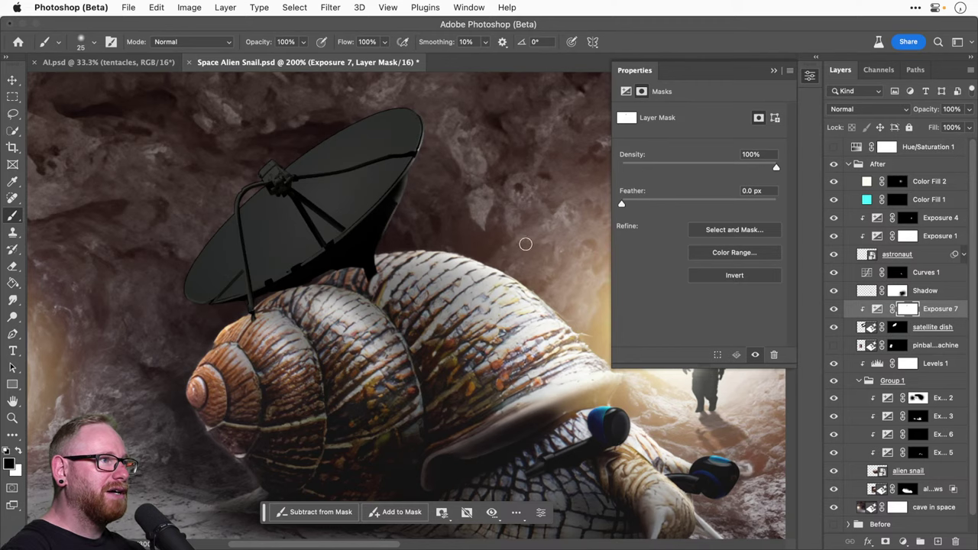
mouse_move(555, 243)
left_mouse_down()
mouse_move(459, 246)
mouse_move(546, 255)
left_mouse_up()
left_click_drag(321, 260, 489, 252)
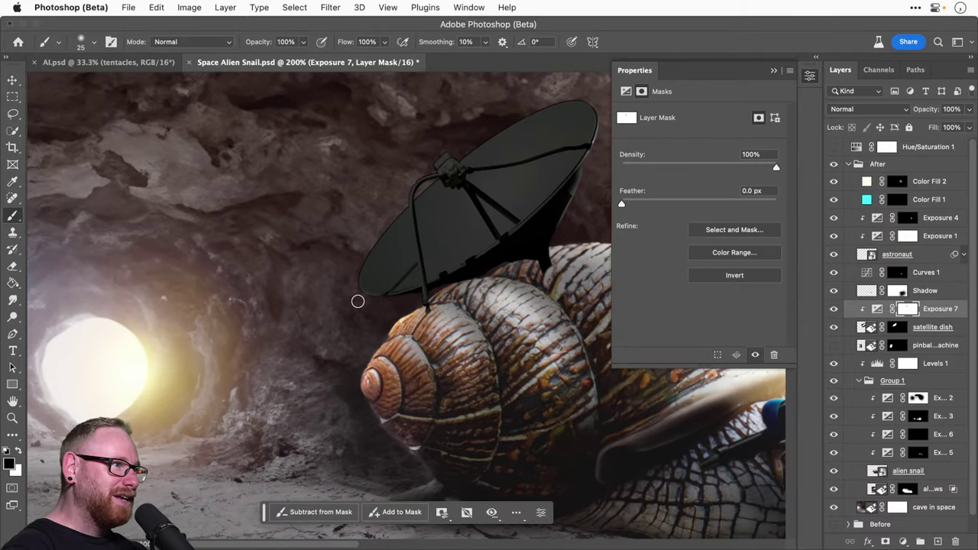
left_click_drag(359, 298, 375, 304)
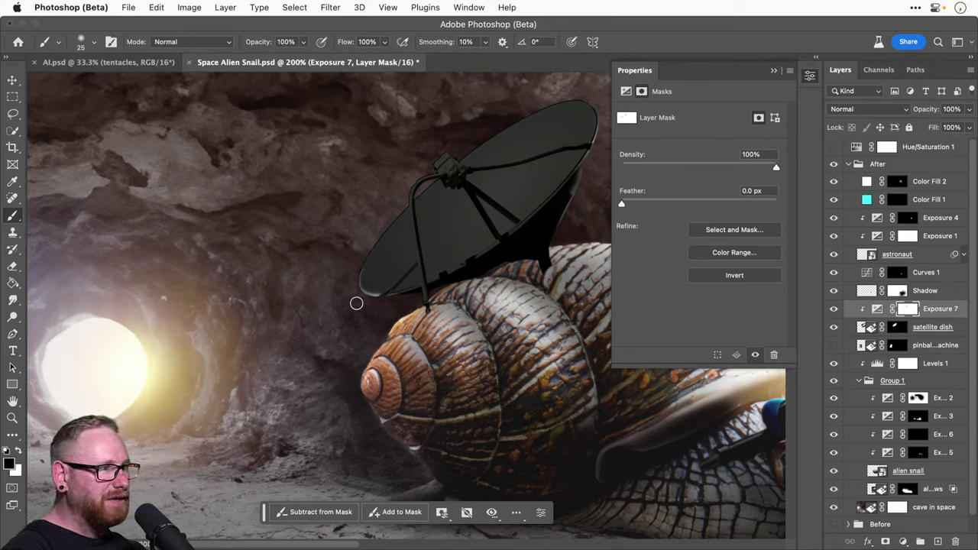
left_click_drag(367, 306, 417, 299)
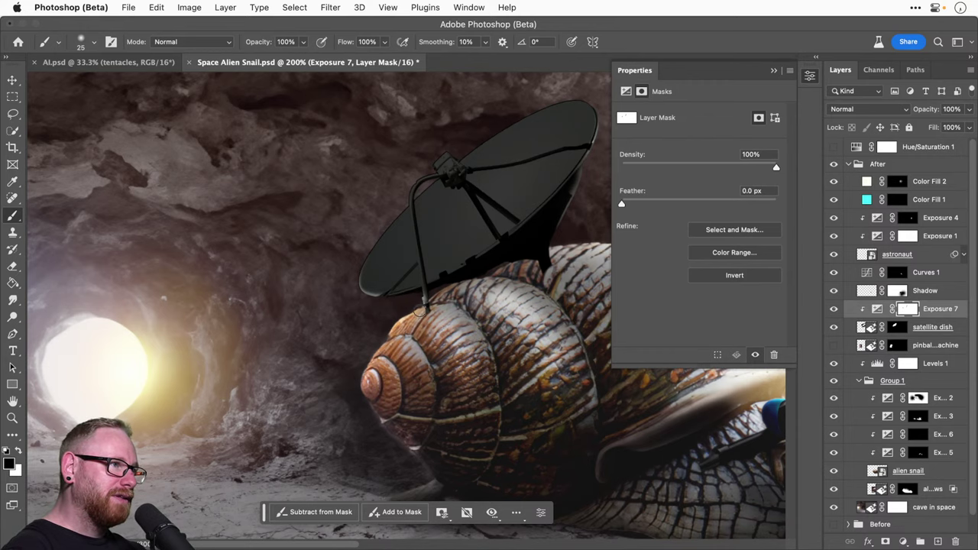
scroll(420, 309, "right", 5)
scroll(419, 310, "up", 2)
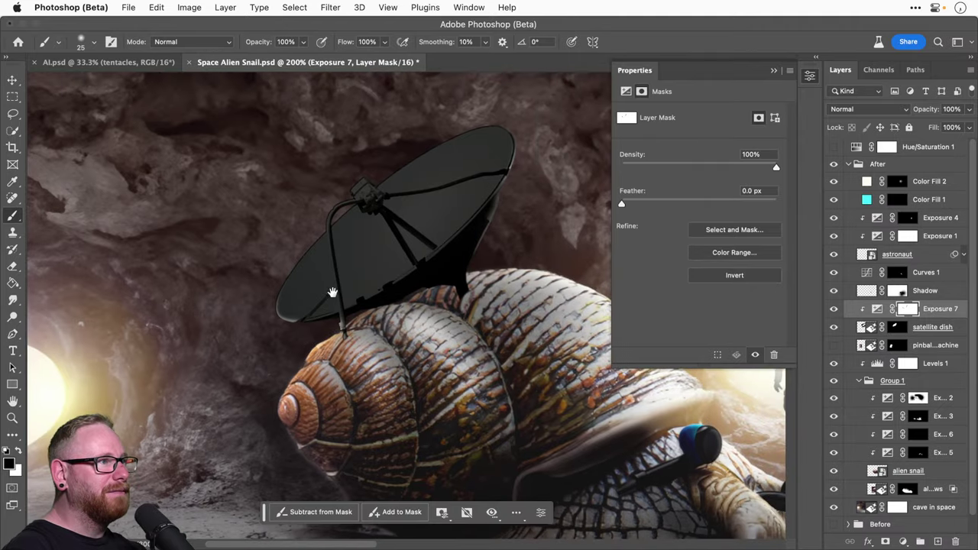
key("bracketleft")
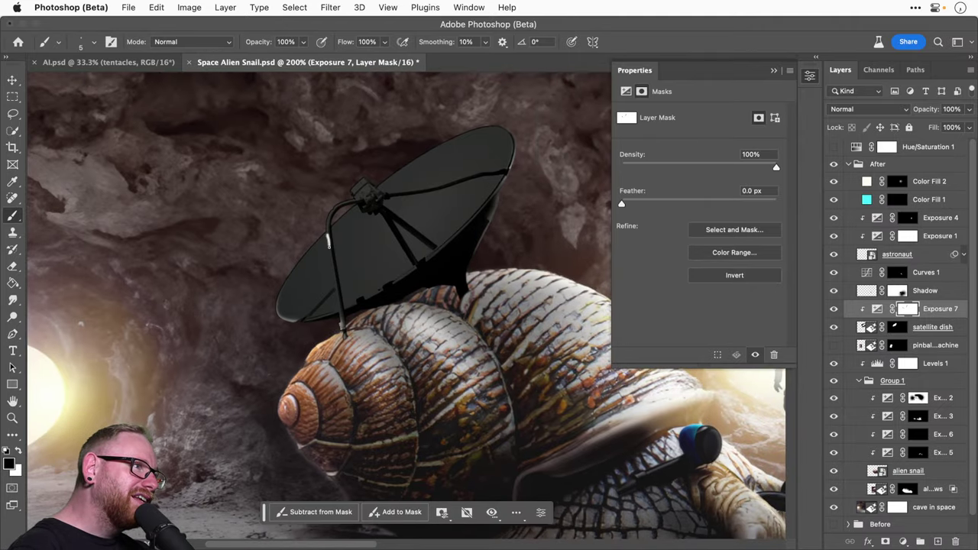
left_click_drag(332, 280, 336, 301)
key("super+z")
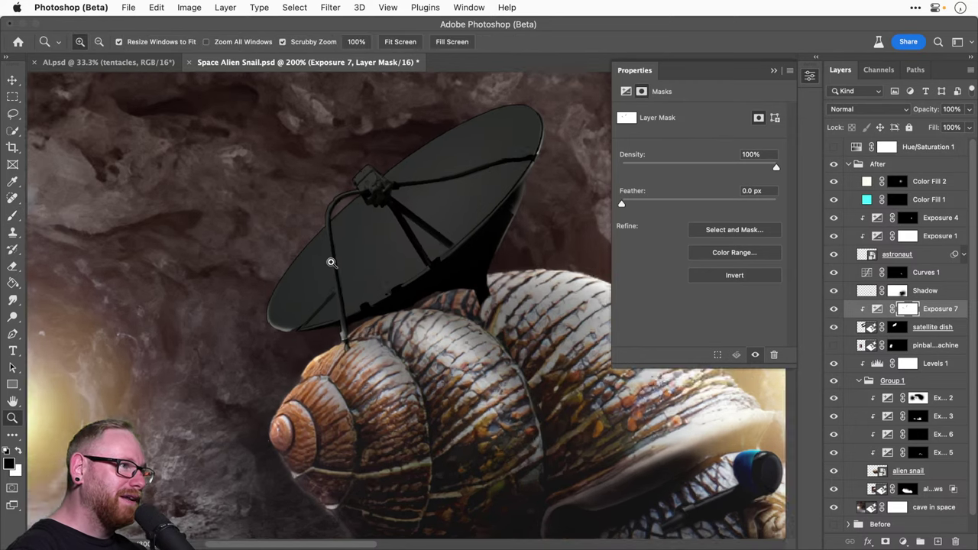
Step: Paint a thin highlight down the antenna pole on Exposure 7's mask
left_click(330, 269, "super")
left_click_drag(315, 216, 334, 203)
key("b")
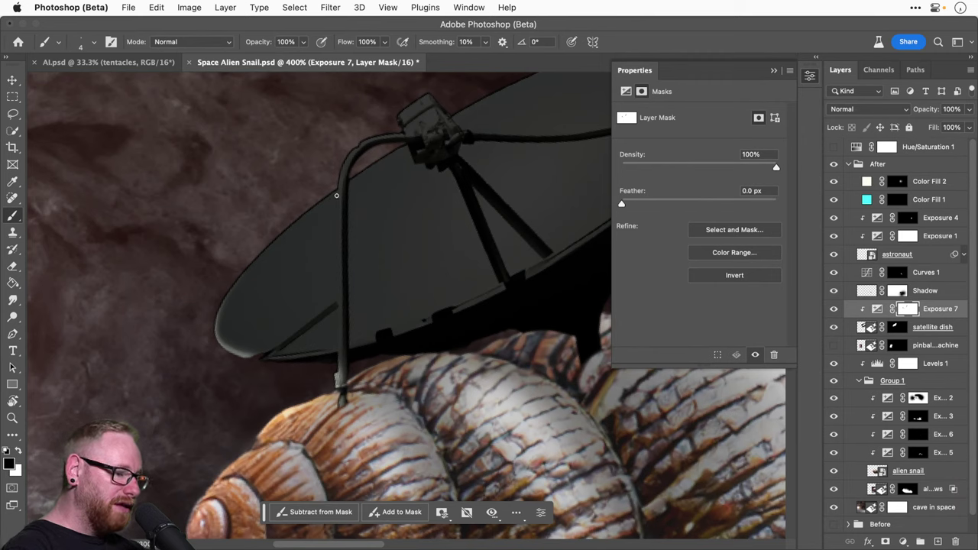
left_click_drag(339, 190, 338, 370)
key("x")
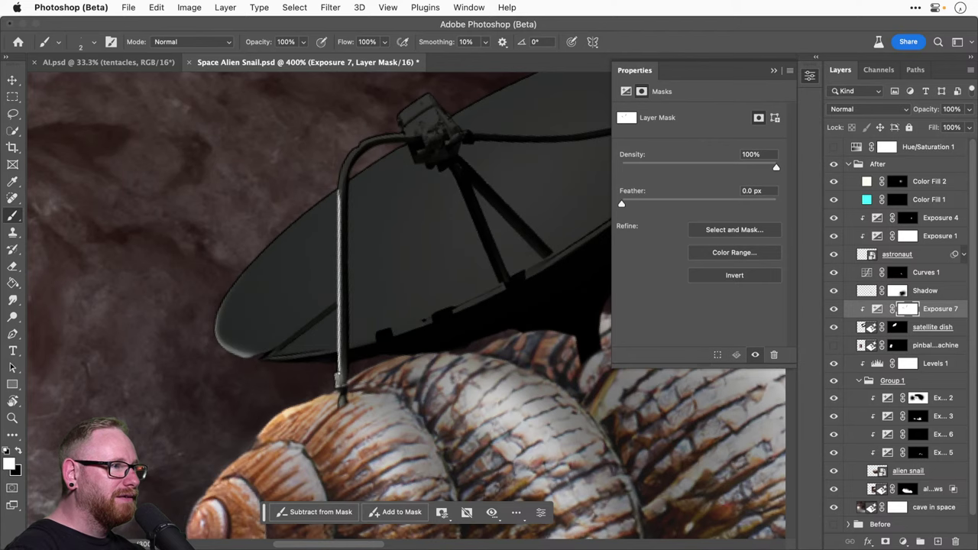
key("r")
left_click_drag(357, 287, 284, 219)
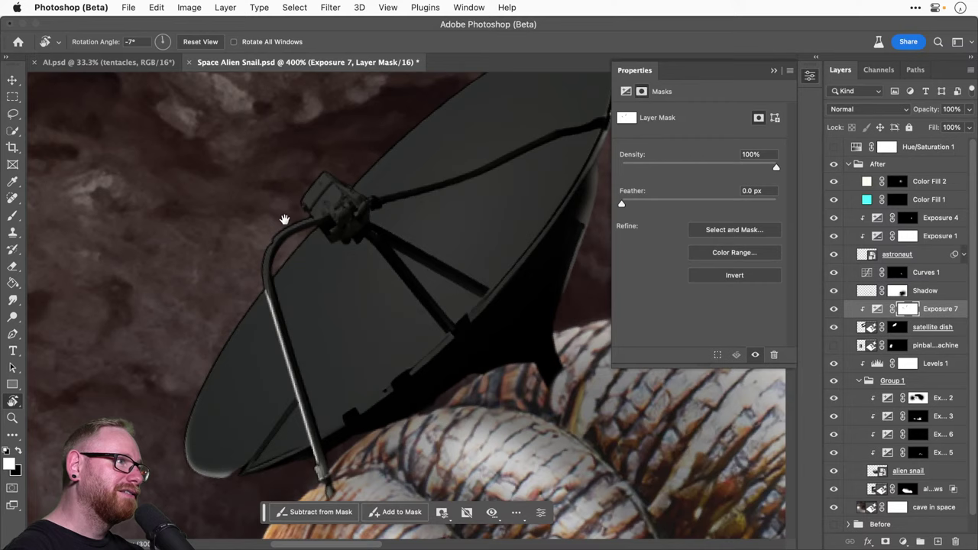
left_click(200, 42)
key("super+minus")
key("super+minus")
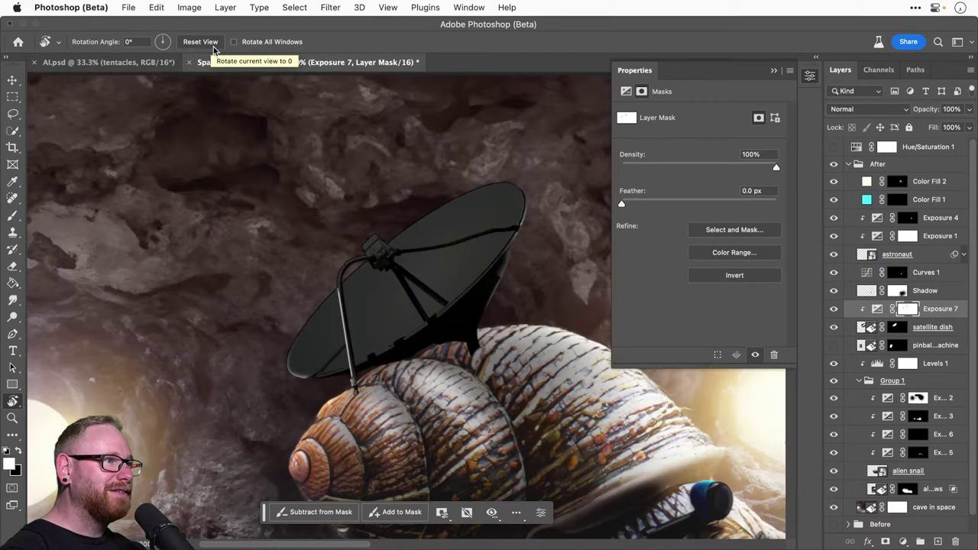
scroll(313, 238, "down", 3)
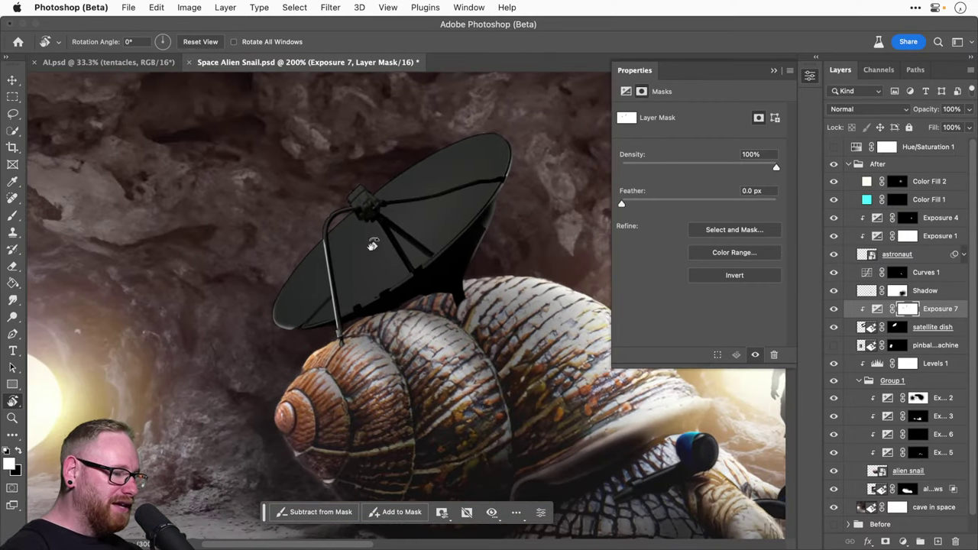
Step: Zoom to 300% and paint thin highlights along the dish's lower rim on the mask
key("b")
key("z")
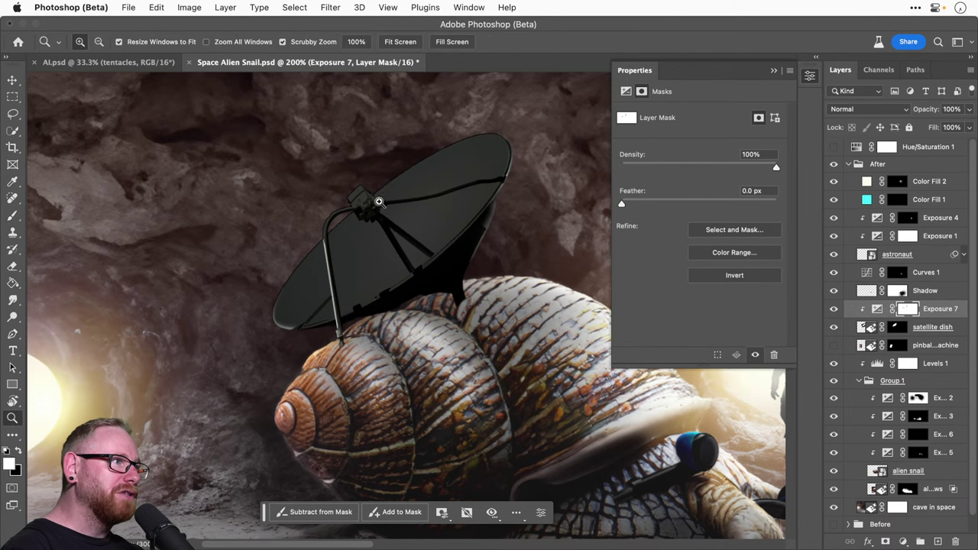
left_click(375, 203)
left_click_drag(382, 196, 384, 175)
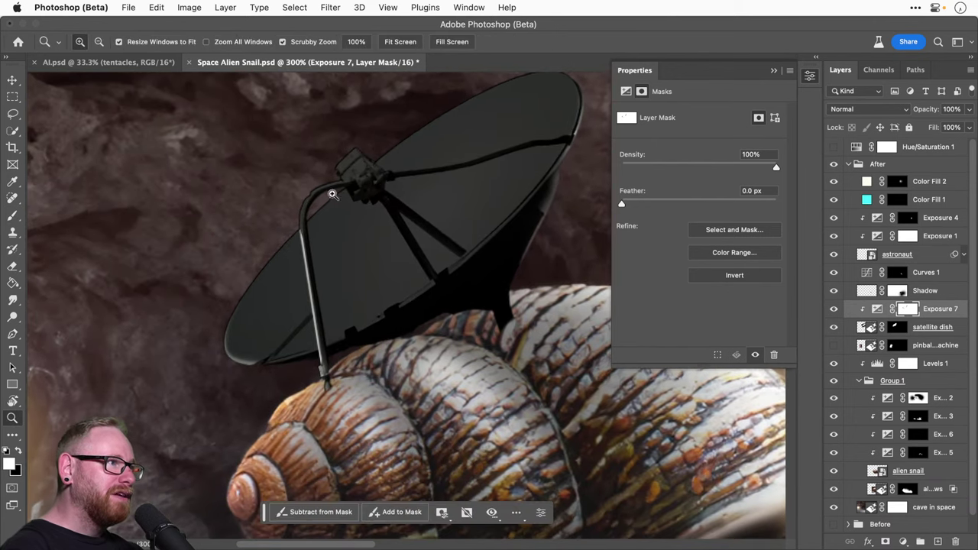
scroll(344, 168, "down", 3)
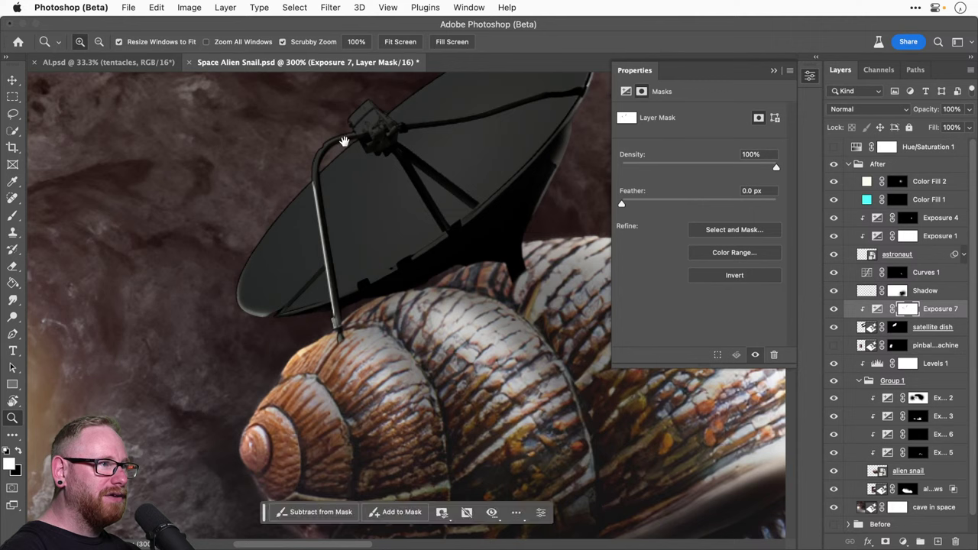
key("b")
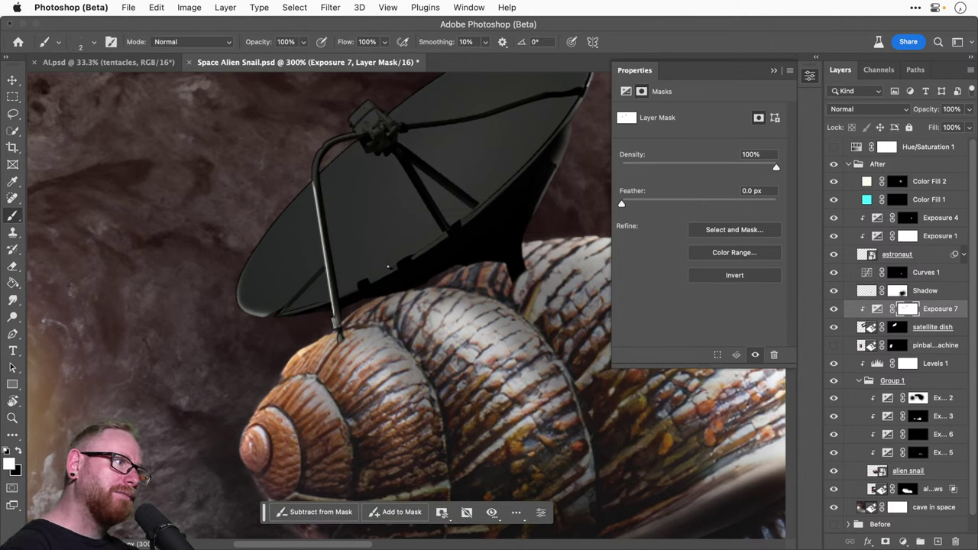
key("x")
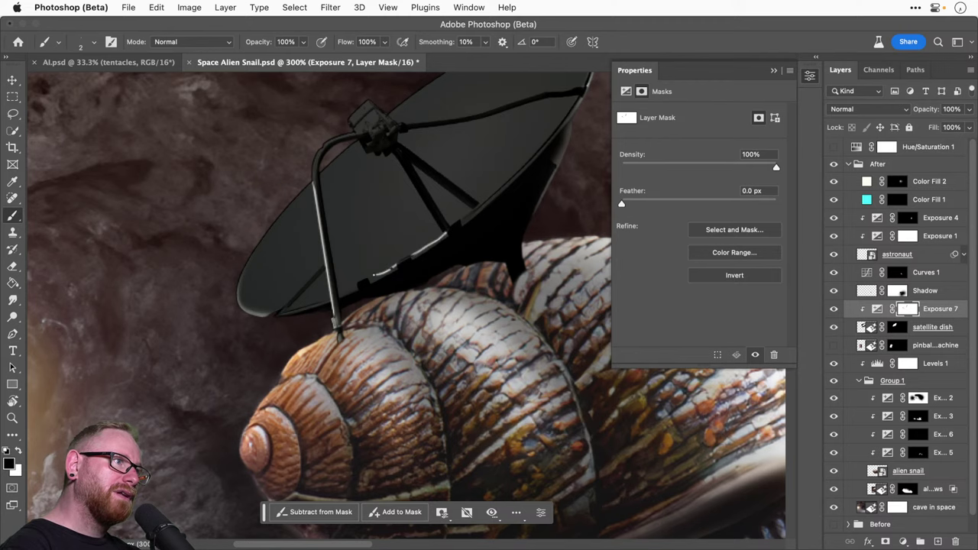
left_click(365, 281)
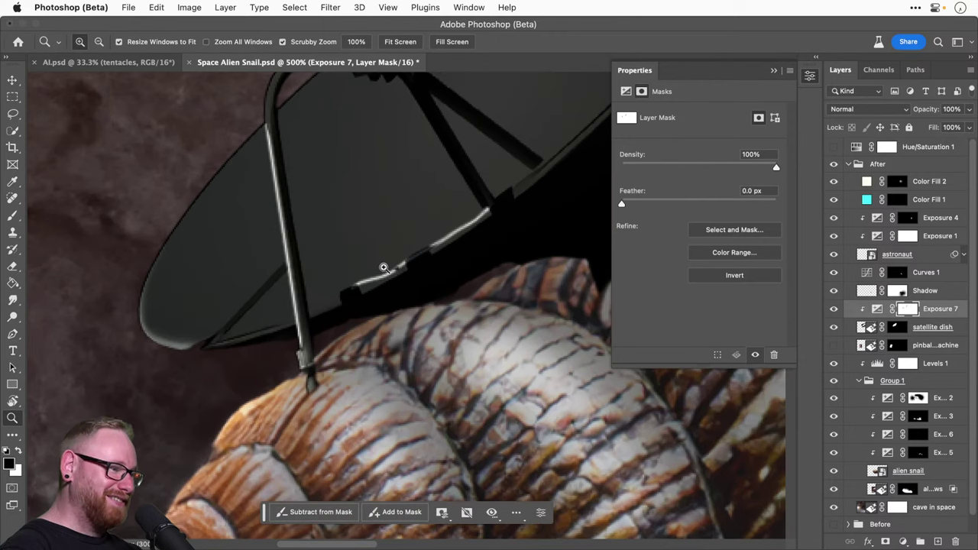
key("x")
key("x")
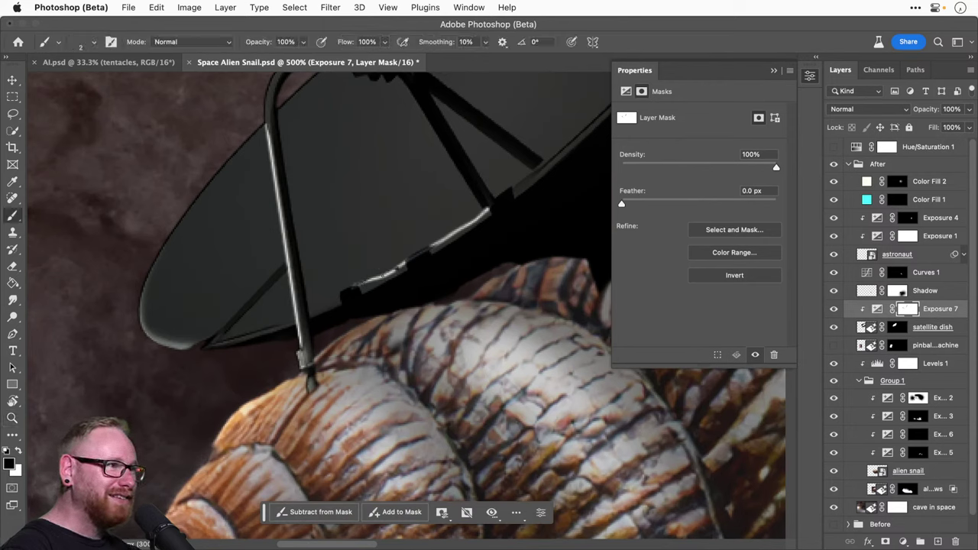
key("x")
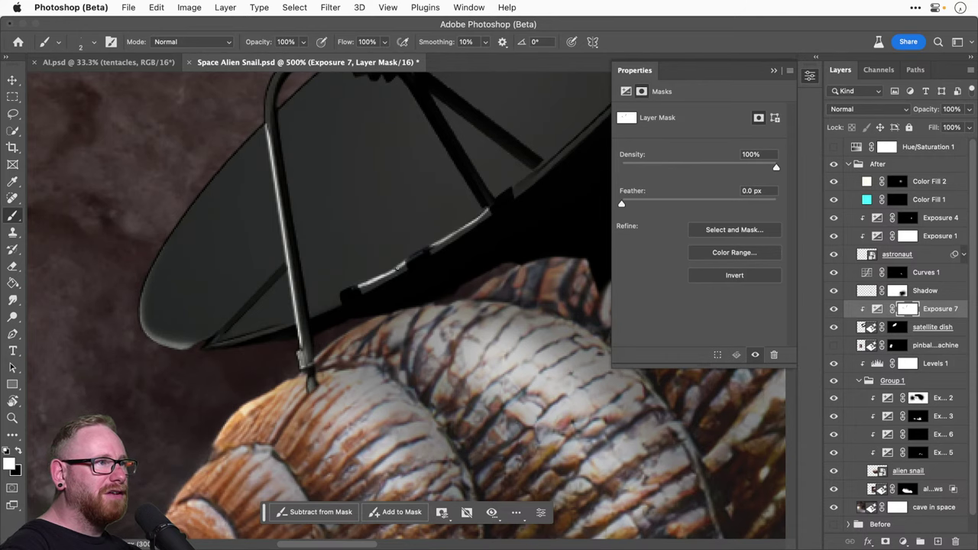
scroll(427, 258, "down", 5)
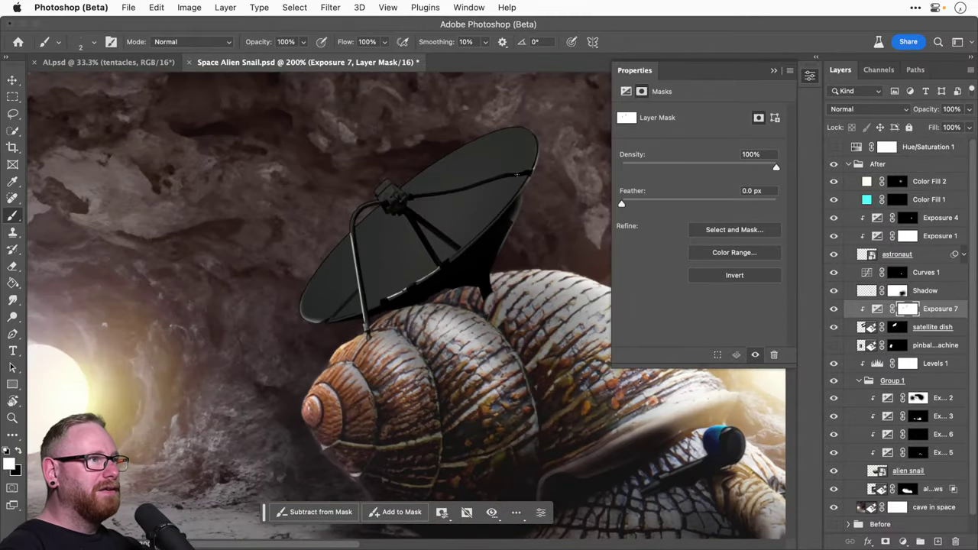
Step: Duplicate Exposure 7 above the satellite dish and give the copy a black mask
left_click(921, 329)
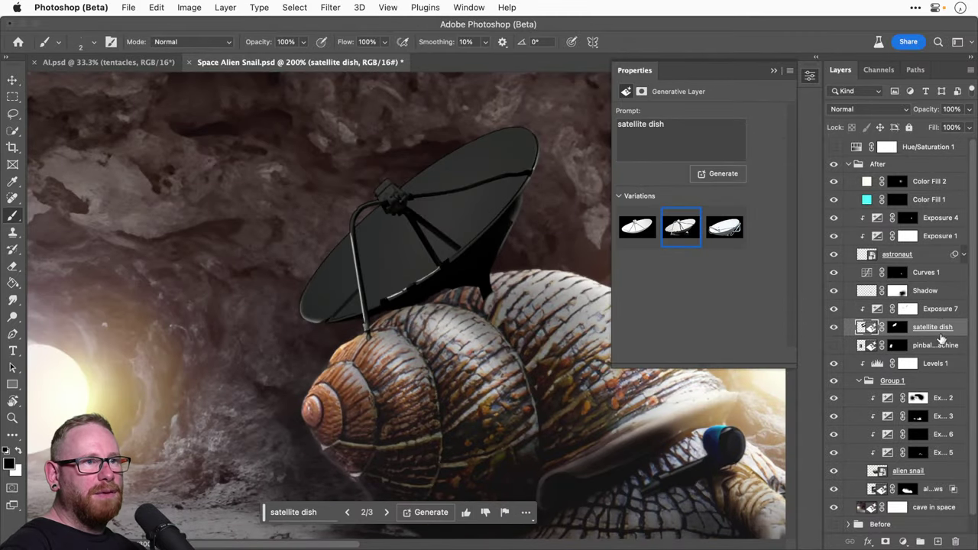
left_click(936, 312)
left_click_drag(937, 312, 925, 327, "alt")
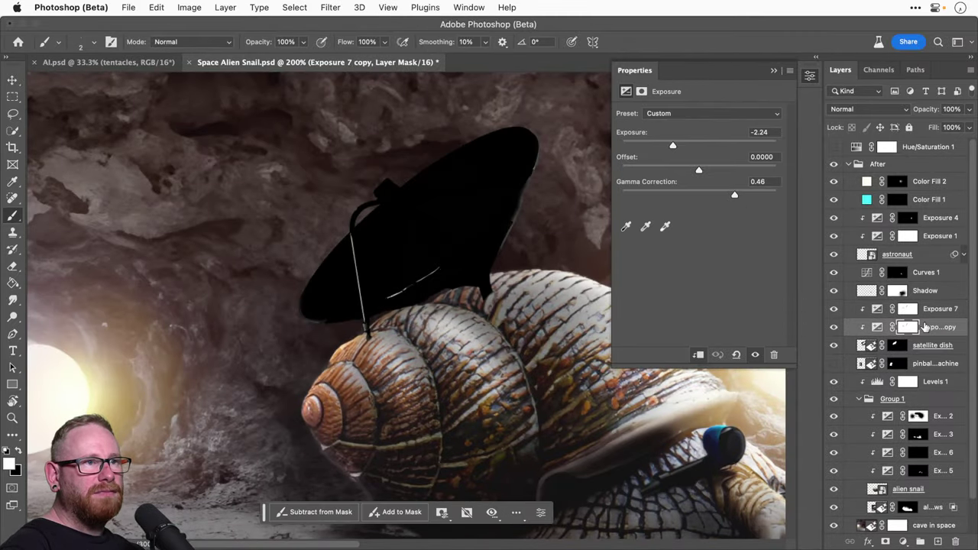
right_click(924, 327)
left_click(887, 352)
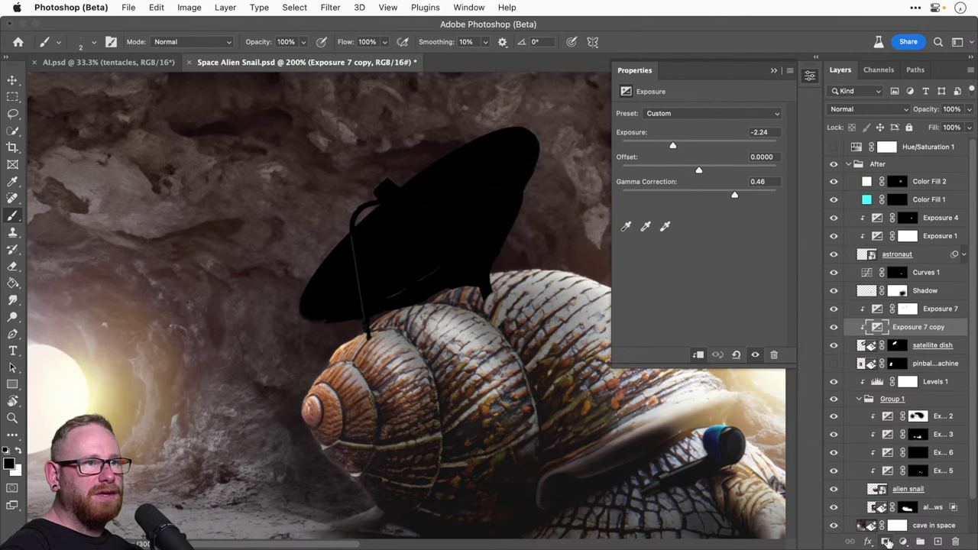
left_click(886, 541, "alt")
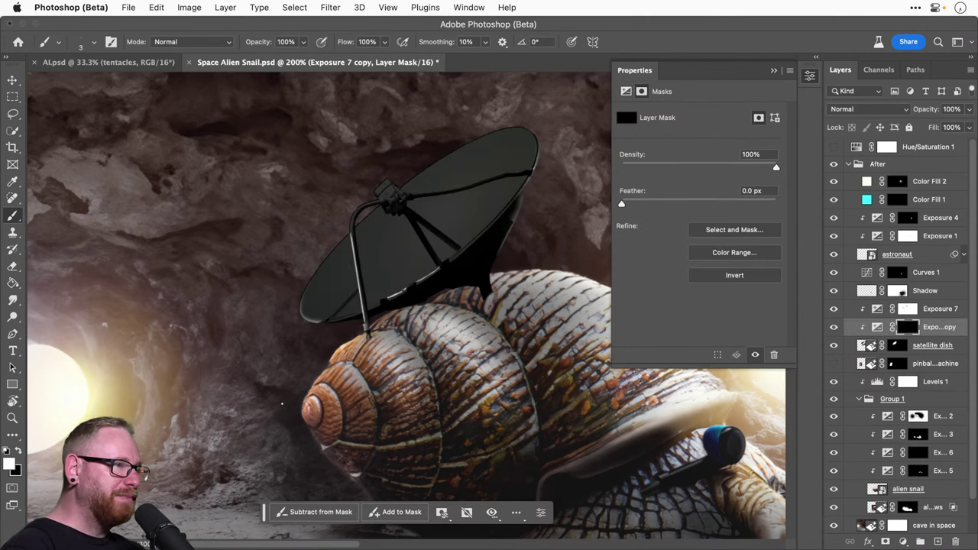
Step: Set the brush size to 300 and delete the Exposure 7 copy layer
left_click(303, 42)
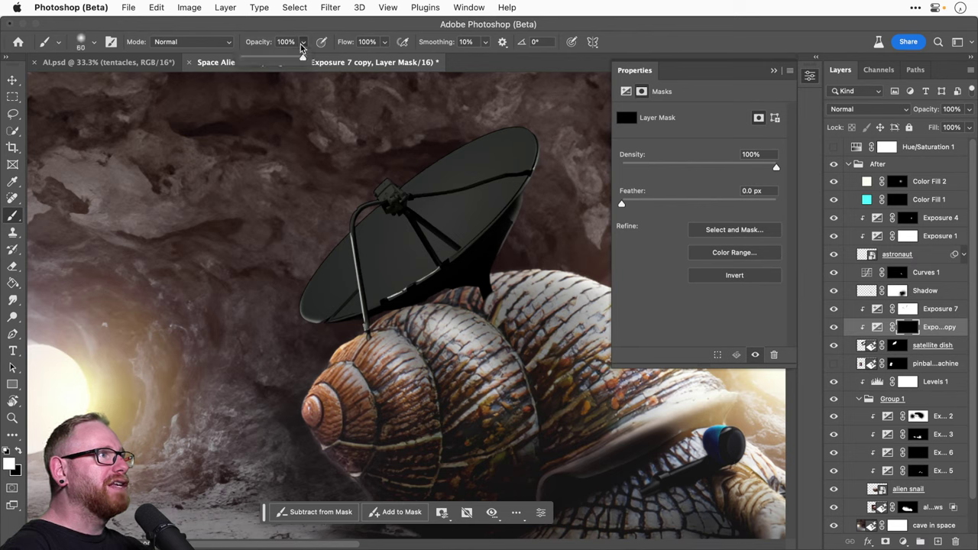
key("bracketright")
key("bracketright")
key("bracketright")
key("bracketright")
key("bracketright")
key("bracketright")
key("bracketright")
key("bracketright")
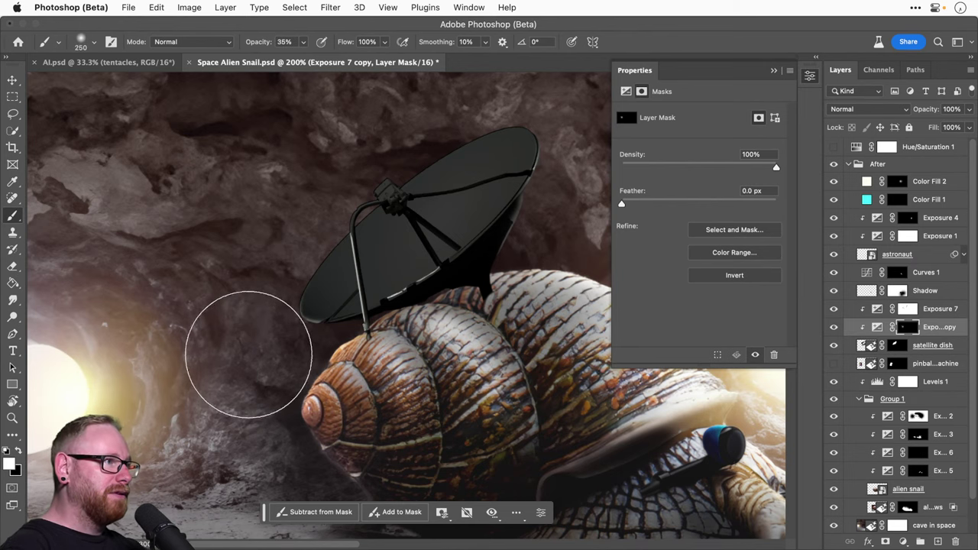
key("bracketright")
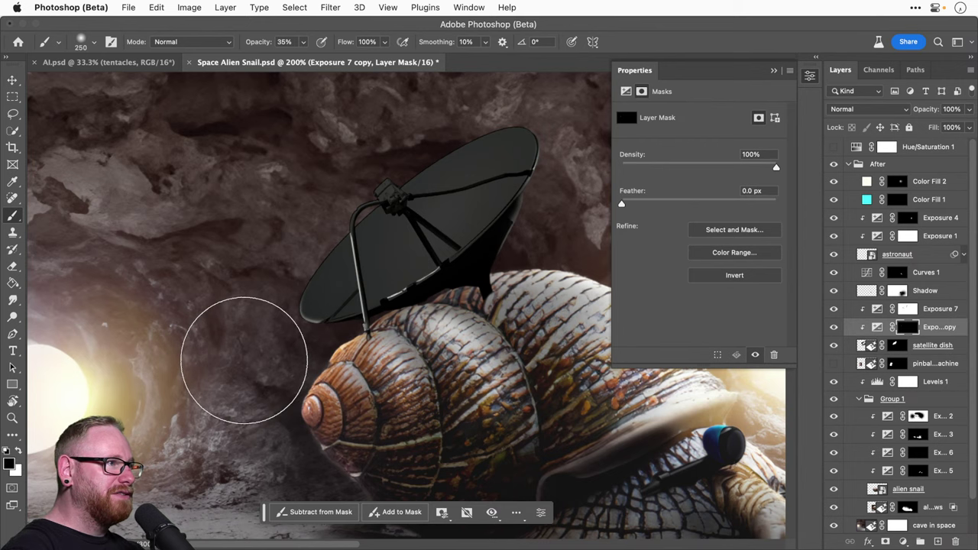
key("bracketright")
key("bracketright")
key("bracketright")
key("bracketright")
key("bracketright")
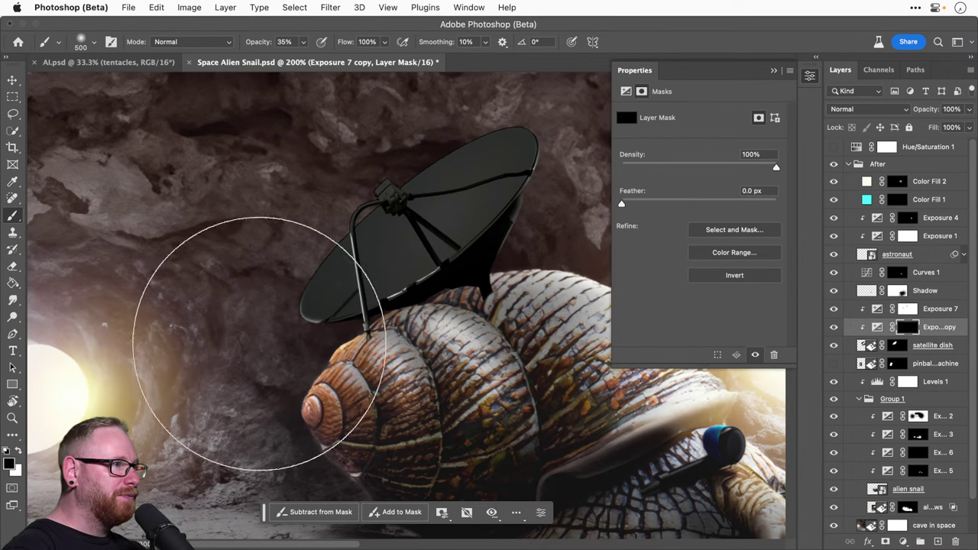
key("bracketleft")
key("bracketleft")
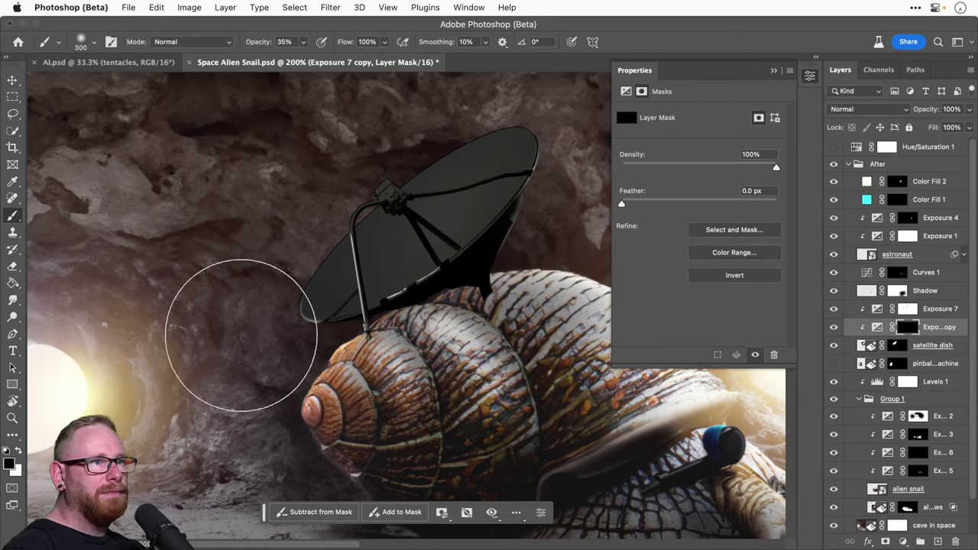
left_click_drag(939, 329, 940, 301)
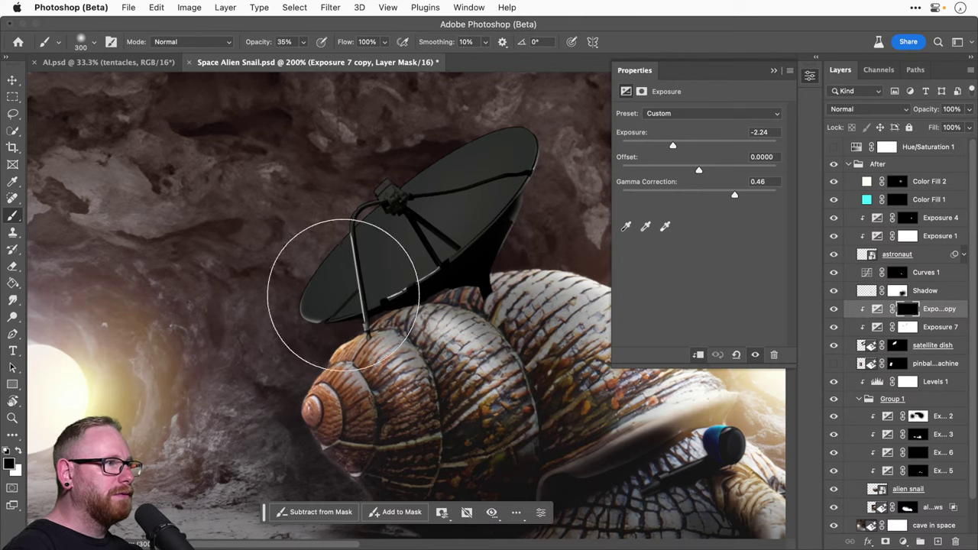
left_click_drag(912, 309, 954, 539)
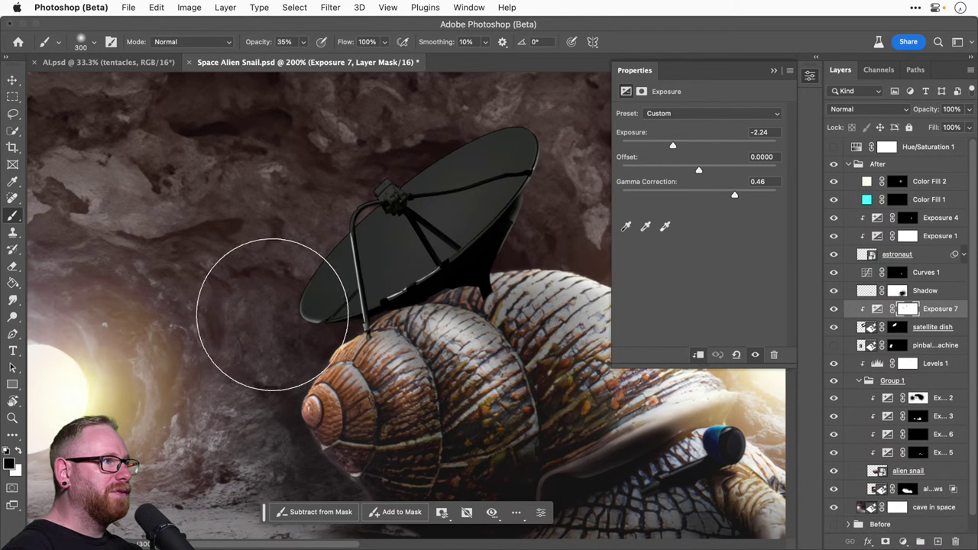
Step: Refine Exposure 7's mask around the dish with strokes at brush sizes 90 to 300
mouse_move(240, 313)
left_mouse_down()
mouse_move(226, 306)
mouse_move(258, 321)
mouse_move(217, 346)
mouse_move(190, 328)
mouse_move(240, 339)
mouse_move(229, 383)
mouse_move(247, 367)
mouse_move(217, 216)
mouse_move(303, 160)
left_mouse_up()
left_click_drag(385, 196, 275, 253)
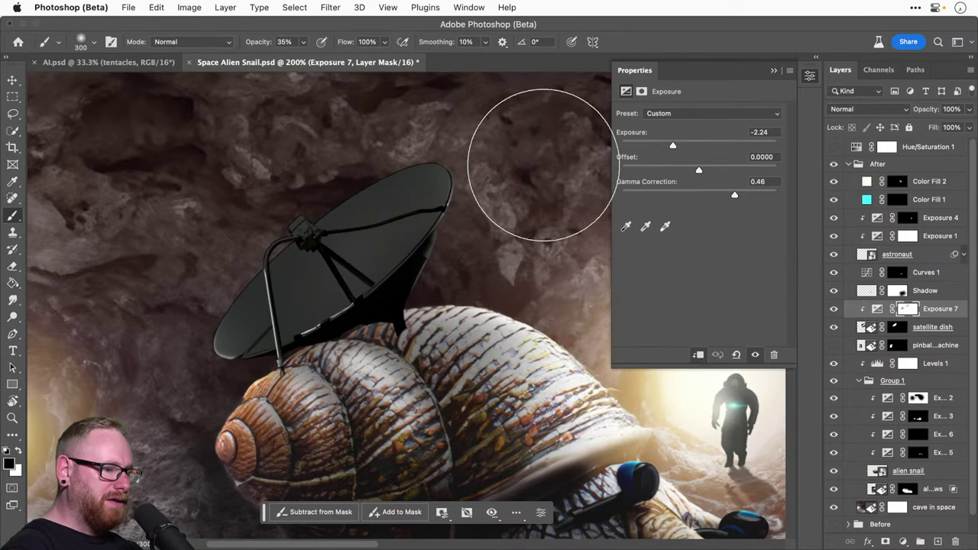
key("bracketleft")
key("bracketleft")
key("bracketleft")
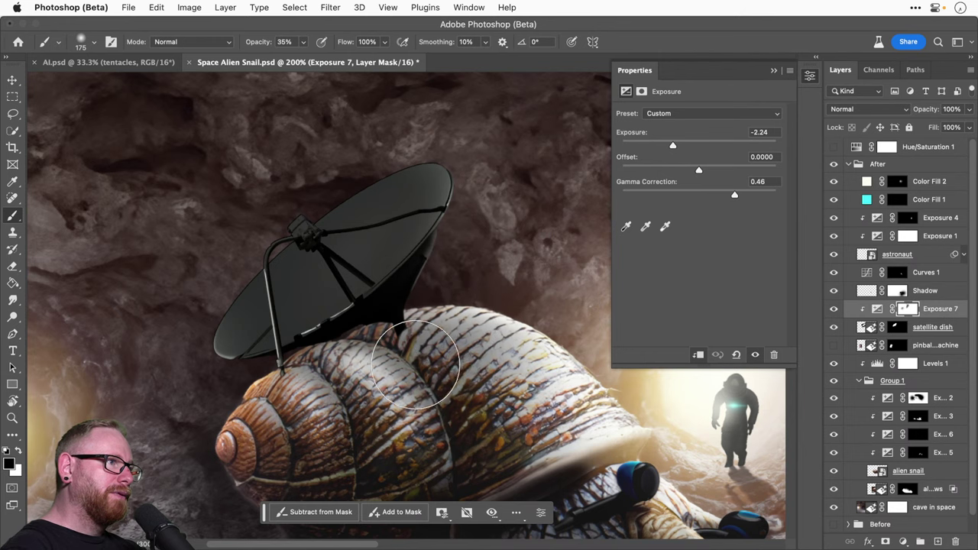
left_click_drag(218, 393, 355, 397)
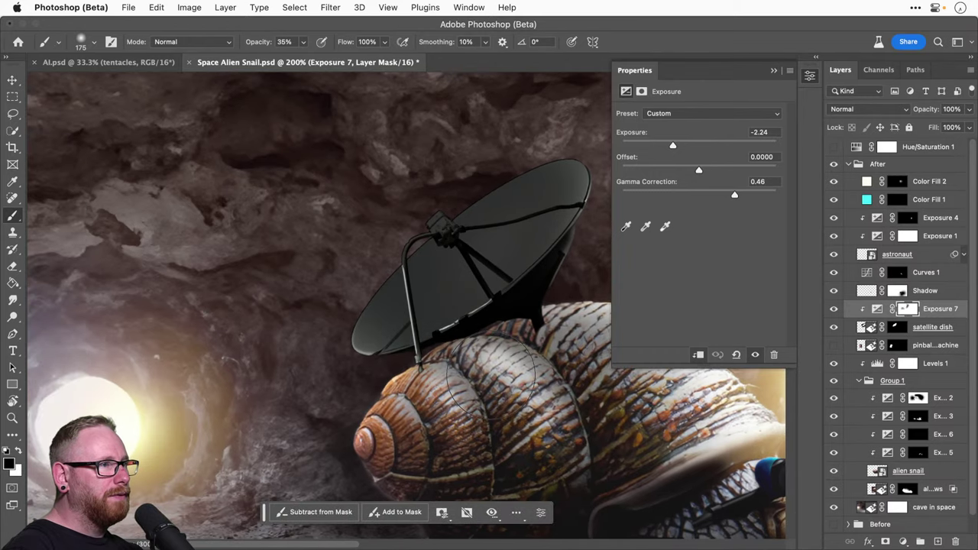
key("bracketright")
key("bracketright")
key("bracketright")
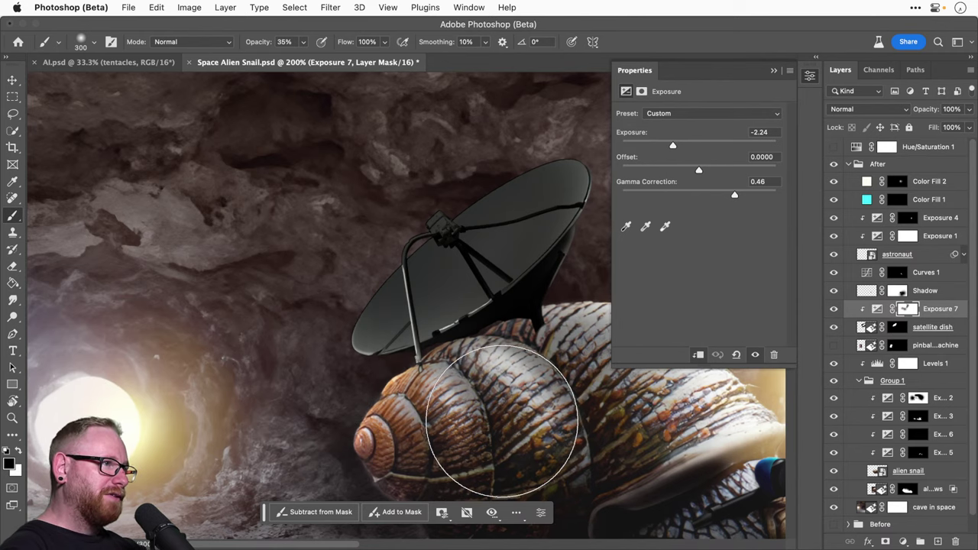
key("bracketleft")
key("bracketleft")
key("bracketleft")
key("bracketleft")
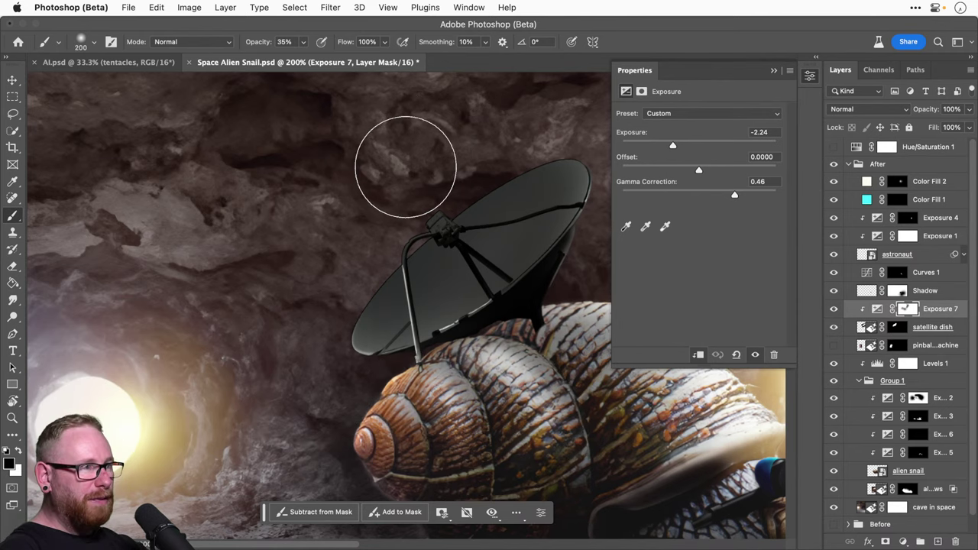
key("bracketleft")
key("bracketleft")
key("bracketleft")
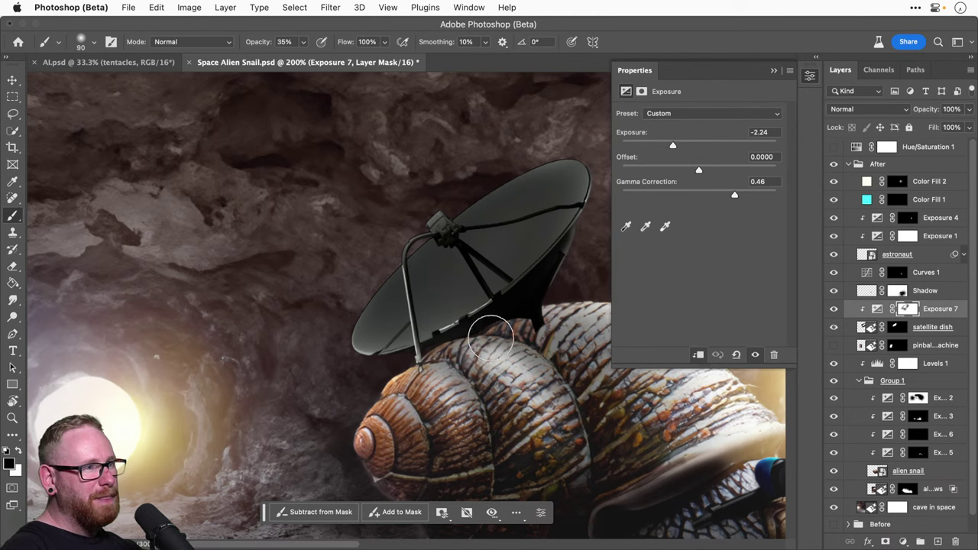
left_click_drag(535, 272, 433, 287)
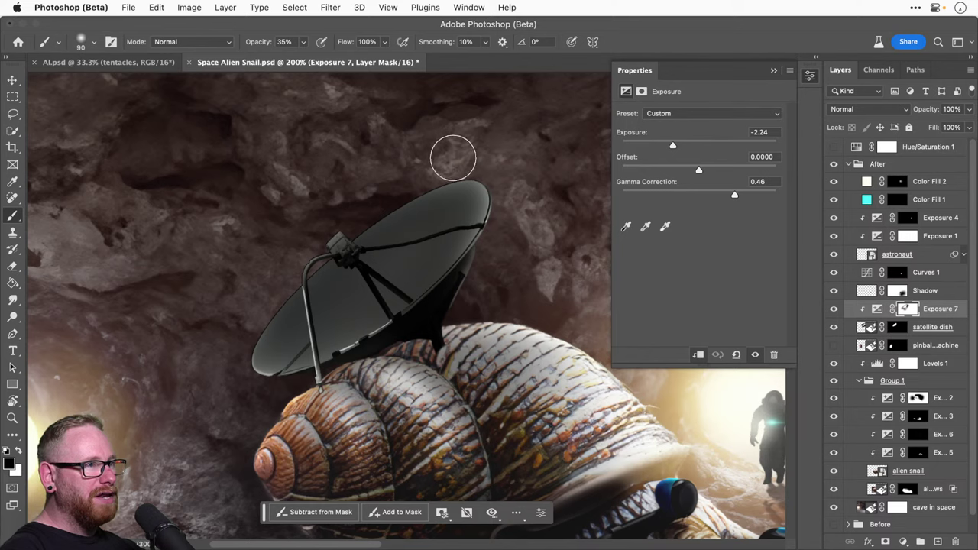
key("bracketright")
key("bracketright")
key("bracketright")
key("bracketright")
key("bracketright")
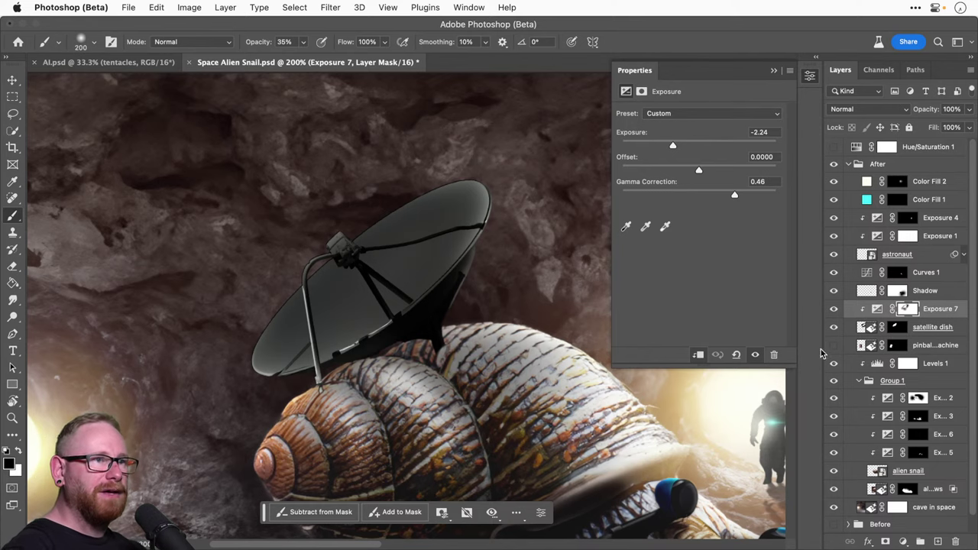
Step: Lower Exposure 7's exposure and gamma further, then group it with the satellite dish as Group 2
left_click(877, 309)
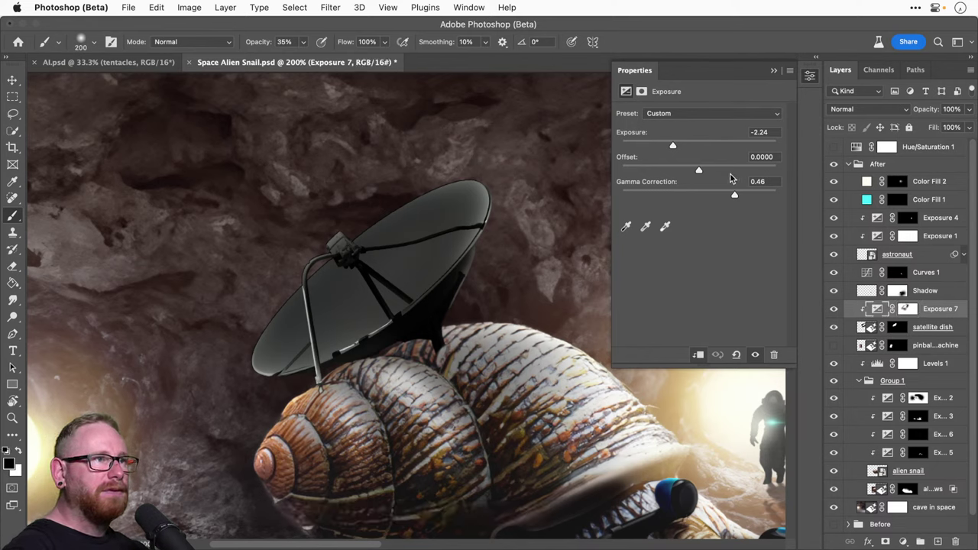
mouse_move(669, 145)
left_mouse_down()
mouse_move(657, 148)
mouse_move(670, 148)
left_mouse_up()
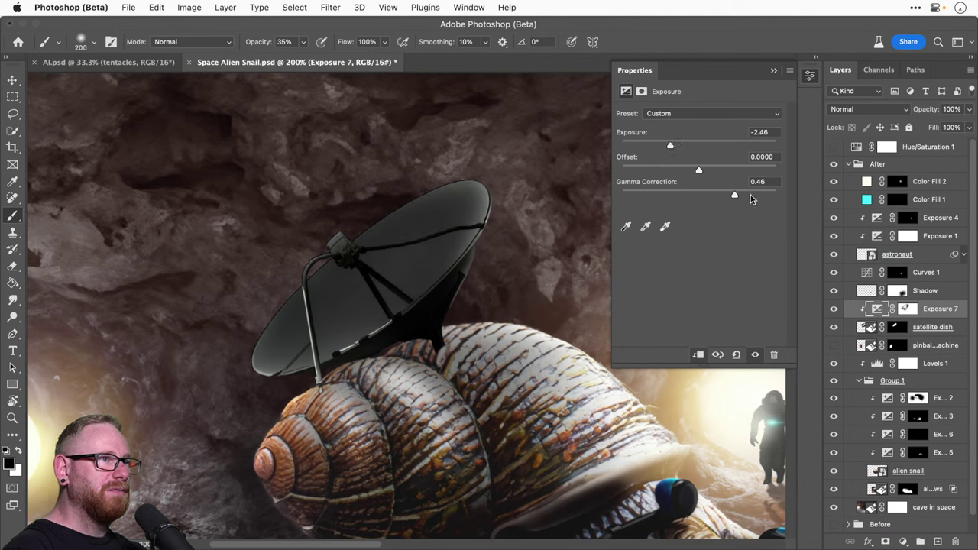
left_click_drag(750, 197, 739, 196)
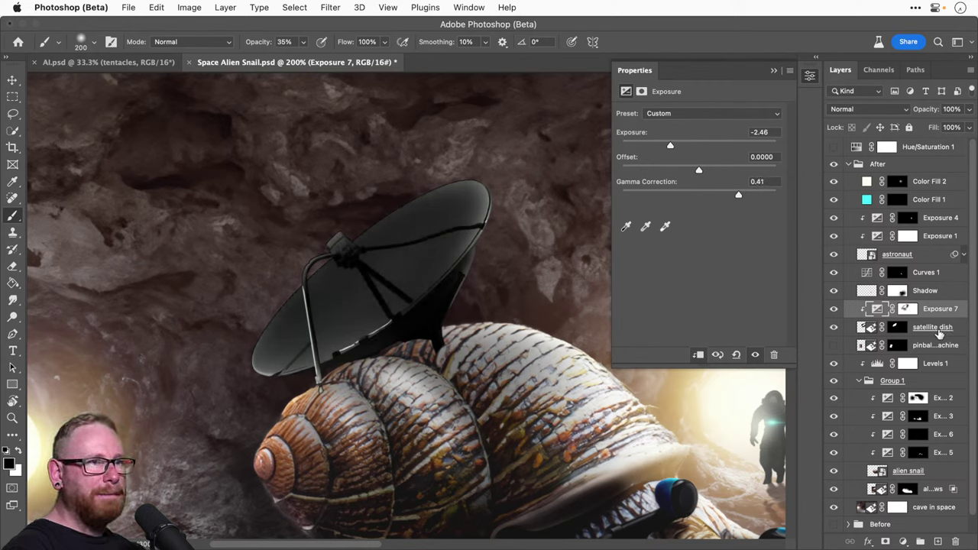
left_click(939, 332, "shift")
key("ctrl+g")
Step: Add a Levels 2 adjustment clipped to Group 2 with output black 13 and midtones 0.90
left_click(903, 541)
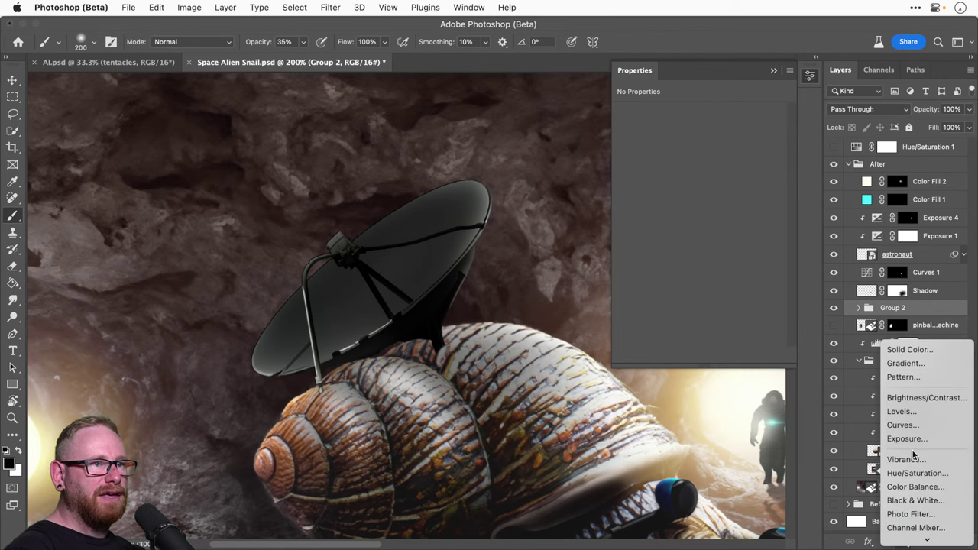
left_click(912, 414)
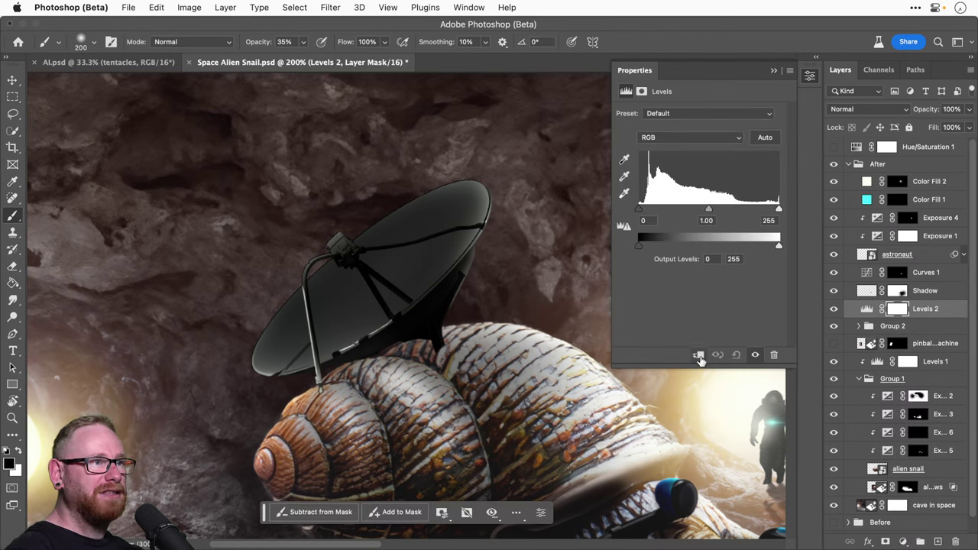
left_click(699, 356)
left_click_drag(640, 250, 646, 250)
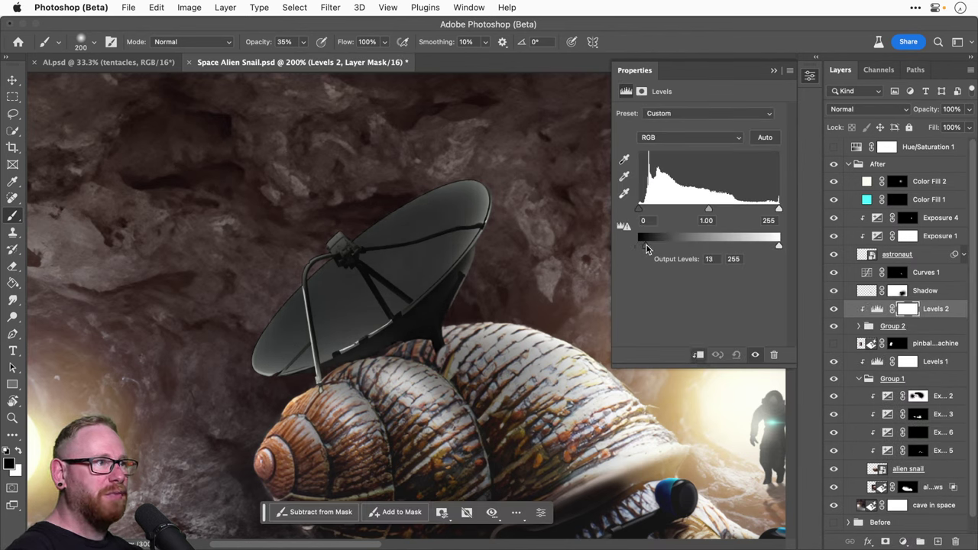
left_click_drag(715, 210, 718, 210)
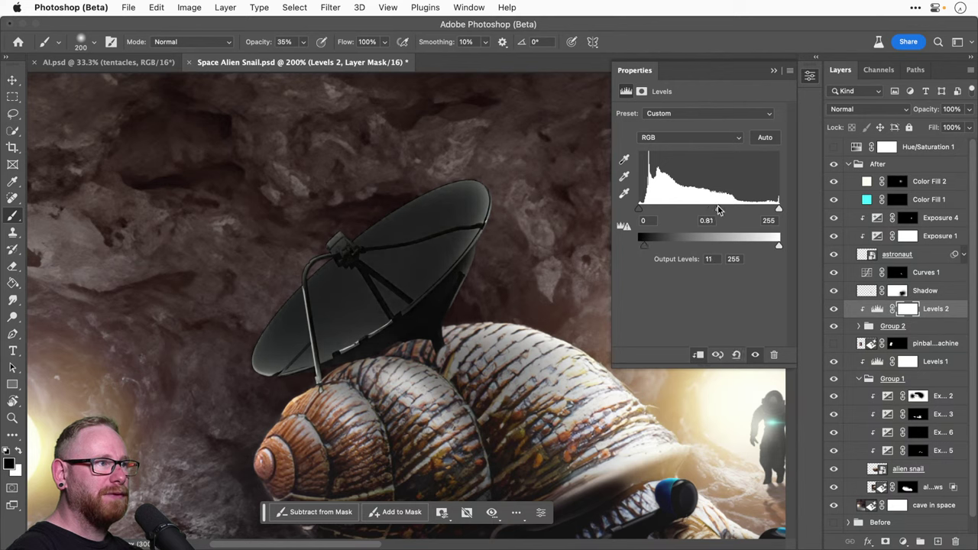
left_click_drag(646, 244, 648, 248)
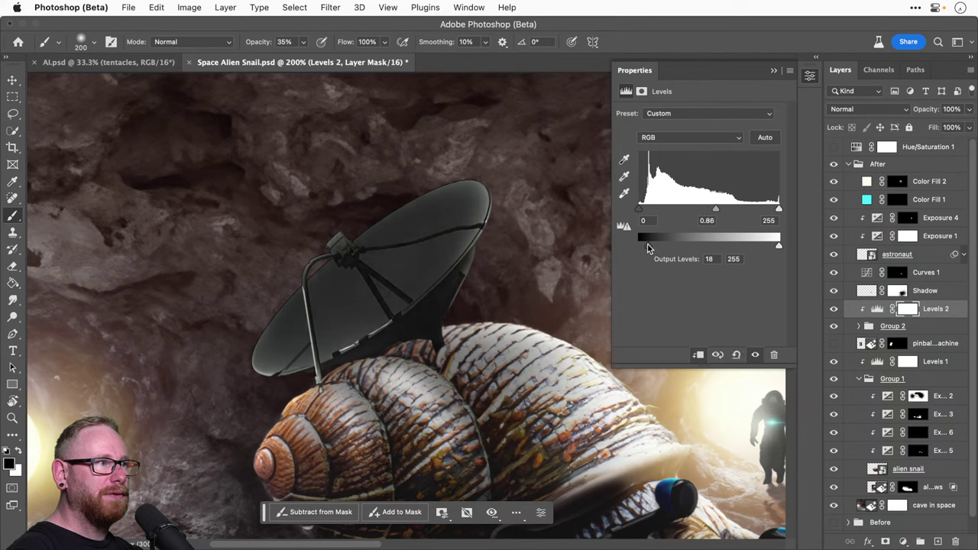
key("super+0")
key("v")
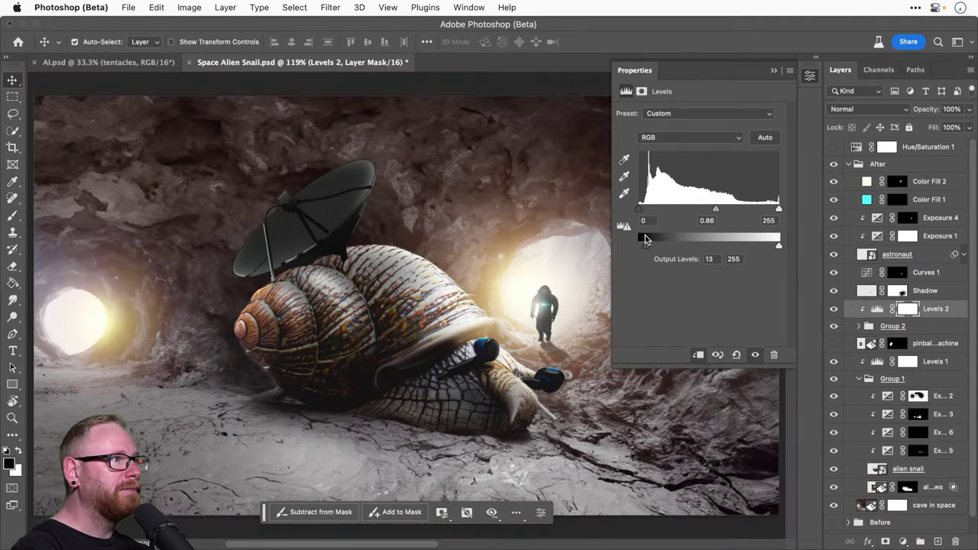
mouse_move(716, 207)
left_mouse_down()
mouse_move(703, 208)
mouse_move(714, 208)
left_mouse_up()
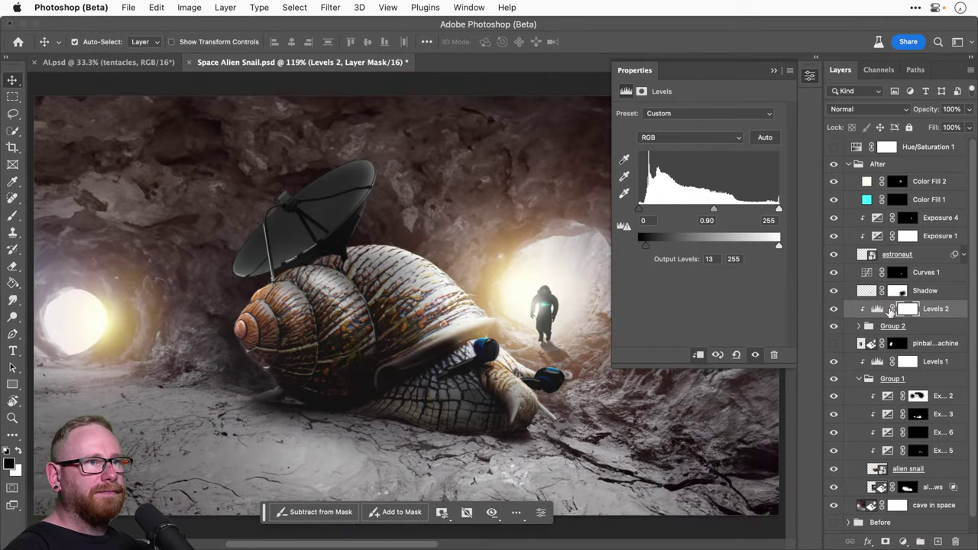
left_click(833, 326)
left_click(834, 326)
left_click(858, 326)
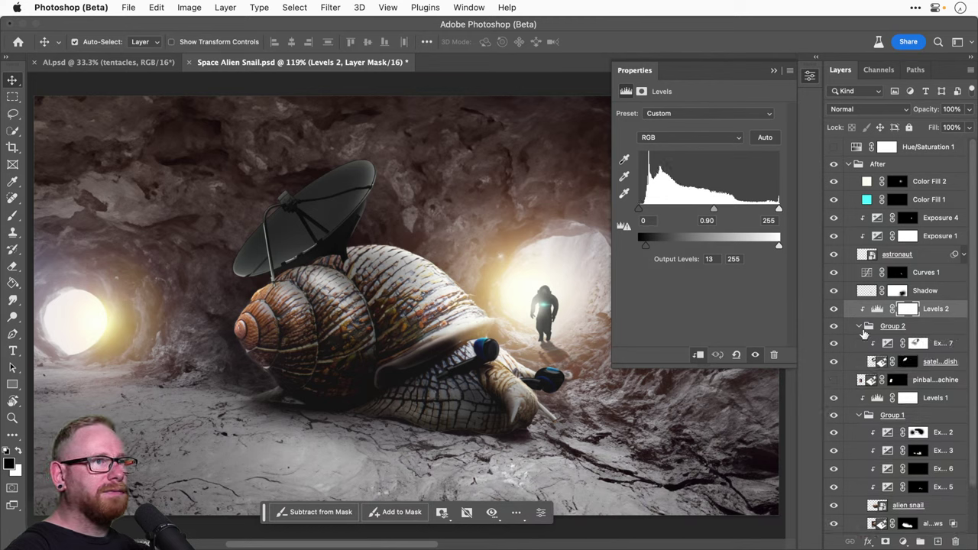
left_click(834, 344)
left_click(833, 345)
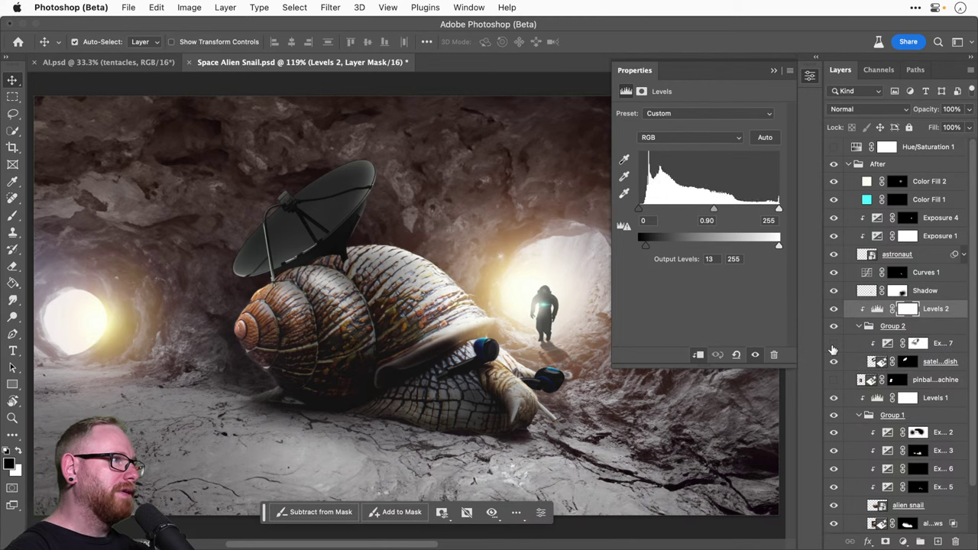
left_click(833, 346)
left_click(833, 345)
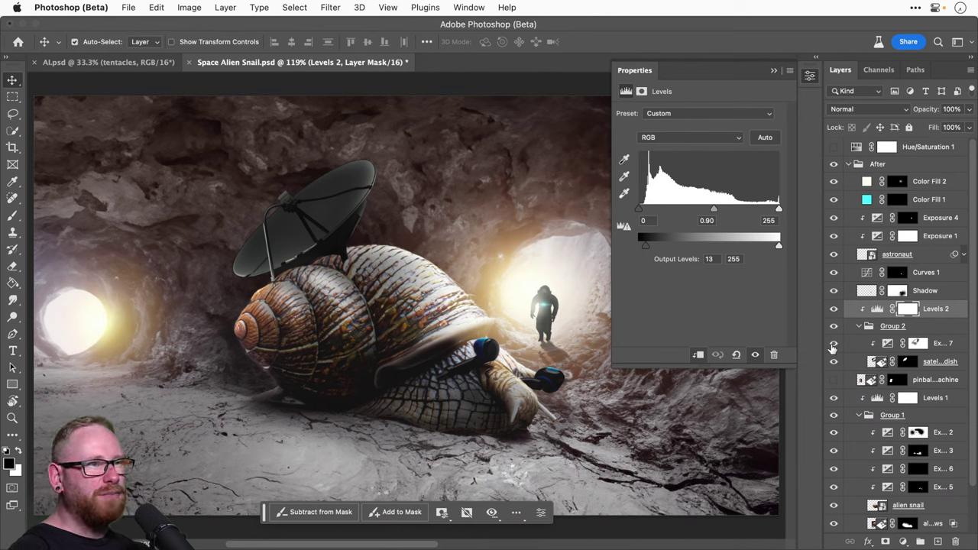
left_click(948, 345)
left_click(869, 110)
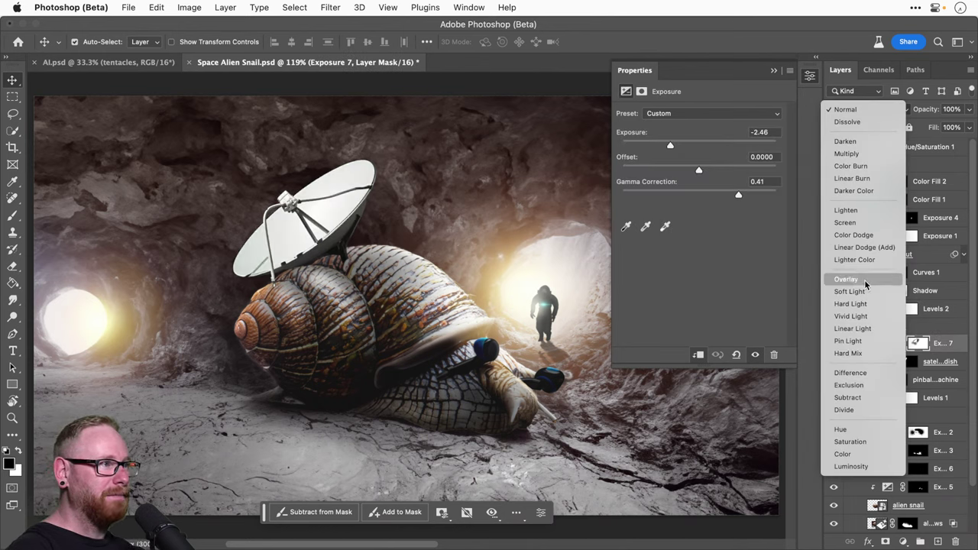
left_click(942, 345)
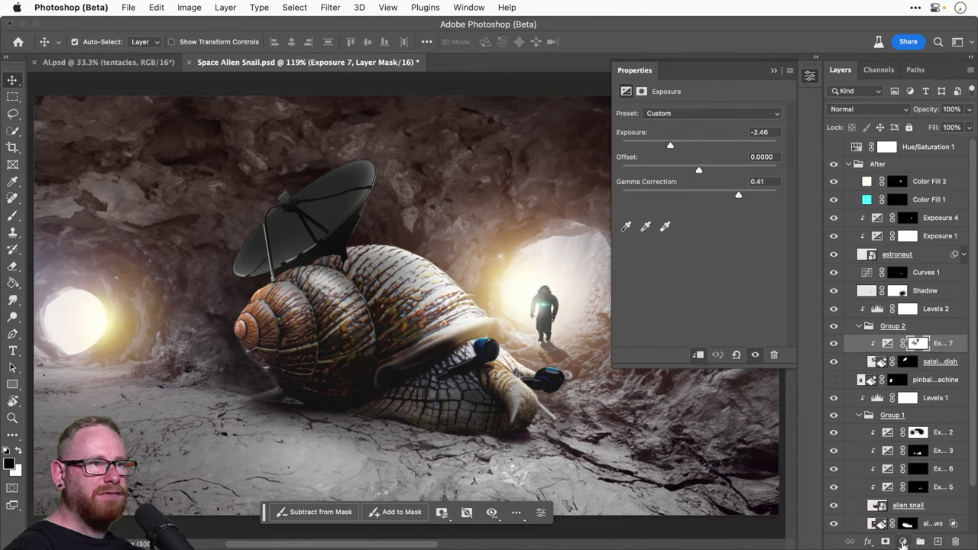
left_click(903, 542)
Step: Add an Exposure 8 adjustment at -1.51 exposure and 0.56 gamma with an inverted black mask
left_click(911, 441)
left_click_drag(698, 146, 681, 145)
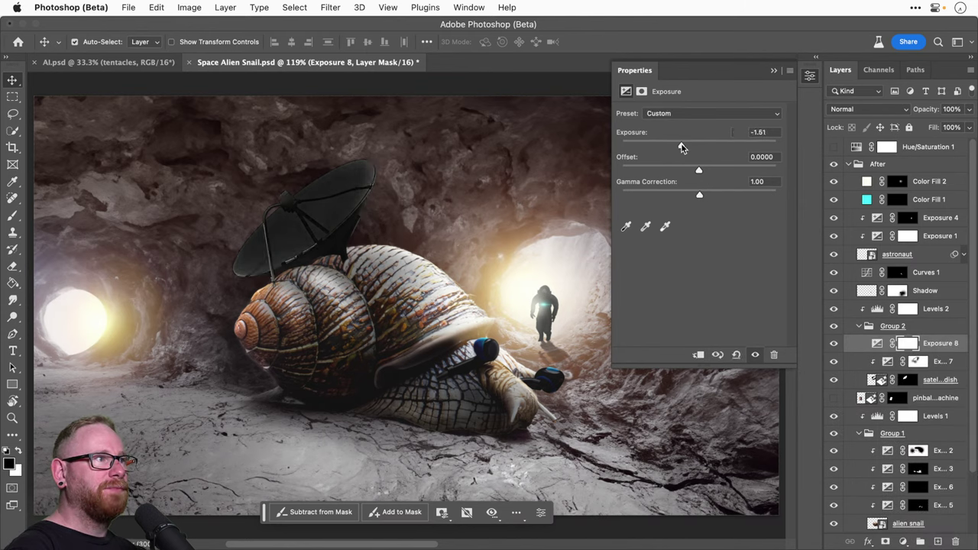
left_click_drag(699, 194, 725, 196)
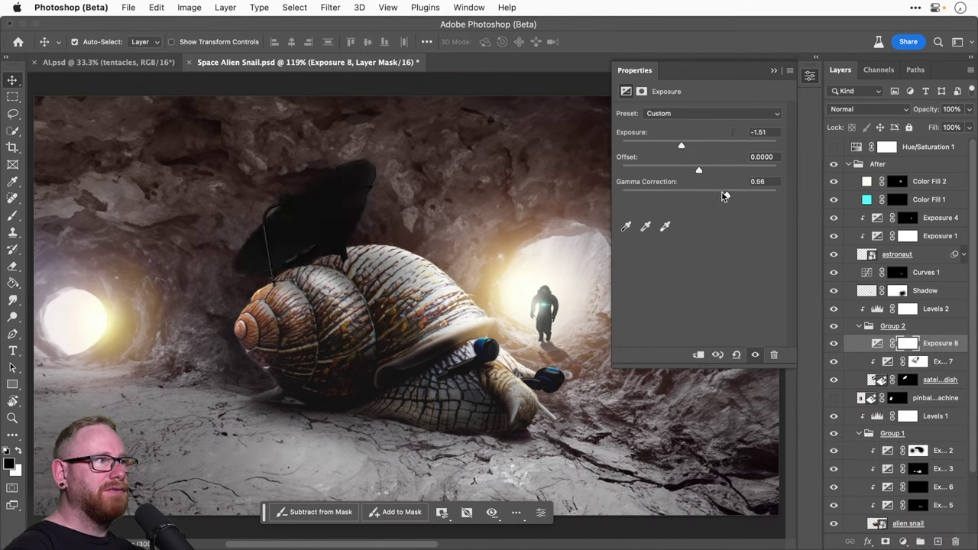
key("super+i")
Step: Paint white on Exposure 8's mask over the dish's left edge and clip it to the layers below
key("b")
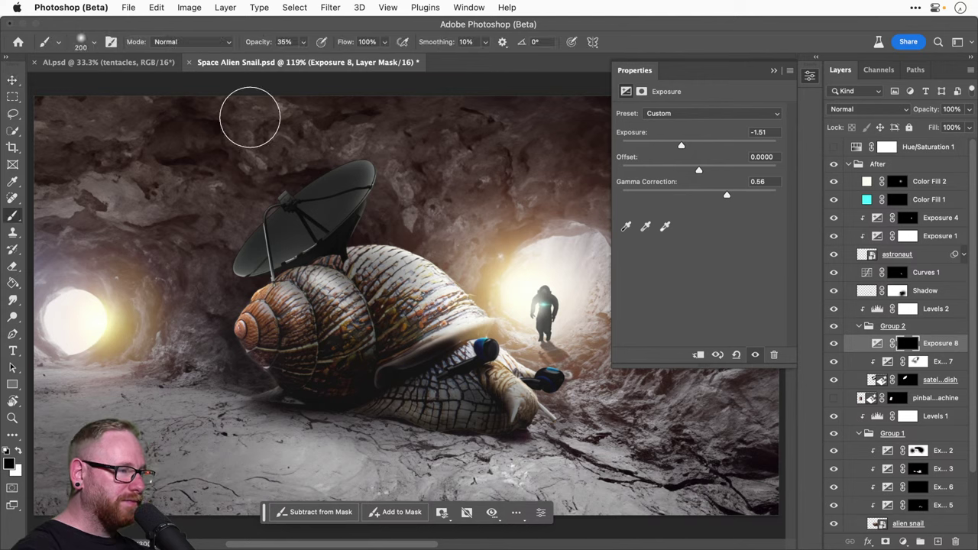
key("x")
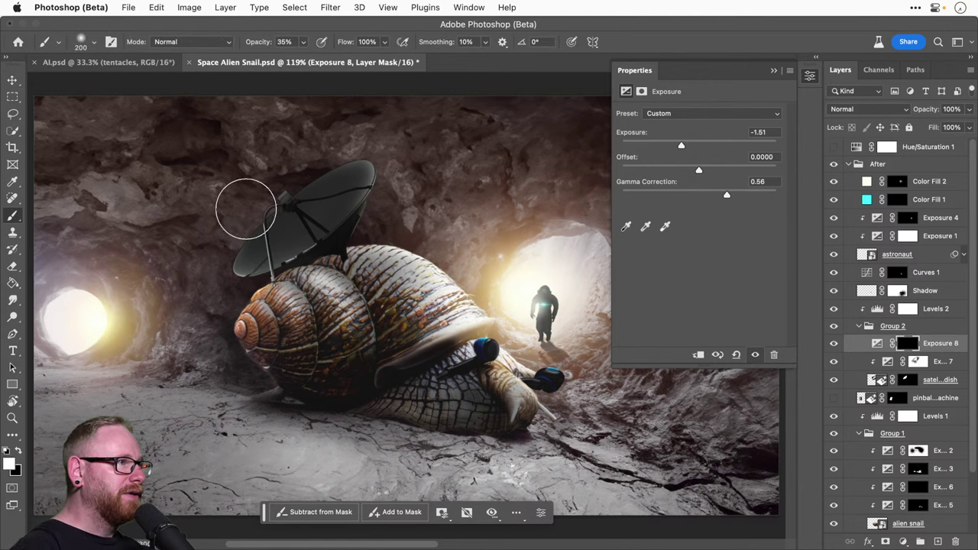
mouse_move(262, 179)
left_mouse_down()
mouse_move(245, 223)
mouse_move(296, 239)
mouse_move(323, 207)
mouse_move(324, 227)
mouse_move(277, 234)
mouse_move(273, 255)
mouse_move(329, 219)
left_mouse_up()
key("bracketleft")
key("bracketleft")
key("bracketleft")
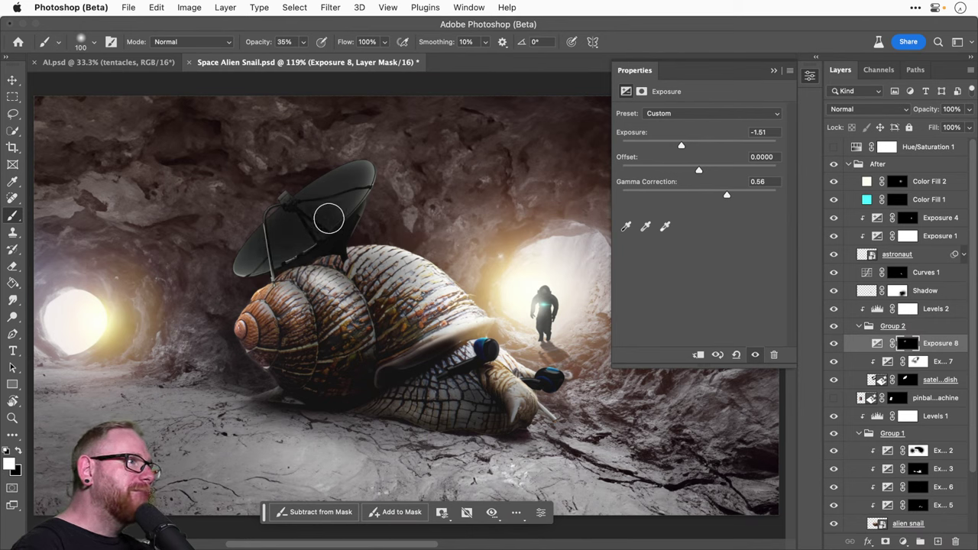
left_click(940, 348, "alt")
left_click(836, 344)
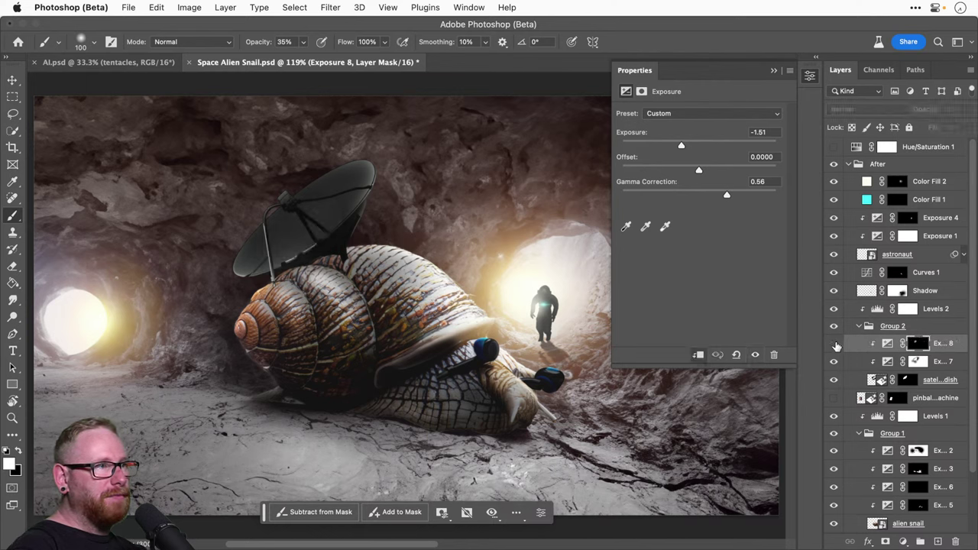
left_click(836, 344)
key("x")
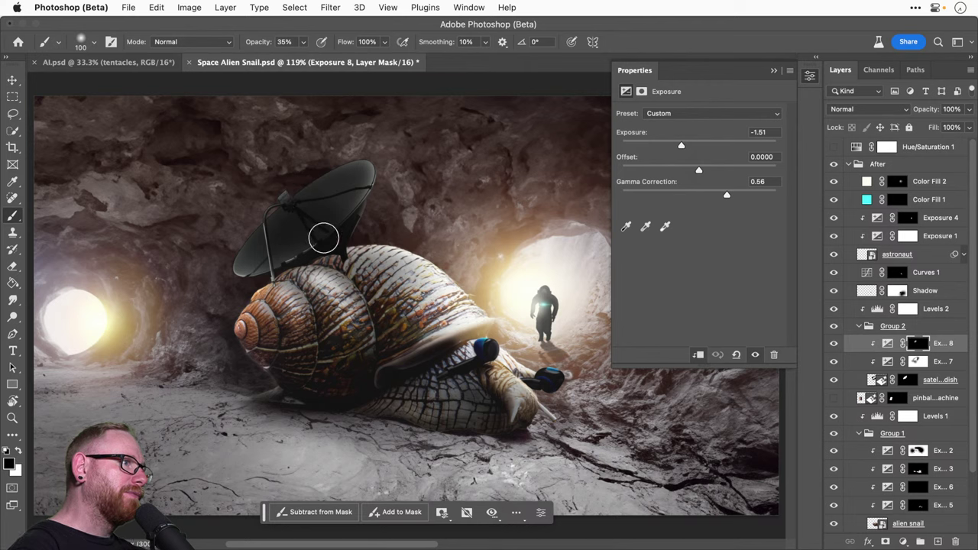
key("v")
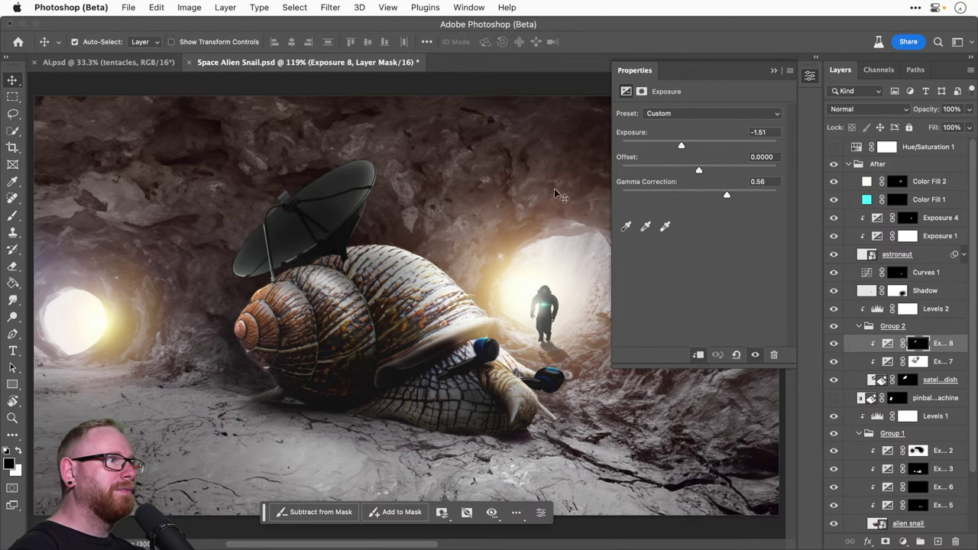
left_click(836, 345)
left_click(835, 346)
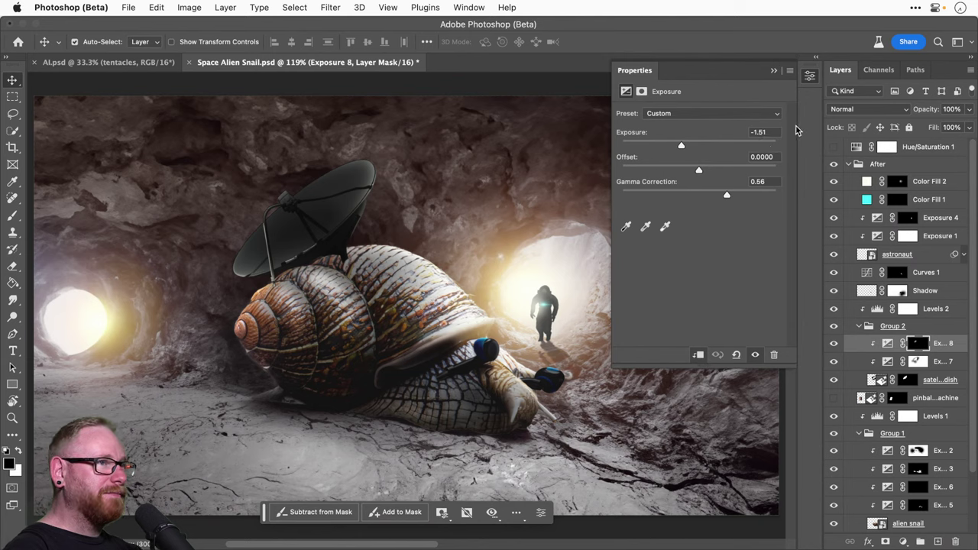
Step: Select the After group and collapse its layer list, viewing at 100%
left_click(810, 76)
left_click(834, 164)
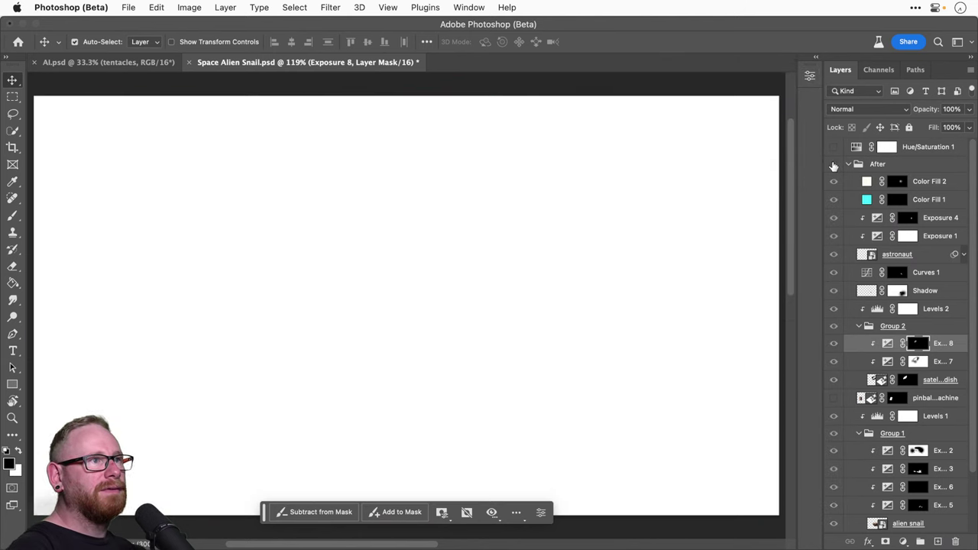
left_click(833, 164)
left_click(890, 165)
left_click(849, 165)
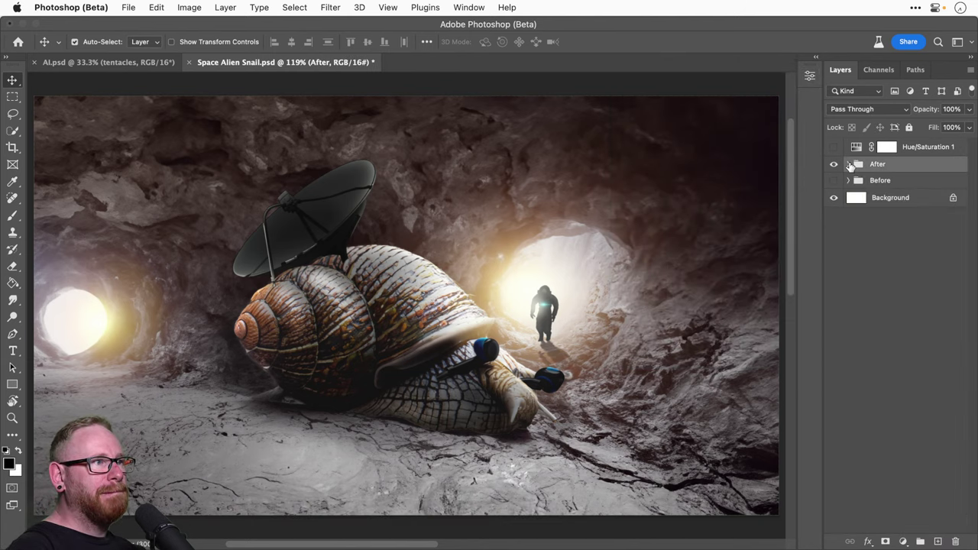
key("super+1")
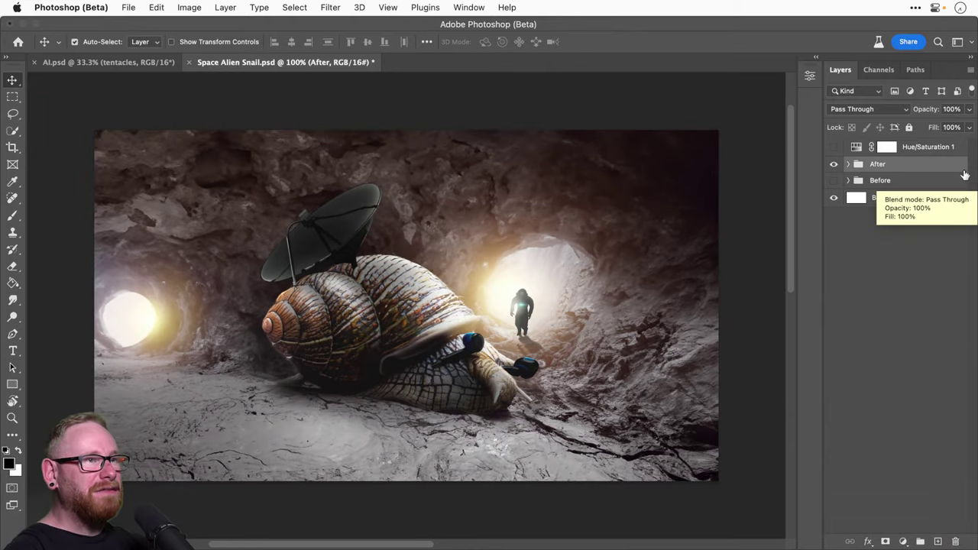
Step: Add a Color Balance clipped to After (Red +20, Yellow–Blue −19) and delete Hue/Saturation 1
left_click(902, 542)
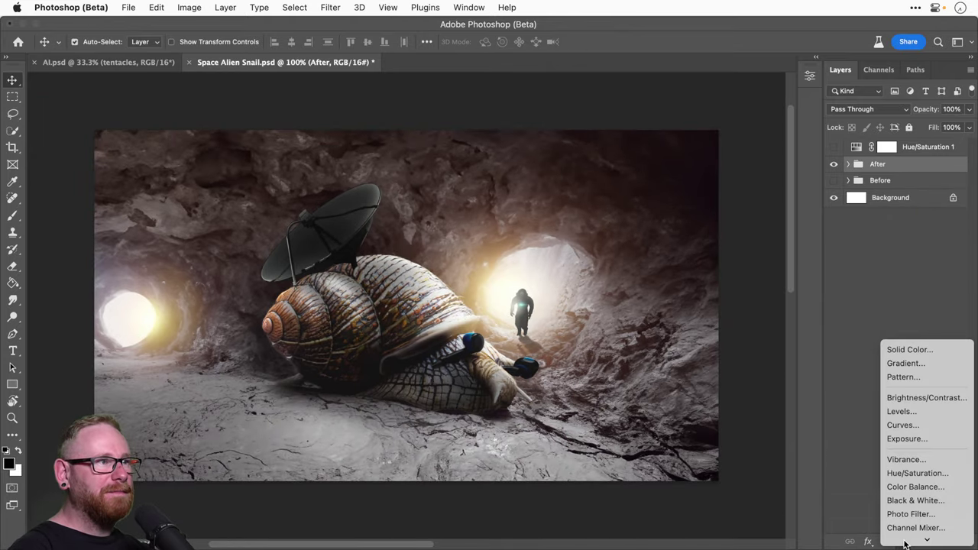
mouse_move(904, 544)
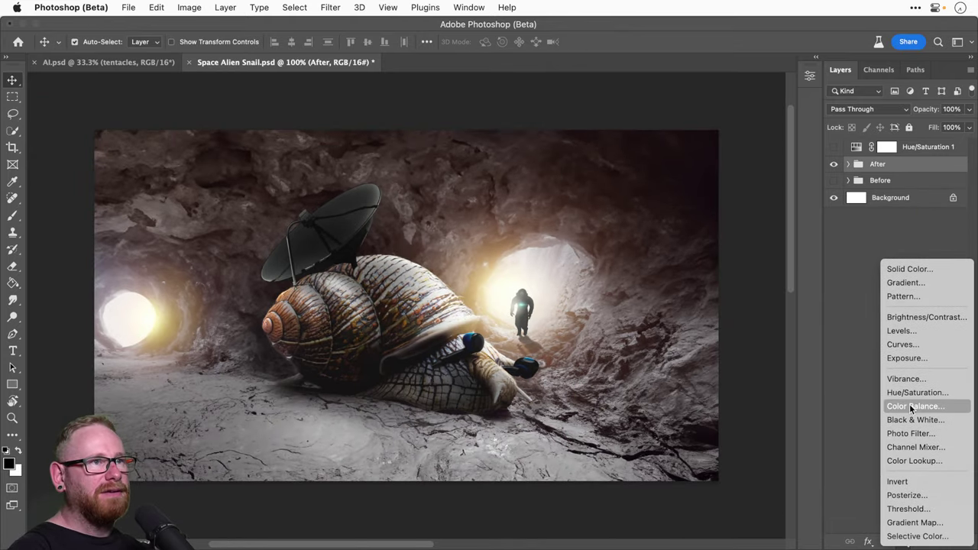
left_click(911, 406)
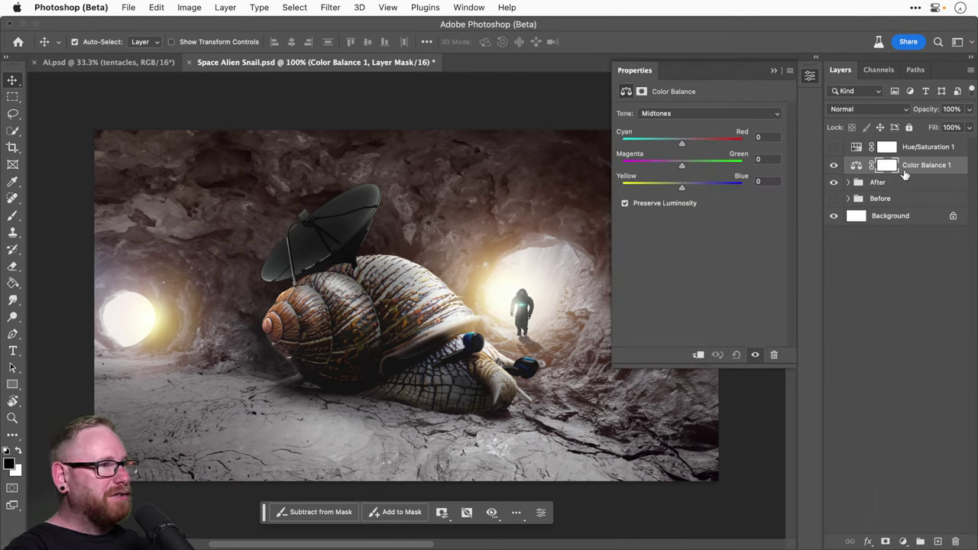
key("super+alt+g")
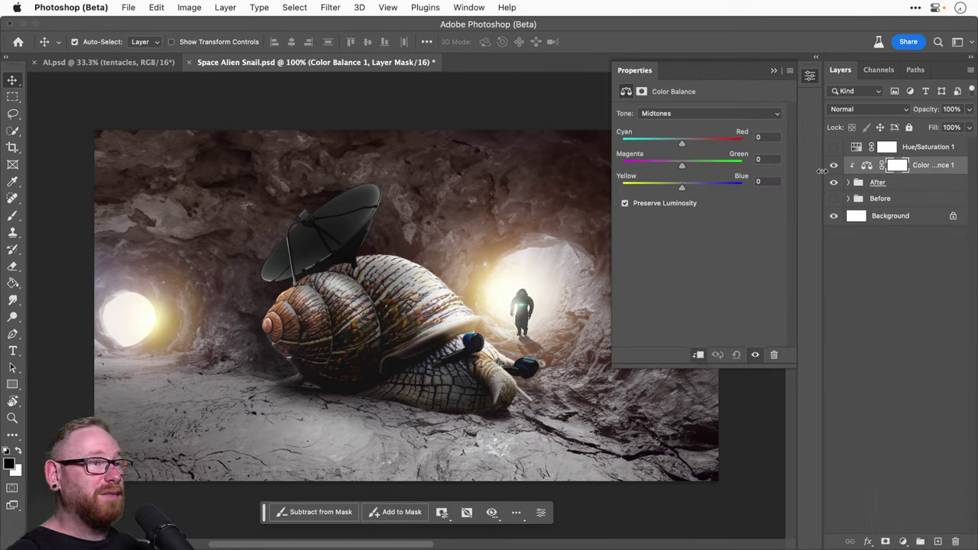
left_click_drag(680, 144, 693, 143)
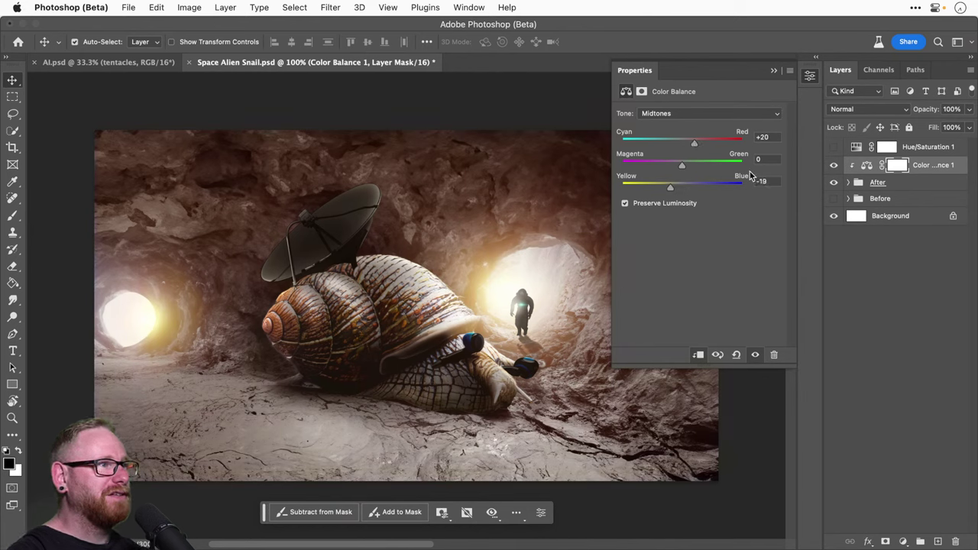
left_click(835, 165)
left_click(833, 166)
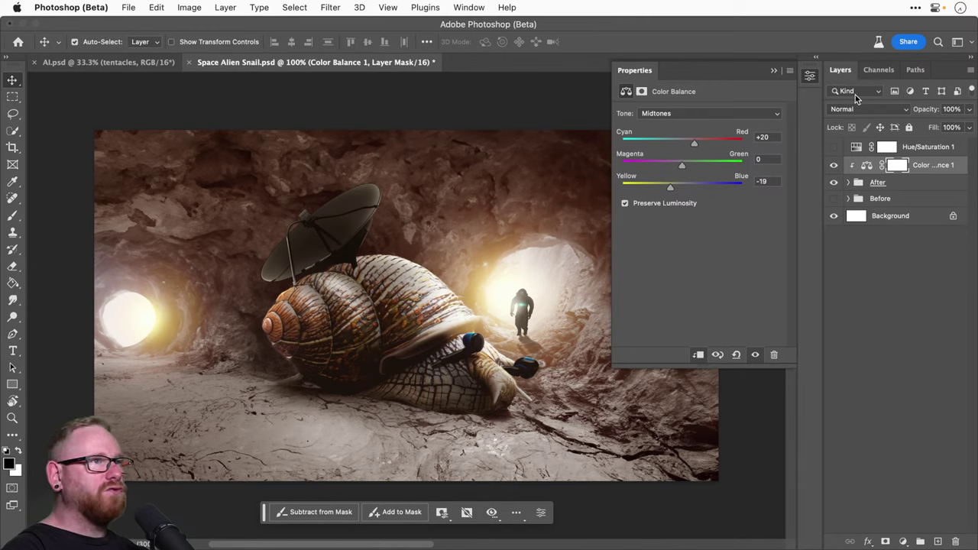
left_click(810, 78)
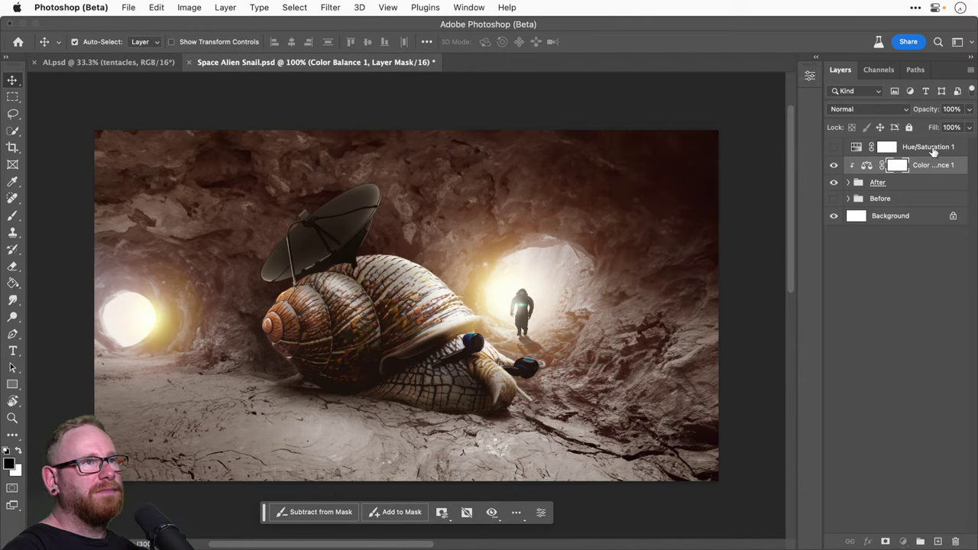
left_click(933, 148)
key("Delete")
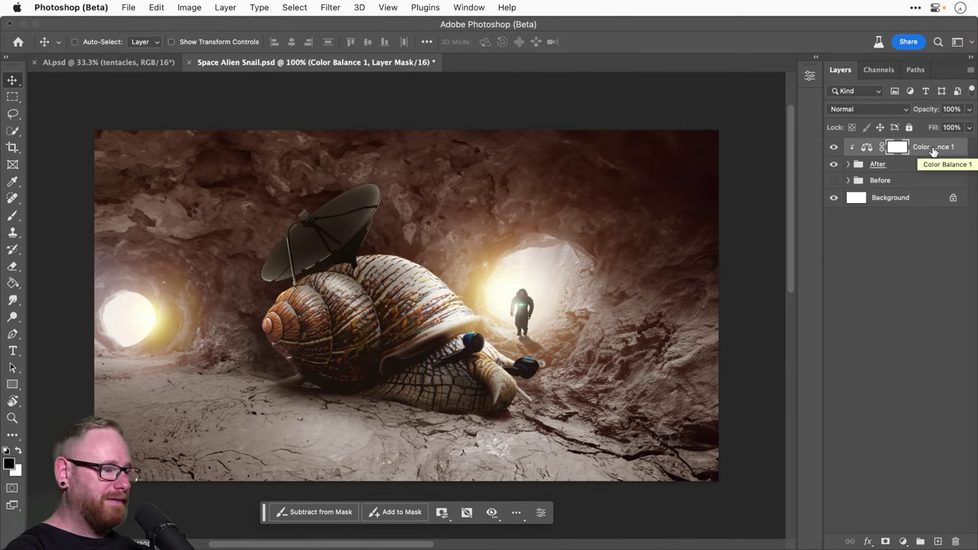
Step: Stamp all visible layers into a merged Layer 1 on top and convert it to a smart object
key("super+a")
key("super+shift+c")
key("super+v")
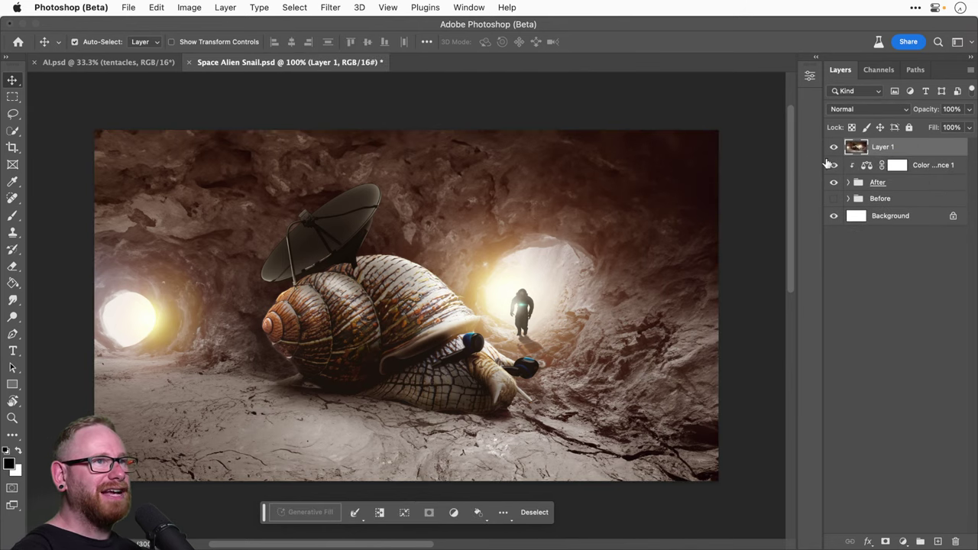
right_click(888, 147)
left_click(832, 366)
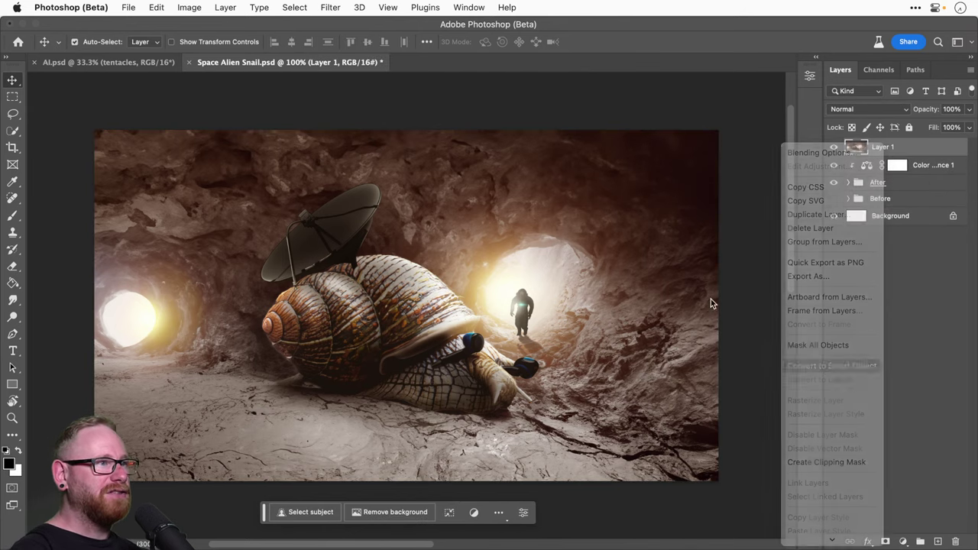
Step: Apply a Camera Raw filter to Layer 1 with Texture +24, Clarity +33 and Dehaze −28
left_click(330, 8)
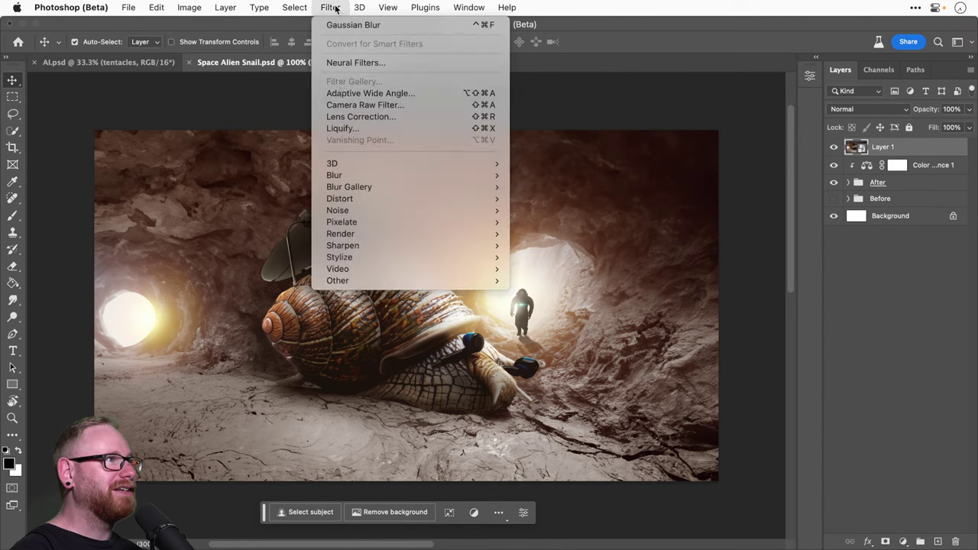
left_click(341, 107)
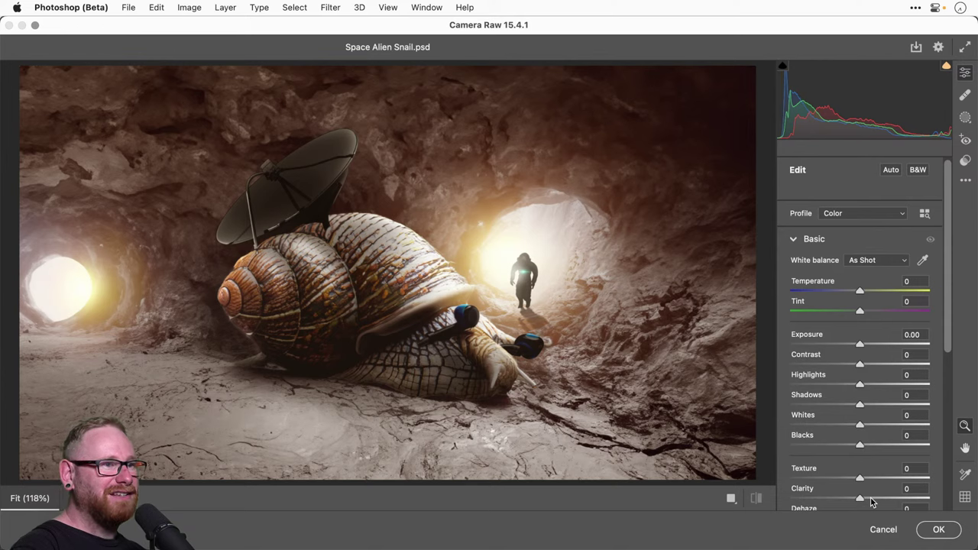
left_click_drag(871, 502, 880, 481)
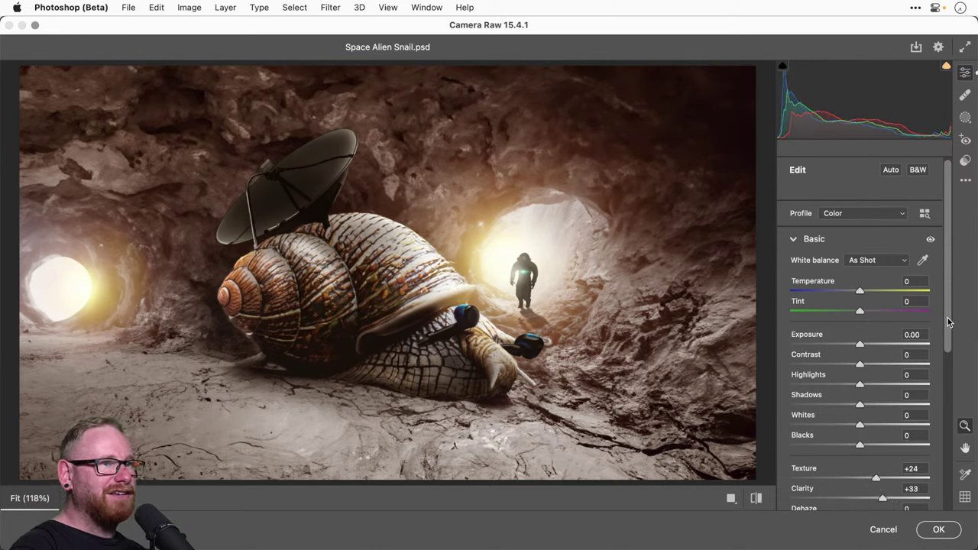
scroll(947, 321, "down", 2)
mouse_move(853, 467)
left_mouse_down()
mouse_move(825, 466)
mouse_move(840, 469)
left_mouse_up()
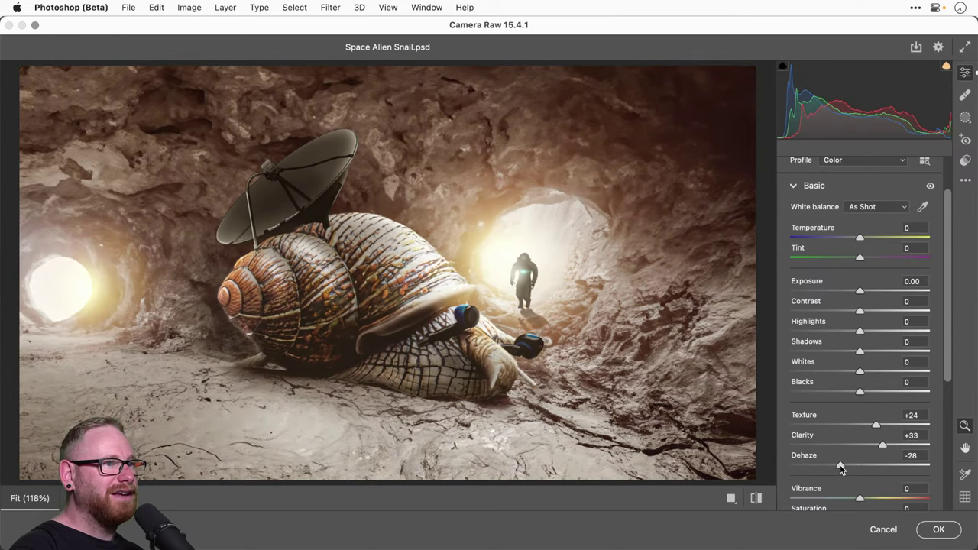
left_click(756, 498)
left_click(755, 498)
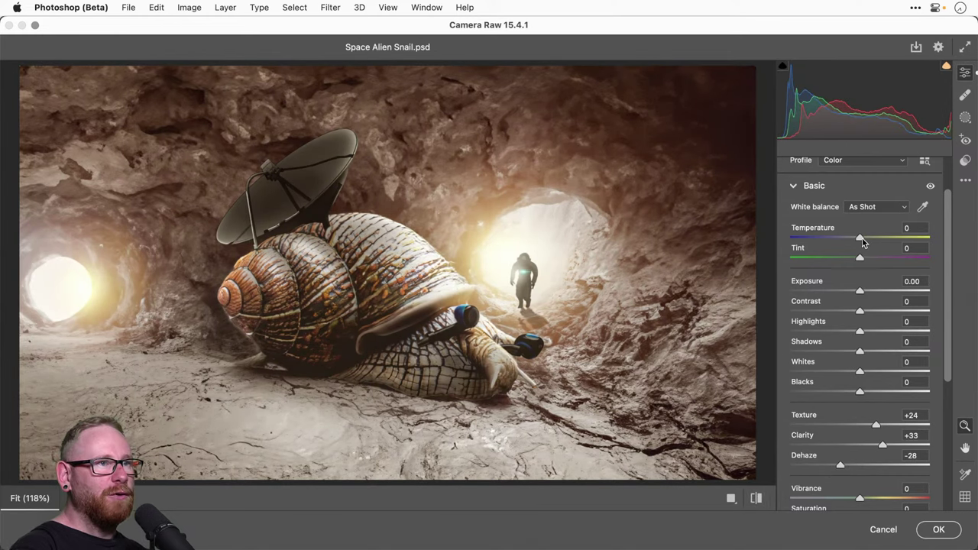
mouse_move(860, 239)
left_mouse_down()
mouse_move(870, 240)
mouse_move(846, 240)
mouse_move(859, 240)
left_mouse_up()
left_click_drag(945, 231, 944, 260)
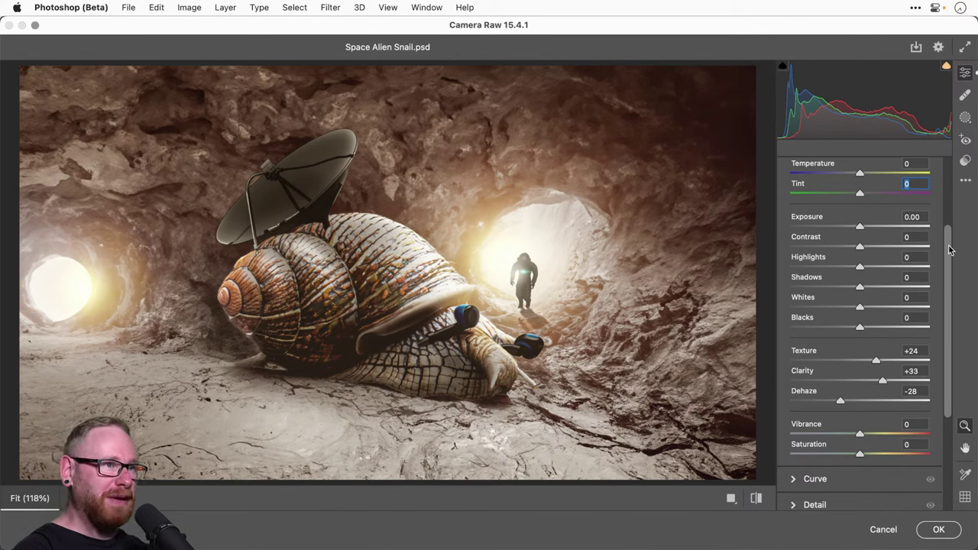
scroll(949, 249, "down", 3)
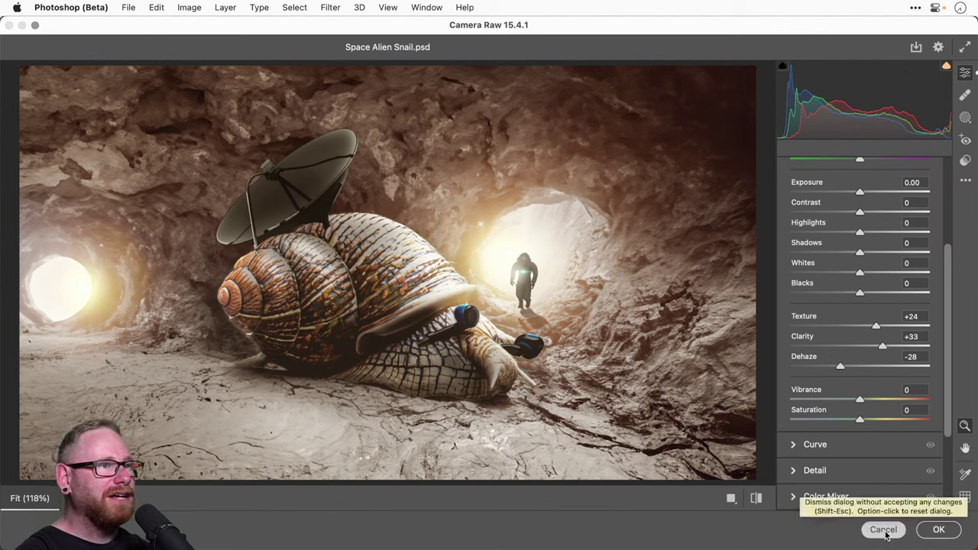
left_click(937, 530)
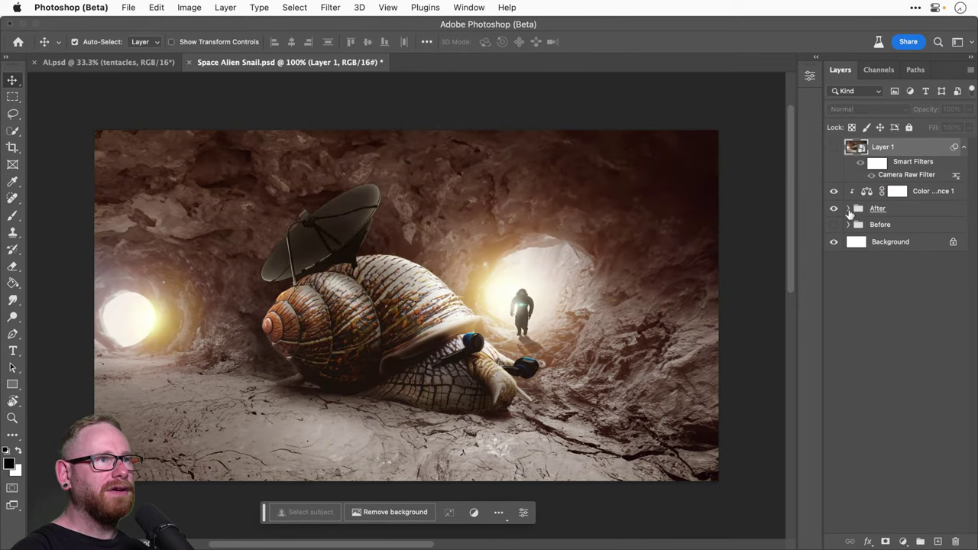
Step: Add an Exposure adjustment layer above the cave in space layer in the After group
left_click(848, 208)
scroll(931, 453, "down", 3)
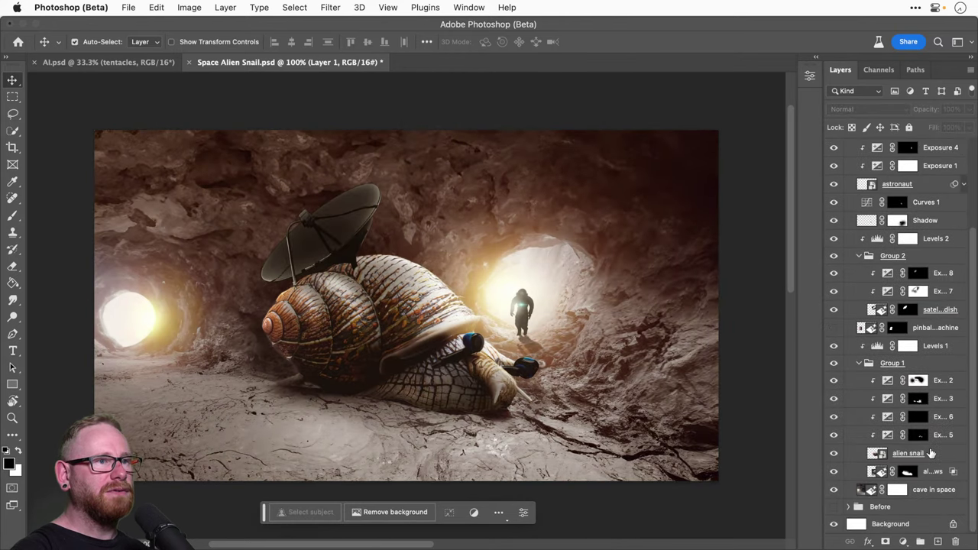
left_click(927, 492)
left_click(903, 541)
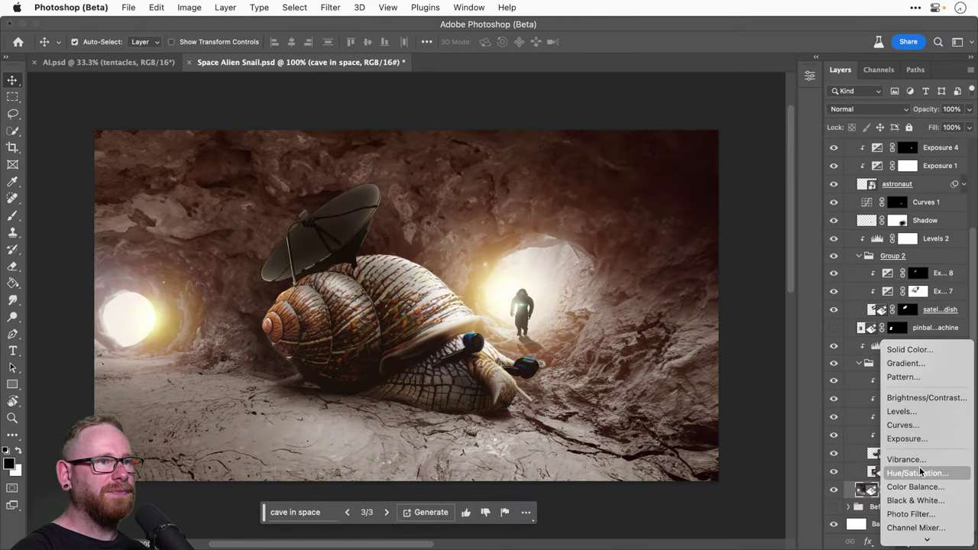
left_click(907, 438)
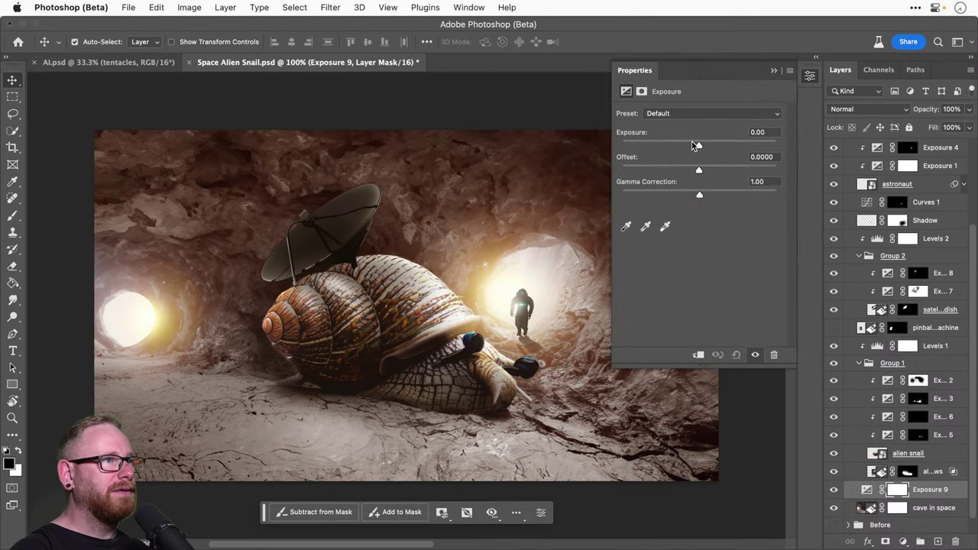
Step: Set the Exposure adjustment to −0.06 exposure and 0.76 gamma, toggling it to compare
left_click_drag(694, 146, 698, 146)
left_click_drag(718, 196, 713, 197)
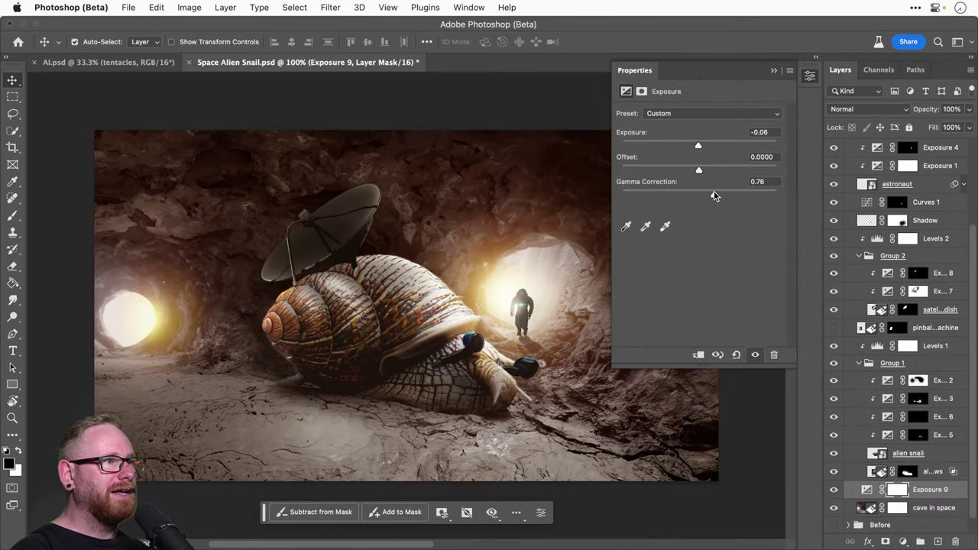
left_click(834, 490)
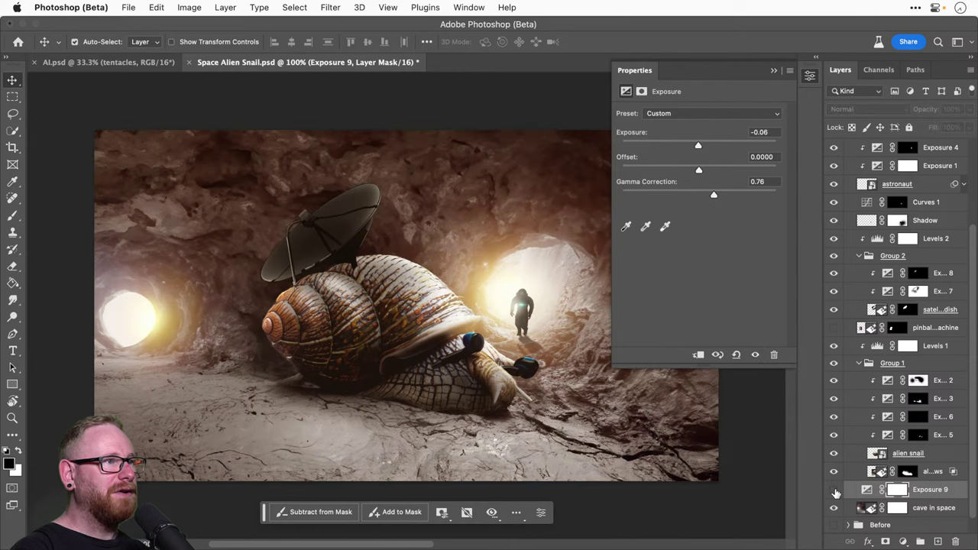
left_click(833, 490)
left_click(834, 490)
left_click(833, 489)
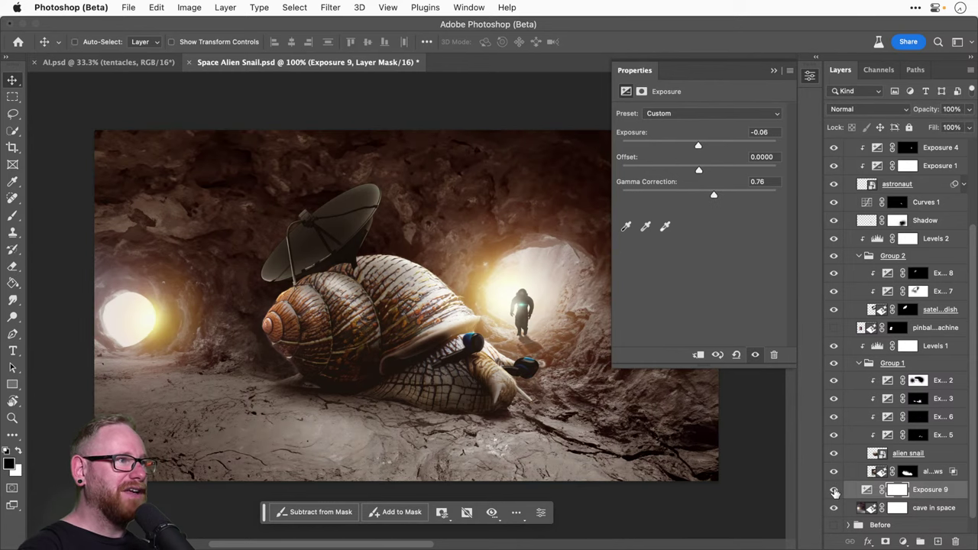
scroll(855, 148, "up", 4)
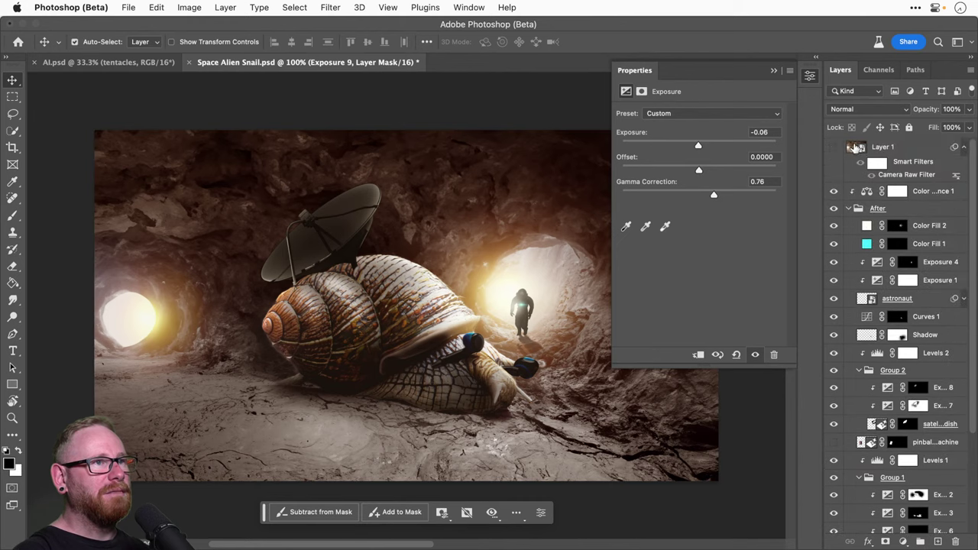
Step: Edit Layer 1's smart object contents, then save and close Layer 1.psb
double_click(854, 147)
key("super+v")
key("super+s")
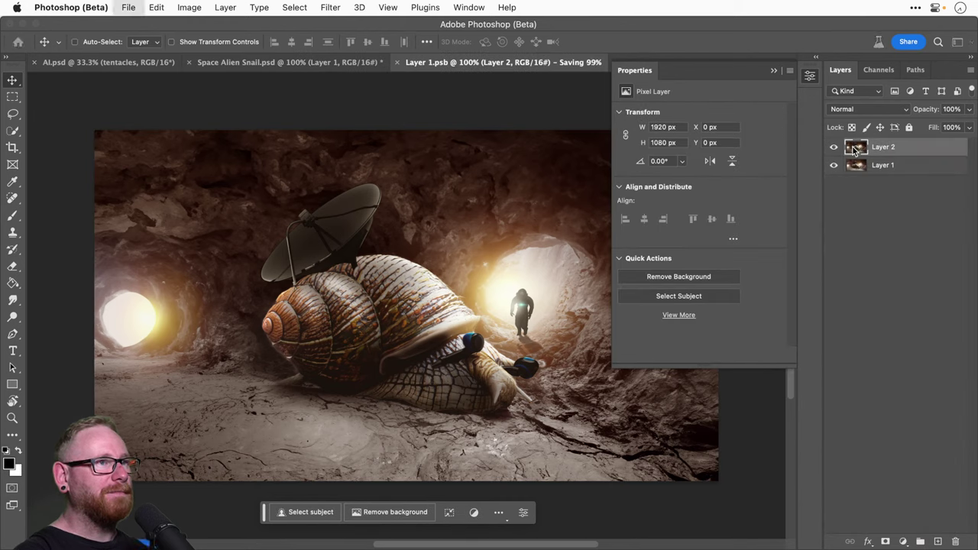
key("super+w")
left_click(515, 255)
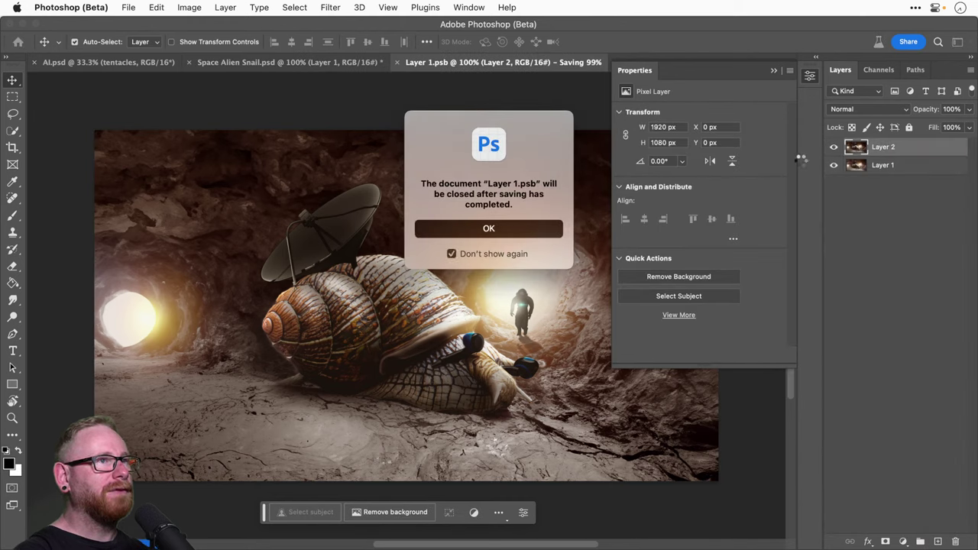
key("Return")
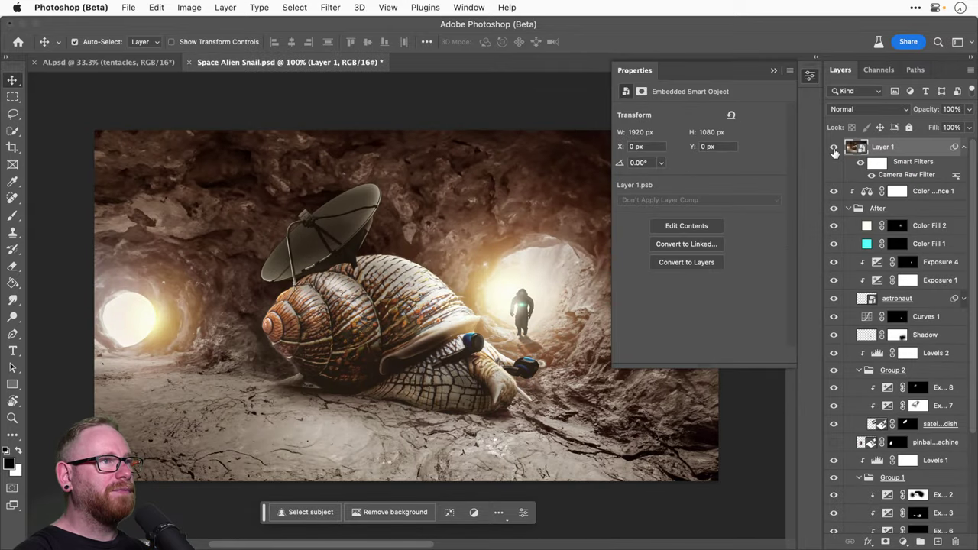
Step: Close the Properties panel, hide the merged Layer 1, and collapse Group 2
left_click(810, 76)
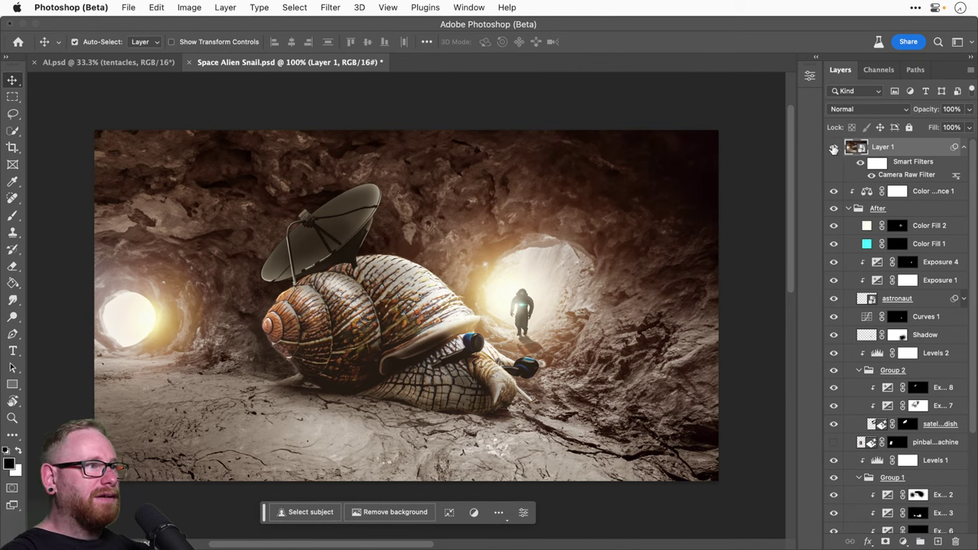
left_click(834, 148)
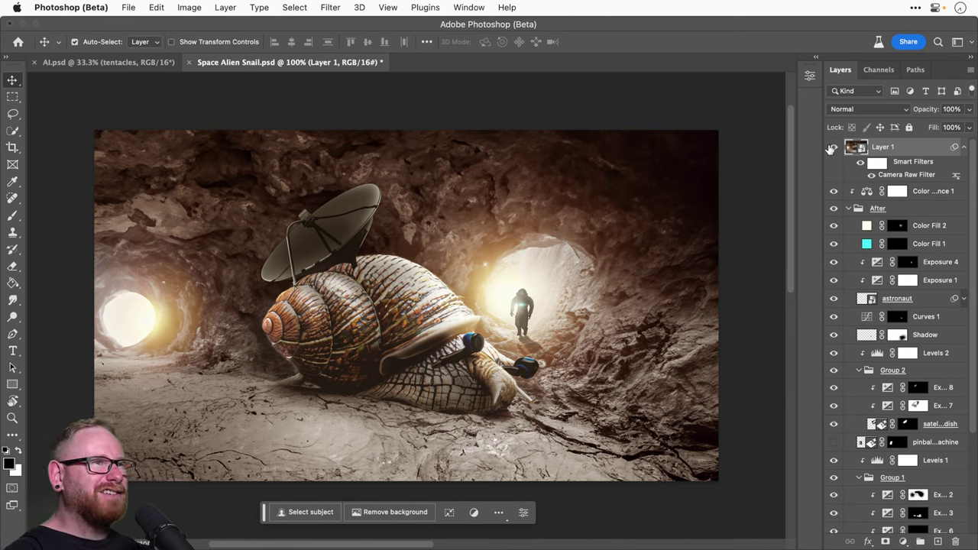
scroll(869, 386, "down", 5)
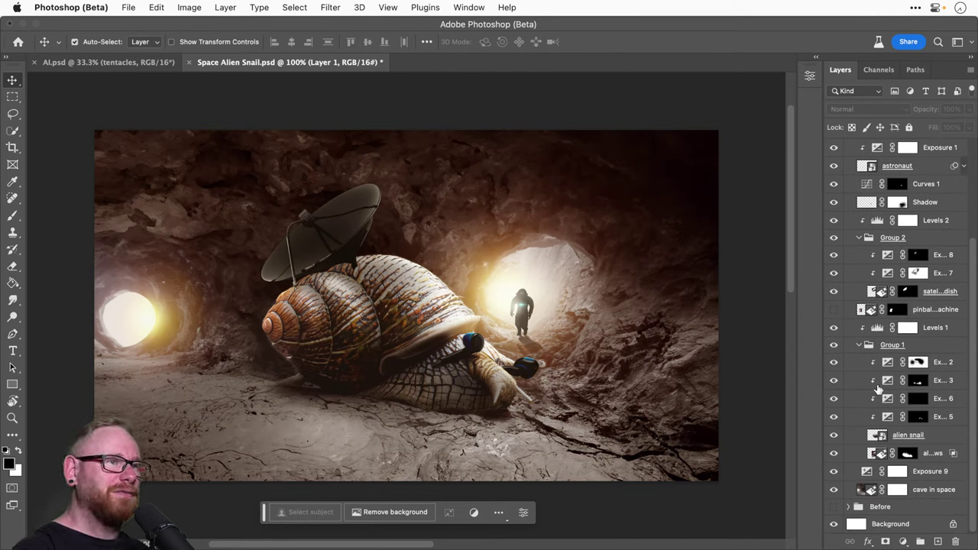
left_click(859, 239)
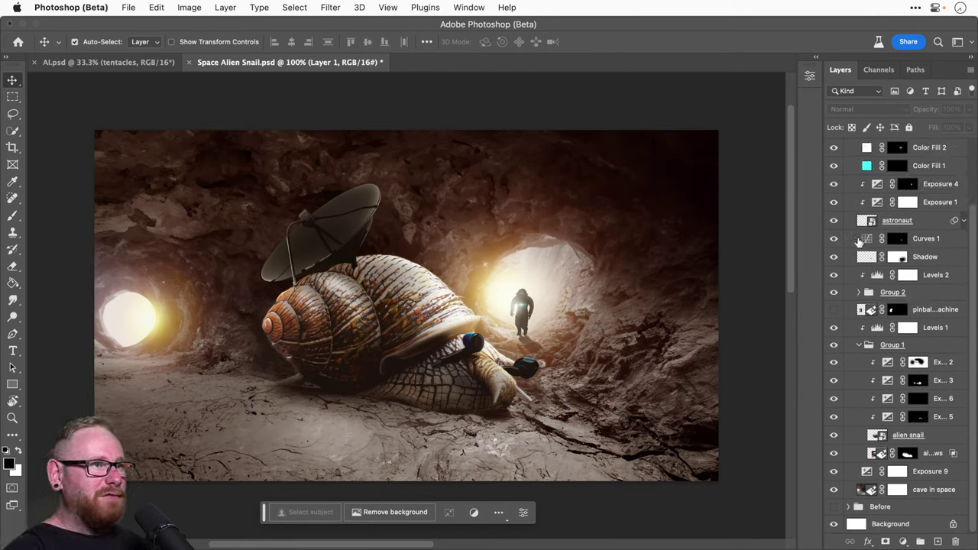
Step: Rename Group 2 to 'Satellite'
left_click(834, 298)
left_click(834, 299)
left_click(834, 293)
left_click(891, 292)
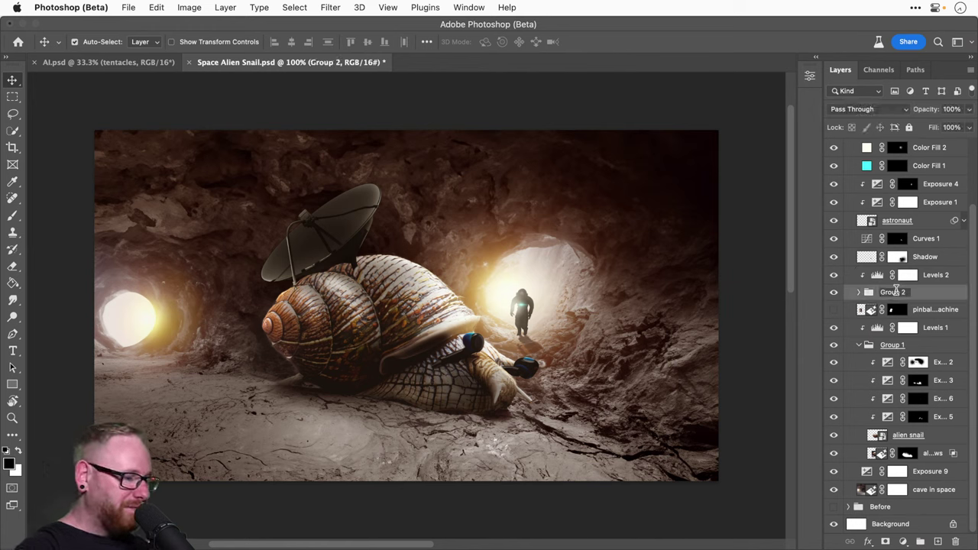
key("a")
key("e")
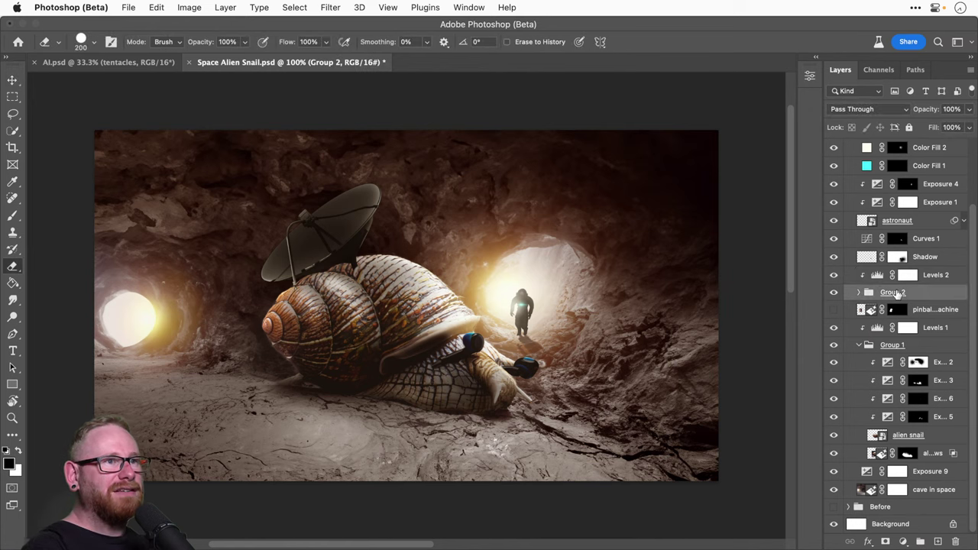
double_click(892, 291)
type("Satellite")
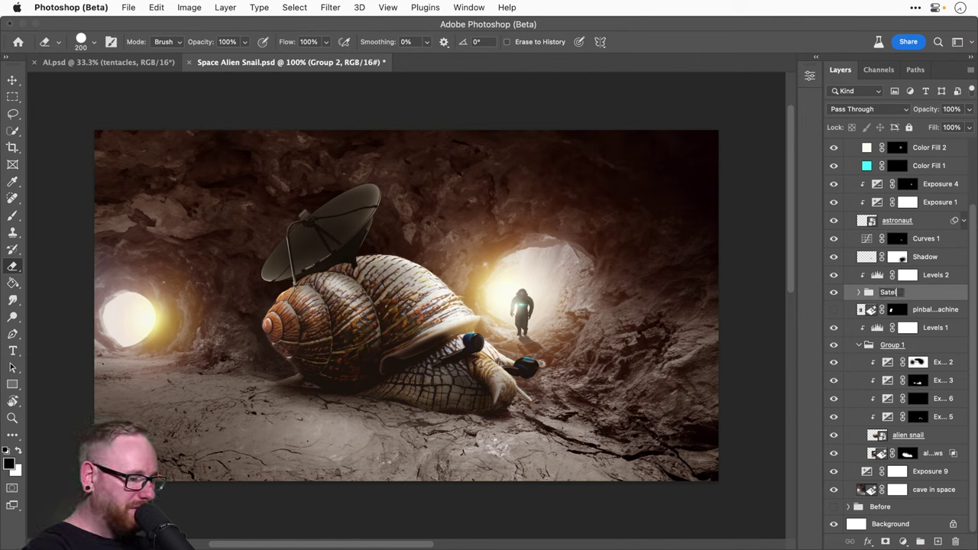
key("Return")
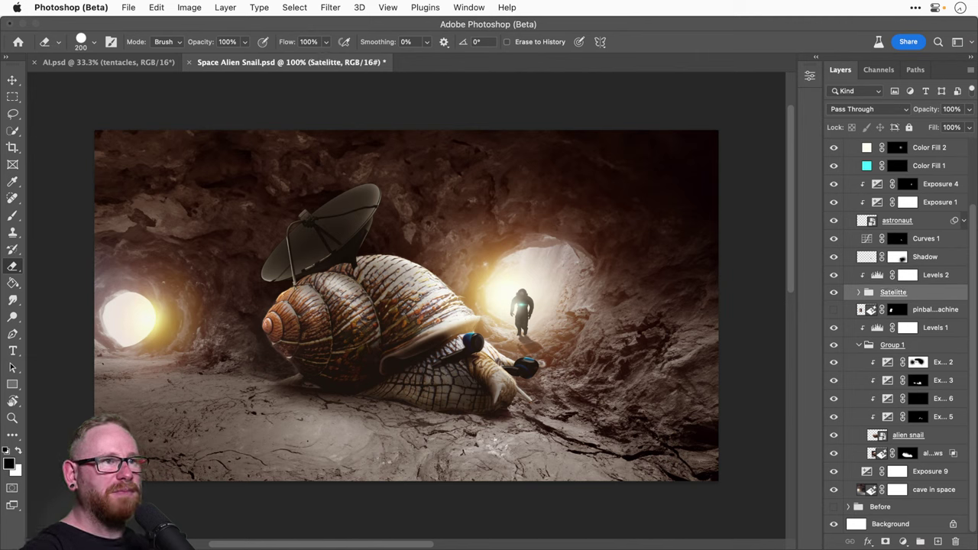
Step: Undo the accidental grouping of Levels 2 into a new group
left_click(946, 277)
double_click(893, 293)
key("super+c")
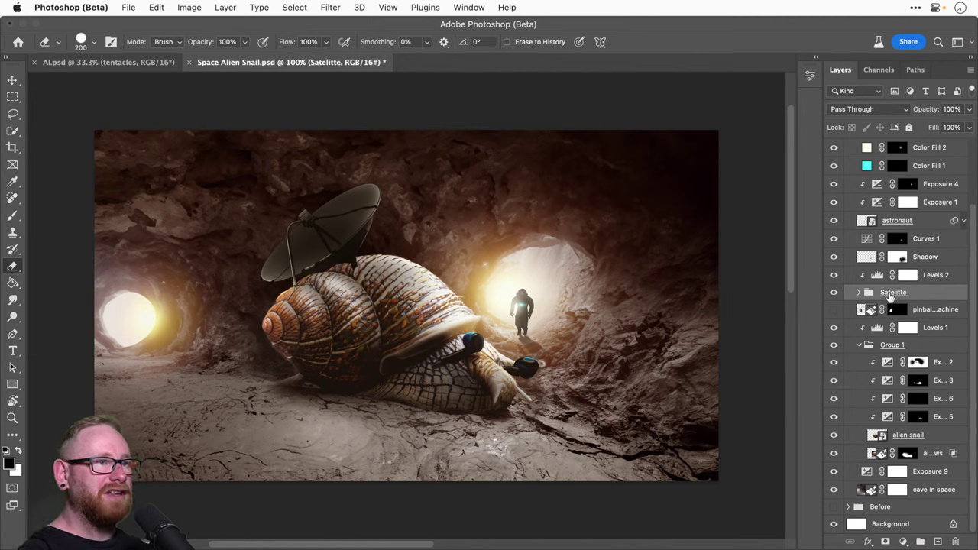
left_click(942, 279)
key("super+g")
double_click(893, 274)
key("super+v")
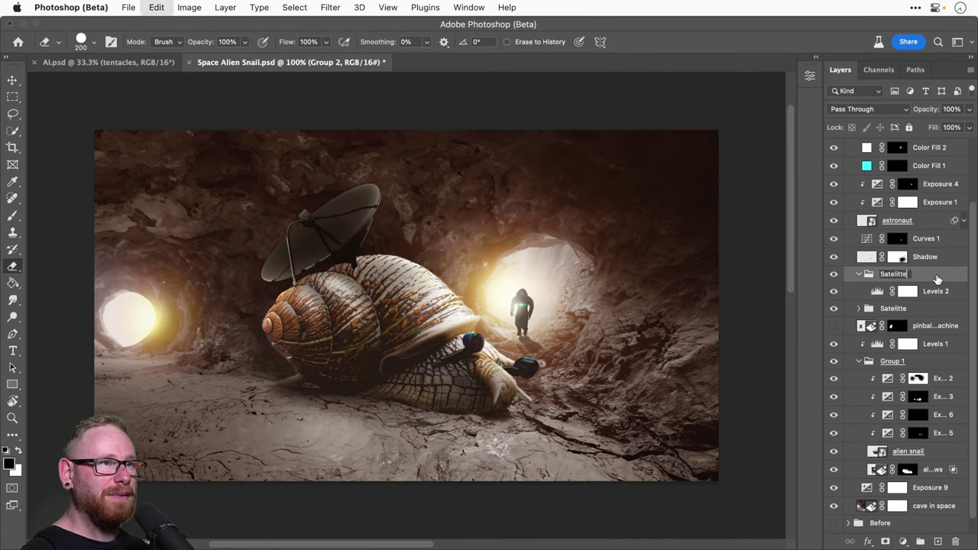
key("Return")
left_click(858, 274)
left_click(833, 276)
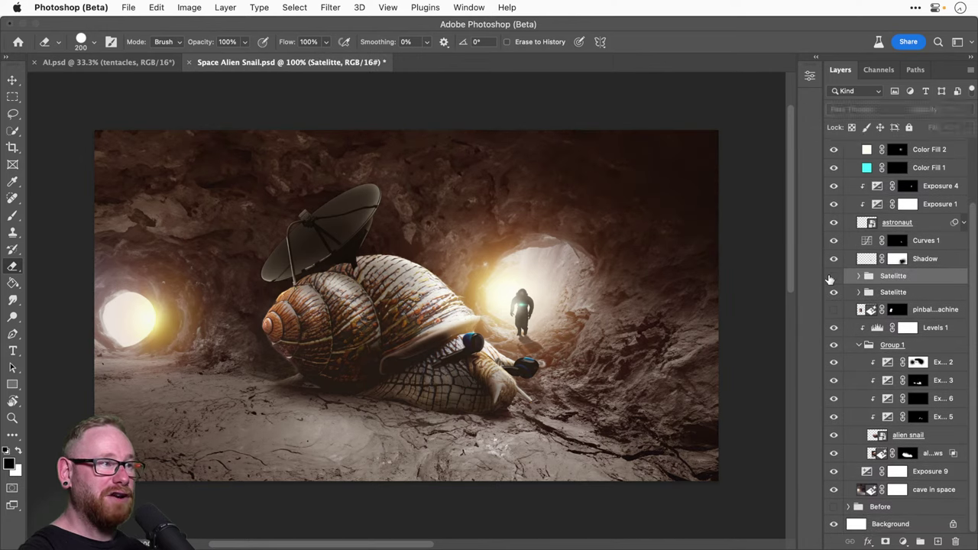
key("super+z")
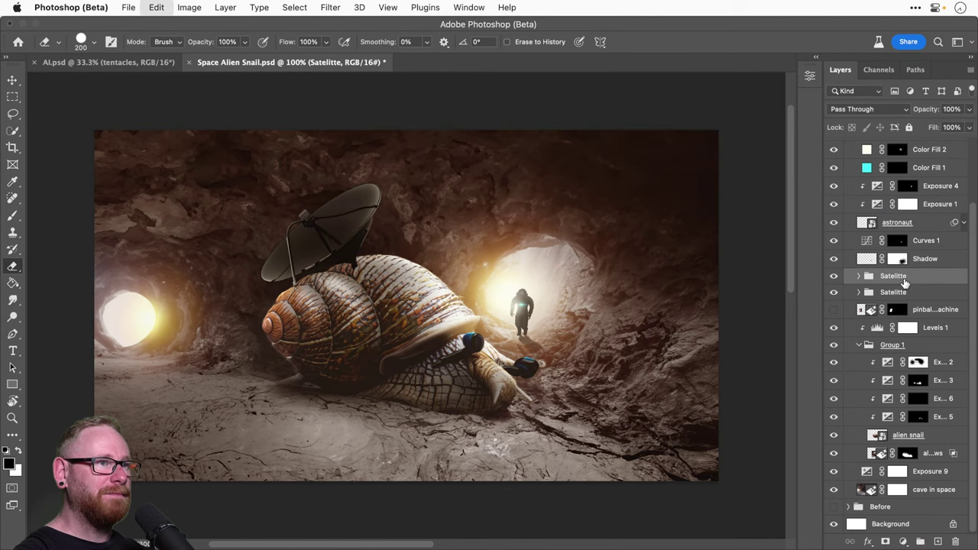
key("super+z")
key("super+z")
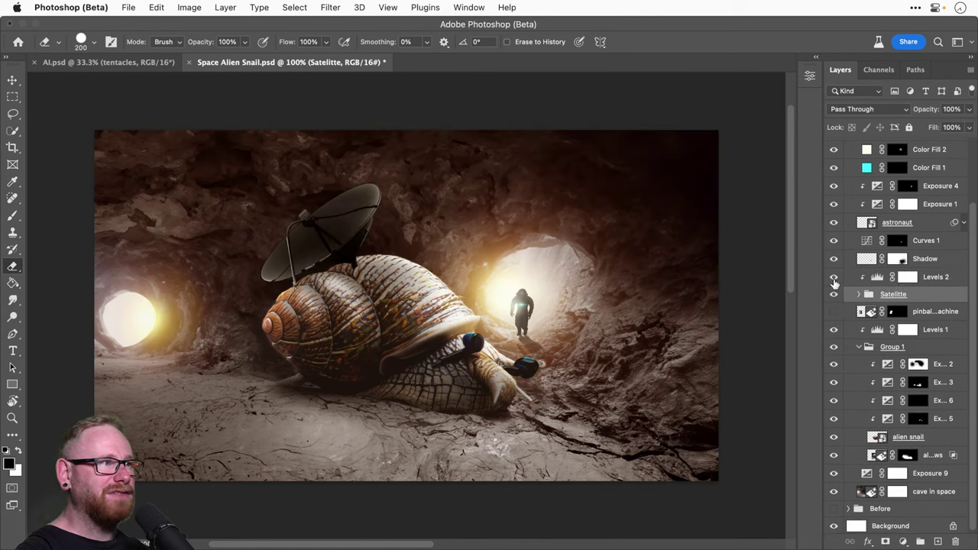
Step: Remove the Levels 2 layer and hide the satellite dish group
left_click(930, 280)
key("super+z")
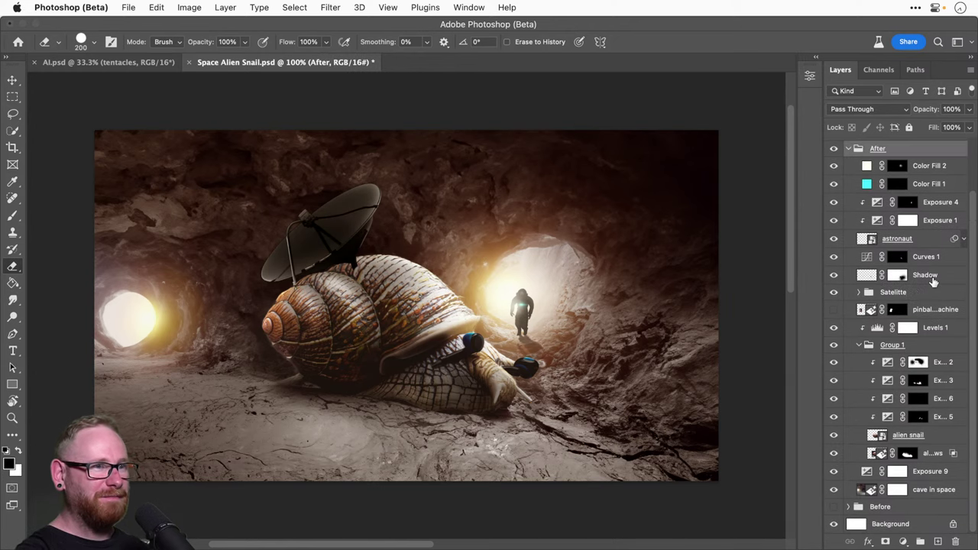
left_click(834, 294)
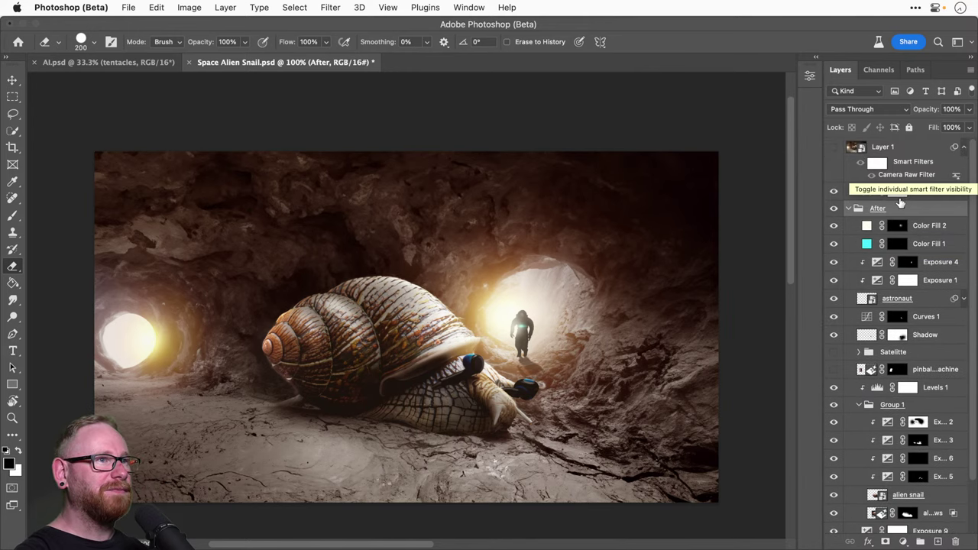
Step: Resave Layer 1's smart object contents without the dish and close them
double_click(857, 147)
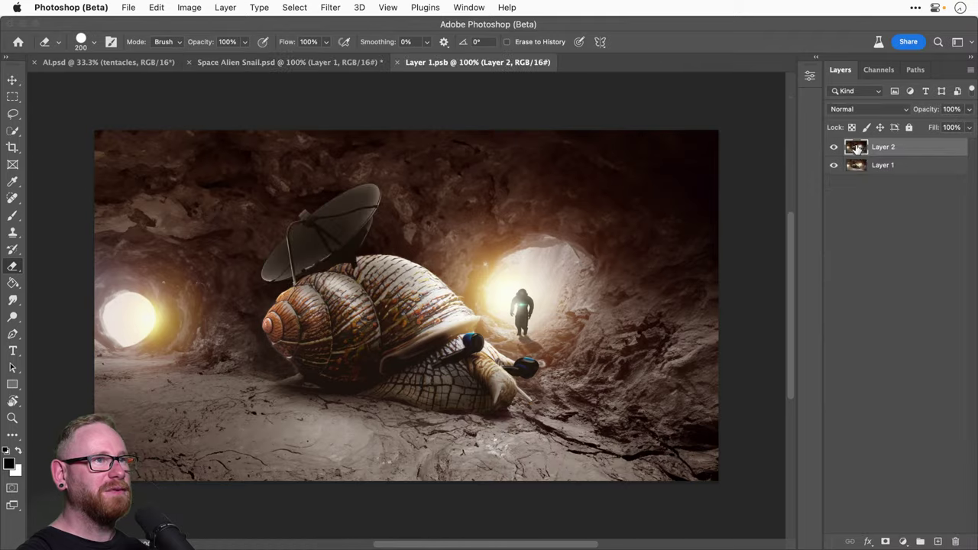
key("super+s")
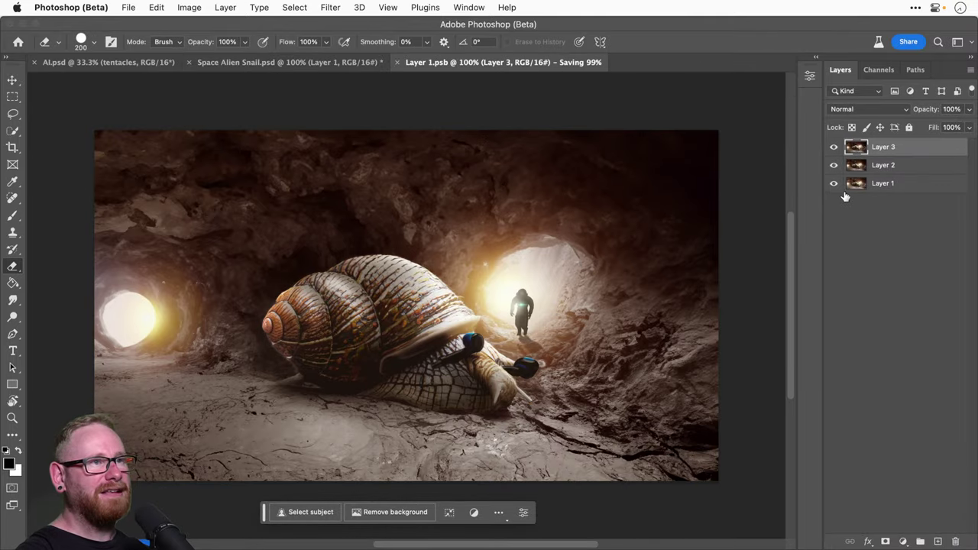
key("super+w")
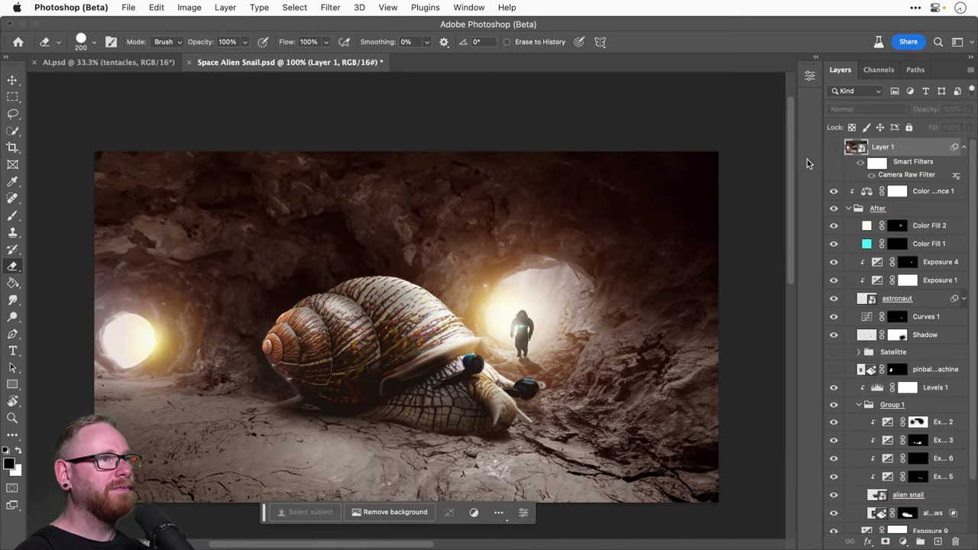
Step: Fit the Space Alien Snail composite on screen, save it, and switch to AI.psd
key("v")
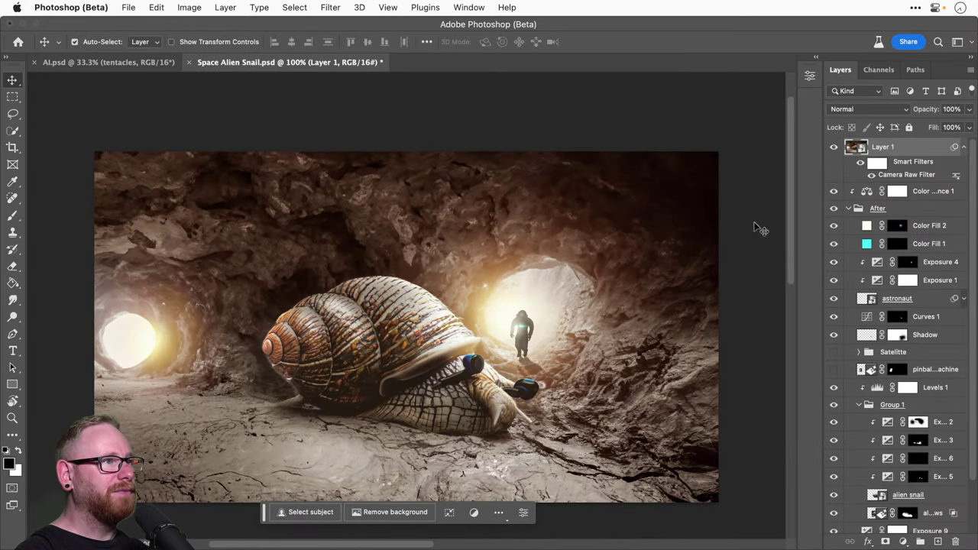
key("super+0")
key("super+minus")
key("super+minus")
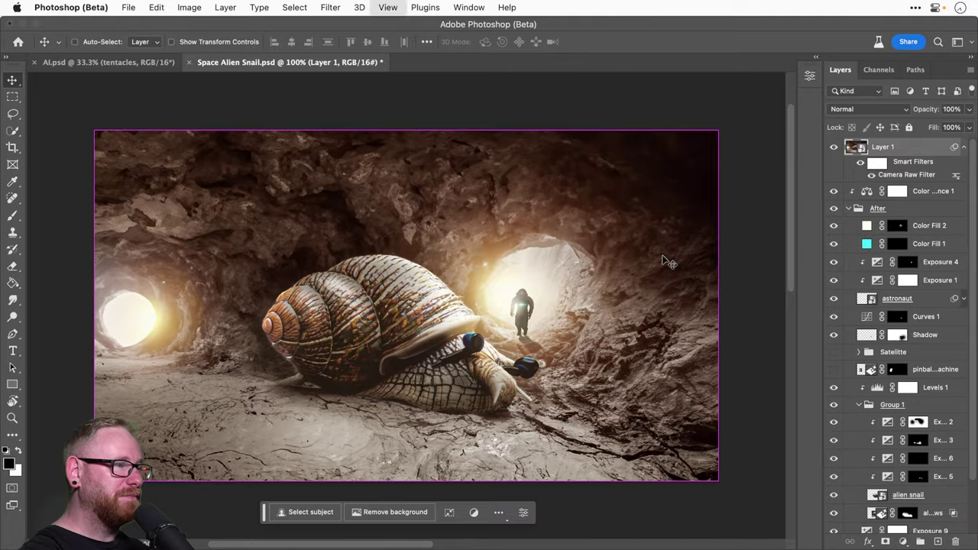
key("super+0")
key("super+s")
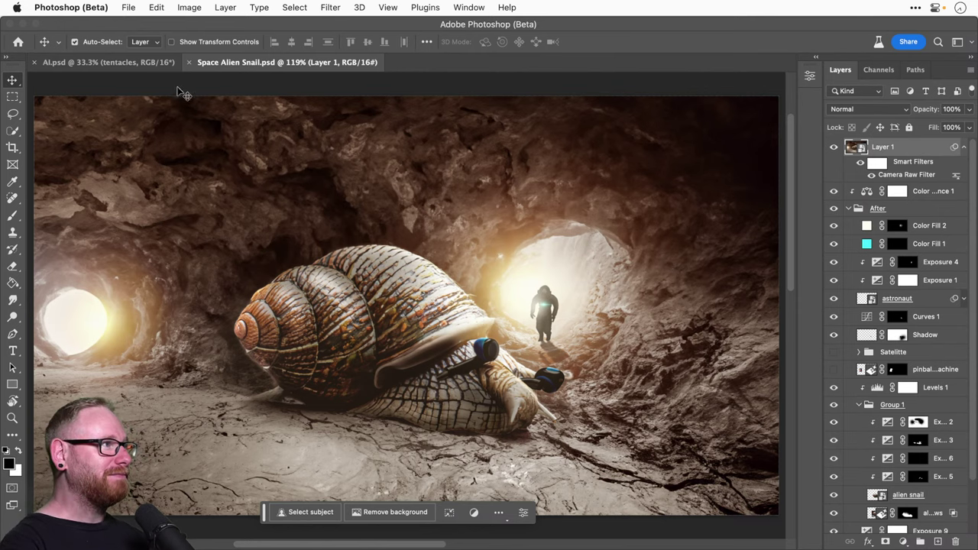
left_click(133, 65)
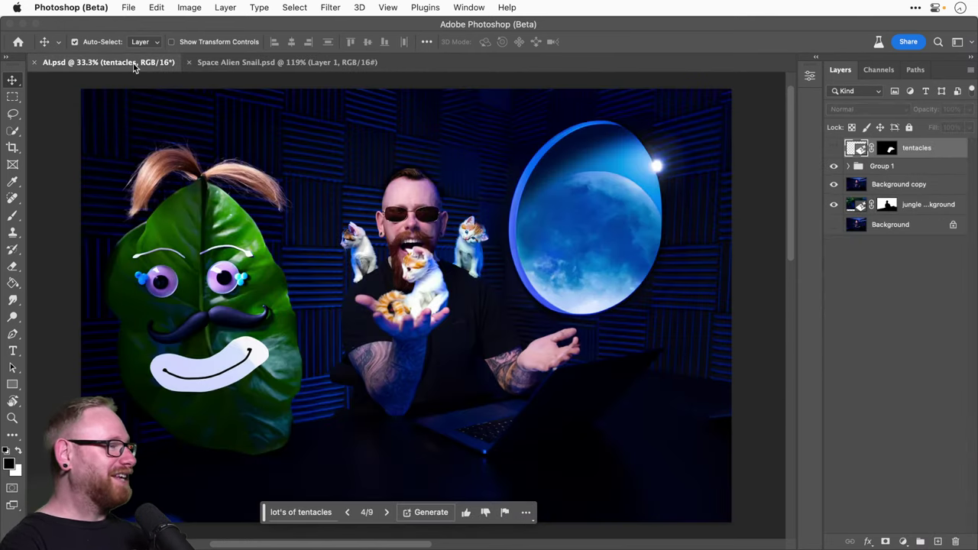
Step: Go back to Space Alien Snail.psd, briefly check AI.psd, then return to Space Alien Snail.psd
left_click(282, 63)
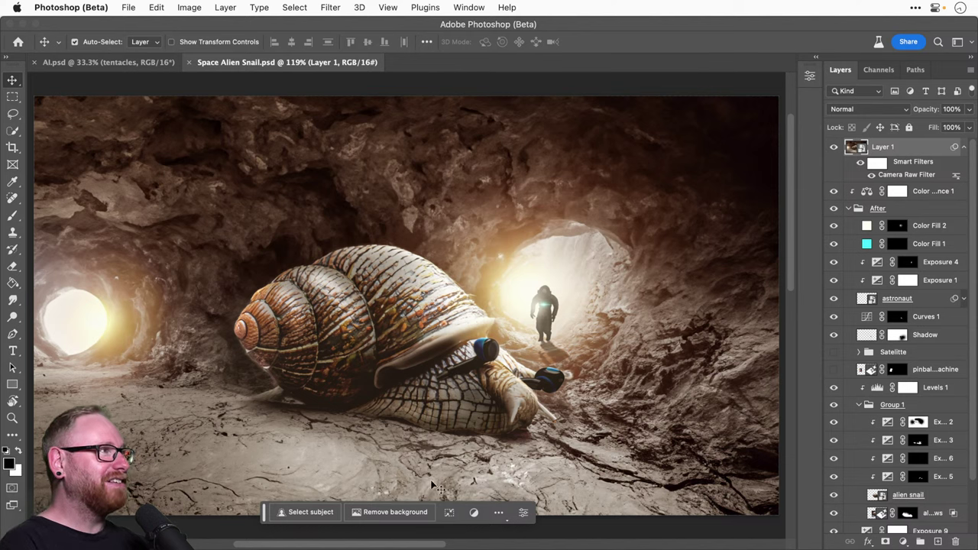
left_click(99, 62)
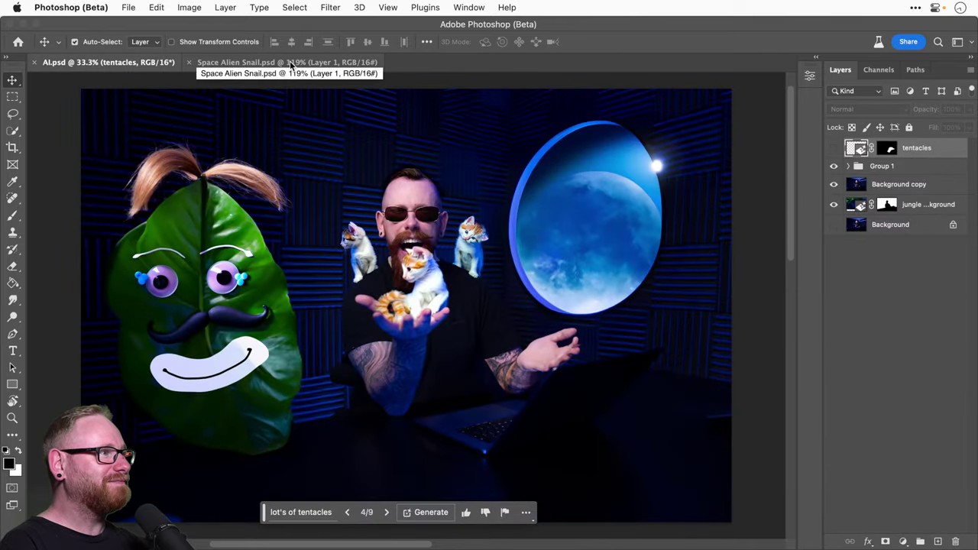
left_click(291, 64)
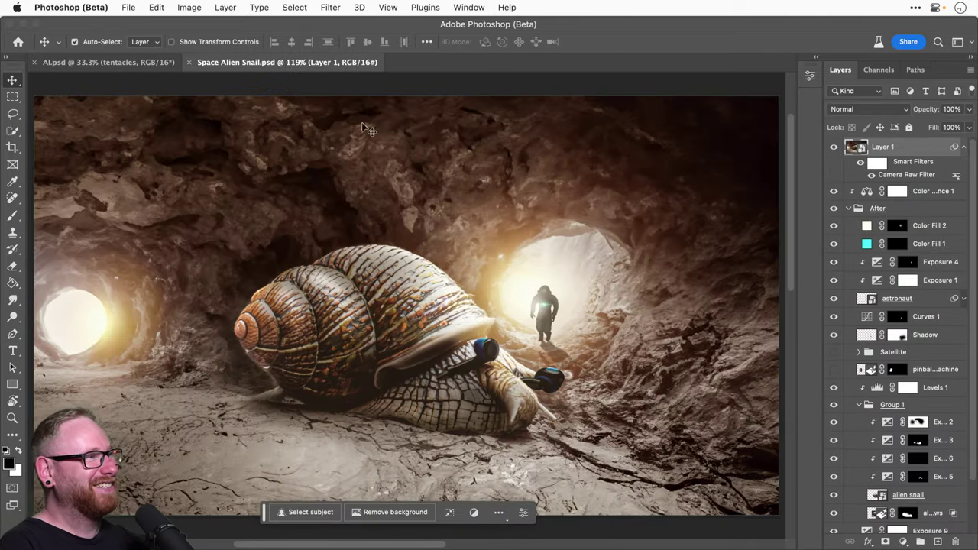